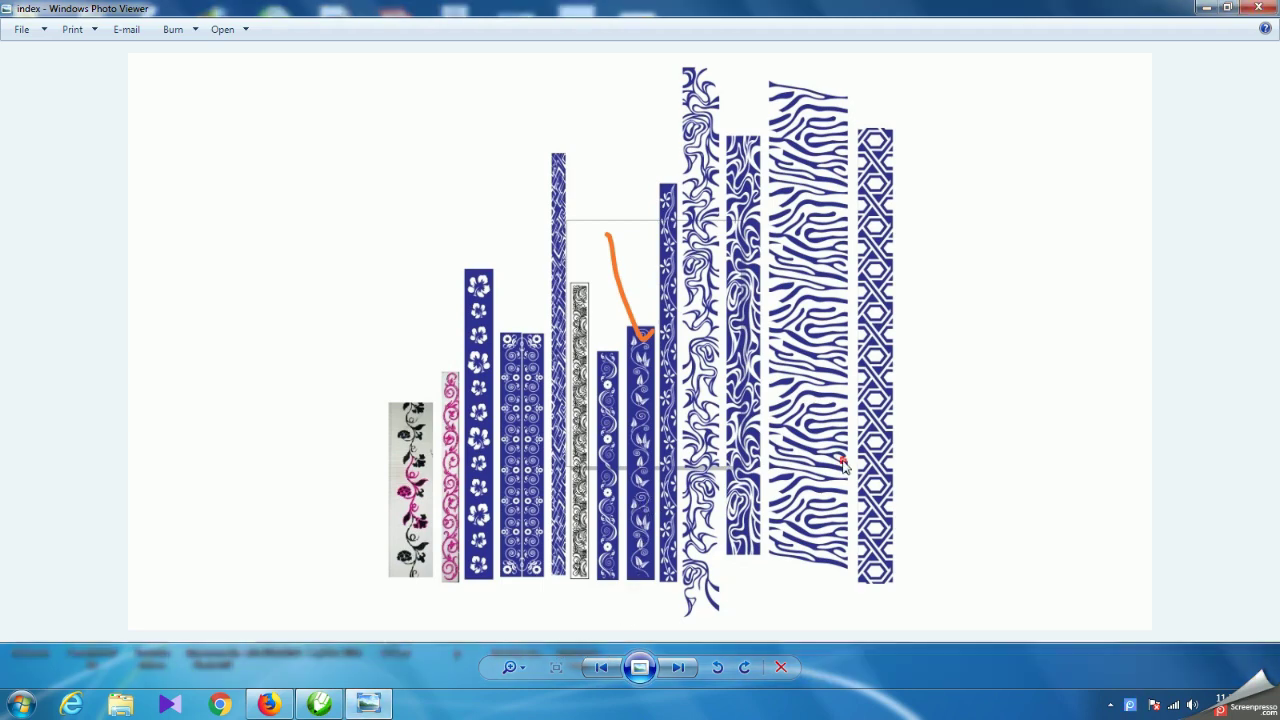
# Open the border pattern image in Adobe Photoshop from the photo viewer.
pyautogui.scroll(5, 843, 466)
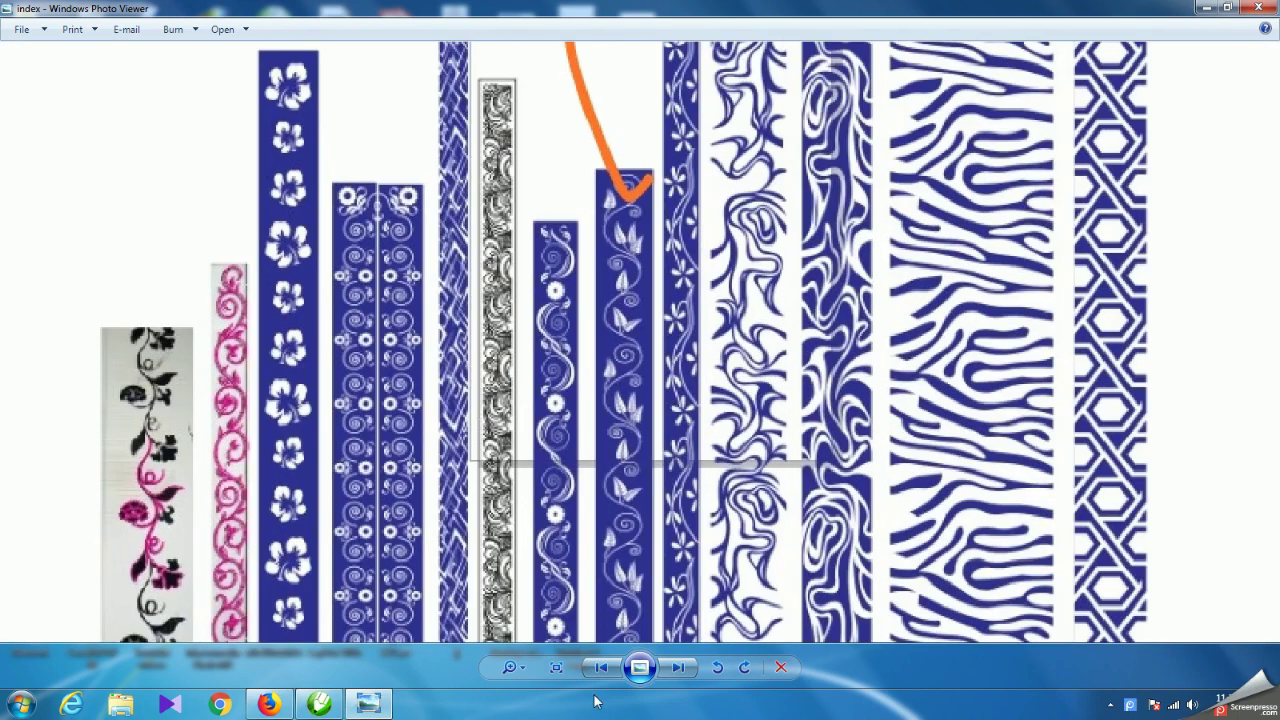
pyautogui.moveTo(622, 545); pyautogui.dragTo(612, 430)
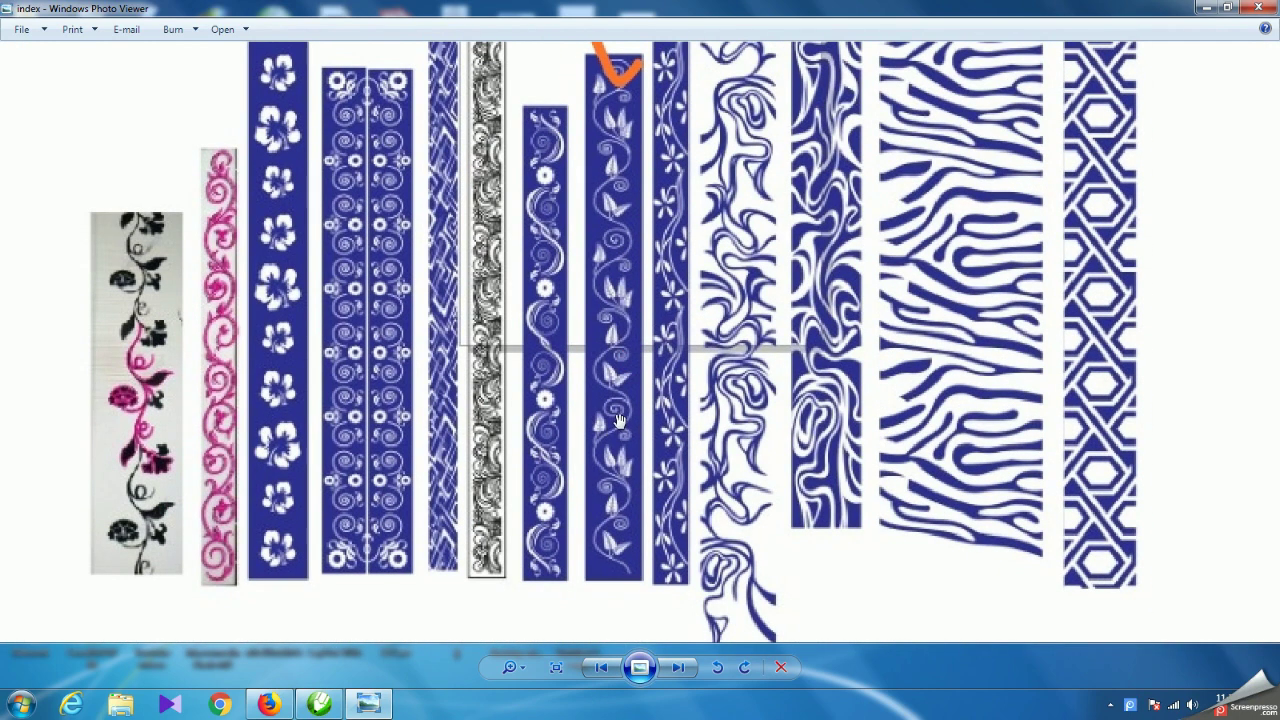
pyautogui.rightClick(616, 404)
pyautogui.moveTo(653, 416)
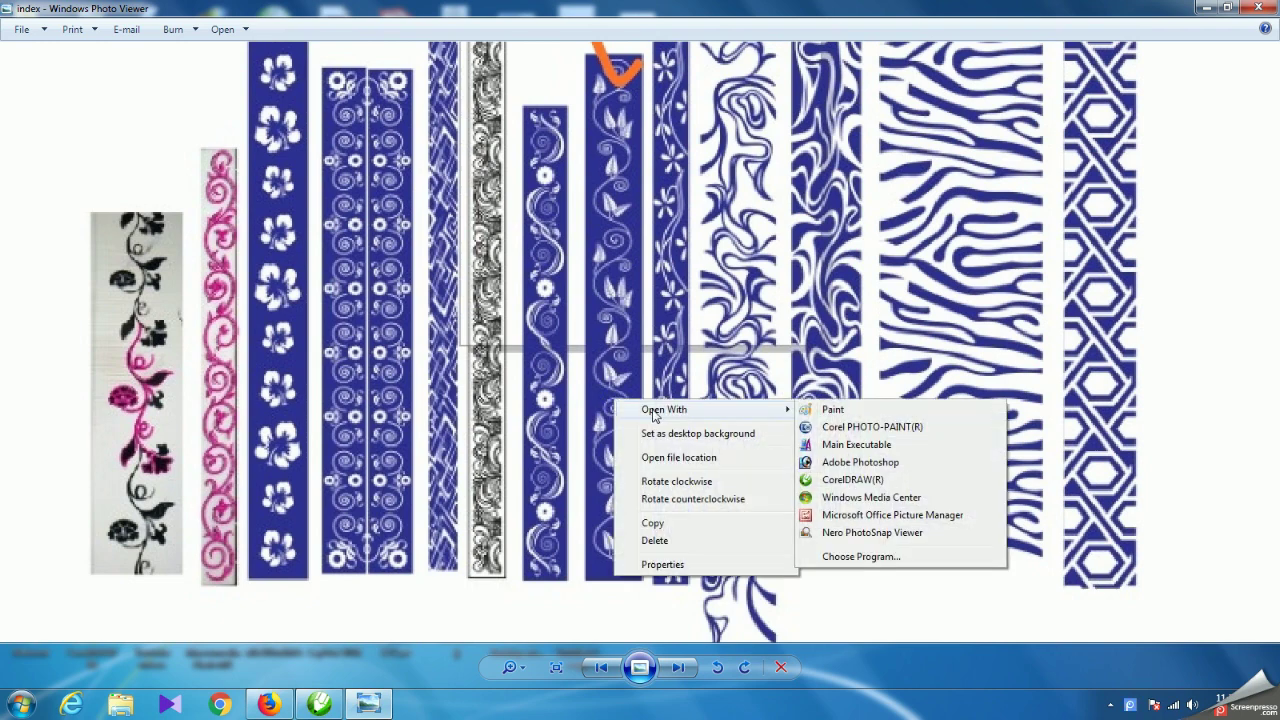
pyautogui.click(848, 464)
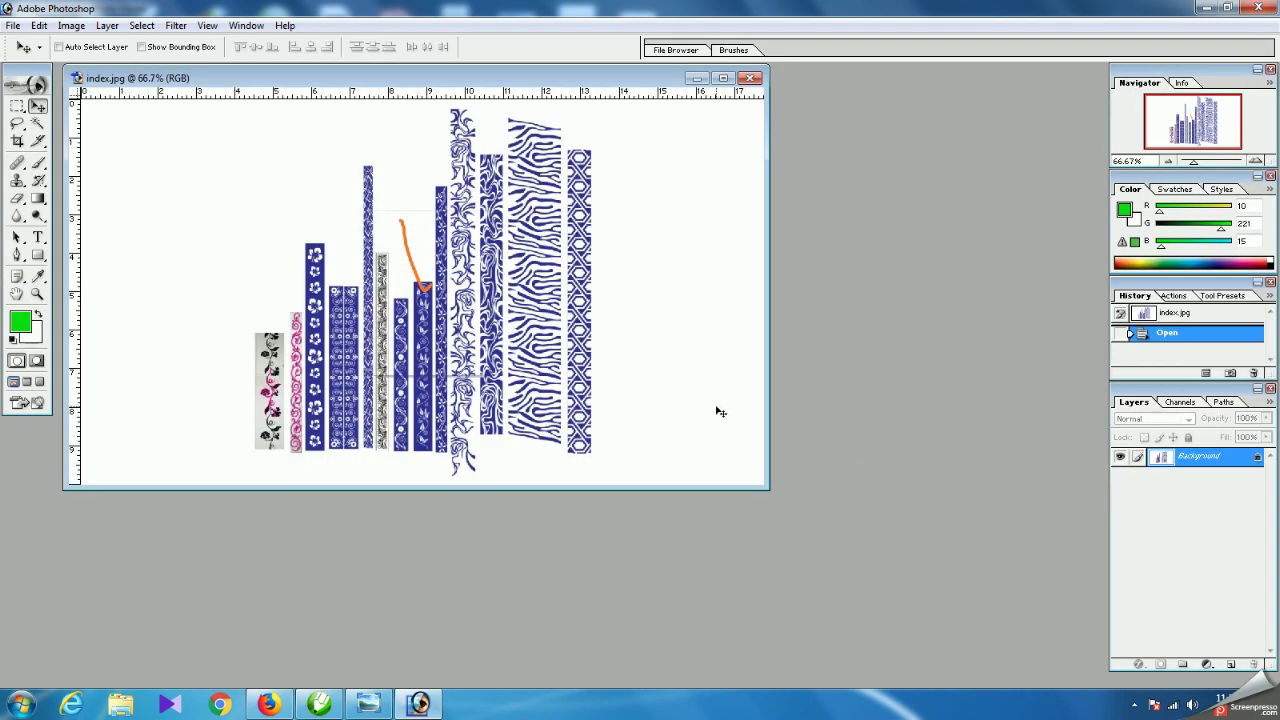
# Change the image resolution to 300 pixels/inch with proportions constrained and bicubic resampling on.
pyautogui.rightClick(420, 85)
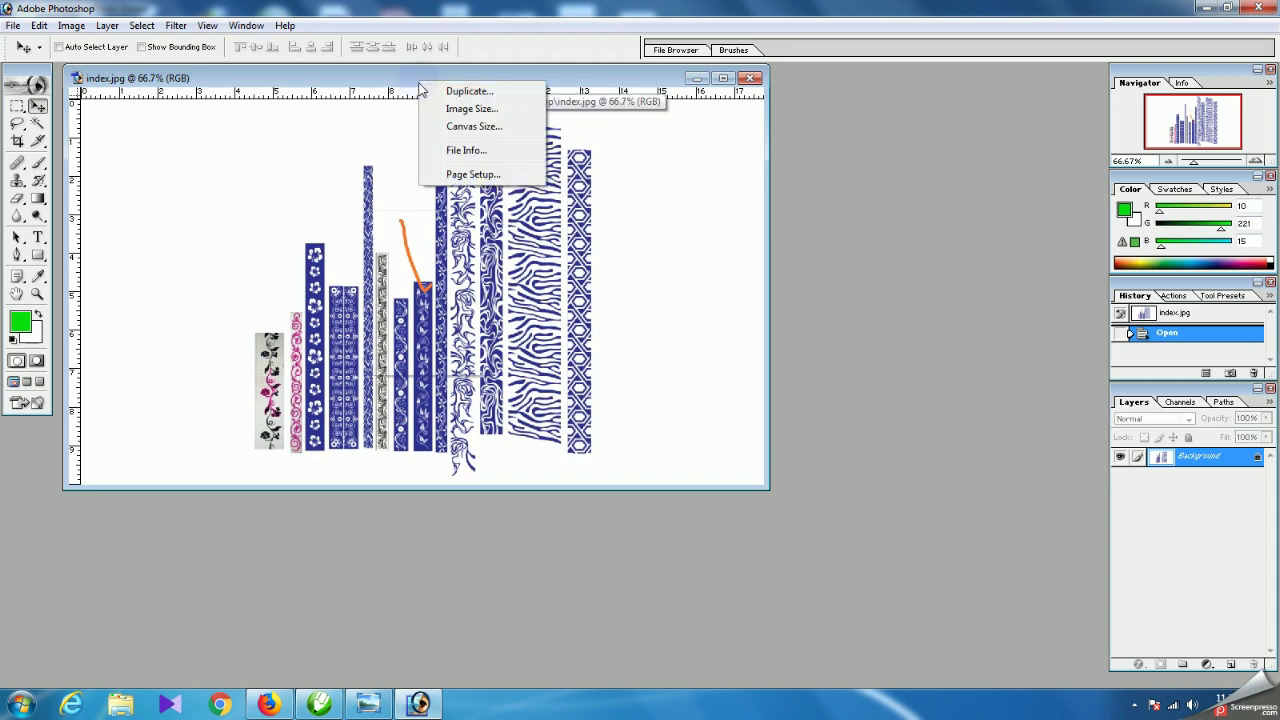
pyautogui.click(462, 111)
pyautogui.doubleClick(572, 407)
pyautogui.write('300')
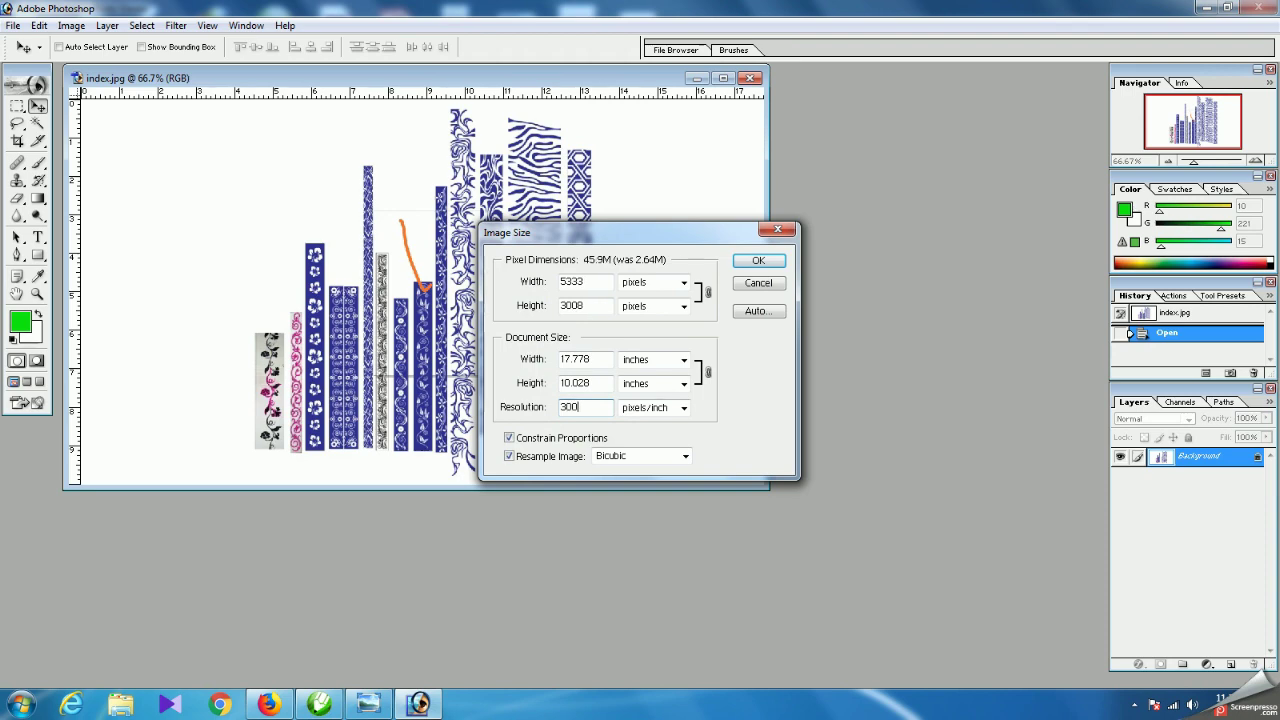
pyautogui.click(758, 261)
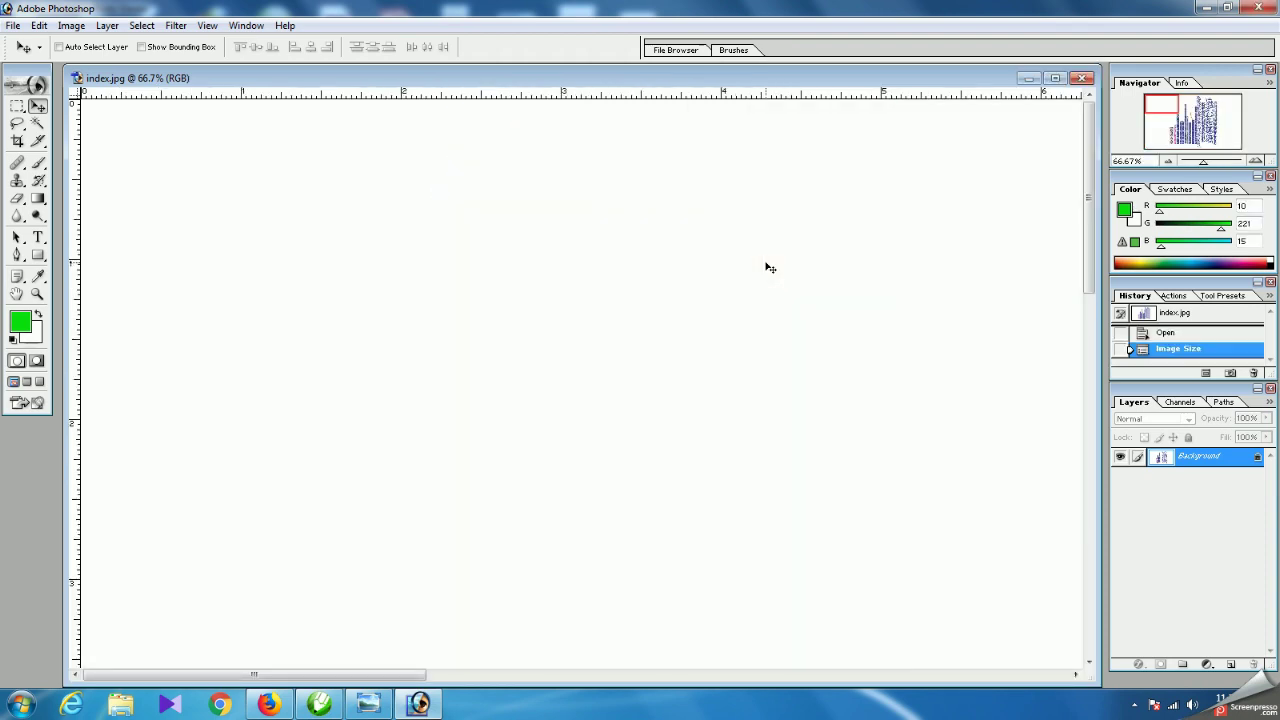
# Crop the image tightly to the blue leaf-and-vine border strip marked with the orange tick.
pyautogui.hotkey('ctrl', '-')
pyautogui.hotkey('ctrl', '-')
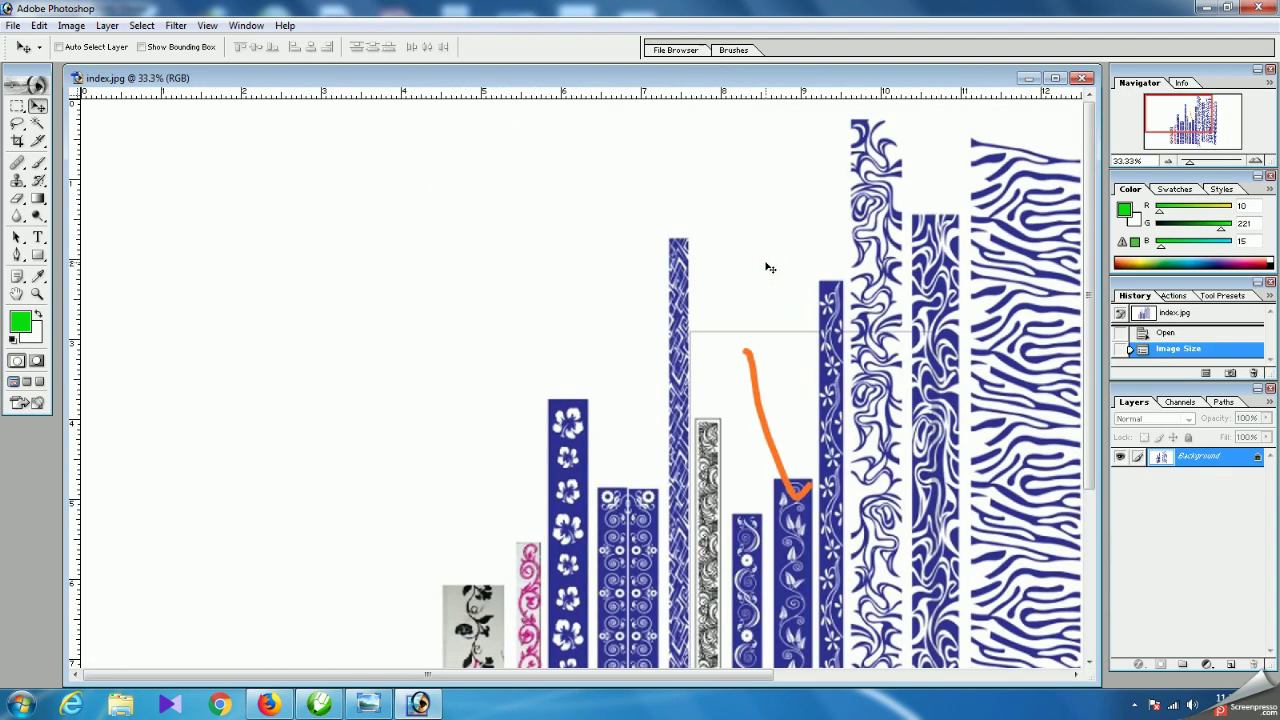
pyautogui.press('f')
pyautogui.moveTo(775, 270); pyautogui.dragTo(675, 118)
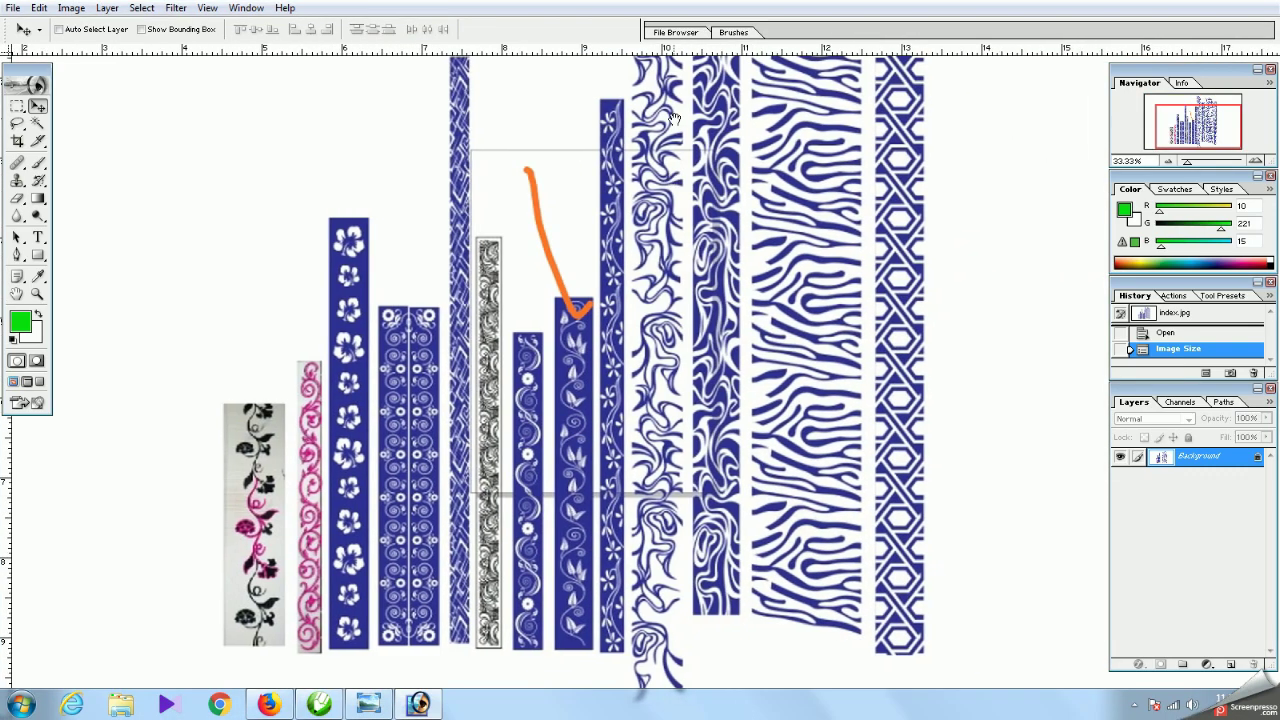
pyautogui.click(17, 140)
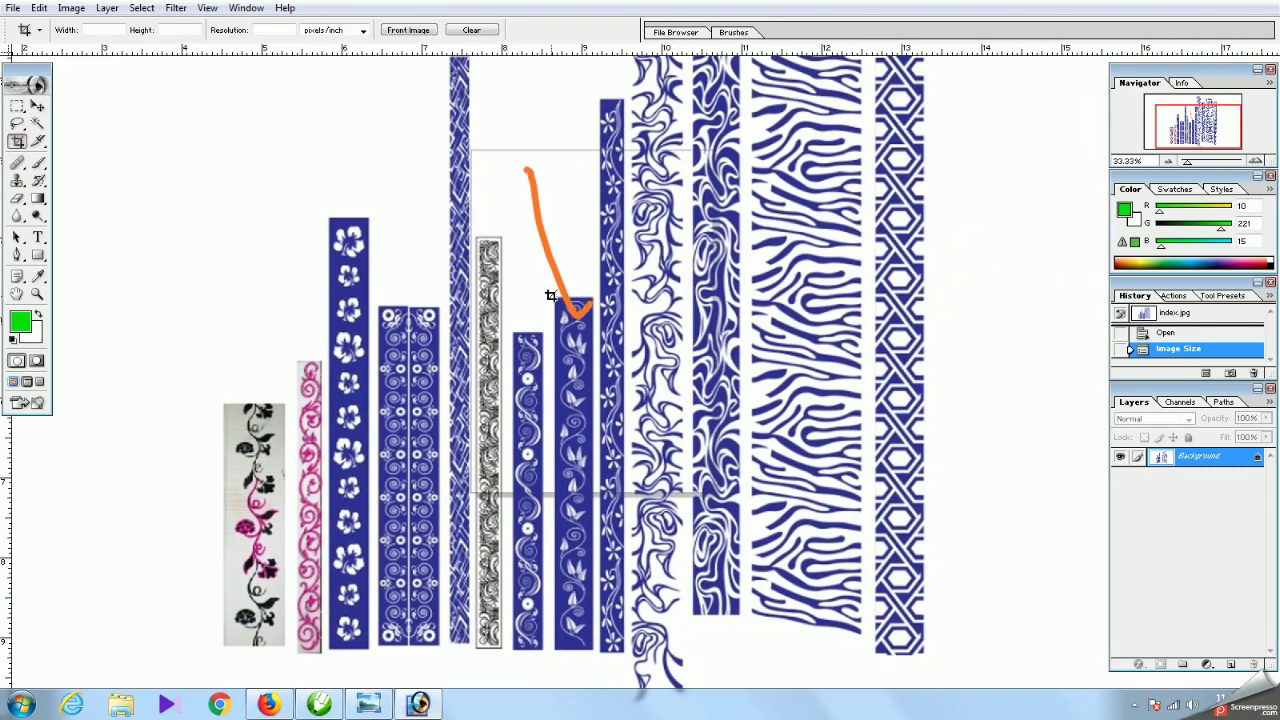
pyautogui.moveTo(554, 295); pyautogui.dragTo(591, 649)
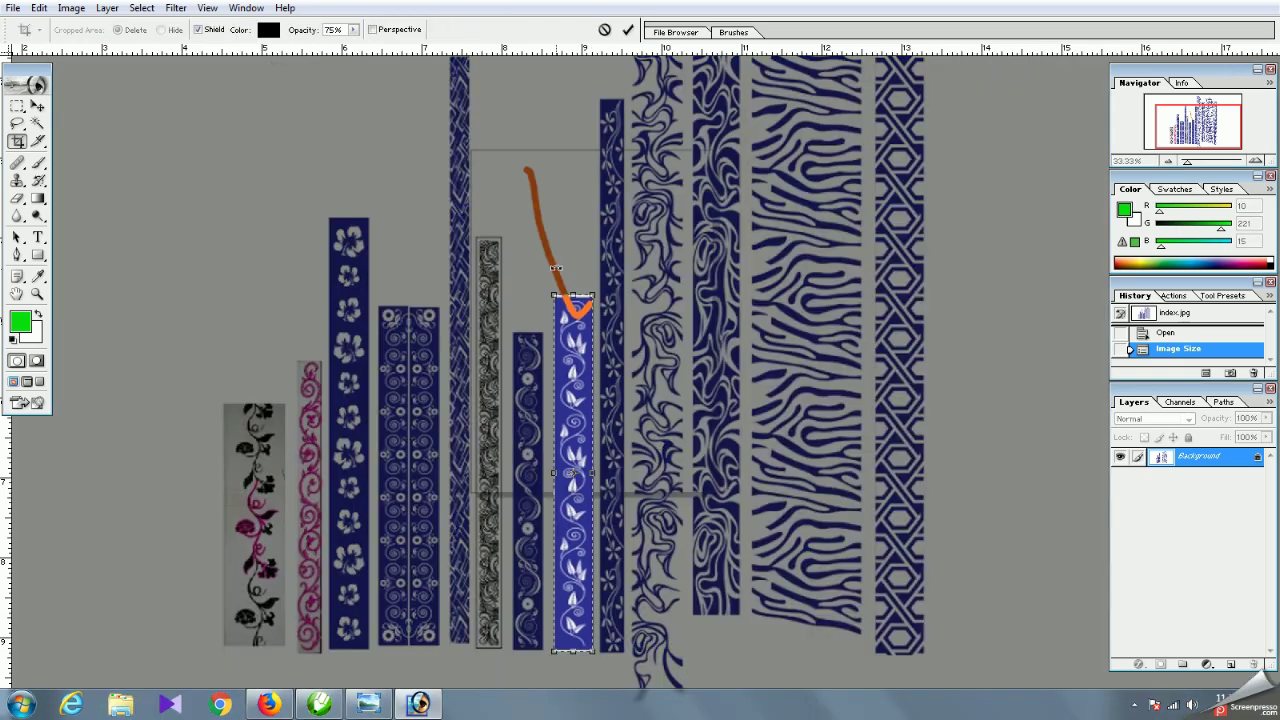
pyautogui.click(573, 292)
pyautogui.press('Return')
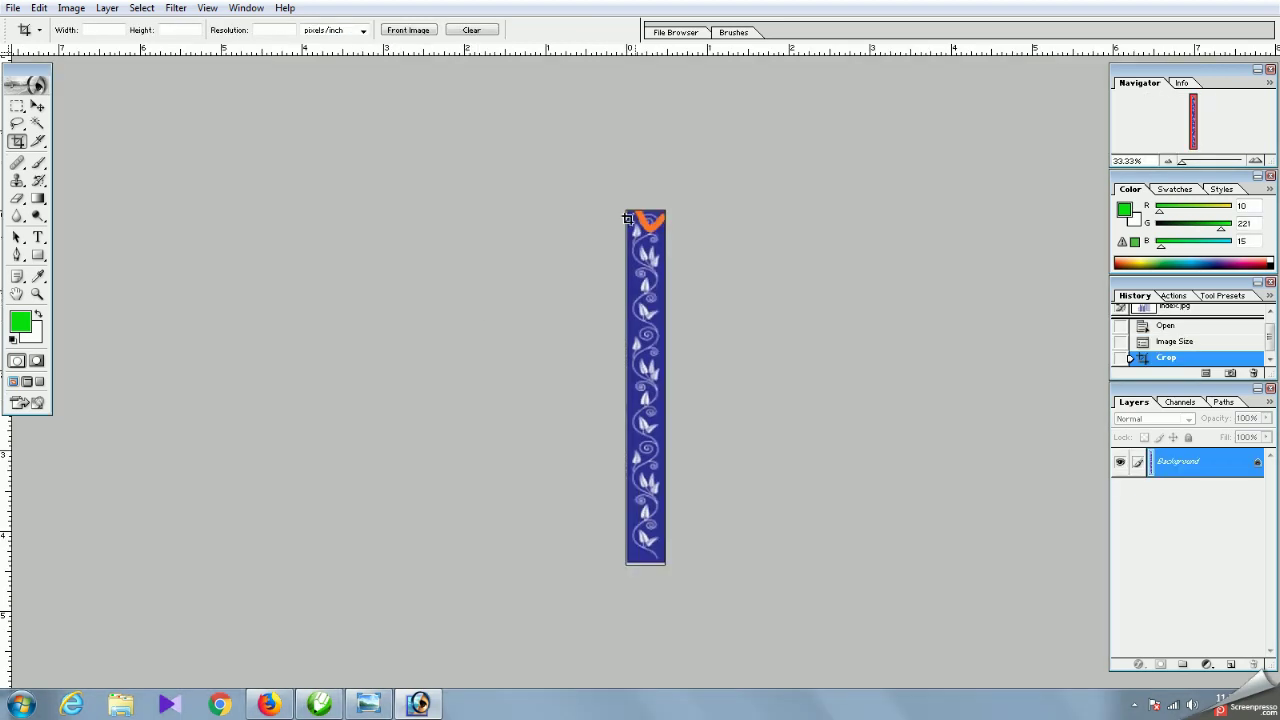
# Save the cropped strip on the Desktop as a maximum-quality JPEG named iii.
pyautogui.click(37, 105)
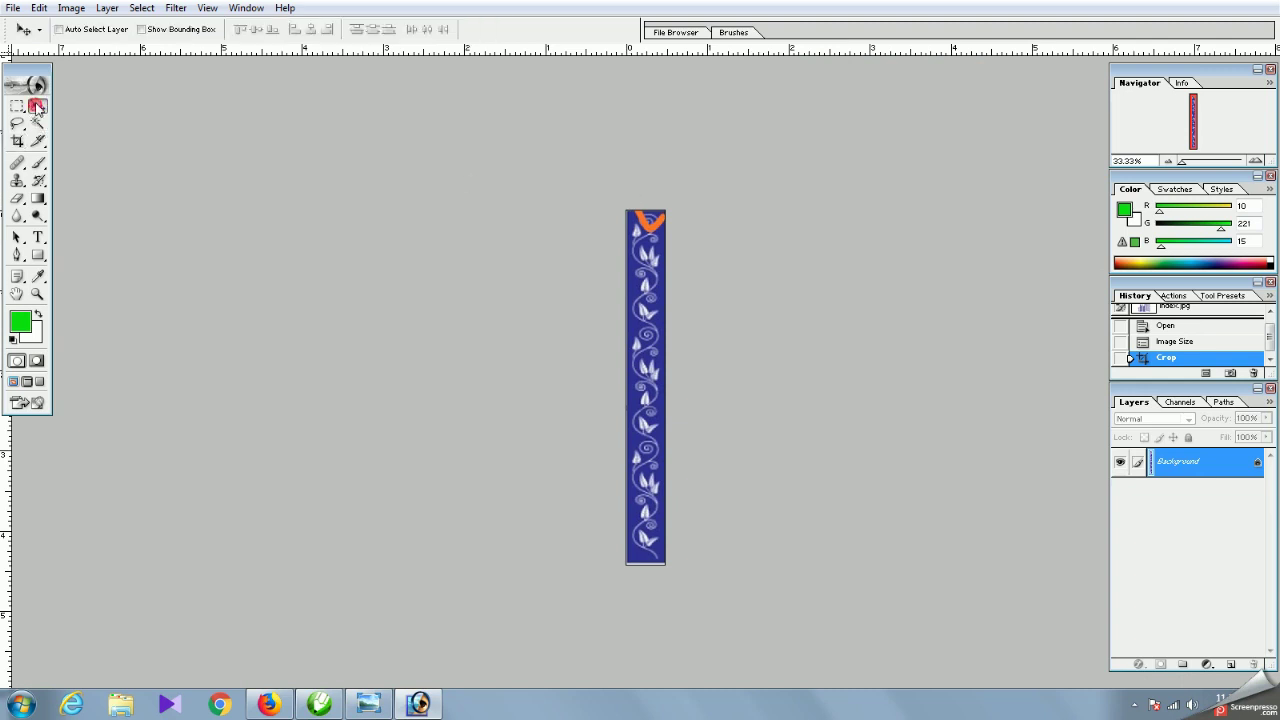
pyautogui.click(13, 7)
pyautogui.click(50, 157)
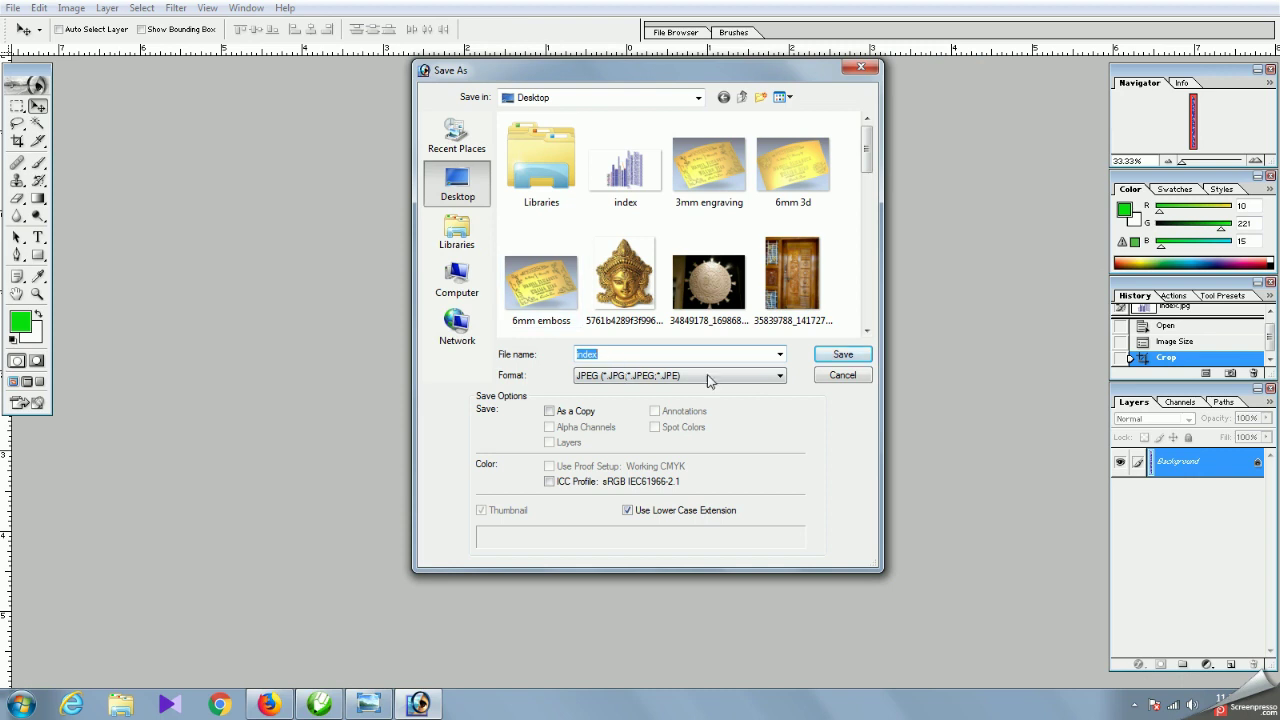
pyautogui.write('iii')
pyautogui.click(860, 356)
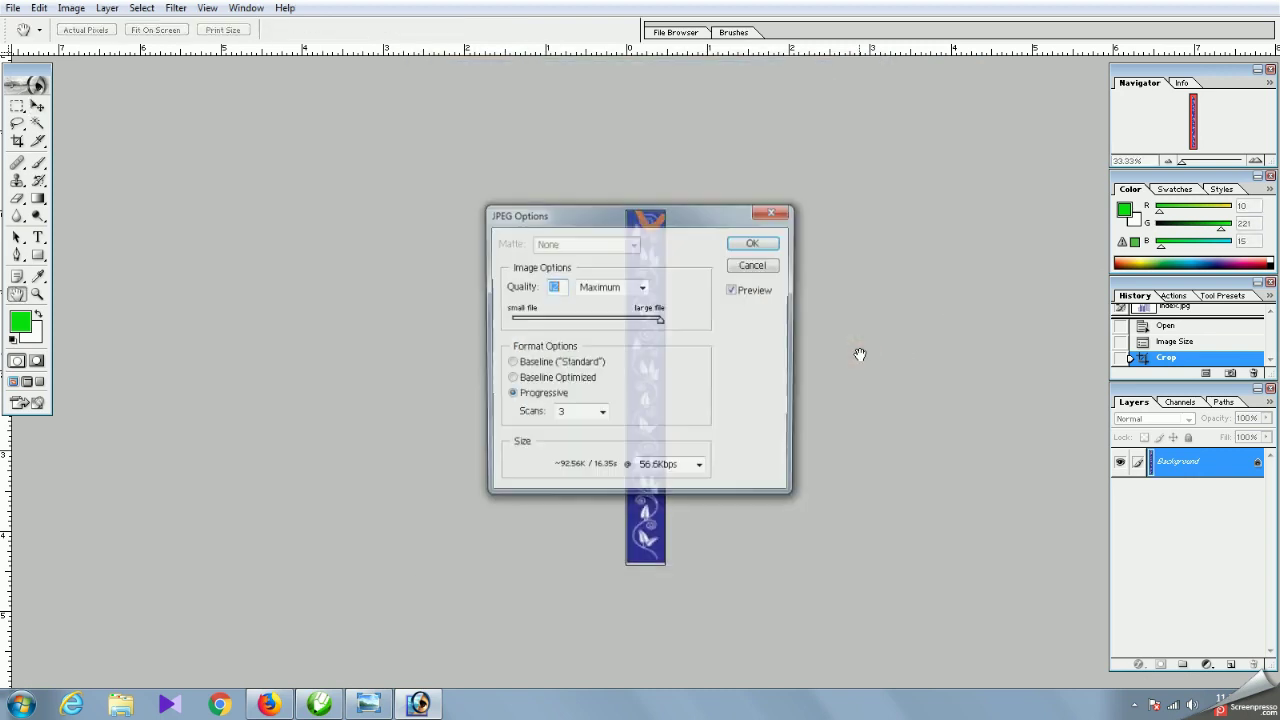
pyautogui.click(764, 249)
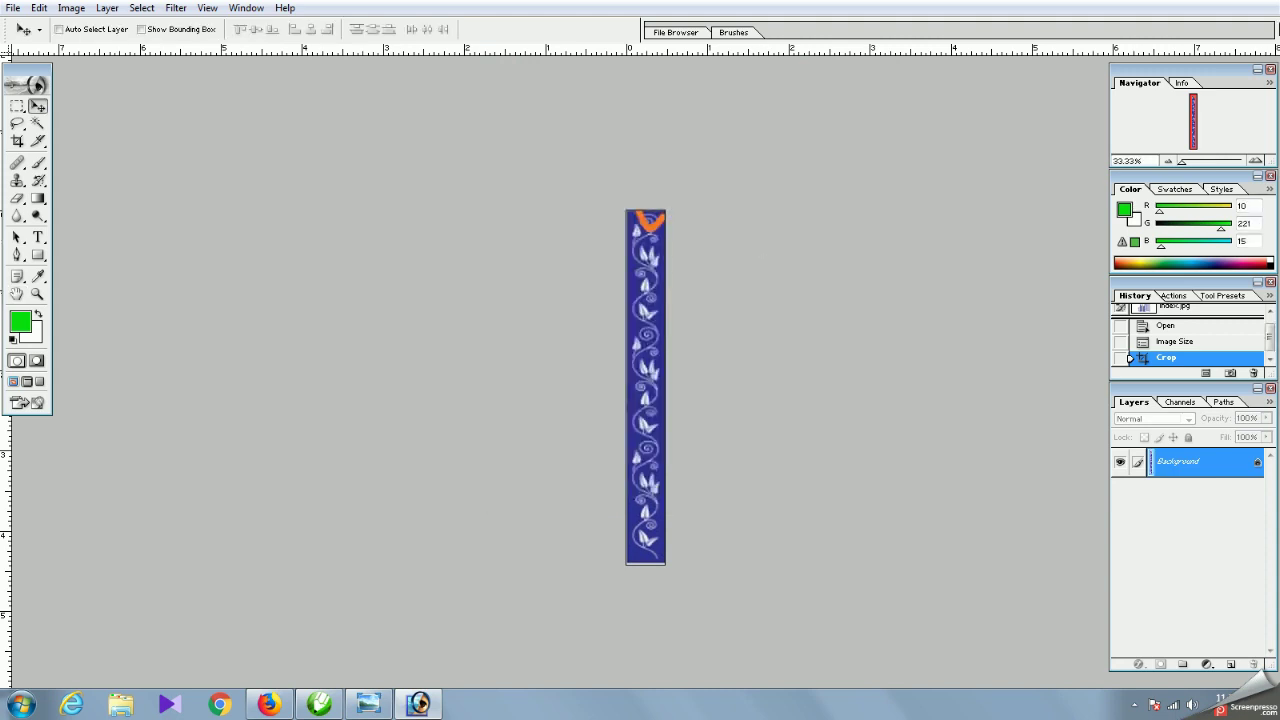
# Leave full-screen mode and close Photoshop and the photo viewer.
pyautogui.press('f')
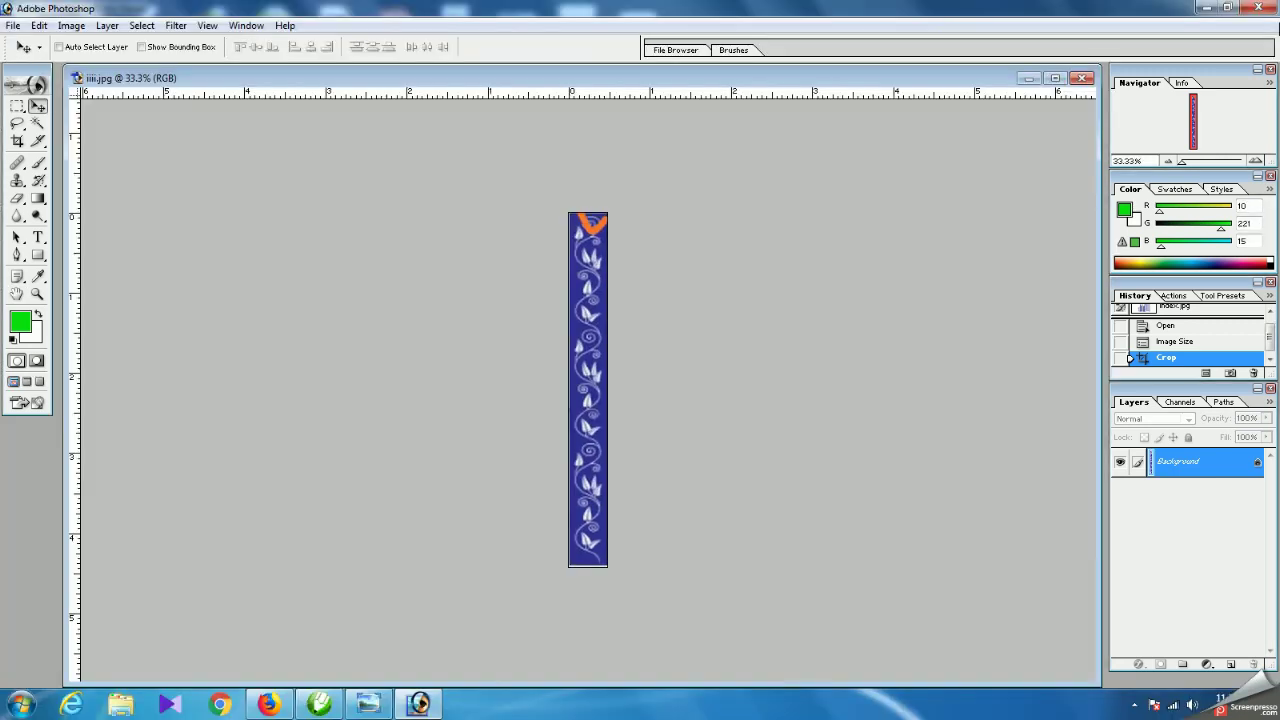
pyautogui.press('f')
pyautogui.press('f')
pyautogui.press('f')
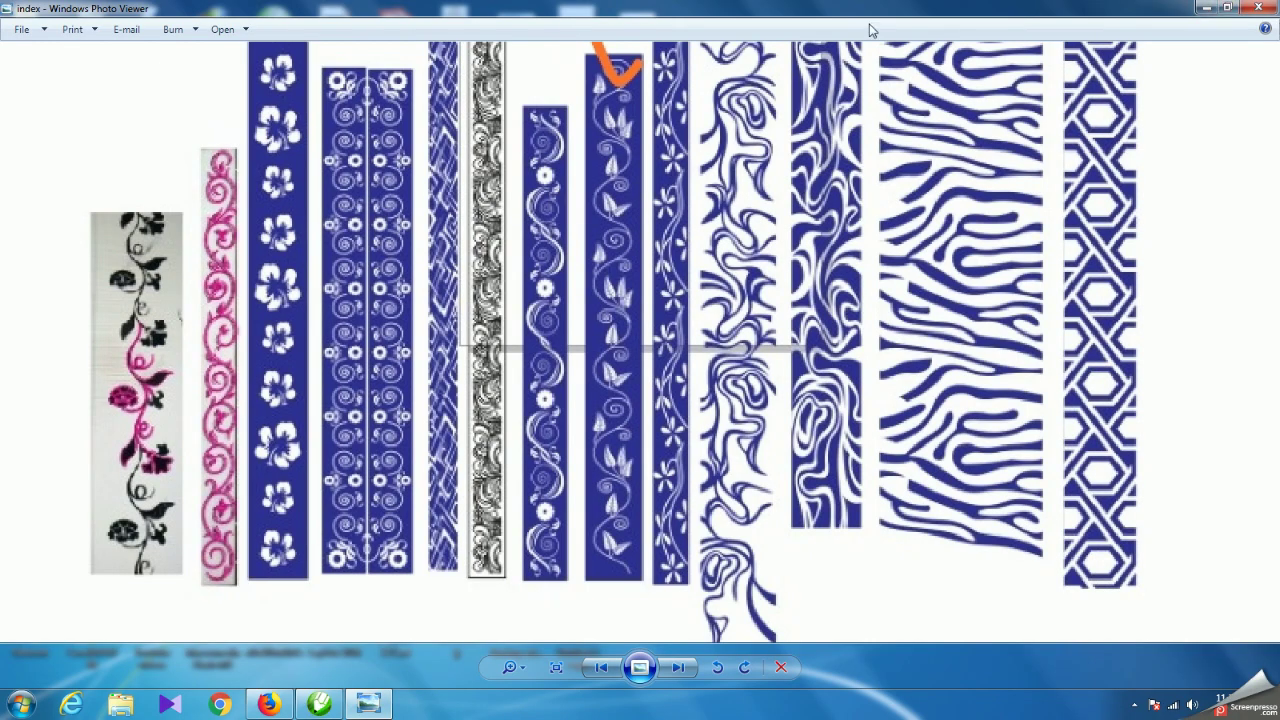
pyautogui.click(1257, 7)
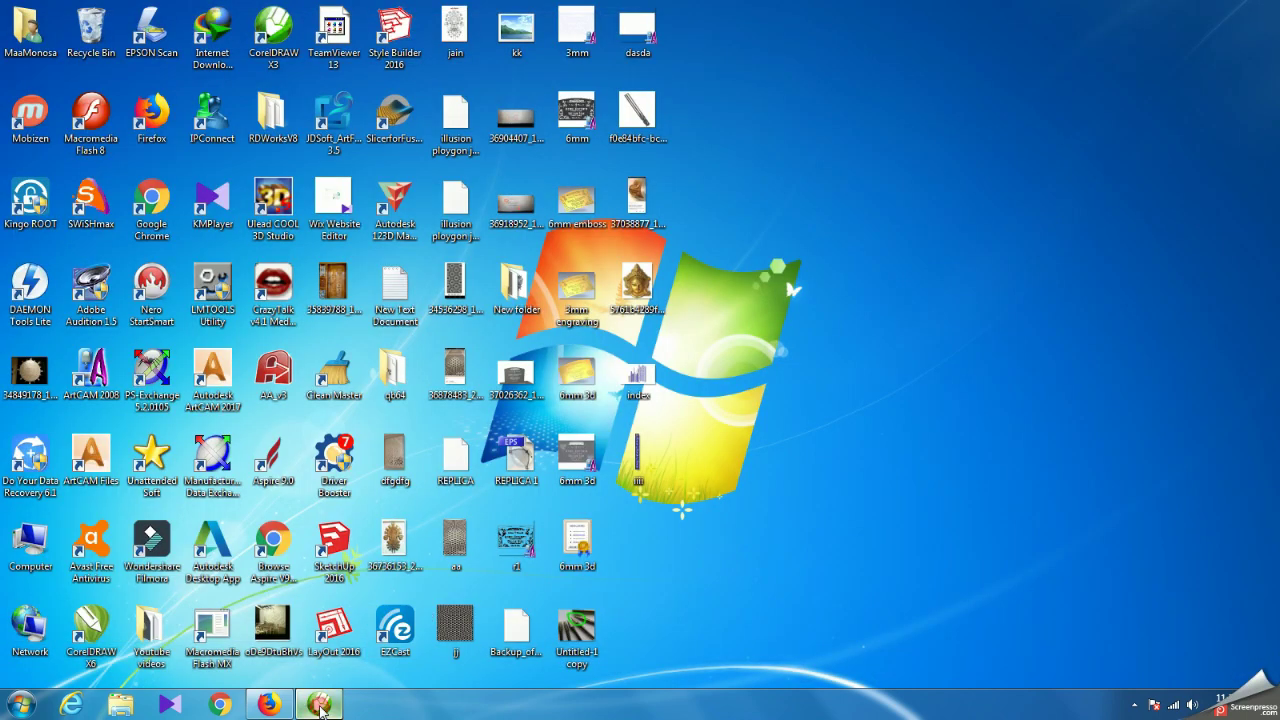
# Switch to CorelDRAW and import the saved strip image iii from the Desktop onto the page.
pyautogui.click(320, 704)
pyautogui.click(205, 52)
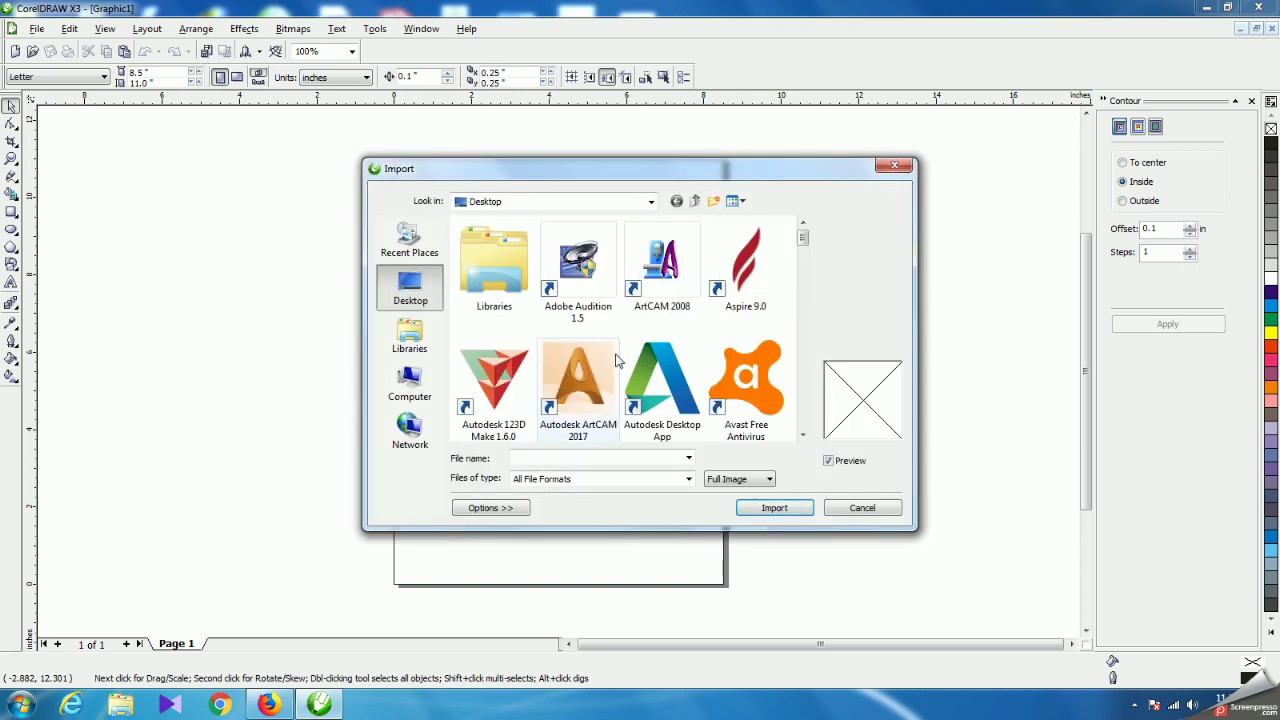
pyautogui.click(753, 383)
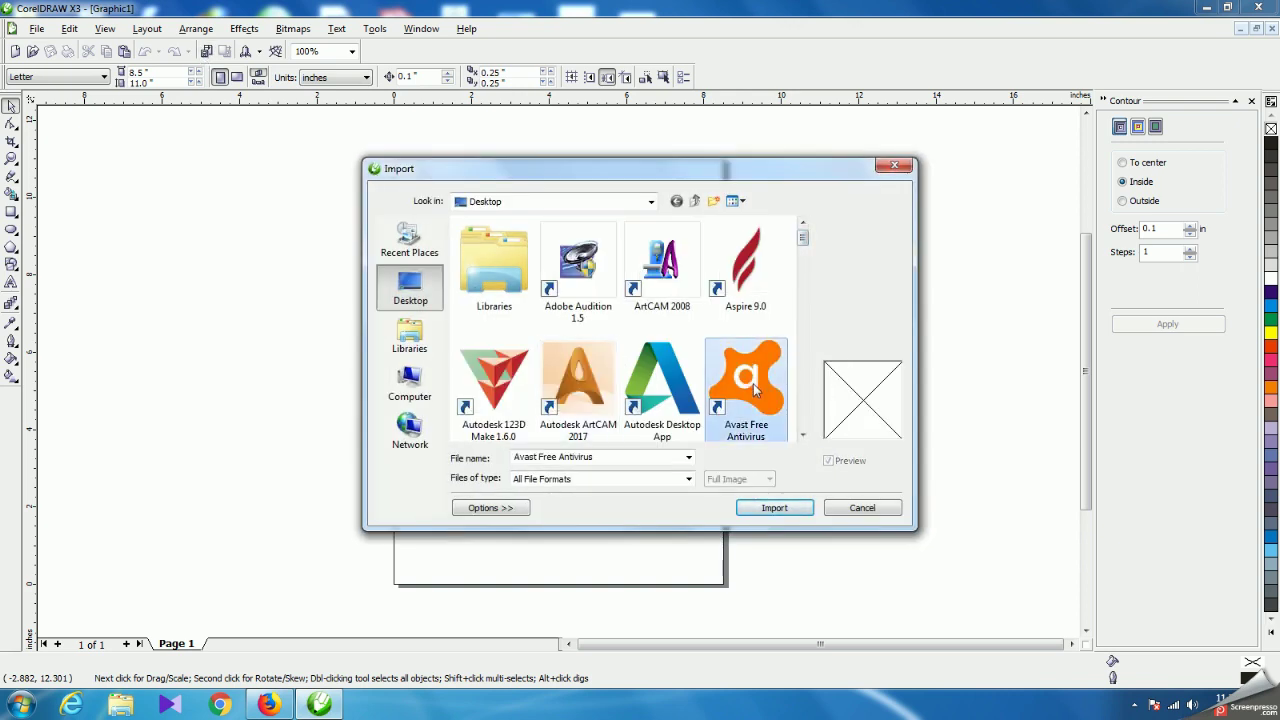
pyautogui.press('i')
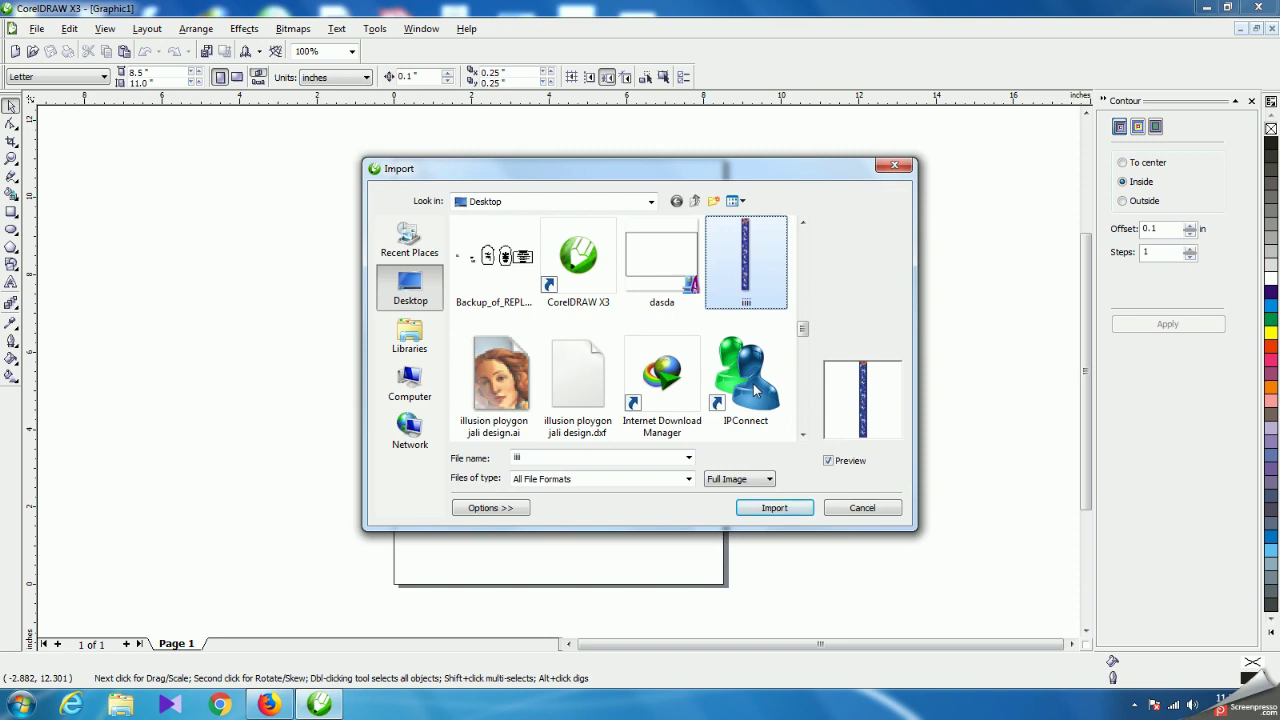
pyautogui.click(774, 507)
pyautogui.click(501, 263)
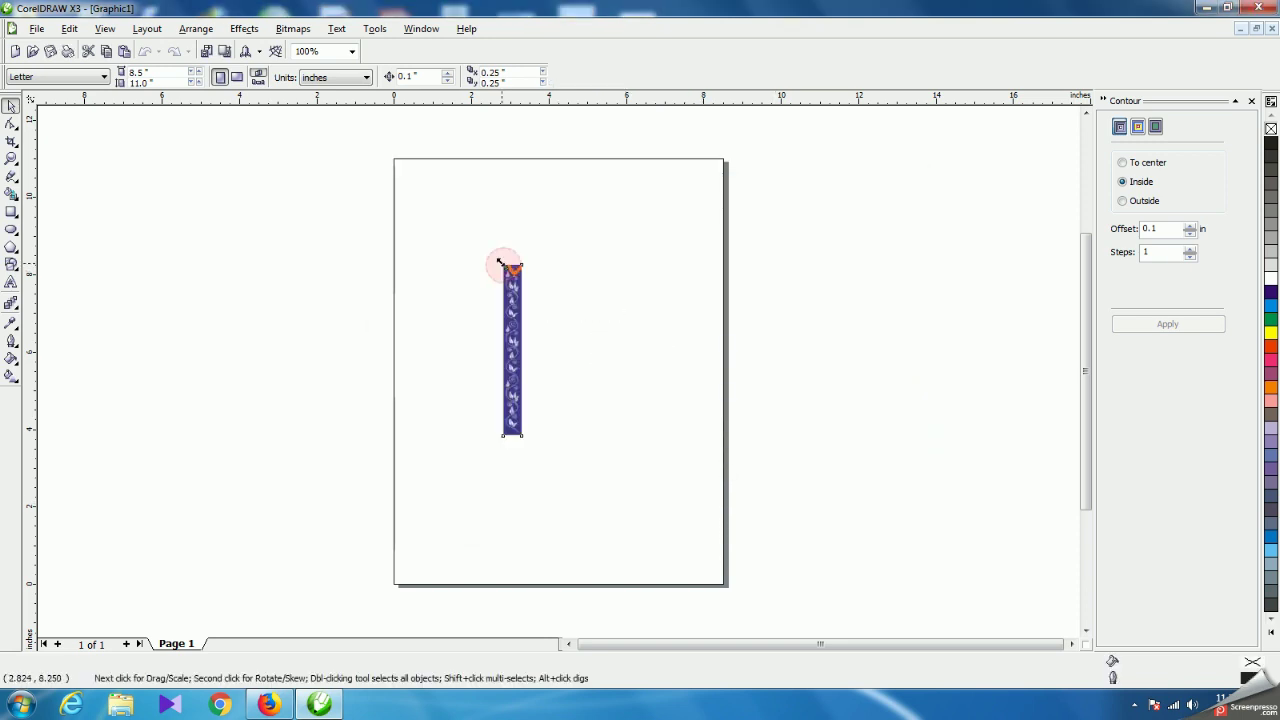
# Scale the imported strip proportionally to a width of 6 inches.
pyautogui.scroll(3, 506, 290)
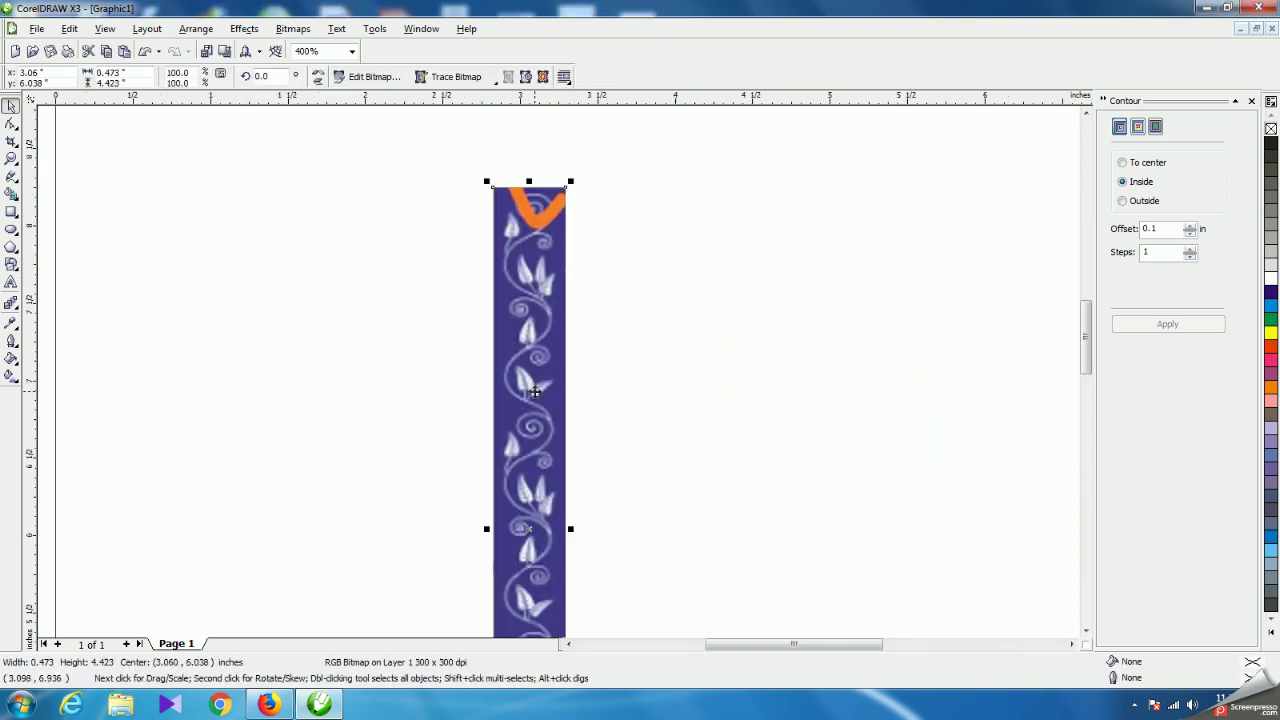
pyautogui.scroll(2, 535, 392)
pyautogui.scroll(-2, 559, 372)
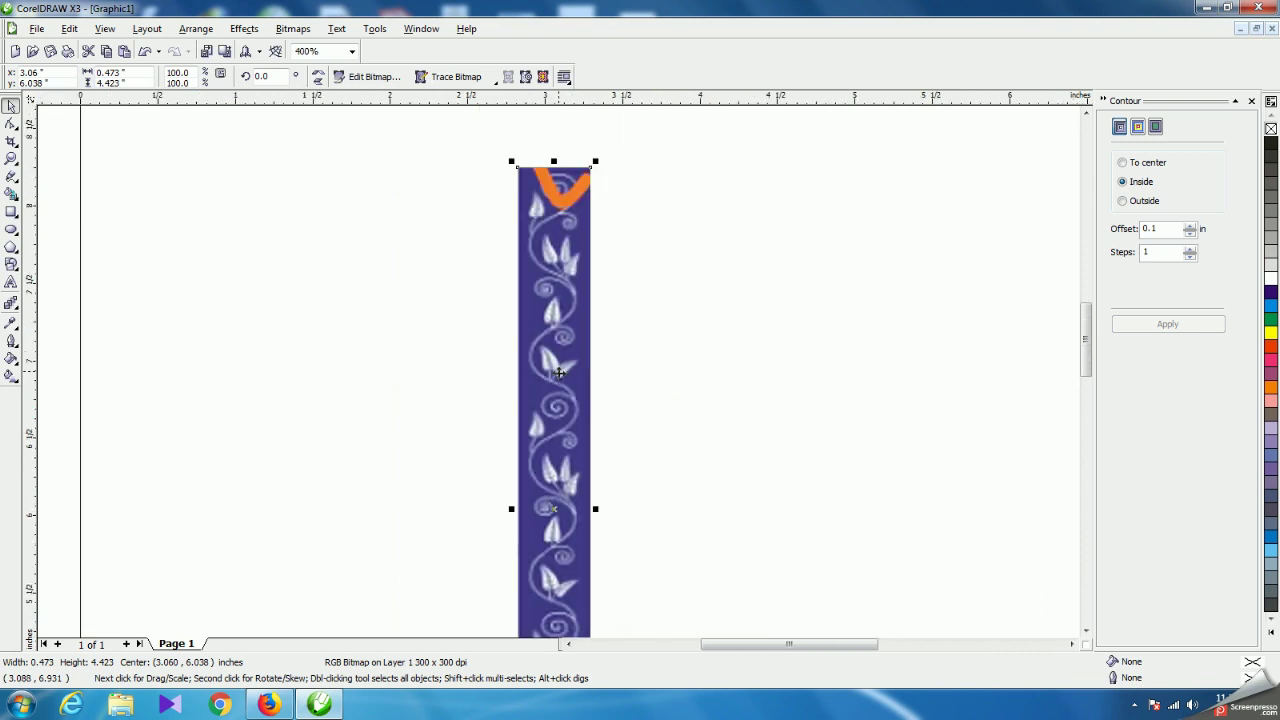
pyautogui.click(138, 73)
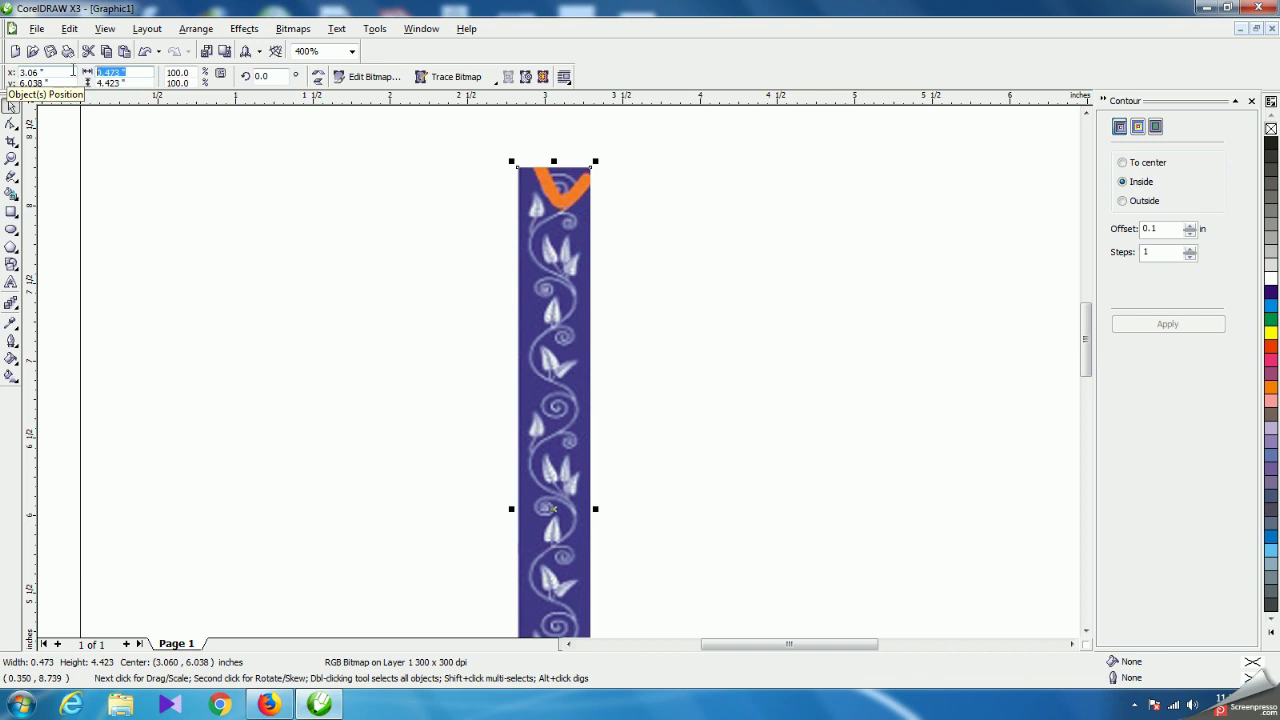
pyautogui.click(221, 74)
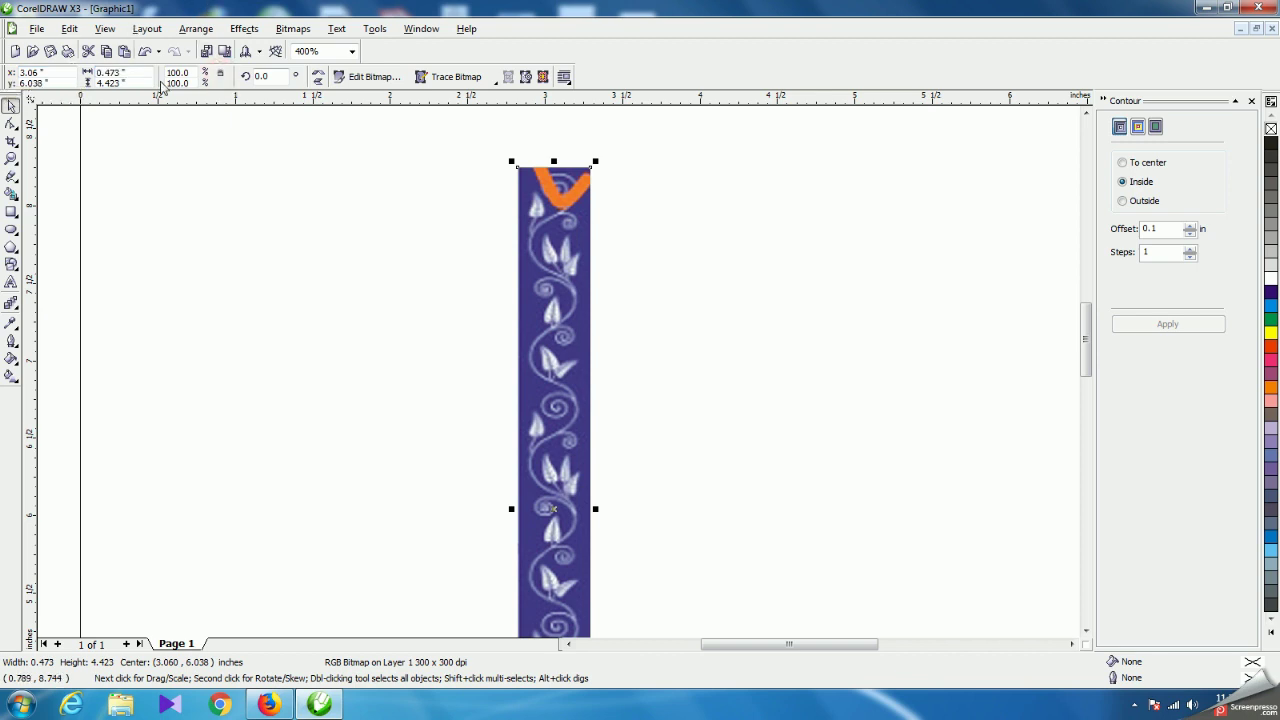
pyautogui.click(124, 73)
pyautogui.write('6')
pyautogui.press('Return')
# Move the enlarged strip so it overlaps the page's left edge, and lock the bitmap in place.
pyautogui.scroll(-4, 636, 476)
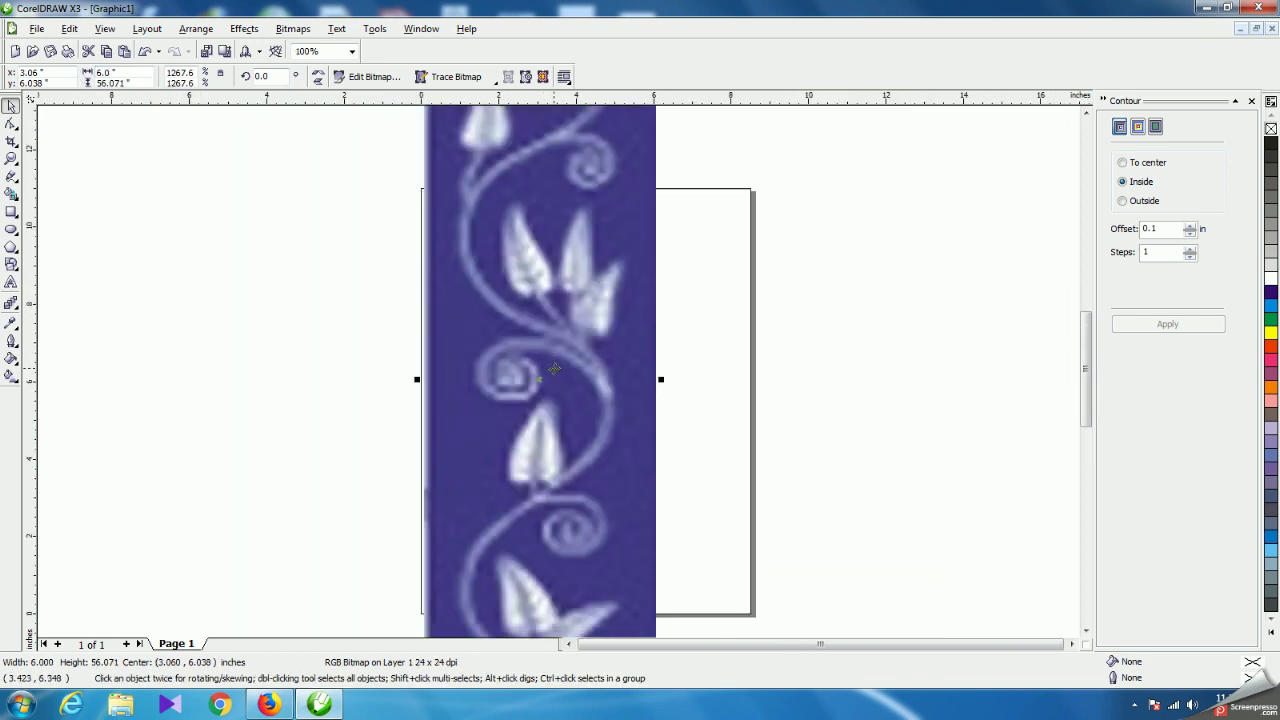
pyautogui.moveTo(555, 253); pyautogui.dragTo(527, 389)
pyautogui.click(194, 30)
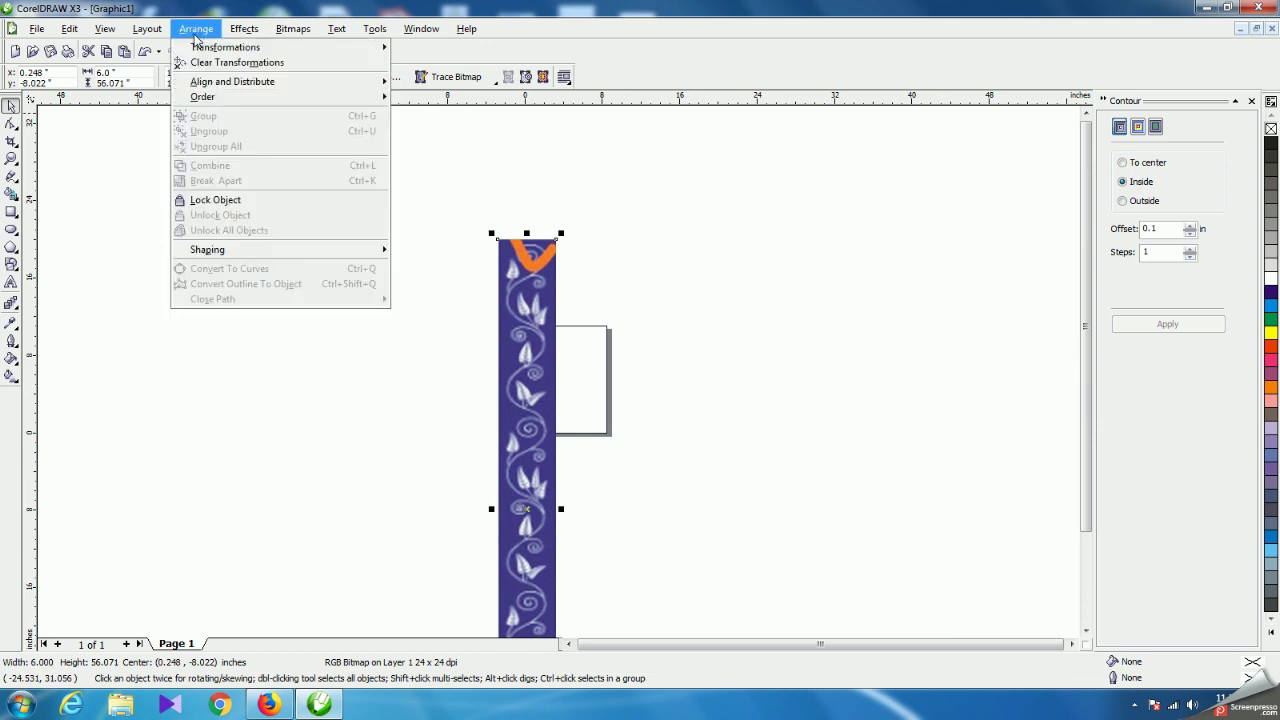
pyautogui.click(223, 195)
pyautogui.click(306, 309)
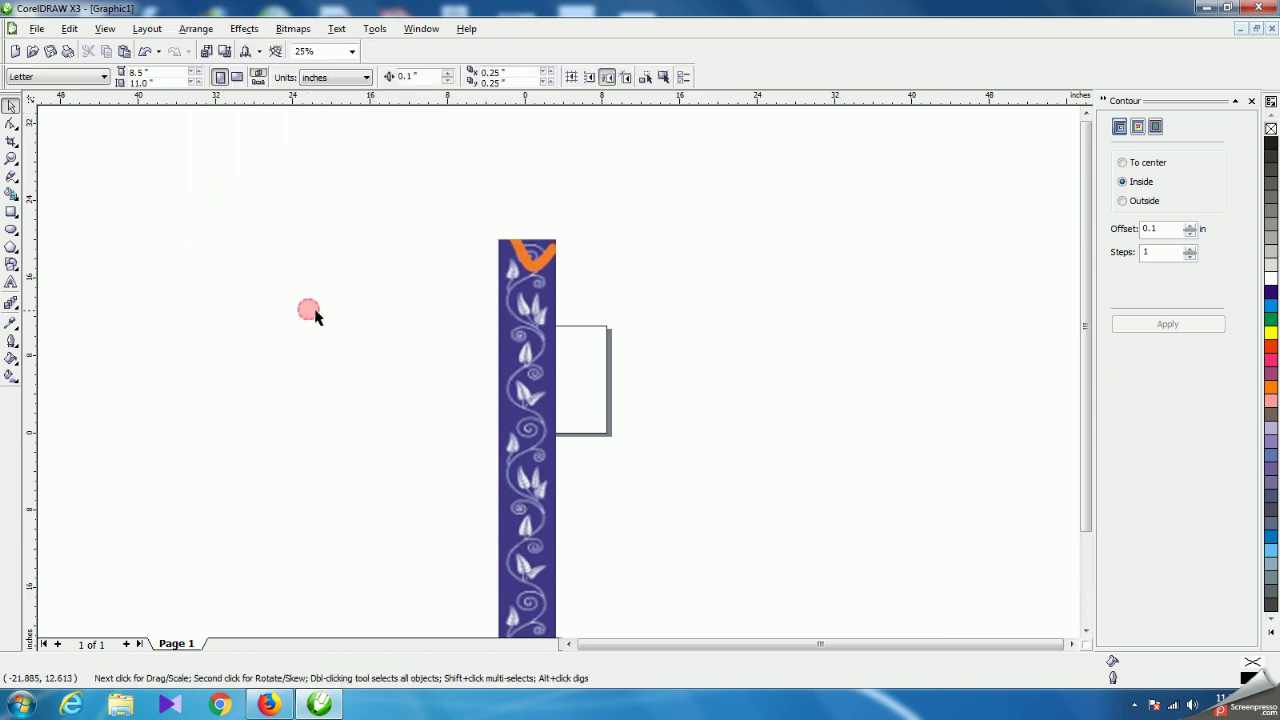
# Draw a rectangle about 6 by 55.5 inches over the locked strip, following its outer edges.
pyautogui.scroll(-2, 560, 374)
pyautogui.scroll(2, 566, 380)
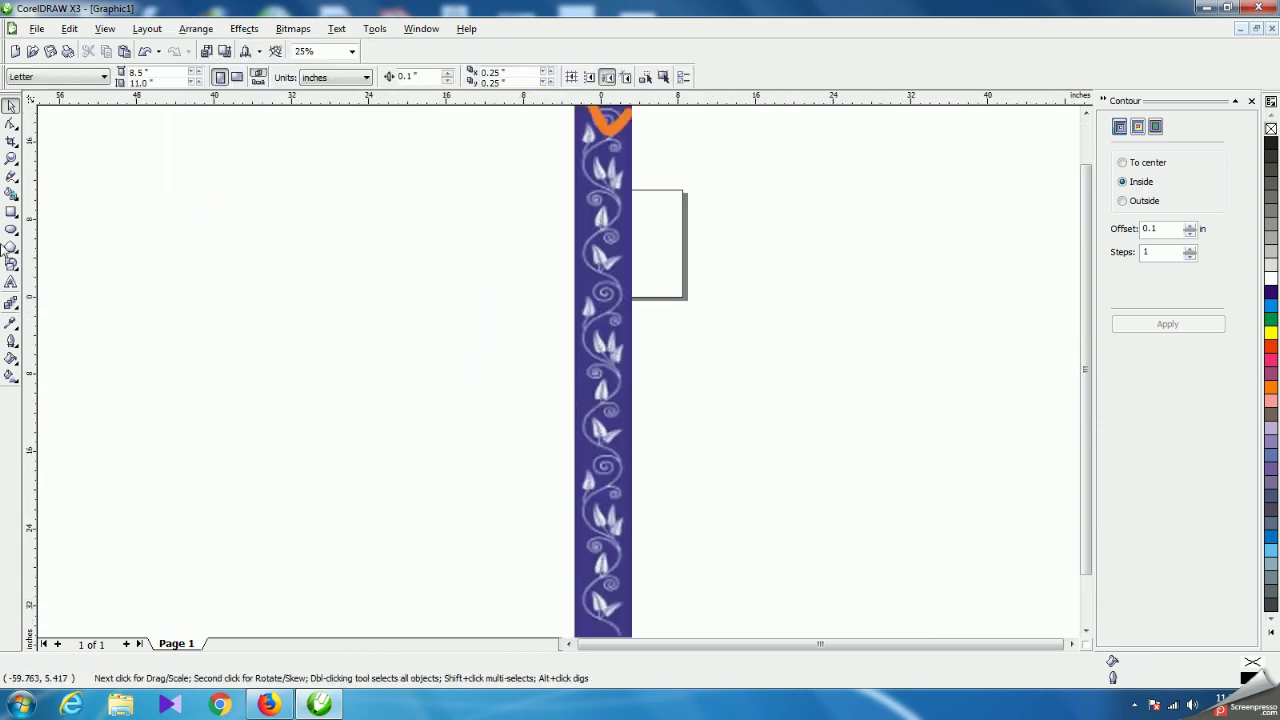
pyautogui.click(11, 211)
pyautogui.scroll(-3, 563, 363)
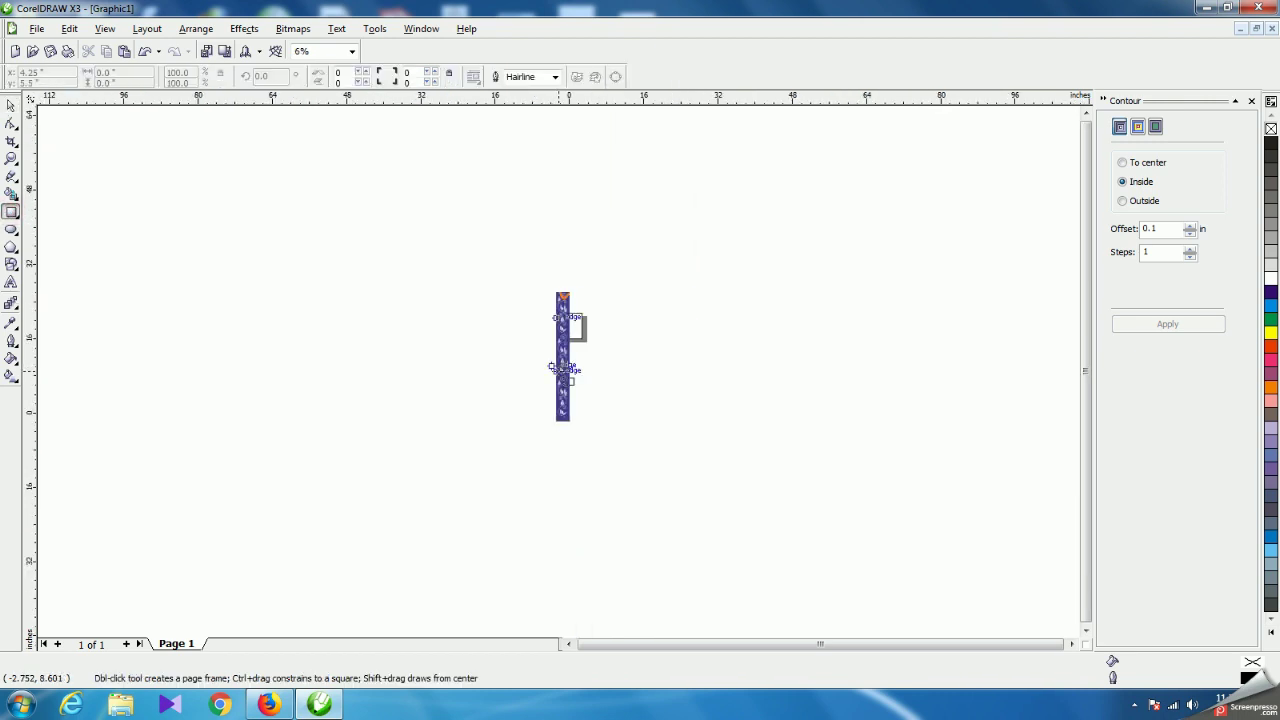
pyautogui.scroll(3, 562, 368)
pyautogui.moveTo(557, 265); pyautogui.dragTo(612, 542)
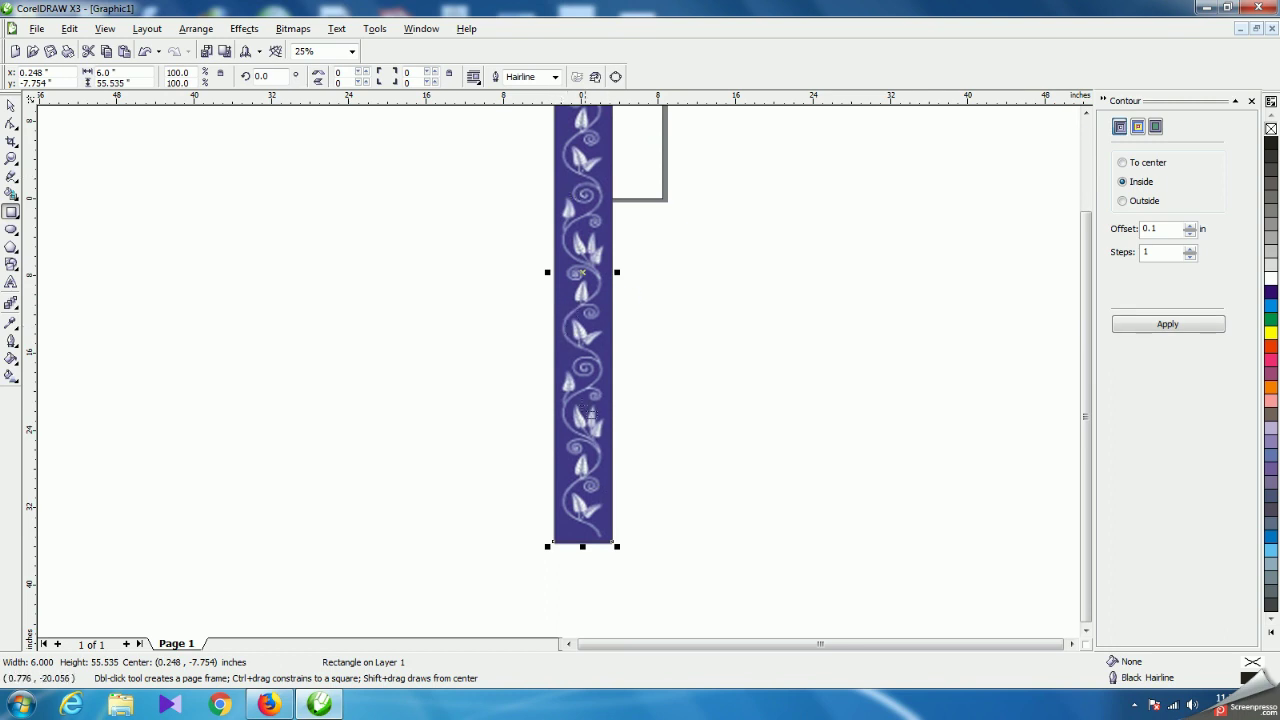
pyautogui.scroll(1, 568, 383)
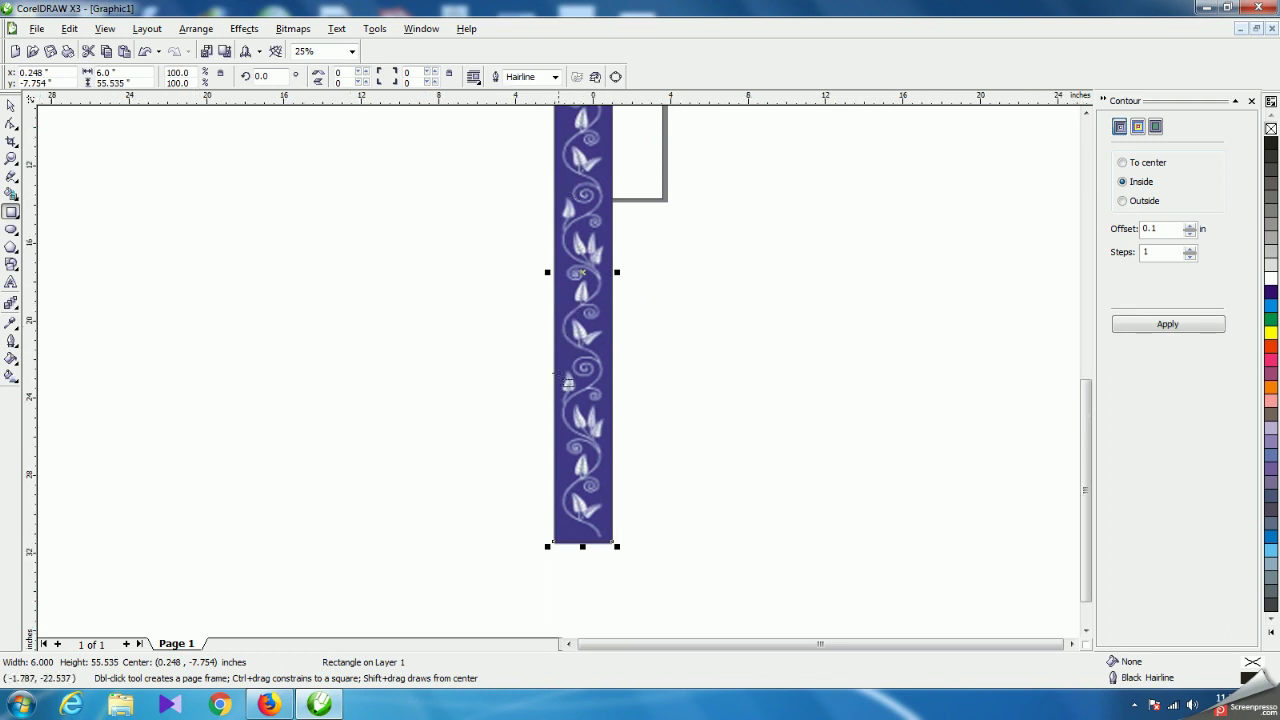
pyautogui.click(12, 178)
pyautogui.click(95, 185)
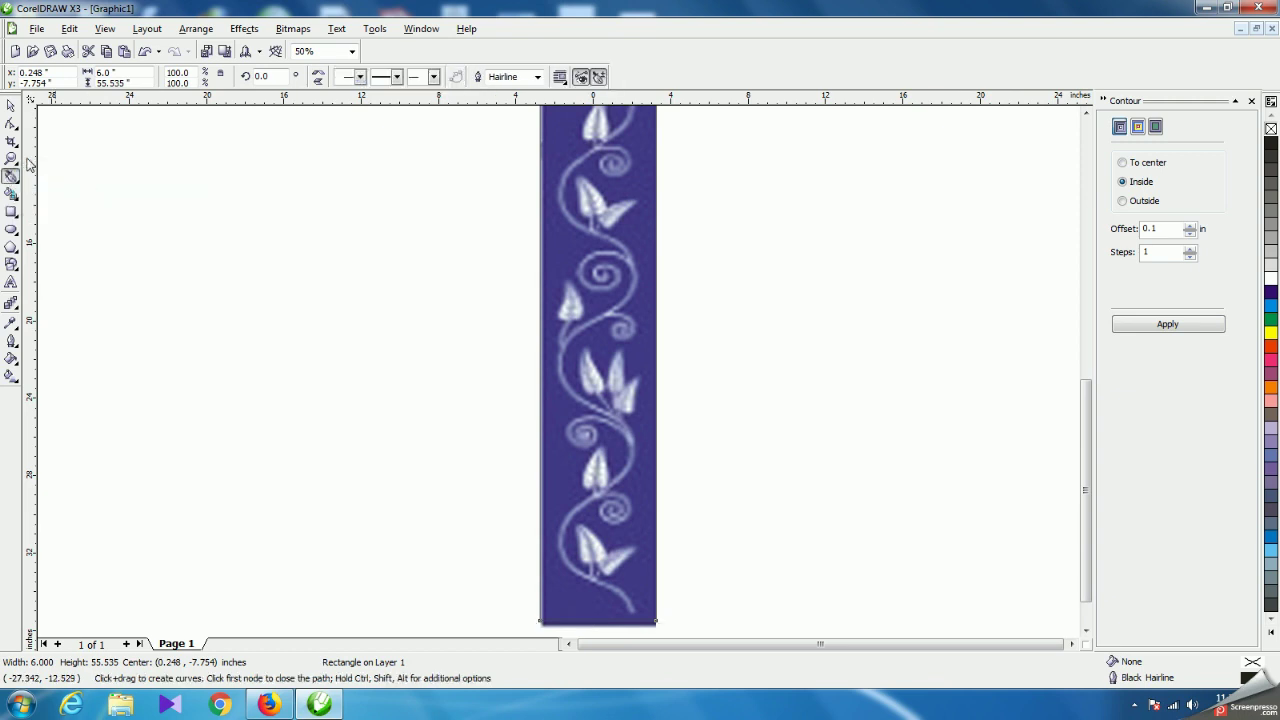
pyautogui.click(12, 104)
# Unlock all objects and rotate the bitmap strip by 90 degrees.
pyautogui.scroll(-2, 560, 375)
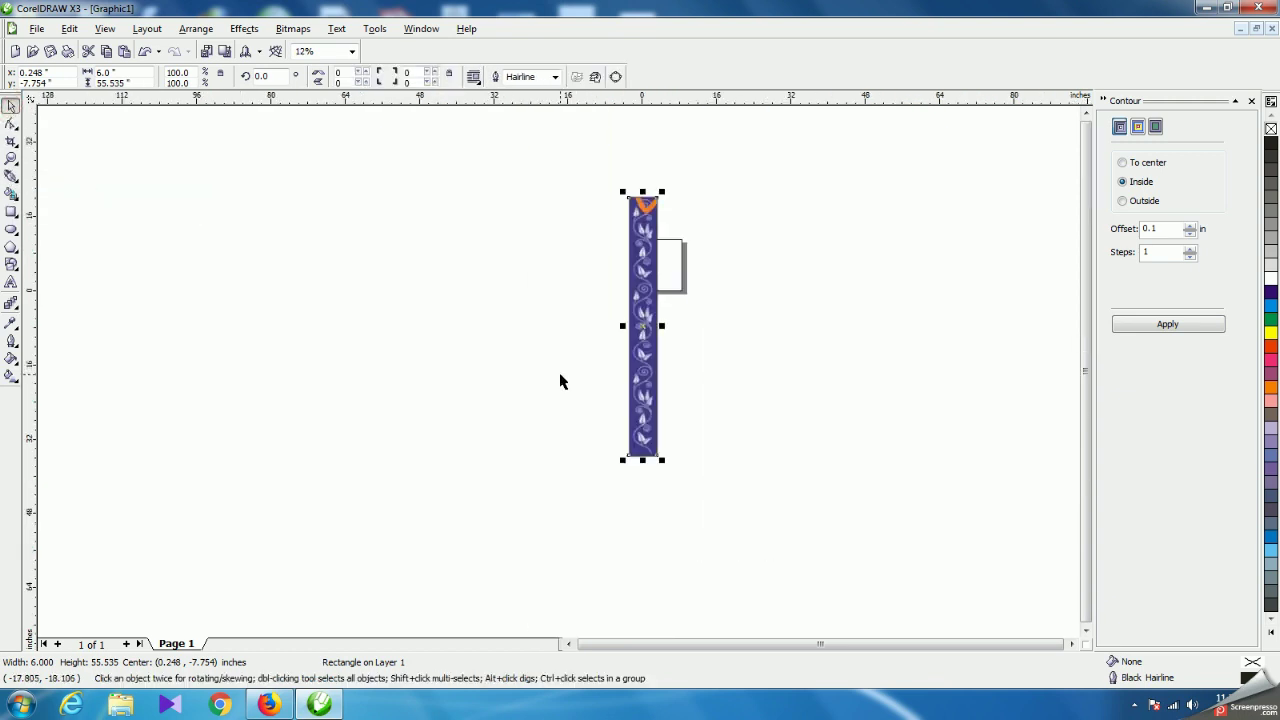
pyautogui.moveTo(543, 168); pyautogui.dragTo(735, 494)
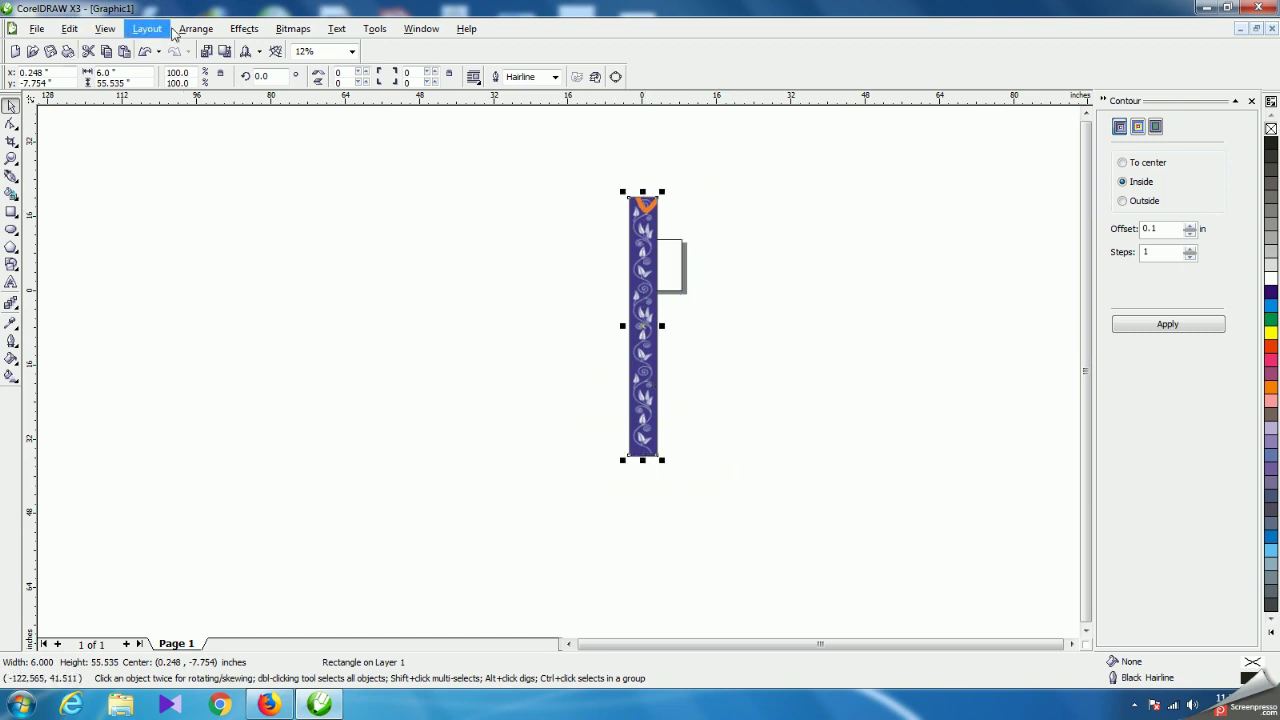
pyautogui.click(195, 28)
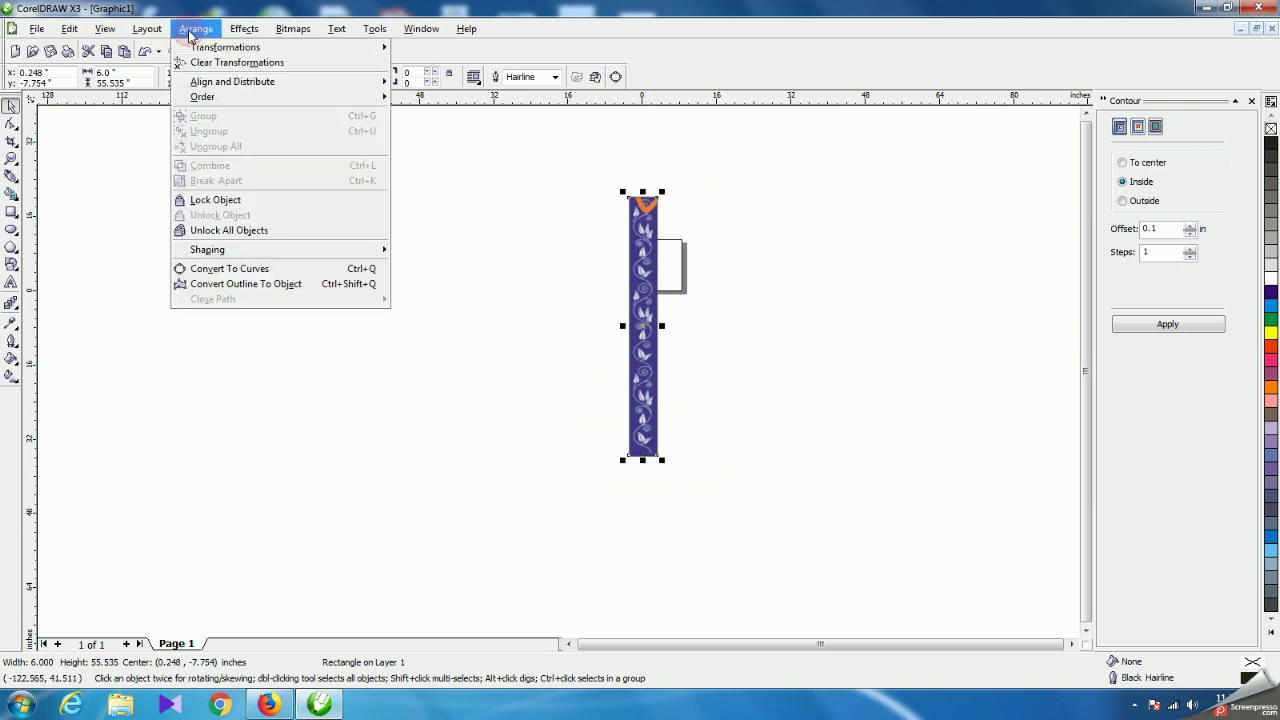
pyautogui.click(229, 230)
pyautogui.click(276, 77)
pyautogui.write('90')
pyautogui.press('Return')
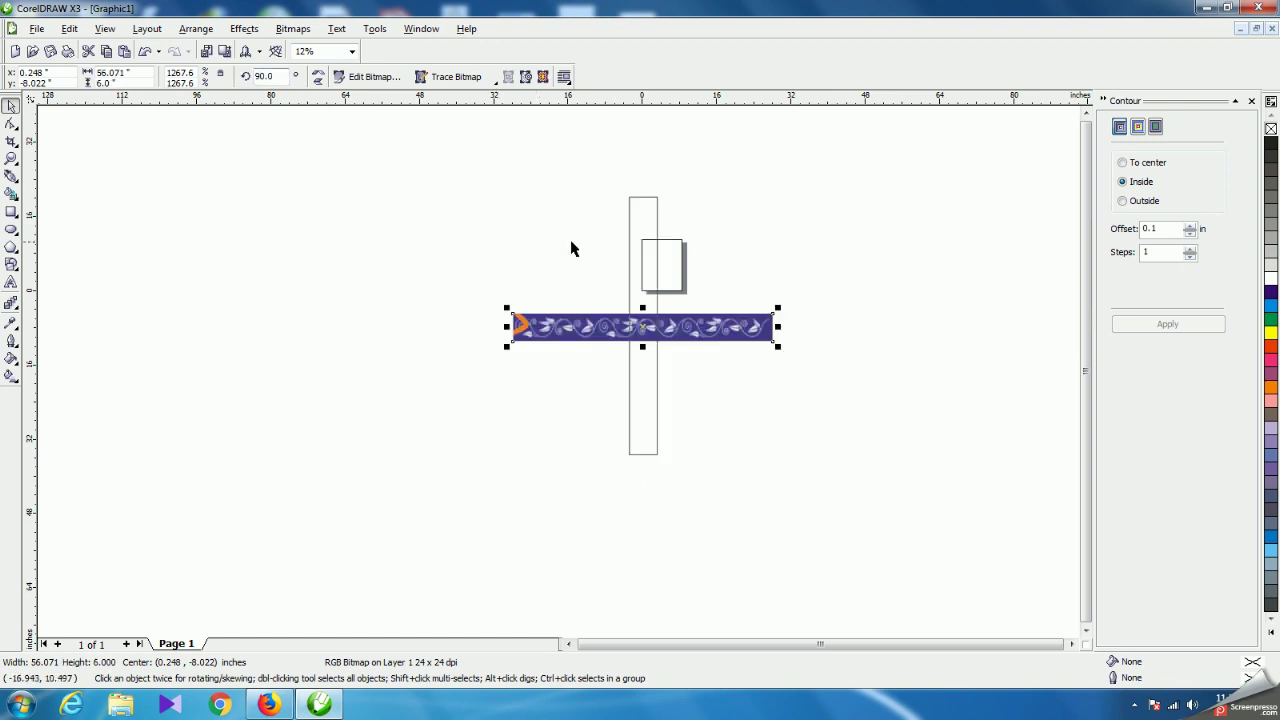
# Rotate the tall outline rectangle by 90 degrees as well.
pyautogui.click(630, 241)
pyautogui.click(280, 77)
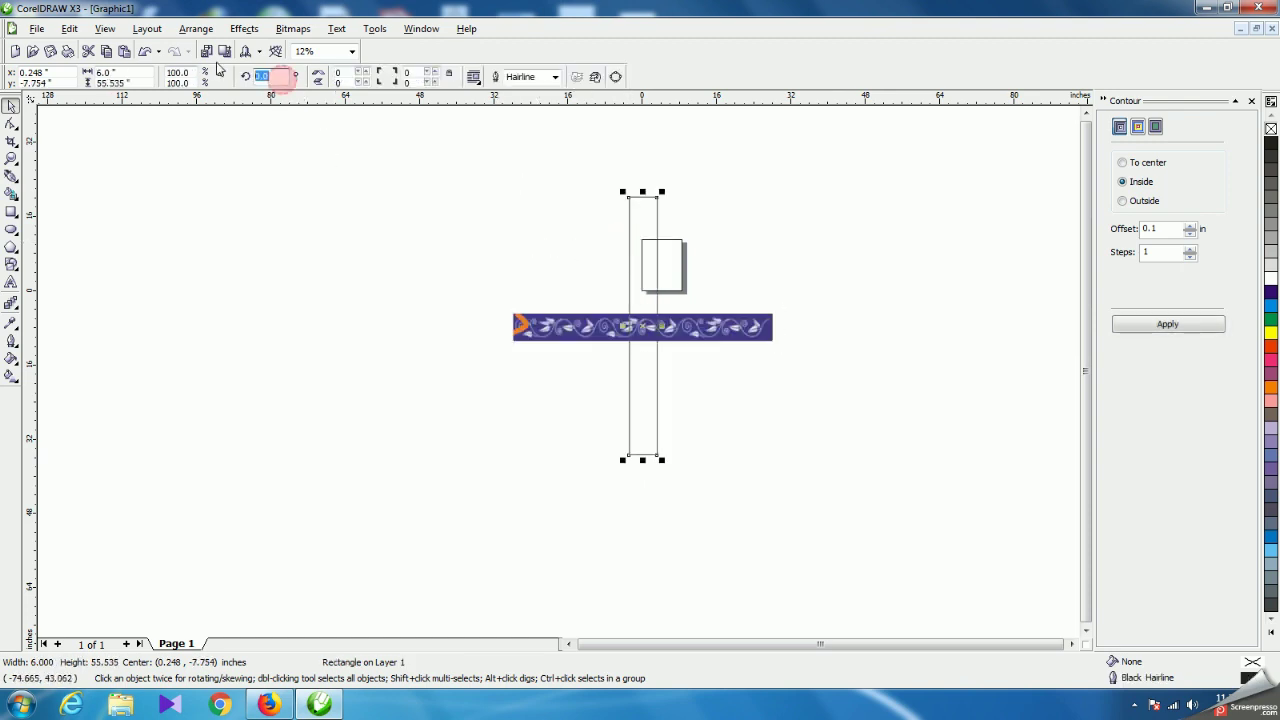
pyautogui.write('90')
pyautogui.press('Return')
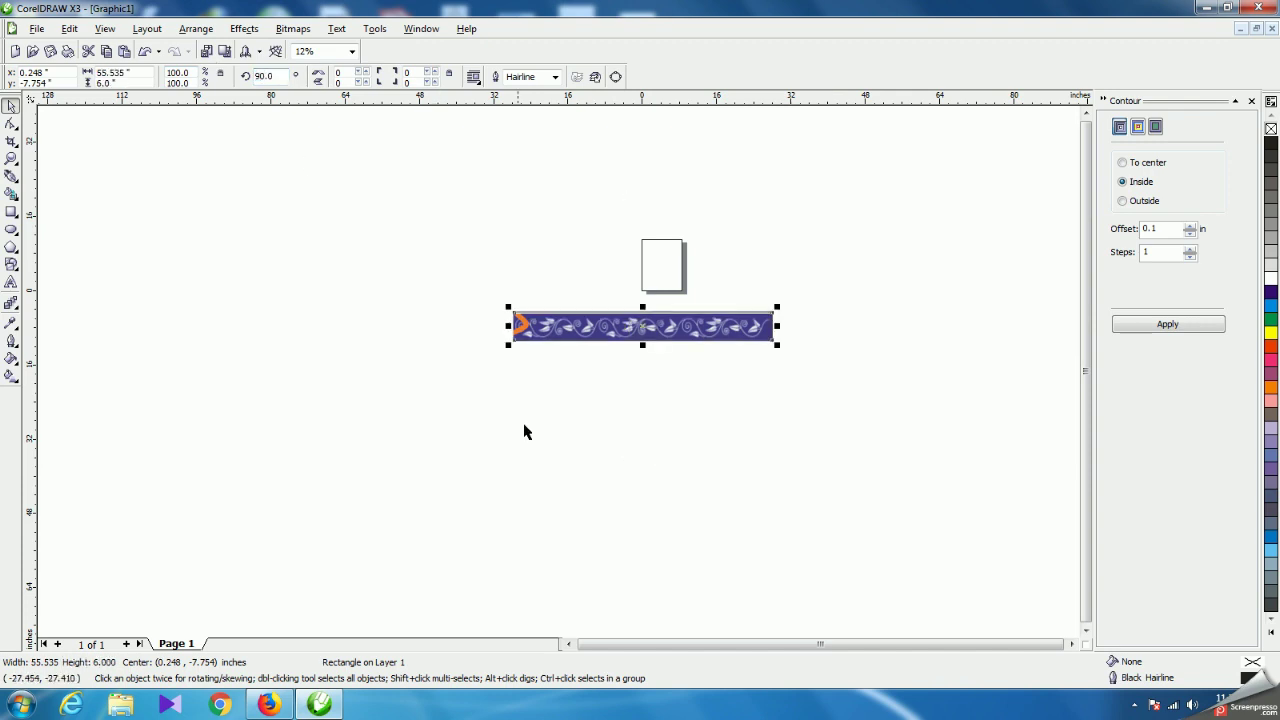
# Move the outline rectangle so its corner lines up with the upper corner of the strip's orange end.
pyautogui.click(650, 440)
pyautogui.moveTo(451, 254); pyautogui.dragTo(852, 446)
pyautogui.scroll(3, 563, 373)
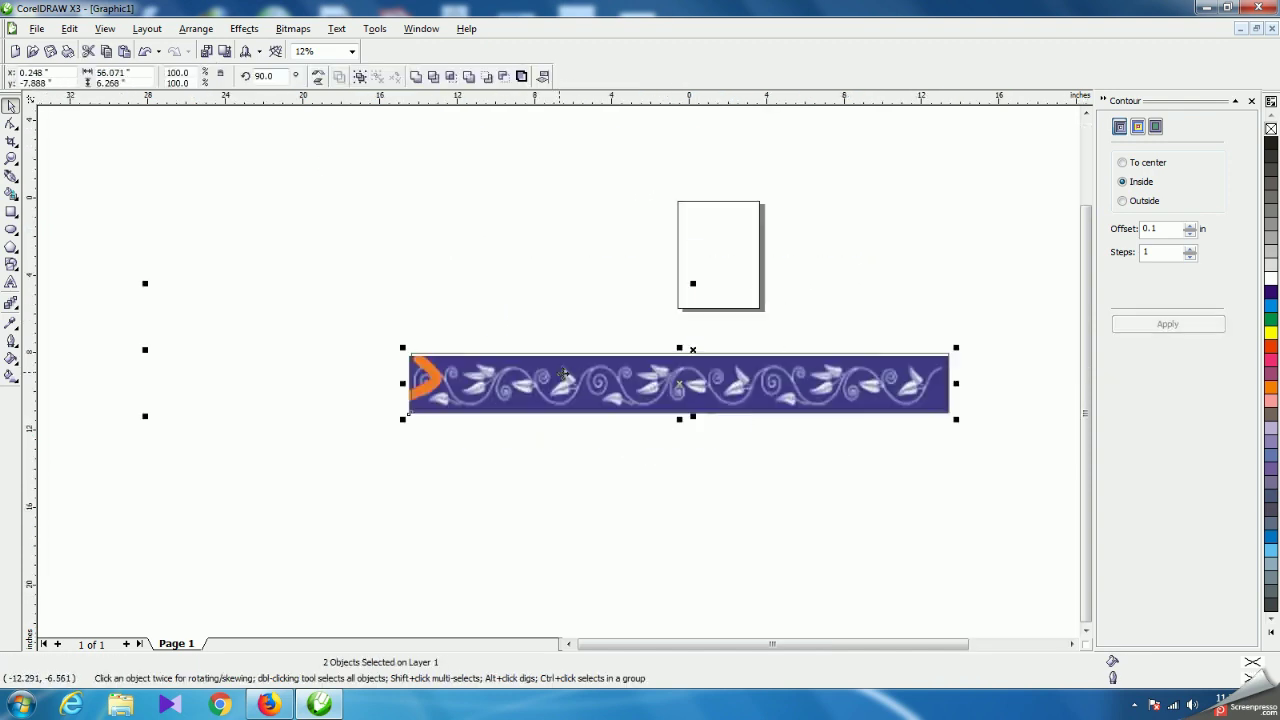
pyautogui.scroll(2, 563, 373)
pyautogui.click(622, 540)
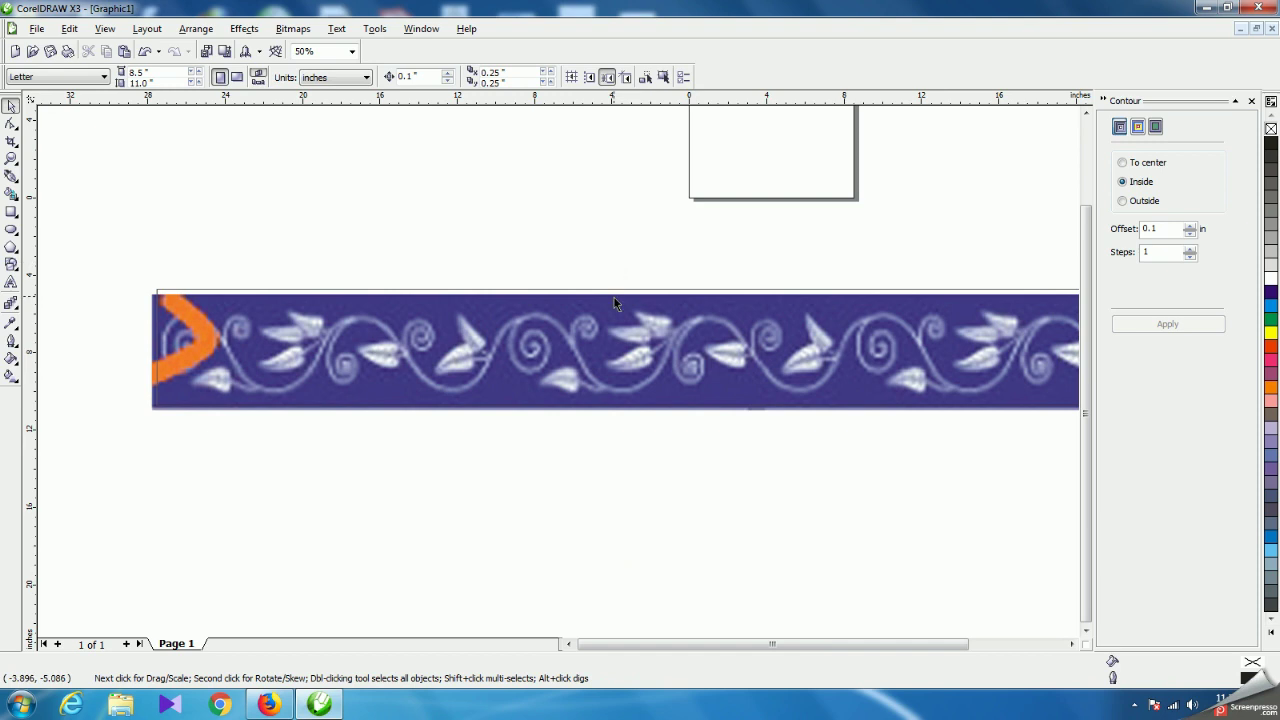
pyautogui.scroll(2, 563, 366)
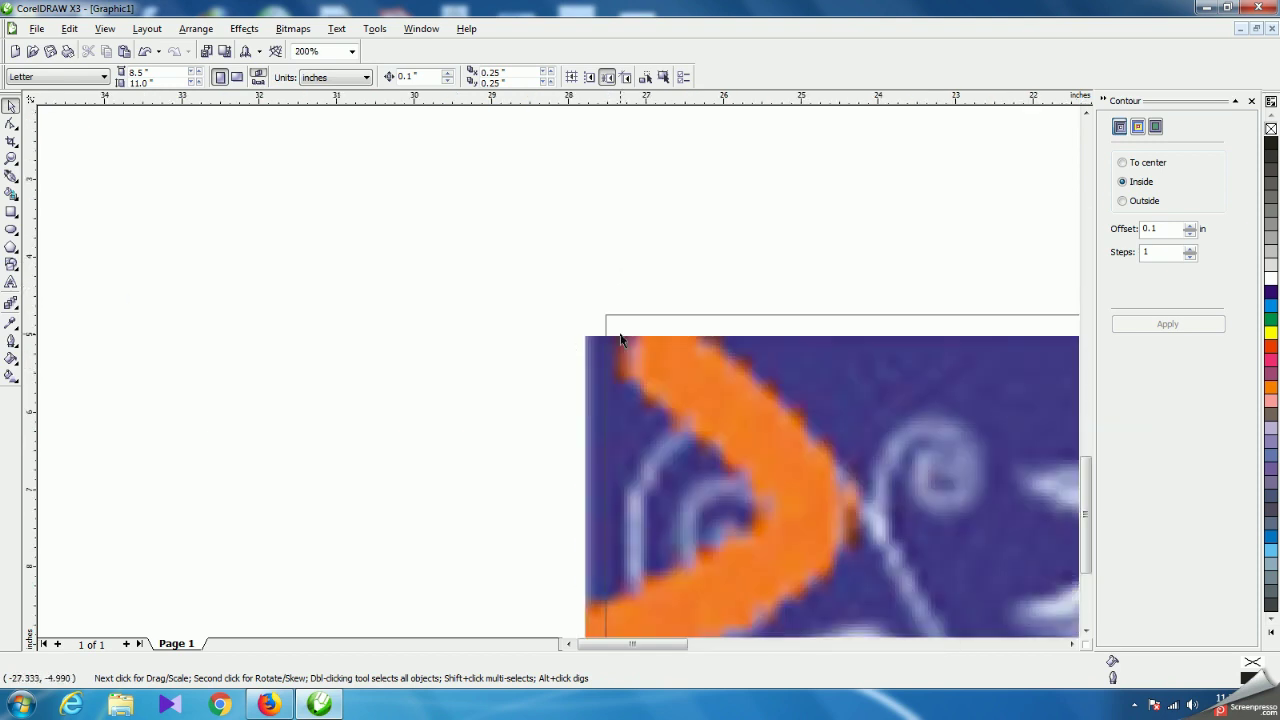
pyautogui.click(606, 343)
pyautogui.moveTo(623, 314); pyautogui.dragTo(605, 337)
pyautogui.scroll(-2, 560, 377)
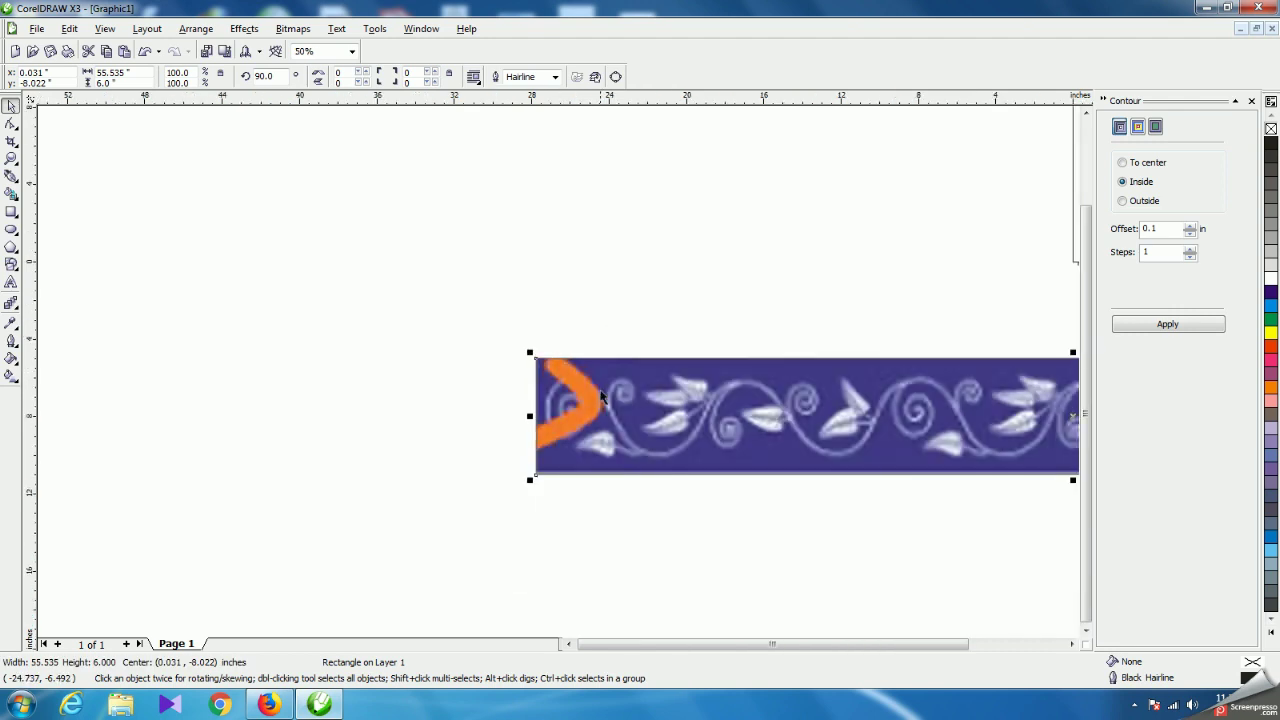
pyautogui.scroll(-1, 560, 377)
pyautogui.scroll(1, 587, 349)
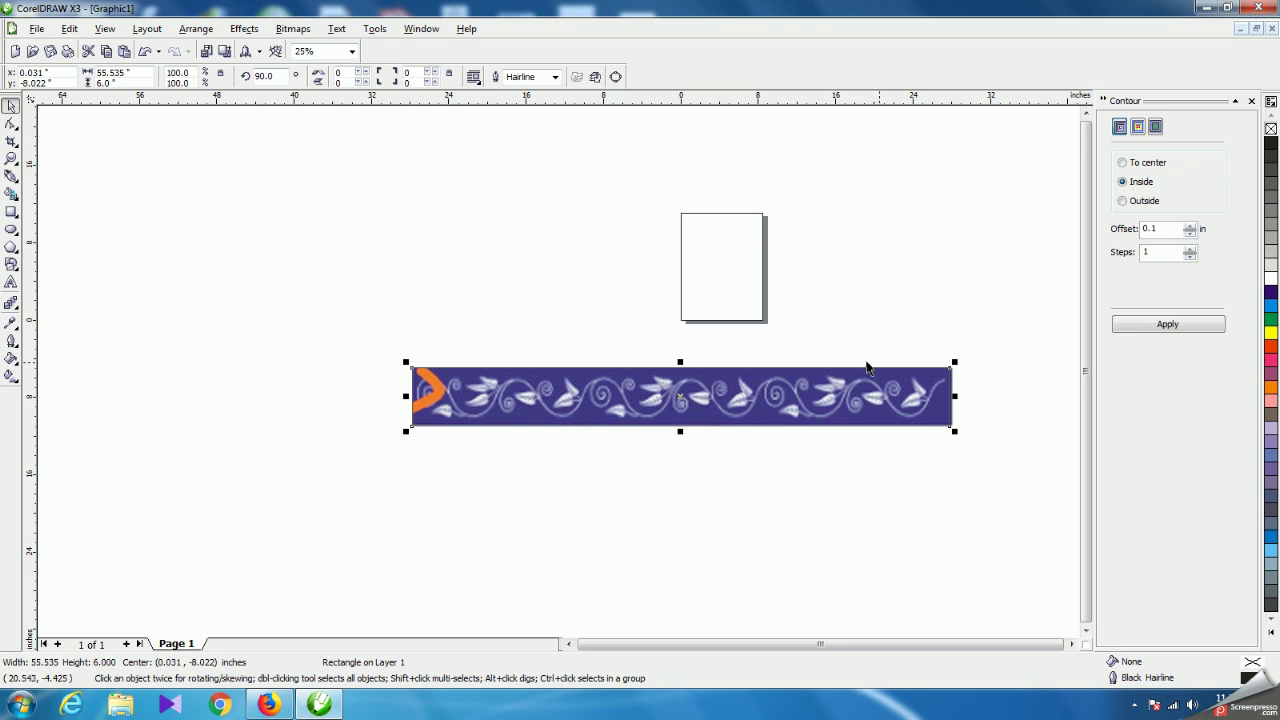
# Draw a straight horizontal freehand line about 54 inches long through the middle of the strip.
pyautogui.click(11, 175)
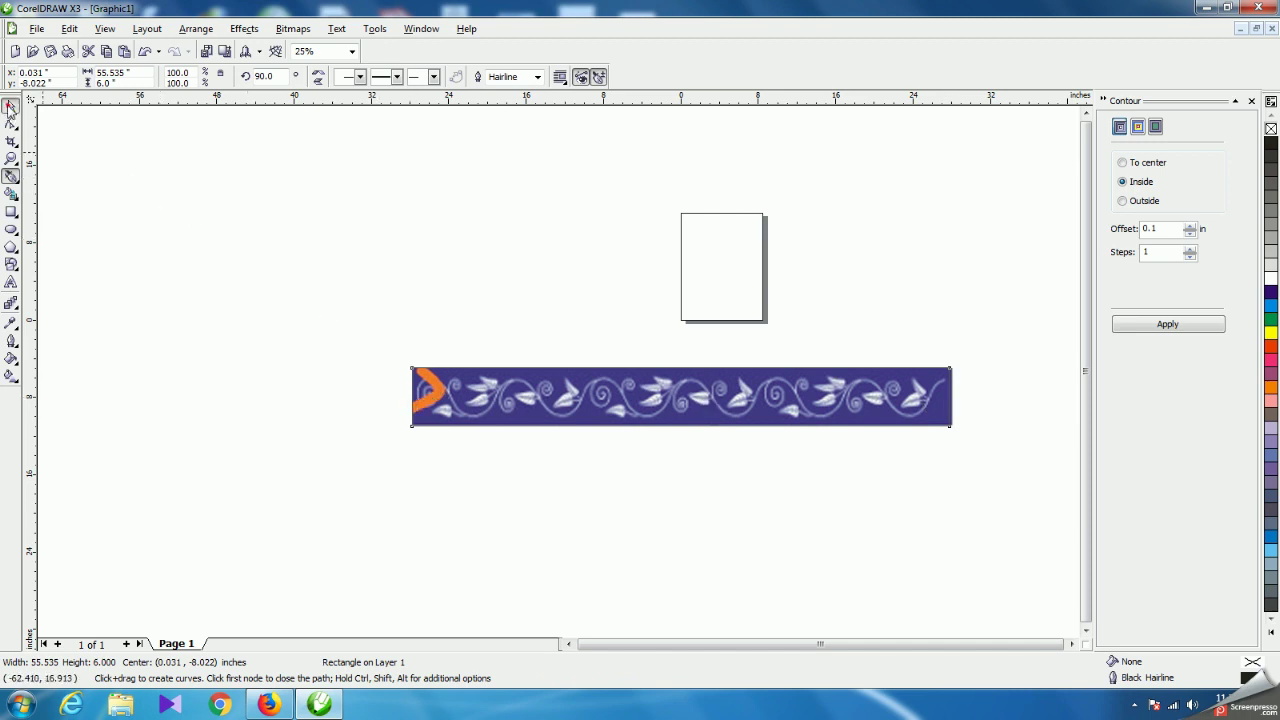
pyautogui.click(10, 105)
pyautogui.click(211, 366)
pyautogui.click(10, 176)
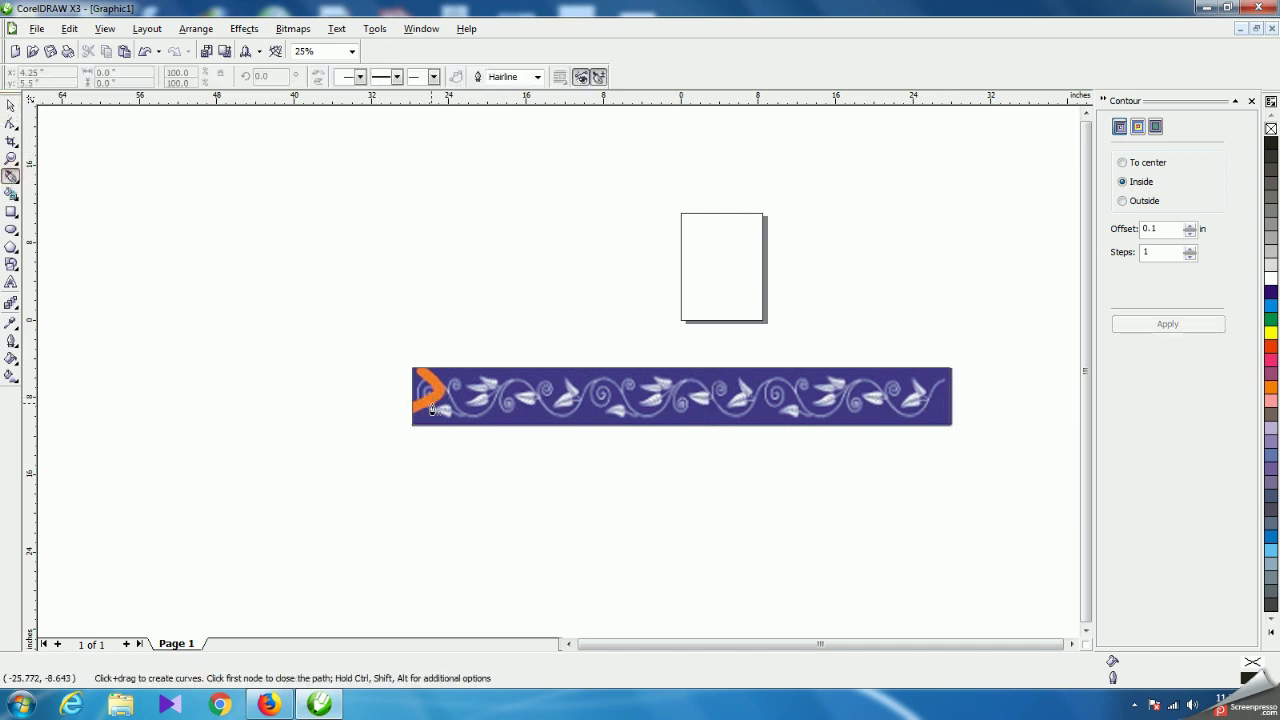
pyautogui.click(420, 398)
pyautogui.click(943, 420)
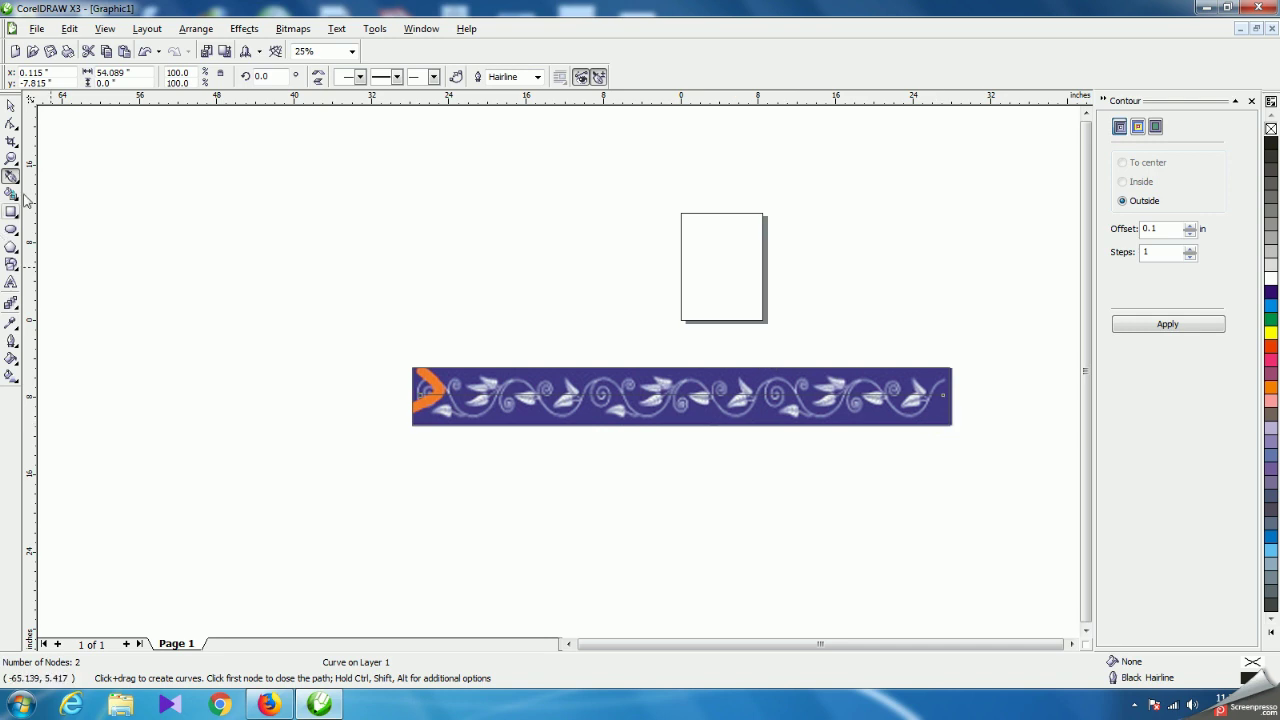
pyautogui.click(10, 105)
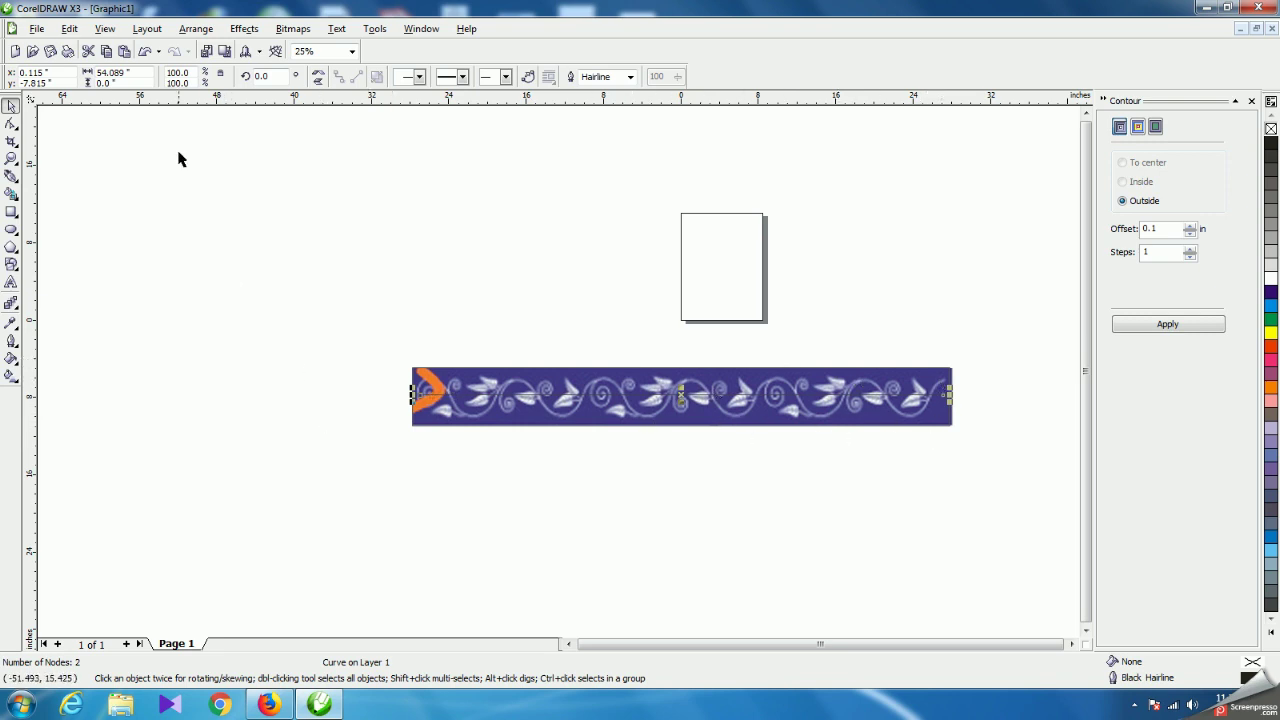
# Select both nodes of the line and add nodes repeatedly until it is divided by 17 nodes.
pyautogui.click(12, 124)
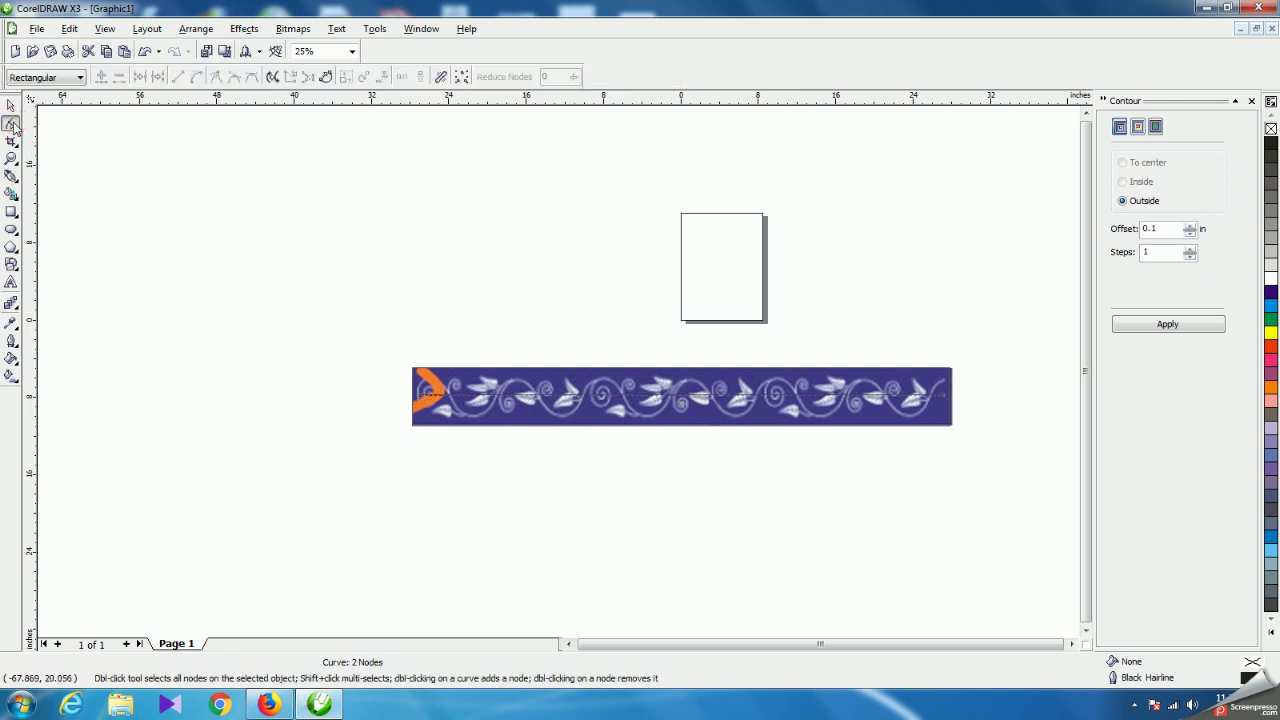
pyautogui.moveTo(368, 357); pyautogui.dragTo(975, 410)
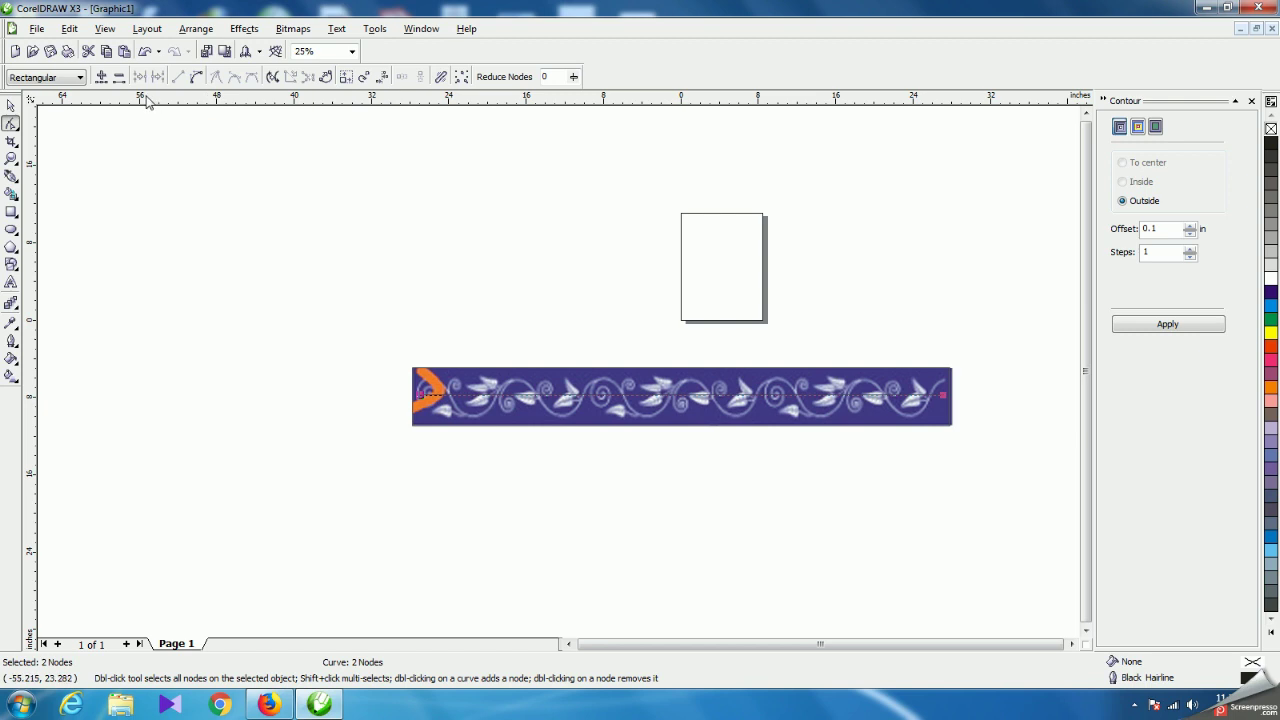
pyautogui.click(101, 77)
pyautogui.click(101, 77)
pyautogui.click(101, 77)
pyautogui.click(101, 77)
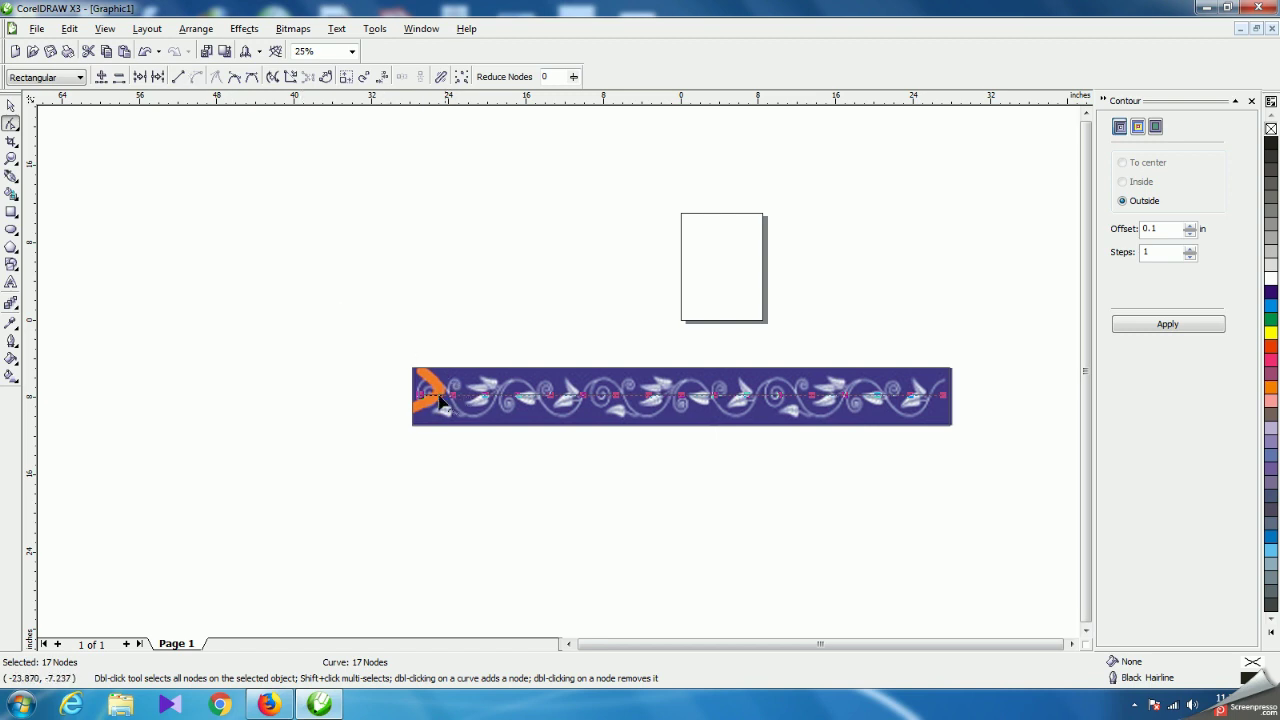
# Move the divided line off the bitmap to just above the strip, at about y -3 inches.
pyautogui.scroll(1, 559, 371)
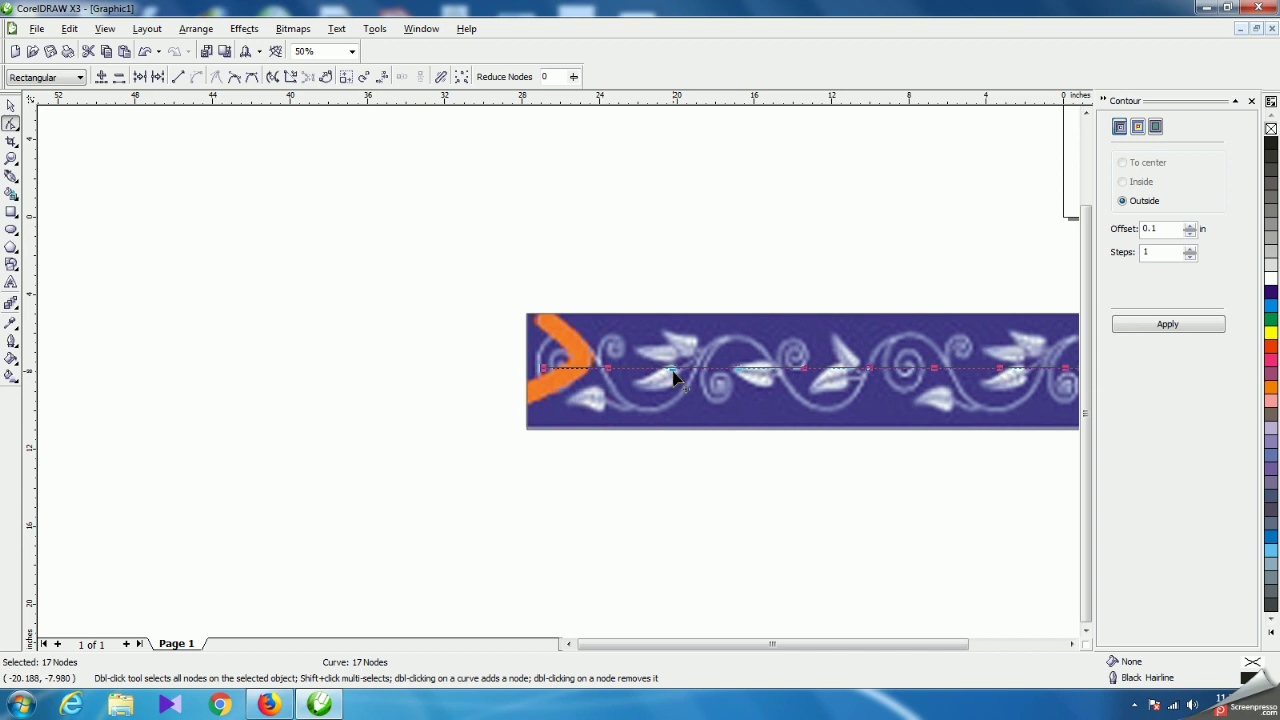
pyautogui.click(643, 251)
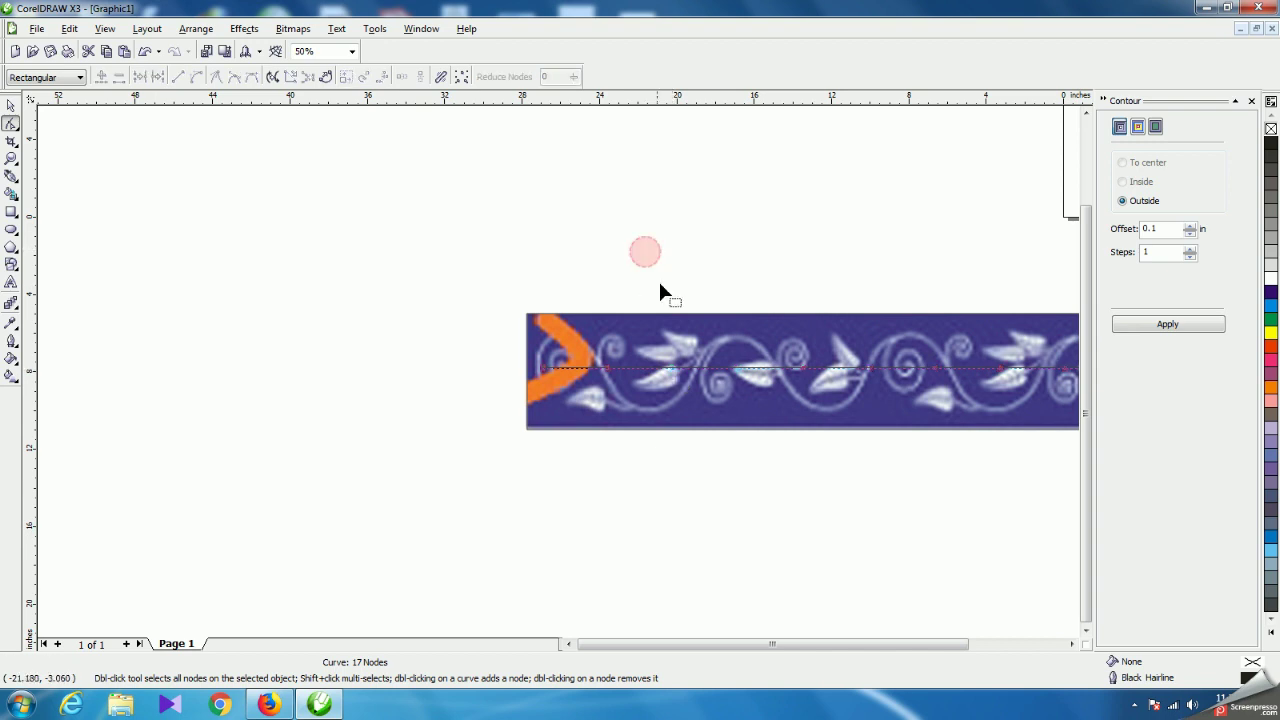
pyautogui.scroll(1, 776, 331)
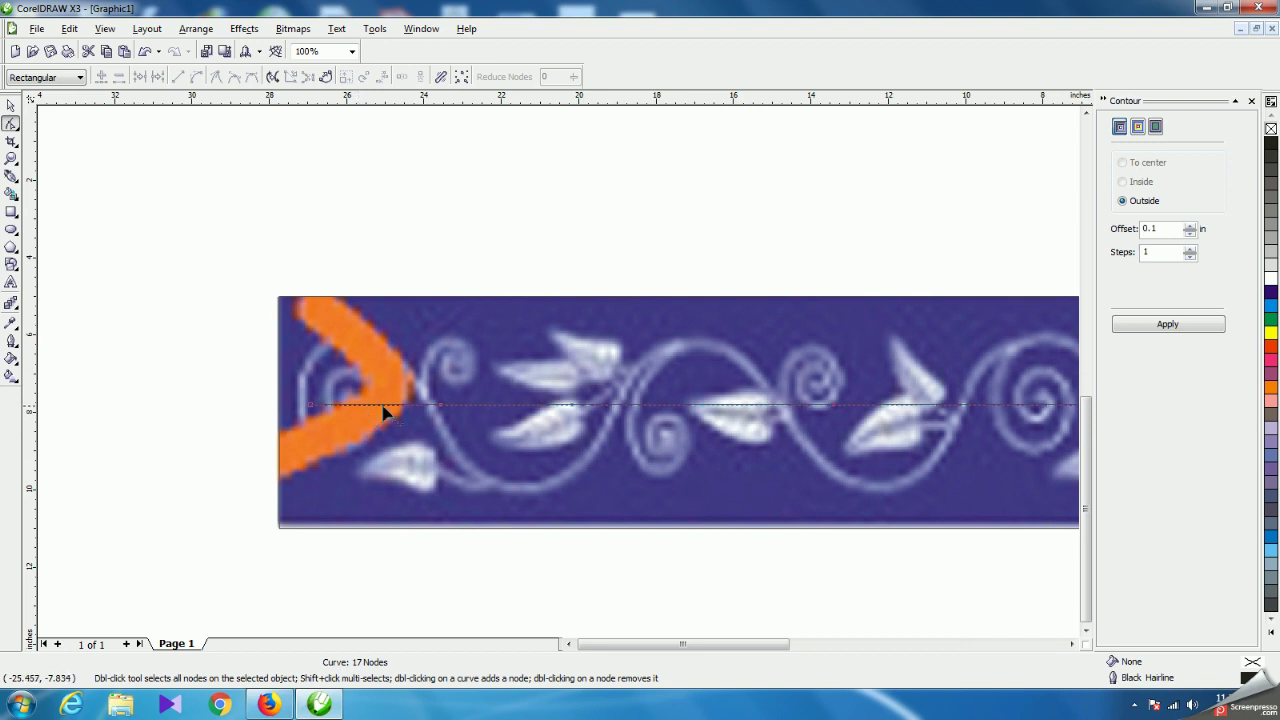
pyautogui.click(571, 406)
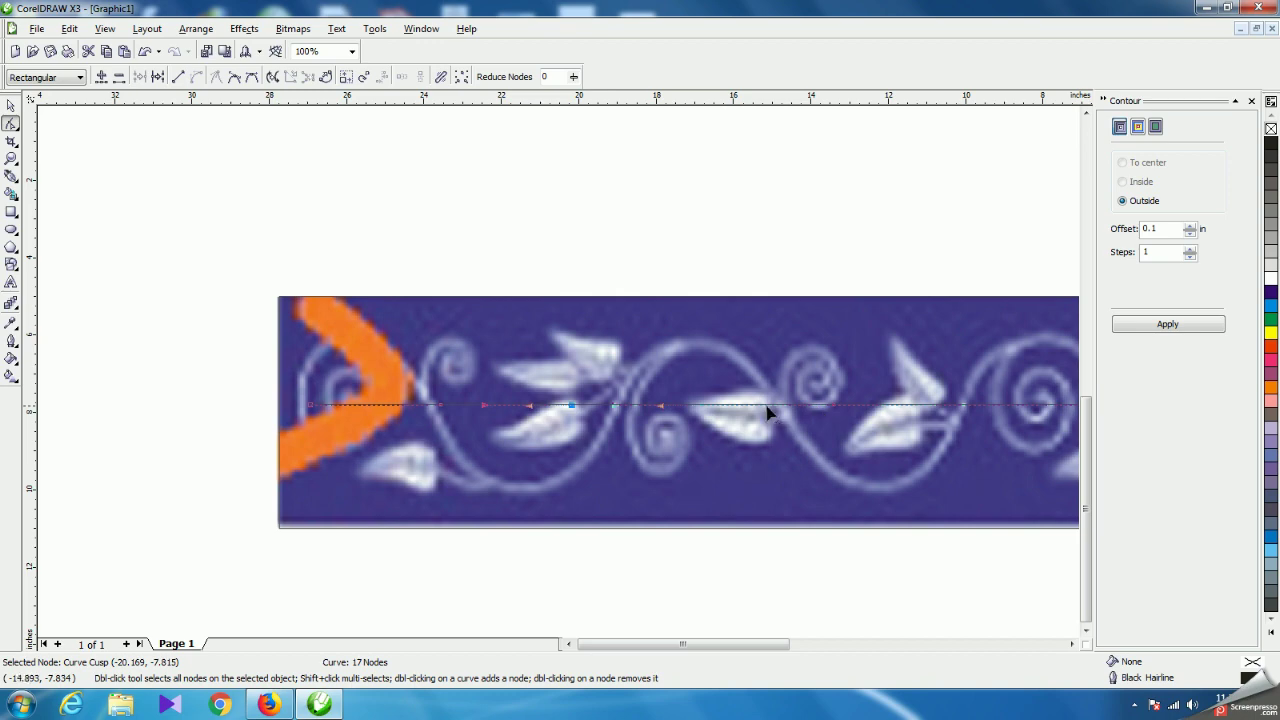
pyautogui.scroll(-3, 563, 372)
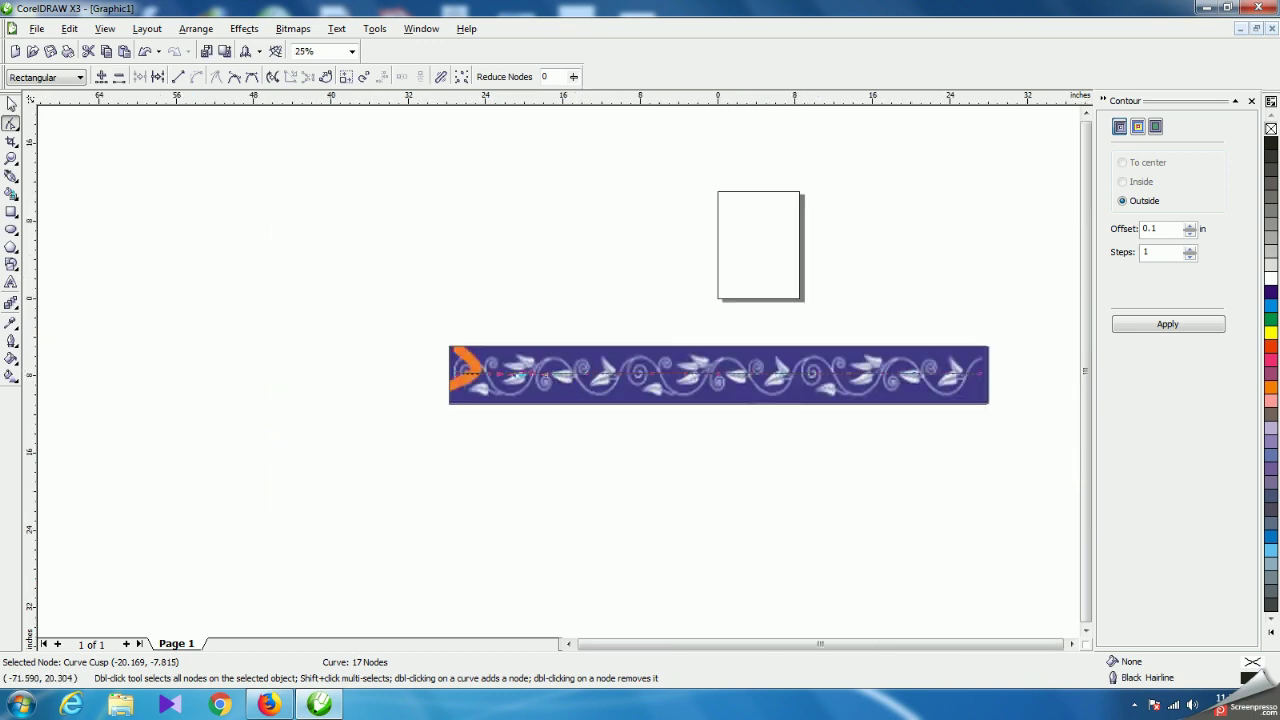
pyautogui.click(11, 105)
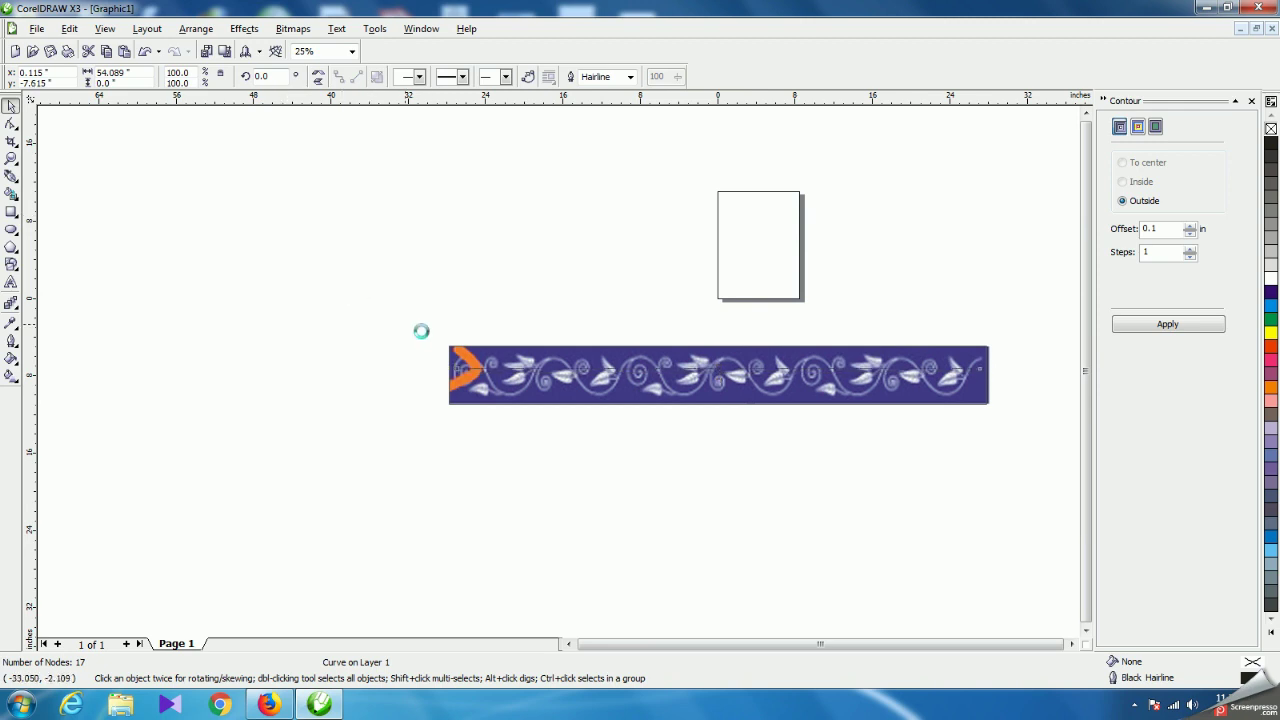
pyautogui.click(543, 389)
pyautogui.moveTo(543, 389); pyautogui.dragTo(563, 369)
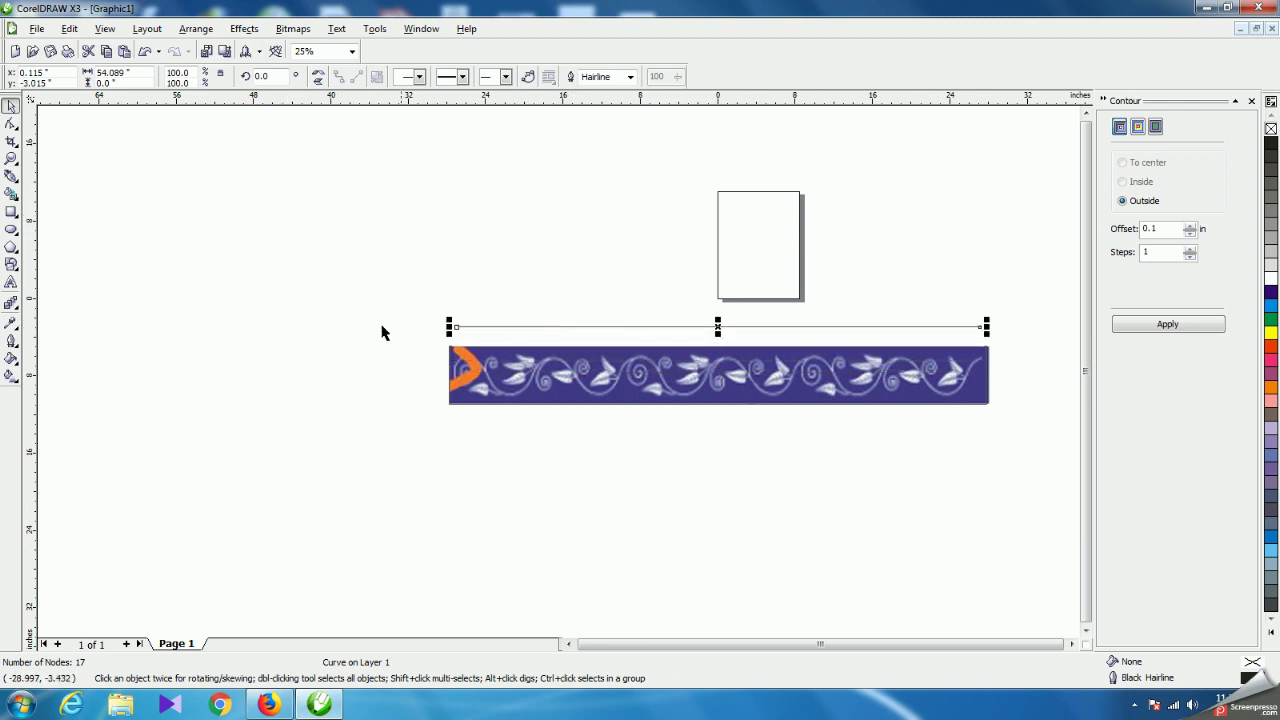
# Select every second node along the line, eight nodes in all.
pyautogui.click(11, 123)
pyautogui.moveTo(476, 312); pyautogui.dragTo(497, 339)
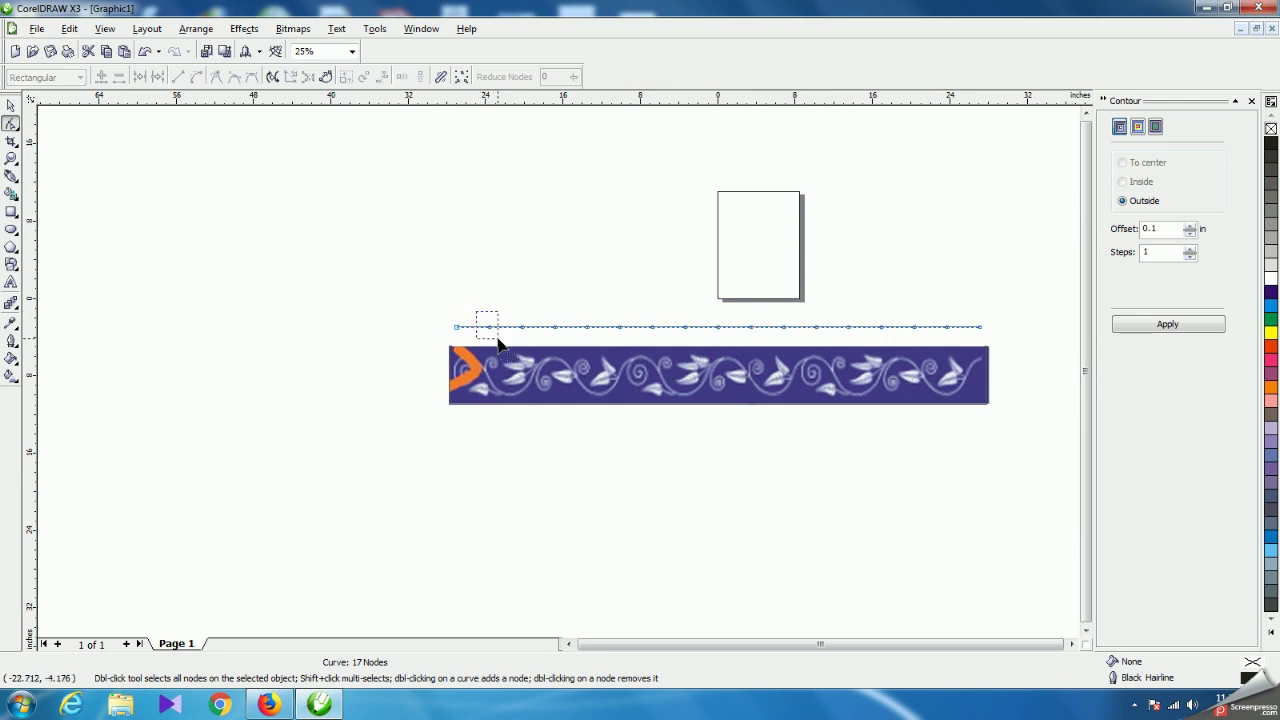
pyautogui.moveTo(498, 342); pyautogui.dragTo(820, 342)
pyautogui.moveTo(877, 309); pyautogui.dragTo(893, 350)
pyautogui.moveTo(937, 311); pyautogui.dragTo(948, 345)
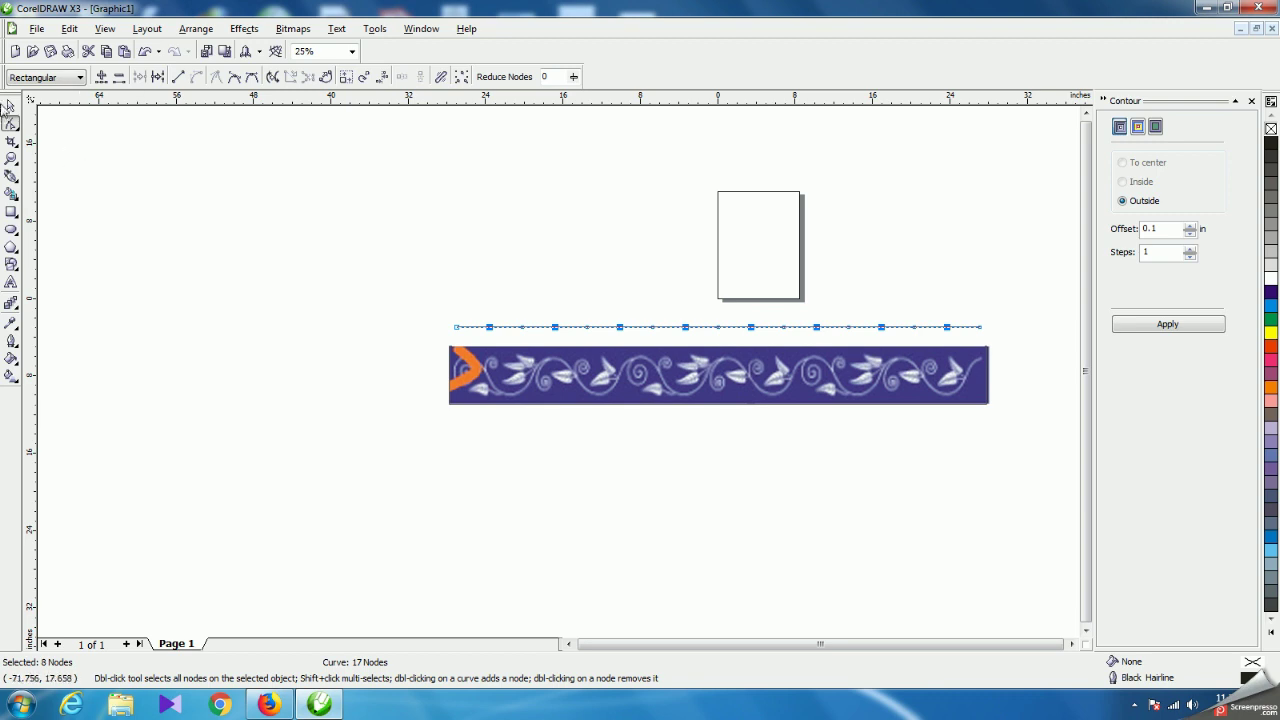
pyautogui.click(10, 106)
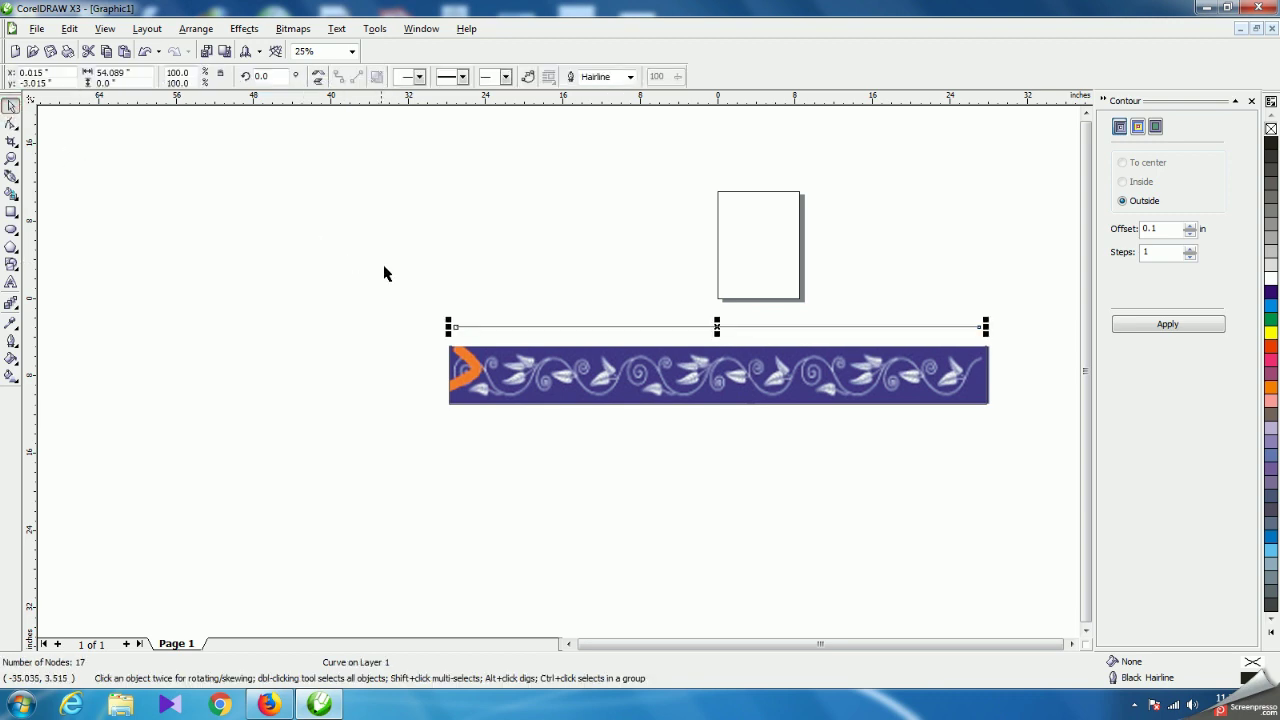
# Move the line down onto the lower part of the strip, with a node above the first vine trough.
pyautogui.click(551, 251)
pyautogui.scroll(1, 563, 371)
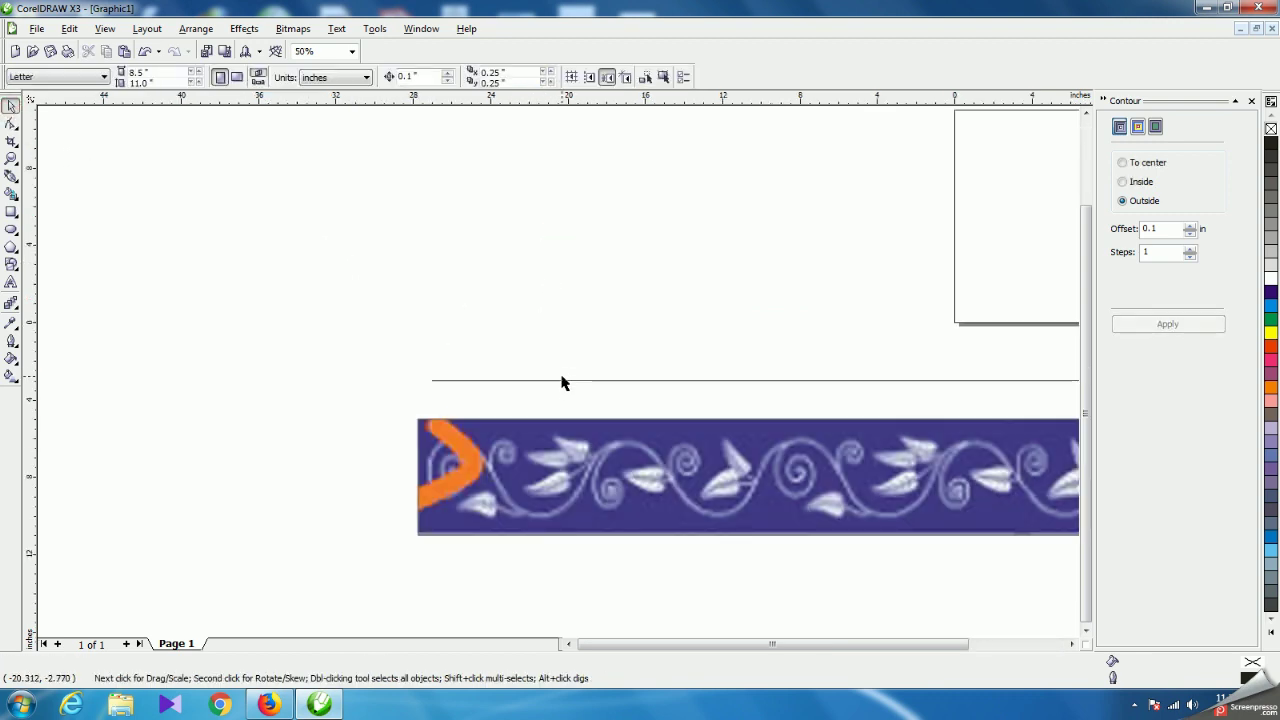
pyautogui.click(570, 379)
pyautogui.moveTo(580, 380); pyautogui.dragTo(541, 515)
pyautogui.scroll(1, 538, 496)
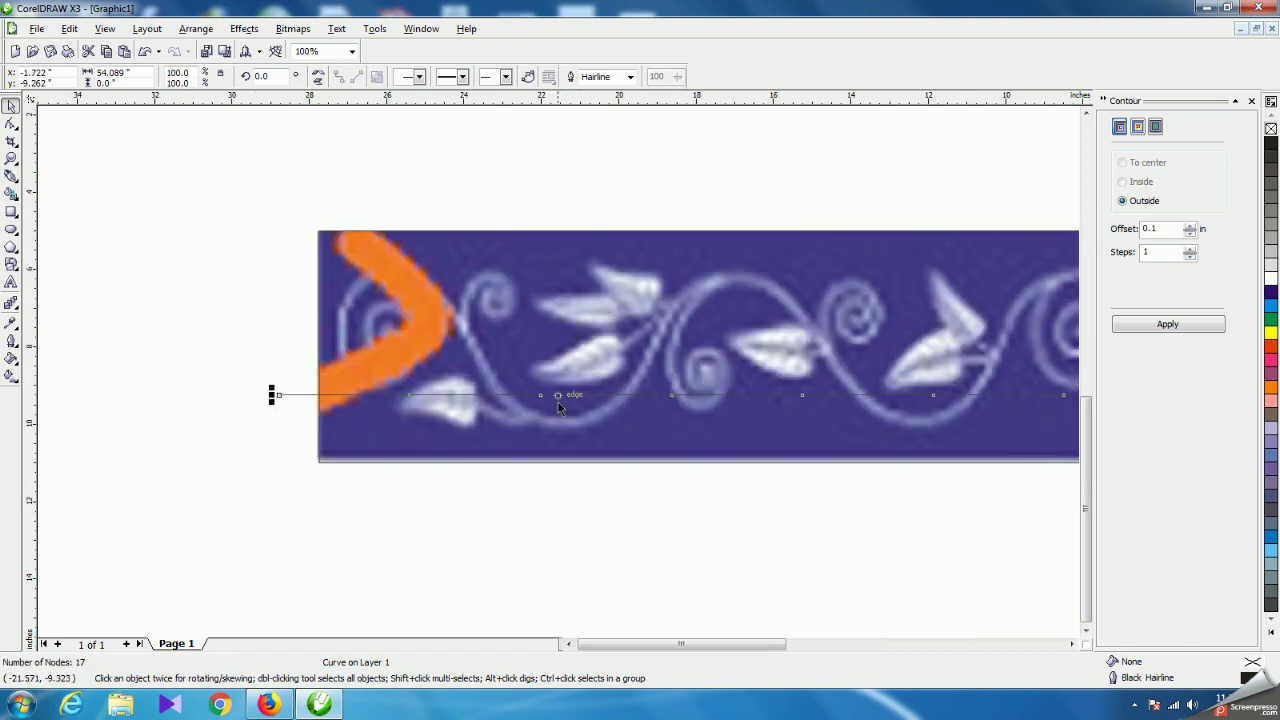
pyautogui.moveTo(566, 397); pyautogui.dragTo(606, 402)
pyautogui.click(10, 123)
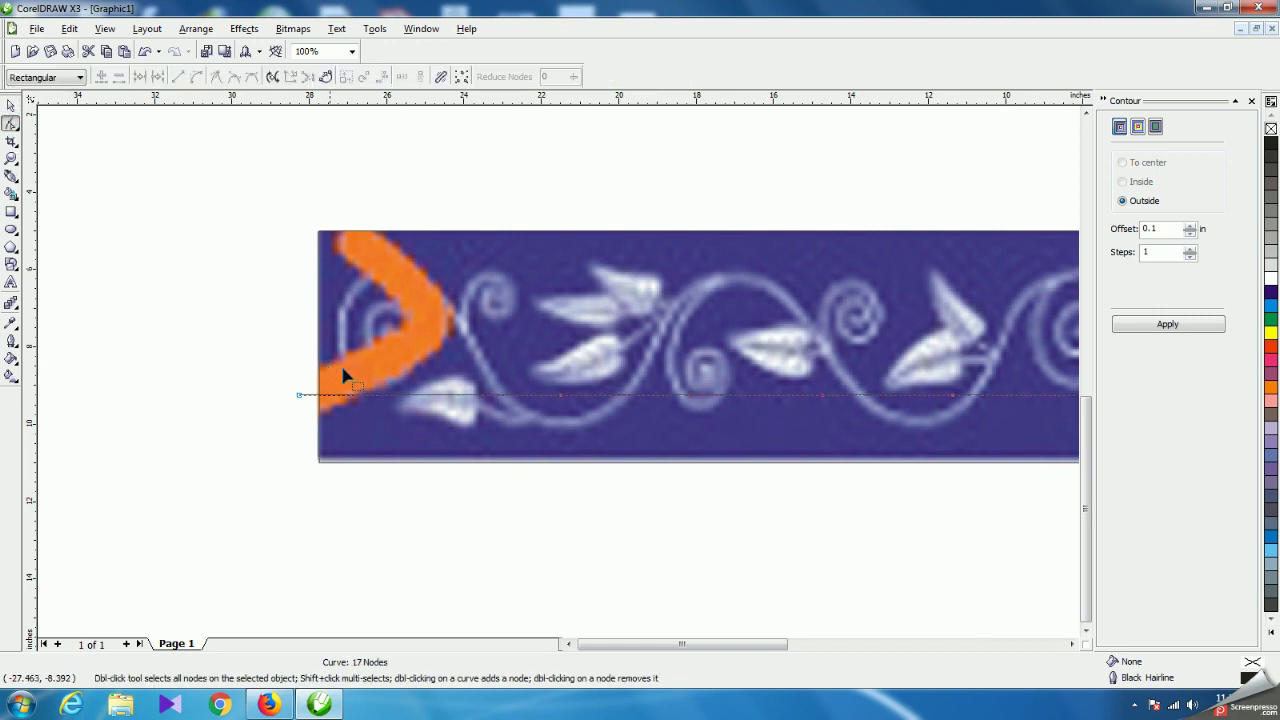
pyautogui.click(10, 105)
# Draw a rectangle about 0.72 by 1.8 inches across the line, reaching down to the first vine trough.
pyautogui.click(126, 241)
pyautogui.click(11, 211)
pyautogui.moveTo(542, 349); pyautogui.dragTo(582, 429)
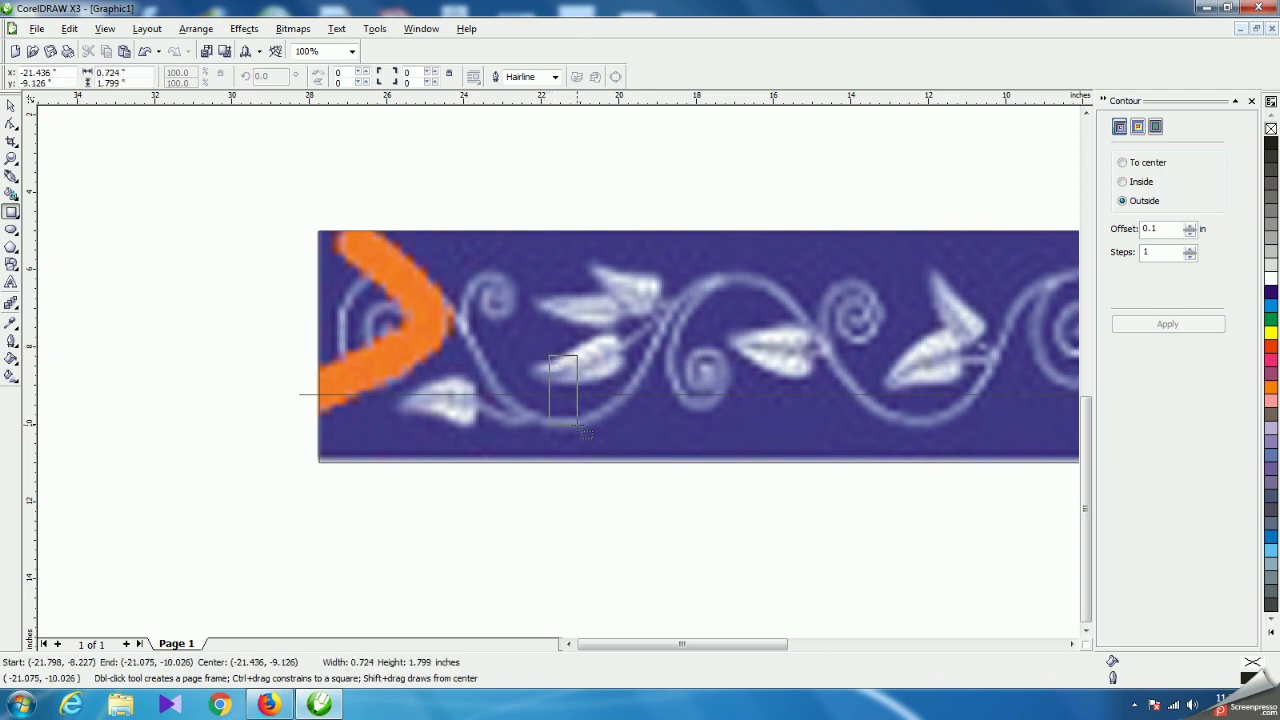
pyautogui.click(10, 106)
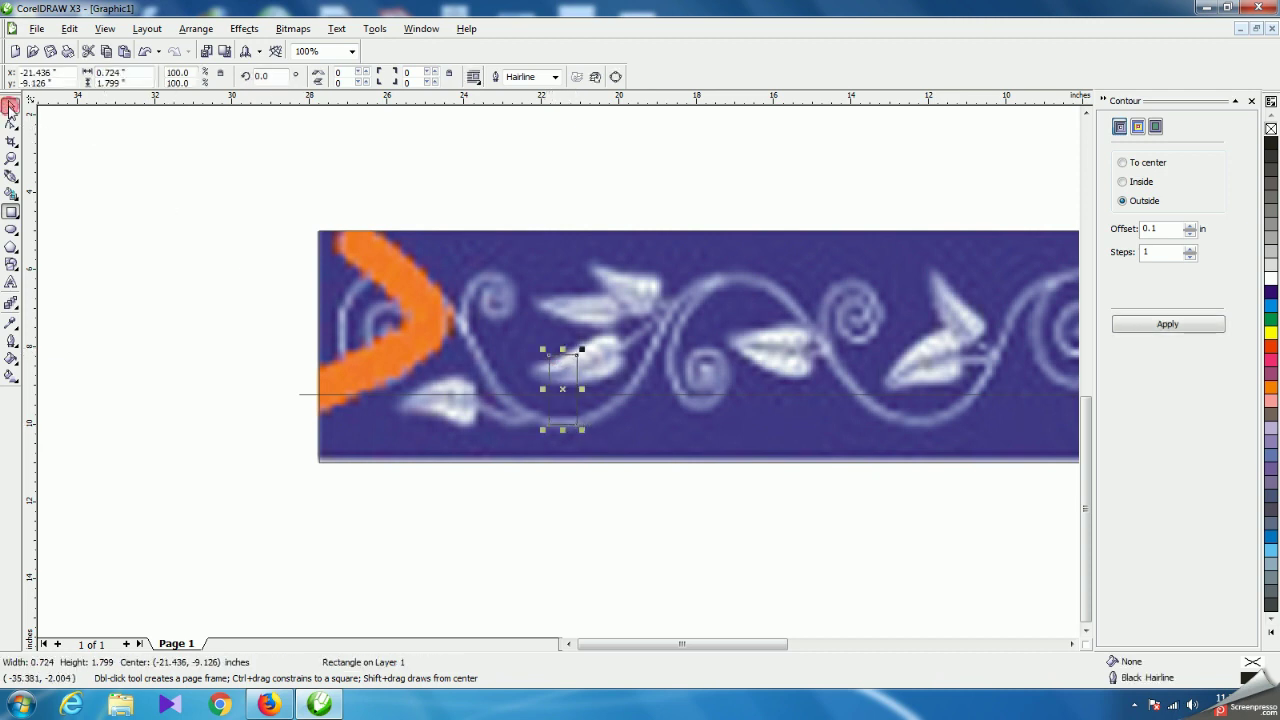
# Change the drawing units to millimetres and check the height of the rectangle drawn across the line.
pyautogui.click(210, 188)
pyautogui.click(331, 77)
pyautogui.click(320, 102)
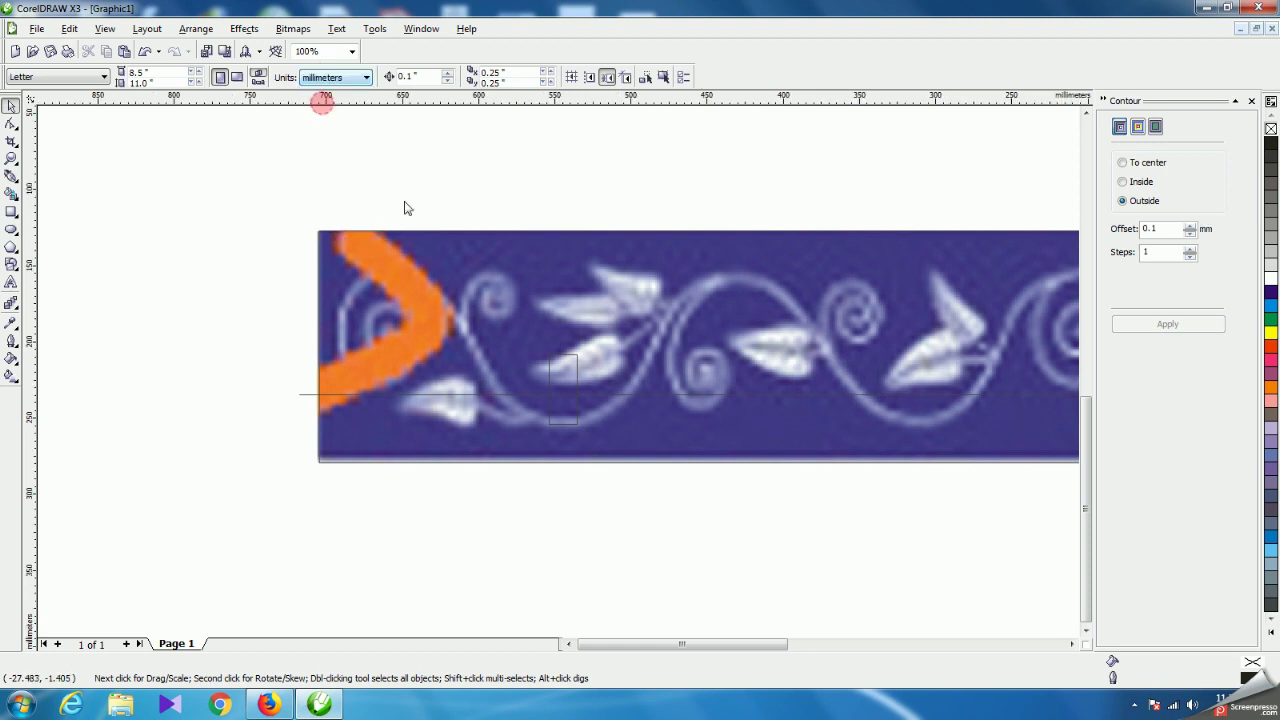
pyautogui.click(578, 378)
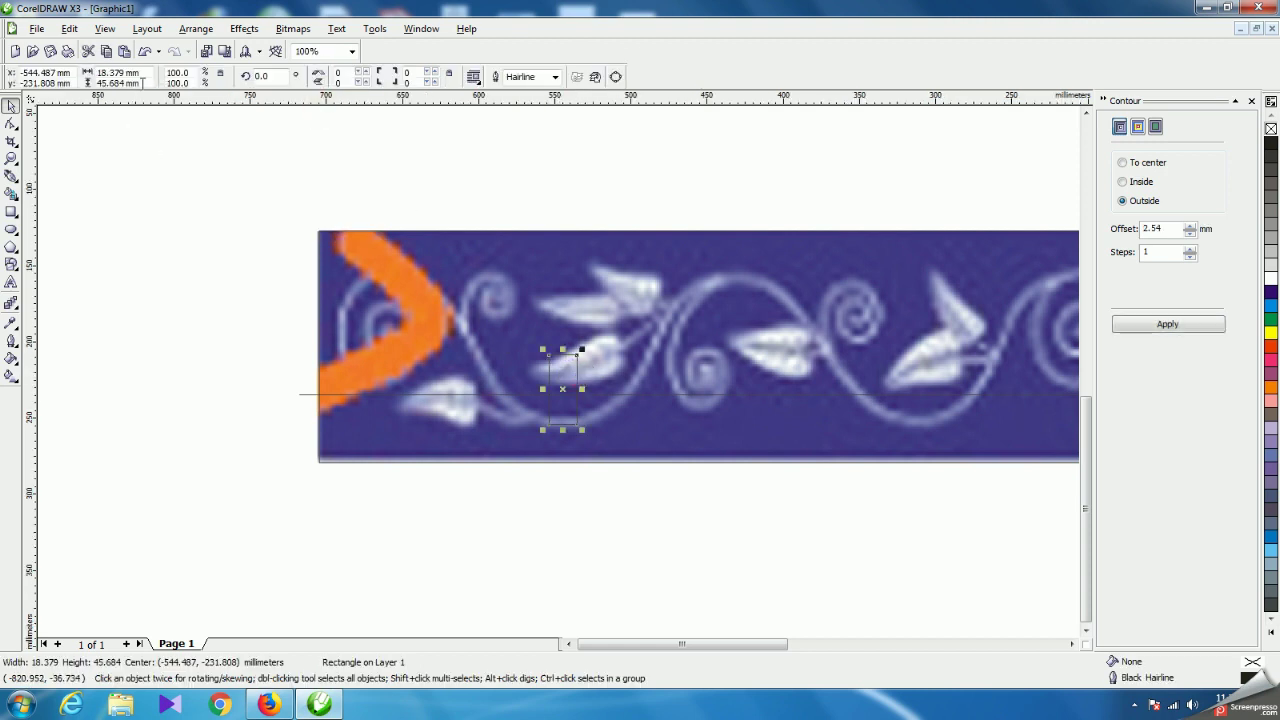
pyautogui.click(130, 187)
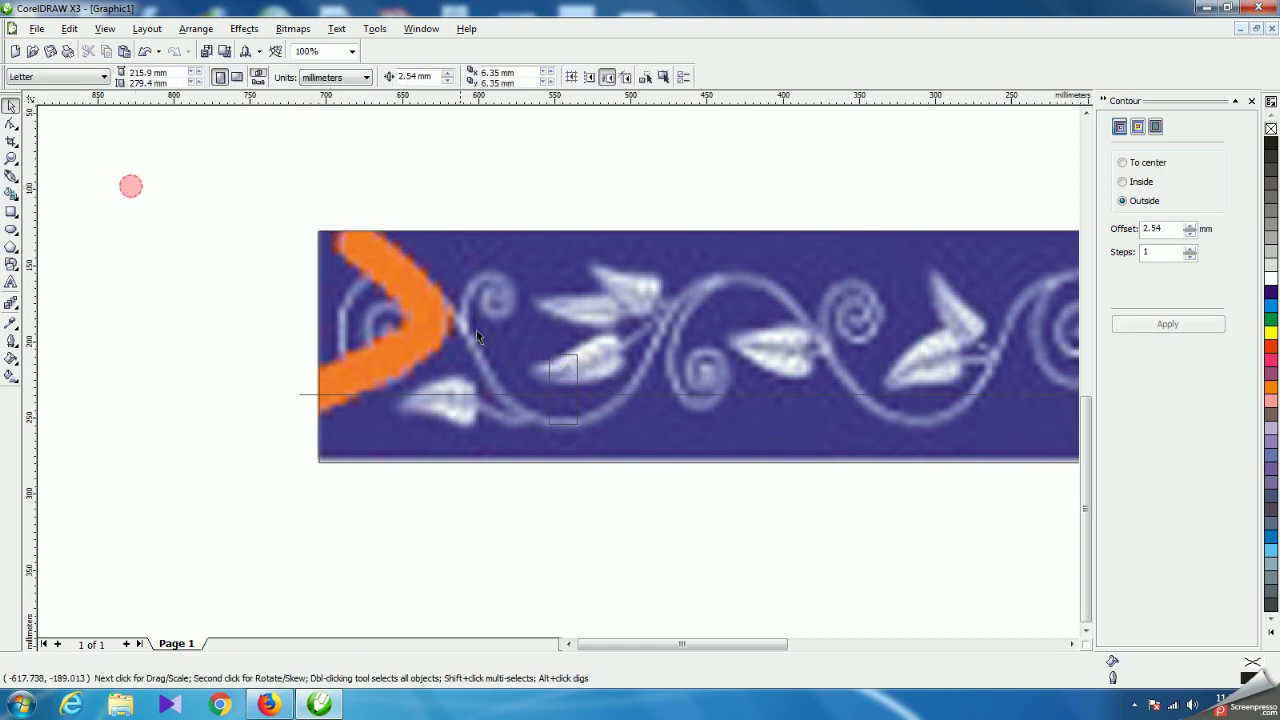
# Delete the measuring rectangle and set the nudge distance to 45 mm.
pyautogui.click(576, 376)
pyautogui.press('Delete')
pyautogui.click(247, 158)
pyautogui.click(415, 77)
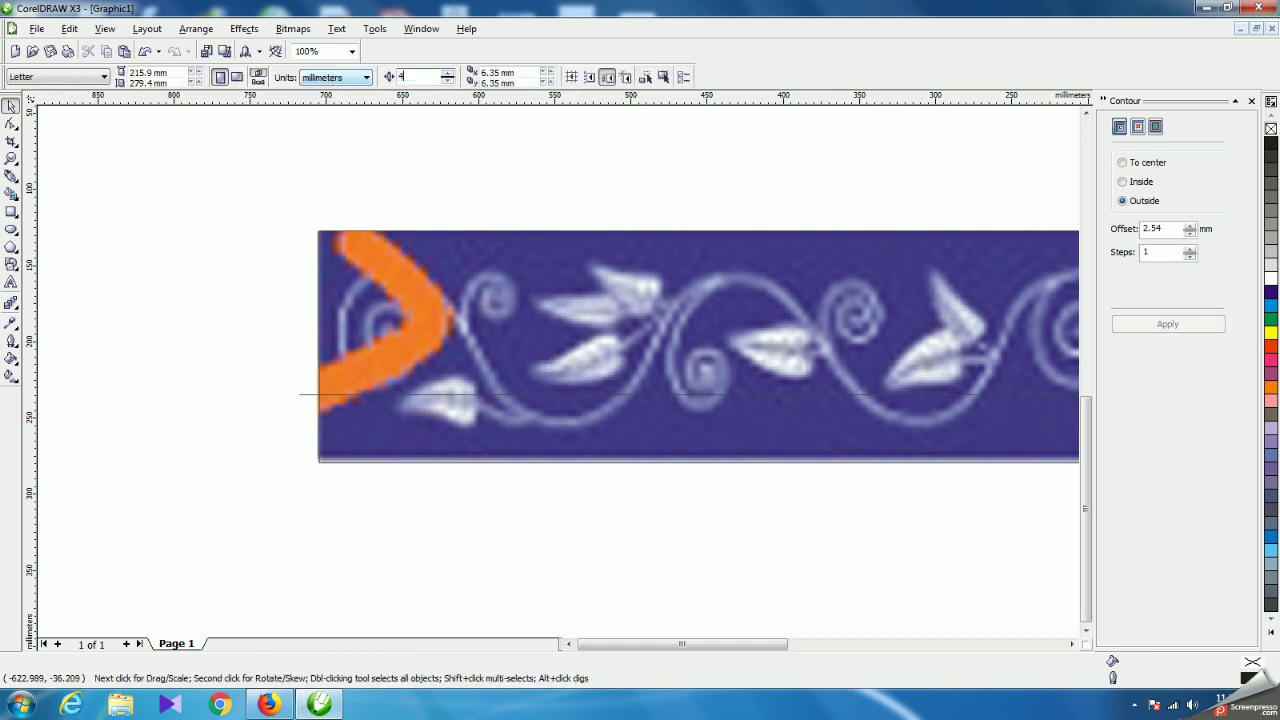
pyautogui.write('45')
# Centre the divided line vertically on the strip and shift it horizontally so its third node sits above the first vine trough.
pyautogui.click(567, 395)
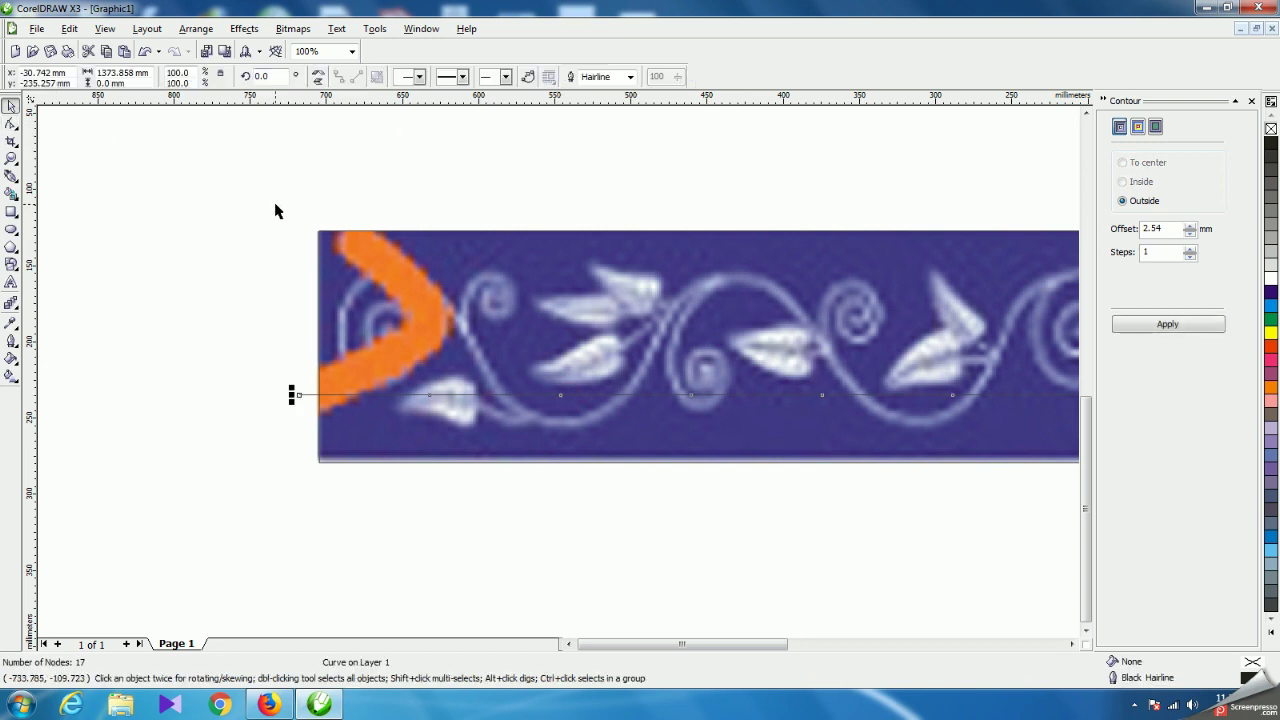
pyautogui.keyDown('shift'); pyautogui.click(378, 233); pyautogui.keyUp('shift')
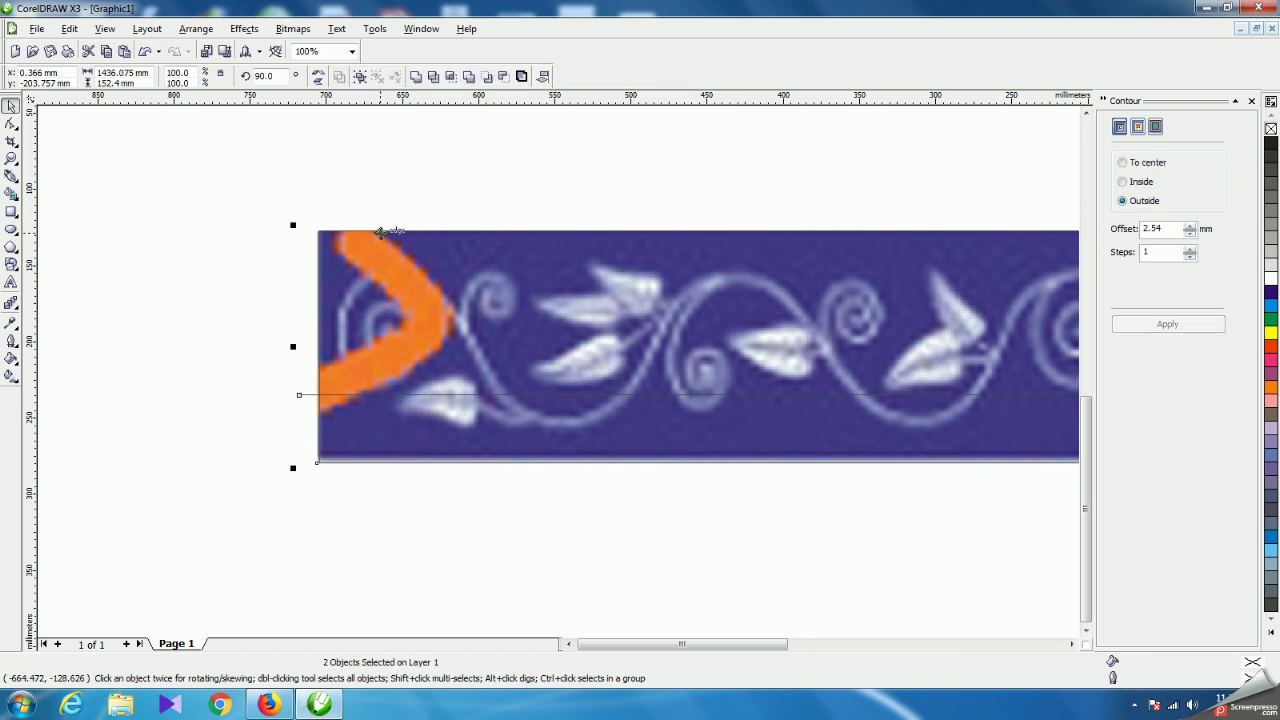
pyautogui.click(181, 221)
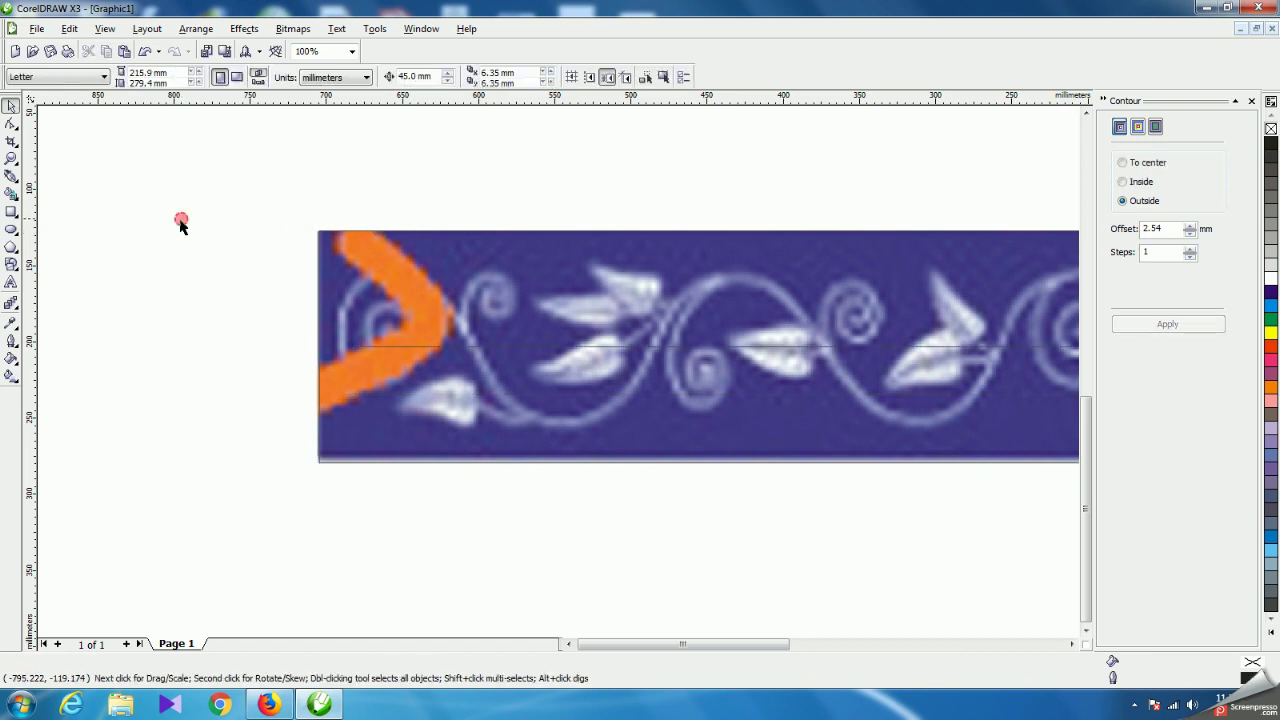
pyautogui.click(543, 348)
pyautogui.press('Left')
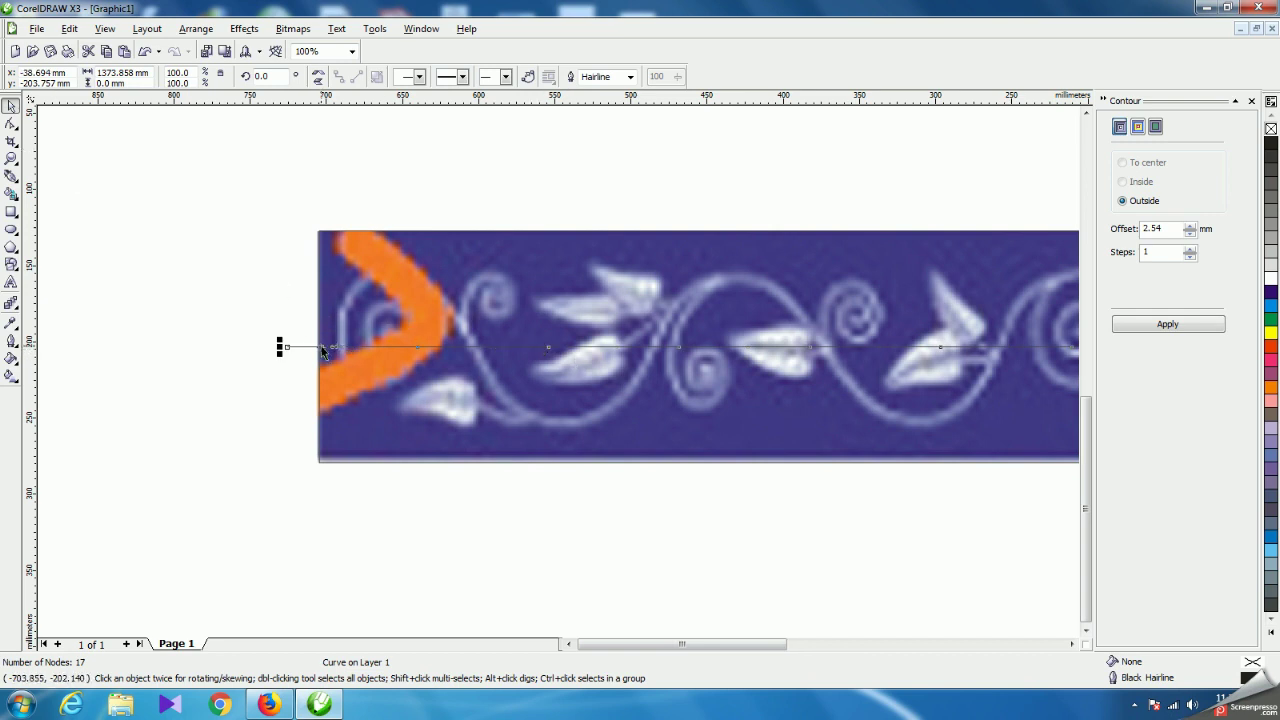
pyautogui.moveTo(322, 350); pyautogui.dragTo(340, 348)
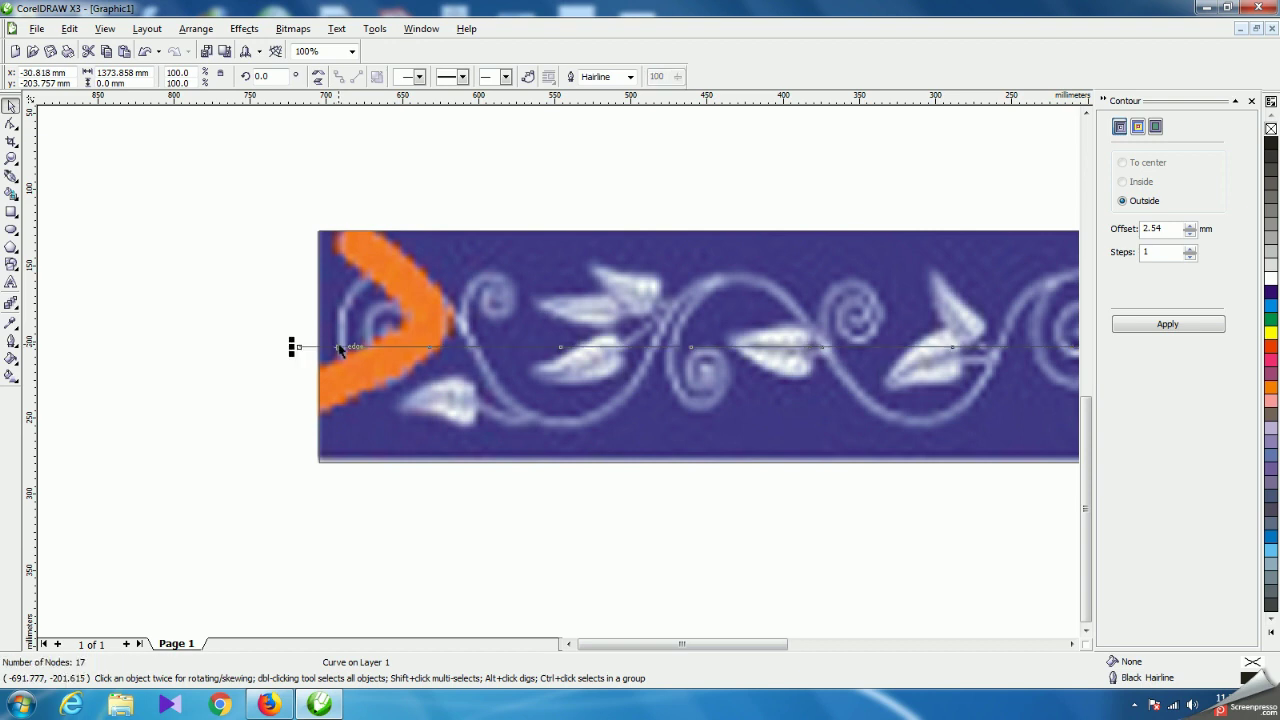
# Nudge the line's third to sixth nodes by 45 mm, alternately down and up, to start a wave.
pyautogui.click(11, 122)
pyautogui.moveTo(538, 318); pyautogui.dragTo(590, 388)
pyautogui.press('Down')
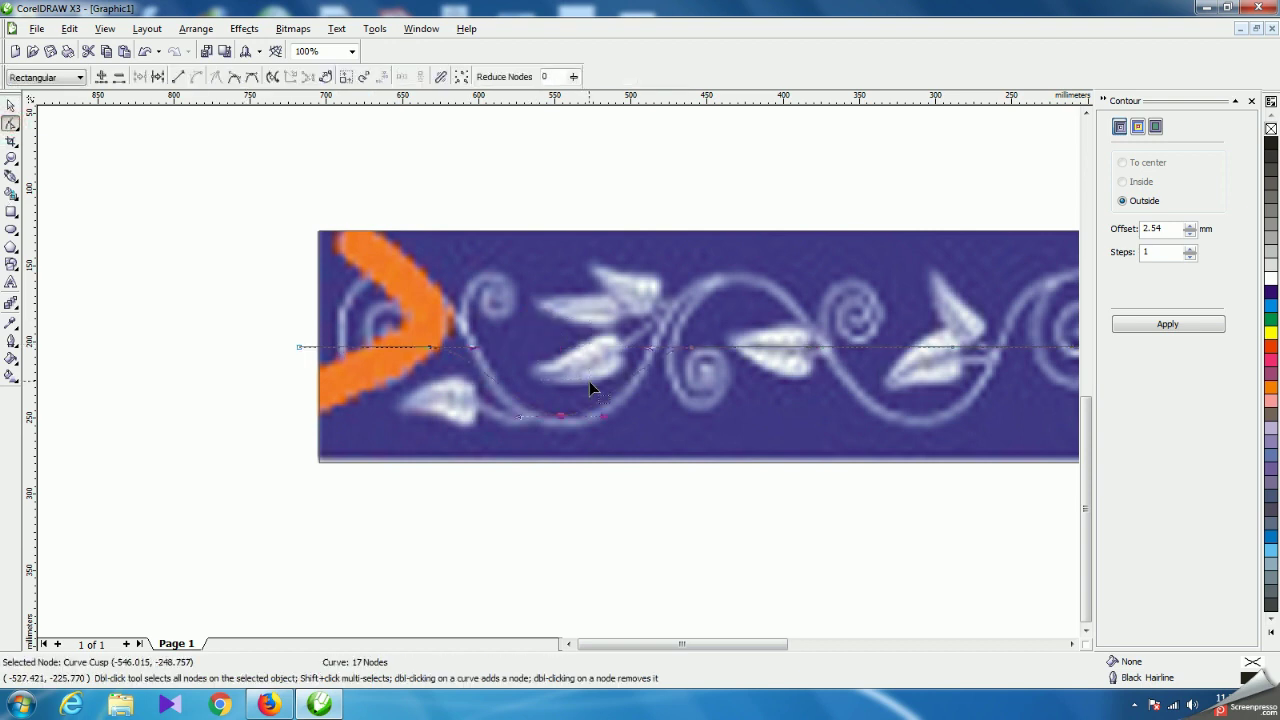
pyautogui.click(690, 347)
pyautogui.press('Up')
pyautogui.click(822, 349)
pyautogui.press('Down')
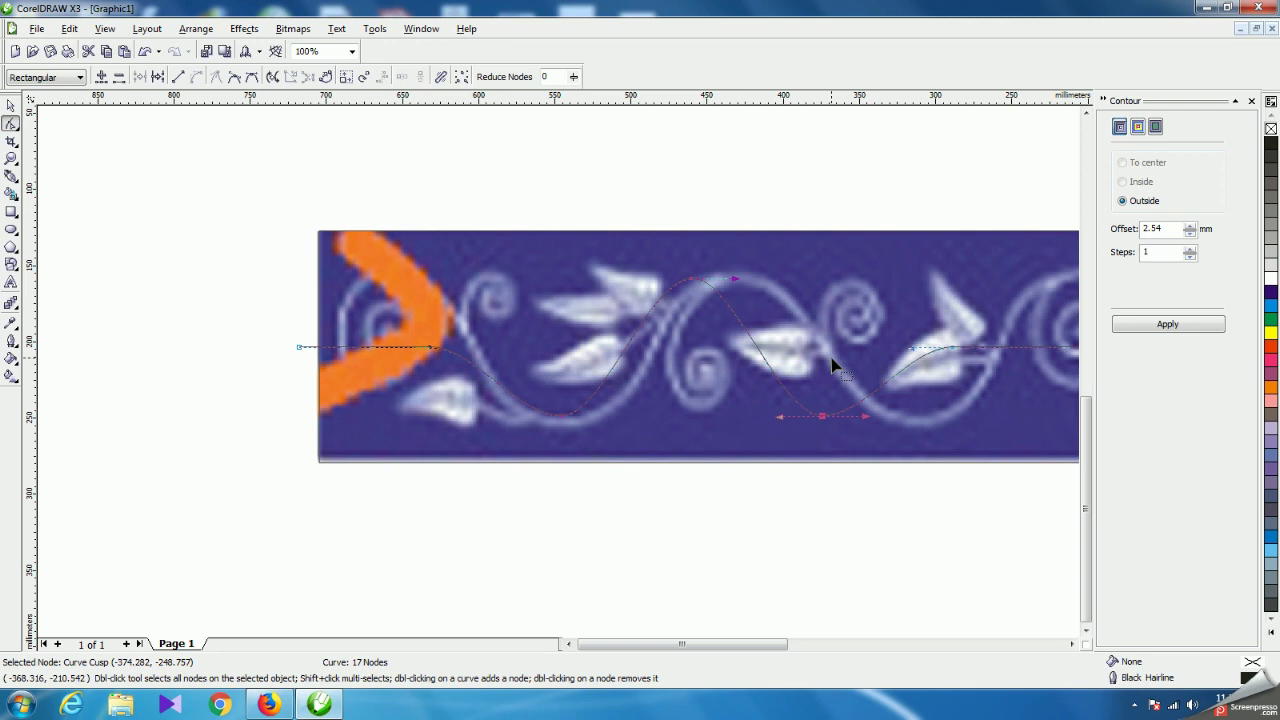
pyautogui.click(955, 345)
pyautogui.press('Up')
# Continue the wave by nudging the seventh to twelfth nodes 45 mm, alternately down and up.
pyautogui.press('F3')
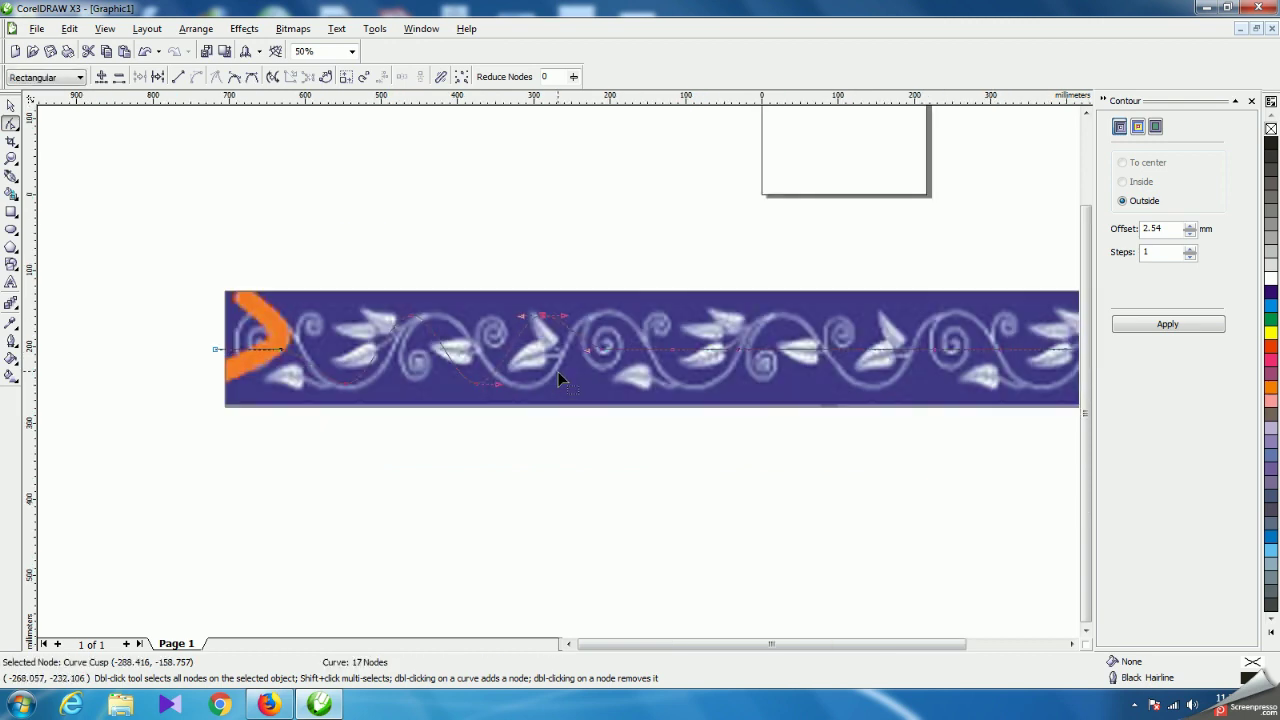
pyautogui.click(606, 348)
pyautogui.moveTo(629, 302); pyautogui.dragTo(698, 385)
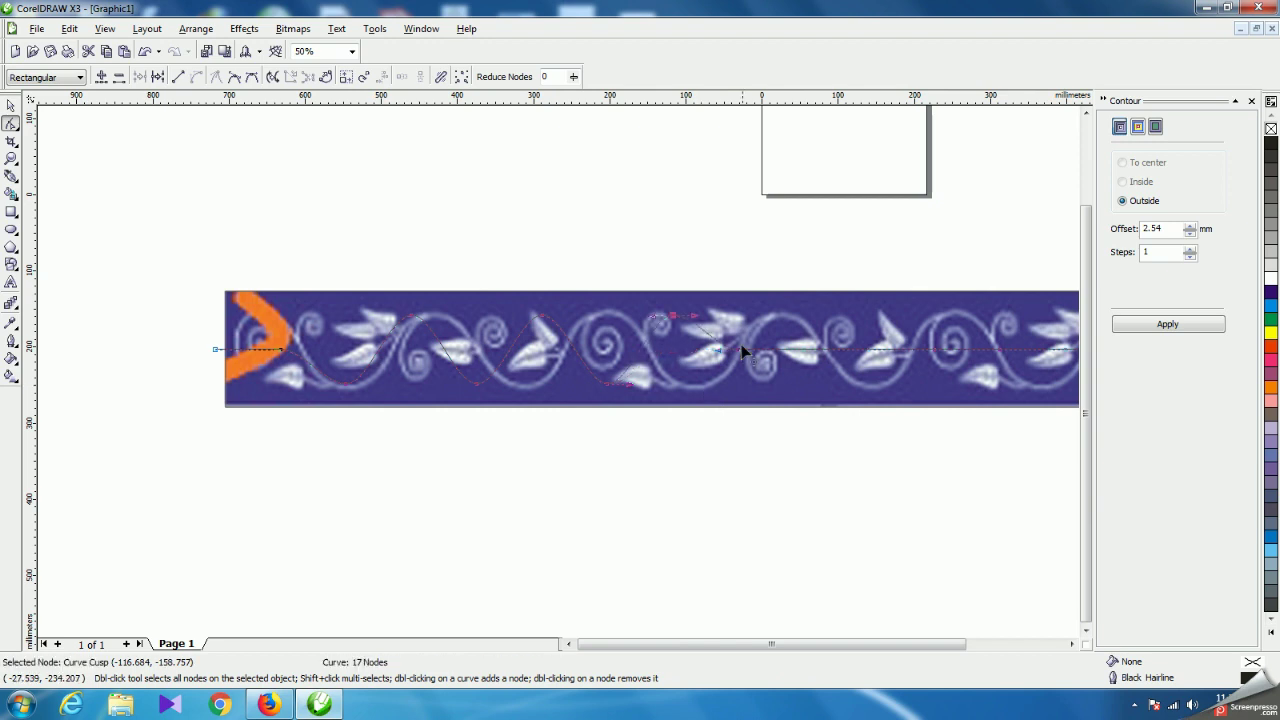
pyautogui.moveTo(726, 318); pyautogui.dragTo(766, 392)
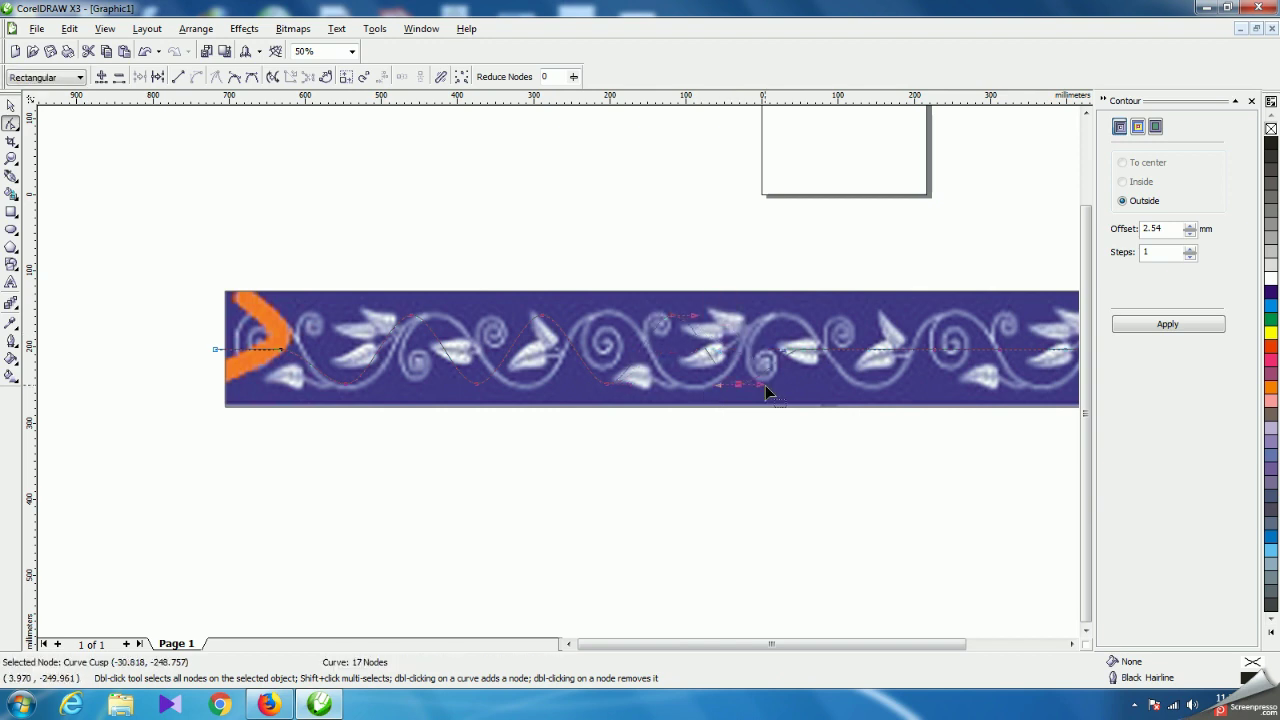
pyautogui.moveTo(786, 322); pyautogui.dragTo(846, 386)
pyautogui.moveTo(884, 320); pyautogui.dragTo(937, 394)
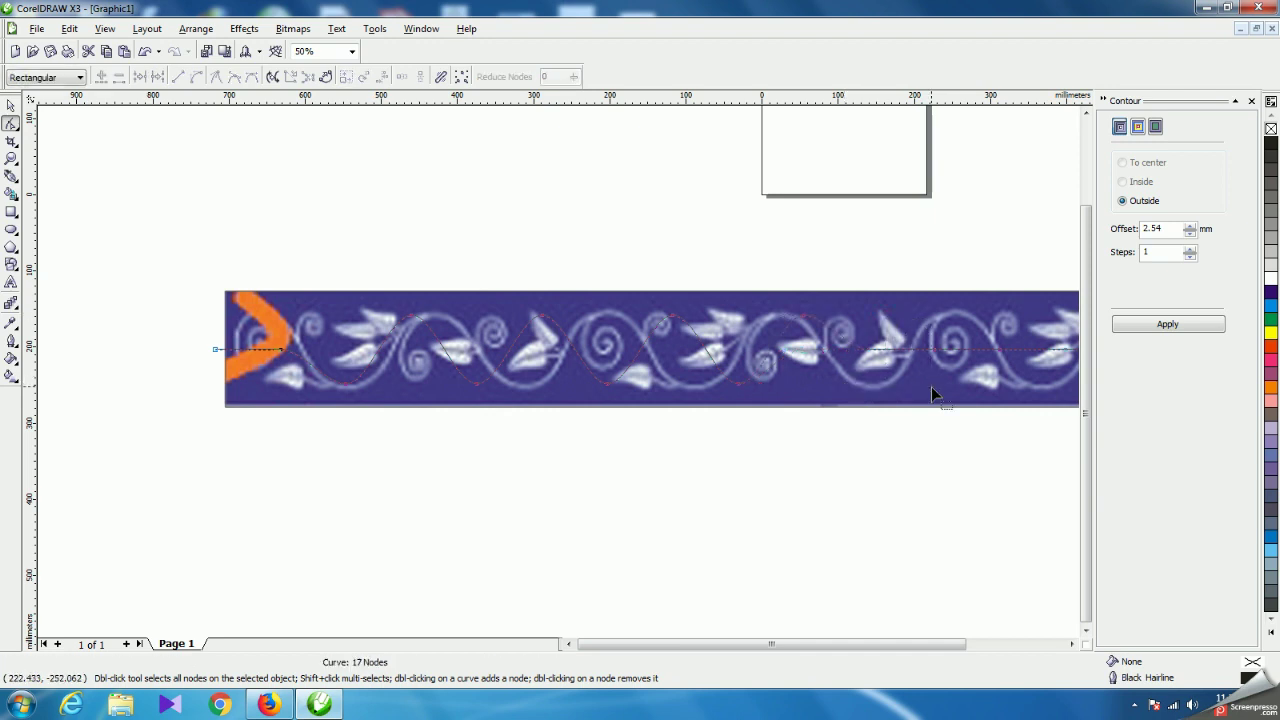
pyautogui.moveTo(859, 321); pyautogui.dragTo(893, 374)
pyautogui.click(893, 374)
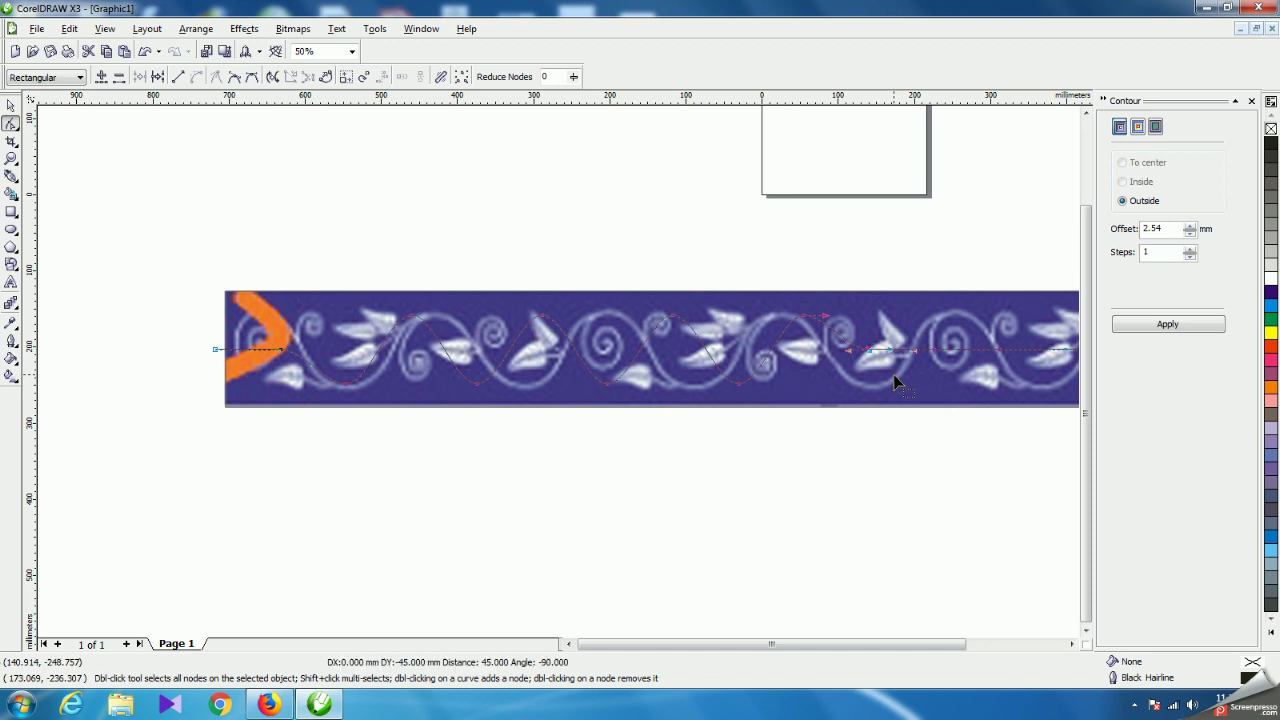
pyautogui.moveTo(895, 287); pyautogui.dragTo(974, 419)
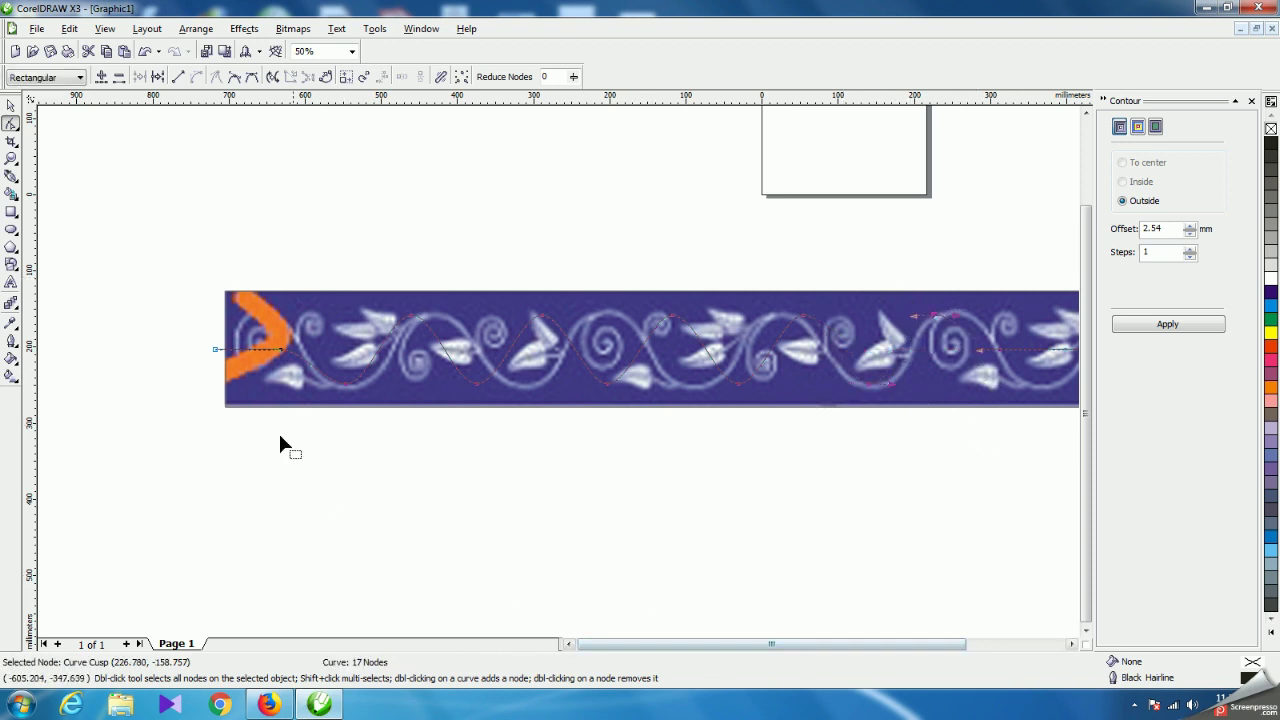
# Nudge the first node 45 mm down and the second 45 mm up, and colour the curve's outline red.
pyautogui.moveTo(203, 335); pyautogui.dragTo(228, 374)
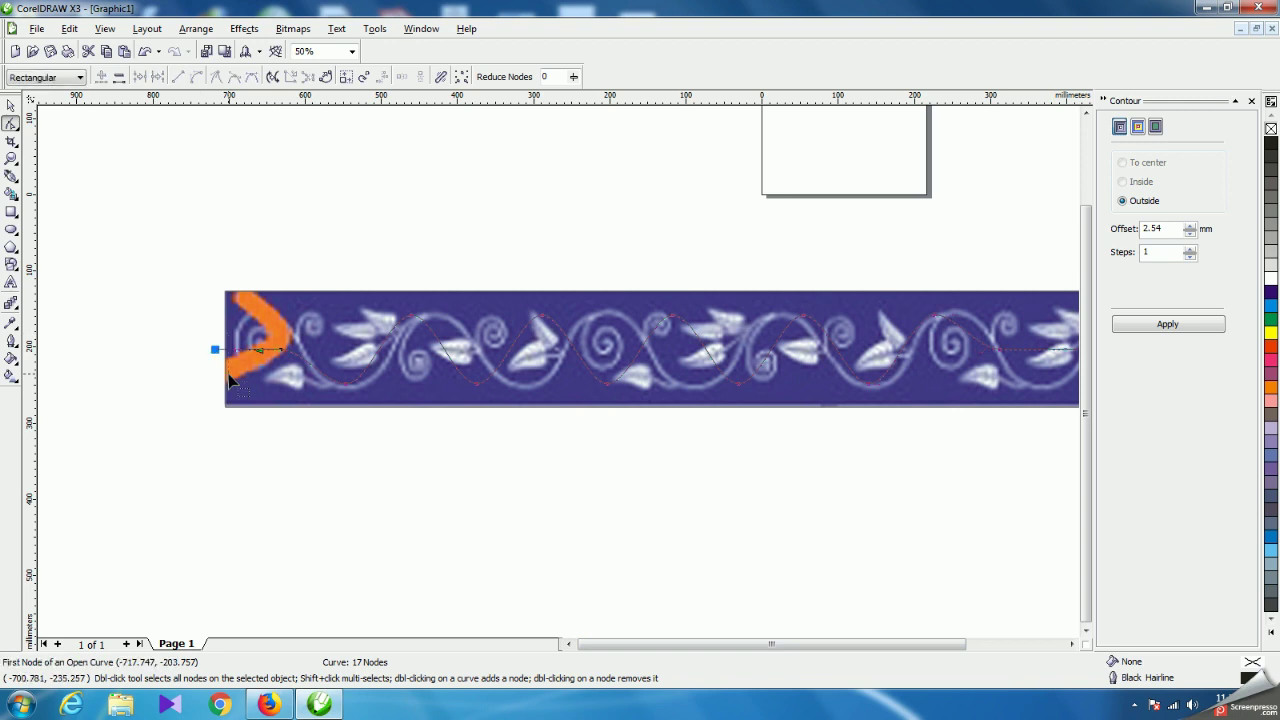
pyautogui.press('Down')
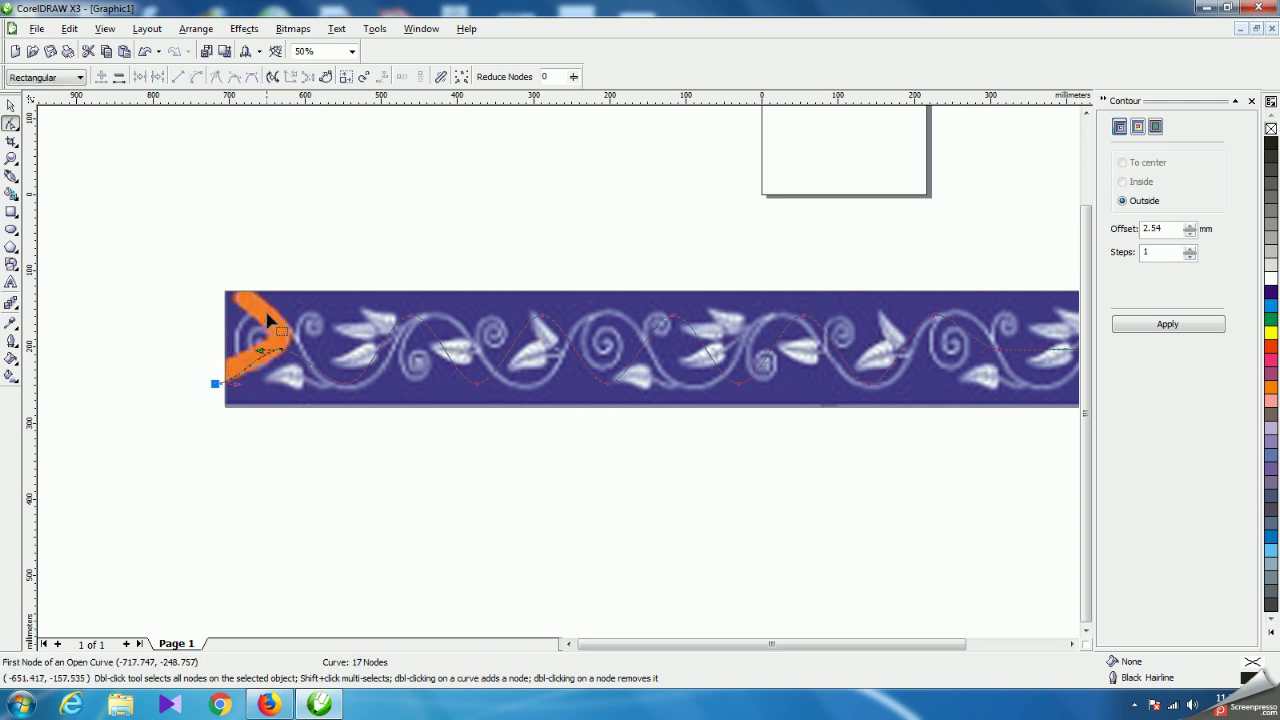
pyautogui.click(294, 371)
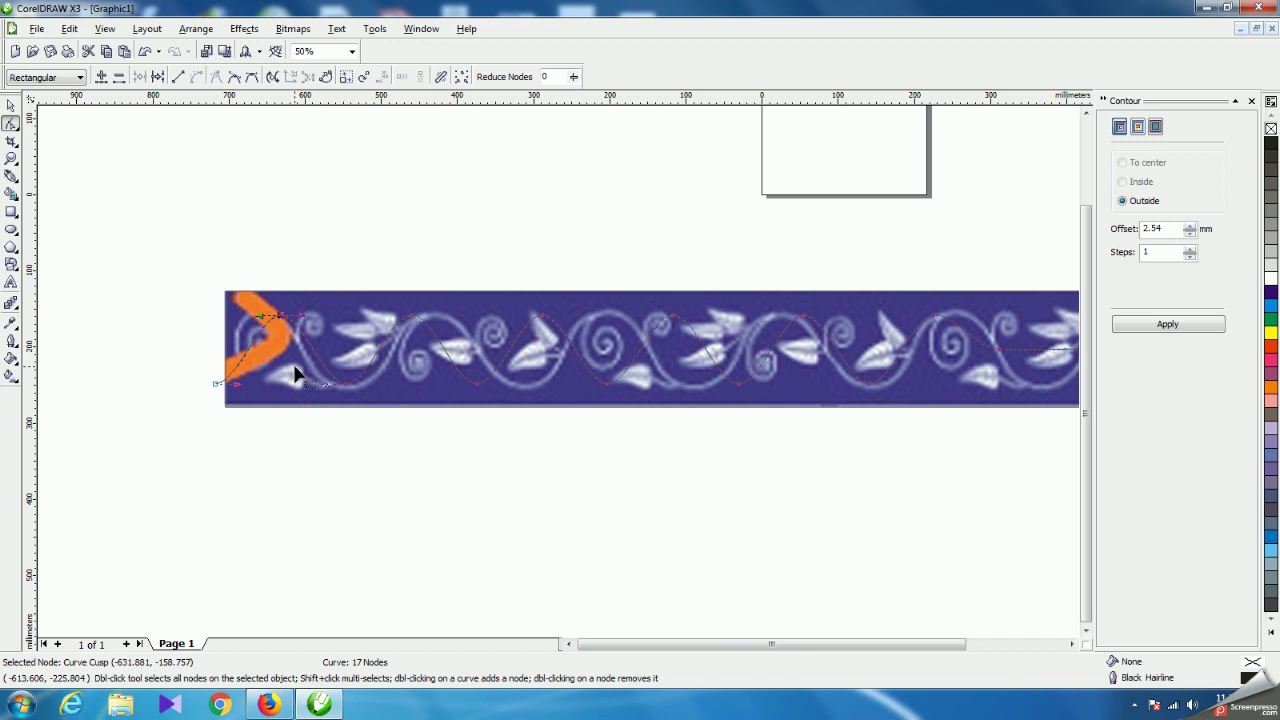
pyautogui.moveTo(730, 646); pyautogui.dragTo(790, 646)
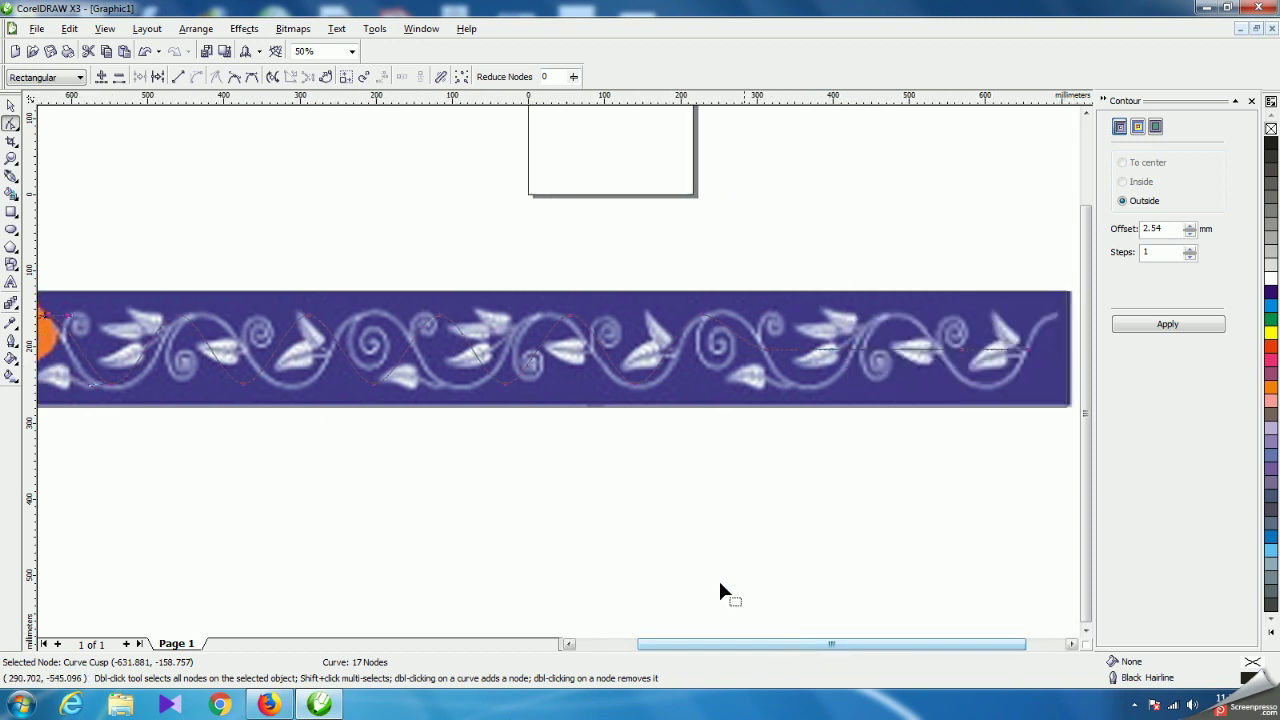
pyautogui.rightClick(1269, 345)
# Complete the wave by nudging the thirteenth to seventeenth nodes 45 mm, alternately down and up, and deselect the curve.
pyautogui.moveTo(820, 650); pyautogui.dragTo(856, 648)
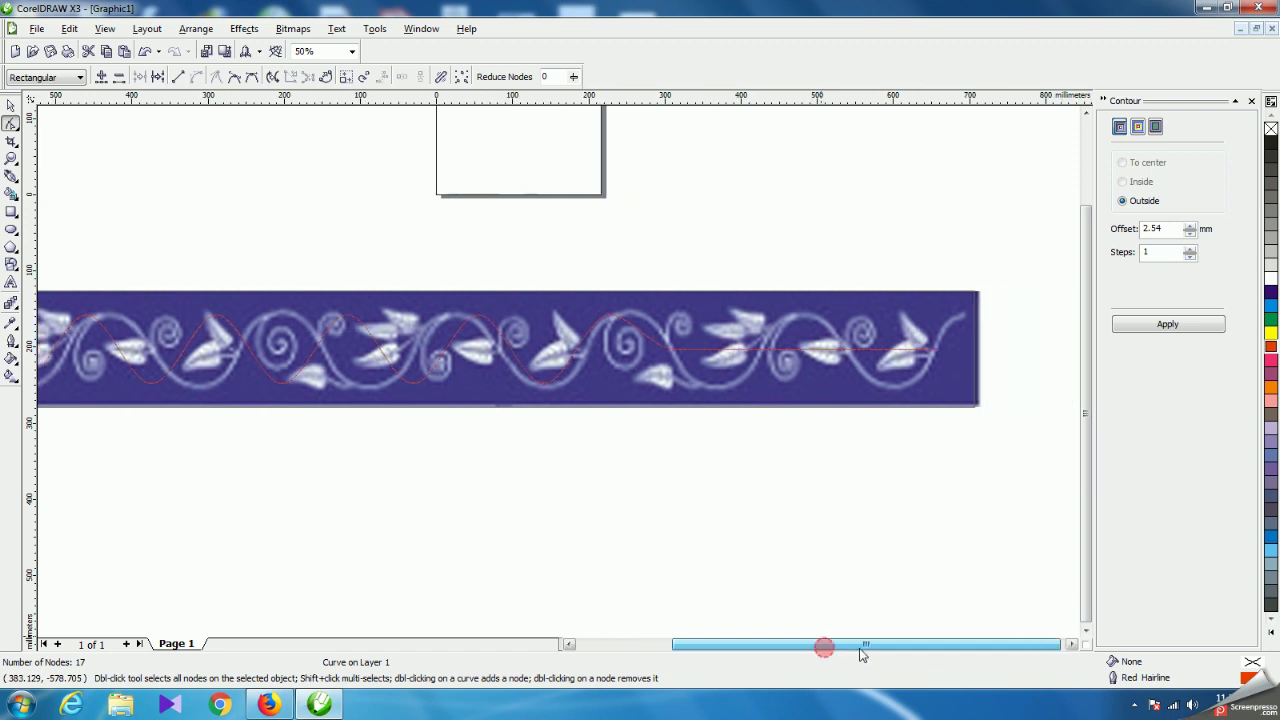
pyautogui.click(672, 350)
pyautogui.moveTo(691, 370); pyautogui.dragTo(754, 364)
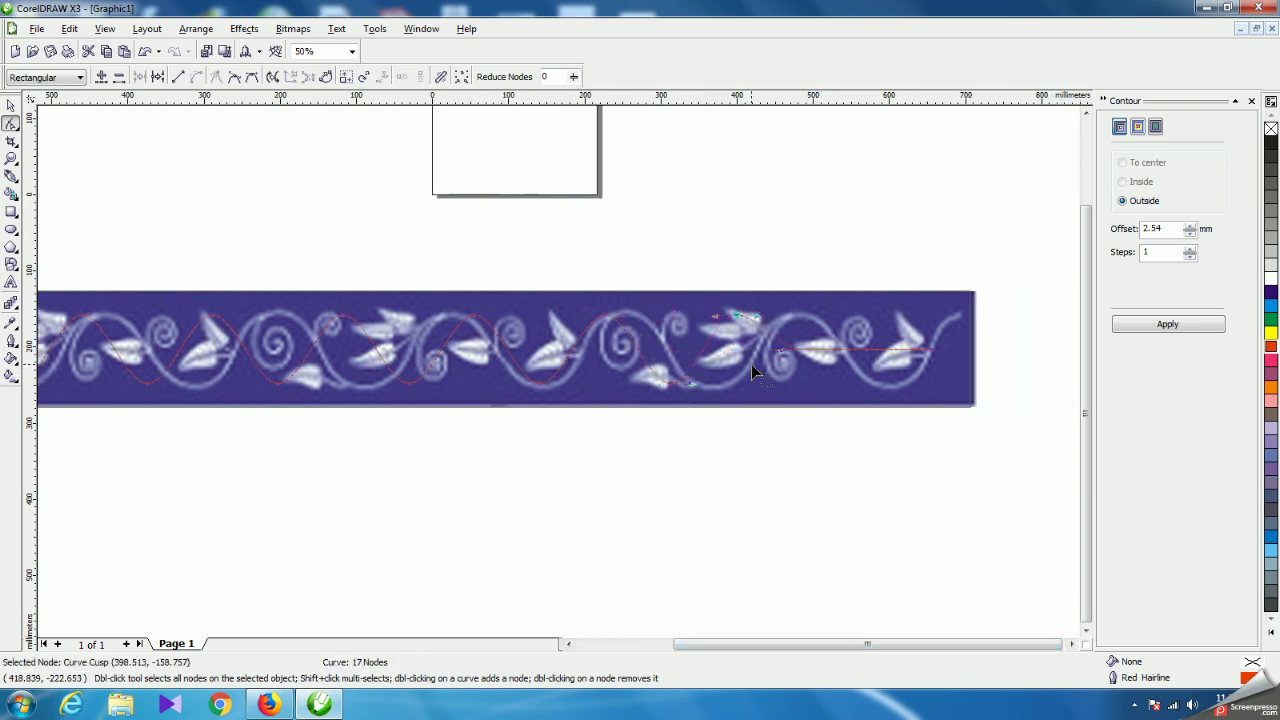
pyautogui.click(866, 383)
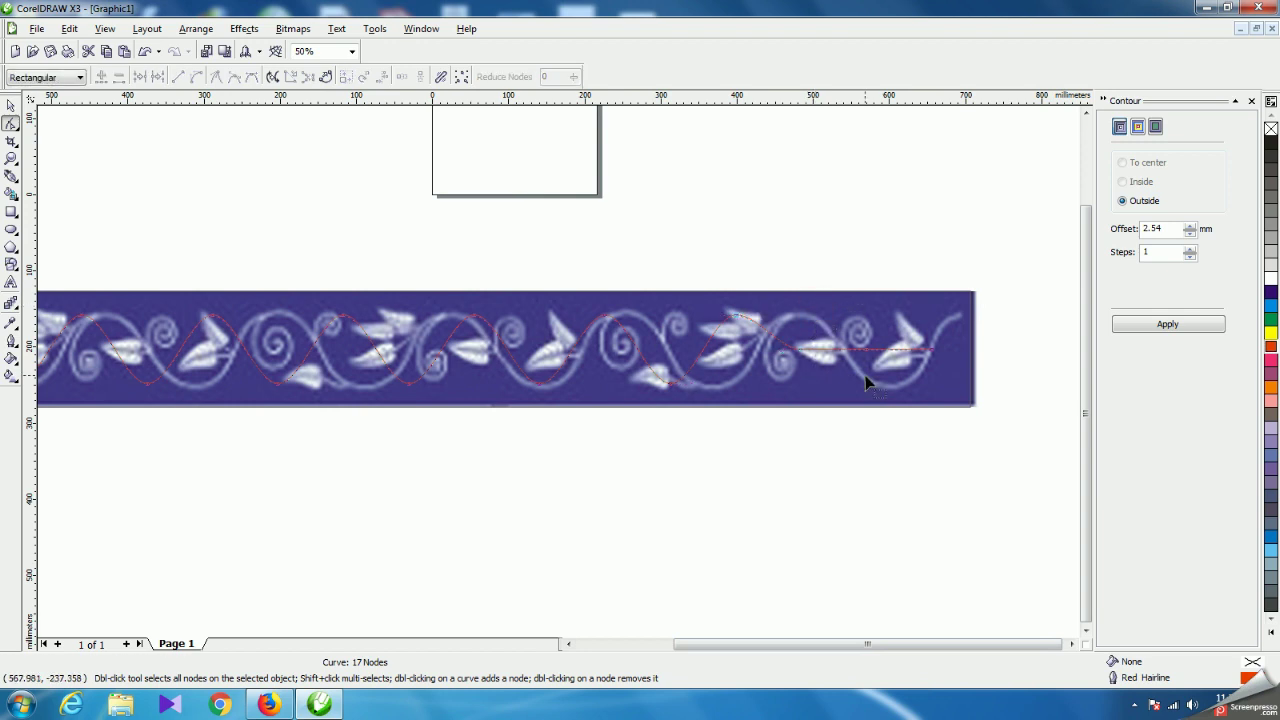
pyautogui.moveTo(800, 300); pyautogui.dragTo(823, 389)
pyautogui.click(880, 370)
pyautogui.click(879, 370)
pyautogui.hotkey('ctrl', 'z')
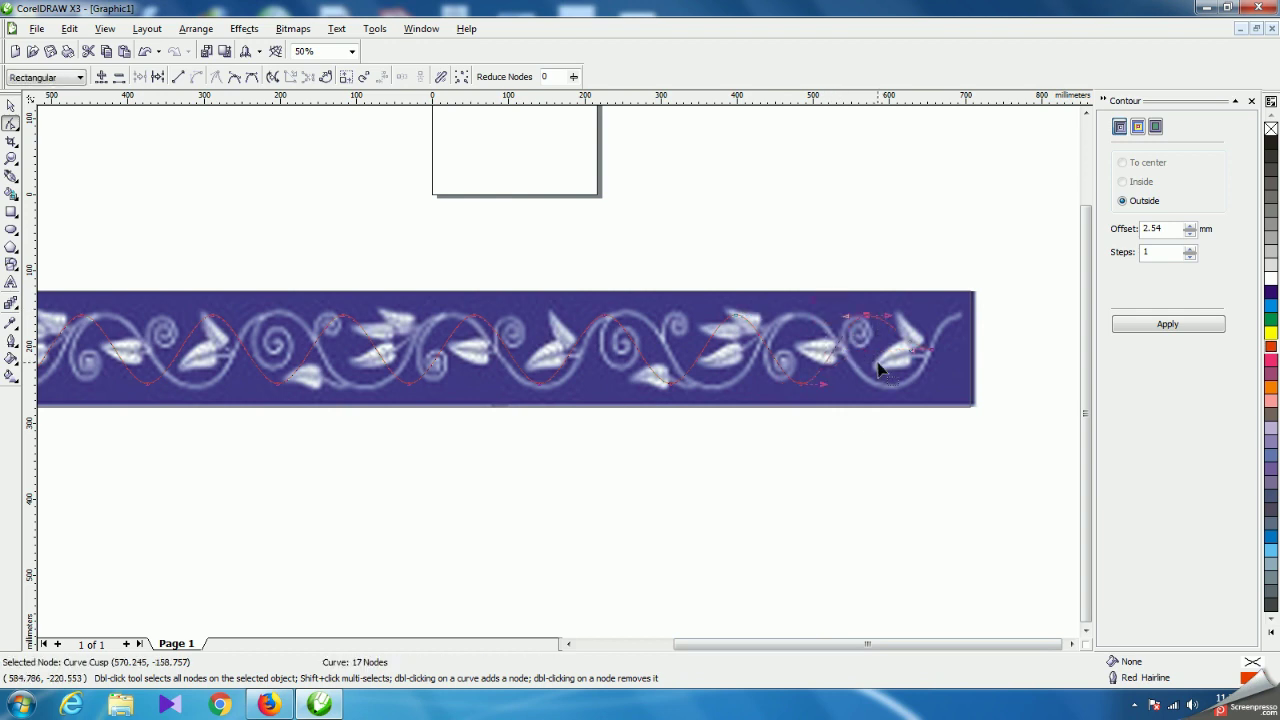
pyautogui.moveTo(929, 329); pyautogui.dragTo(949, 390)
pyautogui.hotkey('ctrl', 'z')
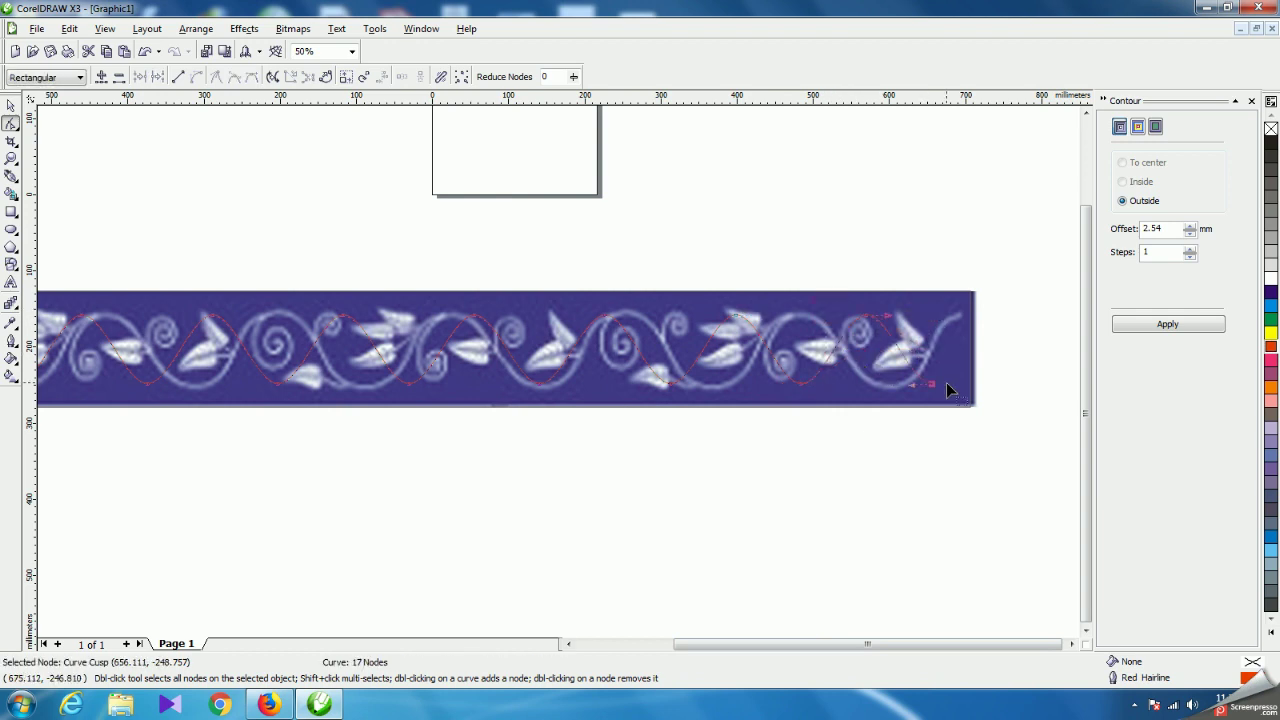
pyautogui.click(10, 105)
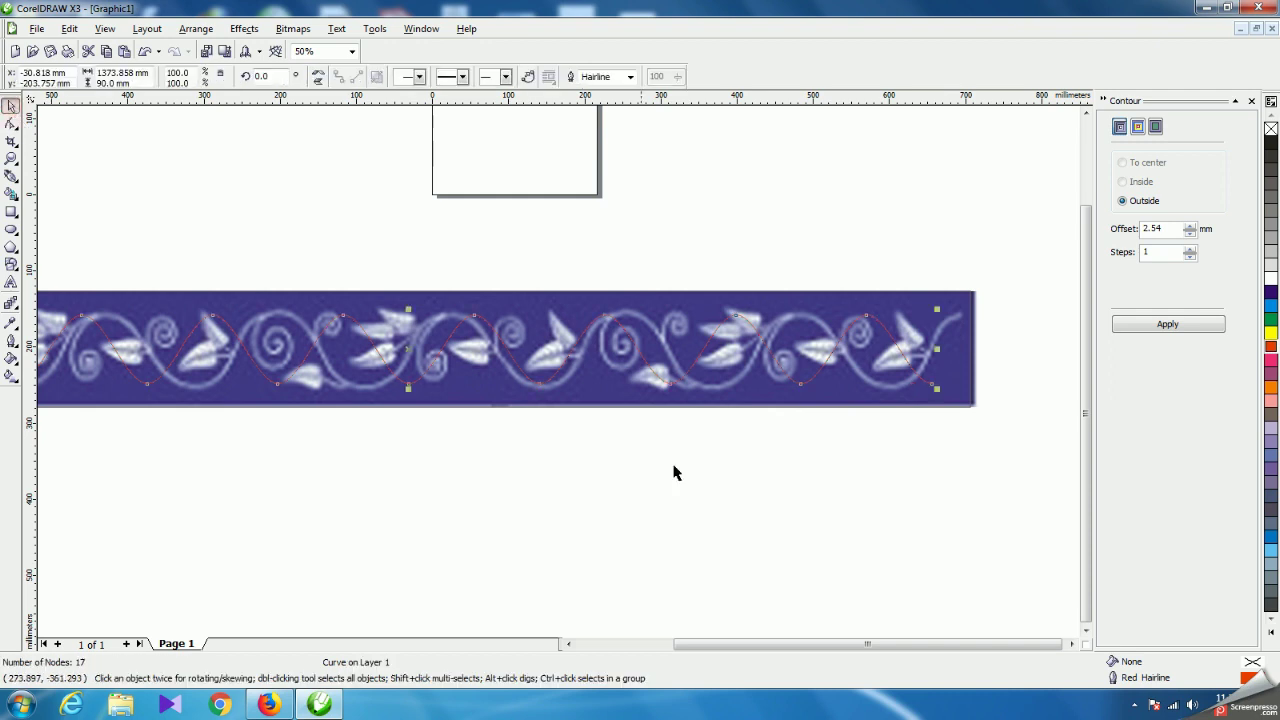
pyautogui.click(747, 481)
# Stretch the wave horizontally past the strip's right end to about 1508 mm wide, matching its last crest to the vine's tip.
pyautogui.scroll(1, 923, 386)
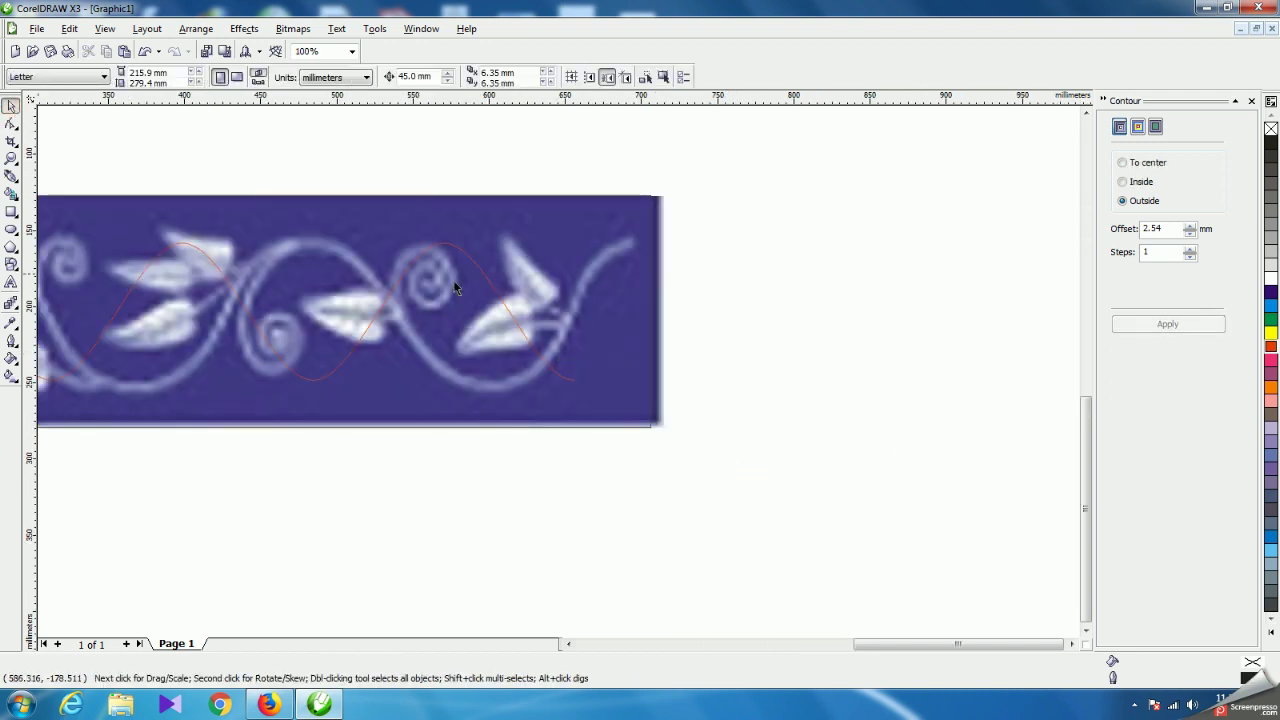
pyautogui.click(511, 320)
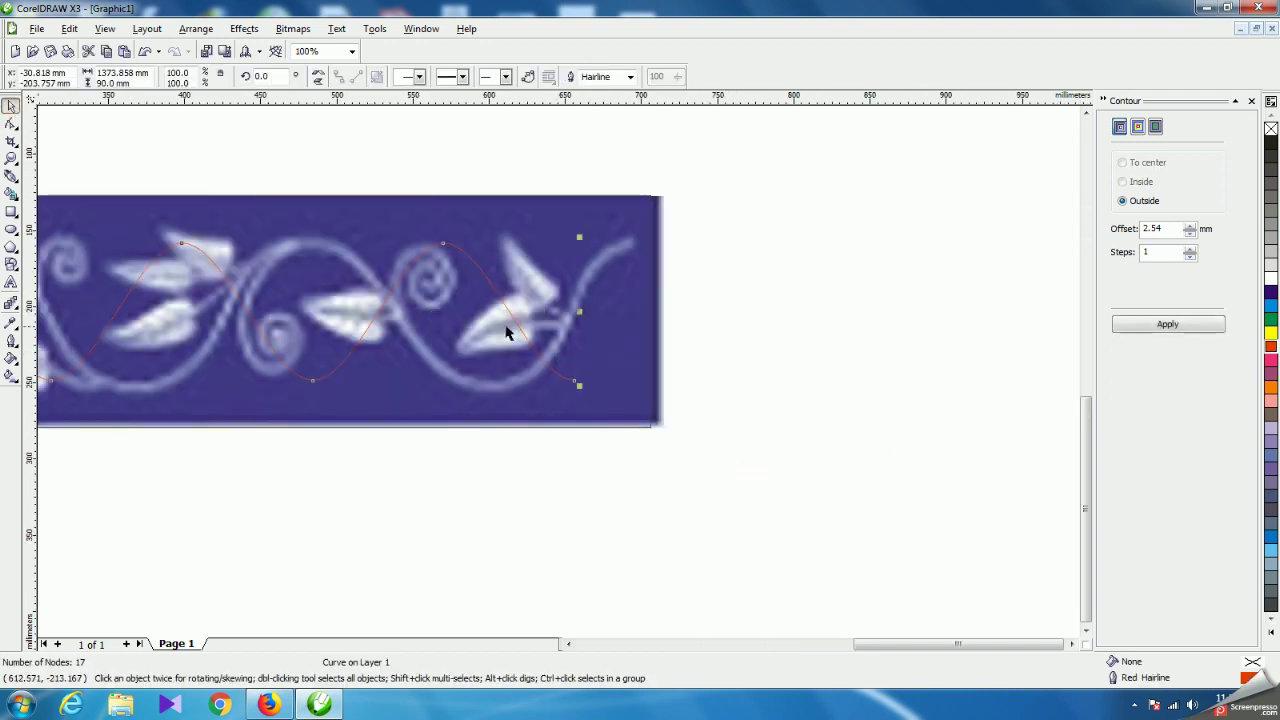
pyautogui.moveTo(580, 312); pyautogui.dragTo(783, 311)
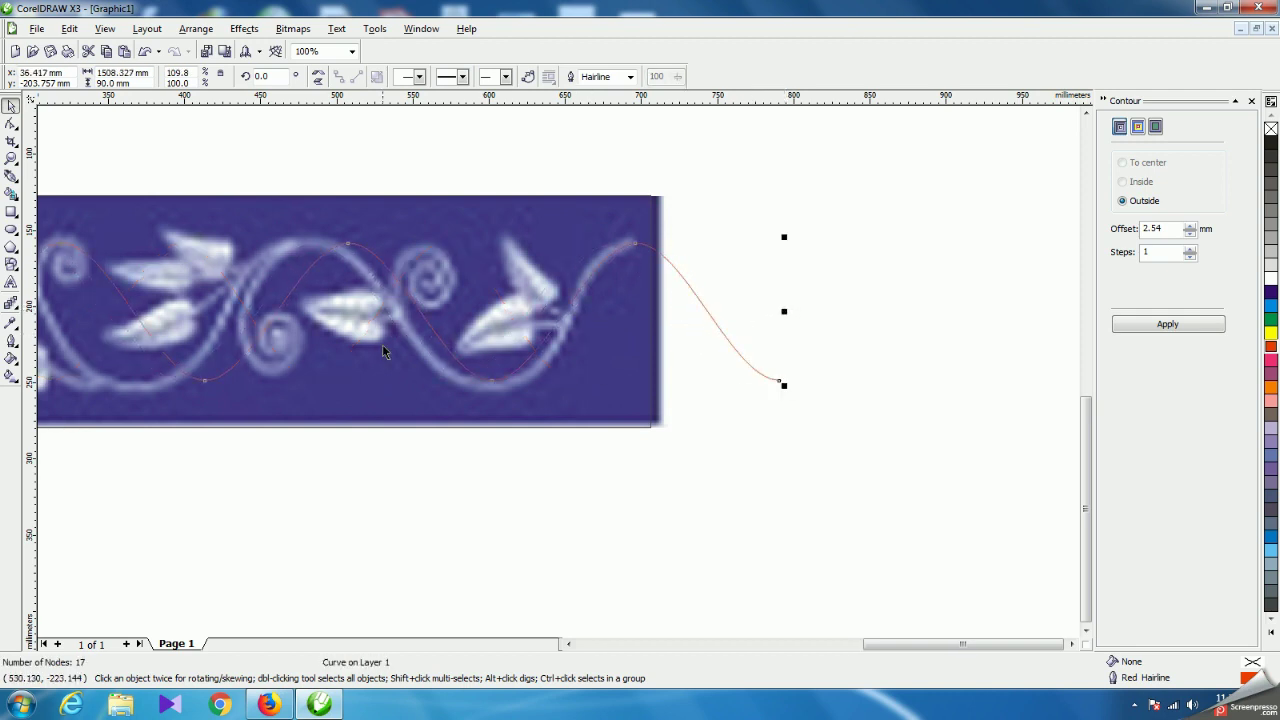
# Stretch the wave beyond the strip's left end to about 1817 mm wide so its crests and troughs follow the vine.
pyautogui.scroll(-3, 383, 348)
pyautogui.scroll(5, 560, 376)
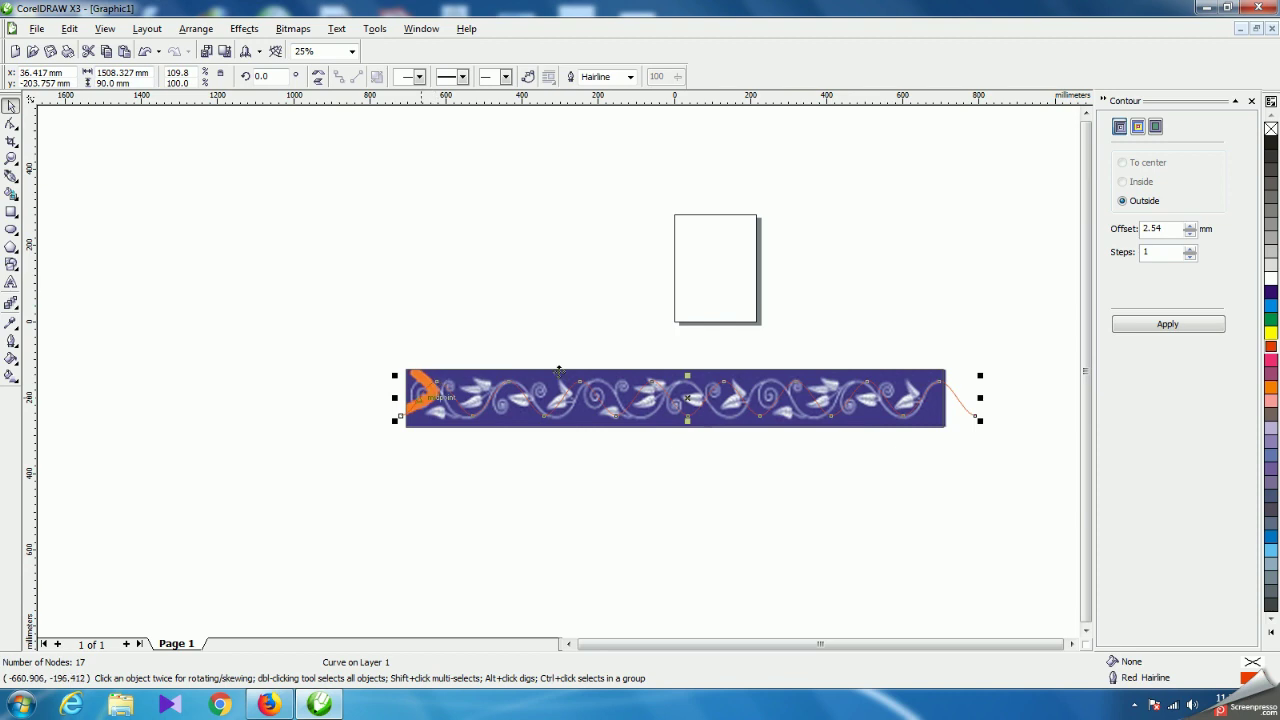
pyautogui.scroll(-3, 560, 376)
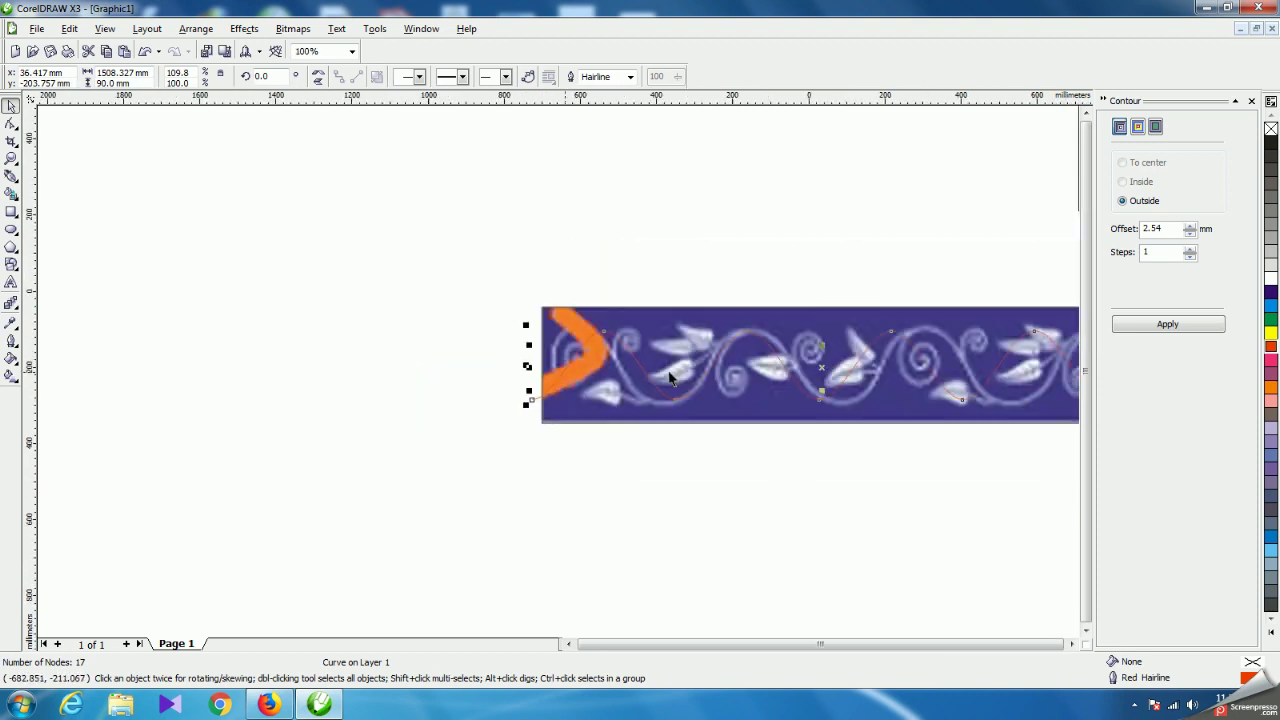
pyautogui.moveTo(530, 370); pyautogui.dragTo(414, 366)
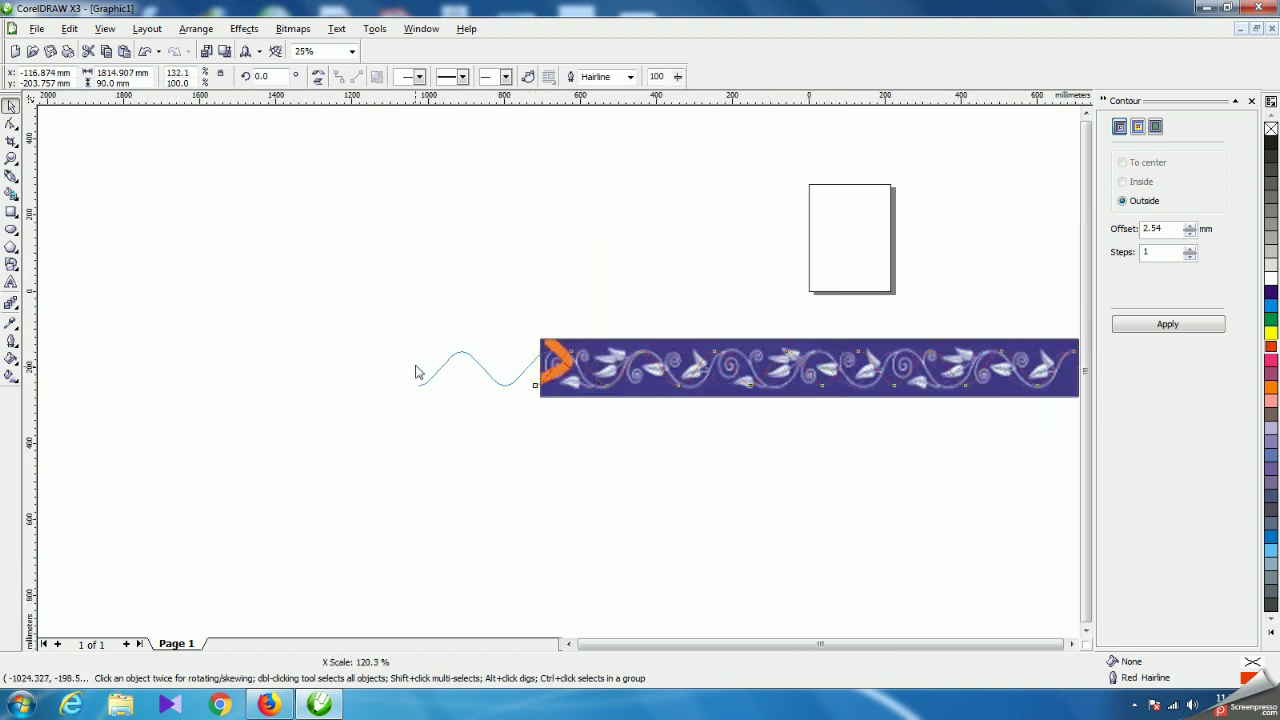
pyautogui.scroll(-2, 560, 374)
pyautogui.scroll(5, 560, 376)
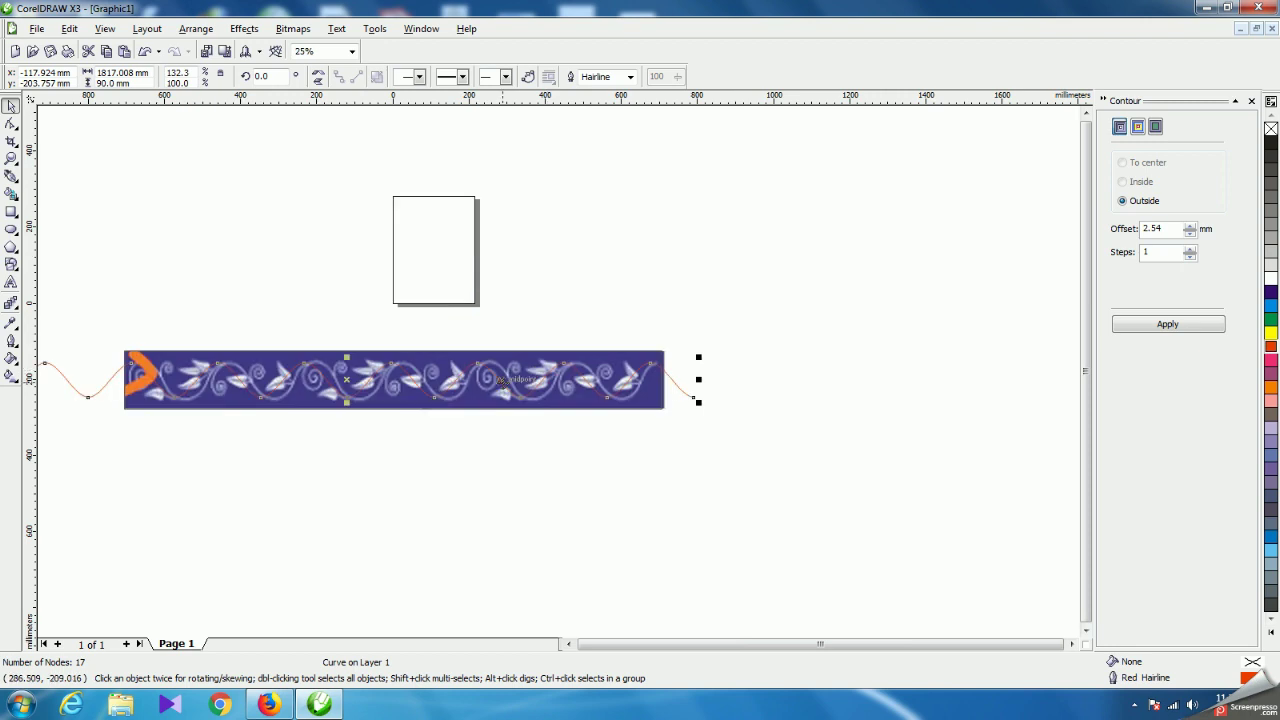
pyautogui.scroll(-1, 561, 377)
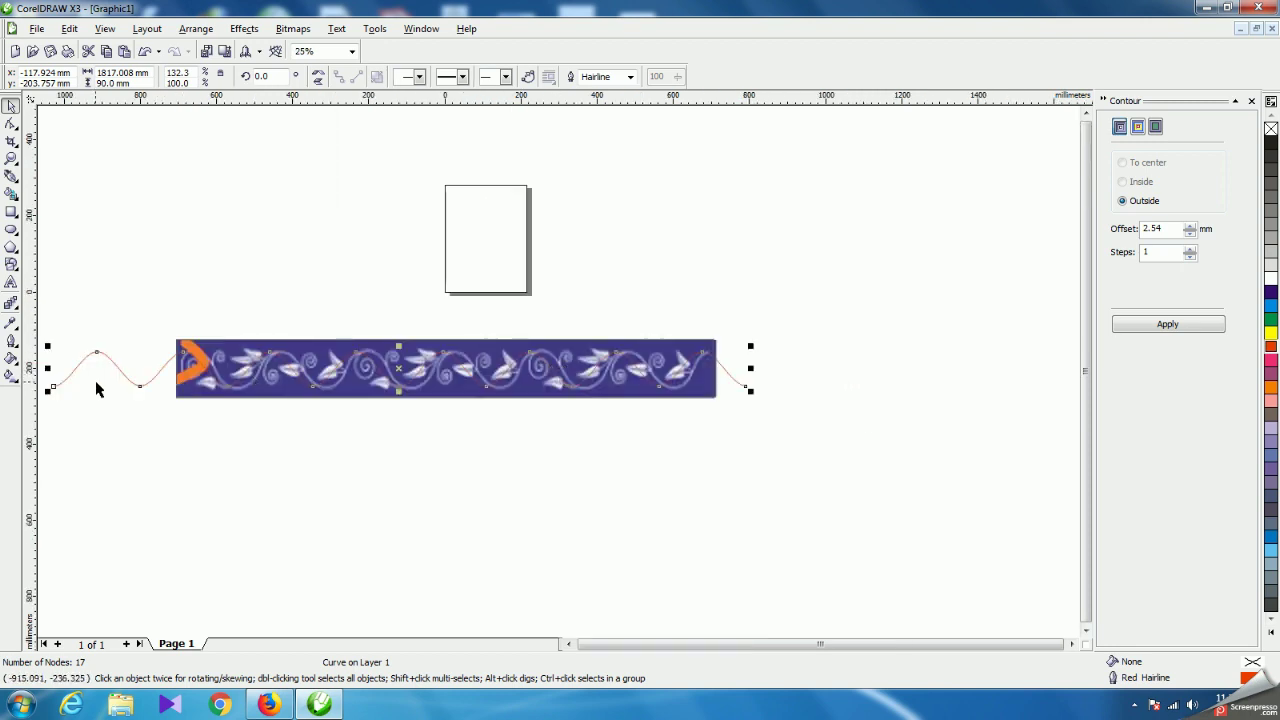
# Adjust the wave's width from both ends to about 1795 mm so its crests and troughs line up with the vine.
pyautogui.moveTo(47, 368); pyautogui.dragTo(70, 367)
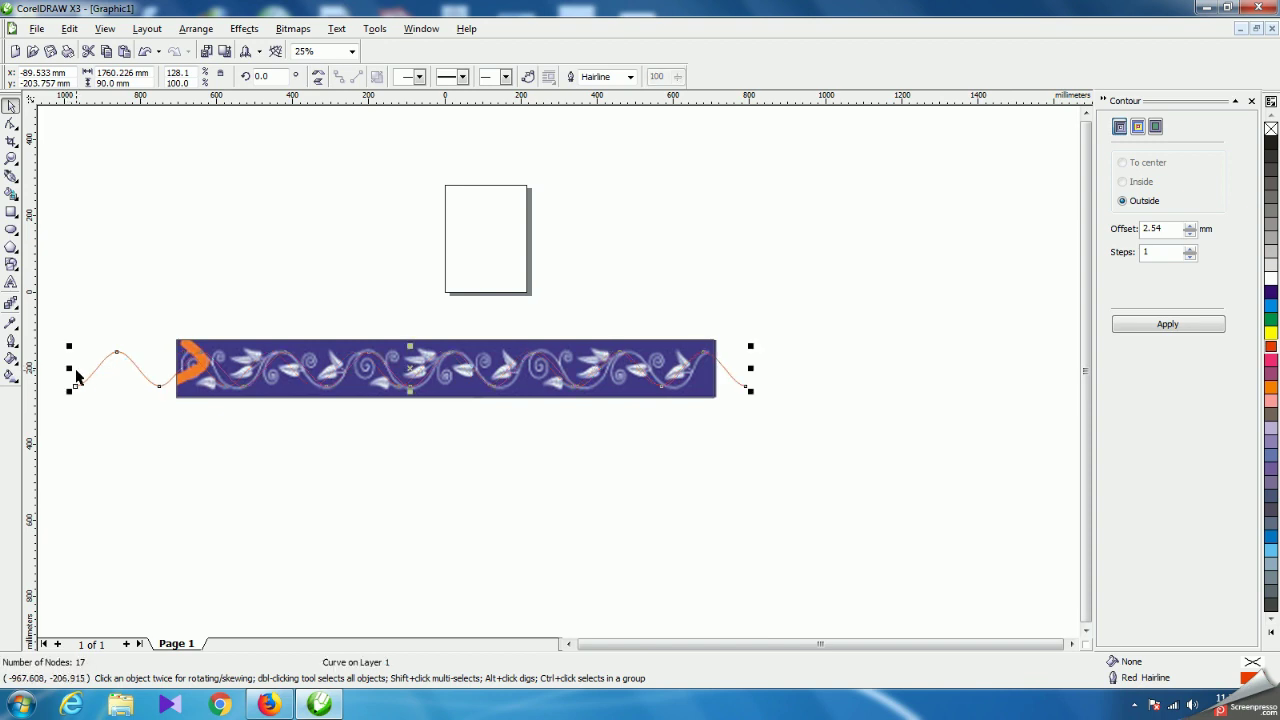
pyautogui.moveTo(69, 368); pyautogui.dragTo(81, 368)
pyautogui.scroll(1, 560, 377)
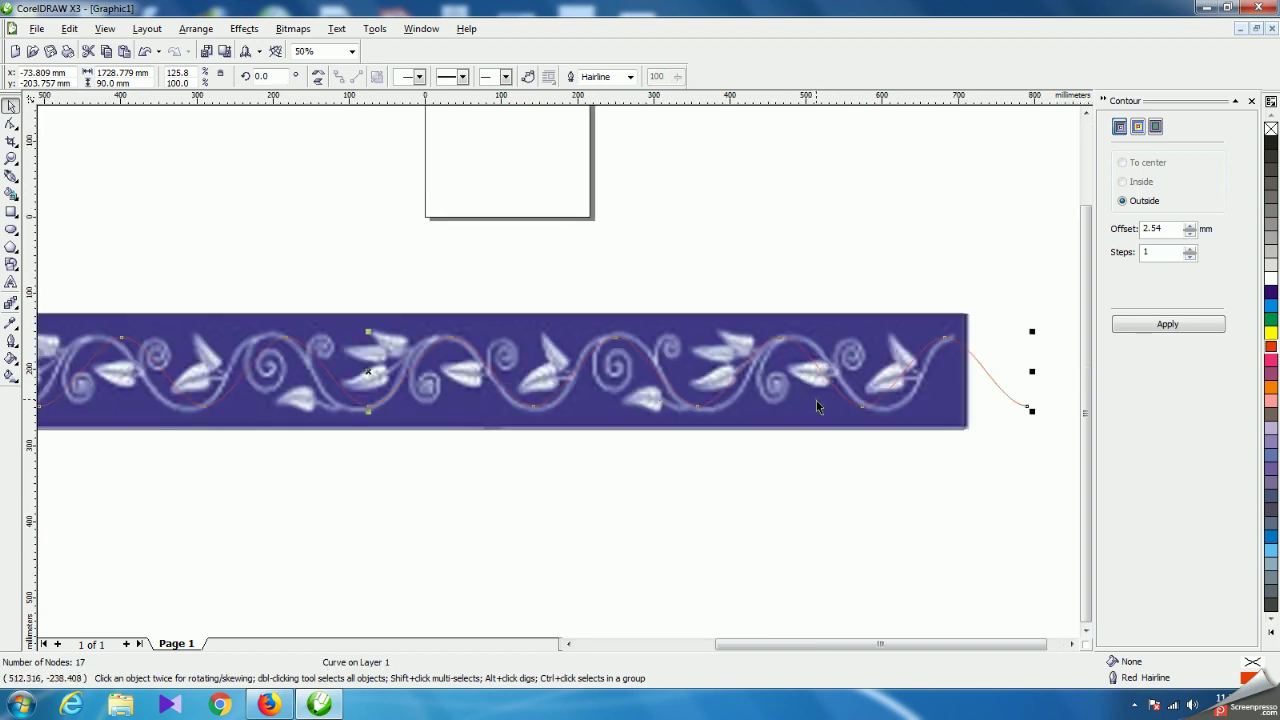
pyautogui.moveTo(1032, 373); pyautogui.dragTo(1047, 372)
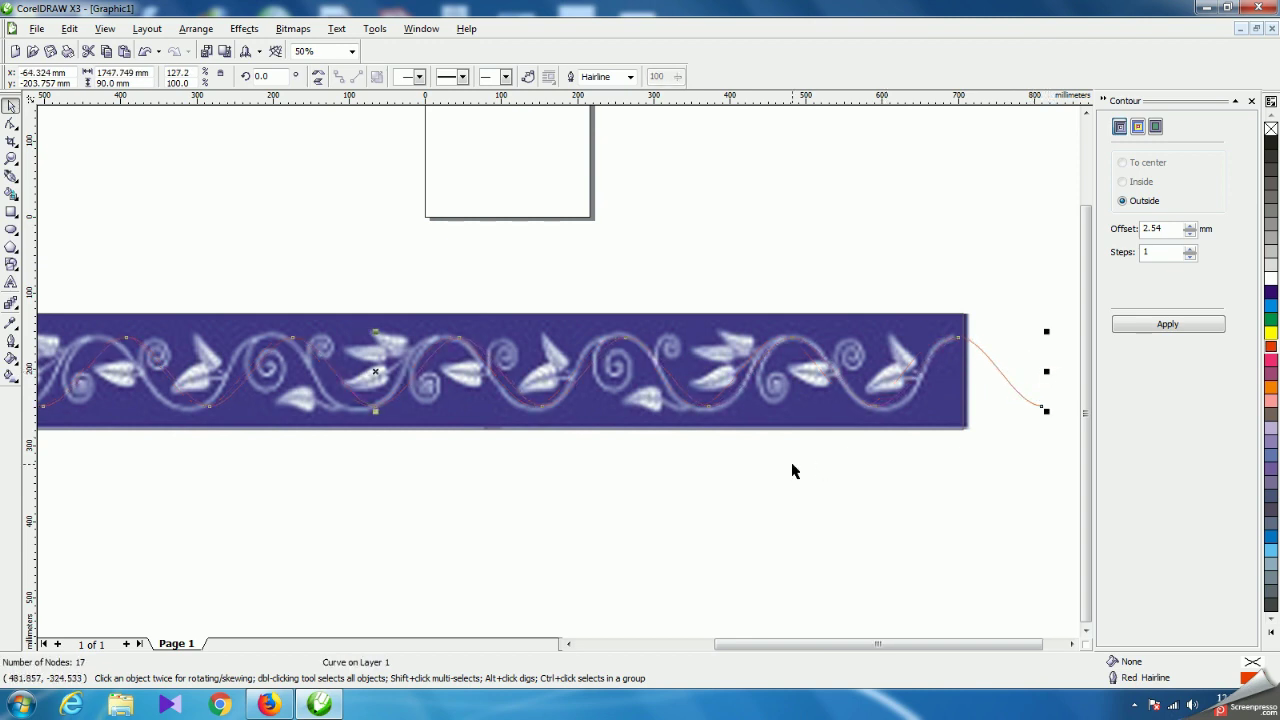
pyautogui.press('F3')
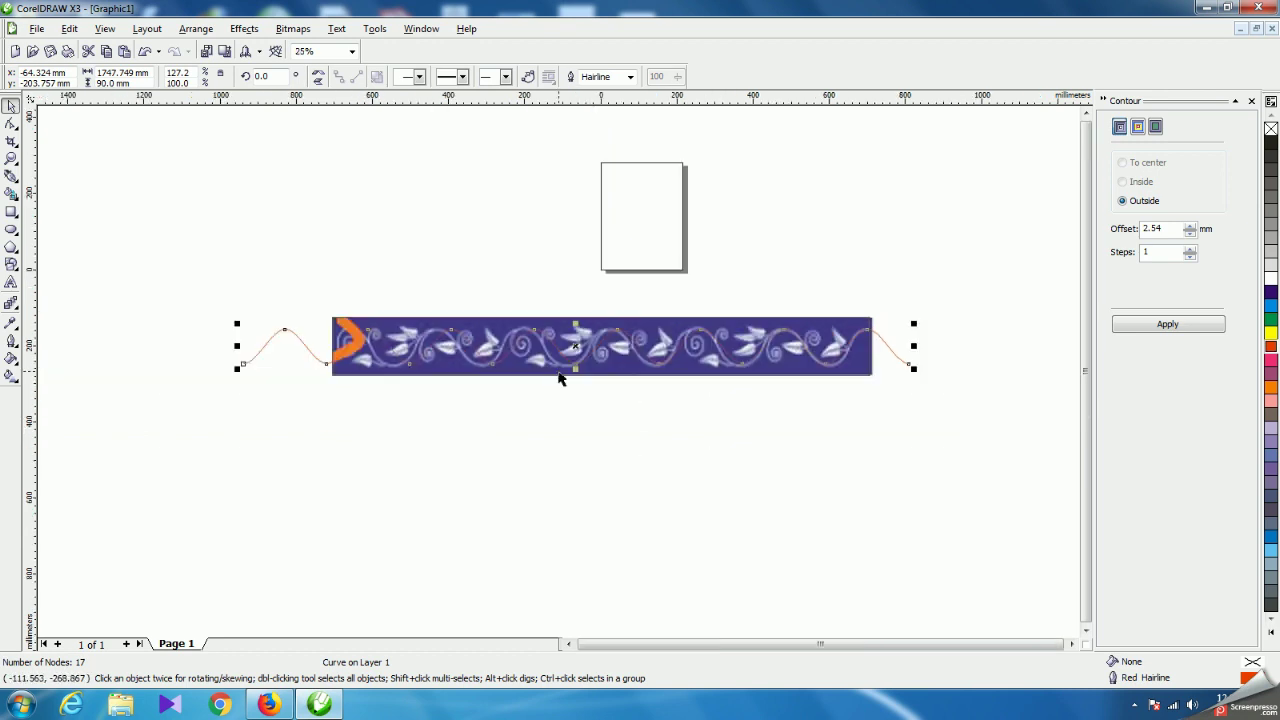
pyautogui.scroll(1, 451, 350)
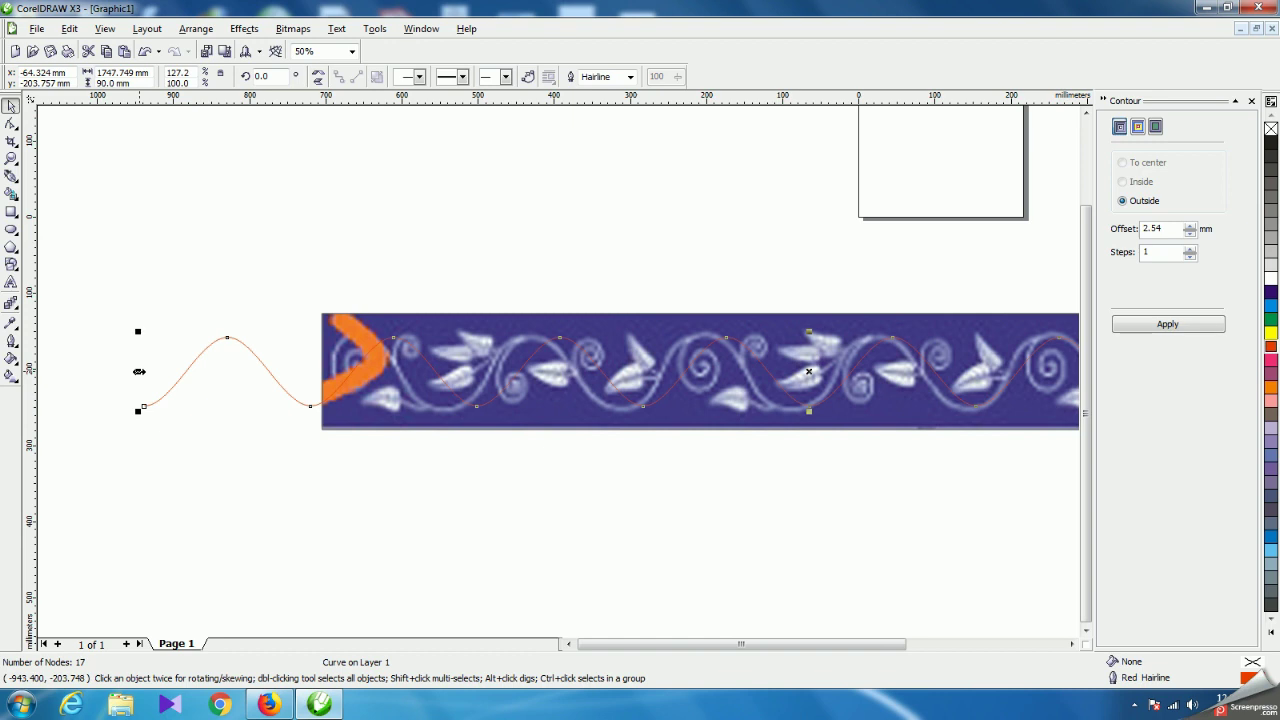
pyautogui.moveTo(135, 370); pyautogui.dragTo(100, 367)
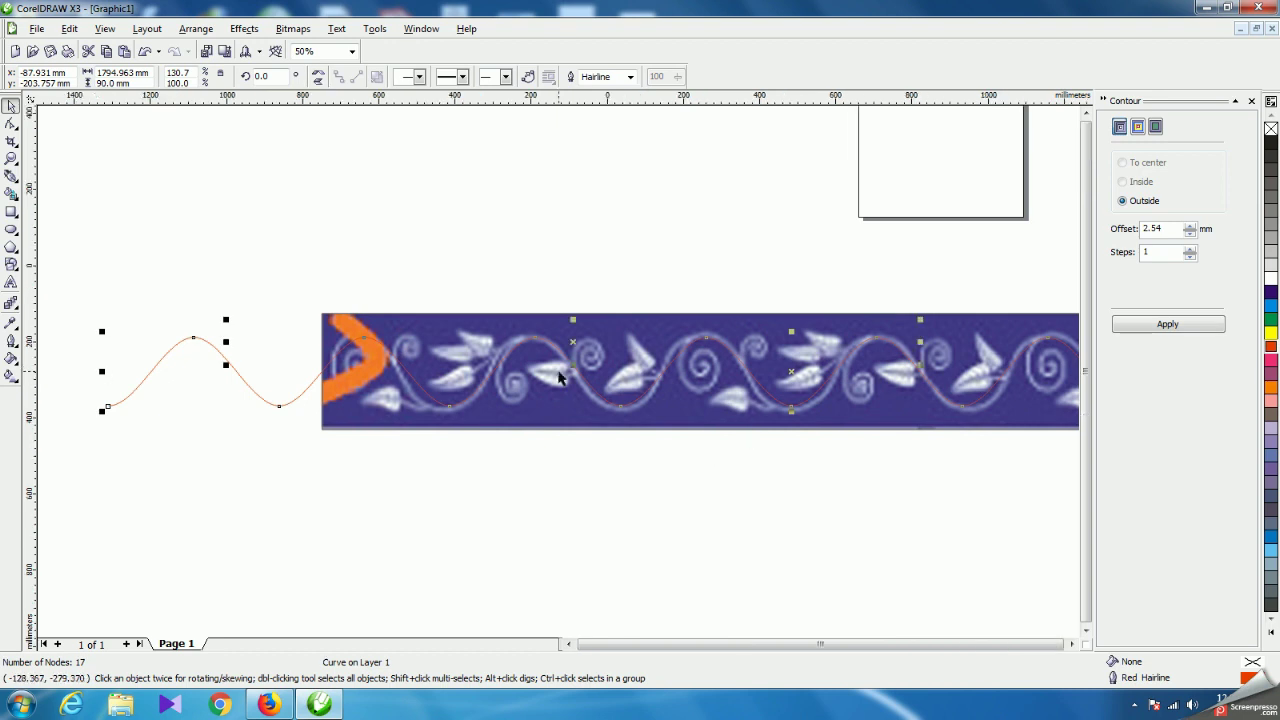
# Check the wave's fit near the strip's right end and stretch it rightward to about 1809 mm wide.
pyautogui.scroll(-2, 560, 377)
pyautogui.scroll(2, 356, 456)
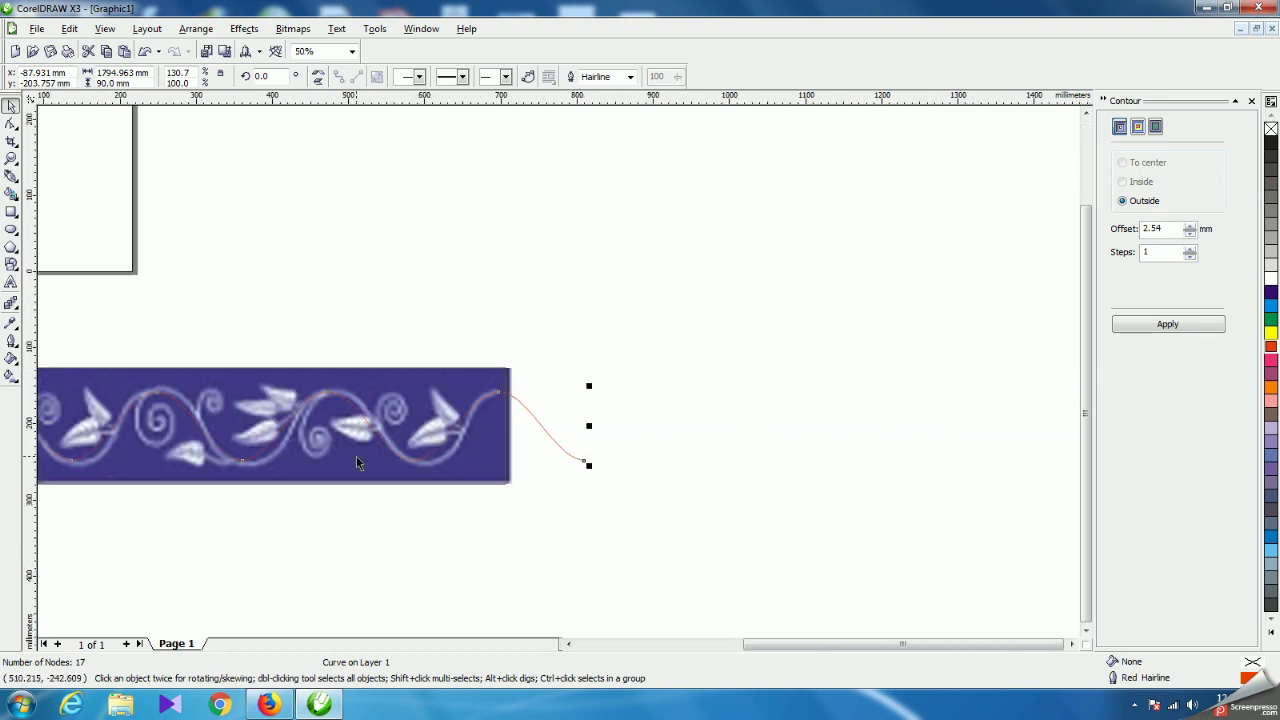
pyautogui.scroll(1, 356, 456)
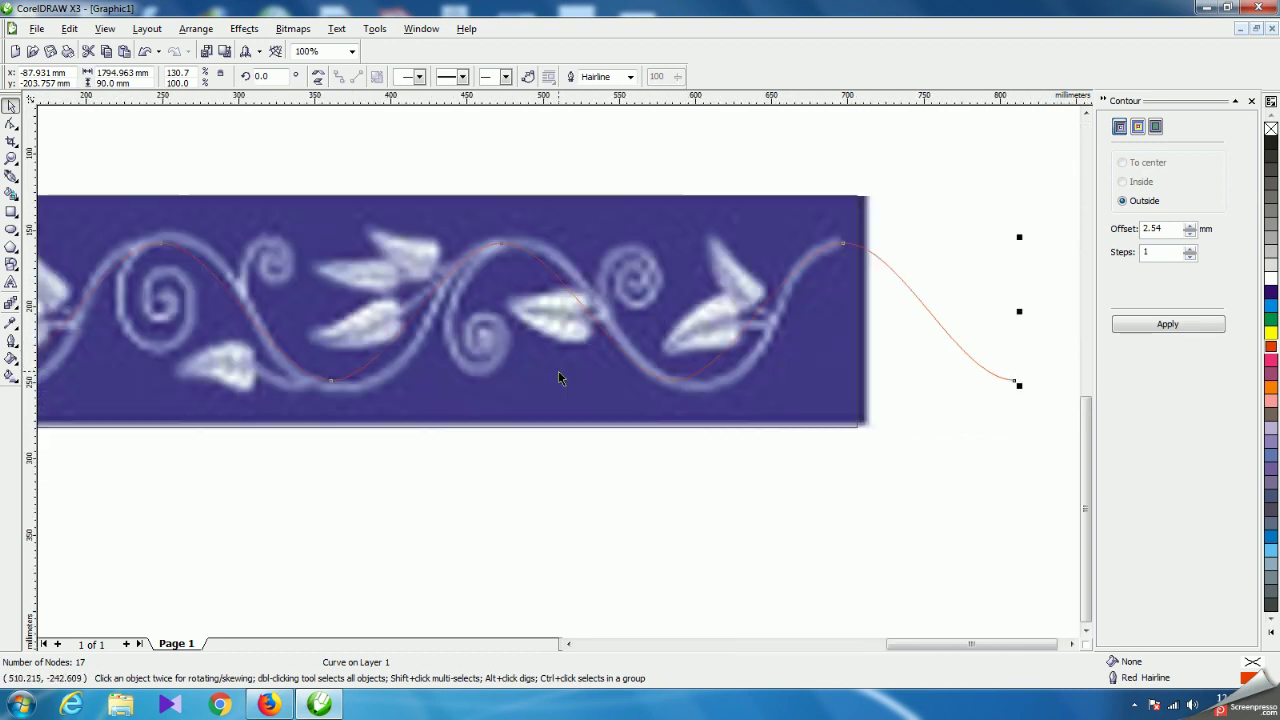
pyautogui.click(11, 122)
pyautogui.scroll(-1, 558, 378)
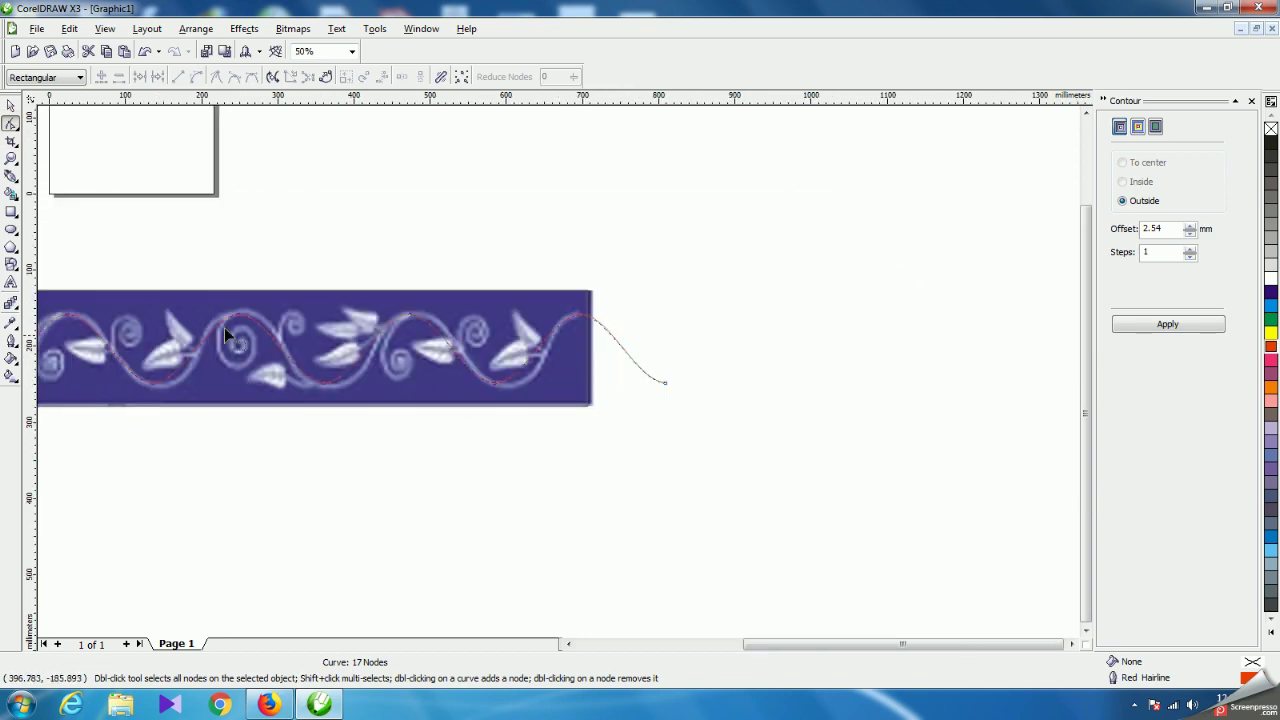
pyautogui.click(11, 104)
pyautogui.moveTo(670, 348); pyautogui.dragTo(681, 348)
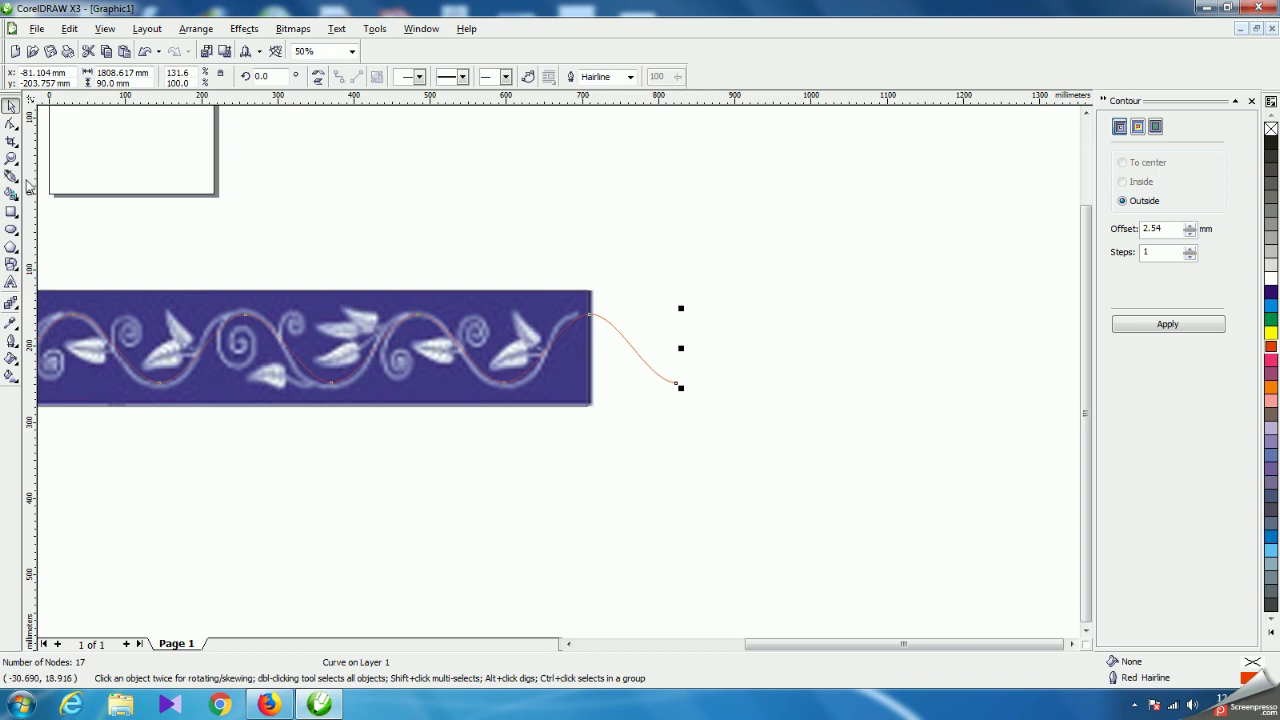
# Lengthen the curve handles of the last two crests and troughs near the strip's right end to follow the vine.
pyautogui.click(11, 122)
pyautogui.scroll(1, 566, 372)
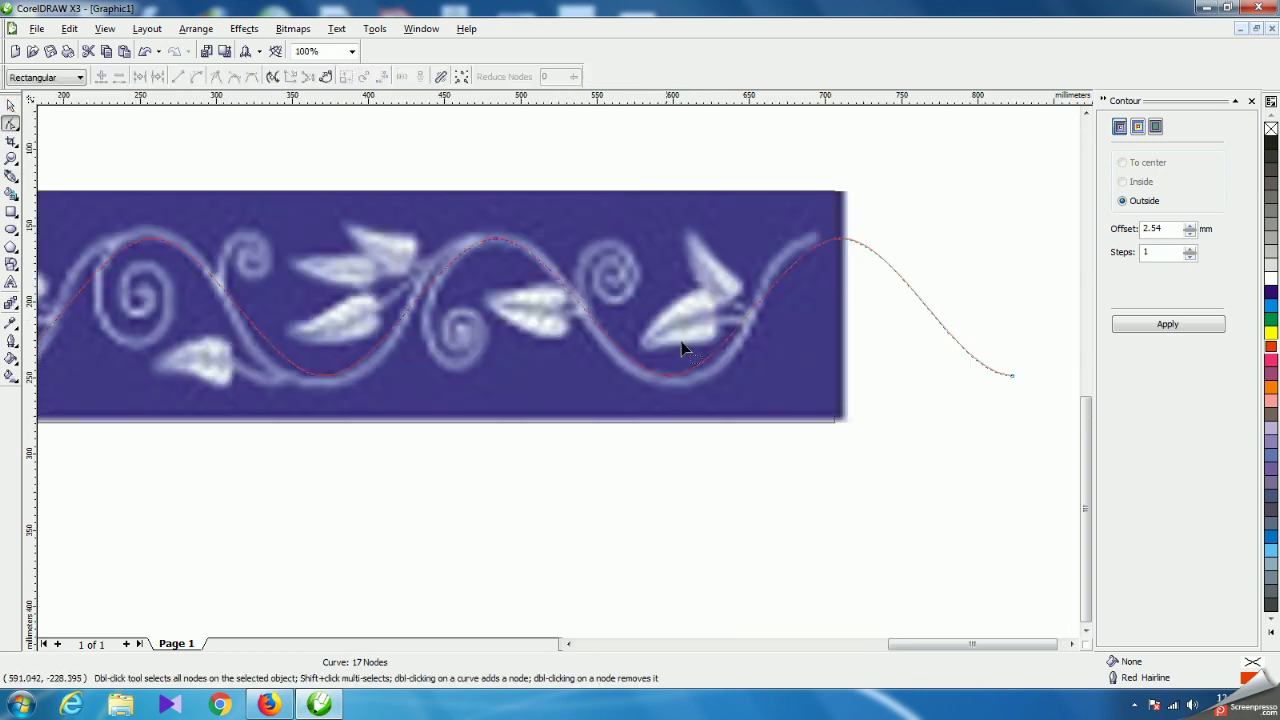
pyautogui.click(841, 241)
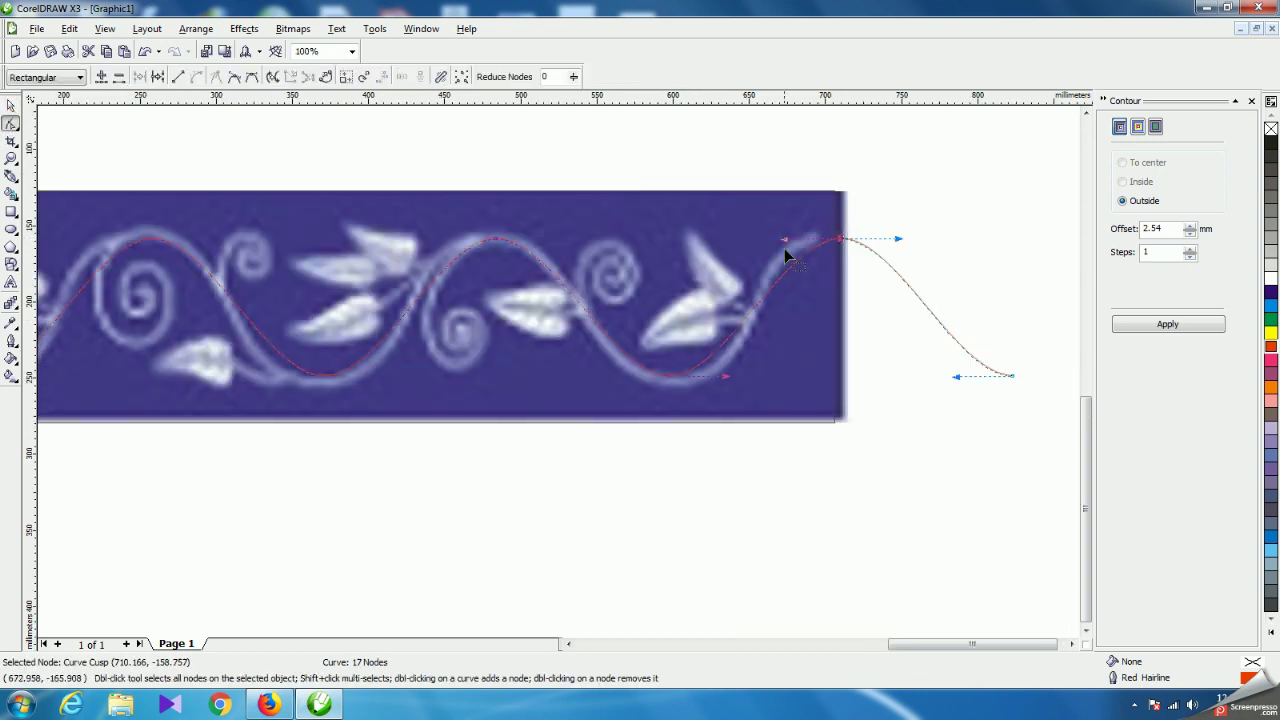
pyautogui.moveTo(786, 244); pyautogui.dragTo(742, 233)
pyautogui.moveTo(724, 380); pyautogui.dragTo(776, 378)
pyautogui.moveTo(613, 379); pyautogui.dragTo(587, 377)
pyautogui.moveTo(551, 238); pyautogui.dragTo(413, 242)
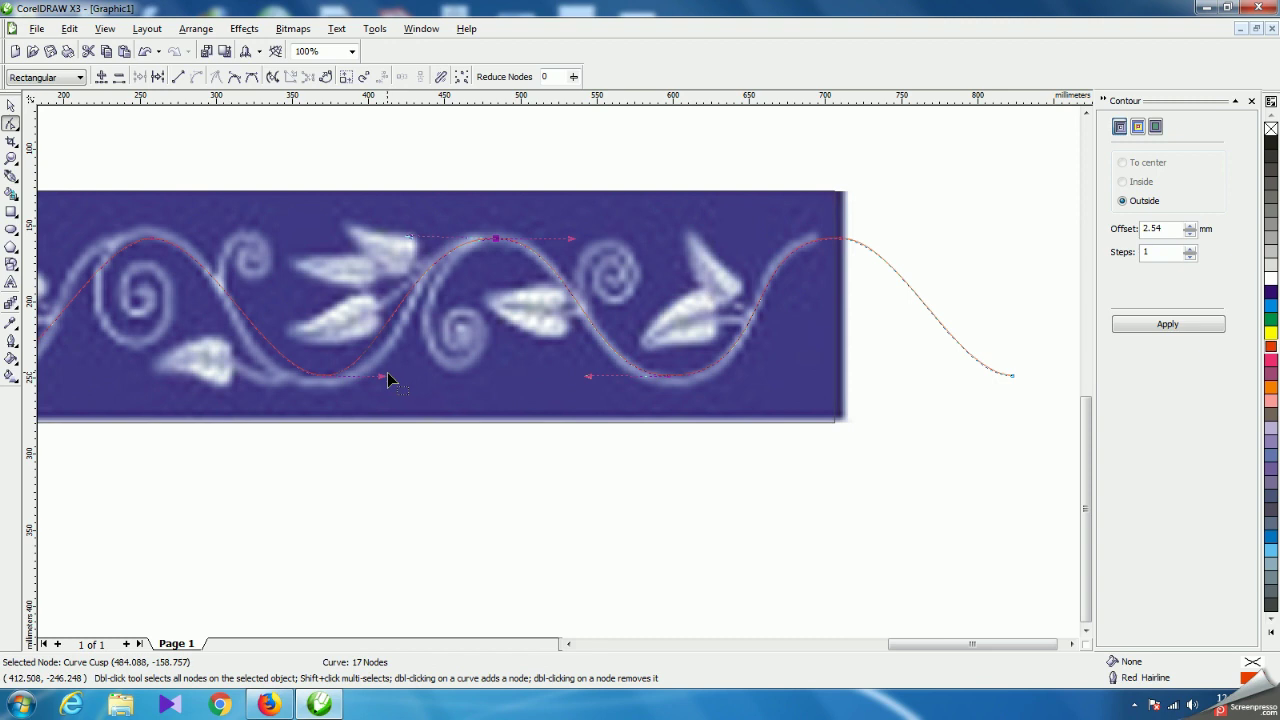
pyautogui.moveTo(382, 383); pyautogui.dragTo(417, 378)
# Adjust the handles of the third-last crest and the troughs on both sides of it to match the vine's bends.
pyautogui.moveTo(921, 648); pyautogui.dragTo(869, 648)
pyautogui.moveTo(588, 385); pyautogui.dragTo(551, 380)
pyautogui.moveTo(524, 241); pyautogui.dragTo(539, 244)
pyautogui.moveTo(413, 240); pyautogui.dragTo(375, 233)
pyautogui.moveTo(355, 378); pyautogui.dragTo(384, 374)
pyautogui.moveTo(242, 378); pyautogui.dragTo(213, 376)
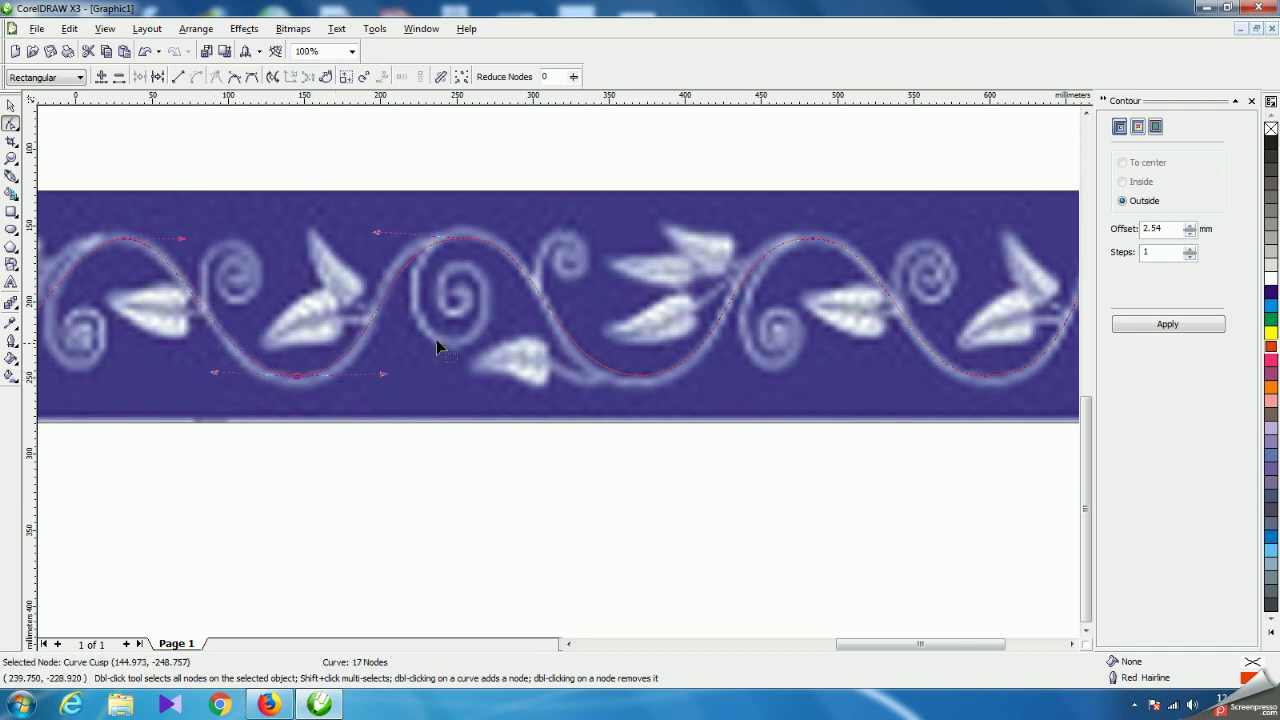
pyautogui.moveTo(377, 235); pyautogui.dragTo(364, 234)
# Adjust the handles of the two crests and the trough between them in the strip's middle to fit the vine.
pyautogui.moveTo(852, 650); pyautogui.dragTo(774, 645)
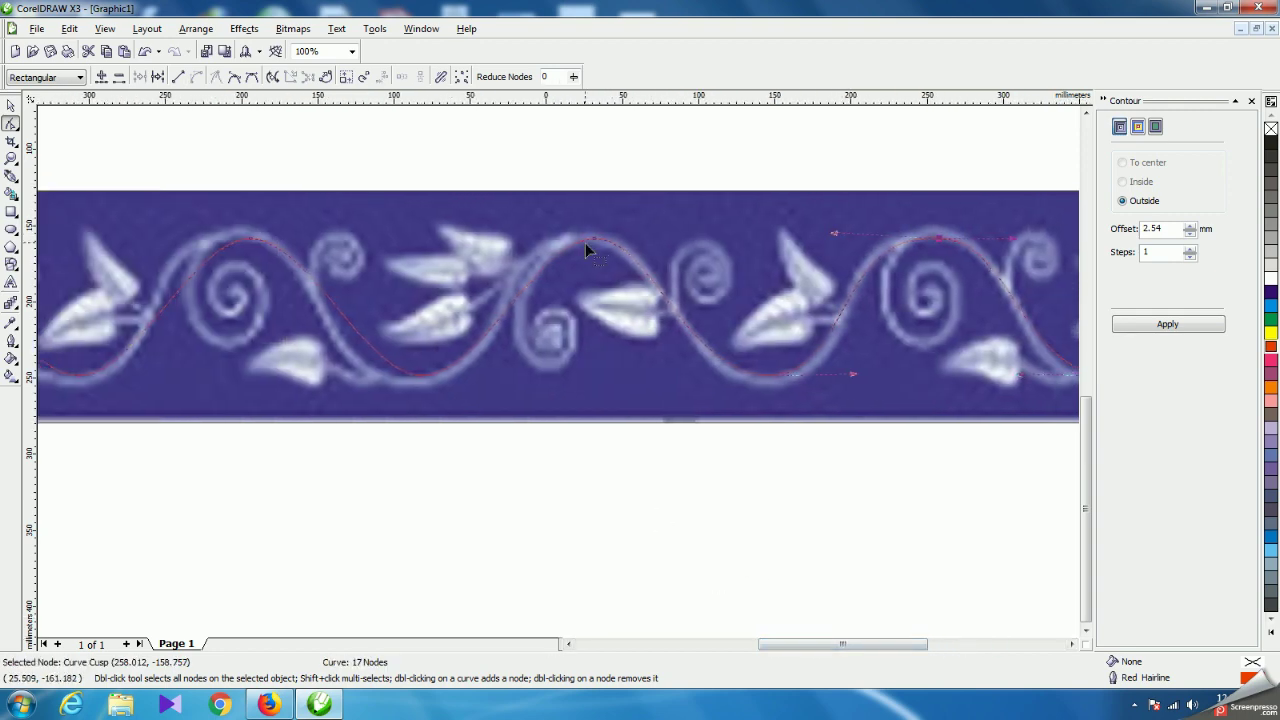
pyautogui.moveTo(537, 249); pyautogui.dragTo(500, 242)
pyautogui.moveTo(653, 240); pyautogui.dragTo(662, 240)
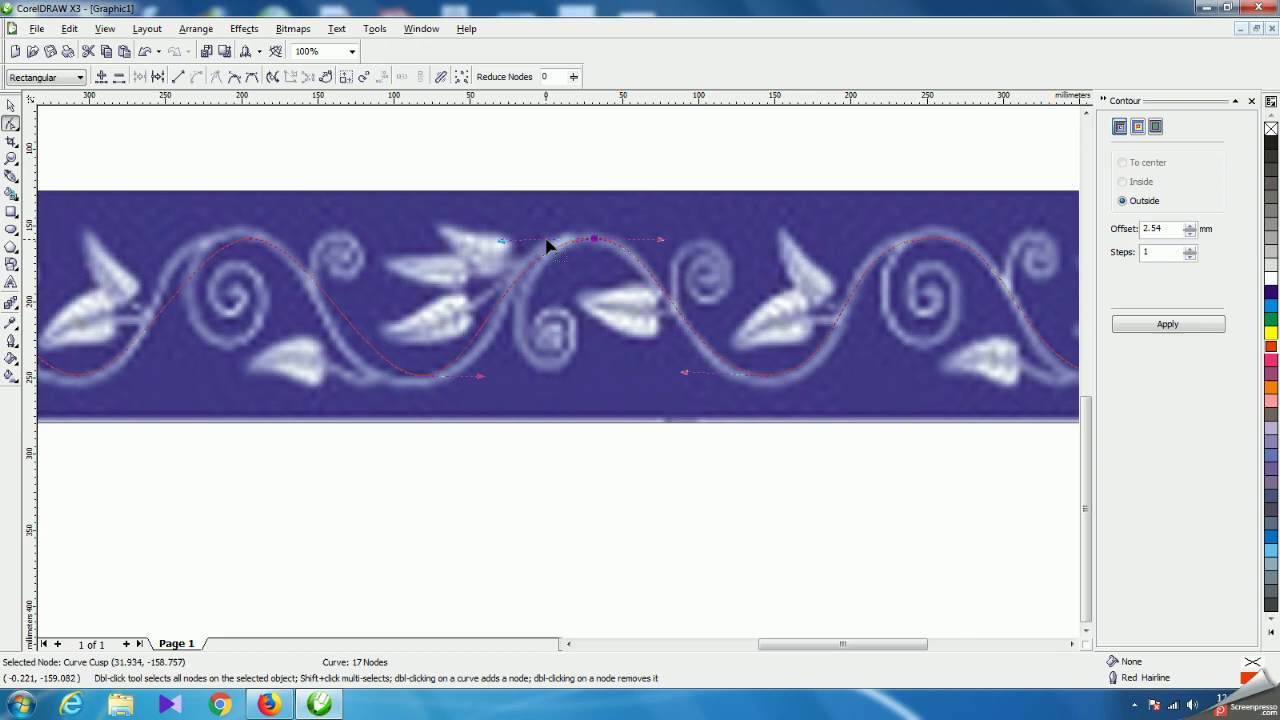
pyautogui.moveTo(480, 378); pyautogui.dragTo(510, 376)
pyautogui.moveTo(367, 377); pyautogui.dragTo(311, 374)
pyautogui.click(252, 240)
pyautogui.moveTo(196, 241); pyautogui.dragTo(150, 239)
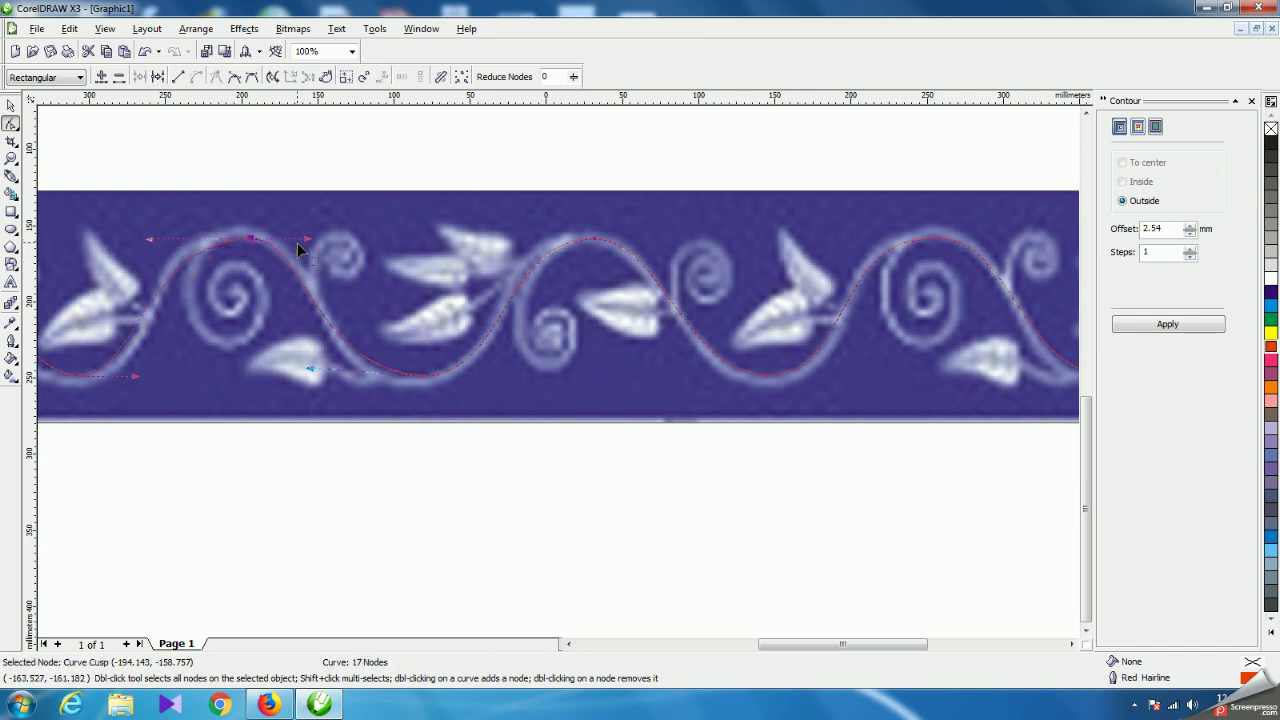
pyautogui.moveTo(307, 240); pyautogui.dragTo(318, 239)
# Shift the crest node left of the strip's middle about 5 mm leftward and adjust the handles of its neighbouring troughs.
pyautogui.moveTo(833, 652); pyautogui.dragTo(745, 648)
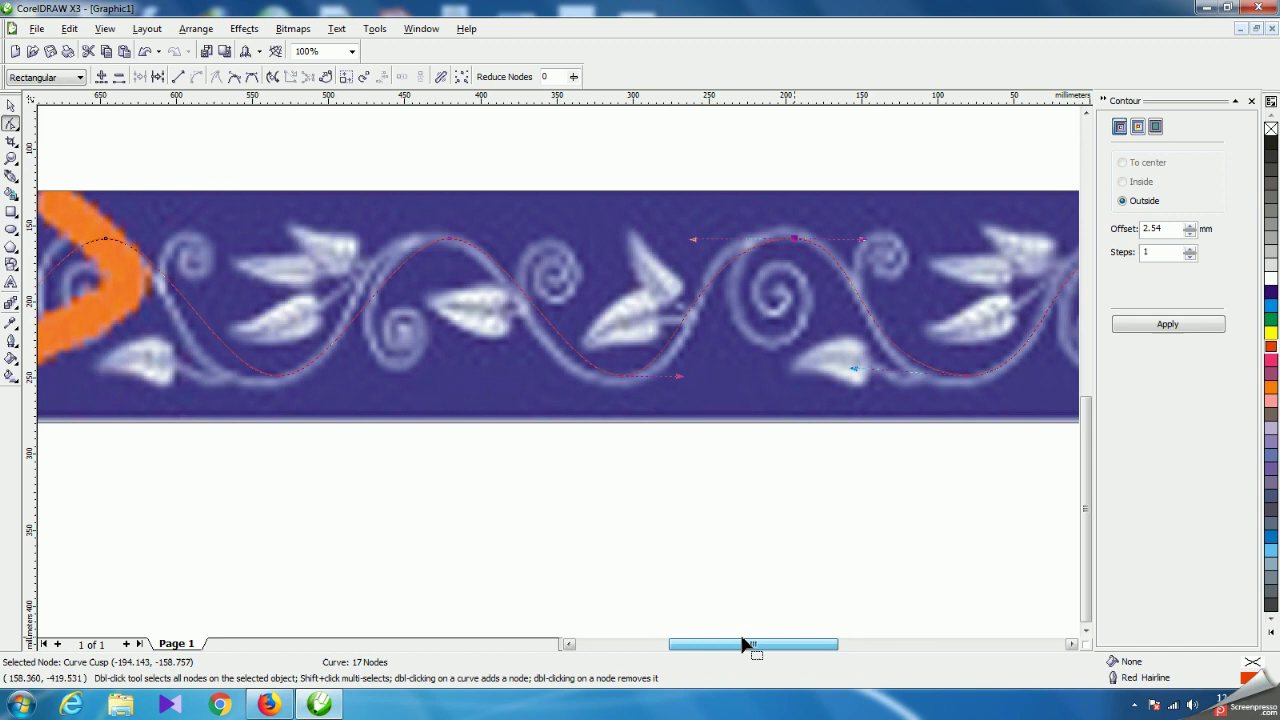
pyautogui.moveTo(786, 241); pyautogui.dragTo(779, 240)
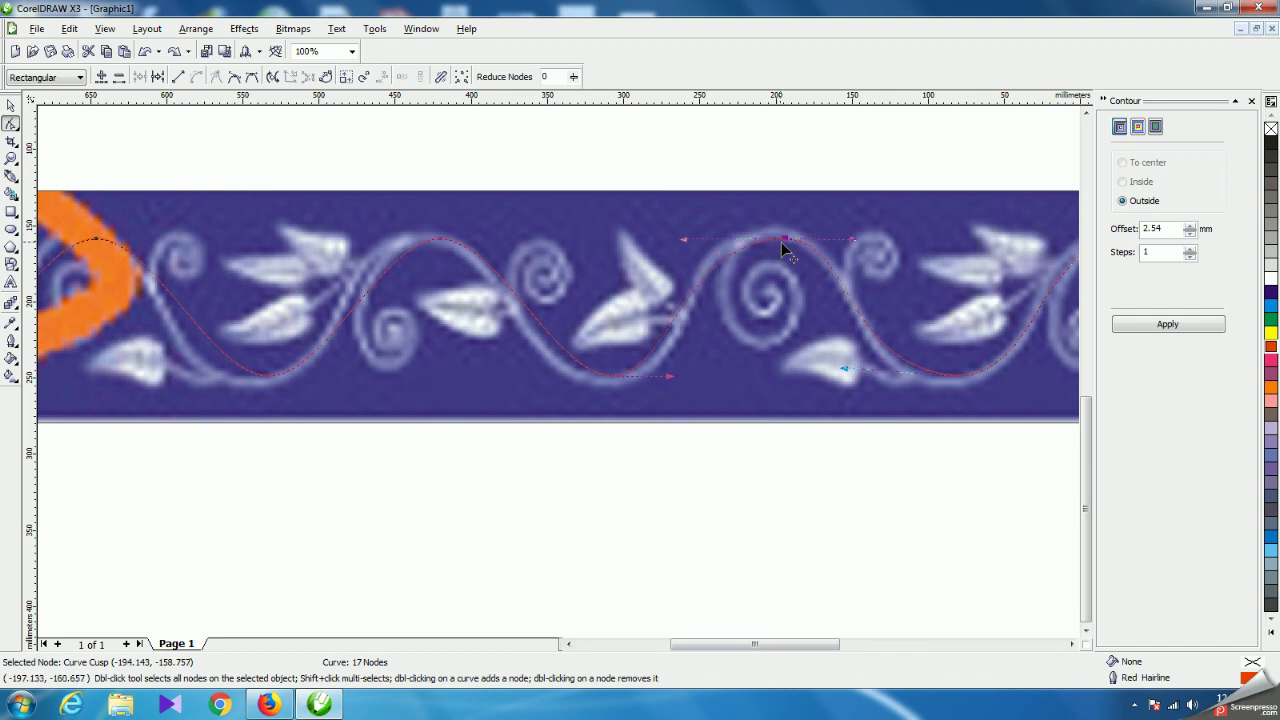
pyautogui.moveTo(784, 240); pyautogui.dragTo(782, 244)
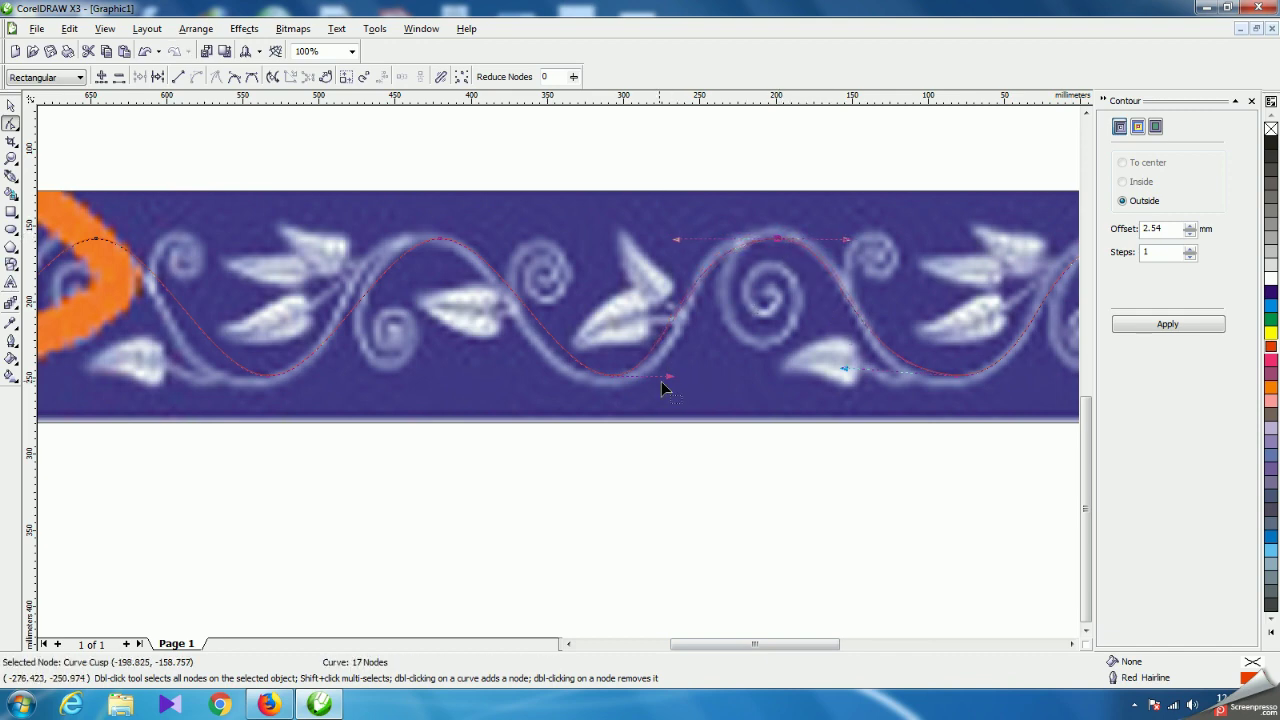
pyautogui.moveTo(671, 377); pyautogui.dragTo(697, 383)
pyautogui.click(959, 375)
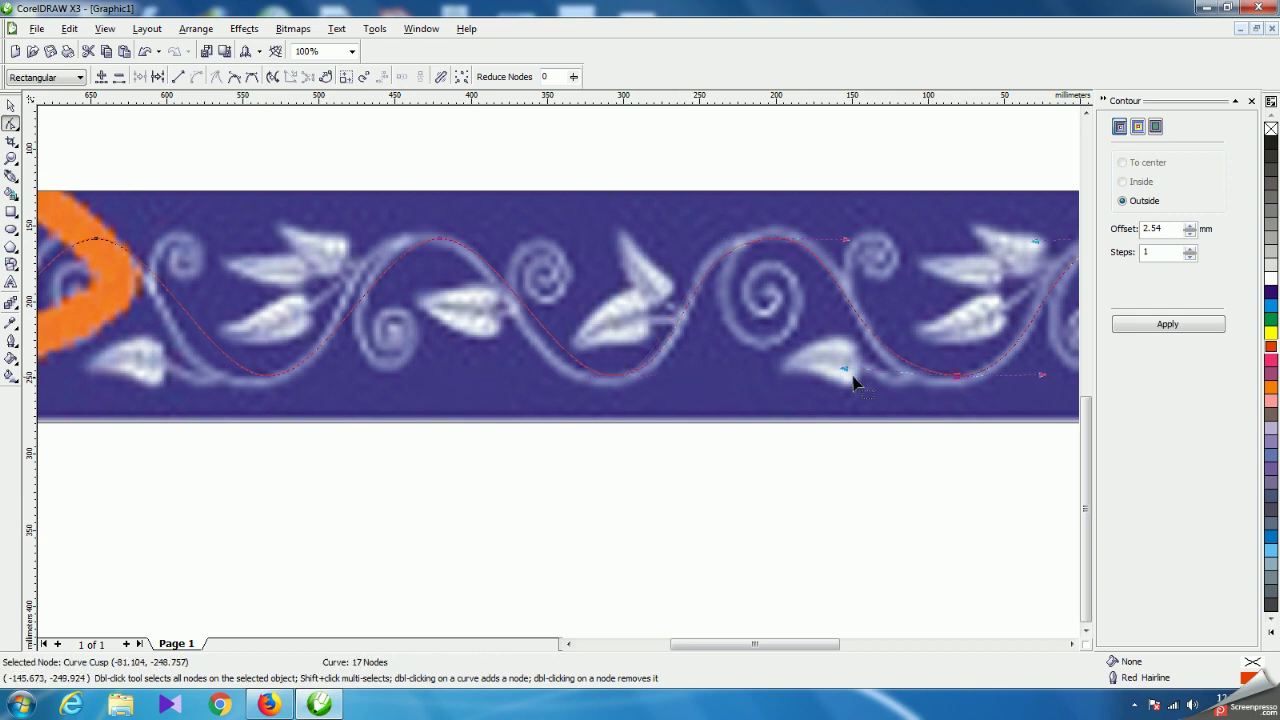
pyautogui.moveTo(845, 371)
pyautogui.mouseDown()
pyautogui.moveTo(831, 374)
pyautogui.moveTo(846, 374)
pyautogui.mouseUp()
# Lengthen the left handle of the adjacent trough, move the next crest node to about (-430, -156) mm and extend its left handle.
pyautogui.click(612, 378)
pyautogui.moveTo(559, 381); pyautogui.dragTo(522, 377)
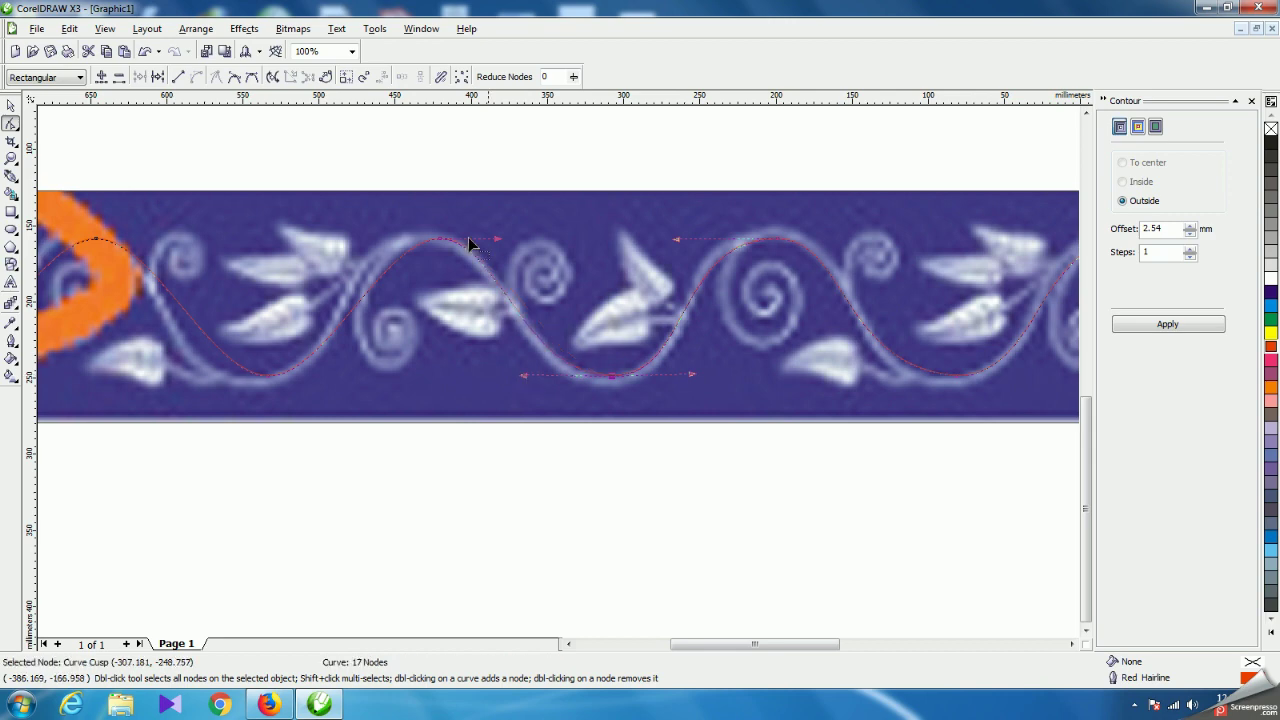
pyautogui.moveTo(443, 247); pyautogui.dragTo(499, 235)
pyautogui.moveTo(369, 237); pyautogui.dragTo(345, 236)
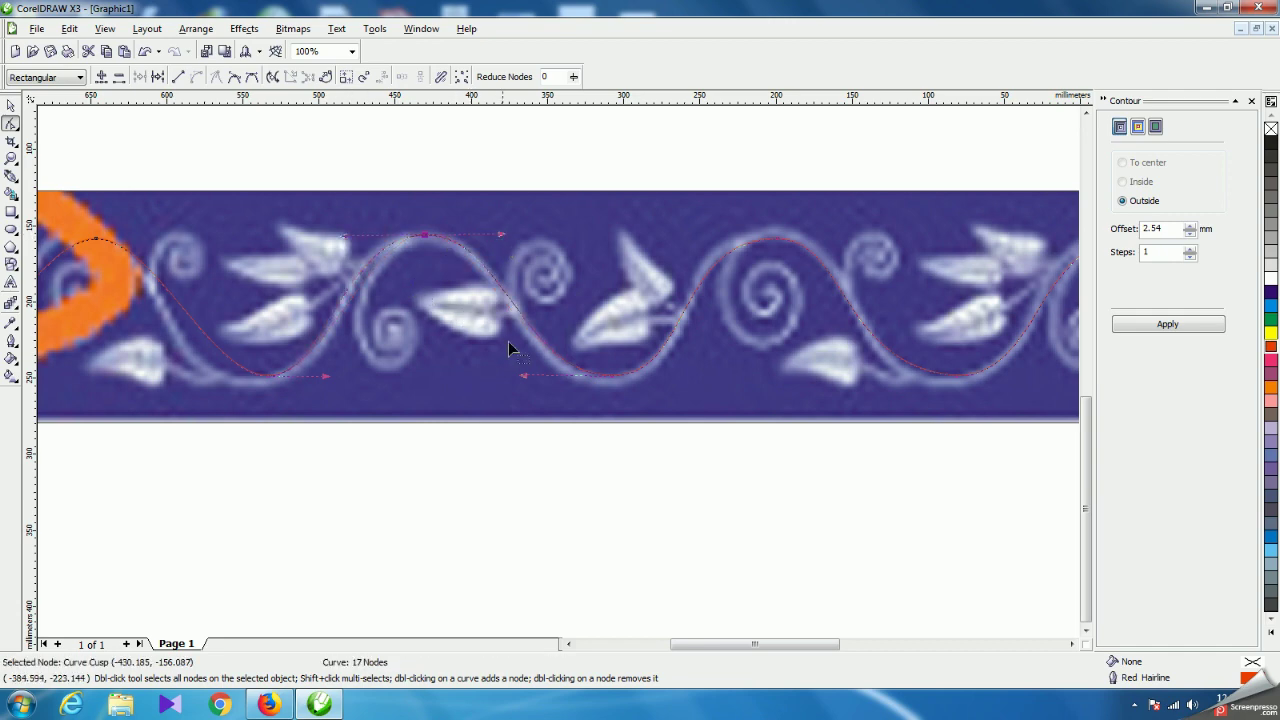
# Try lowering the two trough nodes left of the strip's middle onto the vine's lower bends, and undo these moves.
pyautogui.moveTo(611, 378); pyautogui.dragTo(608, 378)
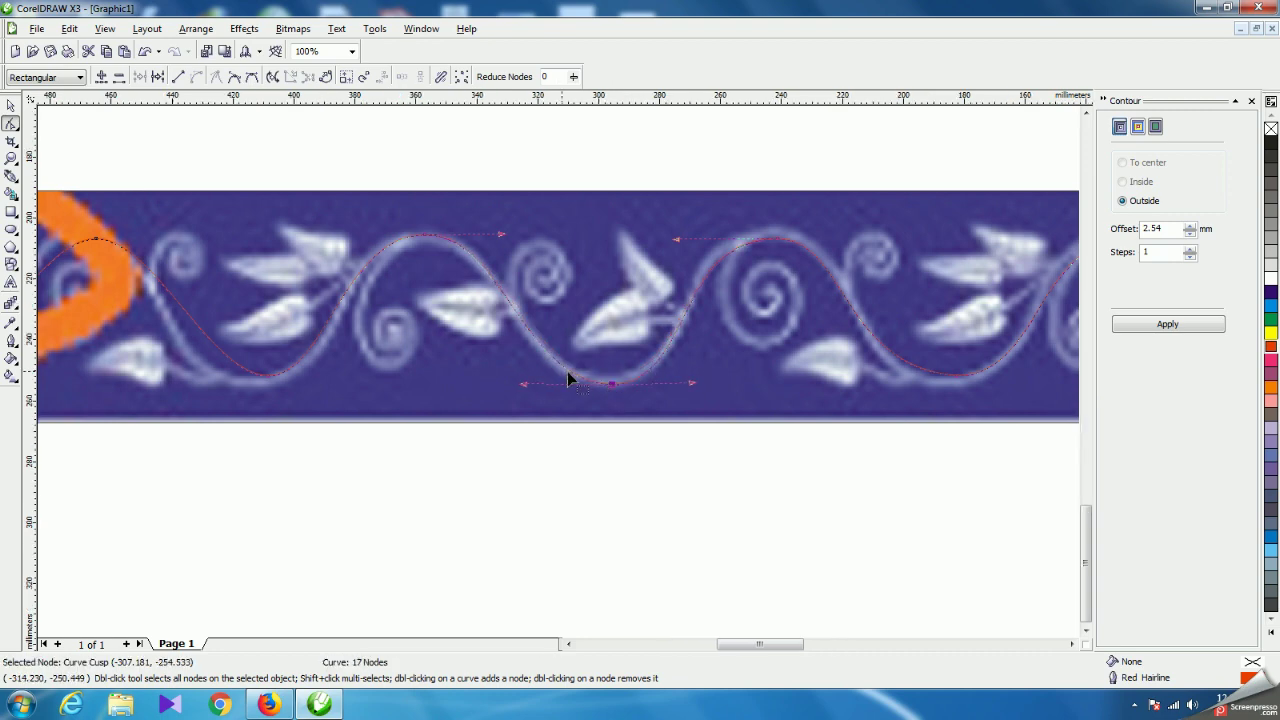
pyautogui.scroll(2, 608, 378)
pyautogui.moveTo(578, 384); pyautogui.dragTo(572, 379)
pyautogui.scroll(-4, 575, 387)
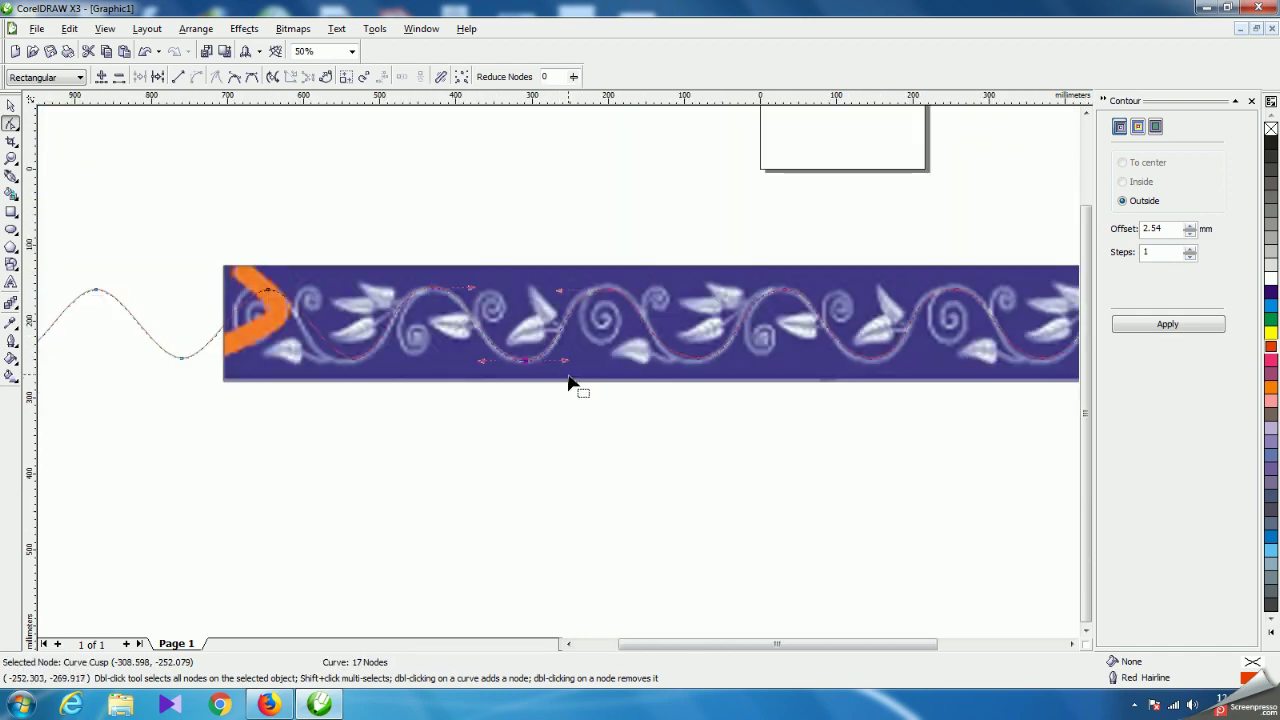
pyautogui.scroll(4, 561, 374)
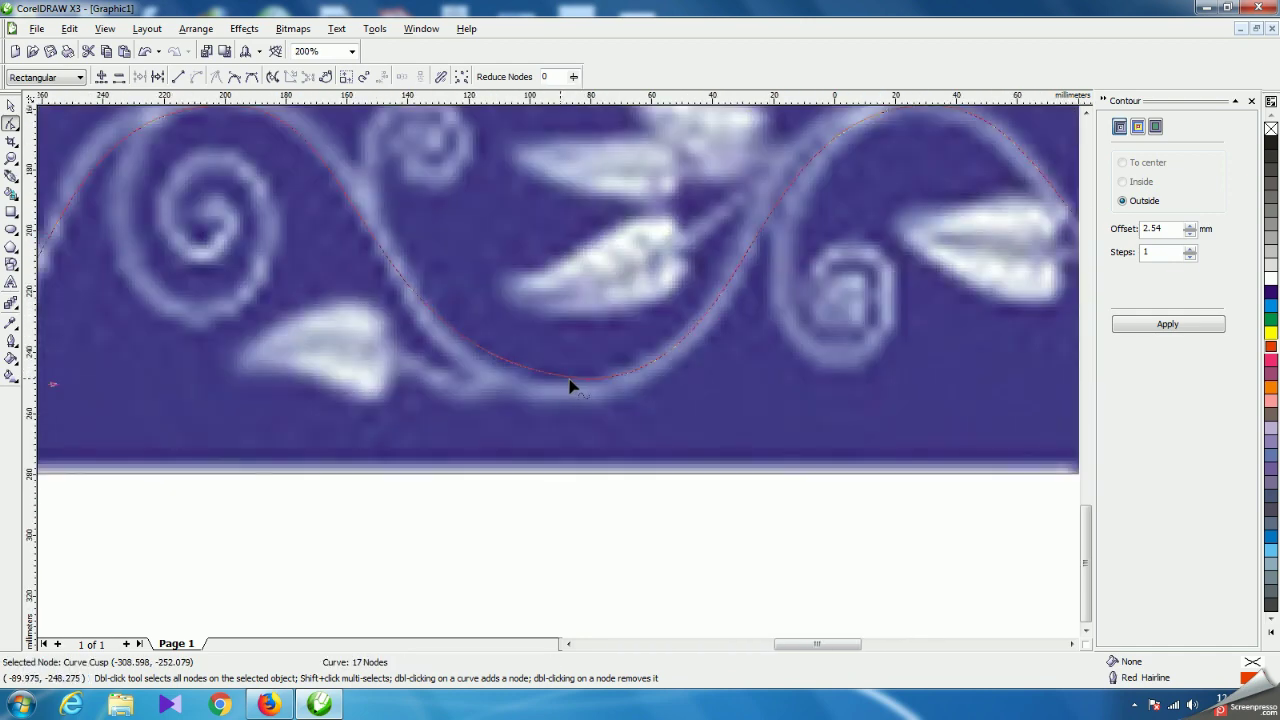
pyautogui.moveTo(586, 381); pyautogui.dragTo(584, 396)
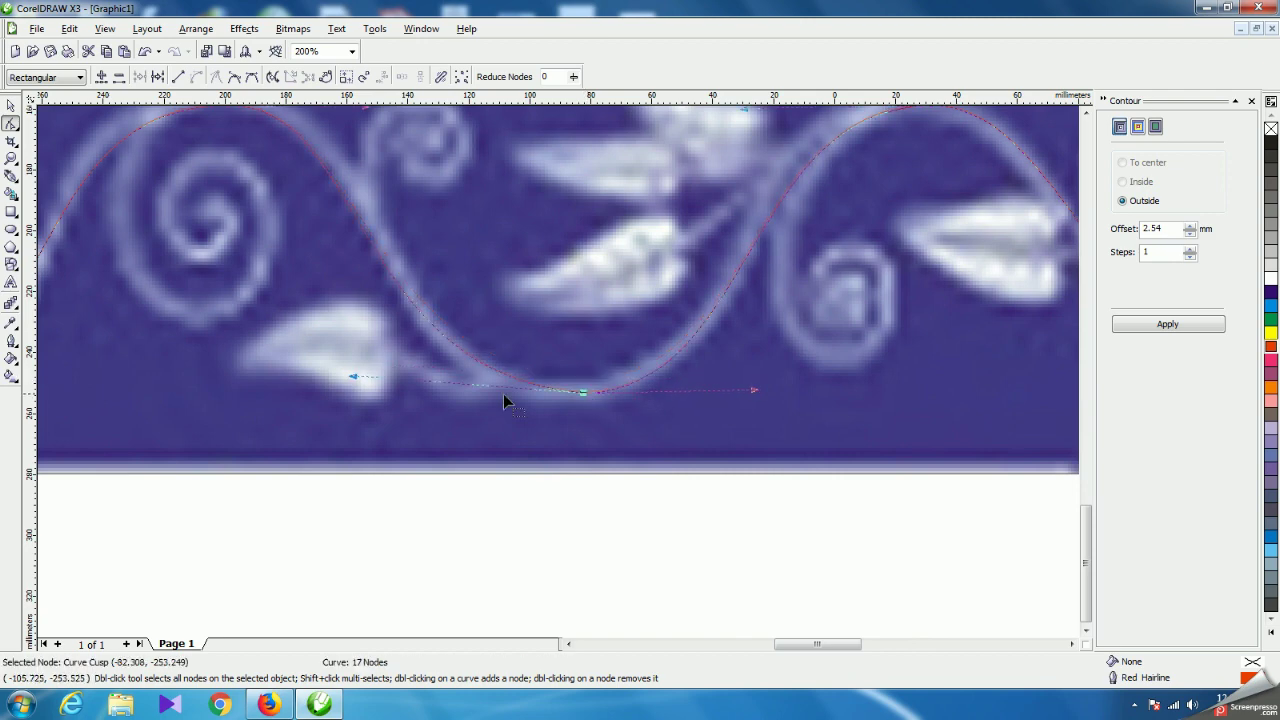
pyautogui.scroll(-4, 558, 371)
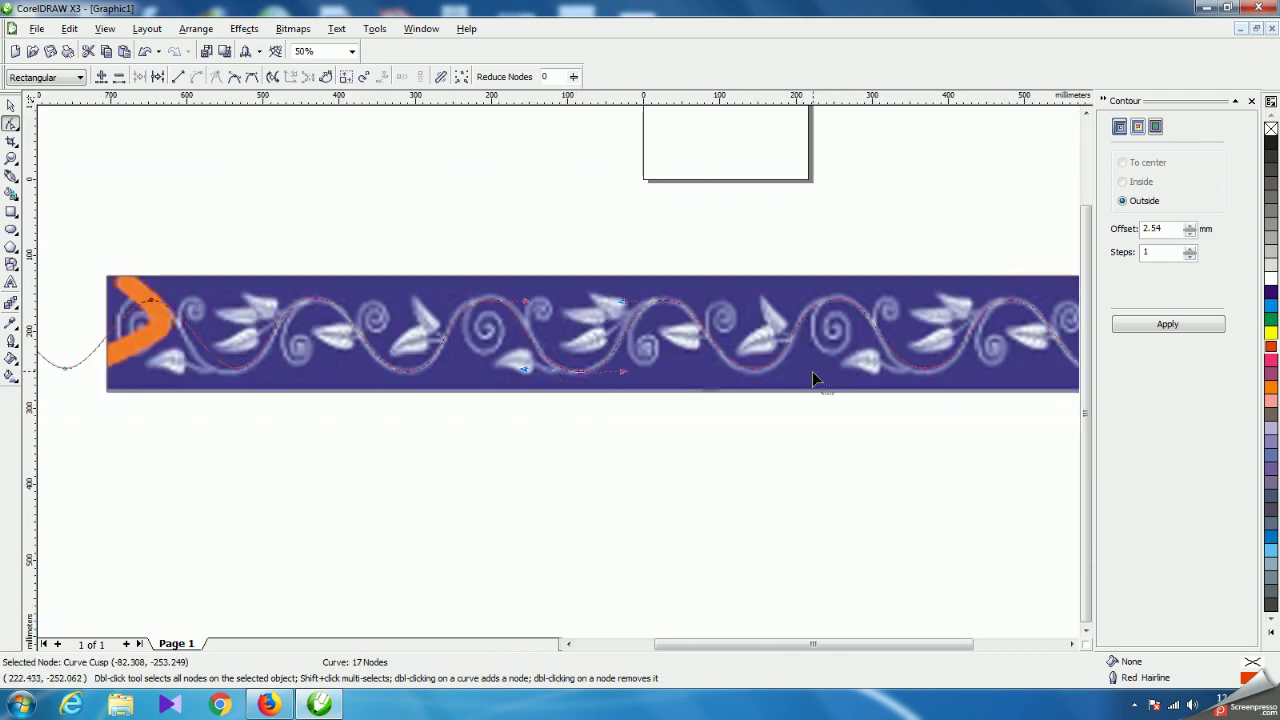
pyautogui.hotkey('ctrl', 'z')
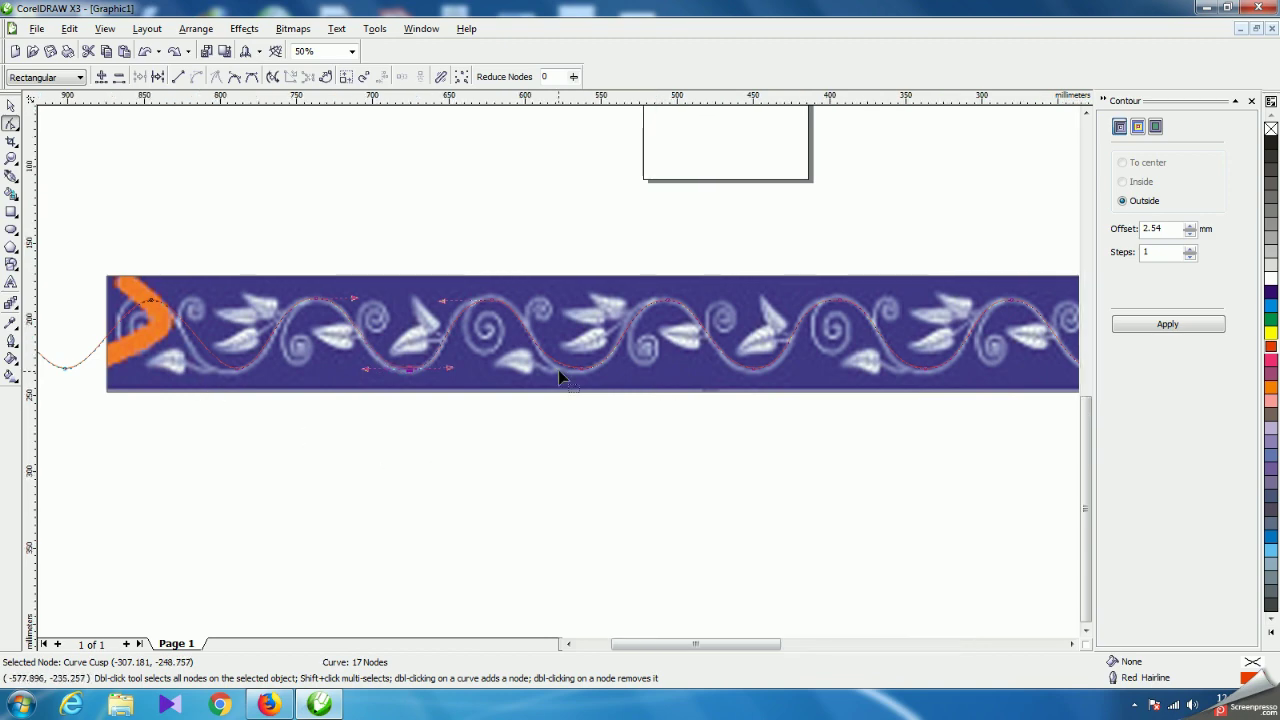
# Move the trough node beside the orange mark to about (-542, -251) mm and adjust its handles and the preceding crest's to follow the vine.
pyautogui.scroll(4, 558, 369)
pyautogui.click(681, 418)
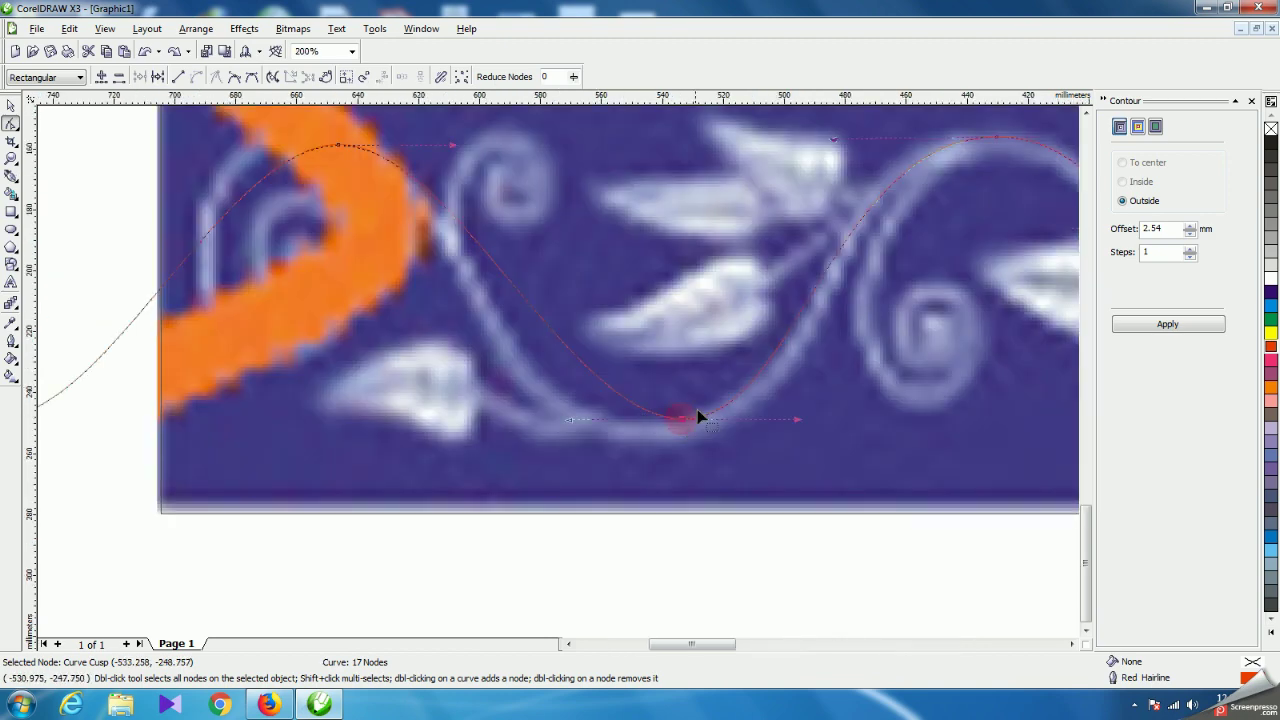
pyautogui.moveTo(570, 420); pyautogui.dragTo(444, 416)
pyautogui.moveTo(683, 423); pyautogui.dragTo(655, 428)
pyautogui.moveTo(771, 429); pyautogui.dragTo(829, 434)
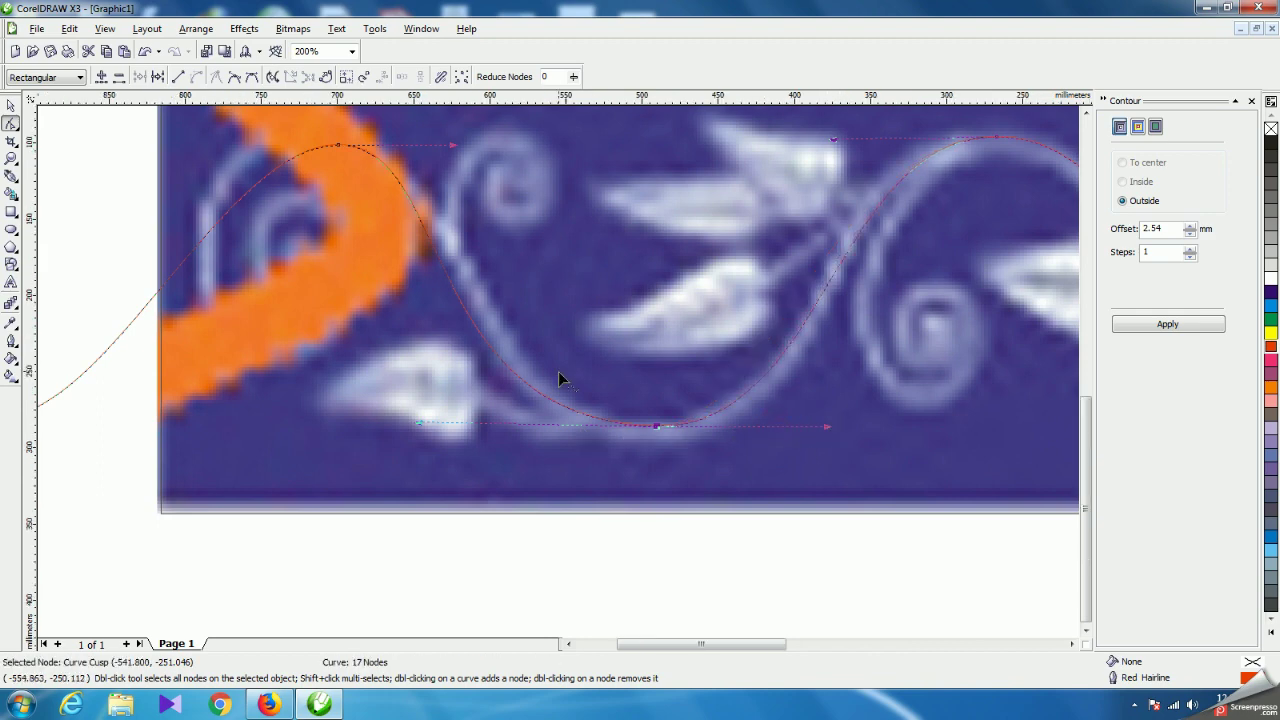
pyautogui.scroll(-1, 500, 316)
pyautogui.moveTo(421, 236); pyautogui.dragTo(494, 233)
pyautogui.moveTo(460, 372); pyautogui.dragTo(478, 373)
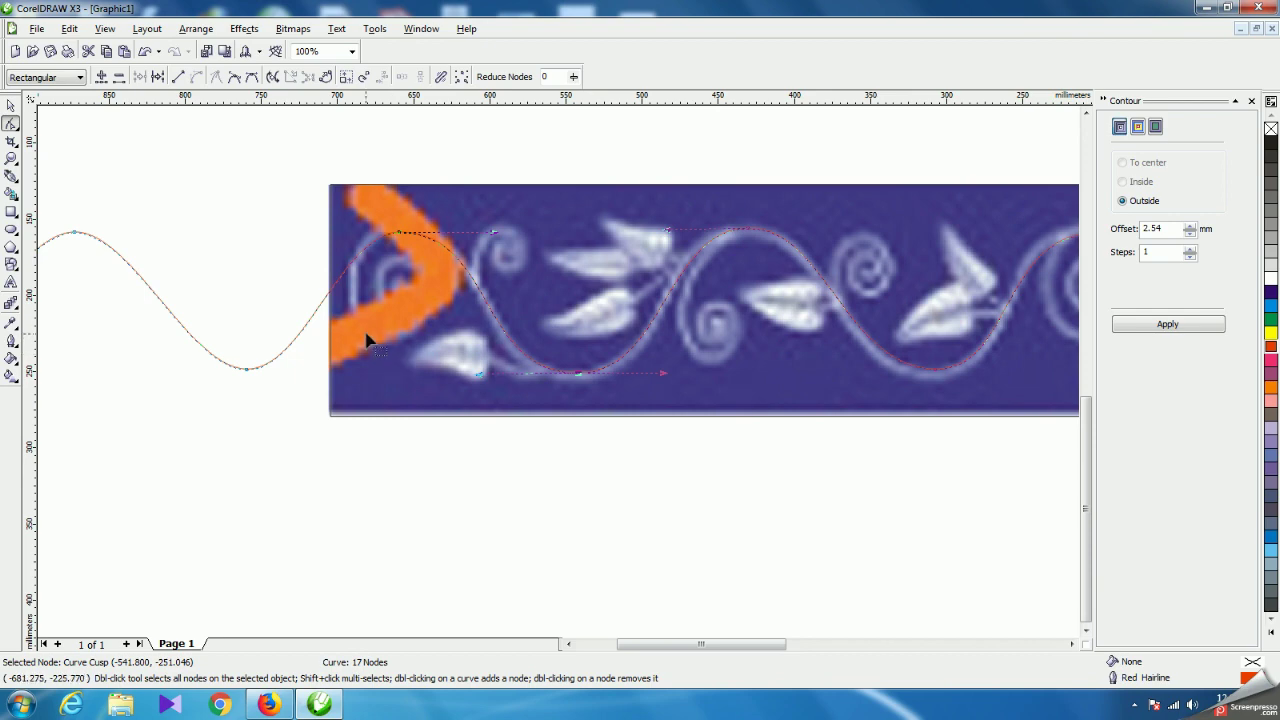
# Add a node to the wave curve at about (-690, -178) mm and delete the three nodes beyond the strip's left end.
pyautogui.scroll(-1, 560, 365)
pyautogui.scroll(1, 558, 369)
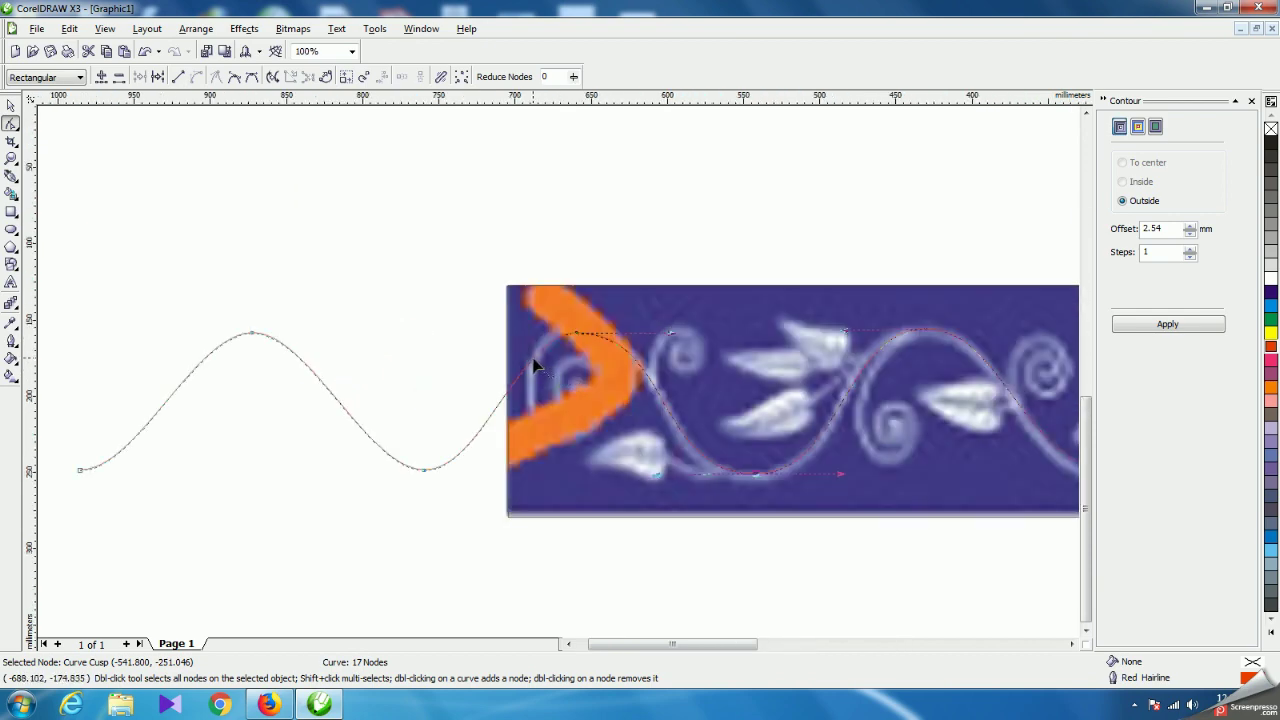
pyautogui.doubleClick(520, 374)
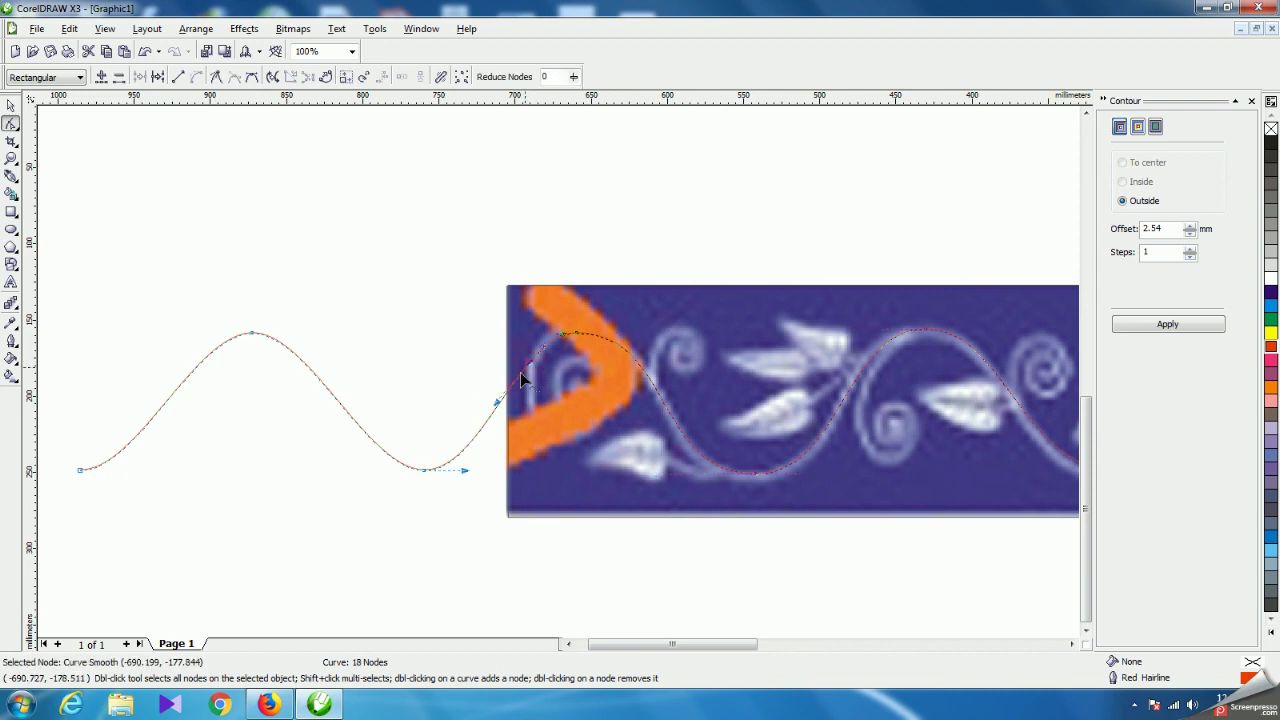
pyautogui.moveTo(57, 283); pyautogui.dragTo(467, 566)
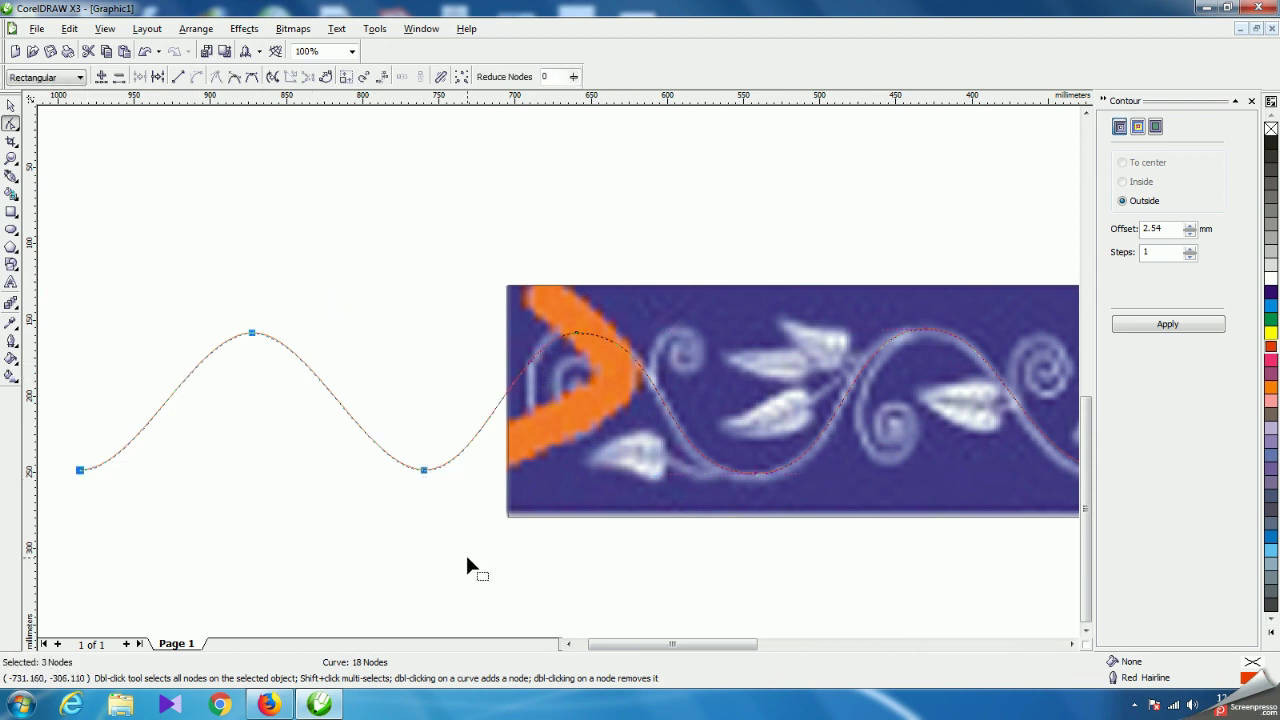
pyautogui.press('Delete')
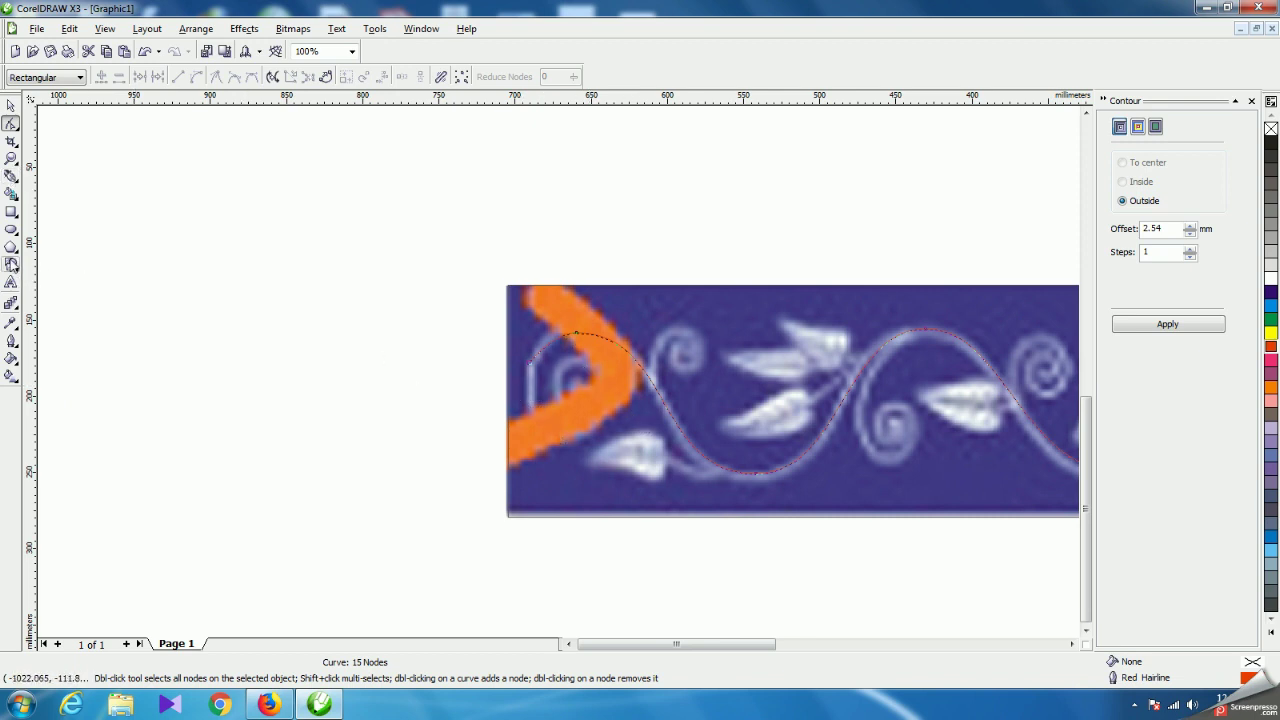
# Stretch the whole wave curve downward to about 101 mm high so its troughs reach the vine's lower bends.
pyautogui.scroll(-1, 556, 371)
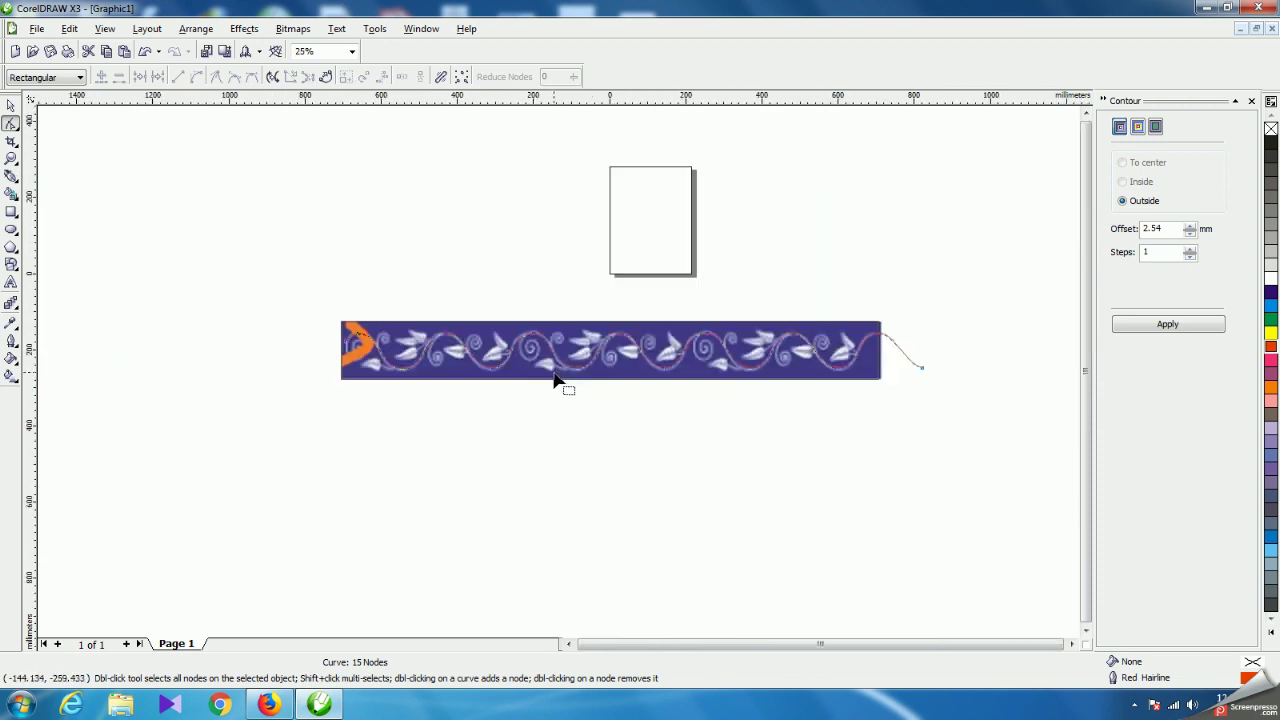
pyautogui.scroll(1, 560, 378)
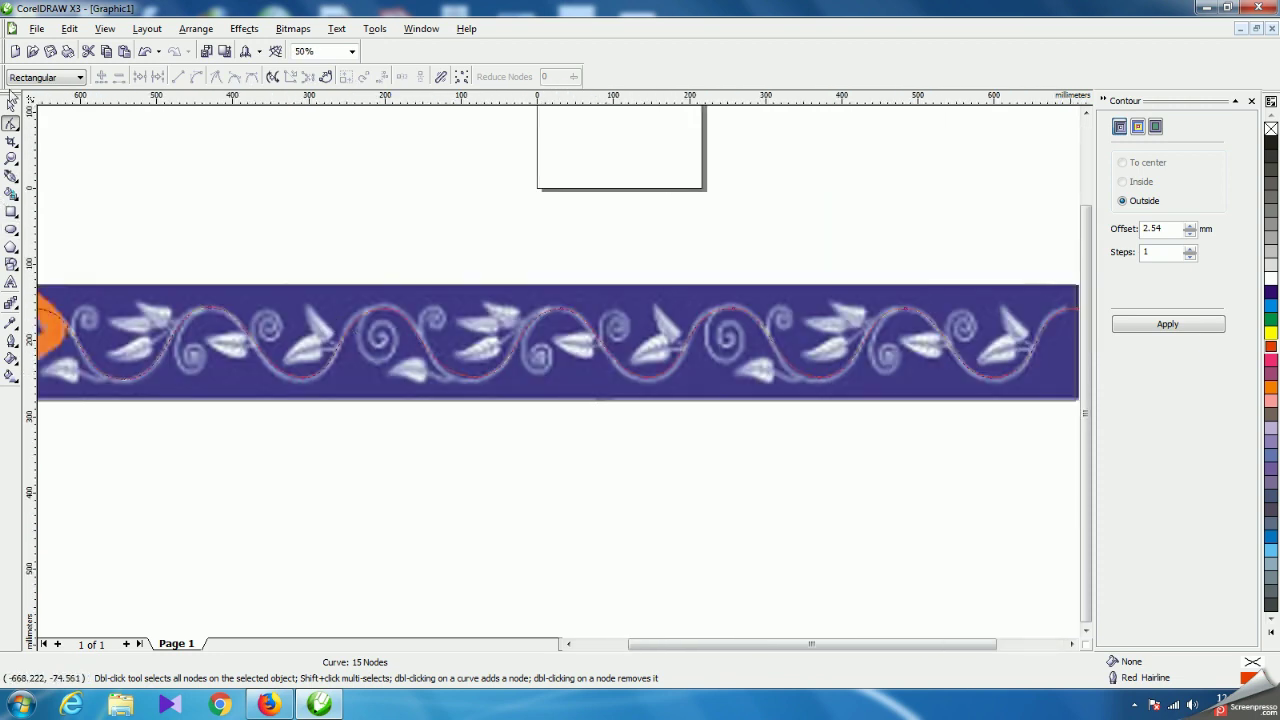
pyautogui.click(11, 104)
pyautogui.scroll(1, 558, 371)
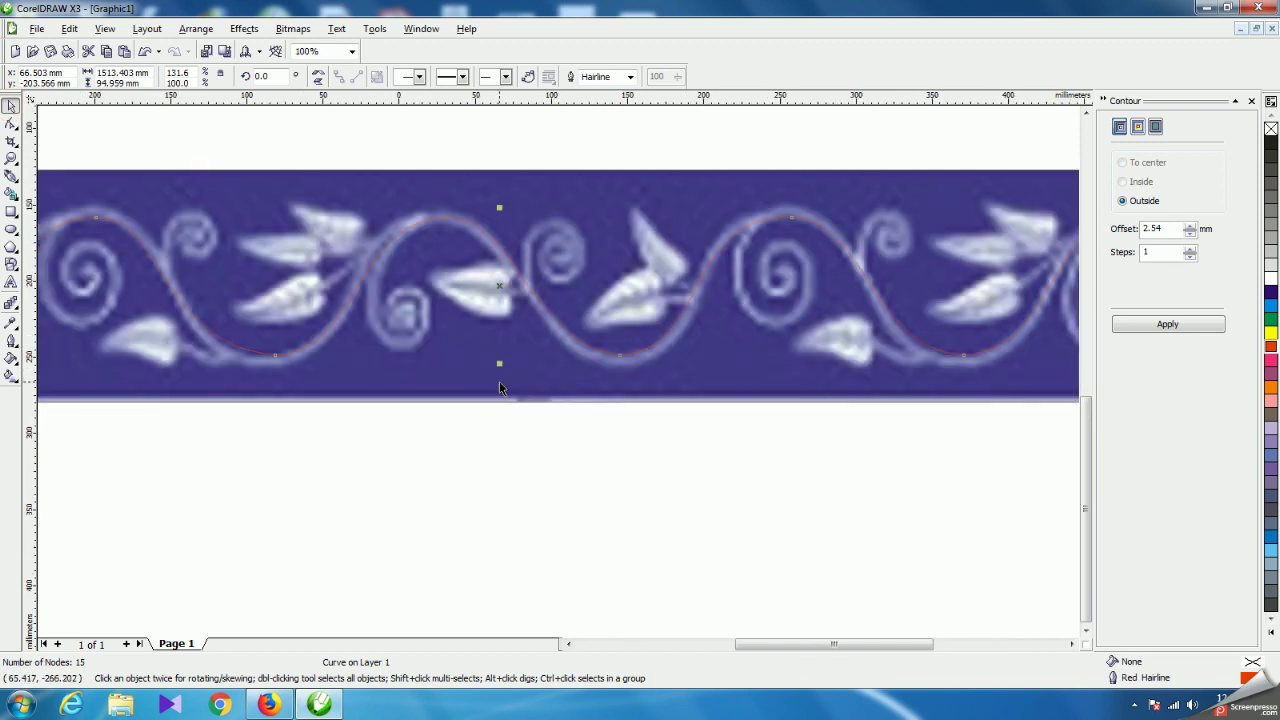
pyautogui.moveTo(499, 363); pyautogui.dragTo(499, 373)
# Move the trough node just left of the strip's middle to about (-88, -255) mm and adjust both its handles to follow the vine.
pyautogui.click(11, 122)
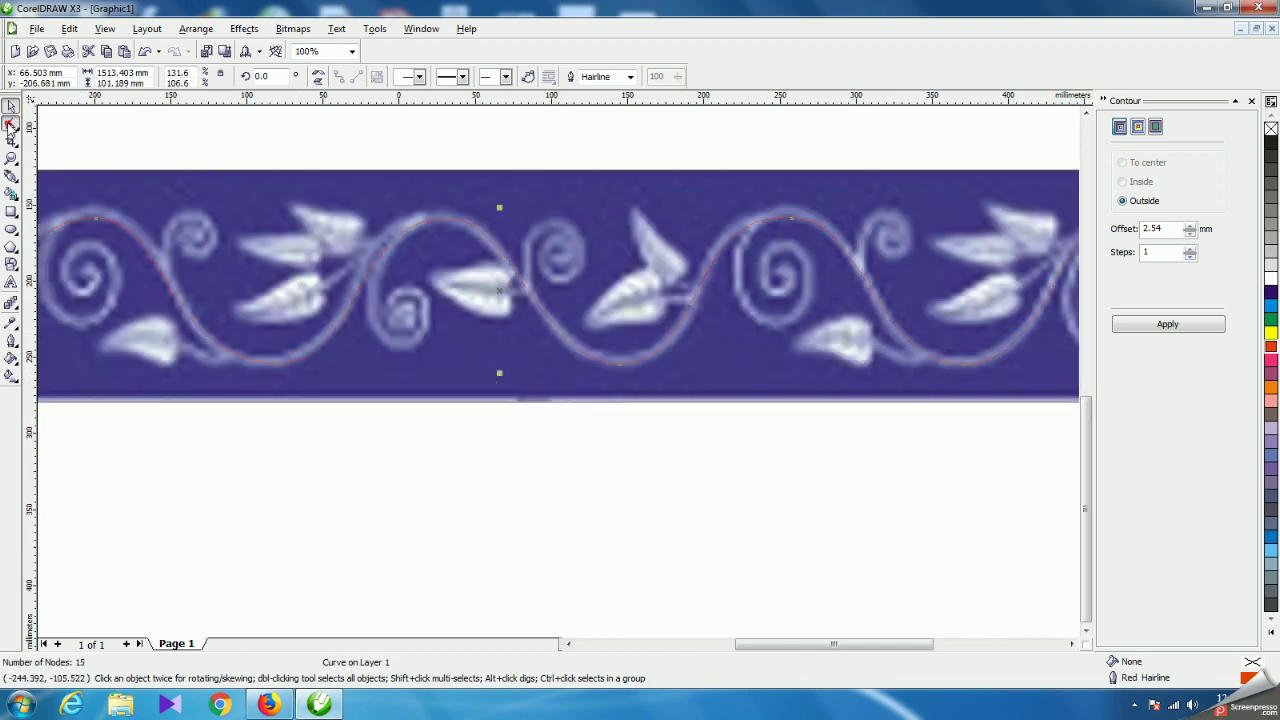
pyautogui.scroll(2, 585, 402)
pyautogui.moveTo(750, 530); pyautogui.dragTo(708, 526)
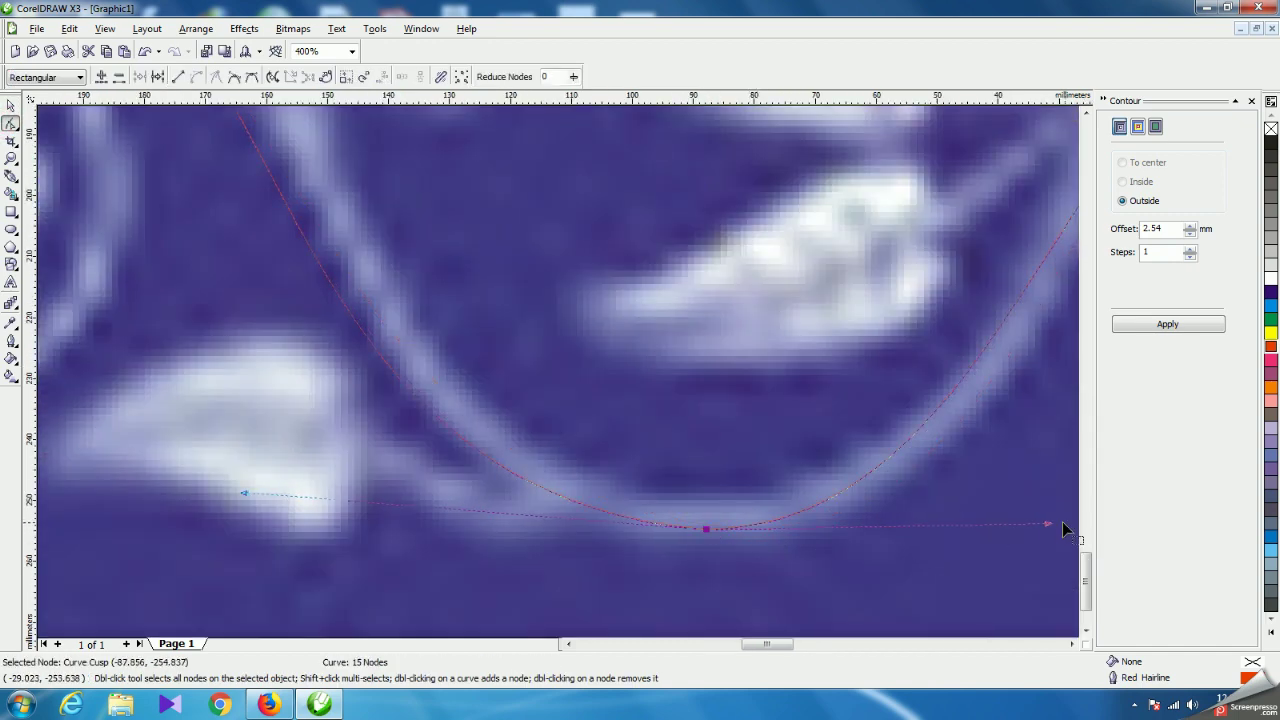
pyautogui.moveTo(1048, 524); pyautogui.dragTo(966, 526)
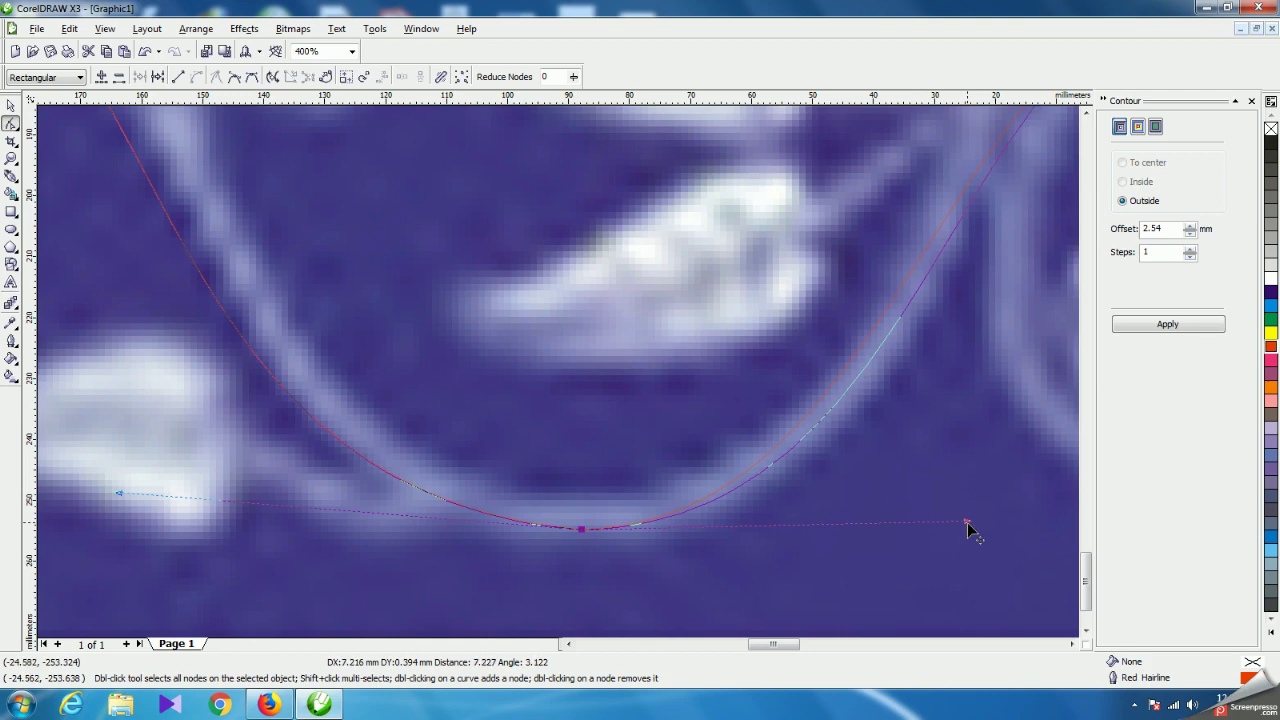
pyautogui.moveTo(120, 496); pyautogui.dragTo(120, 508)
# Fine-tune the curve handles between the crest left of that trough and the crest at (32, -159) mm to follow the vine.
pyautogui.press('F3')
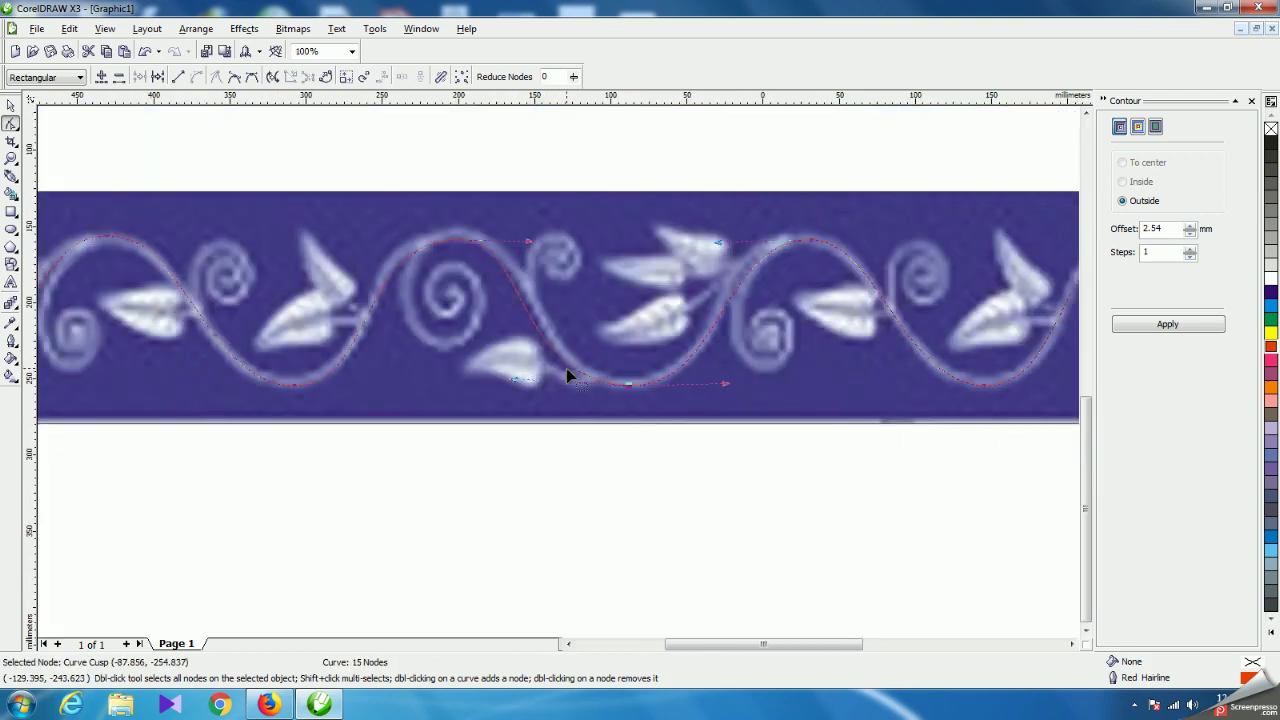
pyautogui.press('F3')
pyautogui.press('F3')
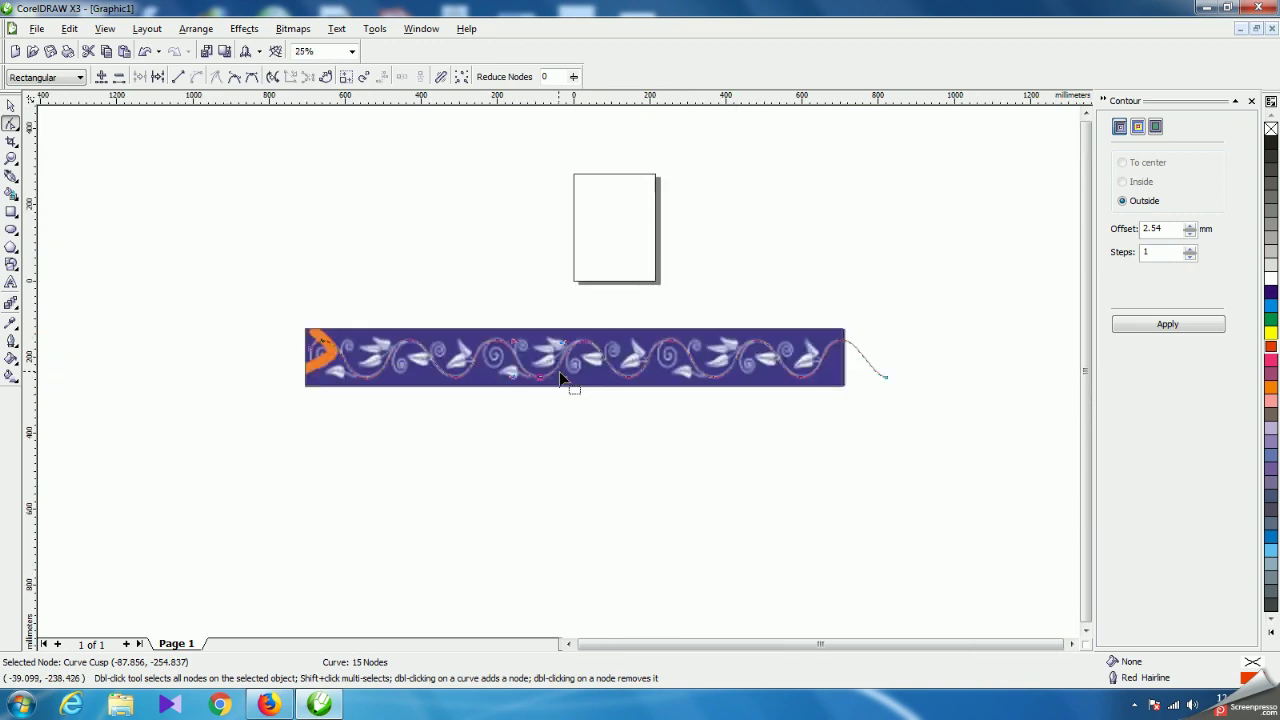
pyautogui.scroll(1, 560, 378)
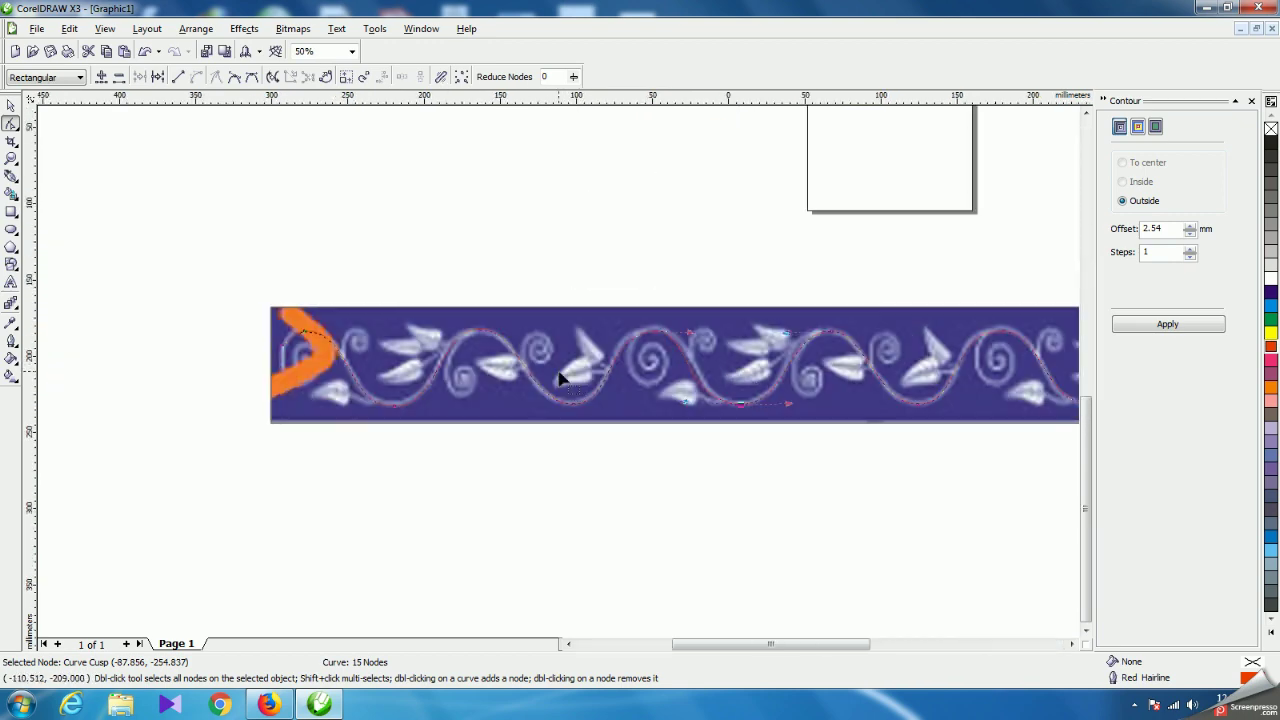
pyautogui.scroll(1, 560, 378)
pyautogui.moveTo(494, 296); pyautogui.dragTo(498, 295)
pyautogui.click(477, 441)
pyautogui.moveTo(486, 441); pyautogui.dragTo(496, 443)
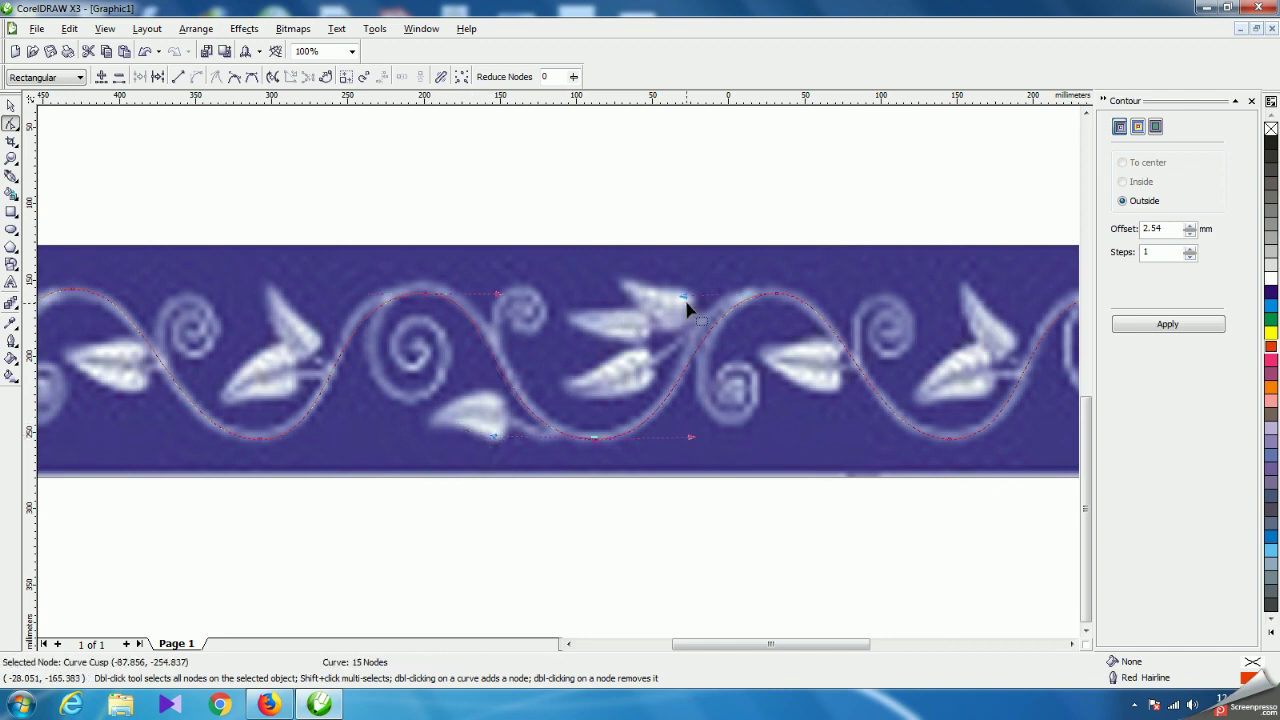
pyautogui.moveTo(687, 298); pyautogui.dragTo(671, 289)
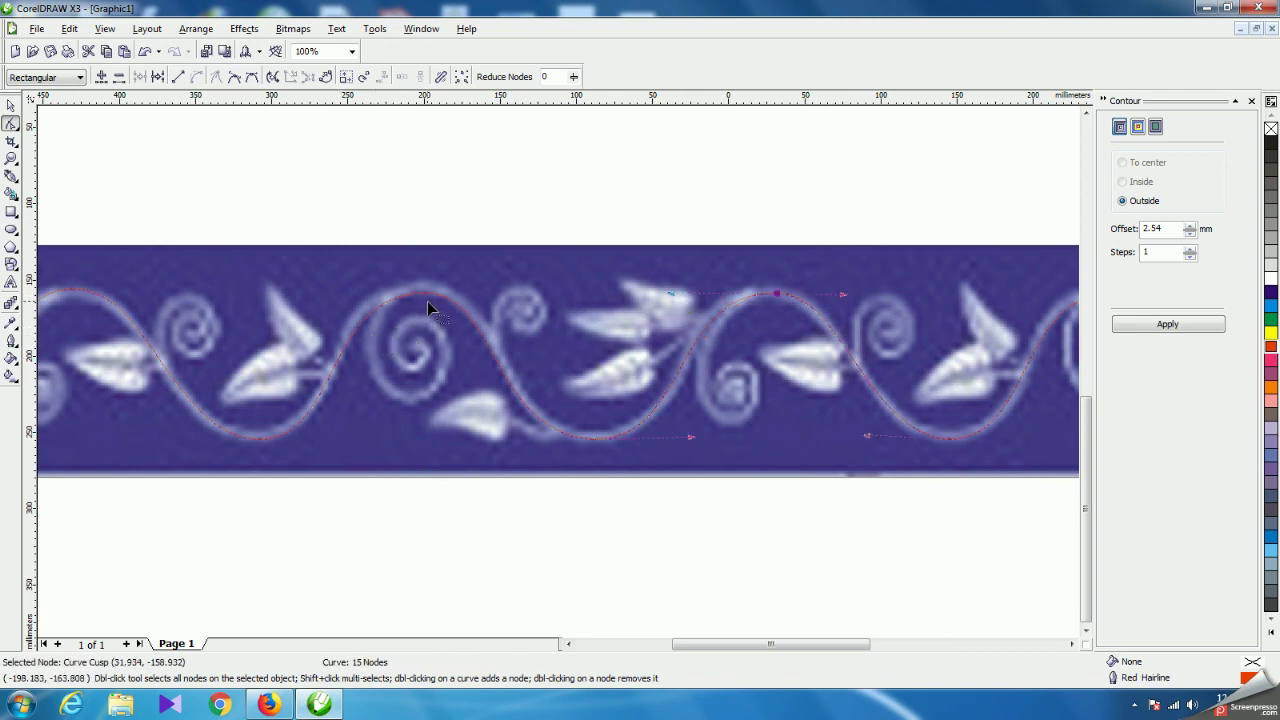
# Add a node at the vine's right tip, about (695, -160) mm, and delete the curve's nodes beyond it.
pyautogui.scroll(-4, 558, 371)
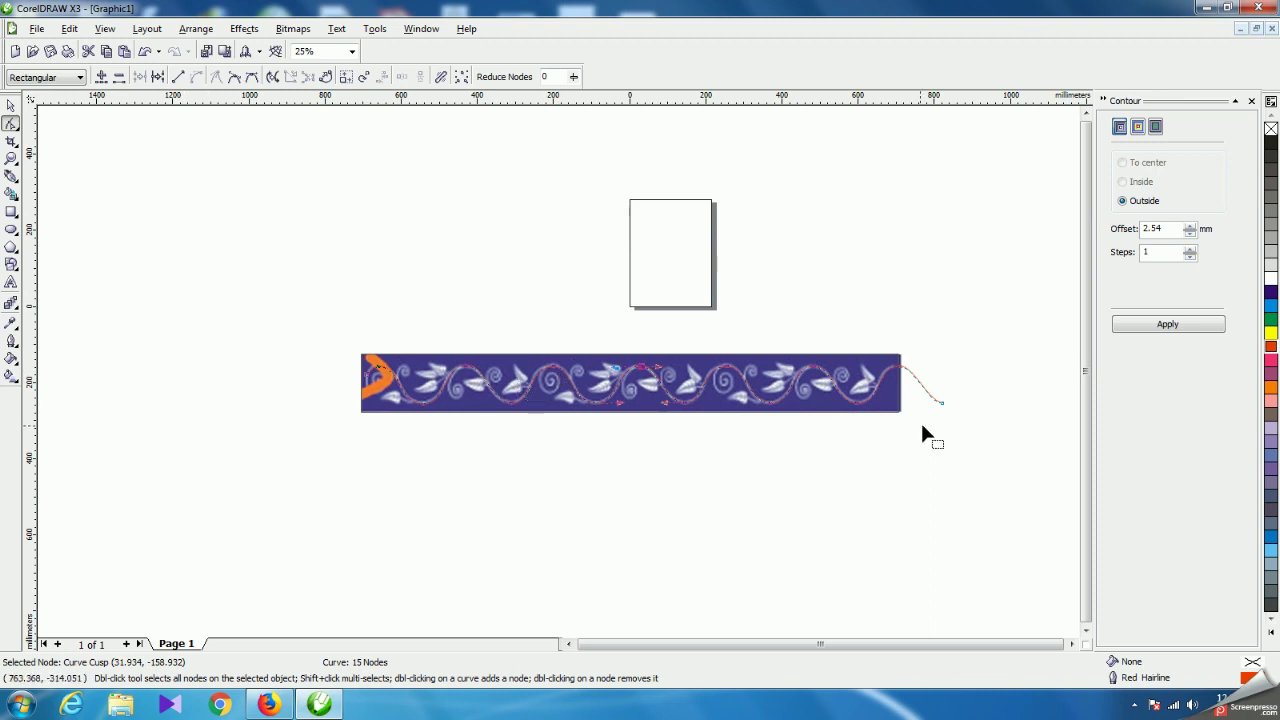
pyautogui.scroll(3, 922, 432)
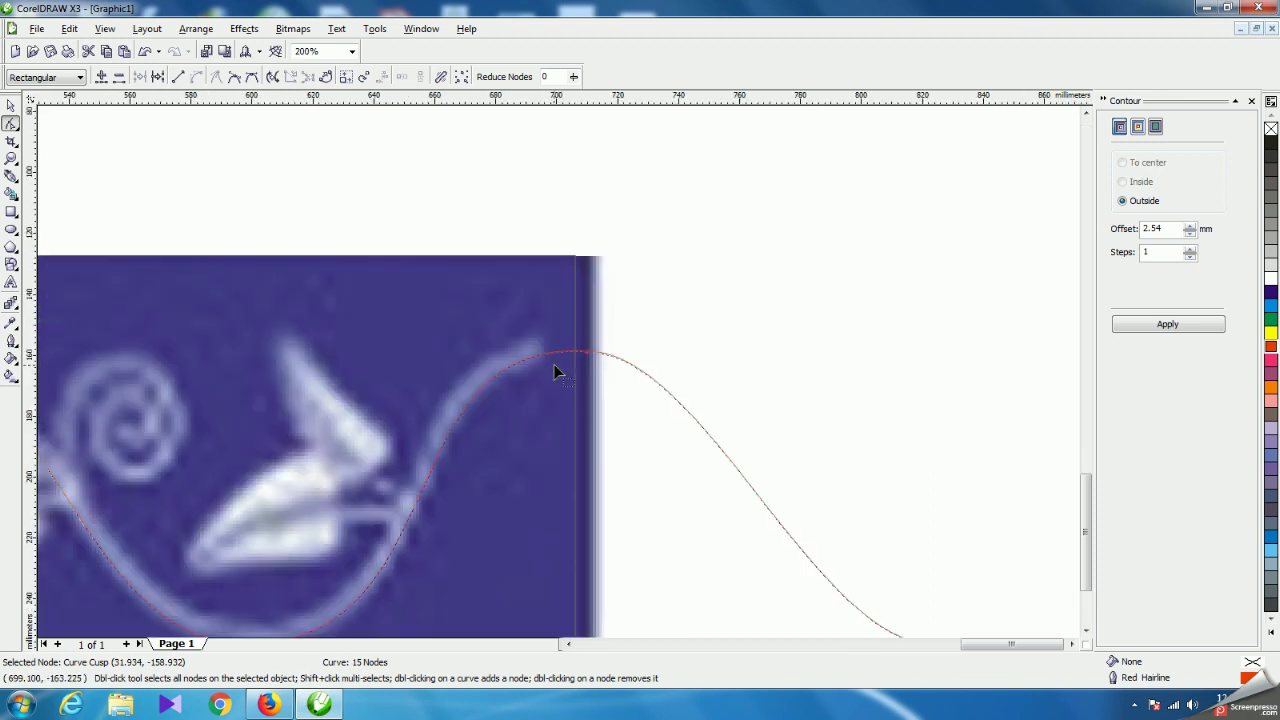
pyautogui.doubleClick(542, 357)
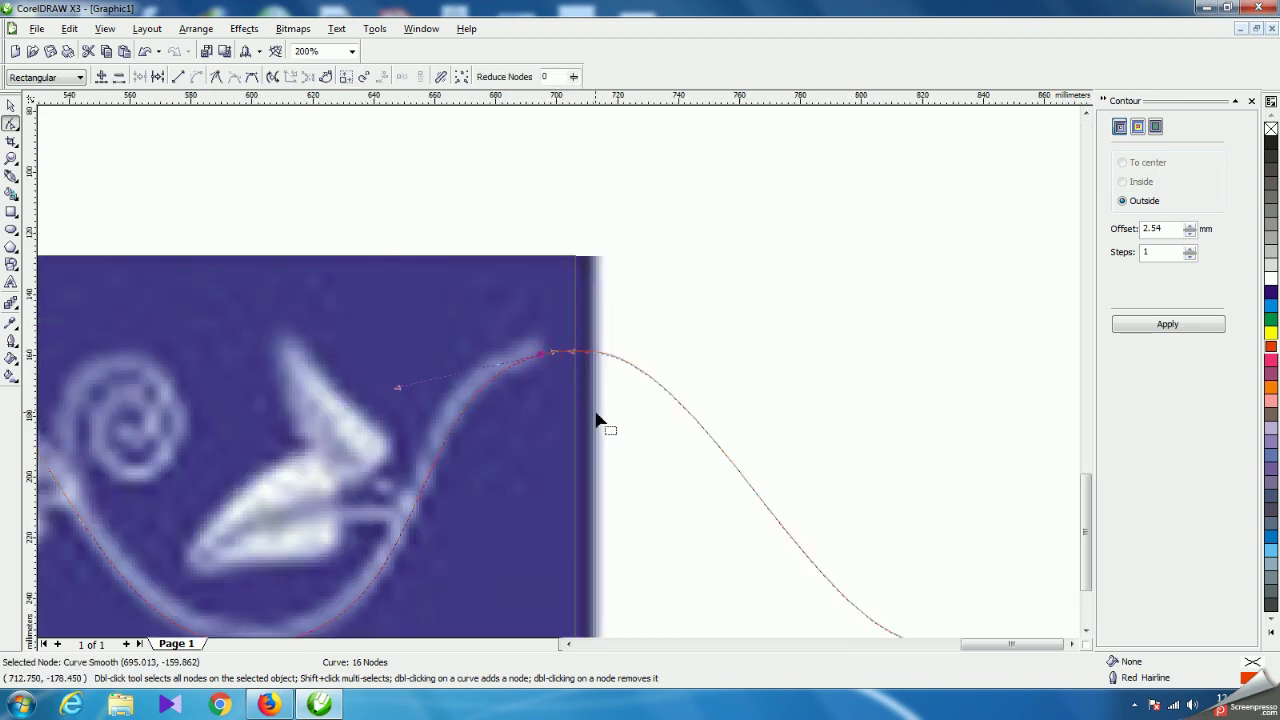
pyautogui.scroll(-1, 594, 423)
pyautogui.moveTo(840, 385); pyautogui.dragTo(543, 533)
pyautogui.press('Delete')
# Save the drawing to the Desktop as a1qw in CDR format.
pyautogui.scroll(-3, 556, 370)
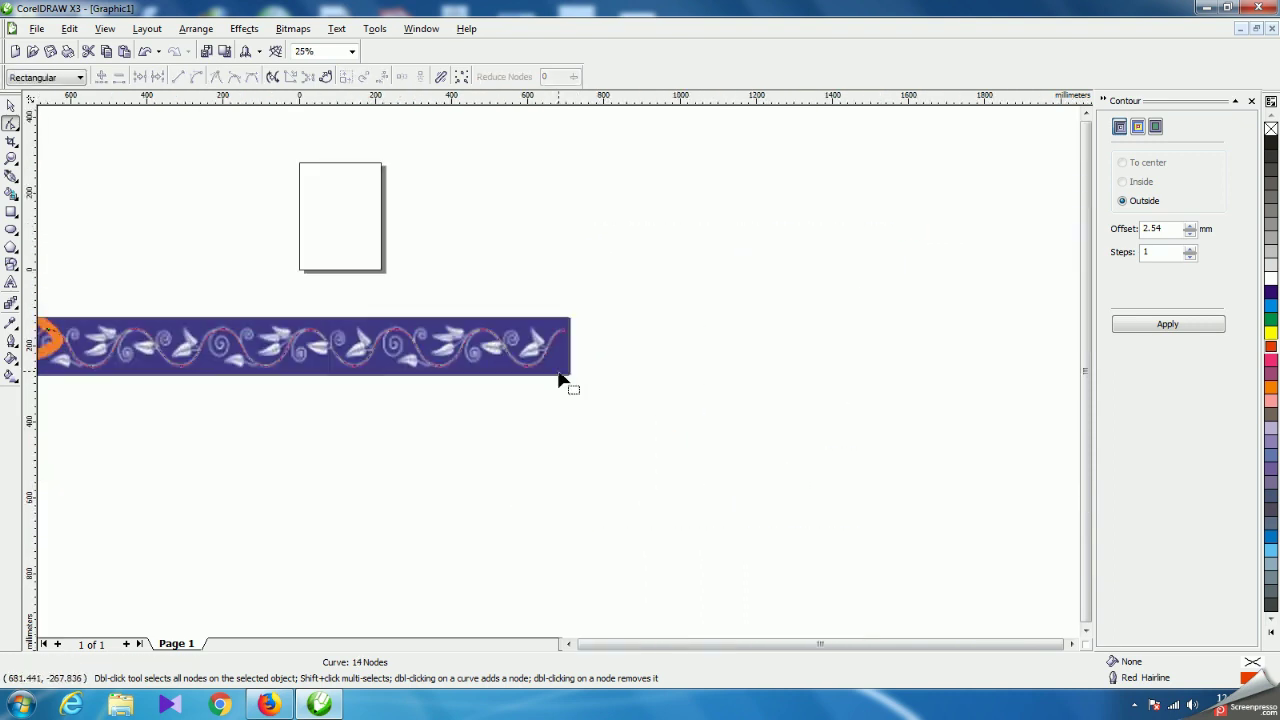
pyautogui.scroll(4, 450, 375)
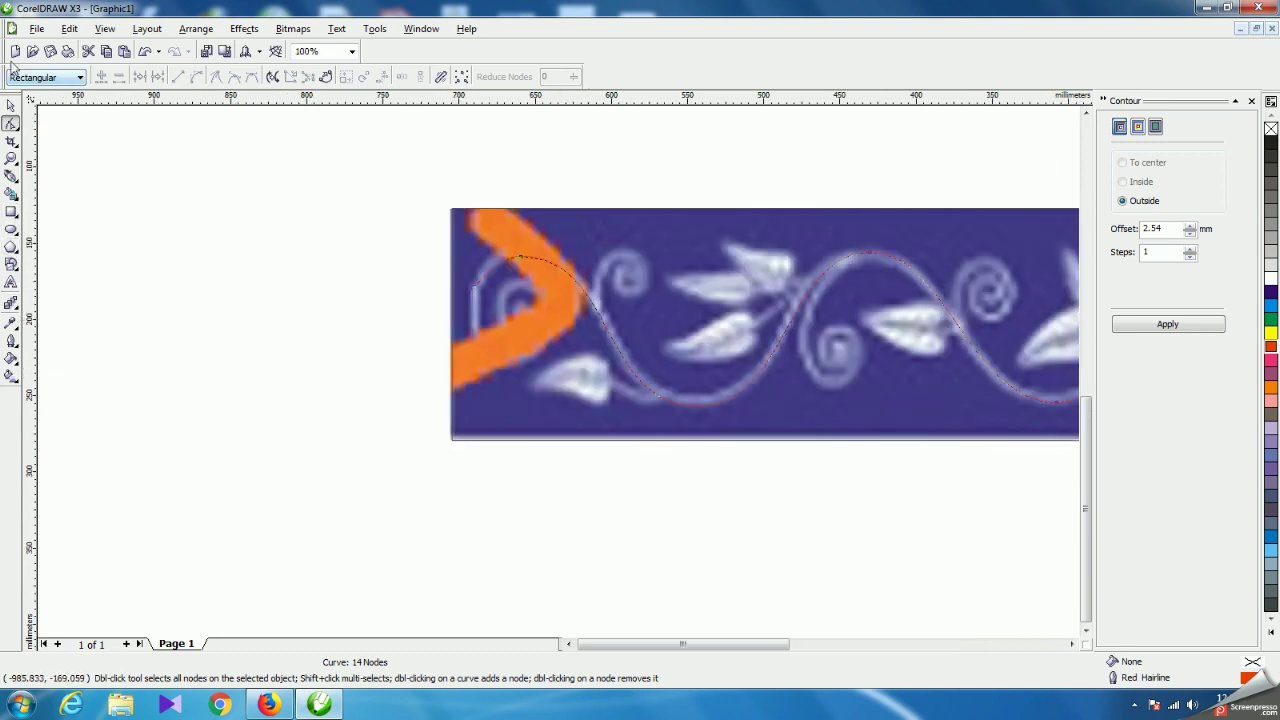
pyautogui.click(36, 28)
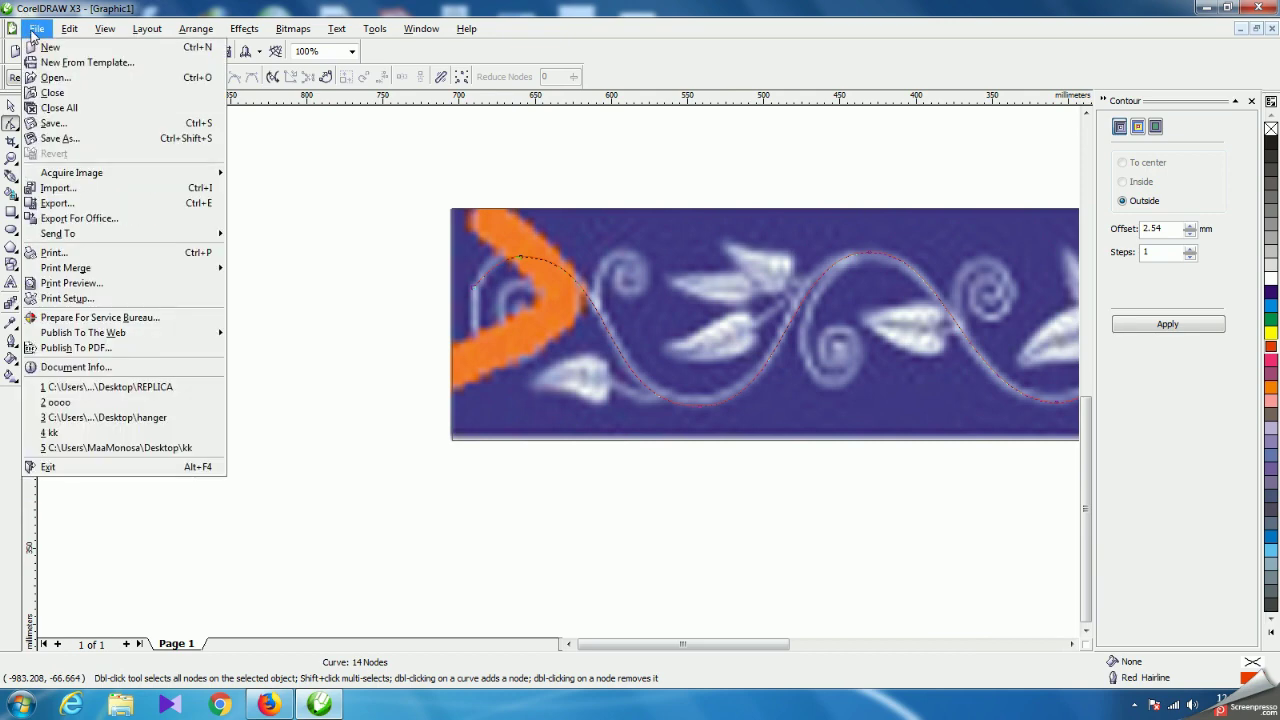
pyautogui.click(75, 136)
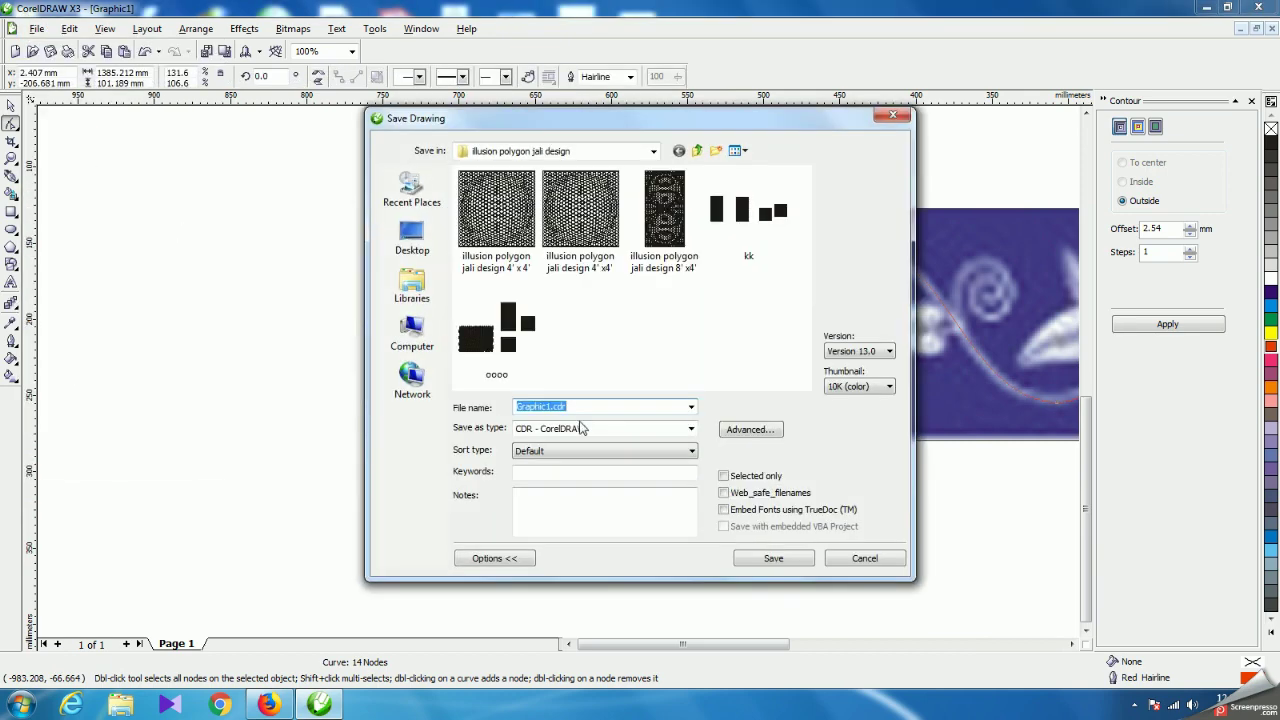
pyautogui.click(412, 248)
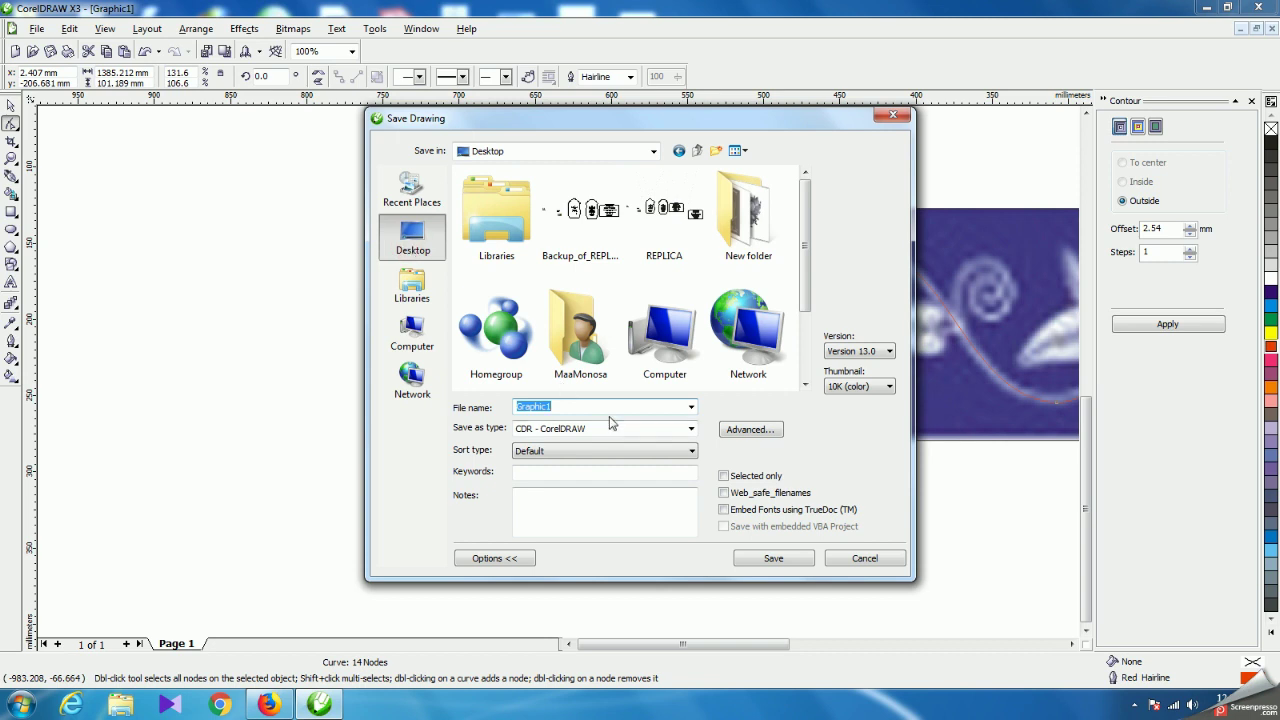
pyautogui.write('a1qw')
pyautogui.click(808, 562)
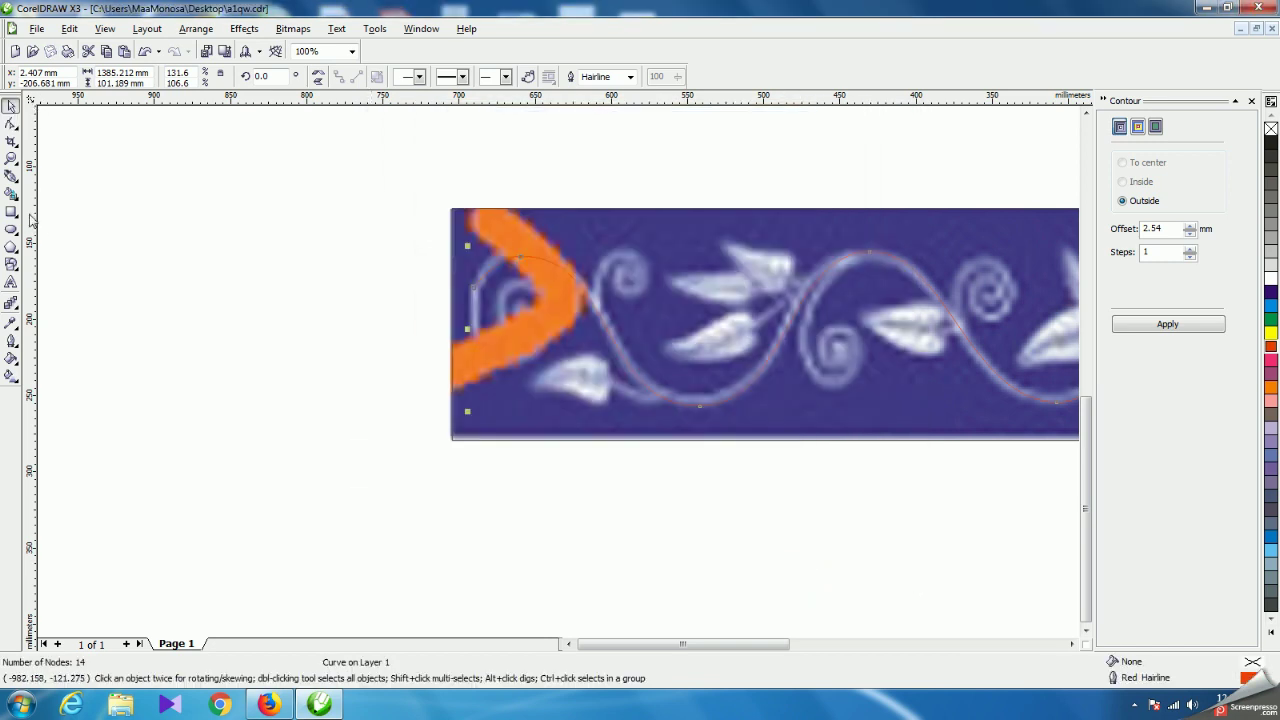
# Draw a symmetrical spiral with 2 revolutions, about 36 by 35 mm, below the bitmap strip.
pyautogui.click(12, 266)
pyautogui.click(13, 249)
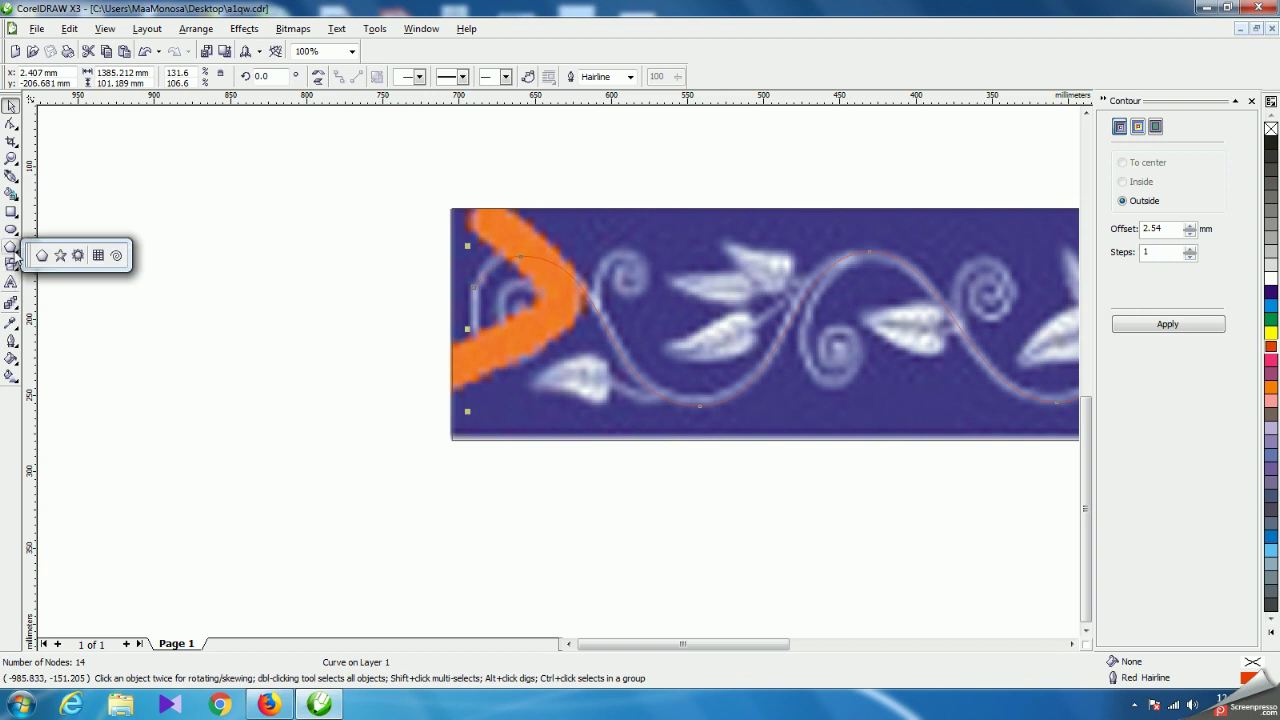
pyautogui.click(116, 255)
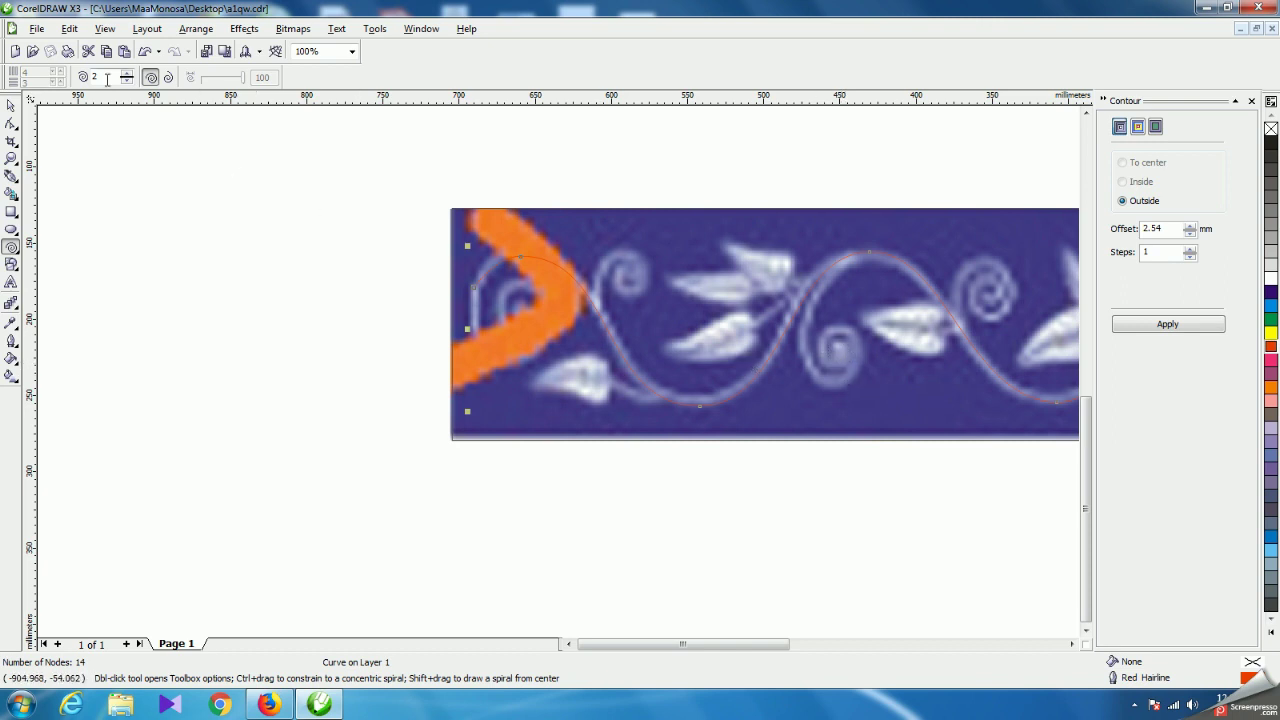
pyautogui.moveTo(589, 515); pyautogui.dragTo(534, 569)
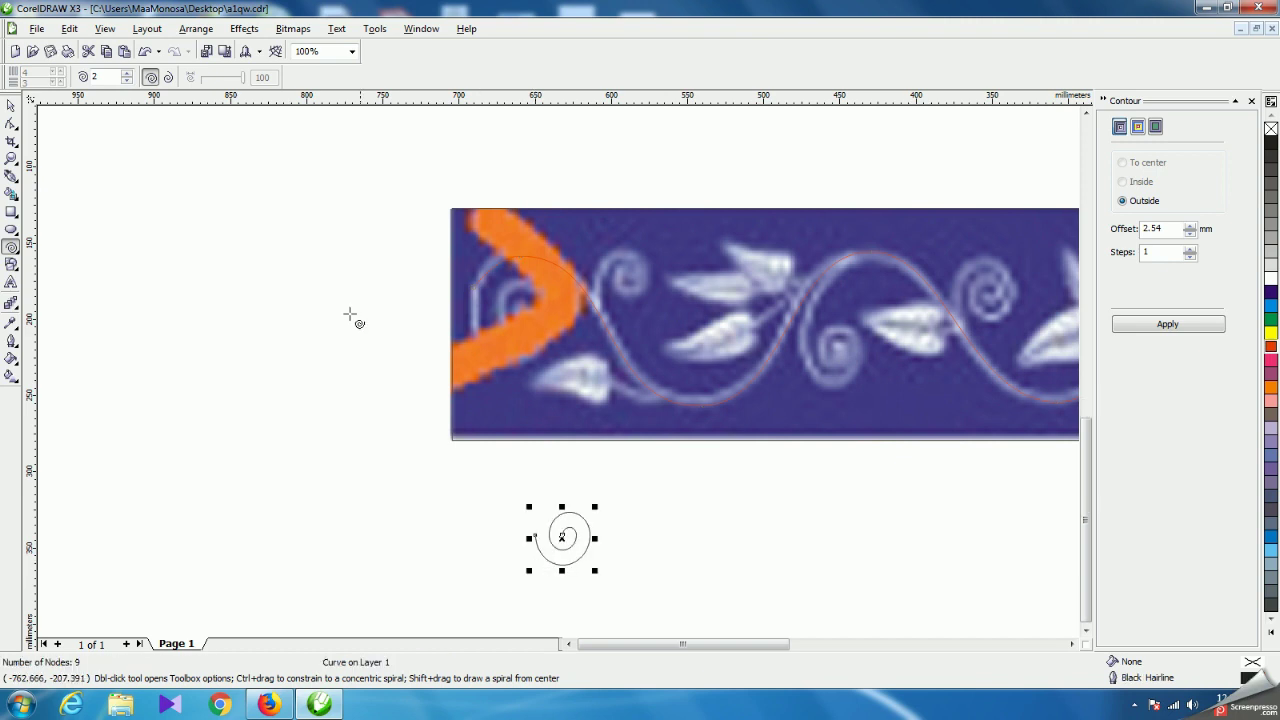
# Move the spiral onto the bitmap's lower curl at about x -454 mm and stretch its height to about 38 mm.
pyautogui.click(12, 105)
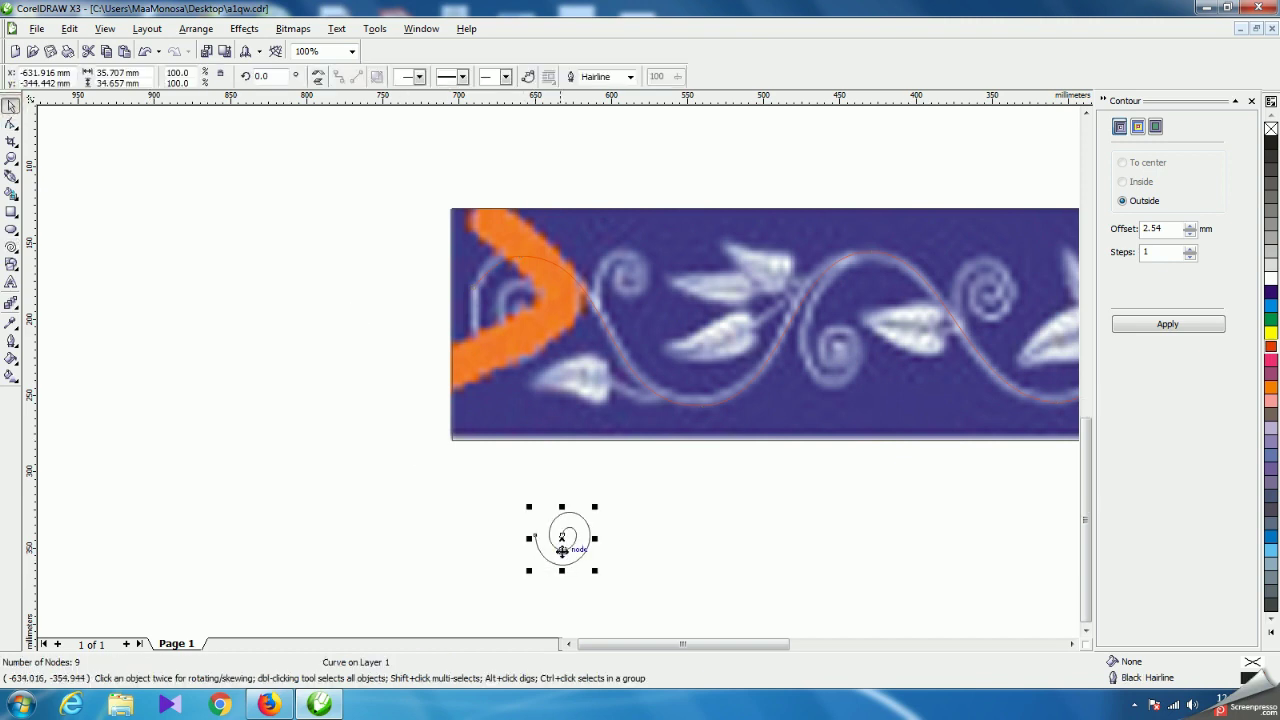
pyautogui.moveTo(590, 524); pyautogui.dragTo(834, 354)
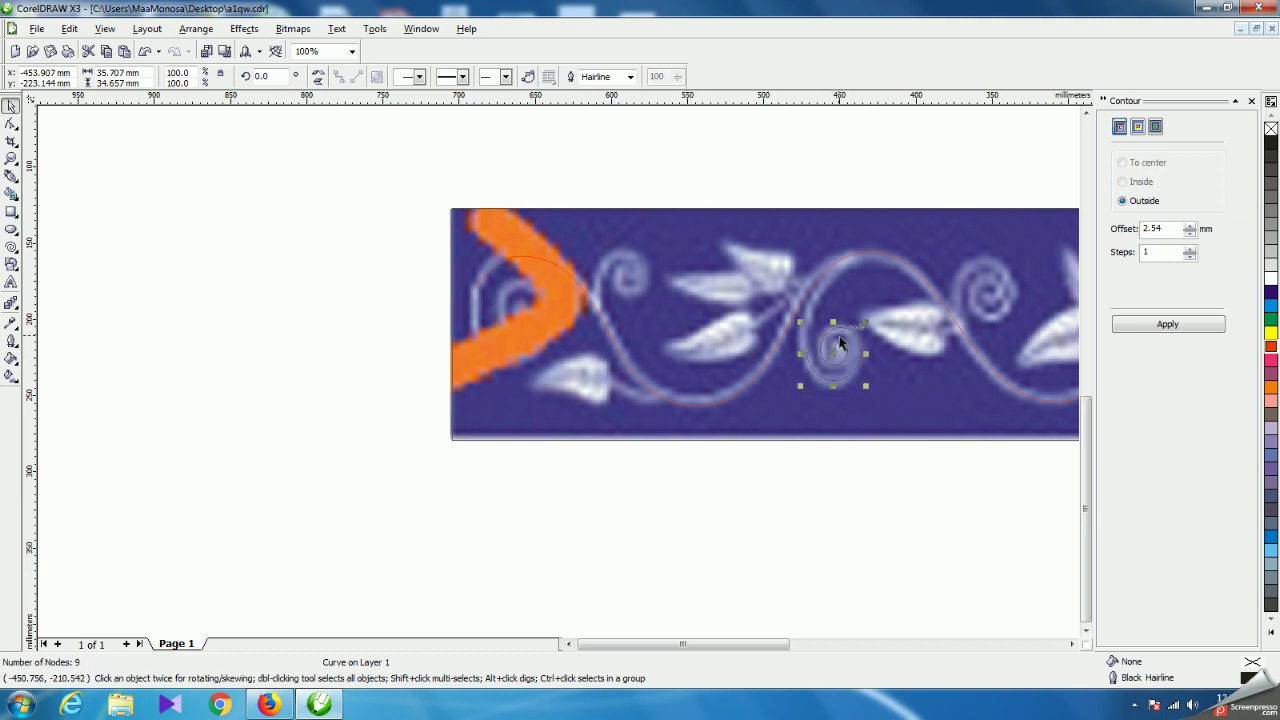
pyautogui.scroll(1, 834, 354)
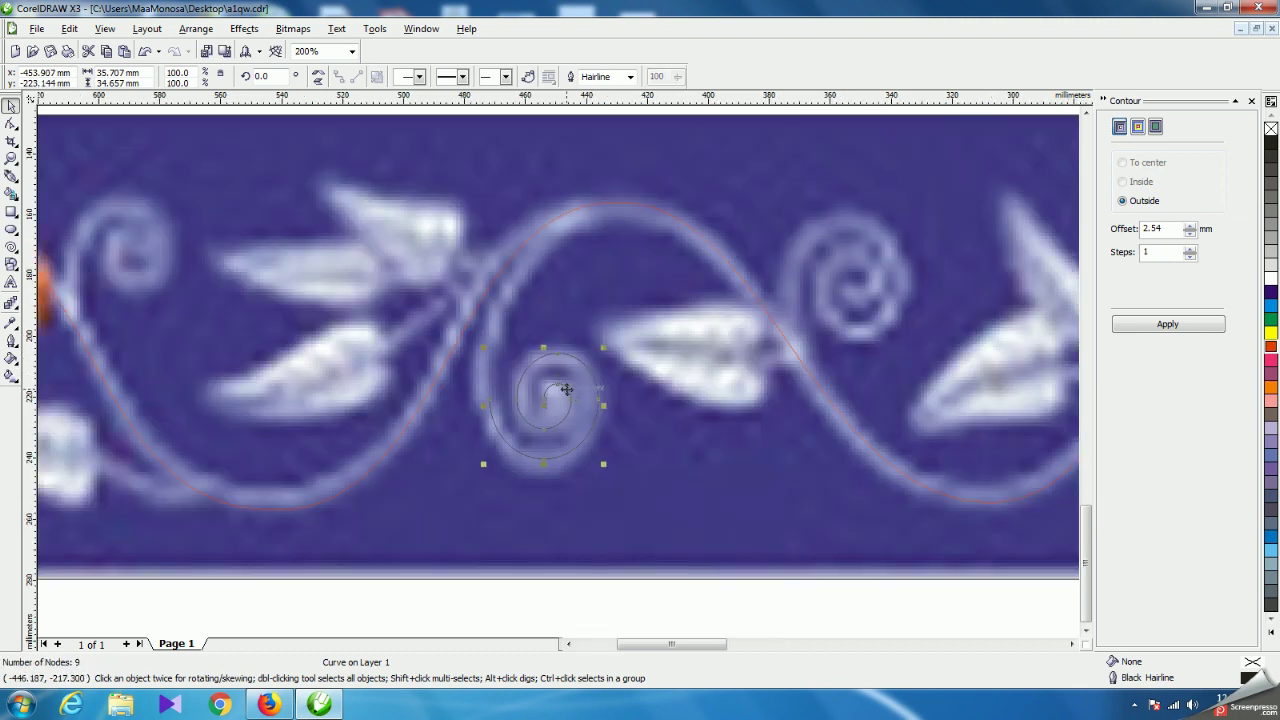
pyautogui.moveTo(544, 463); pyautogui.dragTo(544, 473)
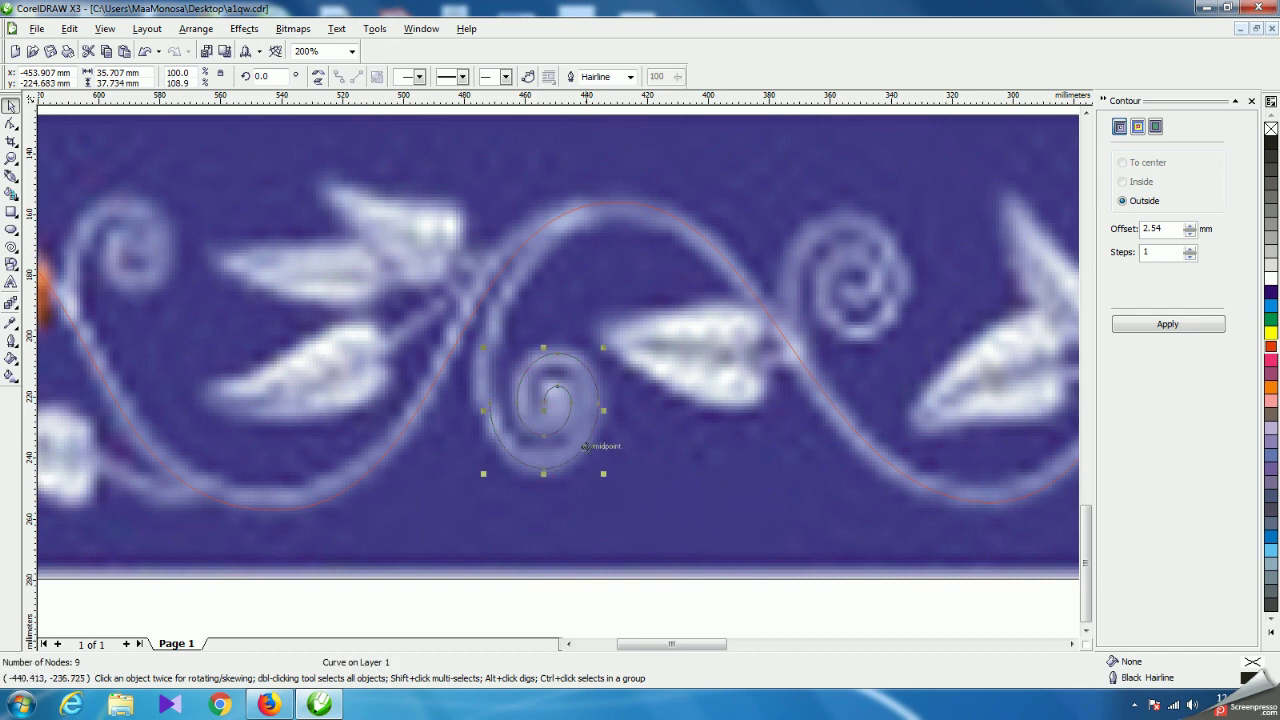
# Place the spiral over the curl behind the orange mark and stretch it to about 52 by 54 mm.
pyautogui.scroll(-1, 558, 366)
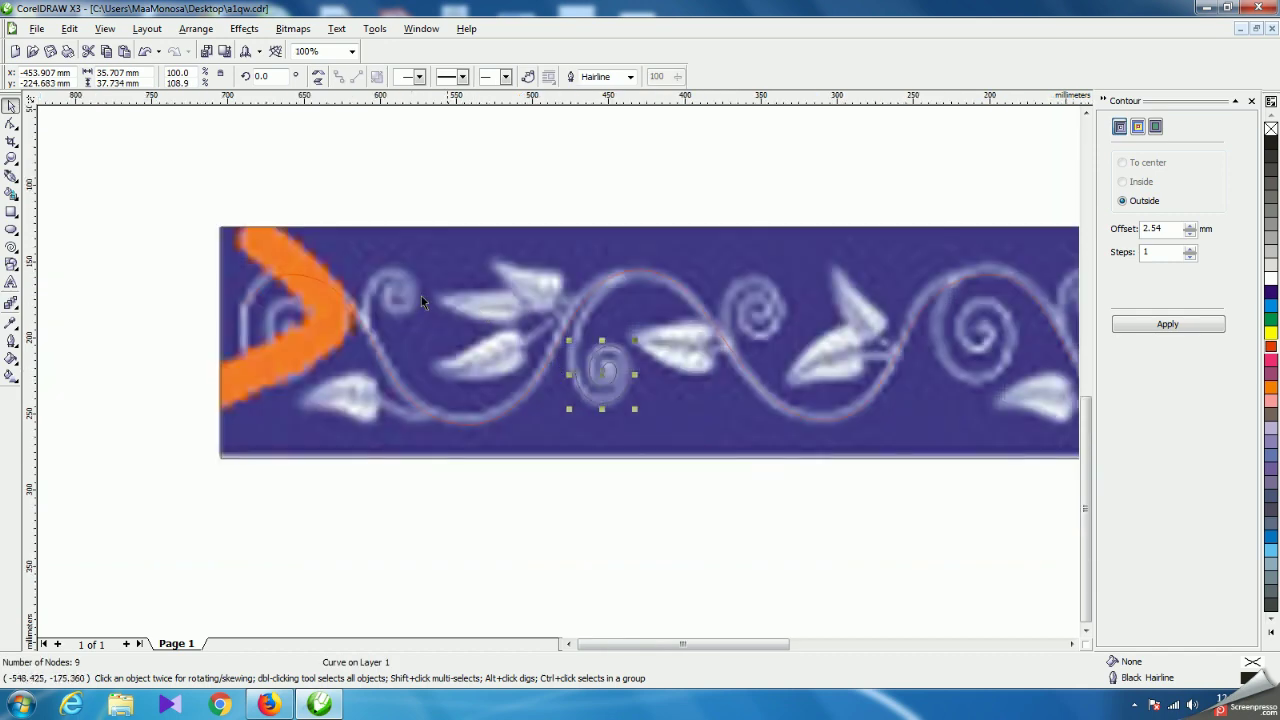
pyautogui.scroll(1, 586, 366)
pyautogui.scroll(-1, 558, 377)
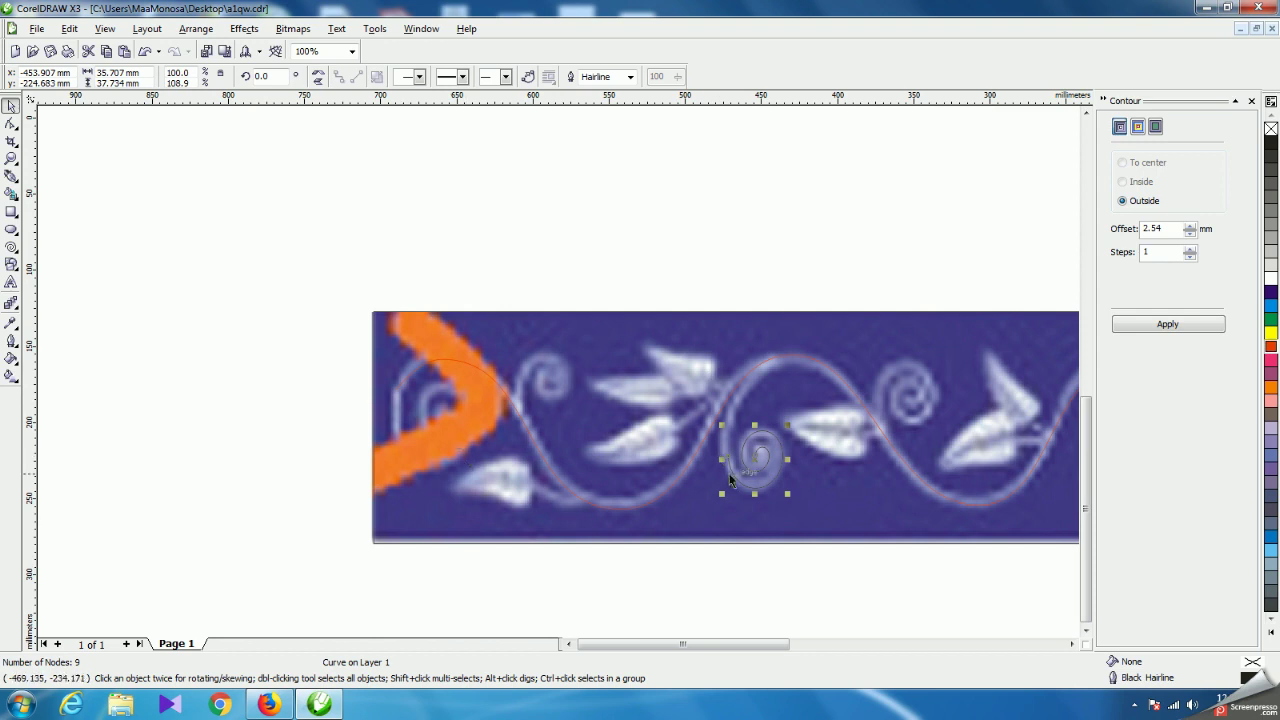
pyautogui.moveTo(756, 458); pyautogui.dragTo(442, 415)
pyautogui.scroll(1, 558, 370)
pyautogui.moveTo(572, 425); pyautogui.dragTo(572, 476)
pyautogui.moveTo(637, 396); pyautogui.dragTo(660, 396)
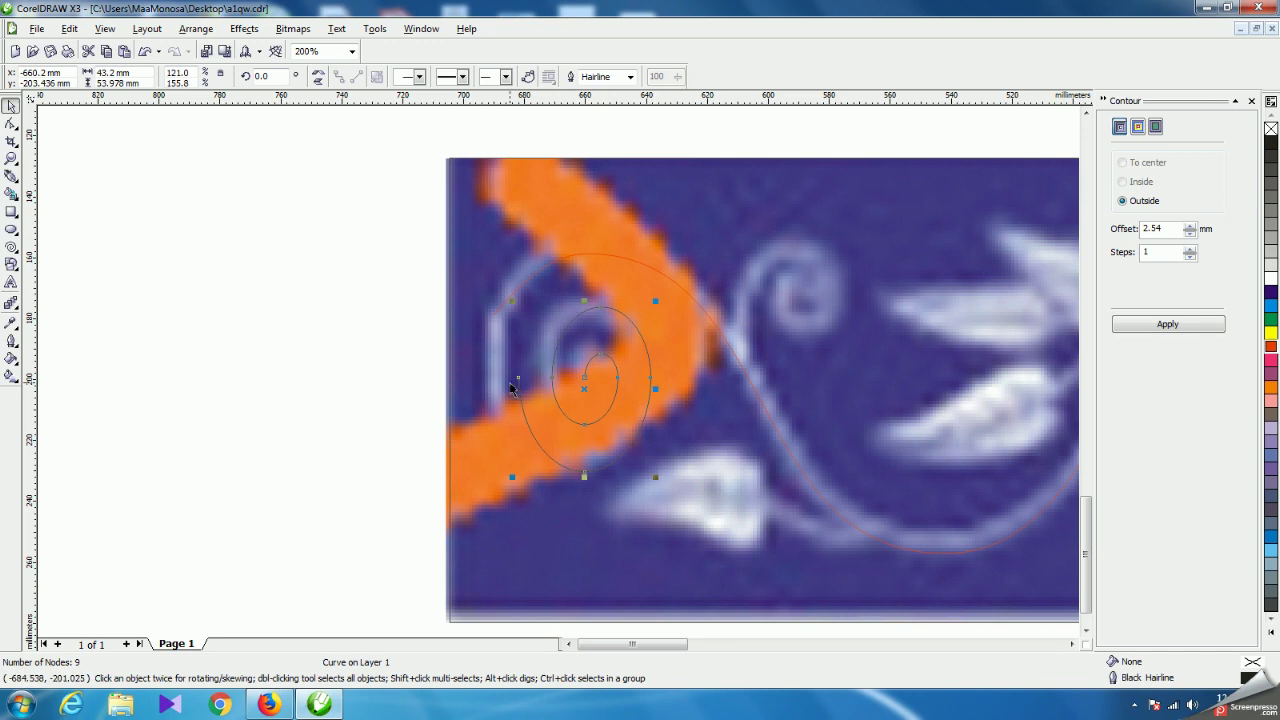
pyautogui.moveTo(512, 389); pyautogui.dragTo(486, 389)
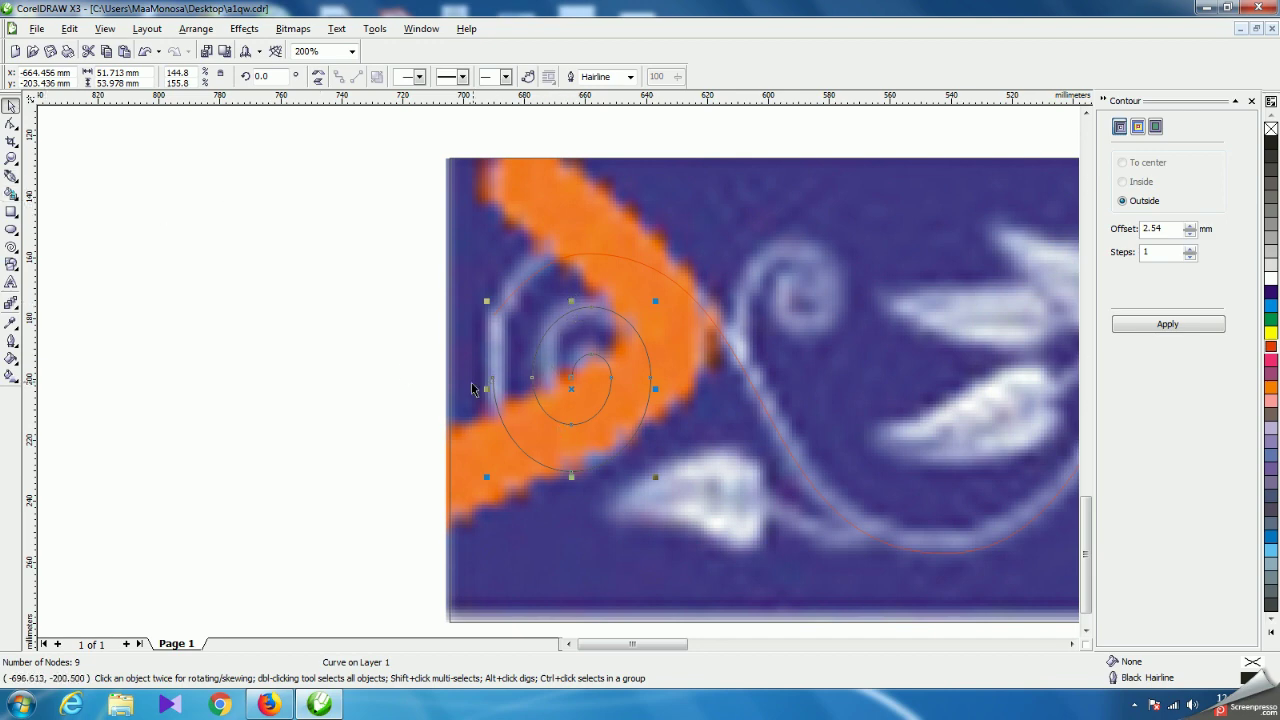
# Weld the spiral behind the orange mark to the vine wave curve as a single object.
pyautogui.keyDown('shift'); pyautogui.click(503, 301); pyautogui.keyUp('shift')
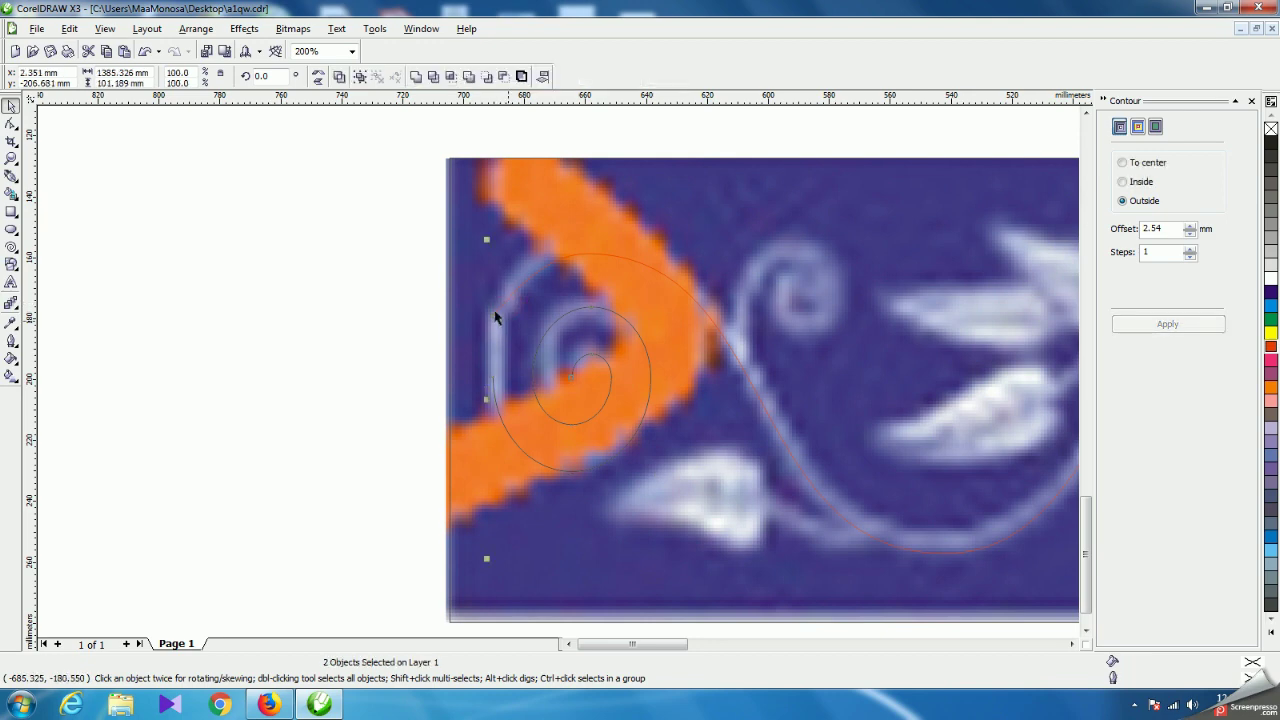
pyautogui.click(195, 29)
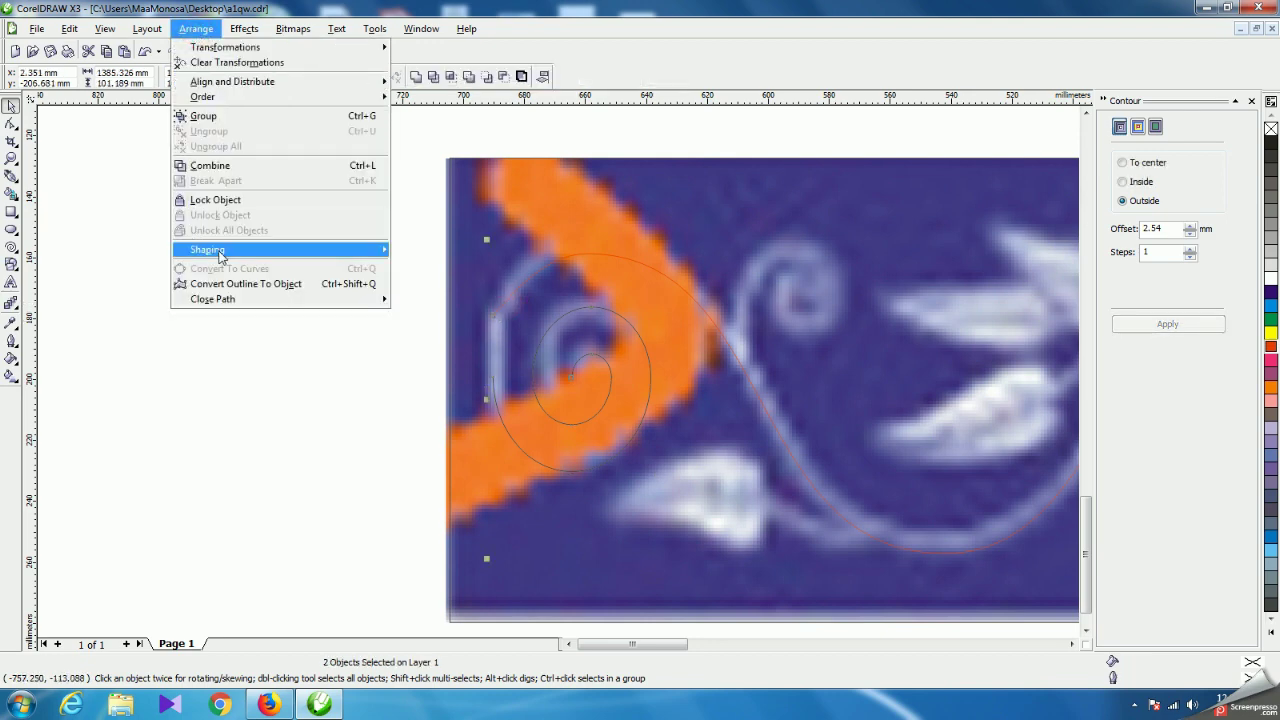
pyautogui.moveTo(250, 254)
pyautogui.click(417, 256)
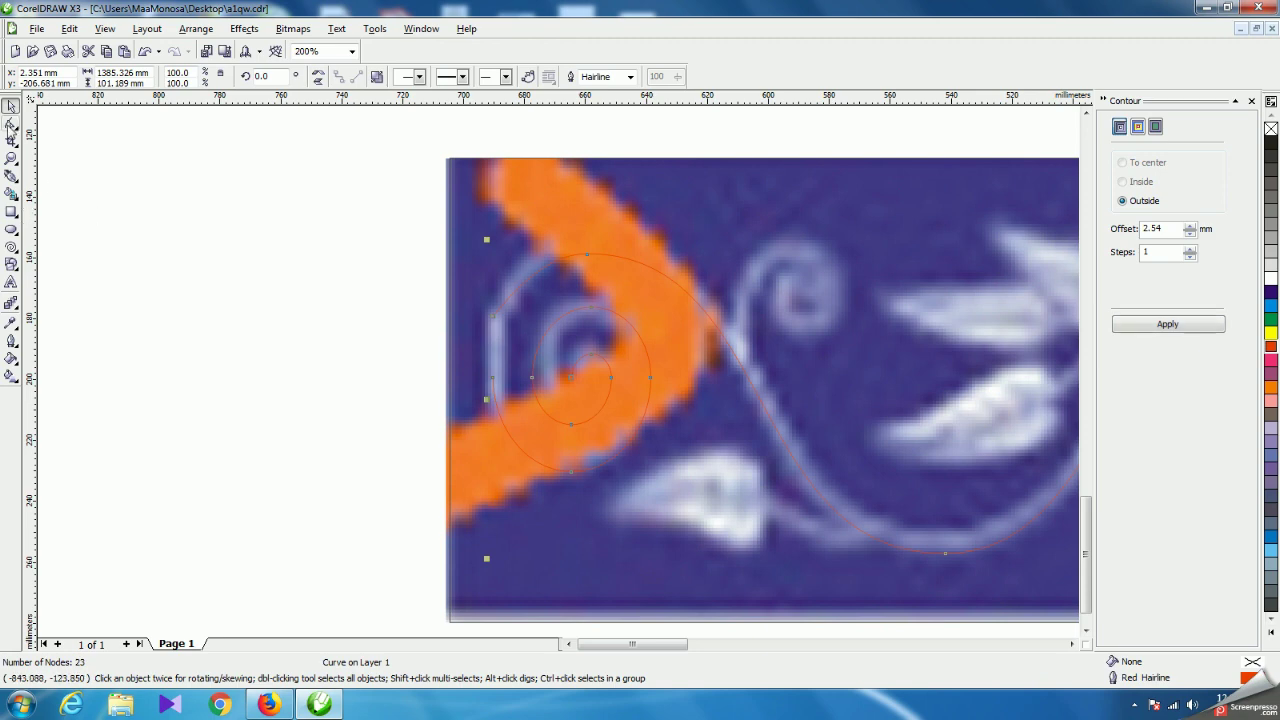
# Join the spiral's open outer end to the vine's end node and make the joined node smooth.
pyautogui.press('F10')
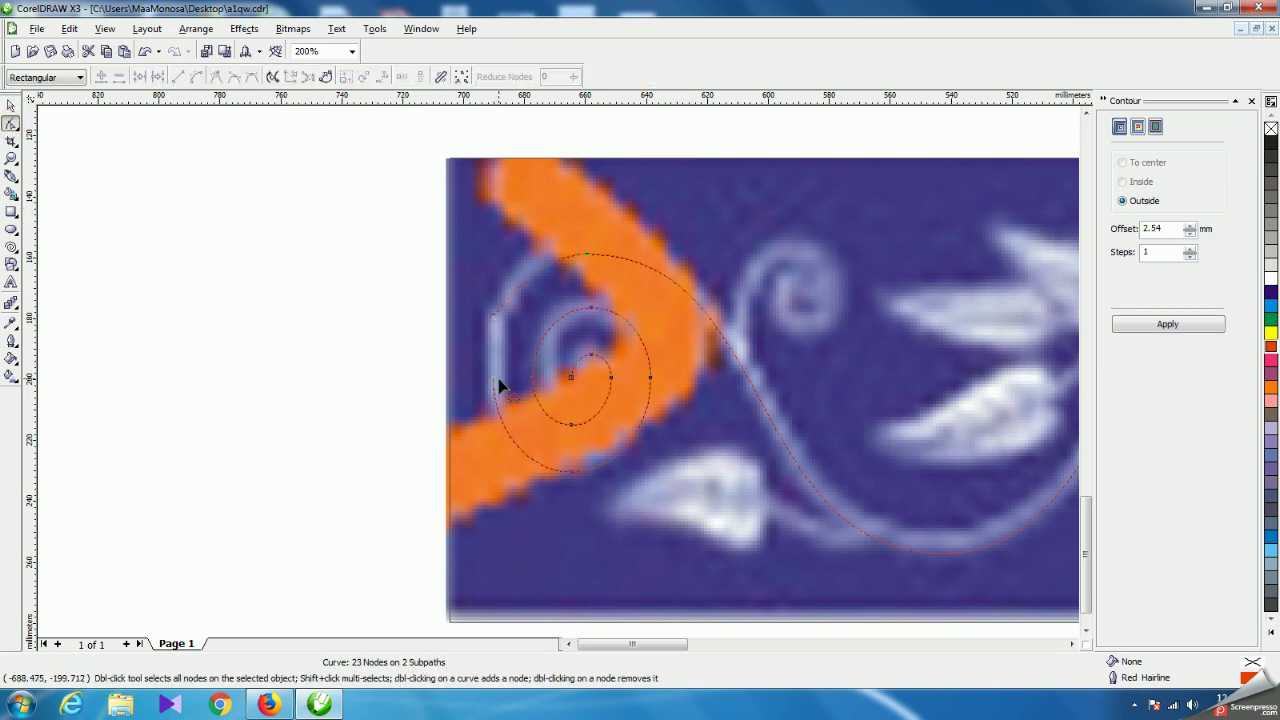
pyautogui.moveTo(496, 386); pyautogui.dragTo(643, 436)
pyautogui.scroll(2, 563, 371)
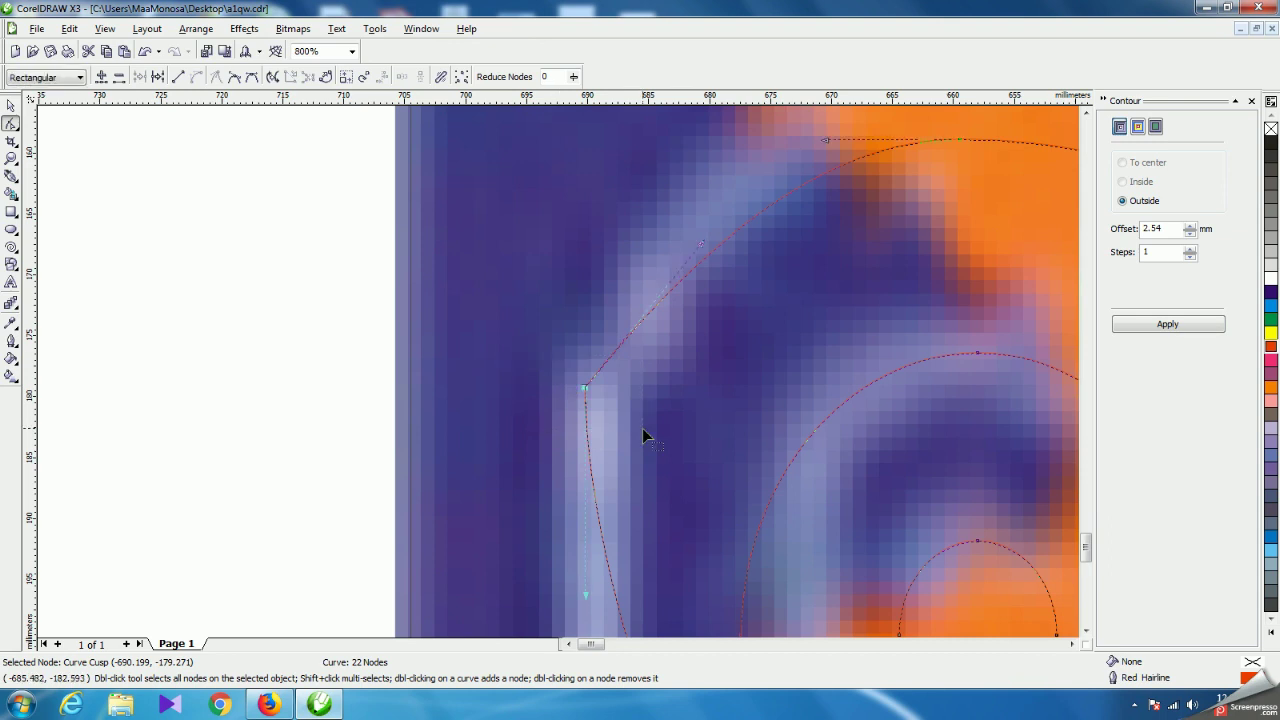
pyautogui.click(234, 77)
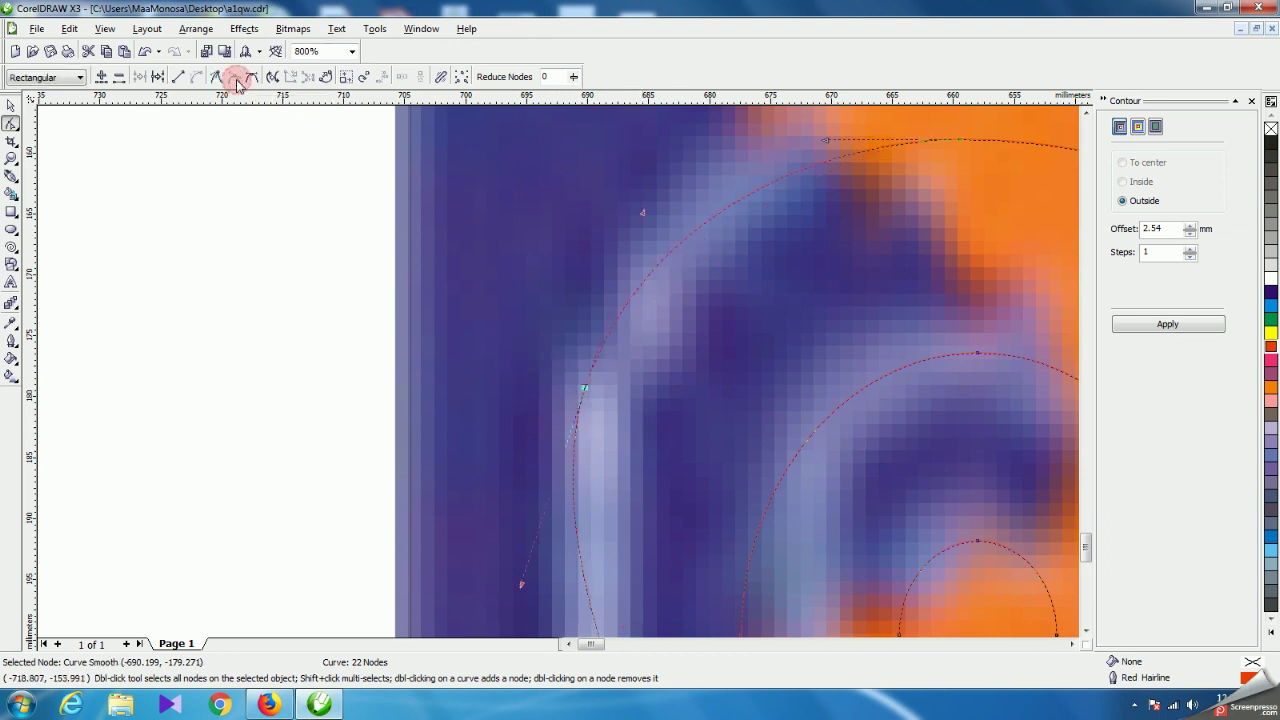
# Lengthen the joined node's lower handle so the outer turn bulges along the curl behind the orange mark.
pyautogui.scroll(-2, 560, 371)
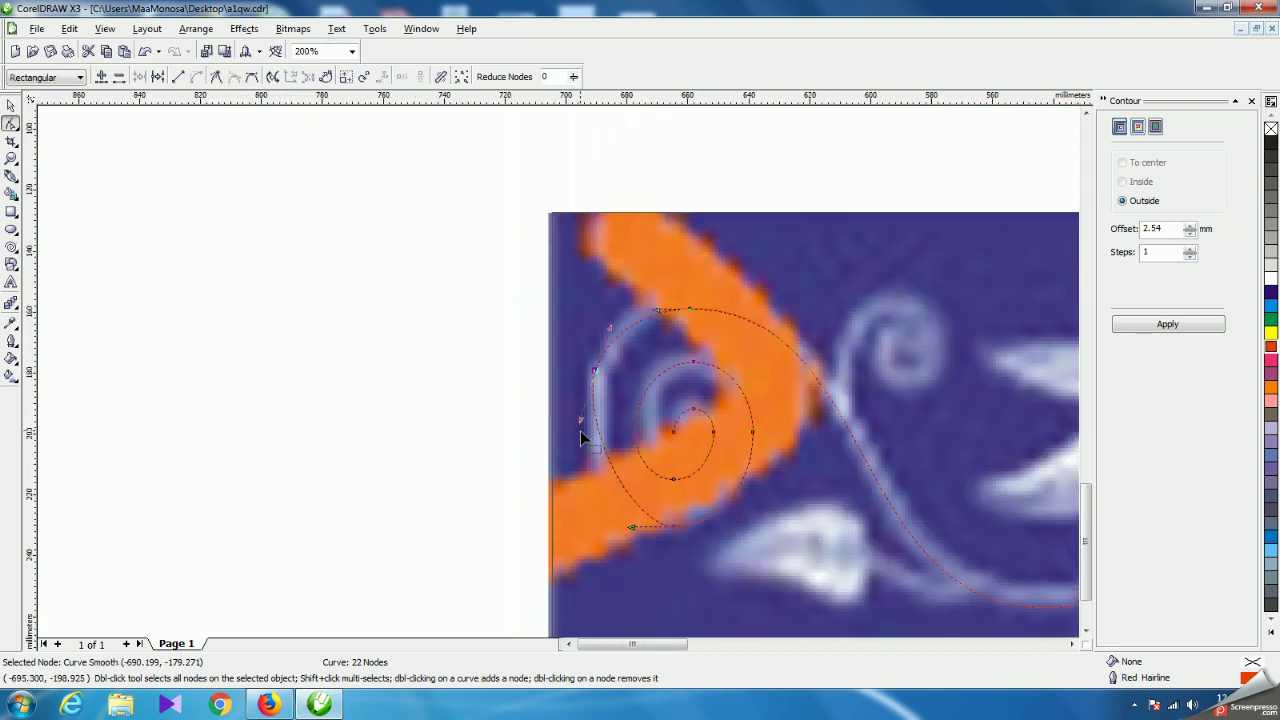
pyautogui.moveTo(632, 528); pyautogui.dragTo(603, 537)
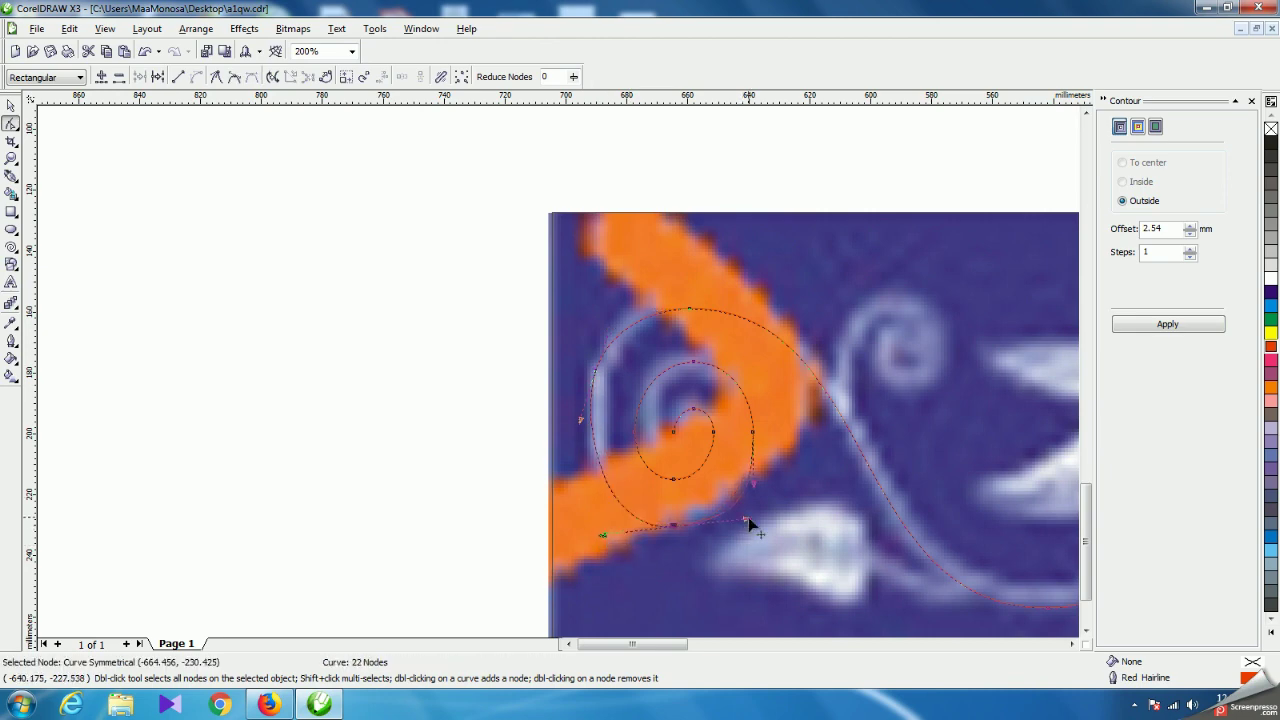
pyautogui.moveTo(747, 521); pyautogui.dragTo(668, 502)
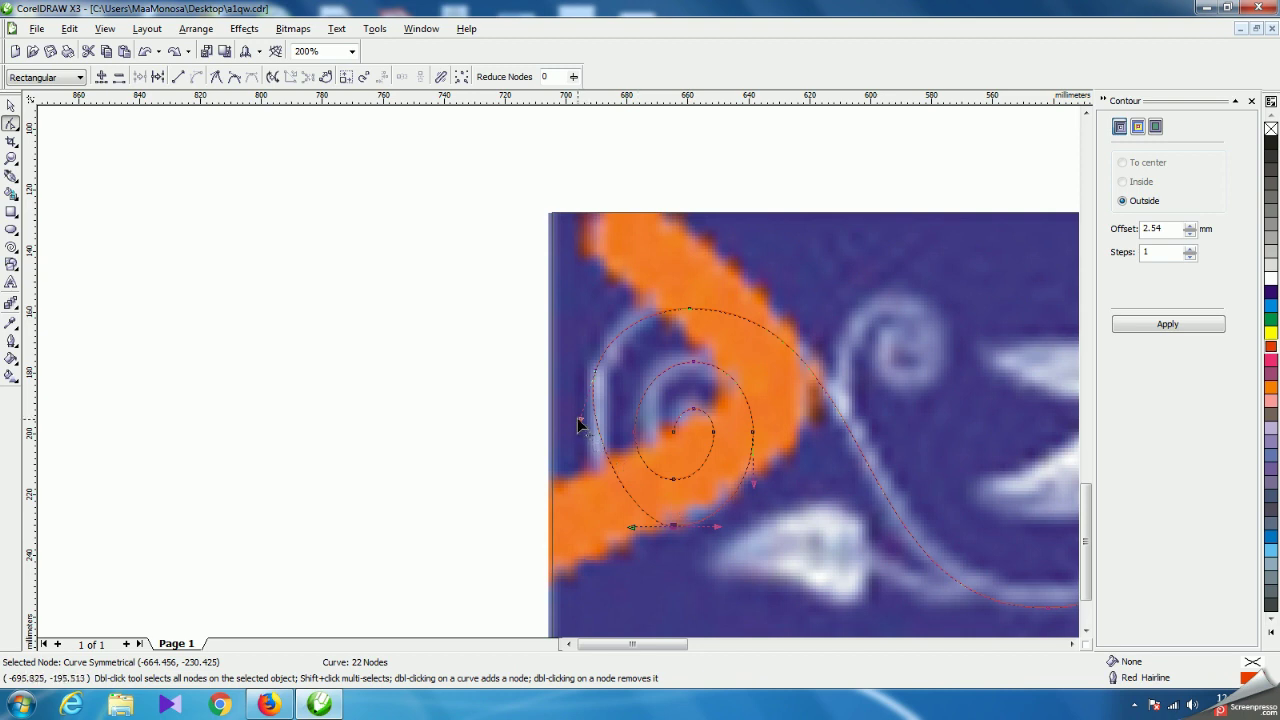
pyautogui.moveTo(581, 428); pyautogui.dragTo(567, 479)
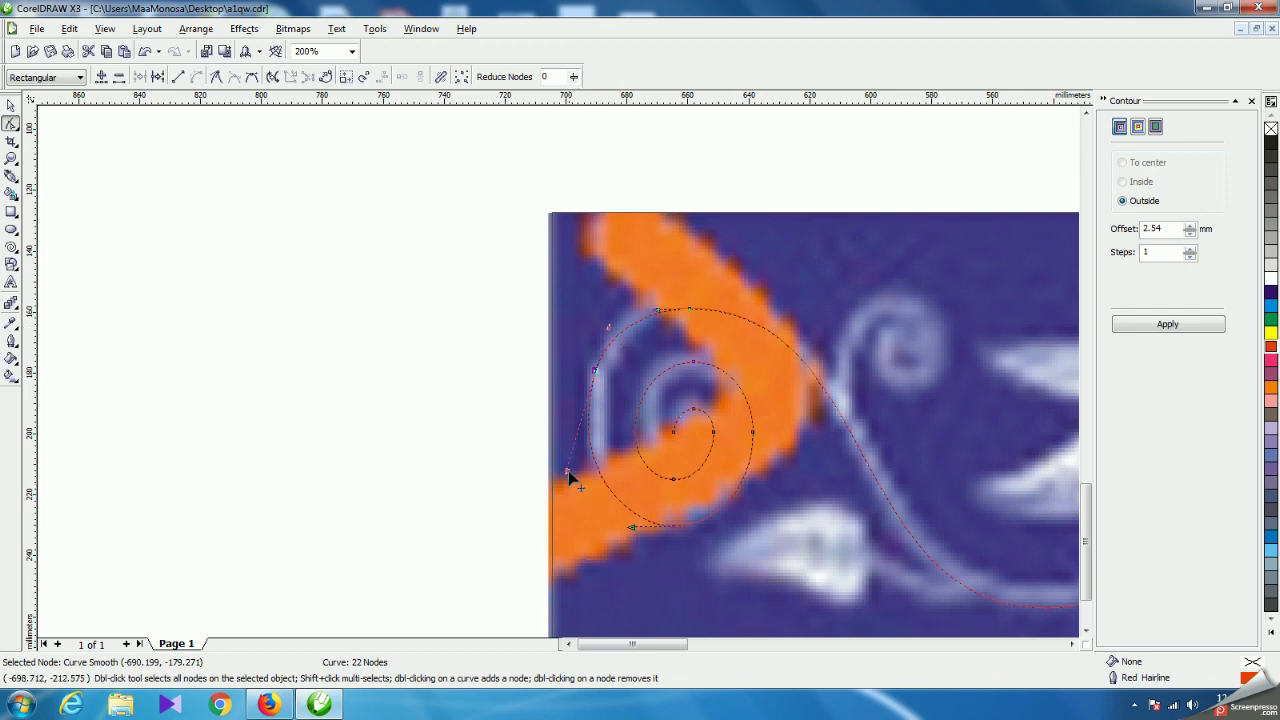
pyautogui.moveTo(567, 479); pyautogui.dragTo(564, 486)
pyautogui.scroll(-2, 566, 370)
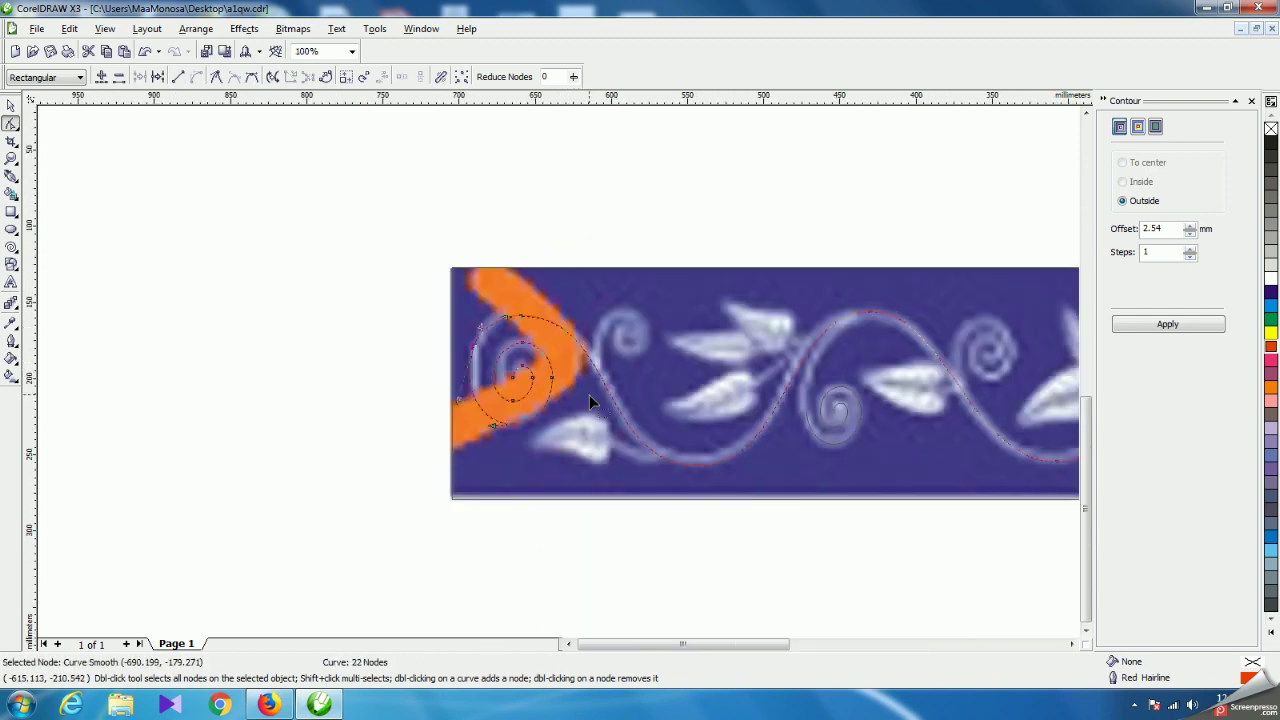
# Reshape the inner turn of the same spiral to follow the bitmap curl, and deselect the curve.
pyautogui.scroll(1, 566, 385)
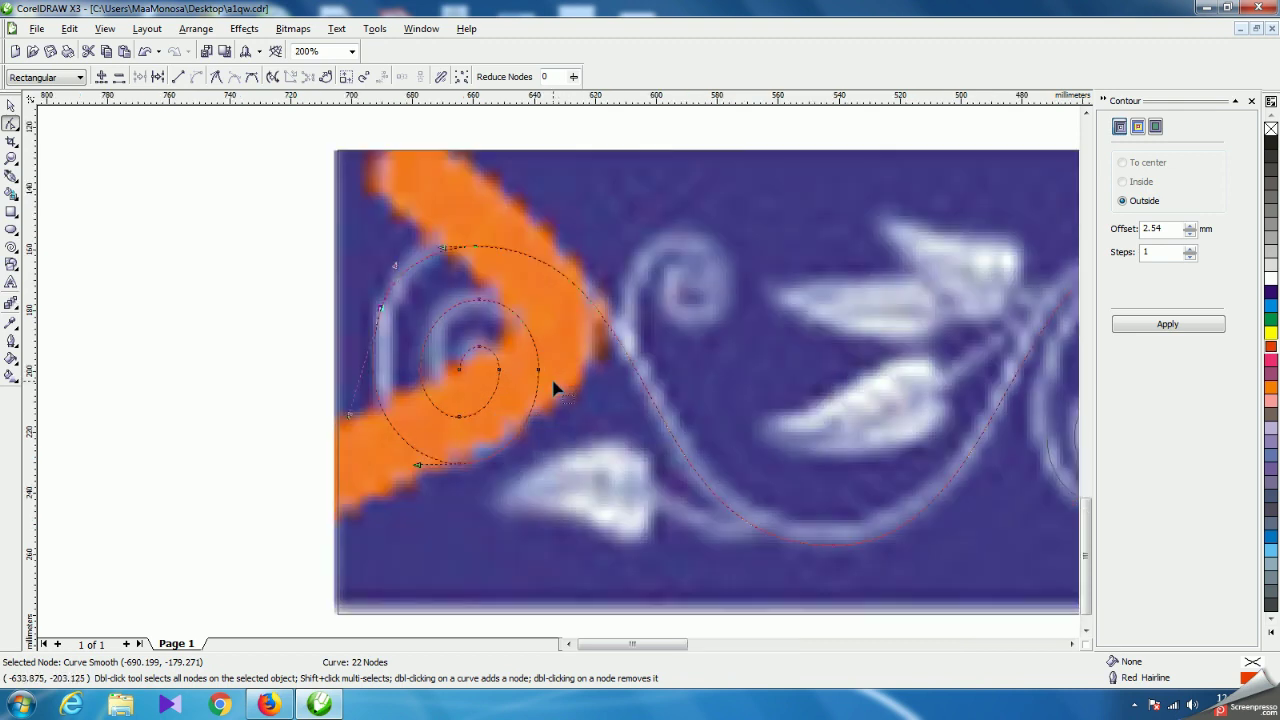
pyautogui.click(538, 371)
pyautogui.click(458, 416)
pyautogui.moveTo(460, 416); pyautogui.dragTo(429, 403)
pyautogui.press('F3')
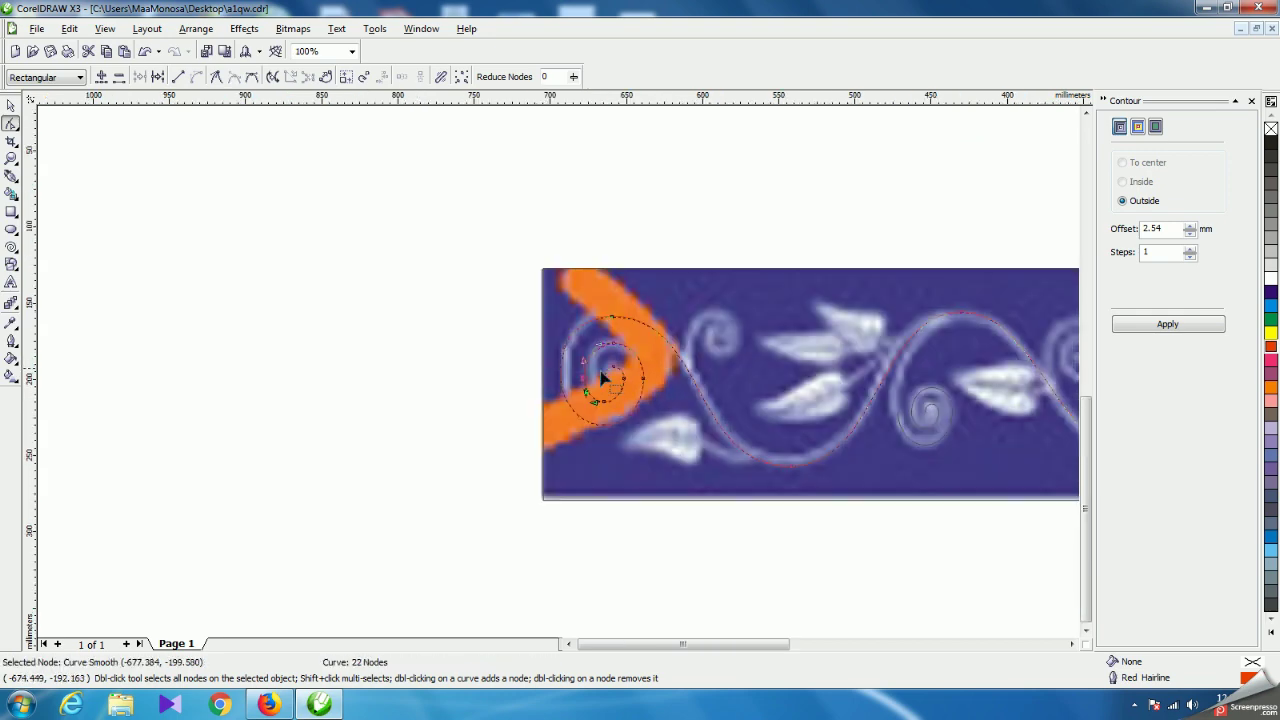
pyautogui.click(11, 105)
pyautogui.click(252, 346)
# Make a mirrored copy of the spiral on the lower curl at about x -454 mm.
pyautogui.scroll(1, 770, 347)
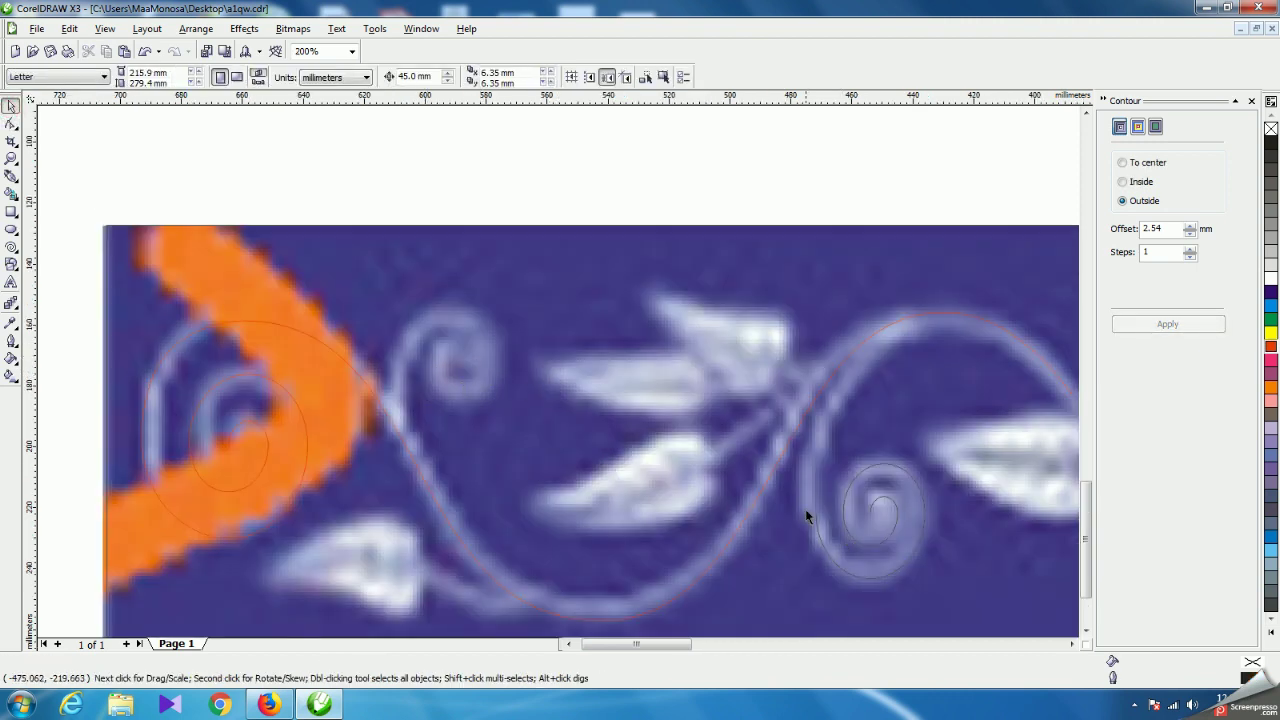
pyautogui.click(818, 537)
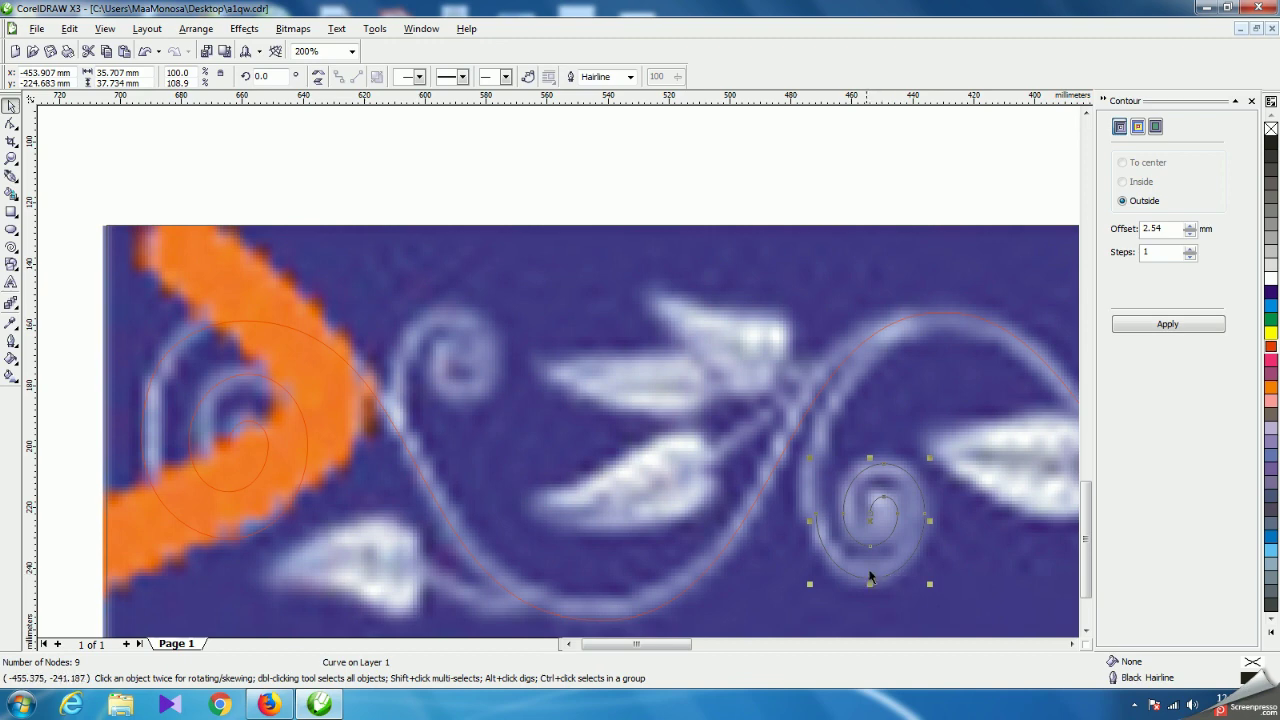
pyautogui.moveTo(930, 585); pyautogui.dragTo(777, 467)
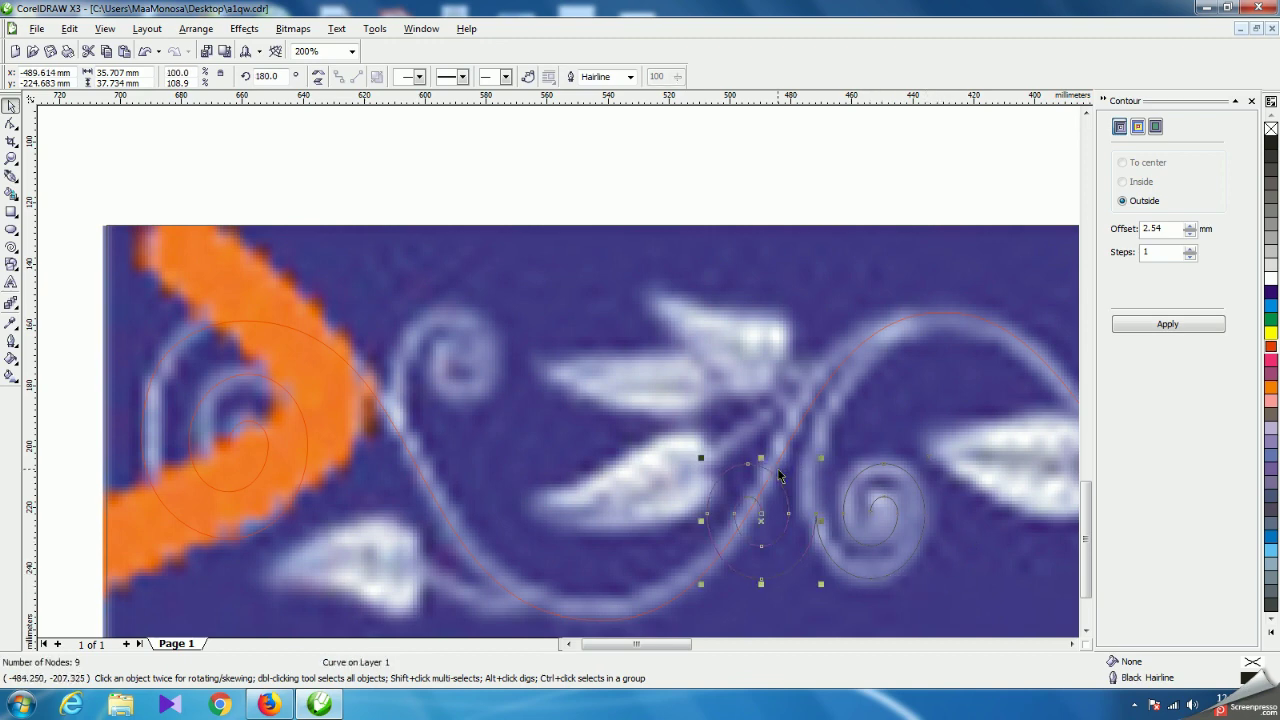
pyautogui.click(319, 77)
pyautogui.click(319, 83)
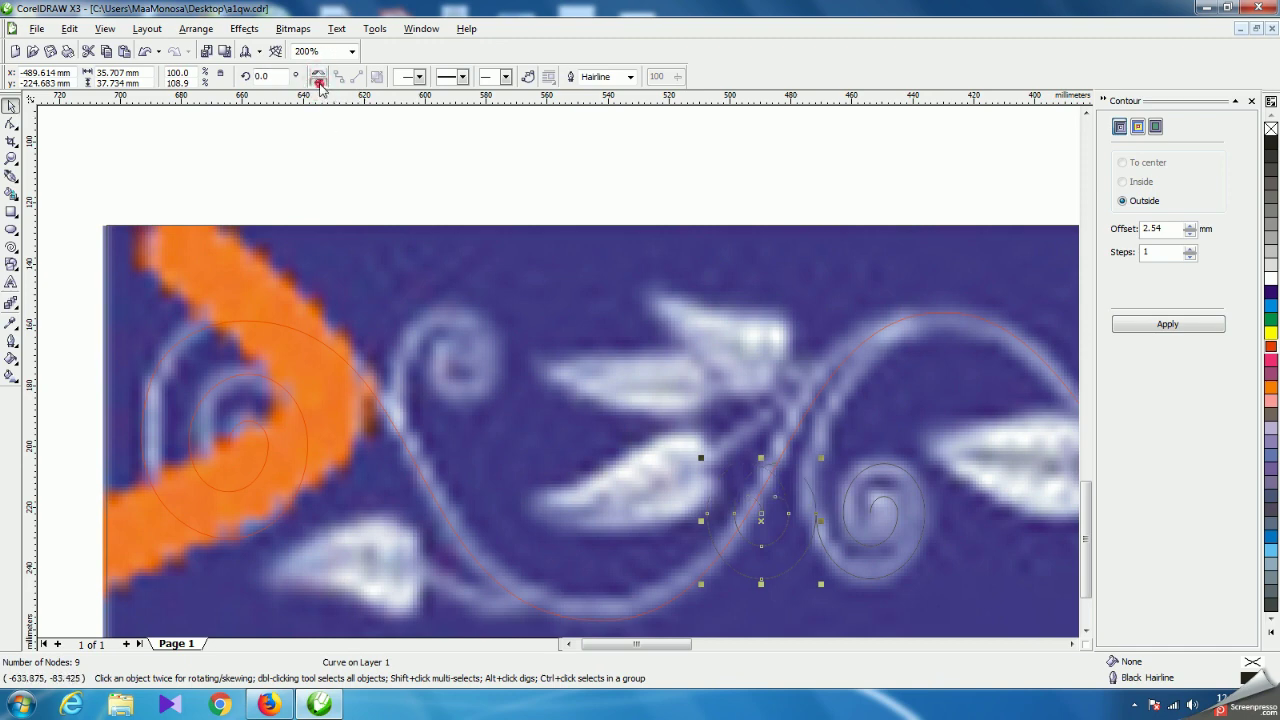
# Place the mirrored copy over the upper curl beside the orange mark and scale it to about 31 by 33 mm.
pyautogui.moveTo(773, 530); pyautogui.dragTo(453, 347)
pyautogui.moveTo(512, 284); pyautogui.dragTo(498, 298)
pyautogui.scroll(1, 560, 378)
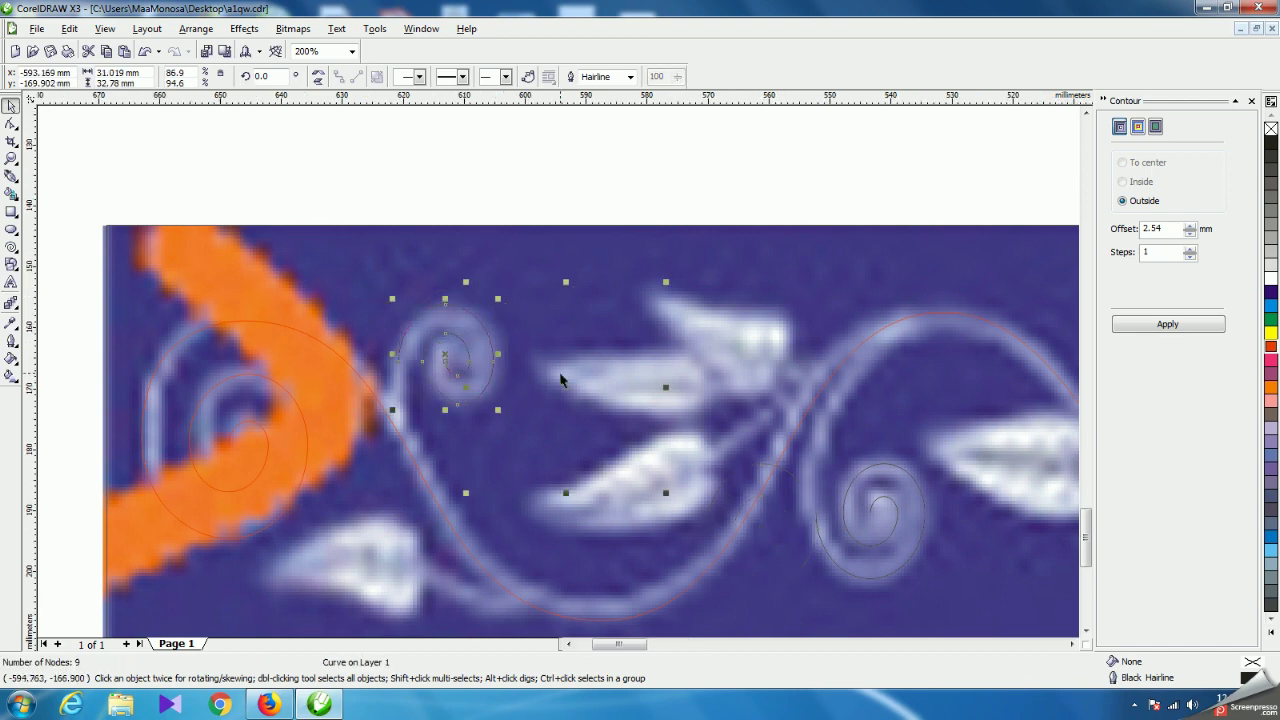
pyautogui.scroll(2, 560, 378)
pyautogui.scroll(-2, 598, 385)
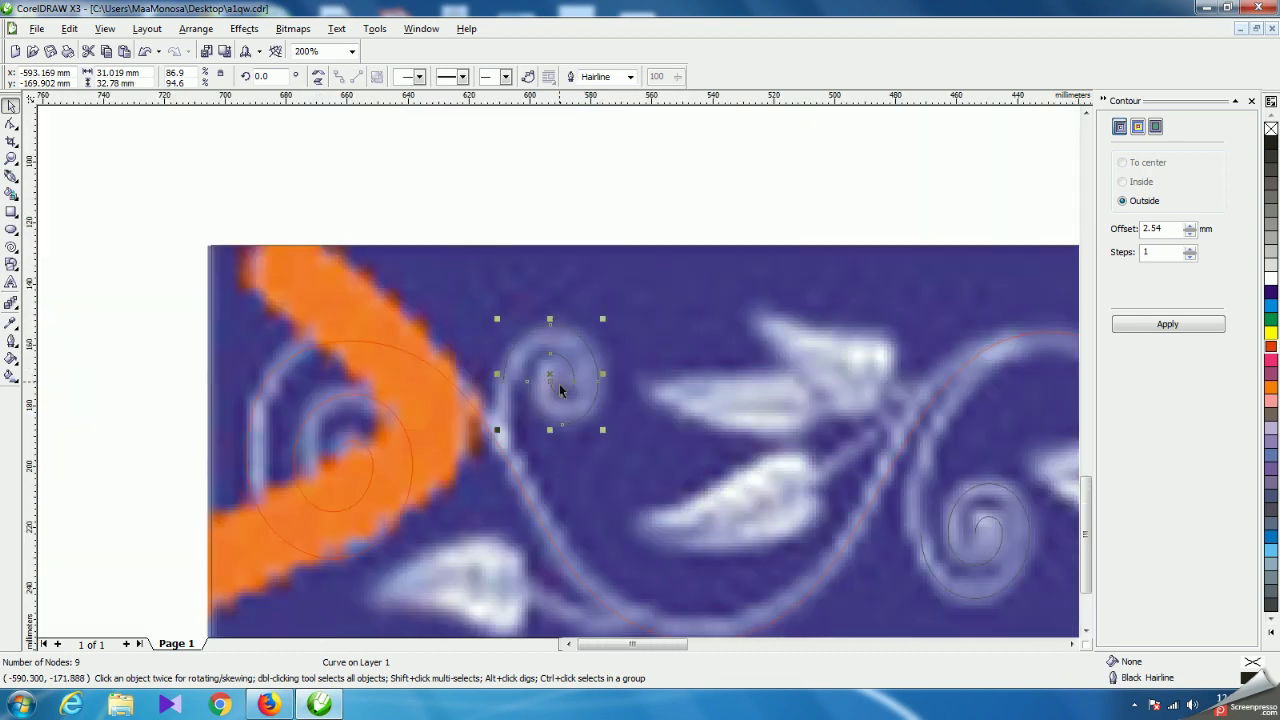
# Delete the three innermost nodes of the spiral on the upper curl beside the orange mark.
pyautogui.scroll(1, 559, 383)
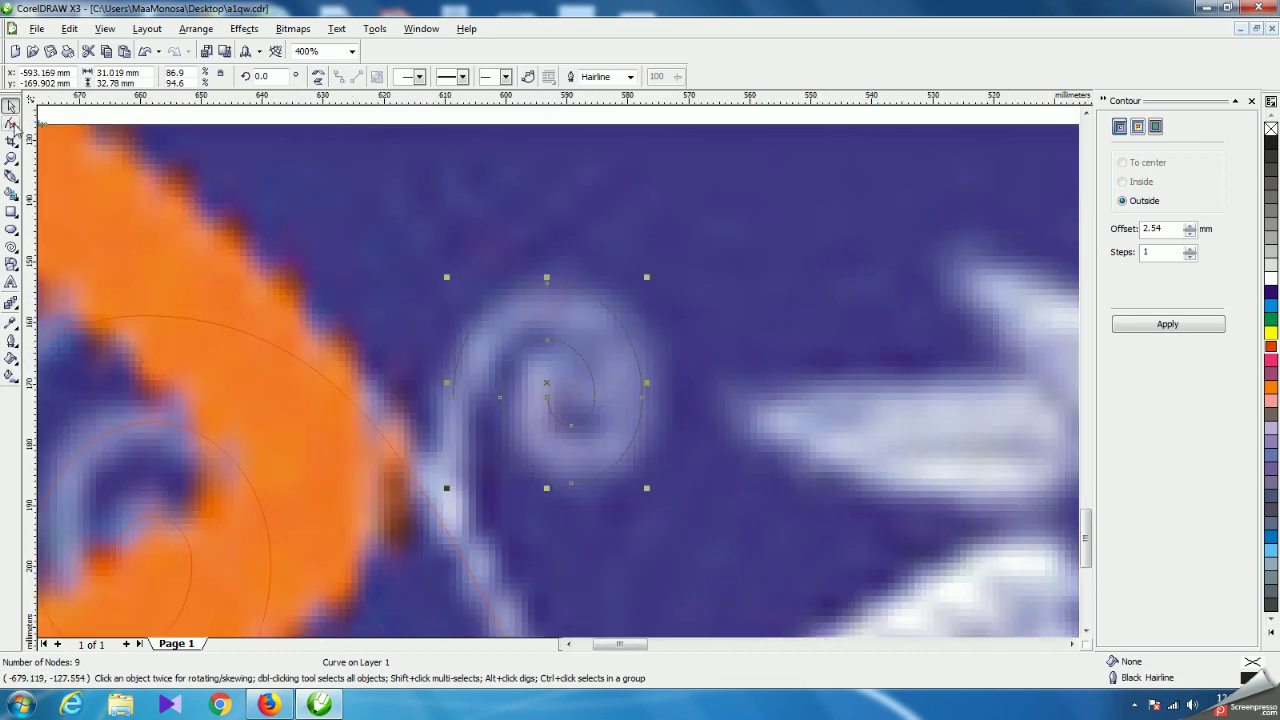
pyautogui.click(11, 122)
pyautogui.click(540, 383)
pyautogui.moveTo(590, 437); pyautogui.dragTo(614, 443)
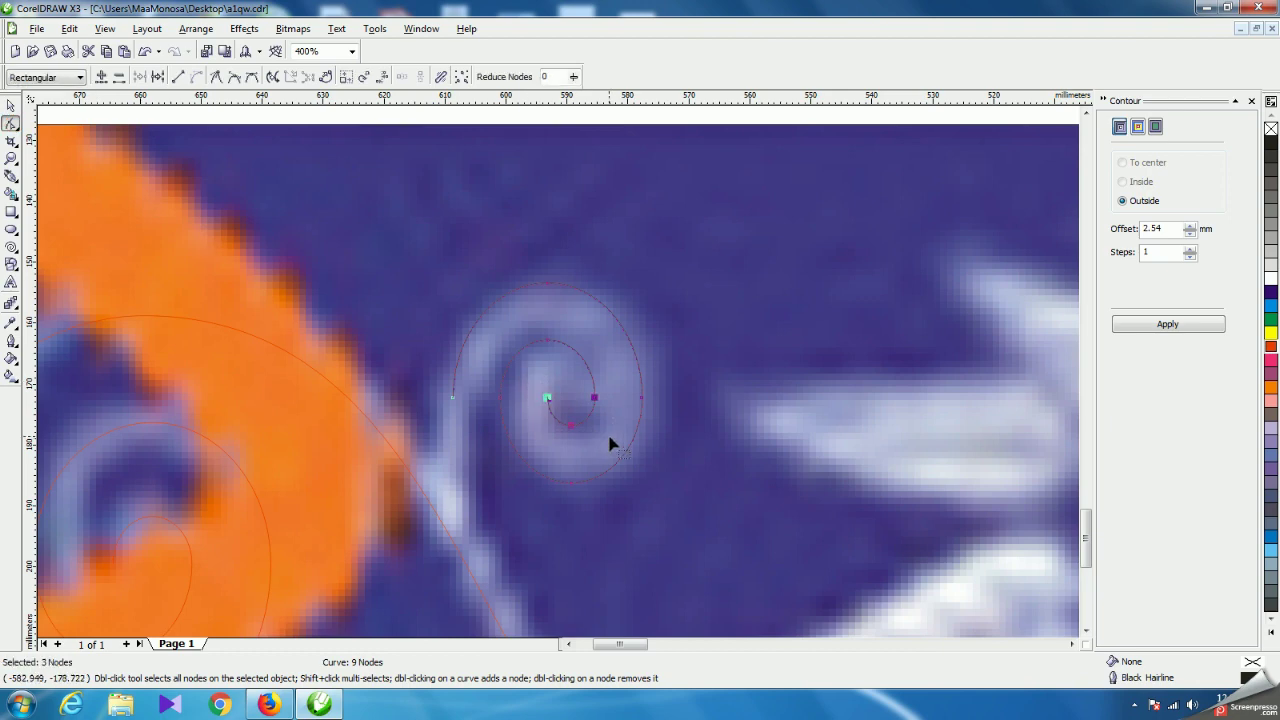
pyautogui.press('Delete')
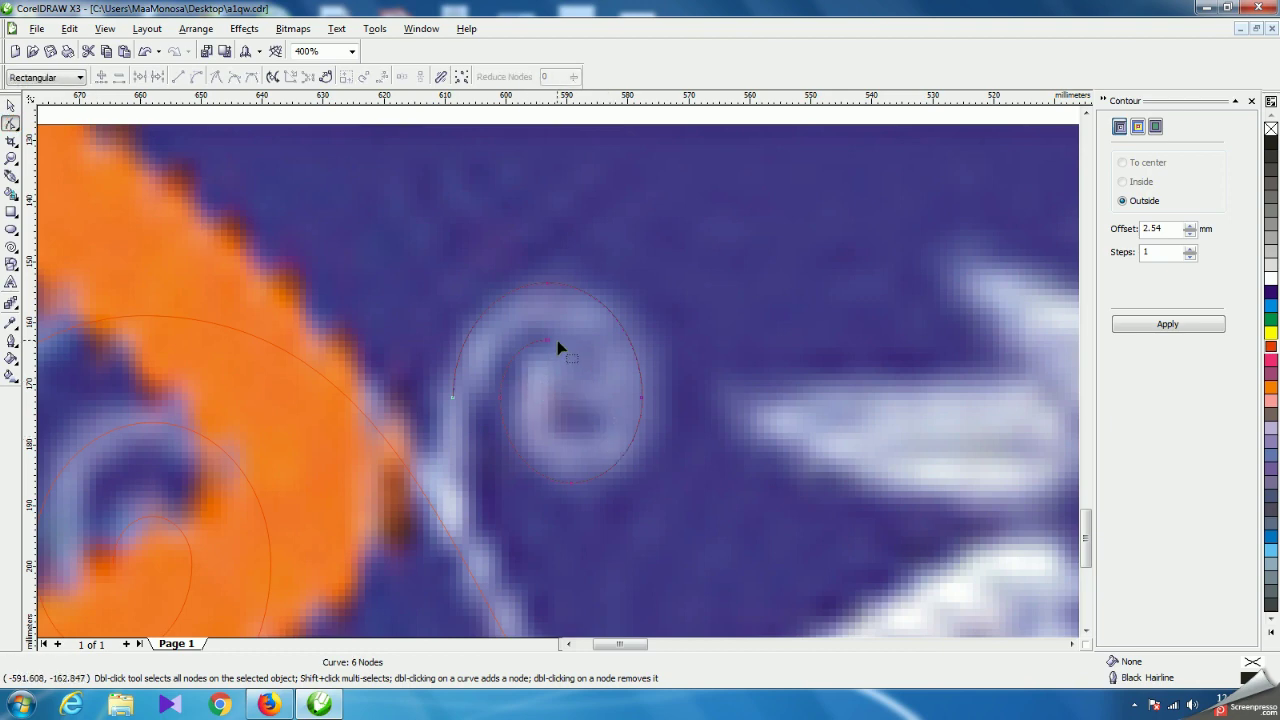
# Reshape the shortened spiral's inner end at about (-591, -168) mm and bring its outer end onto the vine at about (-606, -201) mm.
pyautogui.moveTo(551, 350); pyautogui.dragTo(565, 368)
pyautogui.moveTo(501, 398); pyautogui.dragTo(543, 369)
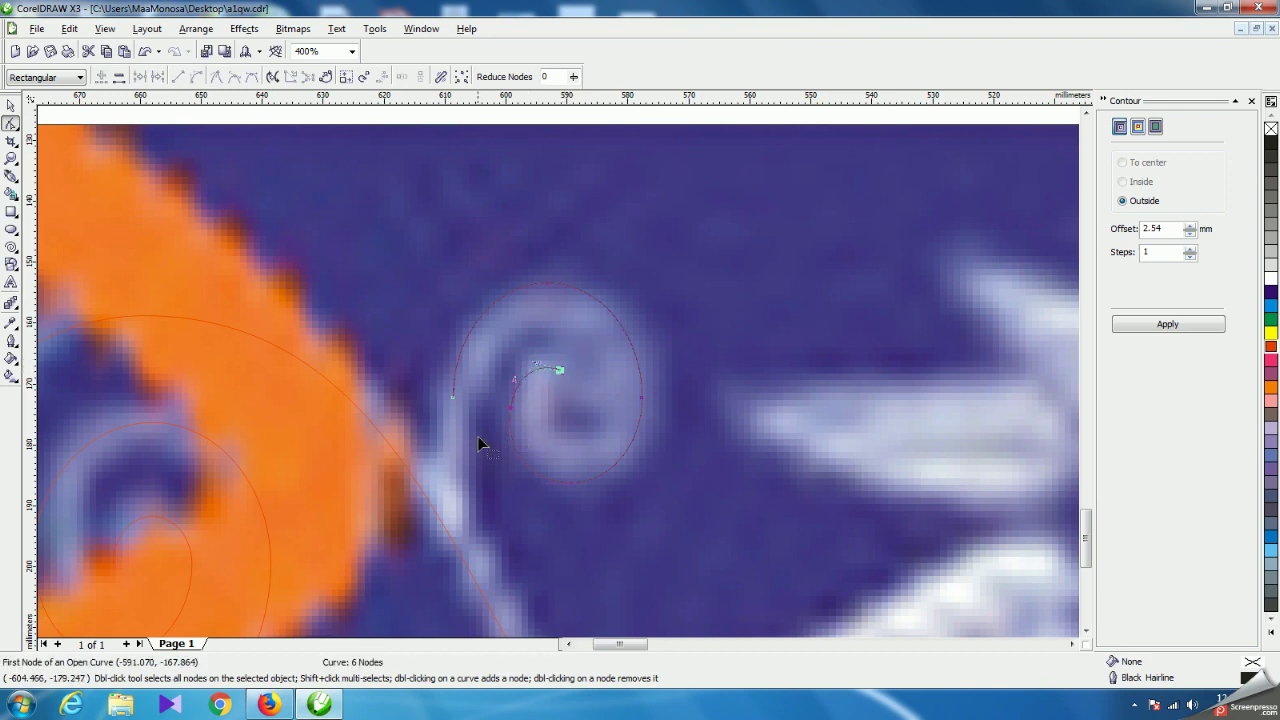
pyautogui.scroll(-2, 566, 357)
pyautogui.scroll(1, 577, 400)
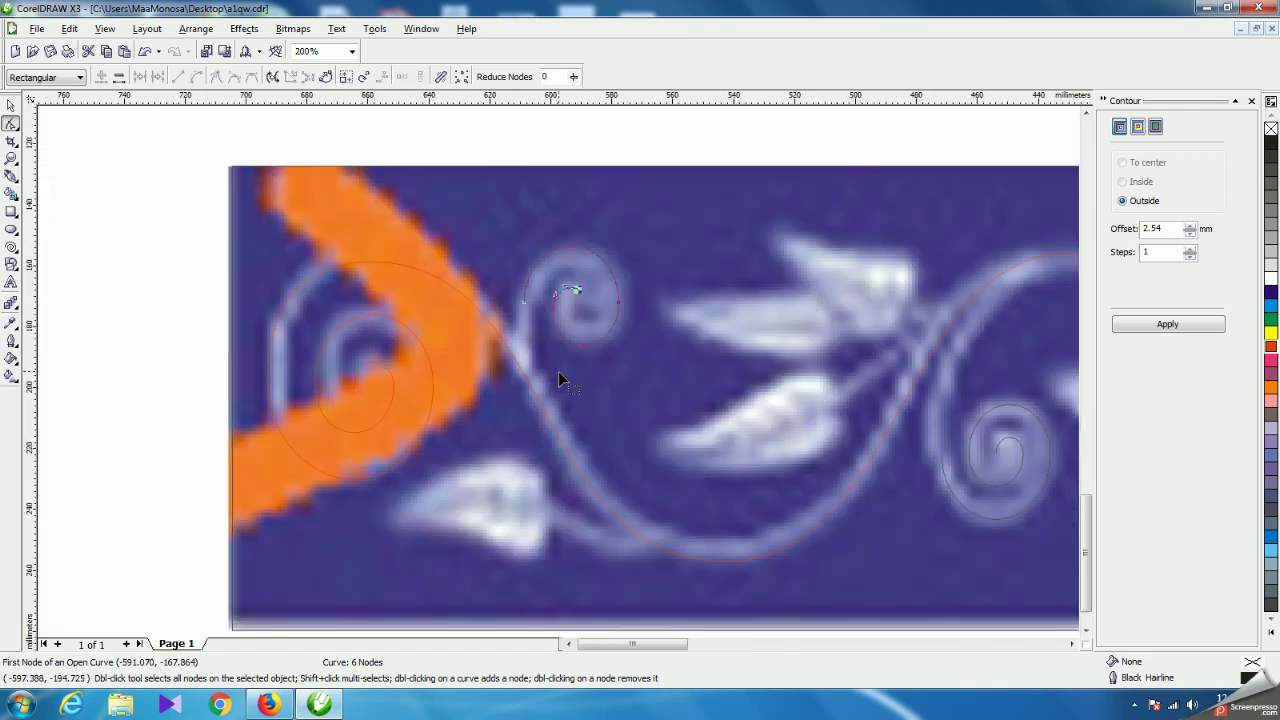
pyautogui.moveTo(530, 305); pyautogui.dragTo(492, 292)
pyautogui.press('F3')
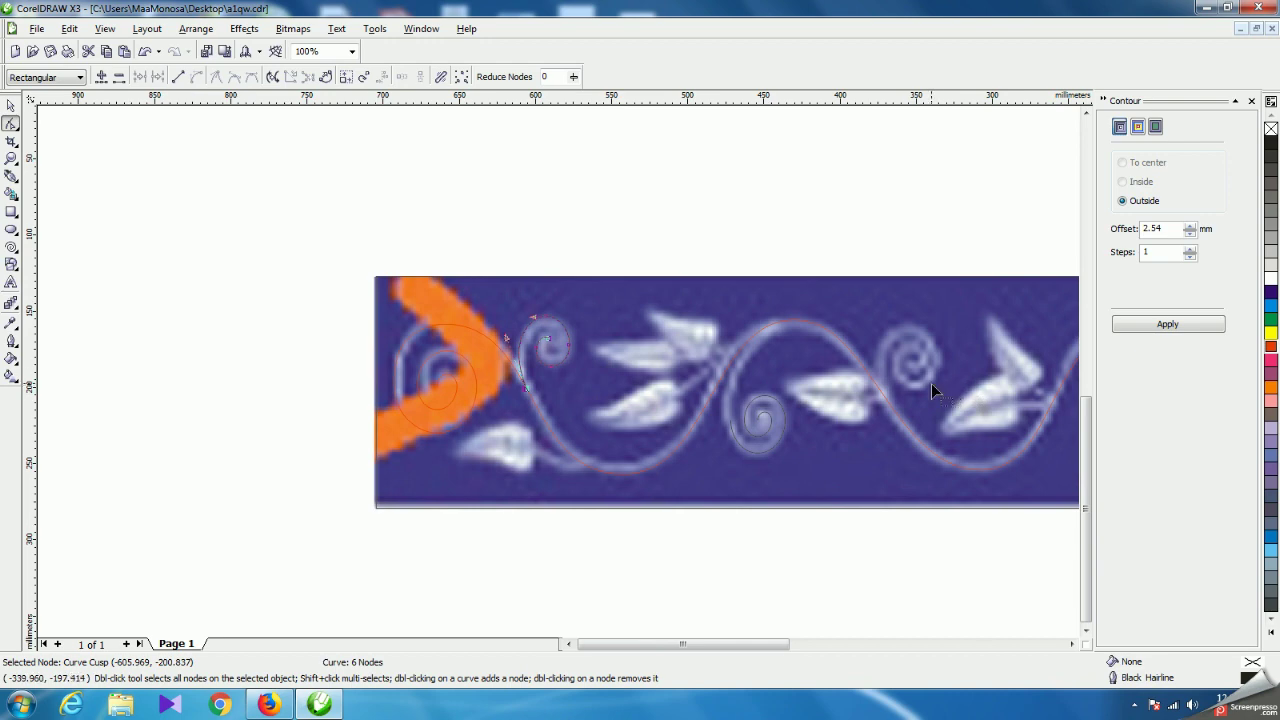
# Copy the lower curl's spiral onto the large curl at about x -209 mm and scale it to about 50 by 53 mm.
pyautogui.scroll(2, 931, 383)
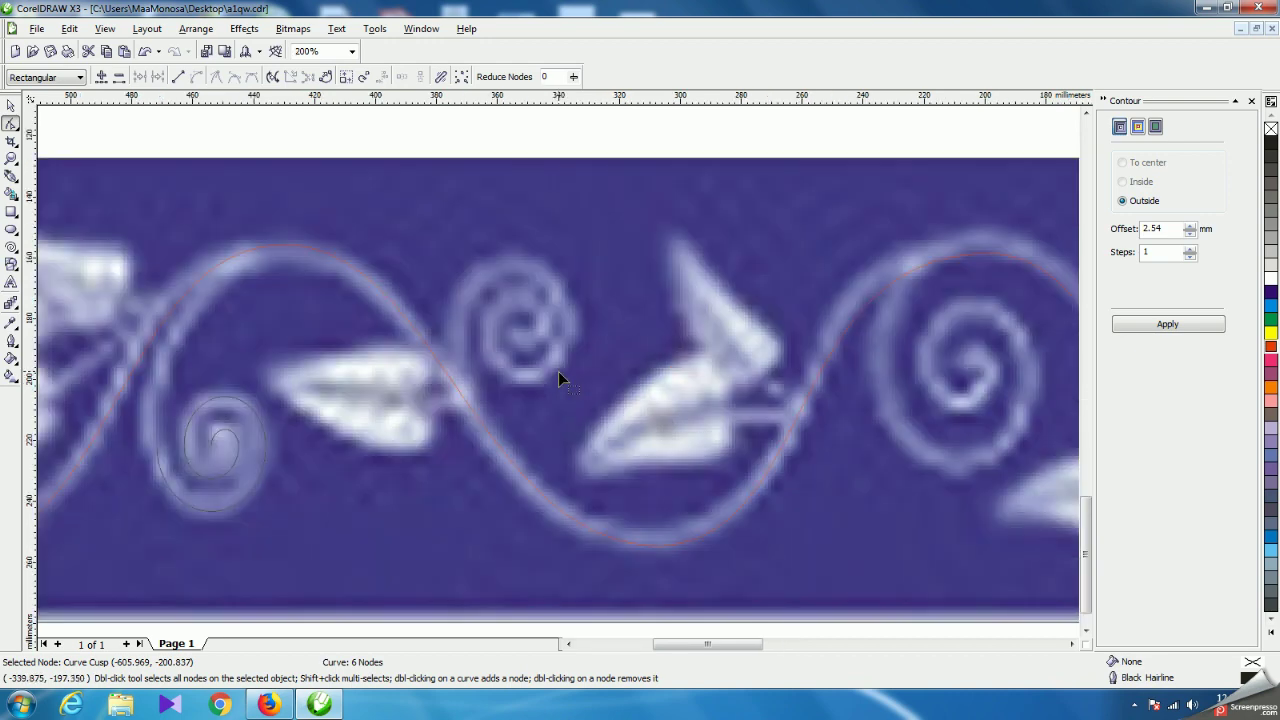
pyautogui.click(10, 104)
pyautogui.click(215, 440)
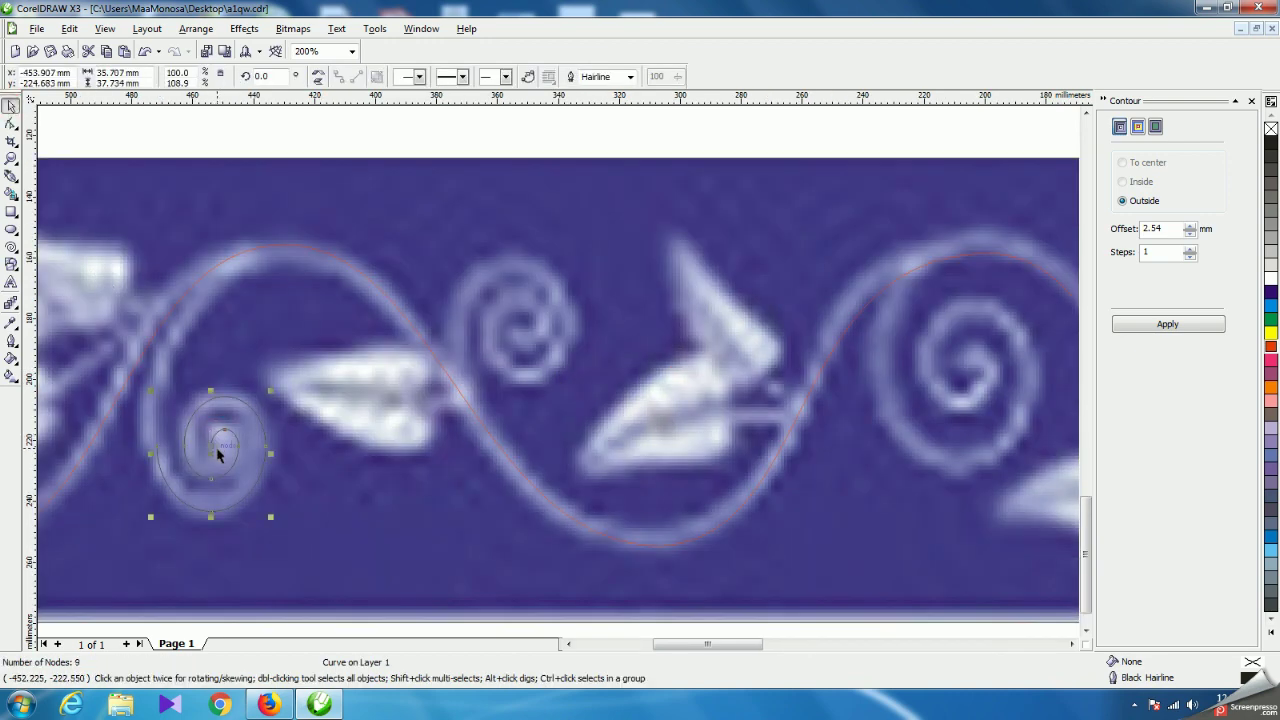
pyautogui.moveTo(214, 443); pyautogui.dragTo(960, 374)
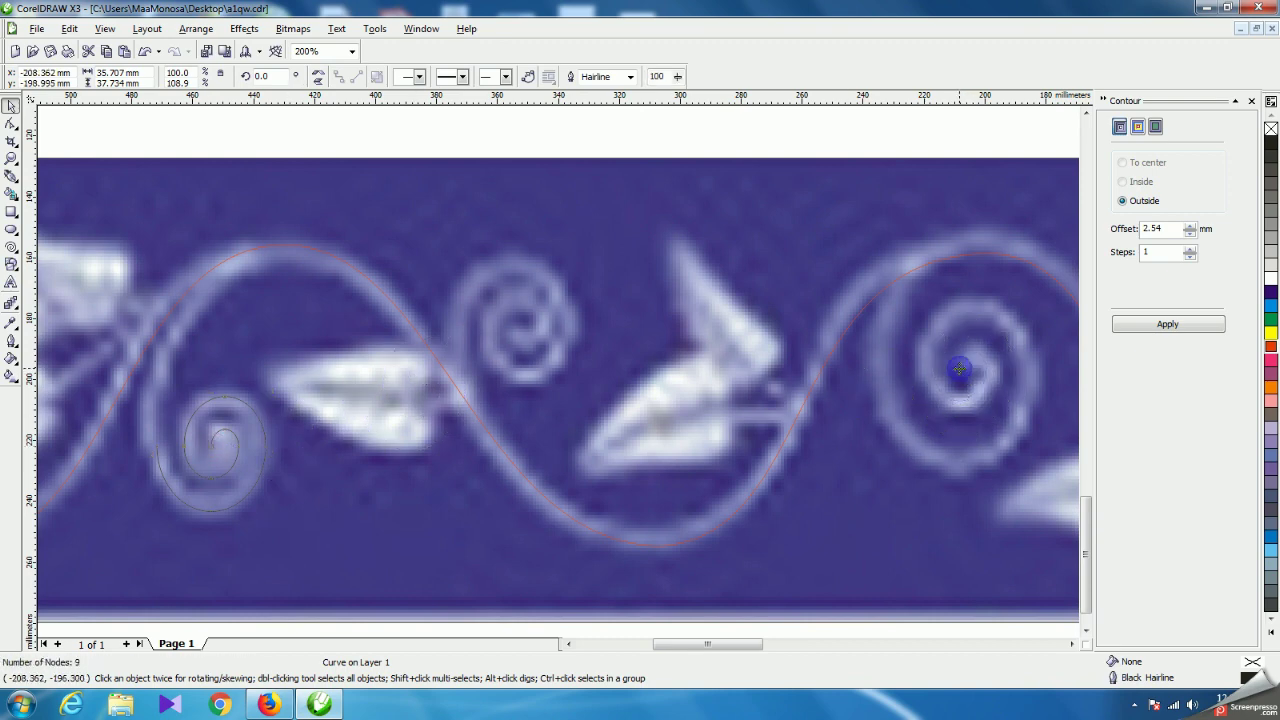
pyautogui.moveTo(899, 313); pyautogui.dragTo(830, 240)
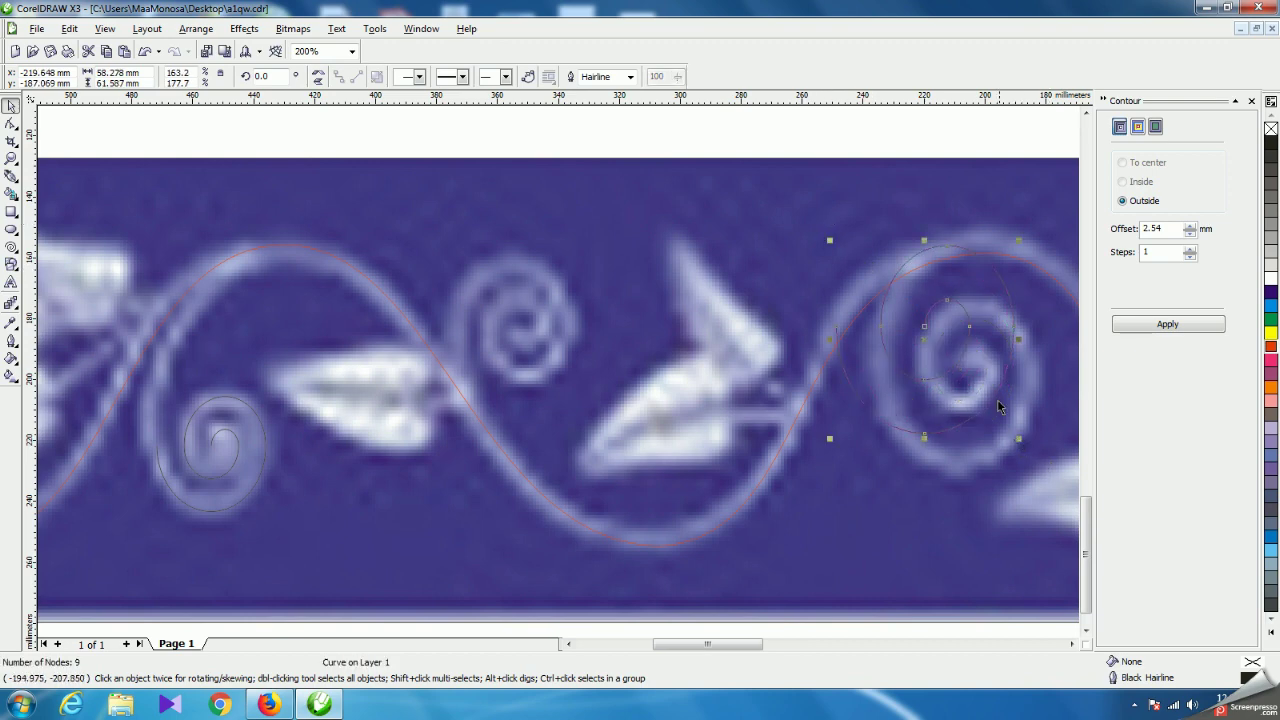
pyautogui.moveTo(1018, 242); pyautogui.dragTo(994, 266)
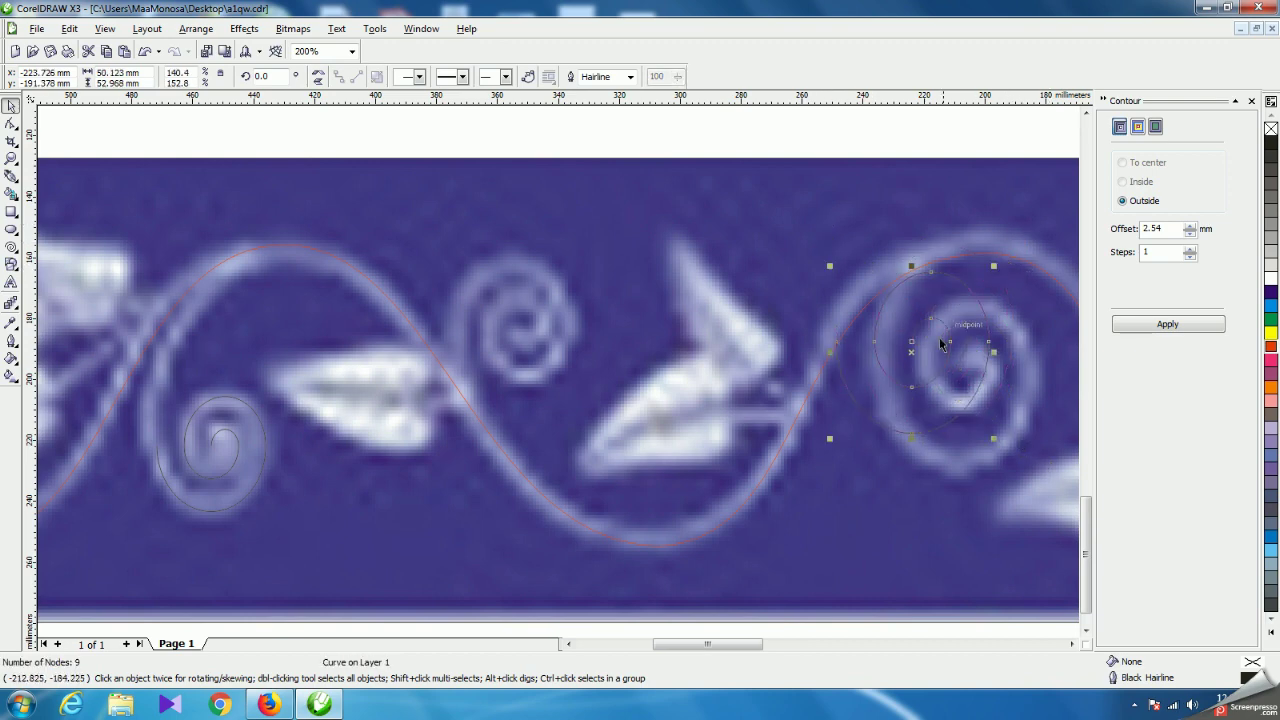
pyautogui.moveTo(913, 352); pyautogui.dragTo(956, 383)
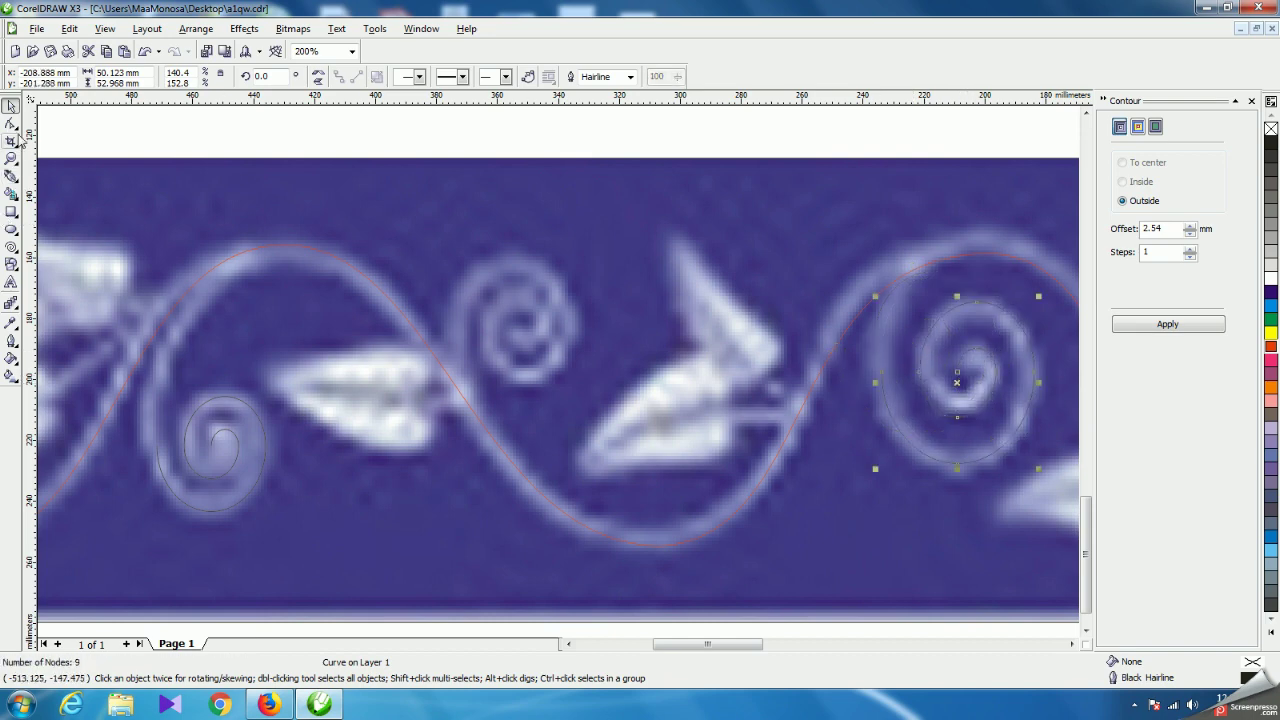
# Extend the large spiral's outer end to the vine at about (-223, -162) mm and curve the new segment along the stem.
pyautogui.click(11, 123)
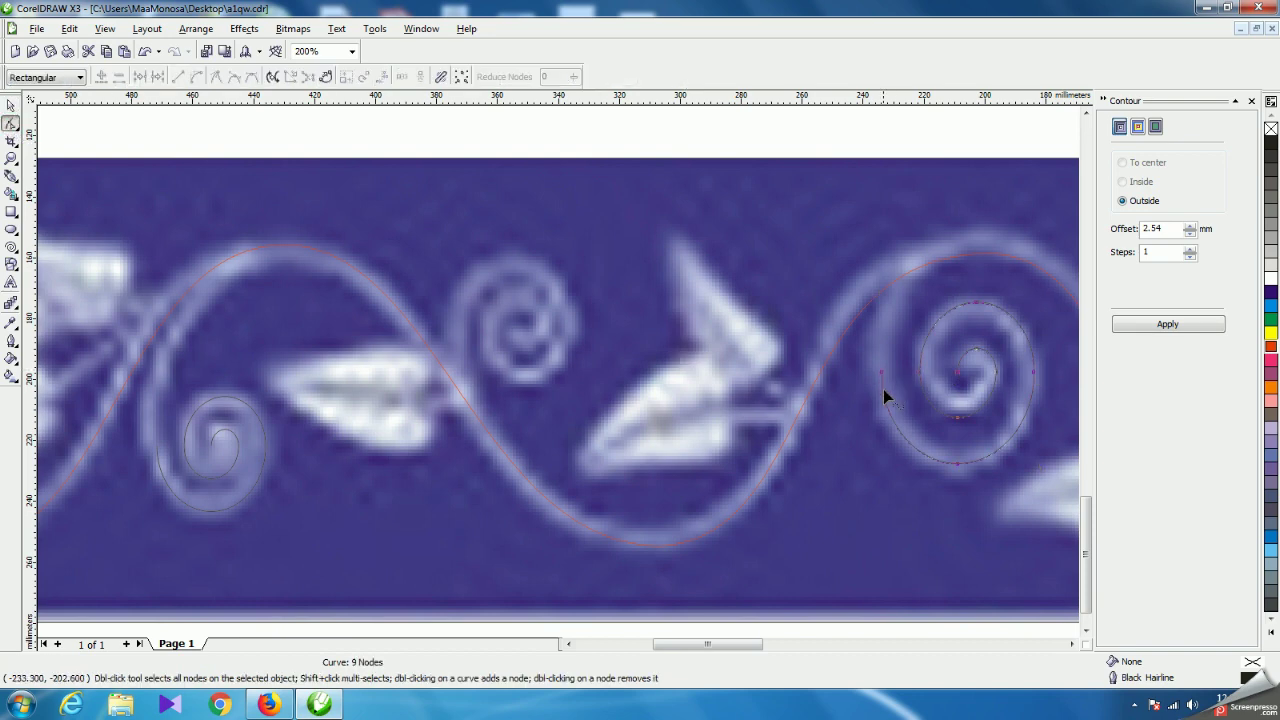
pyautogui.moveTo(883, 383); pyautogui.dragTo(915, 267)
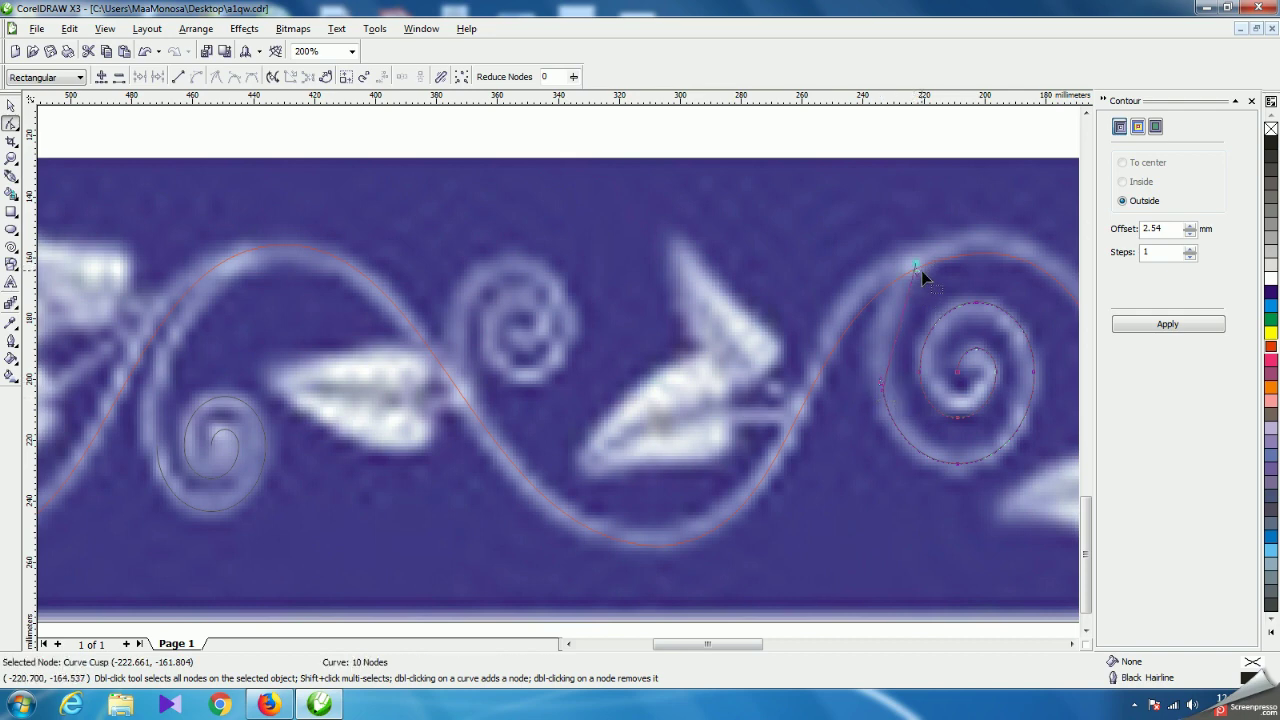
pyautogui.moveTo(920, 275); pyautogui.dragTo(873, 327)
# Copy the extended spiral beside the next upper curl at about (-336, -175) mm and mirror the copy vertically.
pyautogui.click(10, 104)
pyautogui.moveTo(963, 371); pyautogui.dragTo(601, 318)
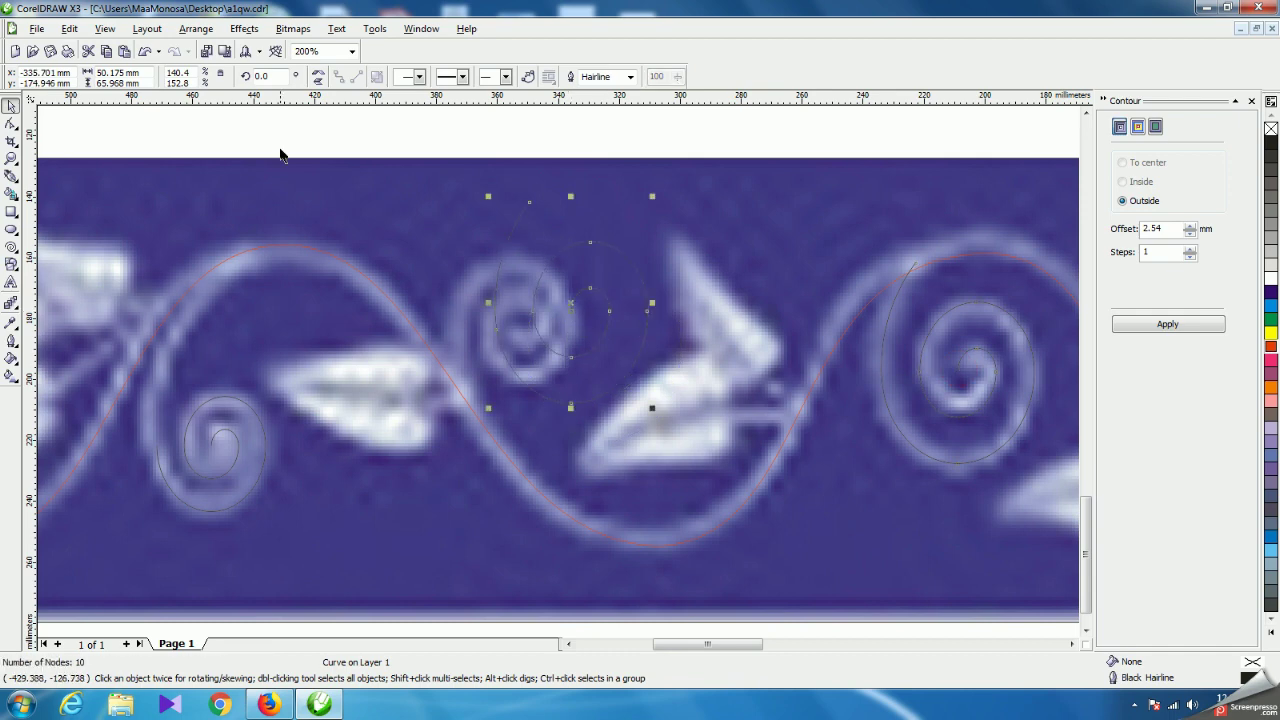
pyautogui.click(318, 82)
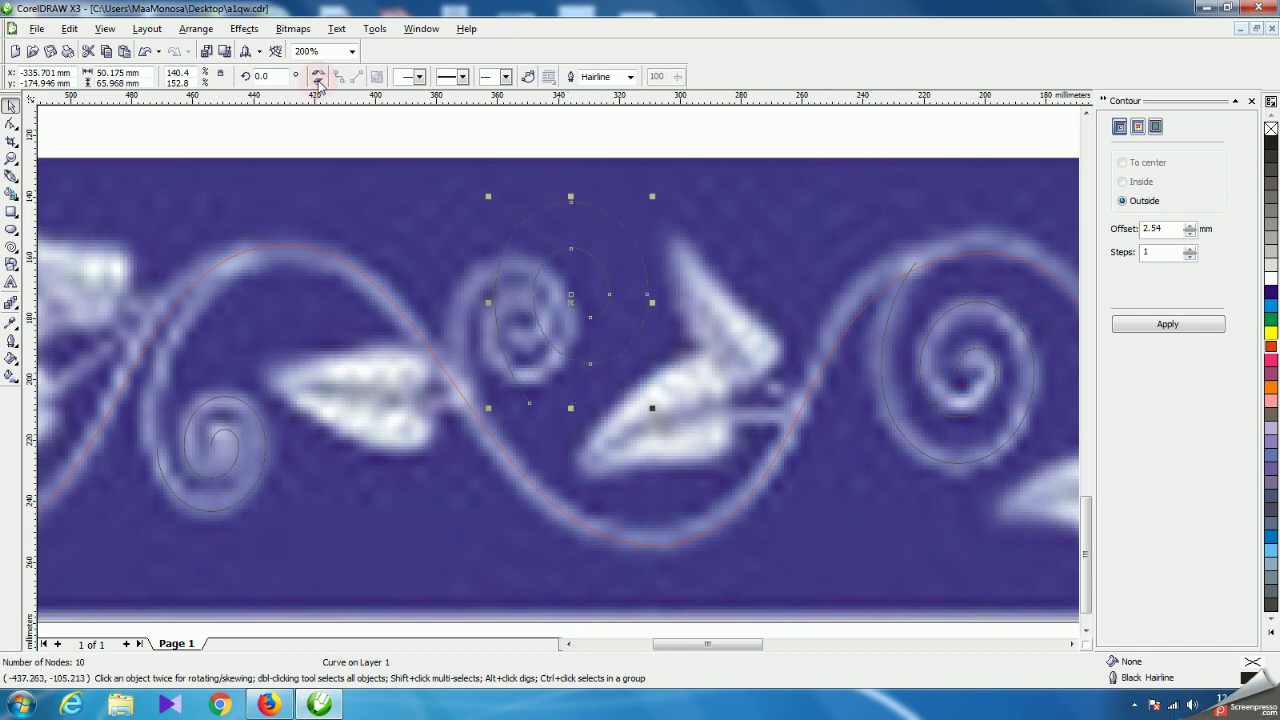
# Rotate the mirrored spiral copy toward the upper curl's orientation and scale it to about 47 by 42 mm.
pyautogui.click(571, 298)
pyautogui.moveTo(652, 196); pyautogui.dragTo(697, 292)
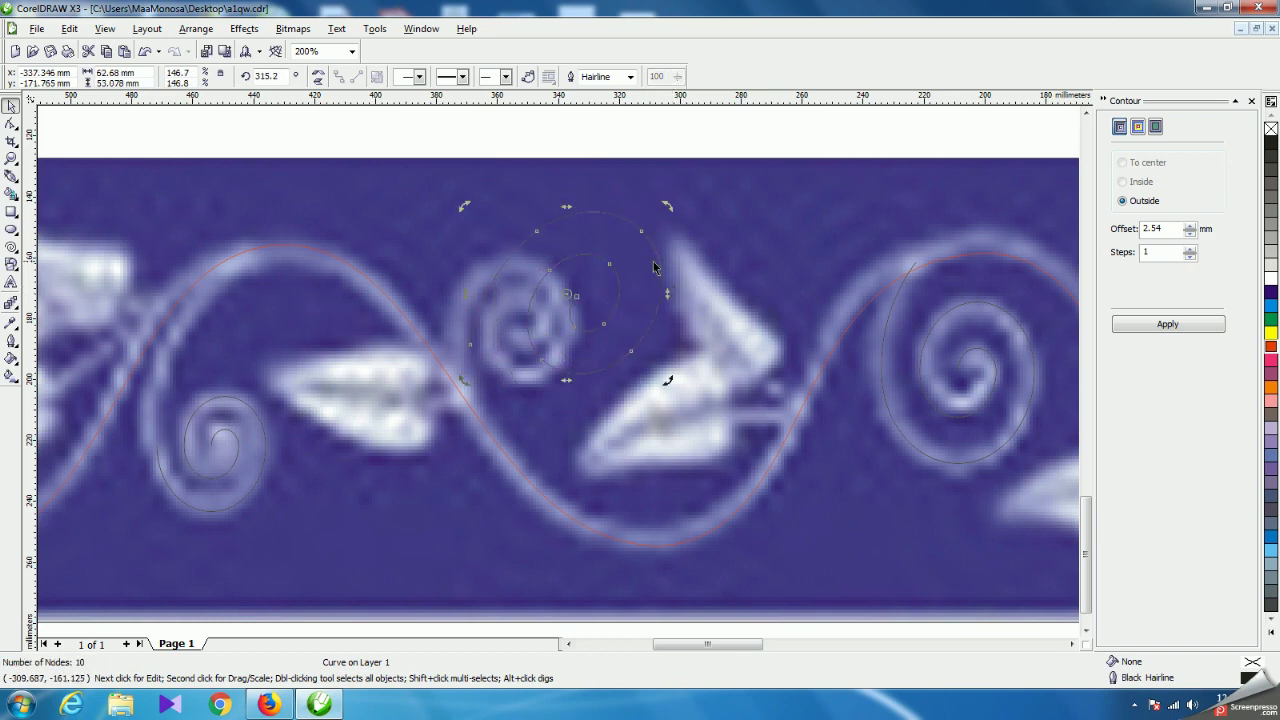
pyautogui.click(662, 263)
pyautogui.moveTo(666, 289); pyautogui.dragTo(563, 209)
pyautogui.click(552, 207)
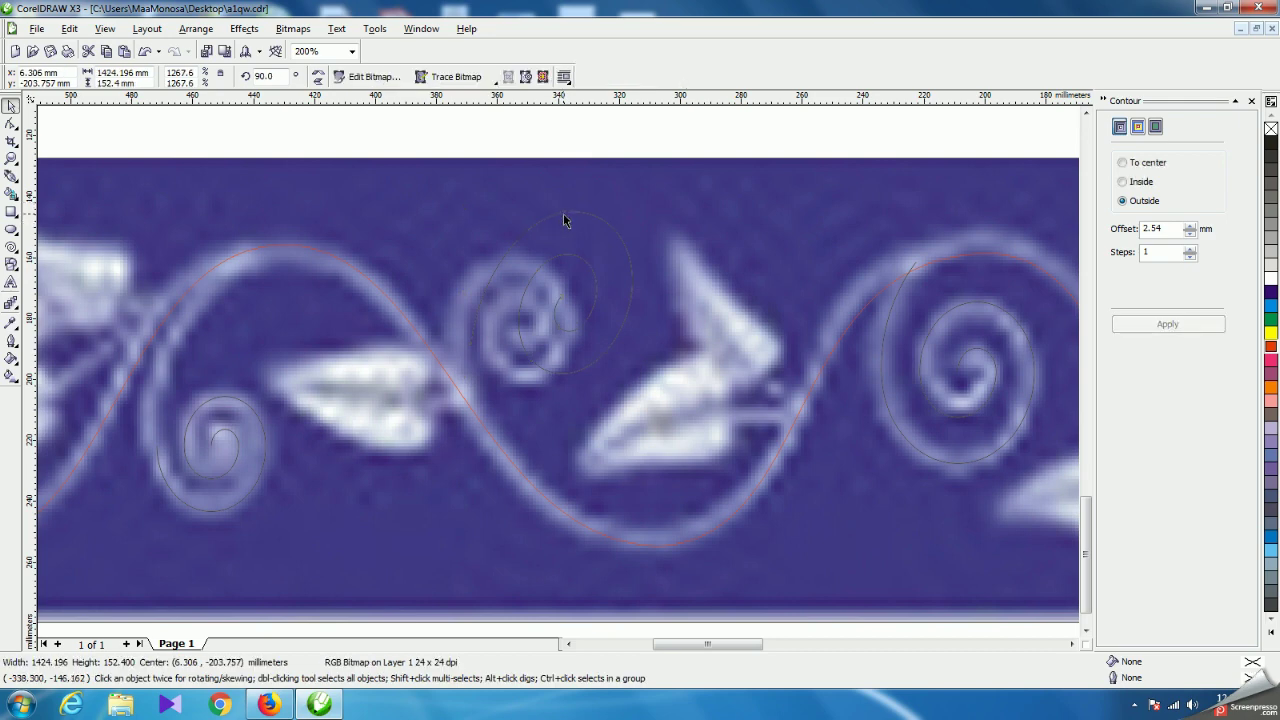
pyautogui.click(563, 218)
pyautogui.moveTo(551, 206); pyautogui.dragTo(577, 253)
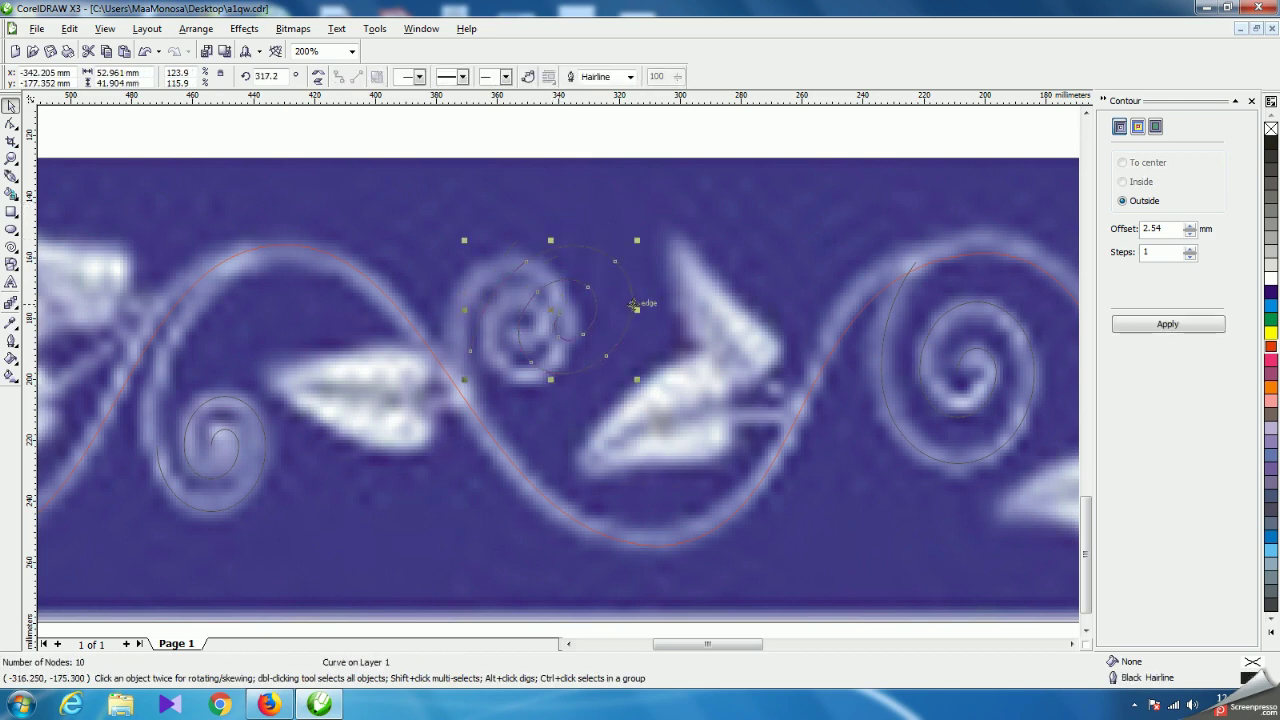
pyautogui.moveTo(637, 310); pyautogui.dragTo(621, 333)
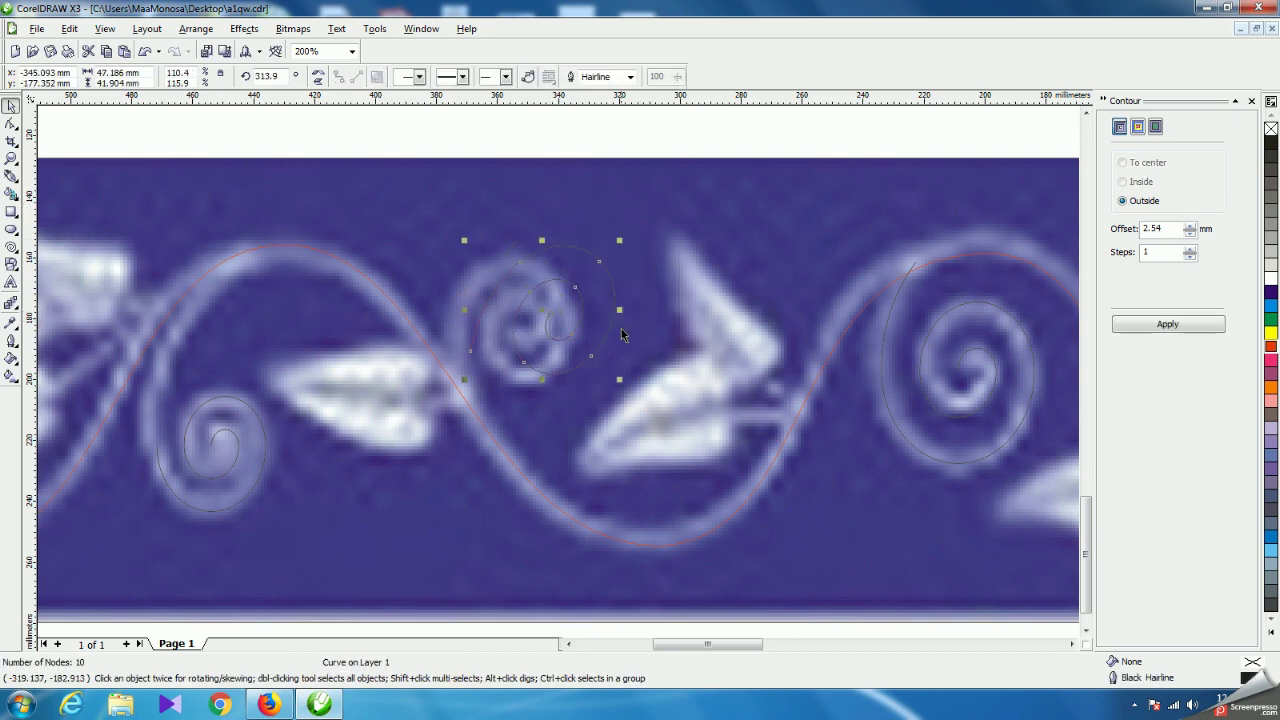
# Fit the spiral over the upper curl at about (-356, -182) mm, rotating it and resizing it to about 39 by 40 mm.
pyautogui.moveTo(543, 312); pyautogui.dragTo(528, 345)
pyautogui.click(528, 345)
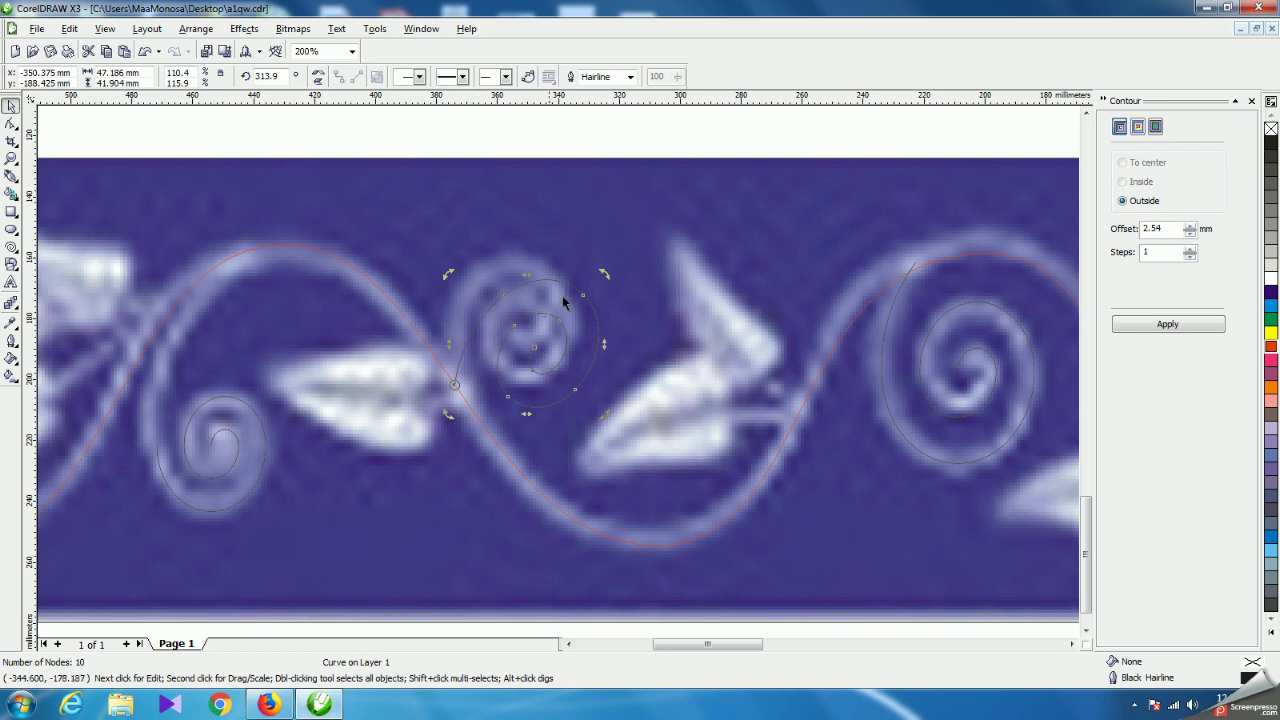
pyautogui.moveTo(603, 274); pyautogui.dragTo(546, 252)
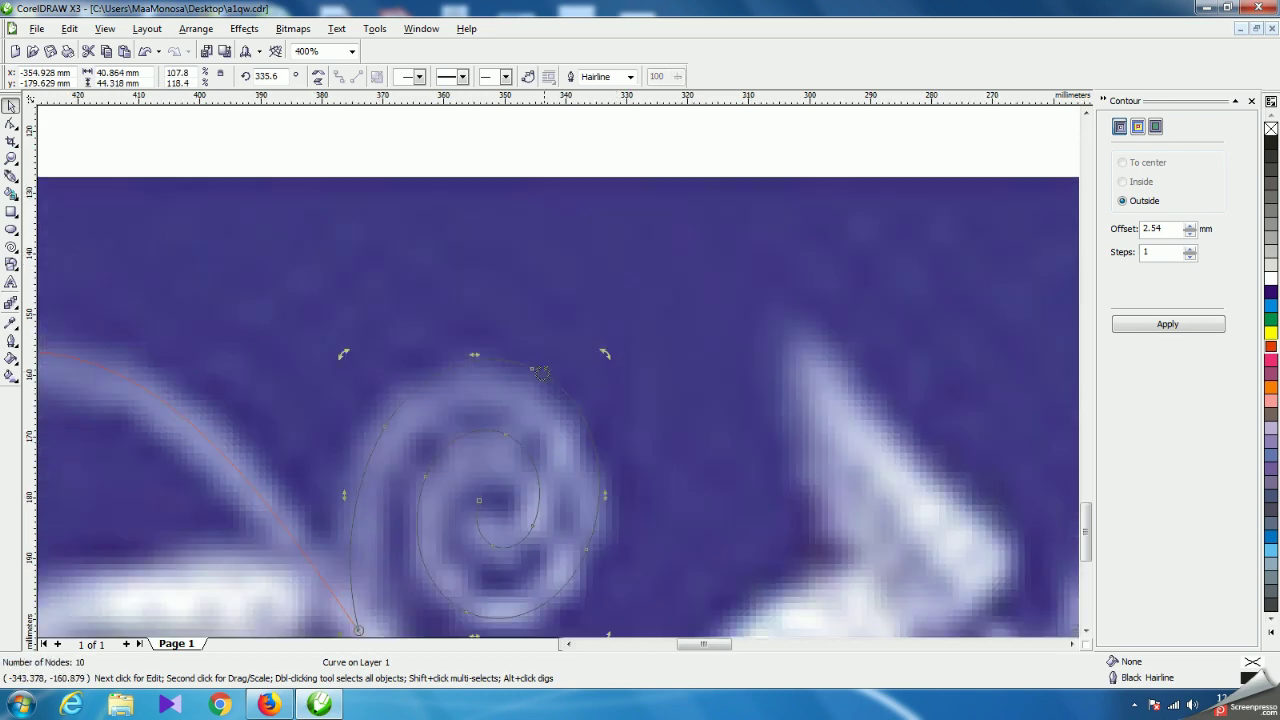
pyautogui.scroll(1, 555, 262)
pyautogui.moveTo(474, 354); pyautogui.dragTo(476, 380)
pyautogui.scroll(-1, 578, 400)
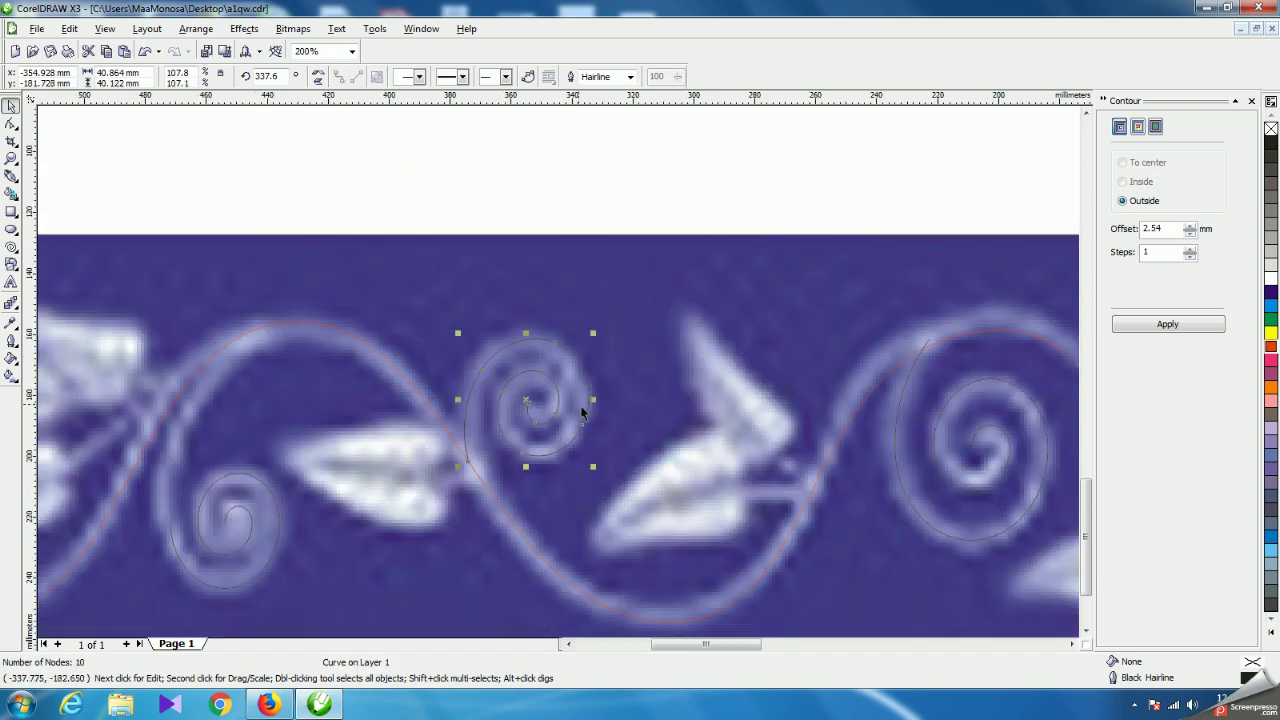
pyautogui.moveTo(594, 400); pyautogui.dragTo(590, 400)
pyautogui.moveTo(522, 334); pyautogui.dragTo(524, 339)
pyautogui.scroll(-1, 593, 346)
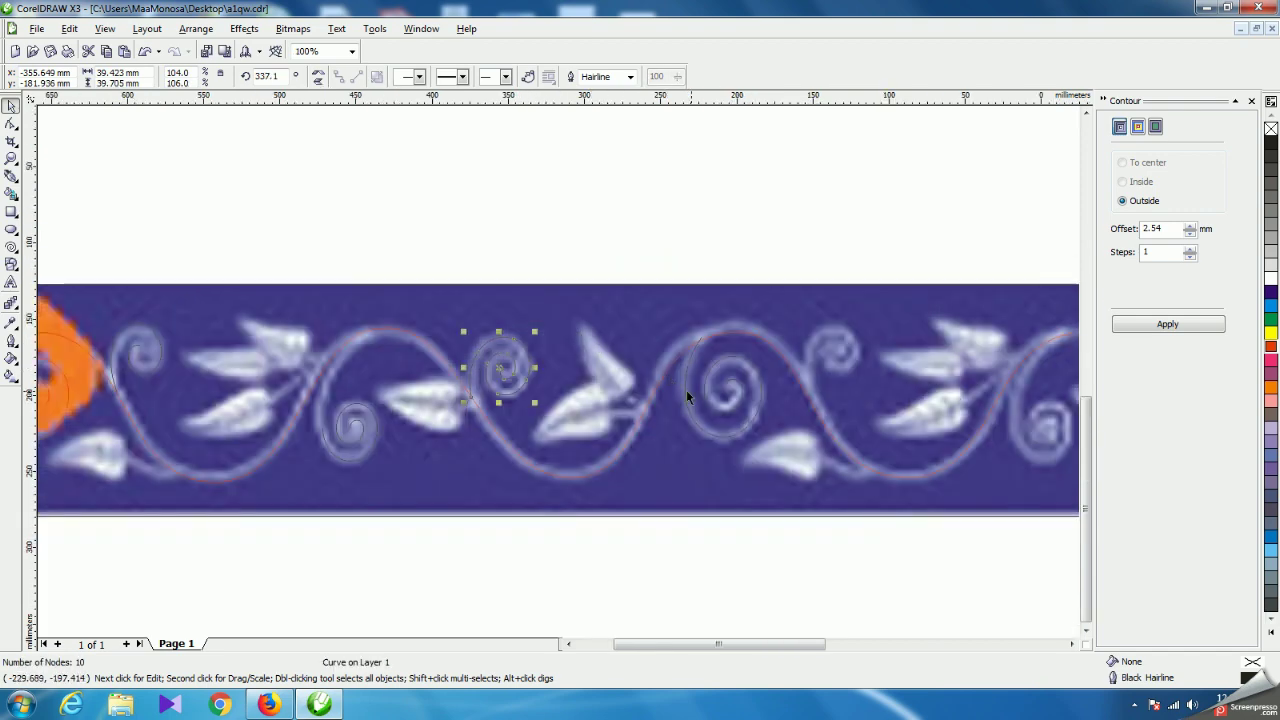
pyautogui.click(145, 366)
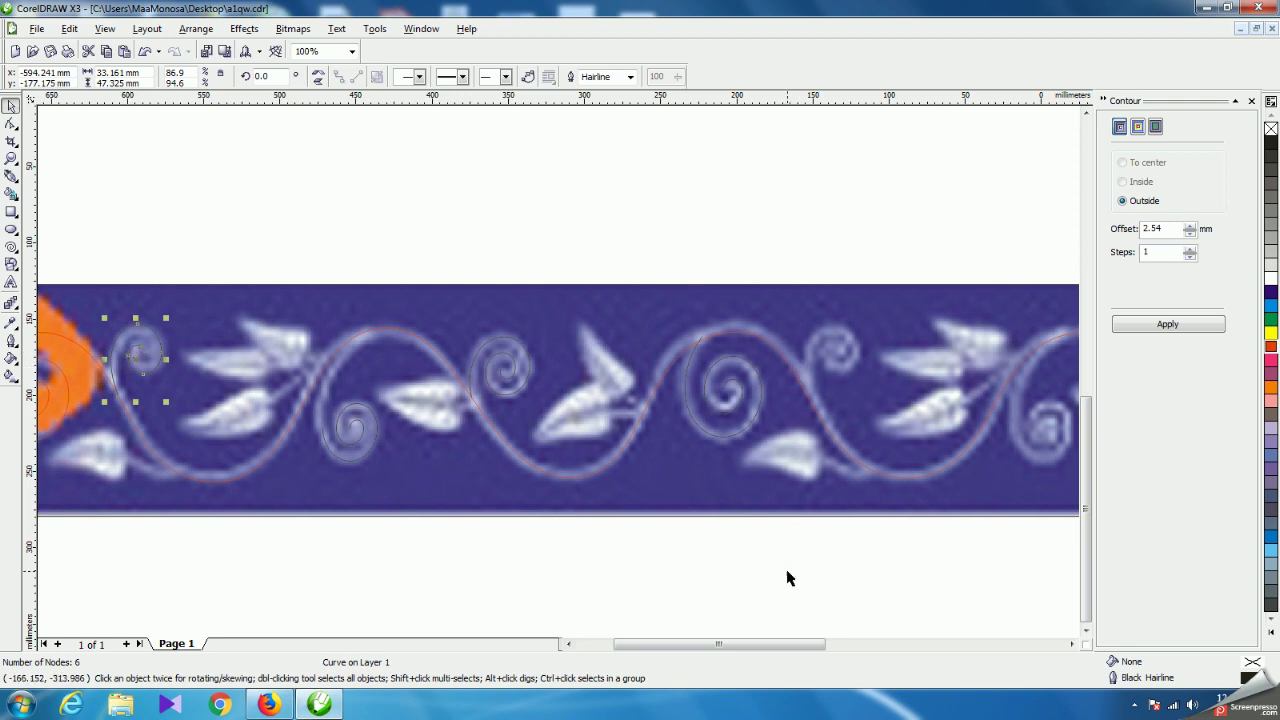
pyautogui.moveTo(760, 644); pyautogui.dragTo(813, 640)
pyautogui.scroll(-4, 560, 377)
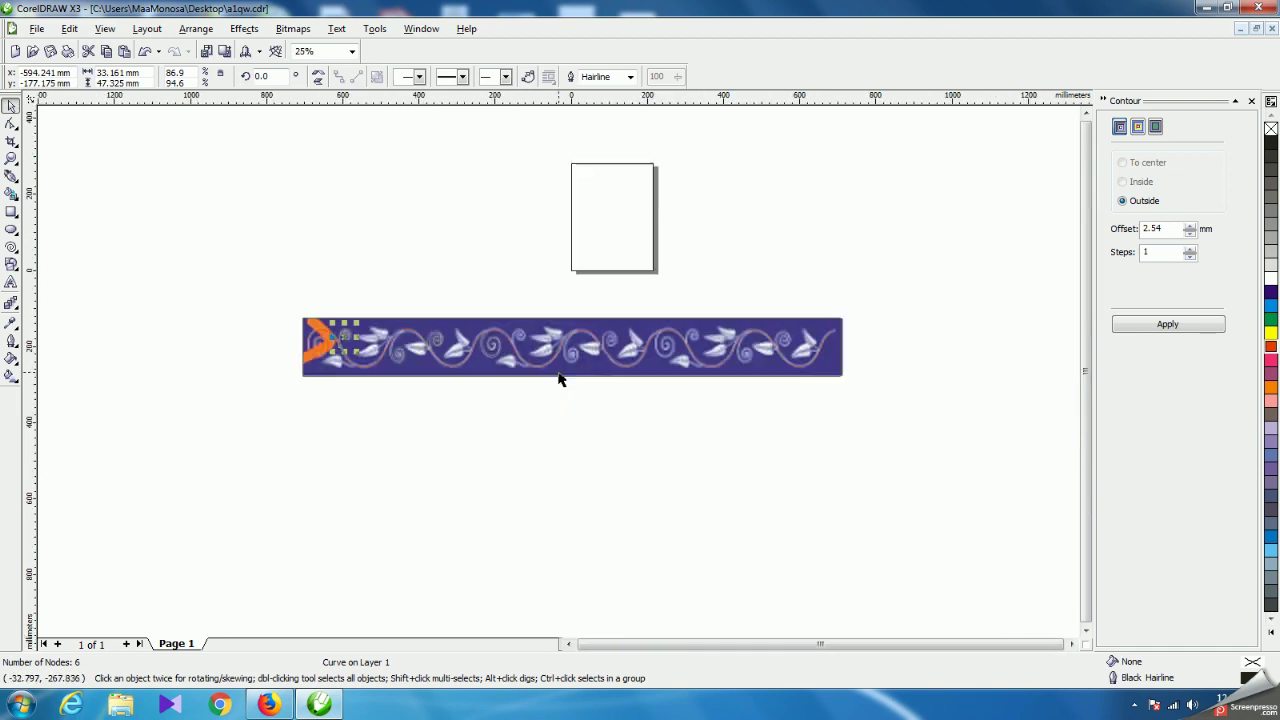
pyautogui.scroll(1, 560, 377)
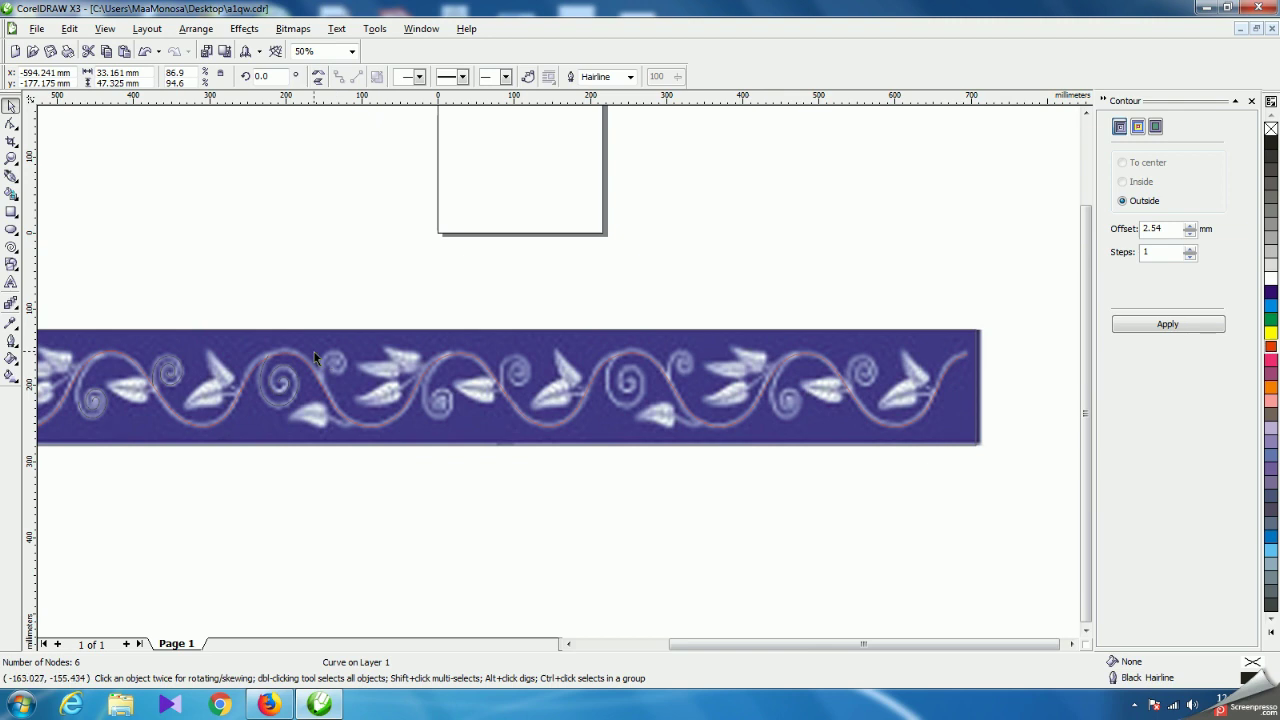
pyautogui.click(90, 418)
pyautogui.moveTo(95, 404); pyautogui.dragTo(445, 418)
pyautogui.scroll(2, 445, 418)
pyautogui.press('Escape')
pyautogui.scroll(-3, 560, 374)
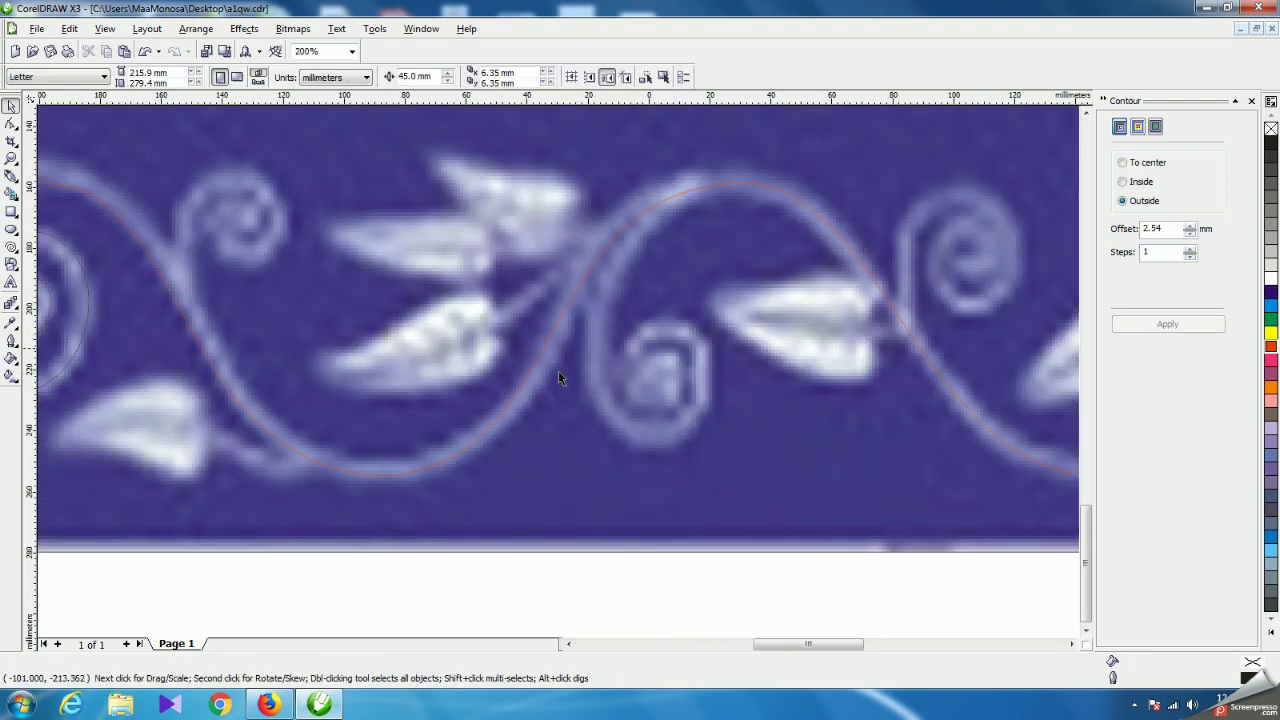
# Extend the lower curl spiral's outer end up to the vine at about (-443, -158) mm, curving the new segment along the stem.
pyautogui.scroll(3, 560, 372)
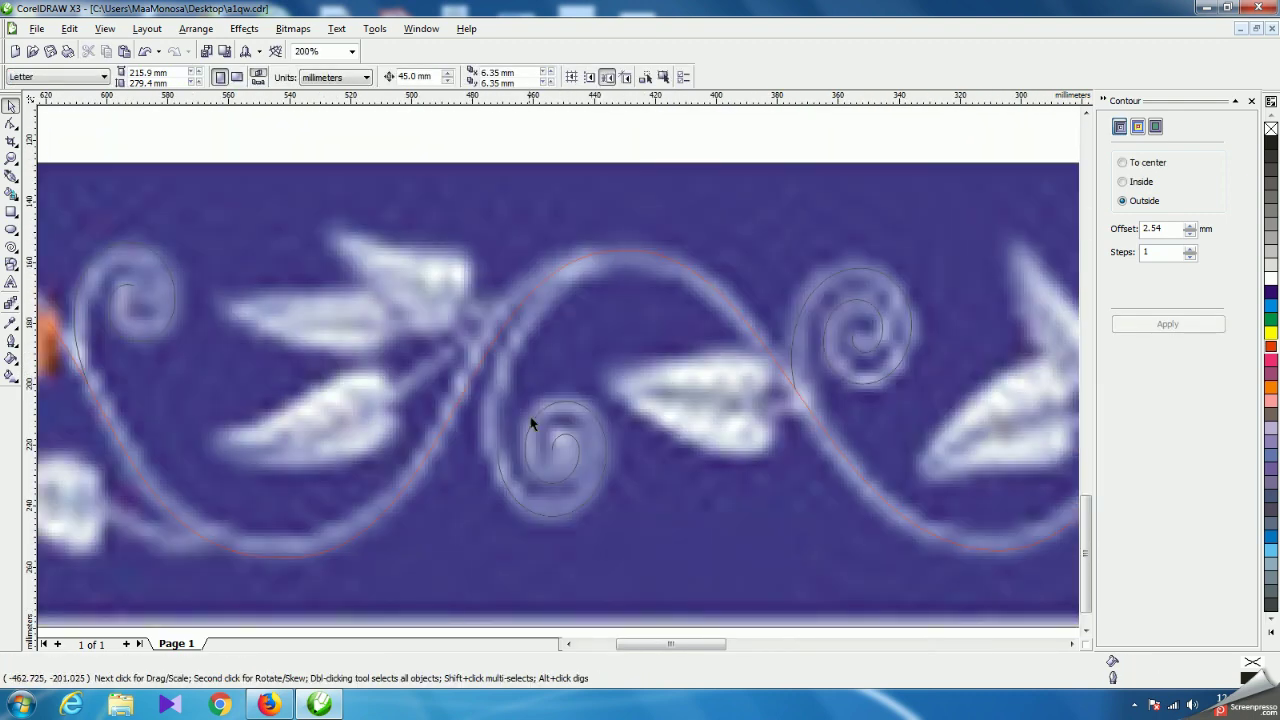
pyautogui.click(501, 479)
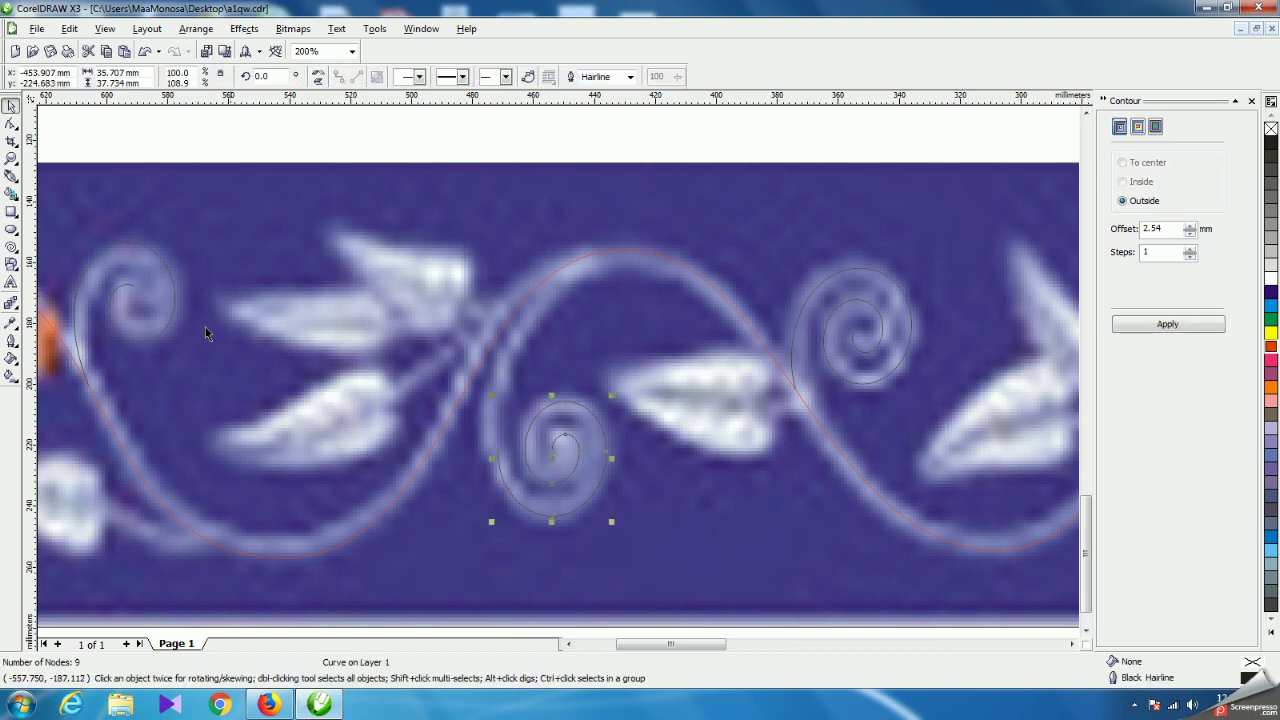
pyautogui.click(11, 124)
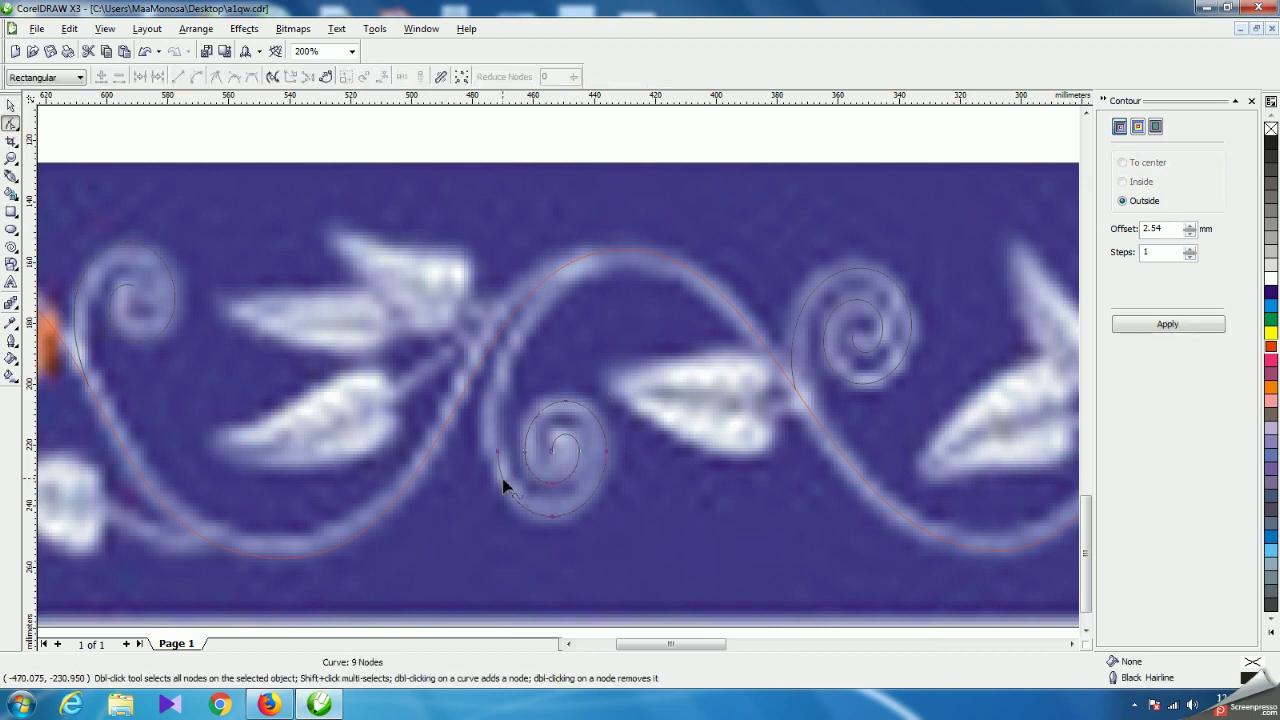
pyautogui.click(497, 452)
pyautogui.moveTo(497, 453); pyautogui.dragTo(450, 378)
pyautogui.scroll(2, 497, 472)
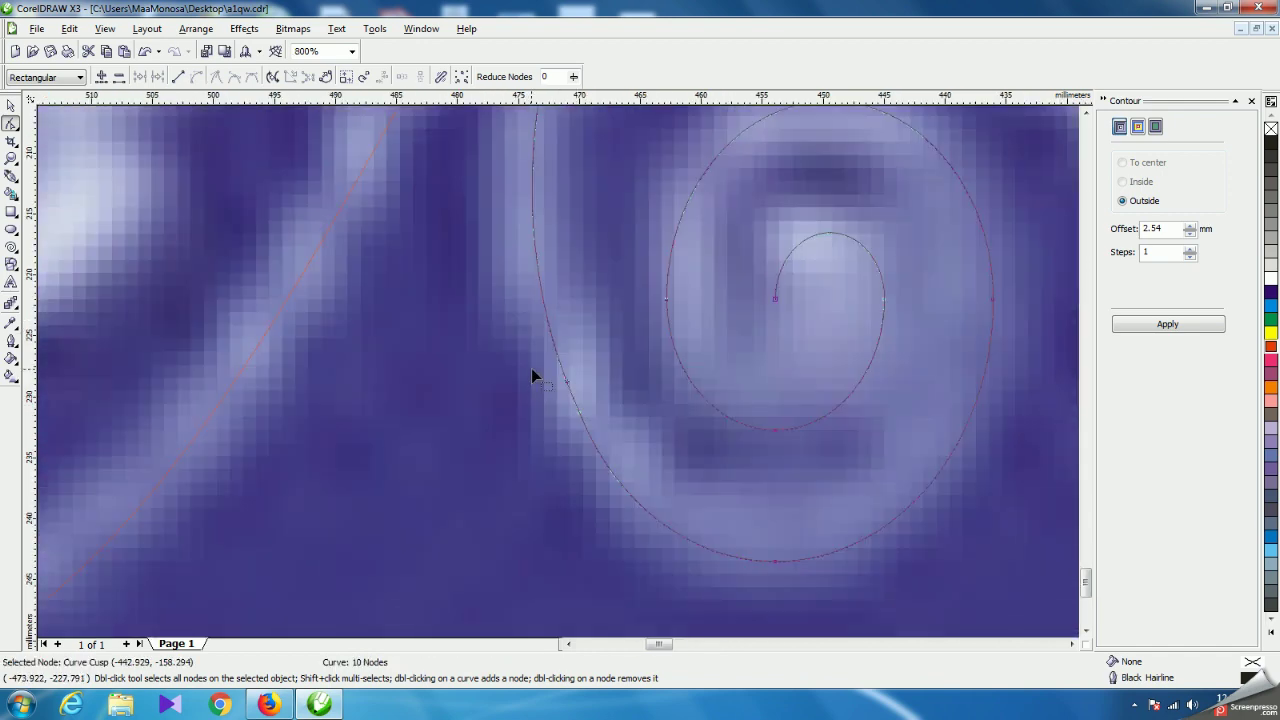
pyautogui.click(600, 407)
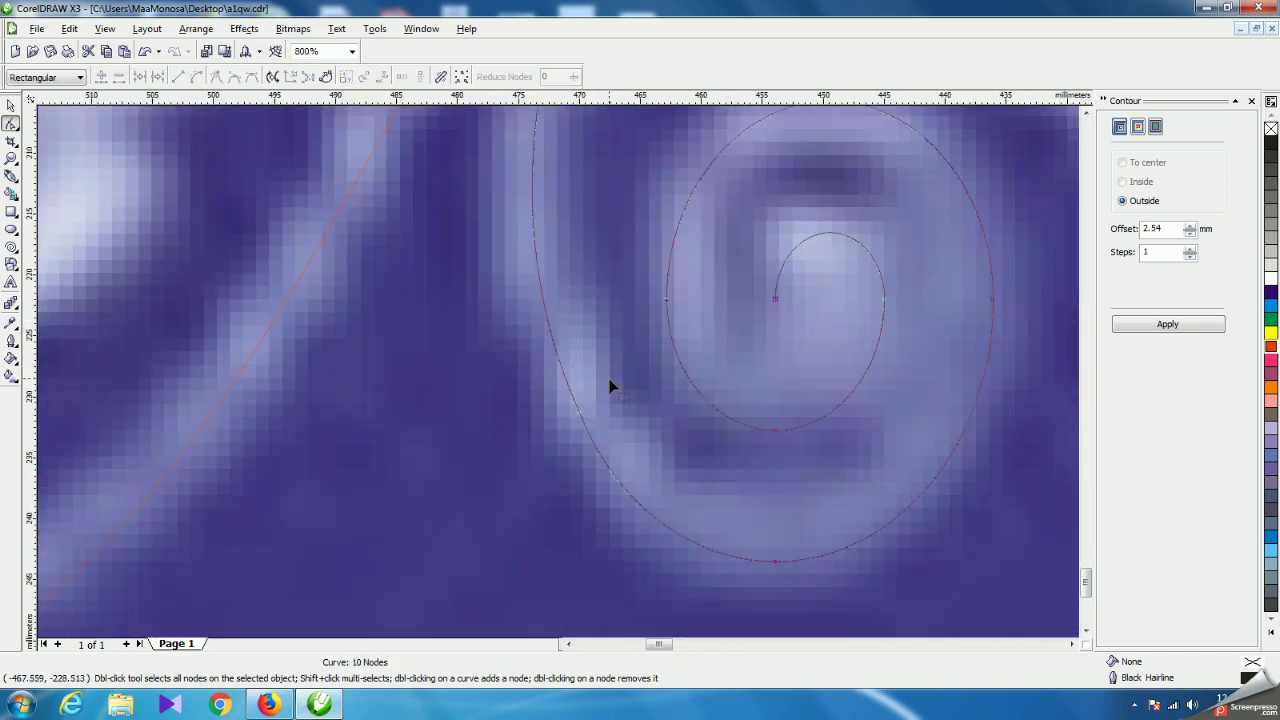
pyautogui.click(578, 412)
pyautogui.press('Delete')
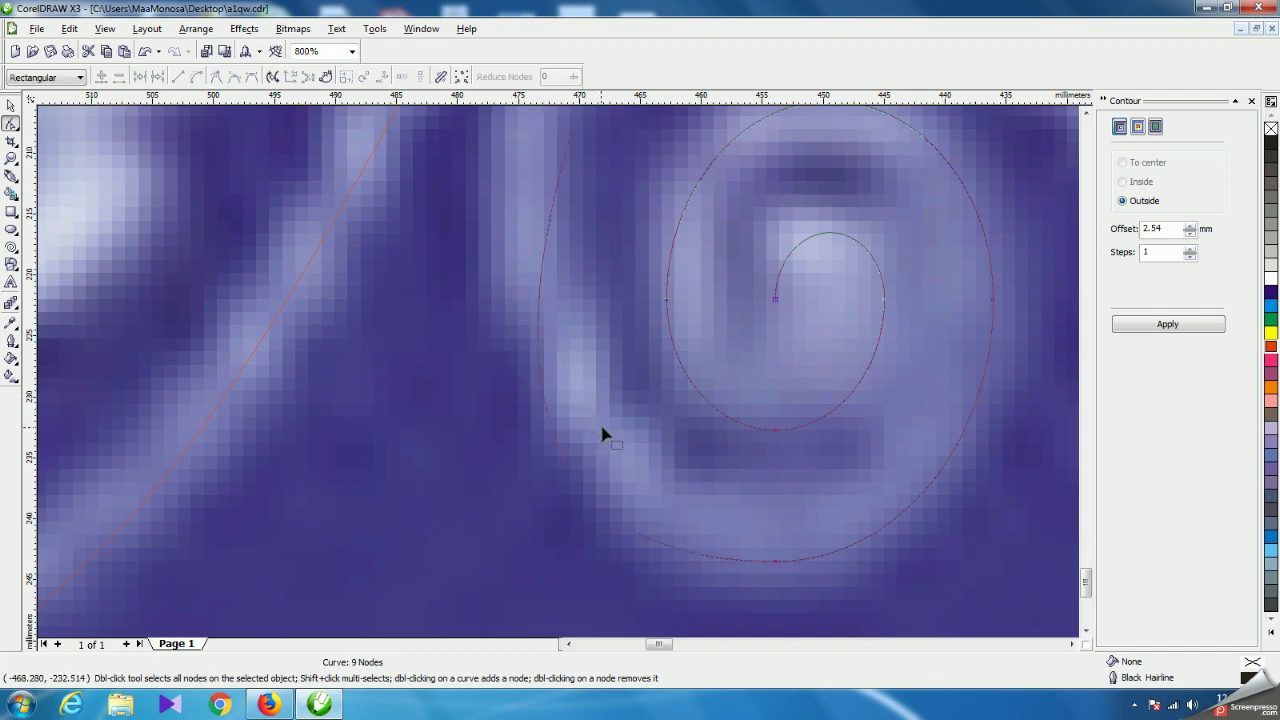
pyautogui.hotkey('ctrl', 'z')
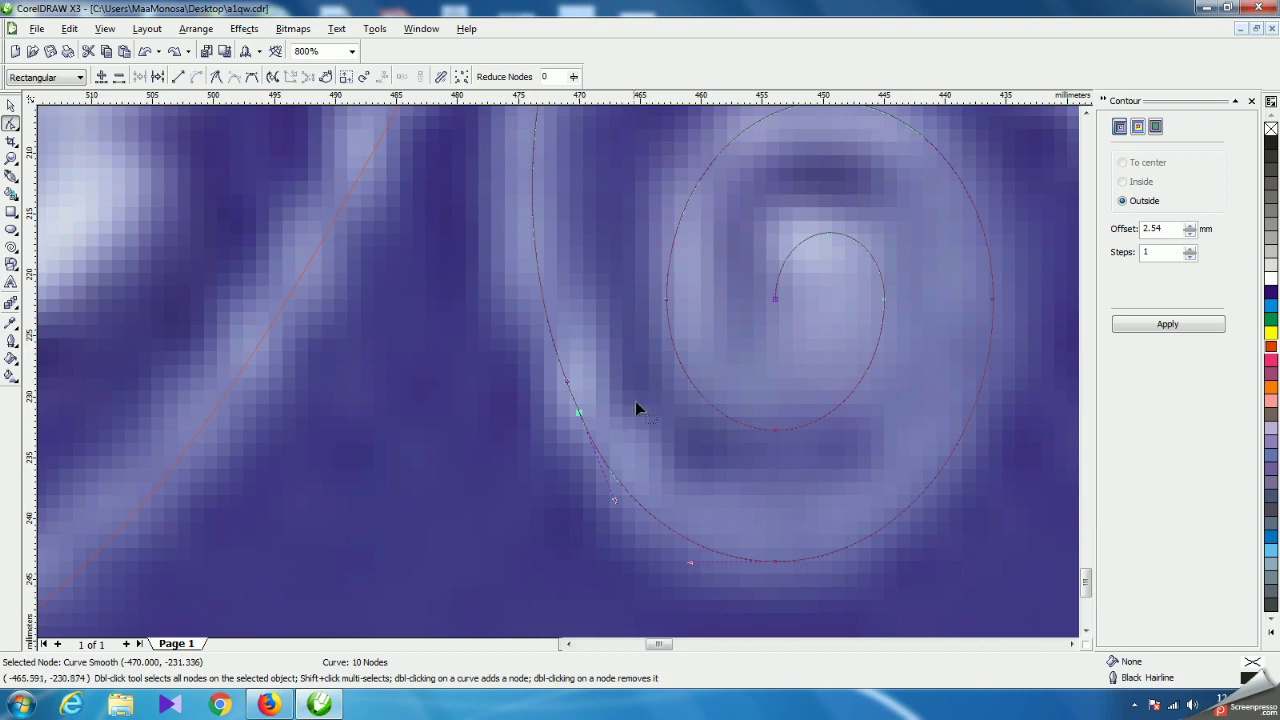
# Make the lower spiral's node at about (-470, -231) mm symmetrical and adjust the curve of its extended stem segment.
pyautogui.scroll(-2, 562, 368)
pyautogui.scroll(2, 556, 372)
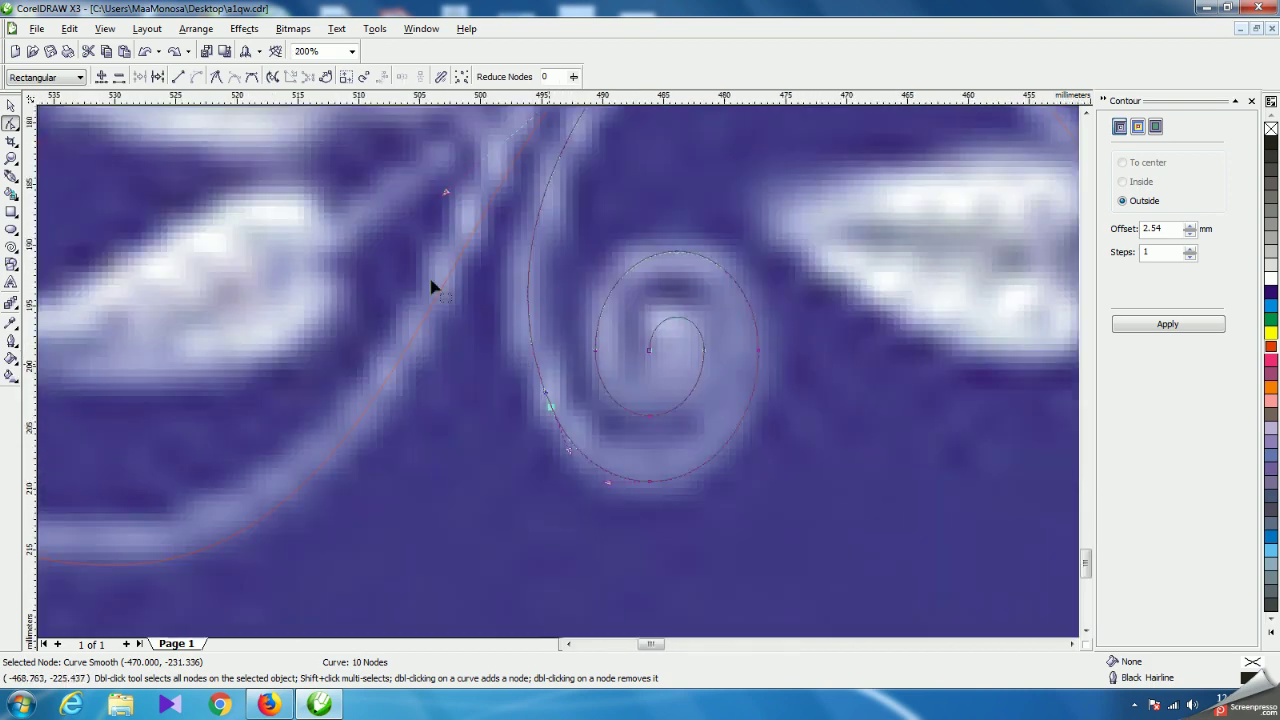
pyautogui.click(250, 79)
pyautogui.scroll(-2, 628, 400)
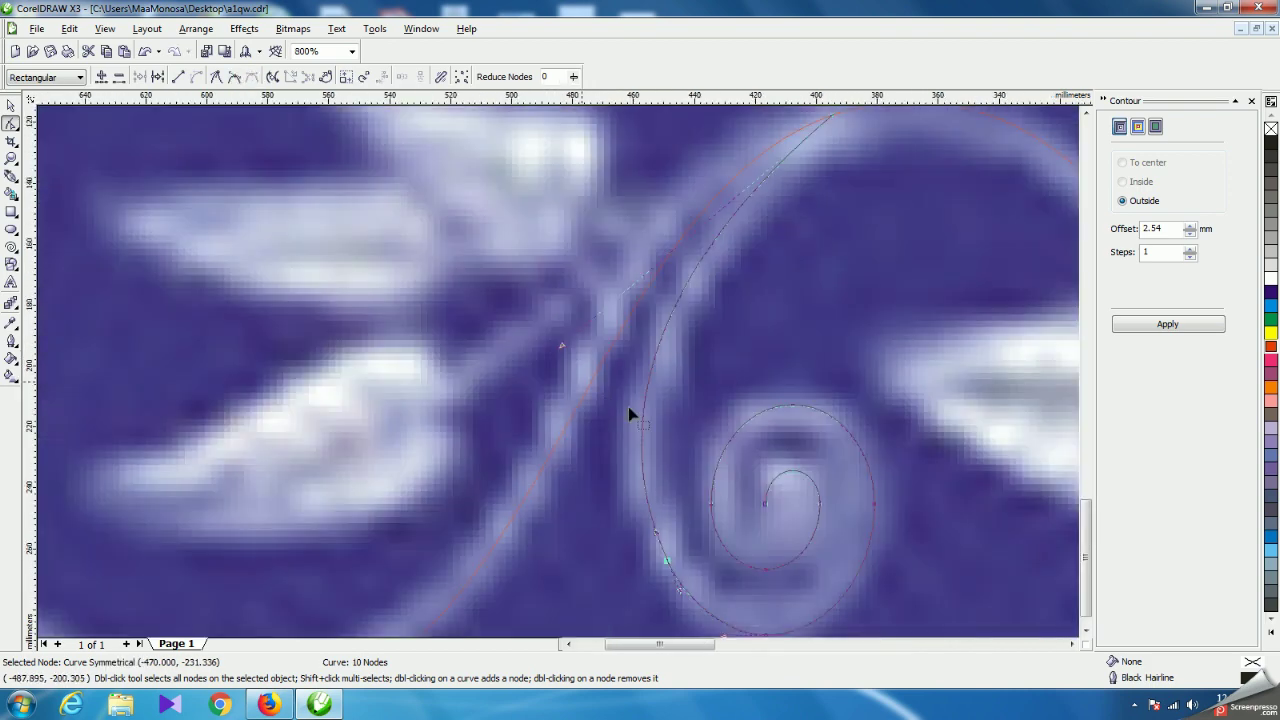
pyautogui.scroll(1, 549, 356)
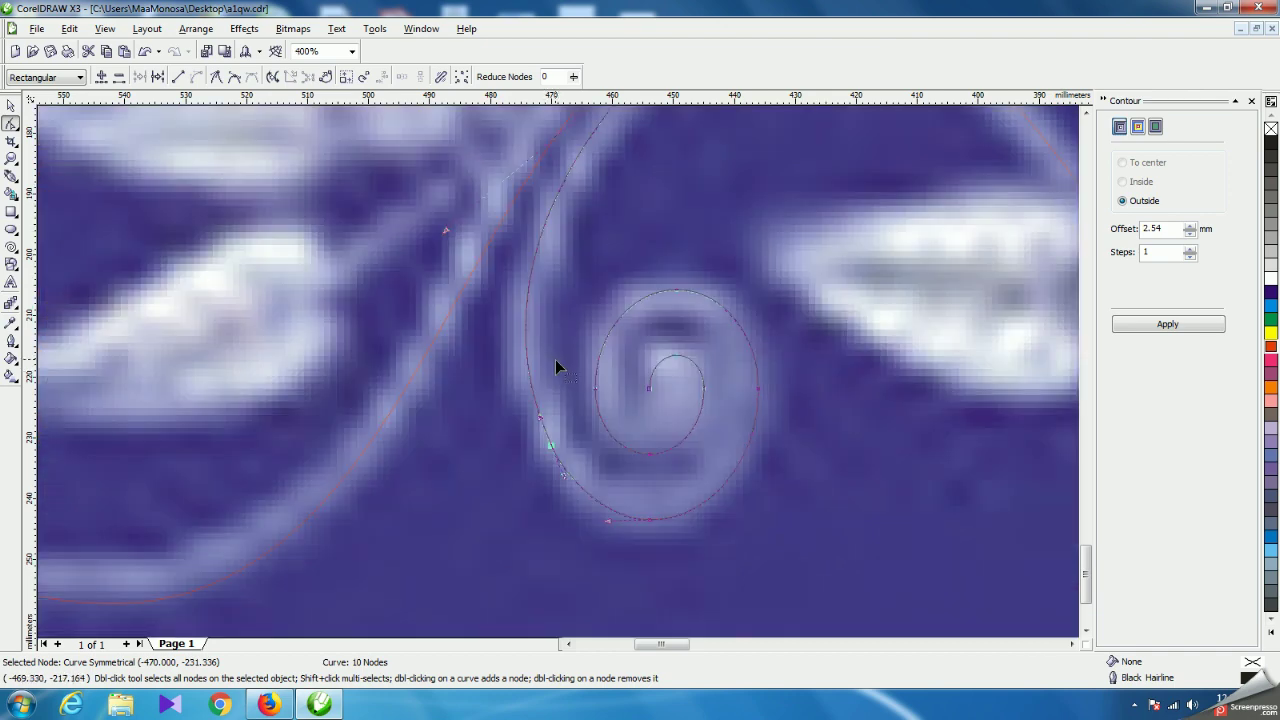
pyautogui.moveTo(456, 243); pyautogui.dragTo(470, 243)
# Move the lower spiral's outer end along the vine to about (-436, -159) mm and rebend its end segment.
pyautogui.scroll(-2, 566, 371)
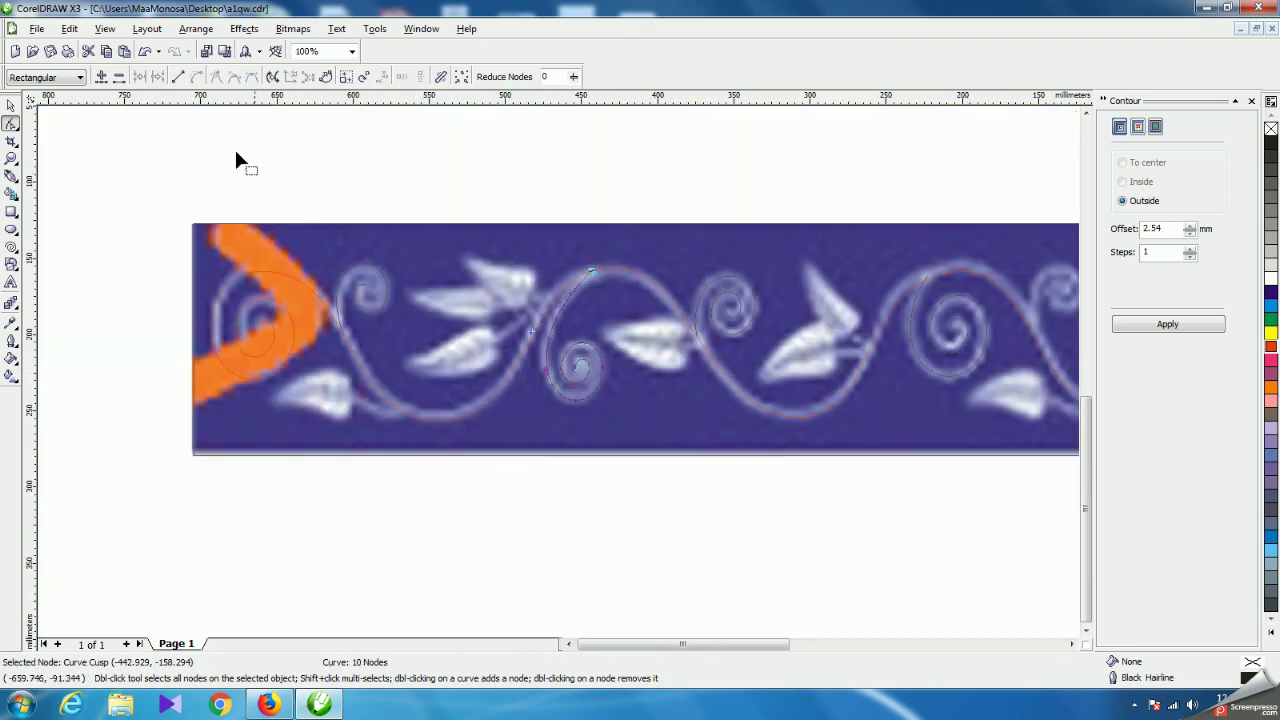
pyautogui.scroll(1, 561, 374)
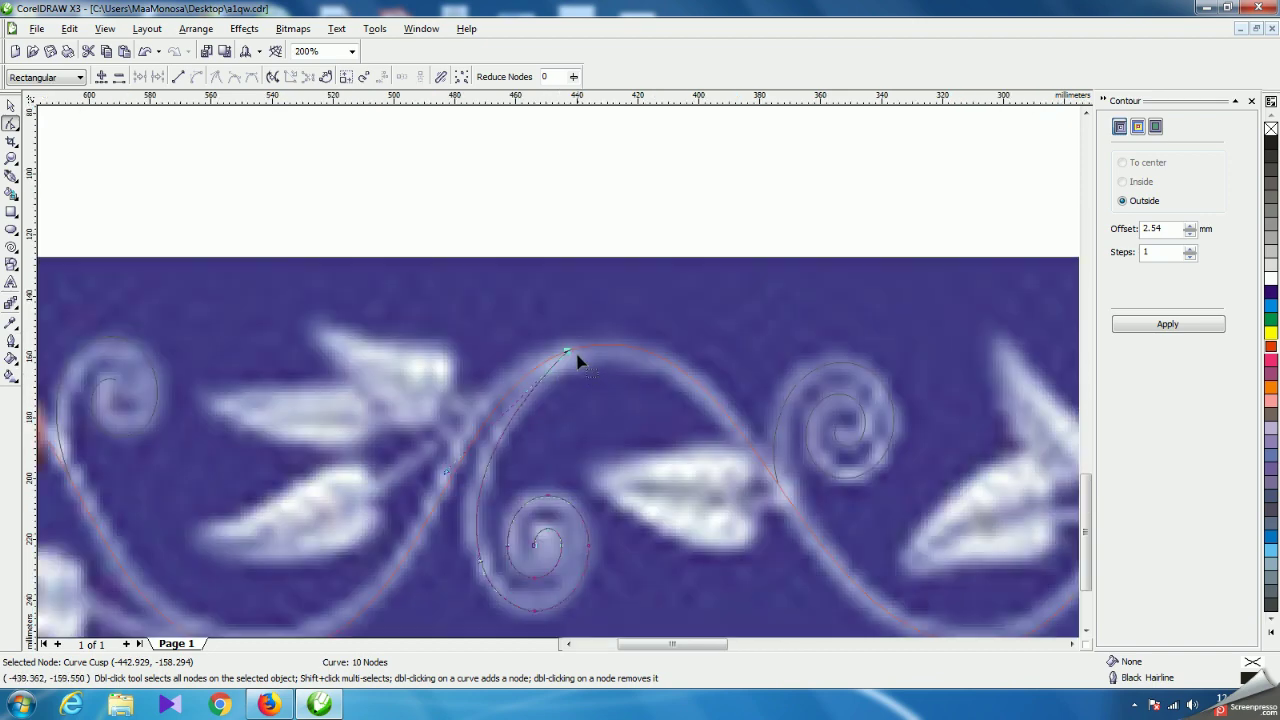
pyautogui.moveTo(570, 358); pyautogui.dragTo(586, 356)
pyautogui.moveTo(465, 476); pyautogui.dragTo(438, 442)
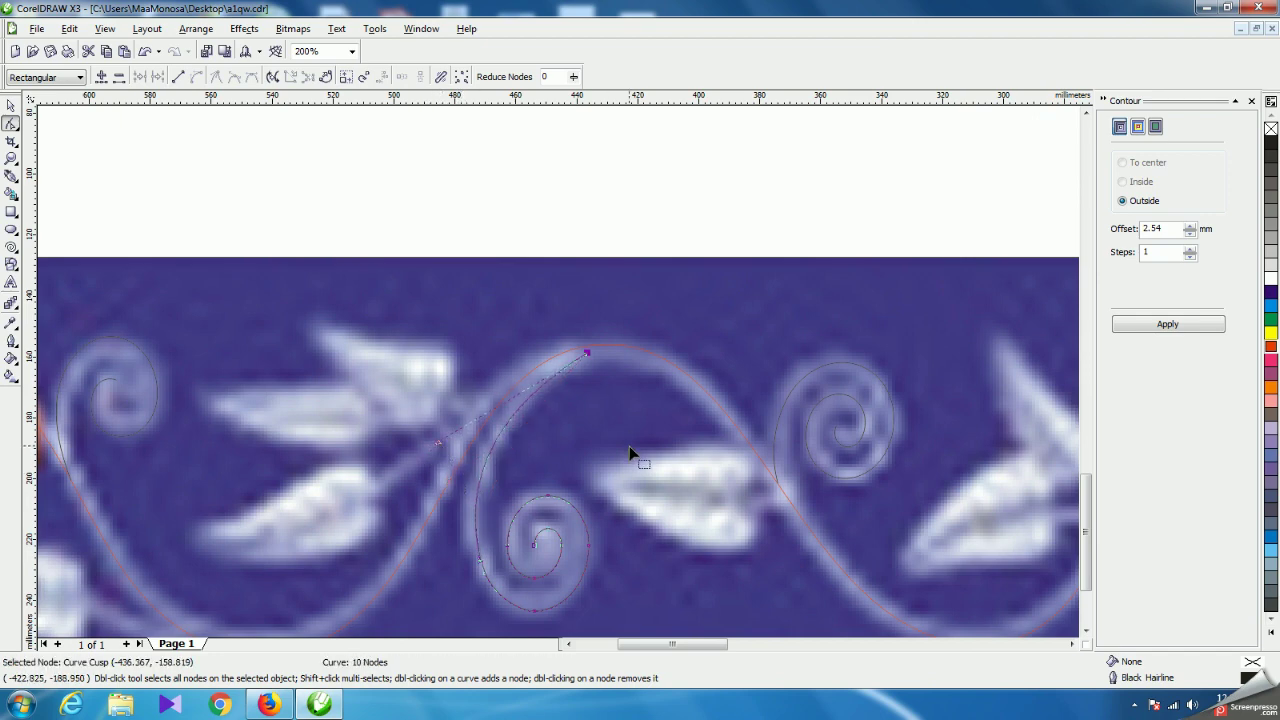
# Move the upper curl spiral's outer end onto the vine at about (-370, -207) mm and bend its last segment along the stem.
pyautogui.click(10, 105)
pyautogui.scroll(-2, 560, 369)
pyautogui.scroll(3, 558, 372)
pyautogui.scroll(2, 556, 372)
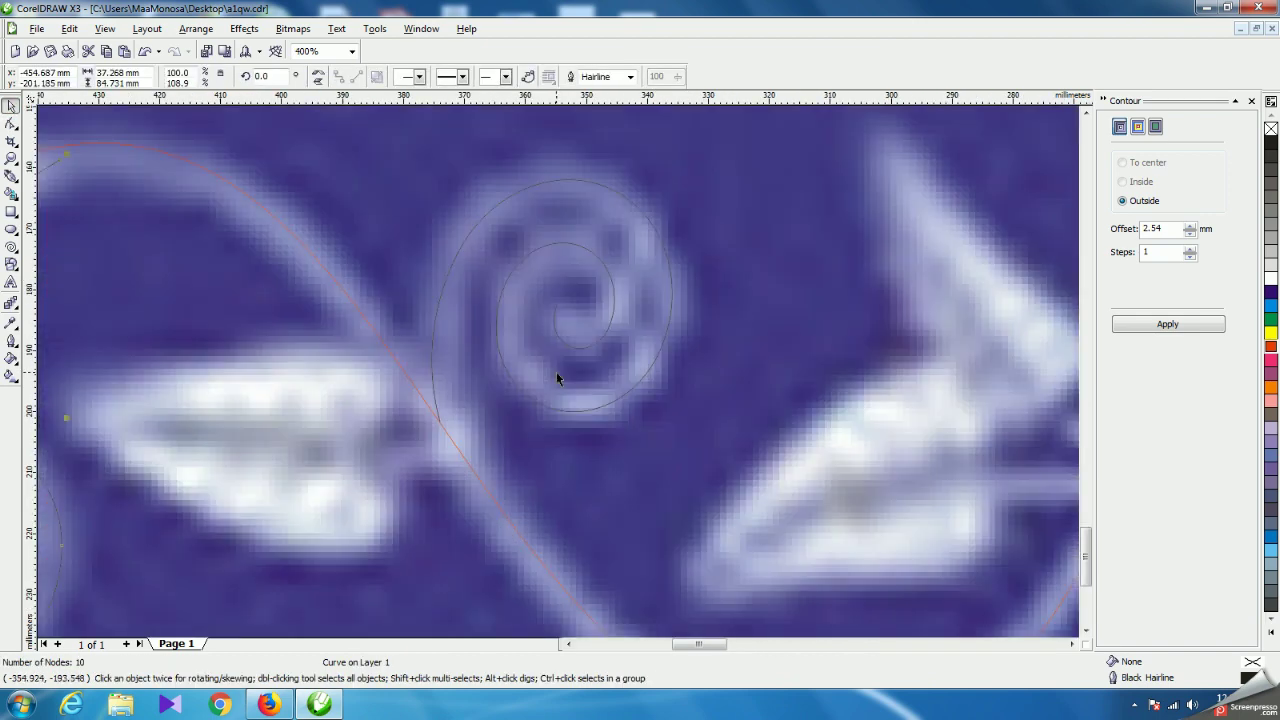
pyautogui.click(438, 426)
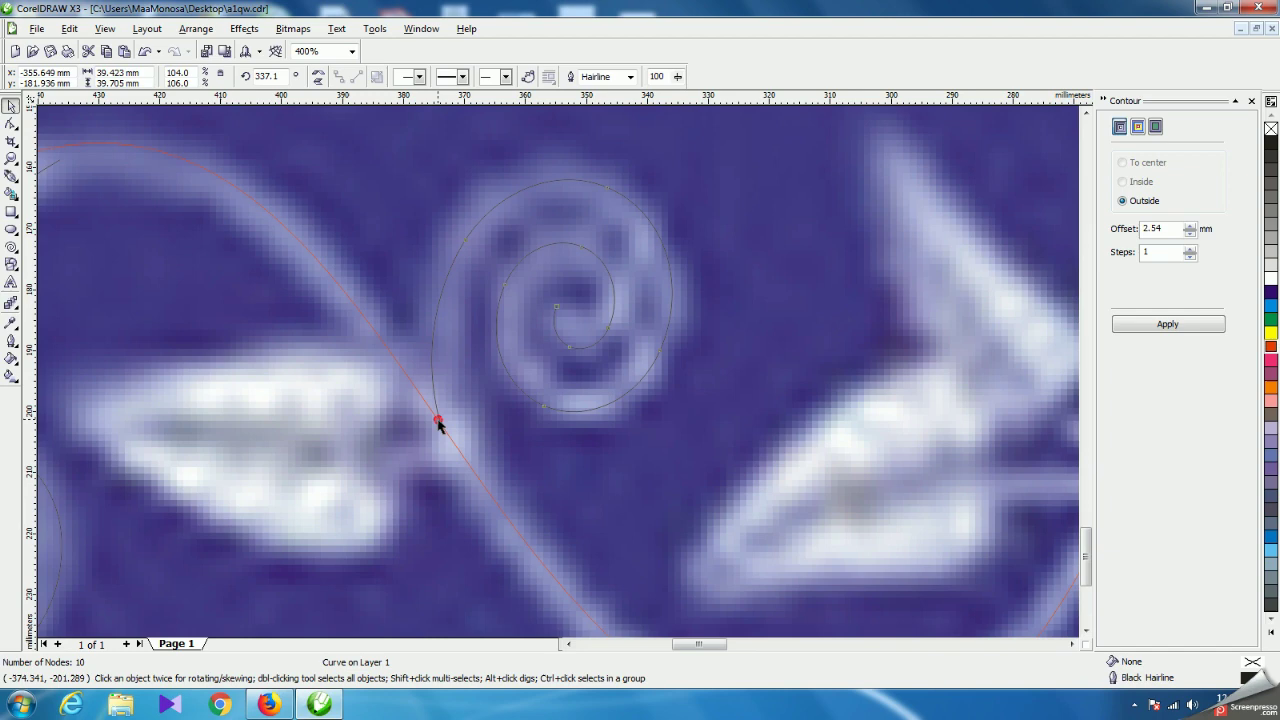
pyautogui.click(550, 300)
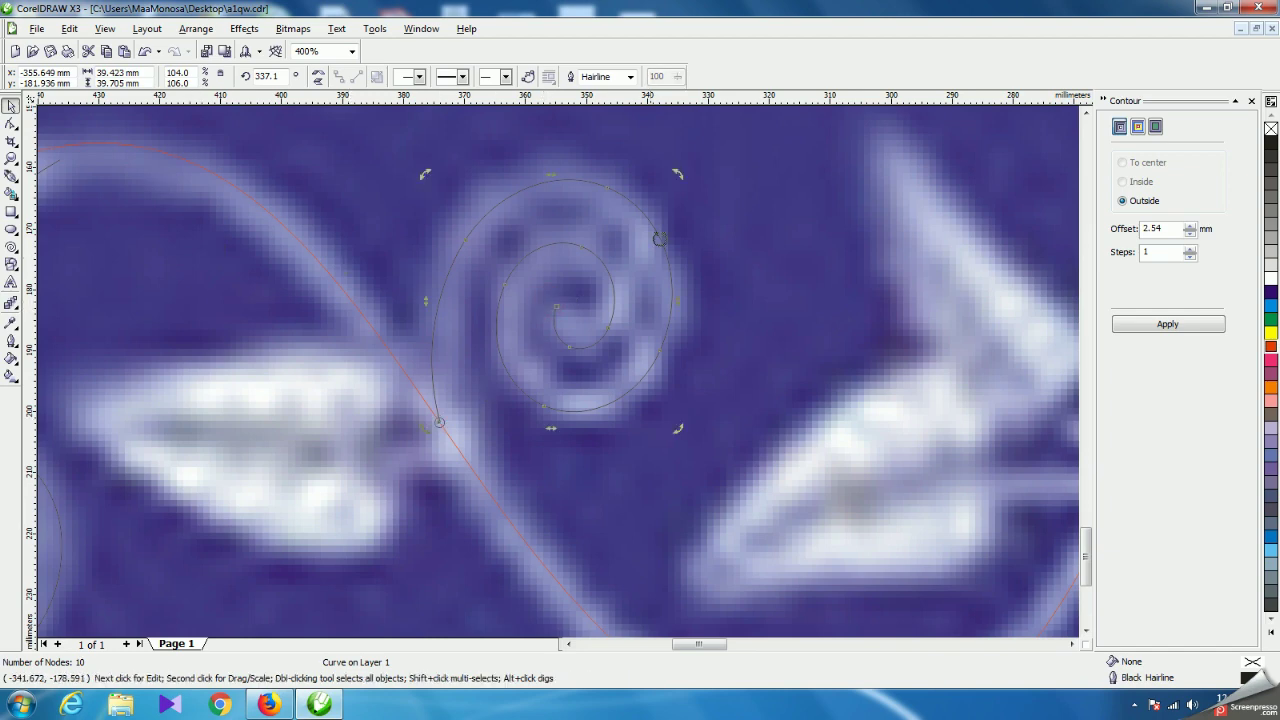
pyautogui.click(11, 122)
pyautogui.moveTo(440, 432); pyautogui.dragTo(457, 450)
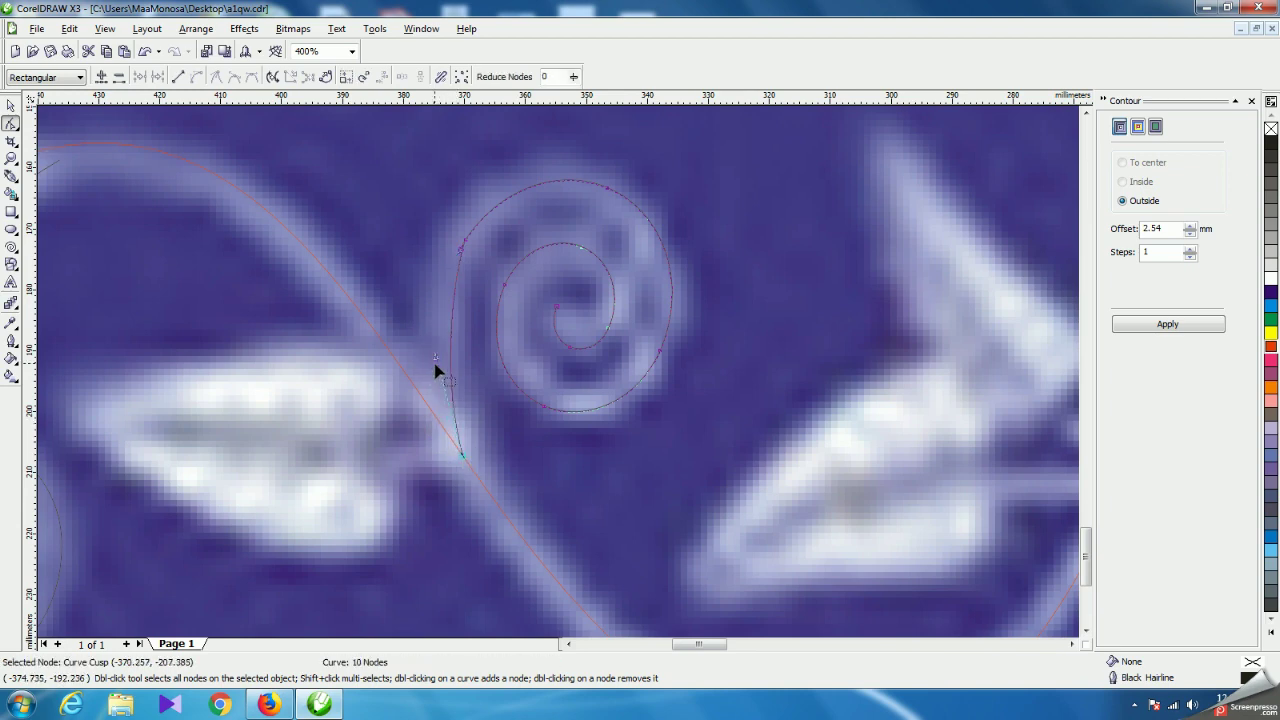
pyautogui.moveTo(437, 363); pyautogui.dragTo(412, 313)
pyautogui.click(478, 270)
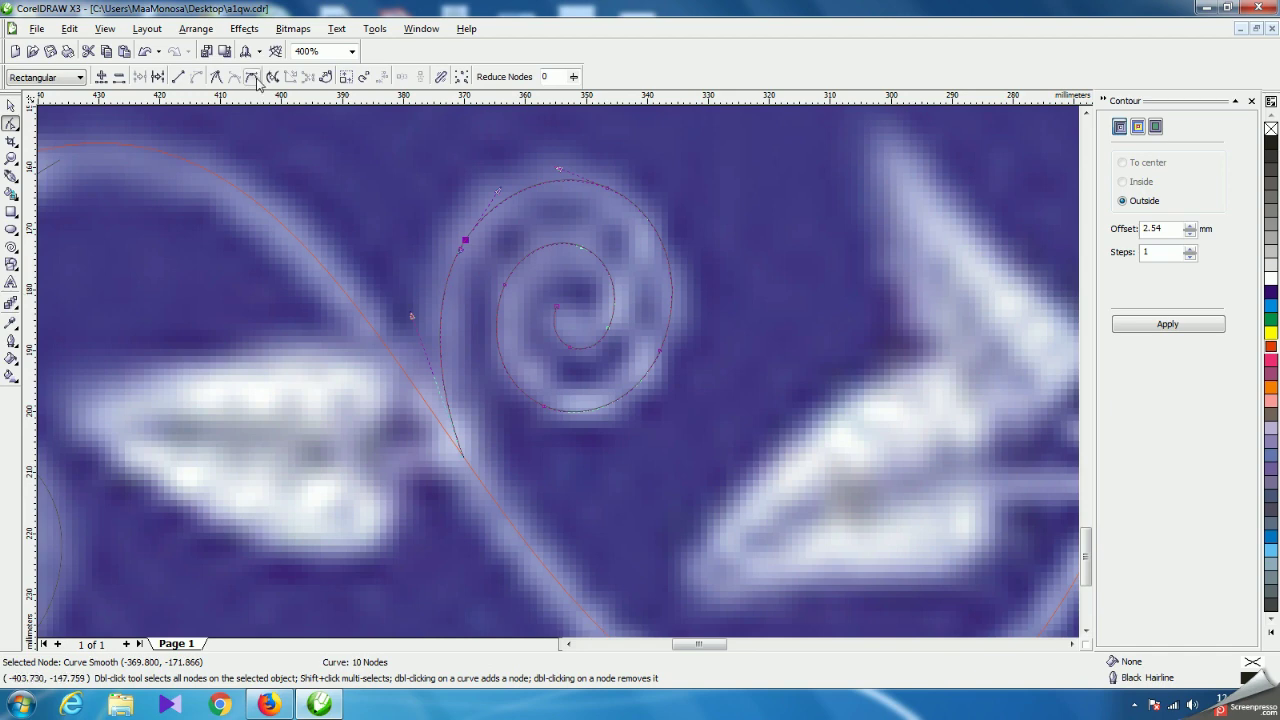
pyautogui.click(11, 105)
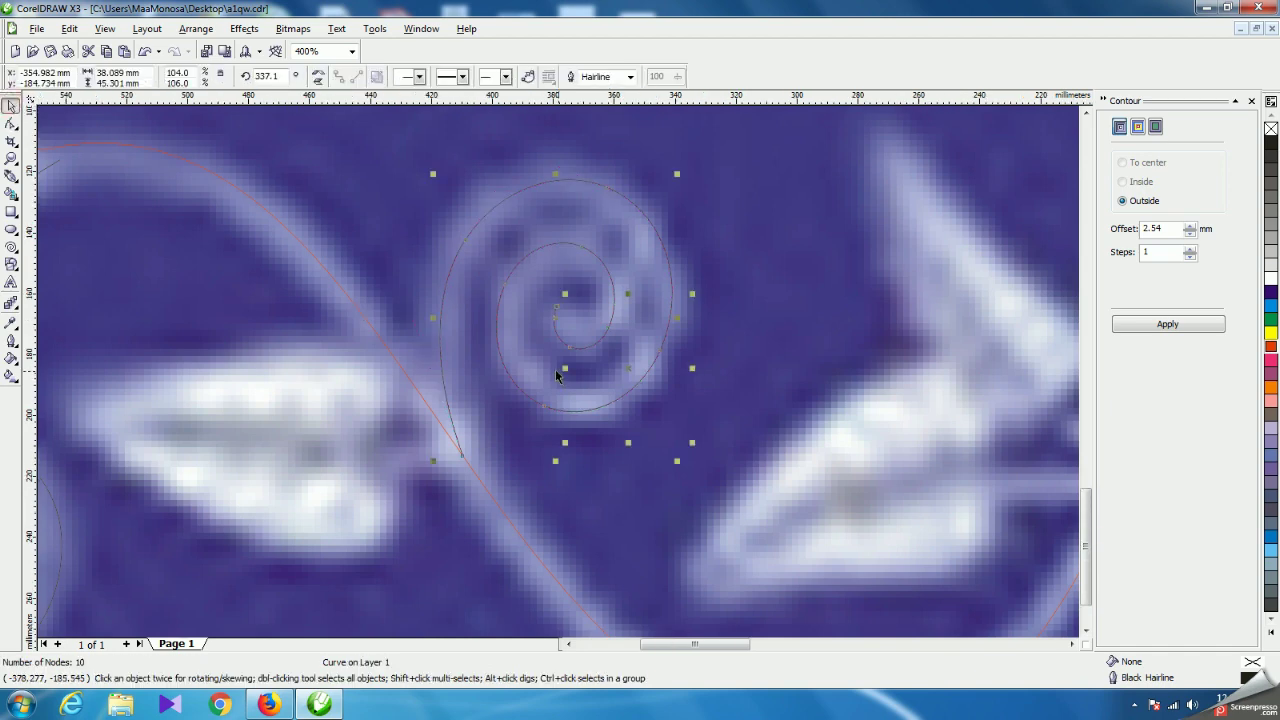
# Copy the extended lower spiral onto the matching lower curl farther along the vine, centred at about (1, -201) mm.
pyautogui.scroll(-2, 558, 375)
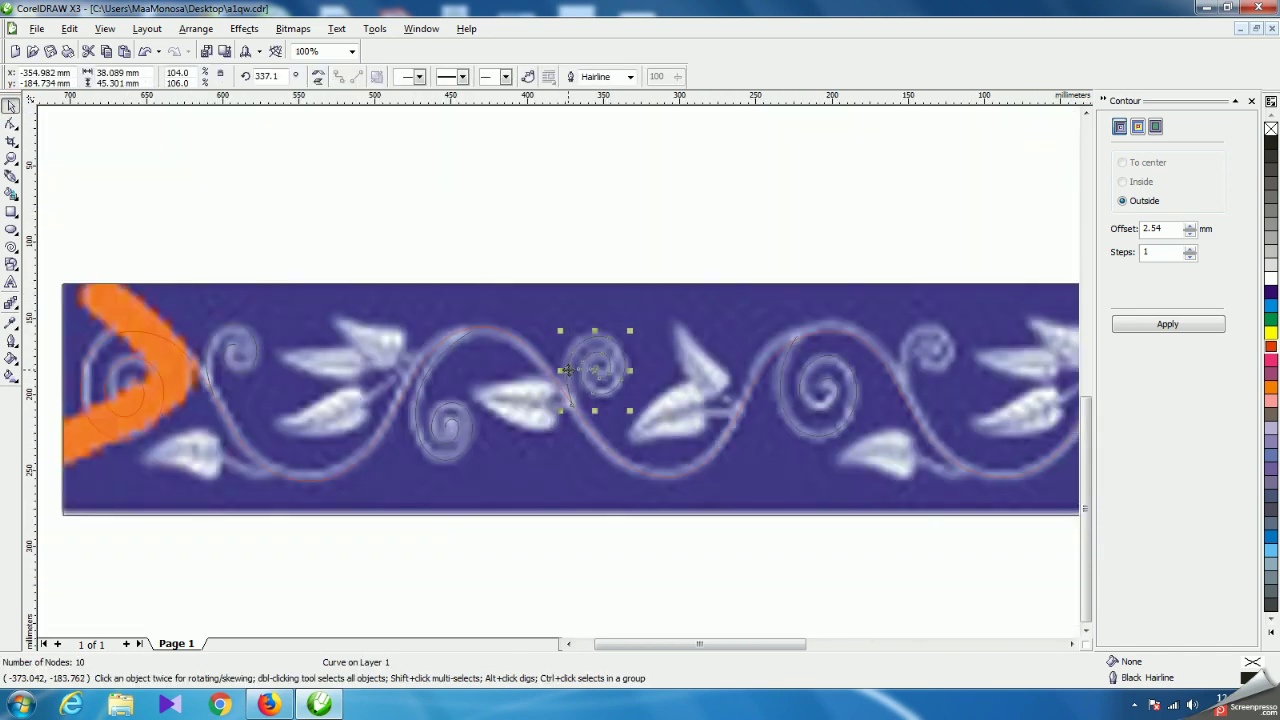
pyautogui.click(458, 460)
pyautogui.scroll(-1, 559, 375)
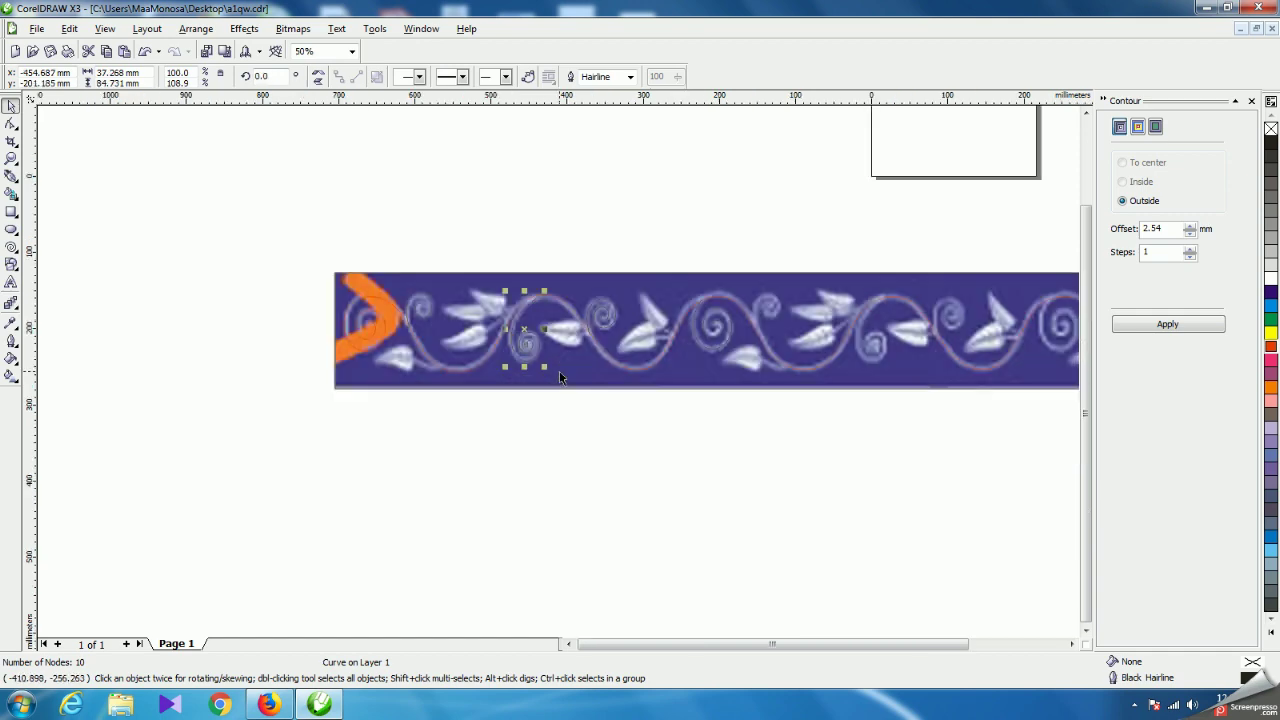
pyautogui.moveTo(526, 358); pyautogui.dragTo(875, 358)
pyautogui.scroll(2, 560, 362)
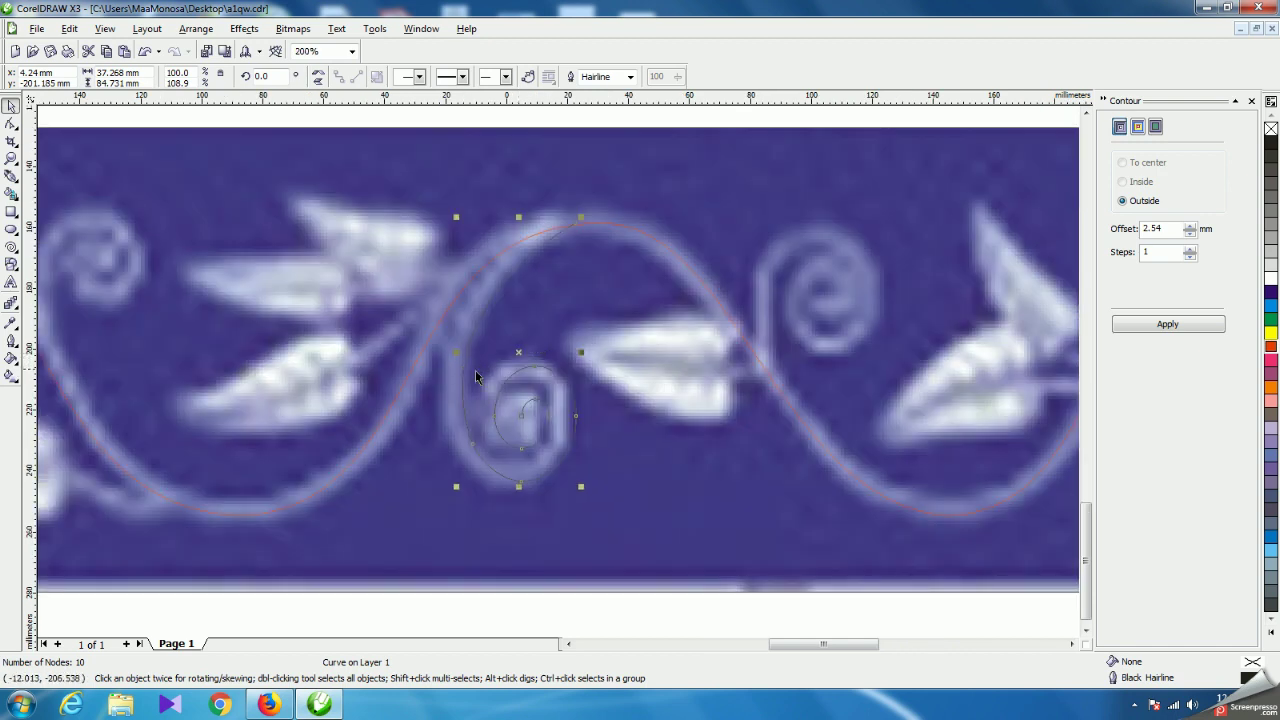
pyautogui.moveTo(520, 351); pyautogui.dragTo(508, 353)
pyautogui.scroll(-1, 539, 381)
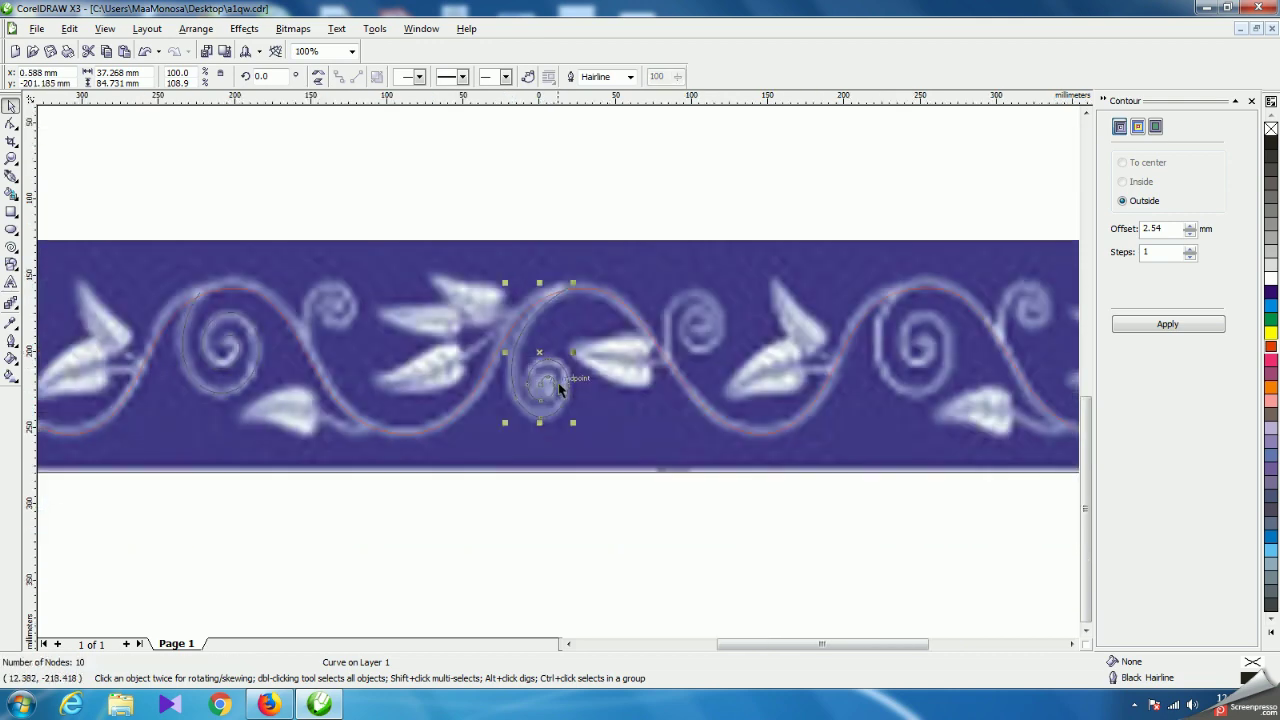
# Copy the lower spiral onto the last lower curl at about (456, -201) mm and the large spiral to about (248, -195) mm.
pyautogui.moveTo(794, 645); pyautogui.dragTo(842, 650)
pyautogui.moveTo(298, 380); pyautogui.dragTo(989, 385)
pyautogui.moveTo(914, 644); pyautogui.dragTo(844, 647)
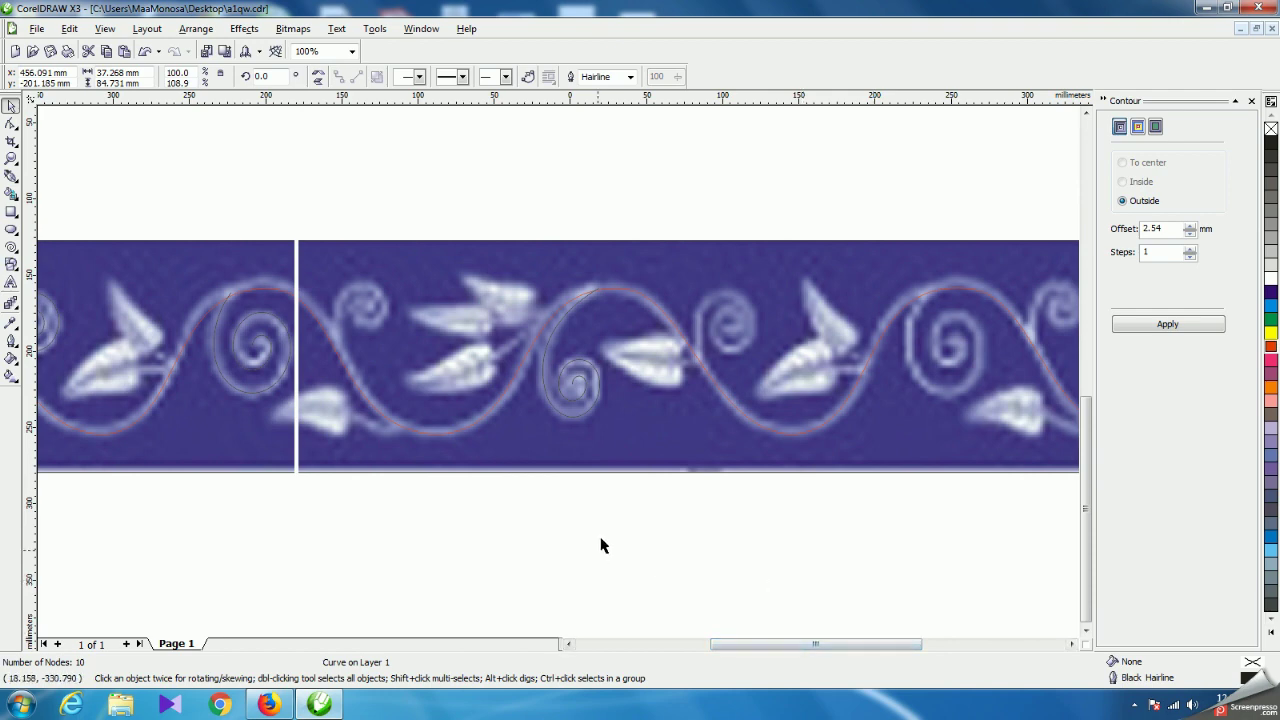
pyautogui.moveTo(258, 396); pyautogui.dragTo(947, 400)
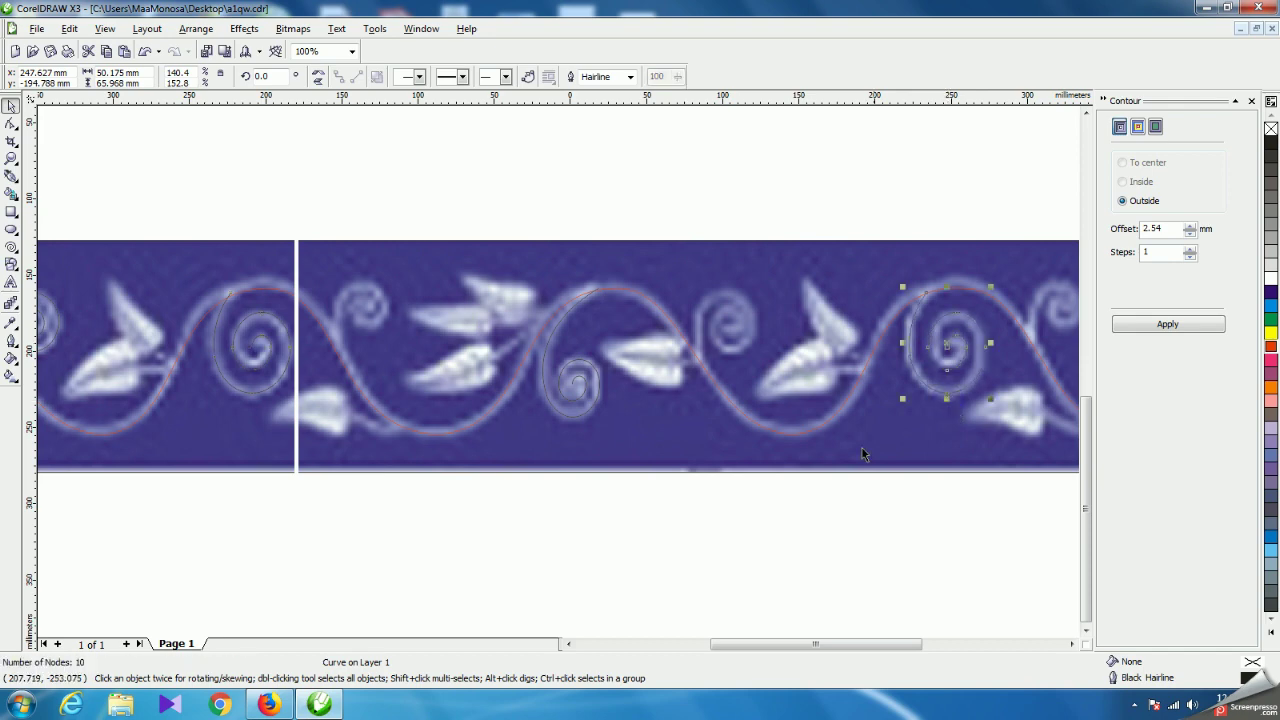
pyautogui.click(606, 551)
# Copy the two upper curl spirals of the first repeat onto the matching curls of the second, centred at about (-17, -180) mm.
pyautogui.moveTo(757, 644); pyautogui.dragTo(692, 646)
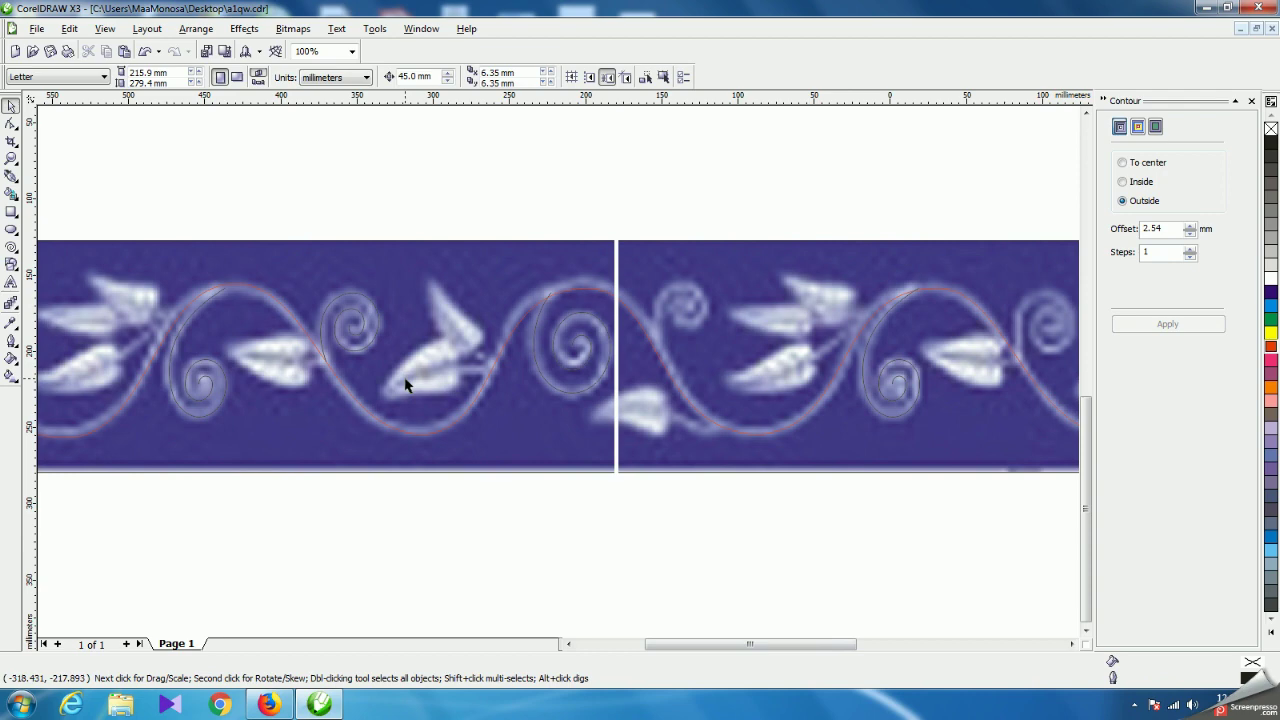
pyautogui.scroll(-4, 558, 372)
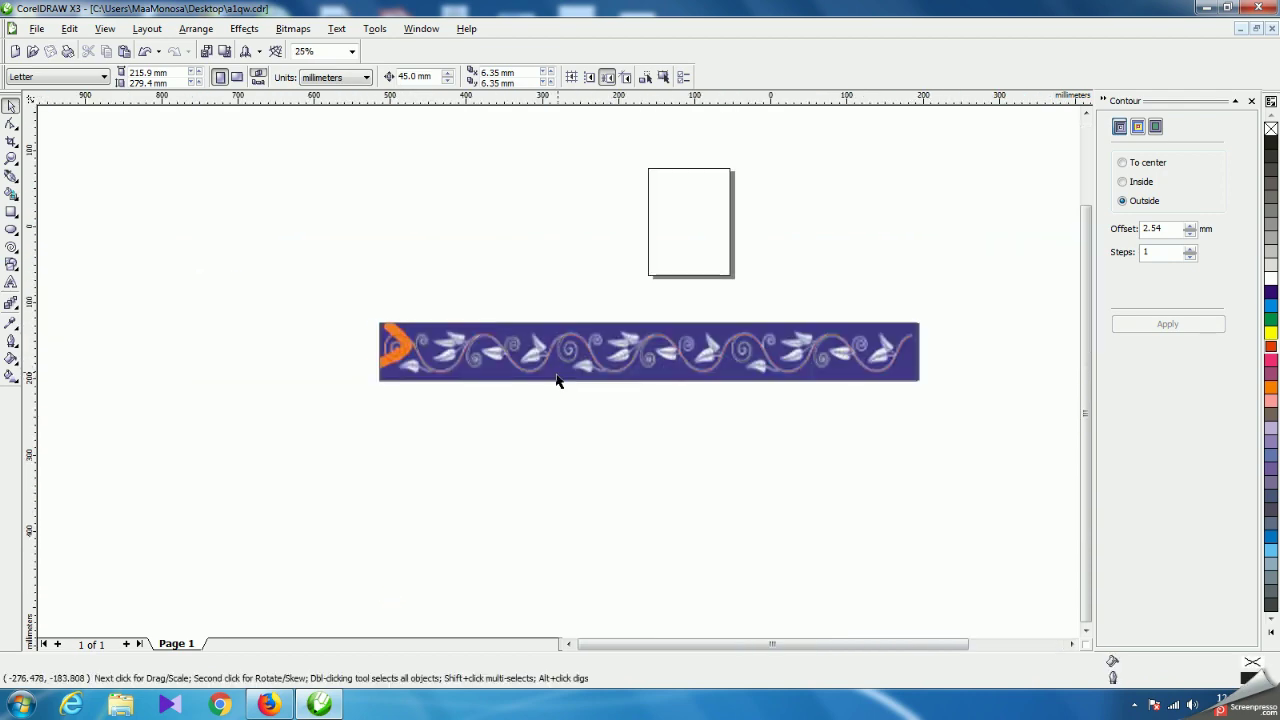
pyautogui.scroll(4, 558, 380)
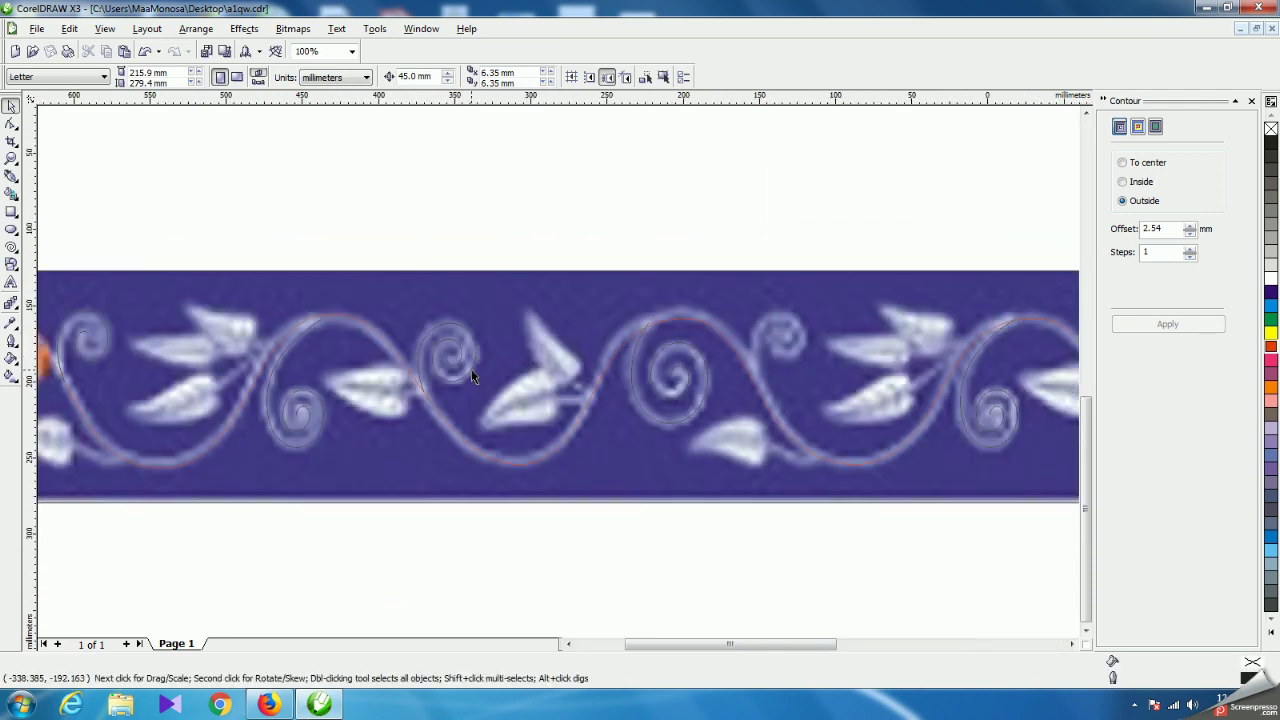
pyautogui.scroll(-2, 392, 400)
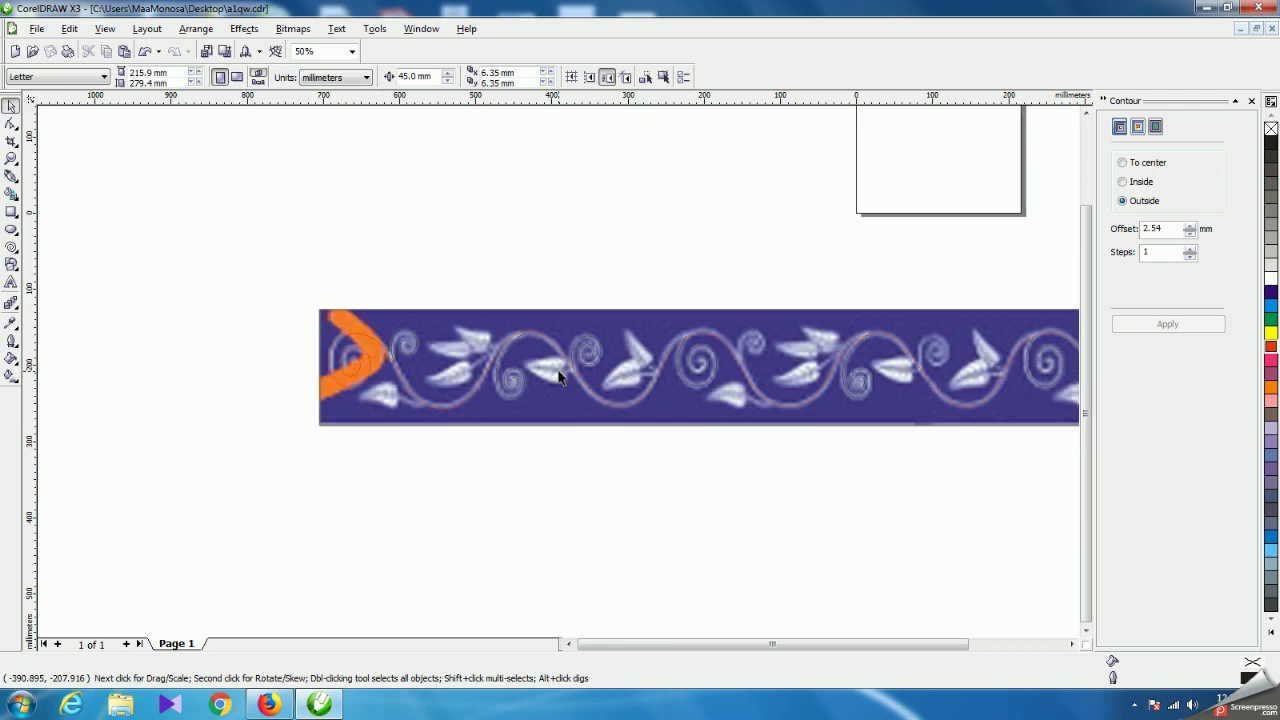
pyautogui.click(415, 344)
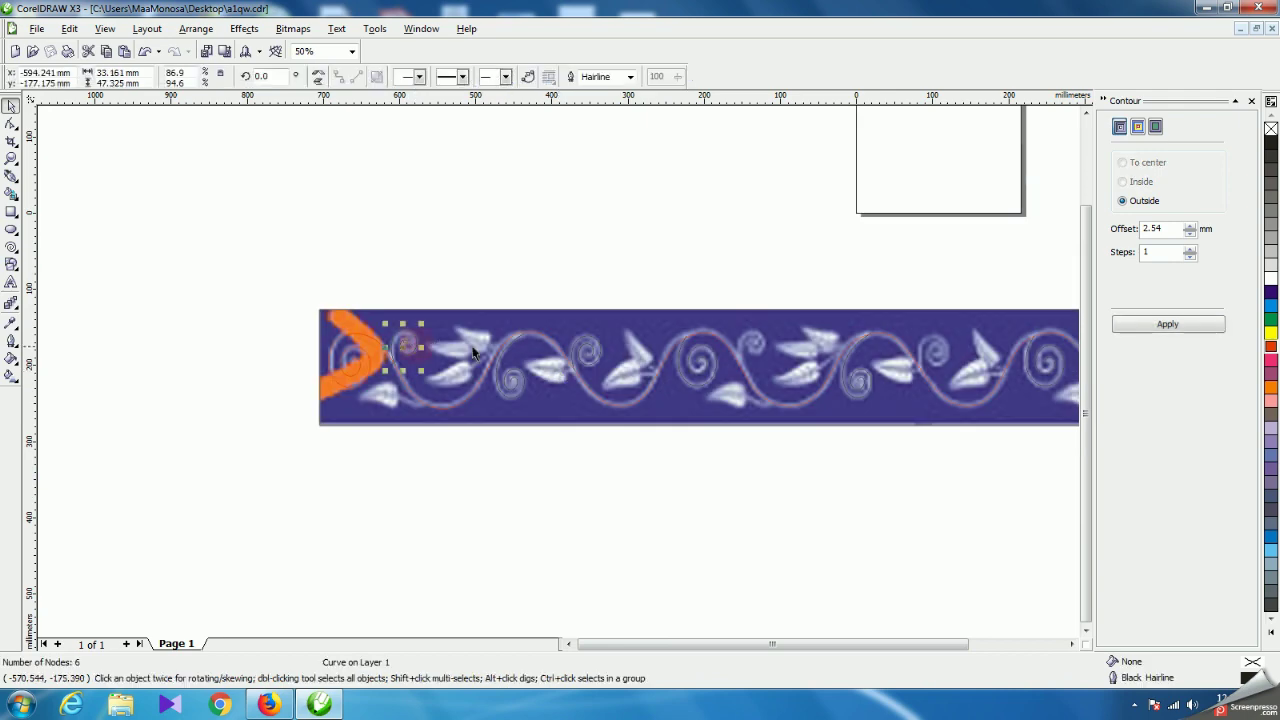
pyautogui.keyDown('shift'); pyautogui.click(600, 360); pyautogui.keyUp('shift')
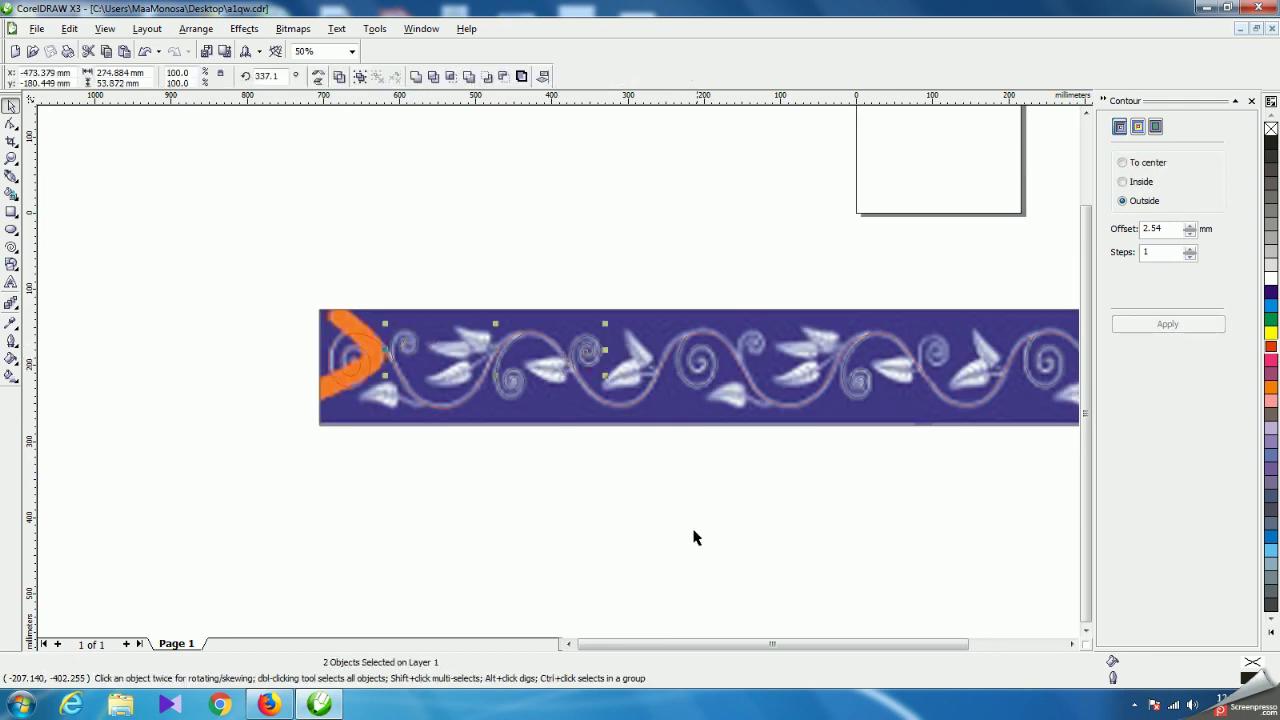
pyautogui.scroll(2, 754, 355)
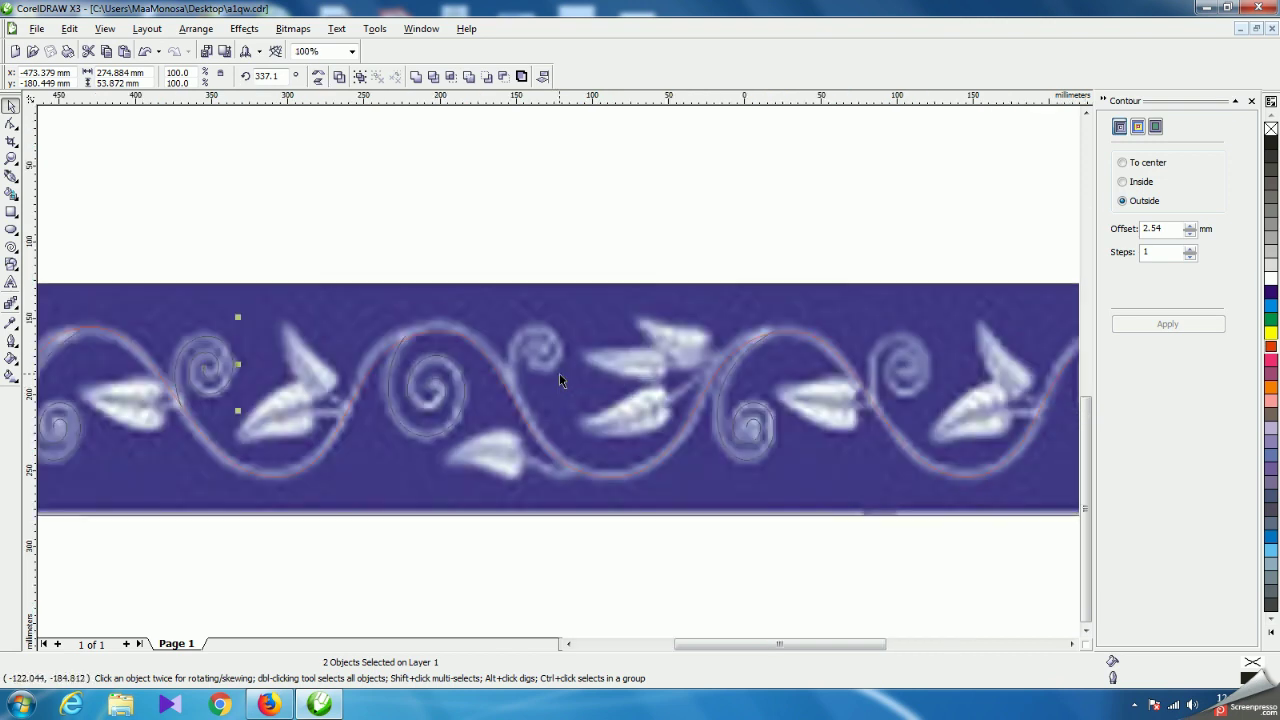
pyautogui.moveTo(206, 365); pyautogui.dragTo(899, 377)
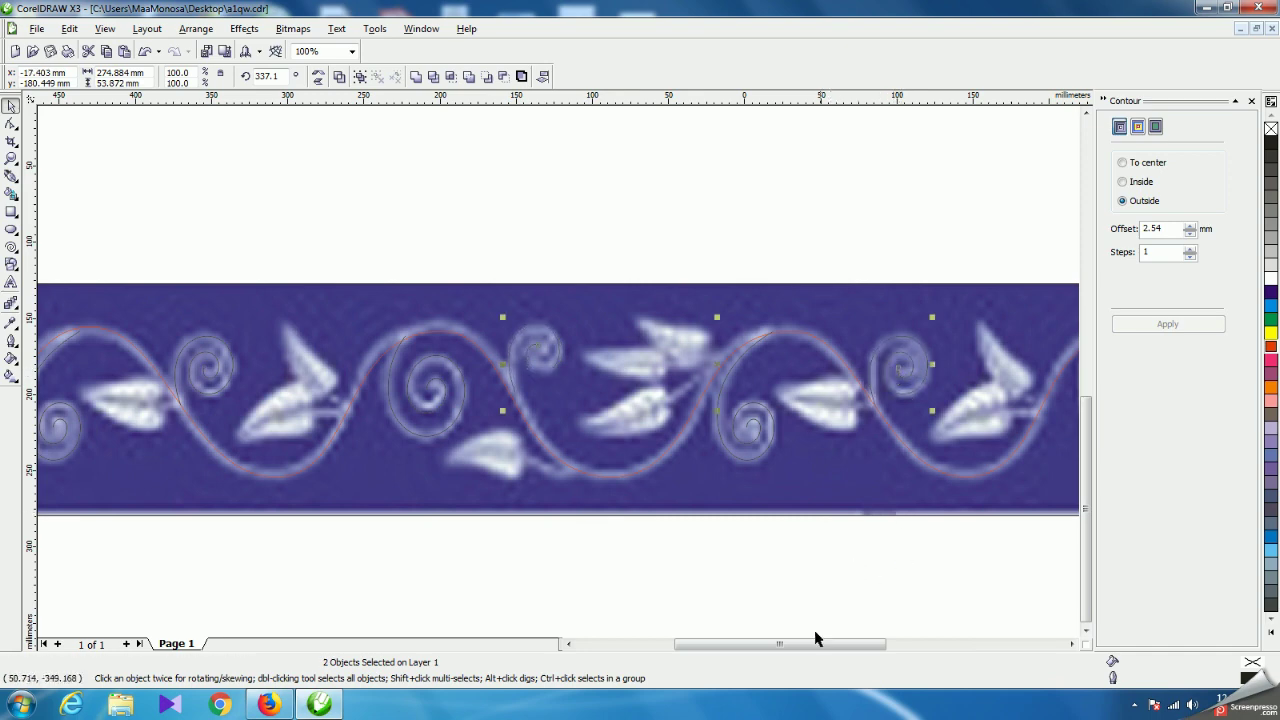
# Copy the pair of upper curl spirals onto the last repeat of the vine, centred at about (439, -180) mm.
pyautogui.moveTo(808, 642); pyautogui.dragTo(929, 646)
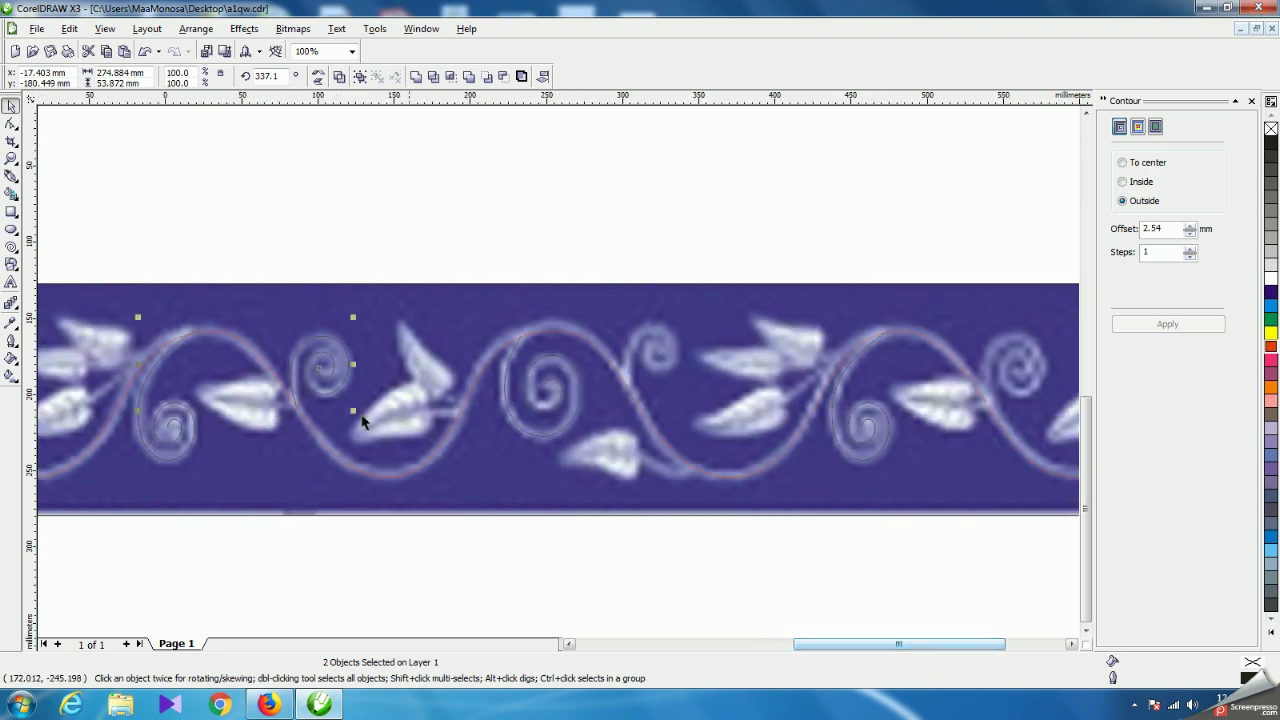
pyautogui.moveTo(320, 370); pyautogui.dragTo(1017, 398)
pyautogui.moveTo(862, 646); pyautogui.dragTo(920, 646)
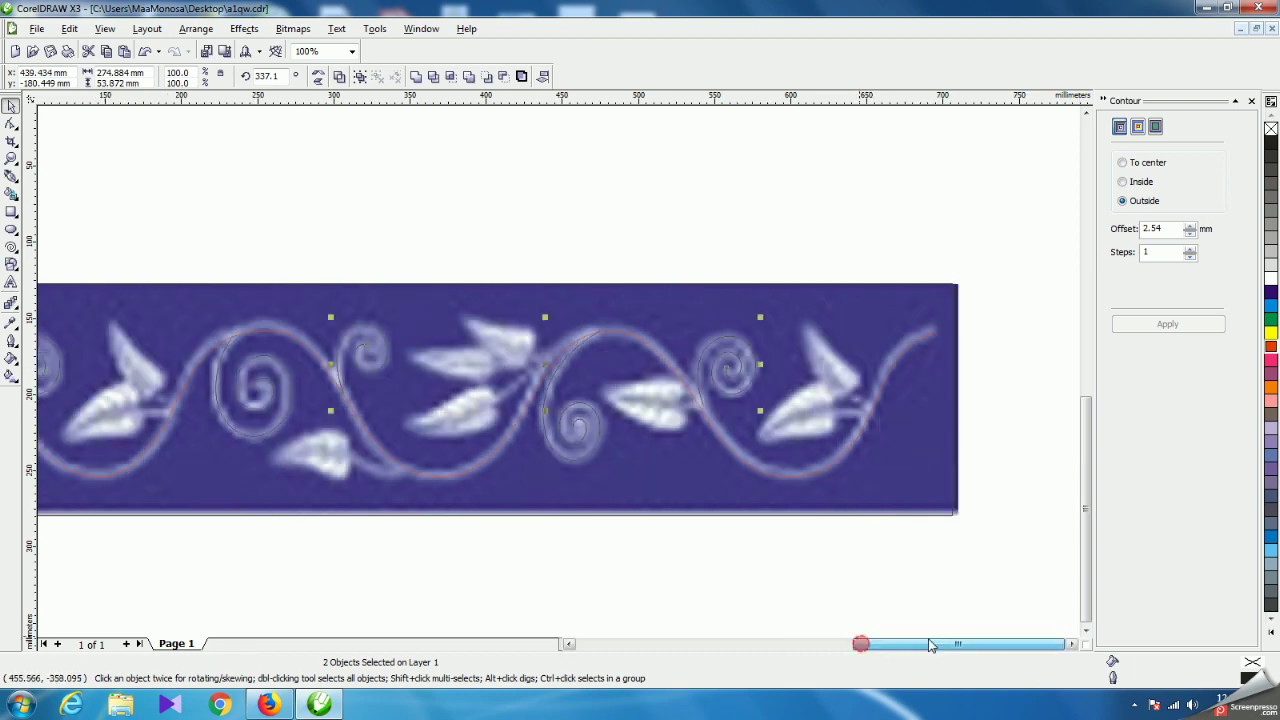
pyautogui.click(790, 600)
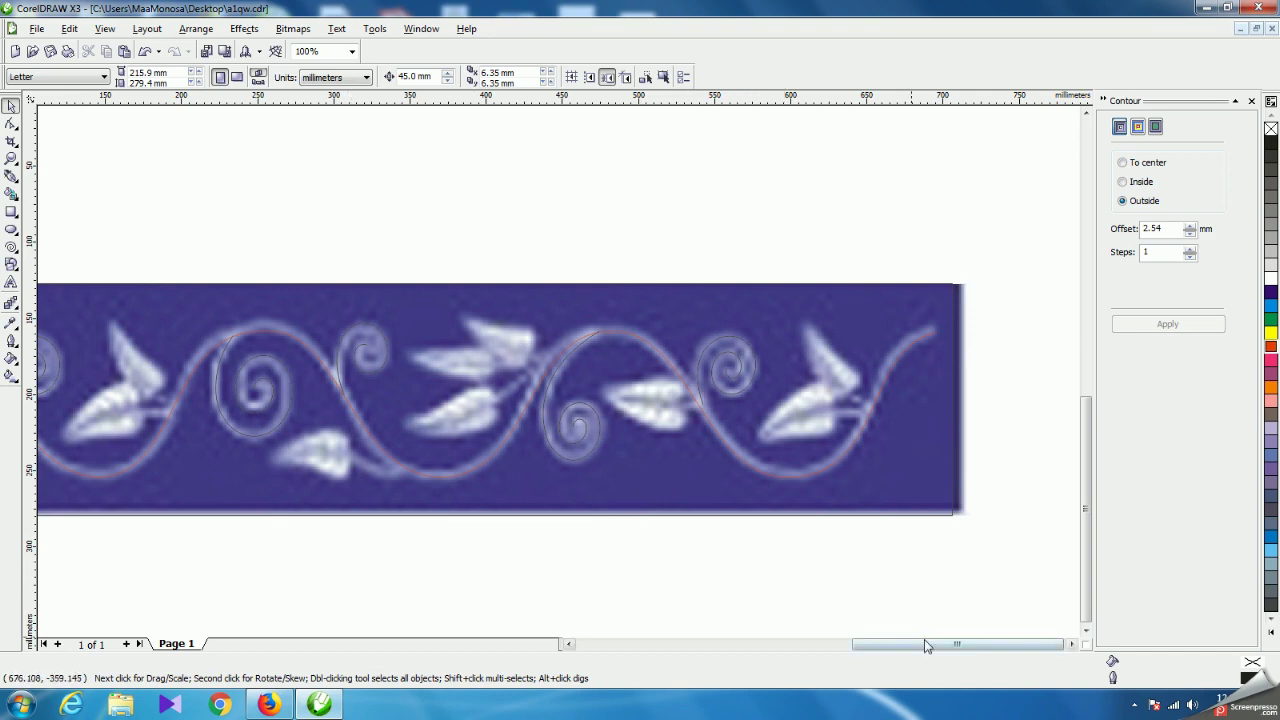
# Examine the traced vine and spirals against the border bitmap along its length.
pyautogui.moveTo(924, 639); pyautogui.dragTo(650, 640)
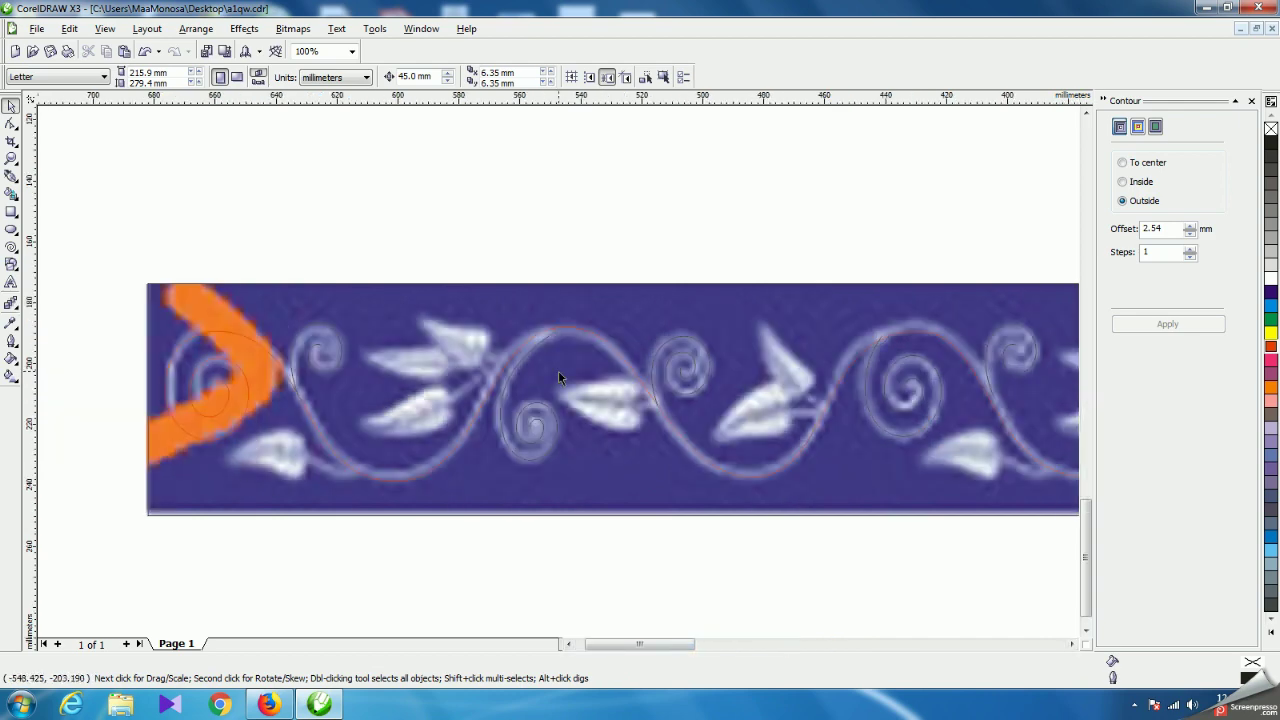
pyautogui.scroll(1, 558, 370)
pyautogui.scroll(-1, 646, 408)
pyautogui.scroll(-1, 587, 392)
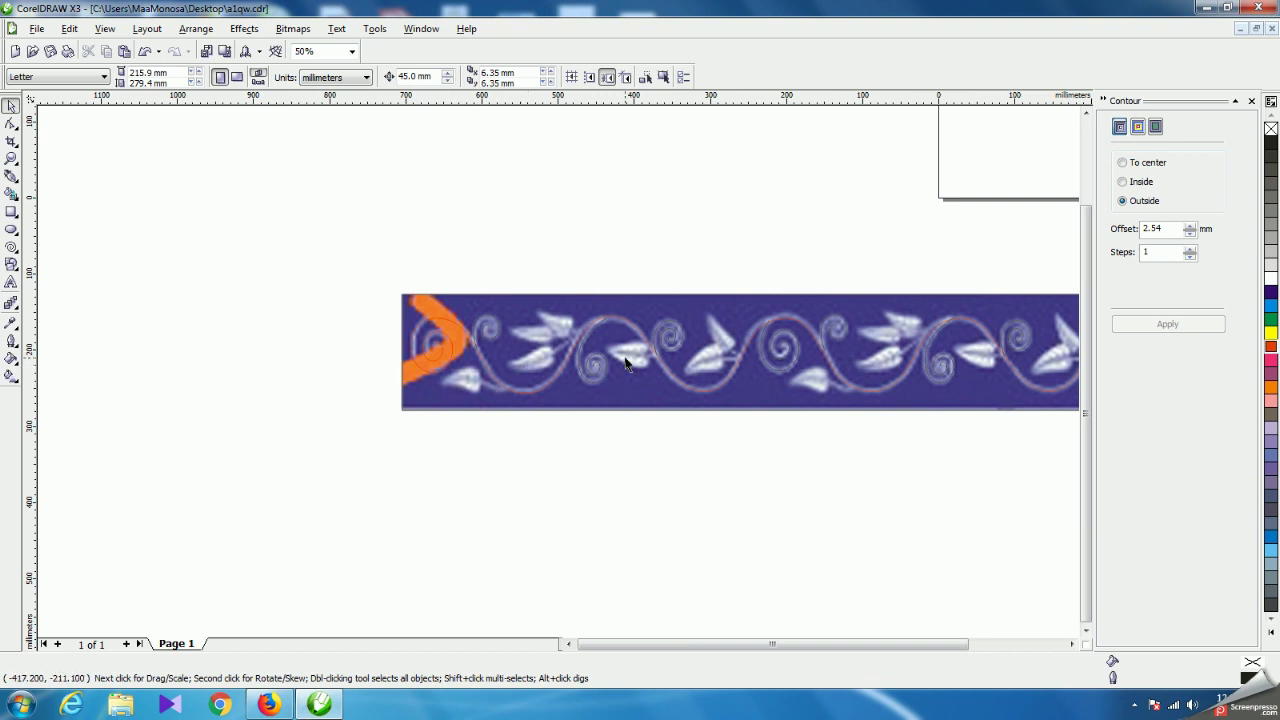
pyautogui.scroll(2, 528, 392)
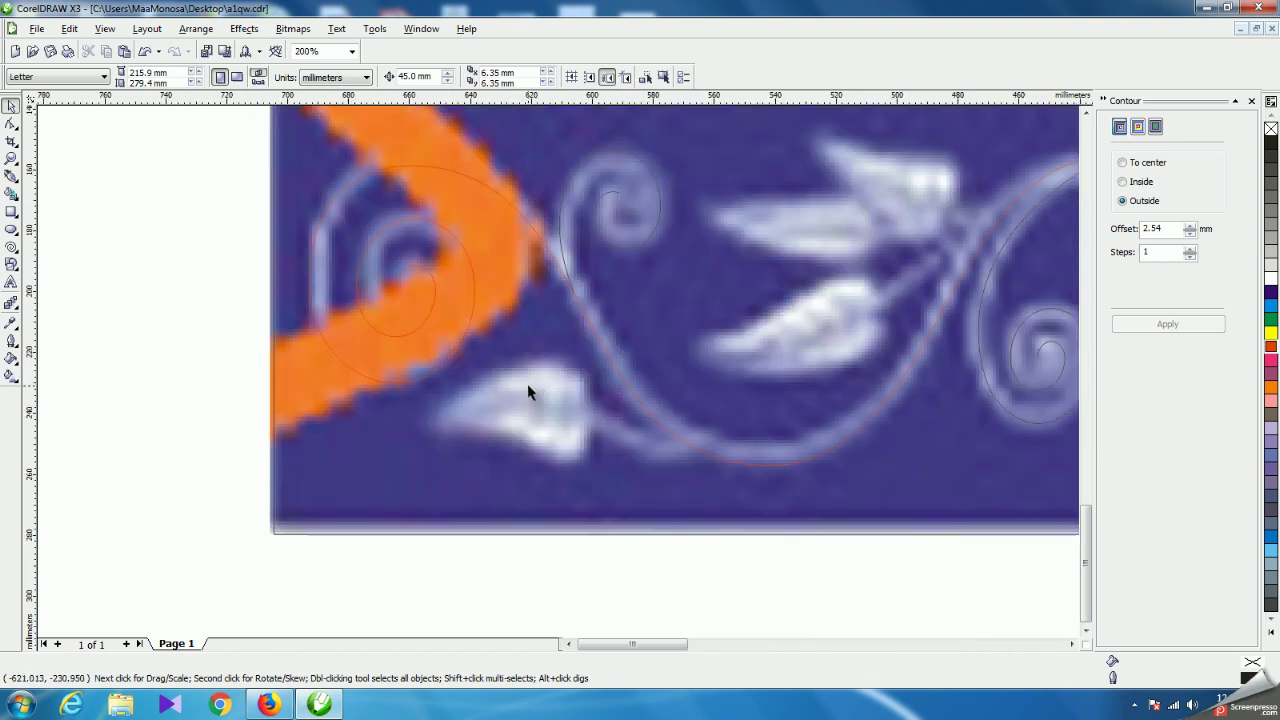
pyautogui.scroll(-2, 528, 396)
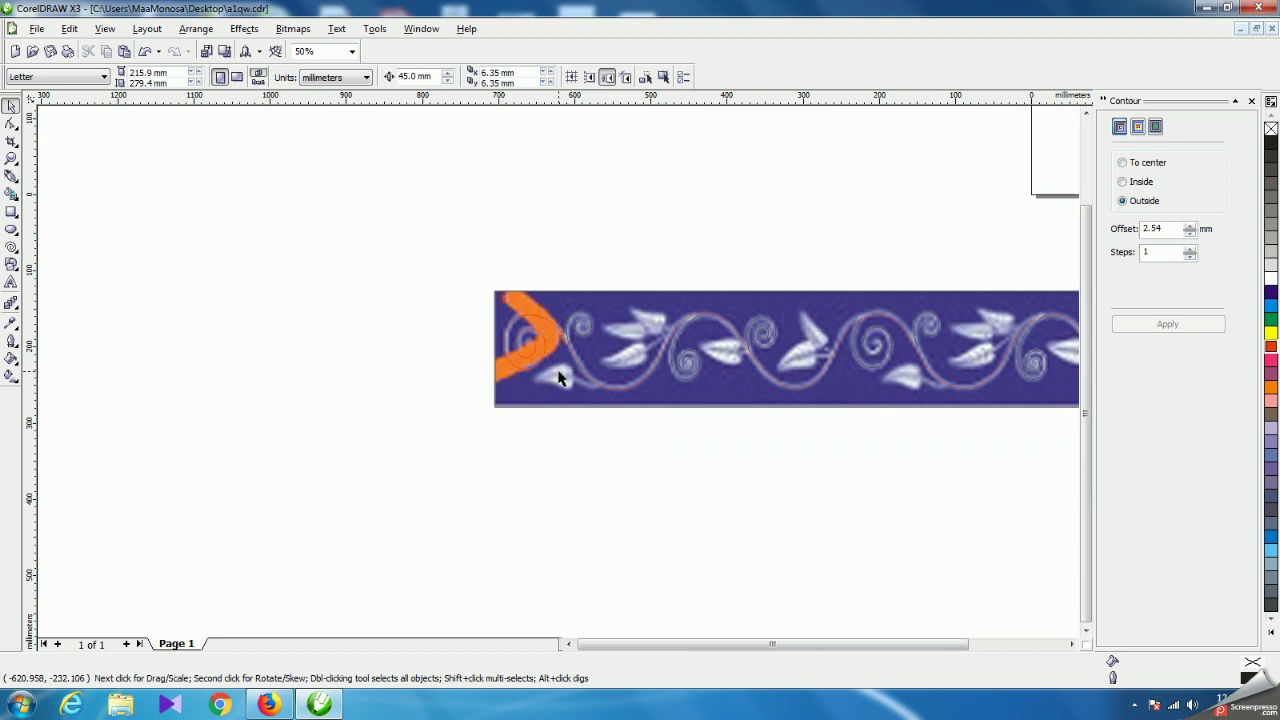
pyautogui.scroll(-1, 560, 374)
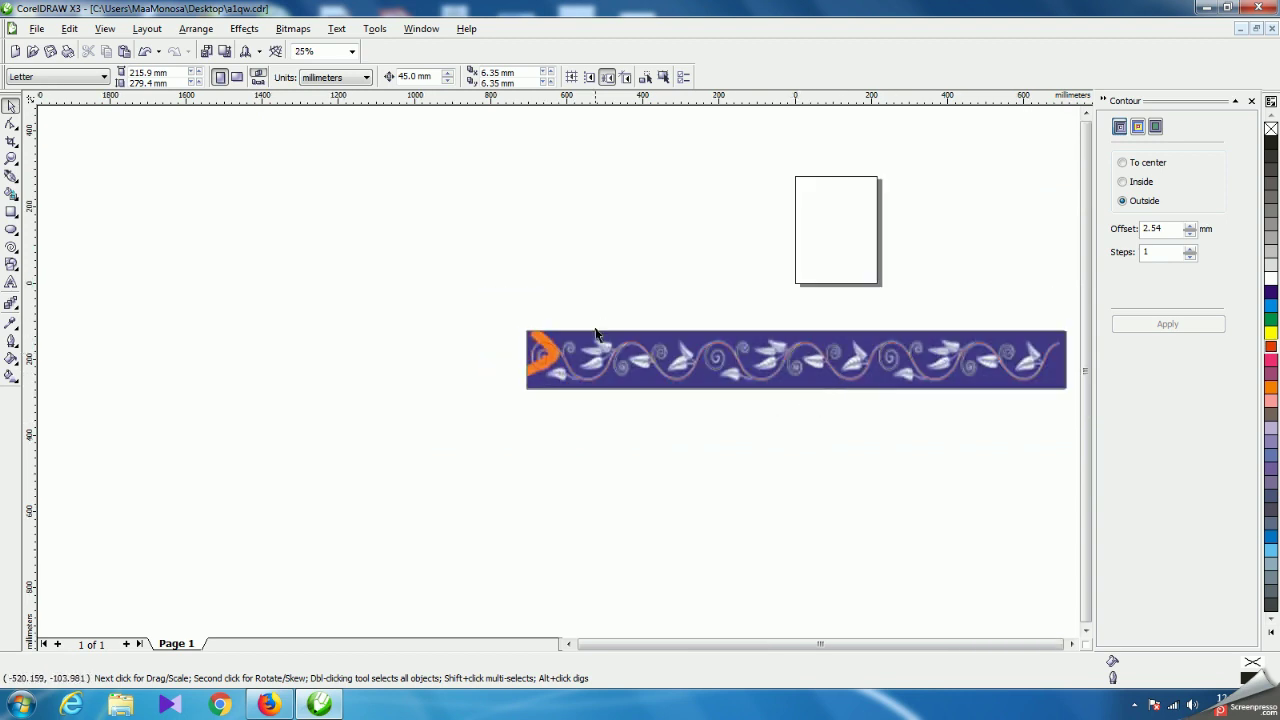
pyautogui.scroll(1, 604, 328)
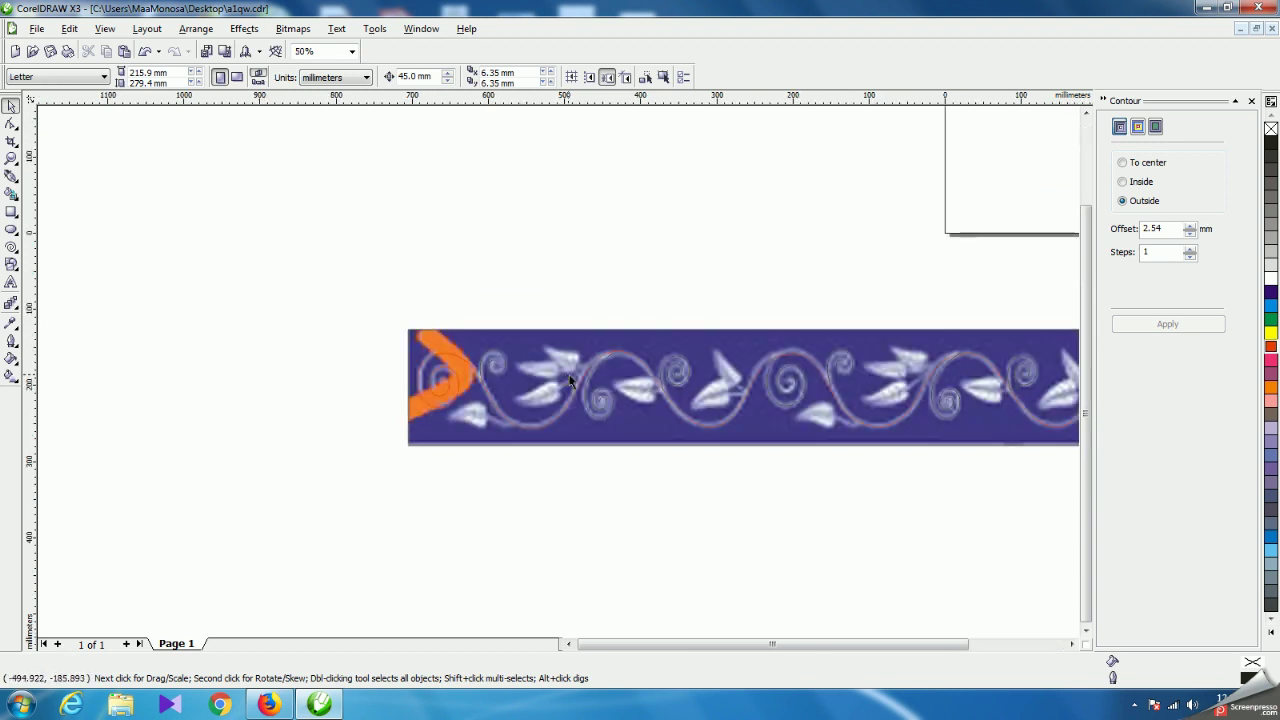
pyautogui.click(636, 422)
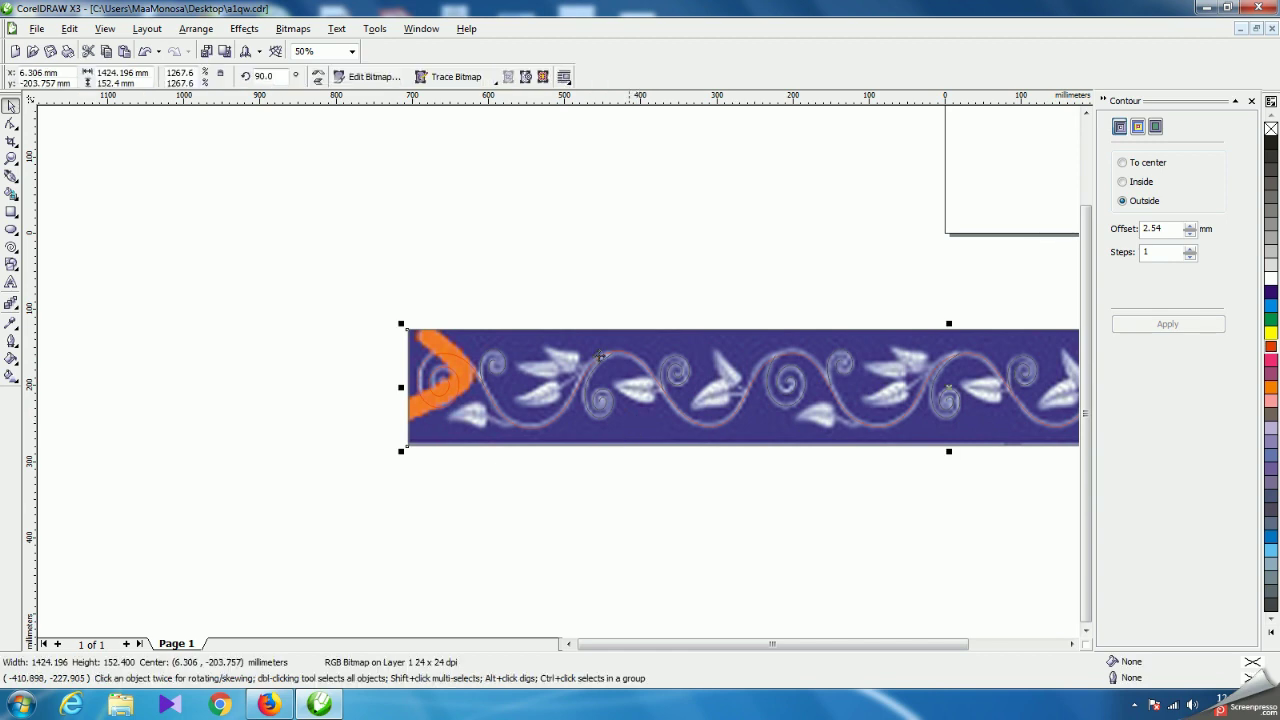
pyautogui.click(196, 28)
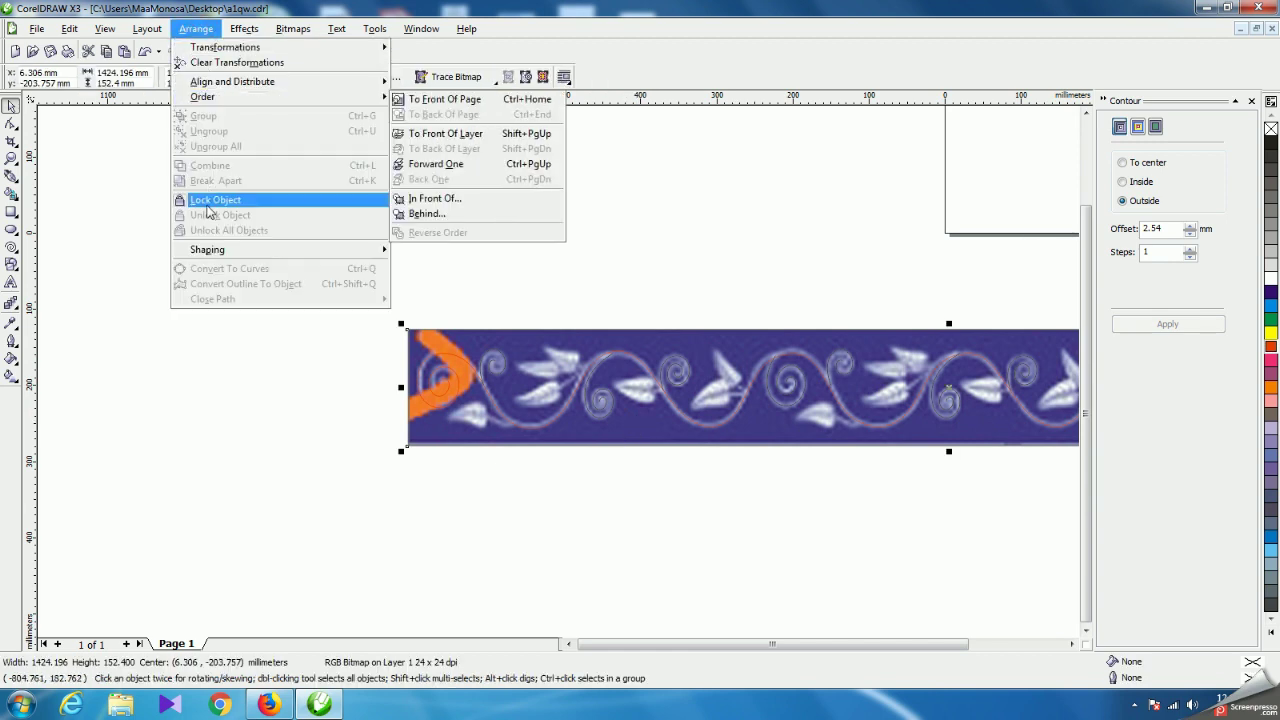
pyautogui.press('Escape')
pyautogui.click(214, 431)
# Move the border bitmap off the traced line work to above it, centred at about (-46, 36) mm.
pyautogui.click(638, 420)
pyautogui.moveTo(640, 425); pyautogui.dragTo(600, 246)
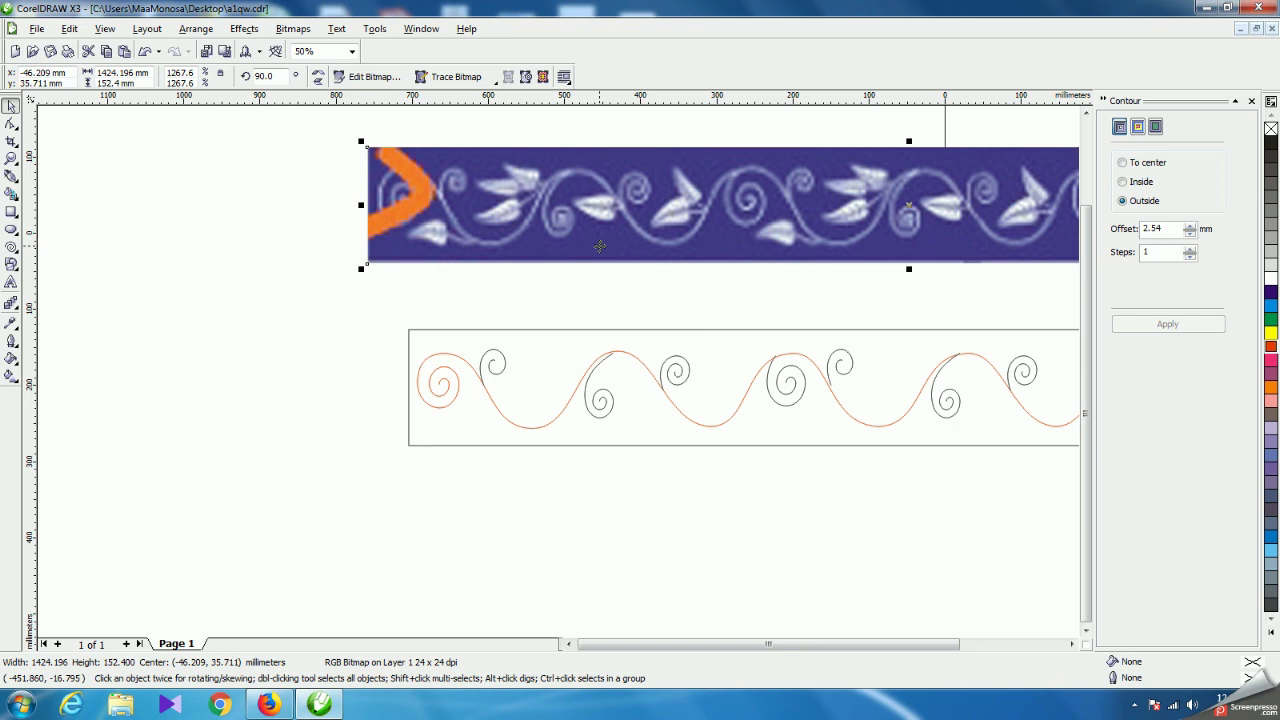
pyautogui.scroll(-1, 557, 371)
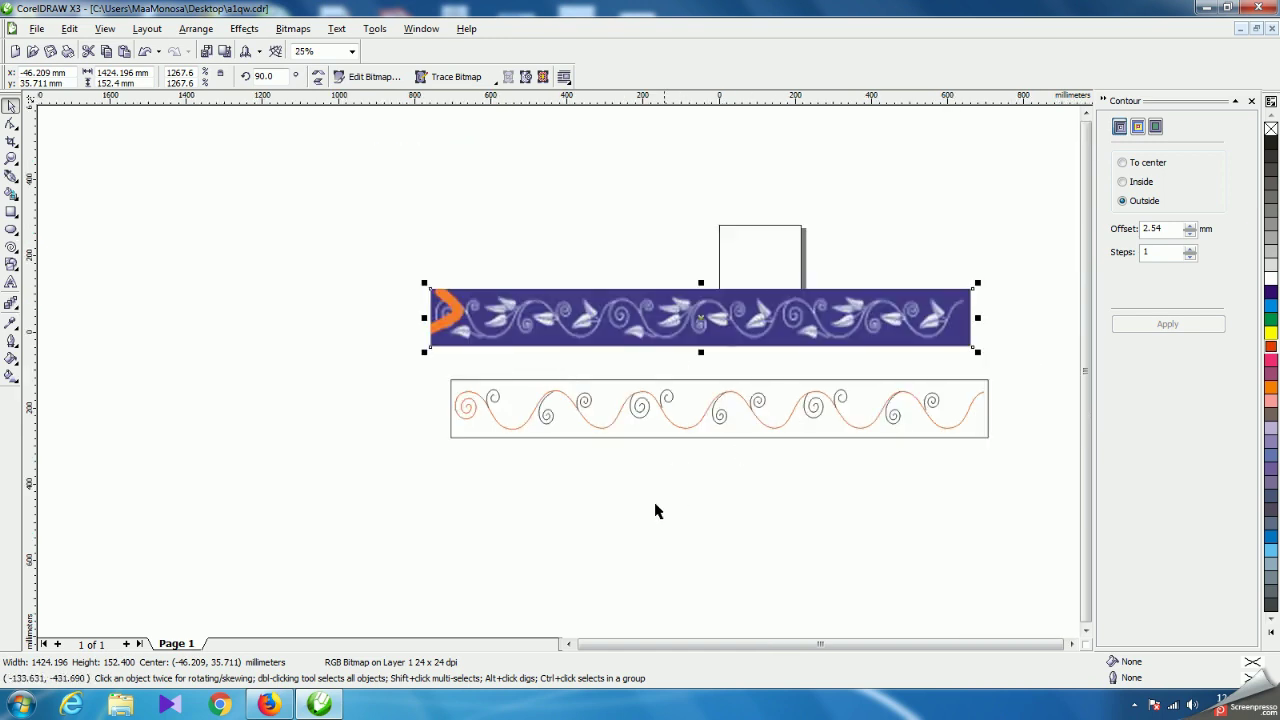
pyautogui.click(578, 526)
# Gauge the vine stem's thickness on the bitmap with a small temporary rectangle, and delete that rectangle.
pyautogui.click(525, 430)
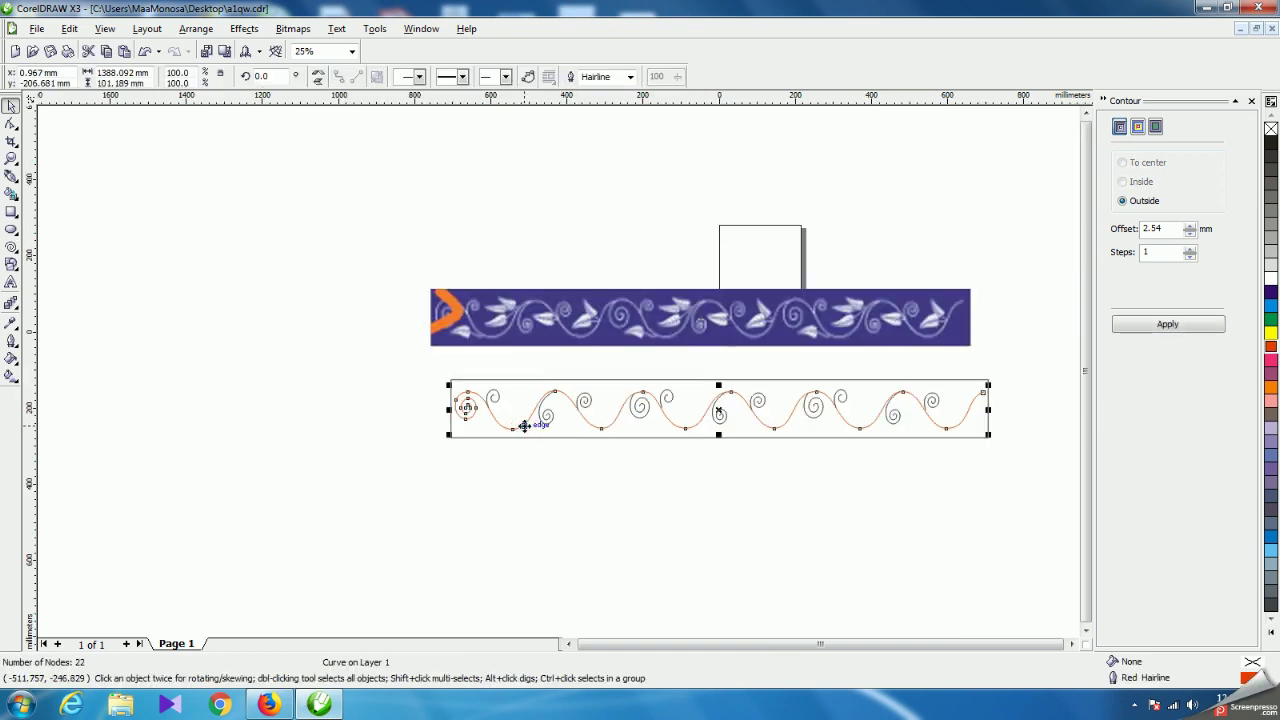
pyautogui.scroll(1, 606, 367)
pyautogui.scroll(2, 606, 367)
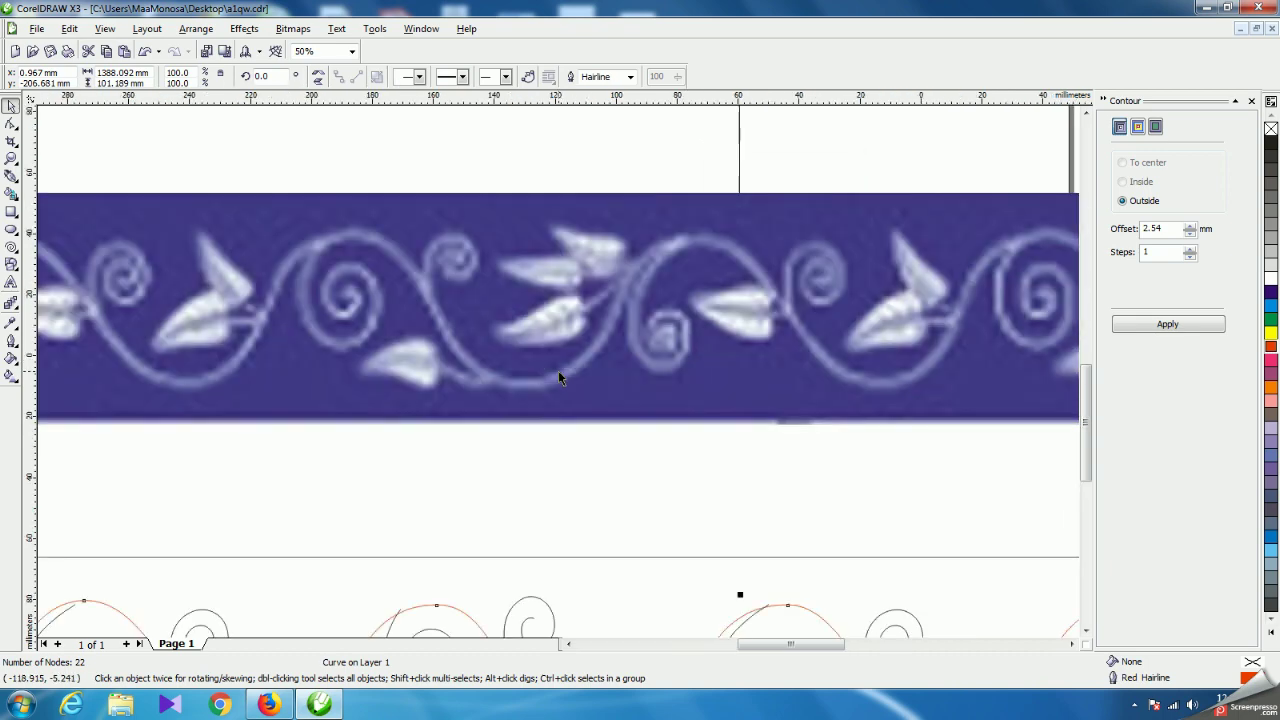
pyautogui.press('F6')
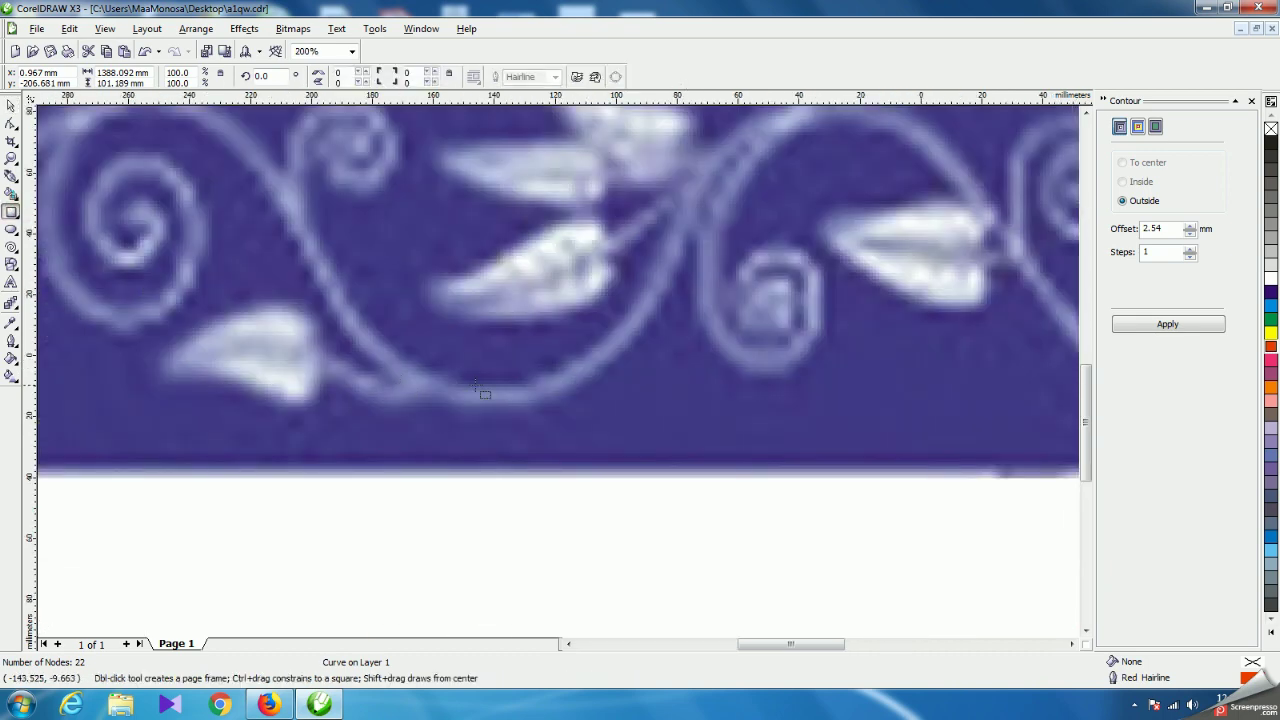
pyautogui.moveTo(479, 387); pyautogui.dragTo(493, 405)
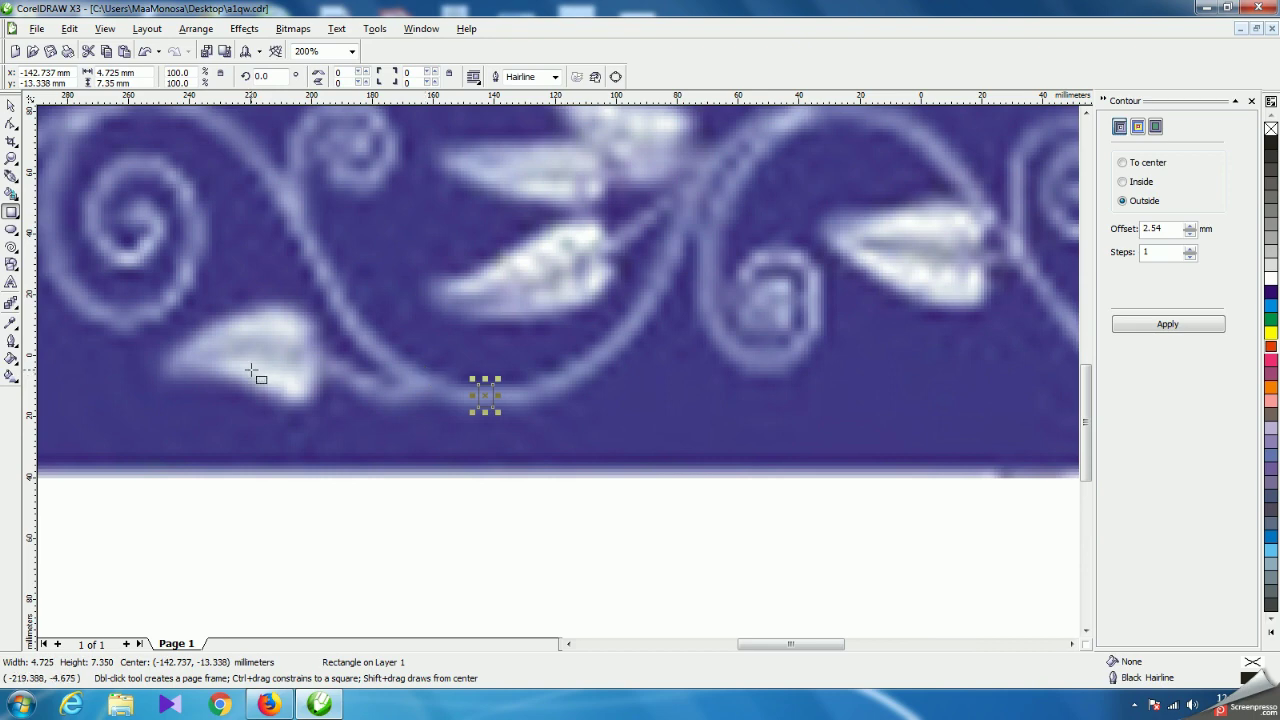
pyautogui.press('Delete')
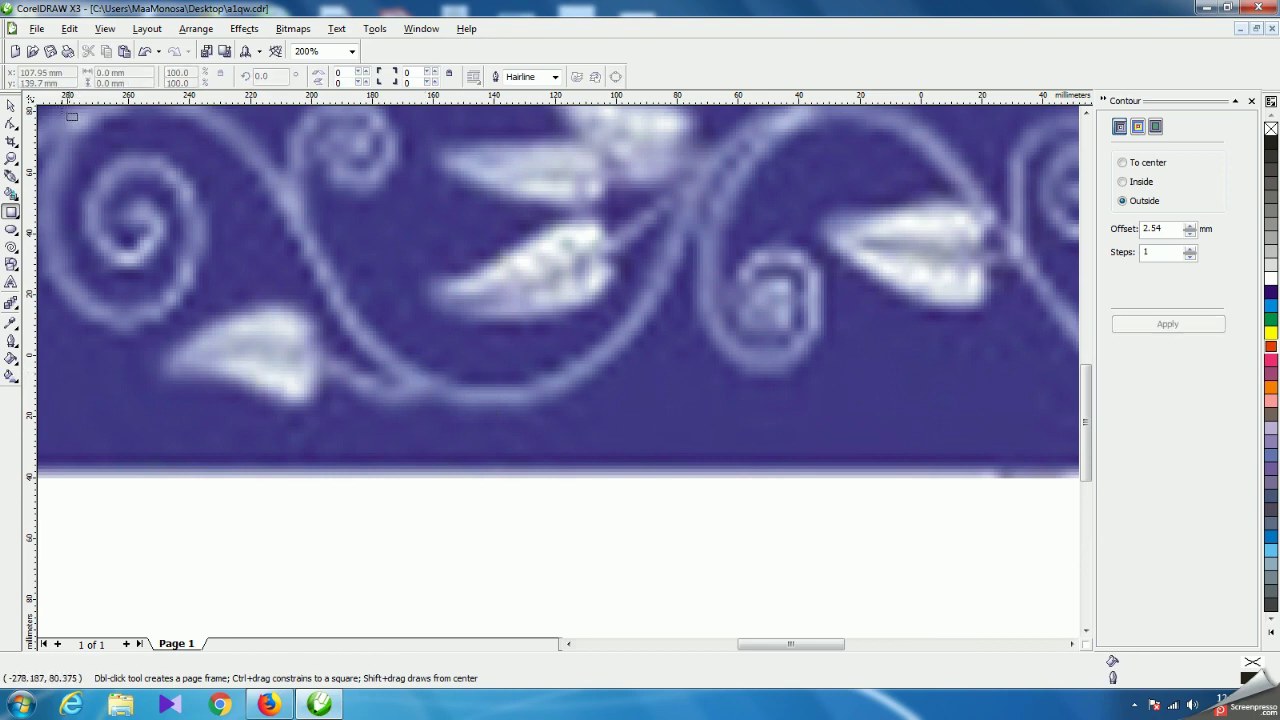
pyautogui.press('space')
# Apply a one-step outside contour with a 3.5 mm offset to the red vine curve.
pyautogui.scroll(-2, 511, 369)
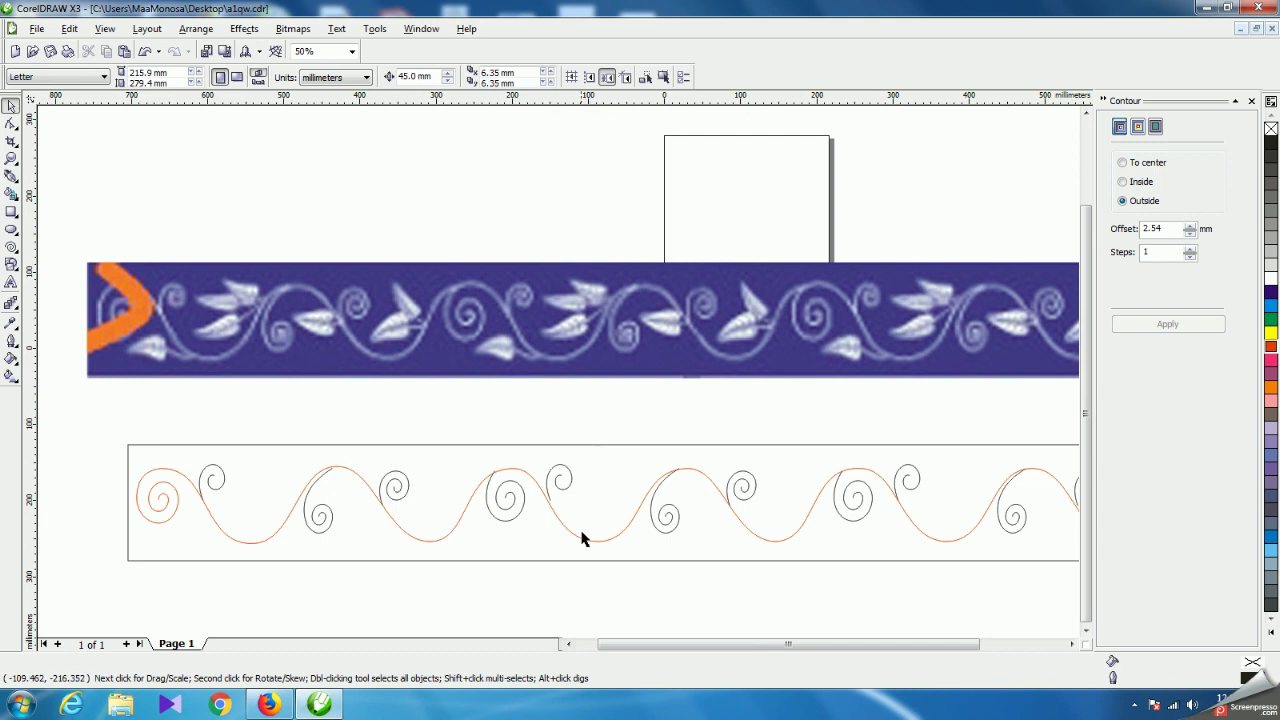
pyautogui.click(581, 543)
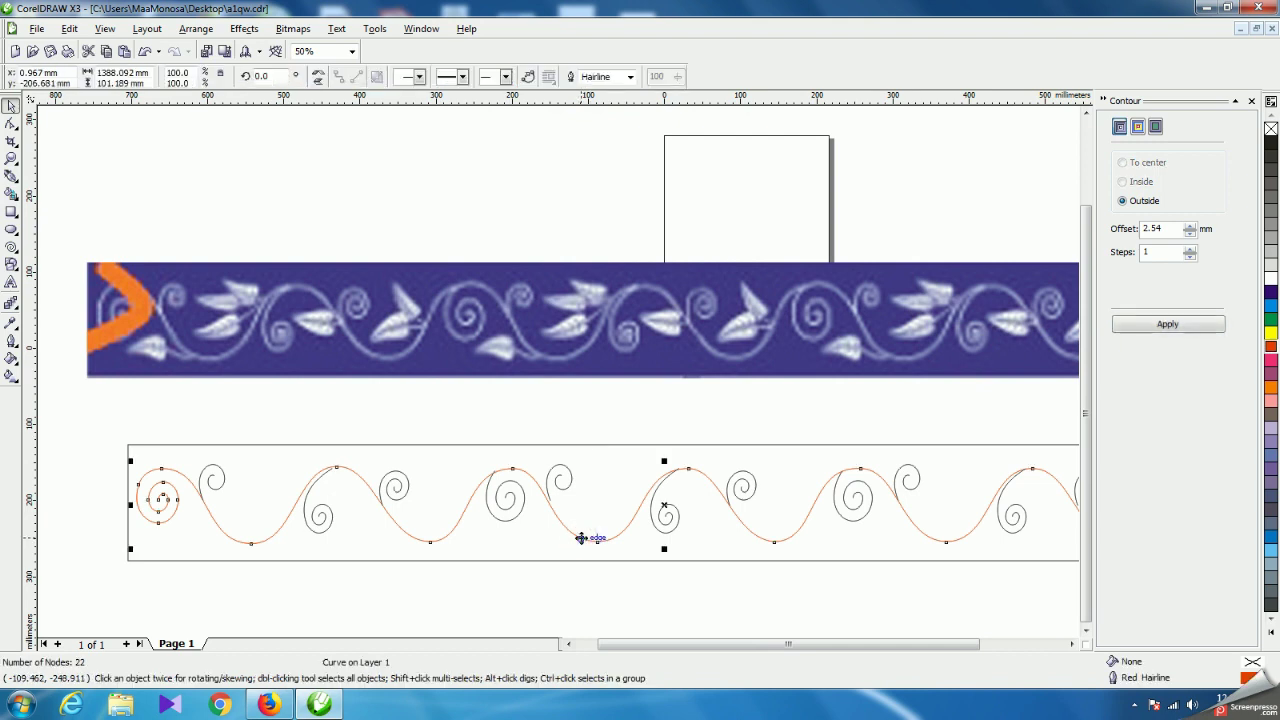
pyautogui.doubleClick(1155, 229)
pyautogui.write('3')
pyautogui.click(1160, 327)
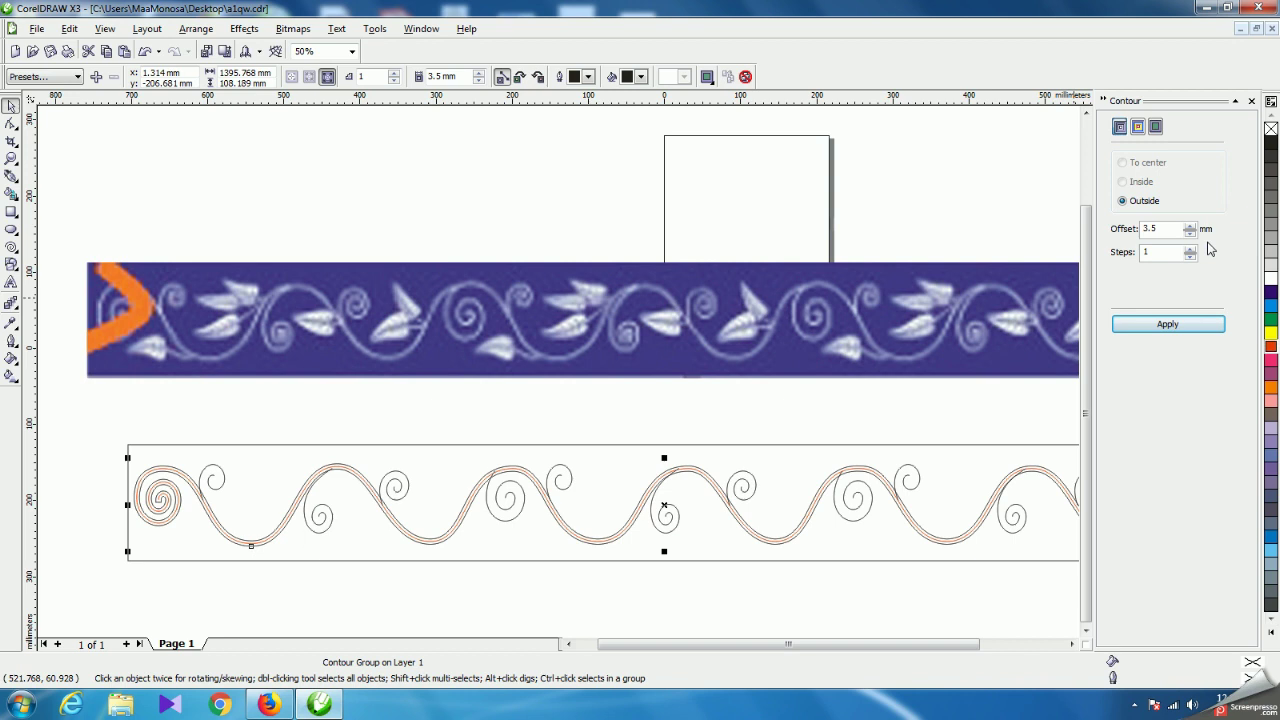
# Set the vine contour's offset to 3.0 mm and reapply the contour.
pyautogui.doubleClick(1150, 228)
pyautogui.write('3.0')
pyautogui.click(1162, 327)
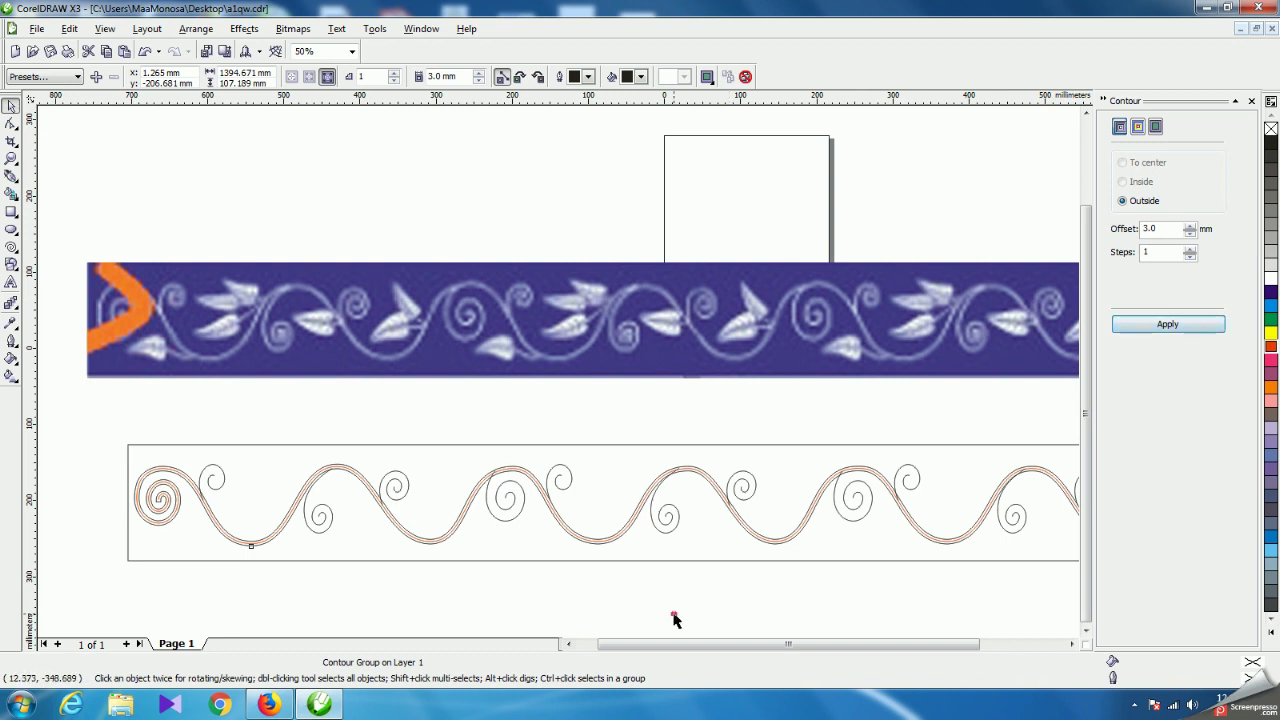
pyautogui.click(674, 614)
pyautogui.scroll(1, 540, 525)
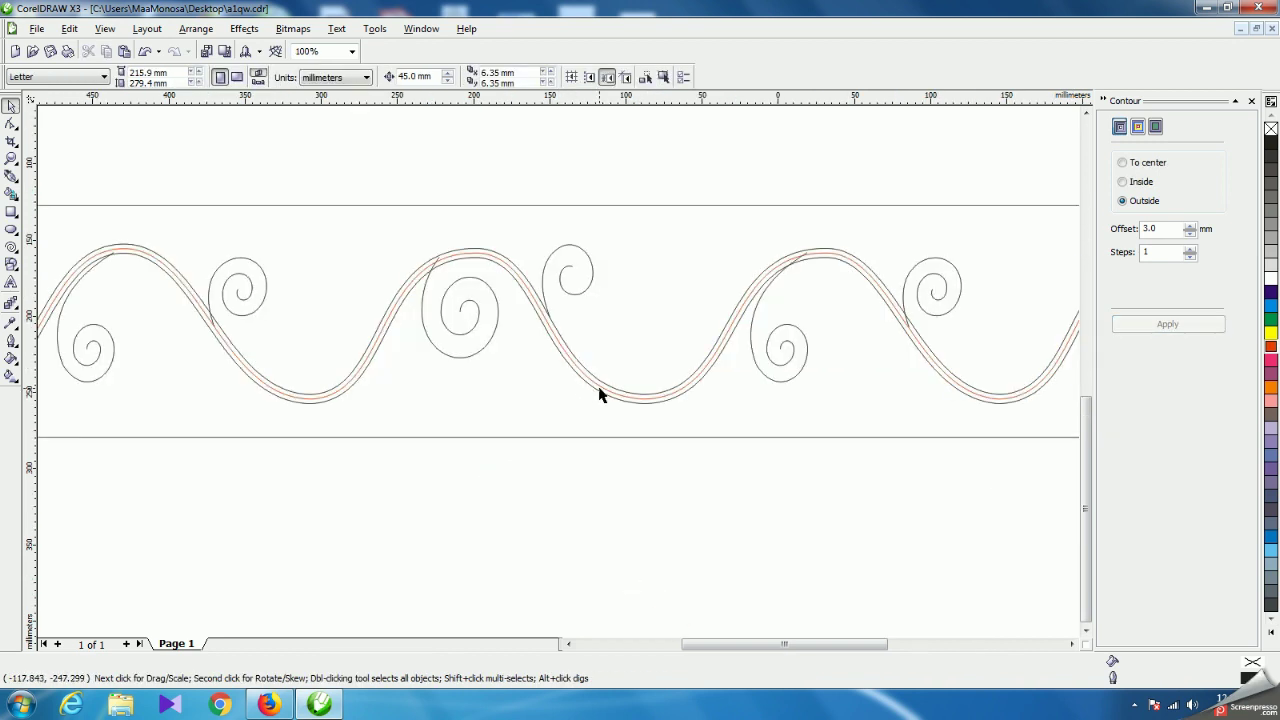
pyautogui.click(600, 395)
pyautogui.click(1164, 328)
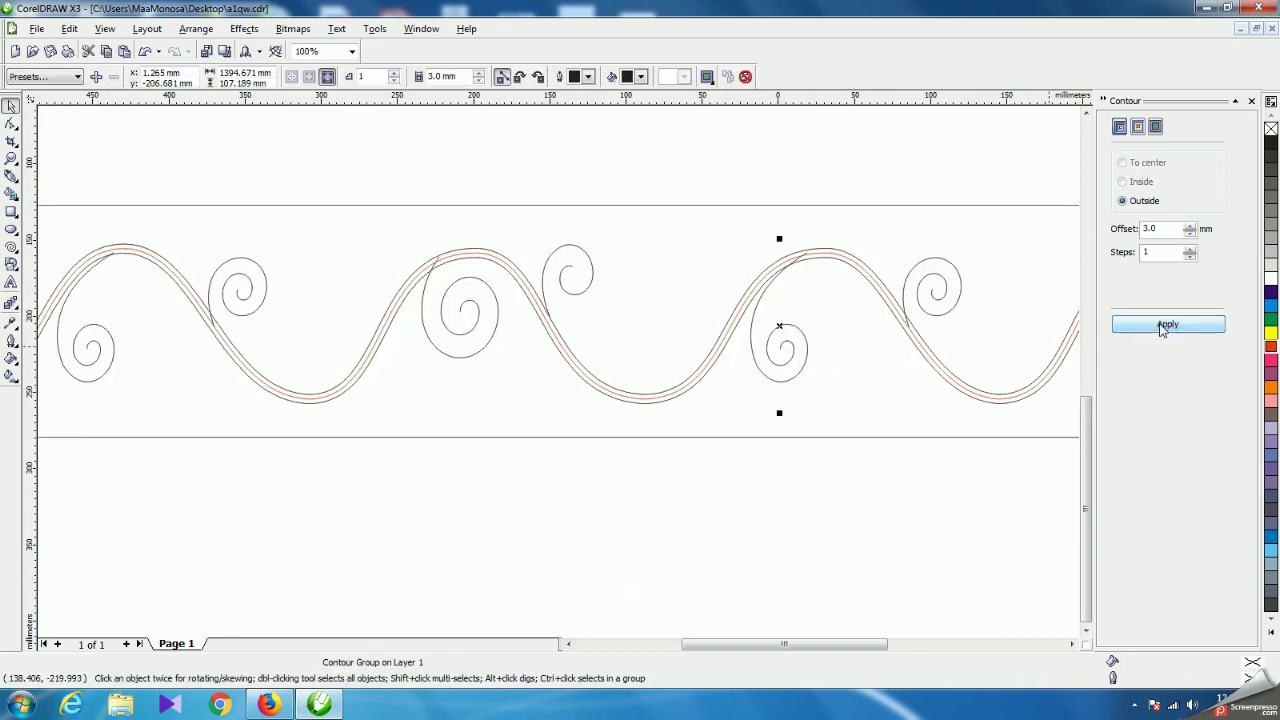
pyautogui.click(746, 493)
pyautogui.scroll(-2, 560, 372)
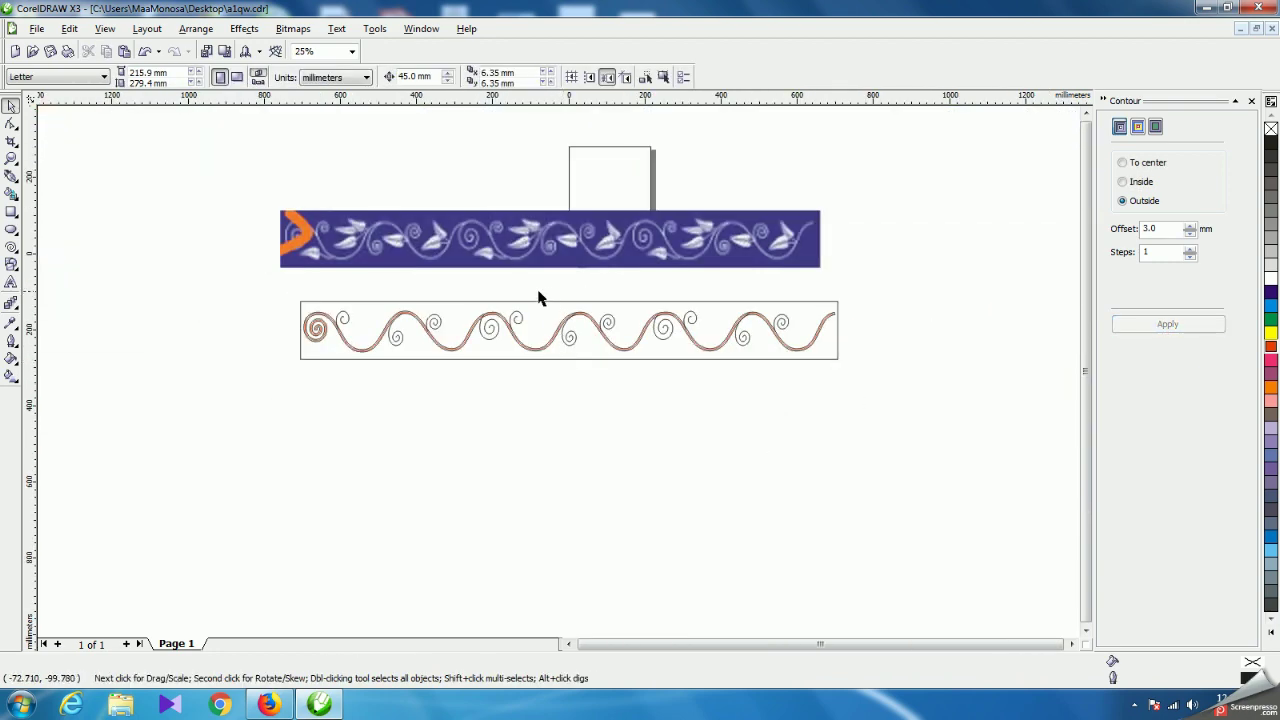
# Move the border bitmap slightly closer to the line work, centred at about (-15, 11) mm, and deselect it.
pyautogui.scroll(1, 559, 378)
pyautogui.click(594, 271)
pyautogui.moveTo(594, 271); pyautogui.dragTo(639, 293)
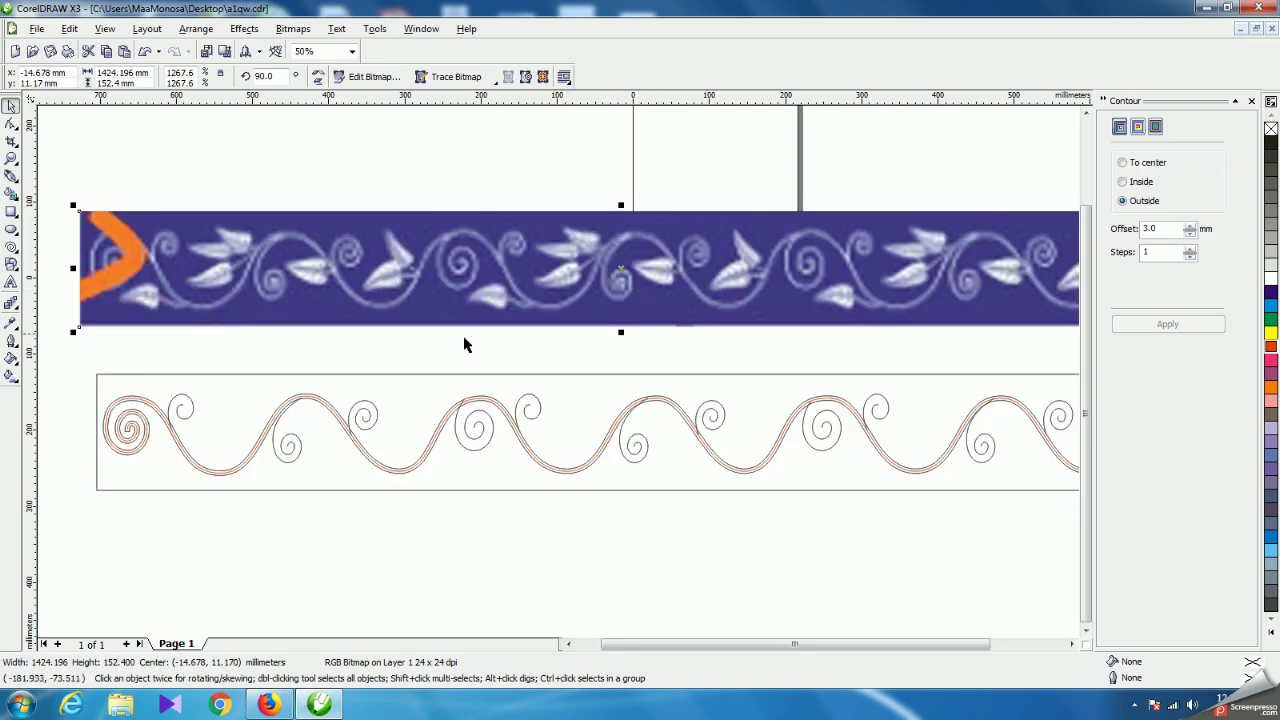
pyautogui.click(408, 596)
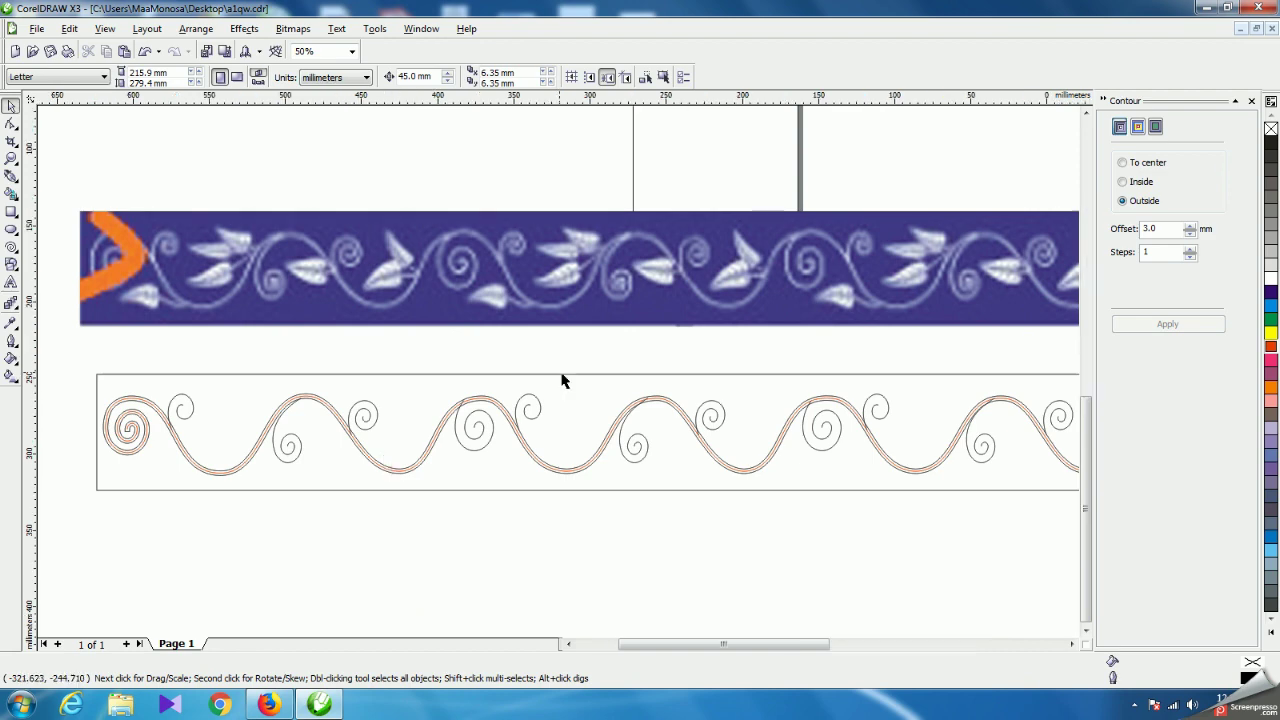
pyautogui.scroll(3, 388, 470)
pyautogui.click(541, 391)
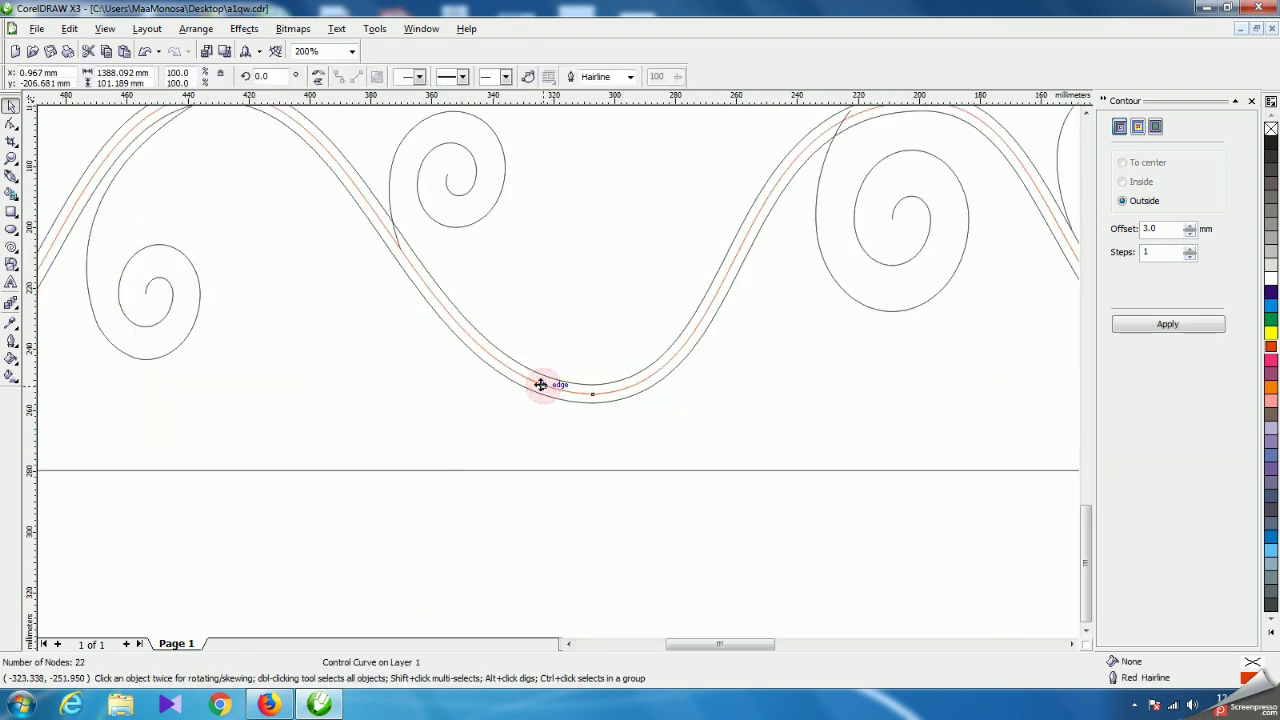
pyautogui.click(196, 28)
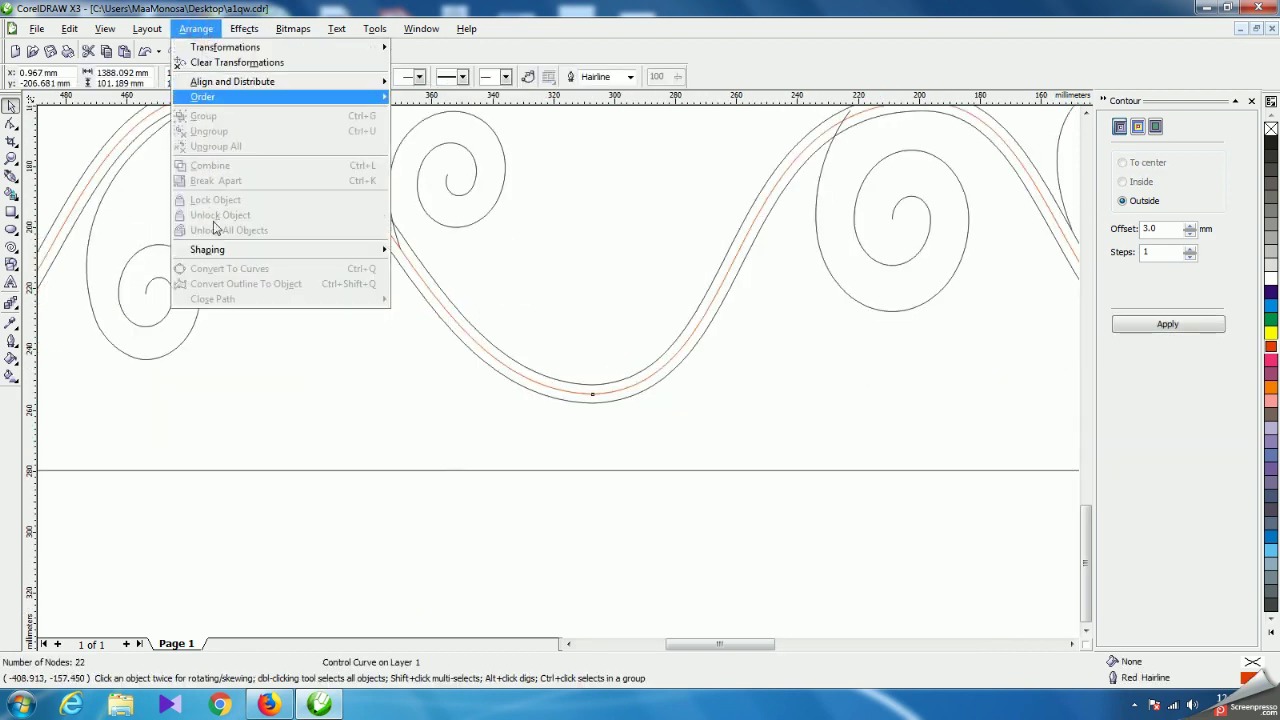
pyautogui.moveTo(233, 38)
pyautogui.moveTo(290, 306)
pyautogui.click(515, 594)
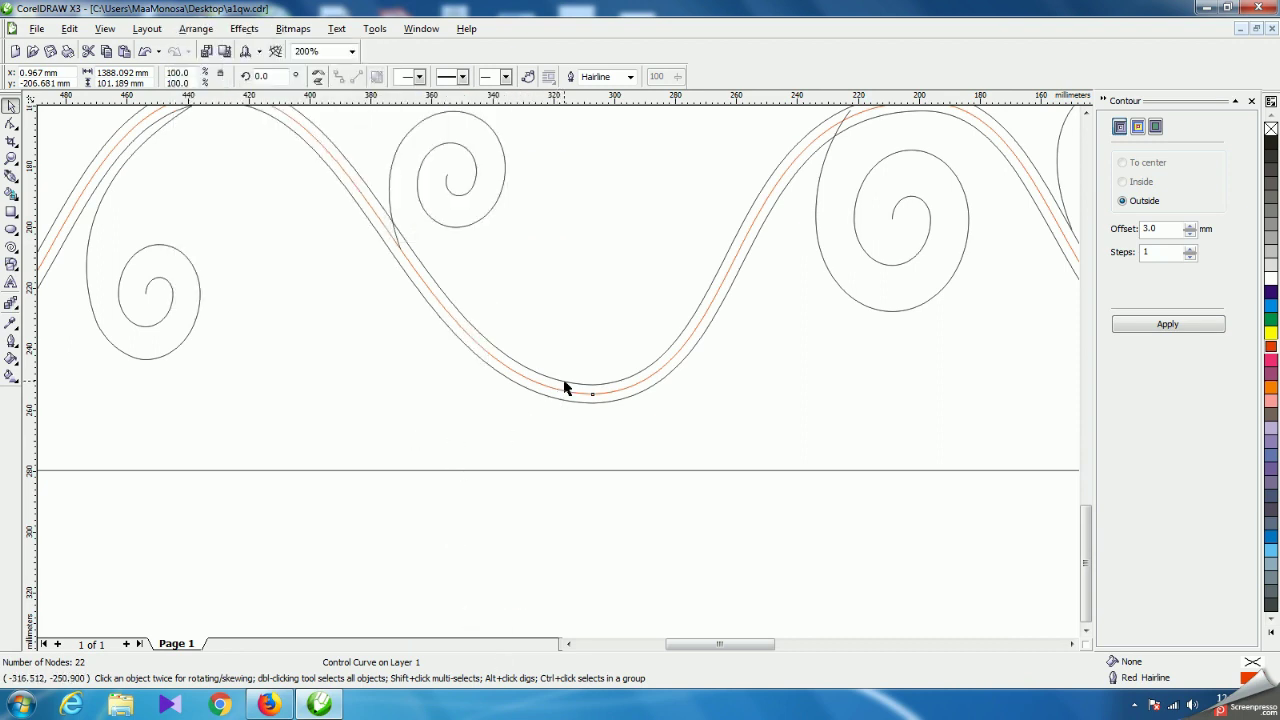
# Break the vine's contour group apart and delete the red centre curve, keeping only the black outline.
pyautogui.click(566, 381)
pyautogui.click(195, 28)
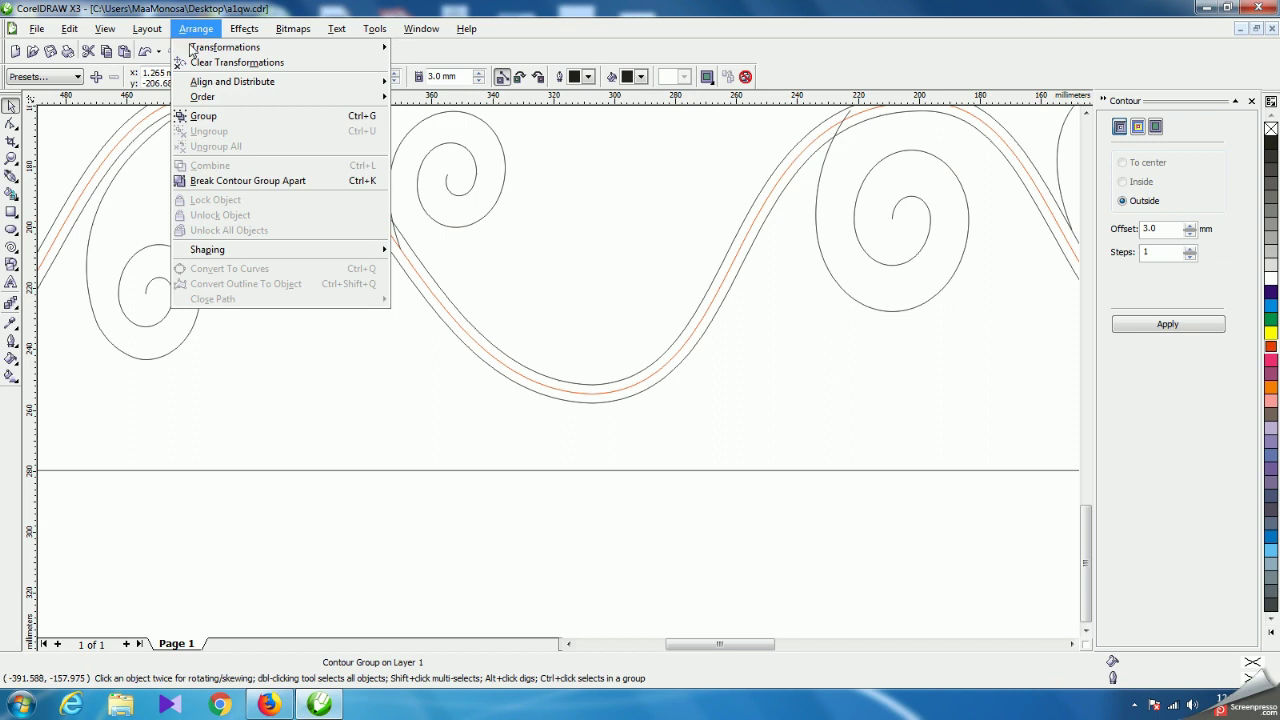
pyautogui.click(240, 183)
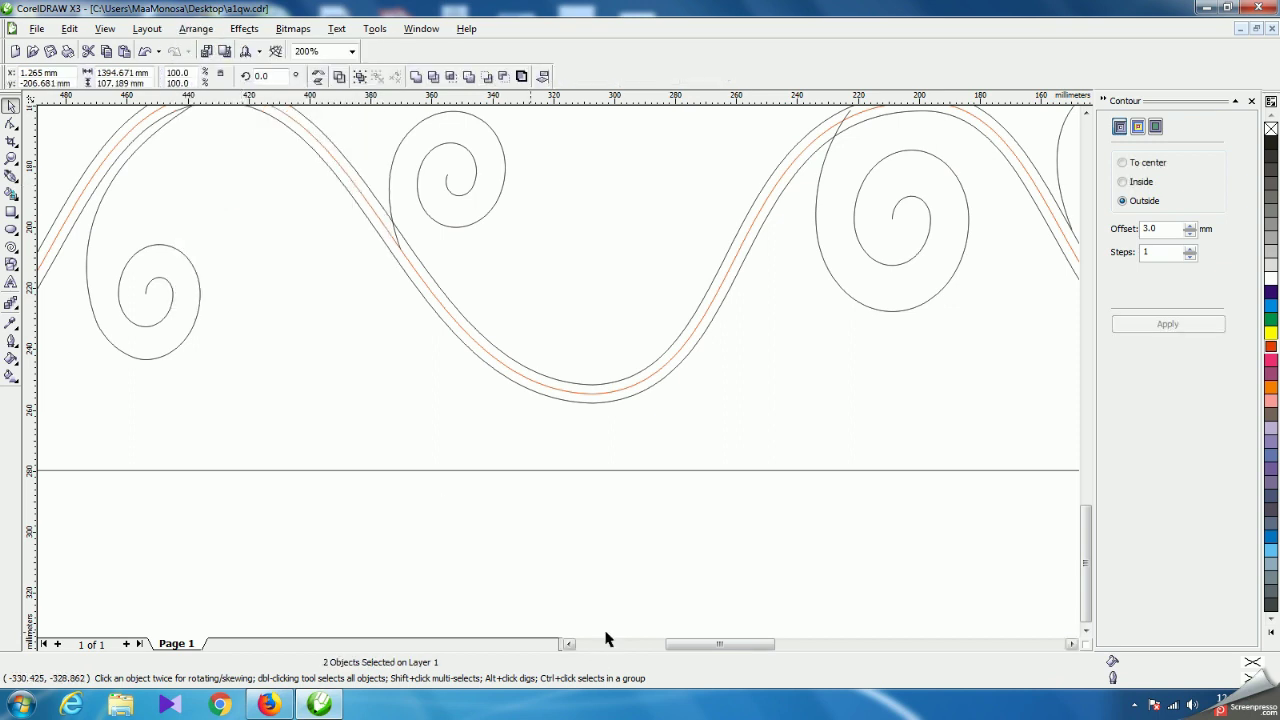
pyautogui.click(605, 638)
pyautogui.click(575, 394)
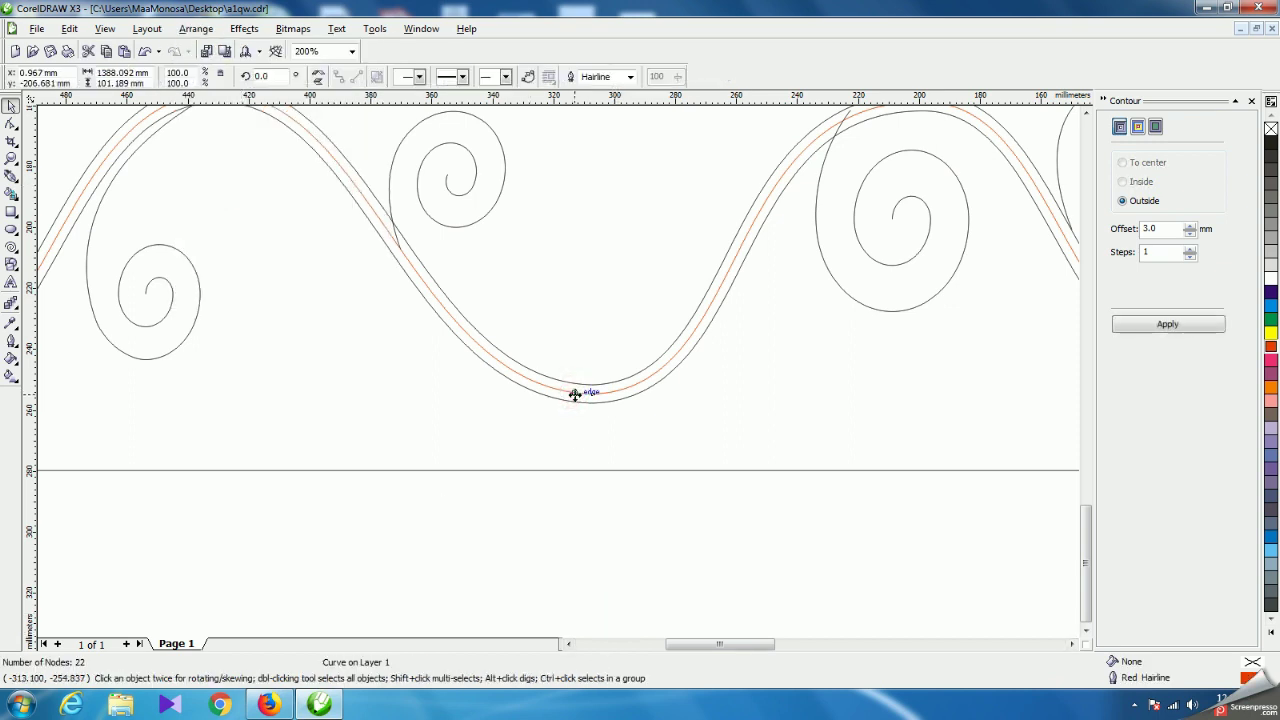
pyautogui.click(560, 374)
pyautogui.scroll(-3, 560, 378)
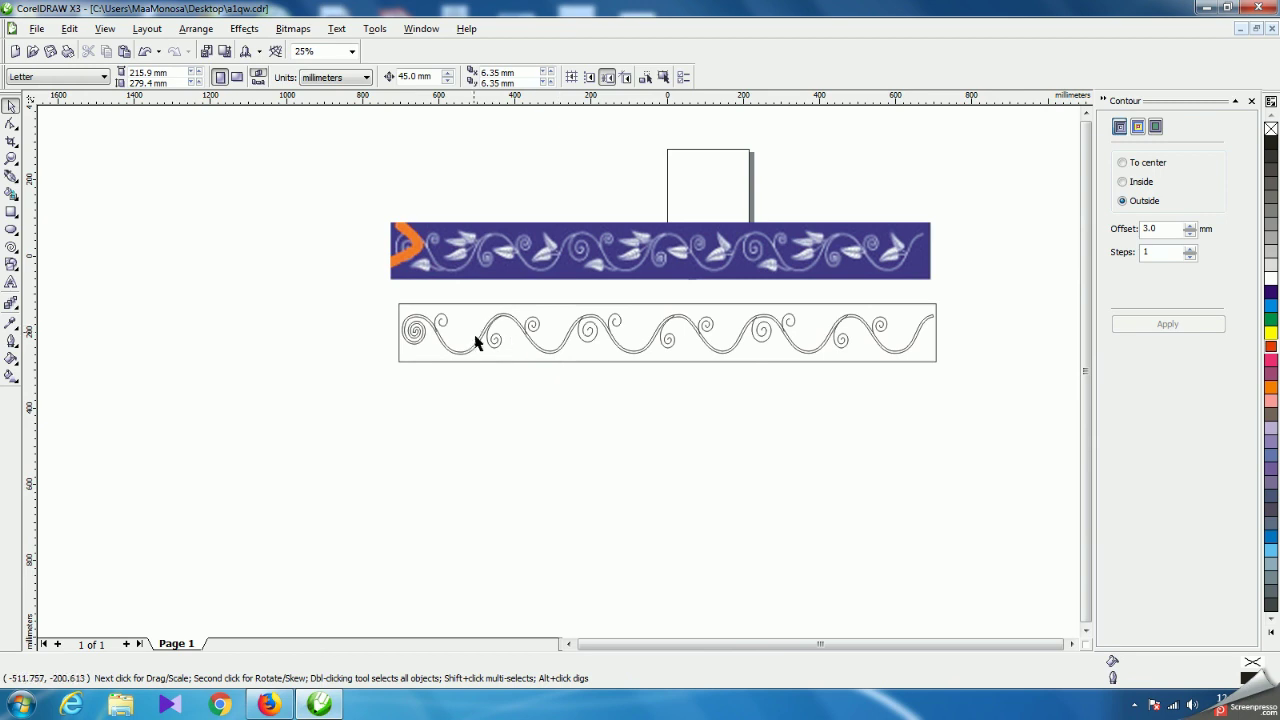
# Add two nodes along the flat inner end of the vine outline's large spiral and convert their segments to curves.
pyautogui.scroll(2, 377, 263)
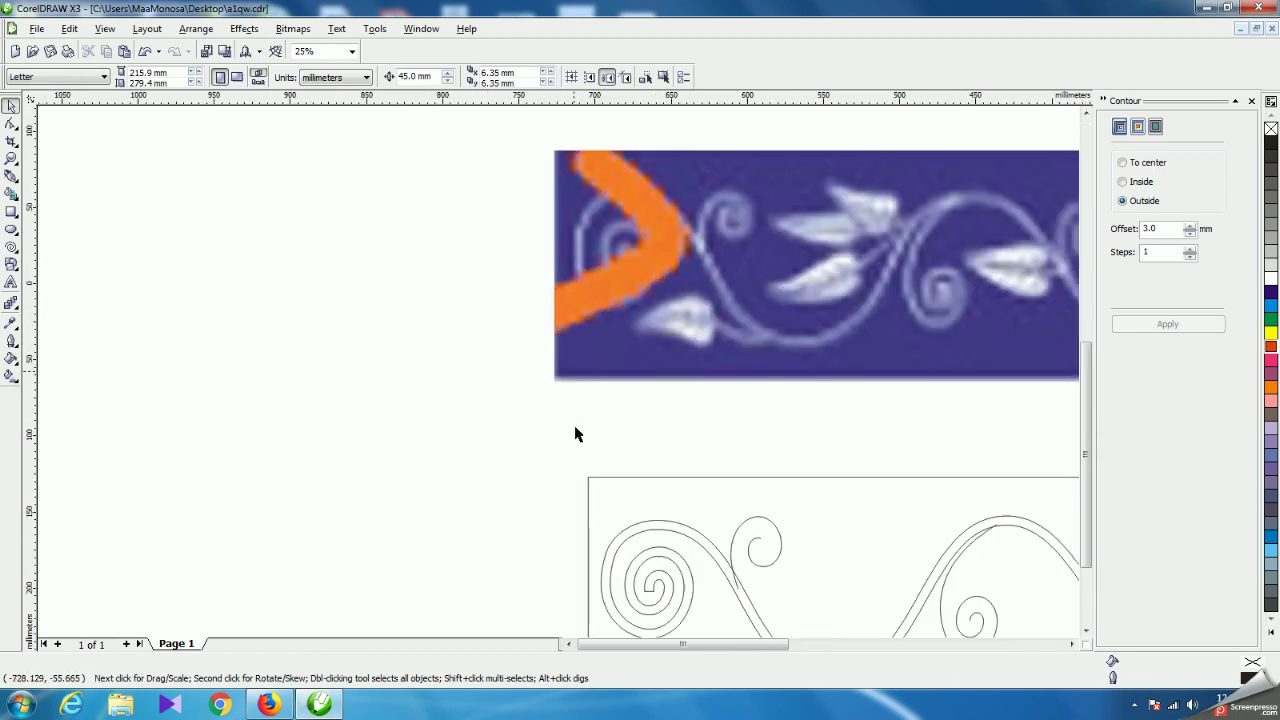
pyautogui.scroll(1, 686, 614)
pyautogui.scroll(1, 507, 355)
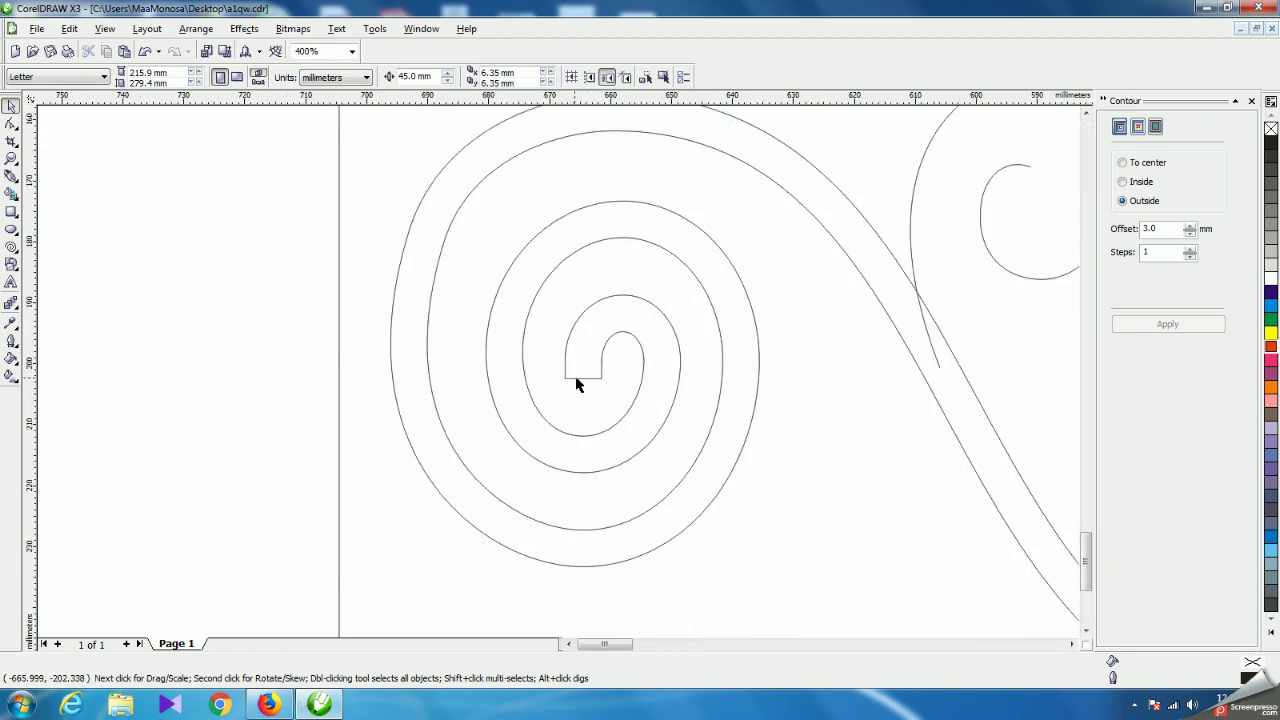
pyautogui.scroll(1, 560, 374)
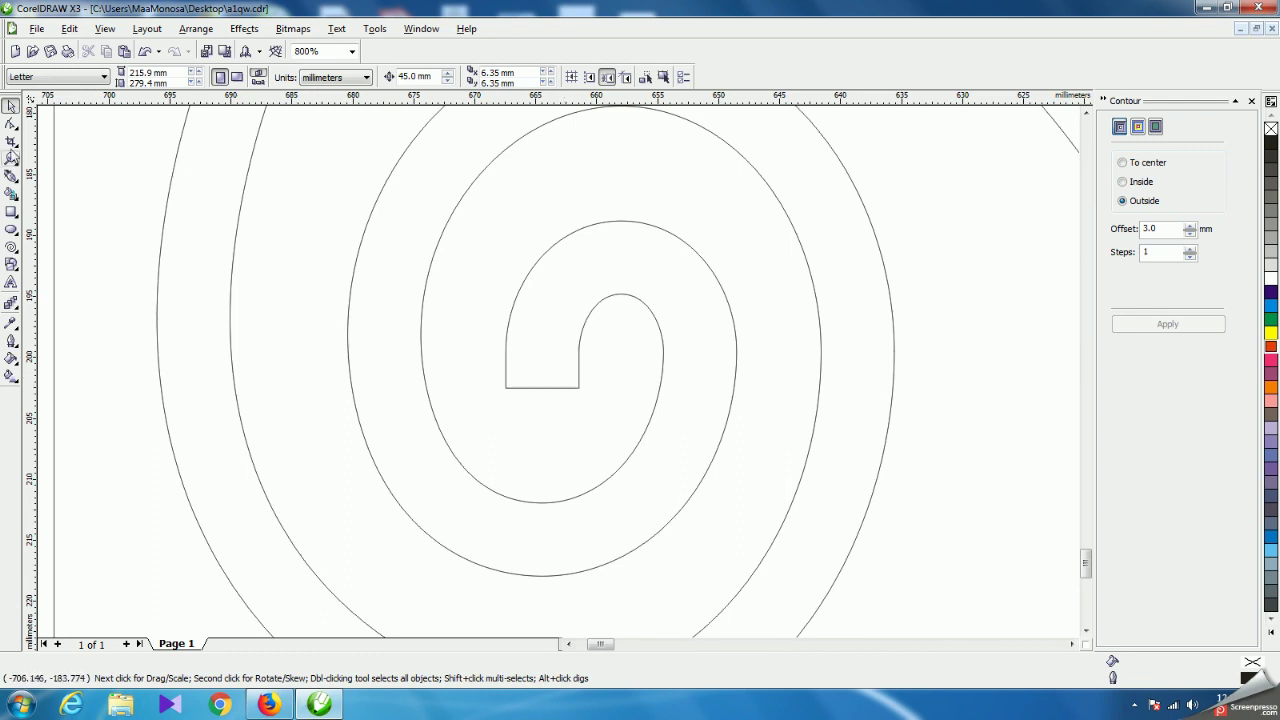
pyautogui.click(11, 123)
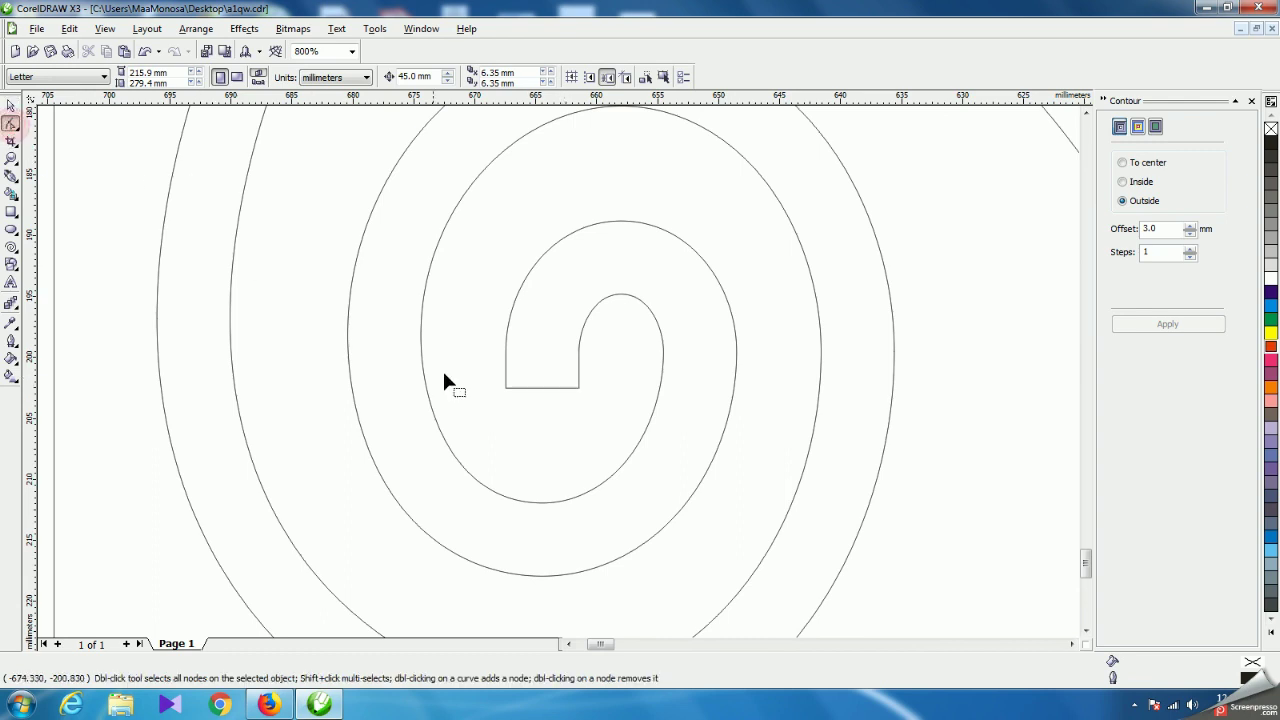
pyautogui.click(505, 389)
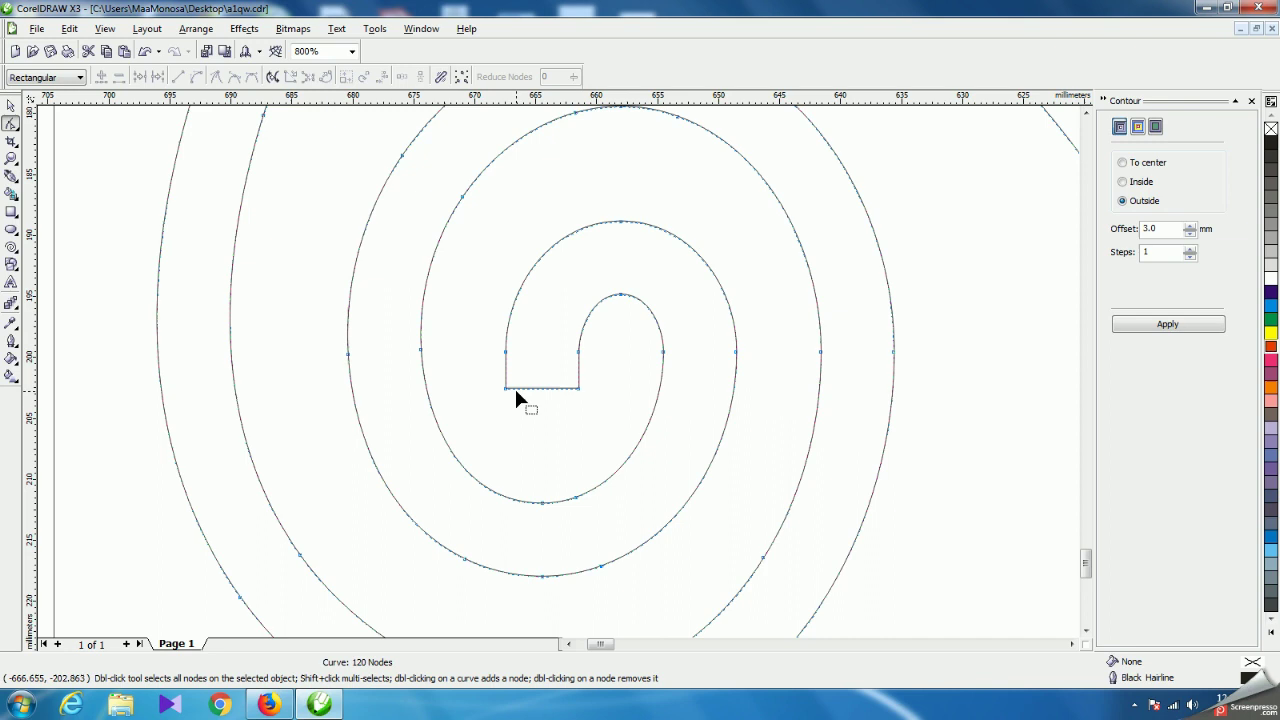
pyautogui.moveTo(541, 391); pyautogui.dragTo(541, 391)
pyautogui.doubleClick(542, 388)
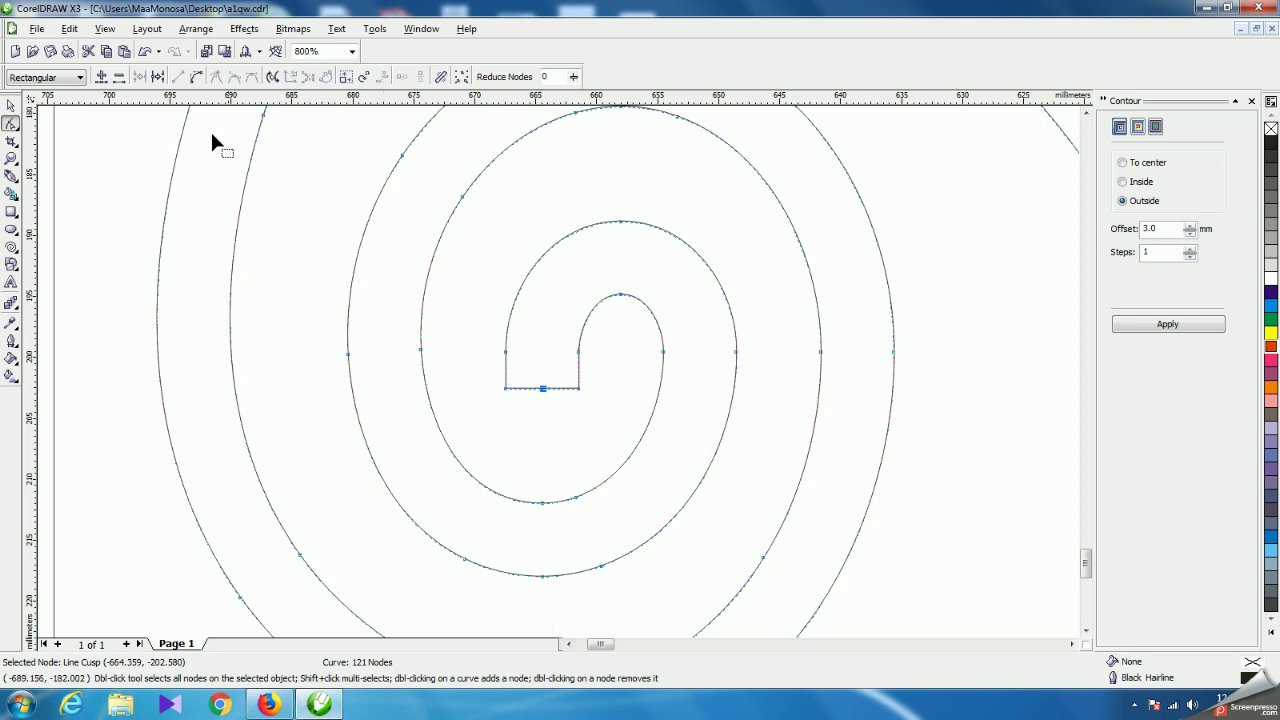
pyautogui.click(101, 76)
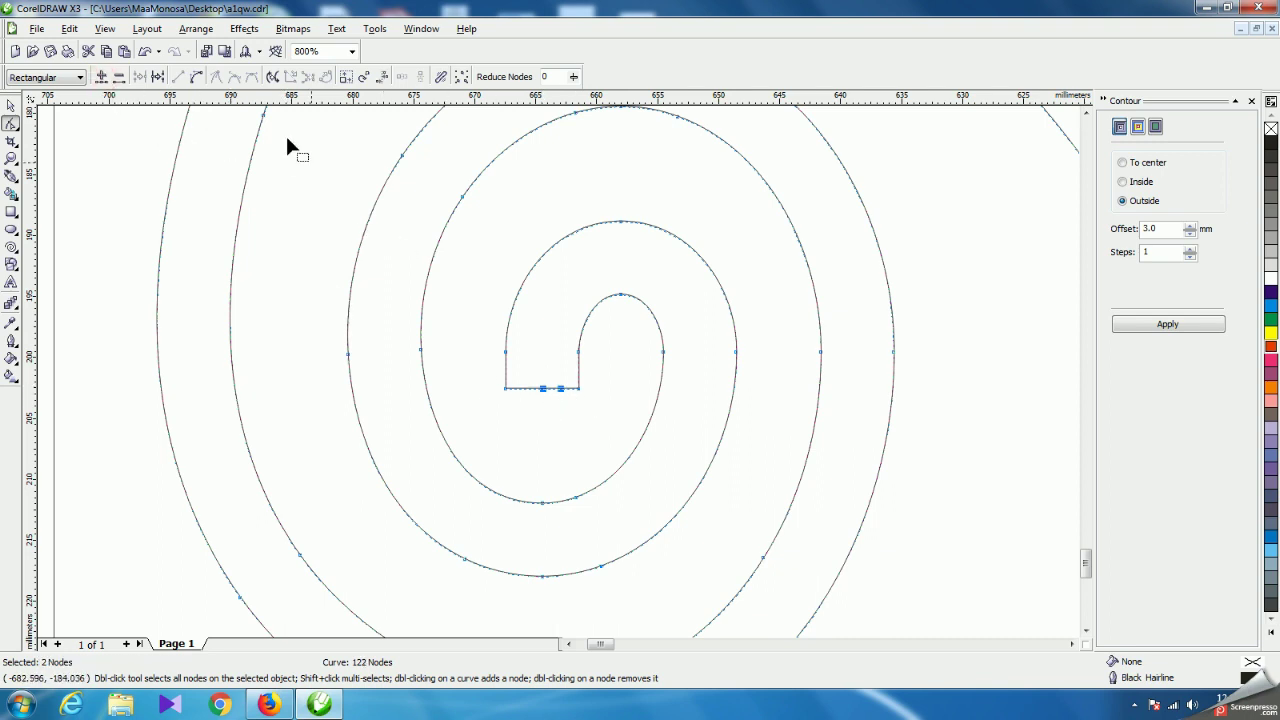
pyautogui.click(192, 77)
# Try deleting the left corner node of the spiral's flat end, and undo the deletion.
pyautogui.click(505, 421)
pyautogui.click(505, 389)
pyautogui.press('Delete')
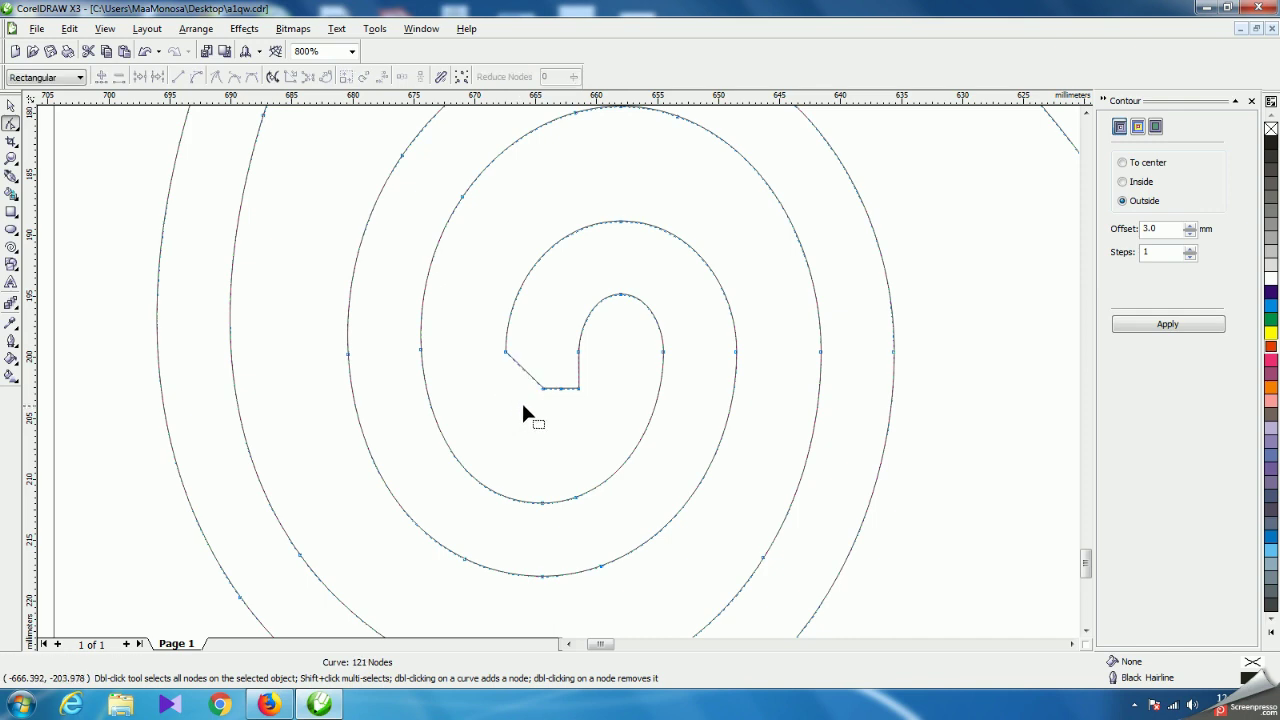
pyautogui.moveTo(587, 366); pyautogui.dragTo(568, 392)
pyautogui.hotkey('ctrl', 'z')
# Convert the four nodes along the spiral's flat end to curves and delete both of its corner nodes.
pyautogui.moveTo(490, 384); pyautogui.dragTo(595, 414)
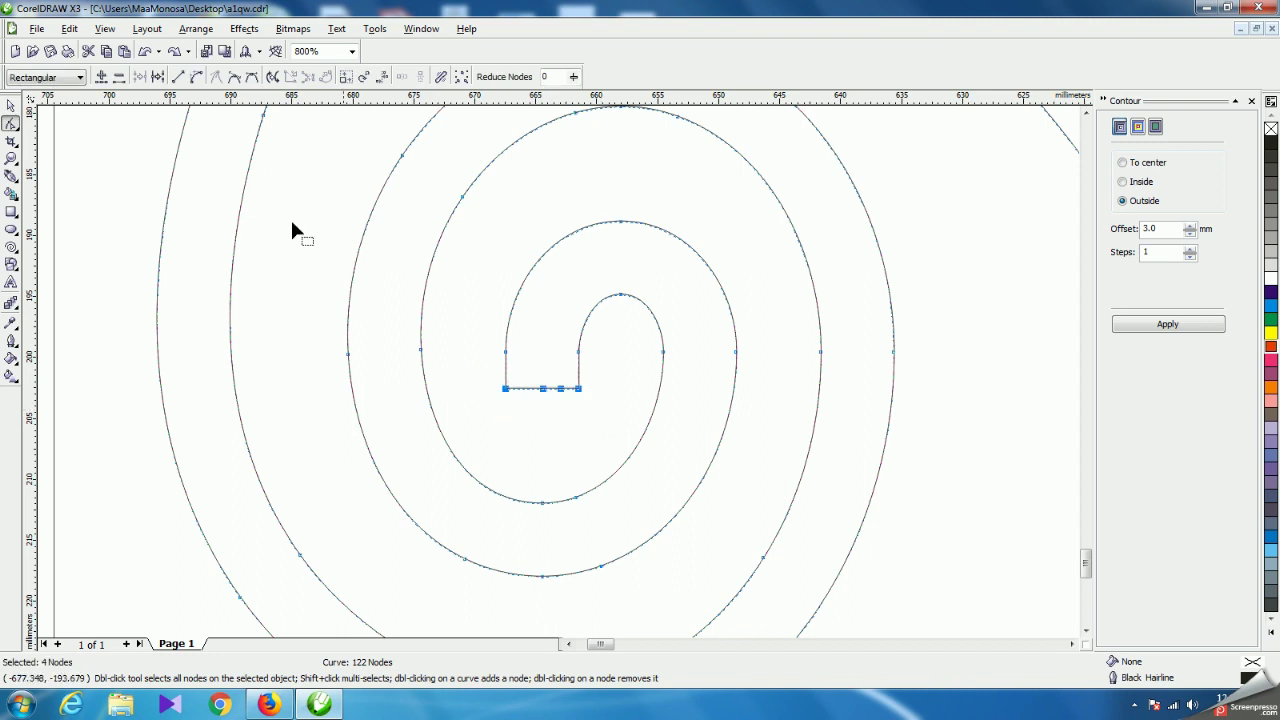
pyautogui.click(197, 77)
pyautogui.click(477, 398)
pyautogui.moveTo(486, 374); pyautogui.dragTo(513, 415)
pyautogui.press('Delete')
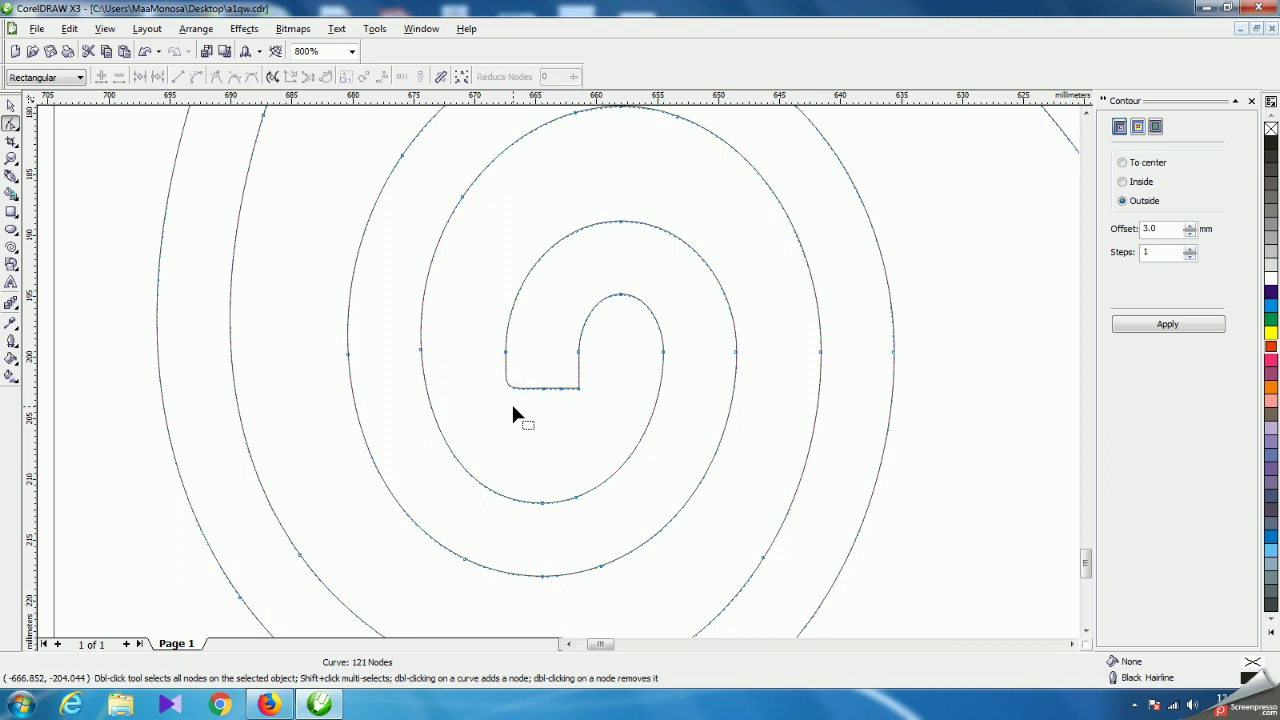
pyautogui.click(577, 389)
pyautogui.press('Delete')
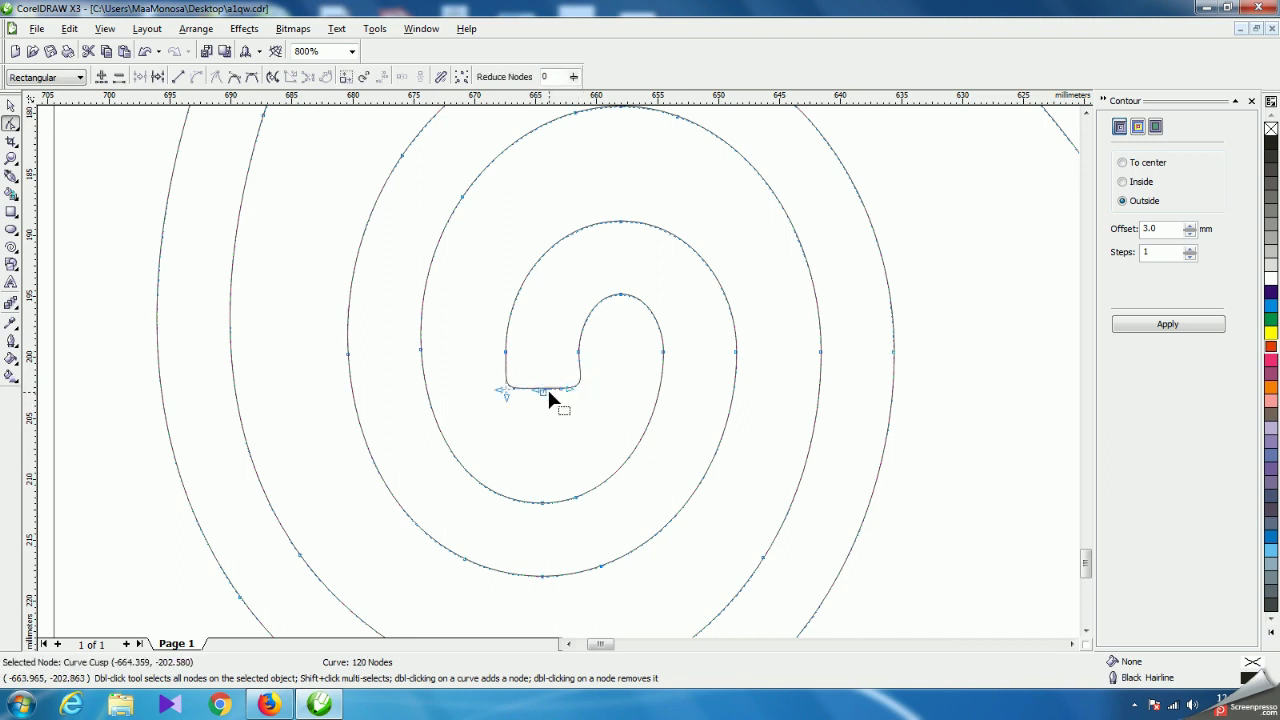
# Undo the corner-node deletions and the curve conversion at the spiral's end.
pyautogui.scroll(2, 556, 365)
pyautogui.scroll(-1, 560, 378)
pyautogui.scroll(-2, 560, 378)
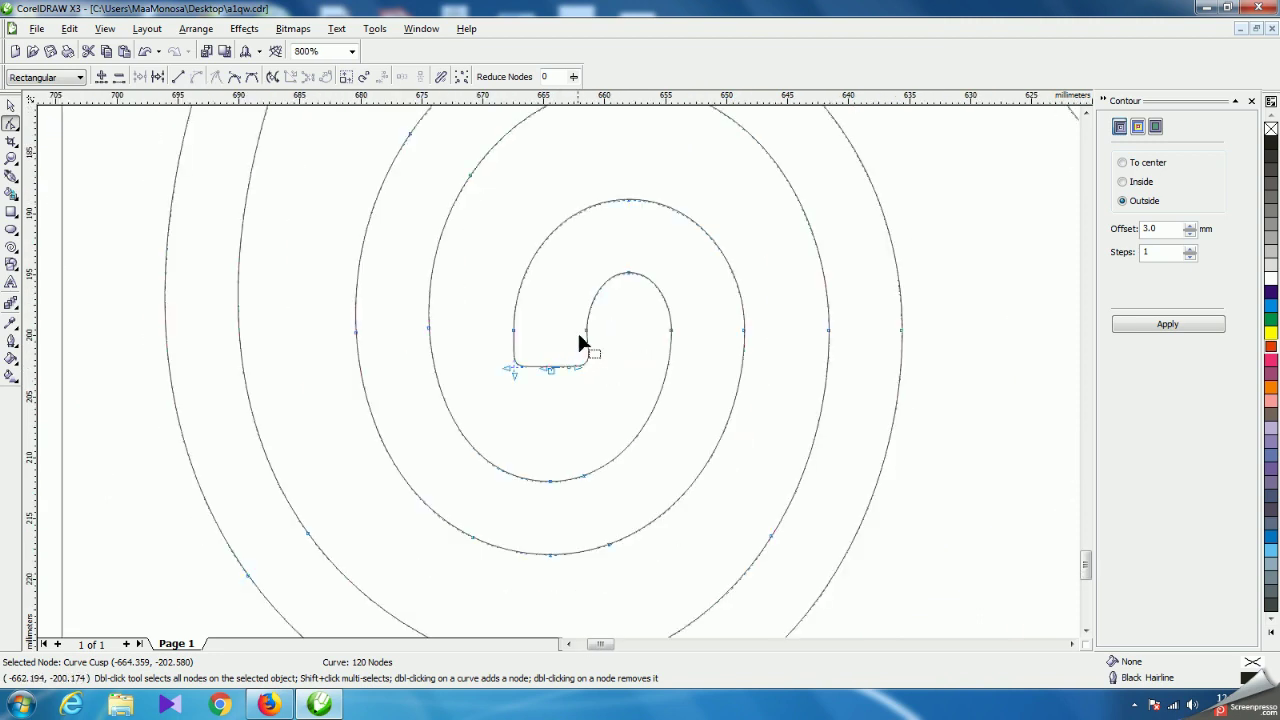
pyautogui.click(586, 330)
pyautogui.press('+')
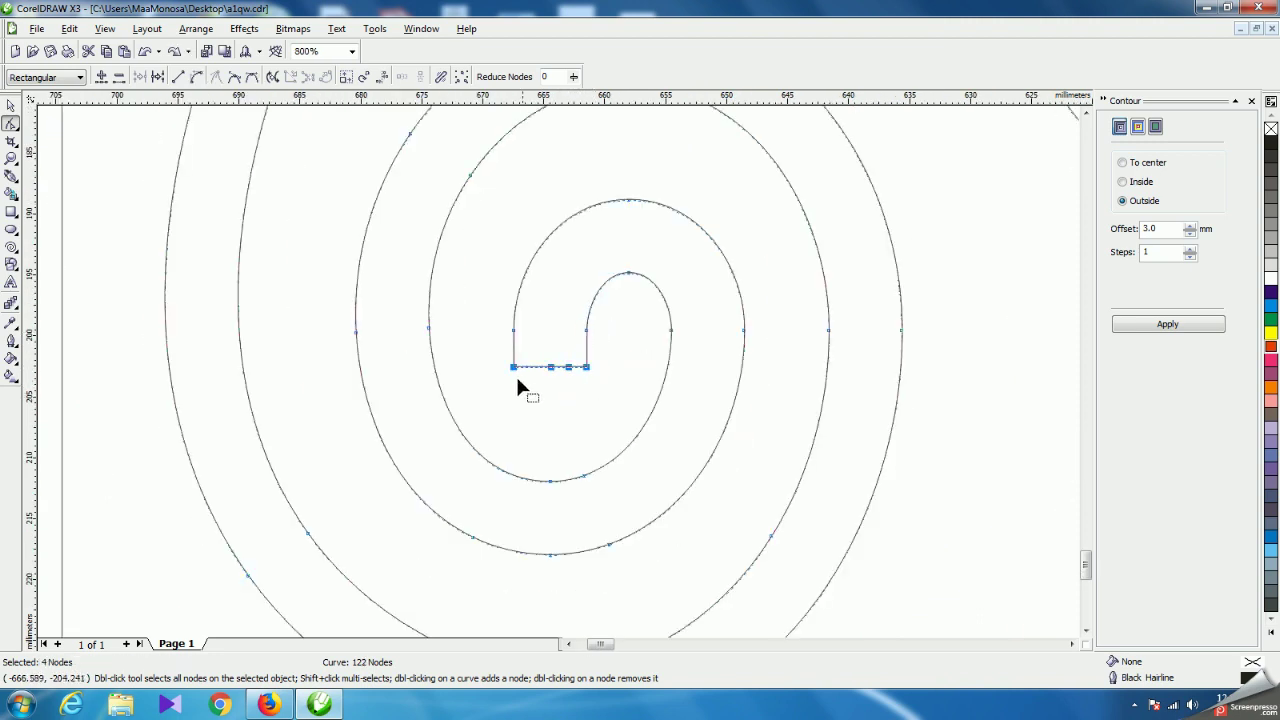
# Try deleting the two corner nodes of the spiral's flat end again, and undo both deletions.
pyautogui.moveTo(491, 323); pyautogui.dragTo(592, 392)
pyautogui.click(512, 365)
pyautogui.press('Delete')
pyautogui.moveTo(615, 354); pyautogui.dragTo(575, 384)
pyautogui.press('Delete')
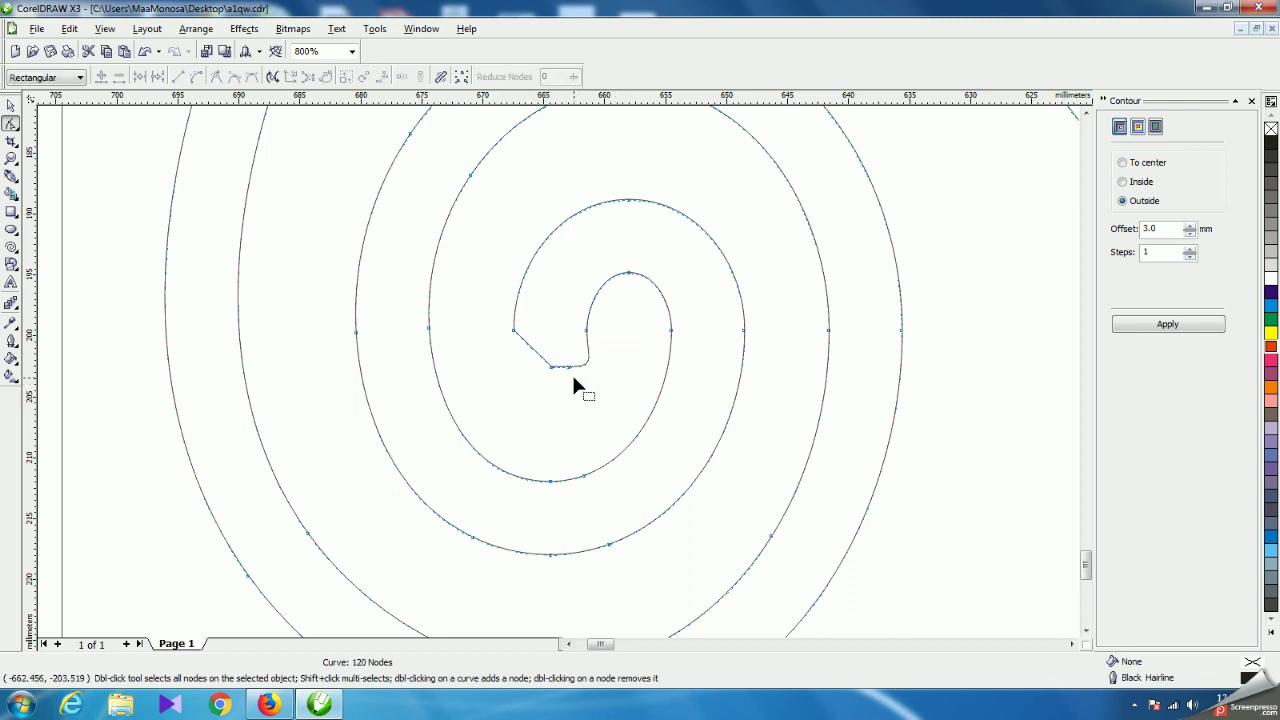
pyautogui.hotkey('ctrl', 'z')
pyautogui.hotkey('ctrl', 'z')
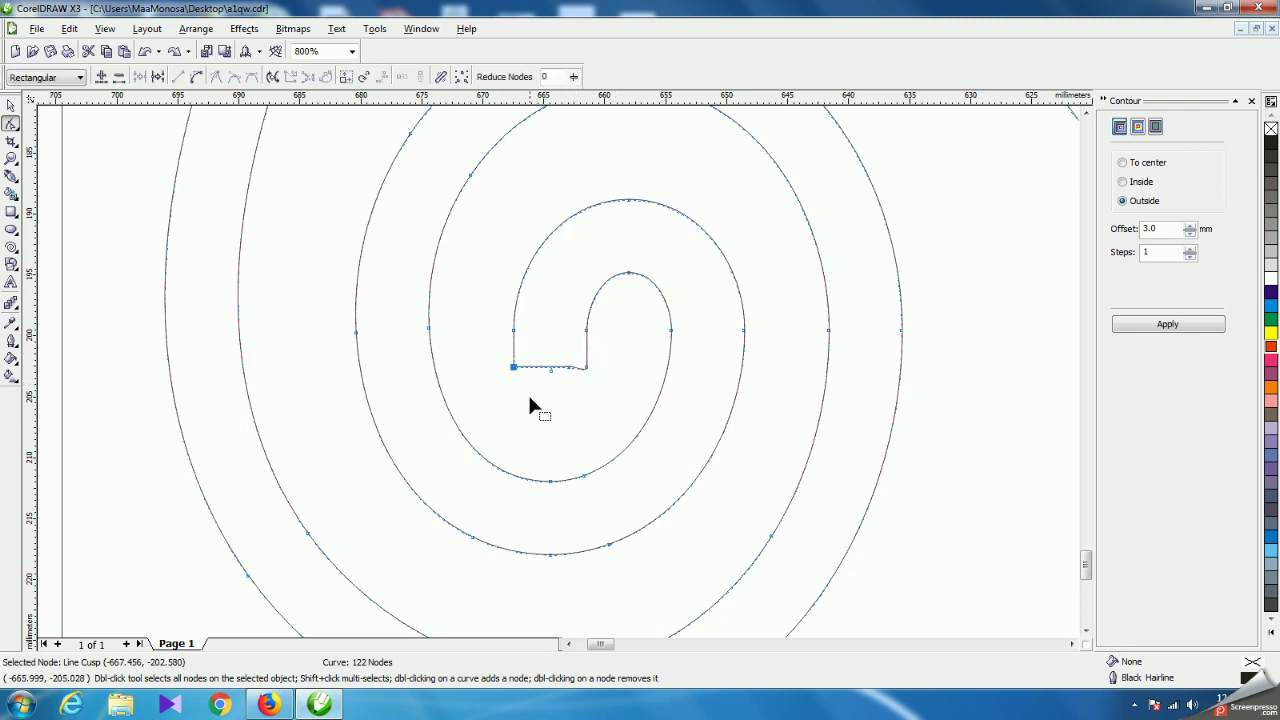
# Convert the six nodes around the spiral's flat end to curves, and delete the two corner nodes to round the corners.
pyautogui.click(530, 398)
pyautogui.moveTo(489, 317); pyautogui.dragTo(586, 385)
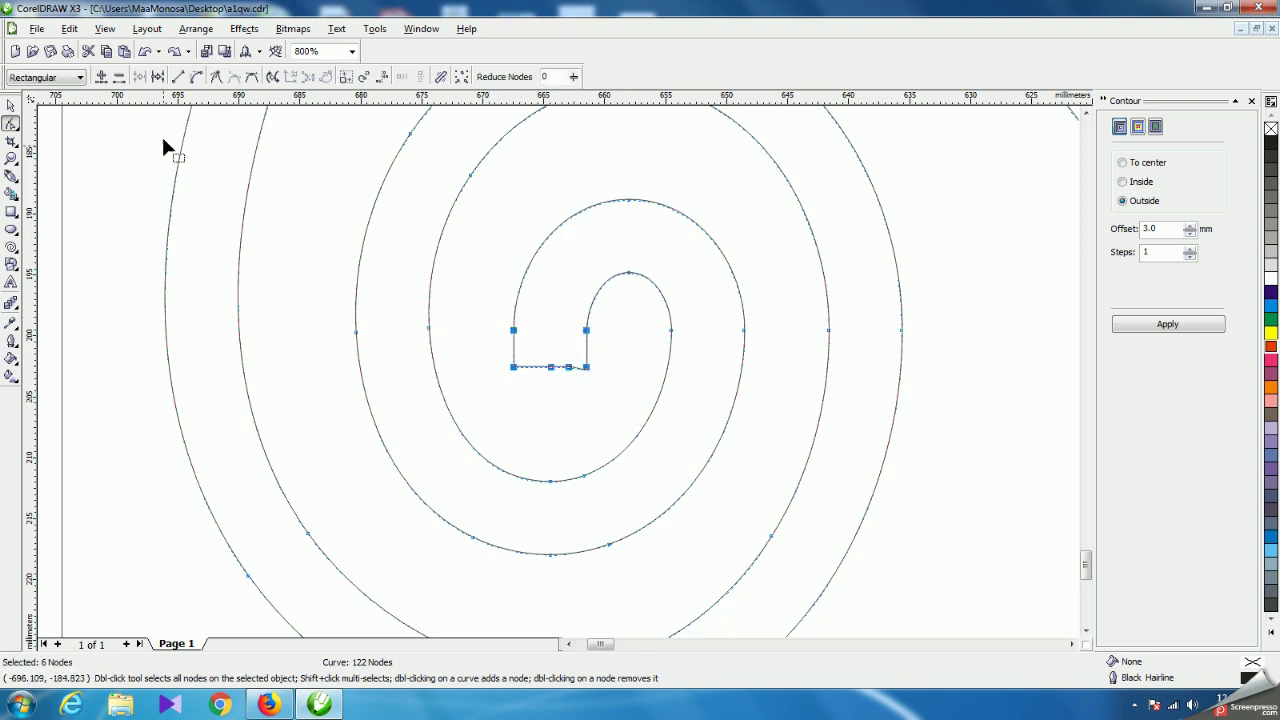
pyautogui.click(196, 77)
pyautogui.click(533, 397)
pyautogui.moveTo(500, 354); pyautogui.dragTo(521, 390)
pyautogui.press('Delete')
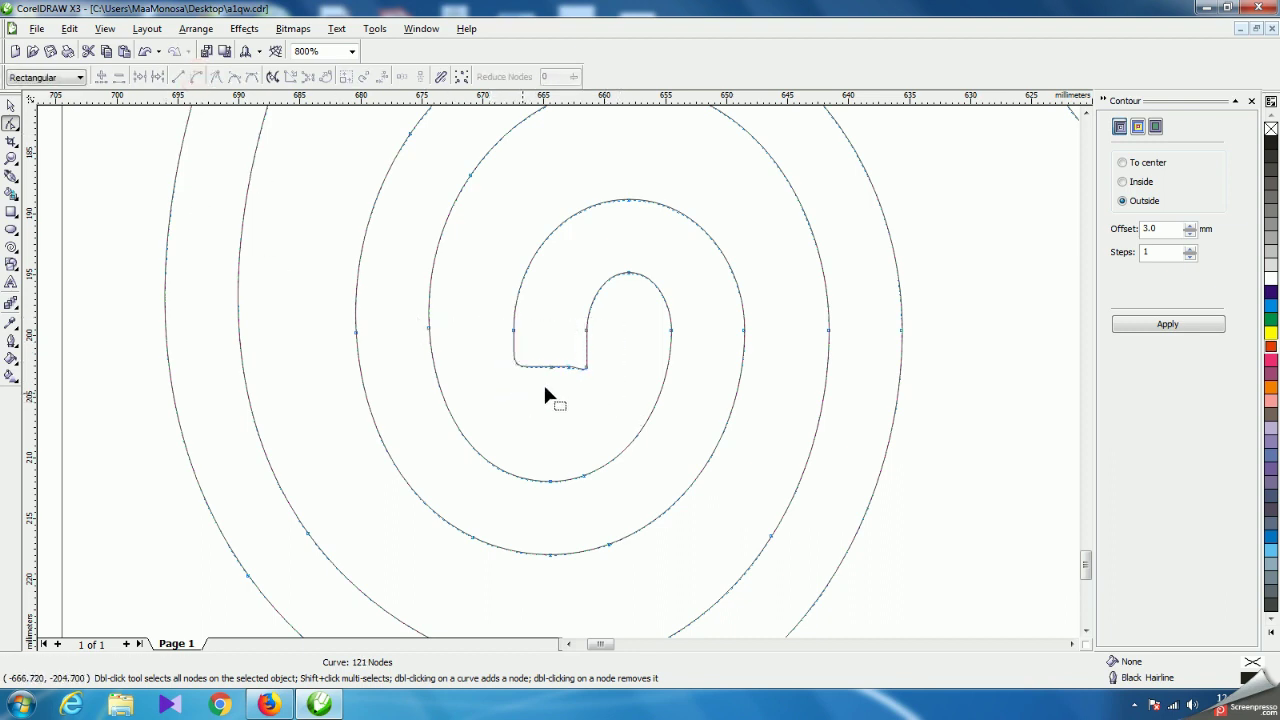
pyautogui.moveTo(603, 345); pyautogui.dragTo(573, 391)
pyautogui.press('Delete')
# Add one node on each side of the spiral's end, just above the rounded corners.
pyautogui.scroll(1, 555, 366)
pyautogui.click(553, 370)
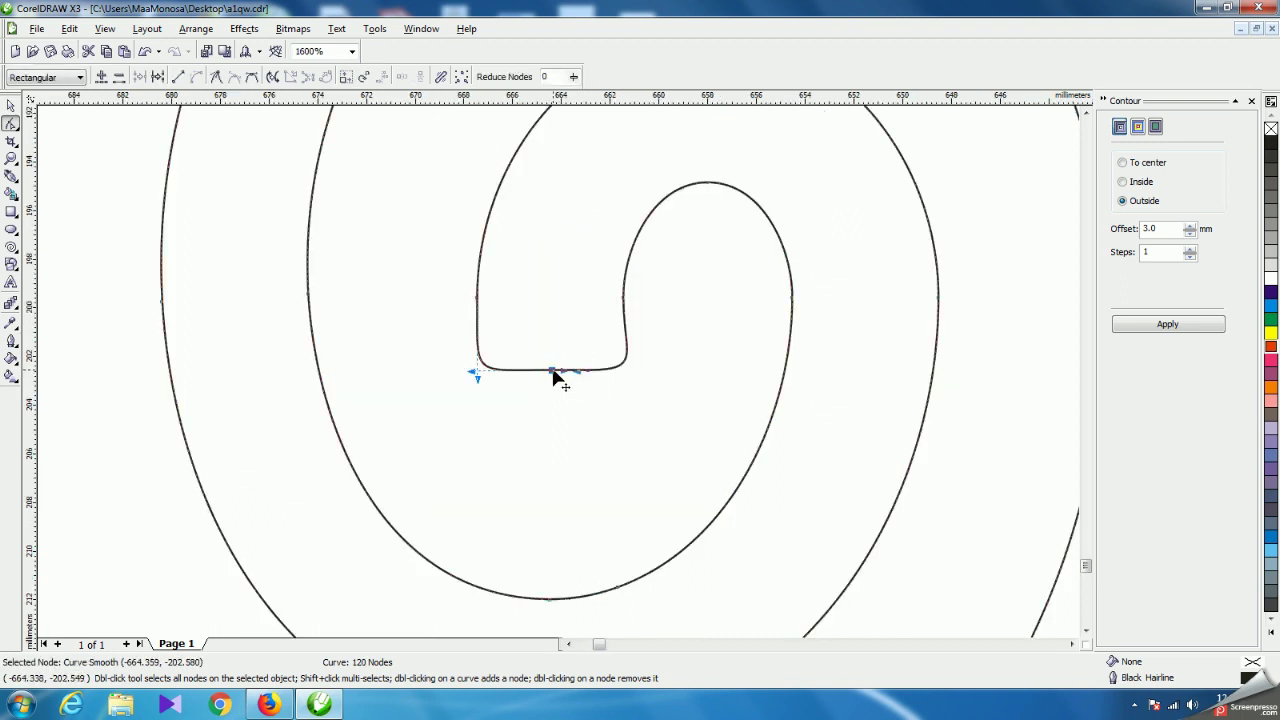
pyautogui.moveTo(477, 376); pyautogui.dragTo(486, 363)
pyautogui.click(441, 346)
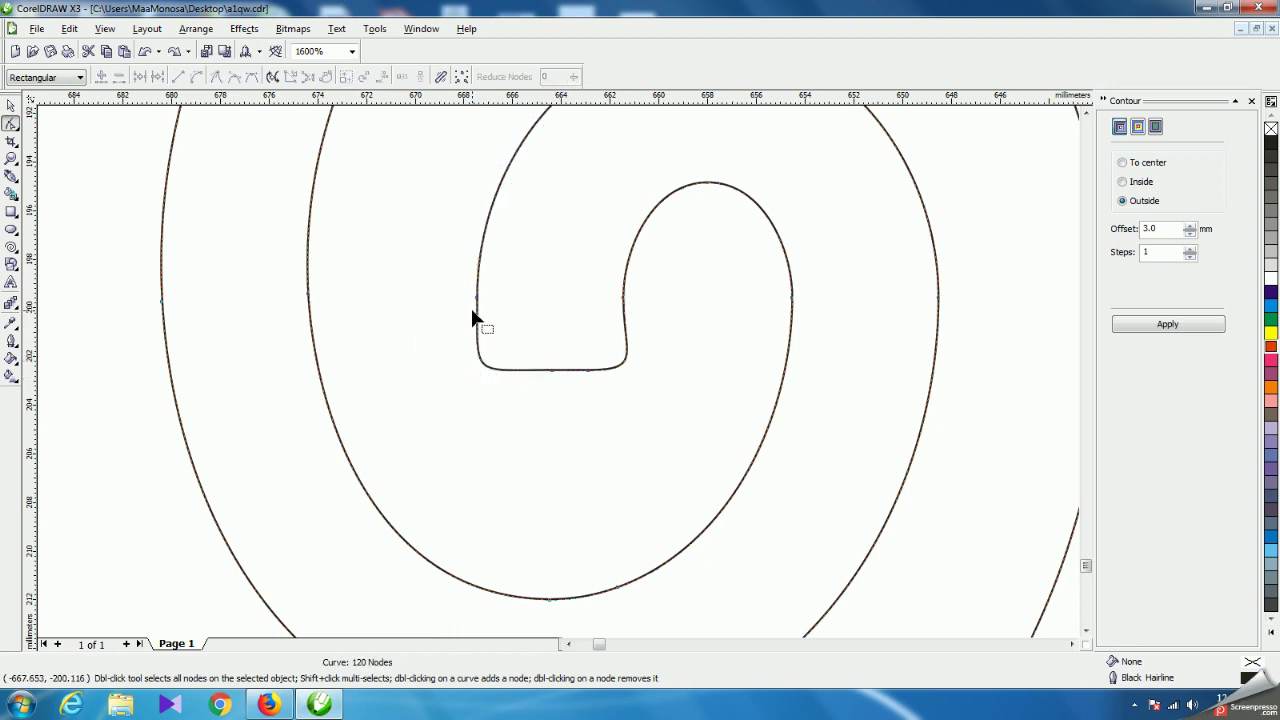
pyautogui.click(477, 313)
pyautogui.click(101, 76)
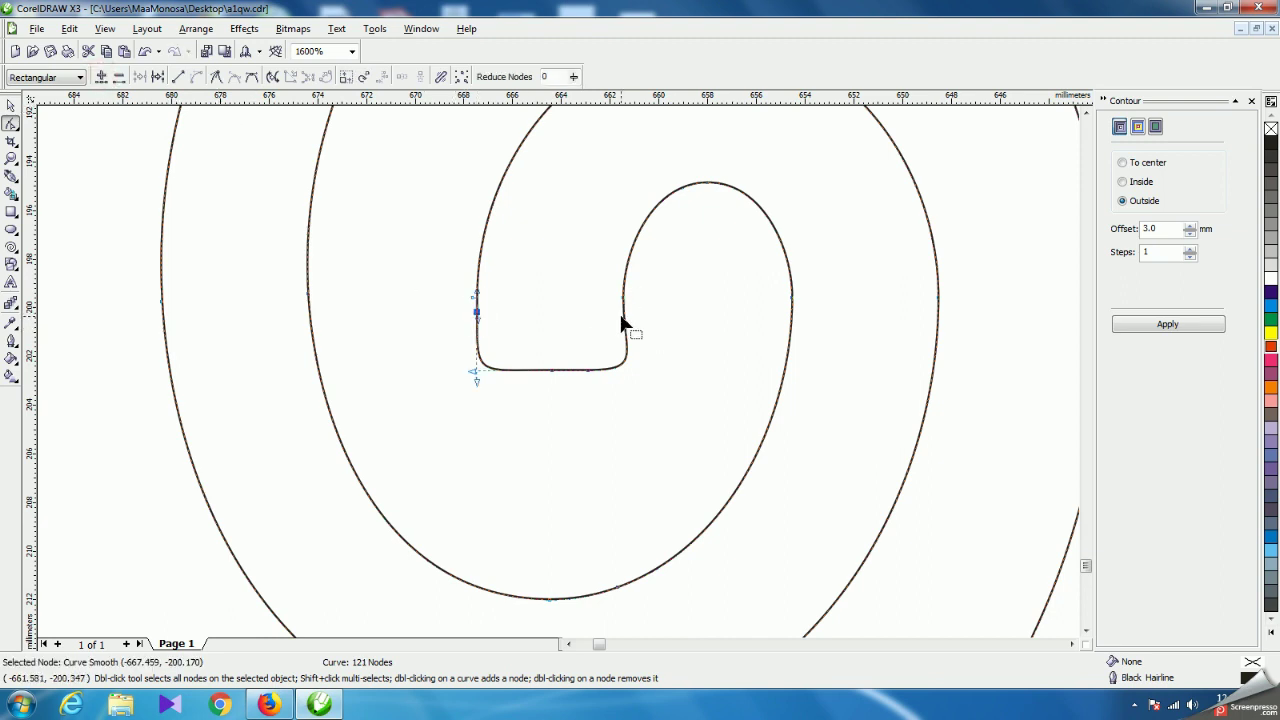
pyautogui.click(101, 76)
pyautogui.click(541, 448)
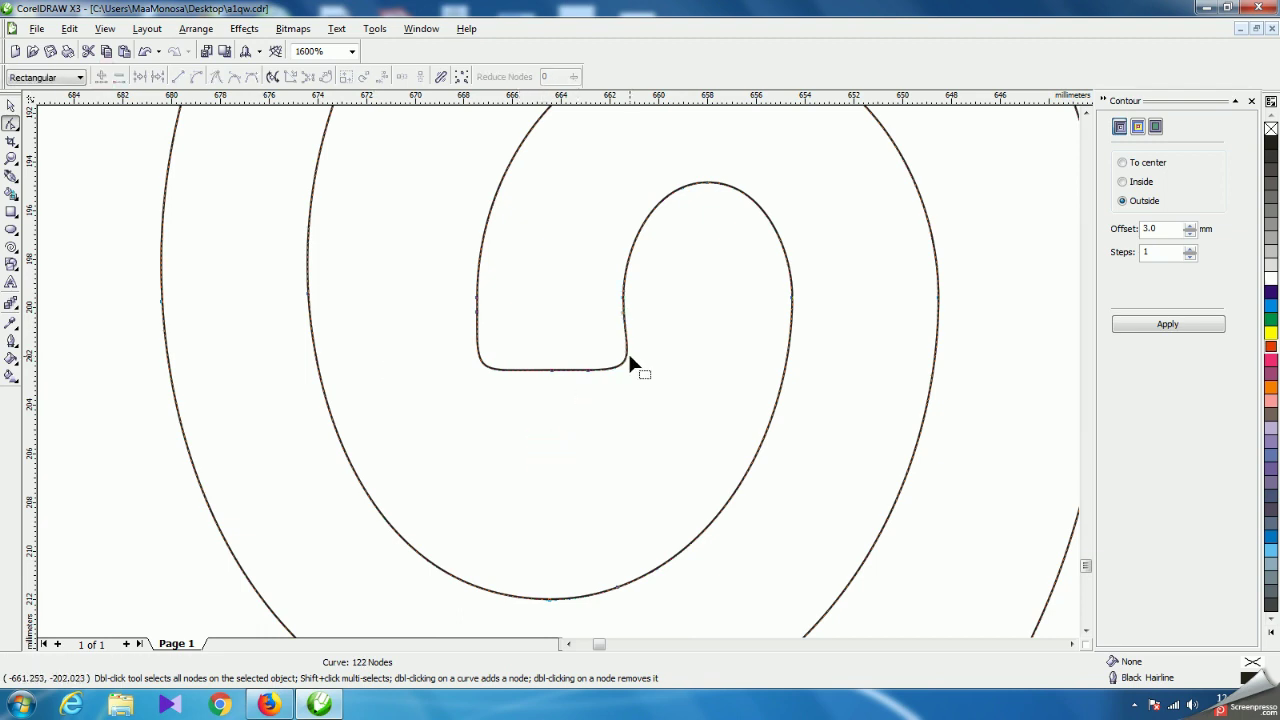
# Angle the left side node's curve handle inward and delete the two nodes left on the end's flat edge.
pyautogui.click(560, 371)
pyautogui.moveTo(471, 374); pyautogui.dragTo(532, 359)
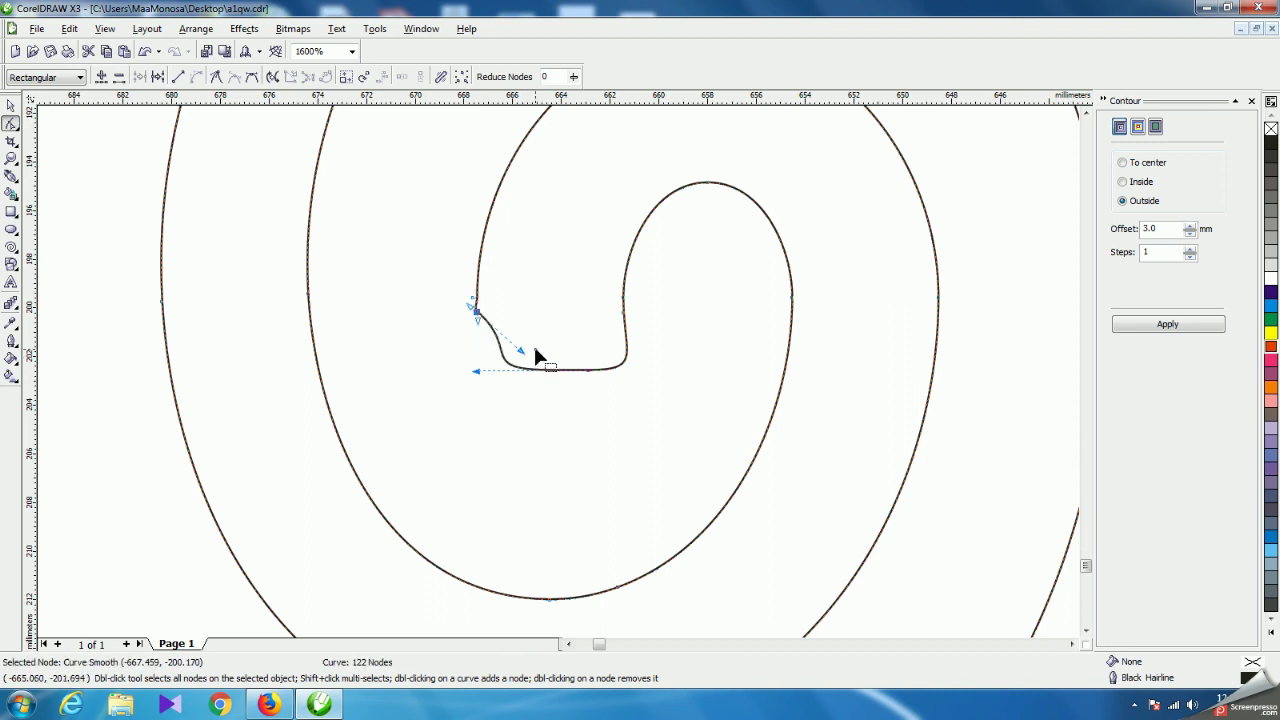
pyautogui.click(563, 403)
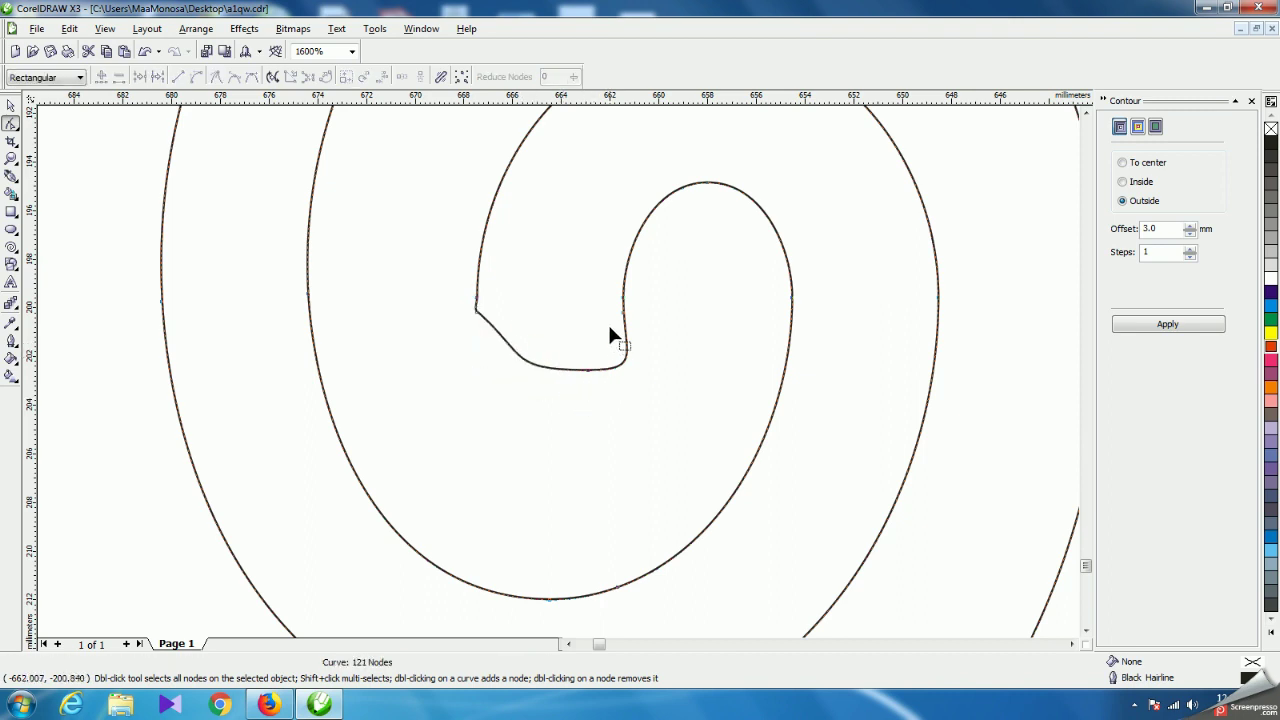
pyautogui.click(623, 313)
pyautogui.moveTo(638, 367); pyautogui.dragTo(606, 372)
pyautogui.click(593, 398)
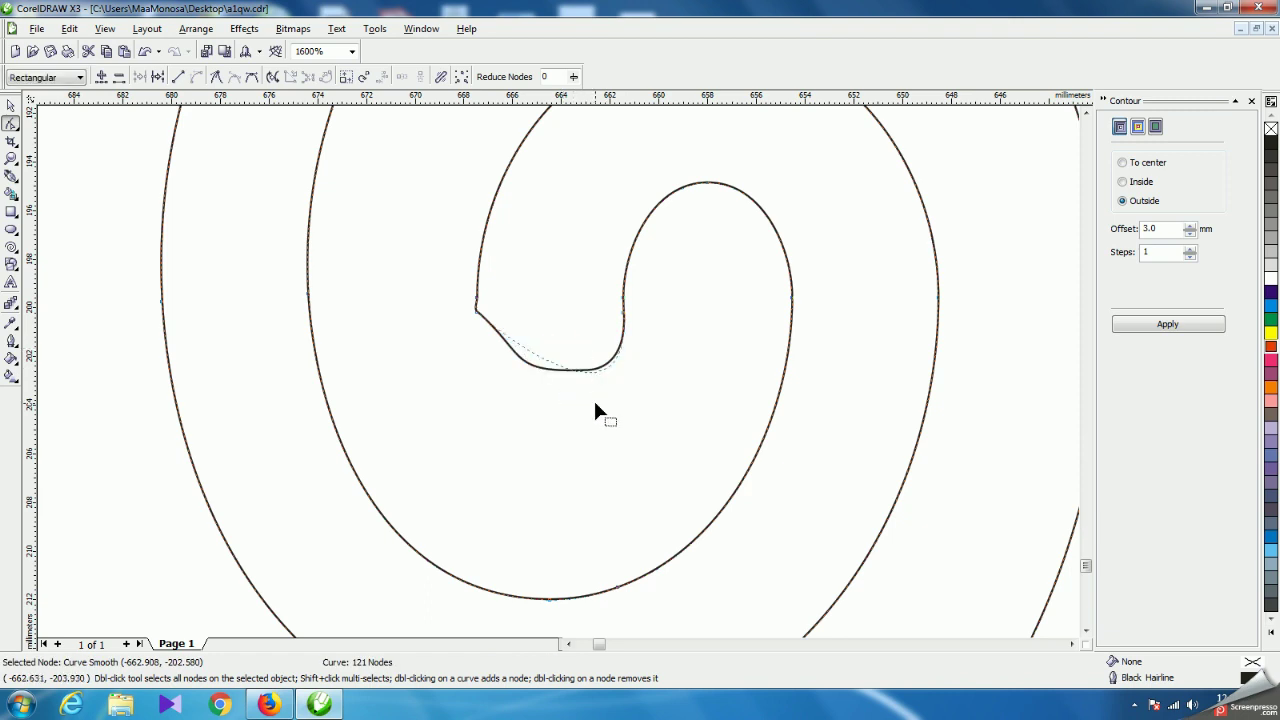
# Shape the spiral's end into a smooth round tip by pulling the curve handles of both side nodes downward and inward.
pyautogui.click(477, 311)
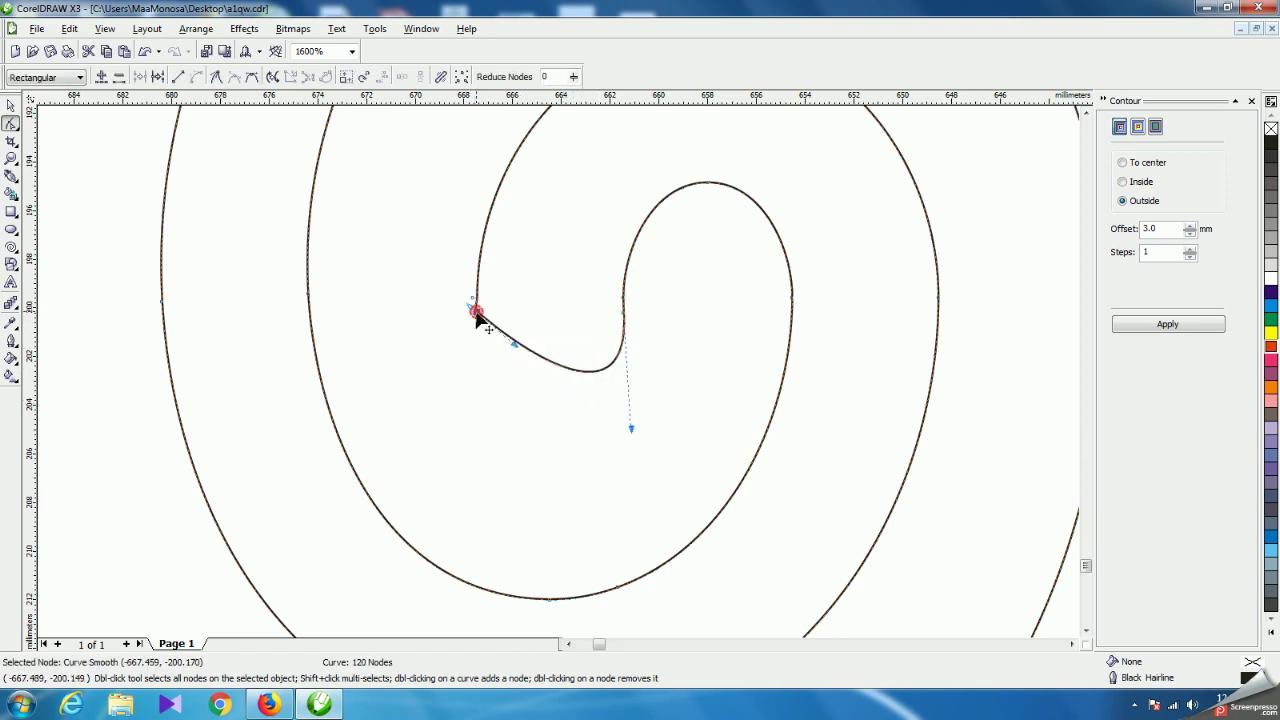
pyautogui.moveTo(514, 346); pyautogui.dragTo(482, 381)
pyautogui.moveTo(631, 428); pyautogui.dragTo(602, 428)
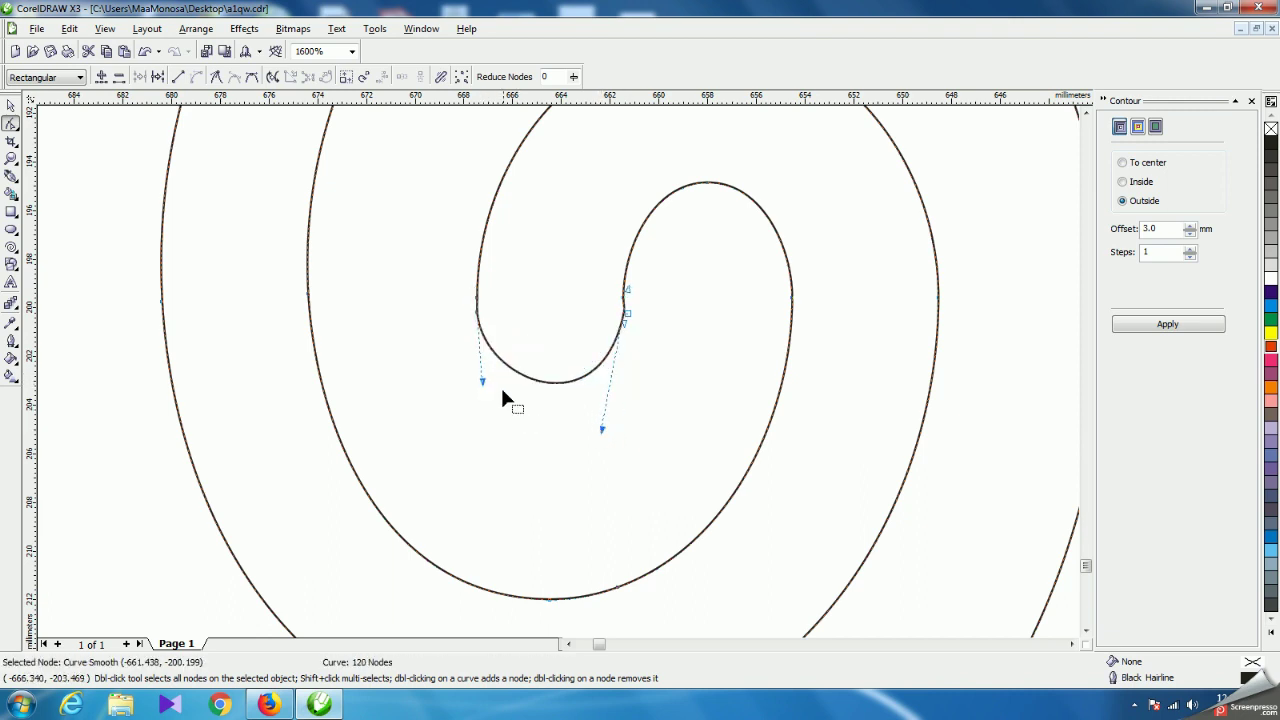
# Lengthen both side curve handles of the spiral's rounded end downward and nudge the right side node and its handle to smooth the kink.
pyautogui.moveTo(482, 381); pyautogui.dragTo(471, 401)
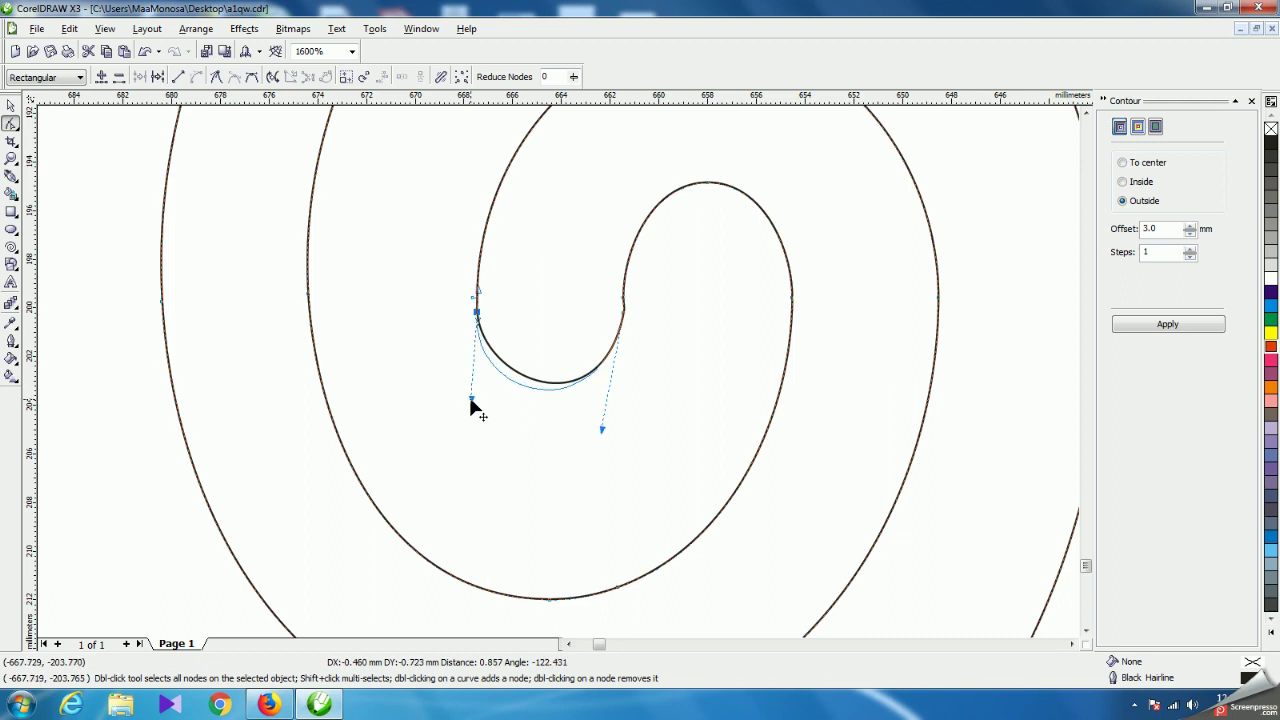
pyautogui.moveTo(601, 431); pyautogui.dragTo(612, 441)
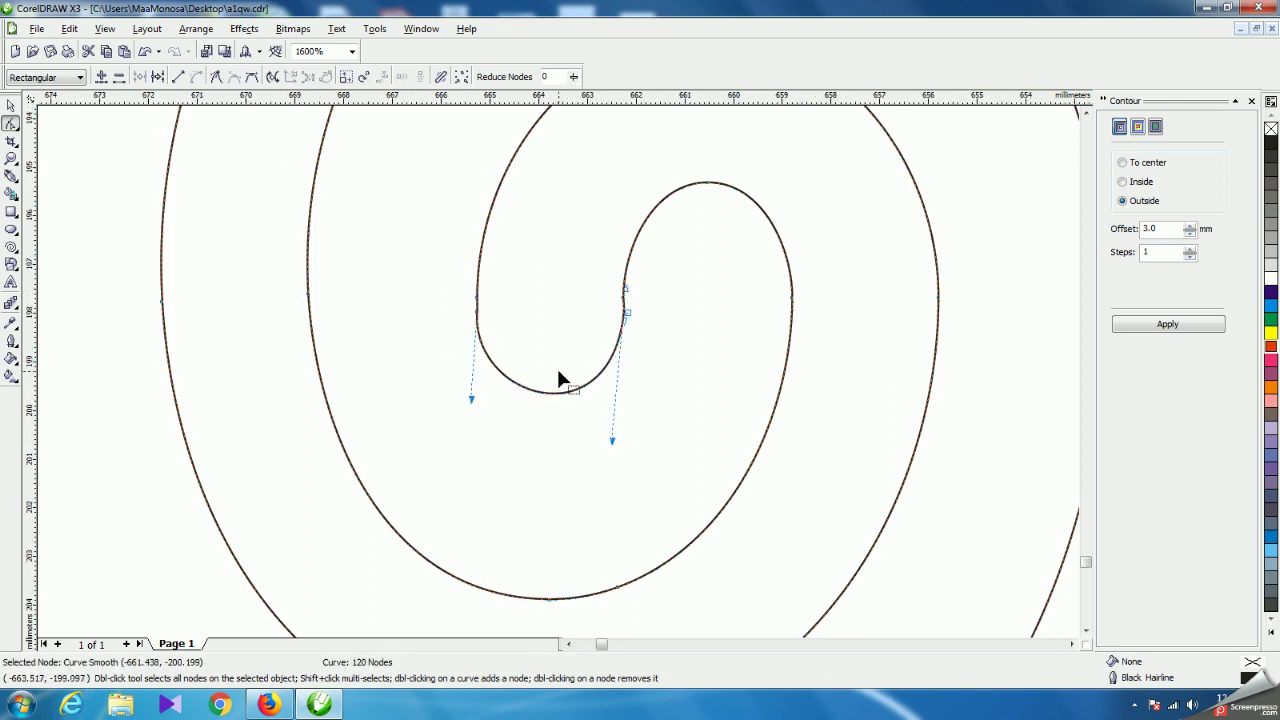
pyautogui.scroll(2, 600, 395)
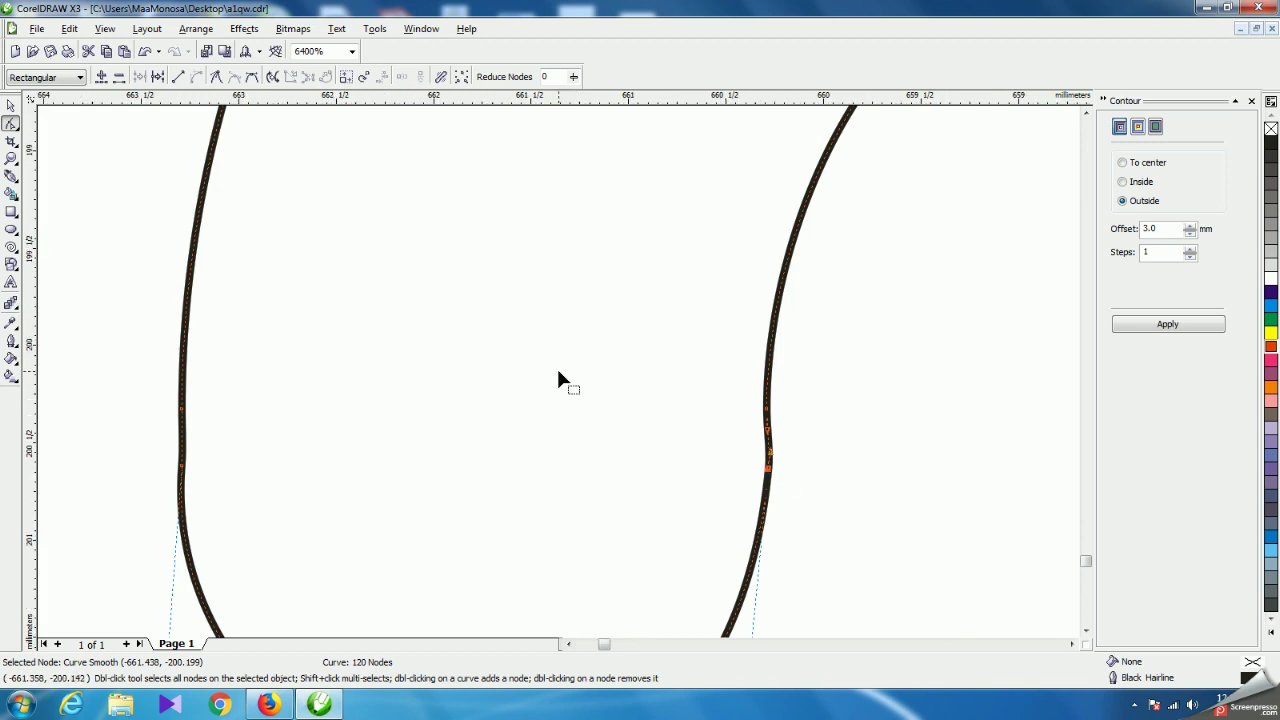
pyautogui.scroll(2, 557, 371)
pyautogui.moveTo(548, 338); pyautogui.dragTo(543, 328)
pyautogui.moveTo(537, 401); pyautogui.dragTo(527, 406)
pyautogui.scroll(-4, 557, 372)
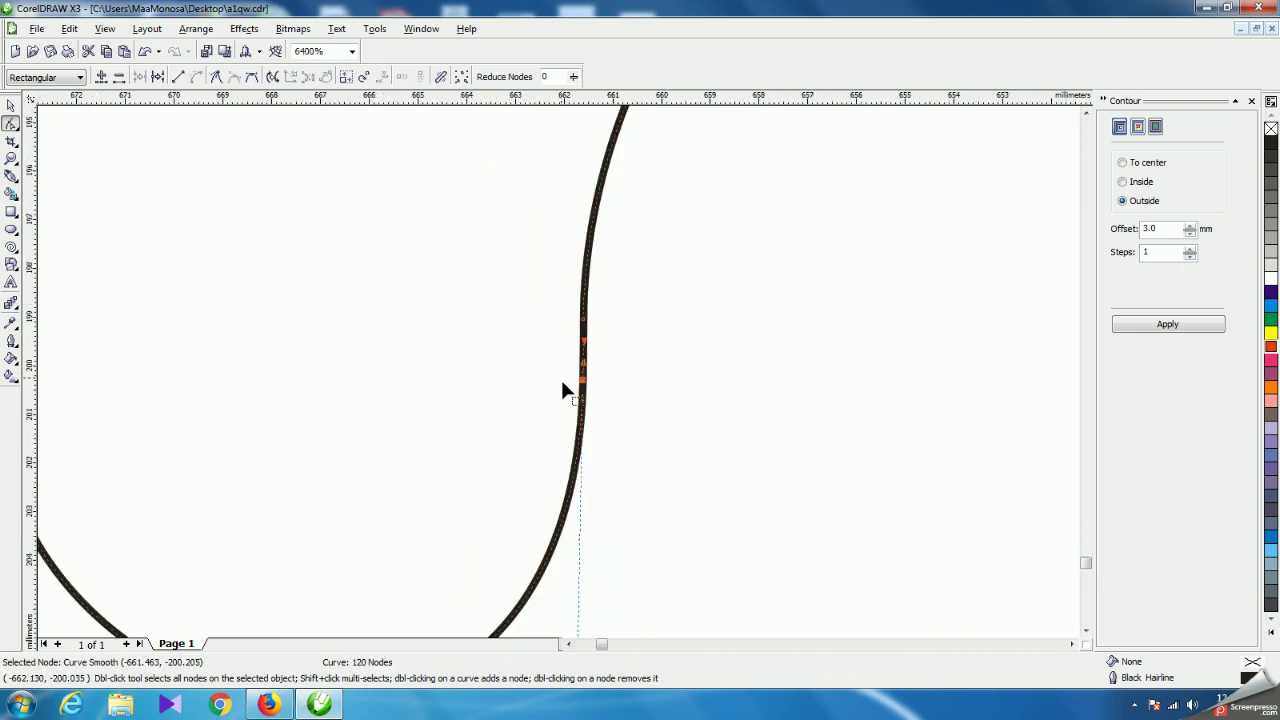
# Even out the spiral's round tip by adjusting the length and angle of the left and right side nodes' lower curve handles.
pyautogui.scroll(1, 434, 375)
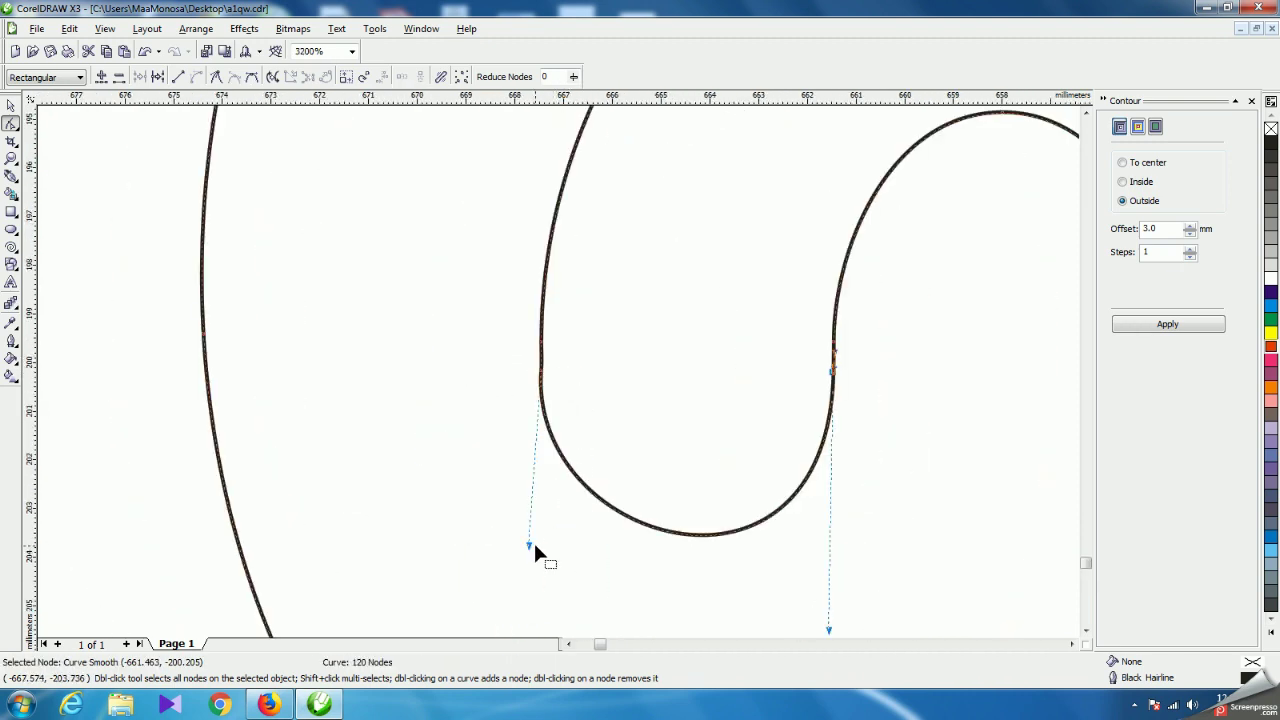
pyautogui.moveTo(528, 546); pyautogui.dragTo(527, 568)
pyautogui.scroll(2, 545, 375)
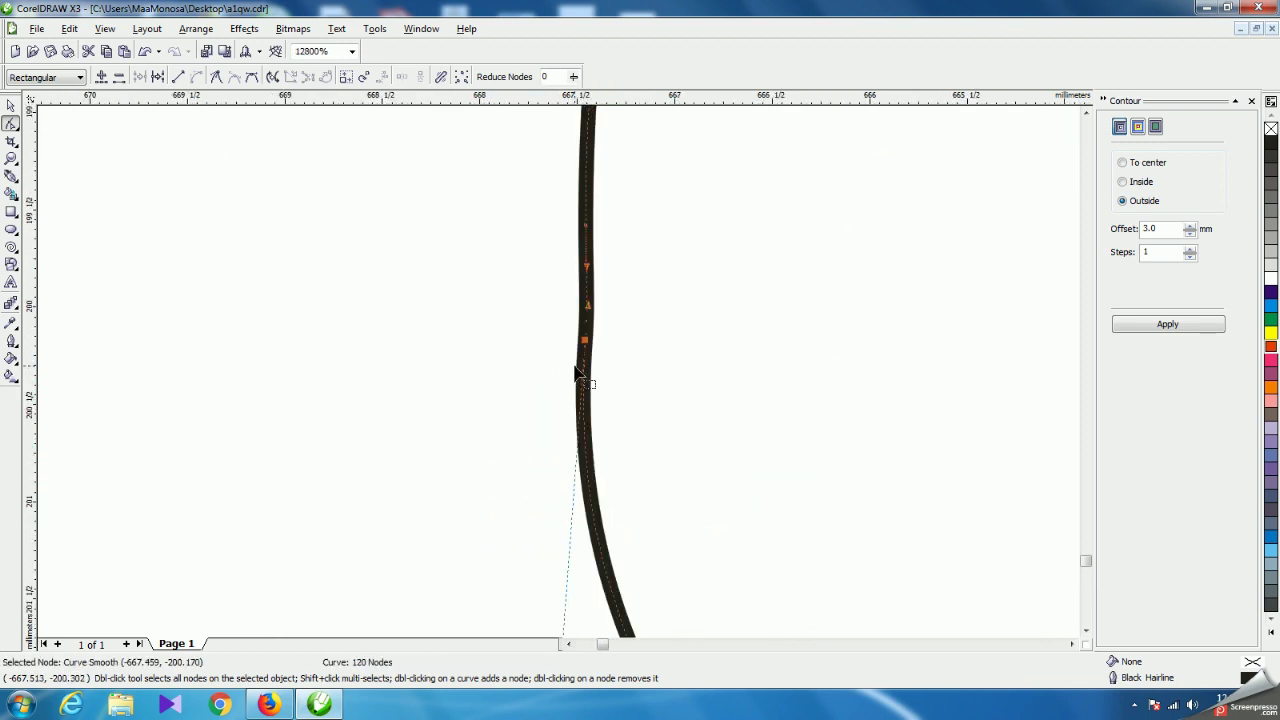
pyautogui.scroll(-2, 552, 370)
pyautogui.moveTo(552, 573); pyautogui.dragTo(589, 586)
pyautogui.scroll(-1, 617, 410)
pyautogui.moveTo(621, 424); pyautogui.dragTo(610, 423)
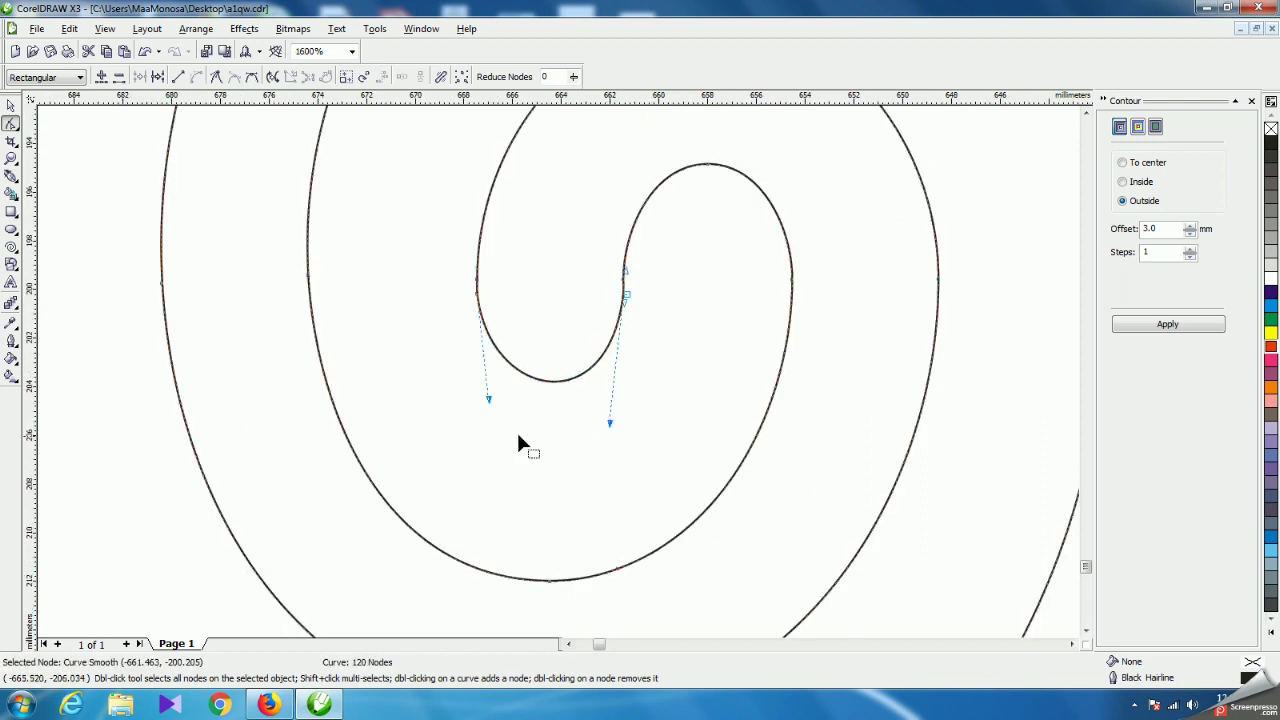
pyautogui.moveTo(487, 399); pyautogui.dragTo(475, 410)
pyautogui.scroll(1, 565, 373)
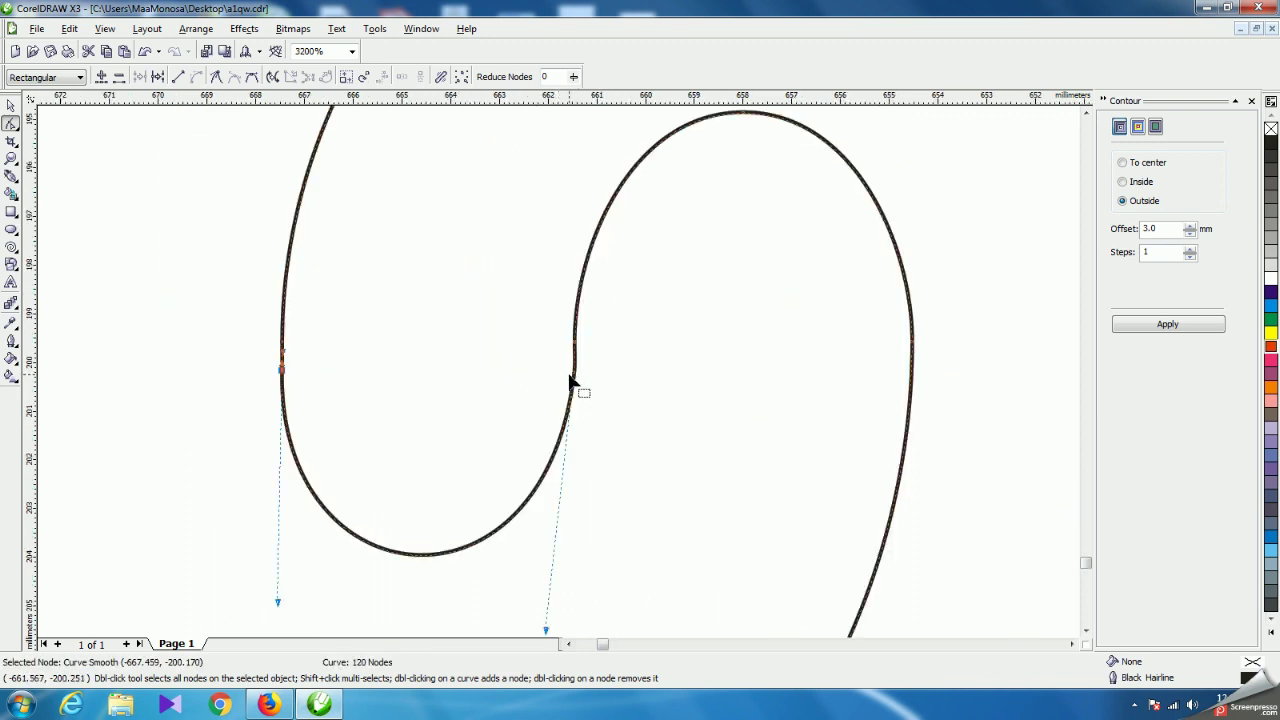
# Delete the extra node on the right side of the spiral's end and angle the remaining node's lower handle slightly inward.
pyautogui.press('Delete')
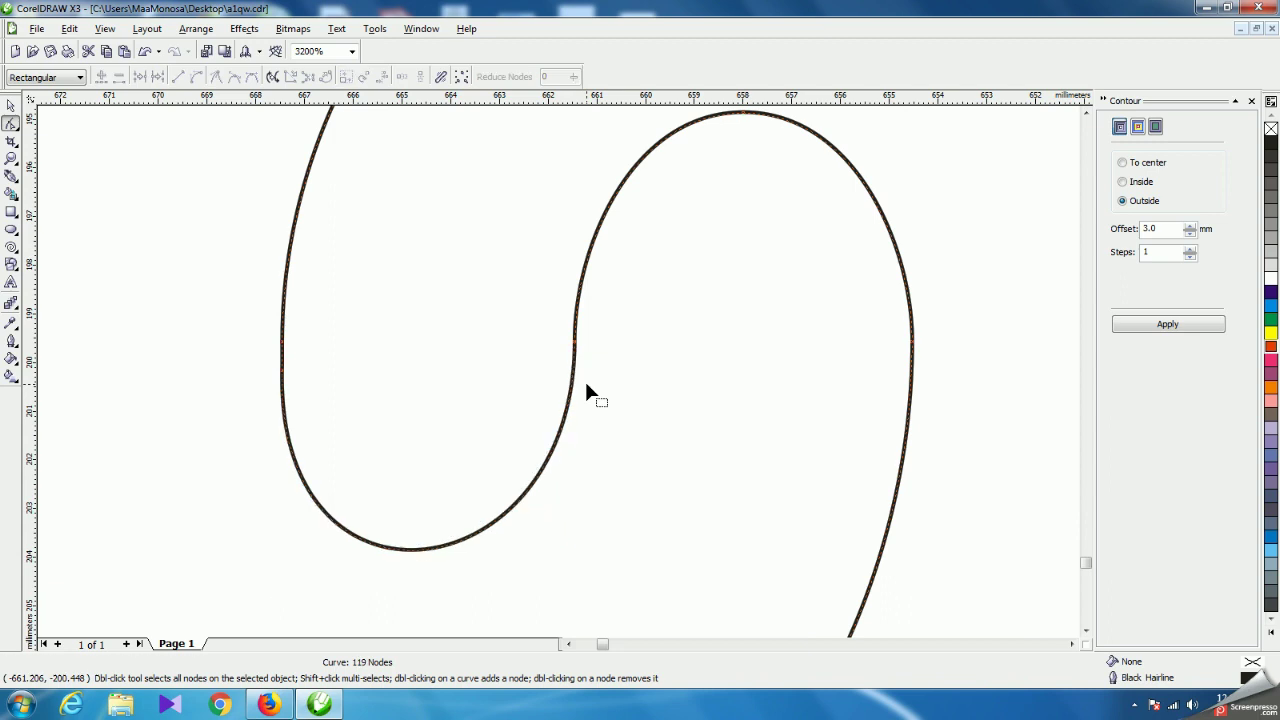
pyautogui.click(575, 345)
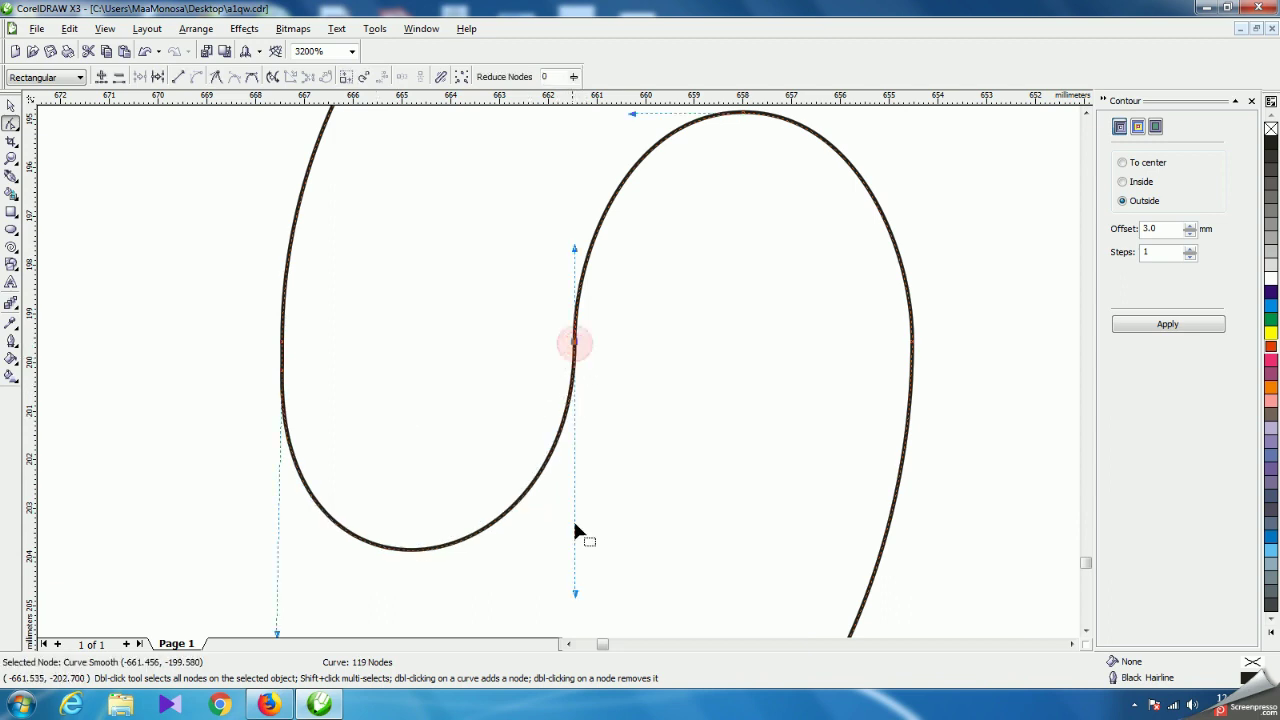
pyautogui.moveTo(578, 600); pyautogui.dragTo(566, 600)
pyautogui.scroll(-1, 560, 380)
pyautogui.scroll(-4, 557, 370)
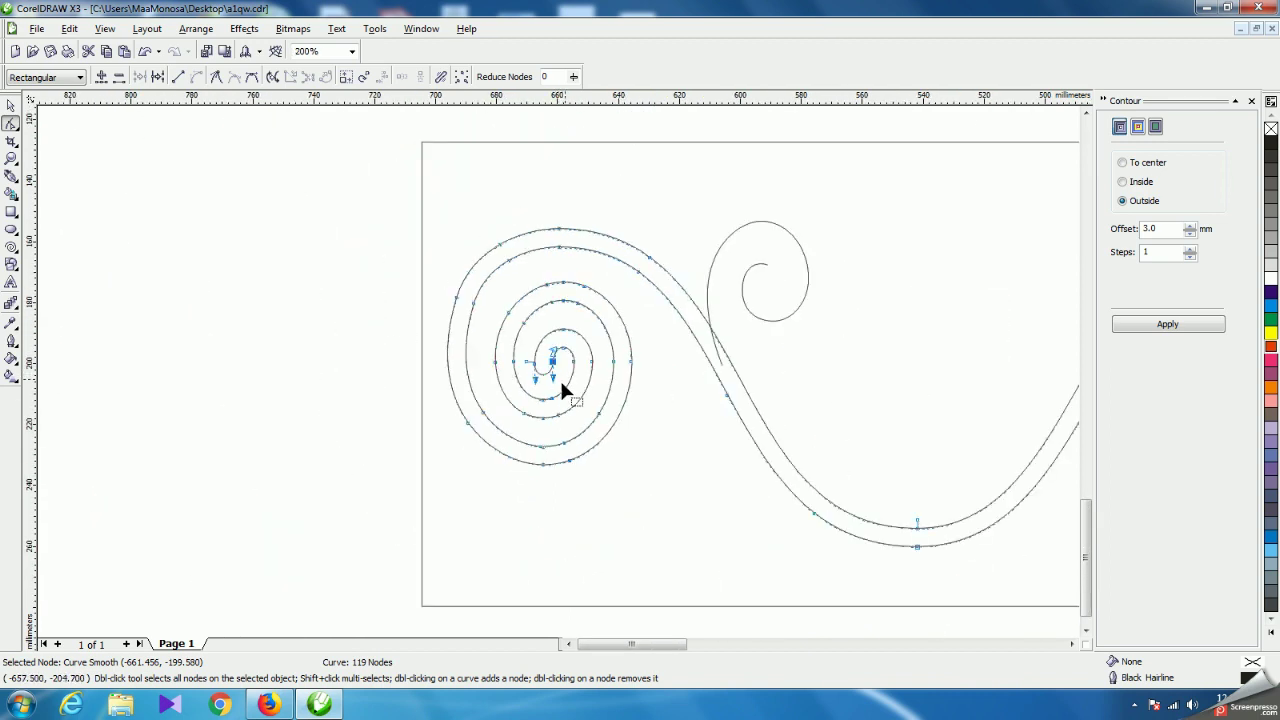
pyautogui.press('space')
pyautogui.click(120, 228)
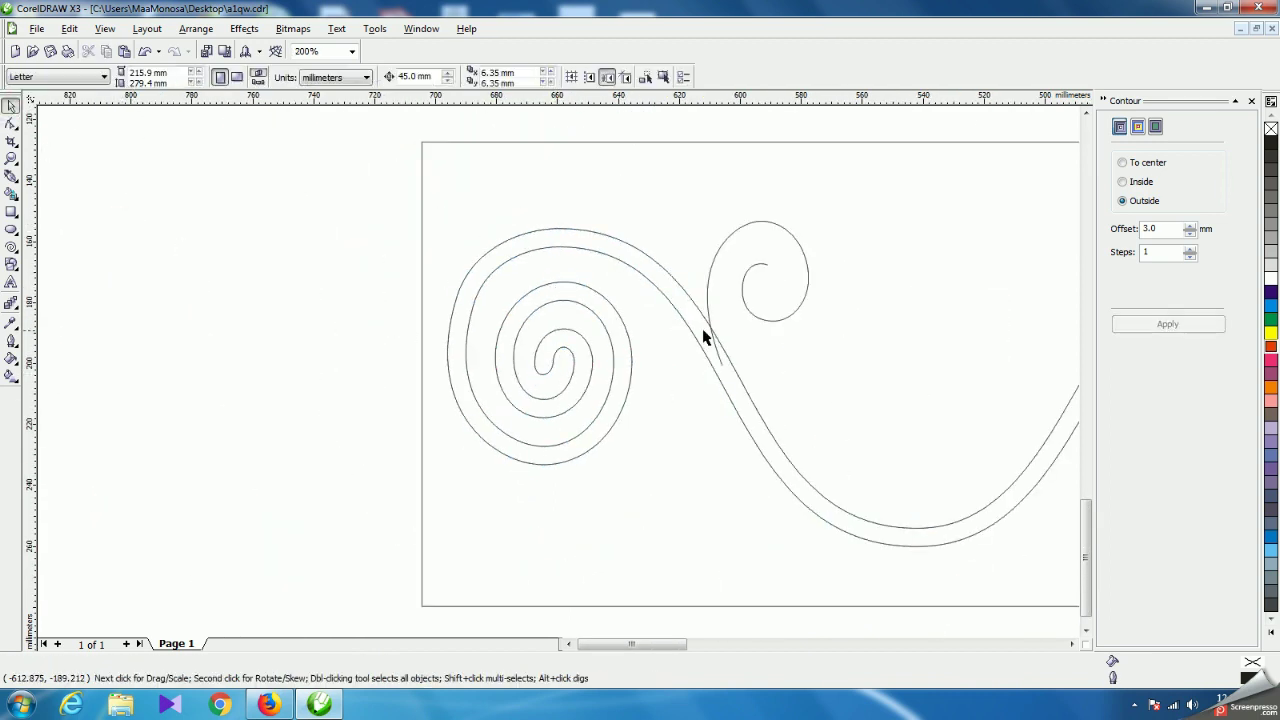
# Apply a one-step outside contour with a 2 mm offset to the small curl beside the large first spiral.
pyautogui.click(748, 312)
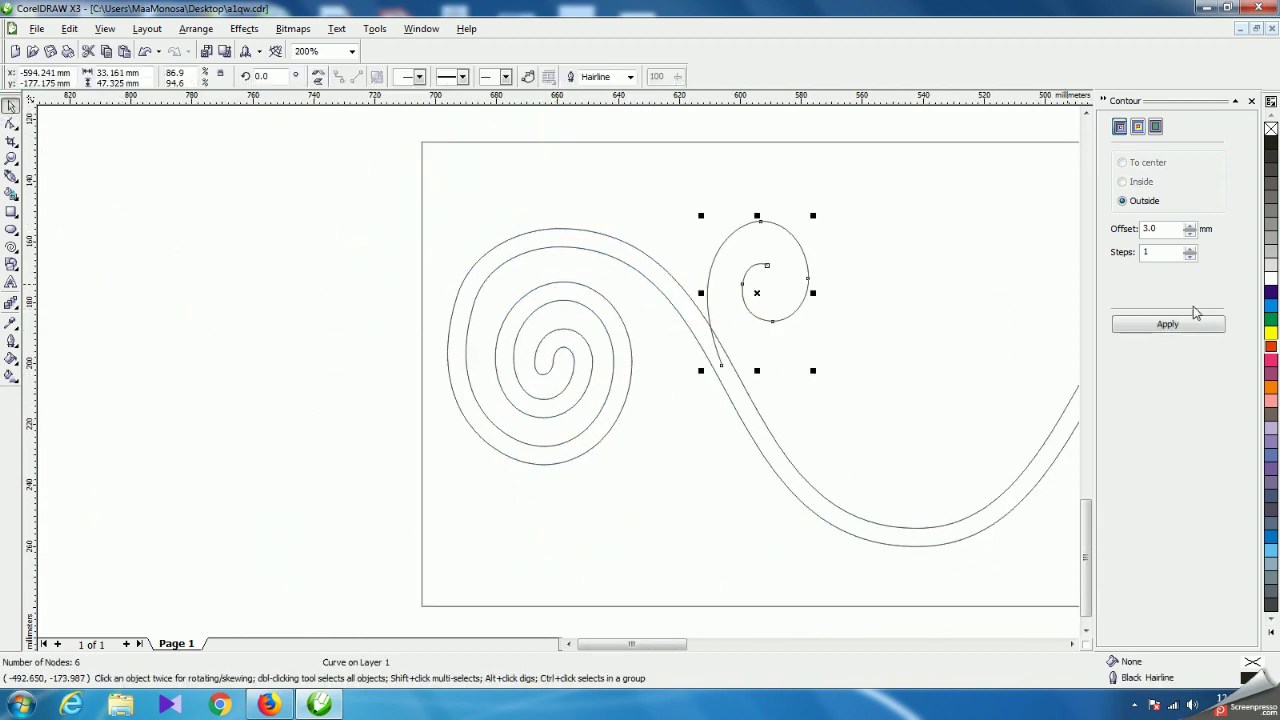
pyautogui.scroll(-2, 550, 340)
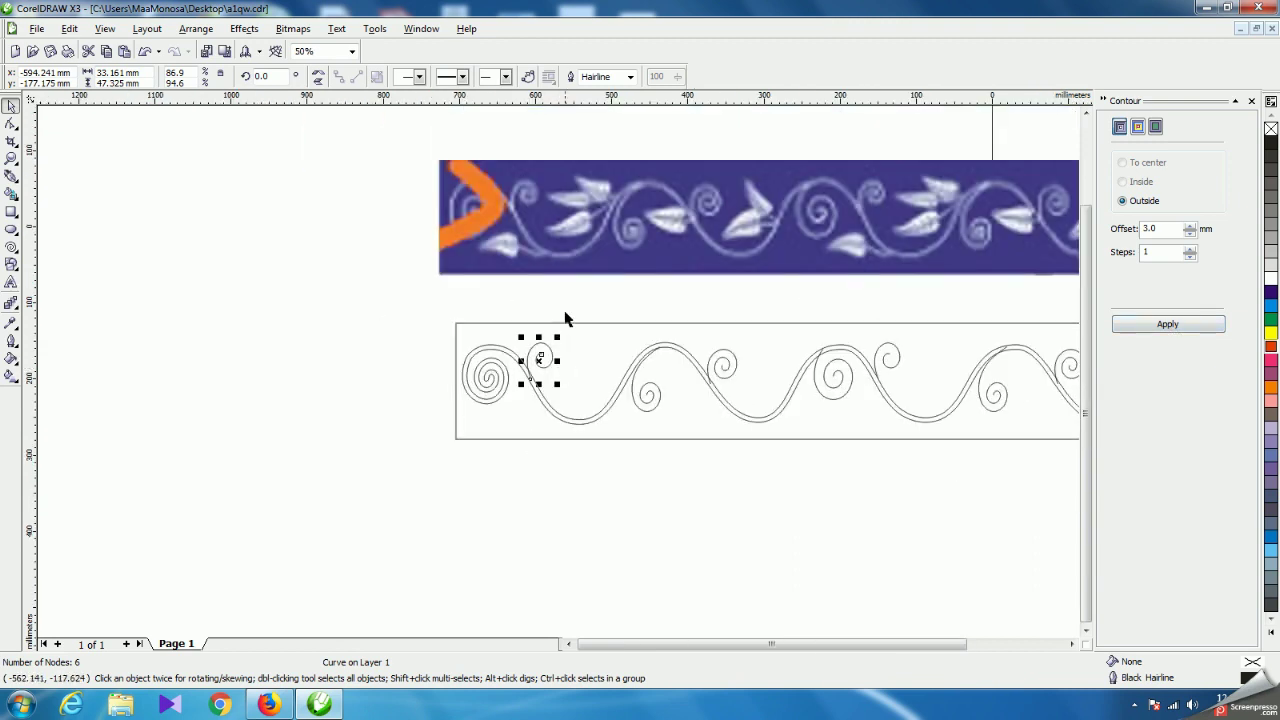
pyautogui.click(1165, 325)
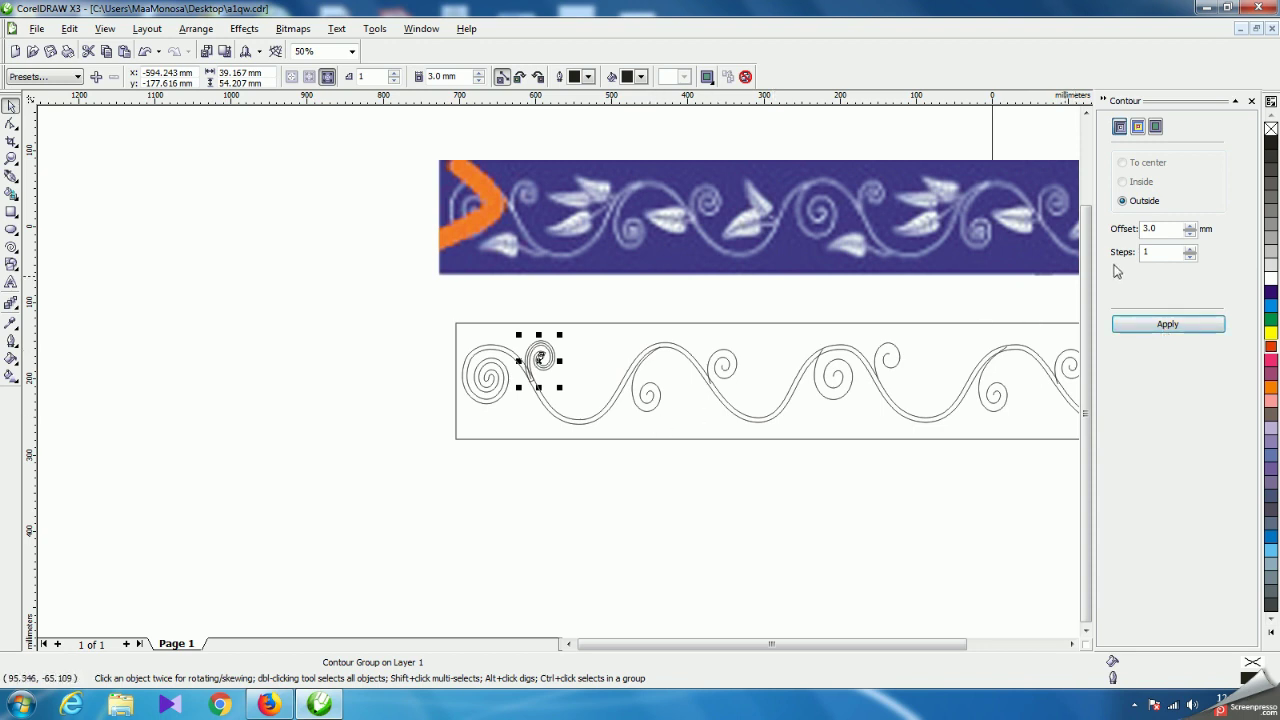
pyautogui.doubleClick(1172, 233)
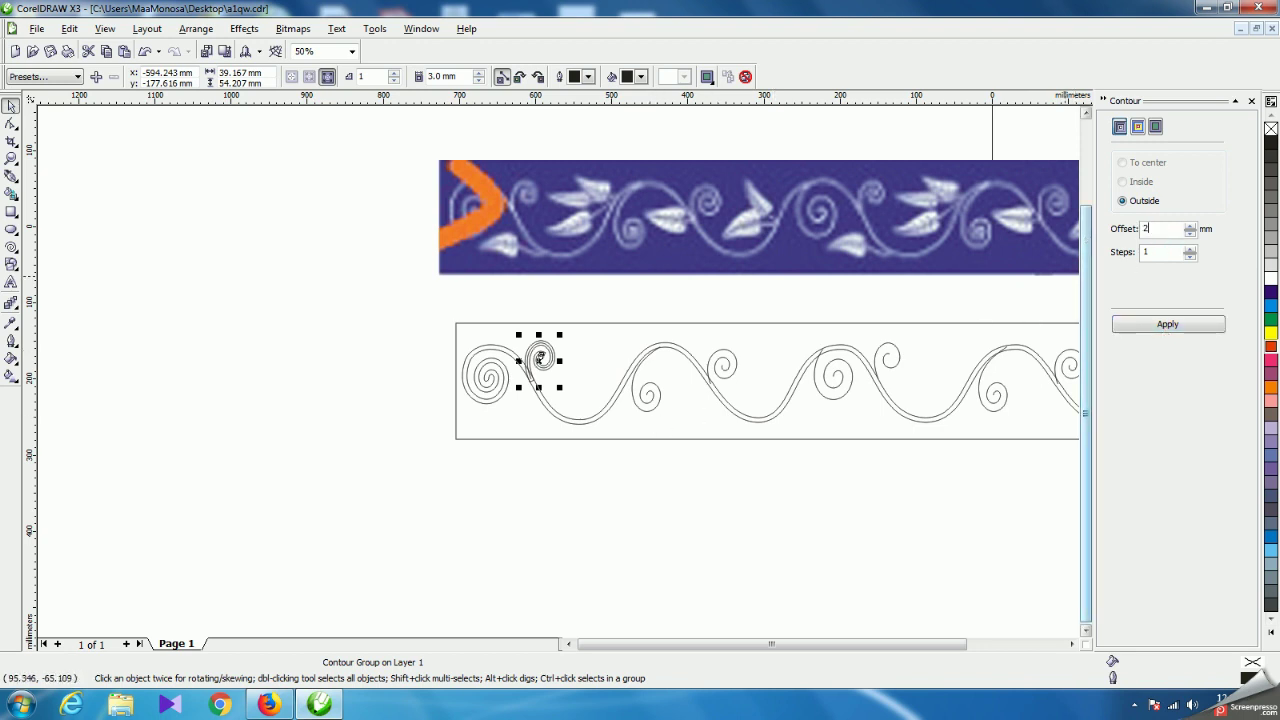
pyautogui.click(1160, 326)
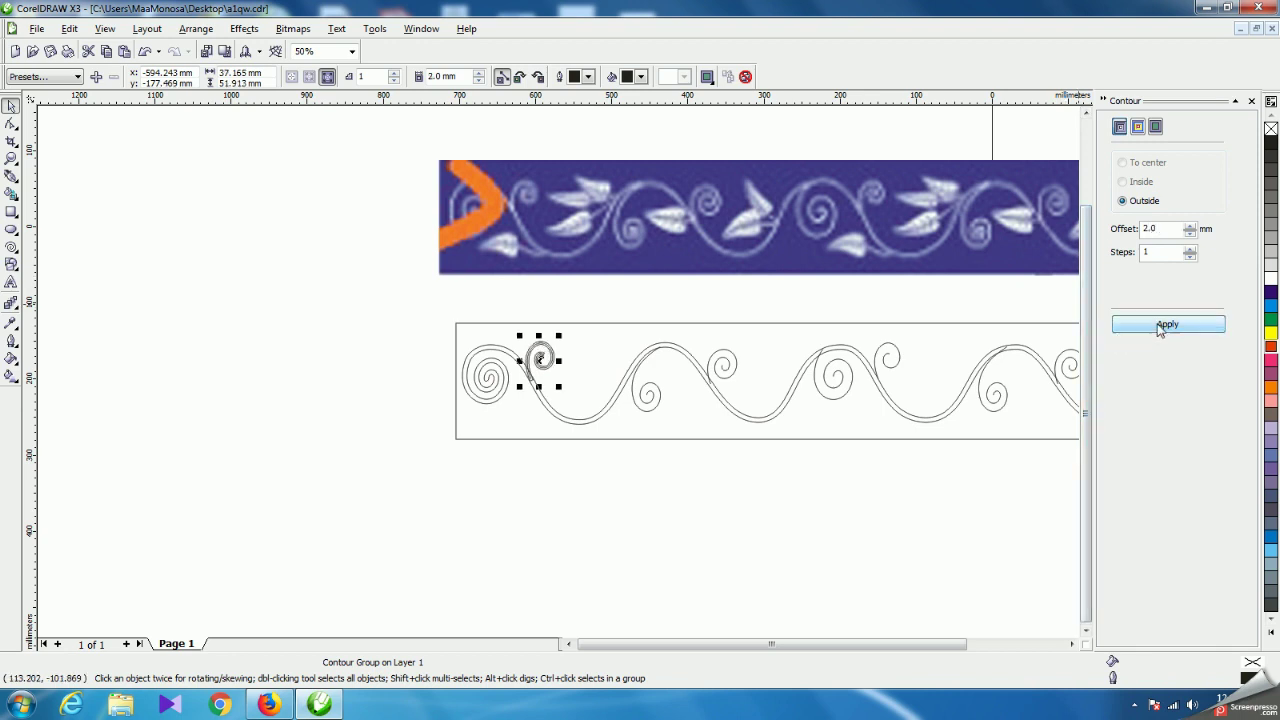
pyautogui.click(684, 514)
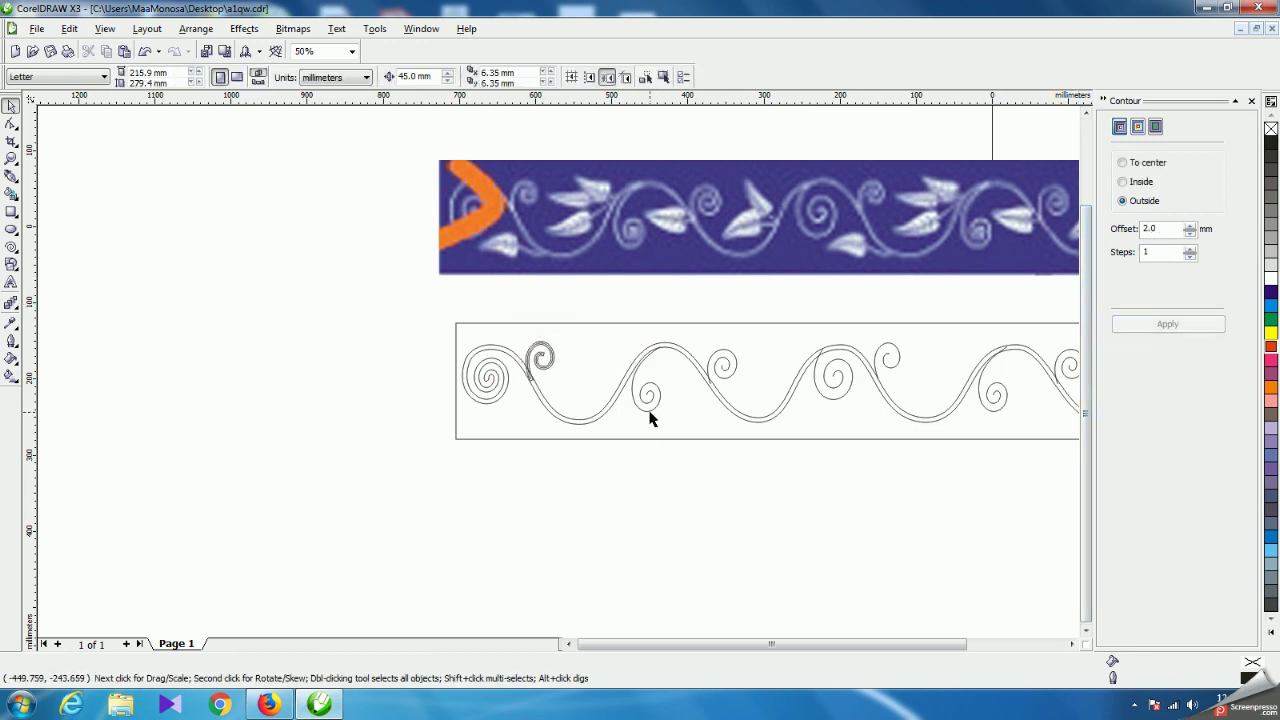
# Apply the same 2 mm outside contour to the second and third small curls along the vine.
pyautogui.click(645, 417)
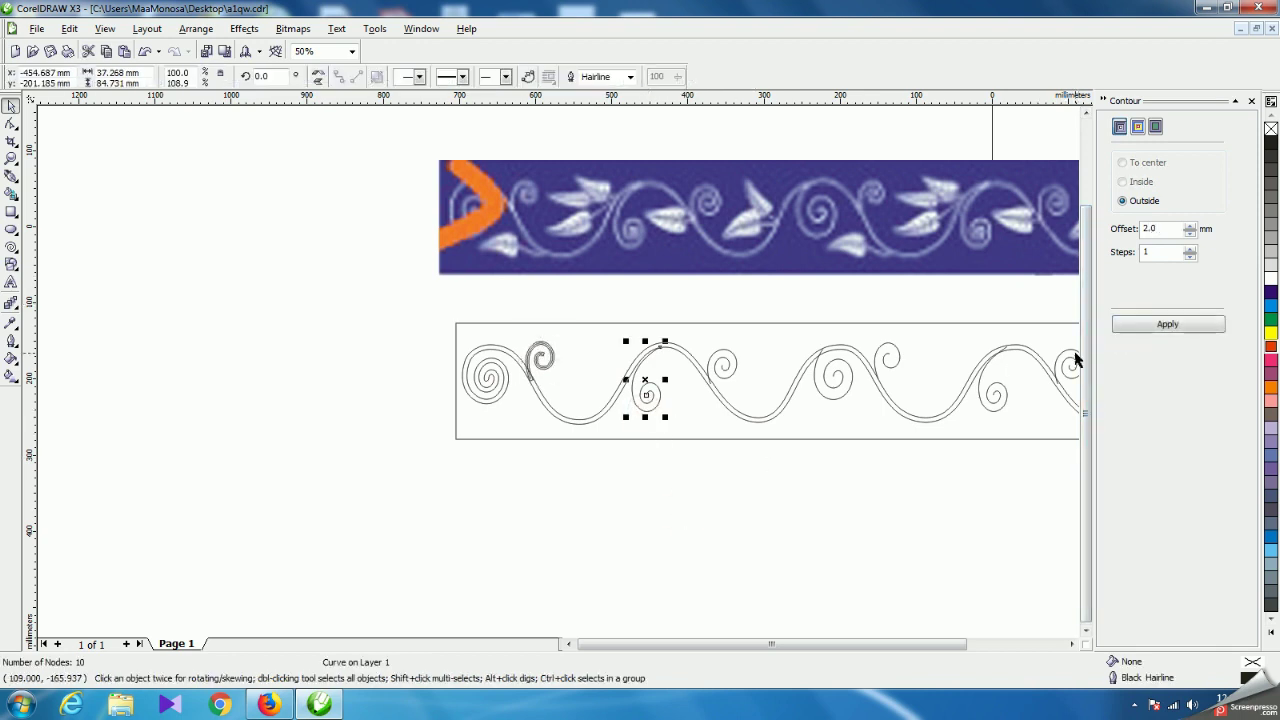
pyautogui.click(1128, 324)
pyautogui.click(723, 366)
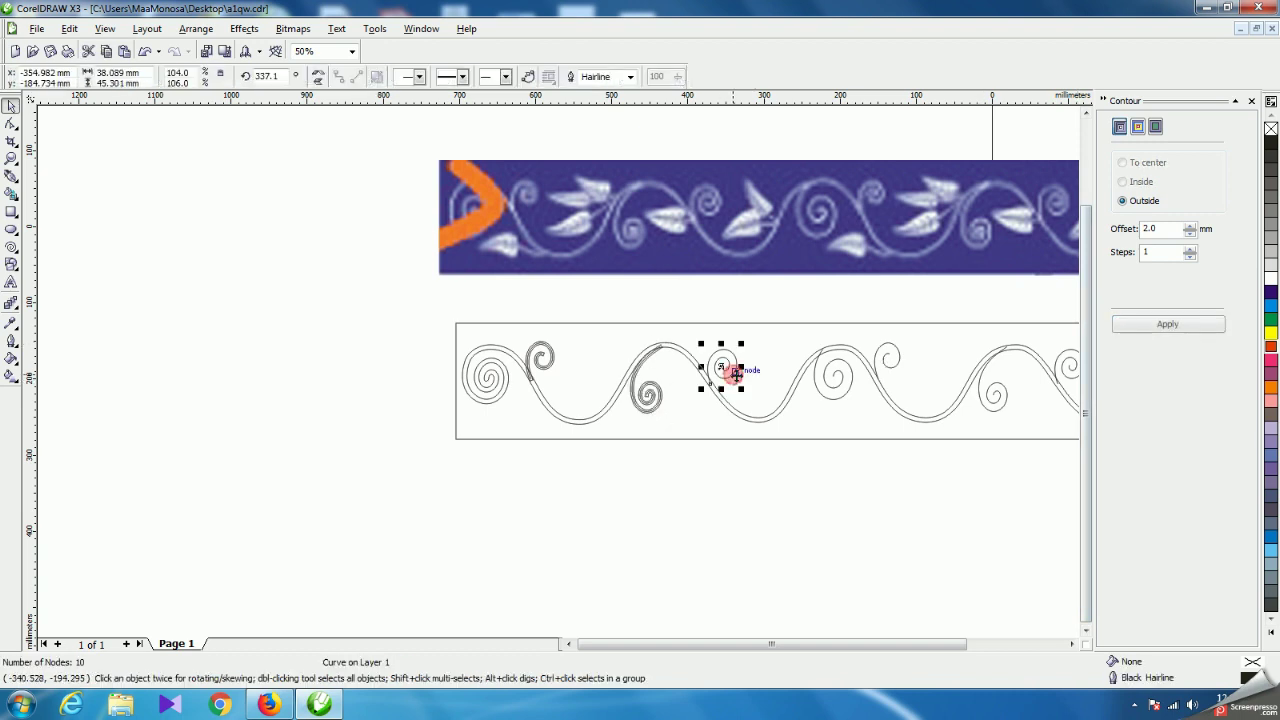
pyautogui.click(1142, 326)
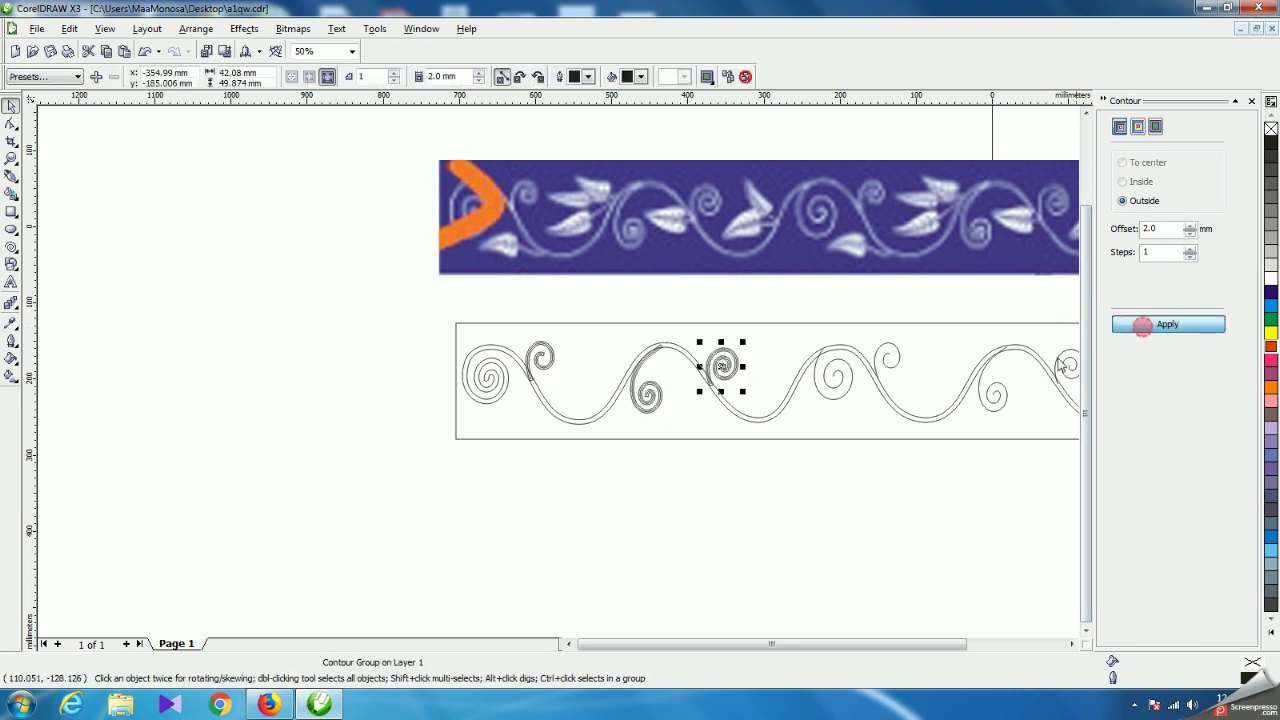
# Apply the 2 mm outside contour to the larger middle curl, the small curl beside it and the following hanging curl.
pyautogui.click(831, 400)
pyautogui.click(1140, 324)
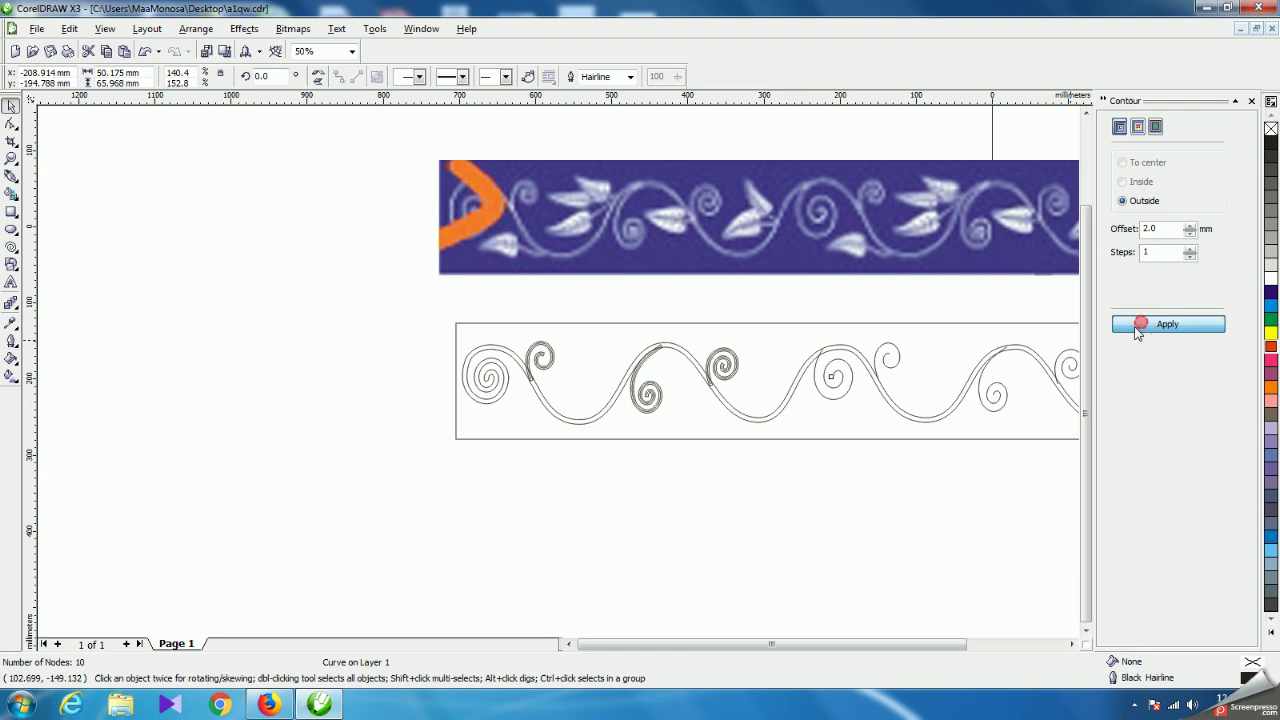
pyautogui.click(887, 357)
pyautogui.click(1142, 330)
pyautogui.click(997, 405)
pyautogui.click(1178, 324)
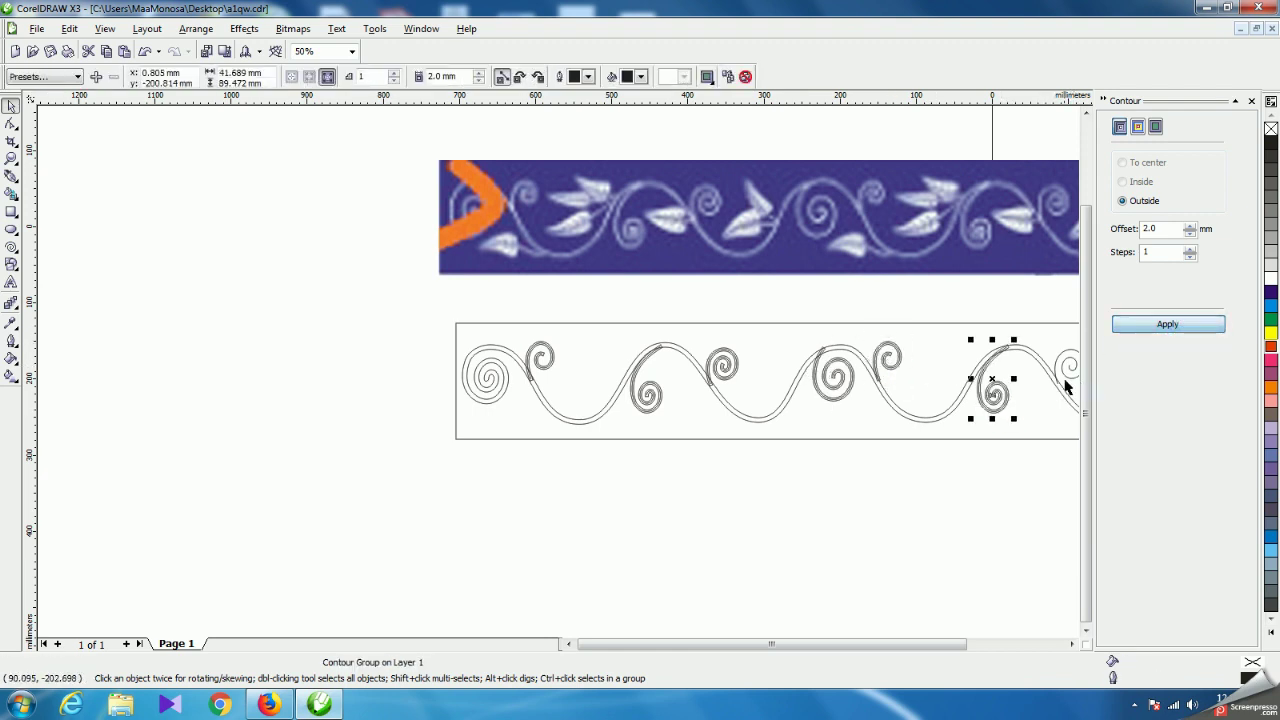
# Apply a one-step 2.0 mm outside contour to the next small upper spiral and the large spiral beside it.
pyautogui.click(1067, 382)
pyautogui.click(1166, 324)
pyautogui.moveTo(840, 648); pyautogui.dragTo(918, 648)
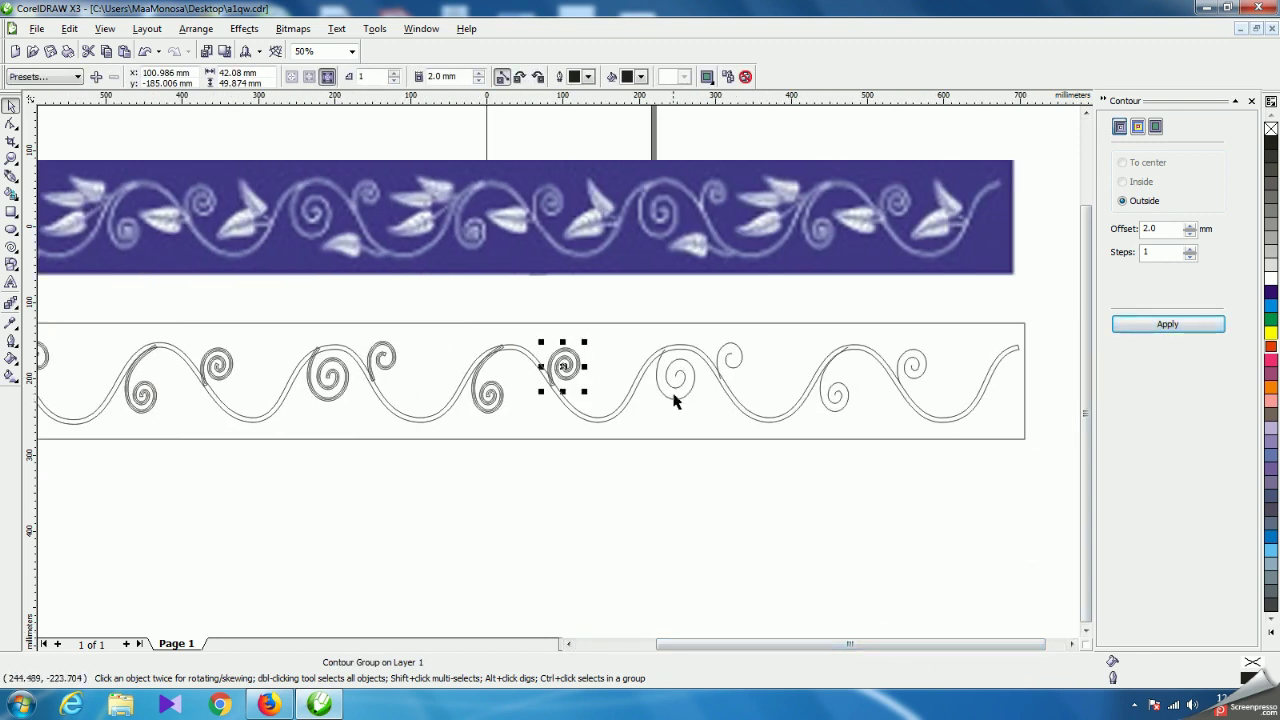
pyautogui.click(670, 398)
pyautogui.click(1130, 328)
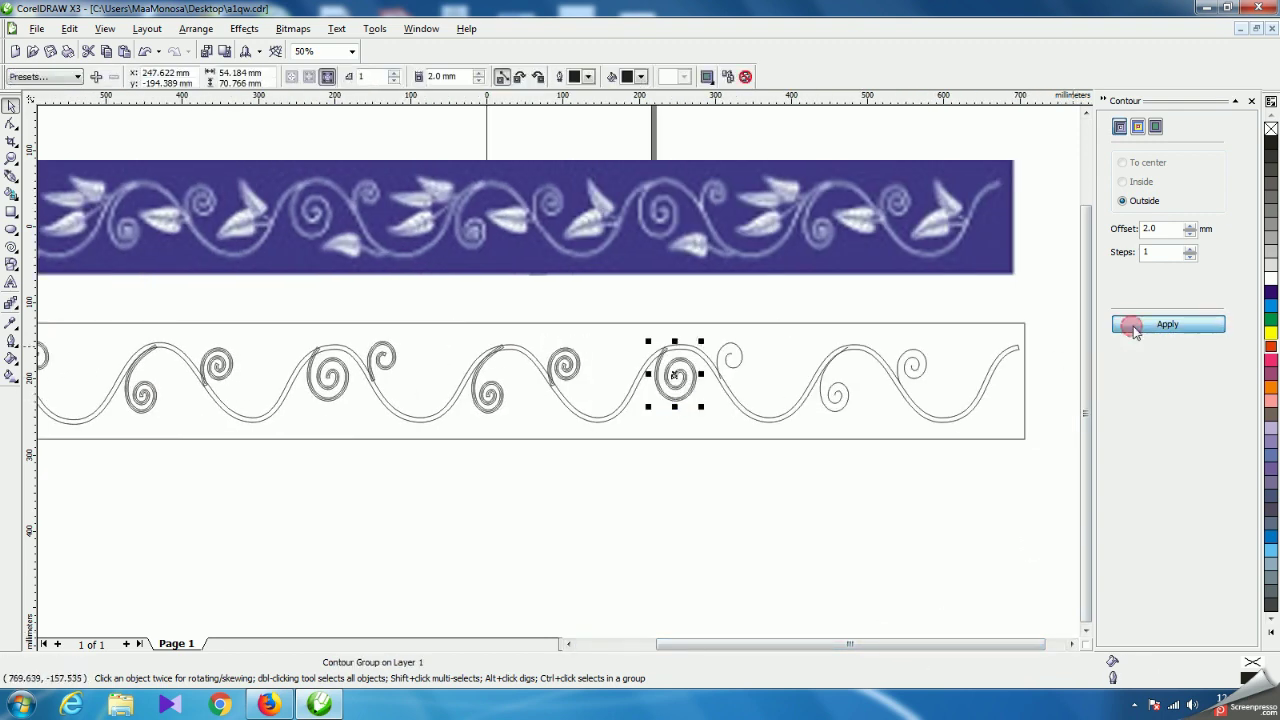
# Apply the same 2.0 mm outside contour to the last three plain spirals at the vine's right end.
pyautogui.click(734, 364)
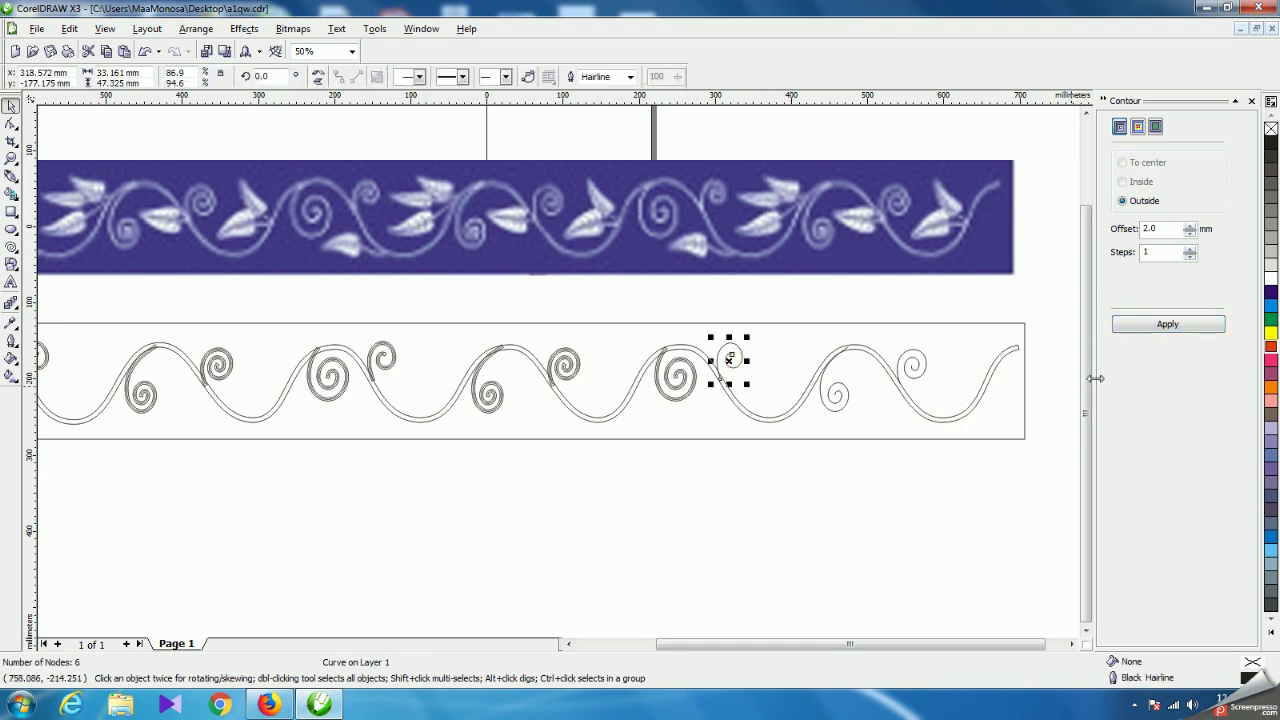
pyautogui.click(1150, 338)
pyautogui.click(831, 415)
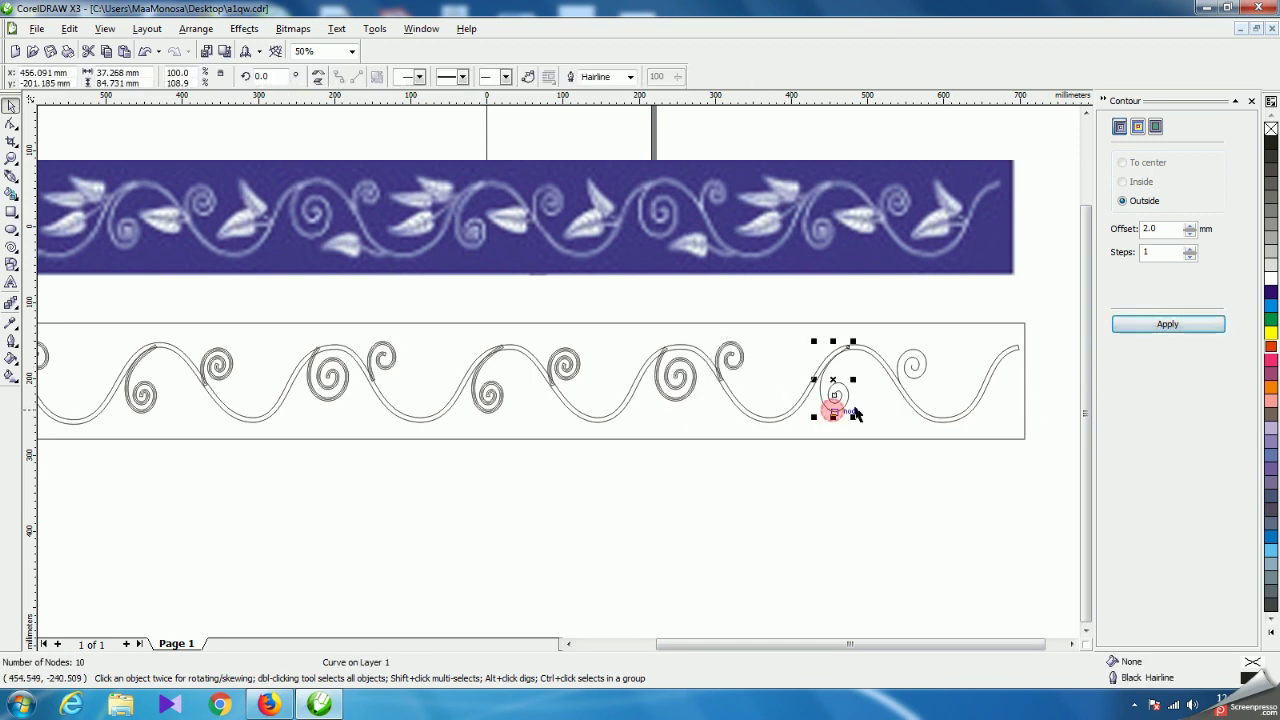
pyautogui.click(1143, 326)
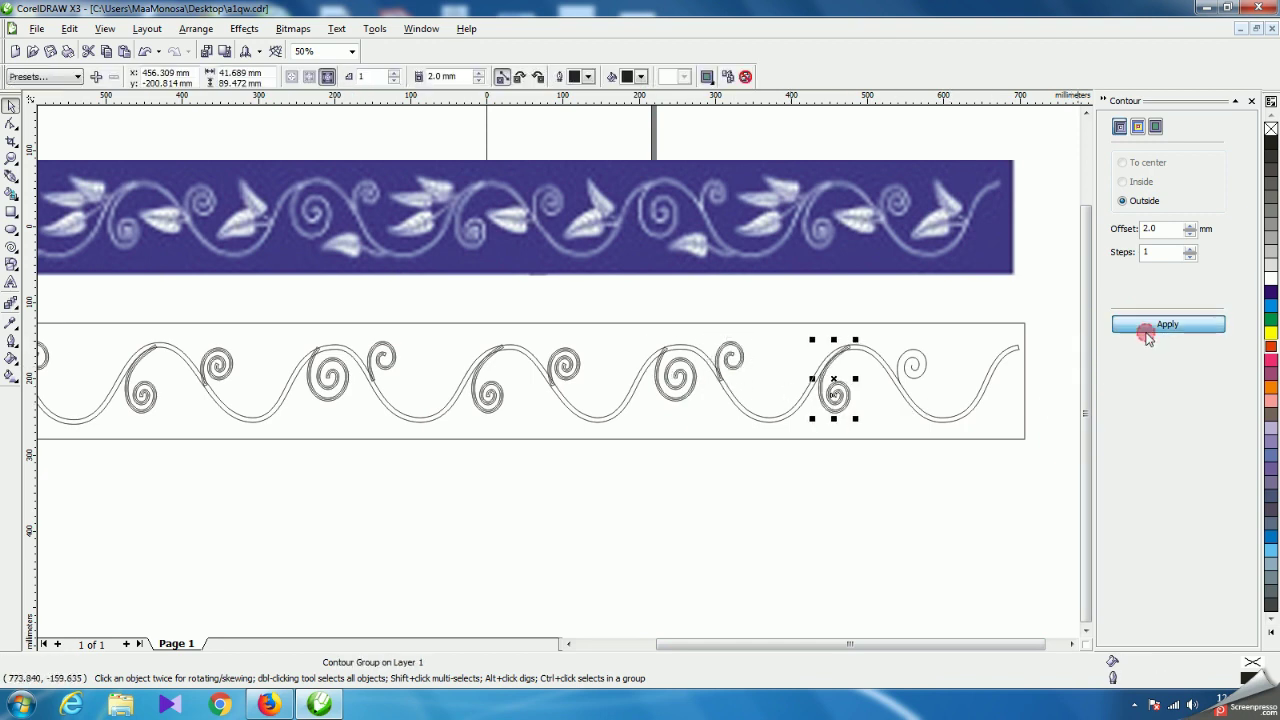
pyautogui.click(909, 367)
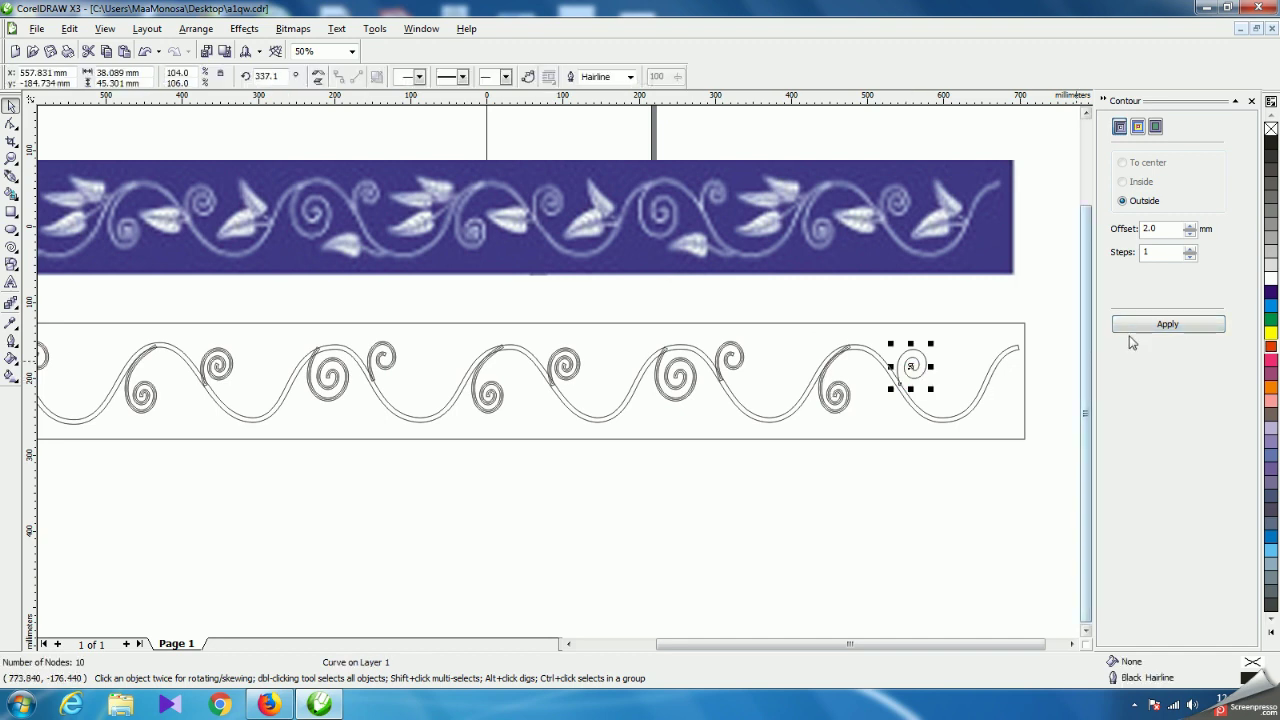
pyautogui.click(1140, 325)
pyautogui.click(850, 470)
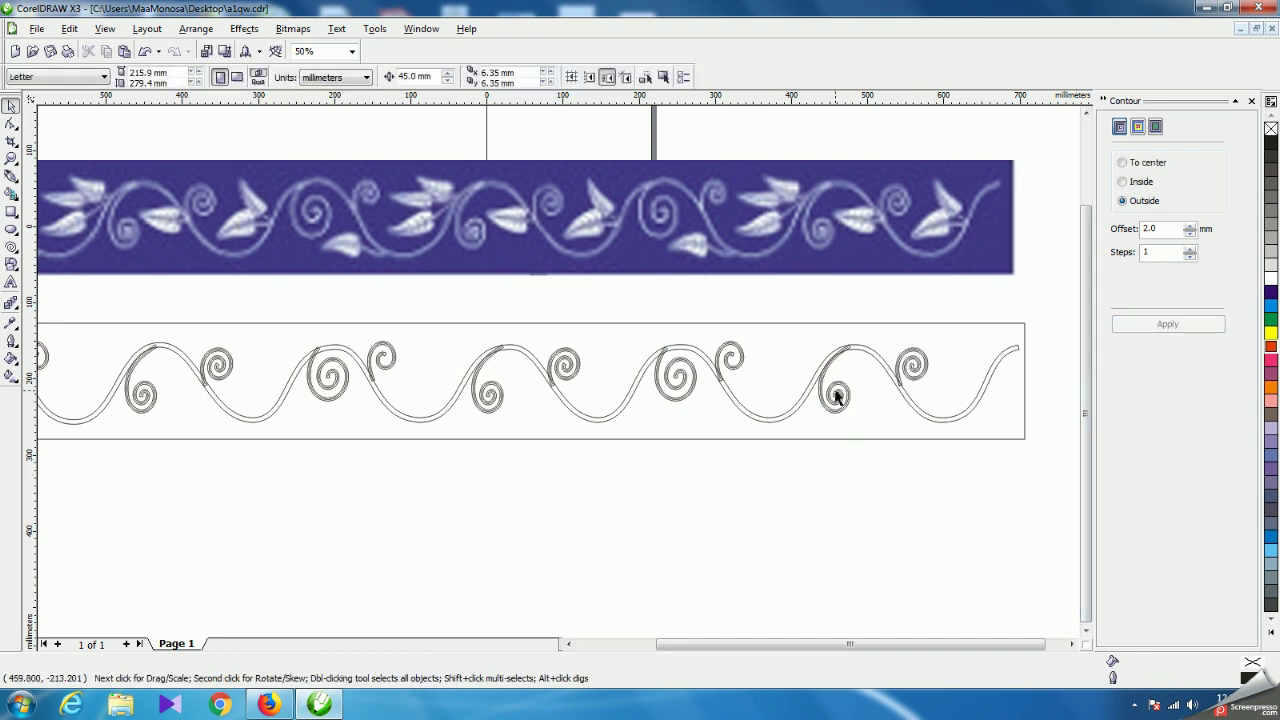
# Set the document's nudge distance to 1 mm.
pyautogui.scroll(1, 834, 394)
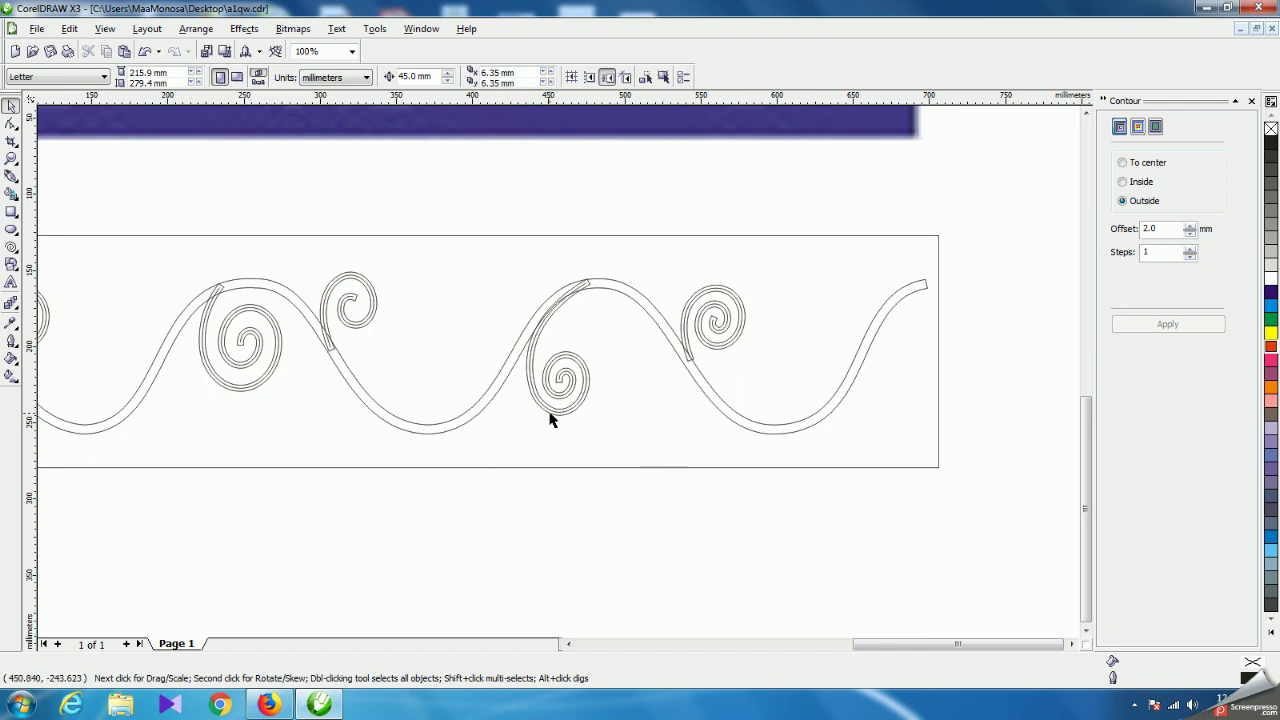
pyautogui.click(550, 418)
pyautogui.click(528, 494)
pyautogui.tripleClick(436, 77)
pyautogui.write('1')
pyautogui.press('Return')
# Nudge the last lower contoured spiral 8 mm to the right along the vine.
pyautogui.click(530, 395)
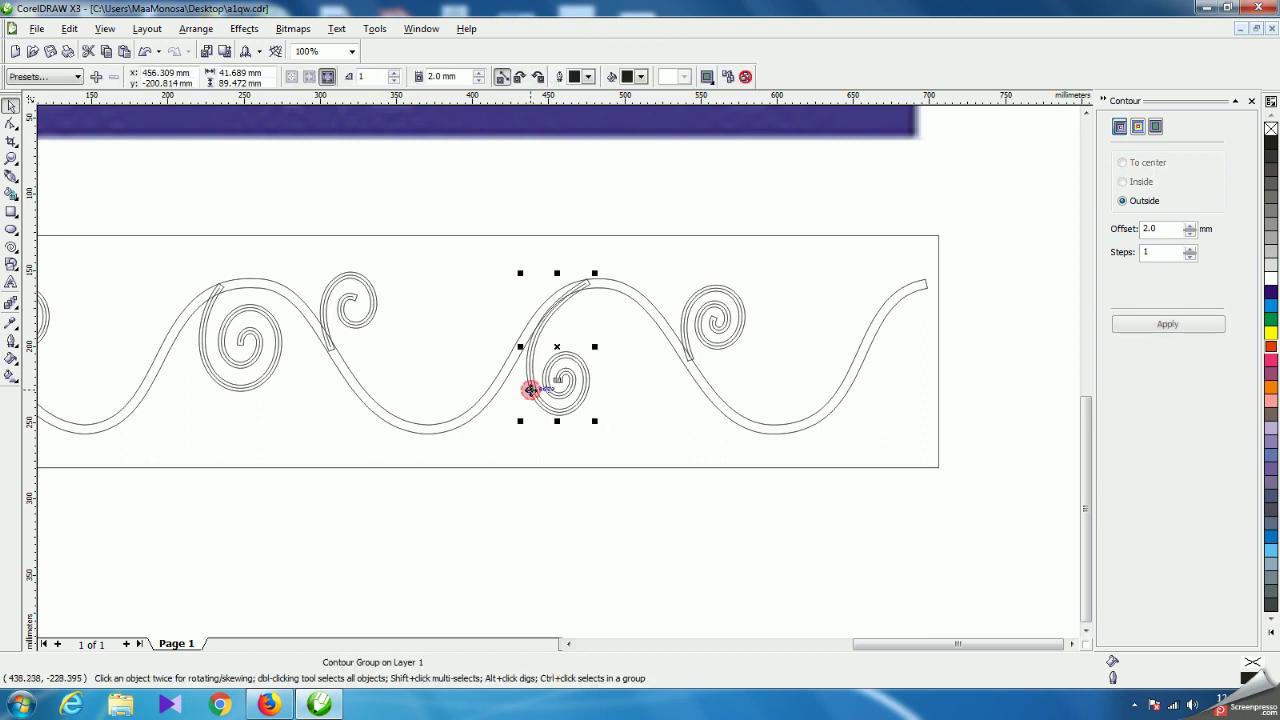
pyautogui.press('Right')
pyautogui.press('Right')
pyautogui.press('Right')
pyautogui.press('Right')
pyautogui.press('Right')
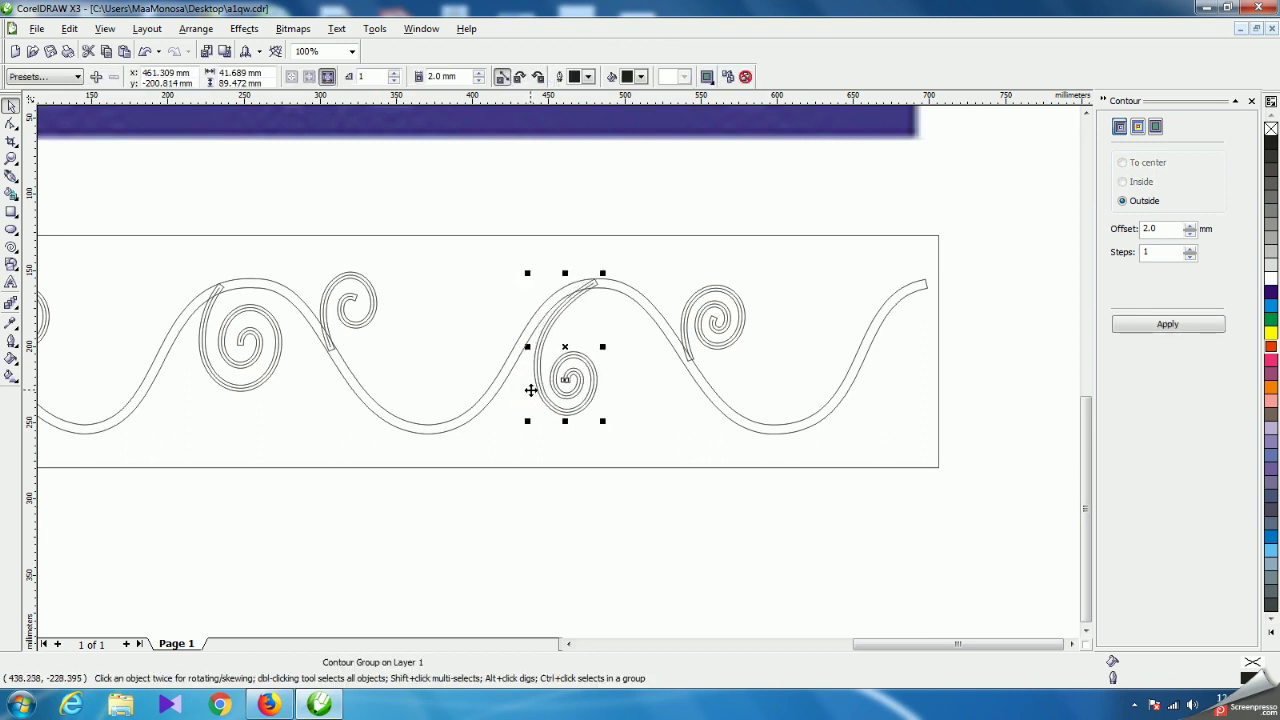
pyautogui.press('Right')
pyautogui.press('Right')
pyautogui.press('Right')
pyautogui.press('F3')
pyautogui.press('F3')
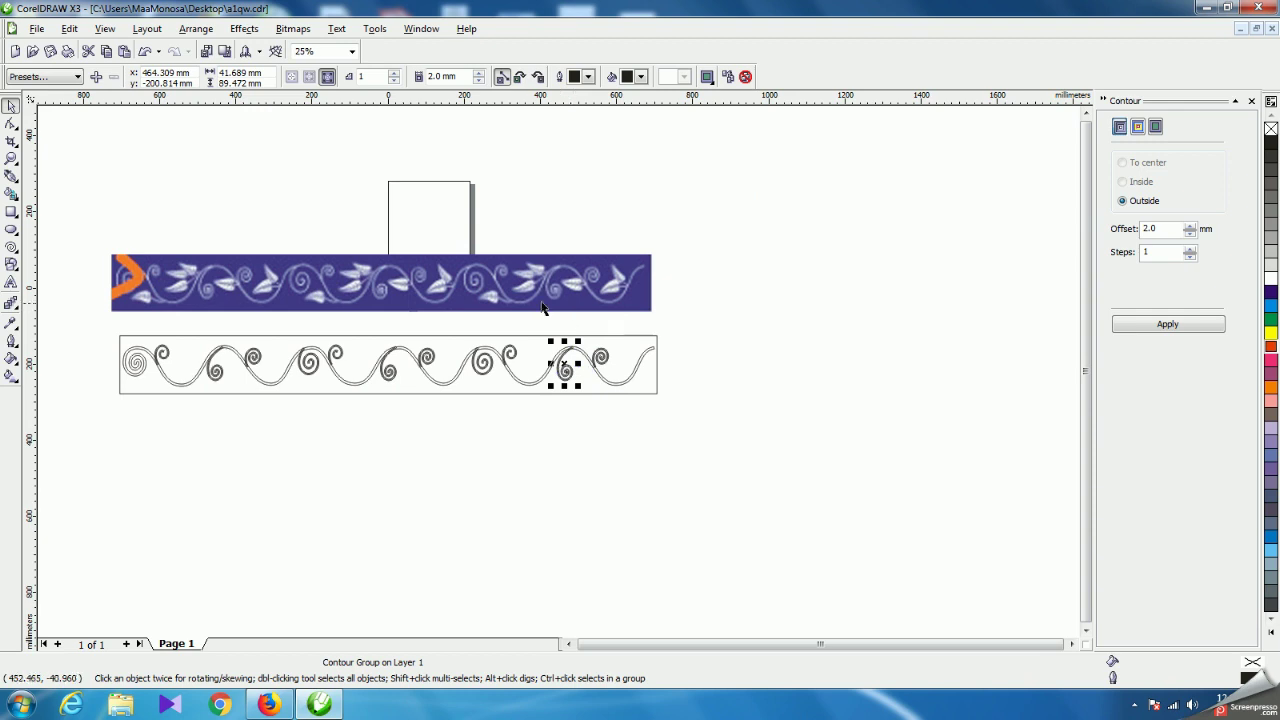
pyautogui.click(534, 471)
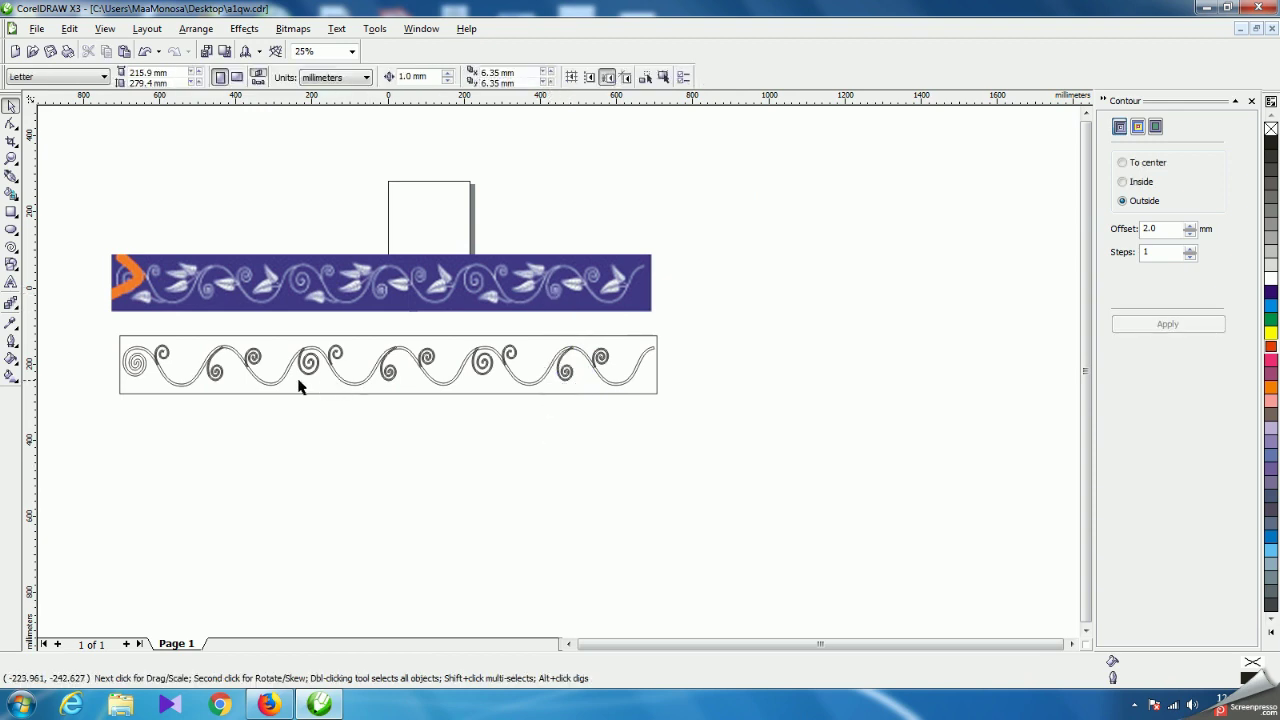
# Nudge the first lower spiral's contour group 6 mm to the right.
pyautogui.click(220, 383)
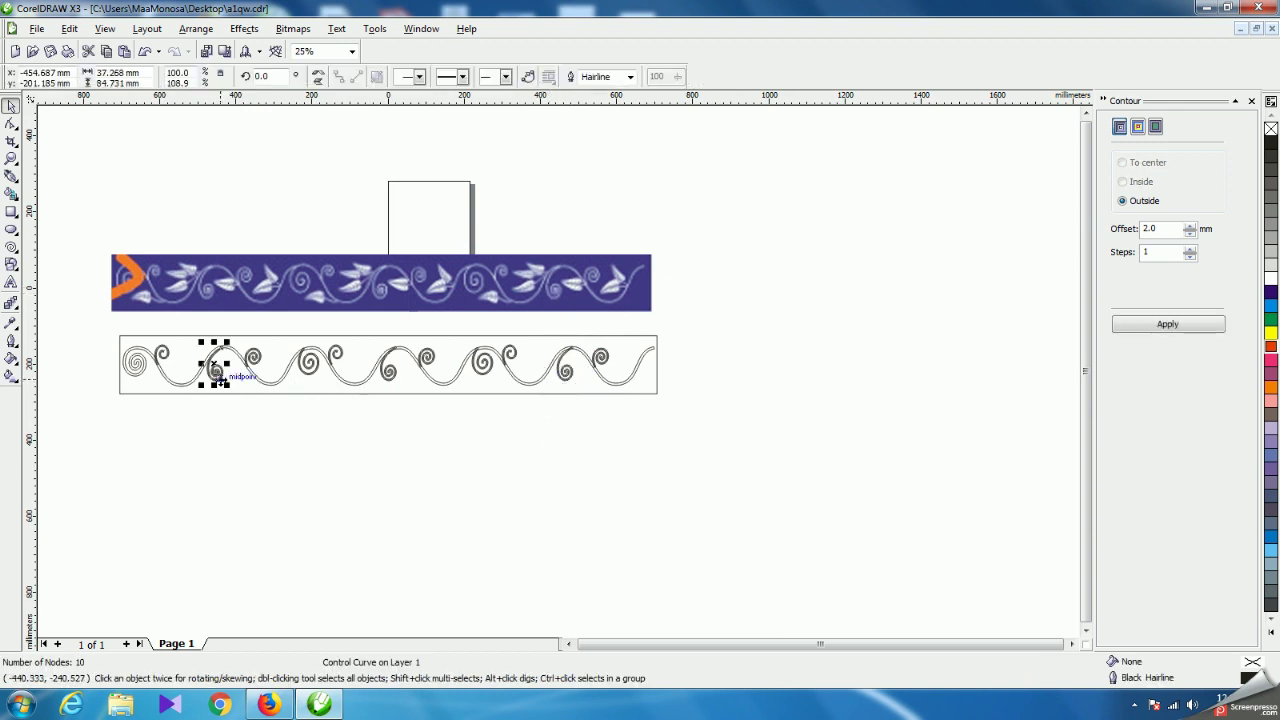
pyautogui.click(218, 379)
pyautogui.press('Right')
pyautogui.press('Right')
pyautogui.press('Right')
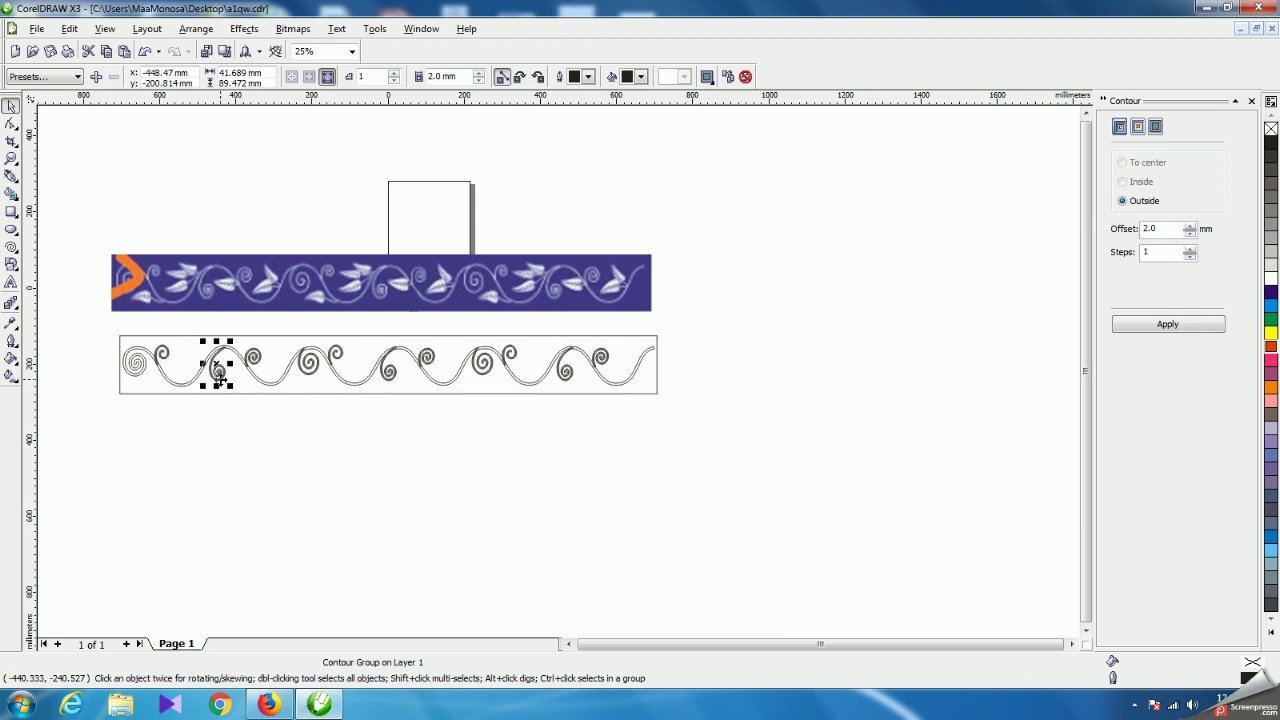
pyautogui.click(385, 500)
# Nudge the first lower spiral's contour group back to the left by 3 mm overall.
pyautogui.scroll(2, 558, 377)
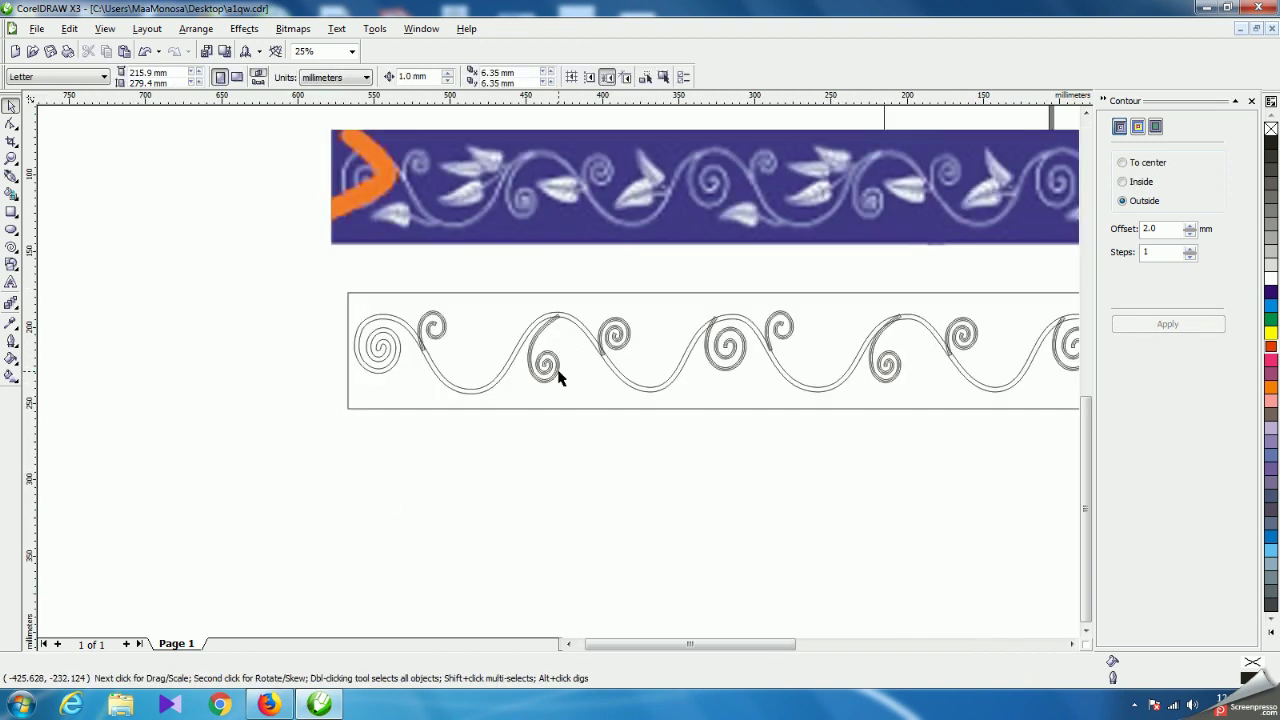
pyautogui.scroll(1, 558, 377)
pyautogui.scroll(-4, 558, 377)
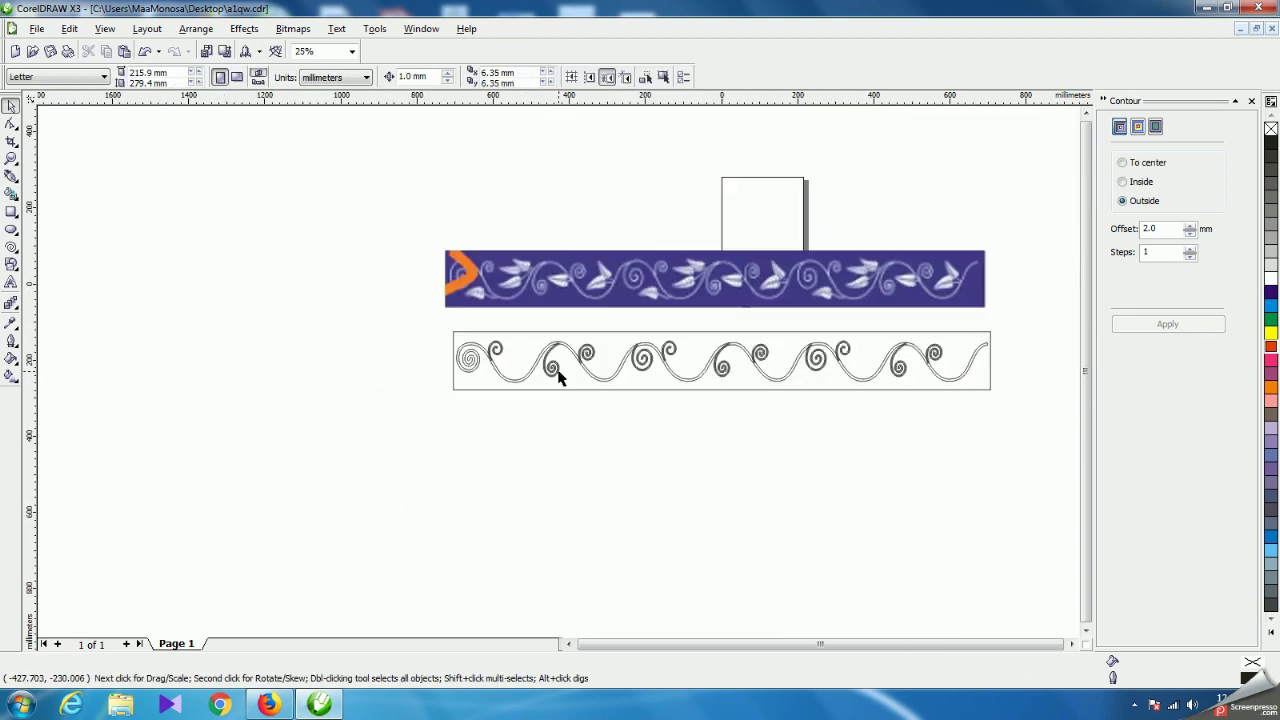
pyautogui.scroll(4, 558, 377)
pyautogui.click(517, 364)
pyautogui.press('Left')
pyautogui.press('Left')
pyautogui.press('Left')
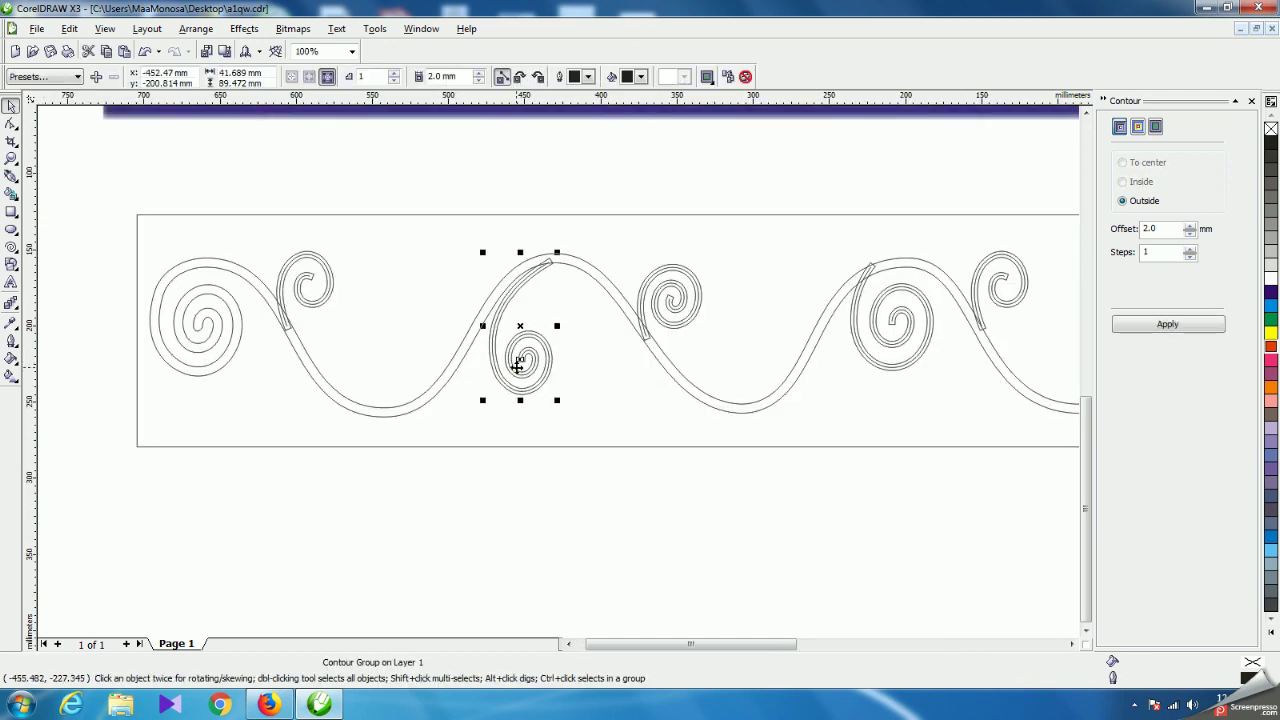
pyautogui.scroll(-4, 524, 372)
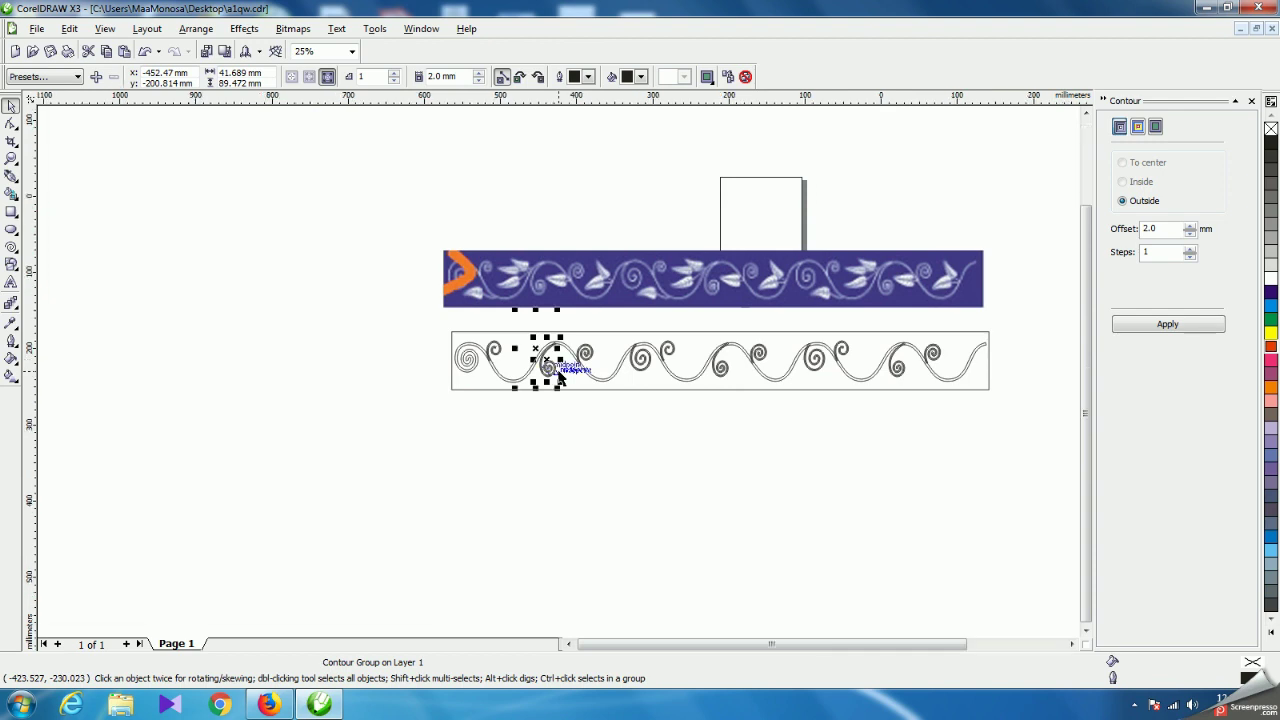
pyautogui.scroll(2, 560, 377)
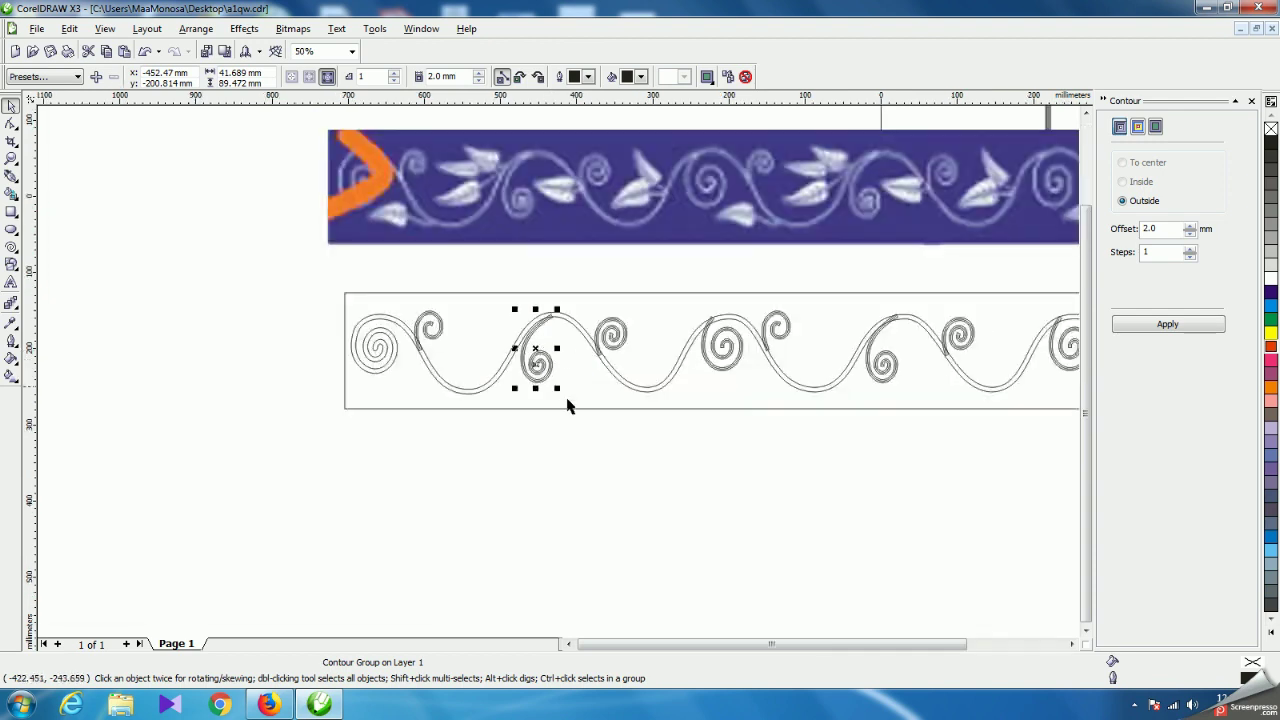
pyautogui.press('Right')
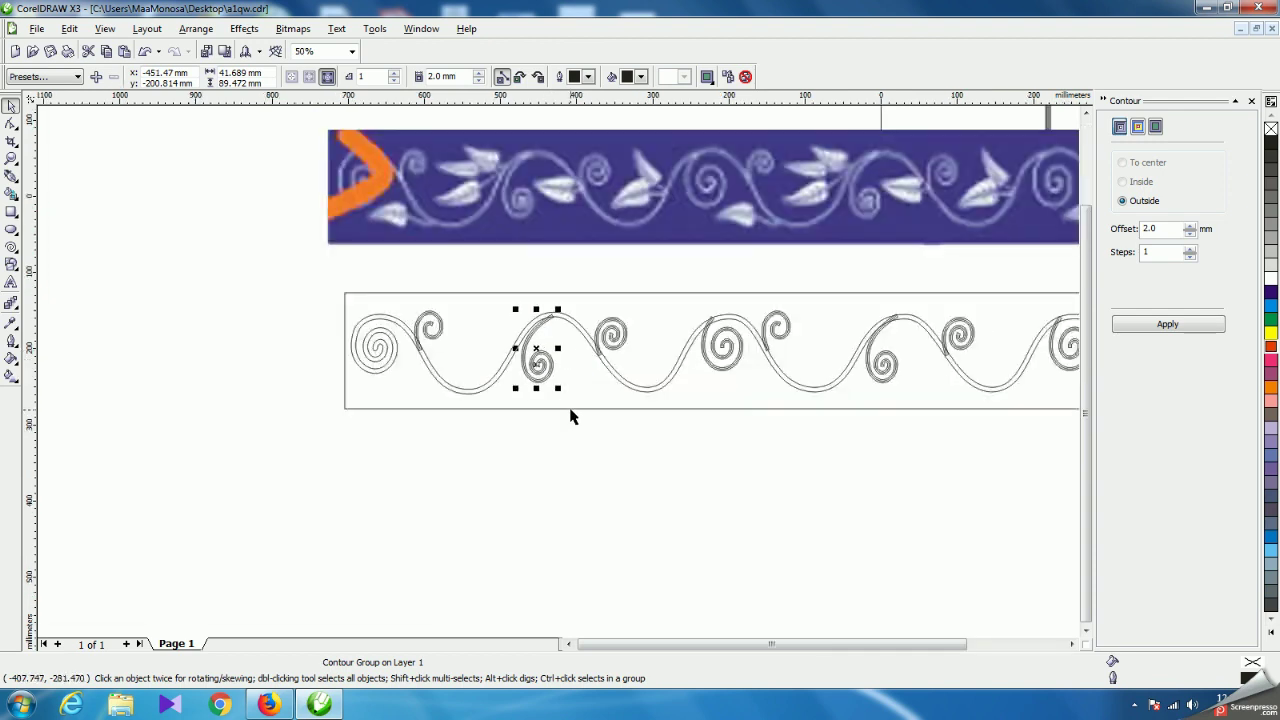
pyautogui.click(634, 469)
# Select all the contoured spirals inside the border together and break their contour groups apart.
pyautogui.scroll(-4, 590, 378)
pyautogui.scroll(2, 560, 377)
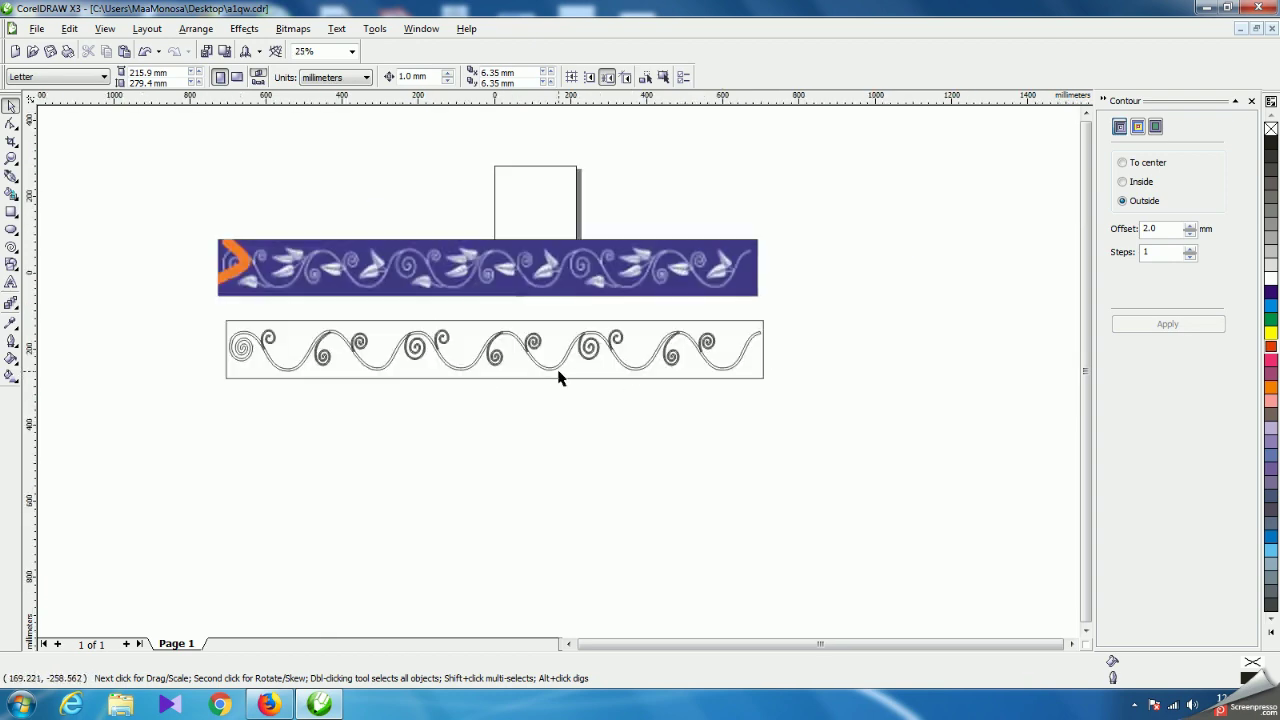
pyautogui.scroll(3, 560, 374)
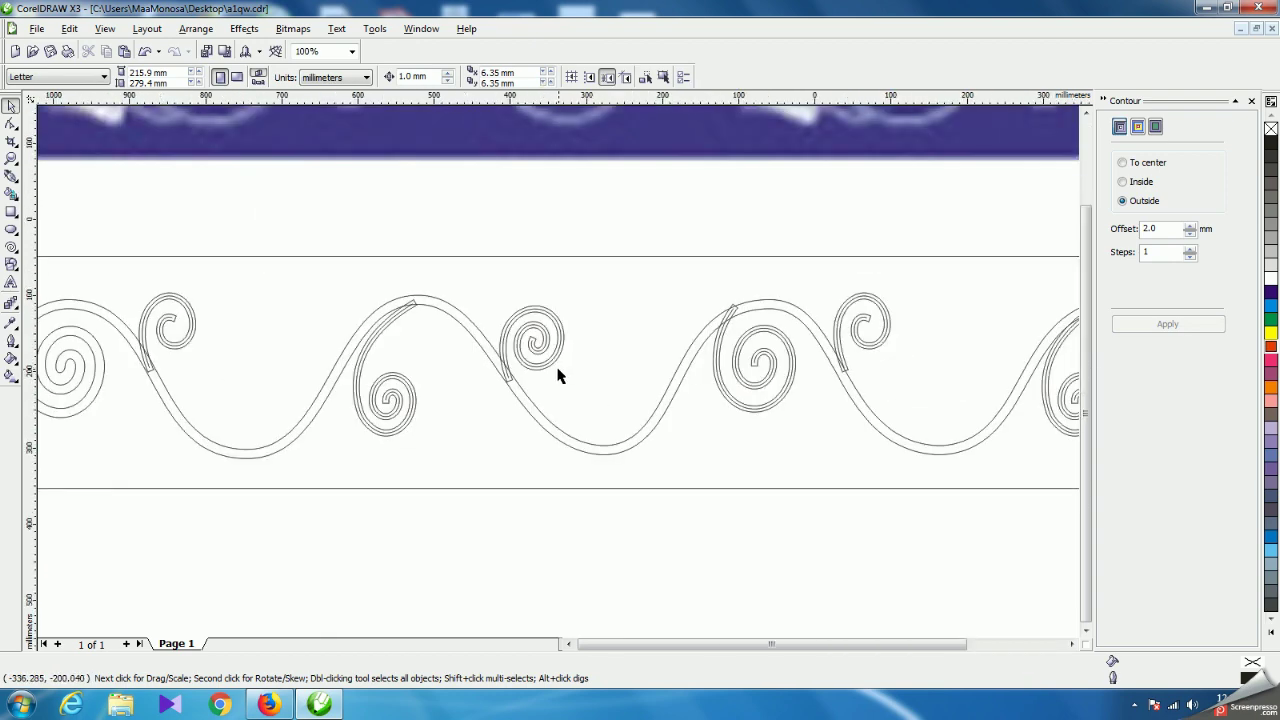
pyautogui.scroll(-3, 480, 352)
pyautogui.moveTo(446, 336); pyautogui.dragTo(922, 407)
pyautogui.click(196, 28)
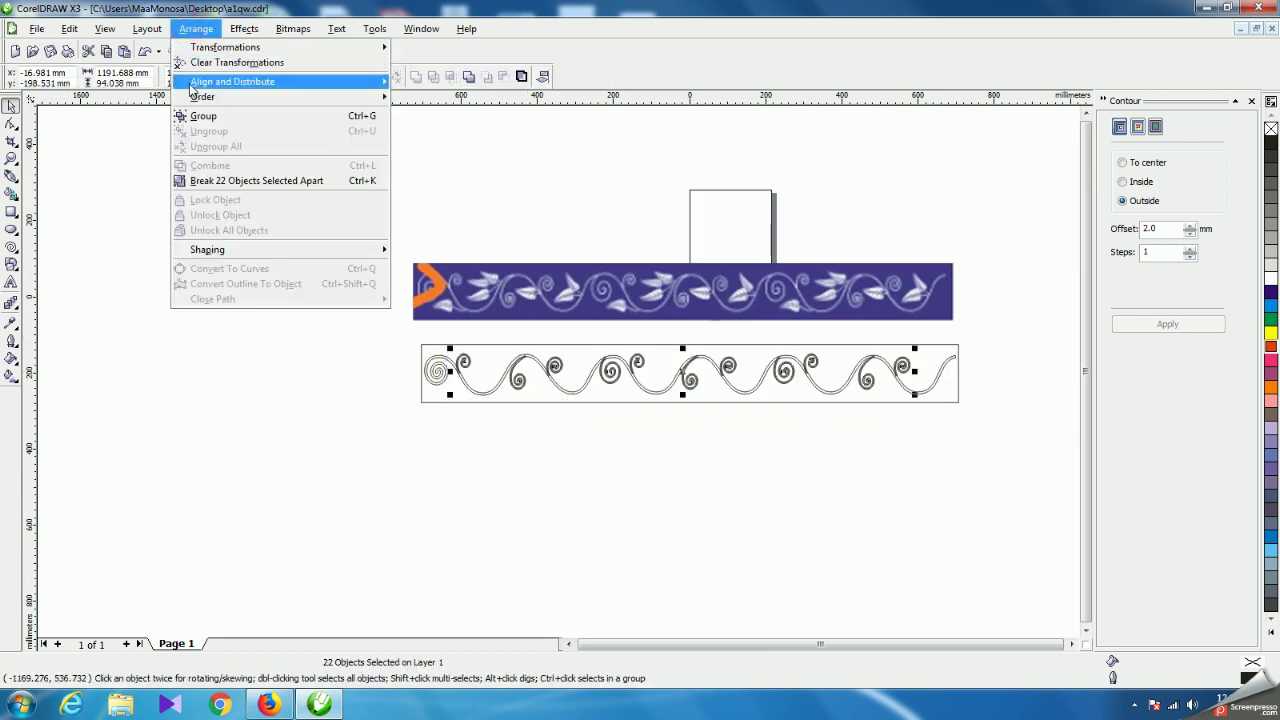
pyautogui.click(221, 183)
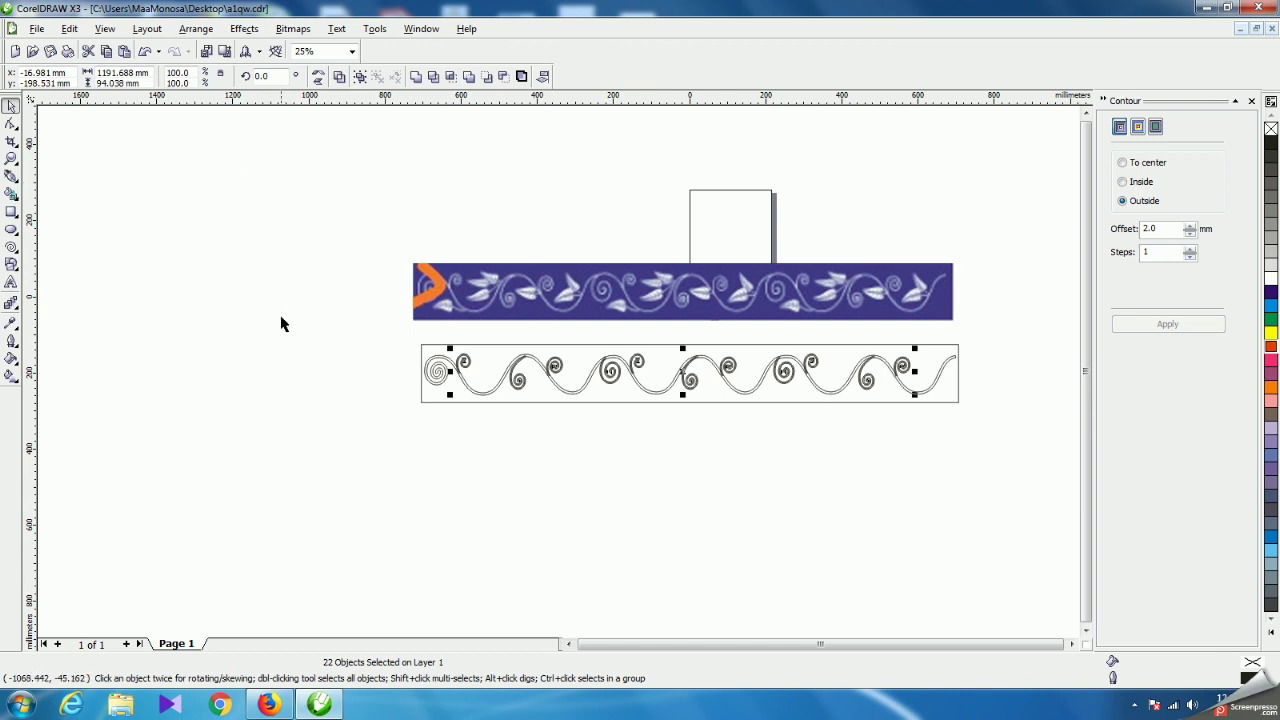
pyautogui.press('Escape')
# Delete the original centre curves inside the first small upper spiral and the first lower spiral.
pyautogui.scroll(2, 560, 350)
pyautogui.scroll(1, 558, 370)
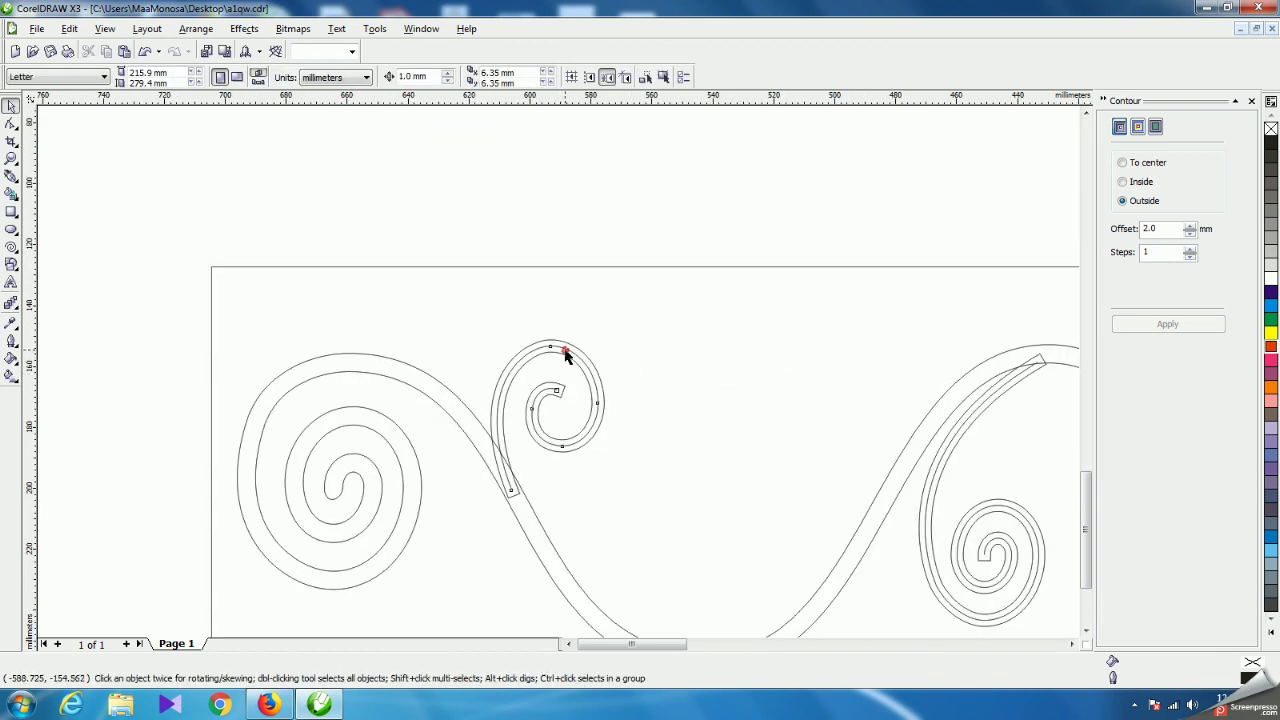
pyautogui.click(565, 350)
pyautogui.press('Delete')
pyautogui.click(971, 524)
pyautogui.press('Delete')
pyautogui.scroll(-2, 560, 371)
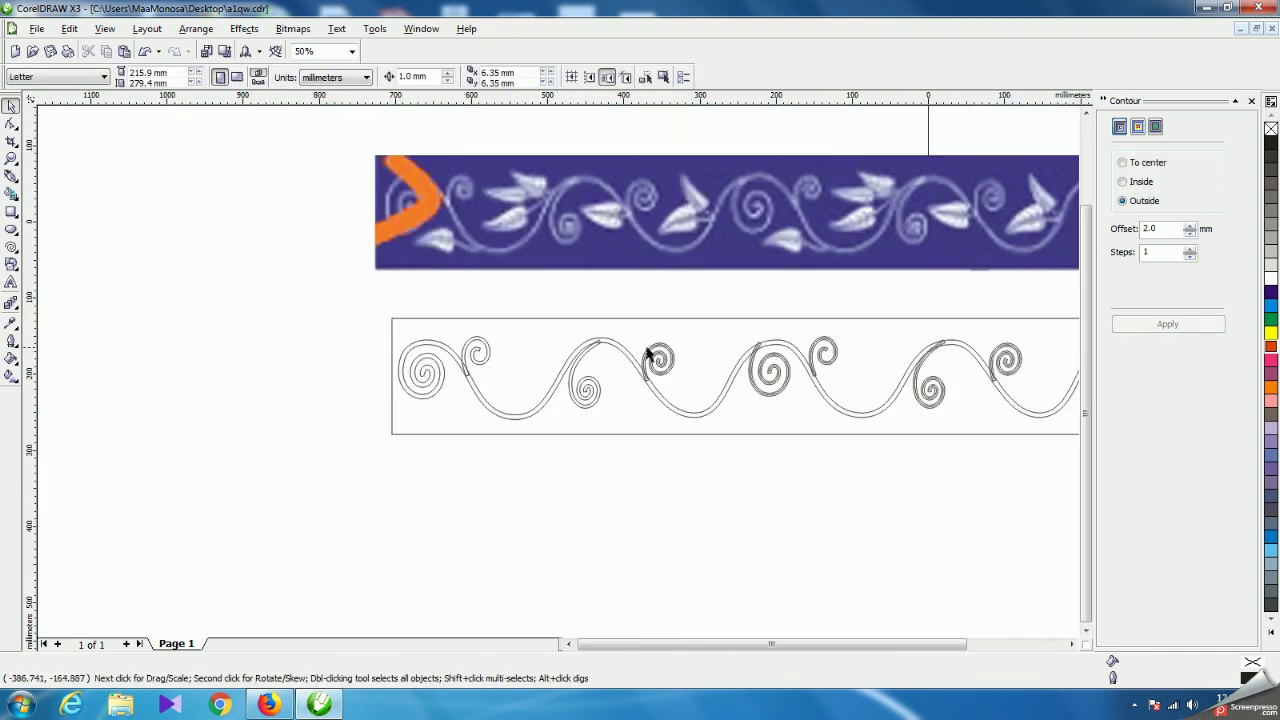
# Move the first lower spiral's outline slightly up so its tail corner meets the stem's inner edge.
pyautogui.scroll(2, 648, 355)
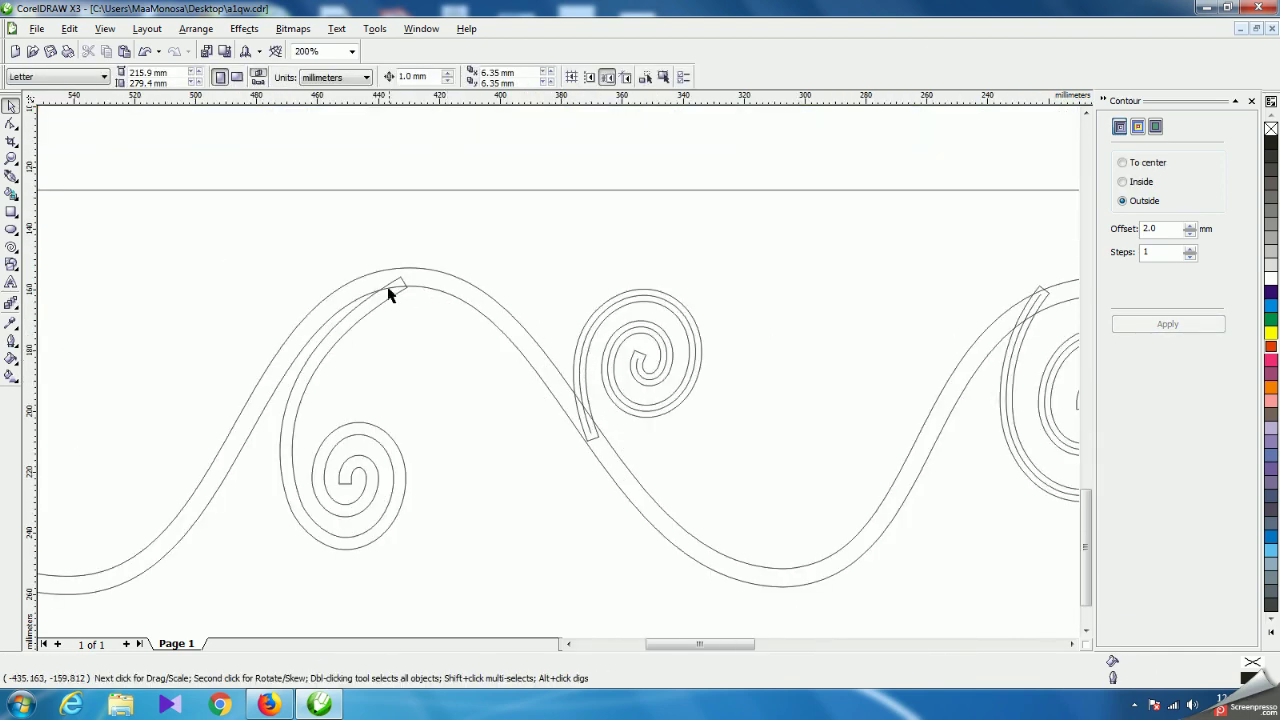
pyautogui.scroll(1, 390, 292)
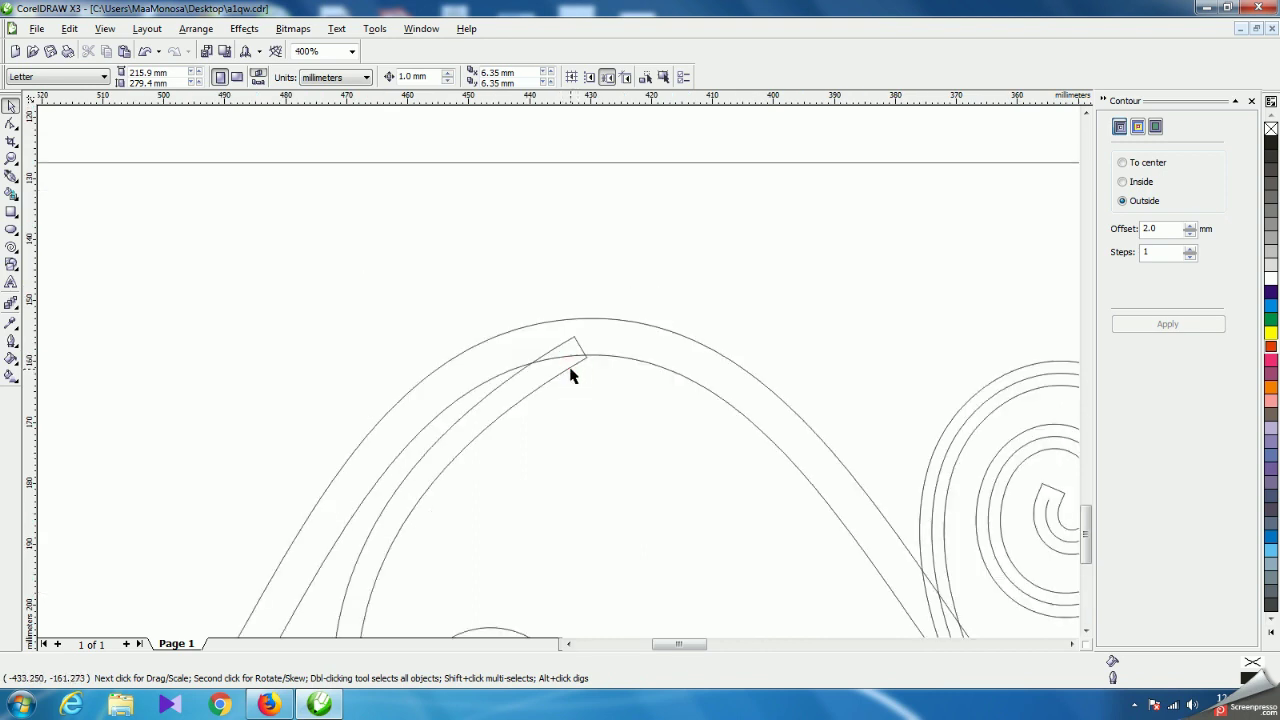
pyautogui.click(572, 372)
pyautogui.scroll(2, 558, 378)
pyautogui.moveTo(544, 355); pyautogui.dragTo(549, 346)
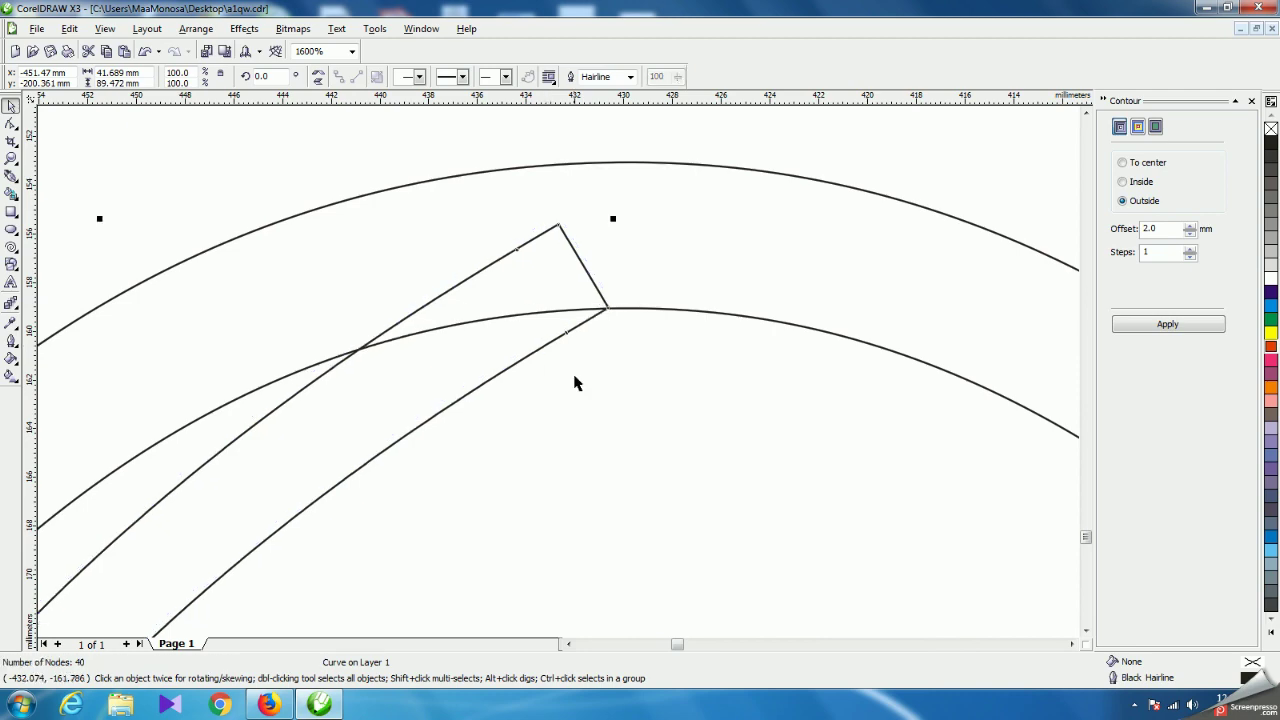
# Move the outline of the next large spiral slightly down so its tail end sits within the stem.
pyautogui.scroll(-4, 574, 380)
pyautogui.scroll(2, 551, 400)
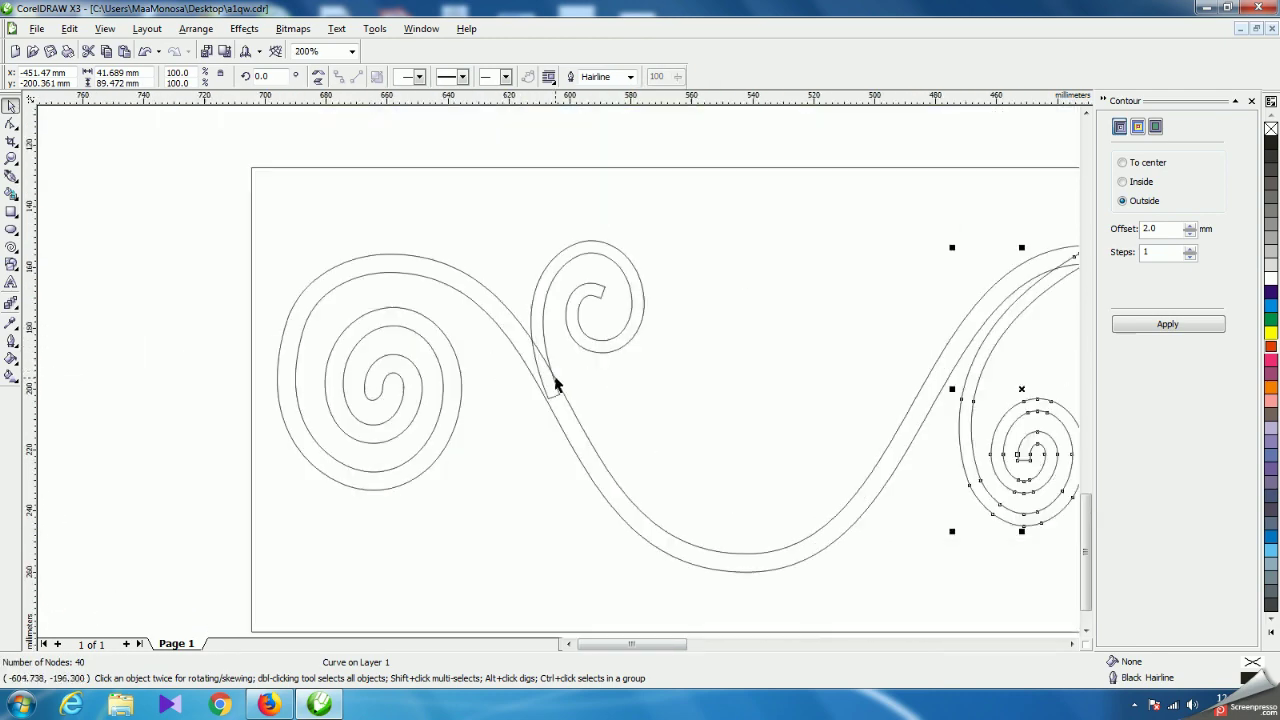
pyautogui.scroll(-2, 590, 385)
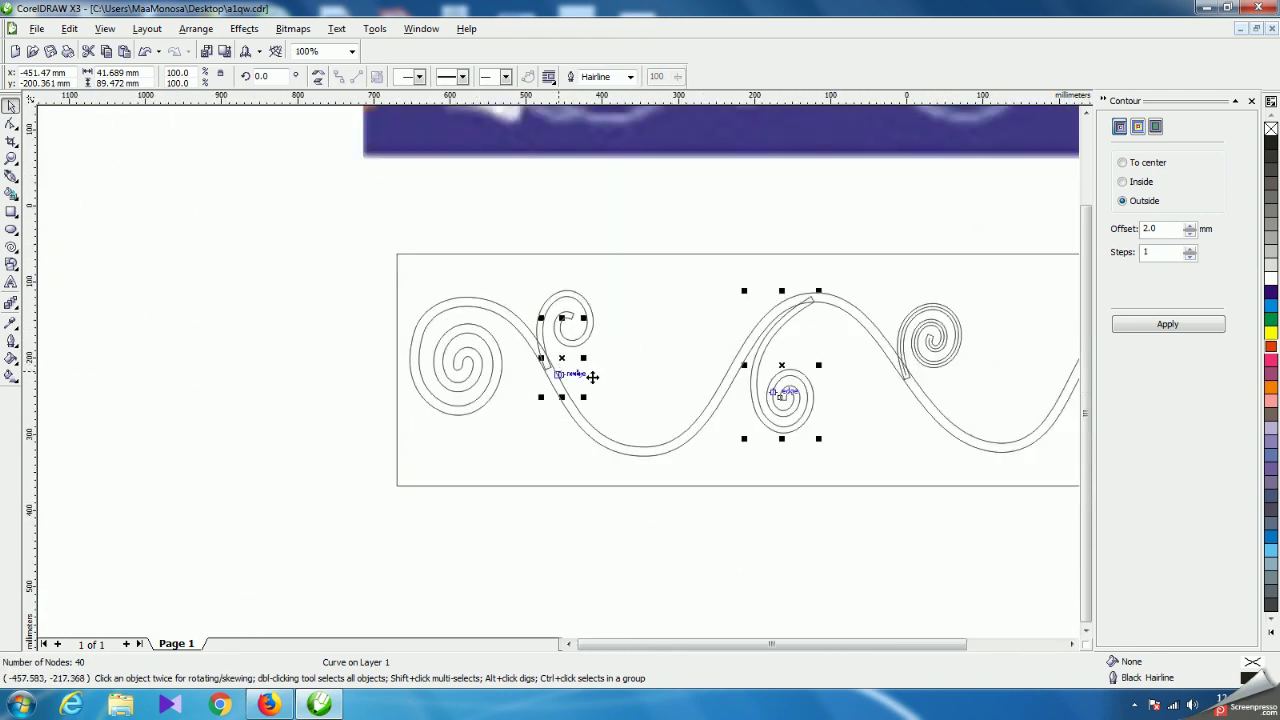
pyautogui.scroll(-3, 590, 375)
pyautogui.scroll(2, 590, 357)
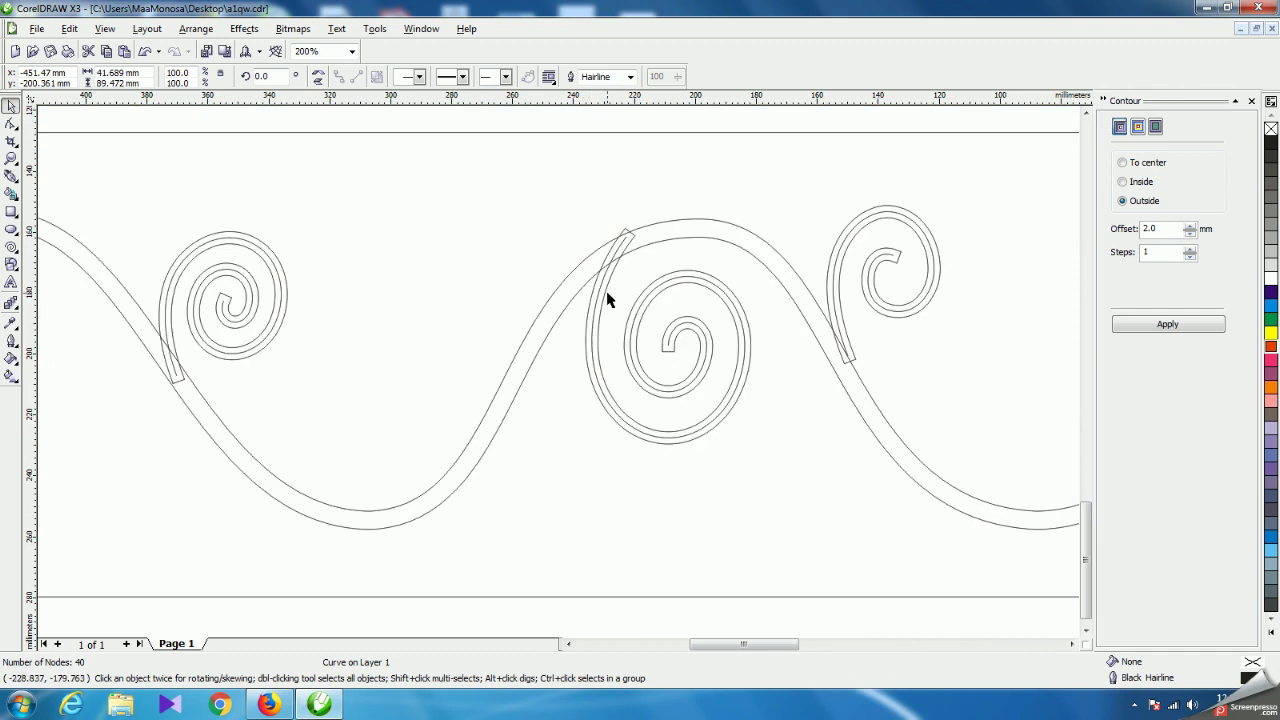
pyautogui.click(602, 293)
pyautogui.moveTo(610, 284); pyautogui.dragTo(608, 291)
# Move the outline of the small upper spiral beside the large one slightly left so its tail corner meets the stem edge.
pyautogui.click(920, 331)
pyautogui.click(846, 335)
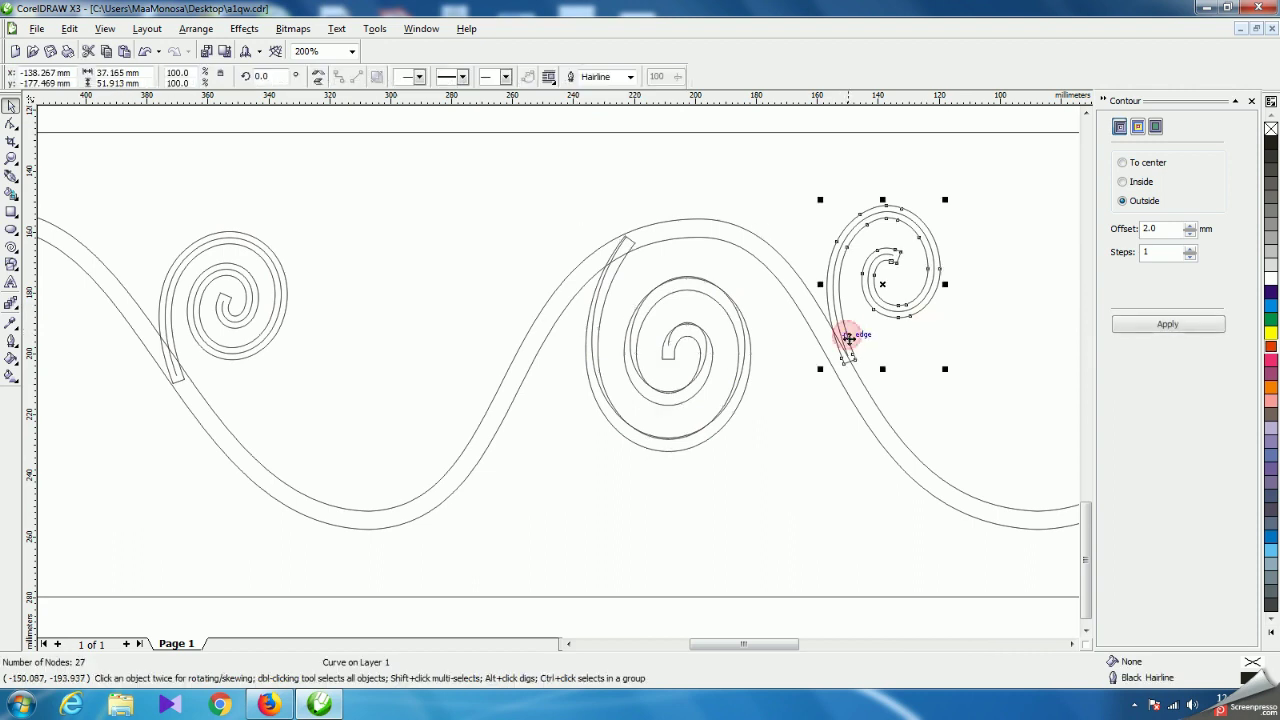
pyautogui.scroll(1, 846, 335)
pyautogui.moveTo(559, 381); pyautogui.dragTo(545, 378)
# Delete the leftover centre curves of this small upper spiral and the neighbouring large spiral.
pyautogui.click(686, 383)
pyautogui.click(647, 317)
pyautogui.press('Delete')
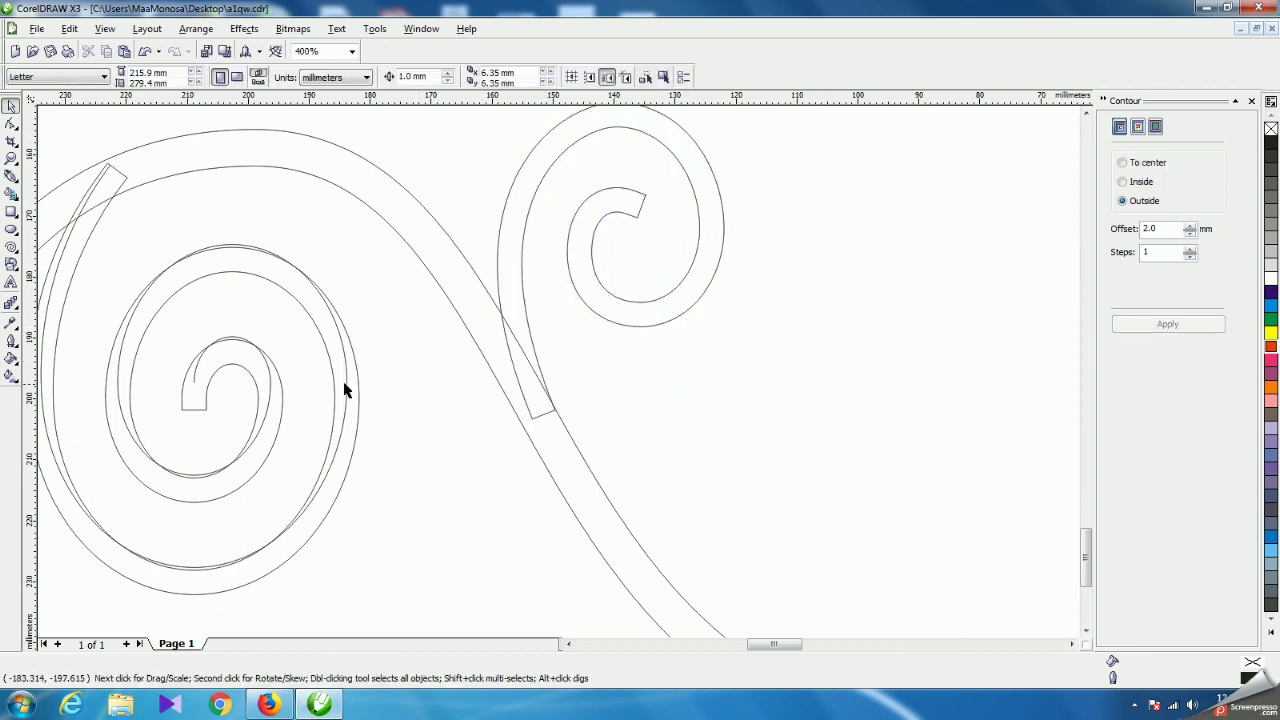
pyautogui.click(267, 413)
pyautogui.click(560, 371)
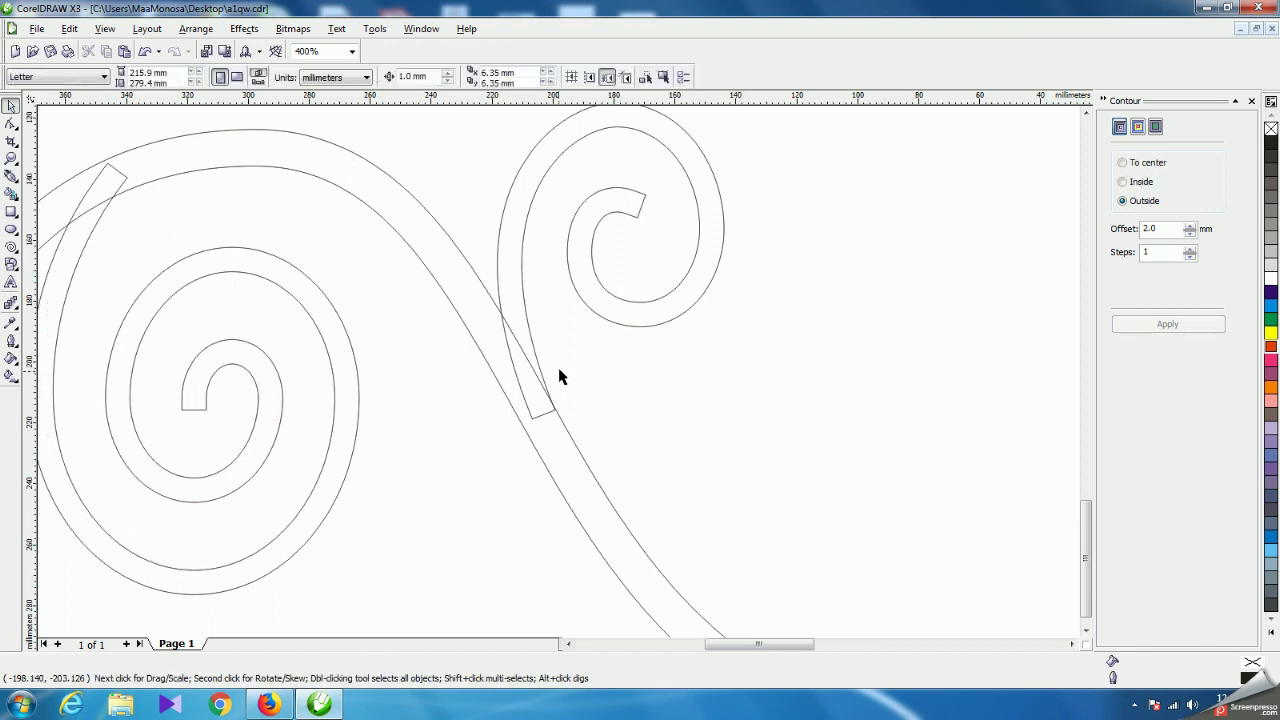
# Move the middle lower spiral's outline slightly left and down so its tail end sits within the stem's crest.
pyautogui.scroll(-2, 440, 348)
pyautogui.click(347, 353)
pyautogui.click(425, 368)
pyautogui.click(848, 435)
pyautogui.click(557, 366)
pyautogui.scroll(2, 557, 377)
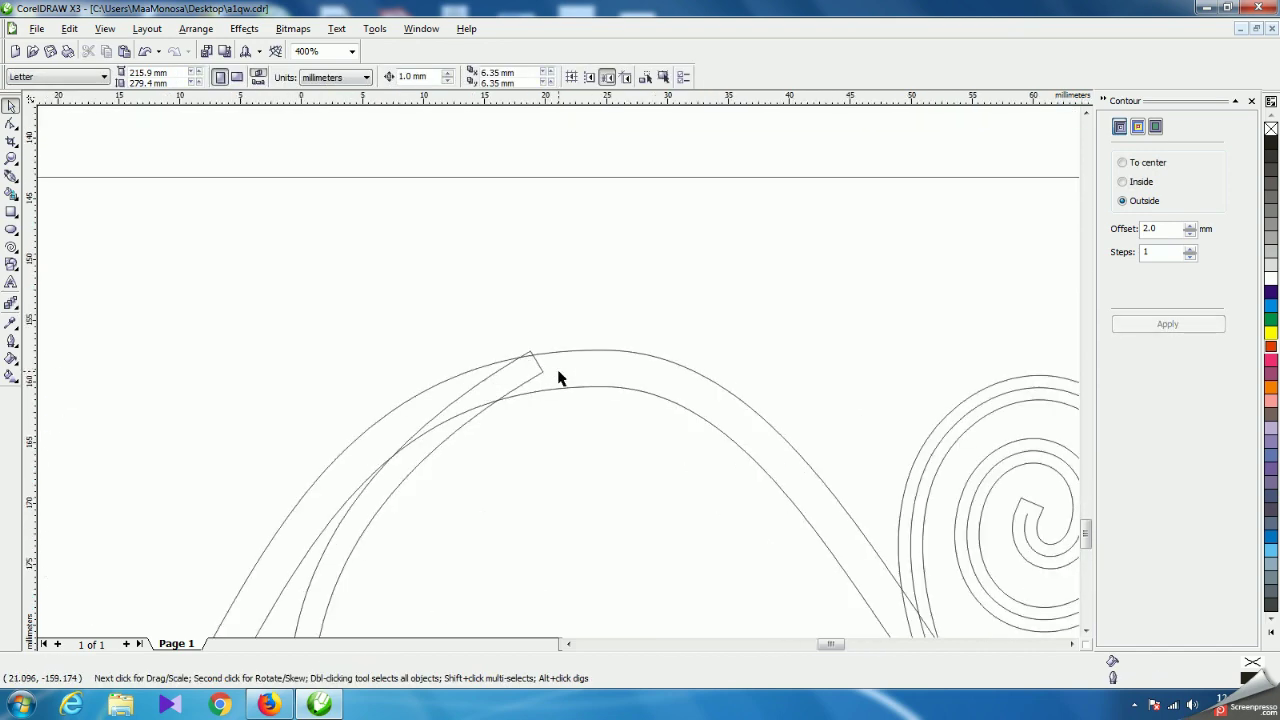
pyautogui.scroll(1, 558, 377)
pyautogui.click(543, 386)
pyautogui.moveTo(549, 389); pyautogui.dragTo(543, 394)
# Delete the leftover centre curve of the upper spiral just right of the middle lower spiral.
pyautogui.press('F3')
pyautogui.press('F3')
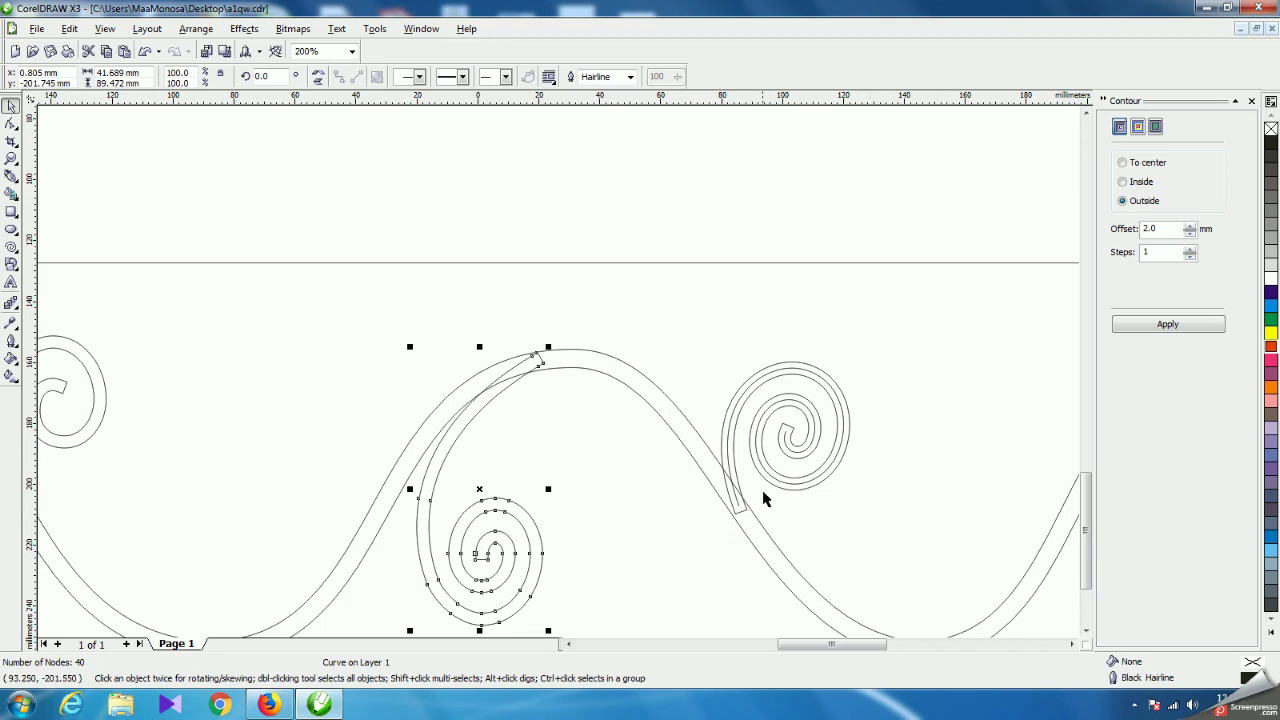
pyautogui.click(732, 475)
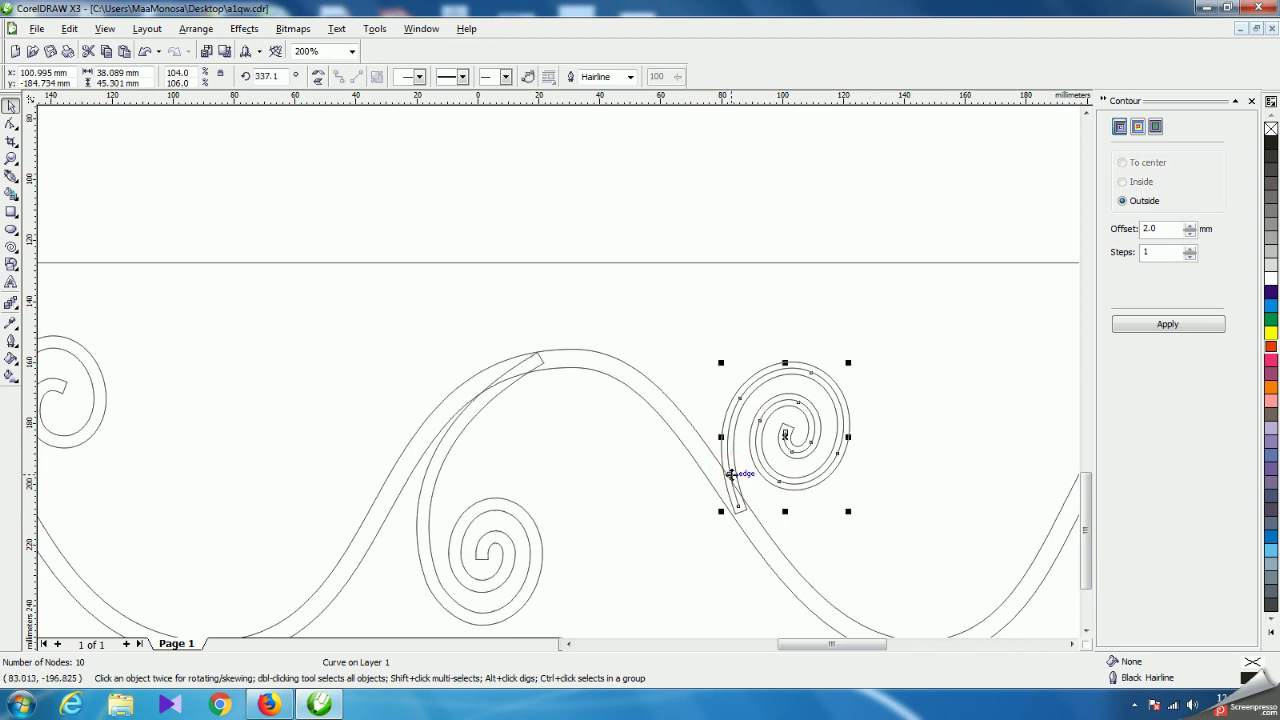
pyautogui.press('Escape')
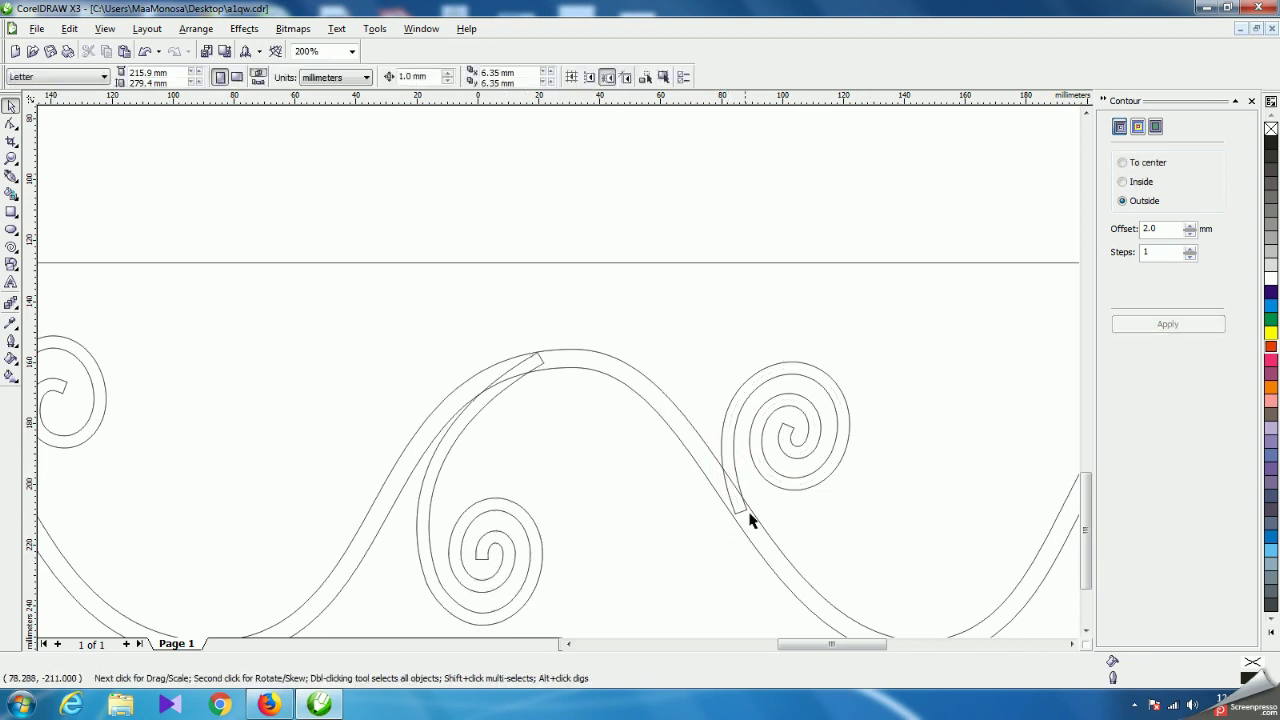
# Delete the leftover centre curves of the following large spiral and the small upper spiral beside it.
pyautogui.scroll(-2, 591, 371)
pyautogui.scroll(2, 600, 365)
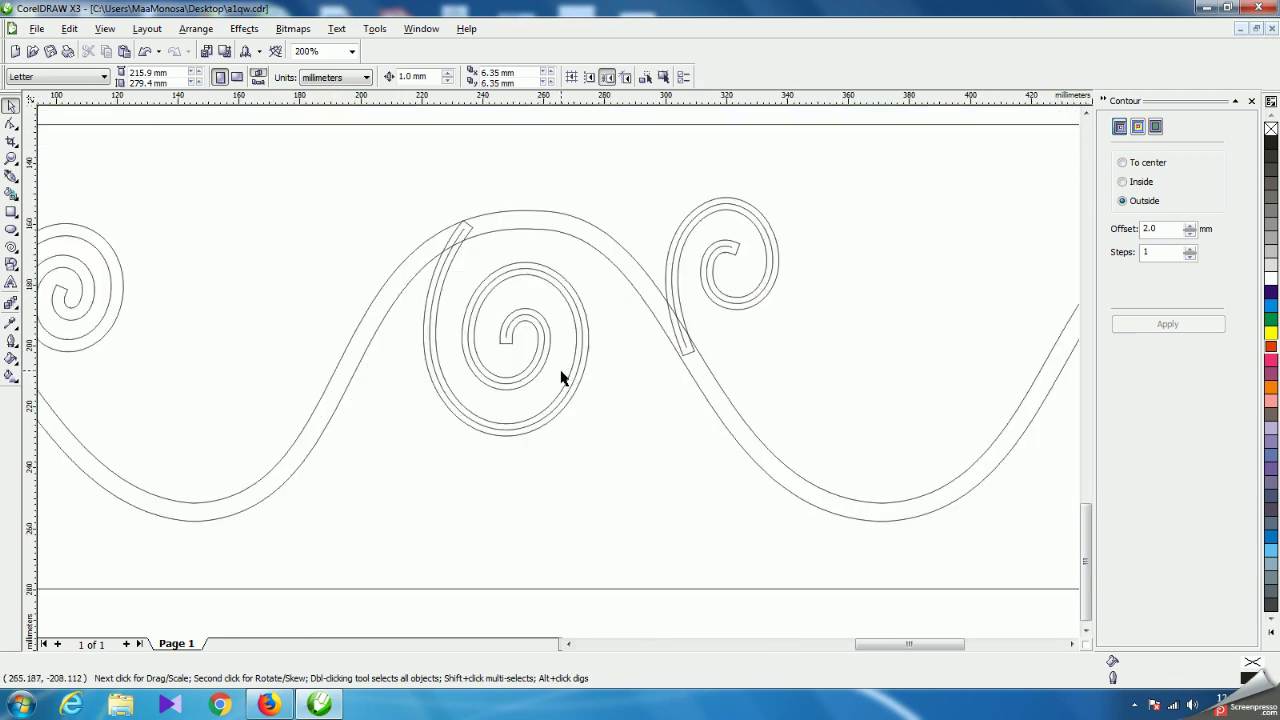
pyautogui.click(483, 432)
pyautogui.press('Escape')
pyautogui.click(683, 347)
pyautogui.press('Escape')
# Delete the leftover centre curves of the last lower spiral and the last upper spiral of the border.
pyautogui.scroll(-2, 698, 372)
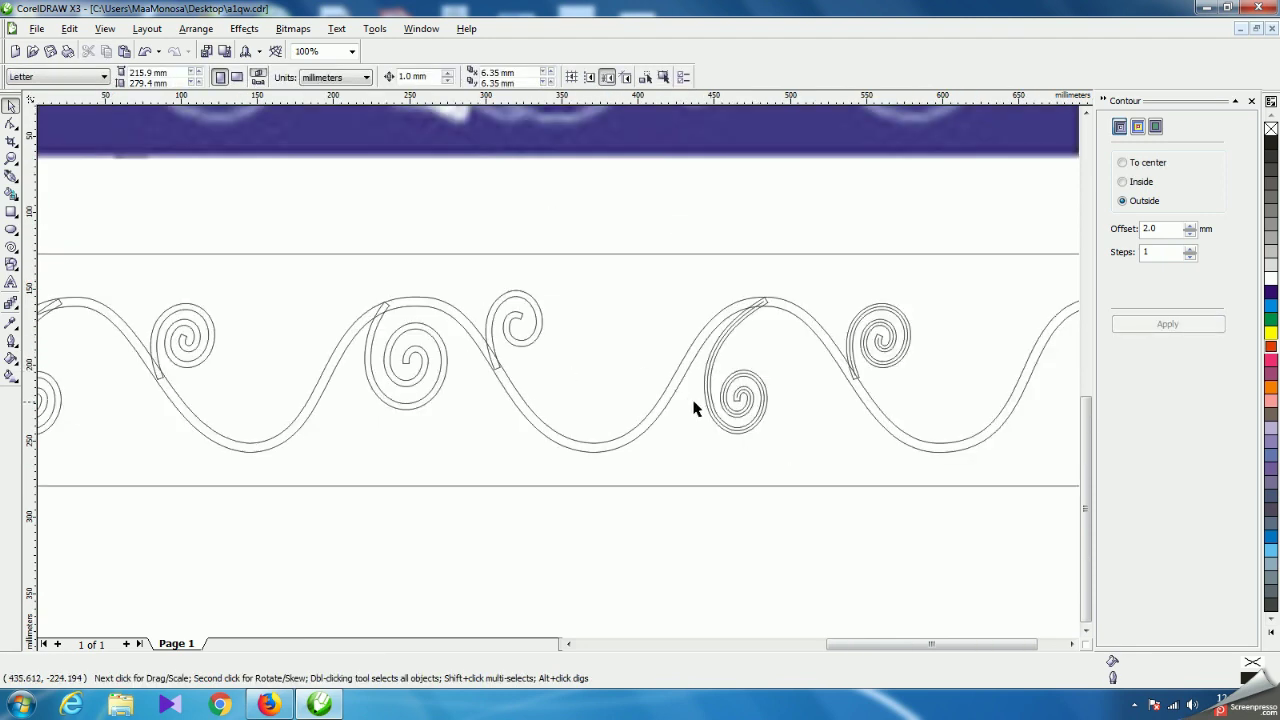
pyautogui.scroll(2, 556, 390)
pyautogui.click(545, 408)
pyautogui.press('Escape')
pyautogui.click(825, 316)
pyautogui.press('Escape')
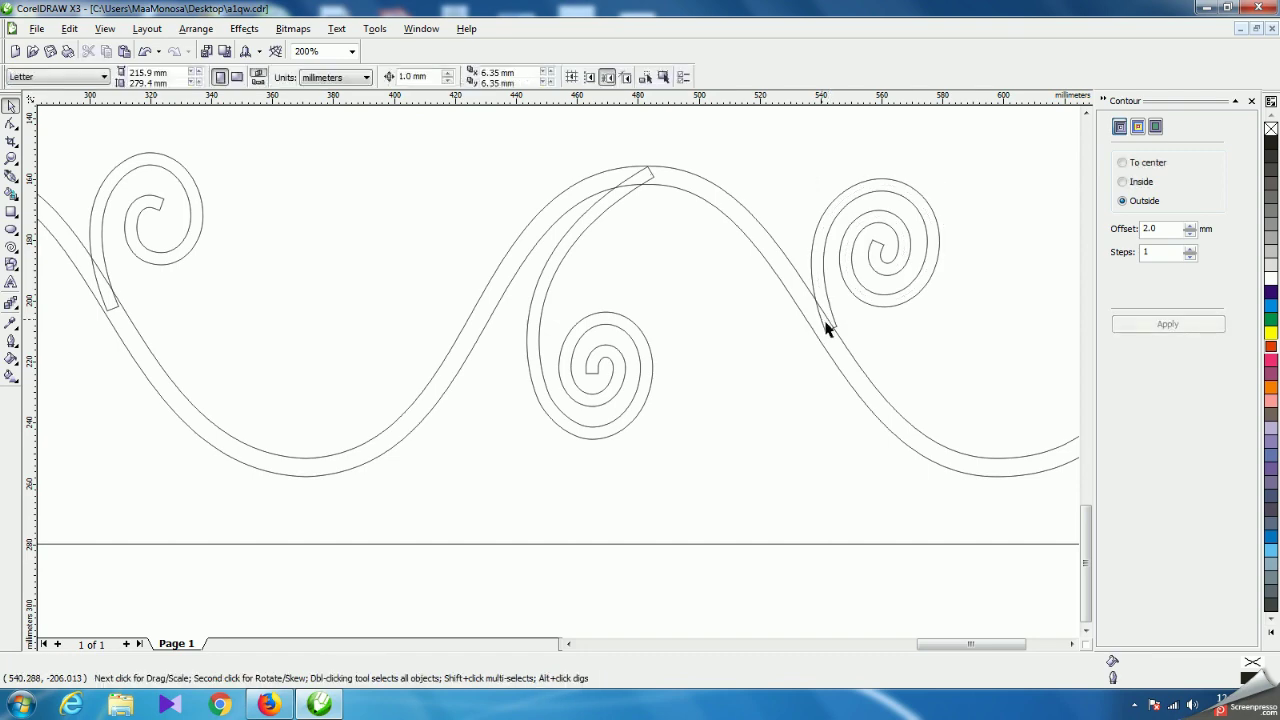
# Try welding the stem and all spiral outlines inside the frame into a single shape.
pyautogui.scroll(-4, 614, 397)
pyautogui.scroll(1, 558, 370)
pyautogui.scroll(-2, 557, 371)
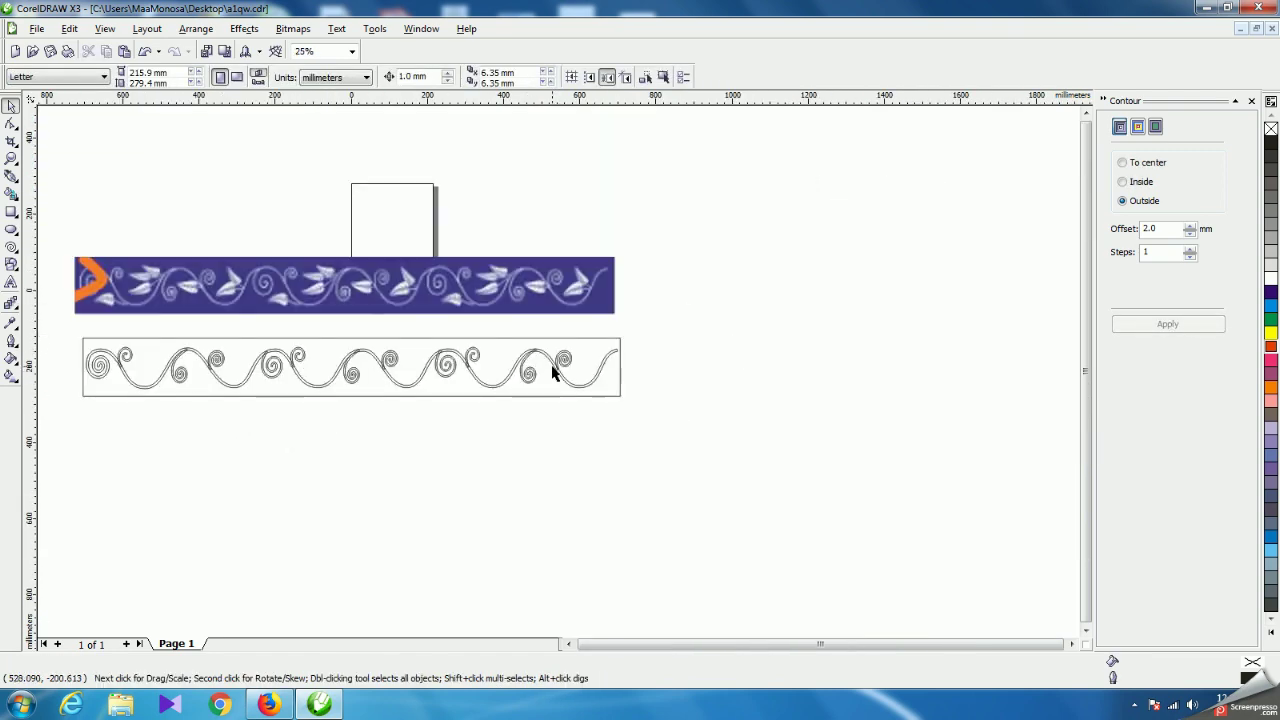
pyautogui.moveTo(69, 328); pyautogui.dragTo(625, 395)
pyautogui.click(416, 76)
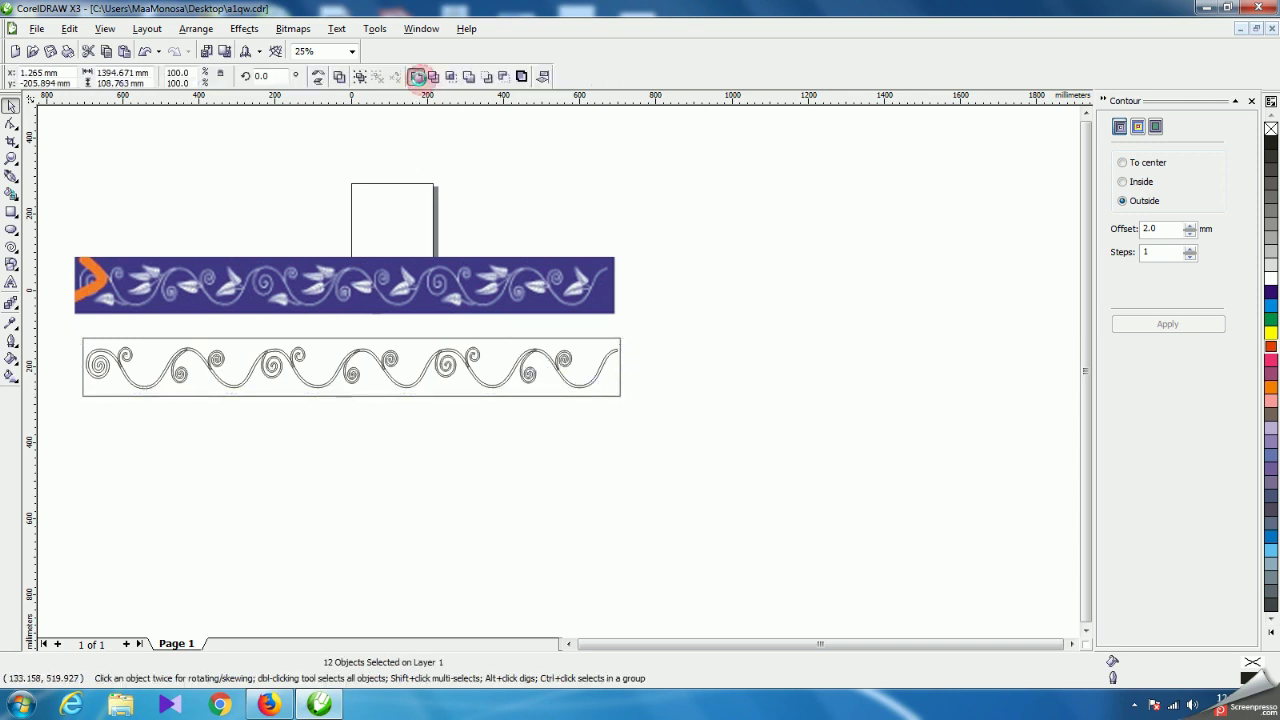
pyautogui.click(789, 323)
# Examine the welded vine along the whole border, checking how each spiral joins the stem.
pyautogui.scroll(2, 572, 378)
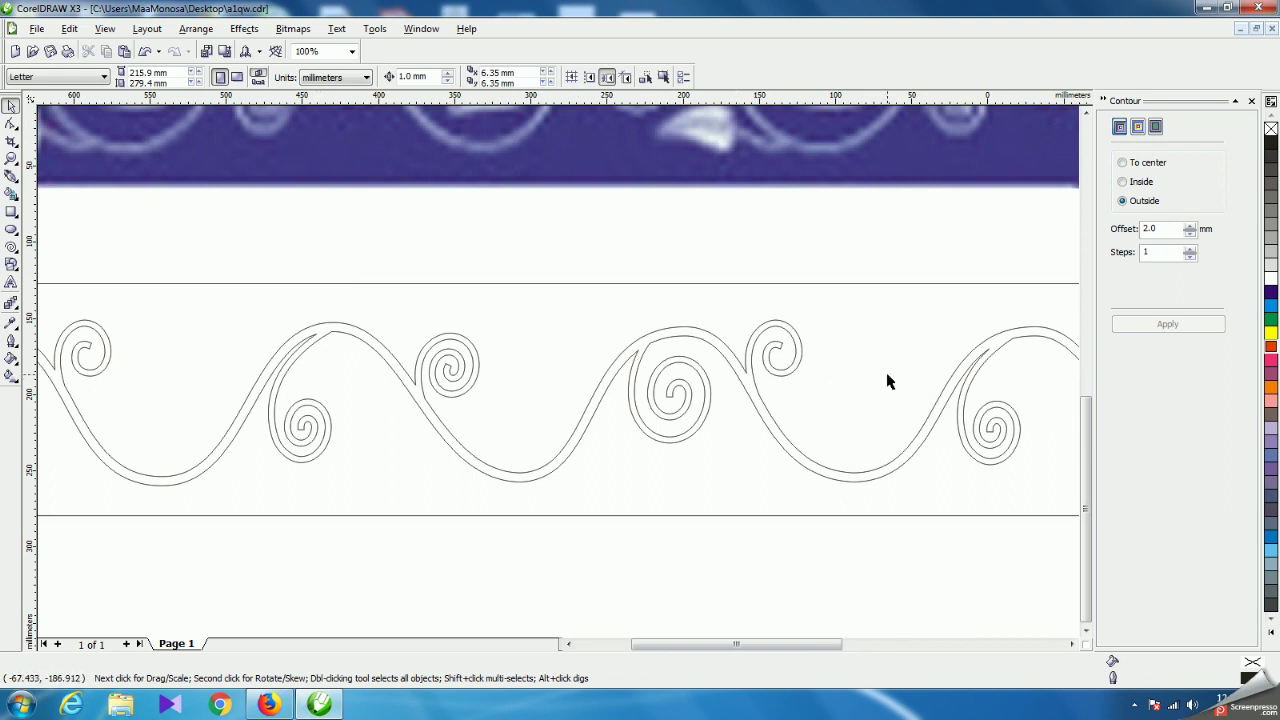
pyautogui.scroll(-2, 656, 396)
pyautogui.scroll(1, 560, 374)
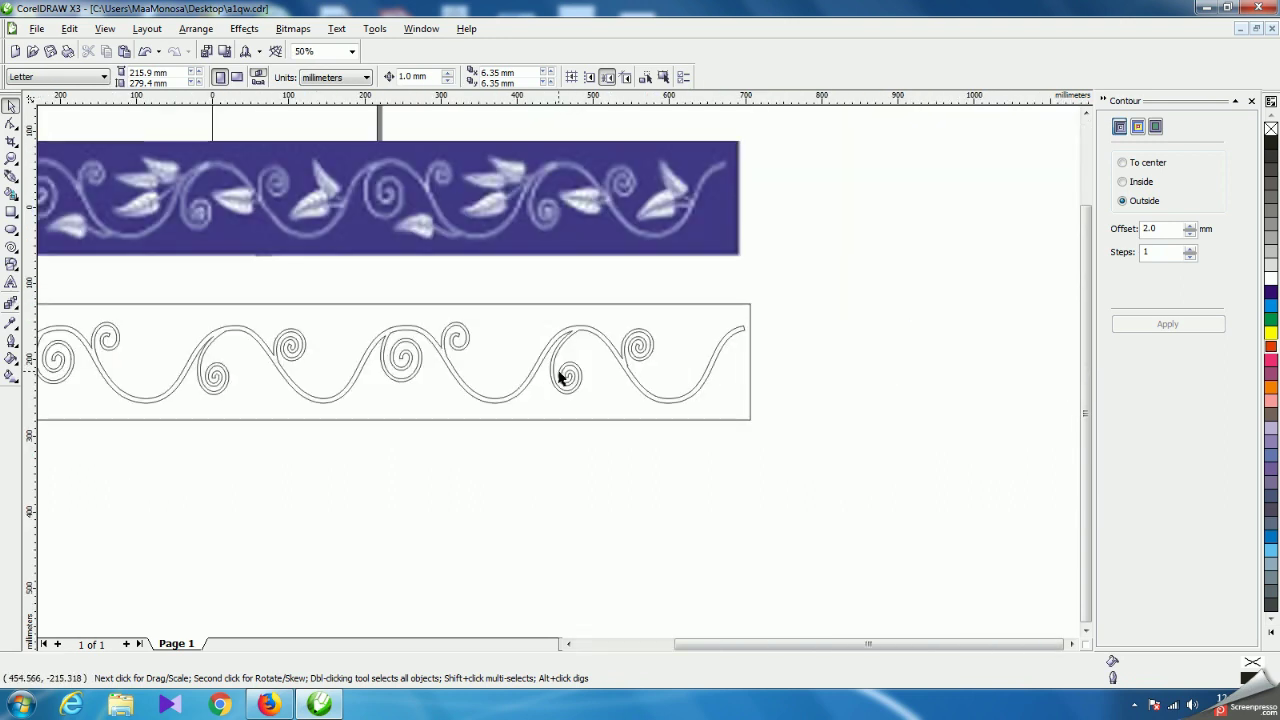
pyautogui.scroll(-1, 528, 380)
pyautogui.scroll(1, 440, 378)
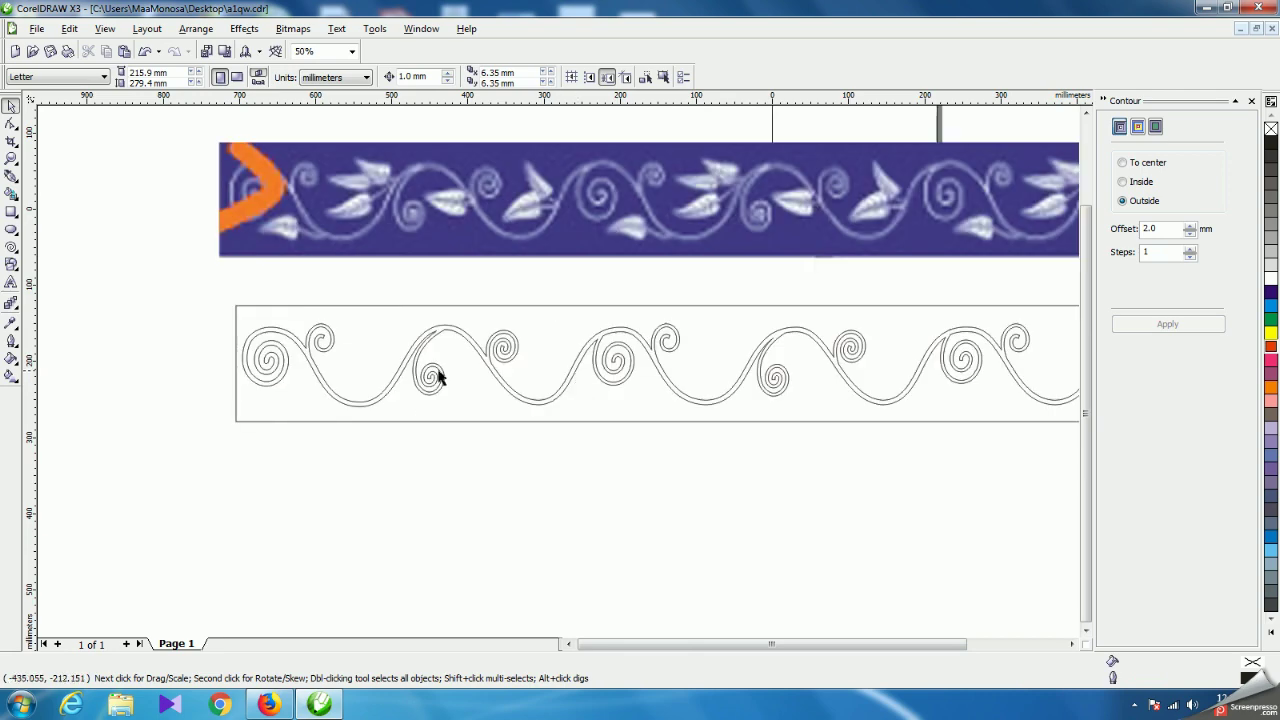
pyautogui.scroll(1, 580, 374)
pyautogui.scroll(-2, 878, 376)
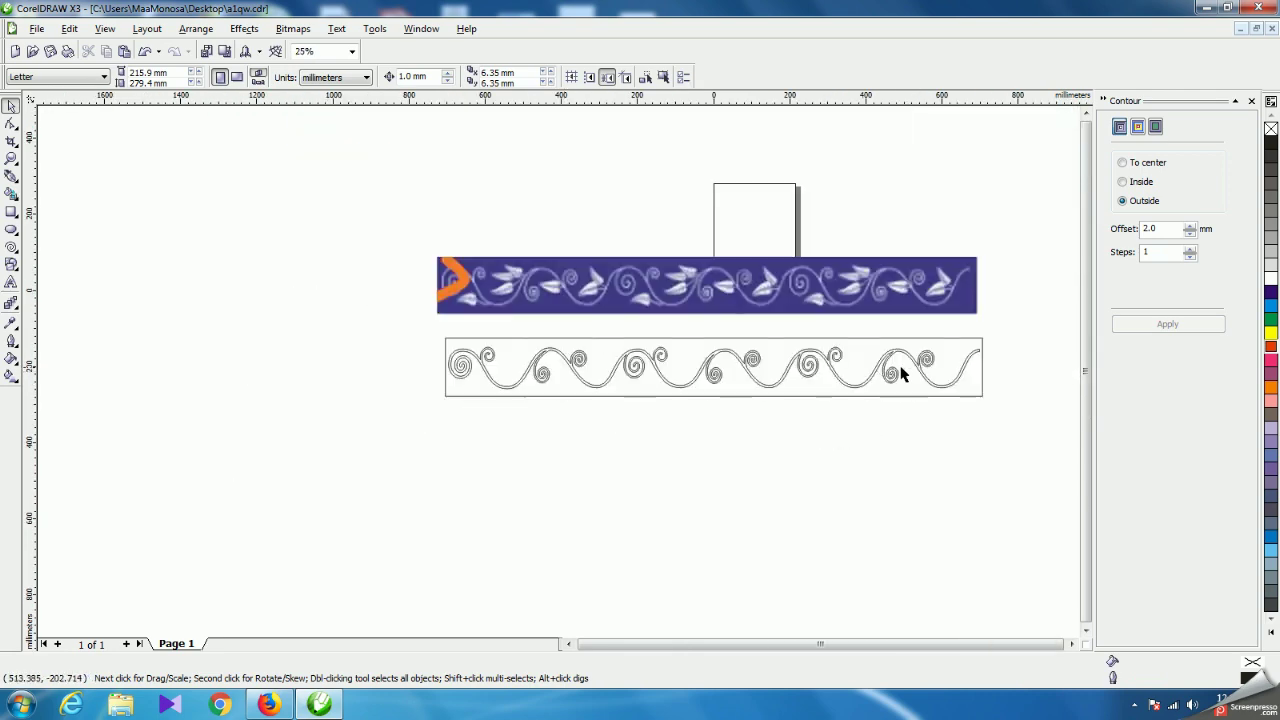
pyautogui.scroll(1, 560, 374)
pyautogui.scroll(1, 560, 376)
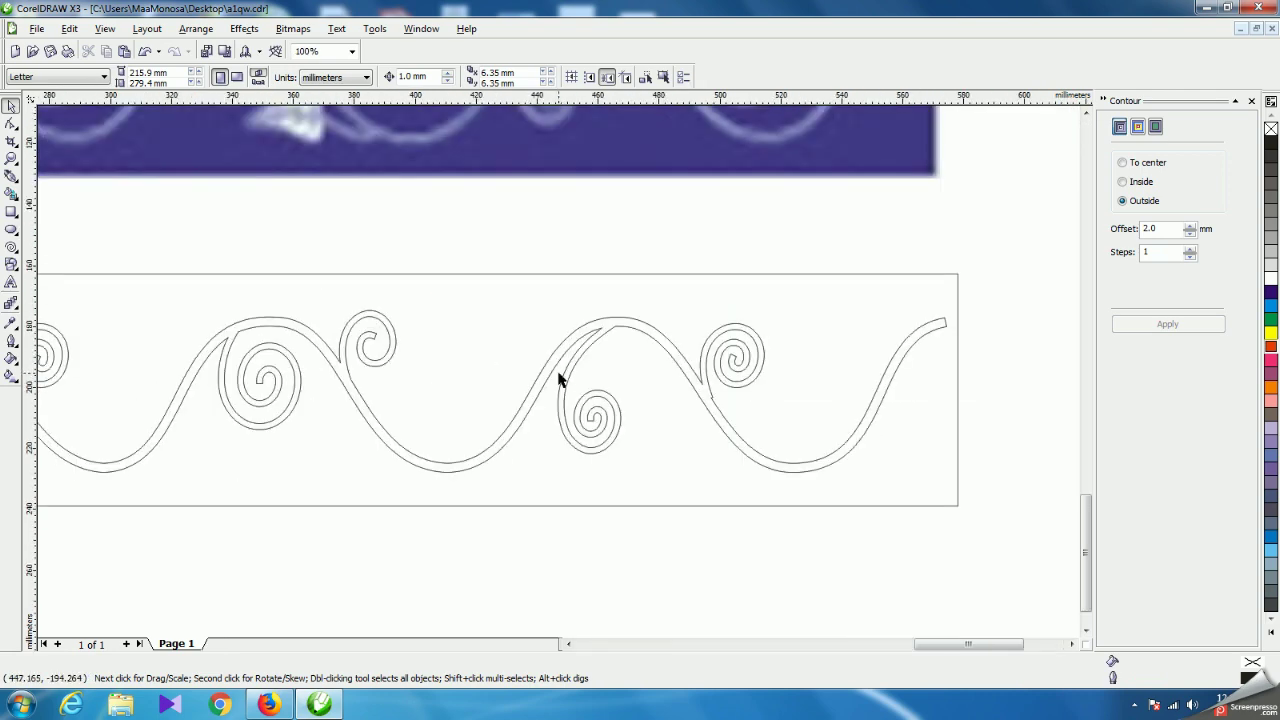
# Draw a rectangle about 9.9 × 7.7 mm across the gap between the stem and the last lower spiral.
pyautogui.scroll(1, 560, 378)
pyautogui.click(10, 212)
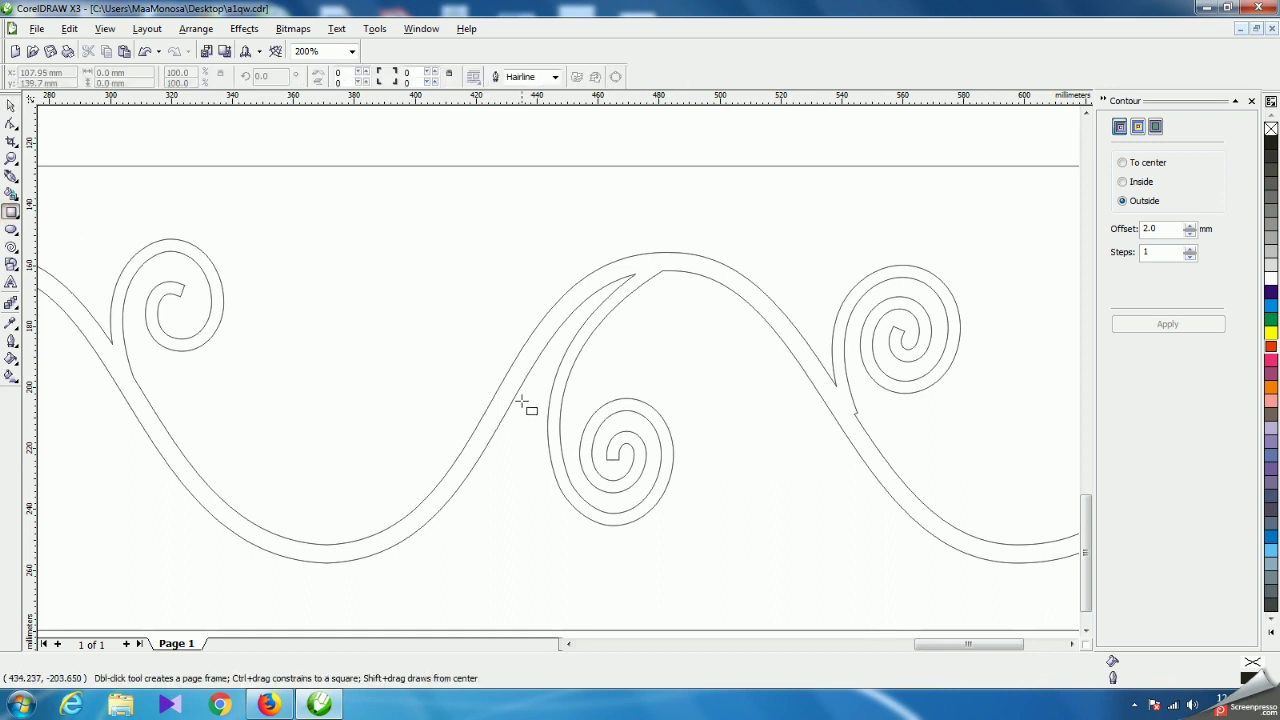
pyautogui.moveTo(517, 391); pyautogui.dragTo(550, 416)
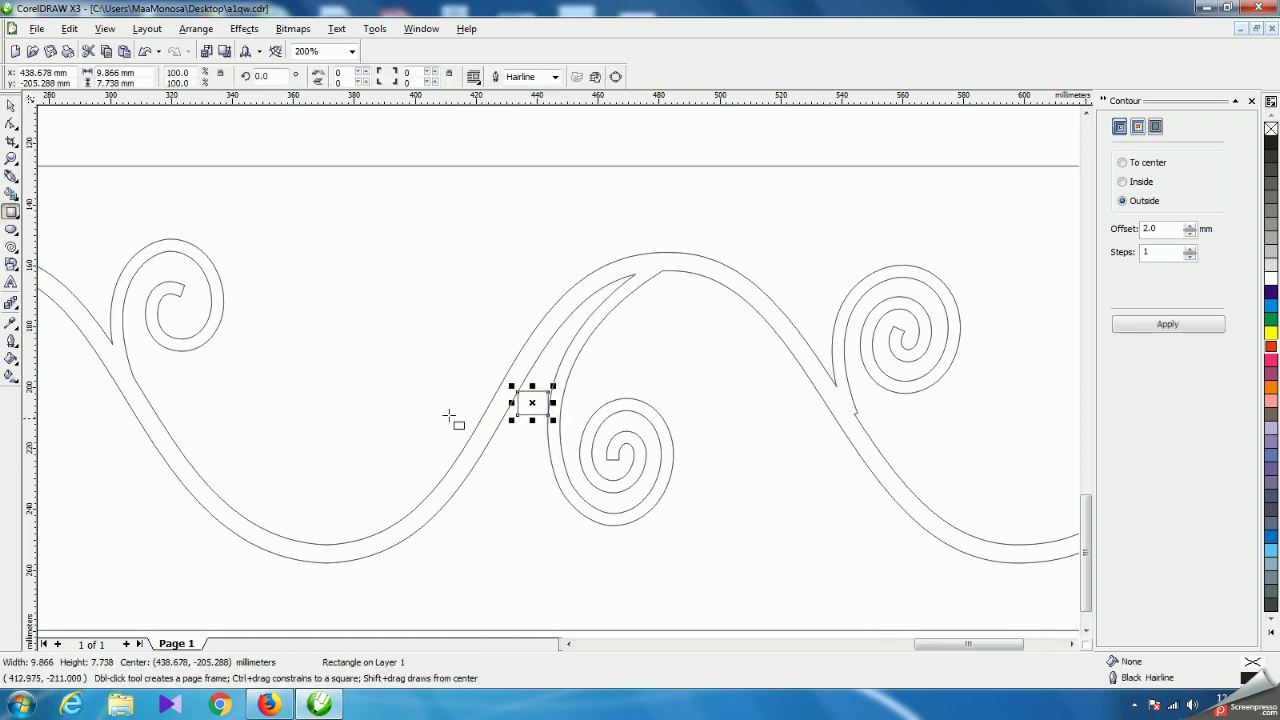
pyautogui.click(10, 106)
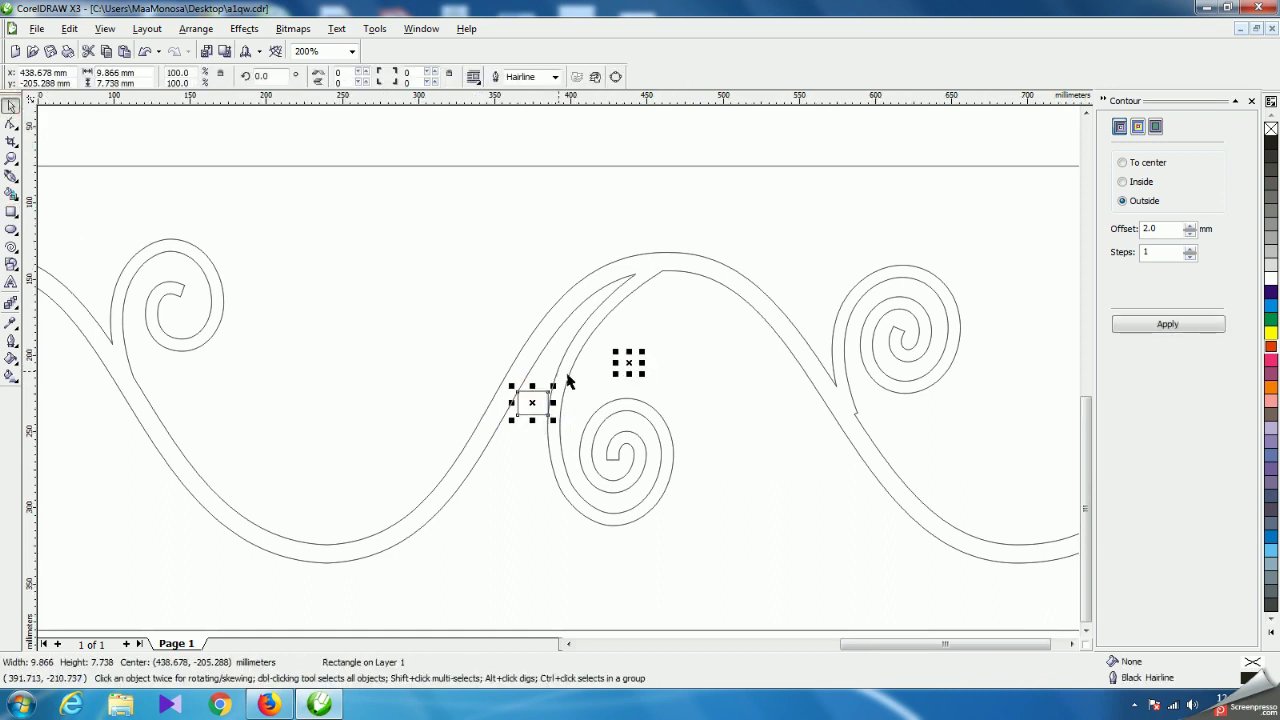
# Move the small rectangle to the gap between the stem and the first lower spiral for comparison.
pyautogui.scroll(-2, 600, 370)
pyautogui.moveTo(589, 366); pyautogui.dragTo(129, 431)
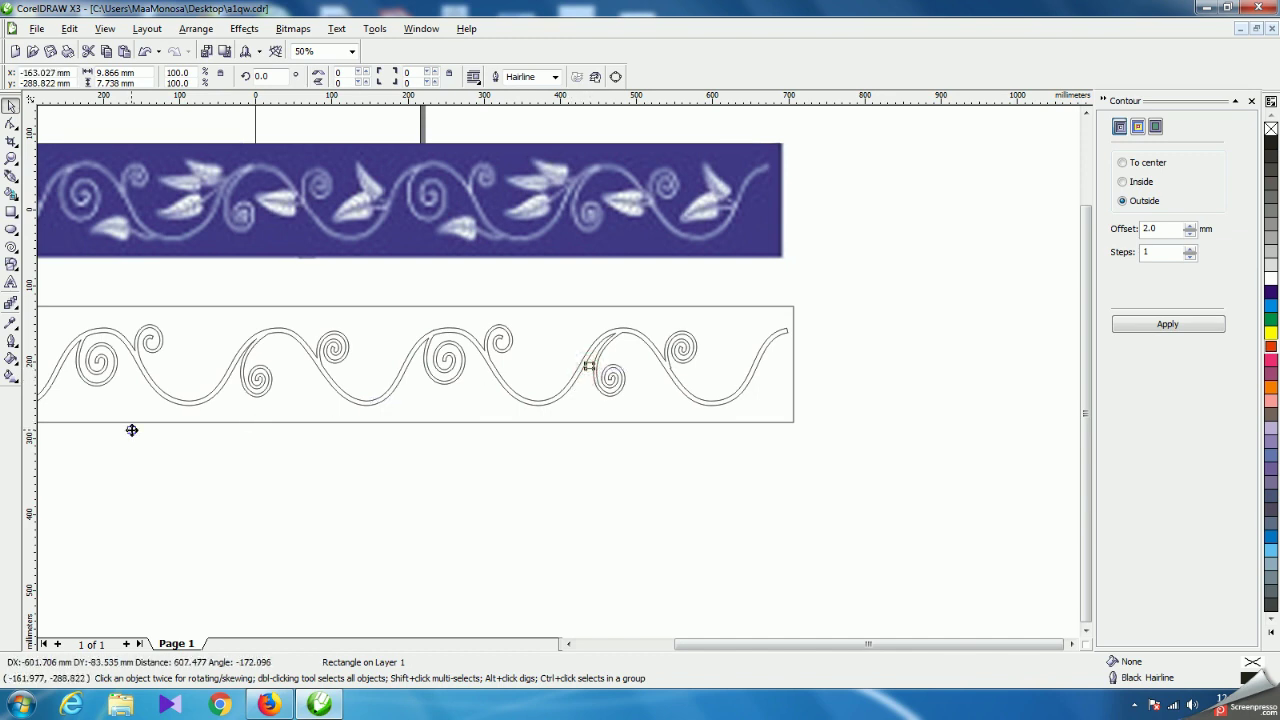
pyautogui.scroll(-2, 566, 374)
pyautogui.scroll(1, 583, 384)
pyautogui.scroll(1, 850, 472)
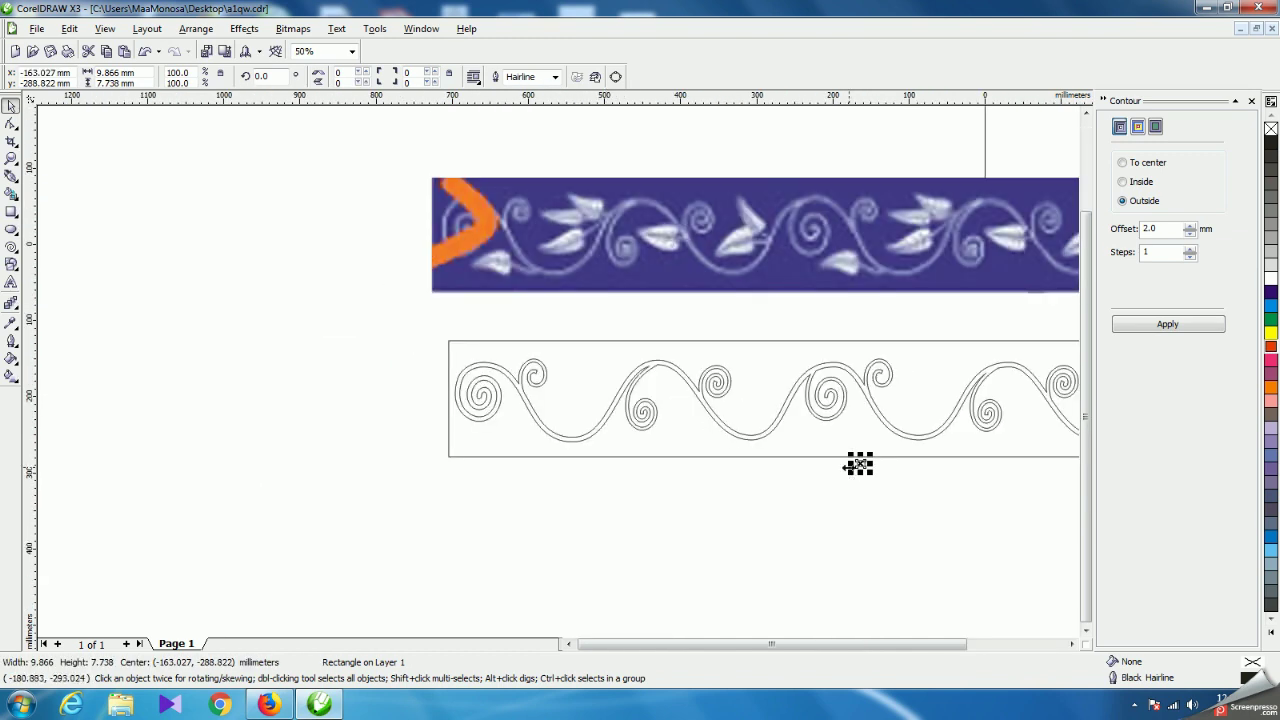
pyautogui.moveTo(860, 464); pyautogui.dragTo(539, 339)
pyautogui.scroll(4, 615, 407)
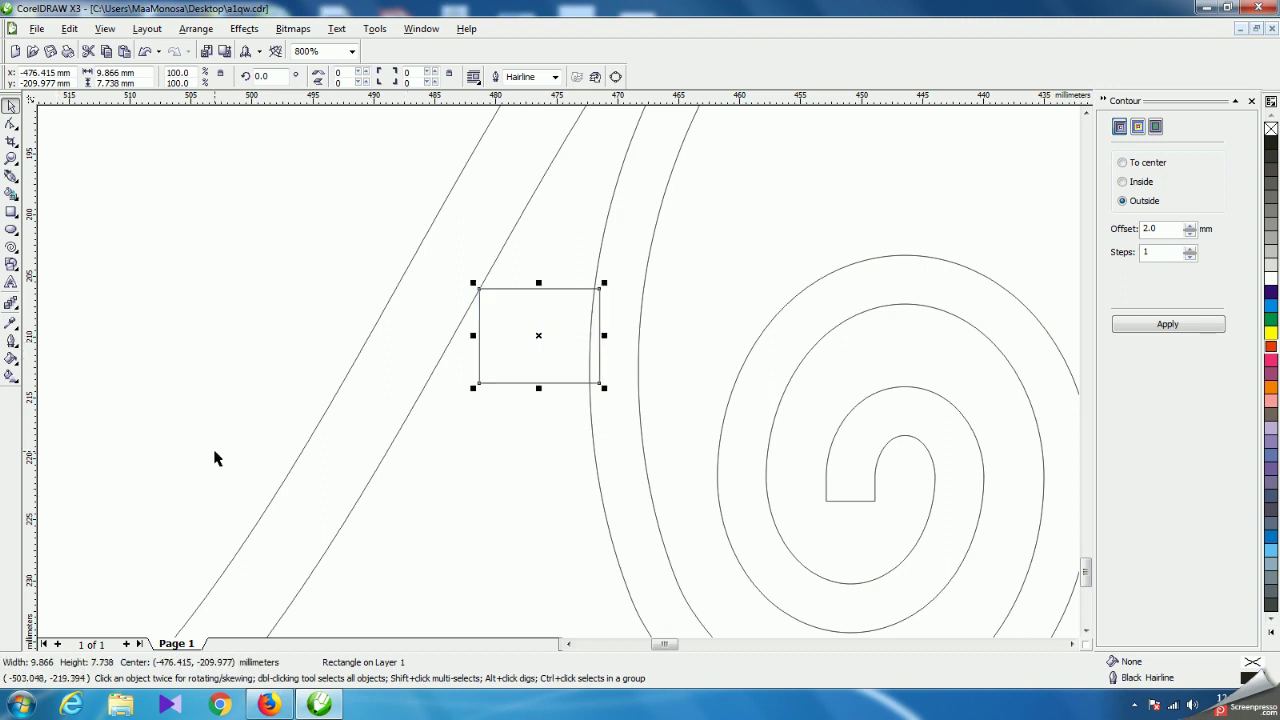
# Undo the rectangle's moves, its drawing and the weld of the vine outlines, and clear the selection.
pyautogui.hotkey('ctrl', 'z')
pyautogui.hotkey('ctrl', 'z')
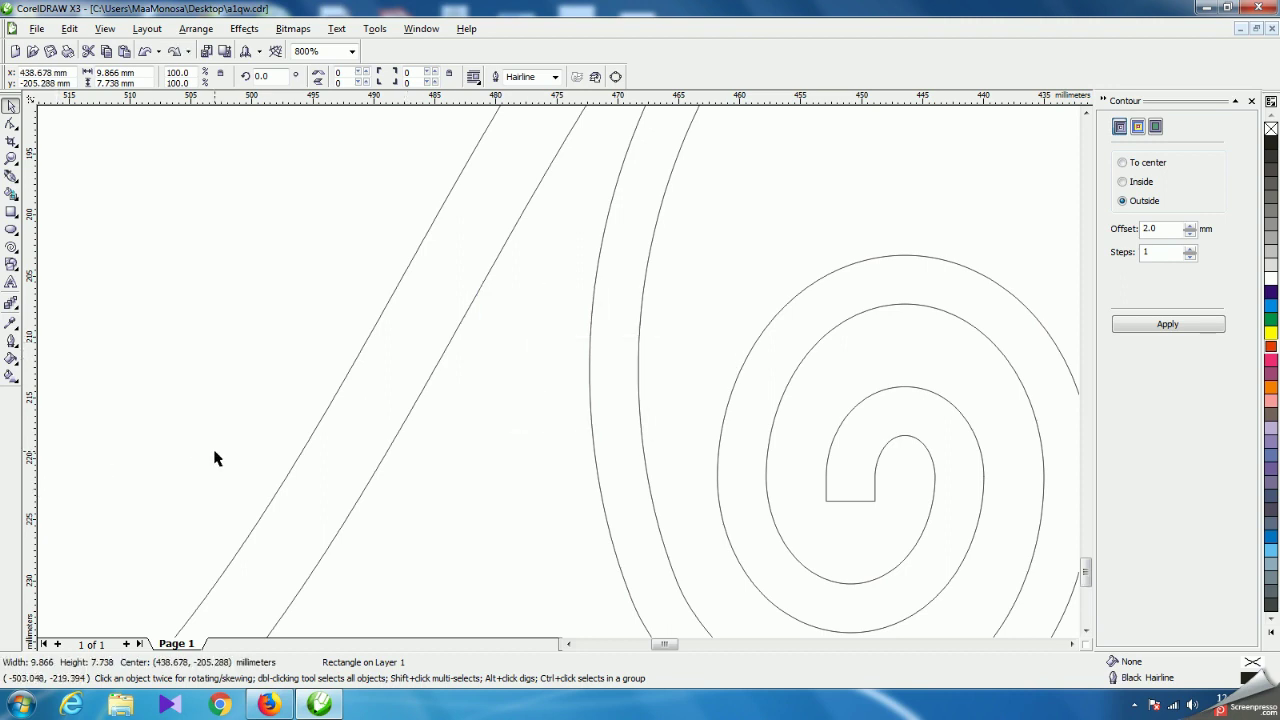
pyautogui.hotkey('ctrl', 'a')
pyautogui.scroll(-2, 600, 380)
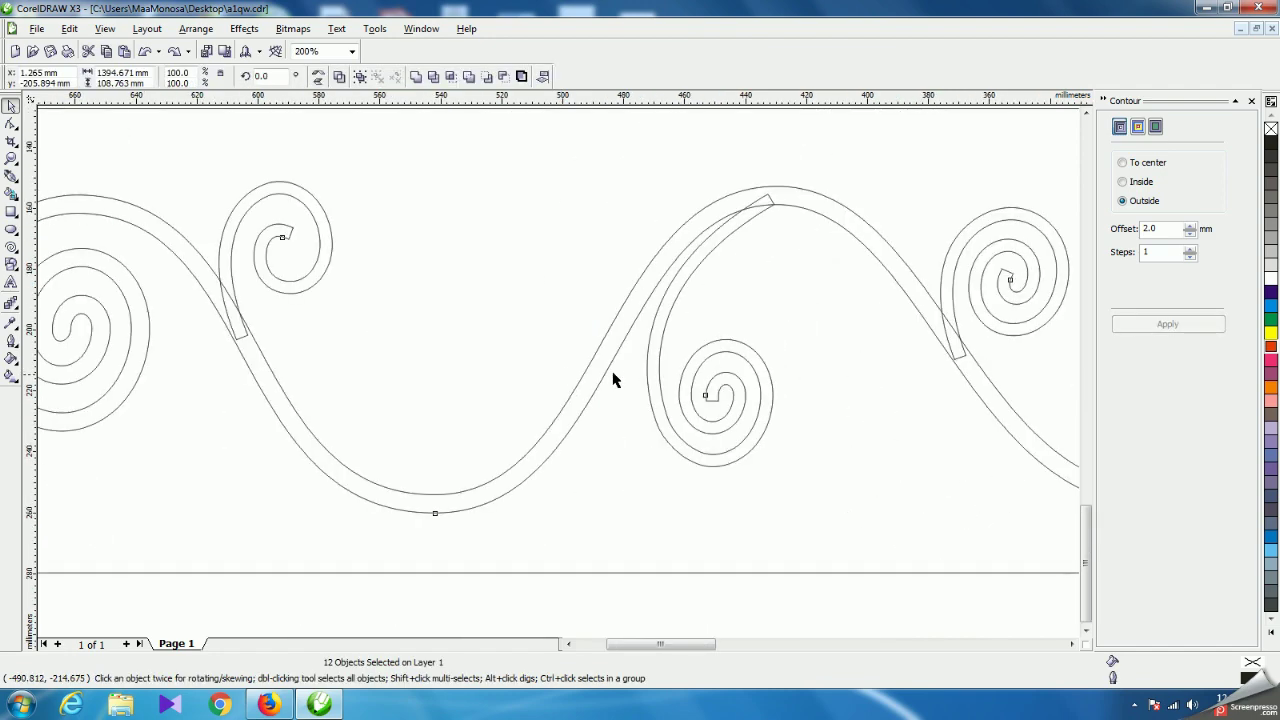
pyautogui.click(752, 309)
# Move the first lower spiral's outline 2 mm to the right along the stem.
pyautogui.scroll(2, 594, 382)
pyautogui.click(540, 377)
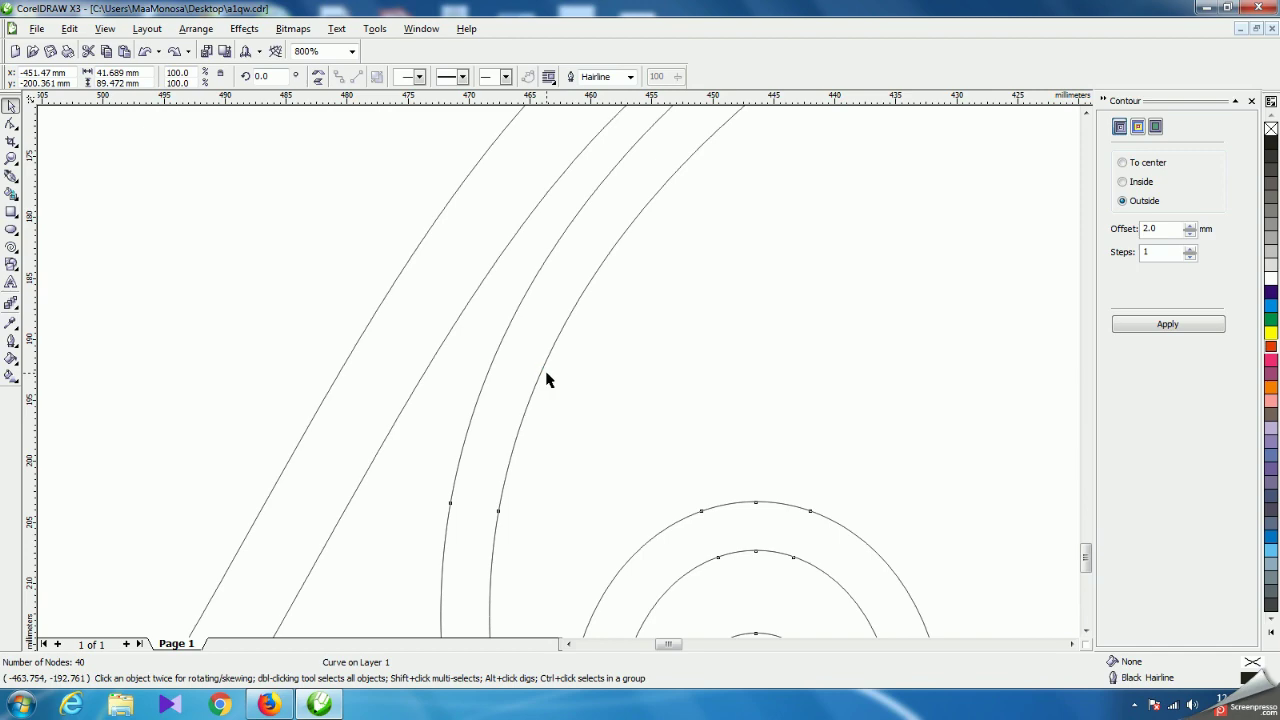
pyautogui.press('Right')
pyautogui.scroll(-3, 546, 378)
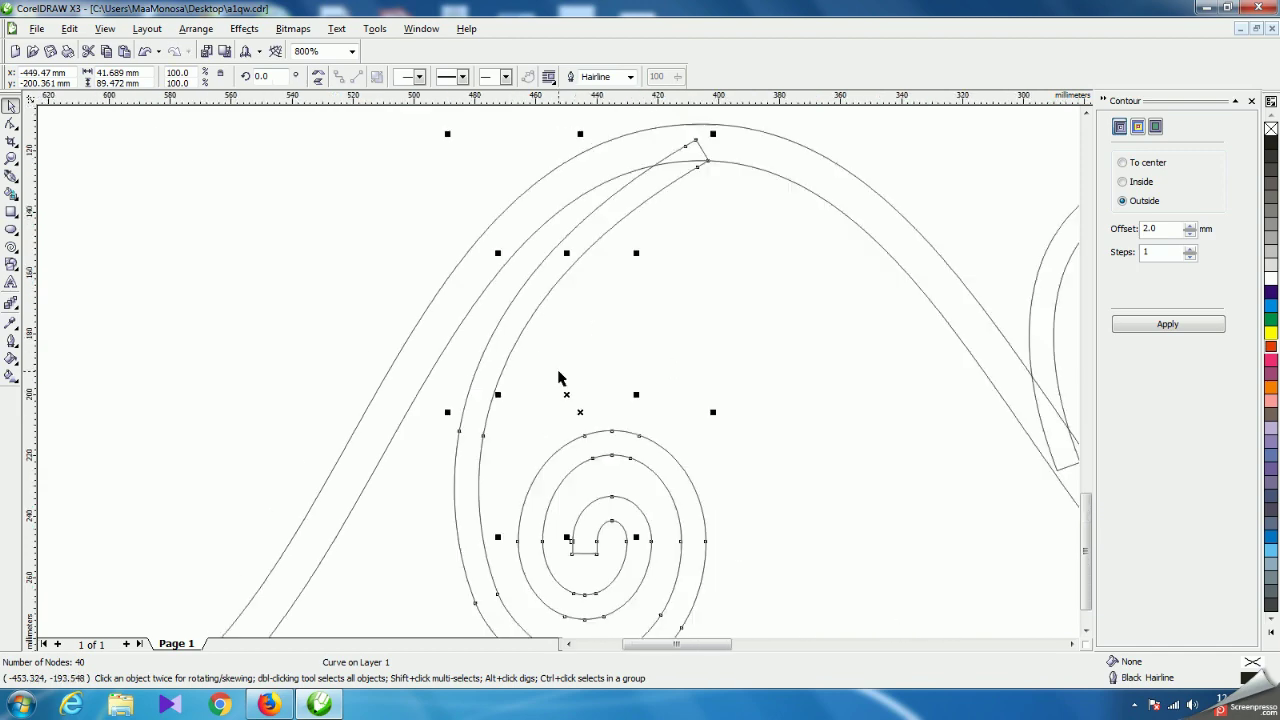
pyautogui.click(686, 374)
# Select the wavy stem with all its spiral outlines, excluding the frame, and weld them into one curve.
pyautogui.scroll(-2, 560, 375)
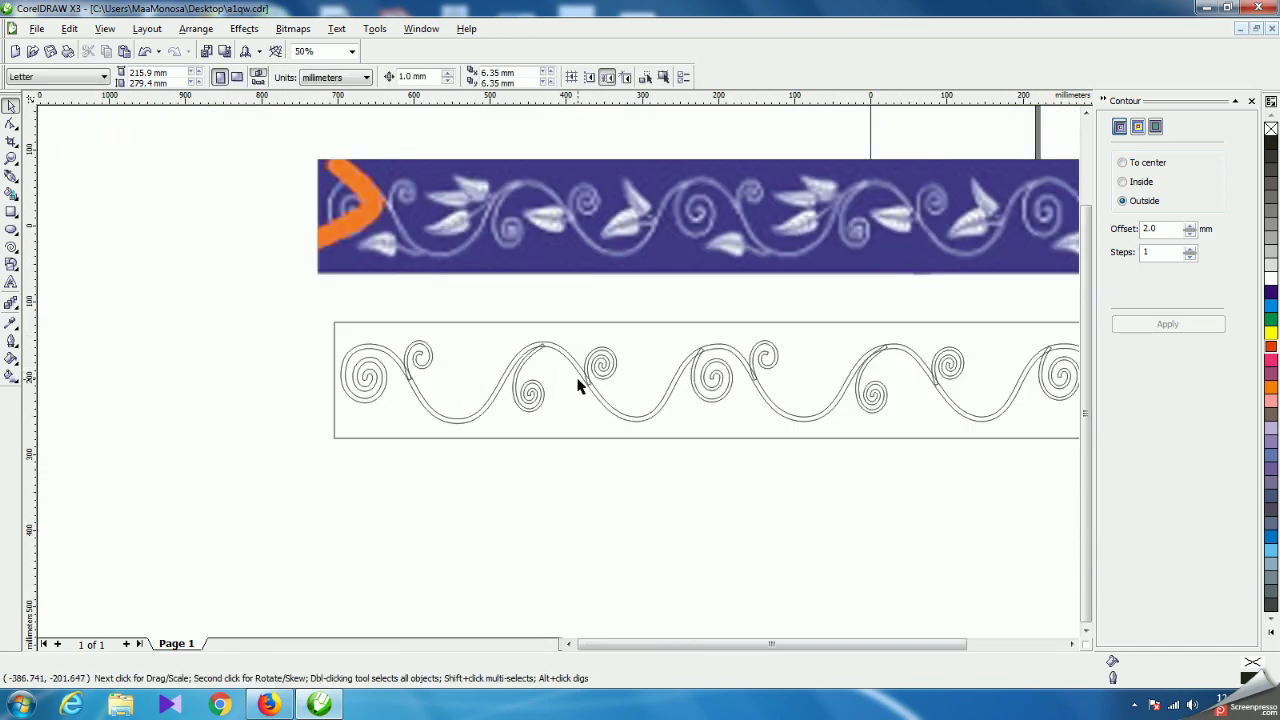
pyautogui.scroll(-2, 558, 376)
pyautogui.scroll(3, 560, 372)
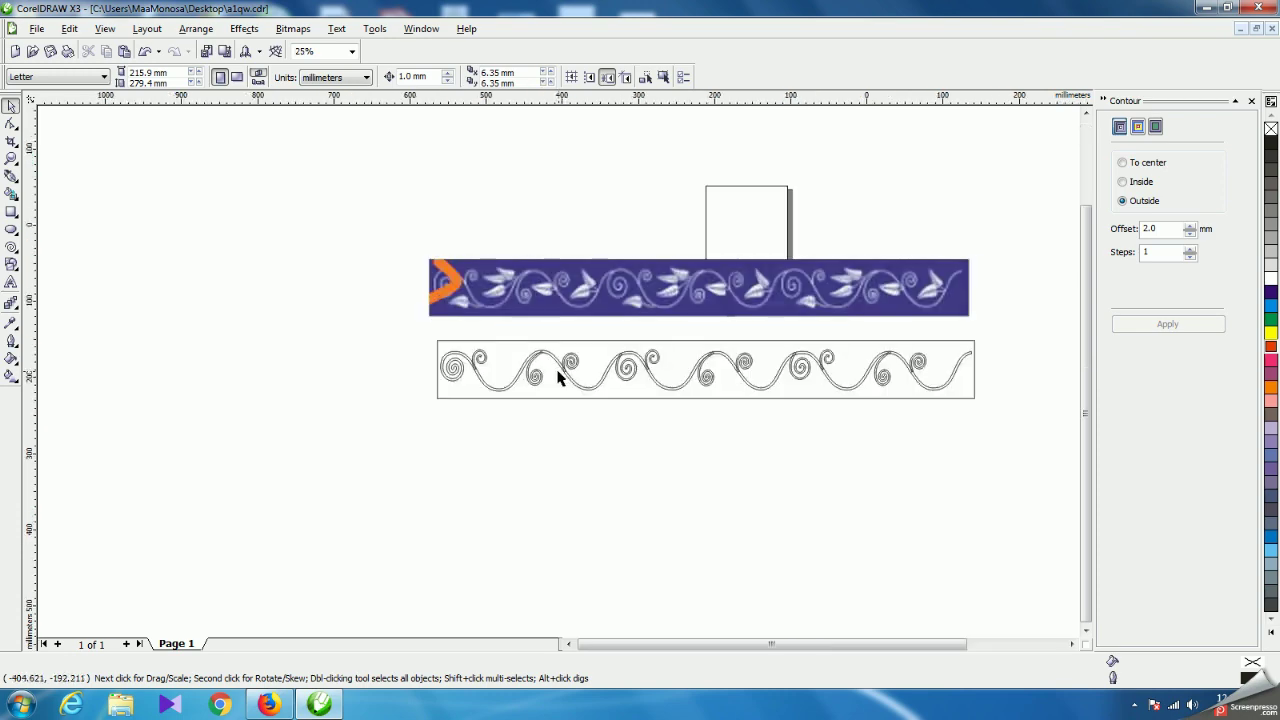
pyautogui.scroll(2, 522, 348)
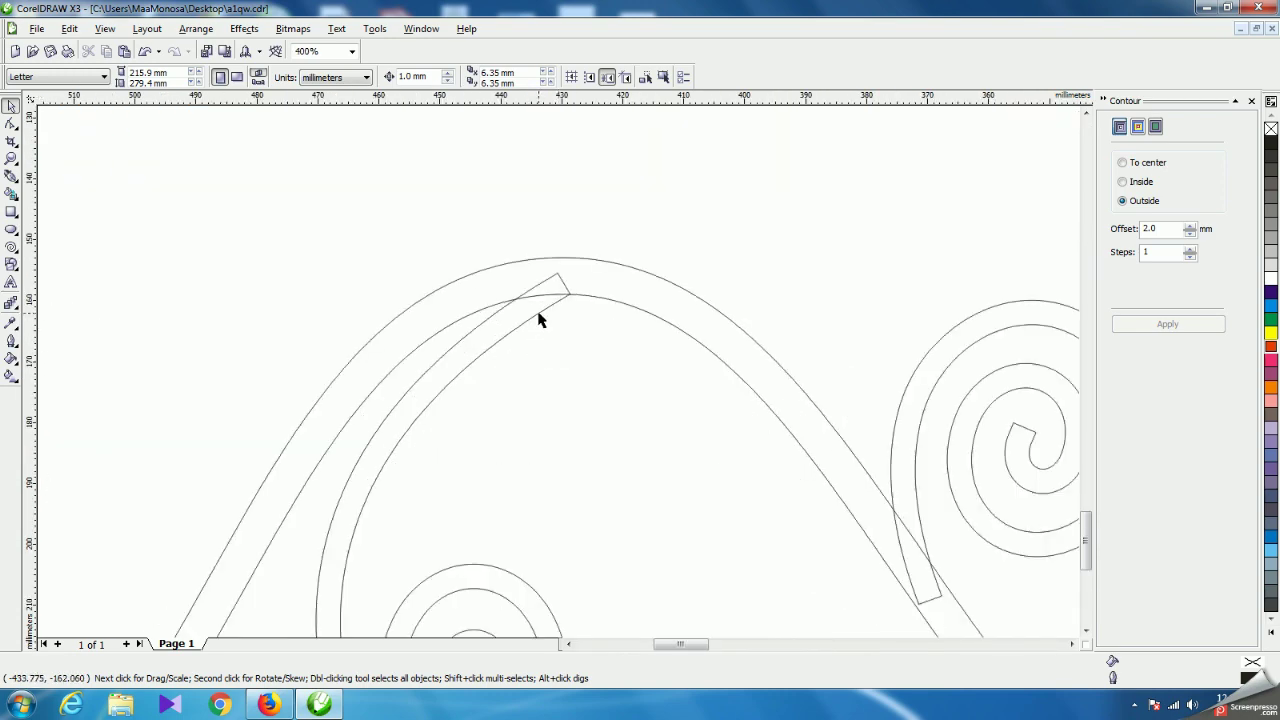
pyautogui.scroll(-4, 538, 319)
pyautogui.moveTo(413, 321); pyautogui.dragTo(996, 403)
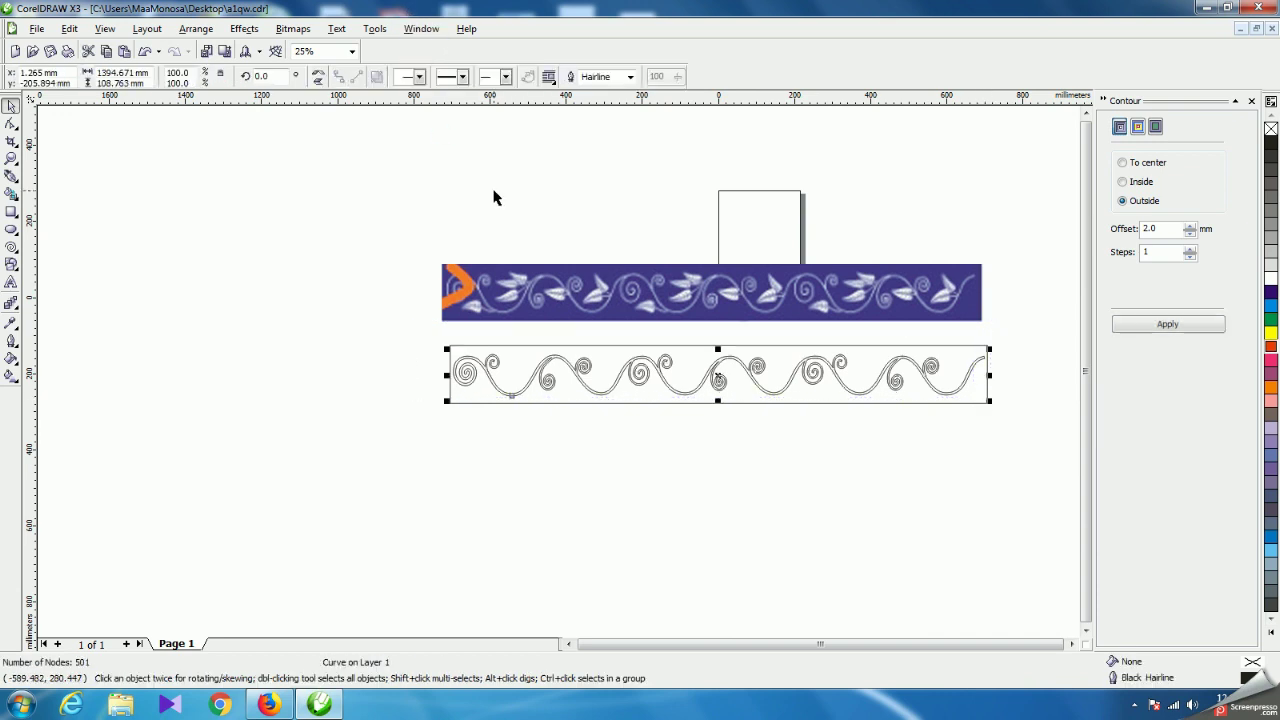
pyautogui.click(580, 323)
# Draw a circle about 7.3 mm across in the empty space right of the first small upper spiral.
pyautogui.scroll(1, 580, 323)
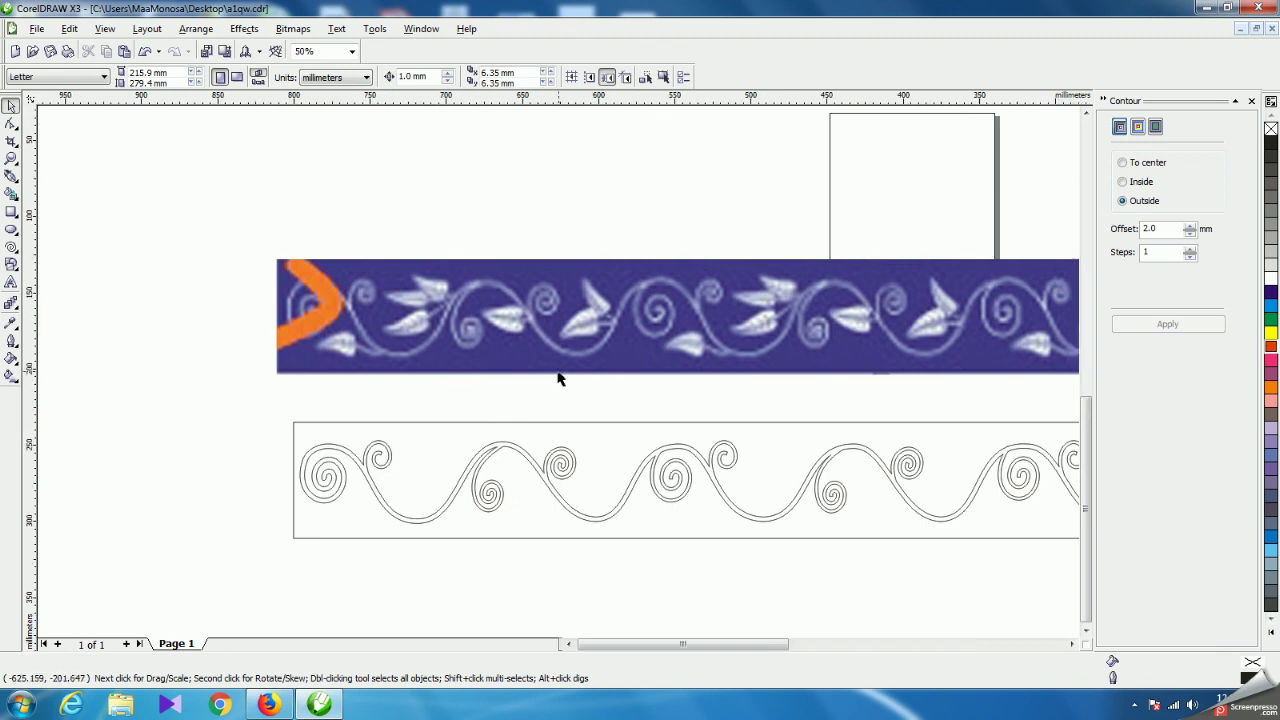
pyautogui.scroll(2, 358, 485)
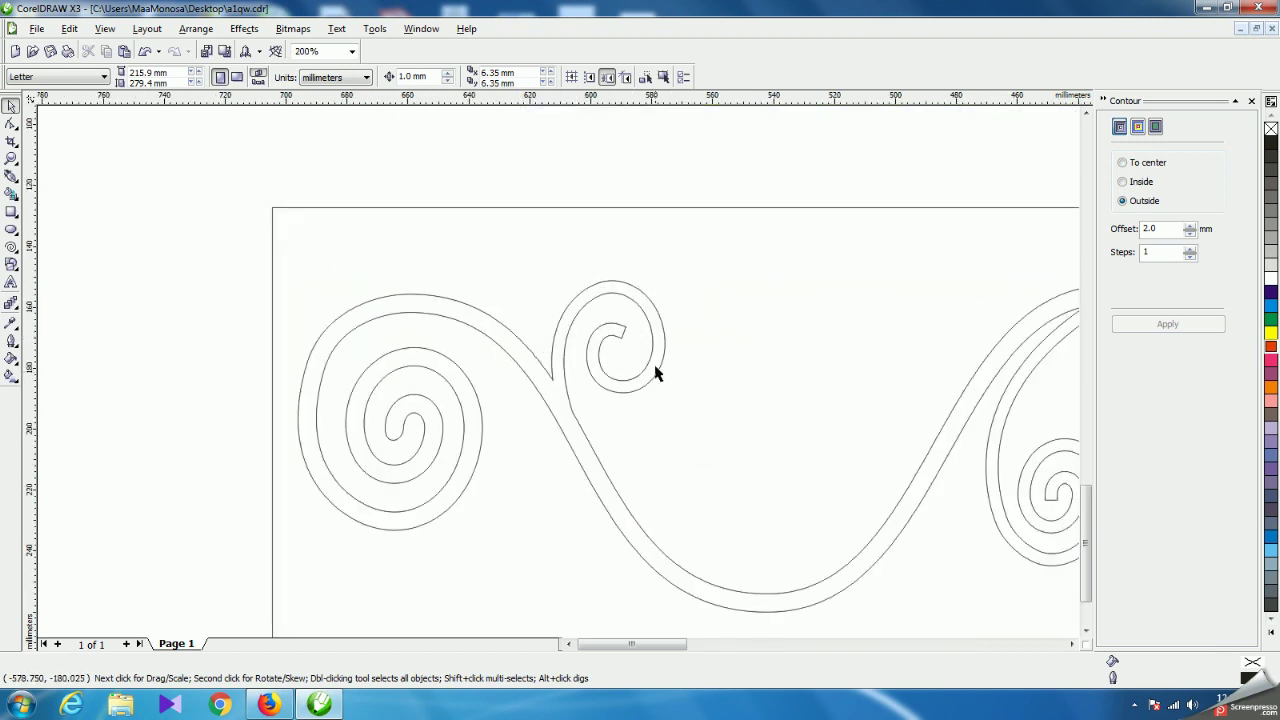
pyautogui.scroll(1, 656, 373)
pyautogui.click(11, 229)
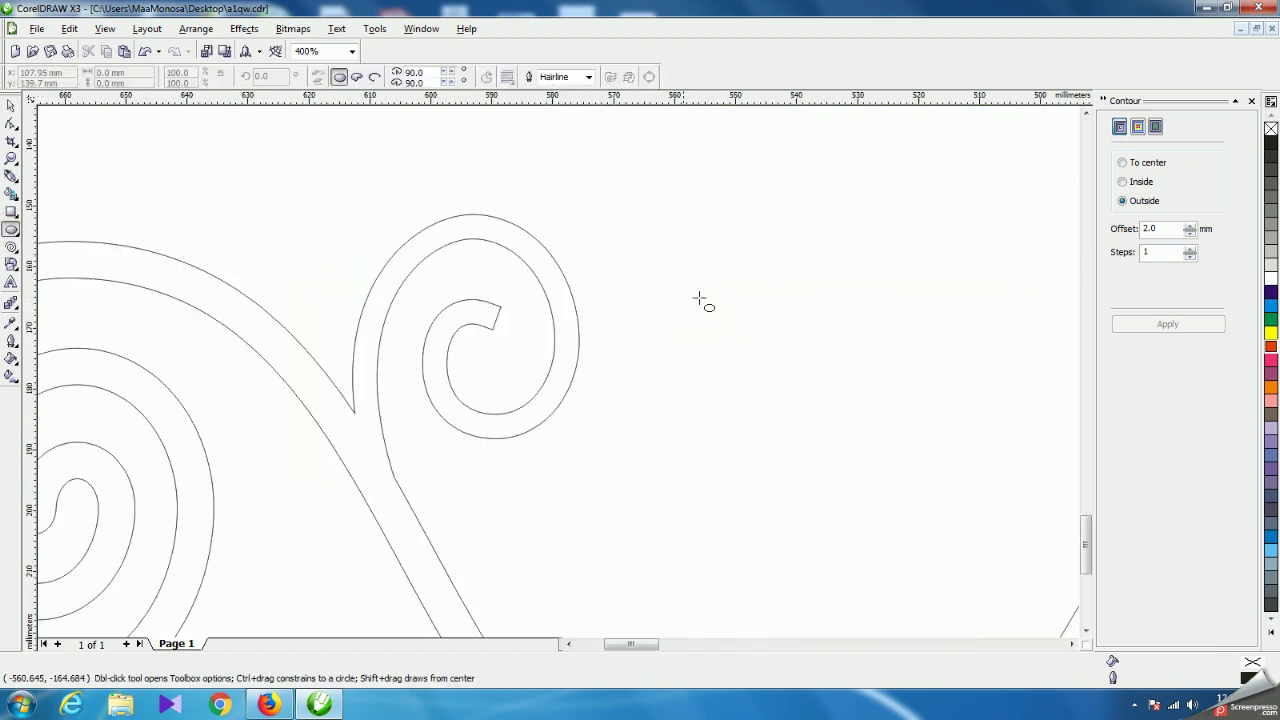
pyautogui.moveTo(668, 298); pyautogui.dragTo(724, 353)
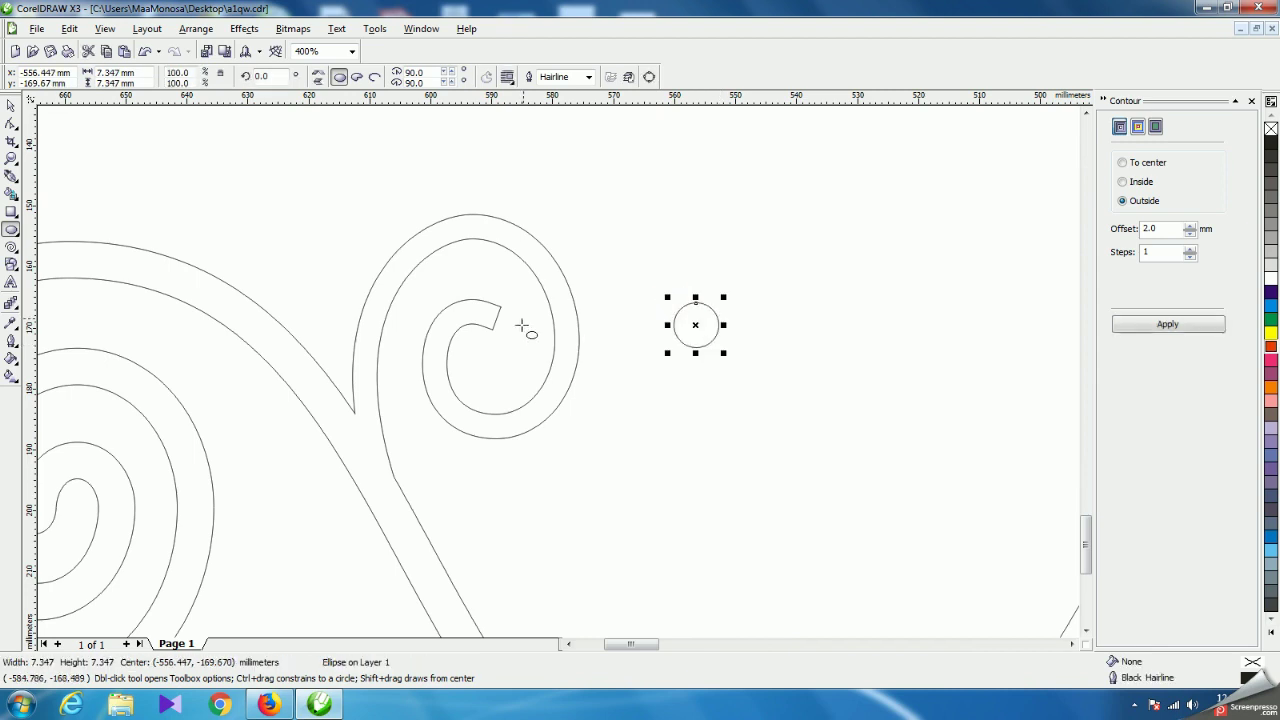
# Set the circle's width and height to 2 mm.
pyautogui.doubleClick(142, 72)
pyautogui.write('2')
pyautogui.press('Tab')
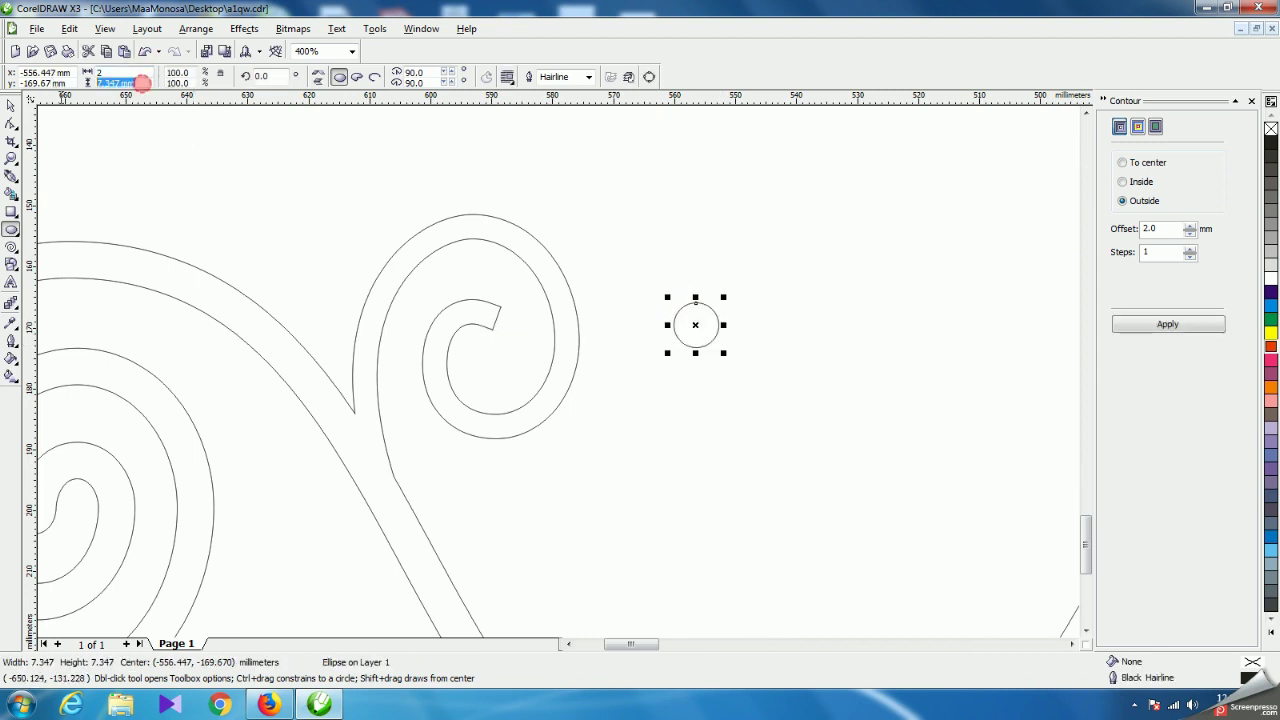
pyautogui.write('2')
pyautogui.press('Return')
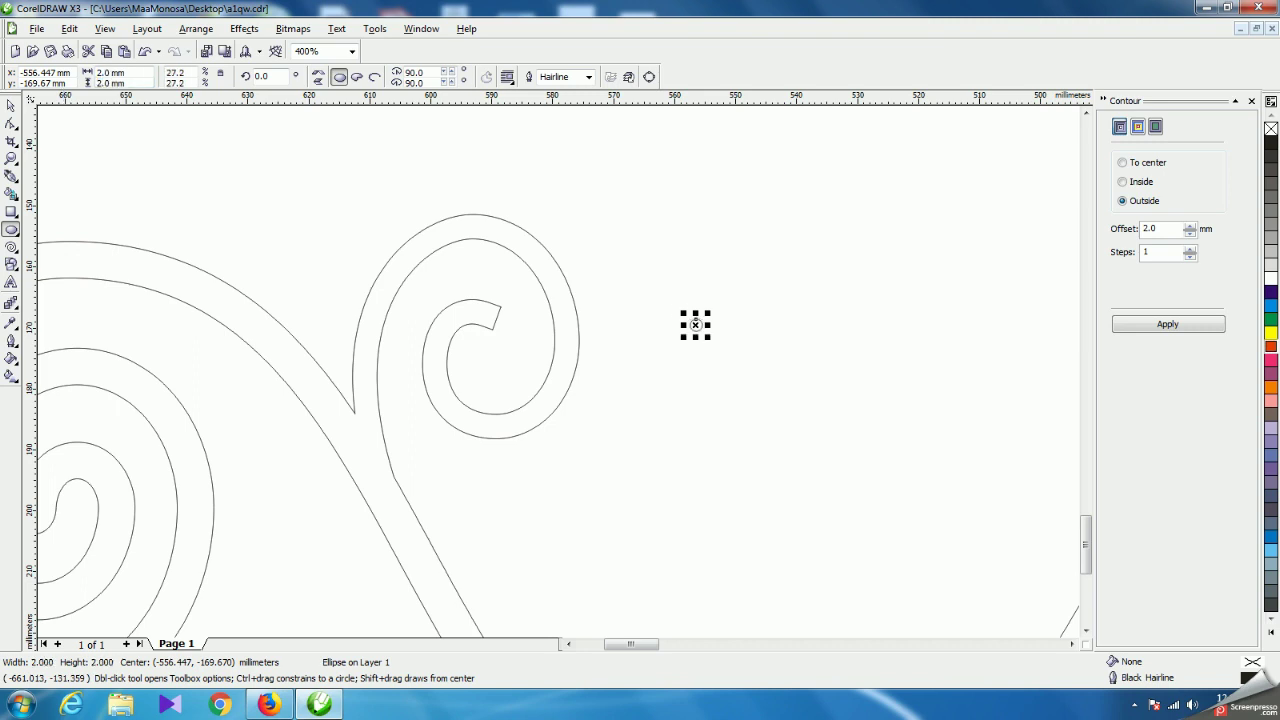
# Set the circle's width and height to 4 mm.
pyautogui.click(135, 73)
pyautogui.press('Tab')
pyautogui.press('Return')
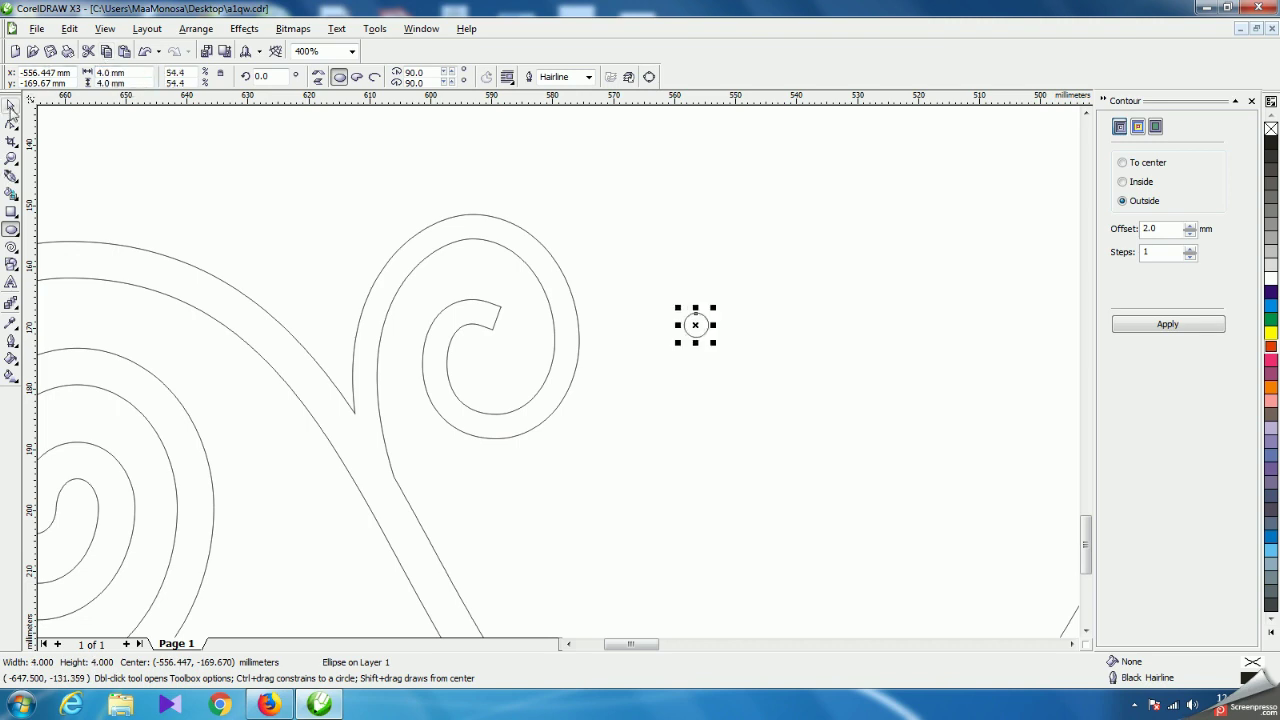
# Place a copy of the 4 mm circle on the inner end of the first small upper spiral and weld it to the vine curve.
pyautogui.click(11, 105)
pyautogui.scroll(1, 560, 377)
pyautogui.moveTo(636, 418); pyautogui.dragTo(238, 407)
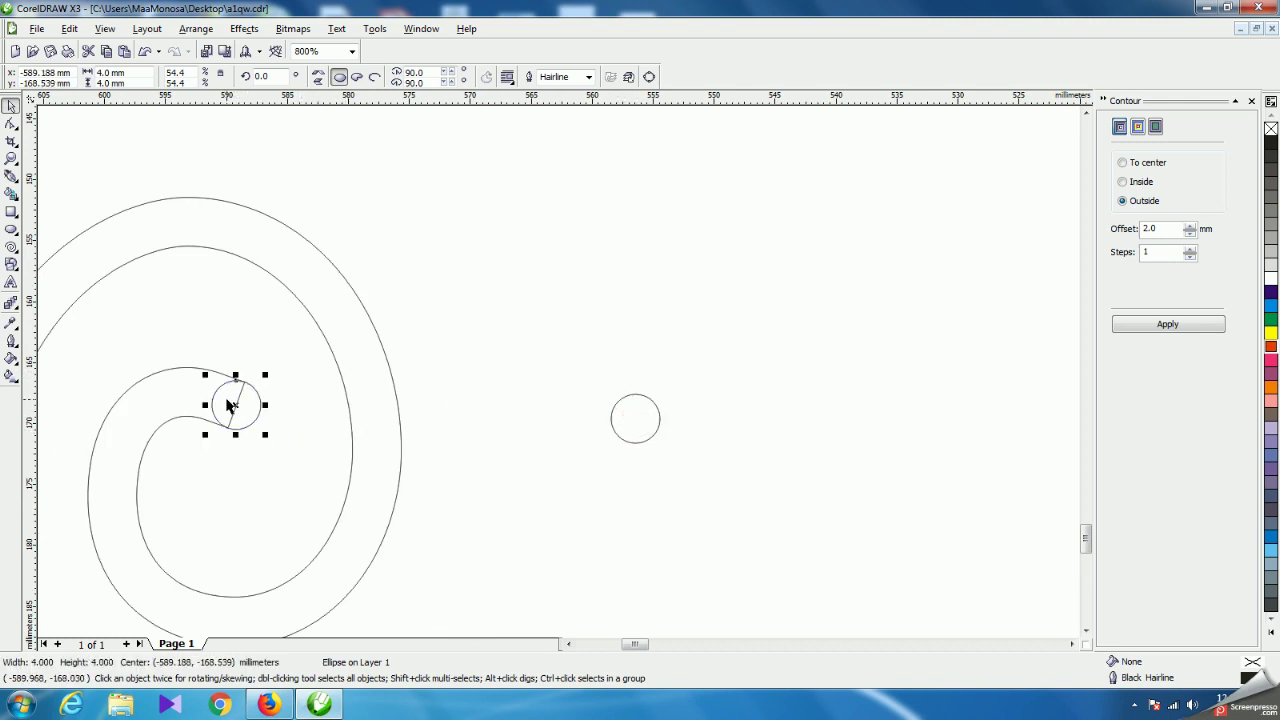
pyautogui.scroll(2, 559, 381)
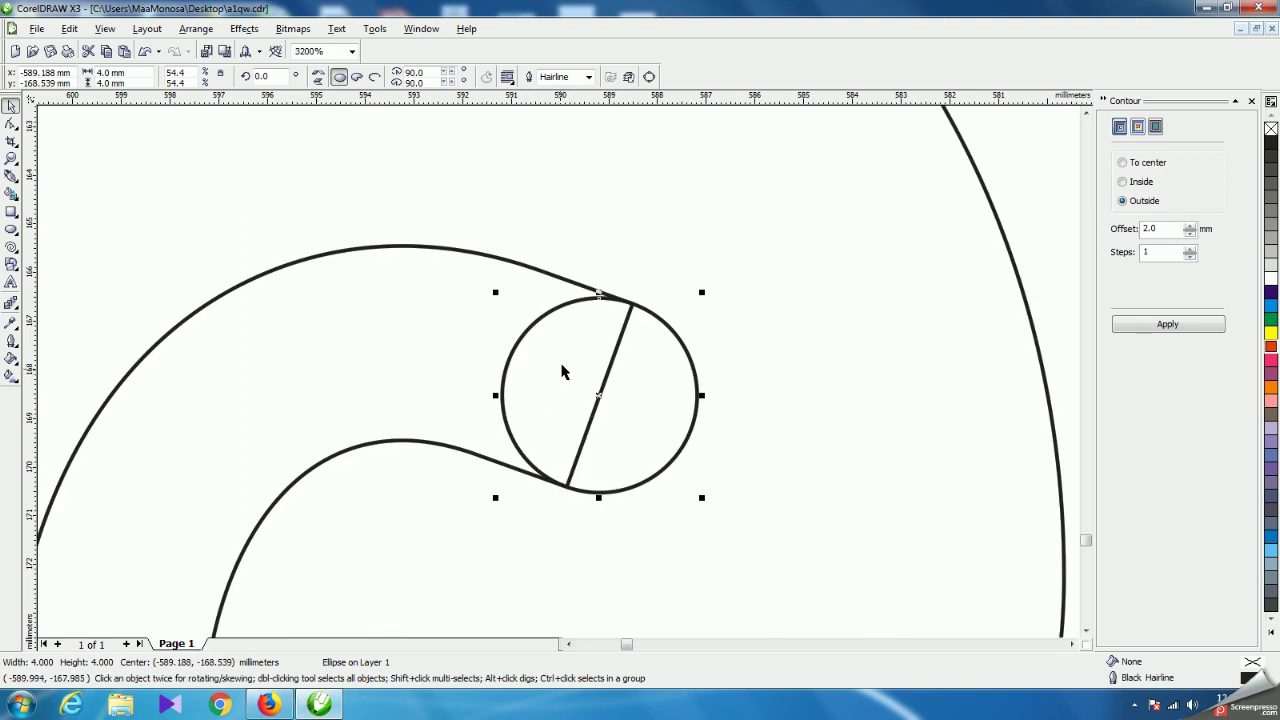
pyautogui.keyDown('shift'); pyautogui.click(528, 272); pyautogui.keyUp('shift')
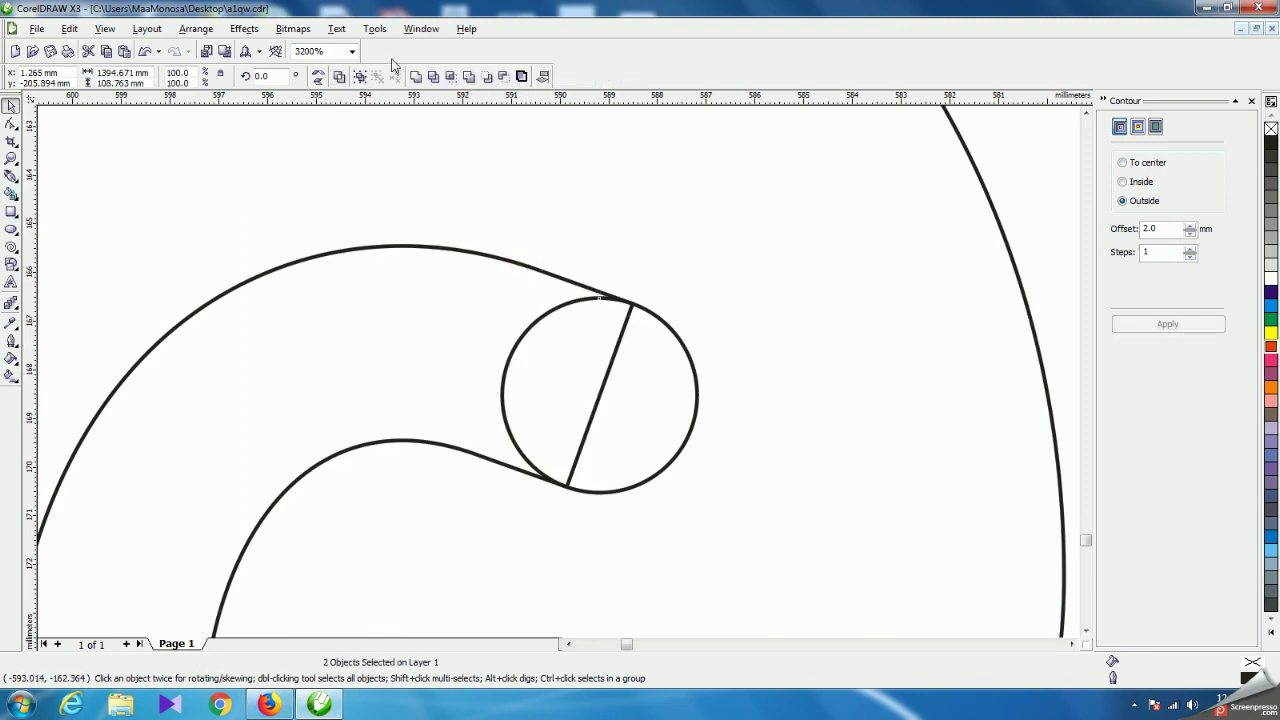
pyautogui.click(416, 77)
pyautogui.click(764, 272)
pyautogui.scroll(-2, 571, 386)
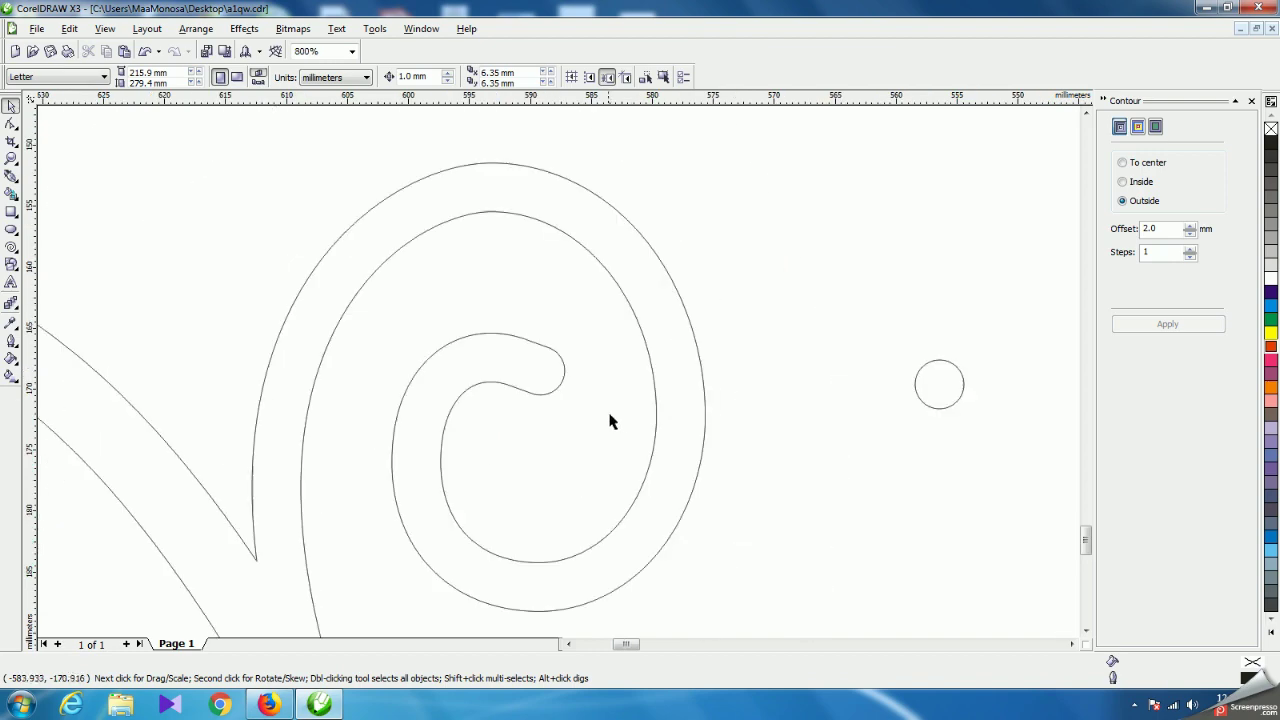
pyautogui.scroll(-2, 559, 377)
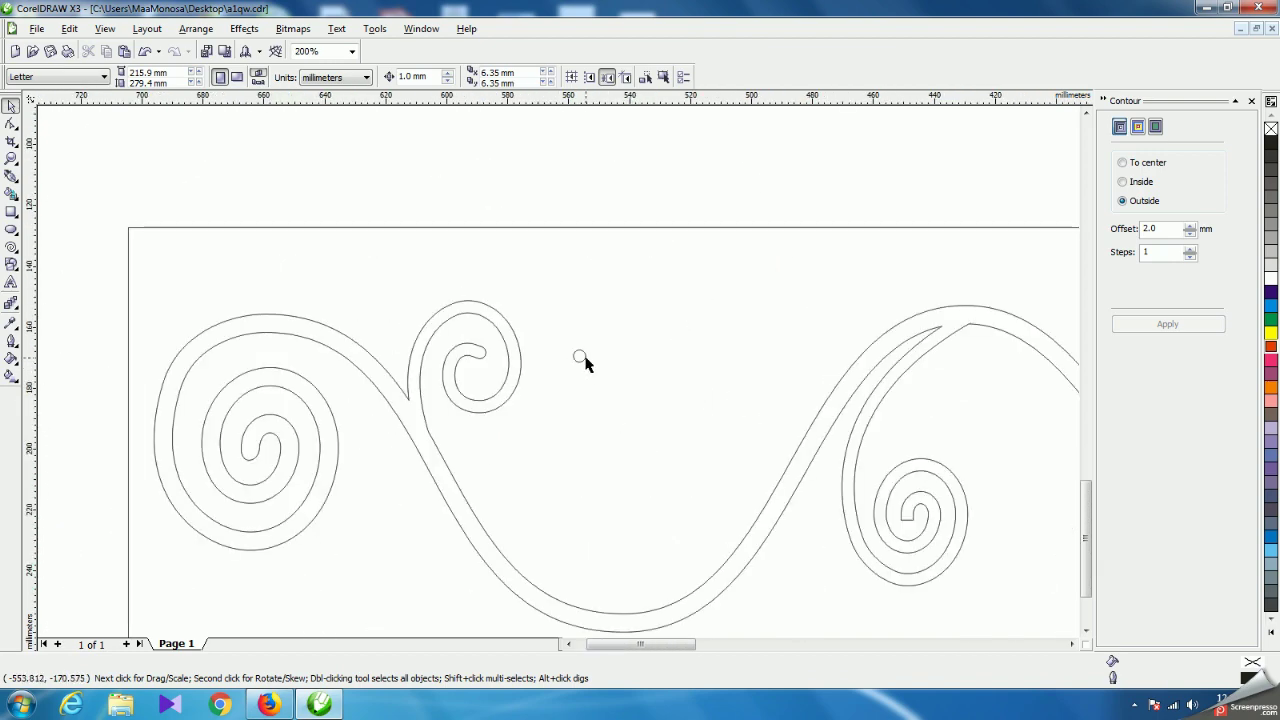
# Place the spare circle on the first lower spiral's inner end, leaving another copy in the empty space to the spiral's right.
pyautogui.click(580, 357)
pyautogui.moveTo(580, 356); pyautogui.dragTo(908, 519)
pyautogui.scroll(5, 566, 365)
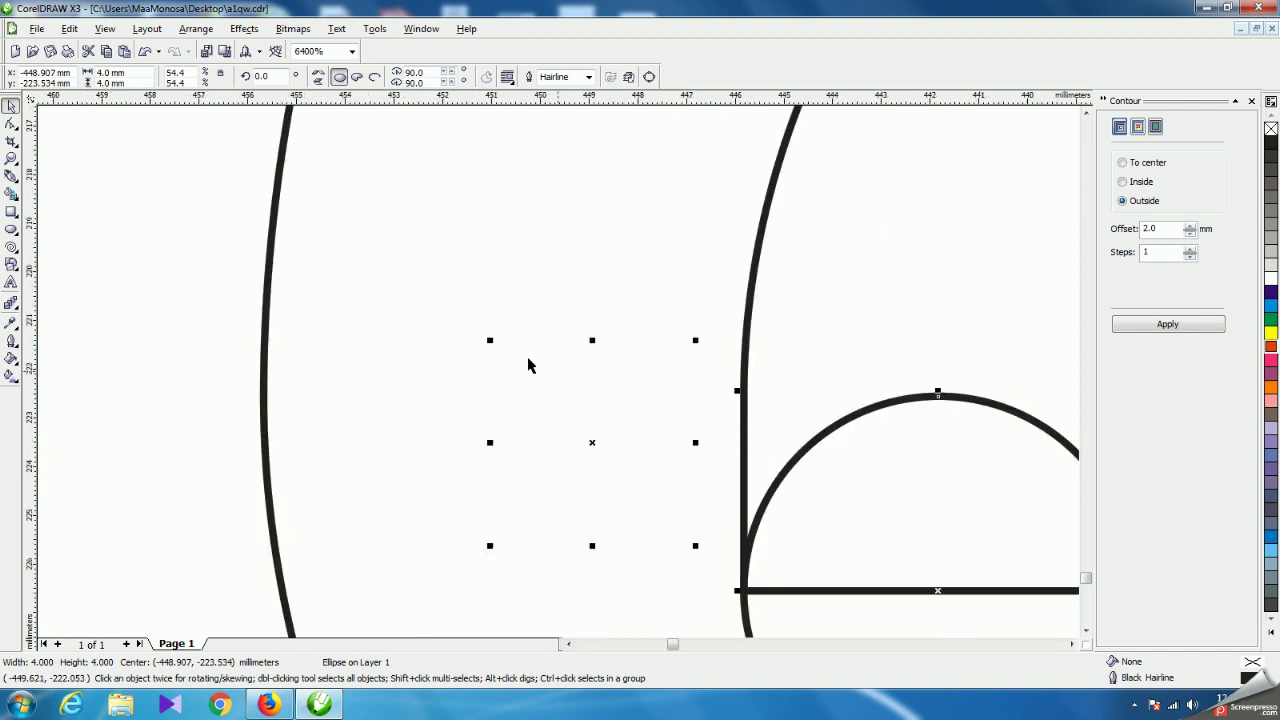
pyautogui.scroll(-2, 529, 365)
pyautogui.scroll(2, 557, 375)
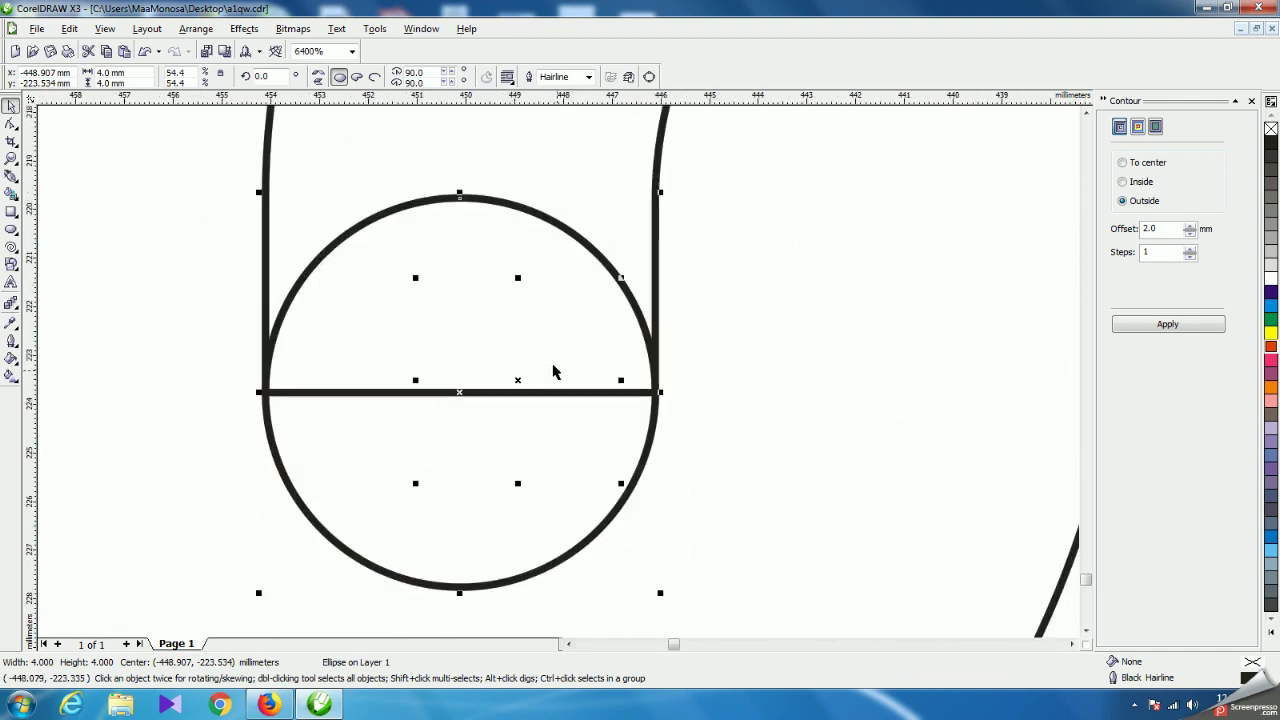
pyautogui.scroll(-2, 552, 372)
pyautogui.scroll(-2, 561, 380)
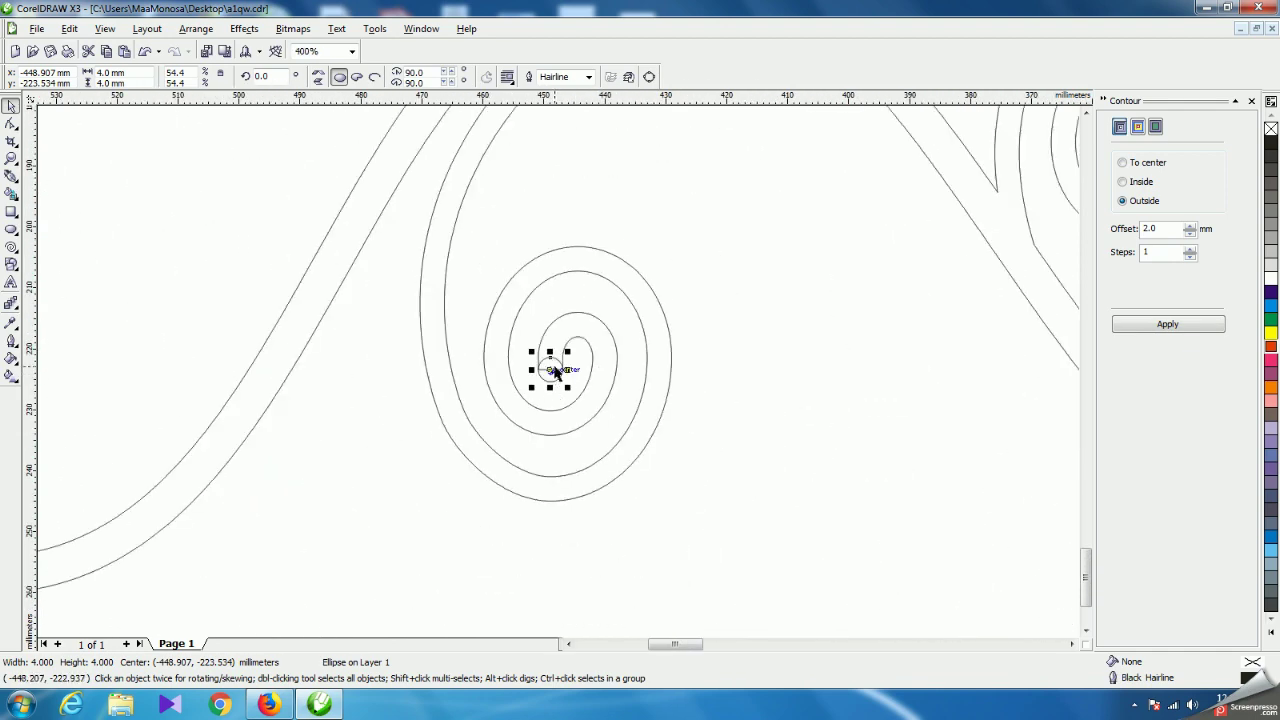
pyautogui.moveTo(550, 370); pyautogui.dragTo(828, 357)
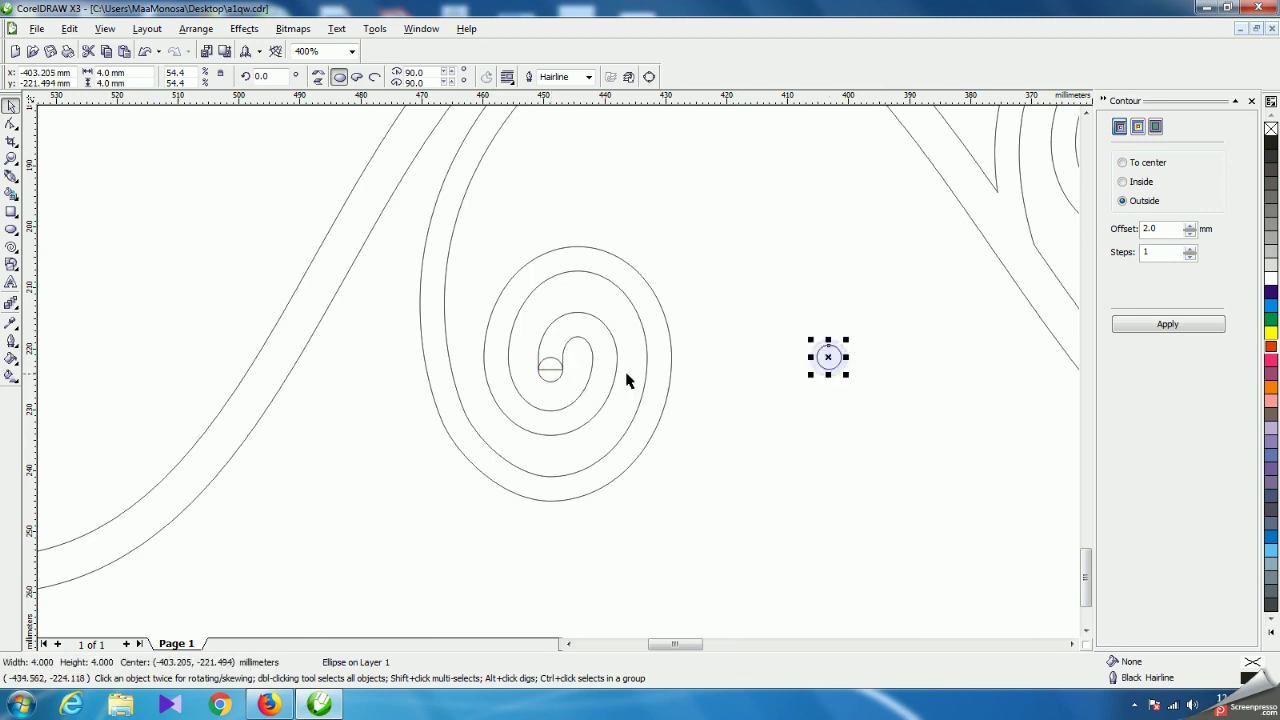
# Weld the spare circle beside the first lower spiral with the vine curve.
pyautogui.keyDown('shift'); pyautogui.click(571, 350); pyautogui.keyUp('shift')
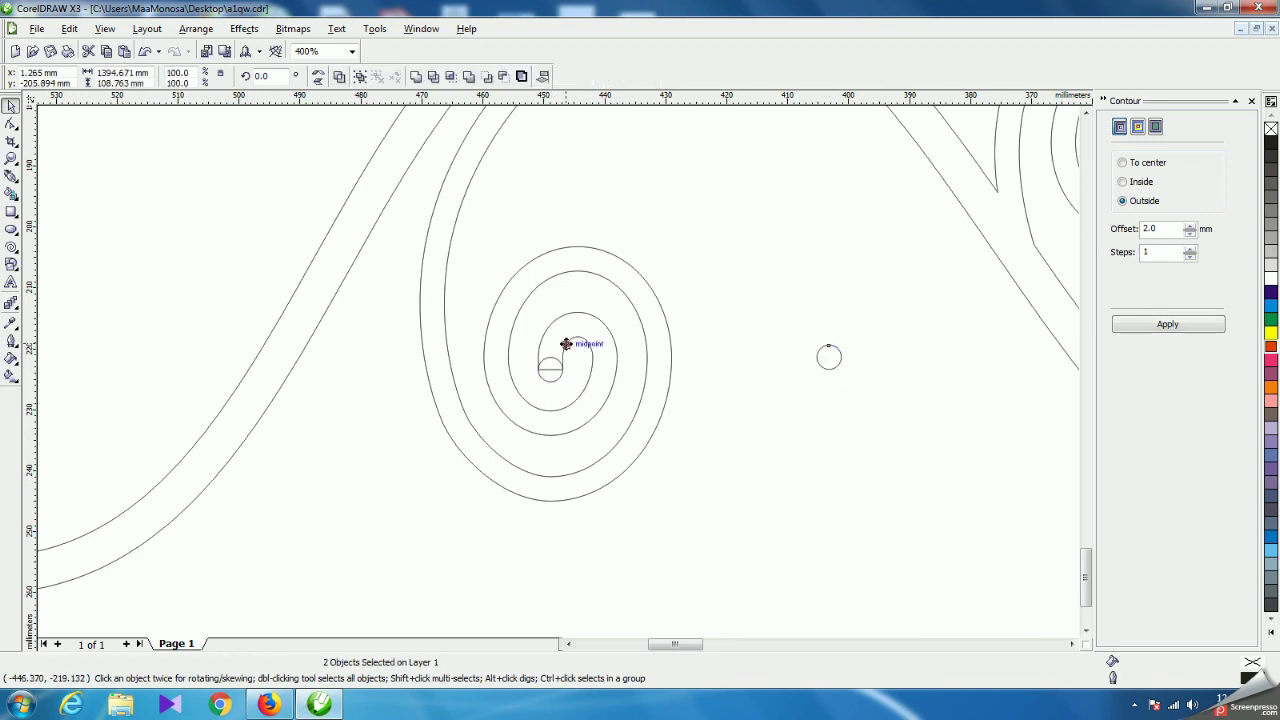
pyautogui.click(415, 77)
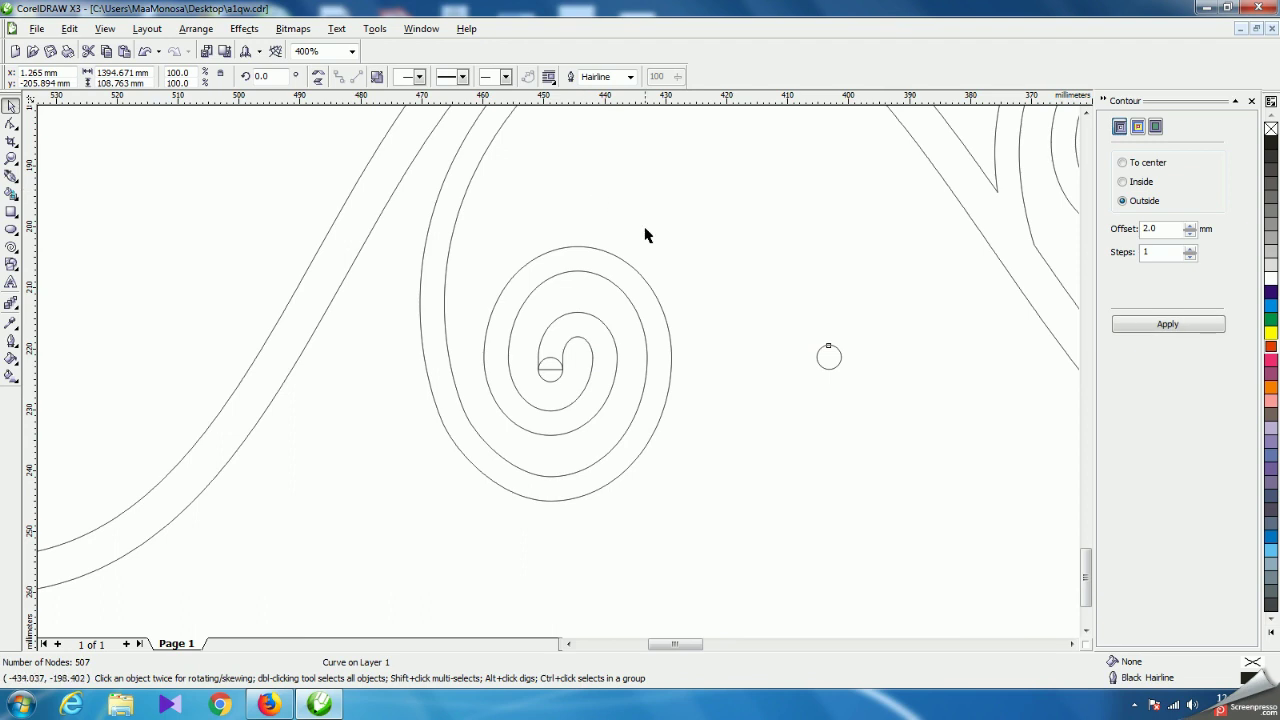
pyautogui.click(578, 358)
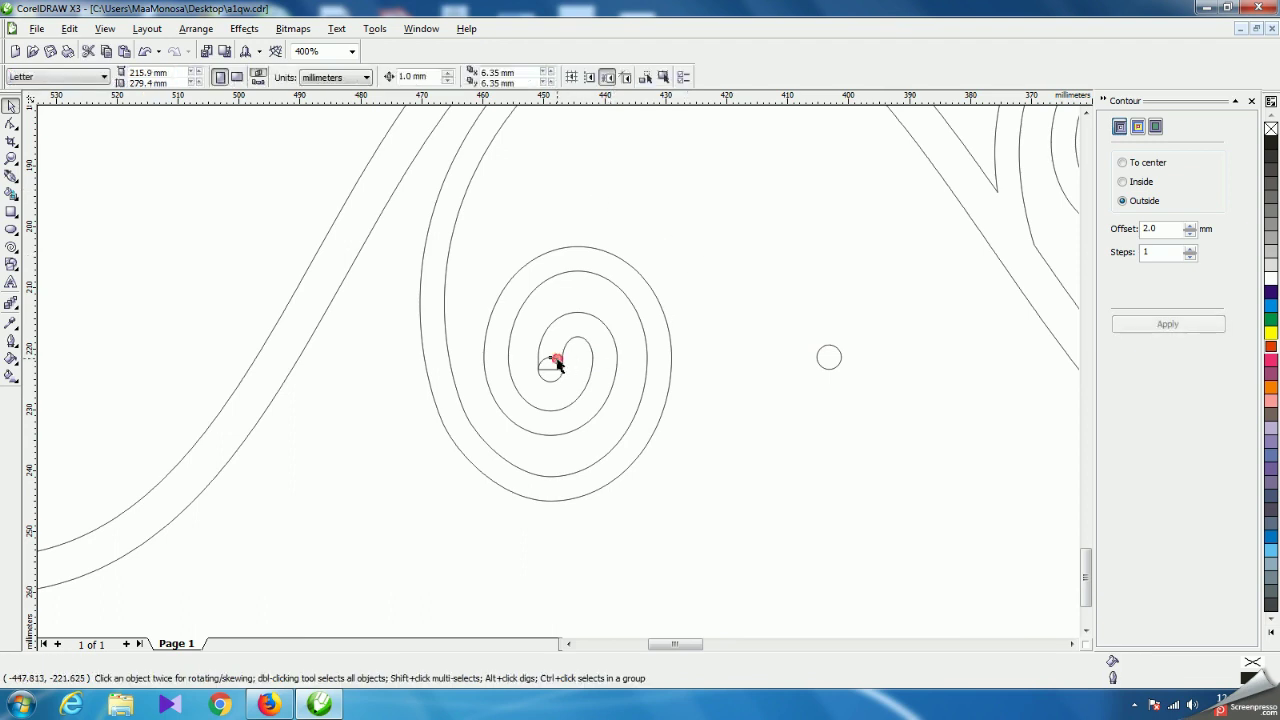
# Weld the circle on the first lower spiral's inner end with the vine curve.
pyautogui.click(557, 364)
pyautogui.keyDown('shift'); pyautogui.click(588, 340); pyautogui.keyUp('shift')
pyautogui.click(415, 77)
pyautogui.click(689, 249)
# Break the vine curve apart to free the spare circle, and move that circle beside the second upper spiral.
pyautogui.scroll(-4, 562, 373)
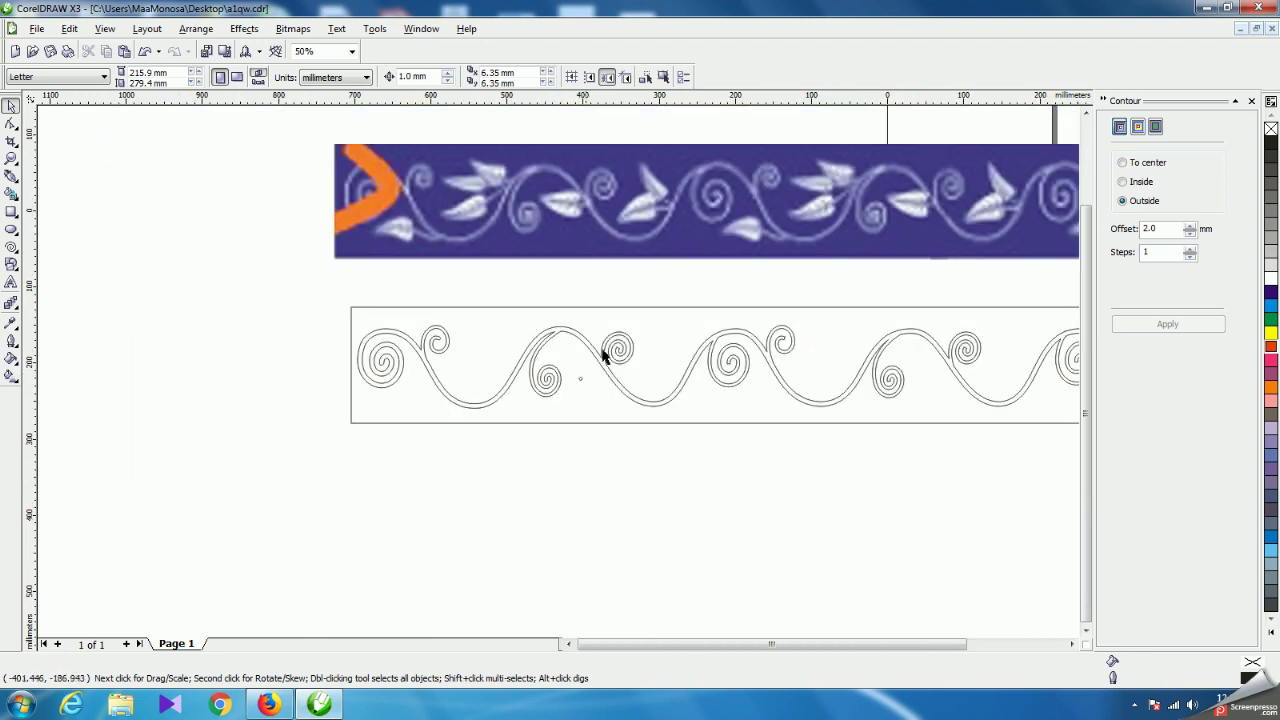
pyautogui.scroll(1, 578, 372)
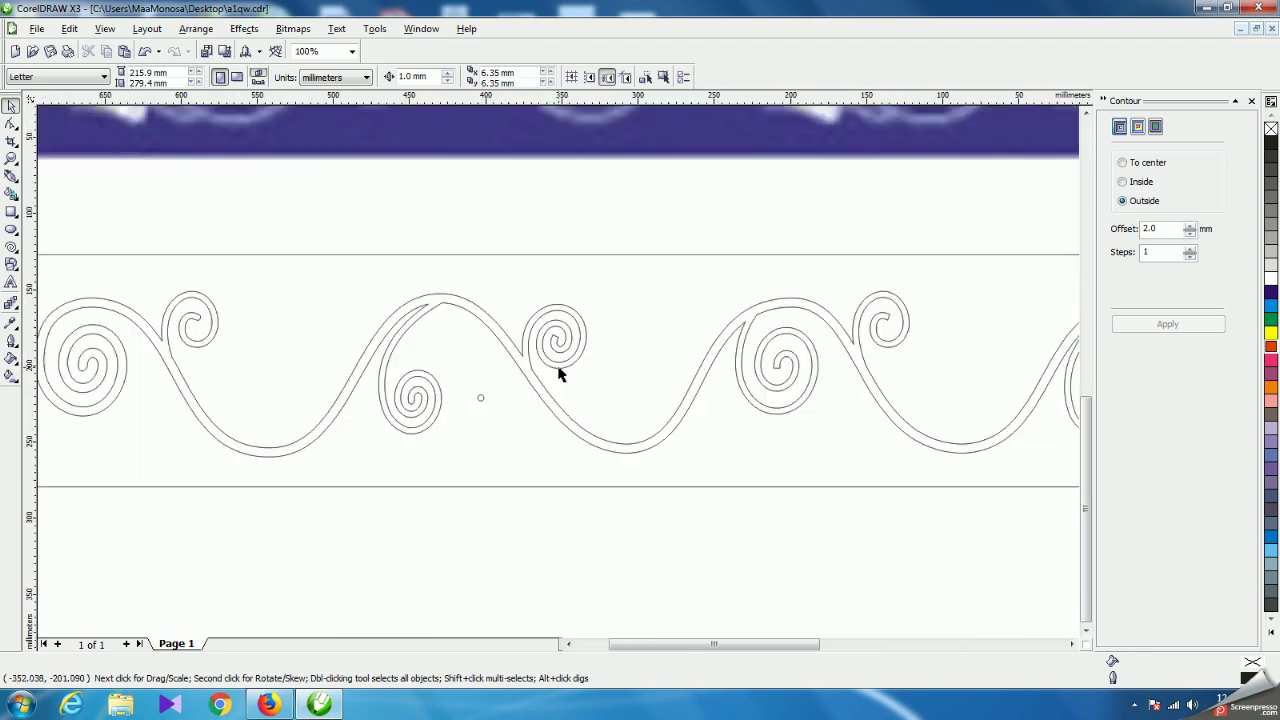
pyautogui.click(482, 399)
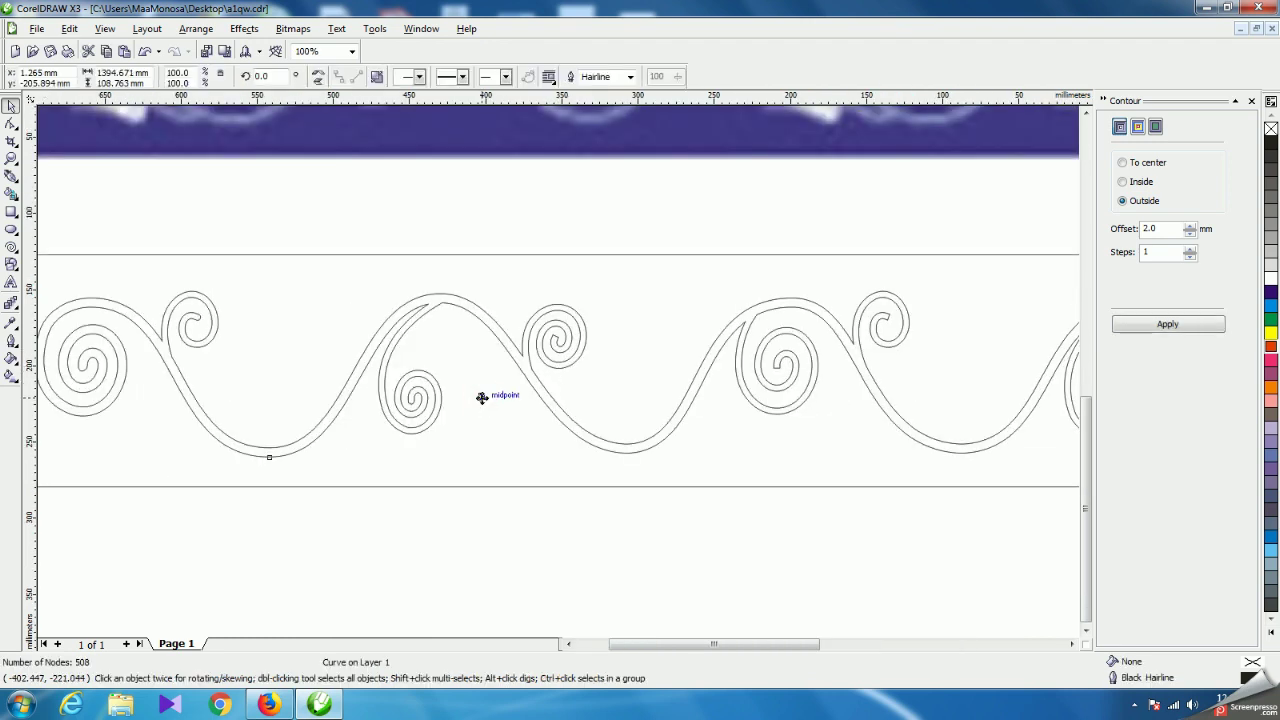
pyautogui.click(196, 28)
pyautogui.click(249, 180)
pyautogui.click(366, 194)
pyautogui.click(480, 398)
pyautogui.moveTo(480, 398); pyautogui.dragTo(604, 341)
# Copy the 4 mm circle beside each of the next four spirals: the large one, small upper one, lower one and upper one.
pyautogui.scroll(-1, 570, 372)
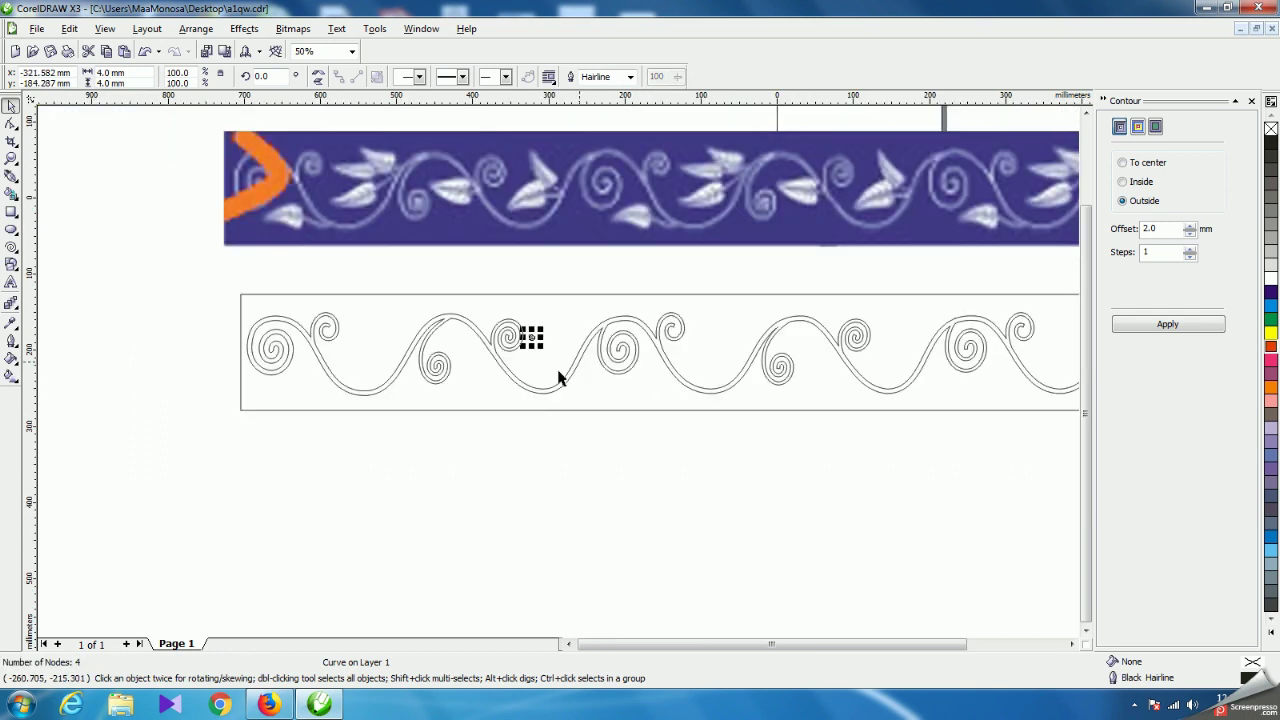
pyautogui.scroll(-2, 558, 377)
pyautogui.scroll(1, 562, 377)
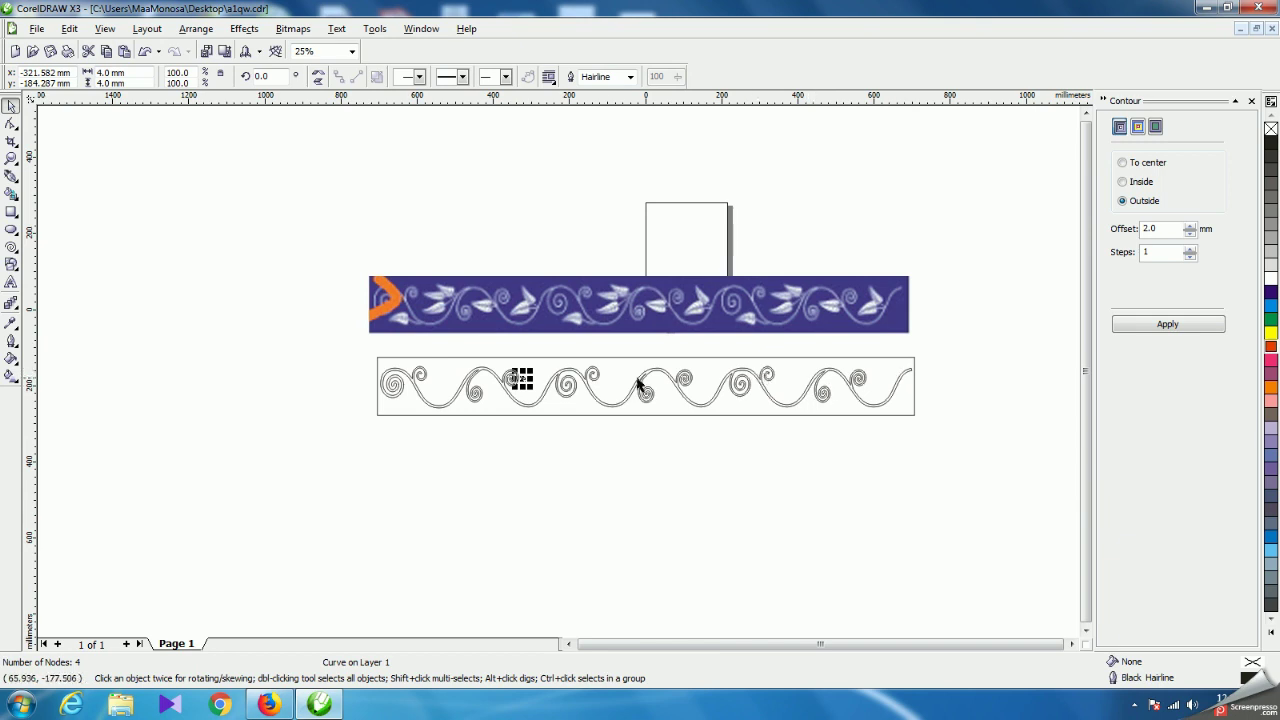
pyautogui.scroll(2, 637, 383)
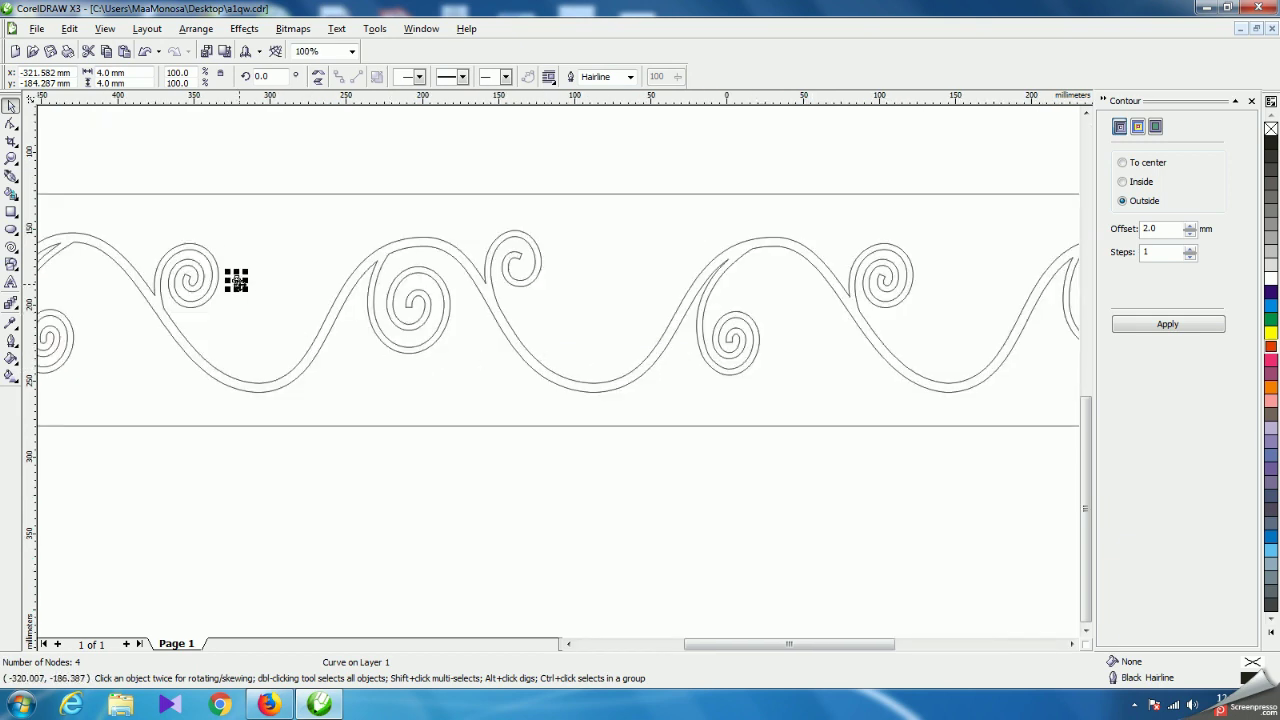
pyautogui.moveTo(240, 281); pyautogui.dragTo(454, 357)
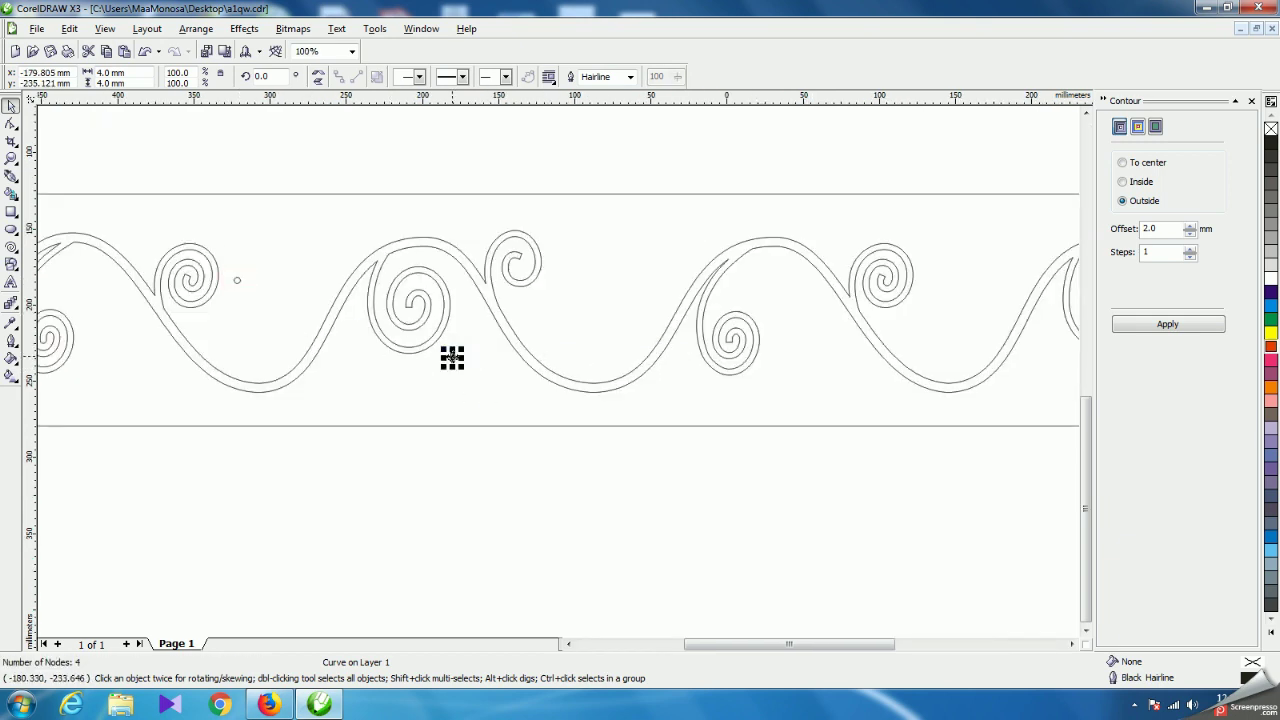
pyautogui.moveTo(556, 267); pyautogui.dragTo(772, 357)
pyautogui.click(927, 255)
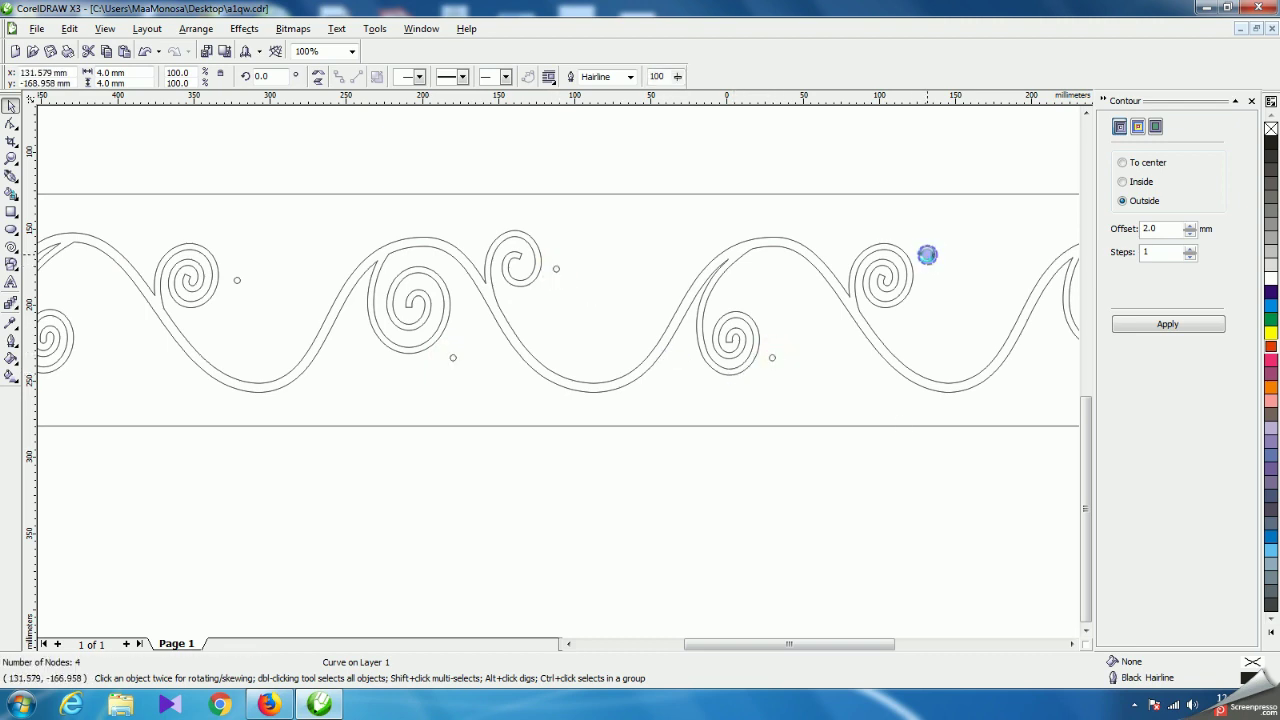
# Copy the 4 mm circle beside each of the four remaining spirals, ending at the last upper spiral.
pyautogui.moveTo(768, 644); pyautogui.dragTo(883, 644)
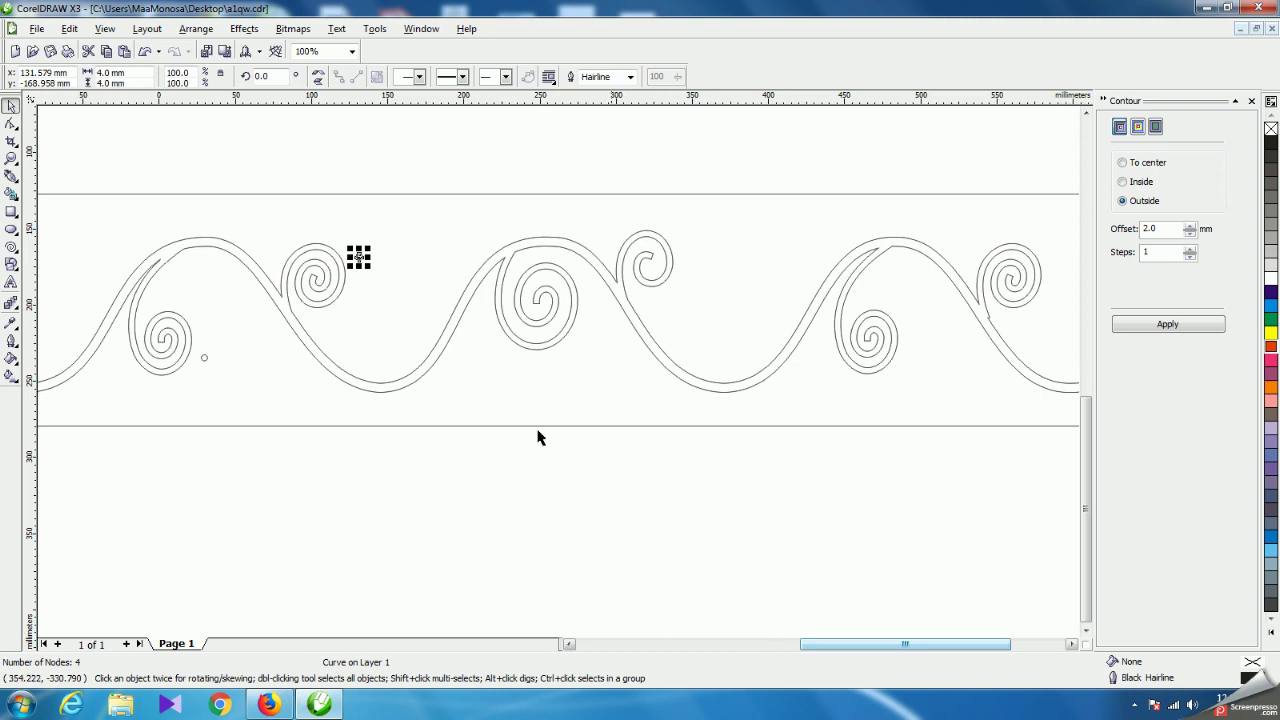
pyautogui.moveTo(358, 257); pyautogui.dragTo(667, 271)
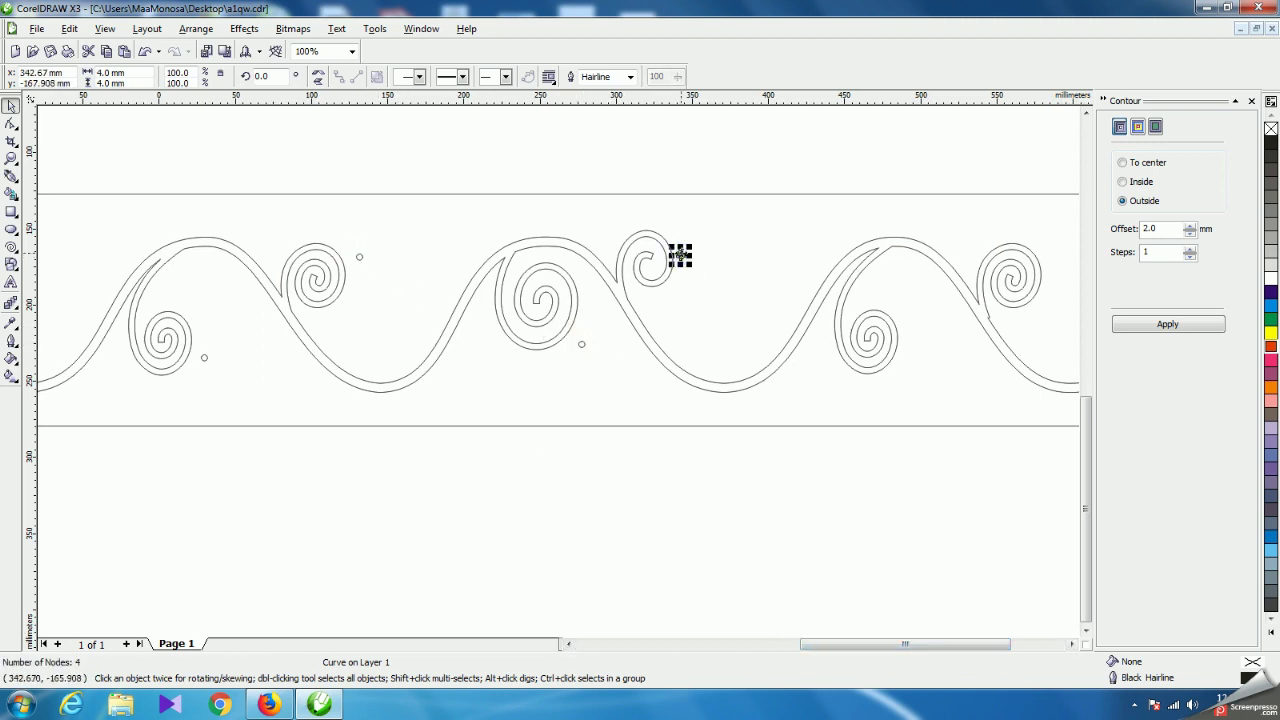
pyautogui.moveTo(681, 256); pyautogui.dragTo(1036, 322)
# Delete the protruding corner node of the notch where the last upper spiral joins the stem.
pyautogui.scroll(3, 1006, 326)
pyautogui.scroll(3, 558, 377)
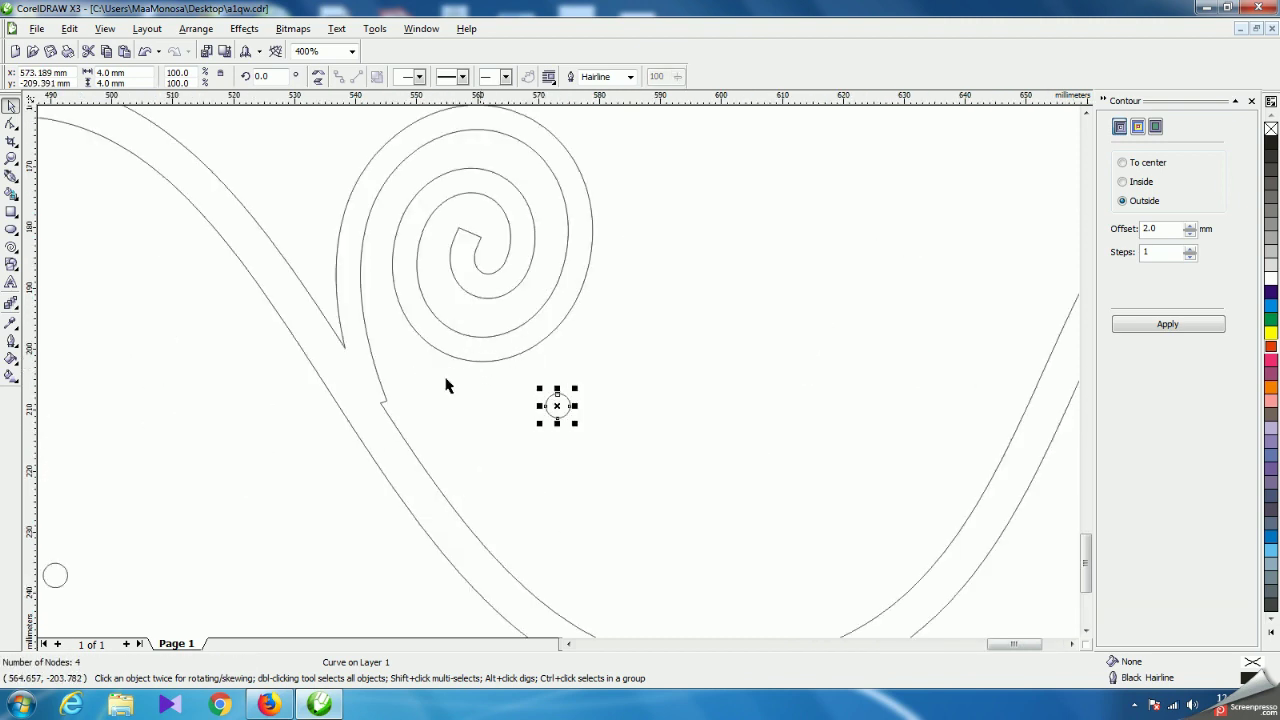
pyautogui.click(11, 123)
pyautogui.click(384, 403)
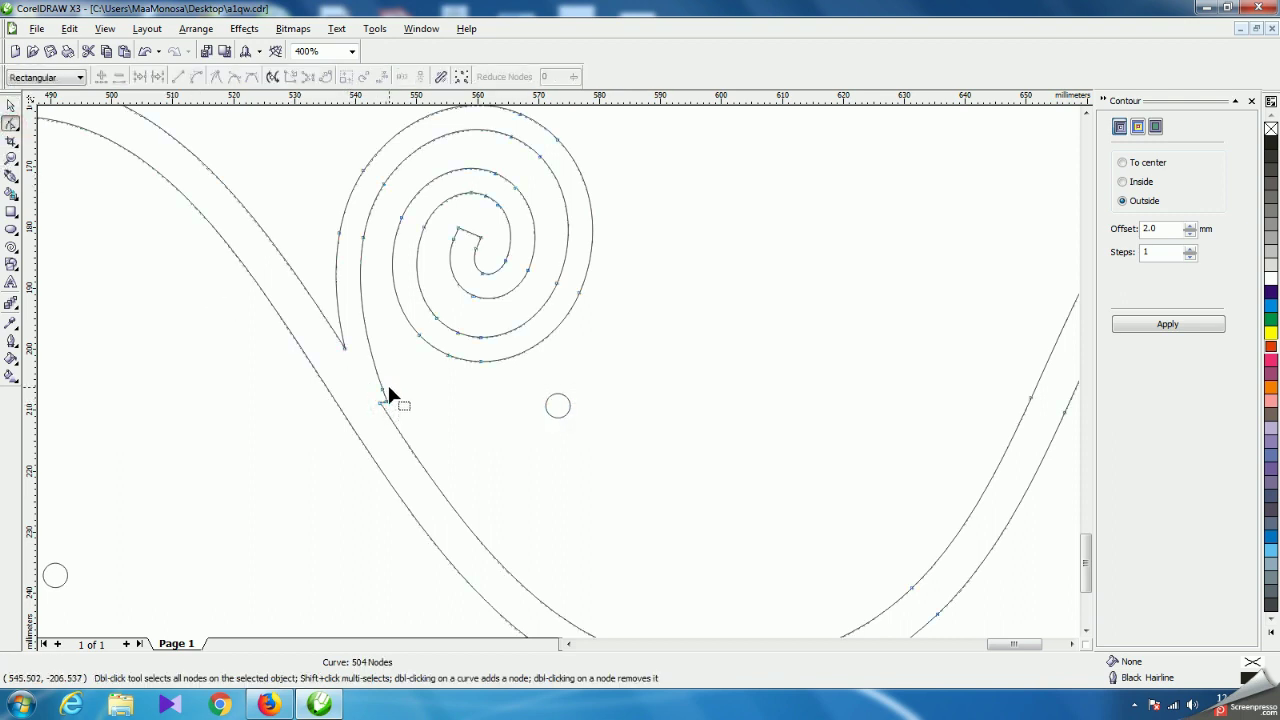
pyautogui.click(383, 402)
pyautogui.scroll(2, 561, 366)
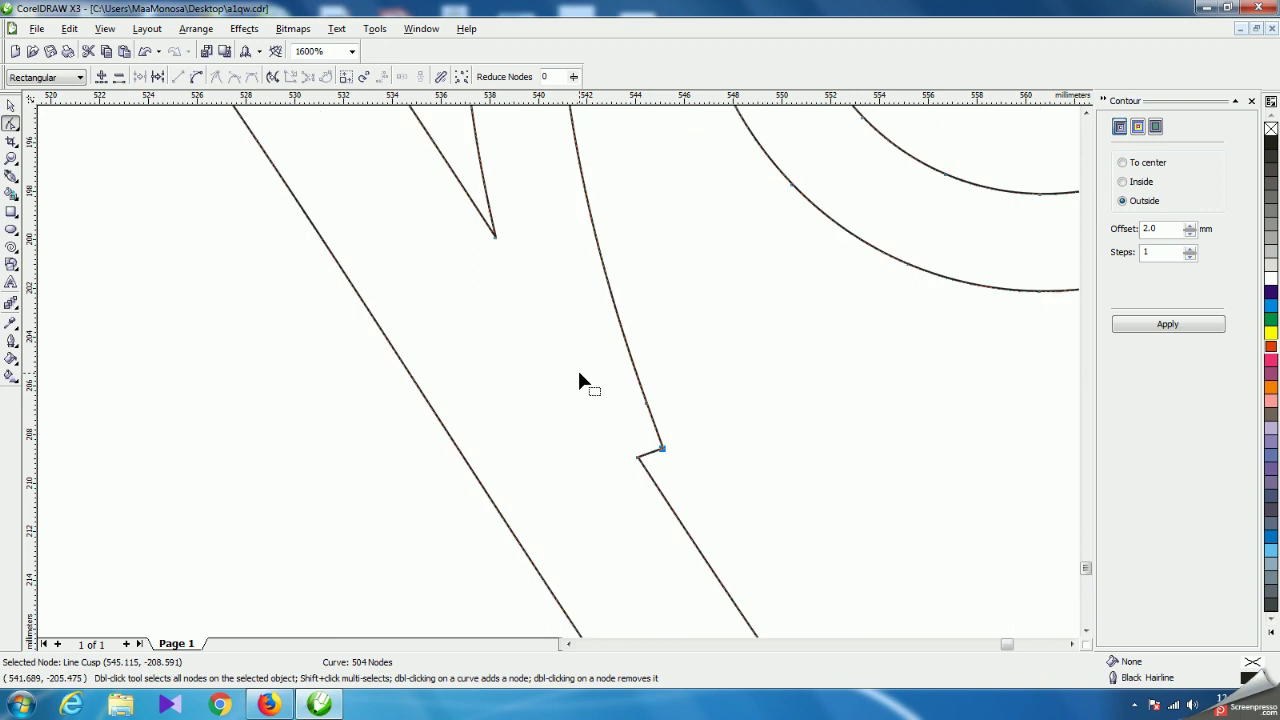
pyautogui.press('Delete')
pyautogui.click(646, 404)
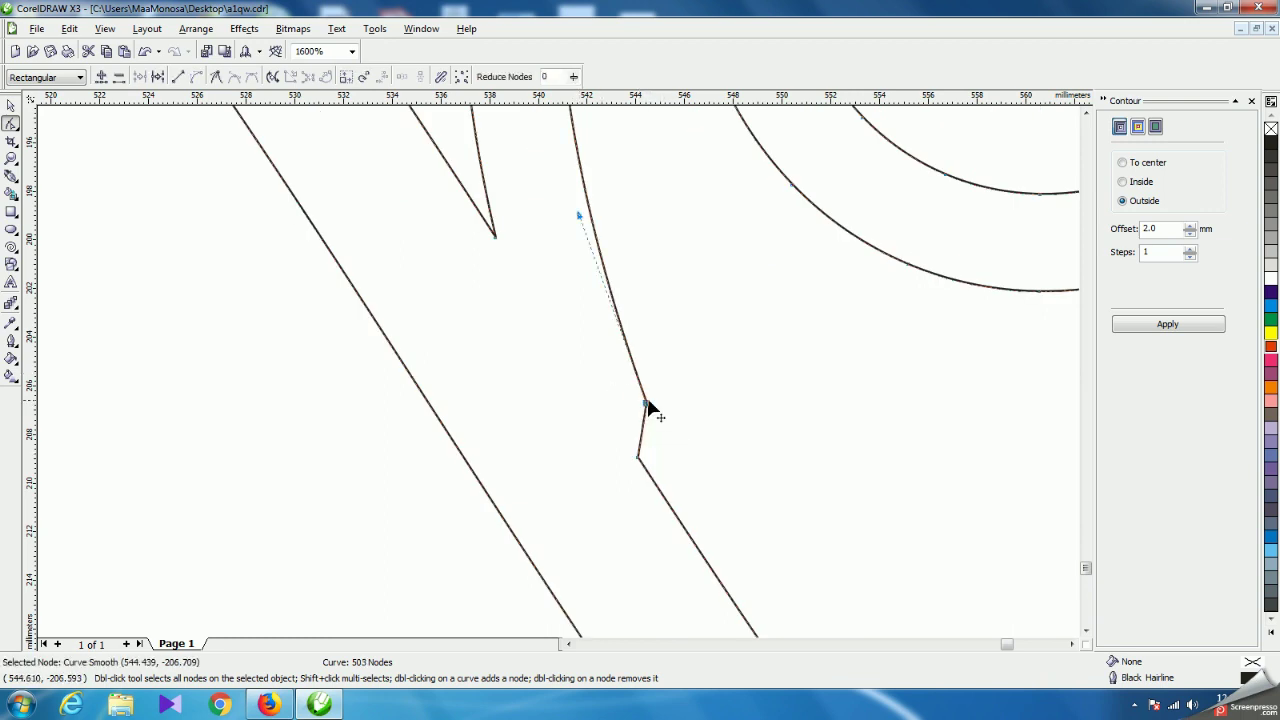
pyautogui.moveTo(646, 408); pyautogui.dragTo(644, 424)
pyautogui.hotkey('ctrl', 'z')
# Delete the extra node above the notch and bend the spiral's inner edge into a smooth curve meeting the stem.
pyautogui.moveTo(666, 383); pyautogui.dragTo(626, 407)
pyautogui.press('Delete')
pyautogui.scroll(-3, 560, 380)
pyautogui.scroll(-2, 560, 380)
pyautogui.click(552, 388)
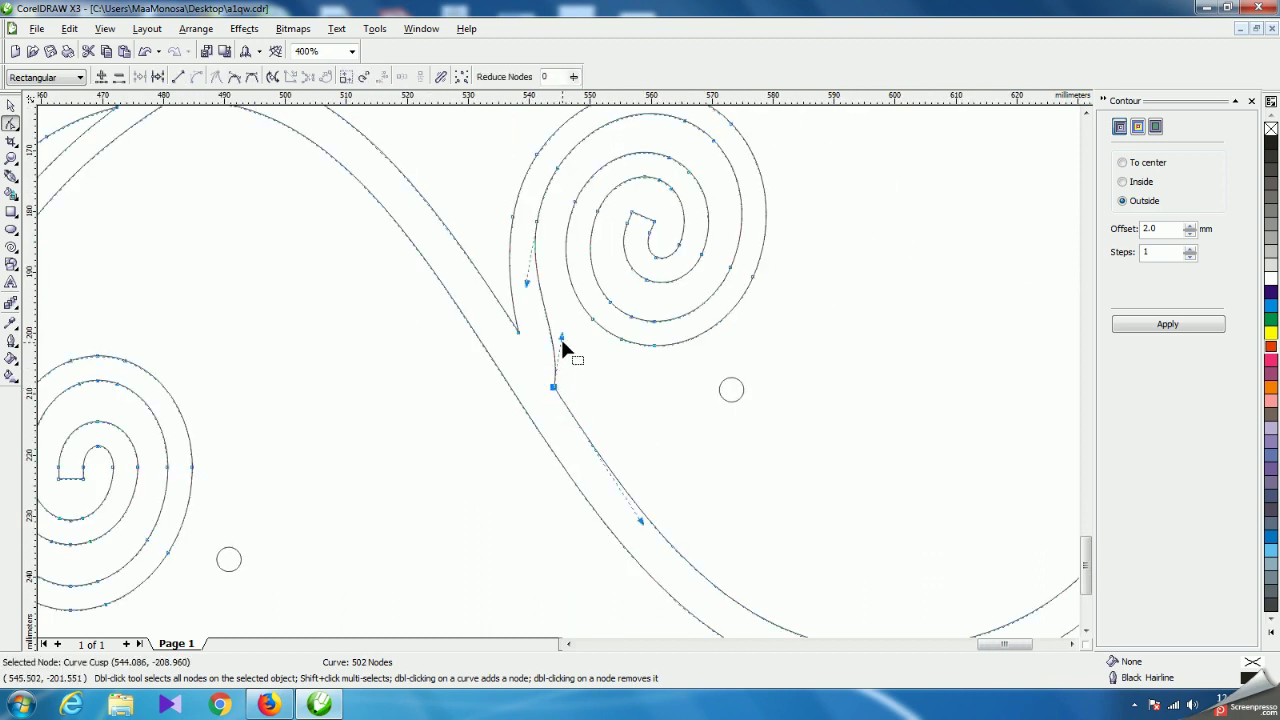
pyautogui.moveTo(561, 340); pyautogui.dragTo(551, 372)
pyautogui.scroll(-2, 558, 375)
pyautogui.scroll(2, 558, 375)
pyautogui.scroll(2, 558, 380)
pyautogui.moveTo(464, 352); pyautogui.dragTo(450, 358)
pyautogui.scroll(-2, 559, 364)
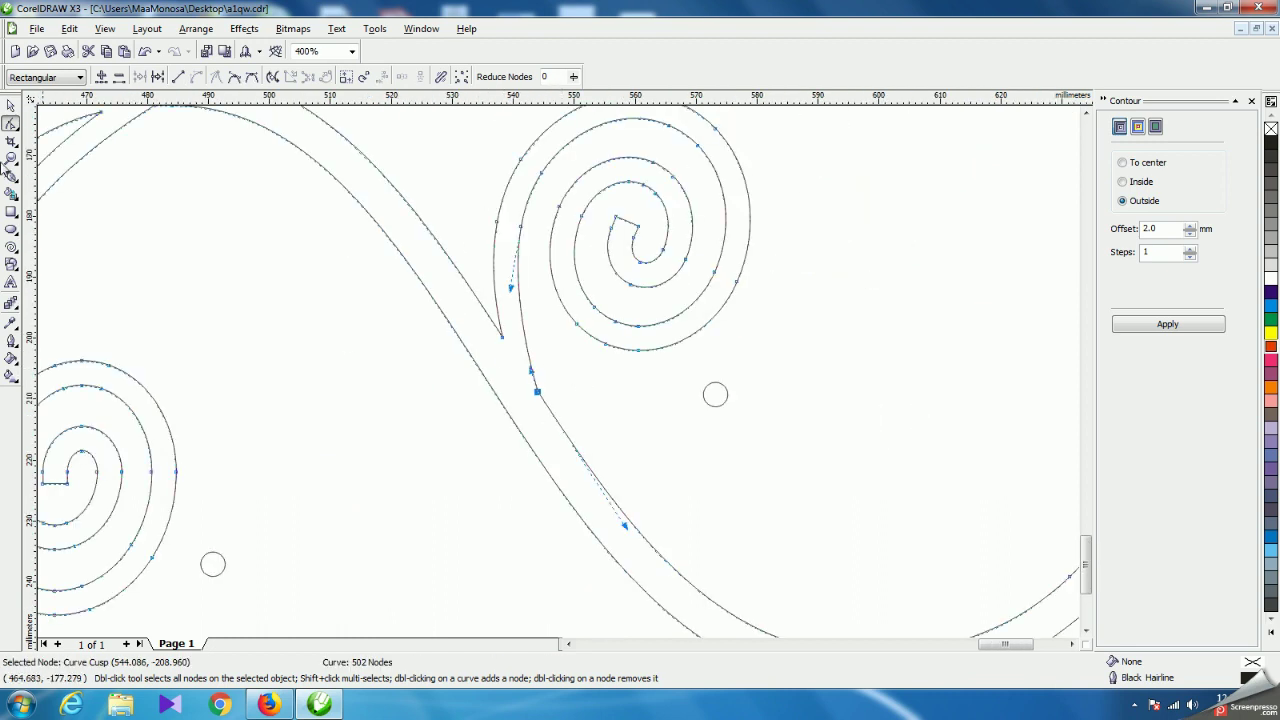
# Move the nearby 4 mm circle onto the last upper spiral's inner end and weld it with the vine curve.
pyautogui.click(11, 105)
pyautogui.click(830, 374)
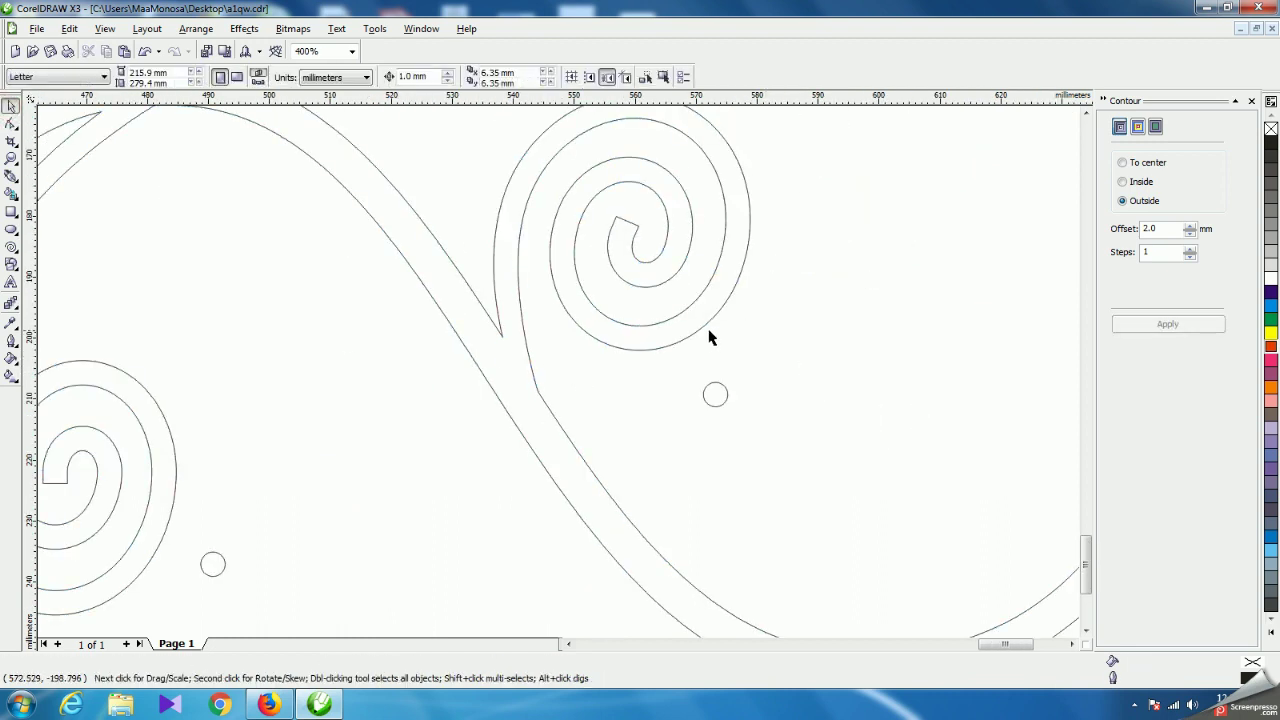
pyautogui.click(723, 405)
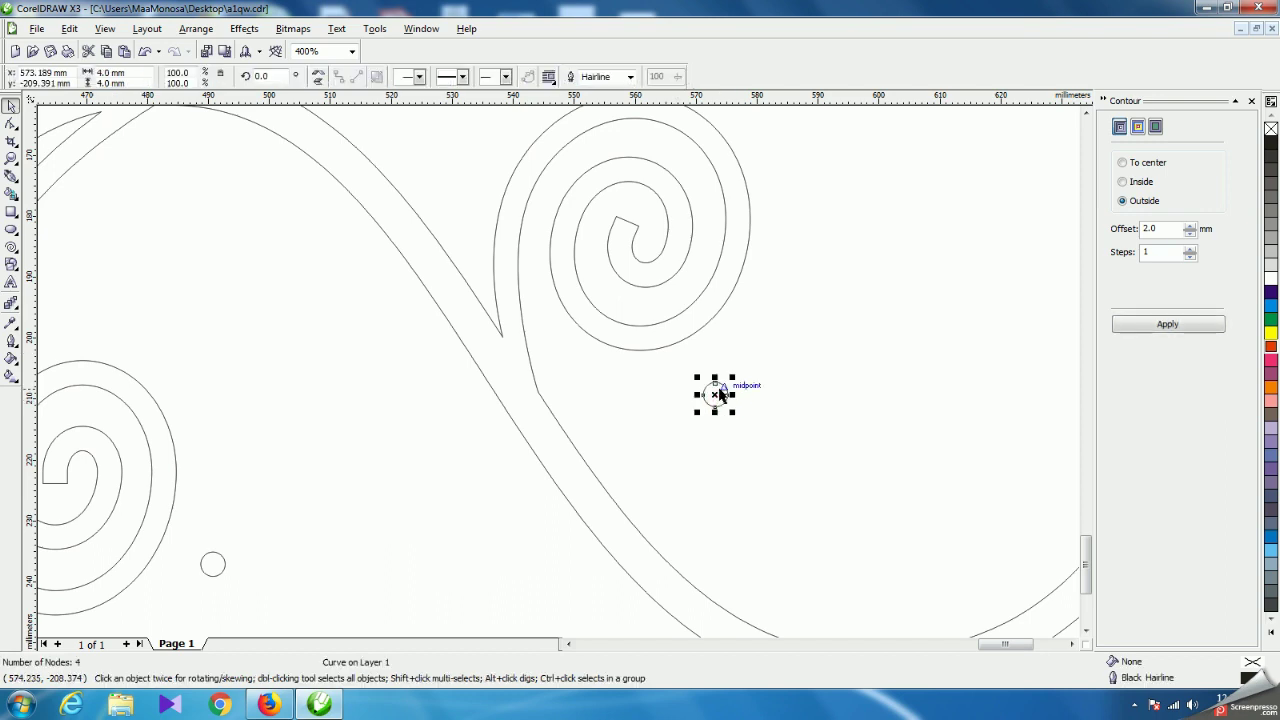
pyautogui.moveTo(715, 394); pyautogui.dragTo(626, 221)
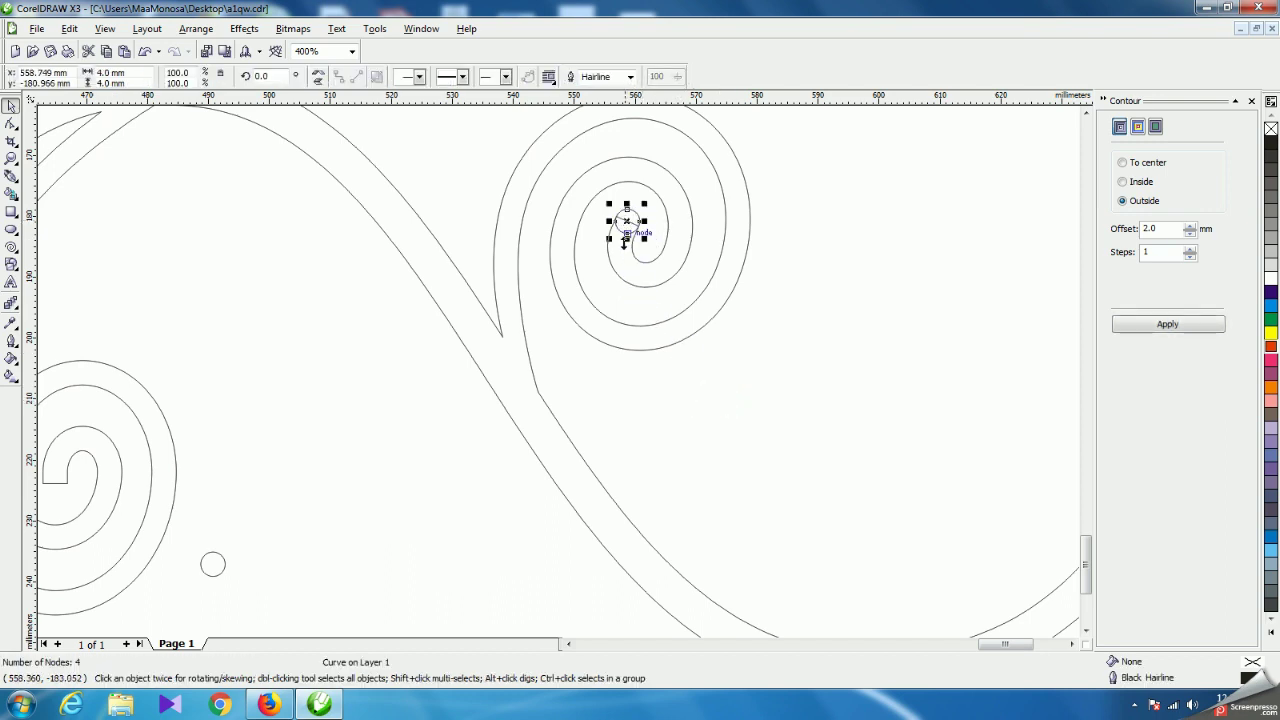
pyautogui.keyDown('shift'); pyautogui.click(667, 222); pyautogui.keyUp('shift')
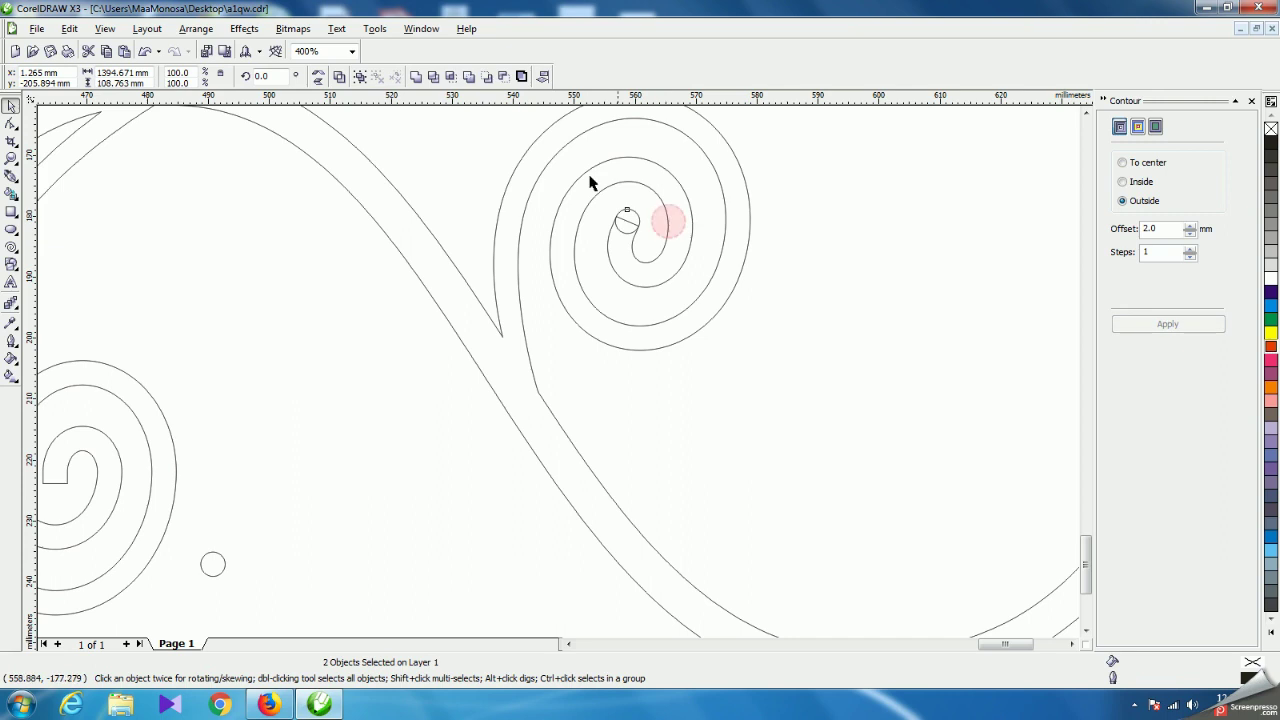
pyautogui.click(418, 76)
pyautogui.click(701, 358)
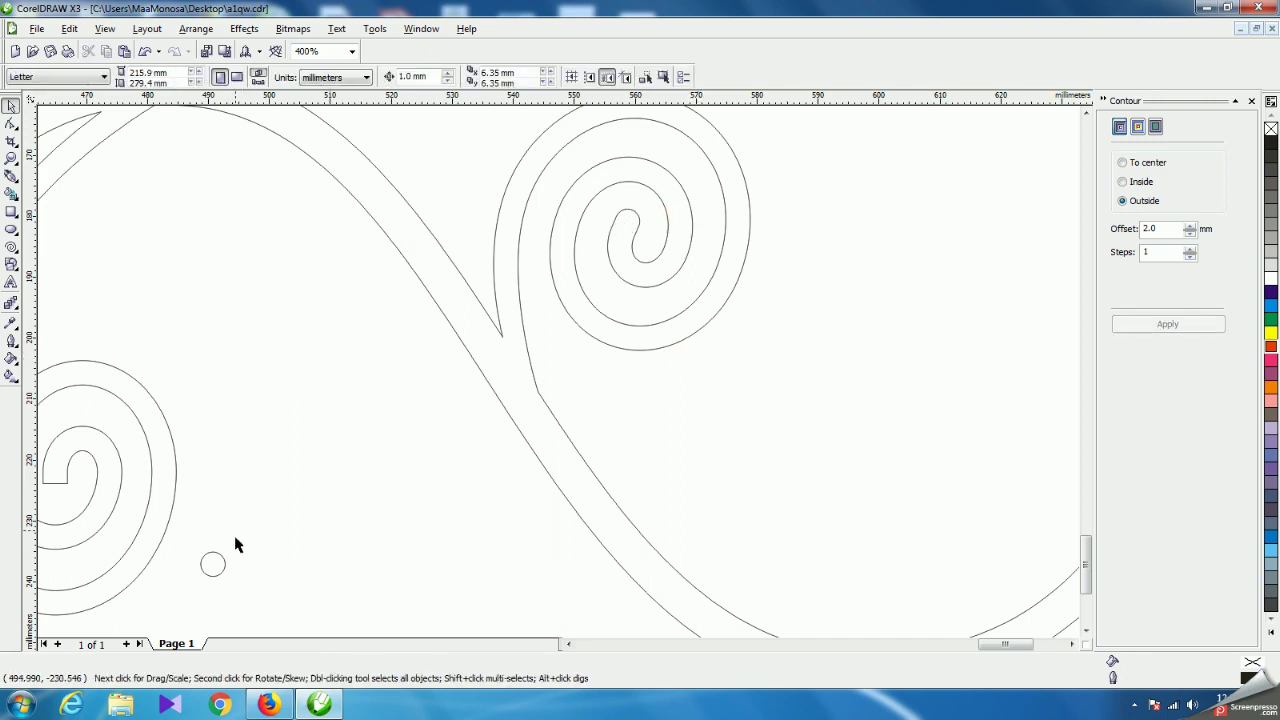
# Move the nearby 4 mm circle onto the rightmost lower spiral's square inner end and weld it with the vine curve.
pyautogui.click(222, 568)
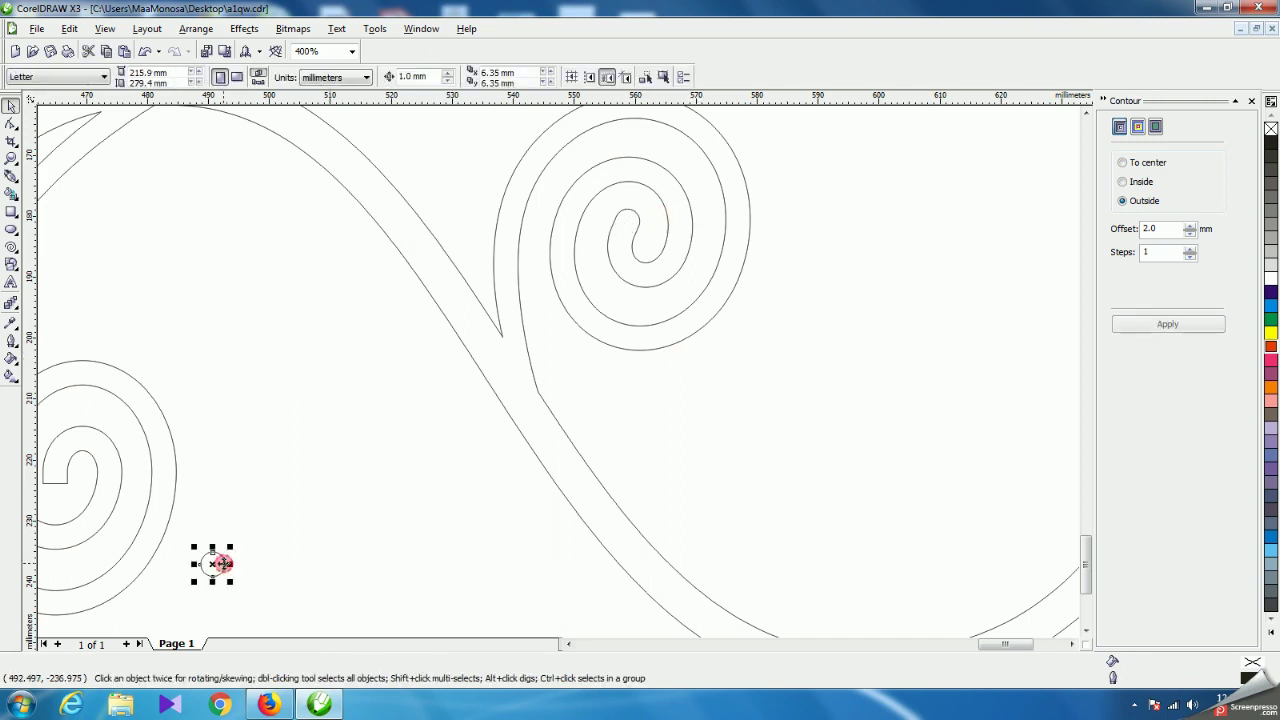
pyautogui.click(566, 645)
pyautogui.click(566, 645)
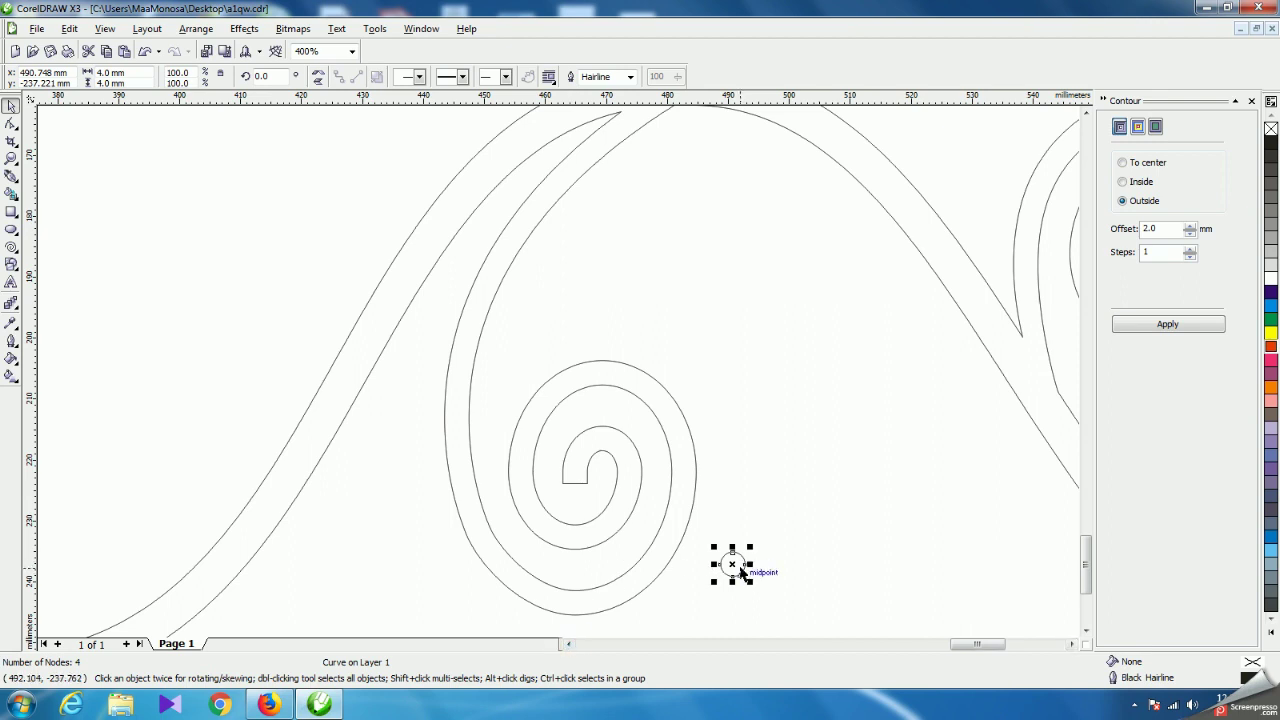
pyautogui.moveTo(737, 565); pyautogui.dragTo(574, 486)
pyautogui.keyDown('shift'); pyautogui.click(611, 459); pyautogui.keyUp('shift')
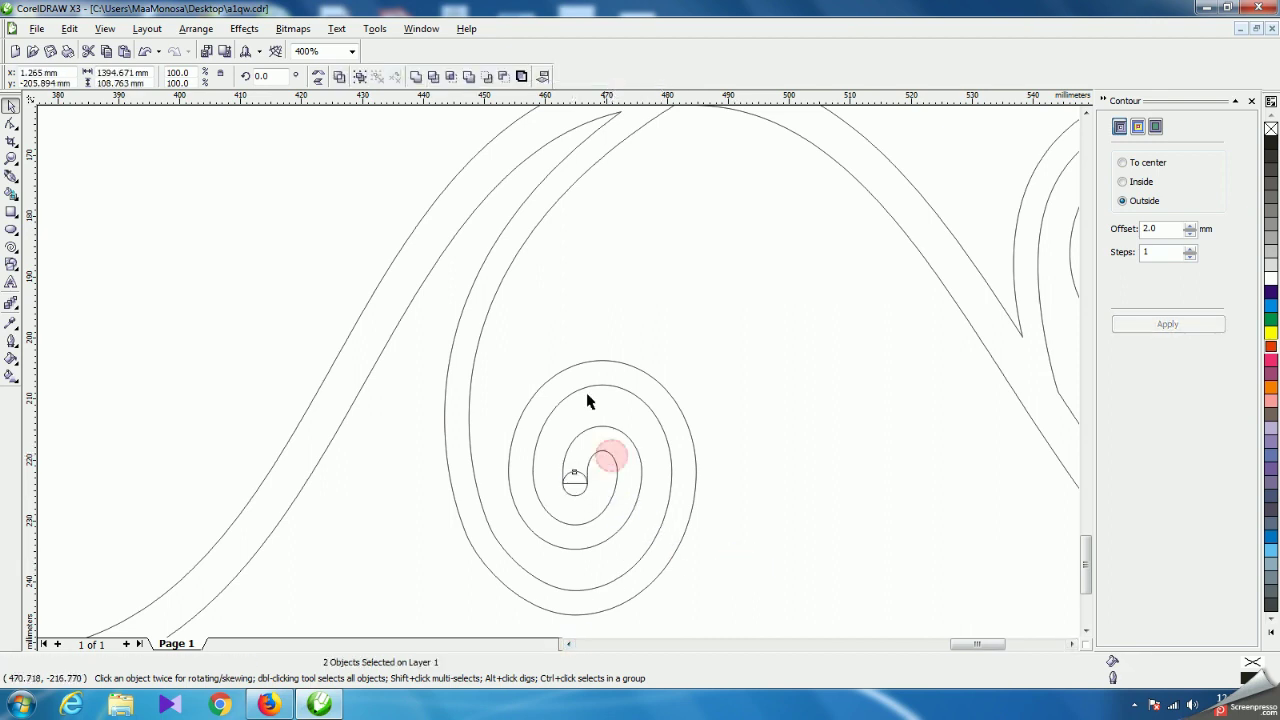
pyautogui.click(412, 70)
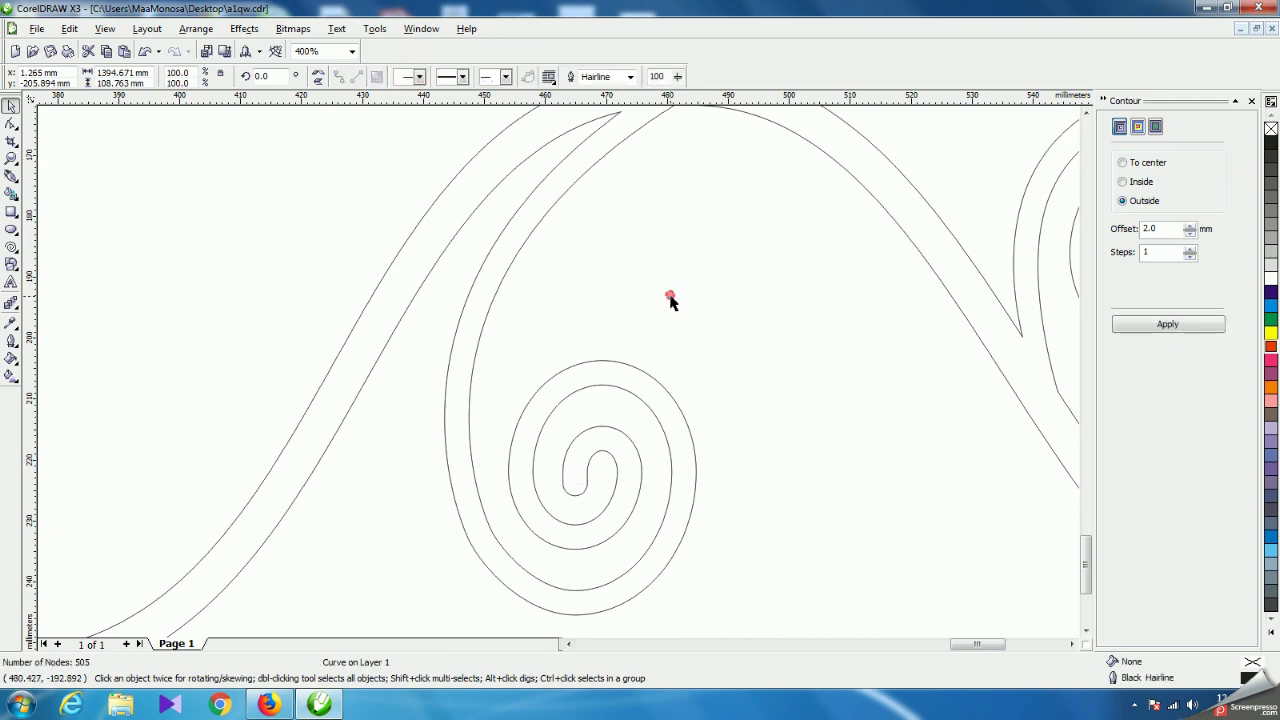
pyautogui.press('Escape')
# Round the inner end of the small upper spiral near x 320 mm by moving its 4 mm circle there and welding it with the vine.
pyautogui.scroll(-3, 560, 374)
pyautogui.scroll(3, 503, 376)
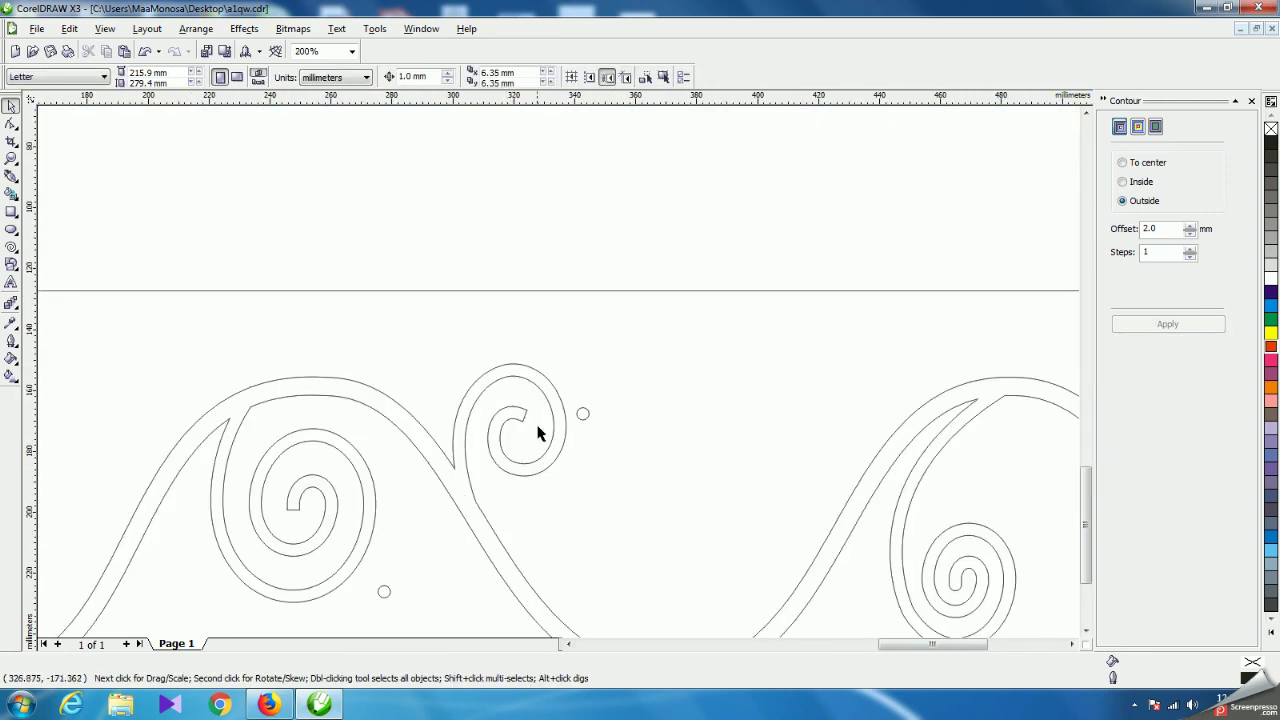
pyautogui.scroll(1, 560, 378)
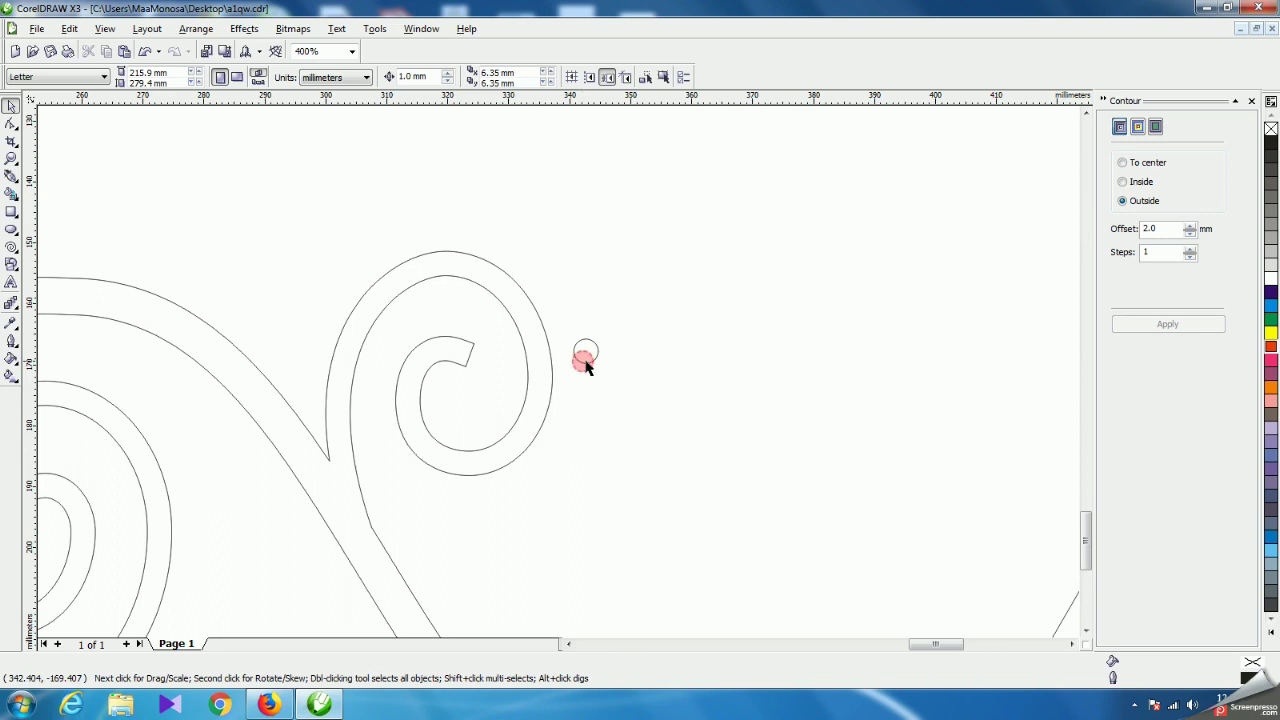
pyautogui.click(586, 355)
pyautogui.moveTo(586, 353); pyautogui.dragTo(469, 354)
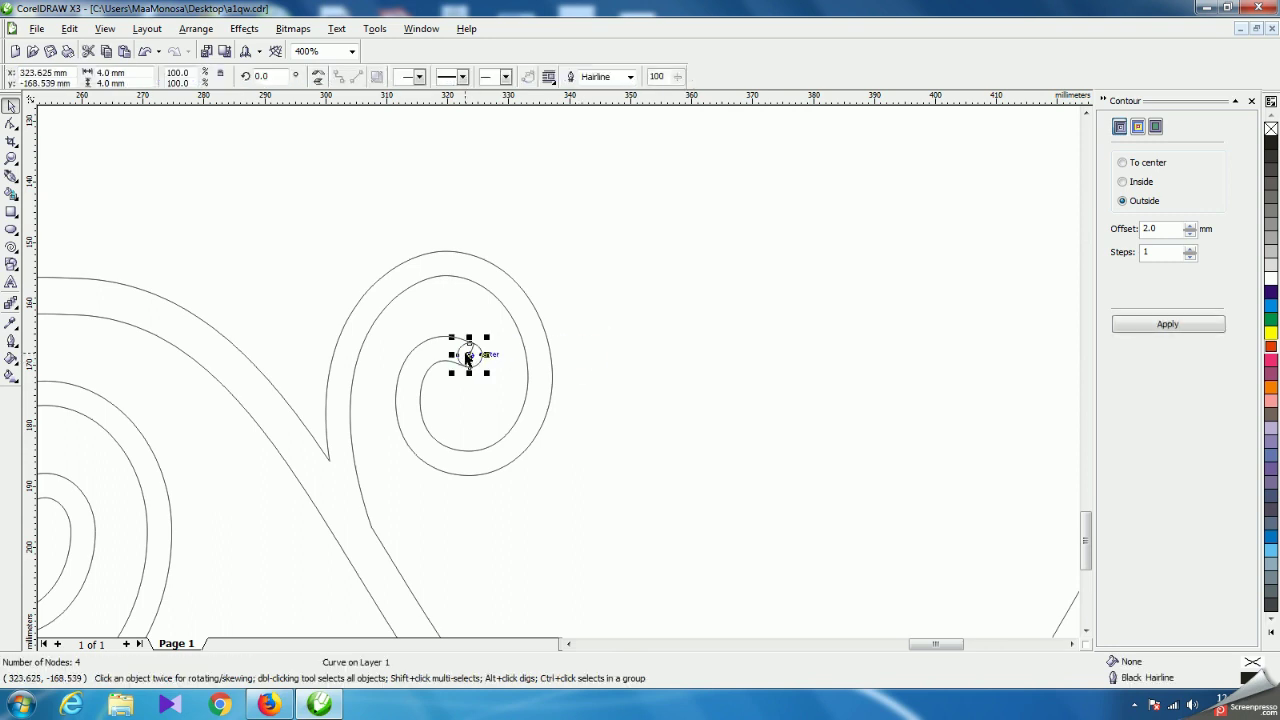
pyautogui.keyDown('shift'); pyautogui.click(530, 363); pyautogui.keyUp('shift')
pyautogui.click(416, 78)
pyautogui.click(598, 257)
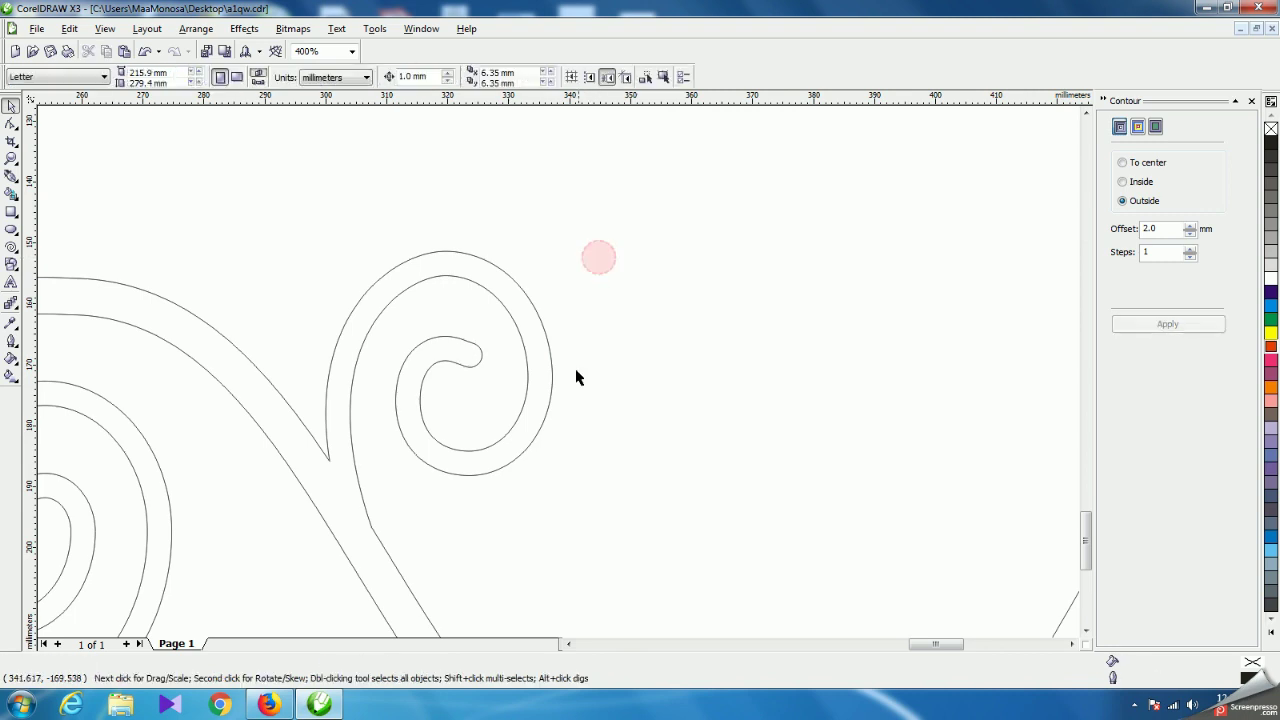
# Place the adjacent 4 mm circle on the large spiral's inner end under the neighbouring arch and weld it with the vine curve.
pyautogui.scroll(-1, 576, 377)
pyautogui.scroll(-1, 443, 434)
pyautogui.scroll(1, 591, 424)
pyautogui.moveTo(598, 415); pyautogui.dragTo(507, 332)
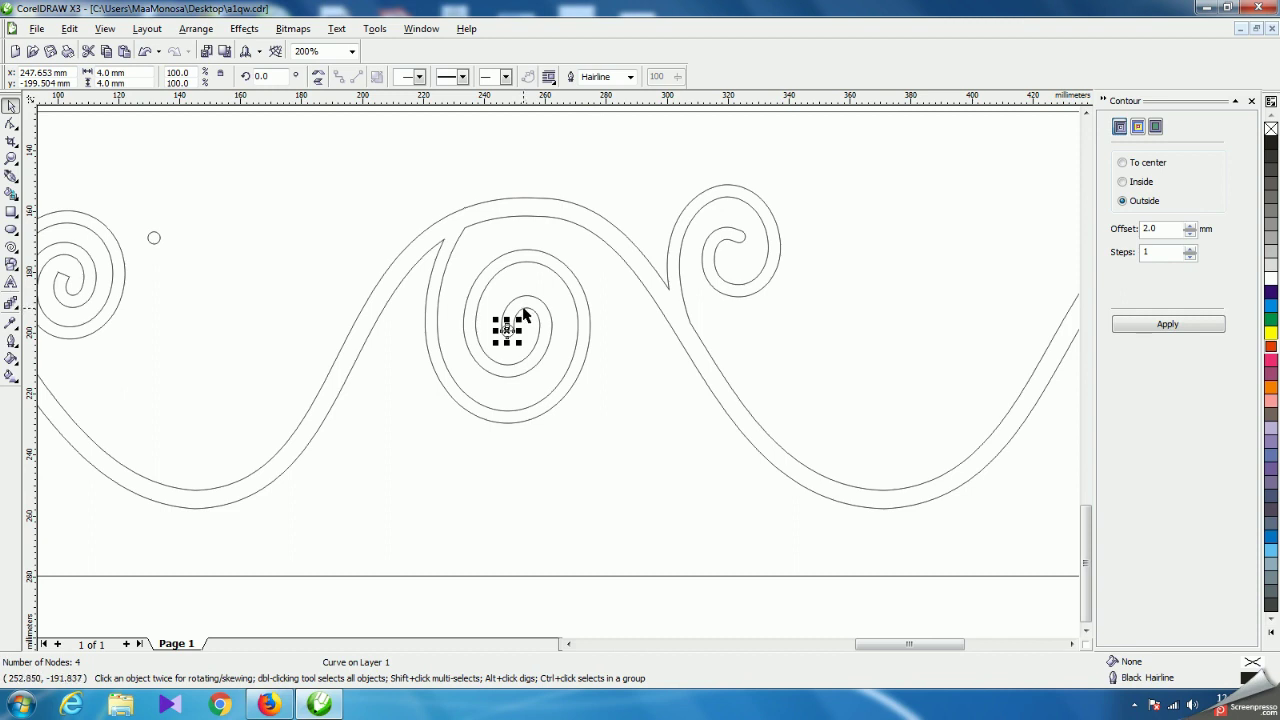
pyautogui.keyDown('shift'); pyautogui.click(524, 315); pyautogui.keyUp('shift')
pyautogui.click(416, 78)
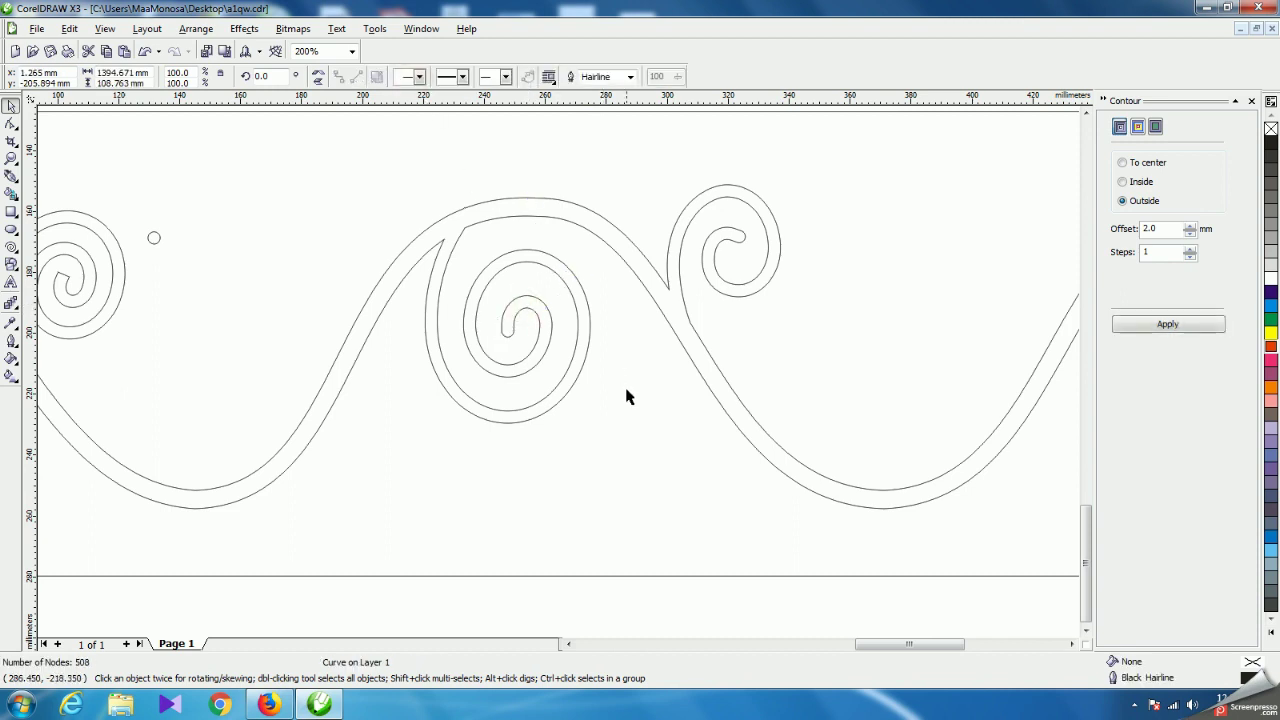
# Move the 4 mm circle onto the inner end of the upper spiral near x 100 mm and weld it with the vine.
pyautogui.click(153, 238)
pyautogui.moveTo(153, 238); pyautogui.dragTo(63, 274)
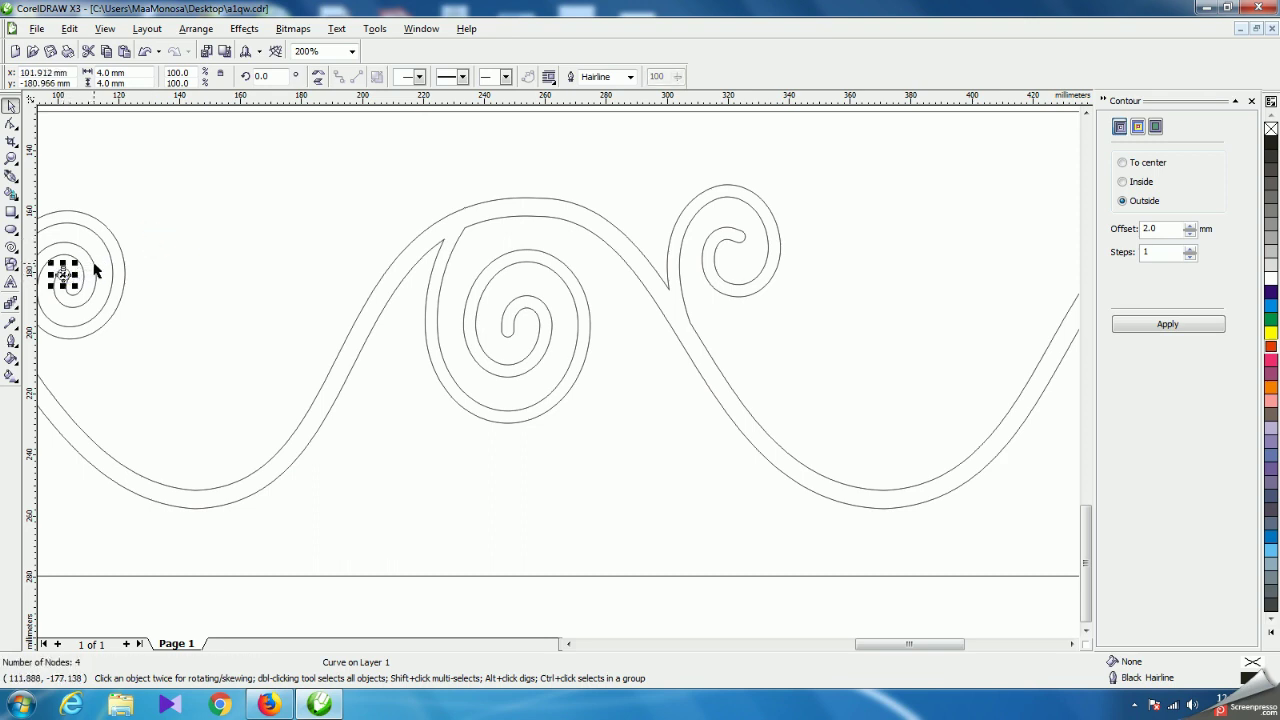
pyautogui.keyDown('shift'); pyautogui.click(93, 267); pyautogui.keyUp('shift')
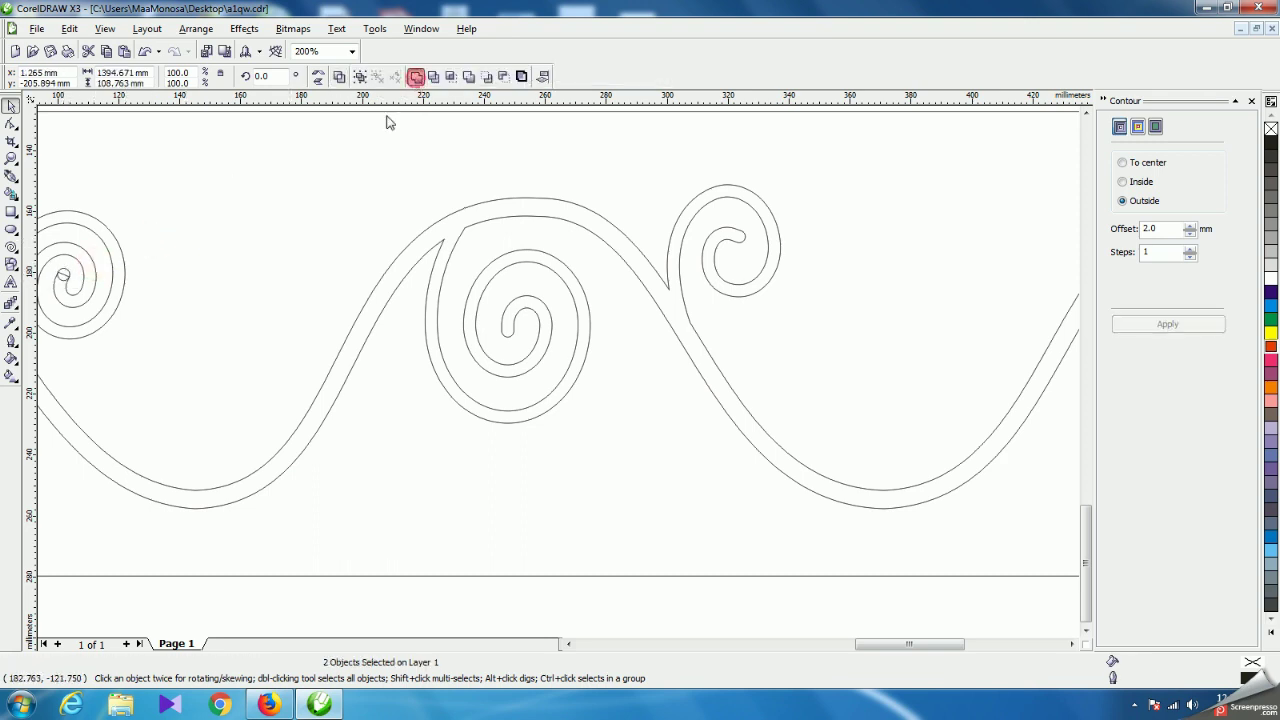
pyautogui.click(416, 78)
# Align the 4 mm circle with the inner end of the lower spiral near x 0 and weld it with the vine curve.
pyautogui.moveTo(905, 645); pyautogui.dragTo(789, 646)
pyautogui.click(788, 440)
pyautogui.moveTo(789, 440); pyautogui.dragTo(708, 409)
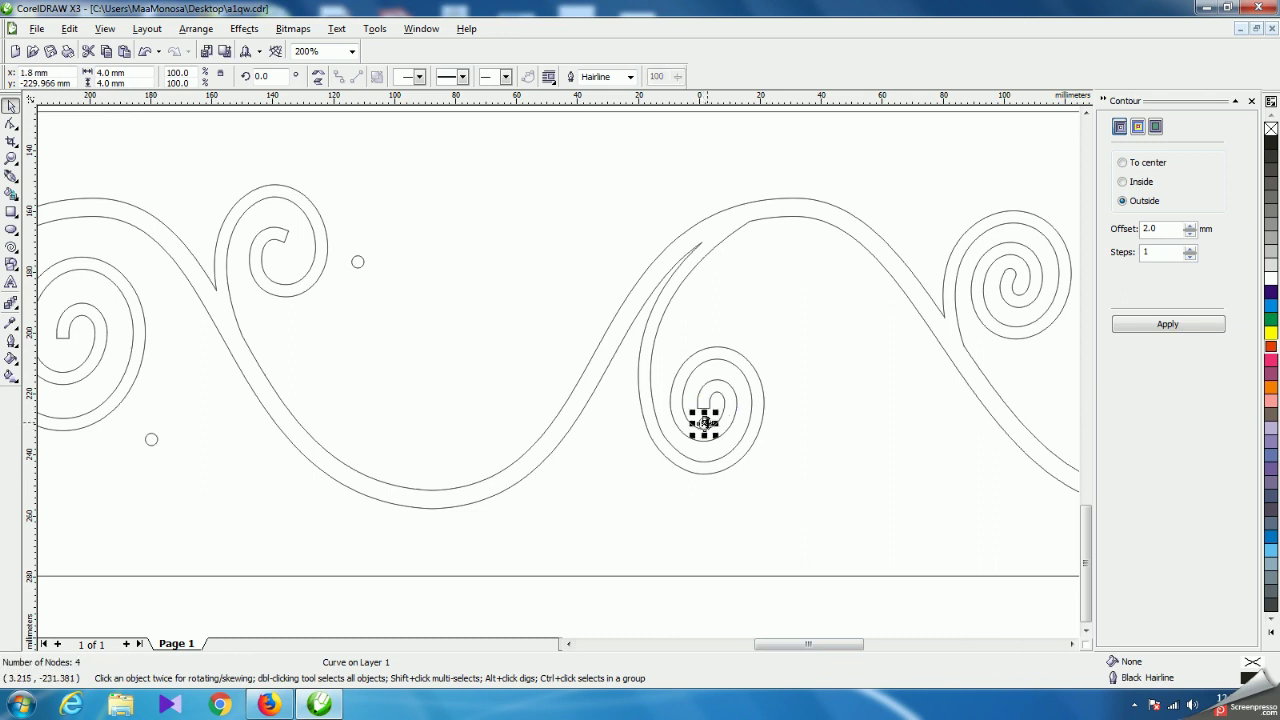
pyautogui.scroll(2, 708, 410)
pyautogui.moveTo(556, 401); pyautogui.dragTo(537, 336)
pyautogui.scroll(-2, 508, 368)
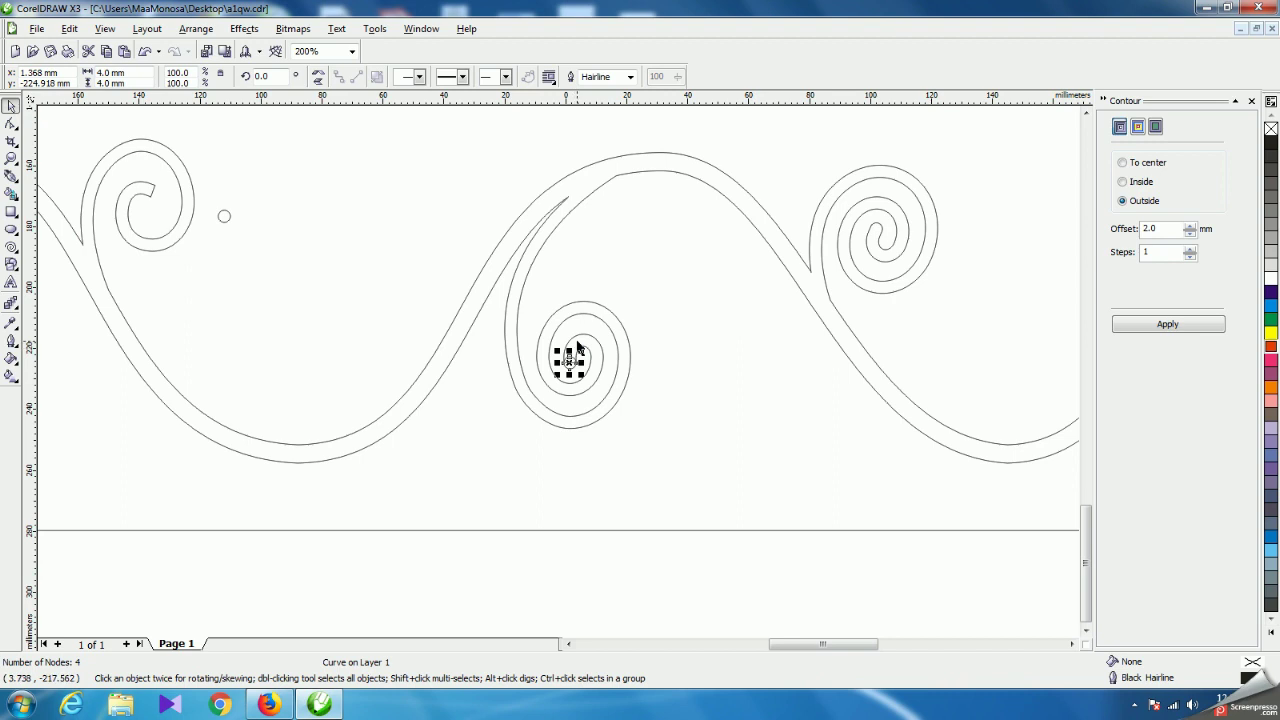
pyautogui.hotkey('ctrl', 'a')
pyautogui.click(420, 80)
pyautogui.click(666, 291)
# Snap the 4 mm circle to the inner end of the small upper spiral near x -135 mm and weld both curves.
pyautogui.click(223, 218)
pyautogui.moveTo(223, 218); pyautogui.dragTo(152, 190)
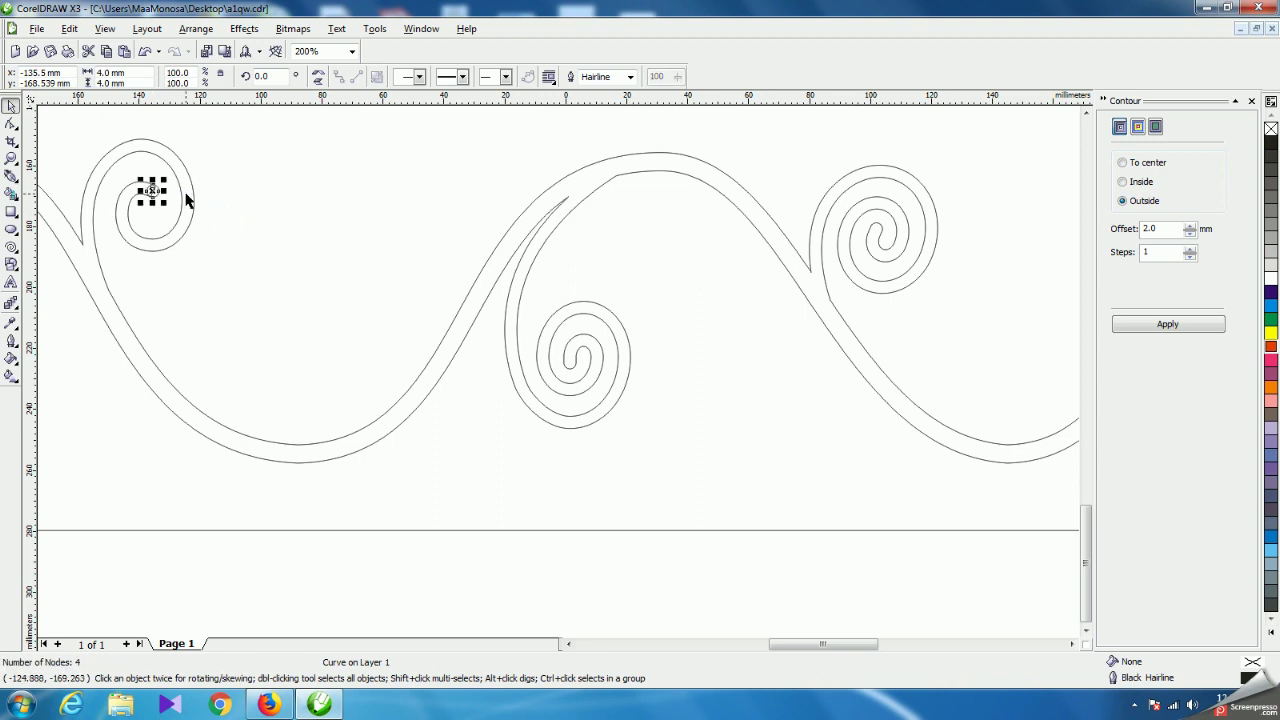
pyautogui.hotkey('ctrl', 'a')
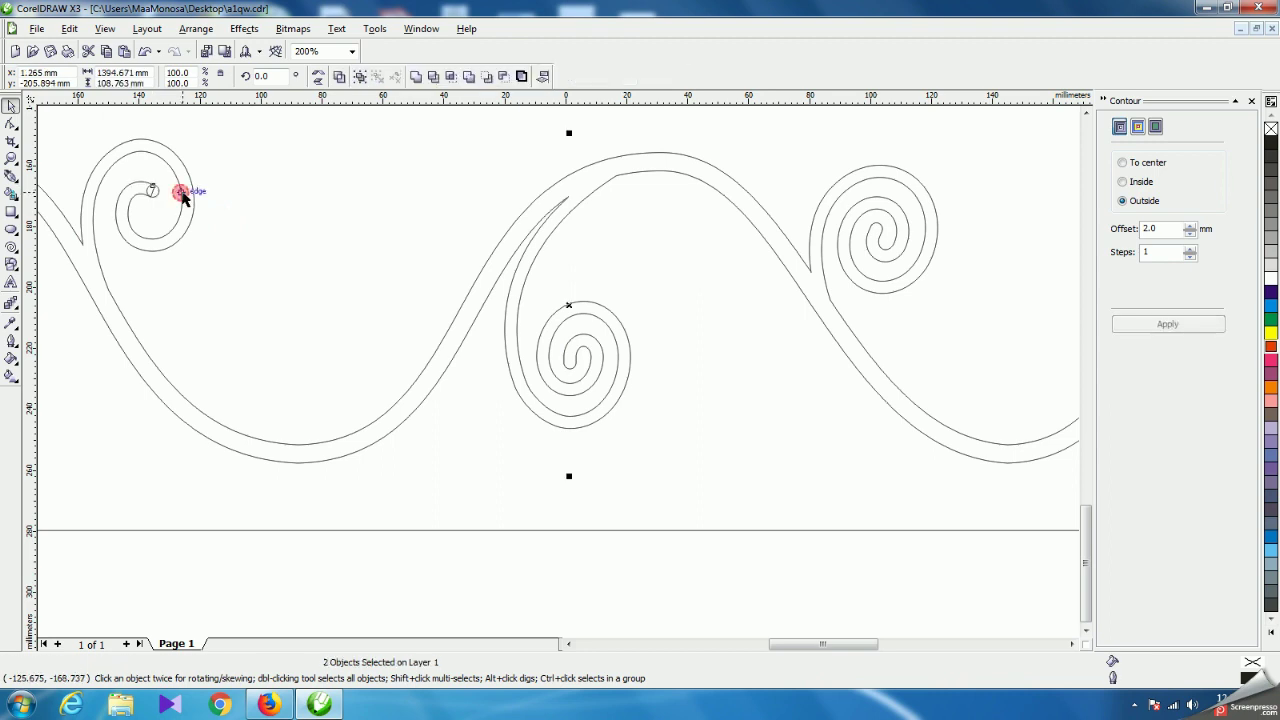
pyautogui.click(416, 79)
pyautogui.click(366, 249)
# Move the 4 mm circle onto the large spiral's inner end near x -209 mm and weld it with the vine curve.
pyautogui.scroll(-4, 554, 383)
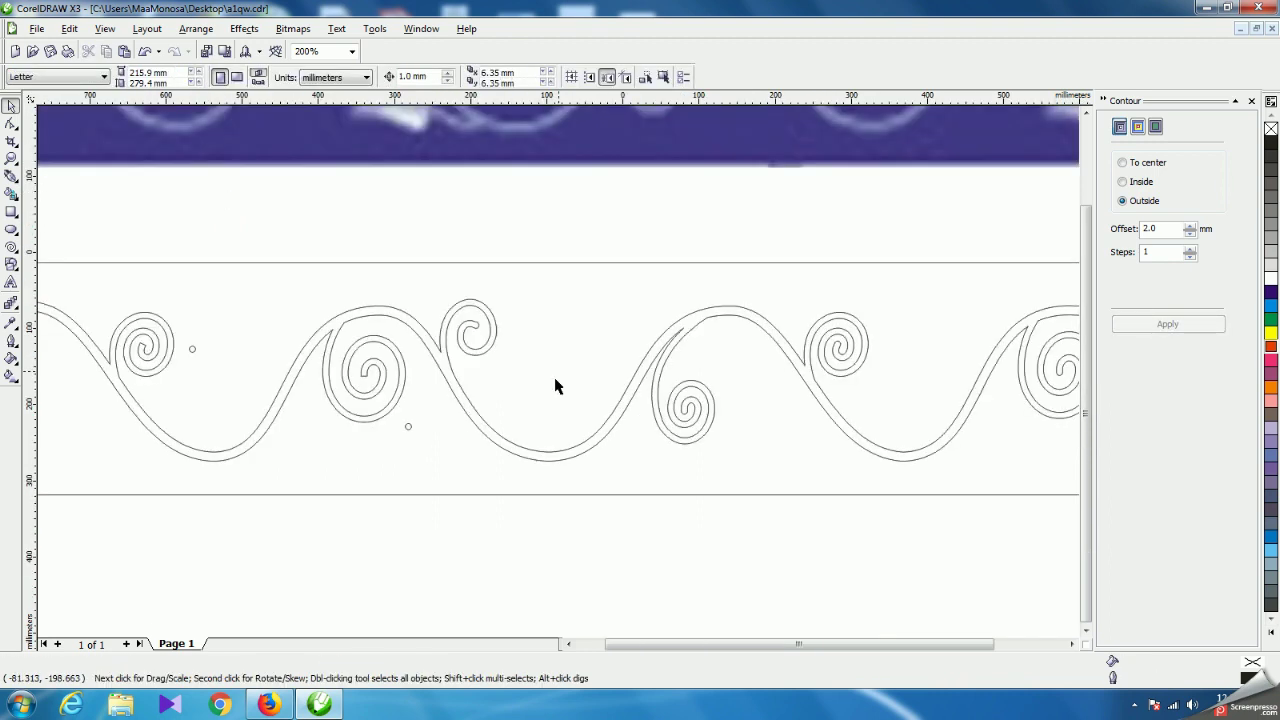
pyautogui.scroll(2, 560, 374)
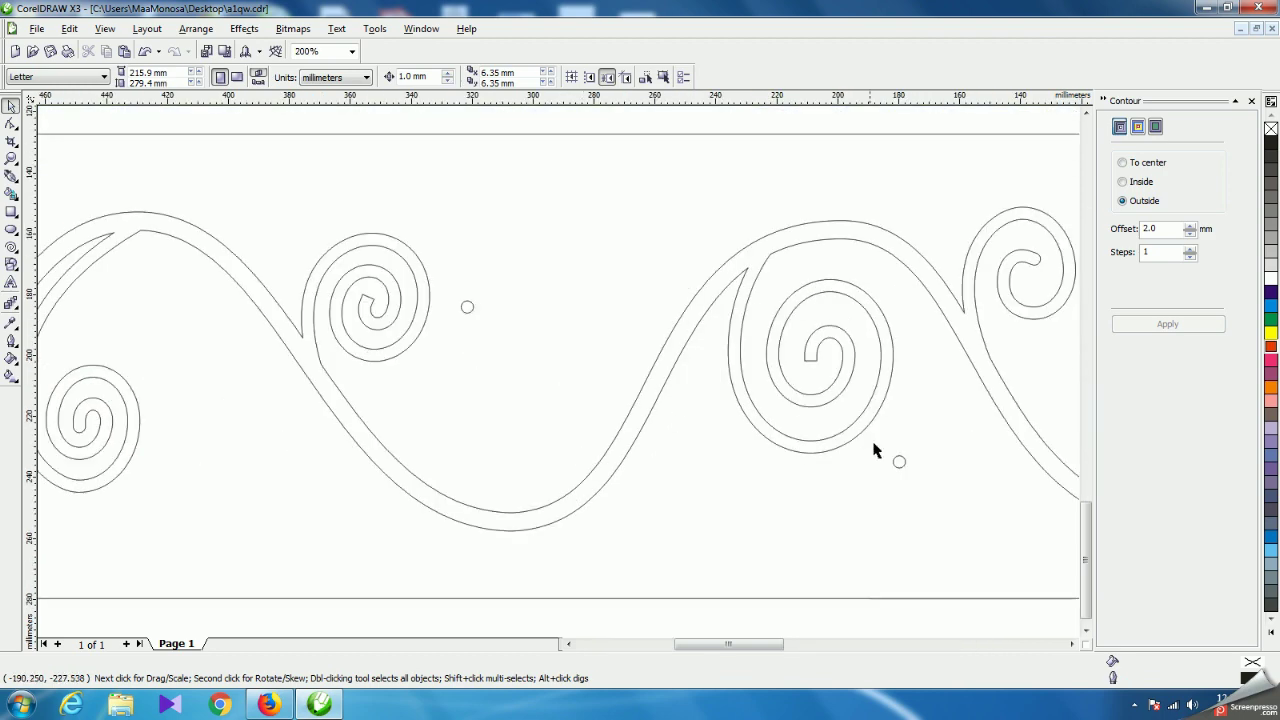
pyautogui.scroll(-2, 556, 376)
pyautogui.scroll(3, 557, 380)
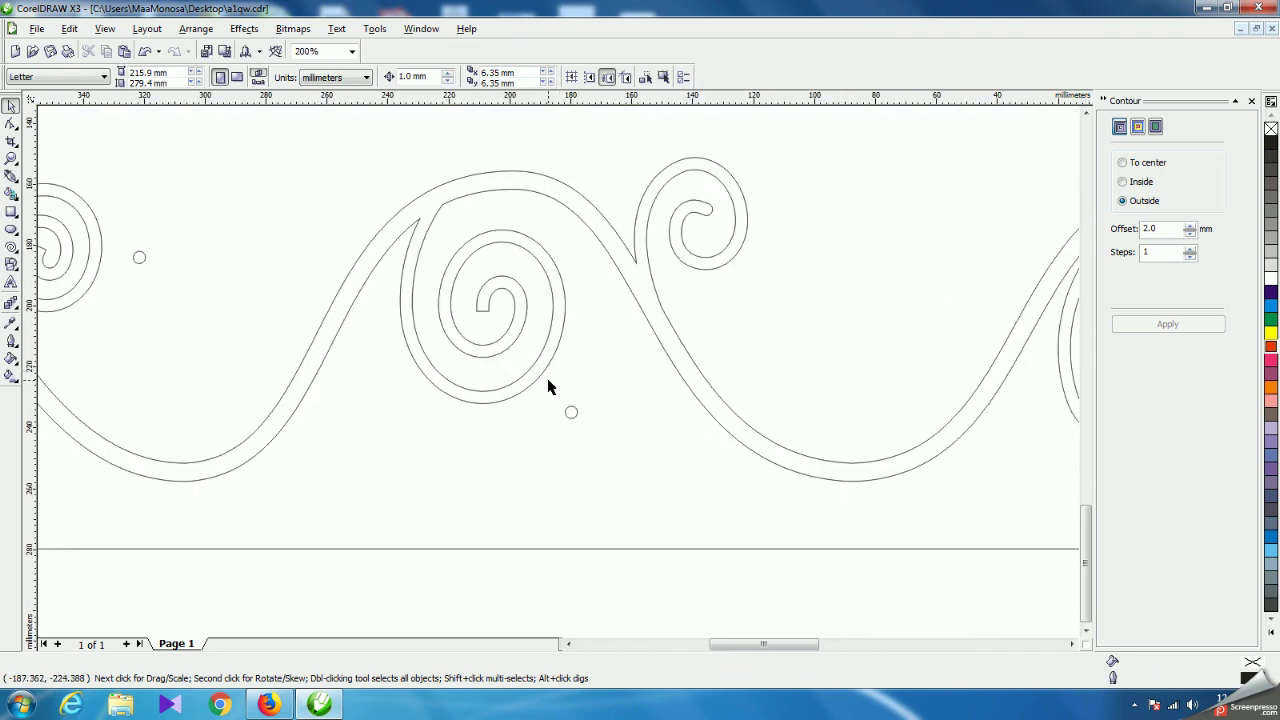
pyautogui.click(604, 433)
pyautogui.moveTo(606, 435); pyautogui.dragTo(427, 236)
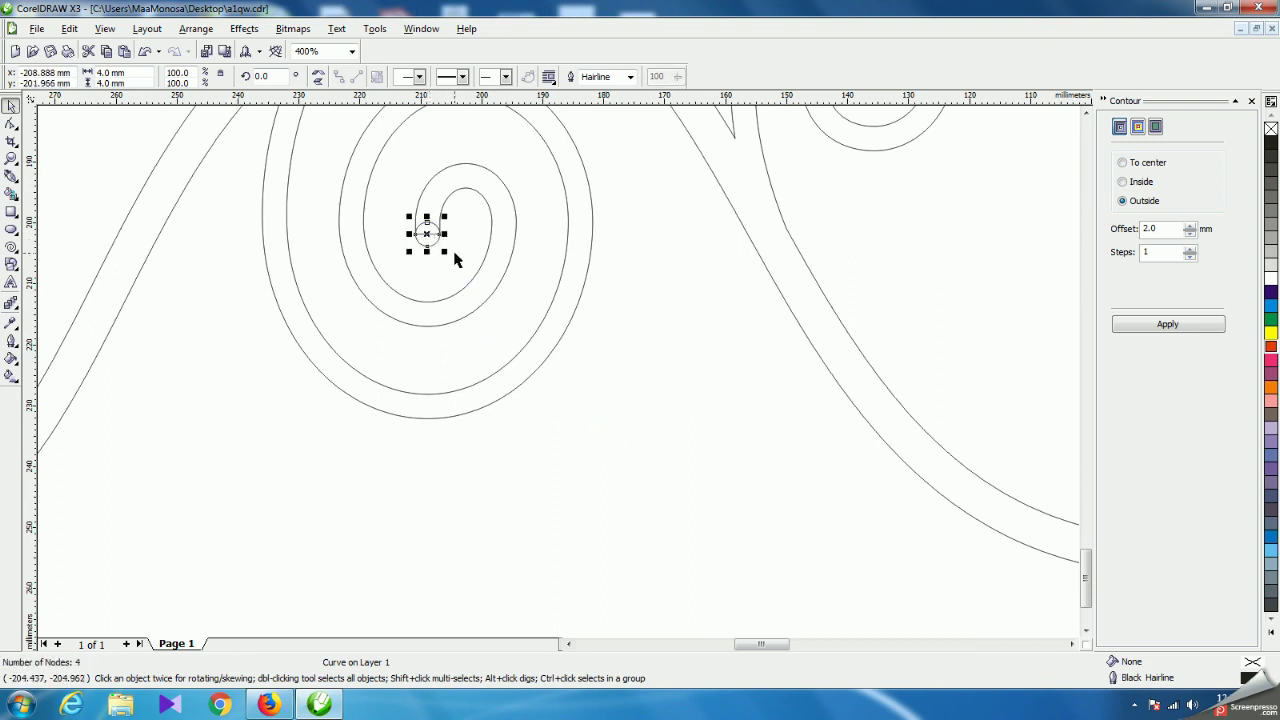
pyautogui.keyDown('shift'); pyautogui.click(486, 251); pyautogui.keyUp('shift')
pyautogui.click(417, 78)
pyautogui.click(670, 347)
# Round the last square spiral end, near x -354 mm, by moving the remaining 4 mm circle onto it and welding it with the vine.
pyautogui.scroll(-2, 554, 366)
pyautogui.scroll(-1, 408, 329)
pyautogui.scroll(2, 549, 376)
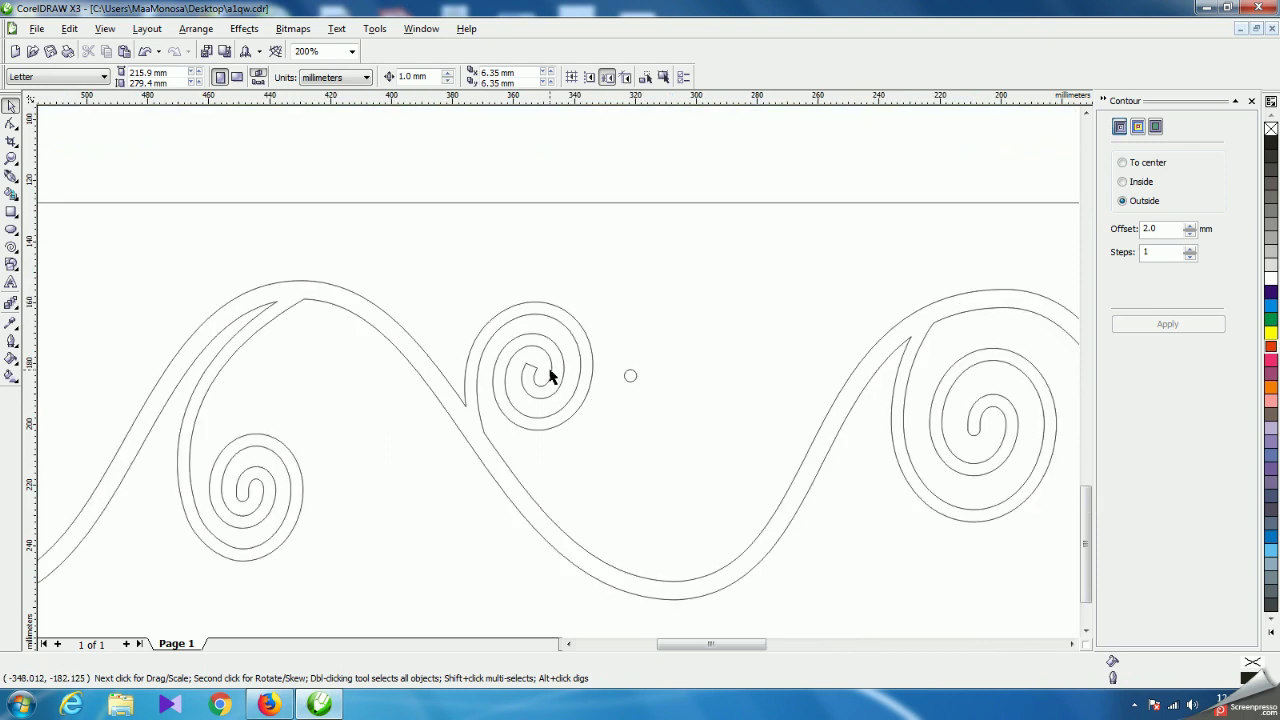
pyautogui.click(628, 378)
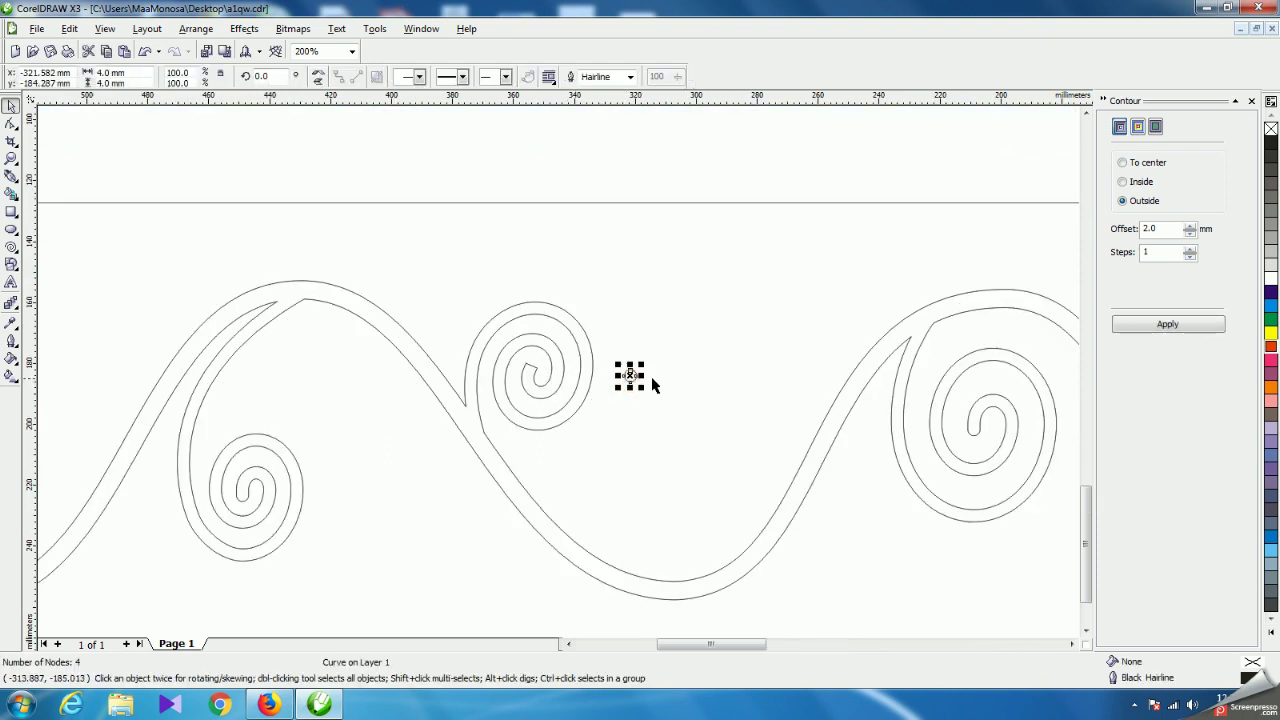
pyautogui.moveTo(630, 376); pyautogui.dragTo(532, 367)
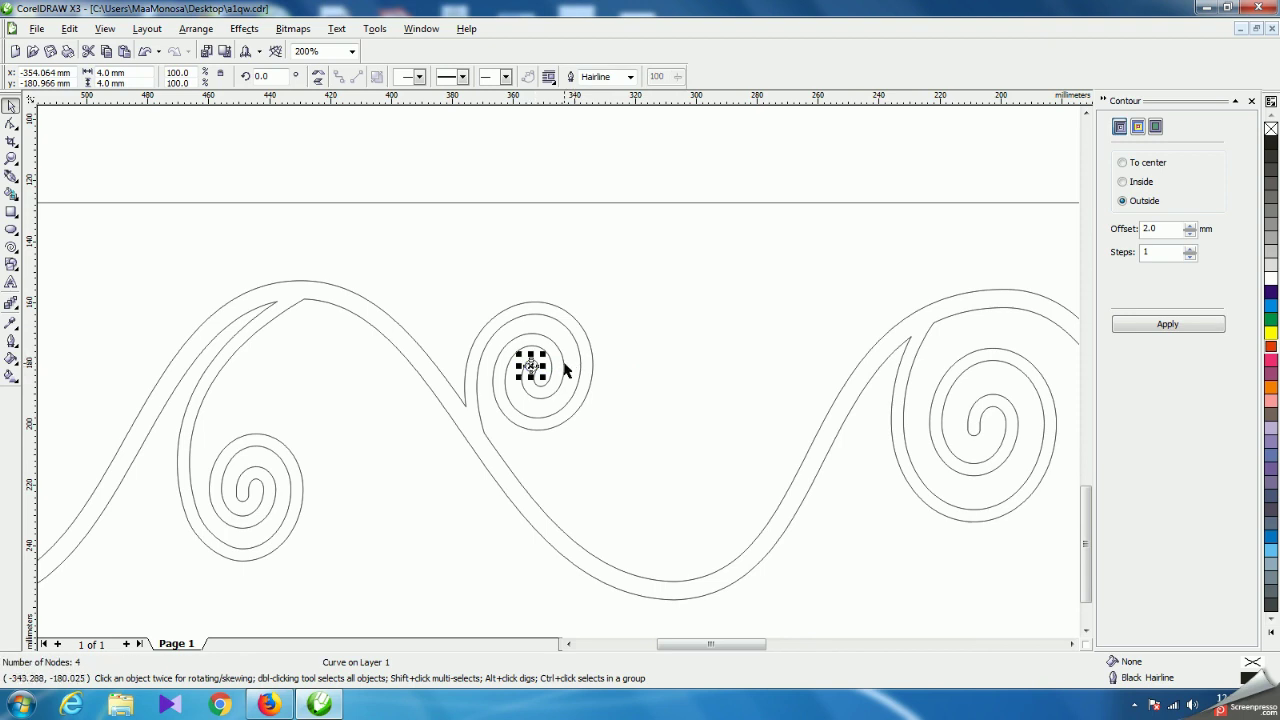
pyautogui.keyDown('shift'); pyautogui.click(563, 365); pyautogui.keyUp('shift')
pyautogui.click(420, 75)
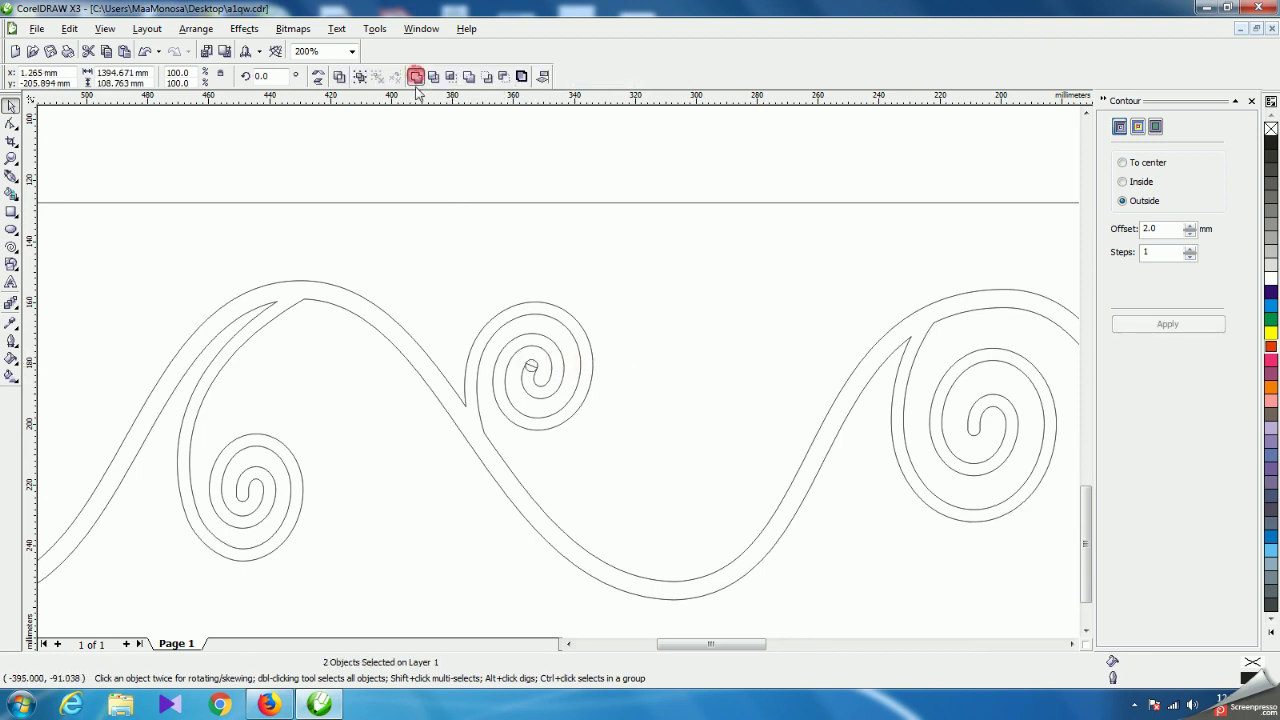
pyautogui.click(668, 388)
# Trace the reference image's first leaf and its stem below the orange mark as one closed Bezier outline, about 89 by 35 mm.
pyautogui.scroll(-2, 563, 374)
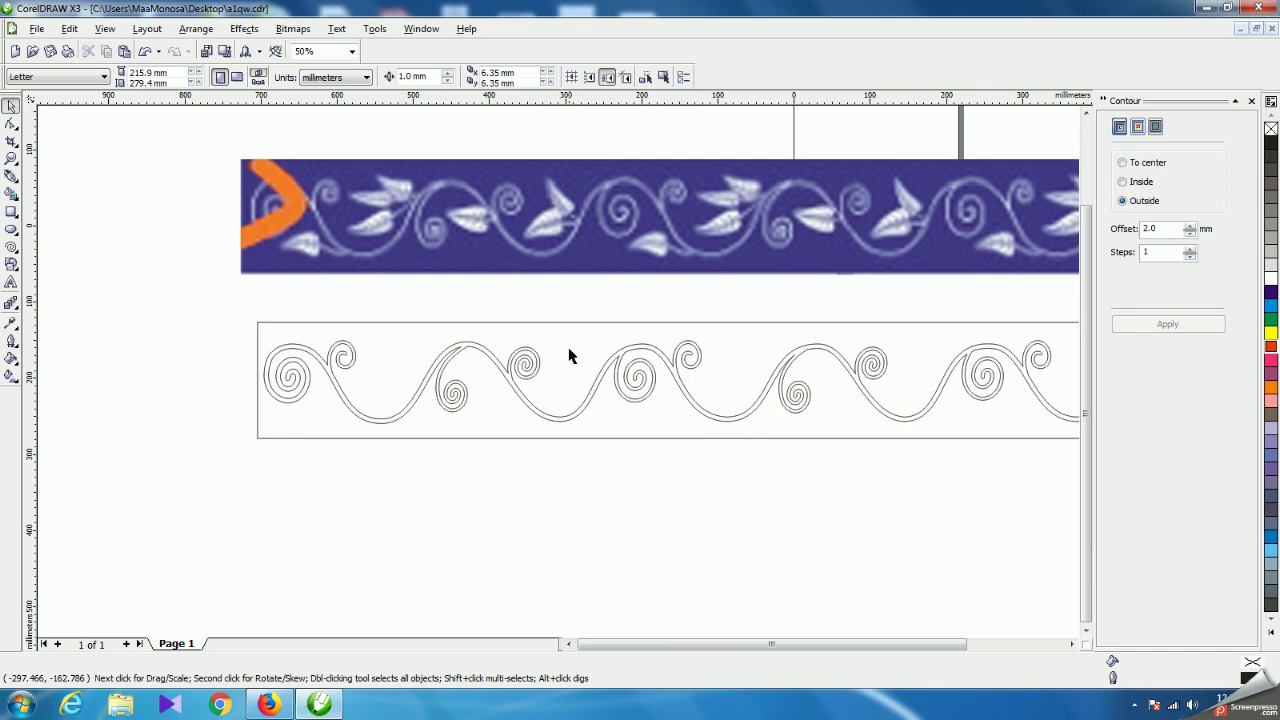
pyautogui.scroll(1, 306, 218)
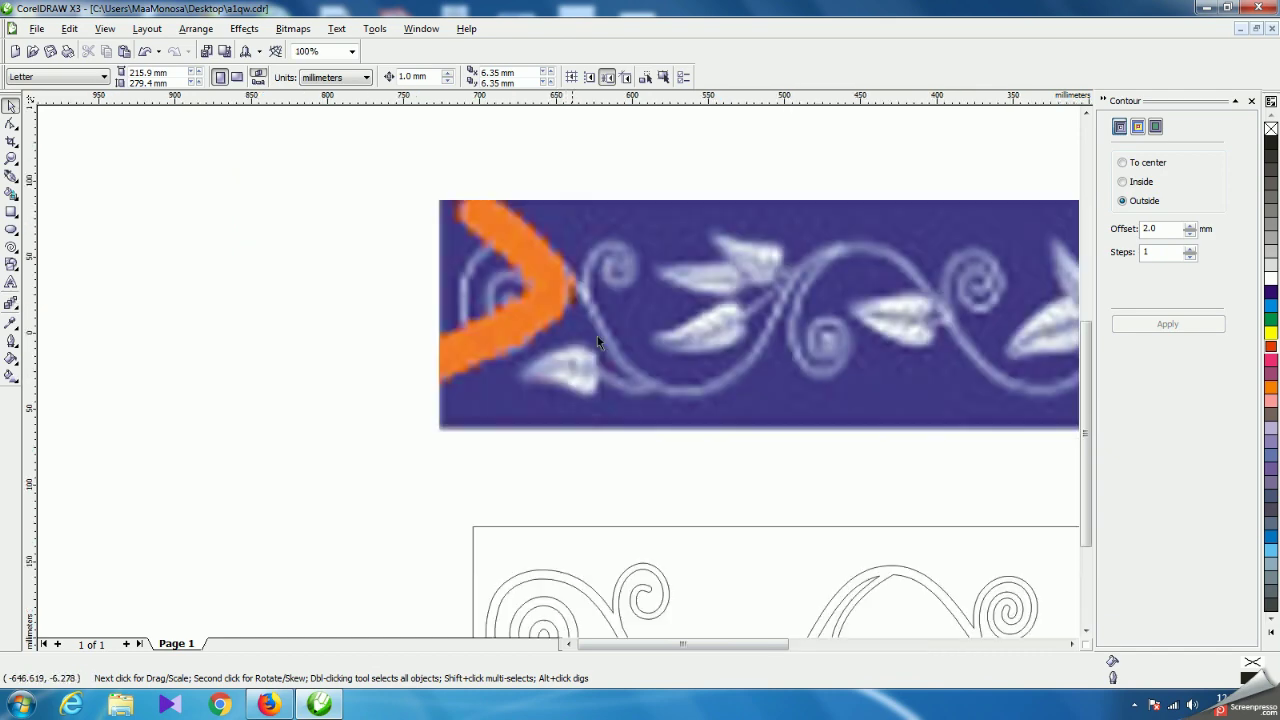
pyautogui.scroll(2, 586, 395)
pyautogui.scroll(-1, 582, 375)
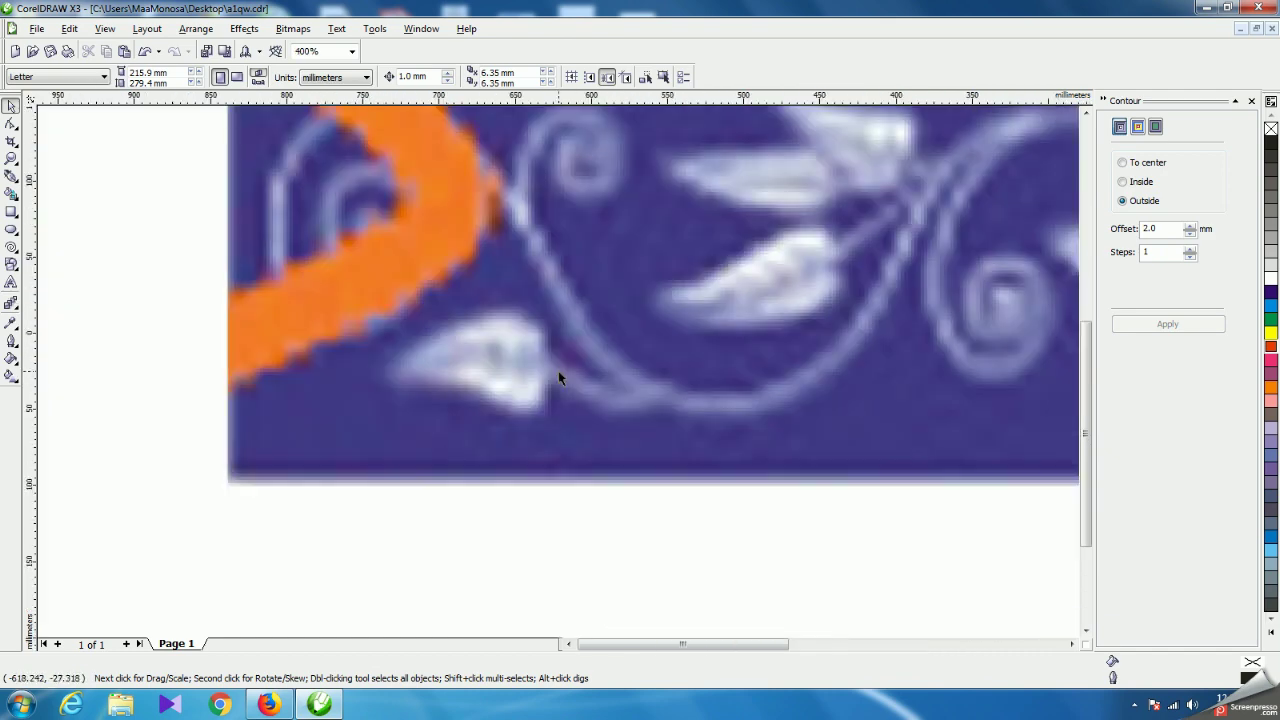
pyautogui.scroll(-1, 558, 370)
pyautogui.scroll(1, 534, 363)
pyautogui.click(11, 175)
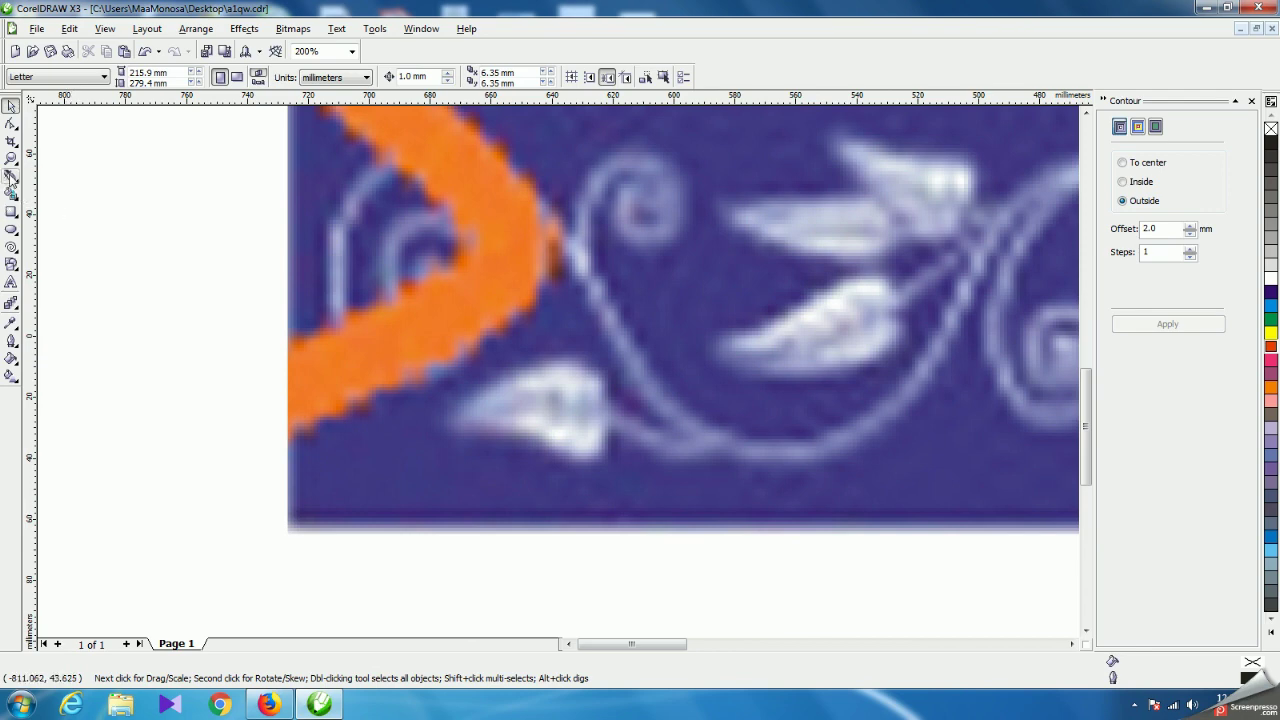
pyautogui.moveTo(457, 417); pyautogui.dragTo(471, 403)
pyautogui.moveTo(606, 398); pyautogui.dragTo(637, 492)
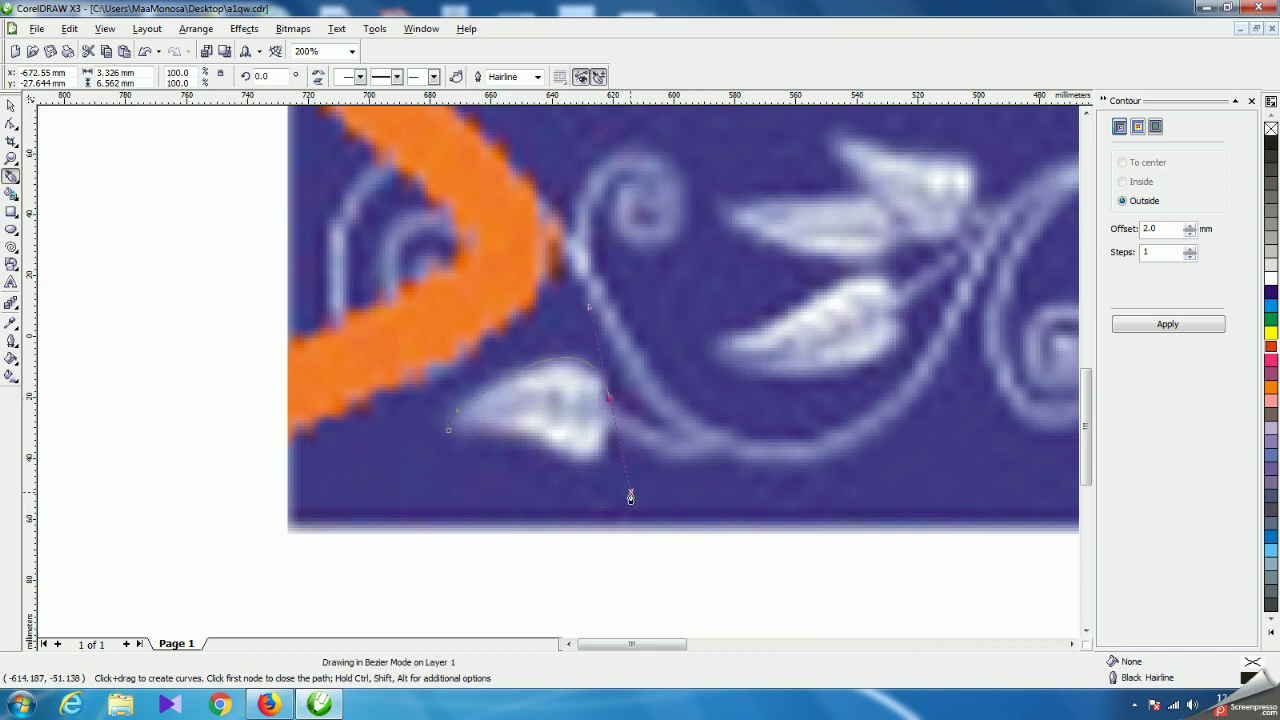
pyautogui.moveTo(630, 497); pyautogui.dragTo(631, 492)
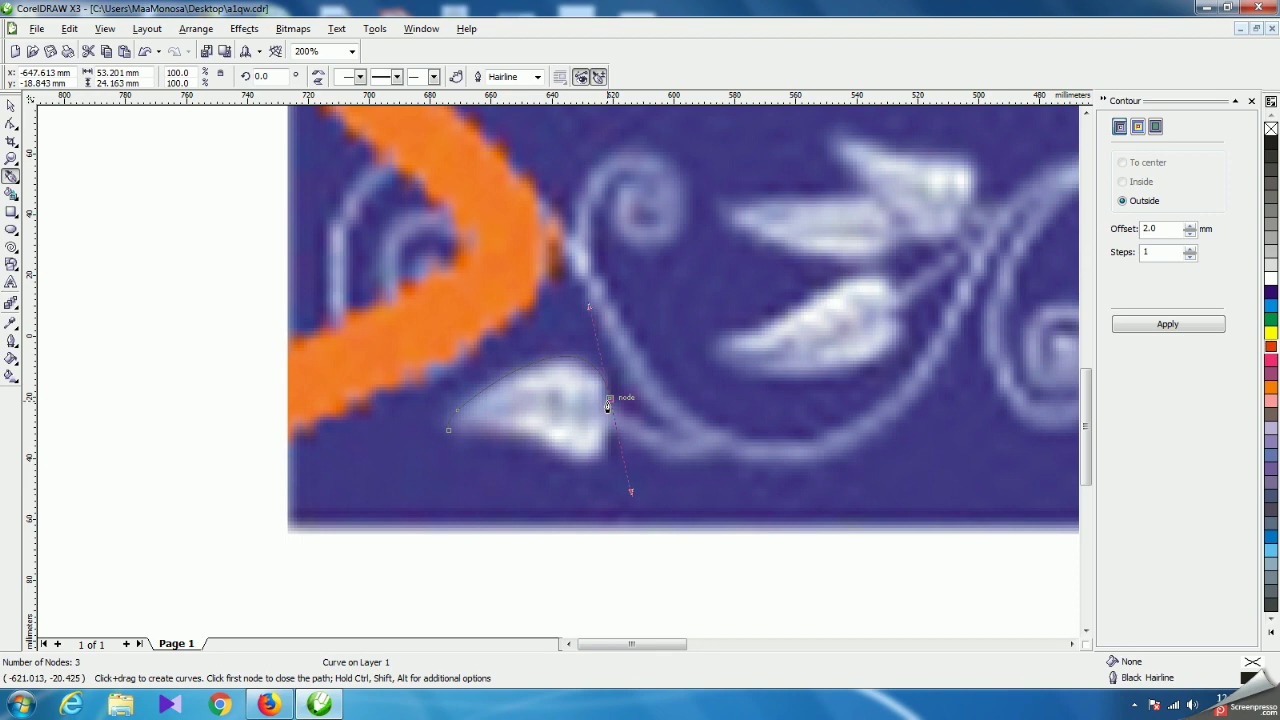
pyautogui.moveTo(609, 404)
pyautogui.mouseDown()
pyautogui.moveTo(636, 437)
pyautogui.moveTo(620, 418)
pyautogui.moveTo(720, 443)
pyautogui.moveTo(689, 459)
pyautogui.moveTo(609, 430)
pyautogui.mouseUp()
pyautogui.moveTo(601, 458)
pyautogui.mouseDown()
pyautogui.moveTo(581, 472)
pyautogui.moveTo(538, 445)
pyautogui.moveTo(466, 434)
pyautogui.mouseUp()
pyautogui.scroll(2, 565, 380)
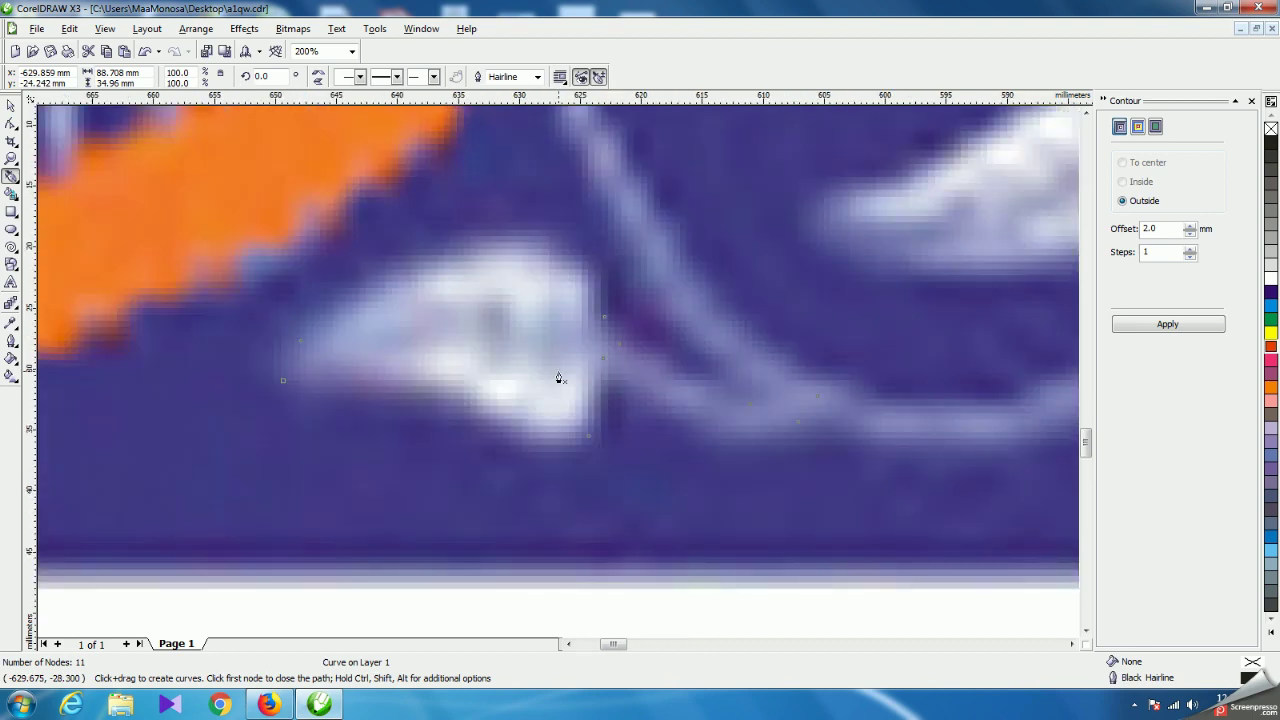
pyautogui.scroll(-2, 560, 380)
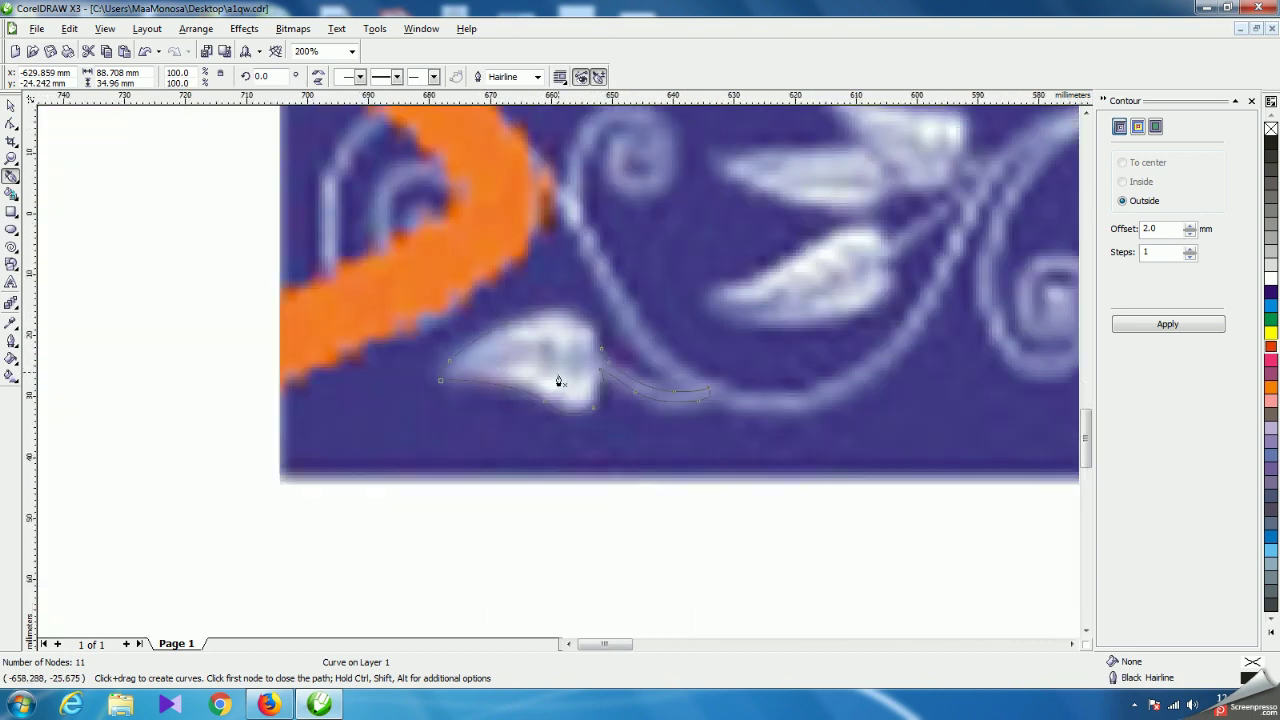
# Reshape the leaf outline's lower edge so its rounded lobe follows the white leaf in the reference image.
pyautogui.scroll(1, 560, 380)
pyautogui.click(12, 123)
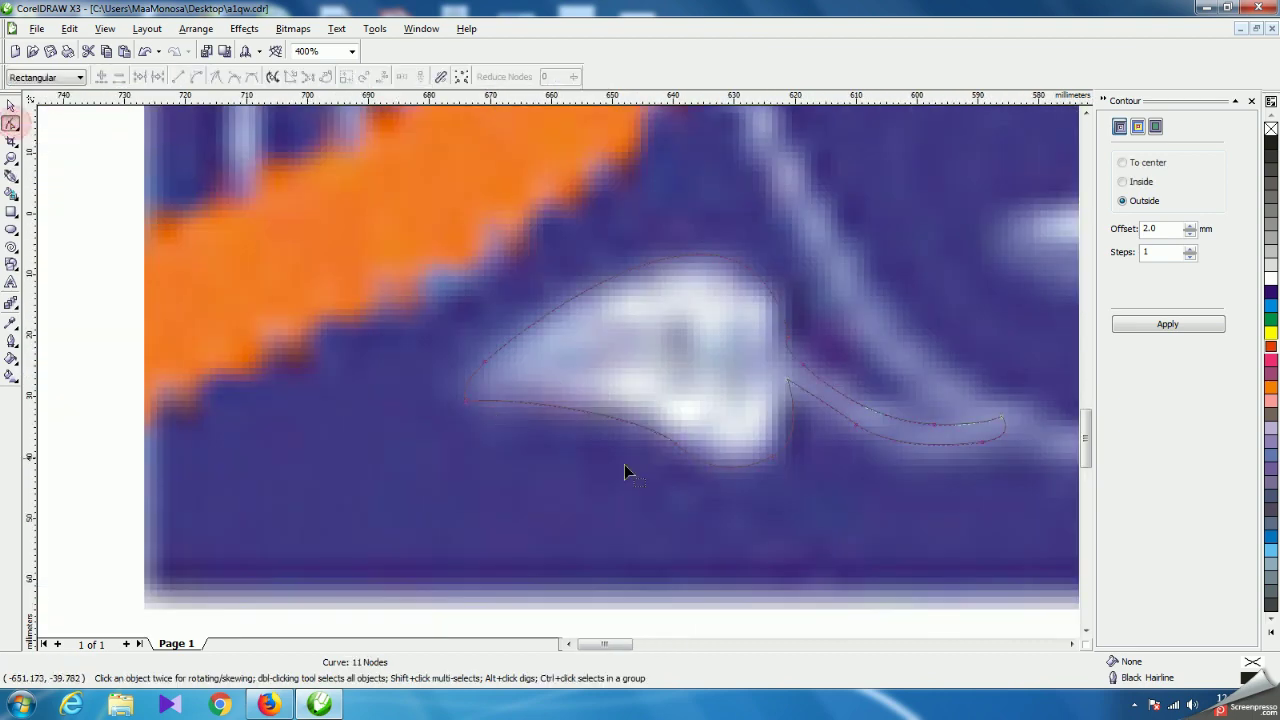
pyautogui.click(675, 448)
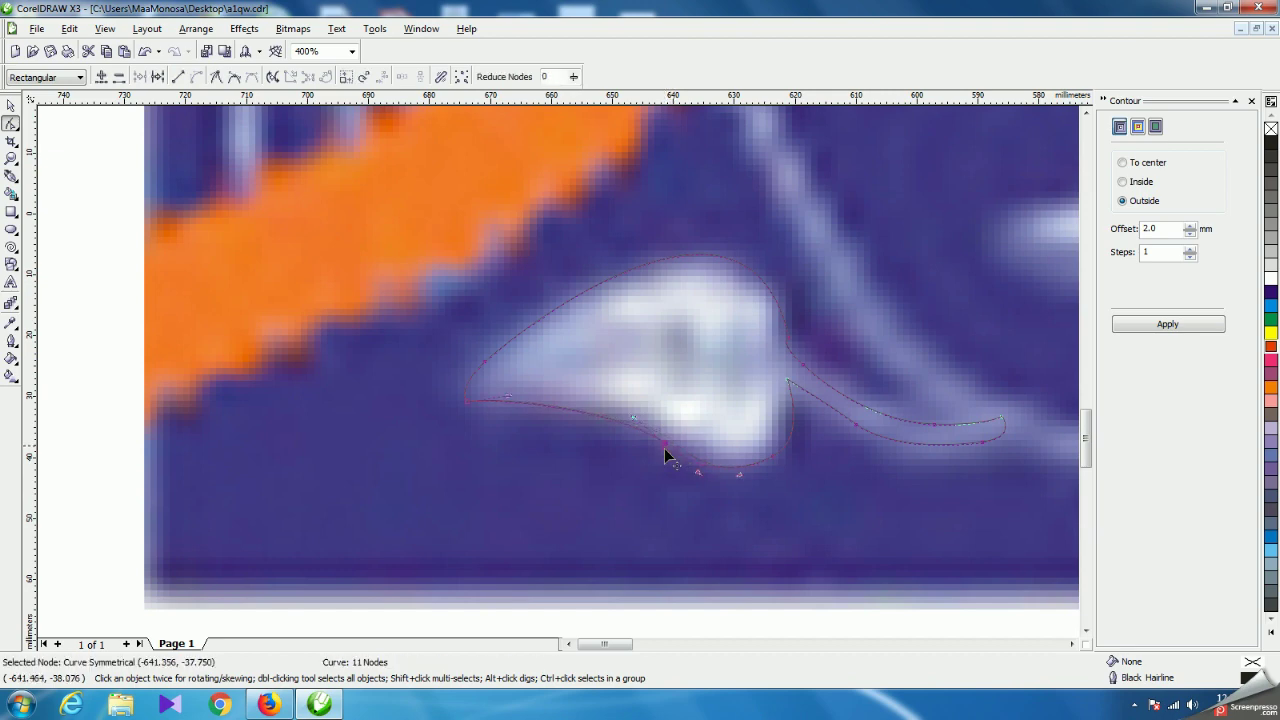
pyautogui.moveTo(740, 474); pyautogui.dragTo(748, 494)
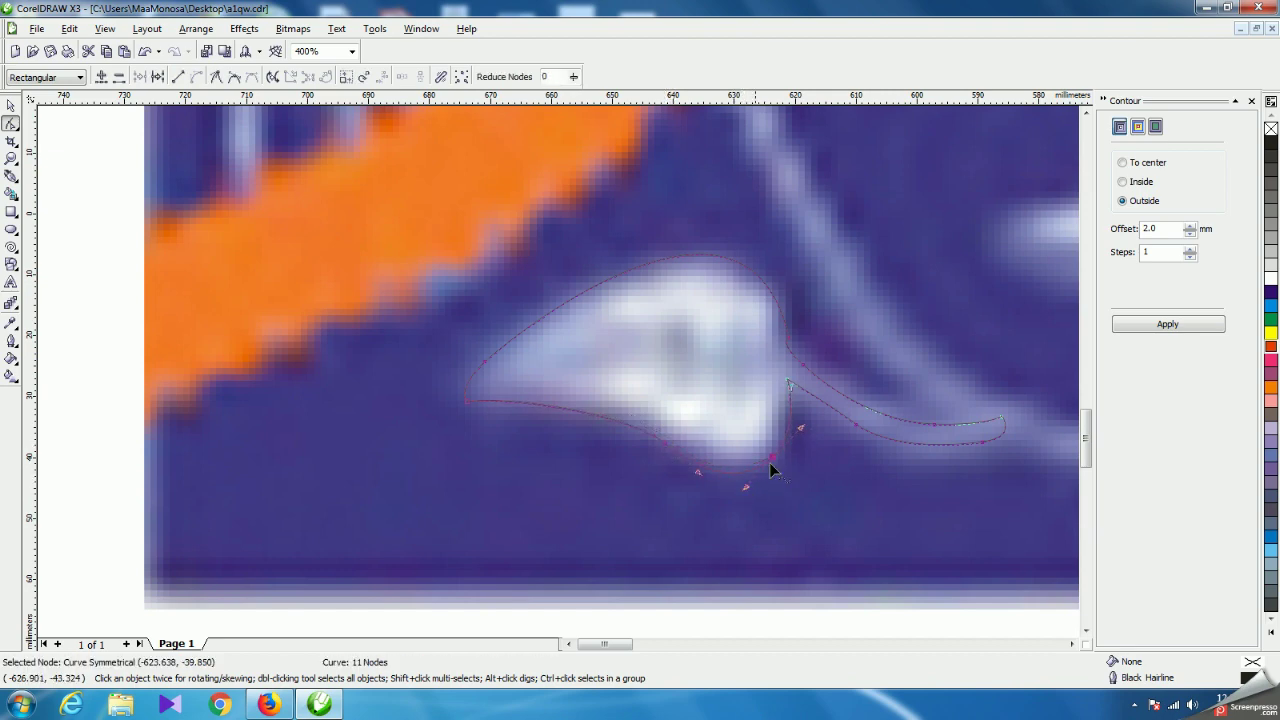
# Adjust the curve handles at the cusp where the leaf's upper edge meets the stem, fitting the edge to the reference.
pyautogui.click(767, 286)
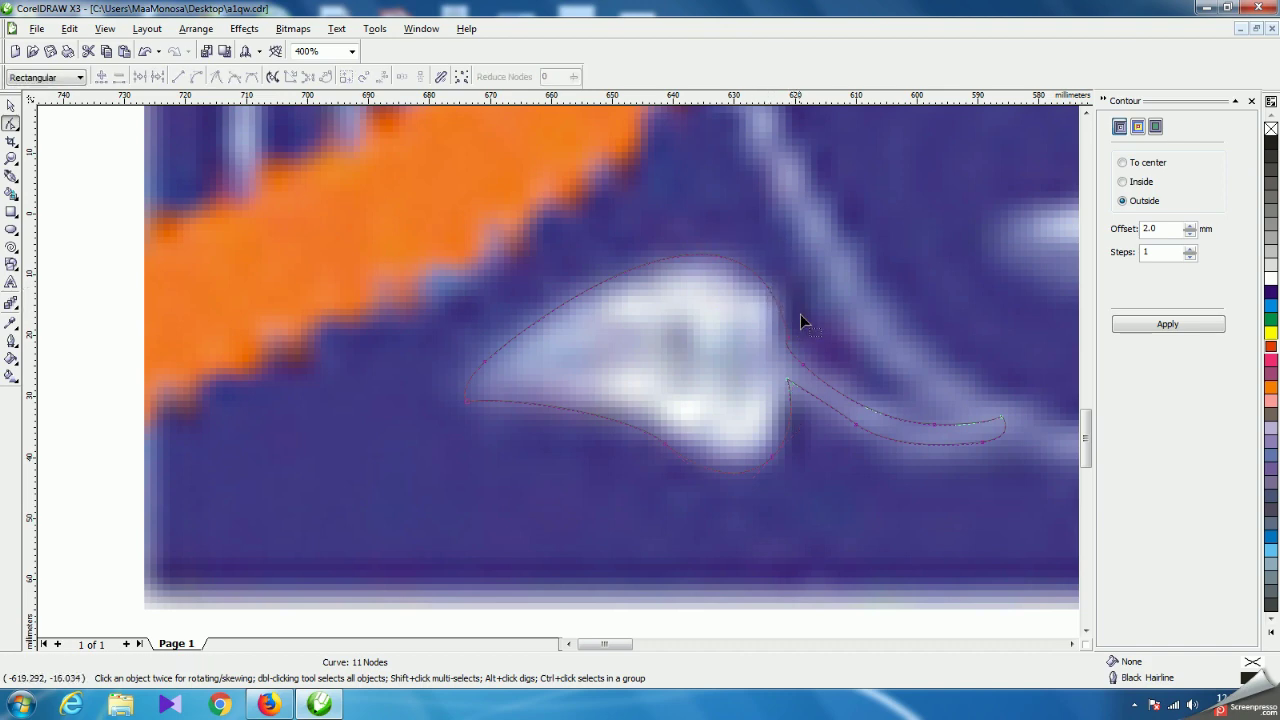
pyautogui.moveTo(755, 322); pyautogui.dragTo(812, 357)
pyautogui.scroll(2, 570, 385)
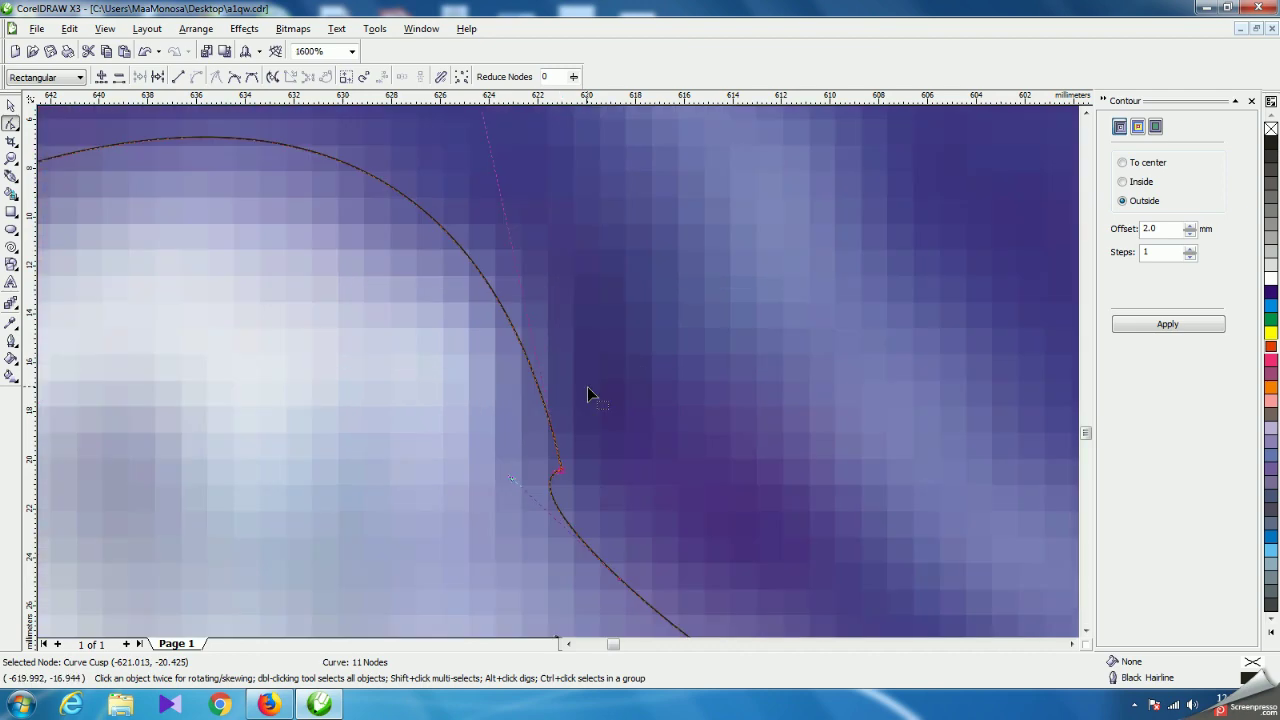
pyautogui.scroll(-2, 558, 373)
pyautogui.moveTo(518, 224); pyautogui.dragTo(537, 211)
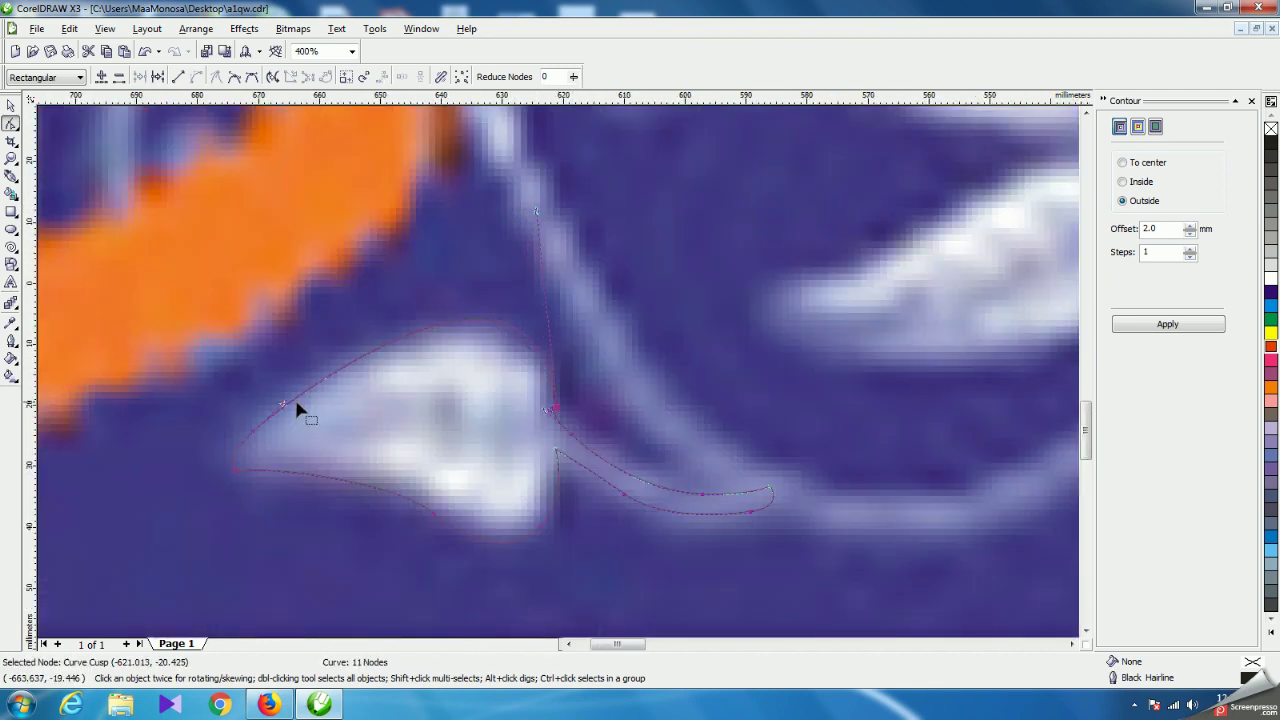
pyautogui.moveTo(284, 405); pyautogui.dragTo(286, 396)
pyautogui.moveTo(535, 212); pyautogui.dragTo(531, 223)
# Remove the kink at the leaf-stem junction by adding a node just below the cusp and deleting the cusp node.
pyautogui.scroll(2, 555, 368)
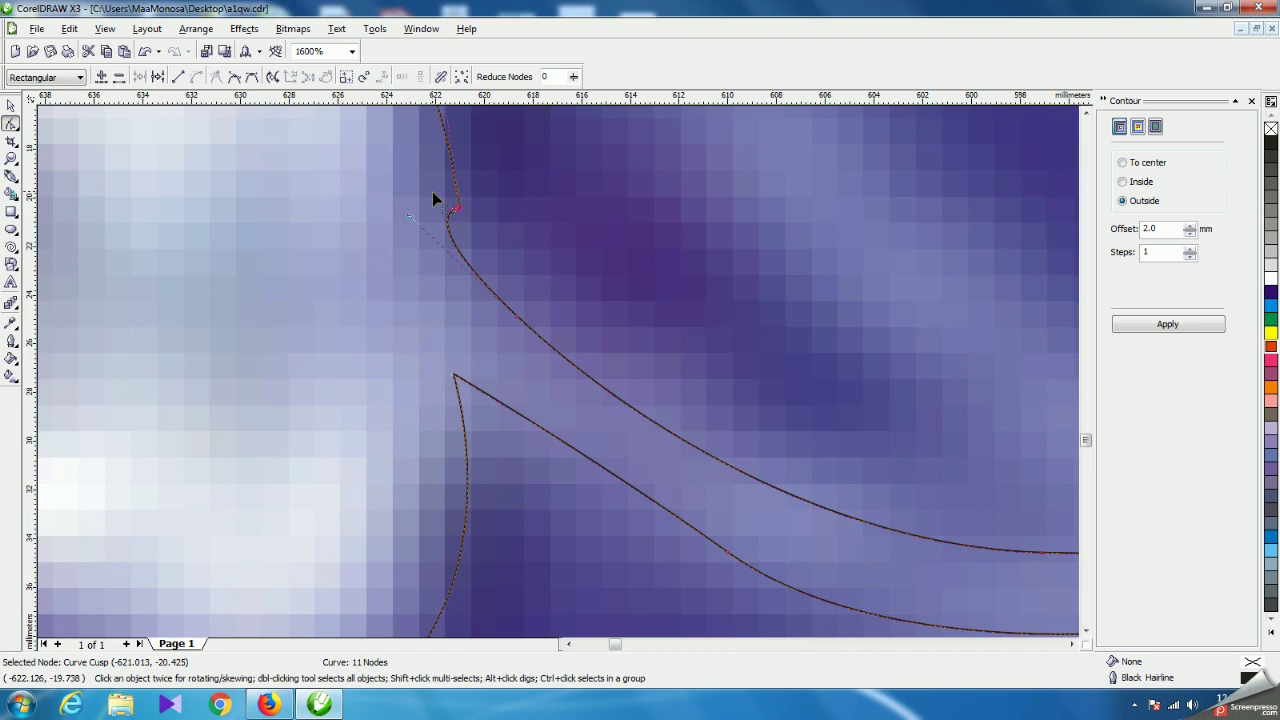
pyautogui.scroll(2, 433, 196)
pyautogui.scroll(-2, 558, 380)
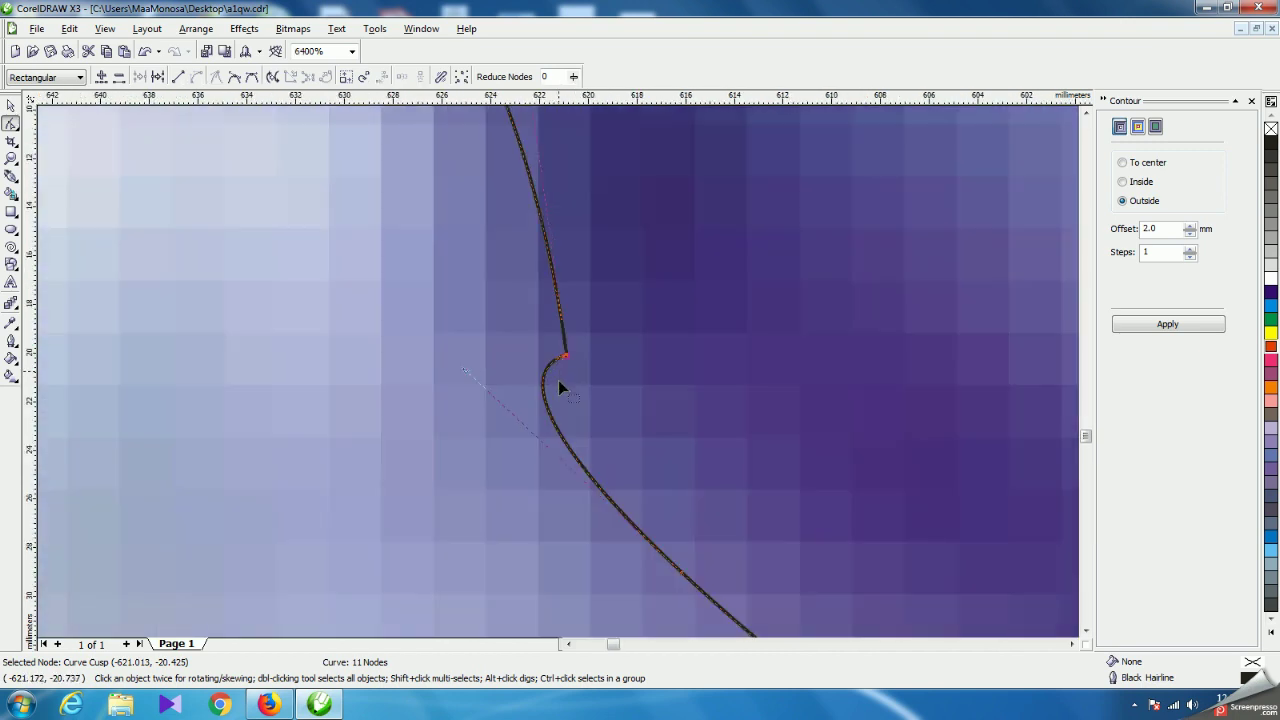
pyautogui.doubleClick(563, 412)
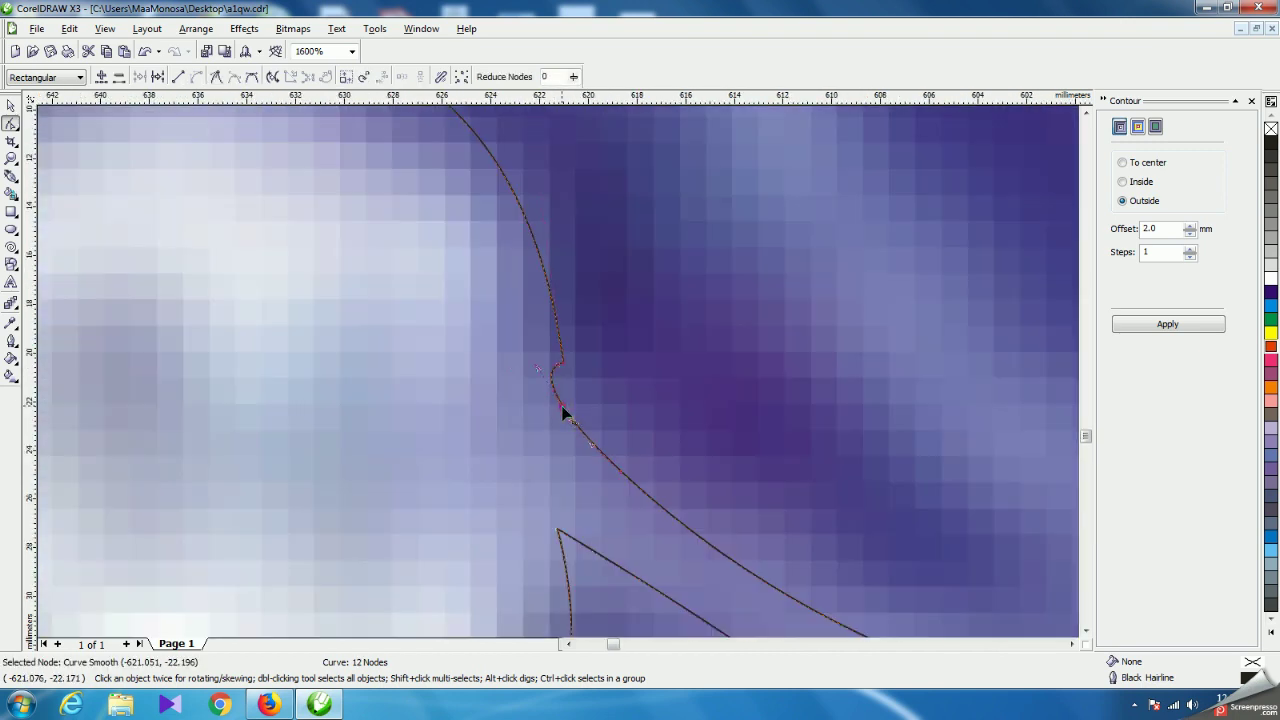
pyautogui.moveTo(557, 414); pyautogui.dragTo(559, 374)
pyautogui.hotkey('ctrl', 'z')
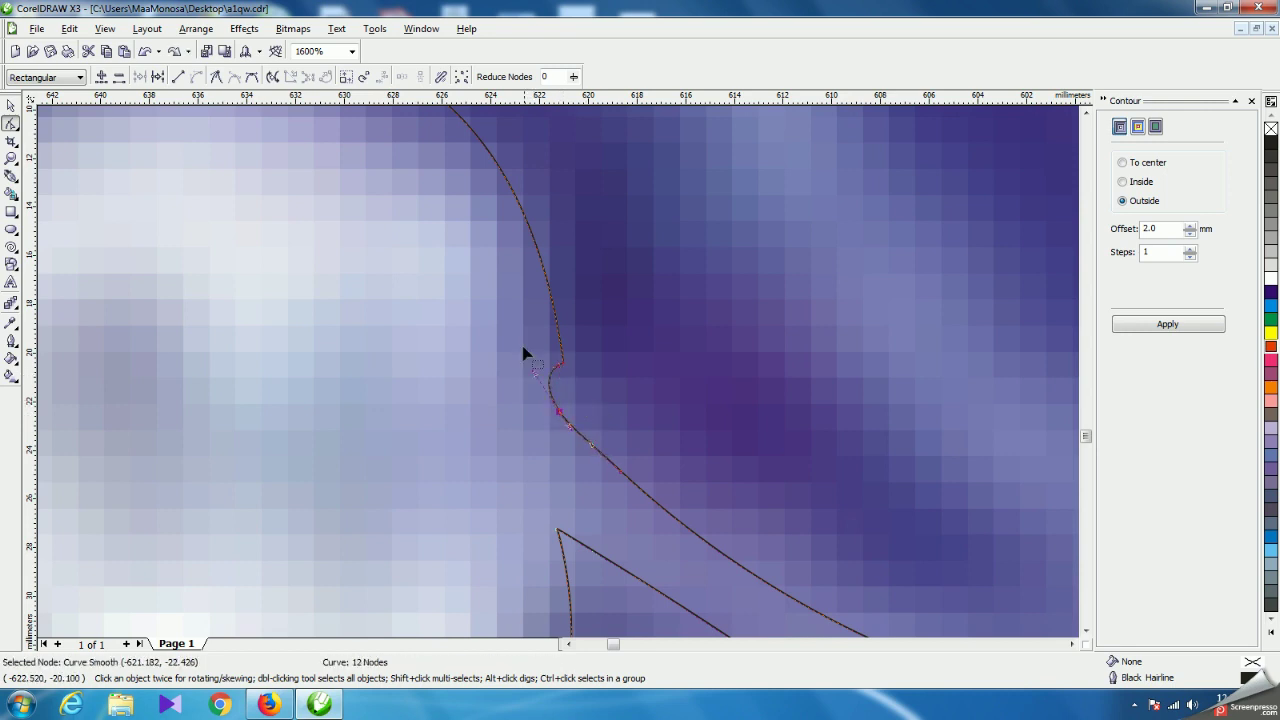
pyautogui.moveTo(517, 321); pyautogui.dragTo(579, 366)
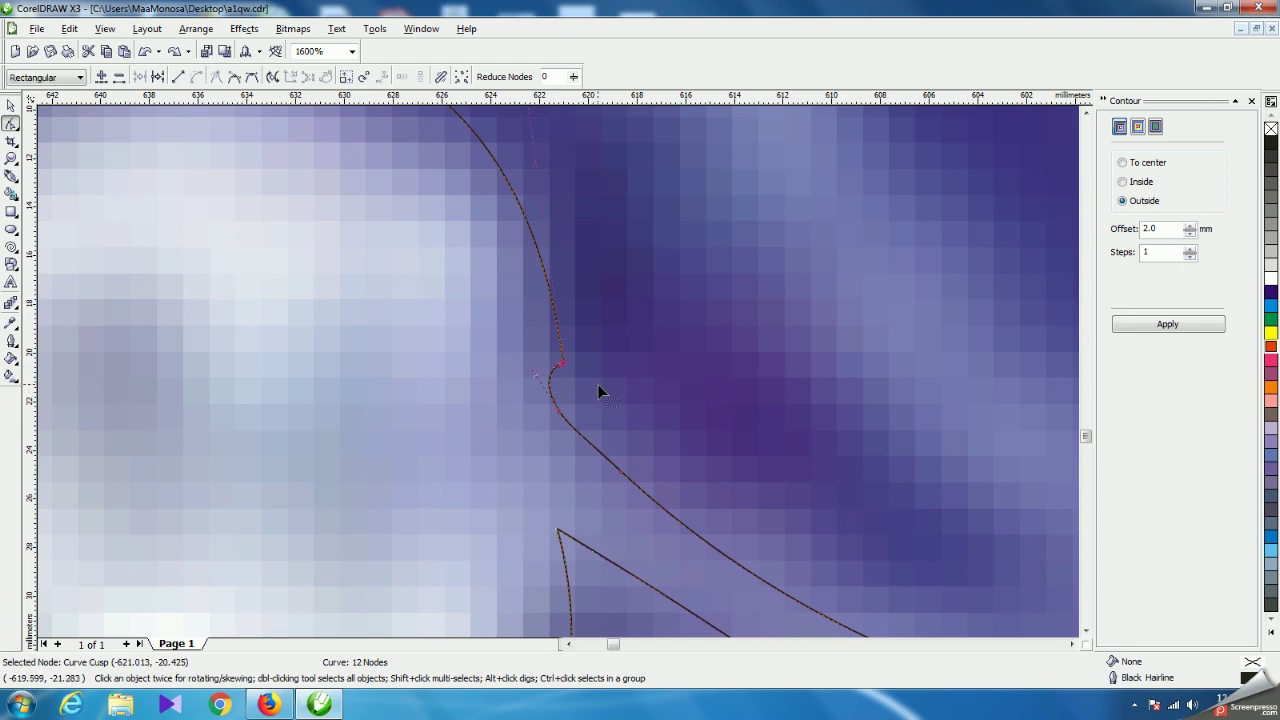
pyautogui.press('Delete')
# Pull the junction node's handles so the leaf's upper edge bulges around the reference leaf and meets the stem in a sharp corner.
pyautogui.click(558, 413)
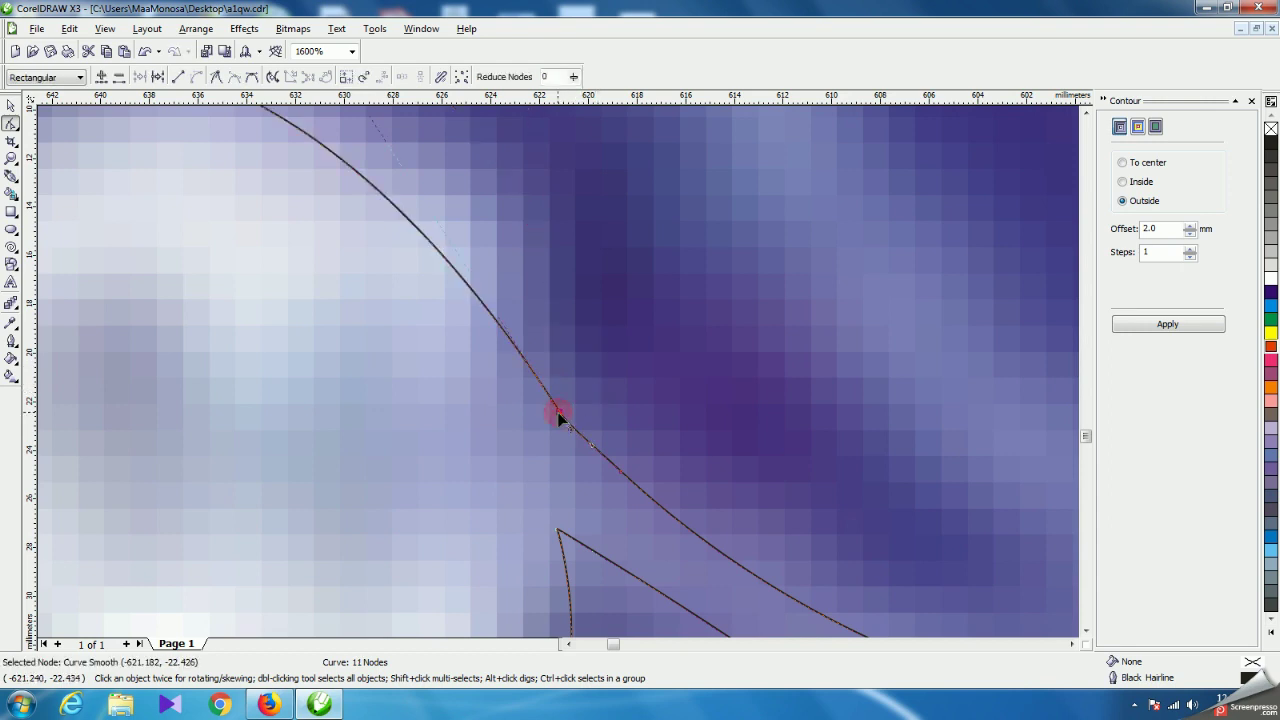
pyautogui.scroll(-2, 558, 363)
pyautogui.moveTo(498, 256); pyautogui.dragTo(615, 260)
pyautogui.scroll(3, 560, 369)
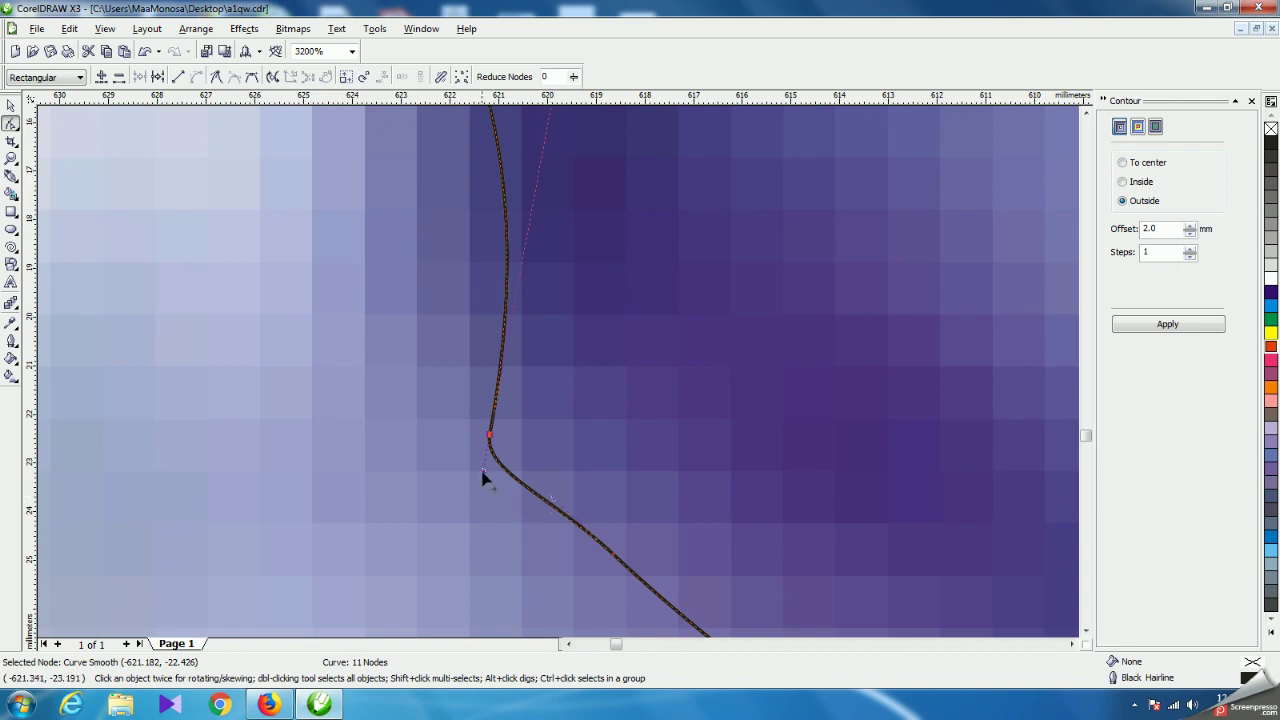
pyautogui.moveTo(484, 471); pyautogui.dragTo(489, 443)
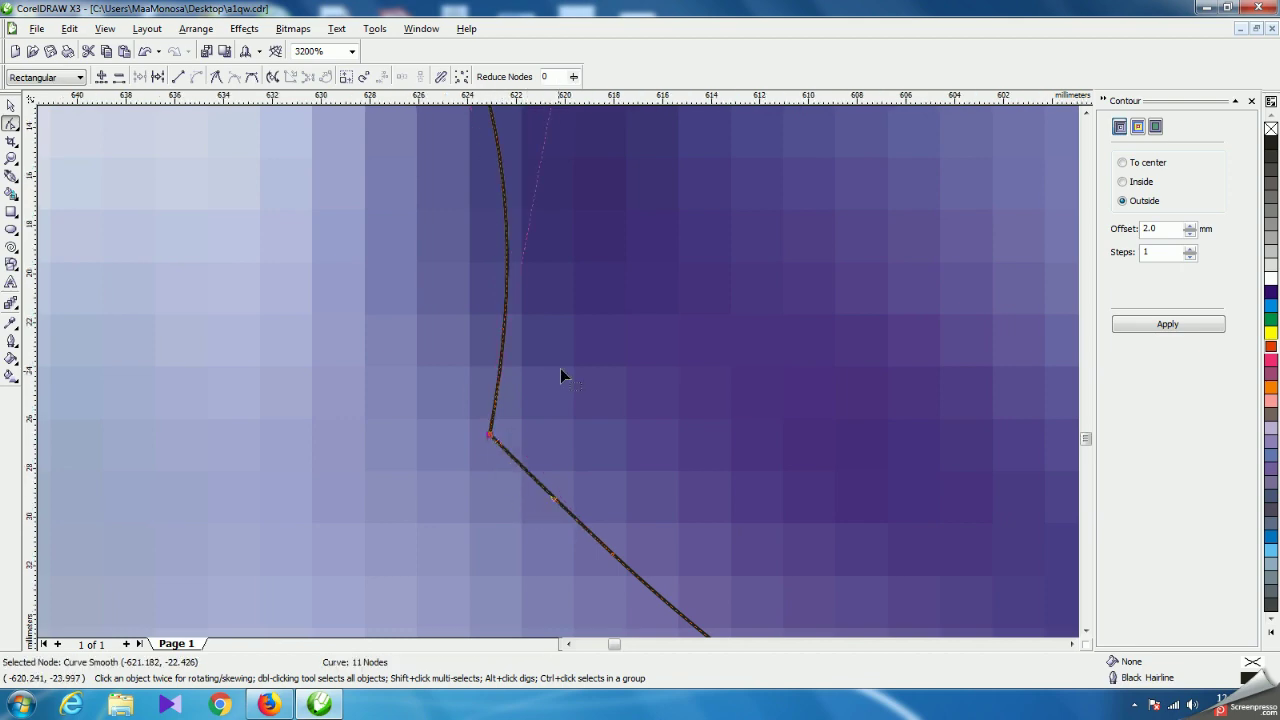
# Draw an arched midrib about 42 mm long inside the leaf, from near its tip to the stem junction.
pyautogui.scroll(-2, 559, 372)
pyautogui.scroll(-3, 564, 372)
pyautogui.scroll(2, 540, 365)
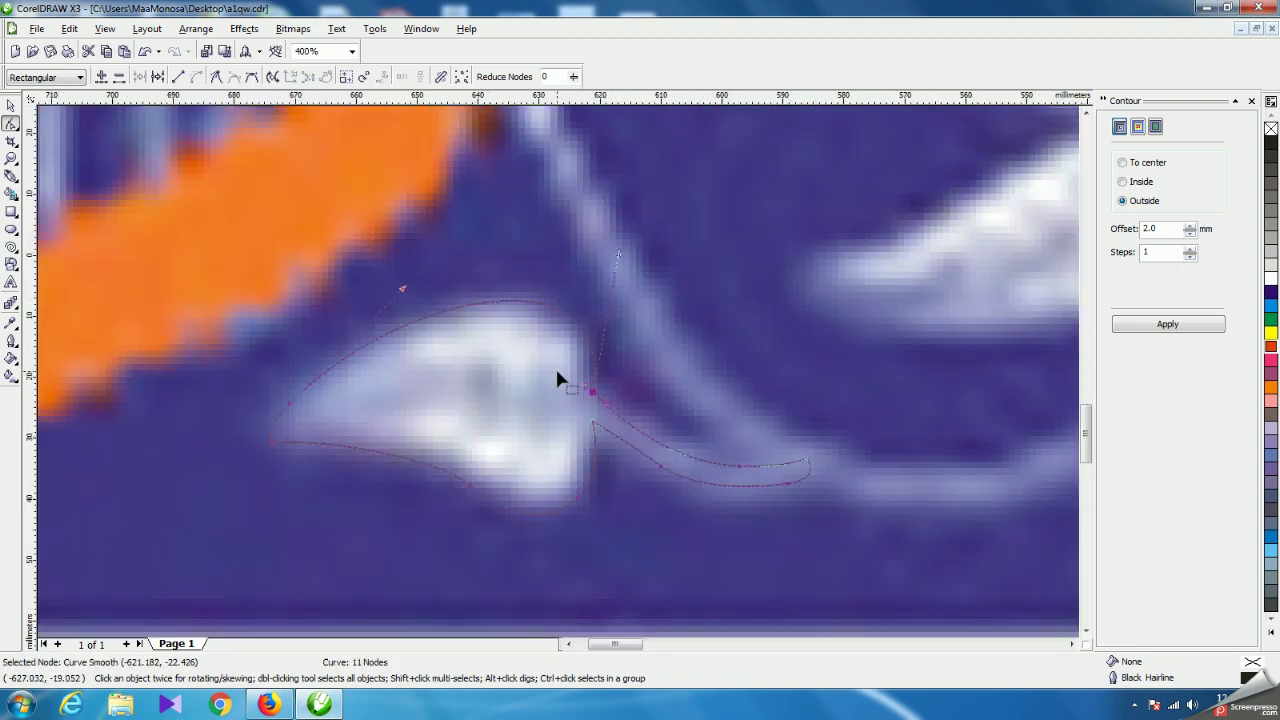
pyautogui.scroll(1, 558, 368)
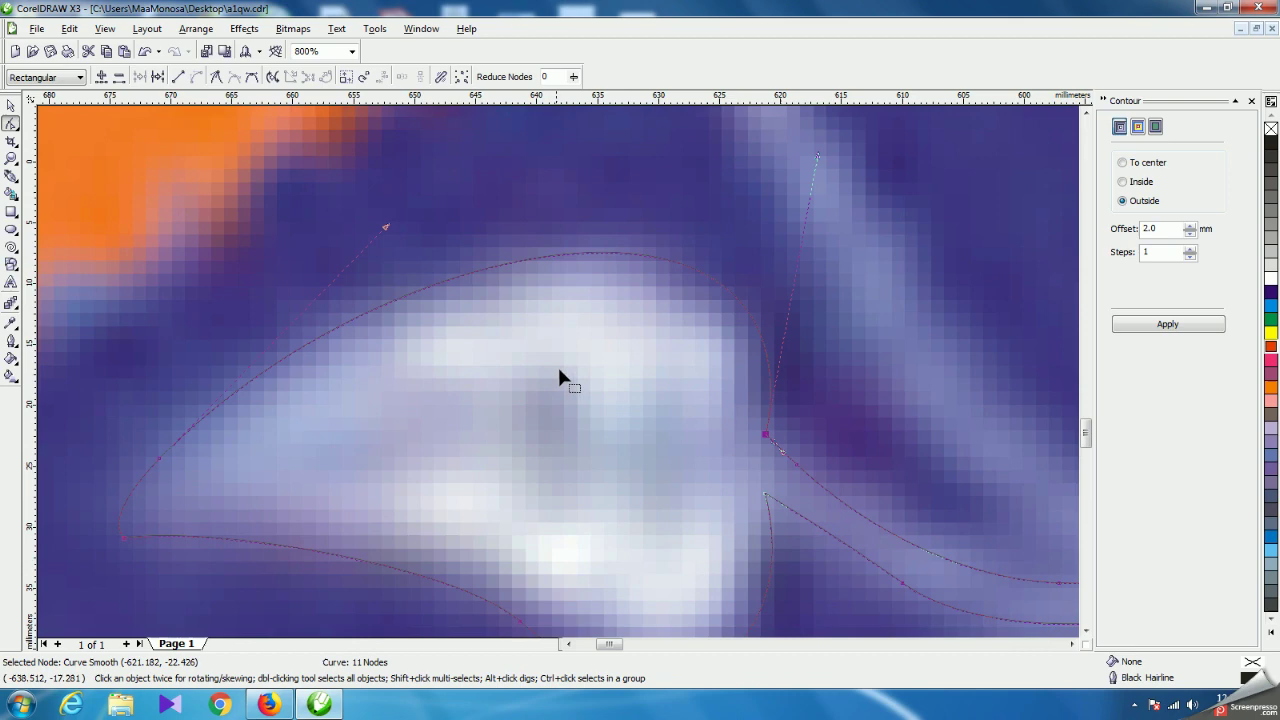
pyautogui.scroll(-3, 557, 367)
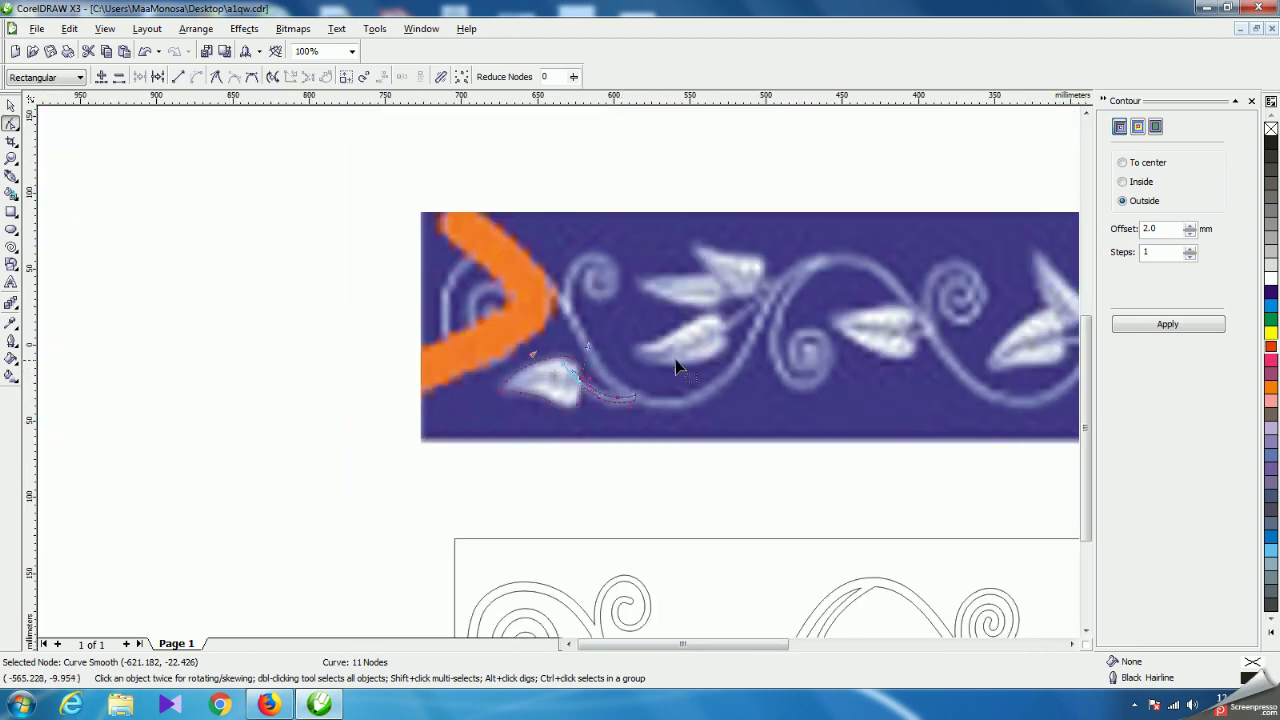
pyautogui.scroll(3, 560, 377)
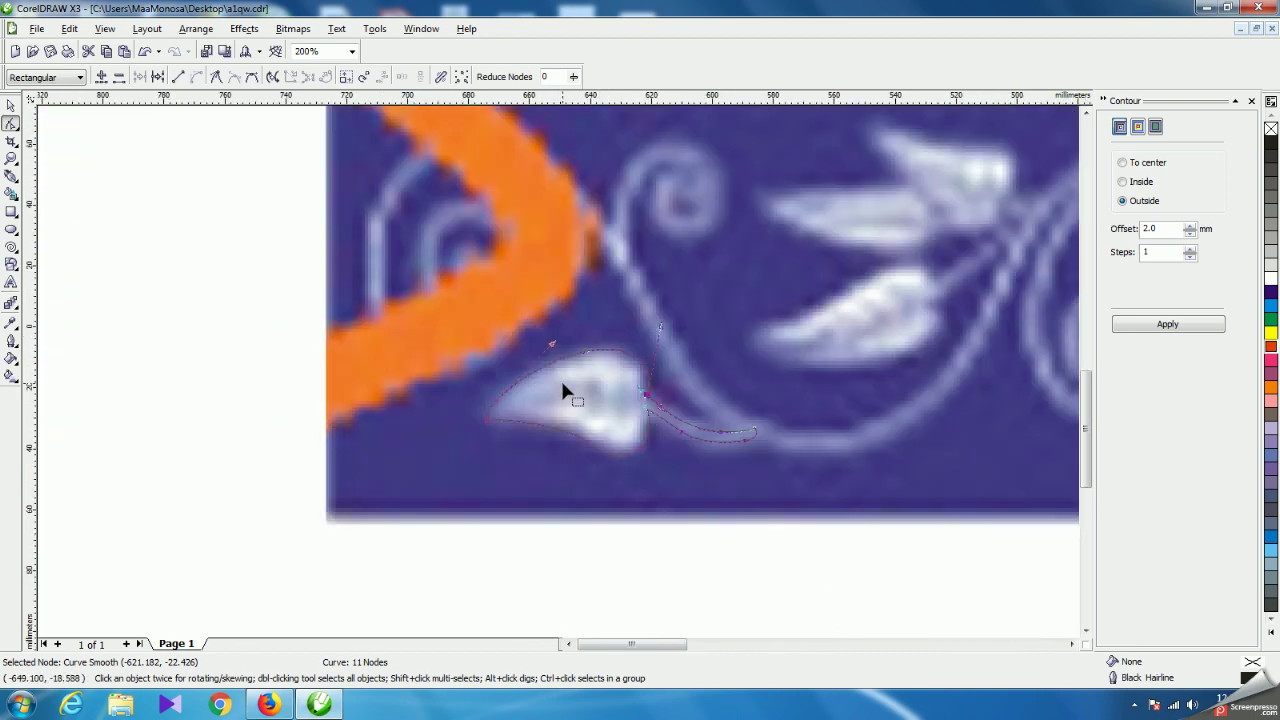
pyautogui.scroll(2, 595, 393)
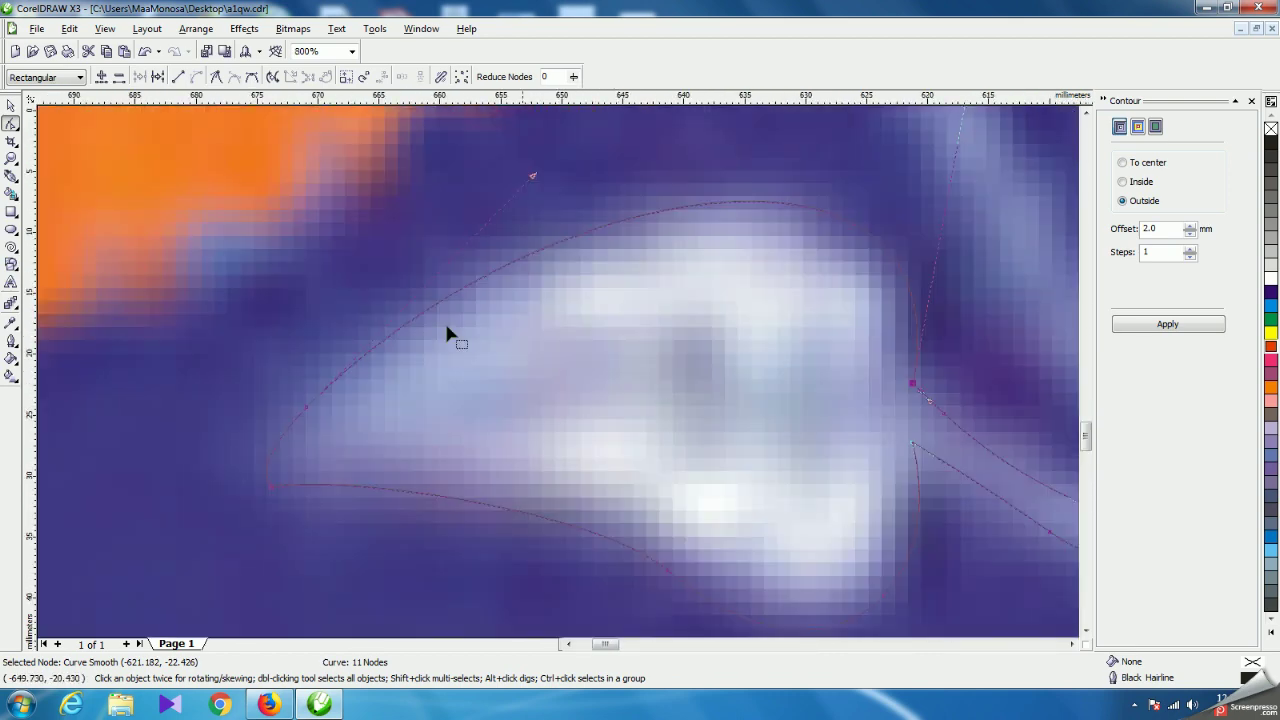
pyautogui.click(11, 176)
pyautogui.scroll(-2, 557, 374)
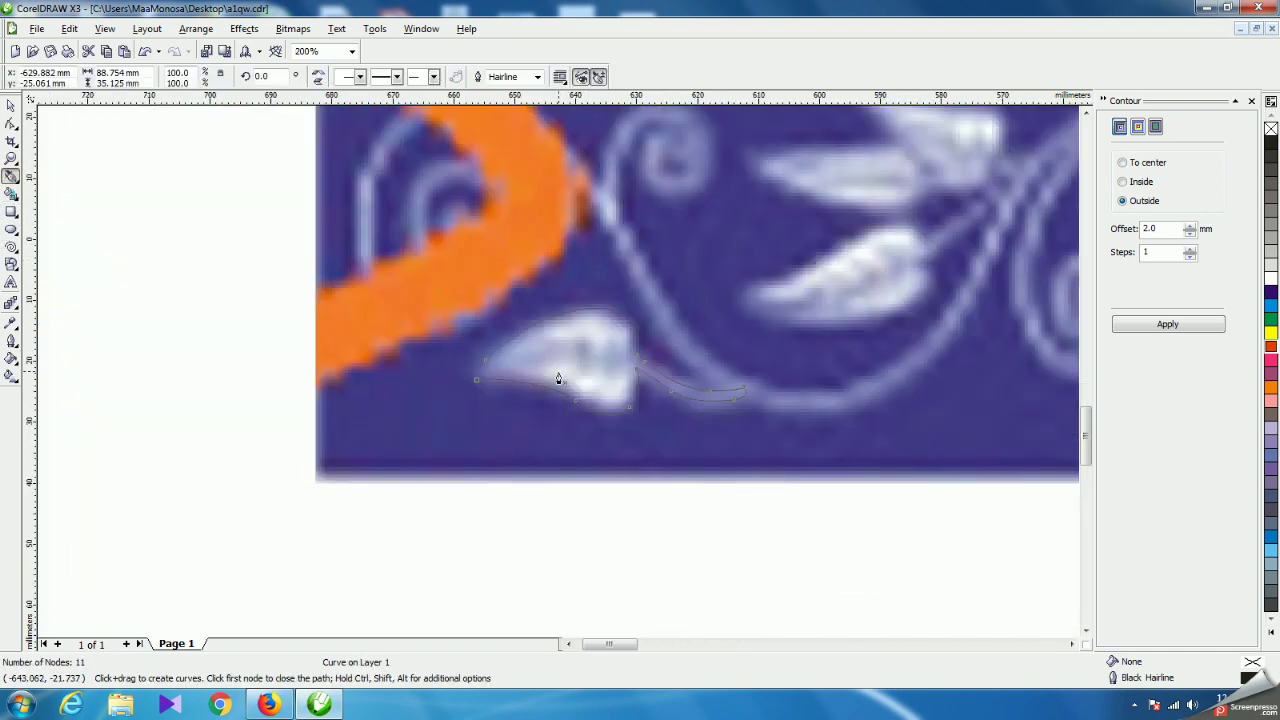
pyautogui.scroll(2, 557, 374)
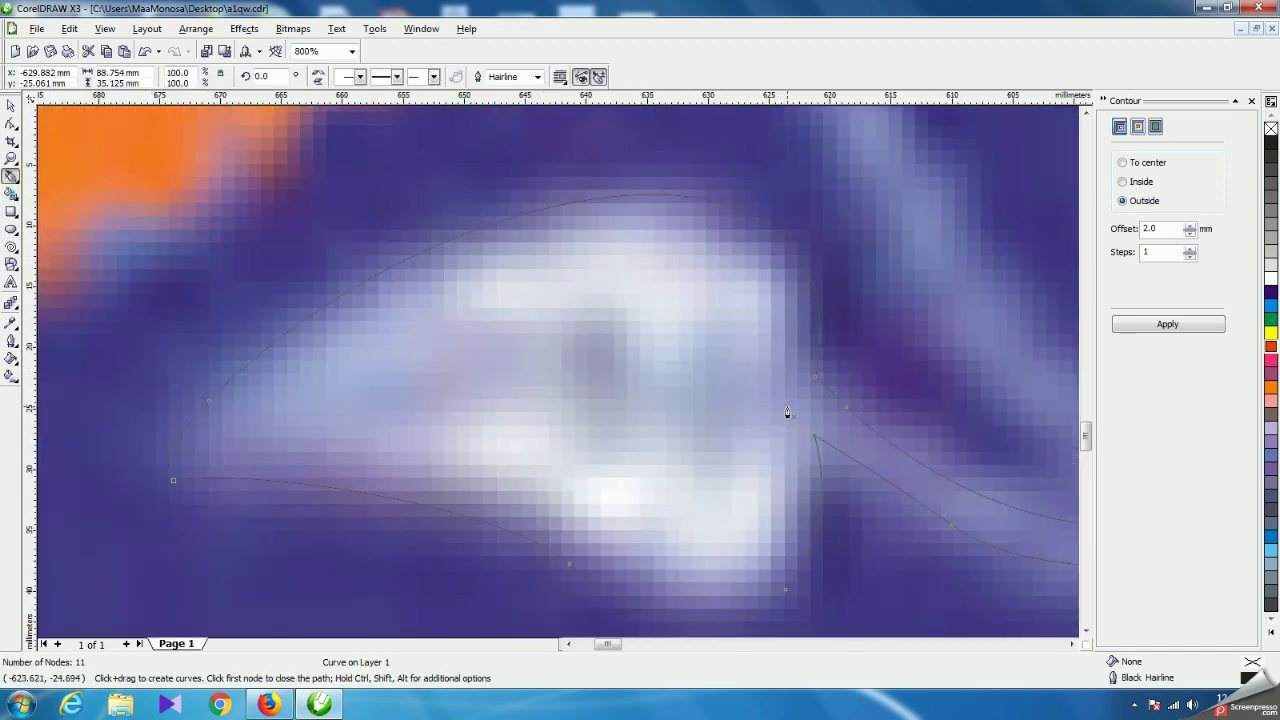
pyautogui.click(278, 429)
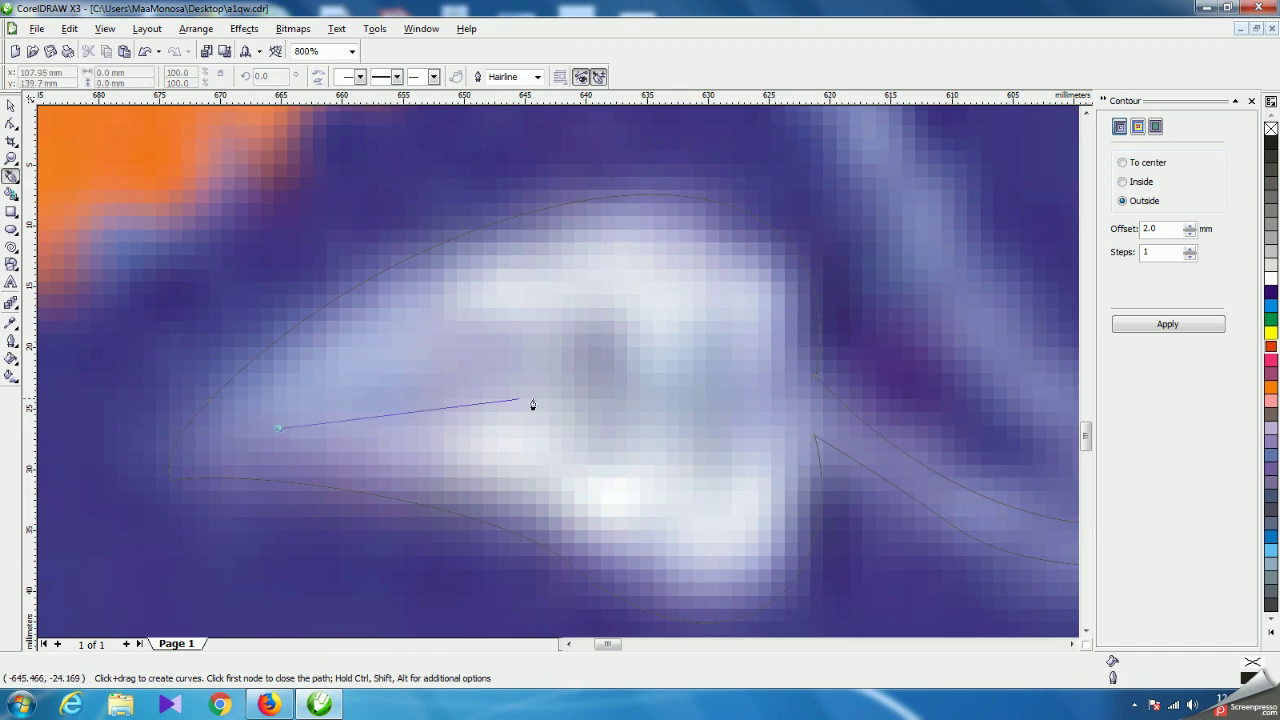
pyautogui.moveTo(793, 409); pyautogui.dragTo(846, 495)
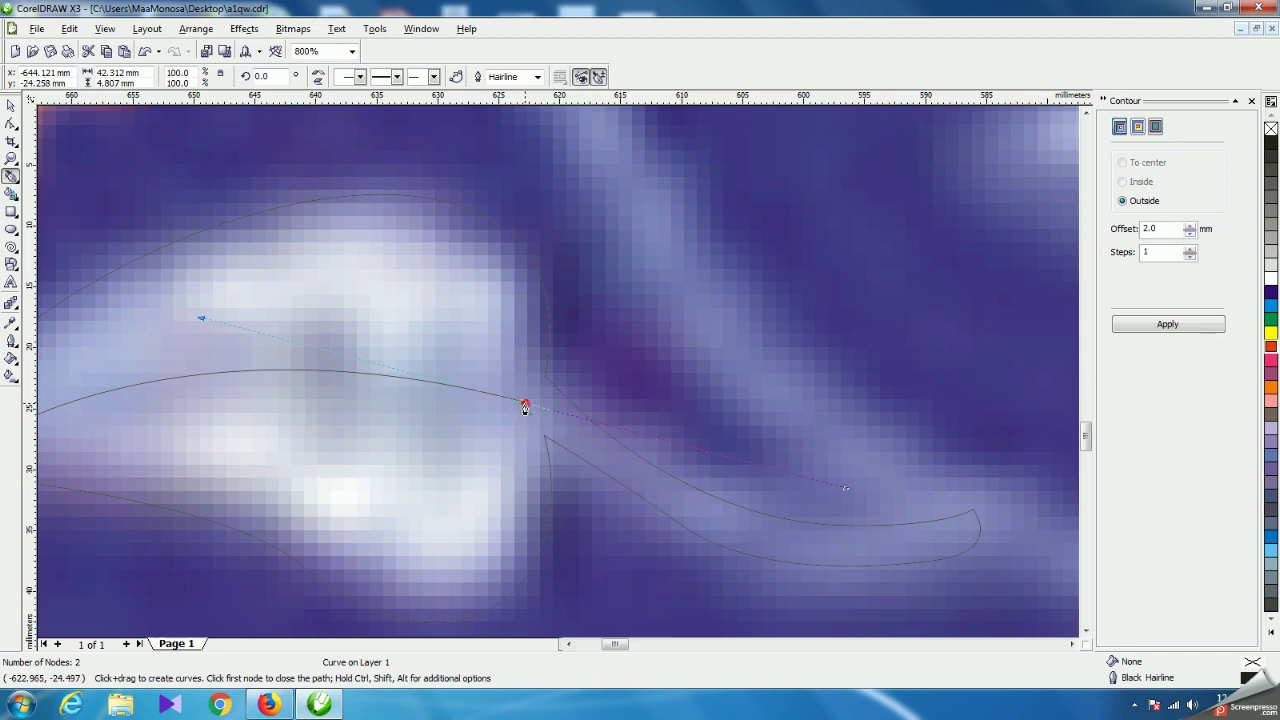
# Draw three V-shaped side veins across the midrib, from about 6.5 by 17 mm near the stem to 5 by 10.5 mm near the tip.
pyautogui.scroll(-2, 558, 378)
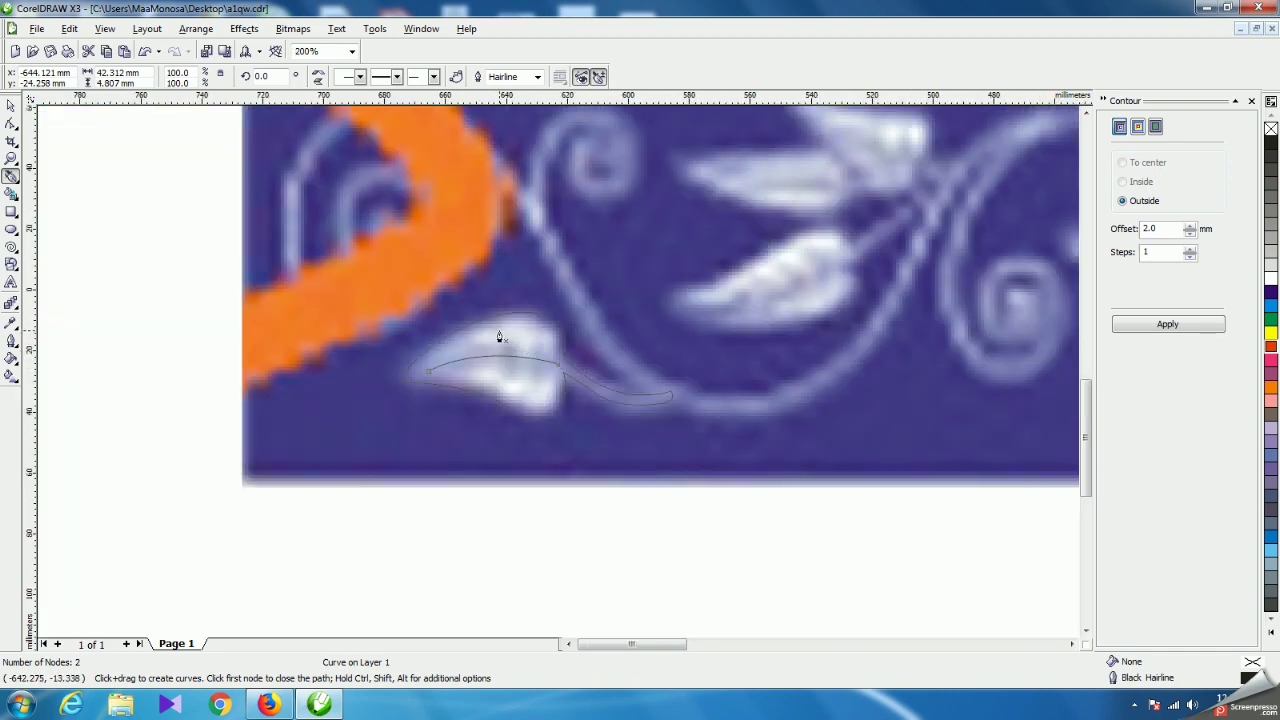
pyautogui.scroll(1, 502, 339)
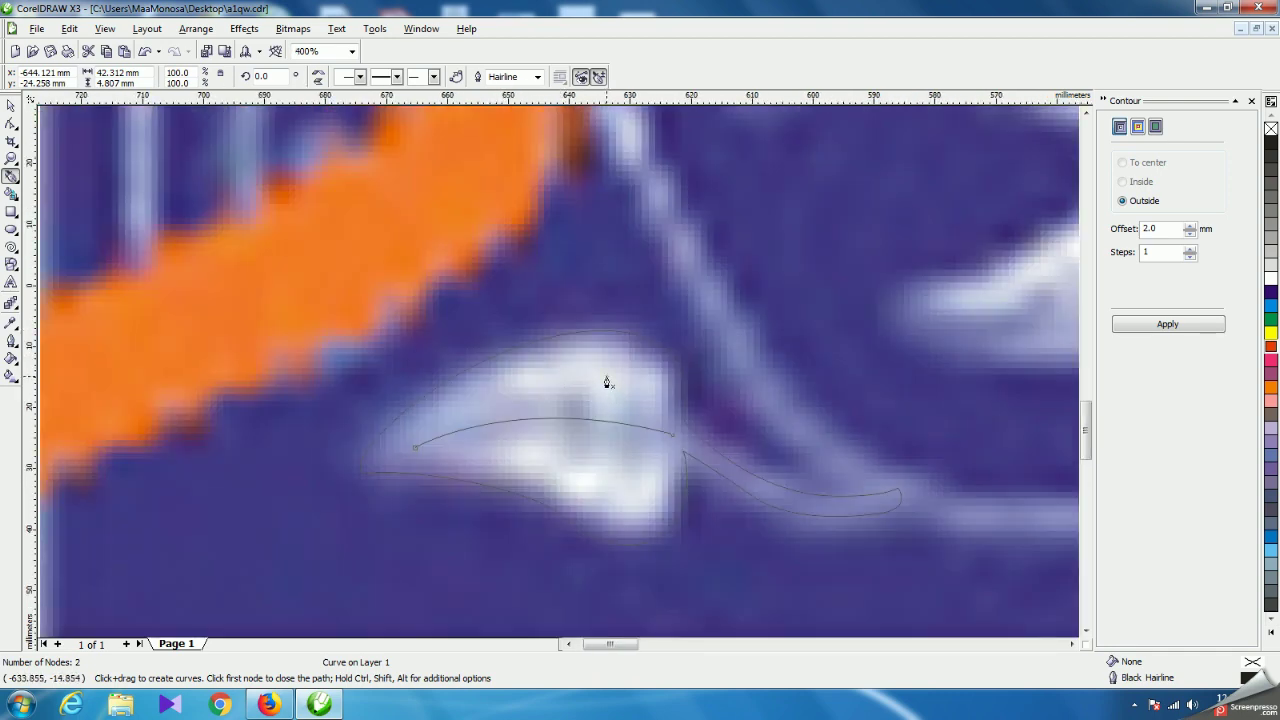
pyautogui.moveTo(646, 428); pyautogui.dragTo(611, 477)
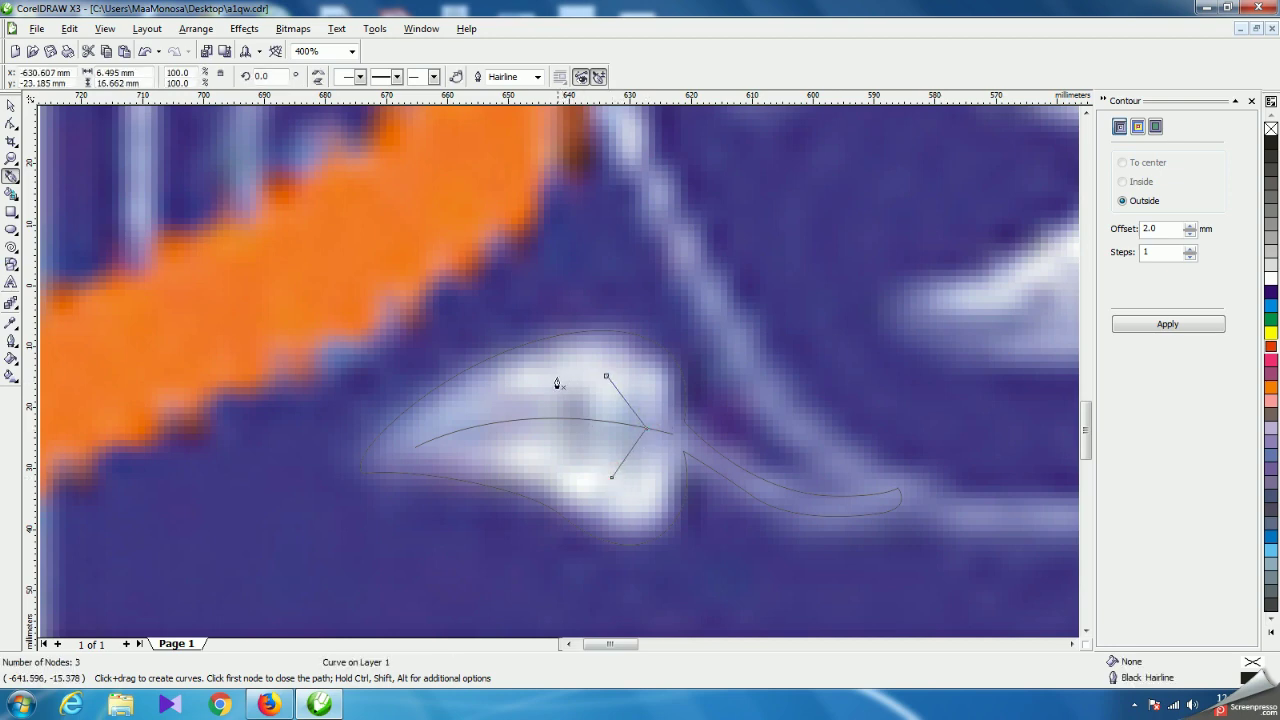
pyautogui.moveTo(551, 371); pyautogui.dragTo(557, 458)
pyautogui.click(555, 457)
pyautogui.moveTo(493, 393); pyautogui.dragTo(498, 460)
pyautogui.click(523, 420)
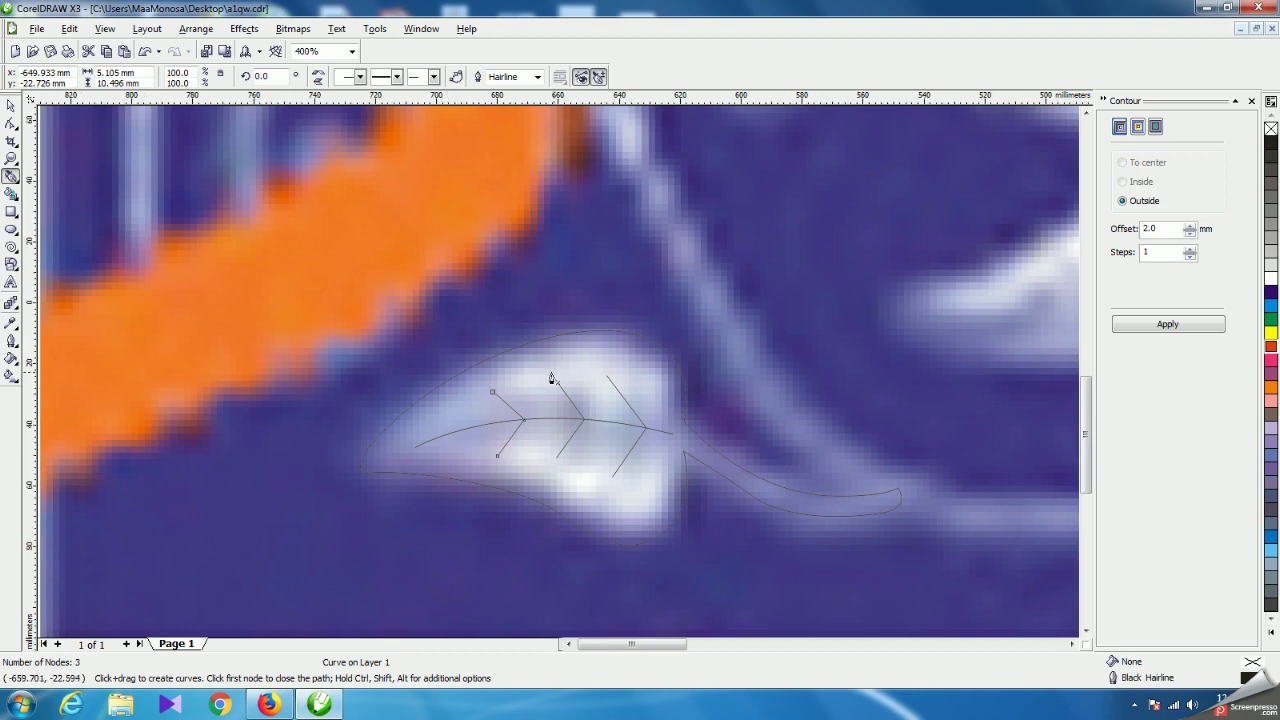
pyautogui.scroll(-1, 670, 320)
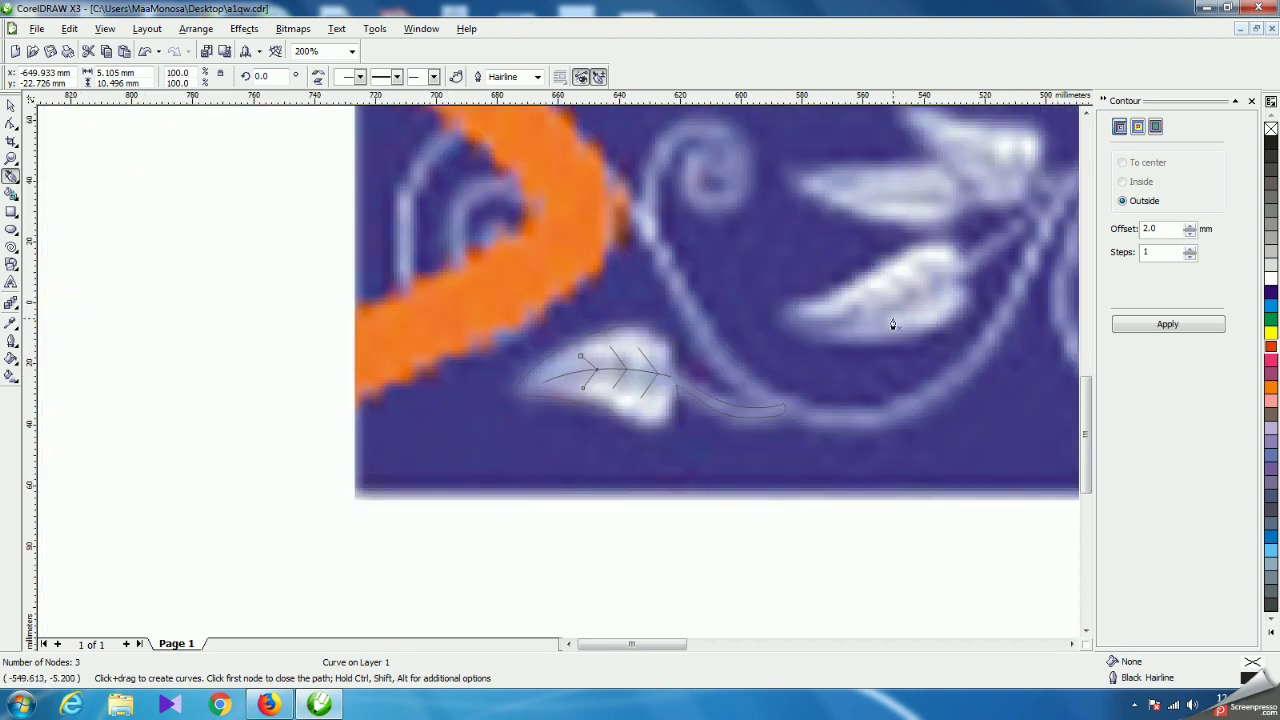
# Set the contour offset to 0.5 mm and lock the reference bitmap in place.
pyautogui.click(10, 104)
pyautogui.click(163, 286)
pyautogui.scroll(1, 650, 375)
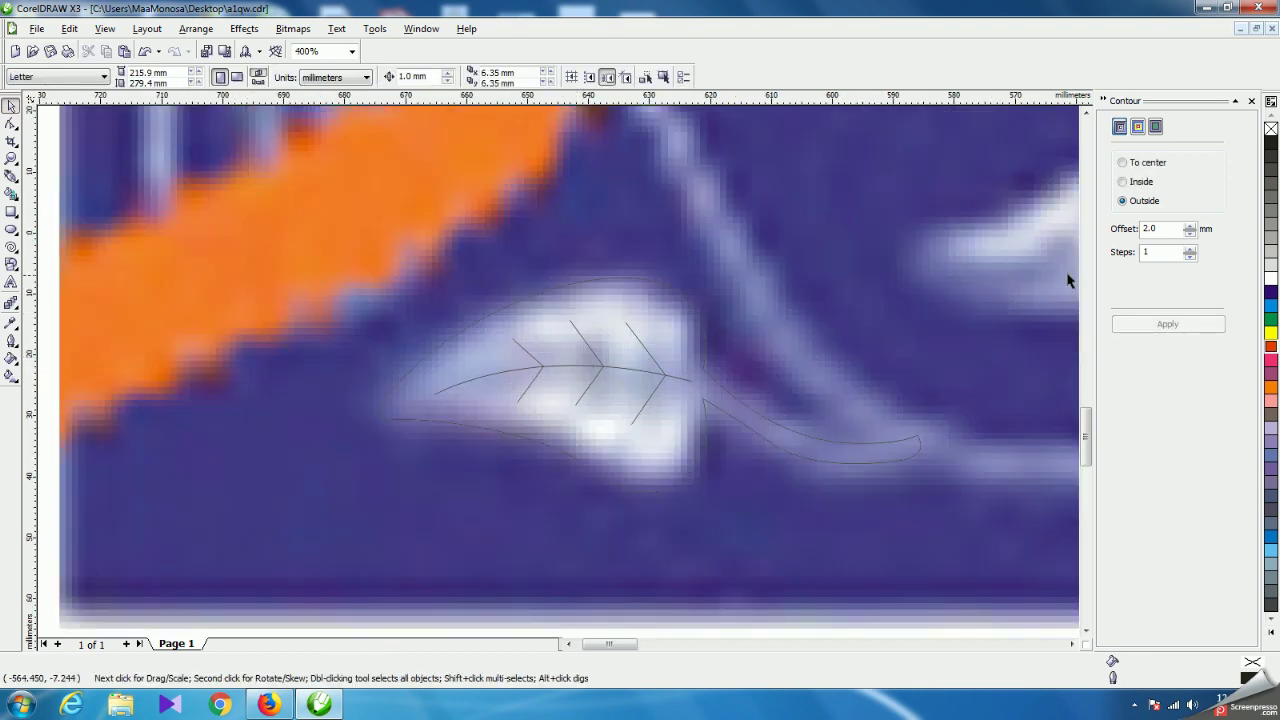
pyautogui.doubleClick(1150, 228)
pyautogui.press('BackSpace')
pyautogui.click(388, 258)
pyautogui.click(196, 28)
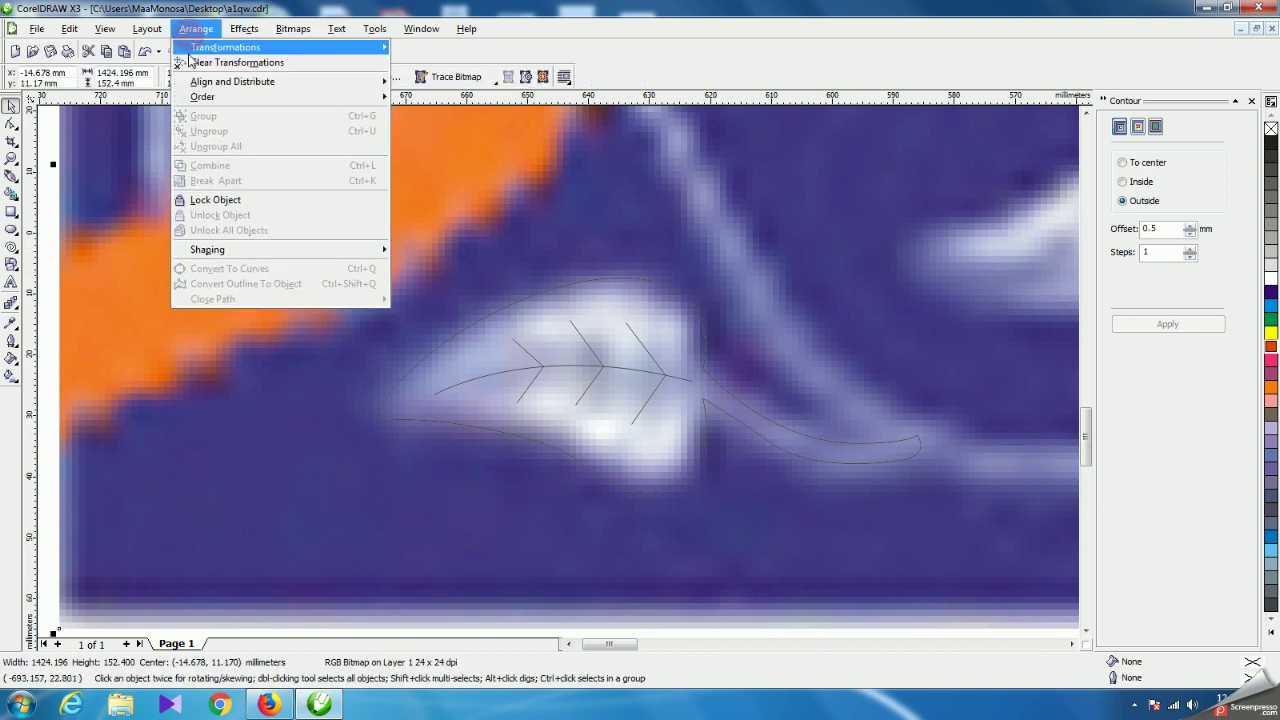
pyautogui.click(203, 199)
# Combine the midrib and the three side veins into one curve and apply a 0.5 mm outside contour to it.
pyautogui.moveTo(405, 248); pyautogui.dragTo(716, 486)
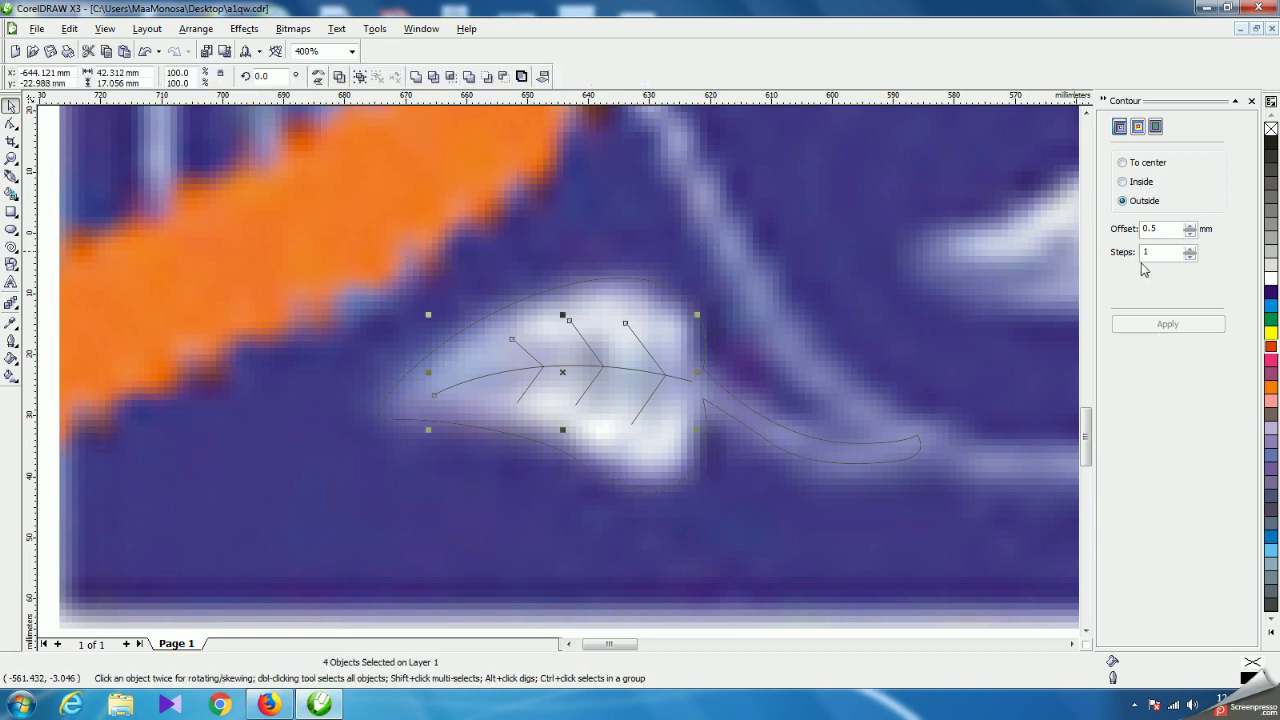
pyautogui.click(340, 76)
pyautogui.click(1143, 324)
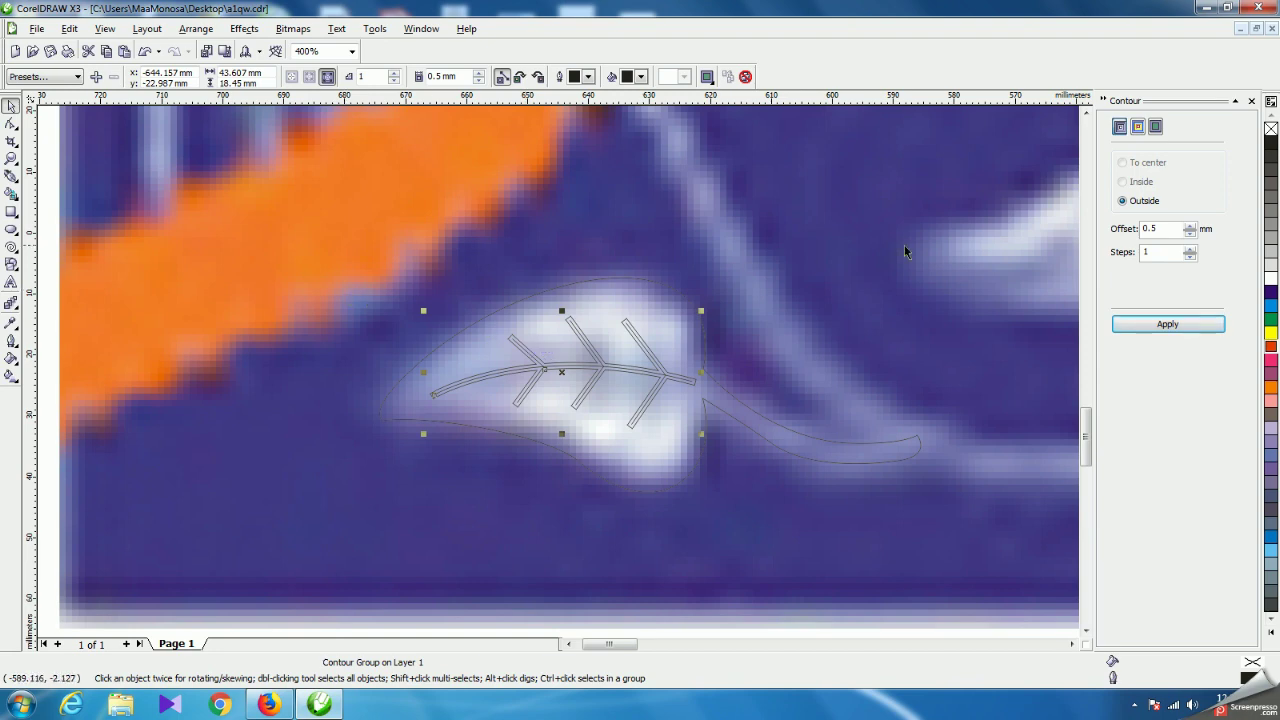
# Change the vein contour's offset to 1 mm and apply it.
pyautogui.doubleClick(1152, 228)
pyautogui.write('1')
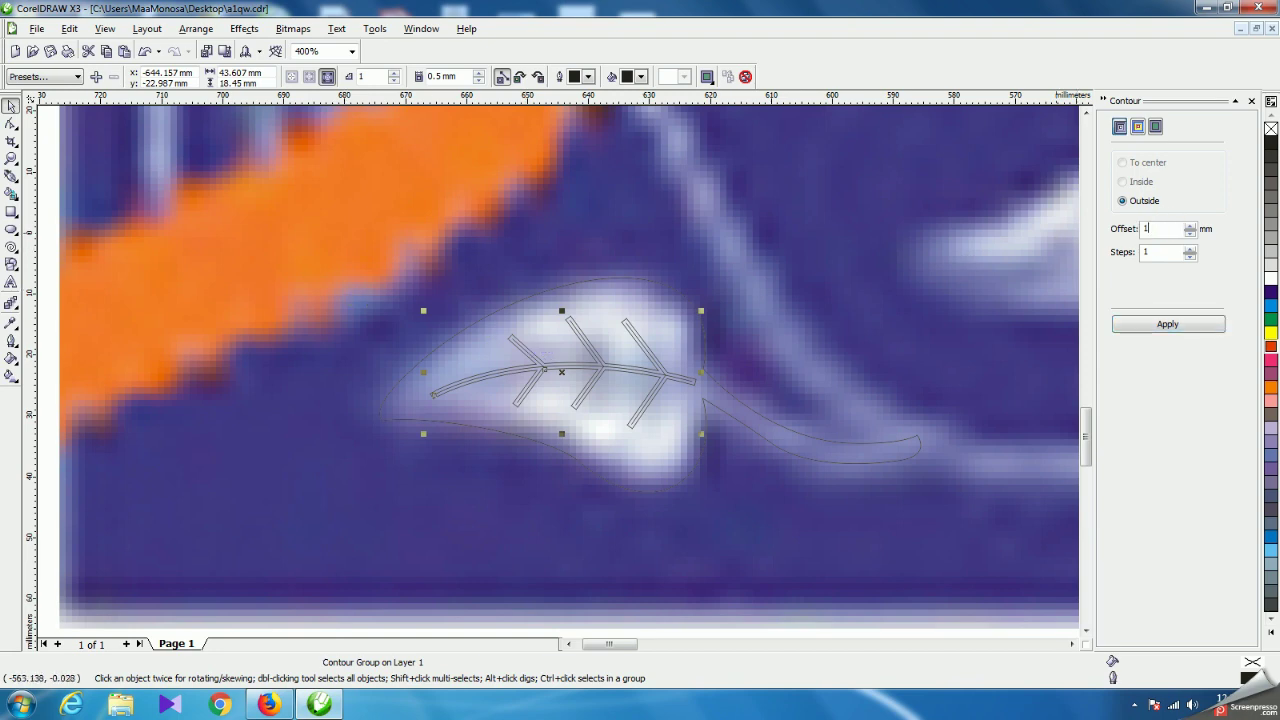
pyautogui.click(1160, 334)
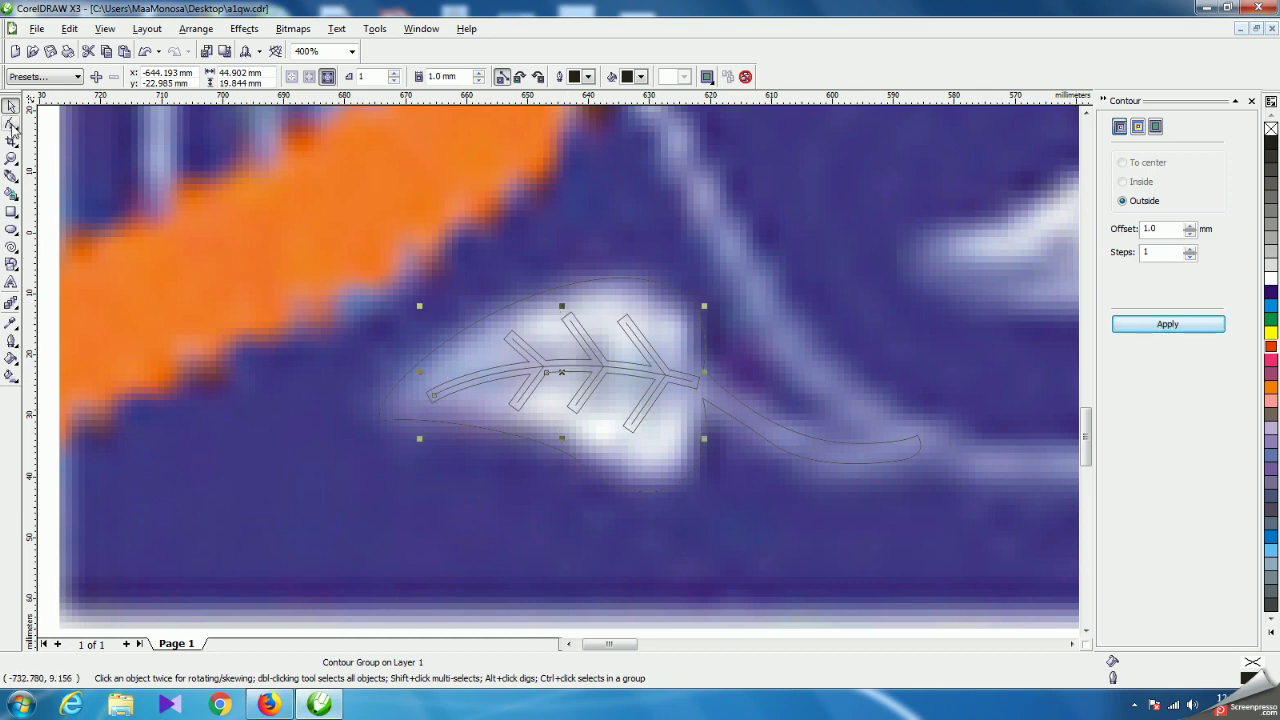
pyautogui.click(280, 277)
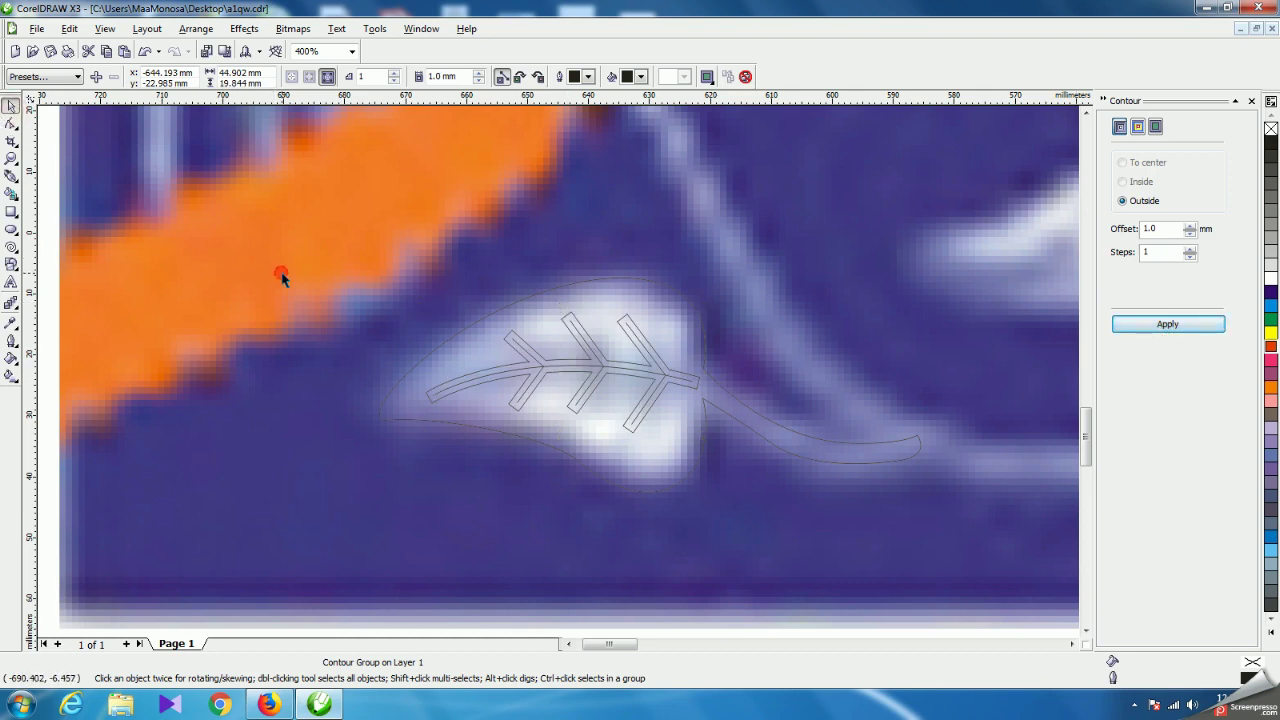
# Select the centreline curve inside the vein contour and unlock all locked objects.
pyautogui.click(570, 371)
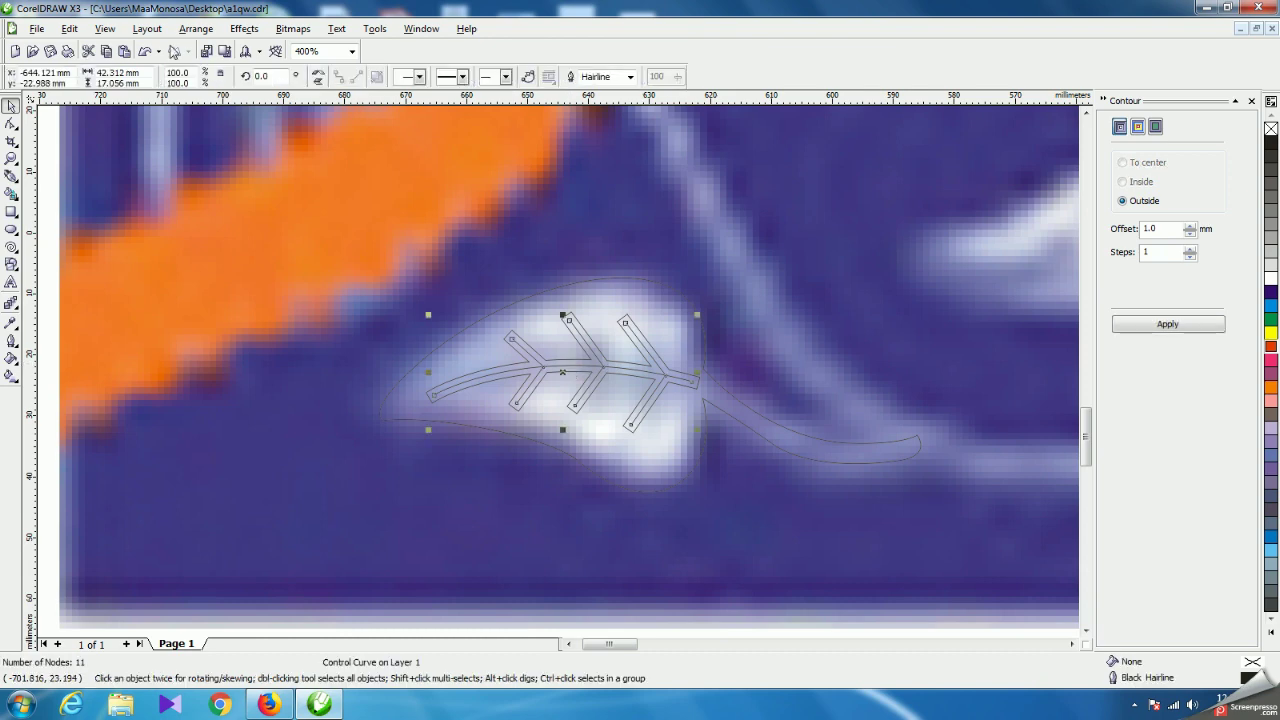
pyautogui.click(196, 28)
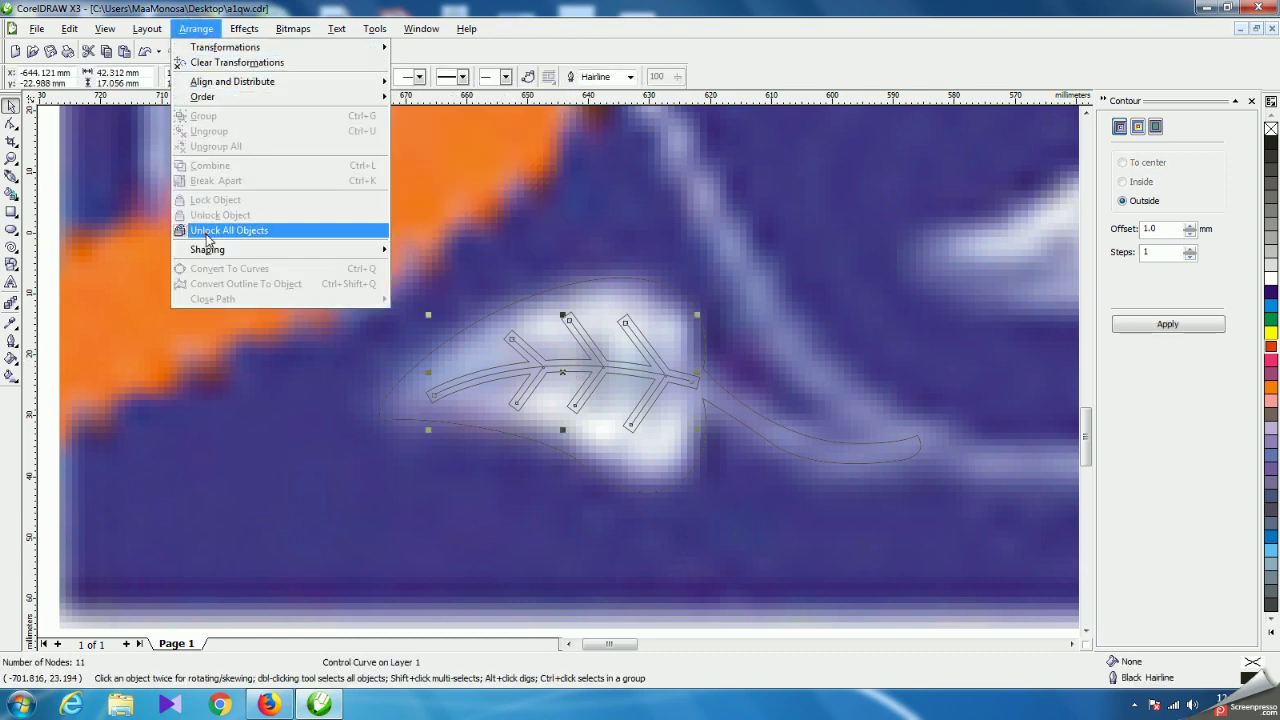
pyautogui.click(229, 230)
pyautogui.click(563, 368)
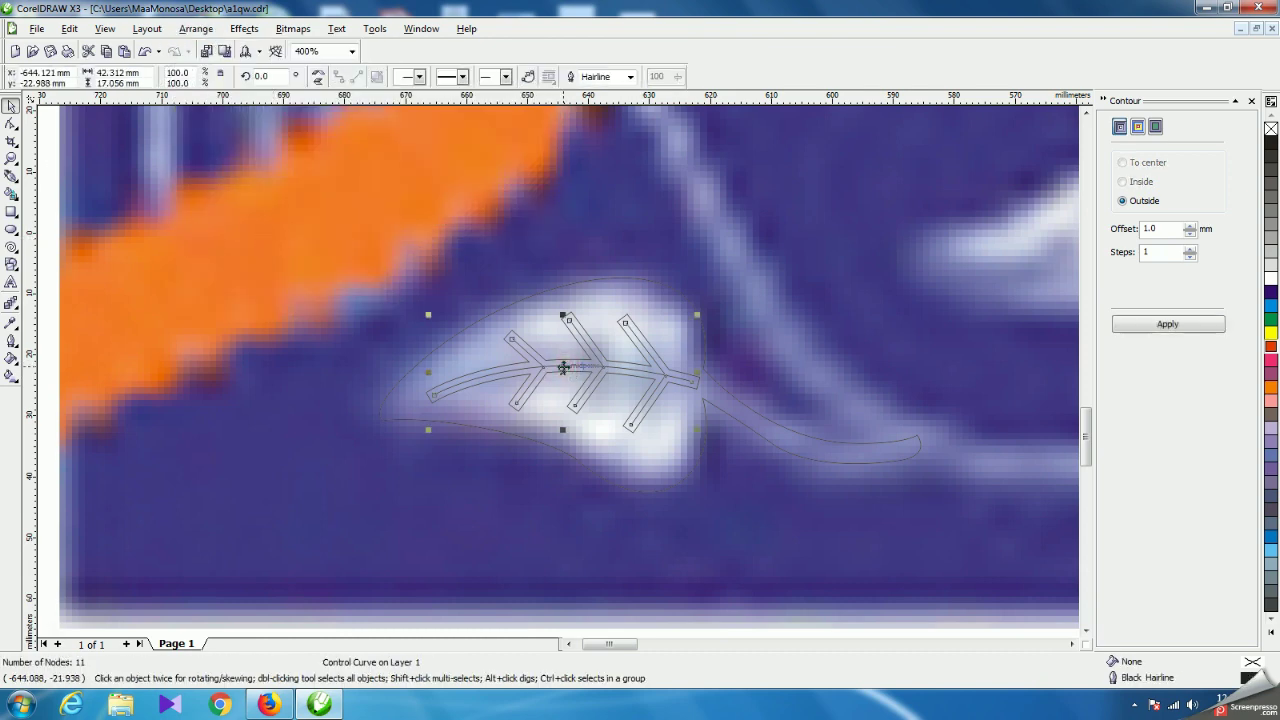
pyautogui.press('Delete')
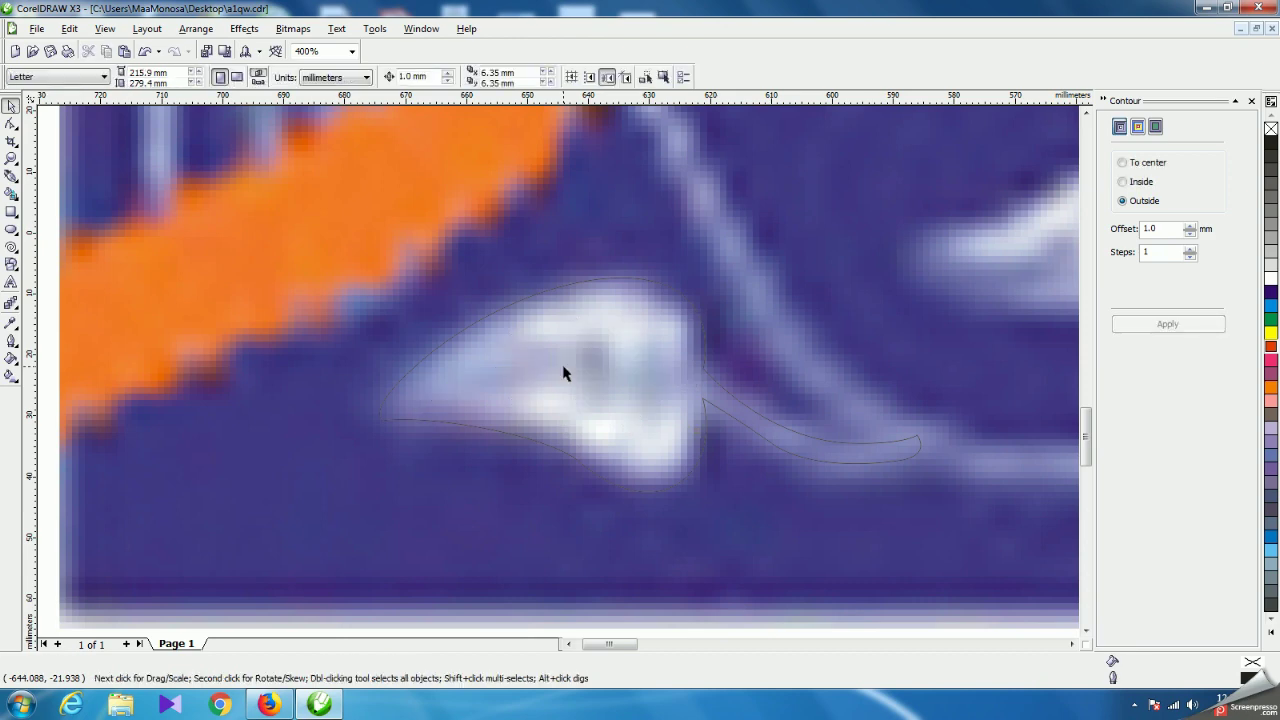
pyautogui.hotkey('ctrl', 'z')
# Break the vein's contour group apart and delete the original centreline curve inside the outline.
pyautogui.click(196, 28)
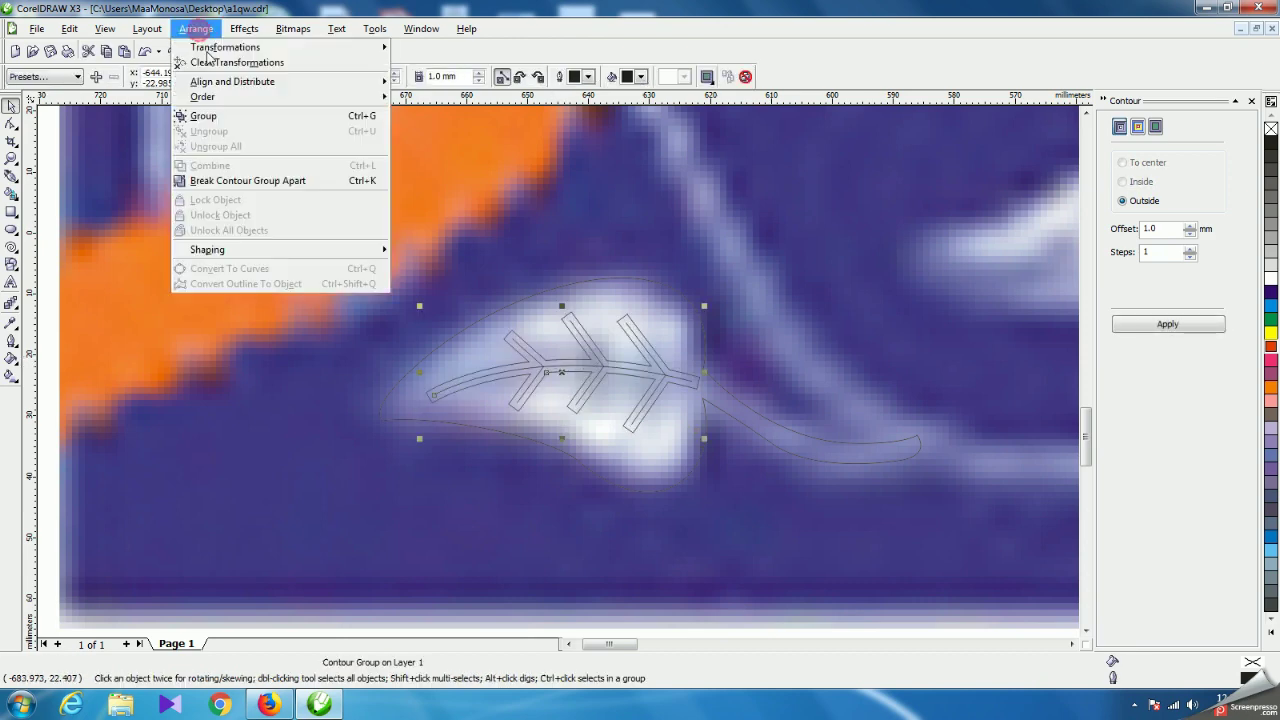
pyautogui.click(222, 181)
pyautogui.click(281, 211)
pyautogui.click(543, 375)
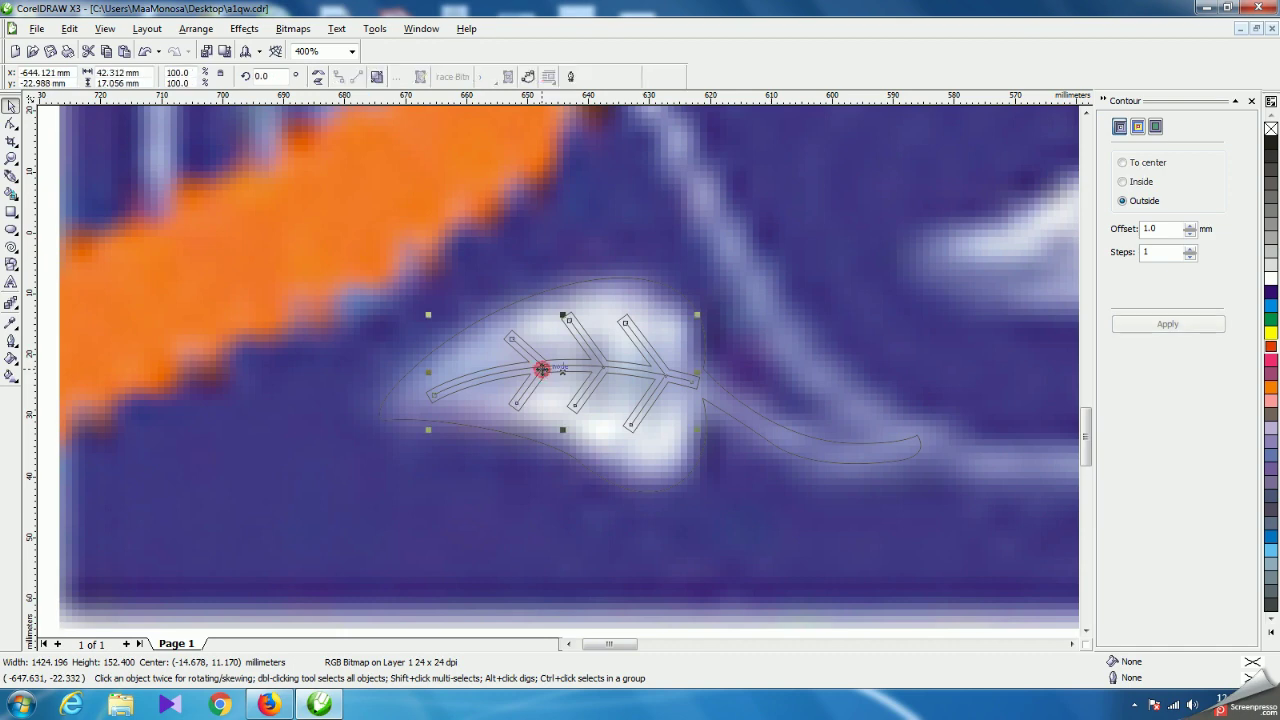
pyautogui.press('Escape')
# Examine the outlined veins and the leaf contour with the Shape tool, from the stem end to the leaf tip.
pyautogui.scroll(-2, 558, 378)
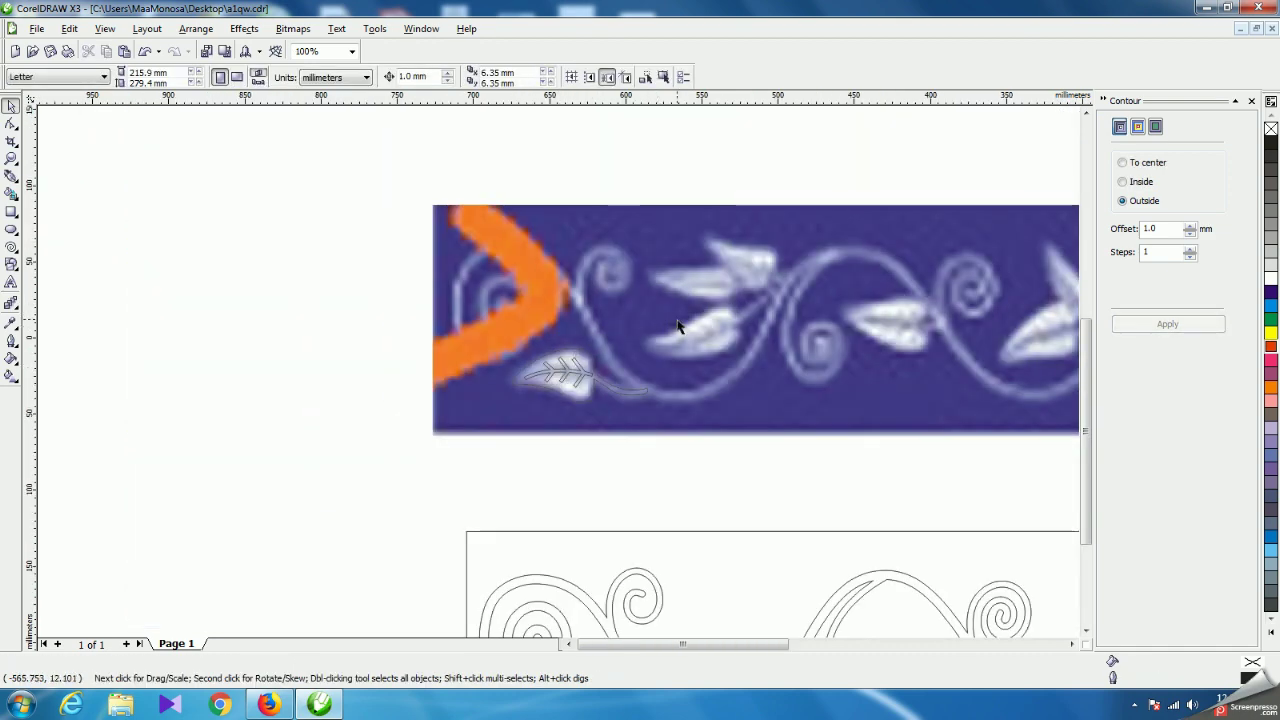
pyautogui.scroll(2, 563, 374)
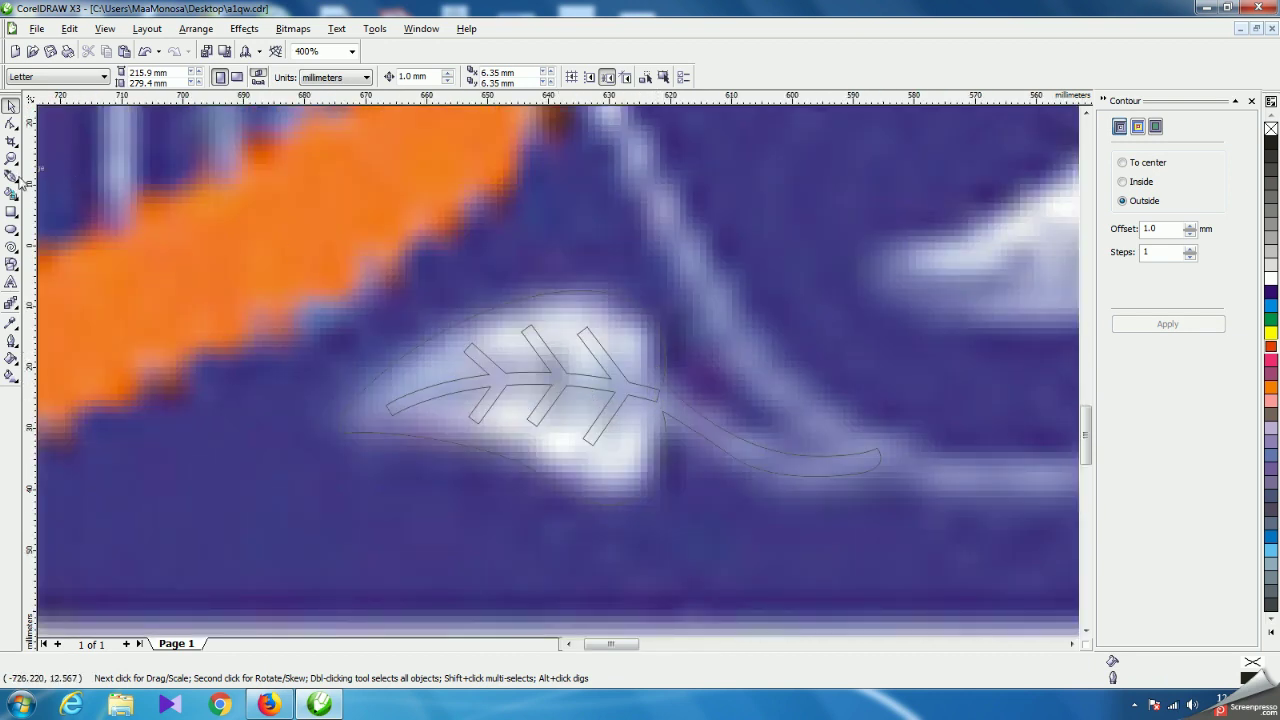
pyautogui.click(11, 122)
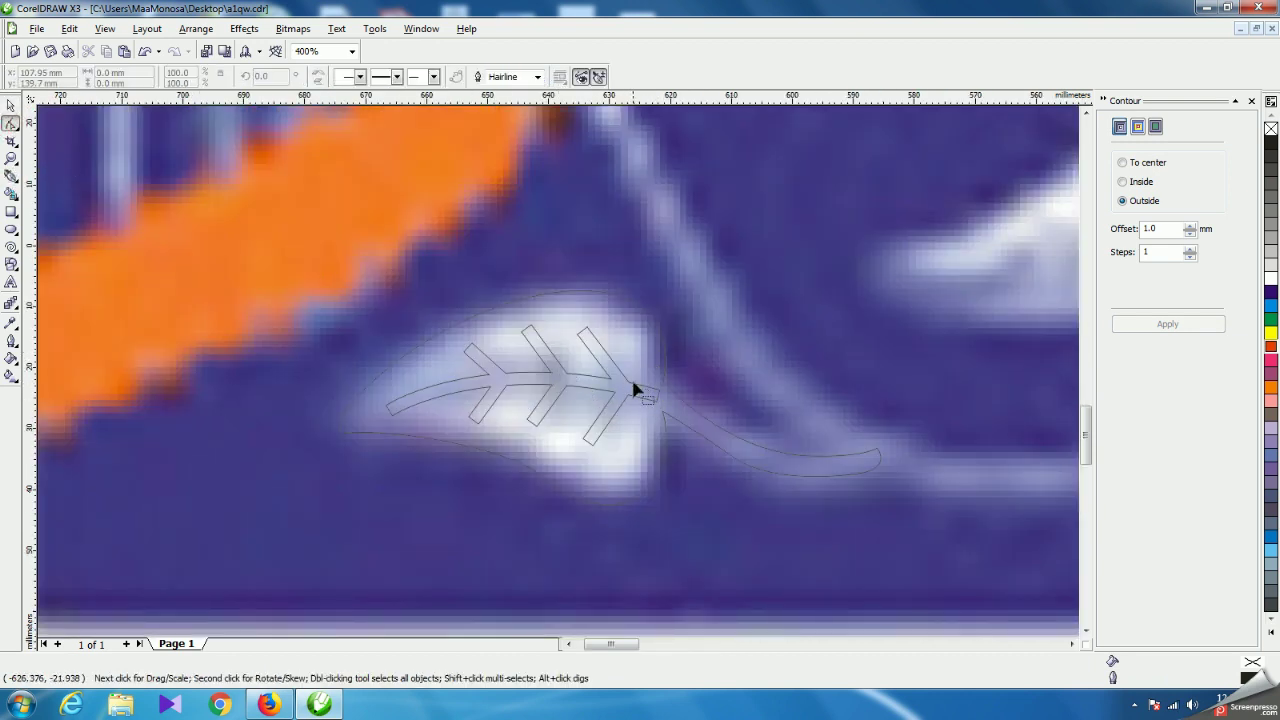
pyautogui.scroll(2, 600, 372)
pyautogui.click(571, 413)
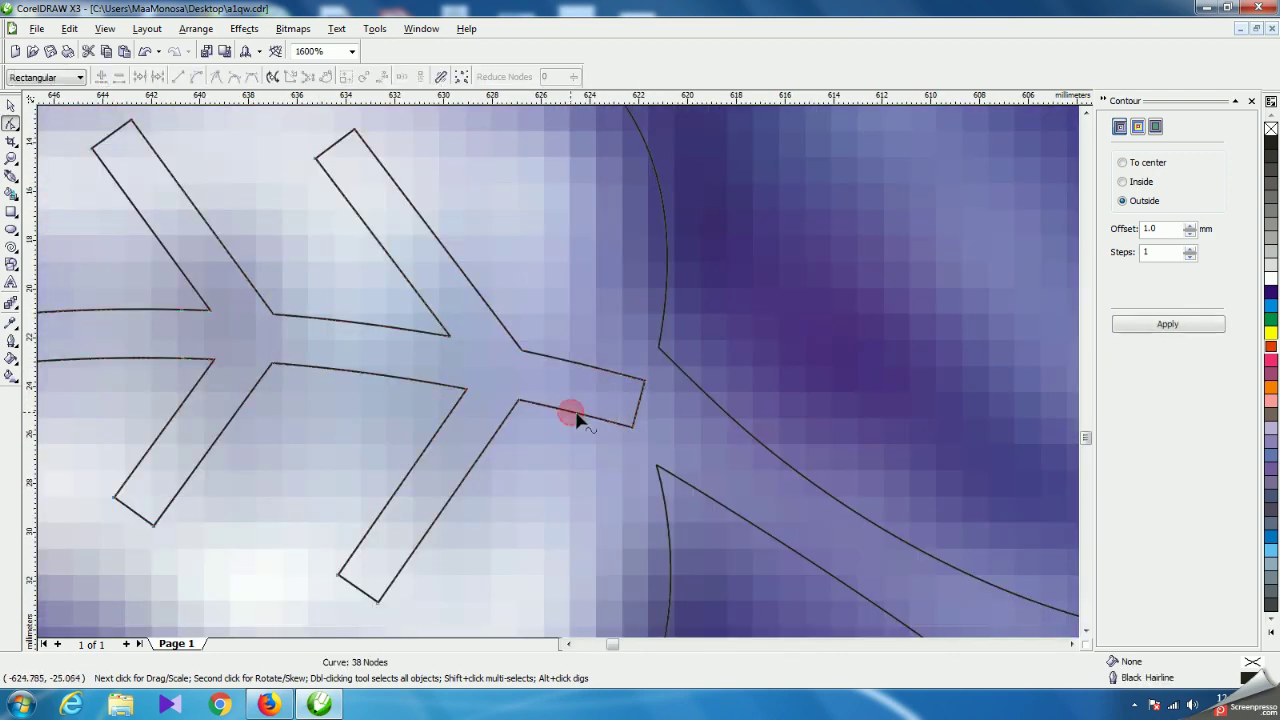
pyautogui.click(655, 365)
pyautogui.moveTo(596, 452); pyautogui.dragTo(594, 423)
pyautogui.click(654, 440)
pyautogui.scroll(-2, 560, 378)
pyautogui.scroll(-2, 560, 377)
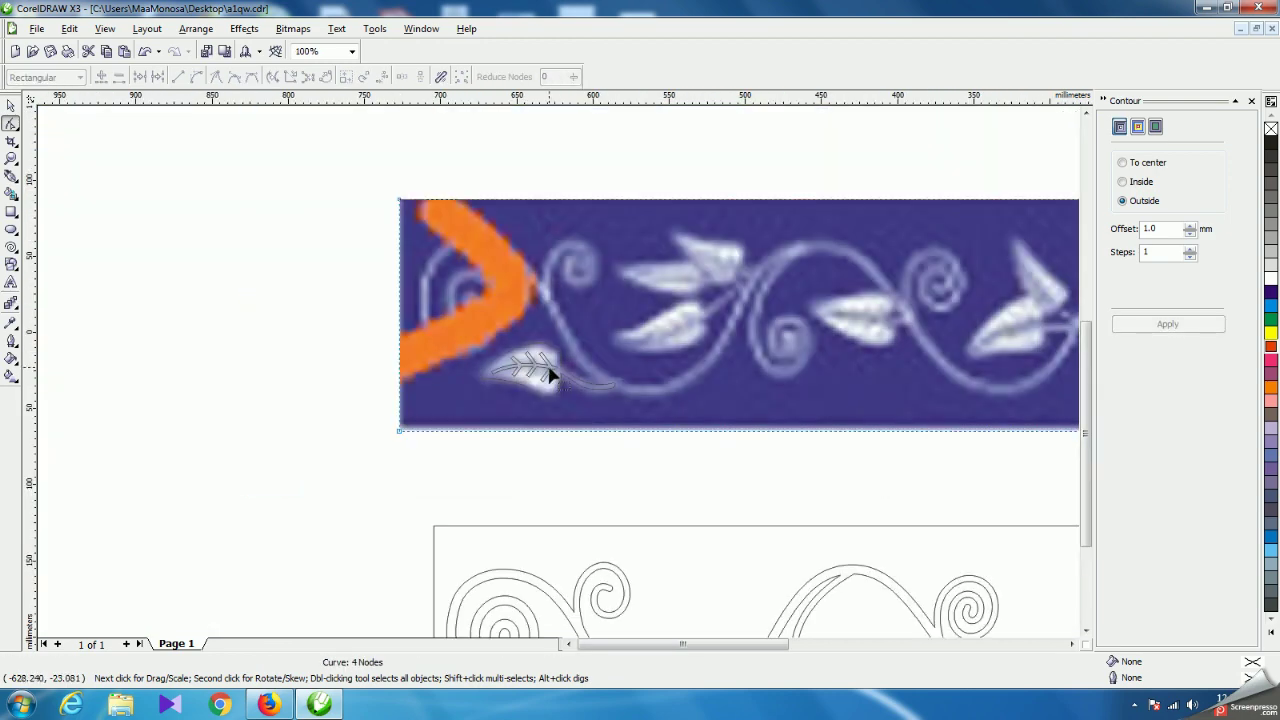
pyautogui.scroll(2, 563, 376)
pyautogui.scroll(3, 562, 384)
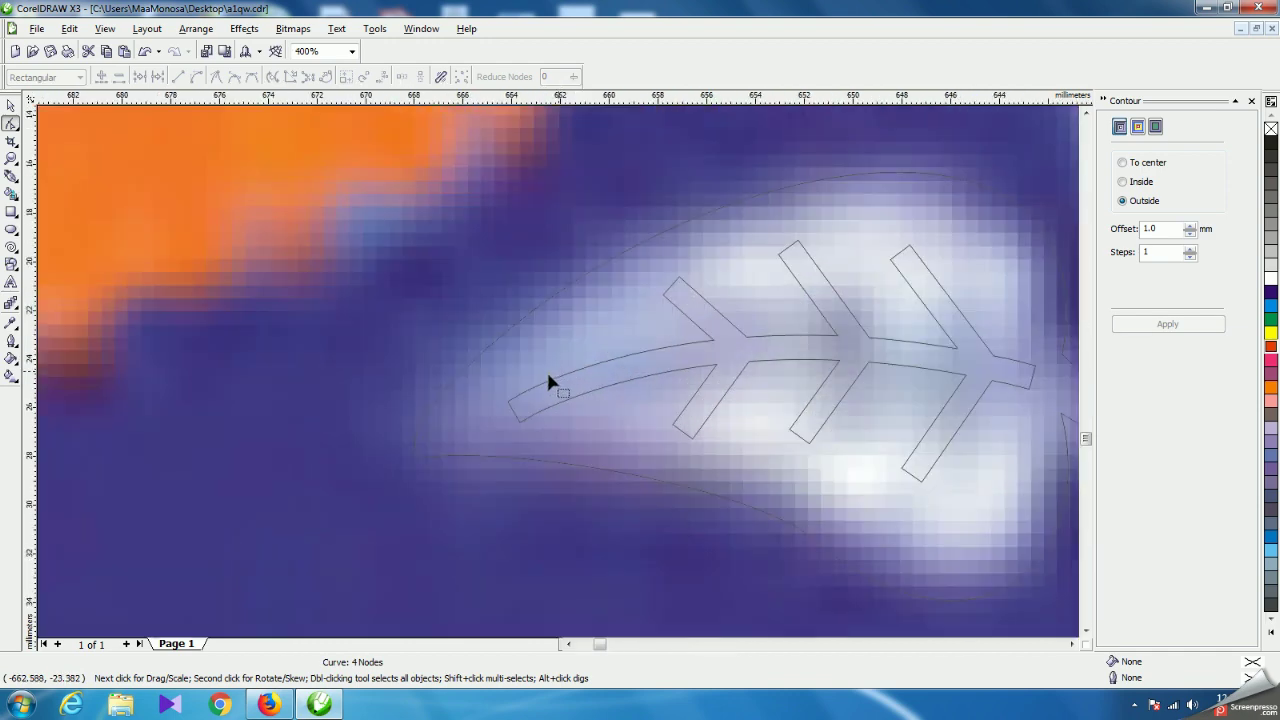
pyautogui.scroll(-3, 470, 395)
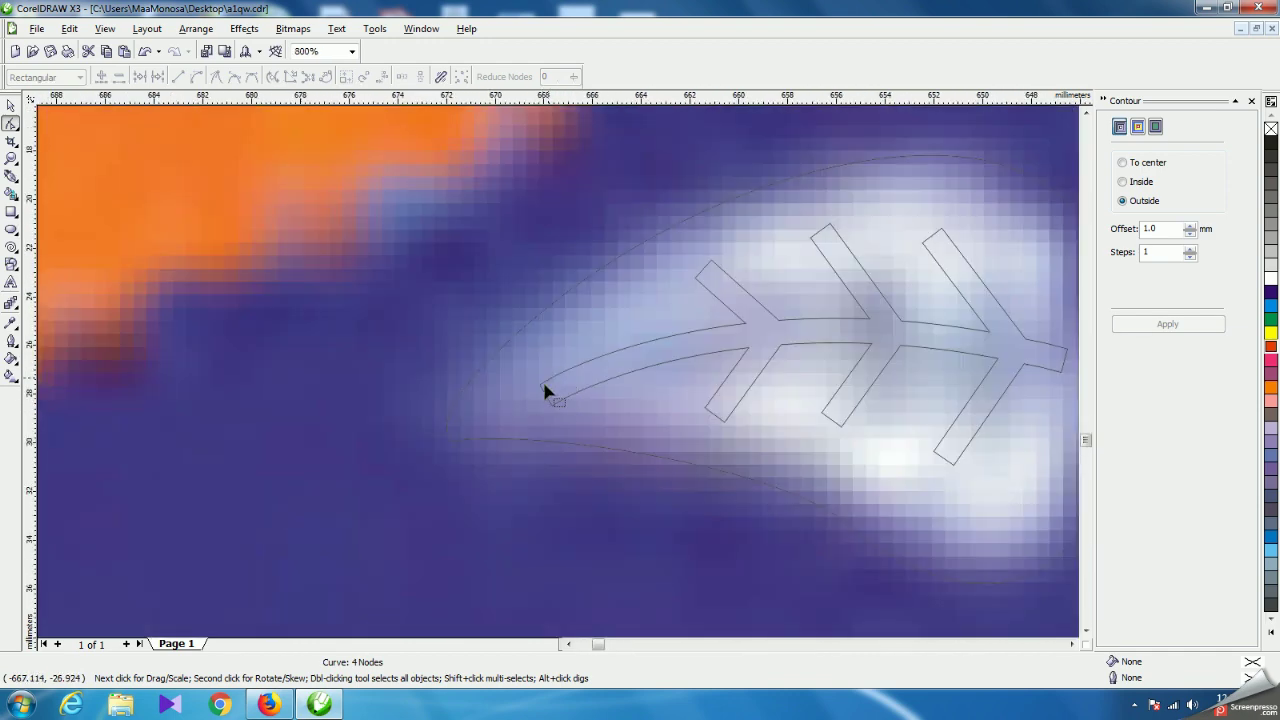
pyautogui.scroll(1, 540, 395)
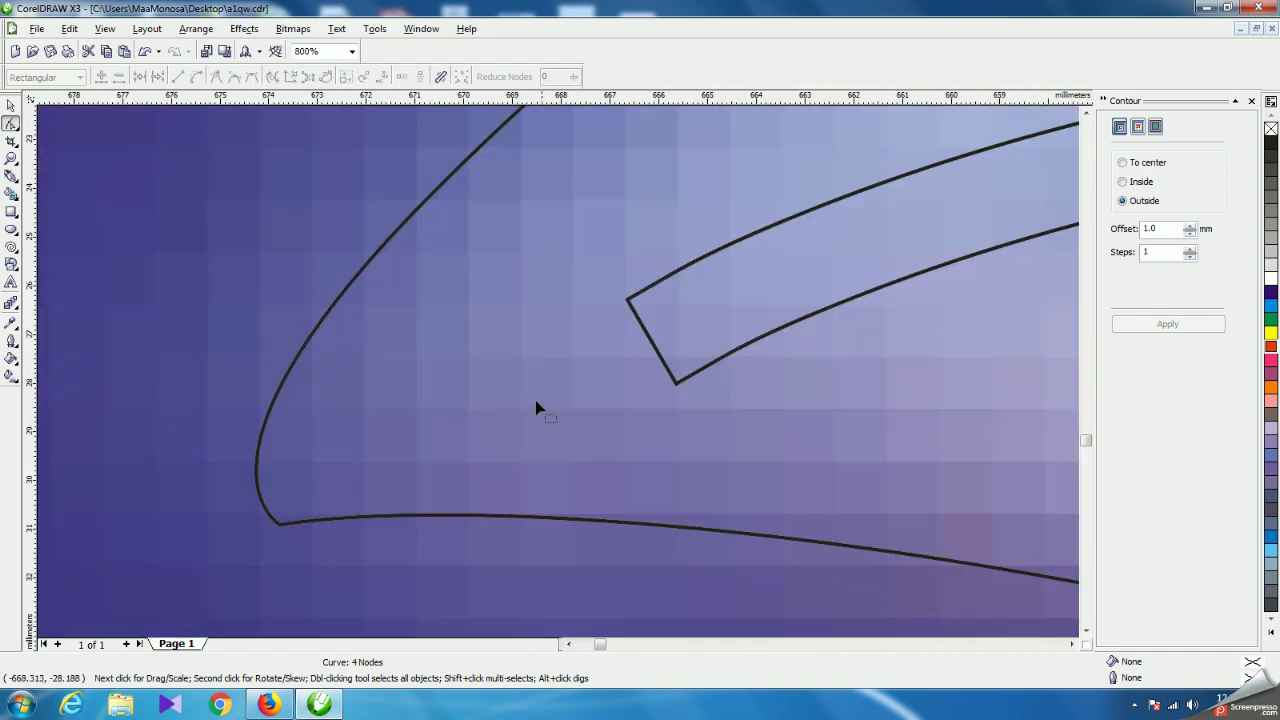
# Adjust both handles of the leaf outline's tip node to round the tip and straighten the start of the lower edge.
pyautogui.click(282, 524)
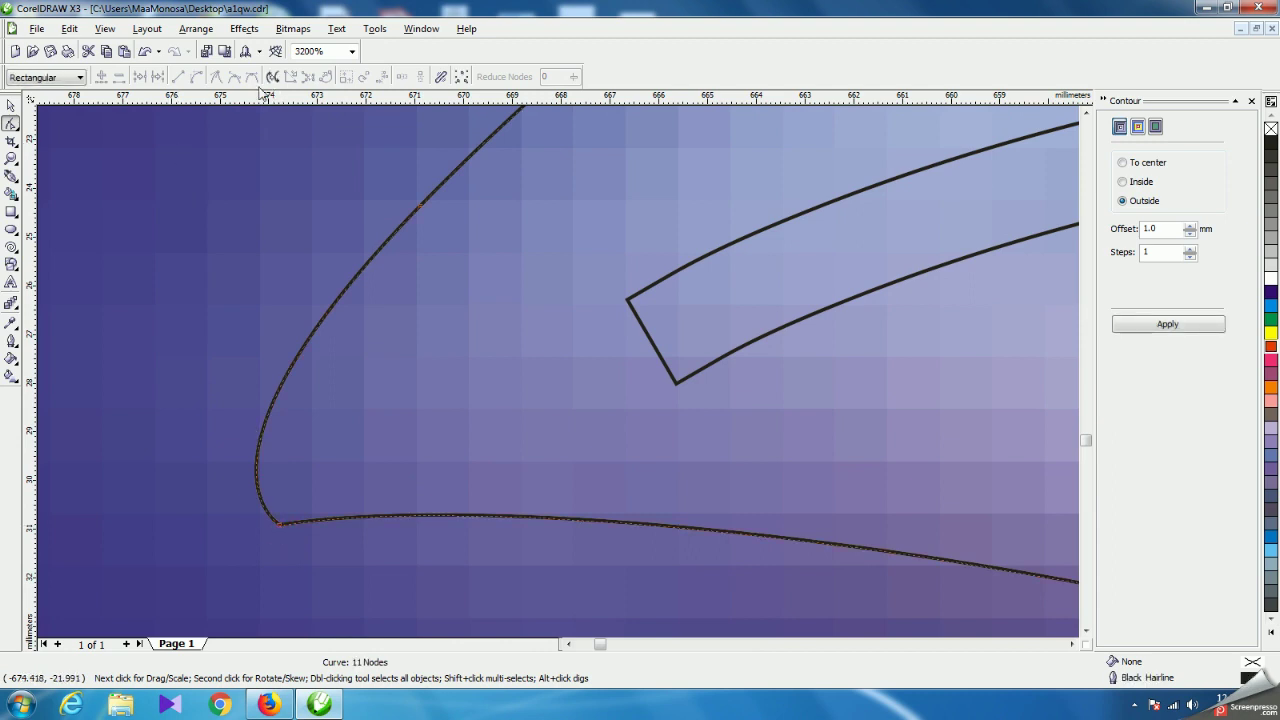
pyautogui.scroll(2, 562, 366)
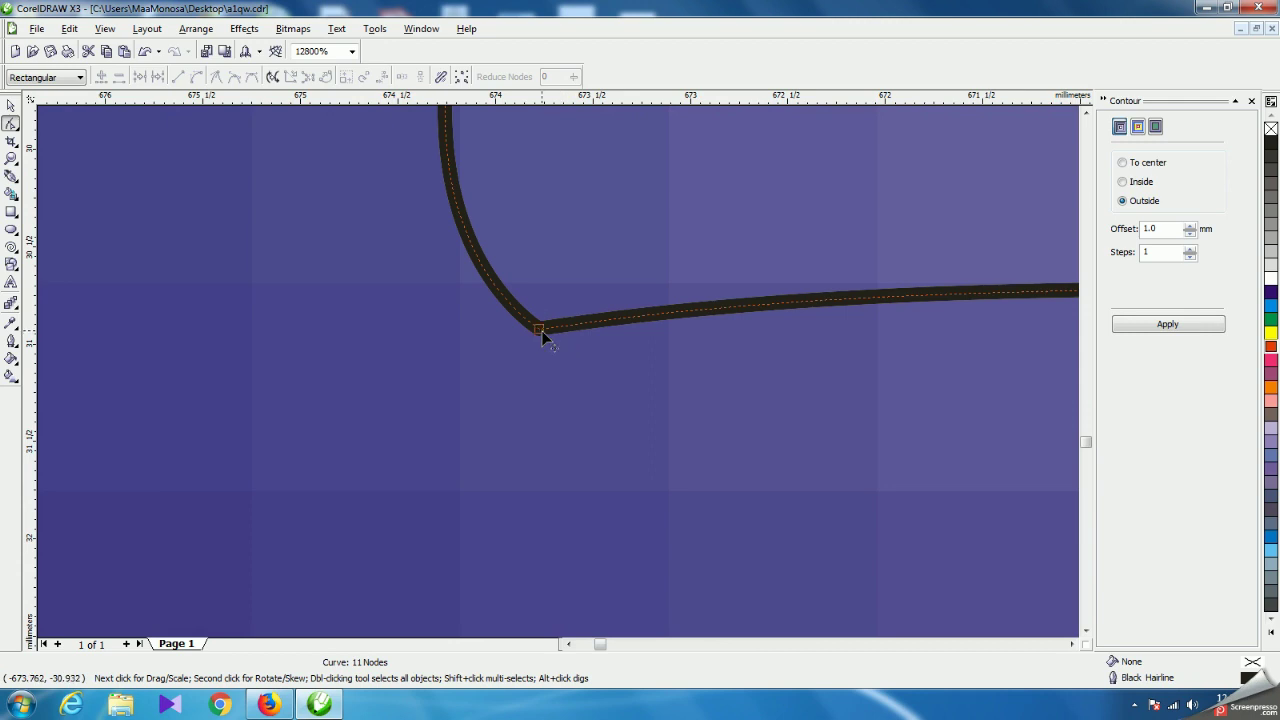
pyautogui.click(539, 330)
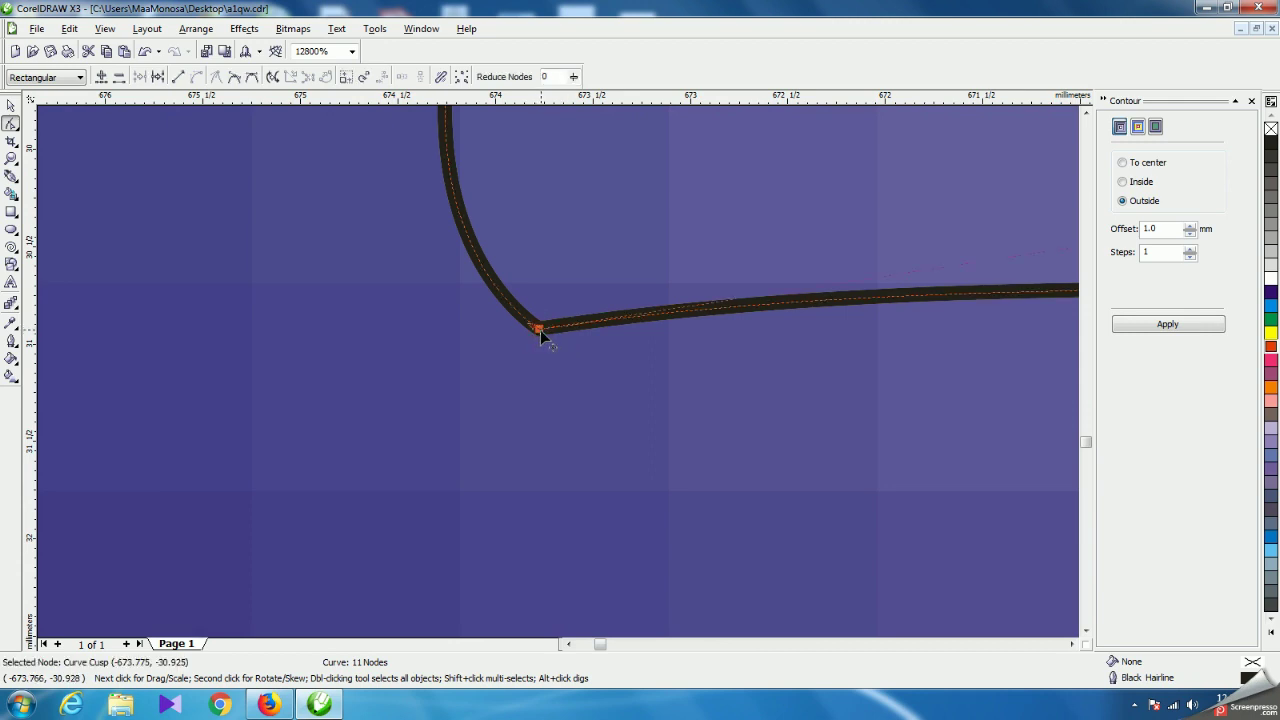
pyautogui.moveTo(533, 328); pyautogui.dragTo(487, 333)
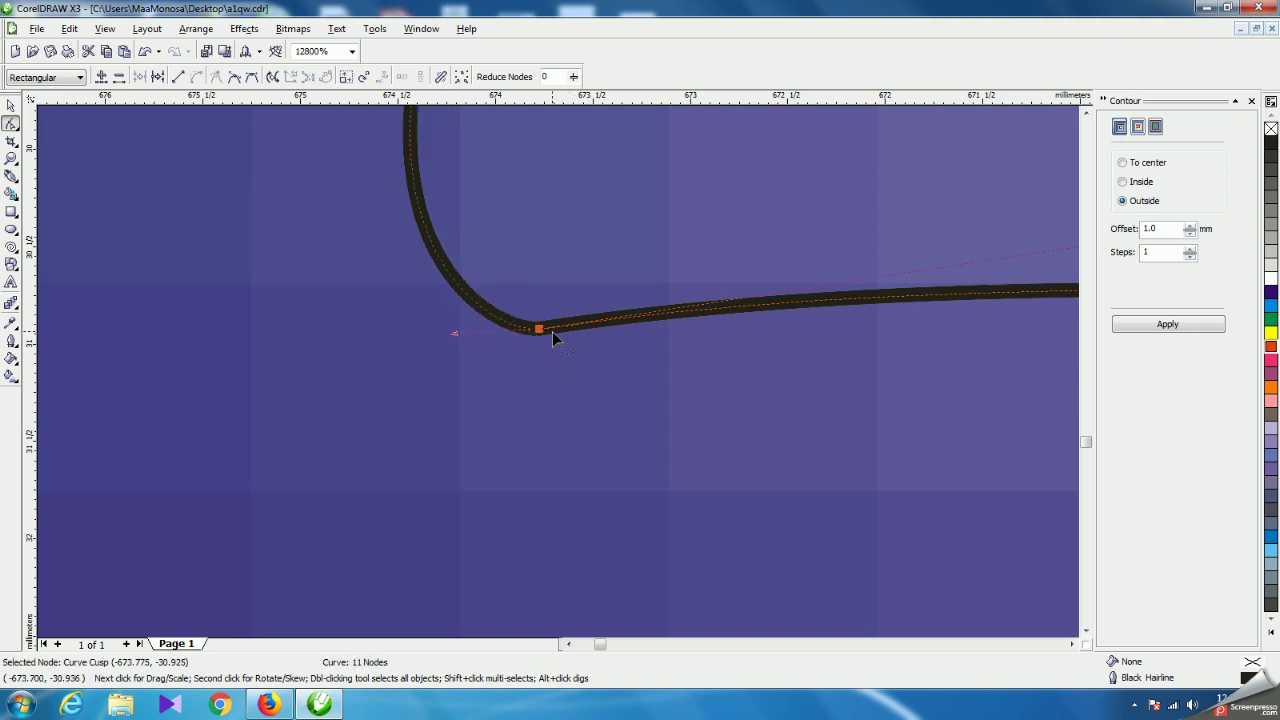
pyautogui.scroll(-2, 557, 381)
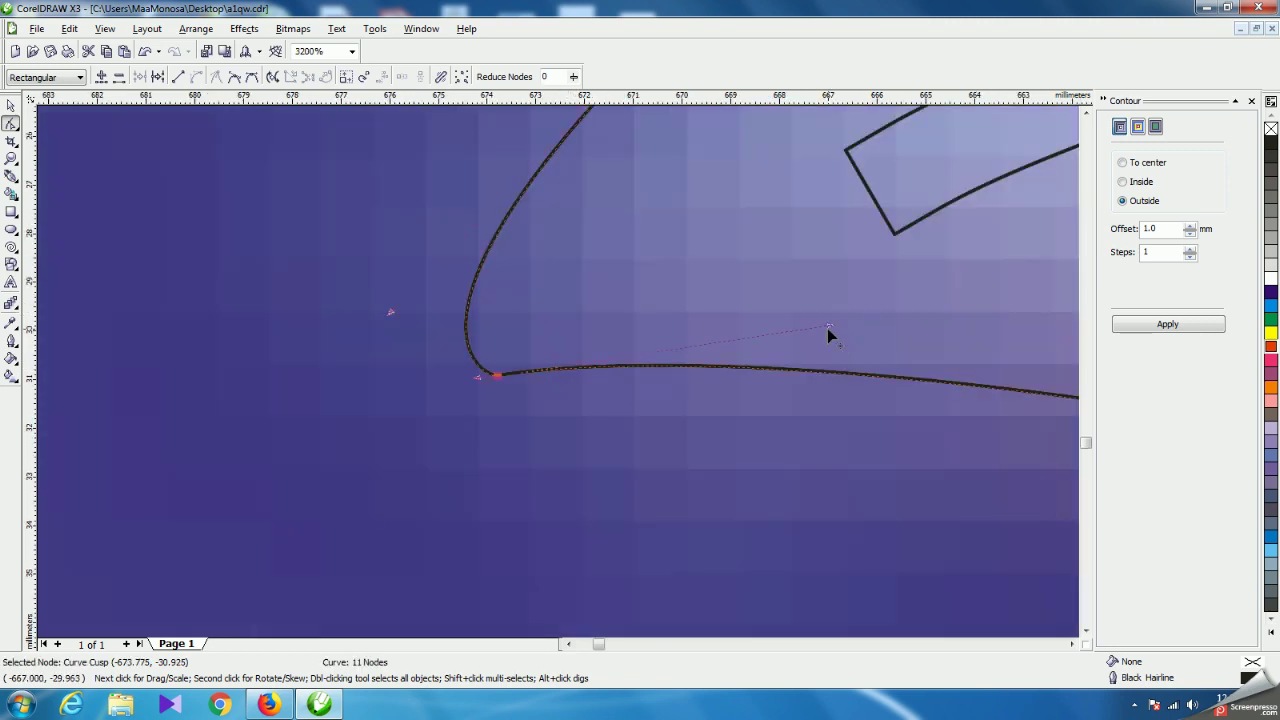
pyautogui.moveTo(830, 333); pyautogui.dragTo(863, 407)
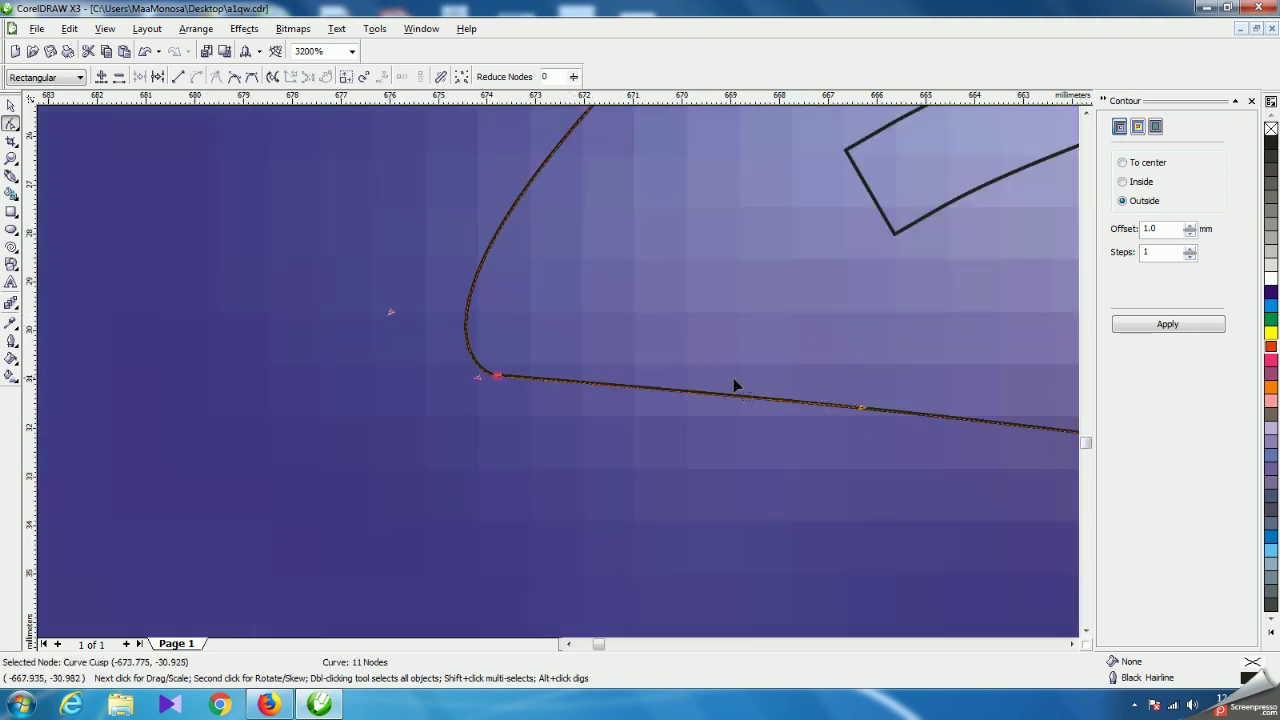
pyautogui.scroll(-2, 558, 371)
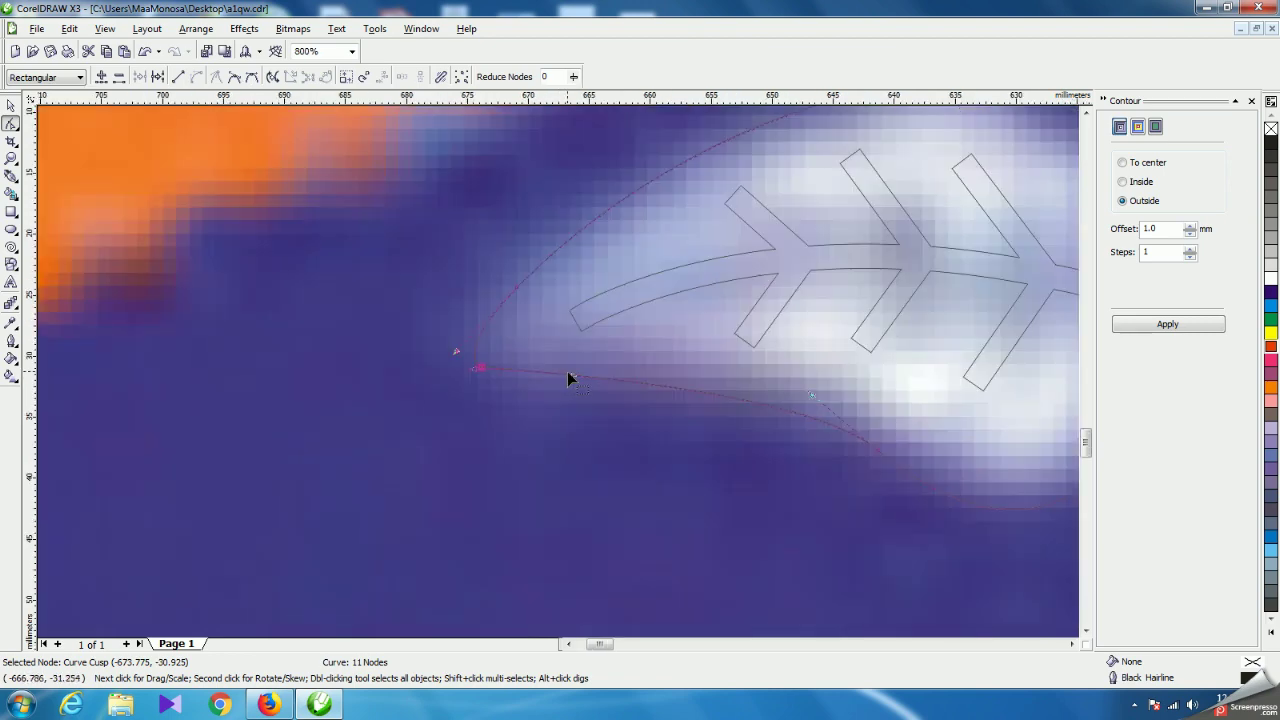
pyautogui.scroll(2, 521, 352)
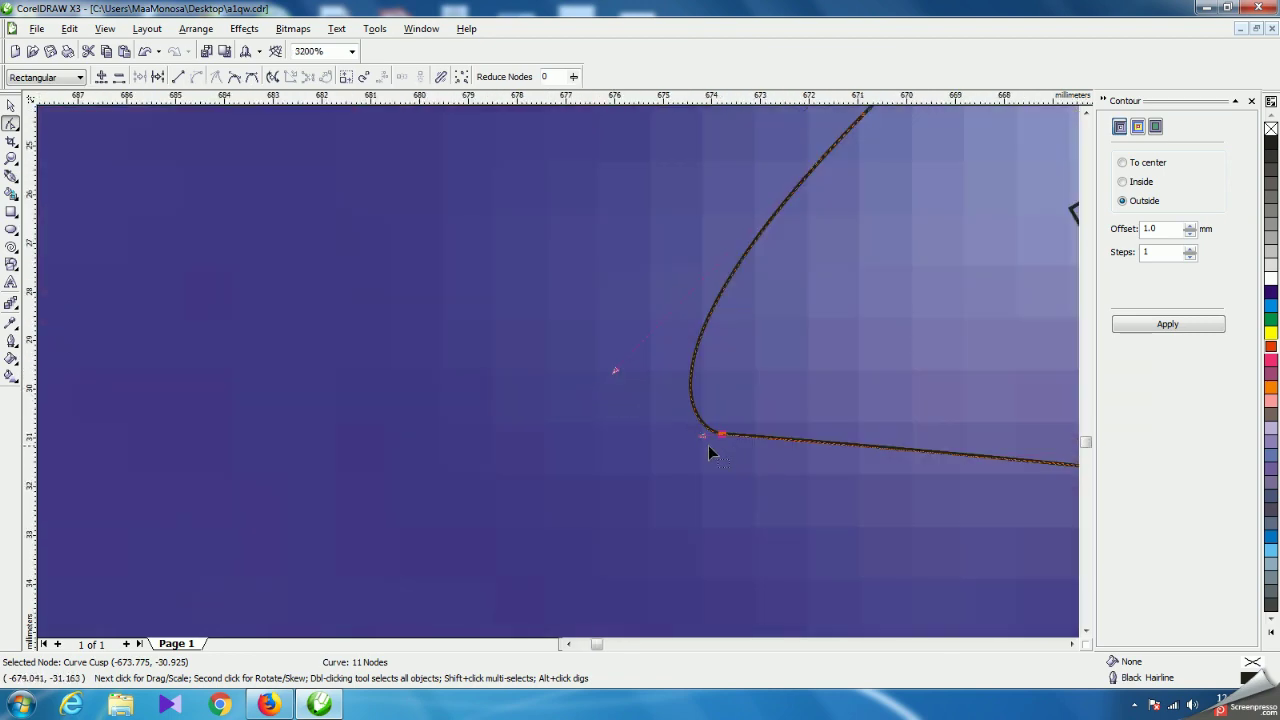
pyautogui.scroll(-2, 558, 389)
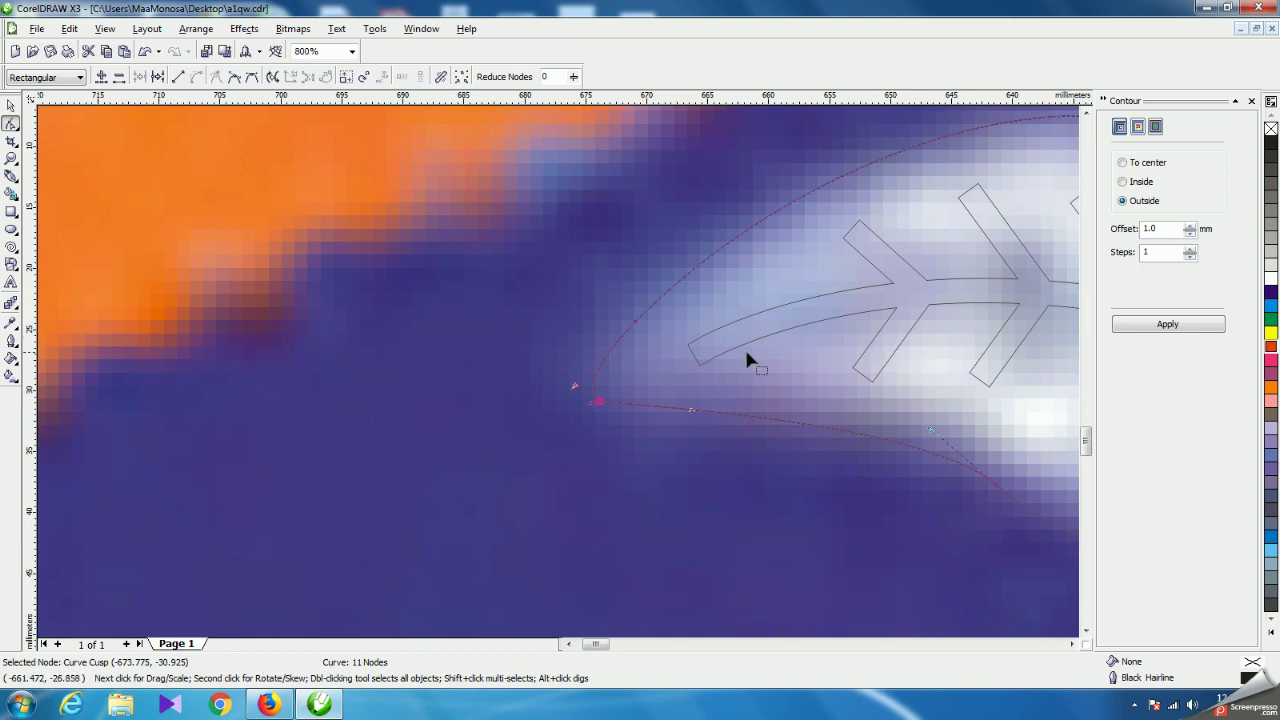
# Add a node in the middle of the midrib's blunt tip and delete the neighbouring corner nodes above and below it.
pyautogui.click(694, 360)
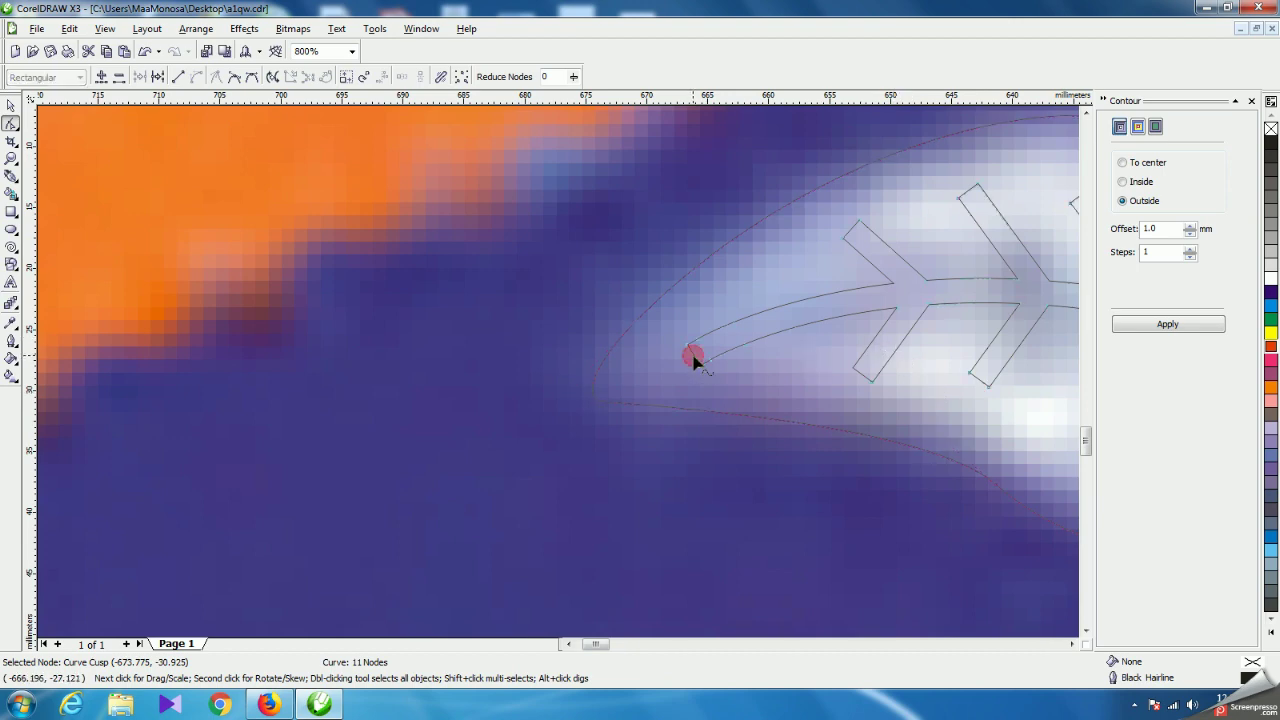
pyautogui.scroll(2, 694, 362)
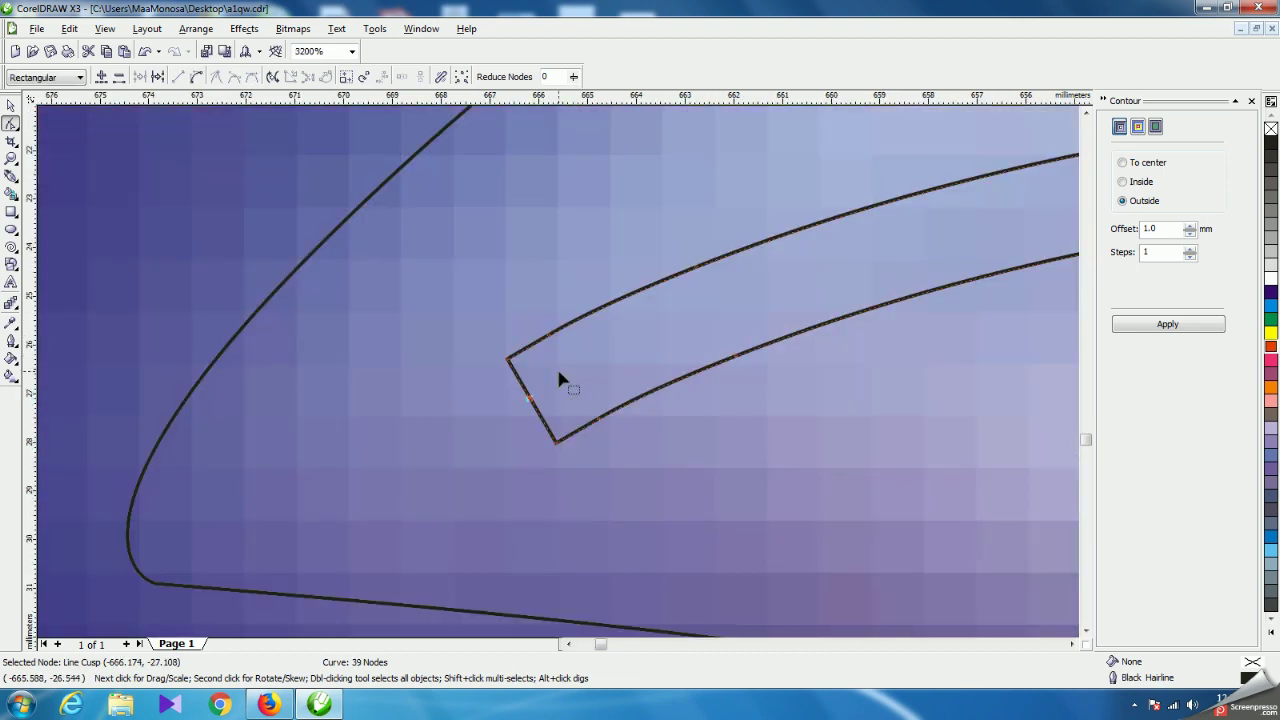
pyautogui.moveTo(445, 277); pyautogui.dragTo(663, 381)
pyautogui.press('Delete')
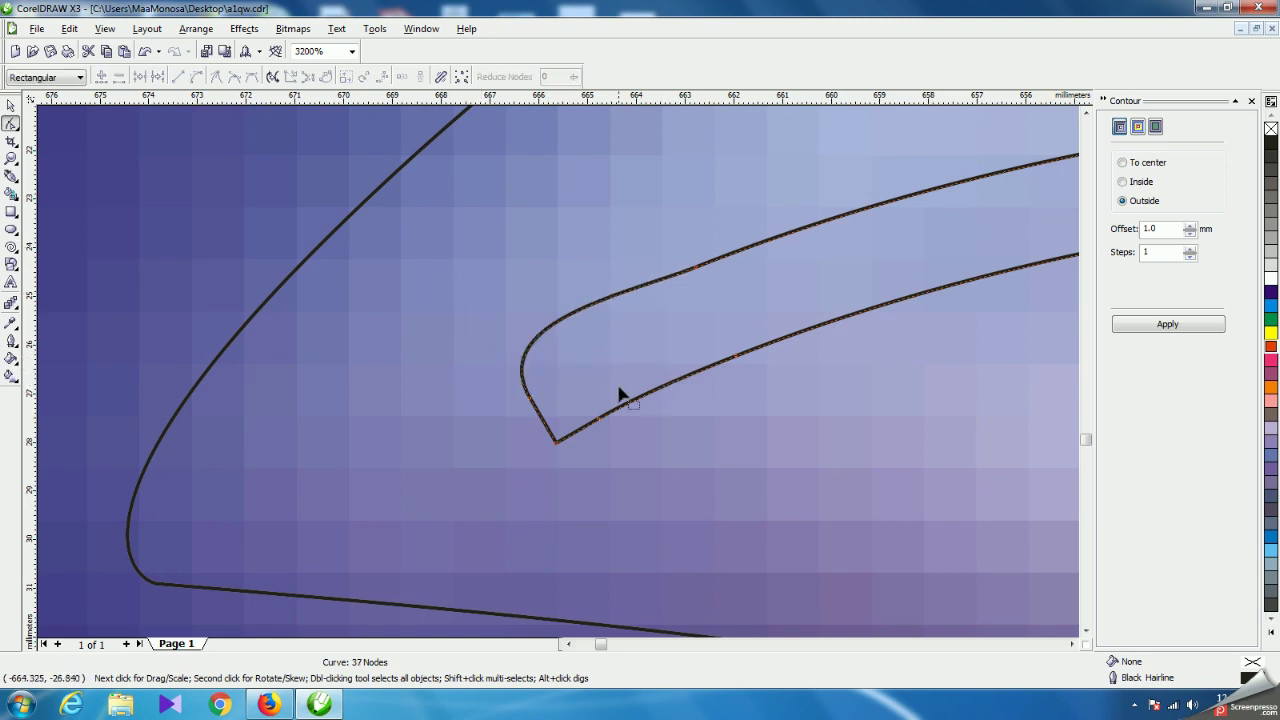
pyautogui.moveTo(510, 497); pyautogui.dragTo(712, 430)
pyautogui.press('Delete')
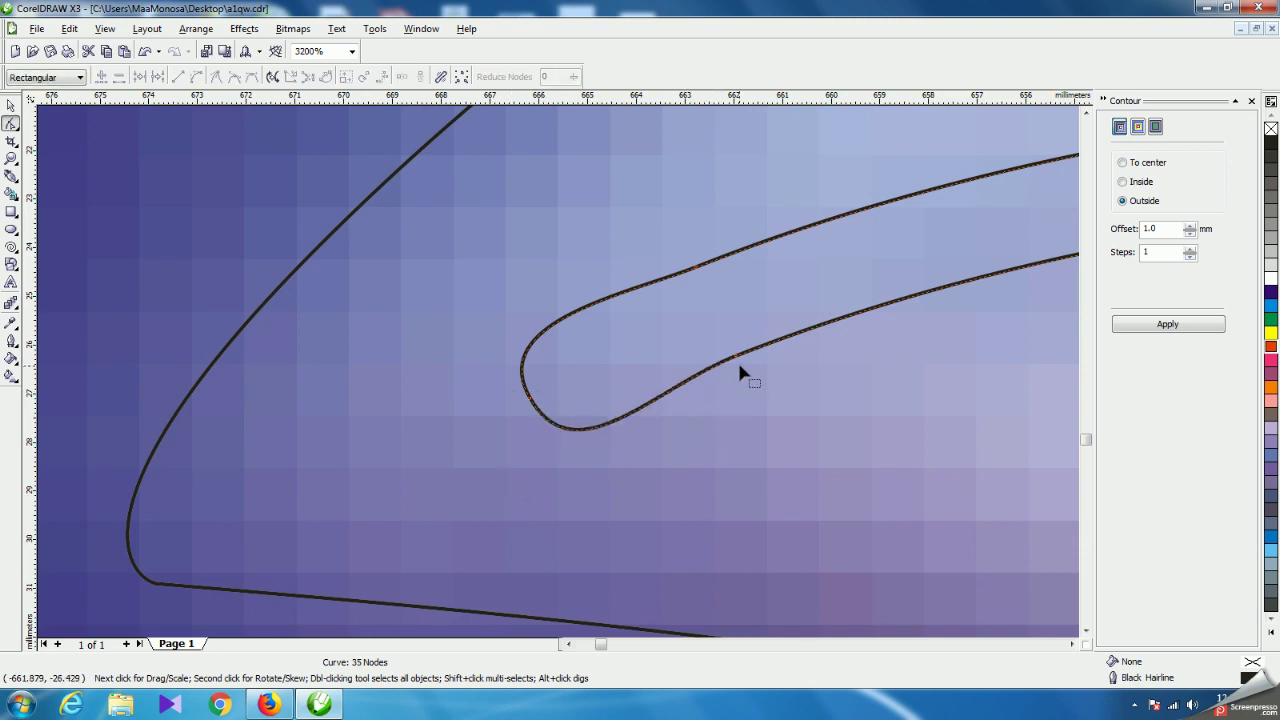
# Convert the two curved segments meeting at the midrib's tip node to straight lines to form a point.
pyautogui.click(529, 399)
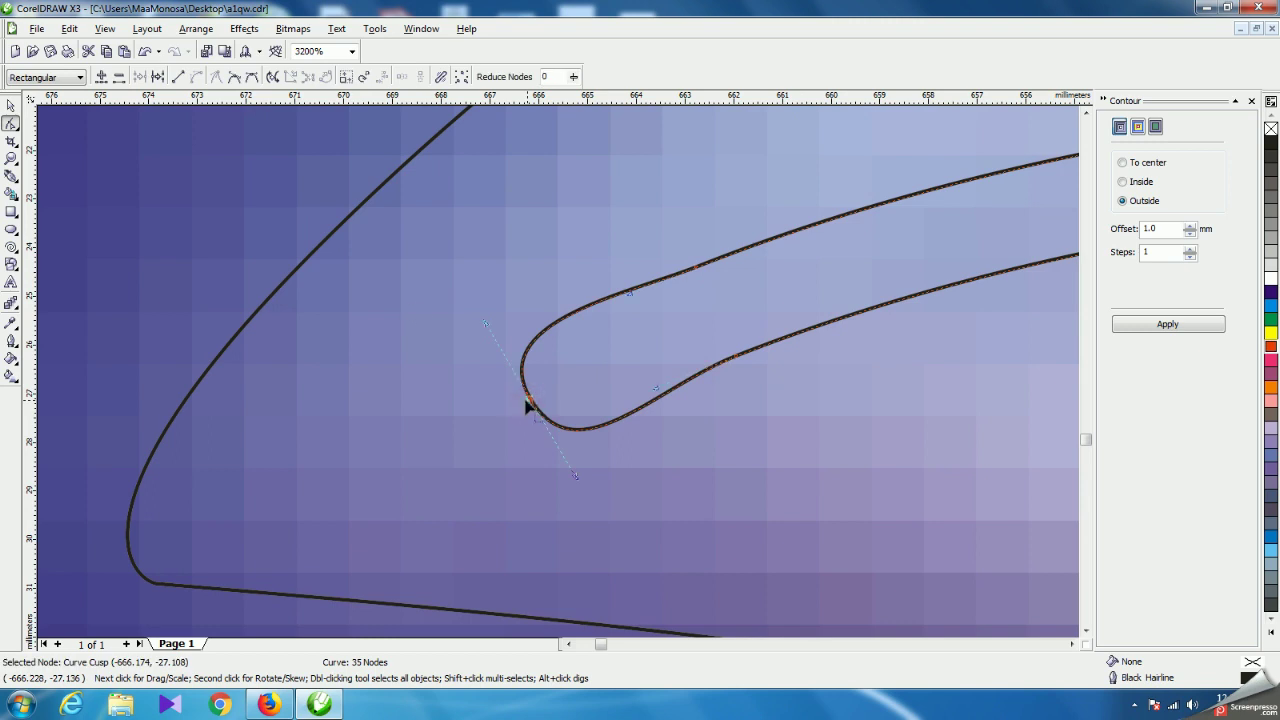
pyautogui.click(179, 78)
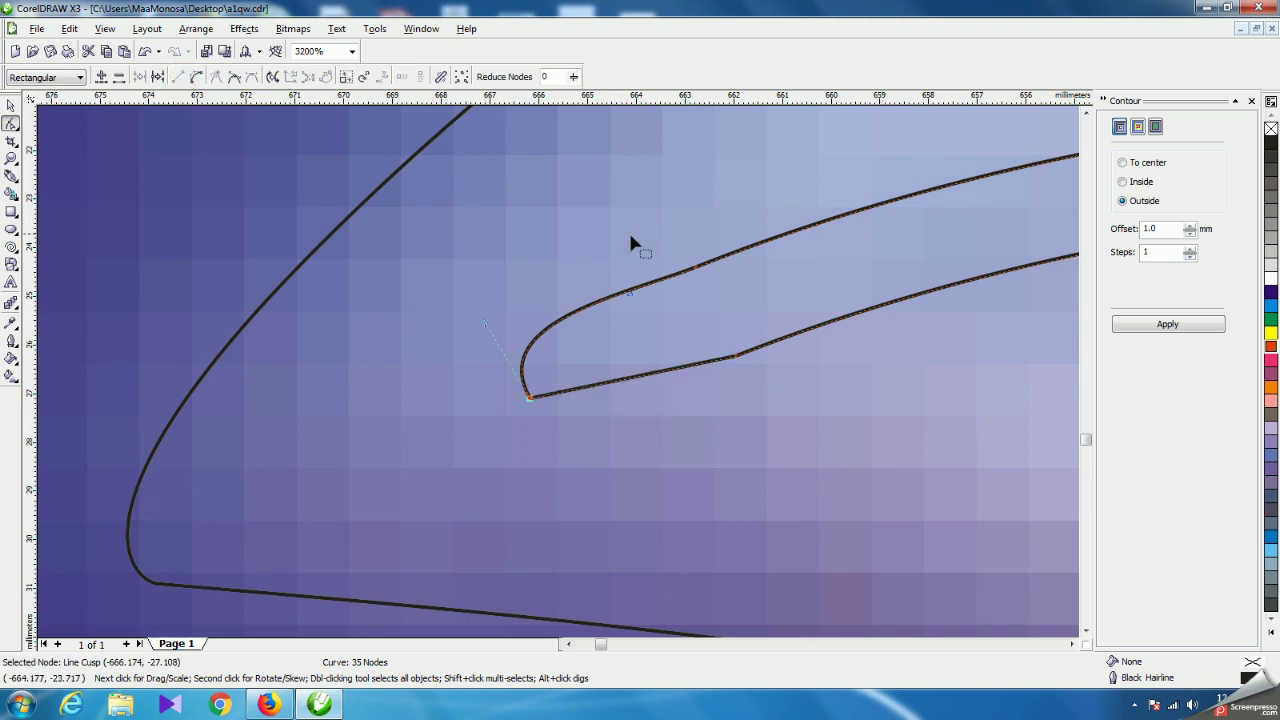
pyautogui.click(697, 269)
pyautogui.click(179, 78)
pyautogui.scroll(-2, 590, 352)
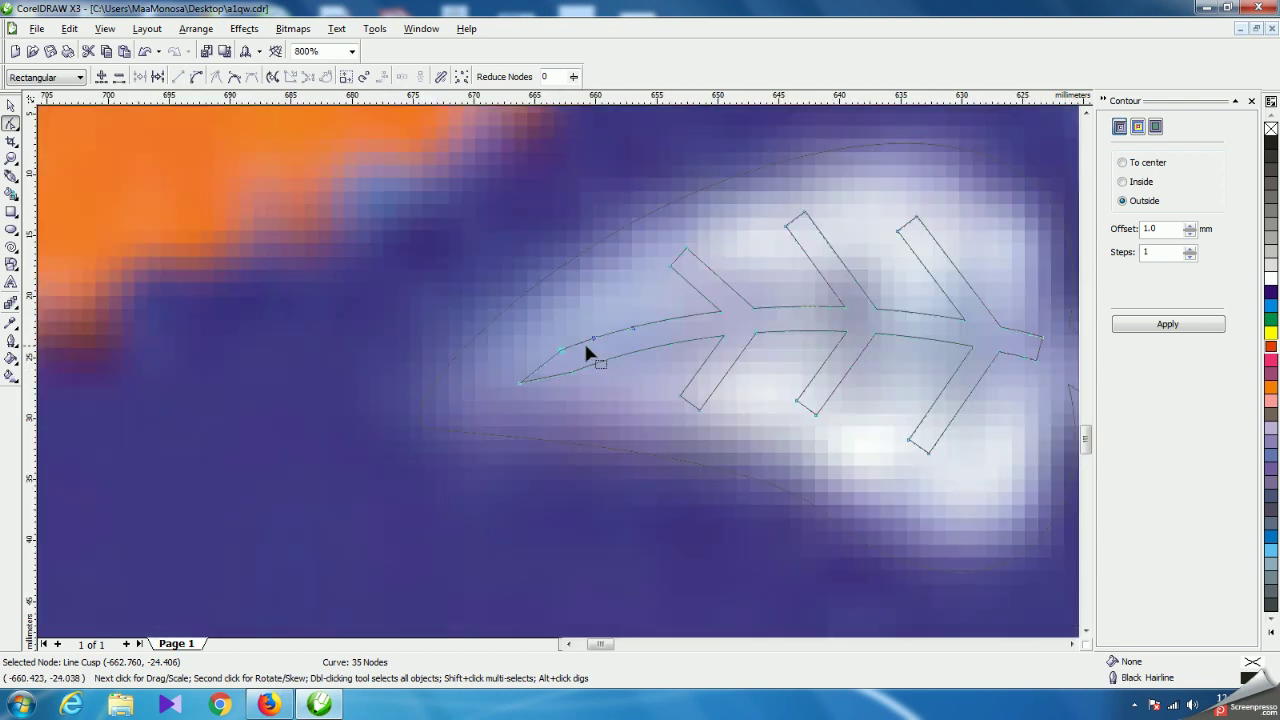
# Delete the node behind the tip on the midrib's upper edge and its counterpart on the lower edge to smooth the taper.
pyautogui.scroll(1, 554, 366)
pyautogui.moveTo(480, 318); pyautogui.dragTo(623, 409)
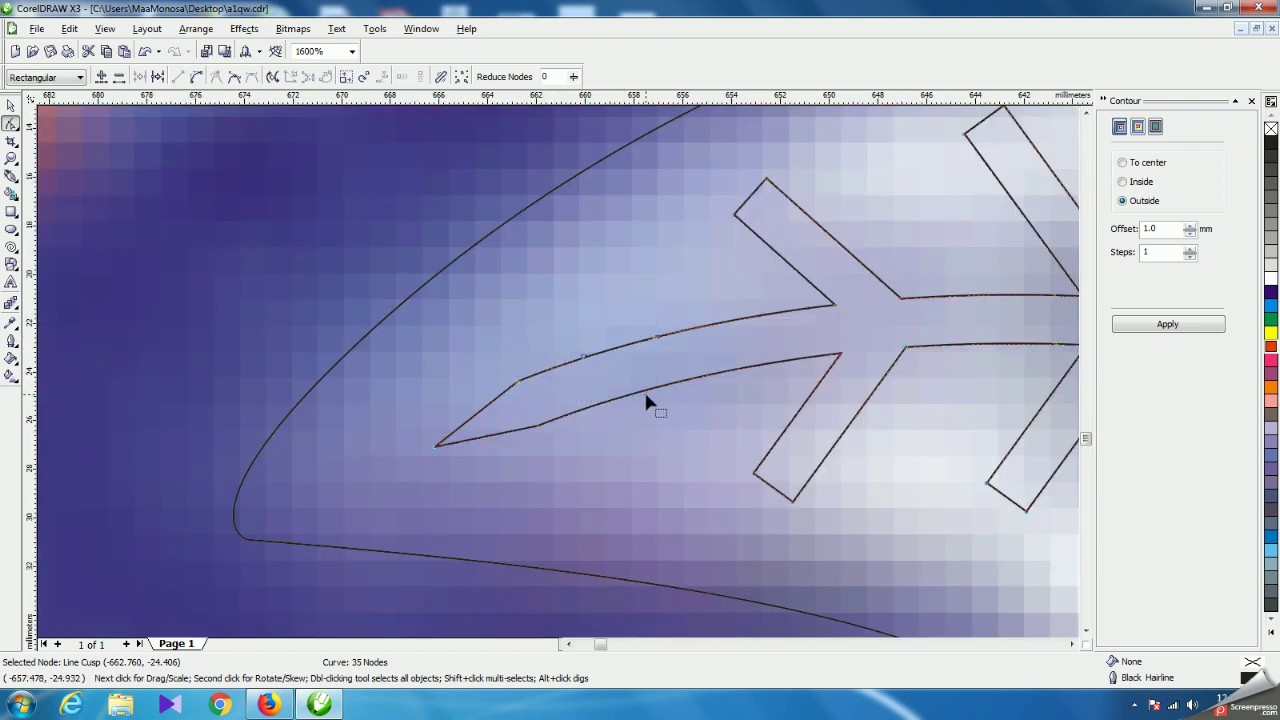
pyautogui.press('Delete')
pyautogui.moveTo(531, 414); pyautogui.dragTo(554, 457)
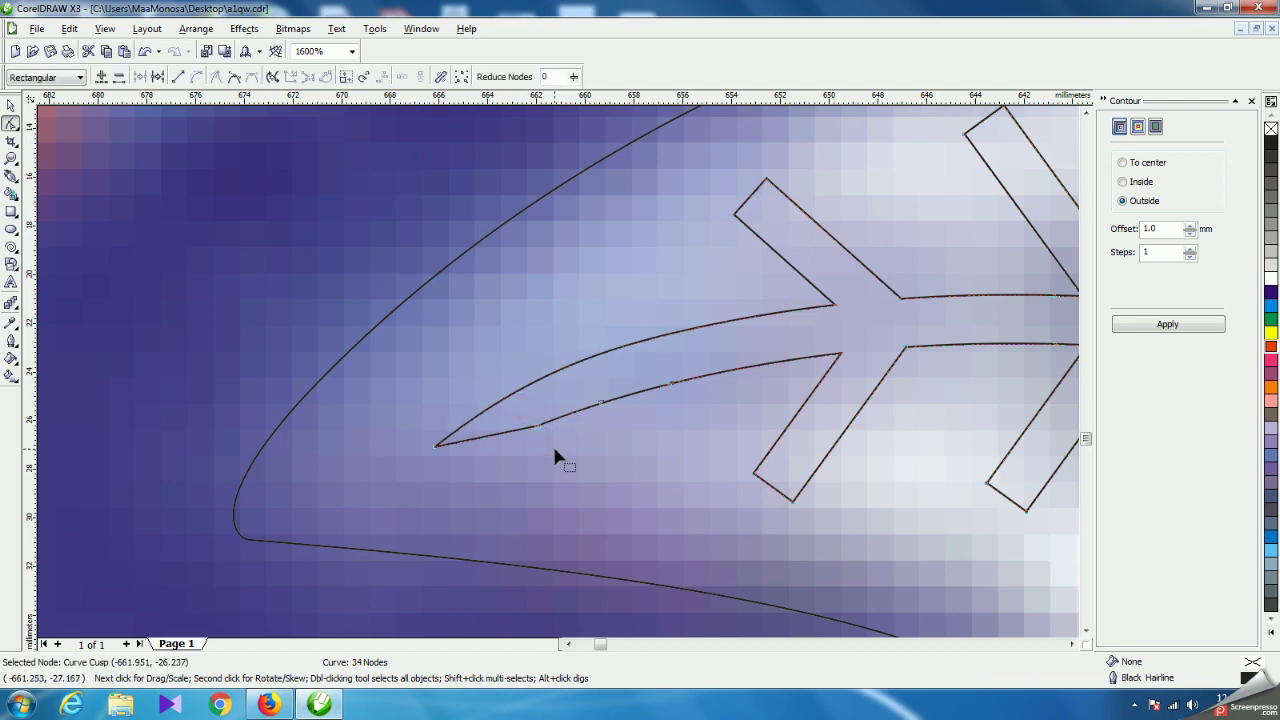
pyautogui.press('Delete')
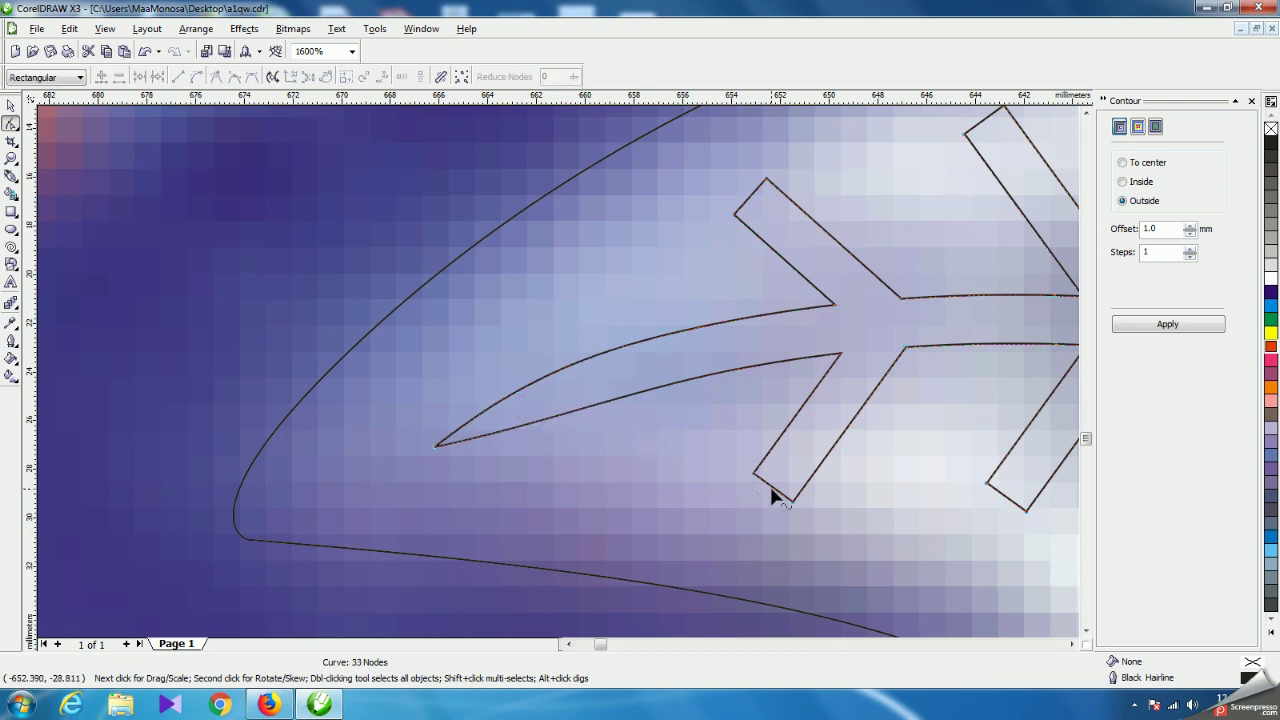
# Add a node midway on the end of the lower vein nearest the leaf tip and delete both its corner nodes to form a point.
pyautogui.scroll(2, 563, 374)
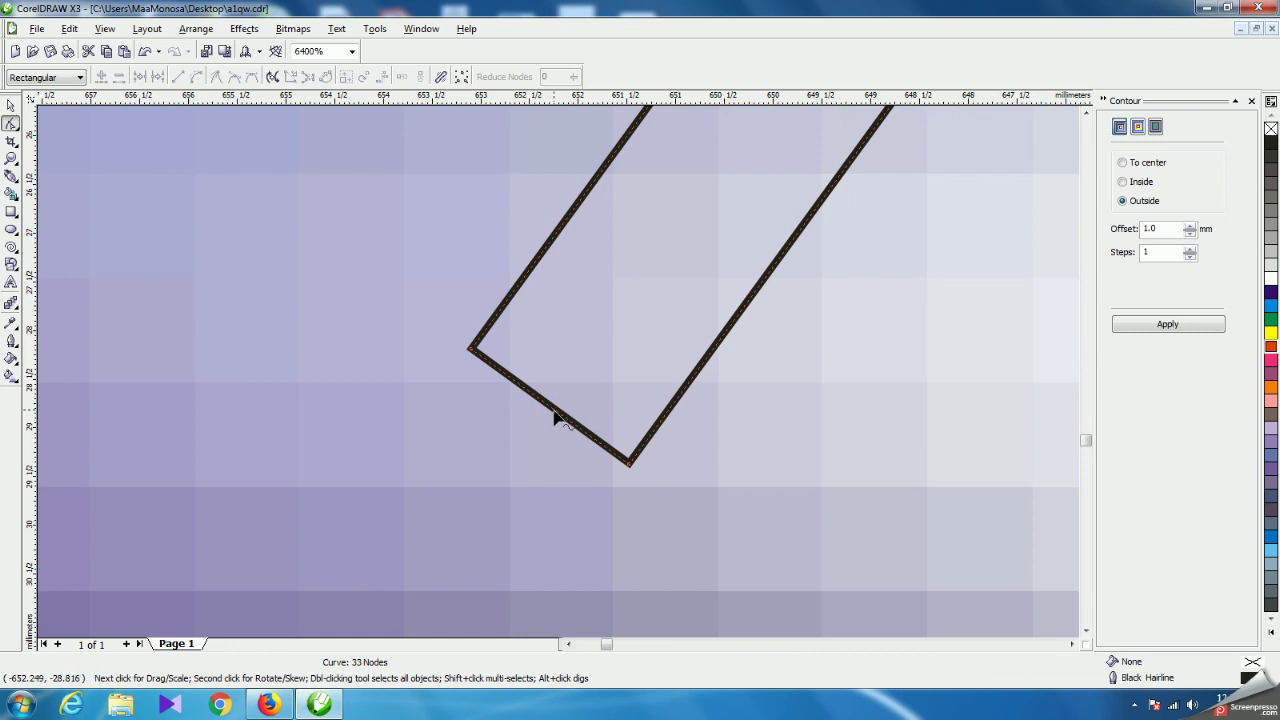
pyautogui.doubleClick(552, 409)
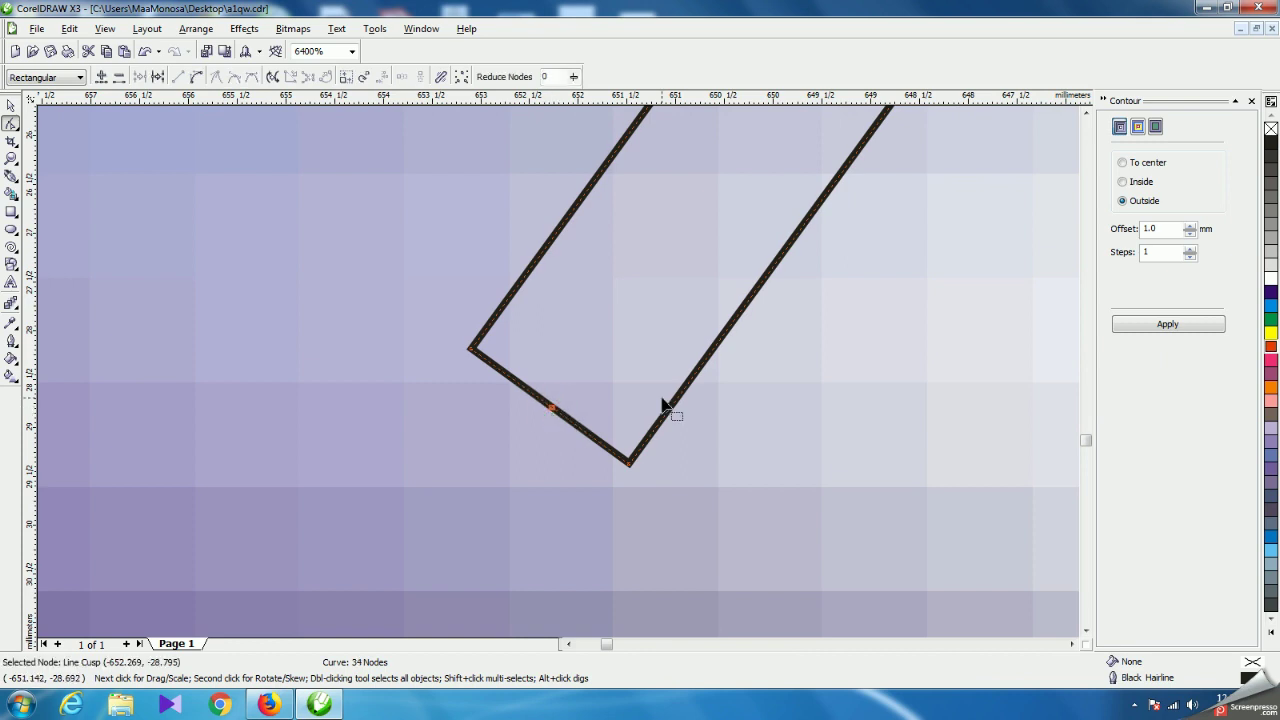
pyautogui.scroll(-2, 662, 404)
pyautogui.moveTo(621, 326); pyautogui.dragTo(543, 405)
pyautogui.scroll(2, 553, 385)
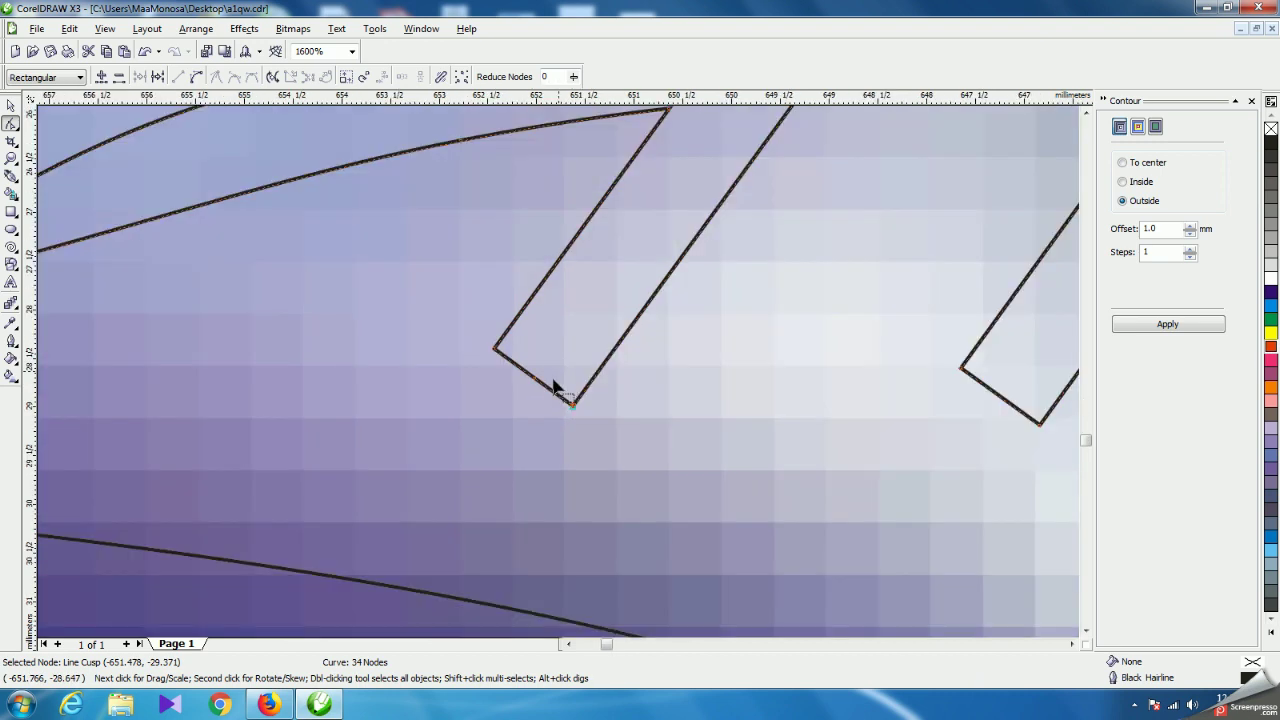
pyautogui.scroll(2, 553, 388)
pyautogui.press('Delete')
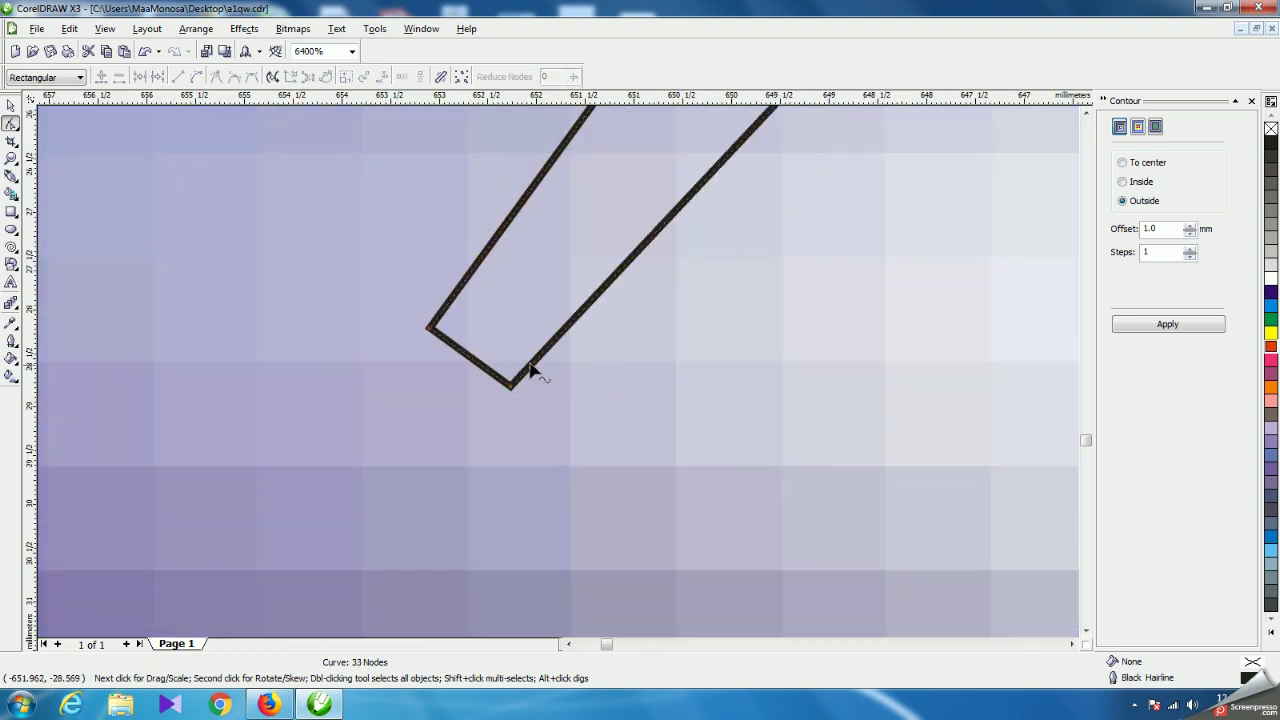
pyautogui.click(429, 329)
pyautogui.press('Delete')
pyautogui.scroll(-2, 568, 375)
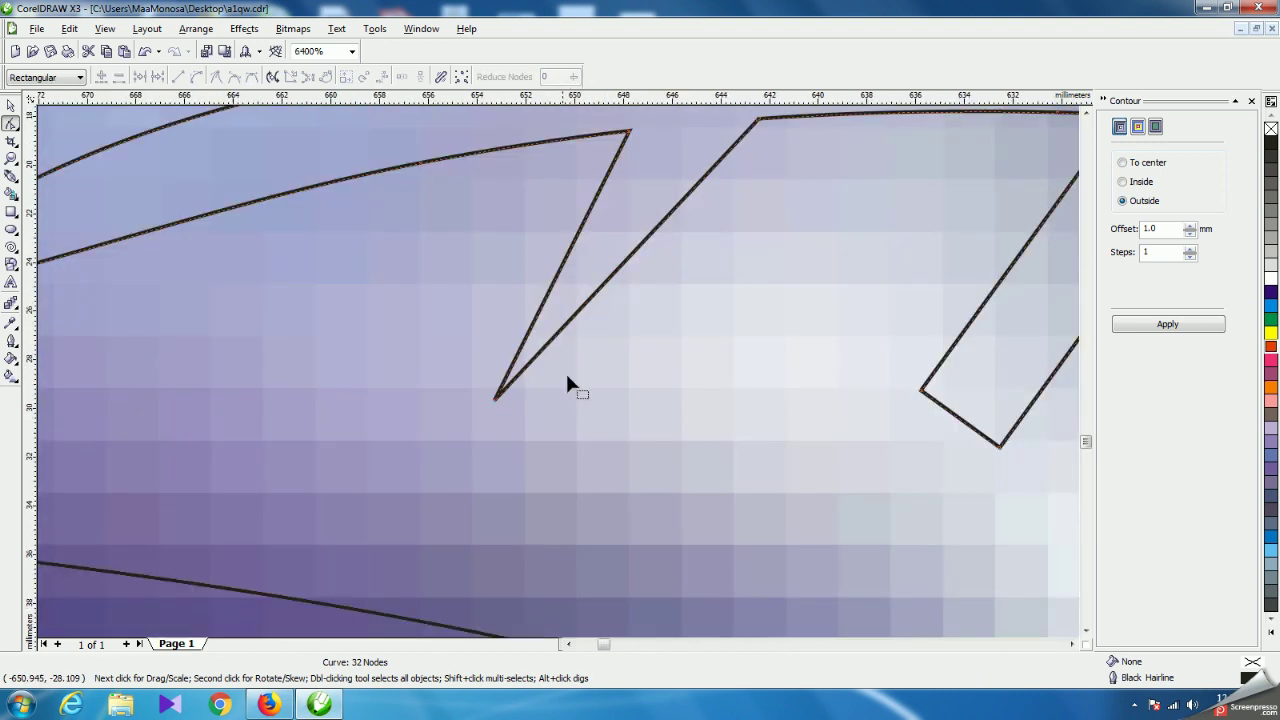
# Sharpen the upper vein nearest the leaf tip by adding a node midway on its end and deleting the two corner nodes.
pyautogui.scroll(-1, 538, 352)
pyautogui.scroll(2, 534, 277)
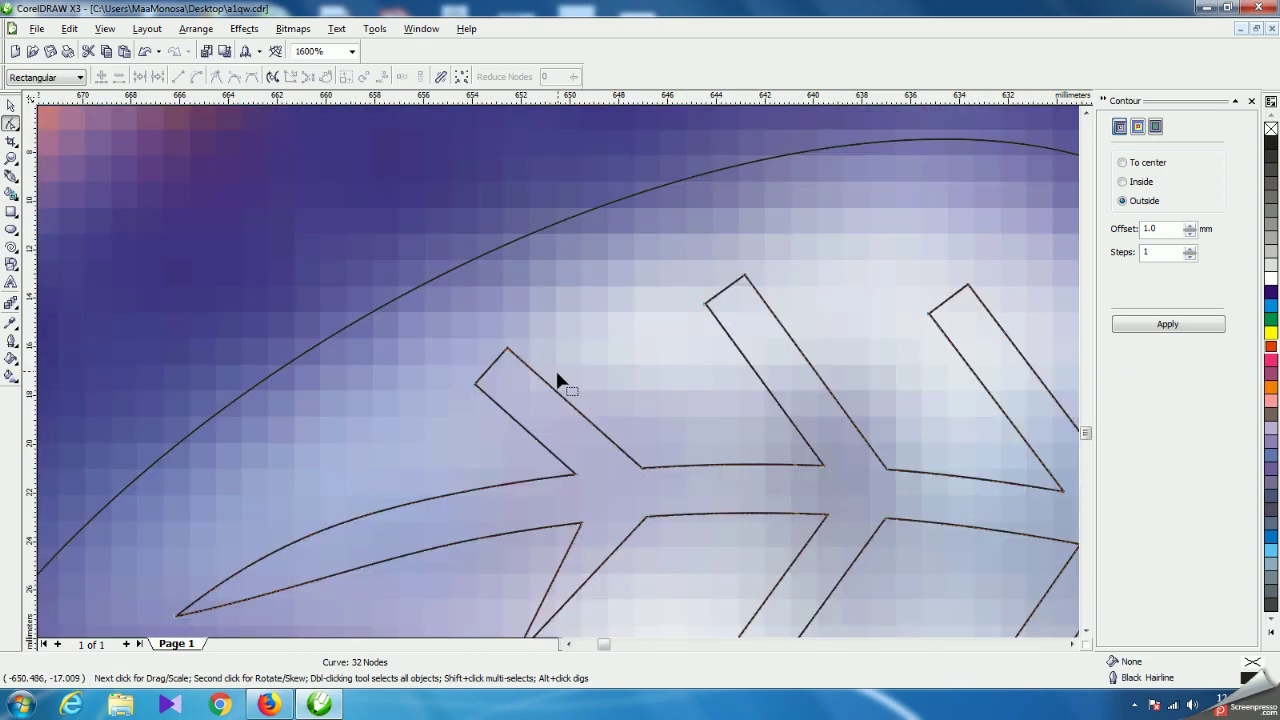
pyautogui.doubleClick(491, 372)
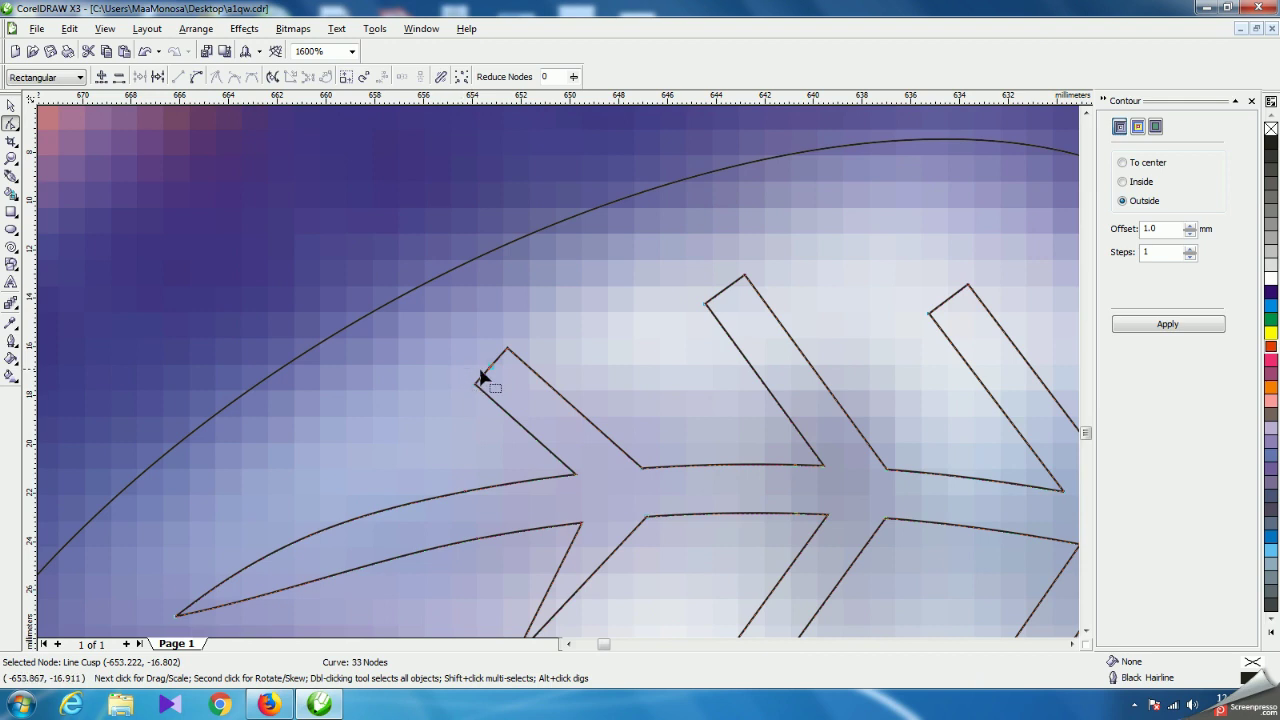
pyautogui.scroll(2, 399, 321)
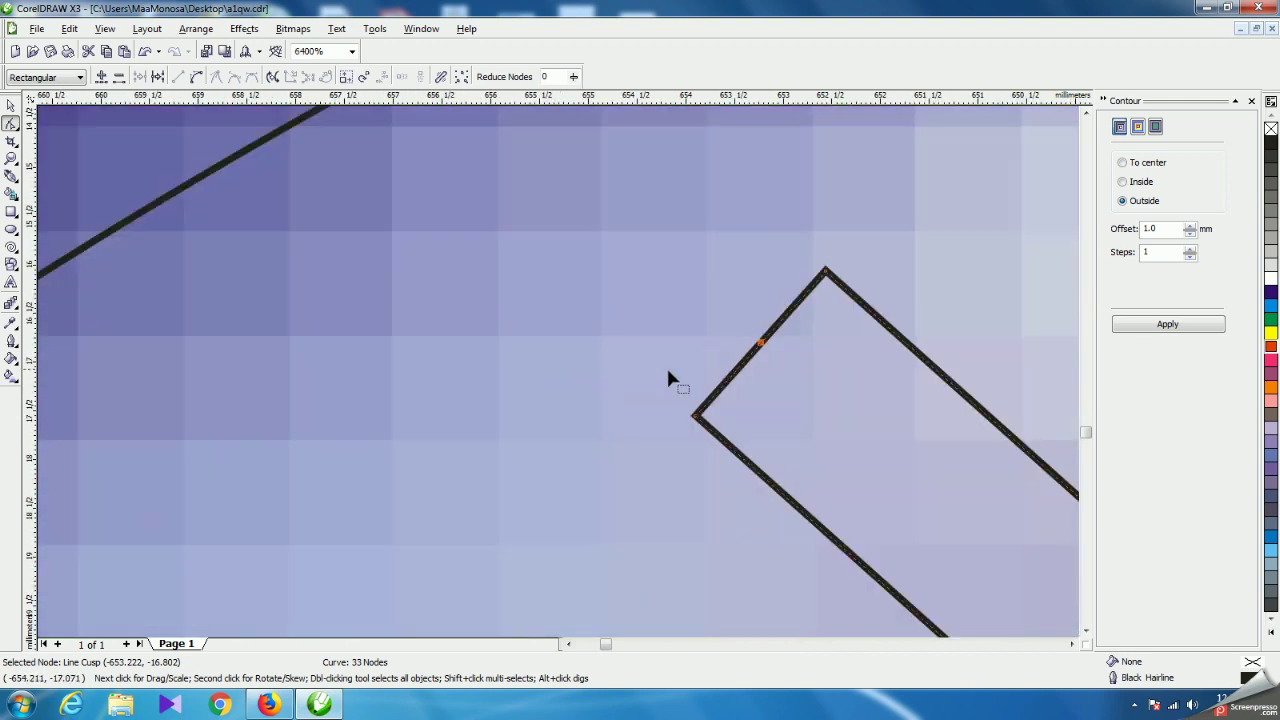
pyautogui.moveTo(671, 398); pyautogui.dragTo(731, 458)
pyautogui.press('Delete')
pyautogui.moveTo(808, 259); pyautogui.dragTo(892, 322)
pyautogui.press('Delete')
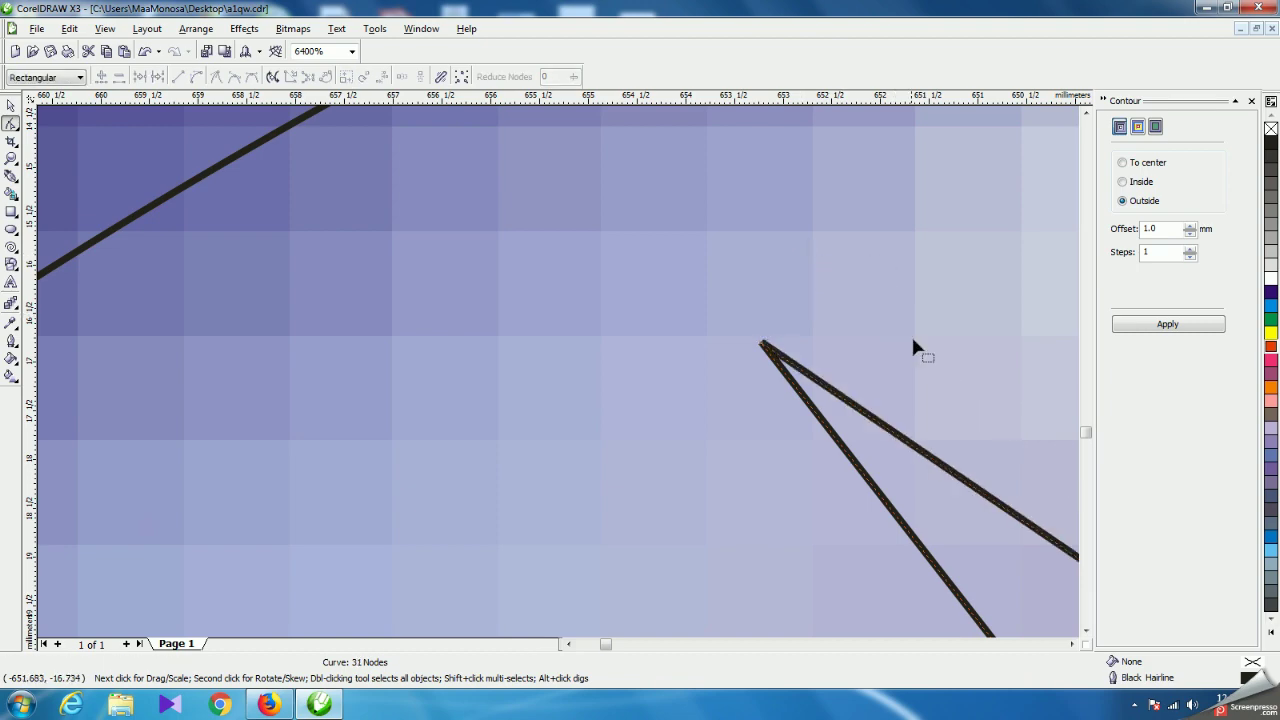
# Bring the lower middle vein to a point by adding a midpoint node on its end and removing both end corners.
pyautogui.scroll(-4, 603, 412)
pyautogui.scroll(2, 562, 395)
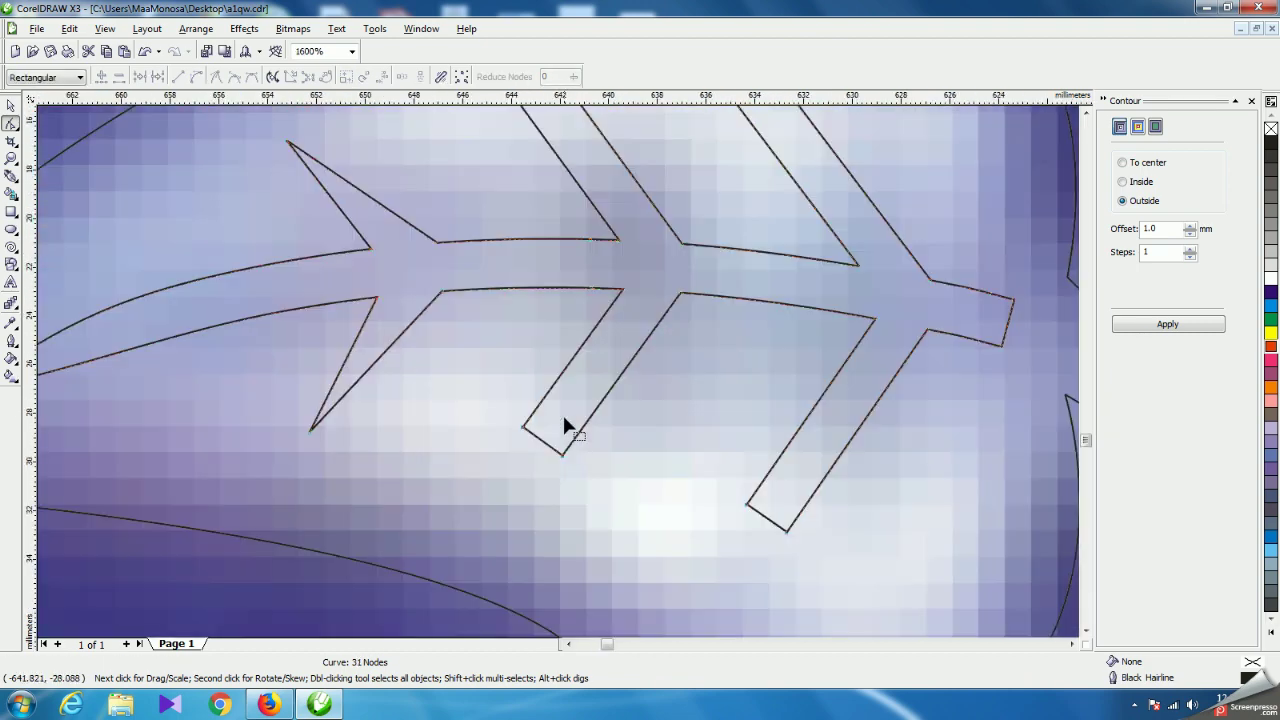
pyautogui.doubleClick(537, 437)
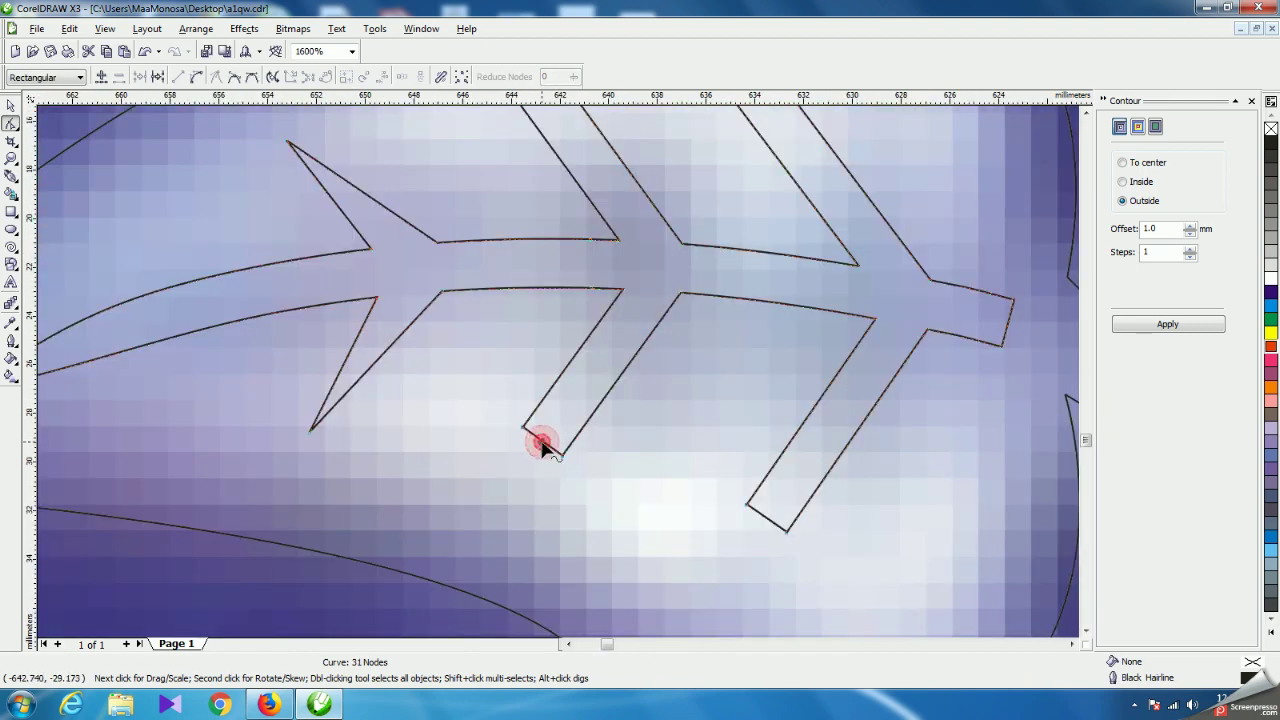
pyautogui.moveTo(503, 414); pyautogui.dragTo(528, 445)
pyautogui.press('Delete')
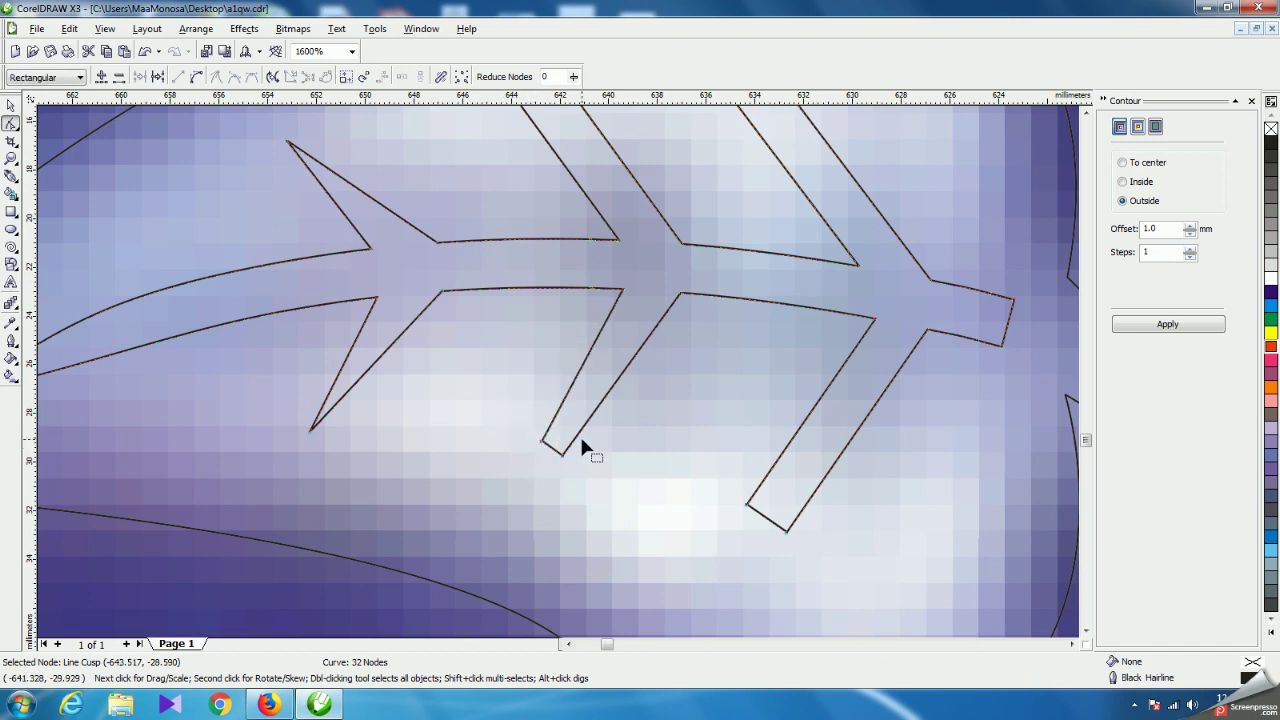
pyautogui.click(580, 437)
pyautogui.press('Delete')
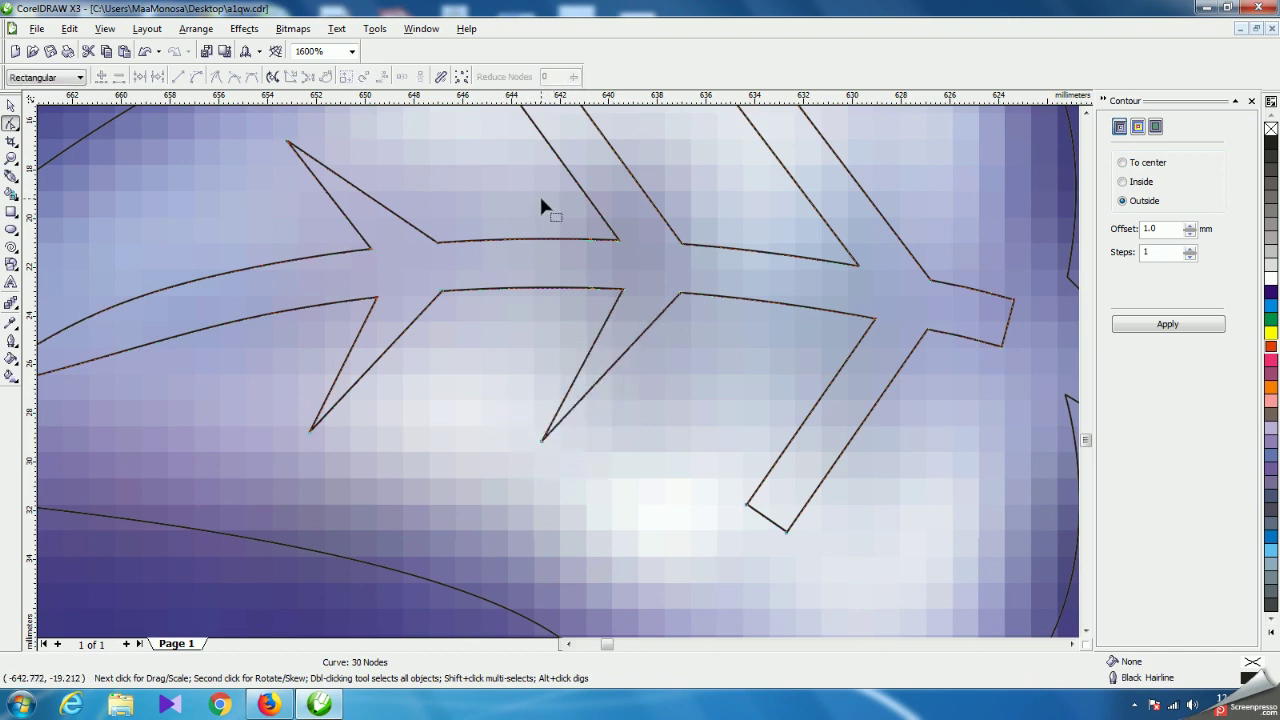
# Add a node midway on the upper middle vein's square end and delete its two corner nodes to form a point.
pyautogui.scroll(-1, 563, 350)
pyautogui.scroll(1, 568, 345)
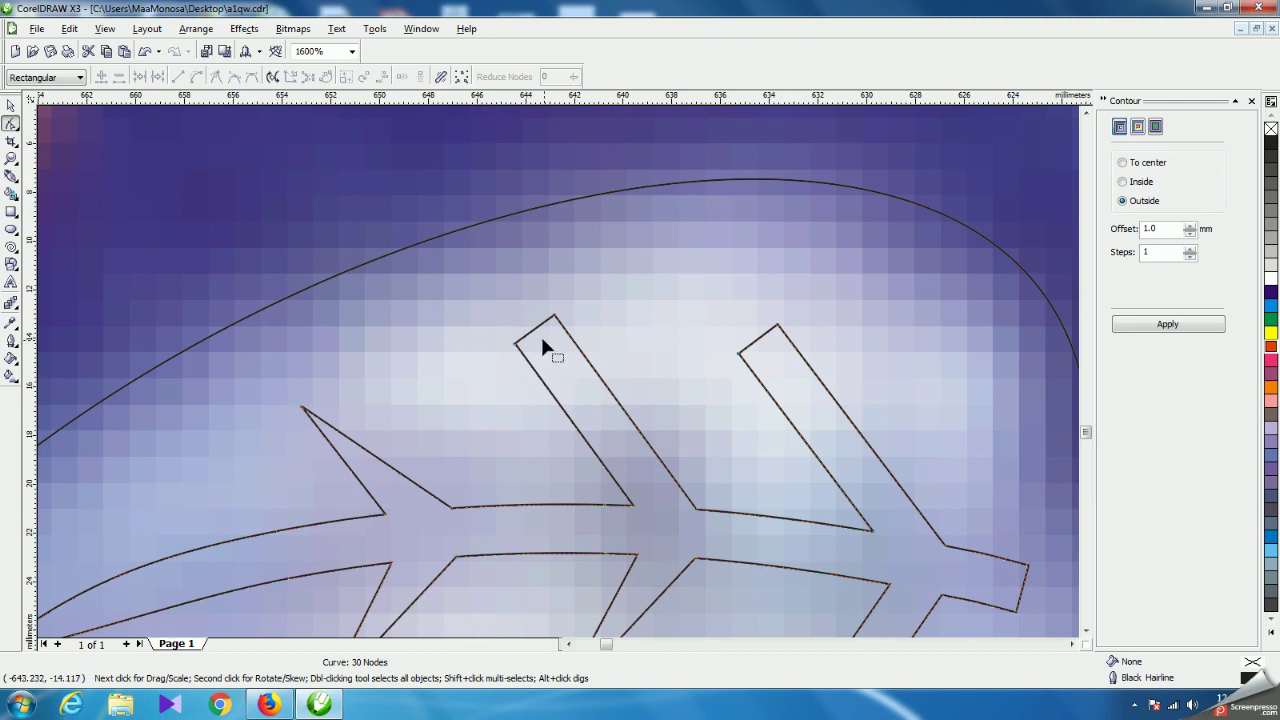
pyautogui.doubleClick(537, 334)
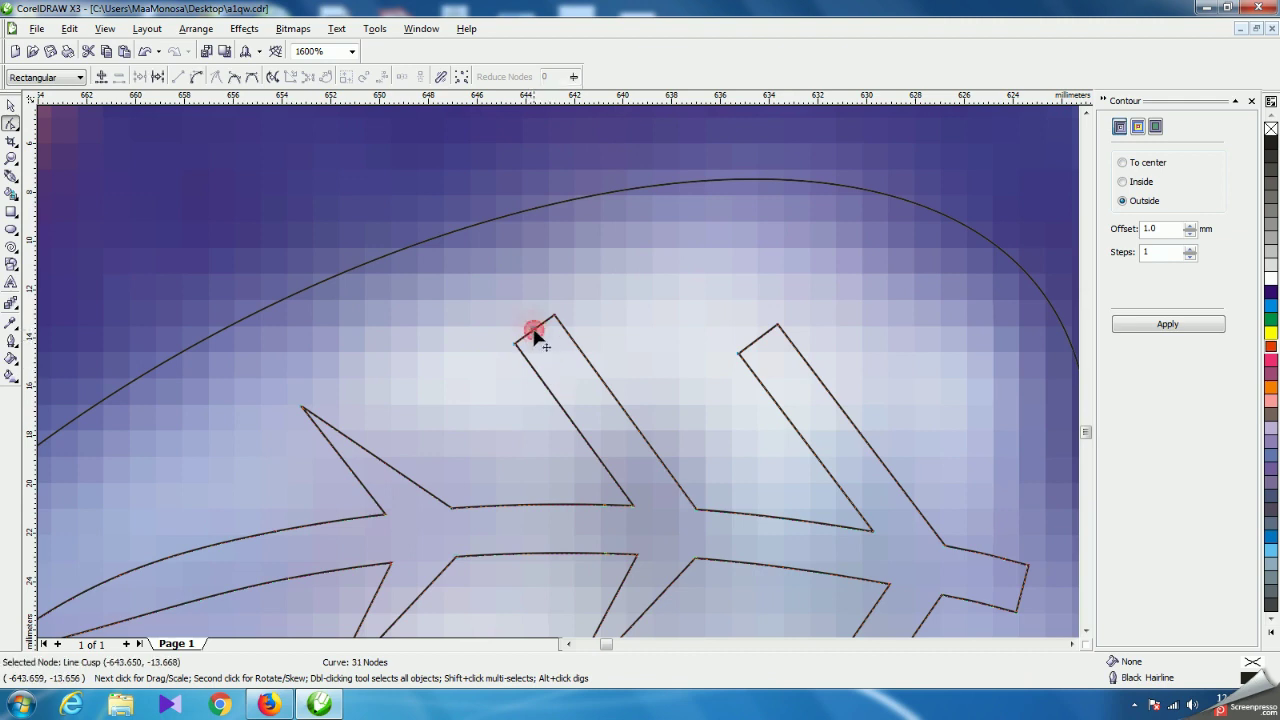
pyautogui.click(514, 340)
pyautogui.press('Delete')
pyautogui.moveTo(543, 289); pyautogui.dragTo(567, 323)
pyautogui.press('Delete')
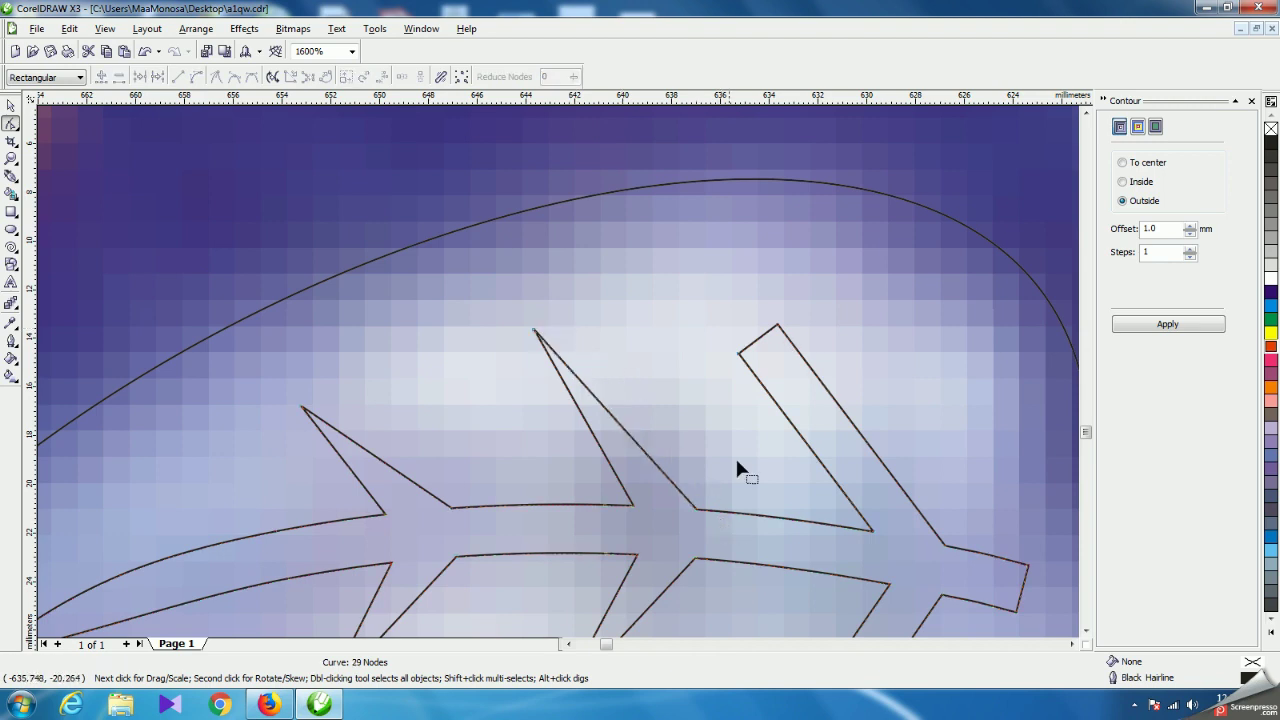
# Sharpen the upper vein nearest the stem by adding a node midway on its end and deleting both end corners.
pyautogui.doubleClick(762, 346)
pyautogui.press('Delete')
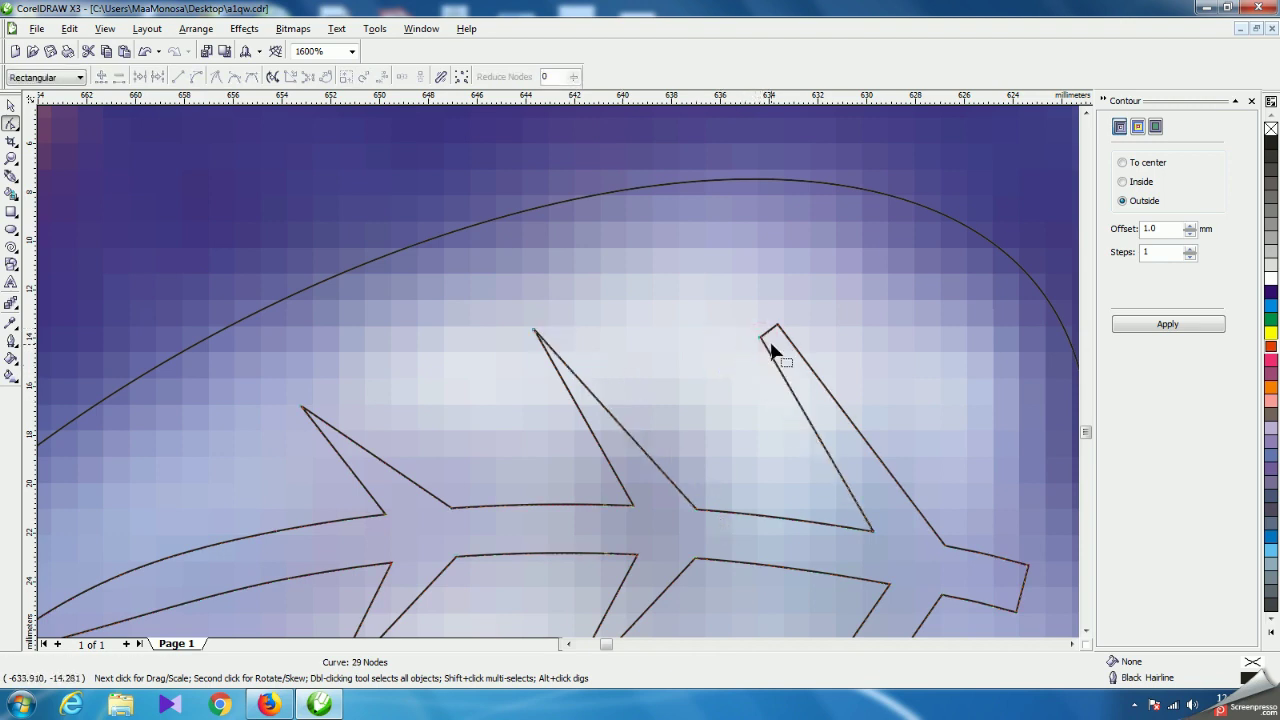
pyautogui.click(774, 321)
pyautogui.press('Delete')
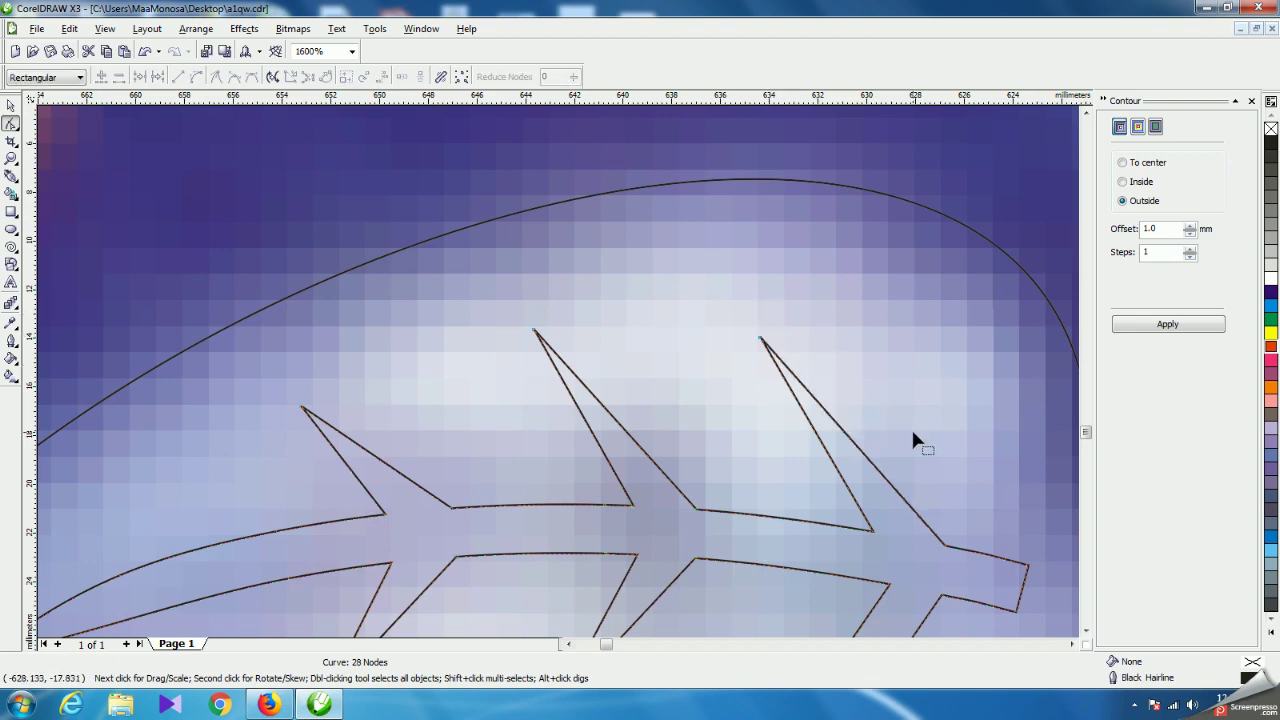
# Turn the square end of the lower vein nearest the stem into a point with a new midpoint node, deleting the two corner nodes.
pyautogui.scroll(-3, 557, 366)
pyautogui.scroll(3, 559, 366)
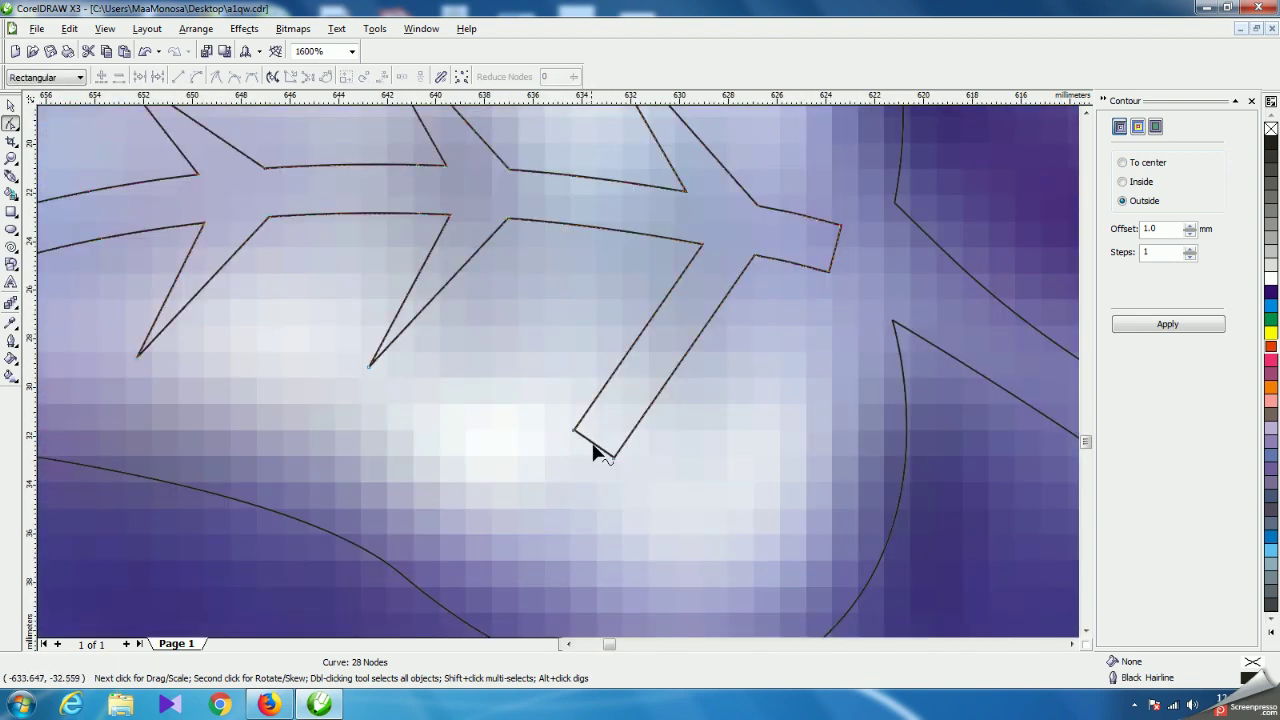
pyautogui.doubleClick(592, 444)
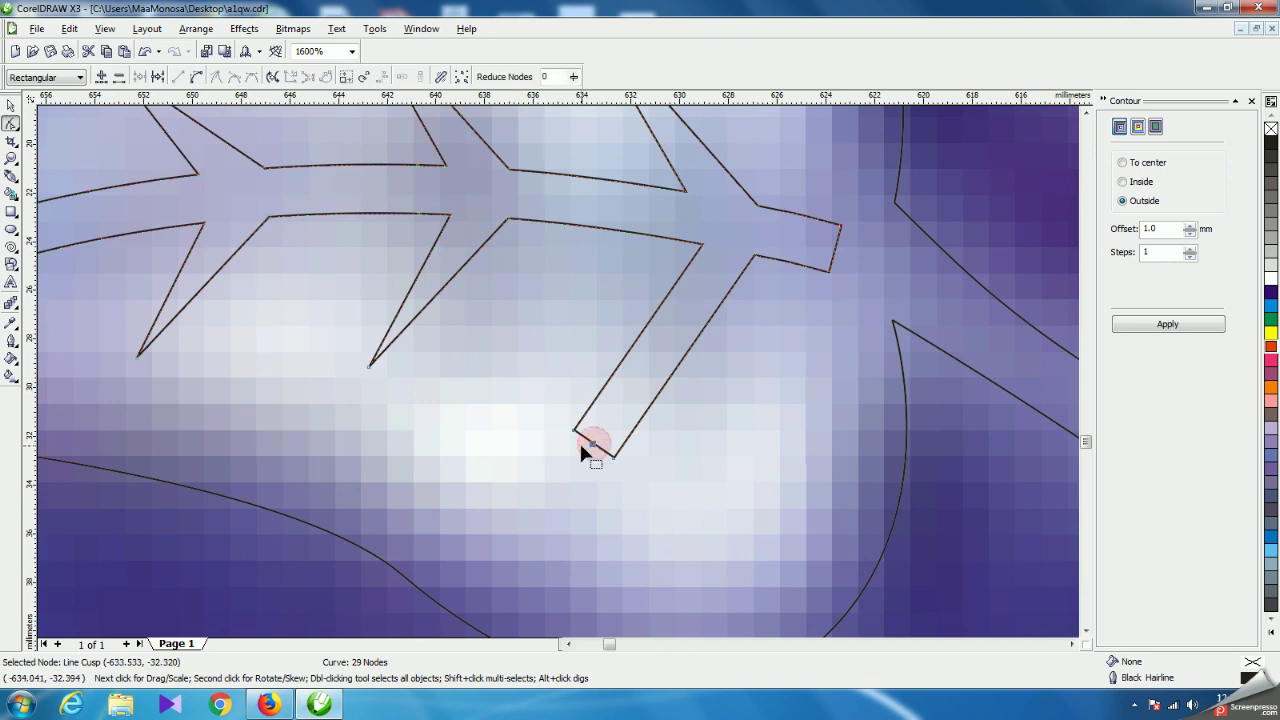
pyautogui.moveTo(577, 446)
pyautogui.mouseDown()
pyautogui.moveTo(569, 432)
pyautogui.moveTo(608, 477)
pyautogui.mouseUp()
pyautogui.press('Delete')
pyautogui.press('Delete')
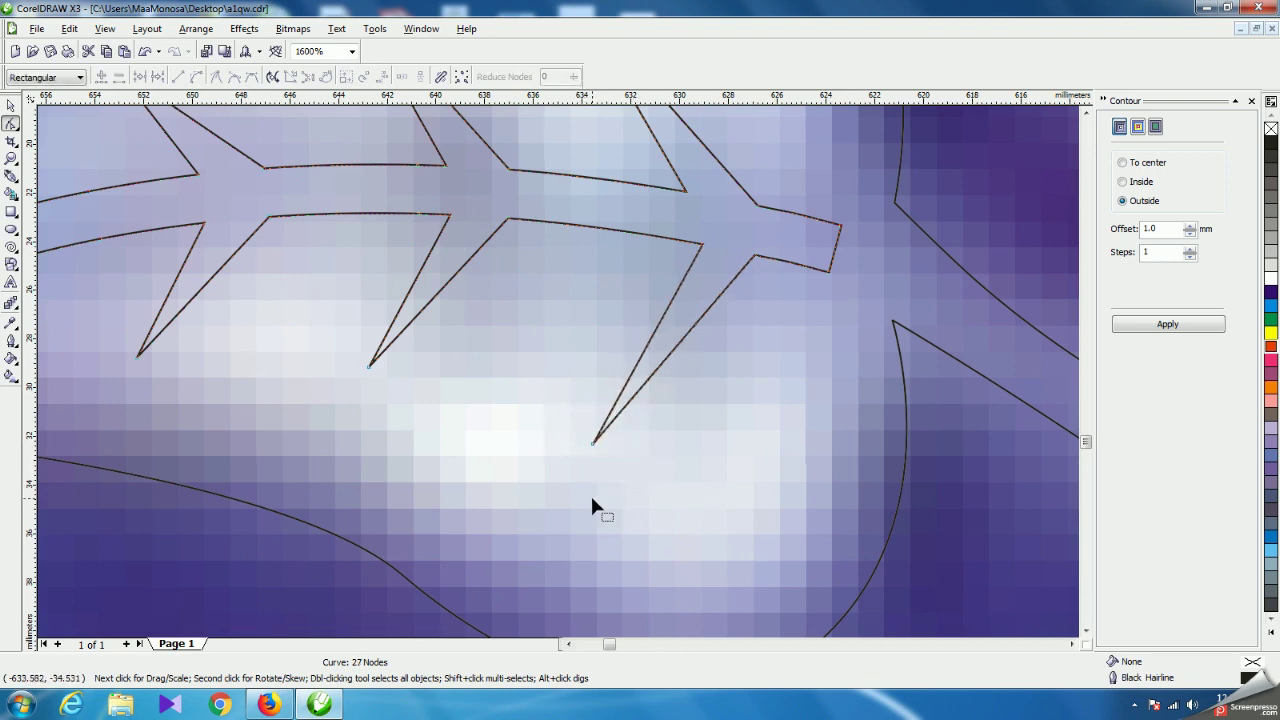
pyautogui.scroll(-2, 558, 372)
pyautogui.scroll(-1, 558, 372)
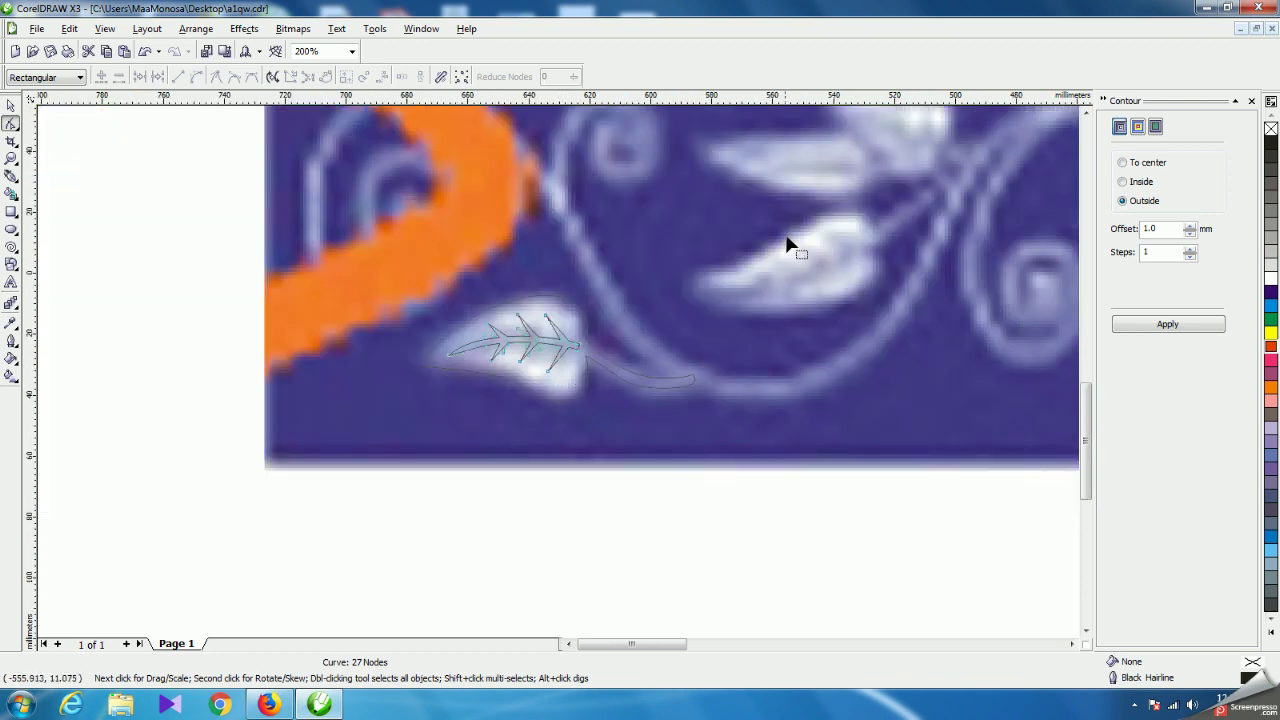
pyautogui.scroll(2, 556, 366)
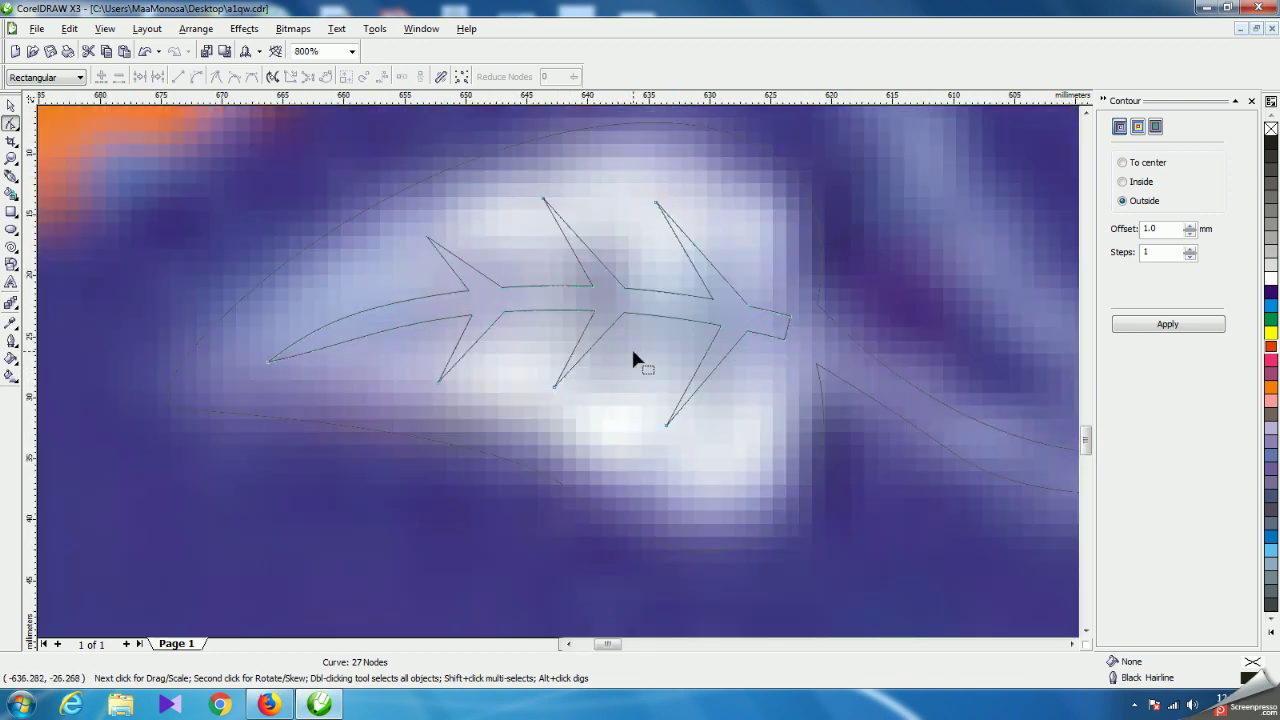
pyautogui.scroll(1, 557, 374)
pyautogui.click(397, 446)
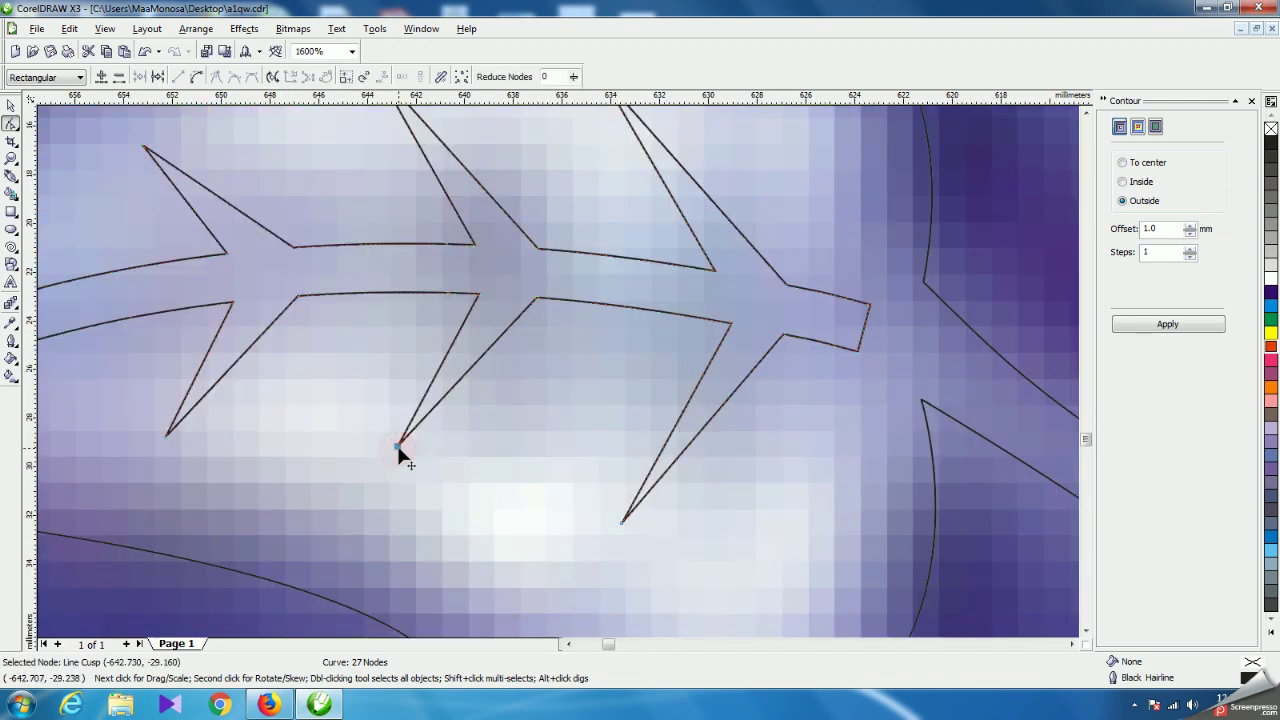
pyautogui.click(536, 298)
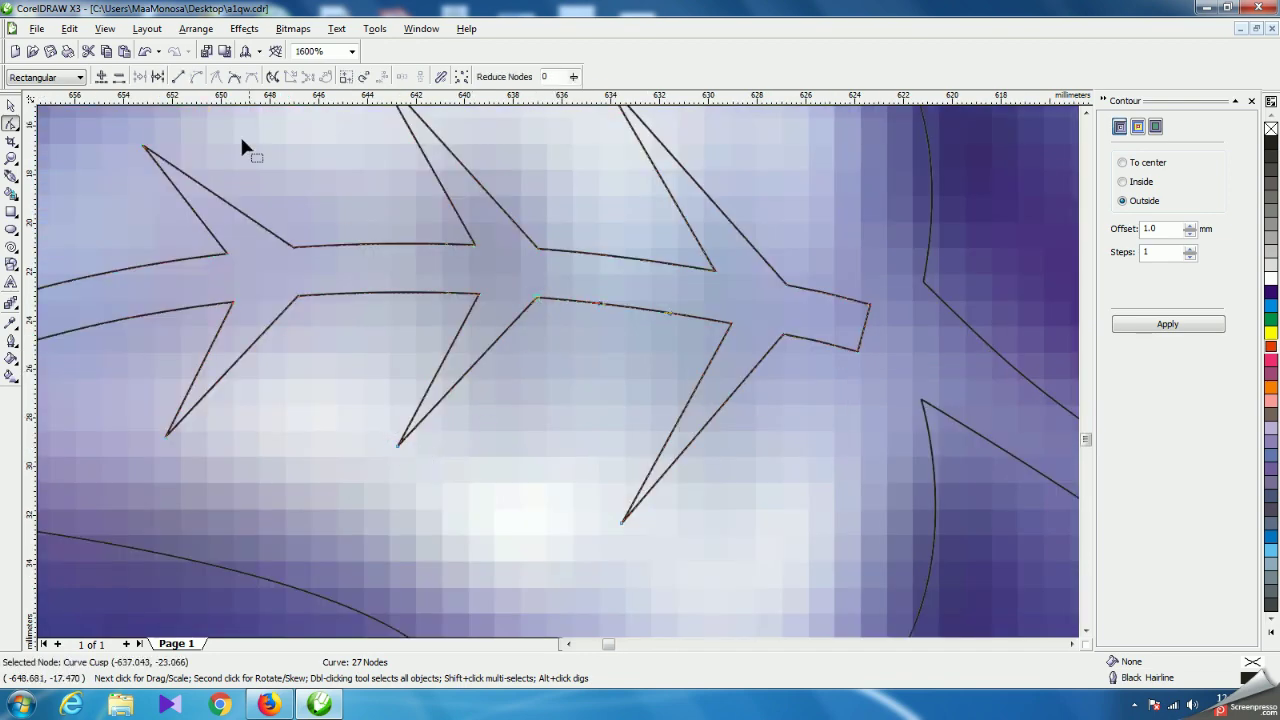
pyautogui.click(234, 77)
pyautogui.click(234, 77)
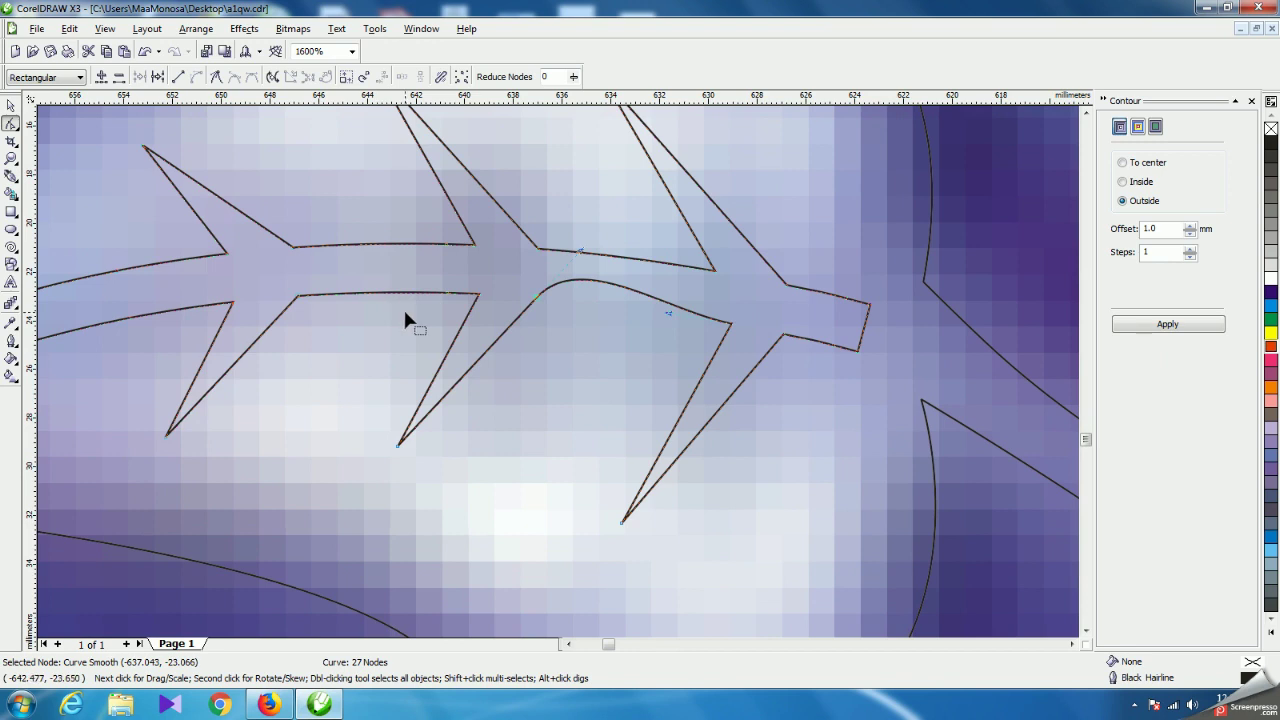
pyautogui.hotkey('ctrl', 'z')
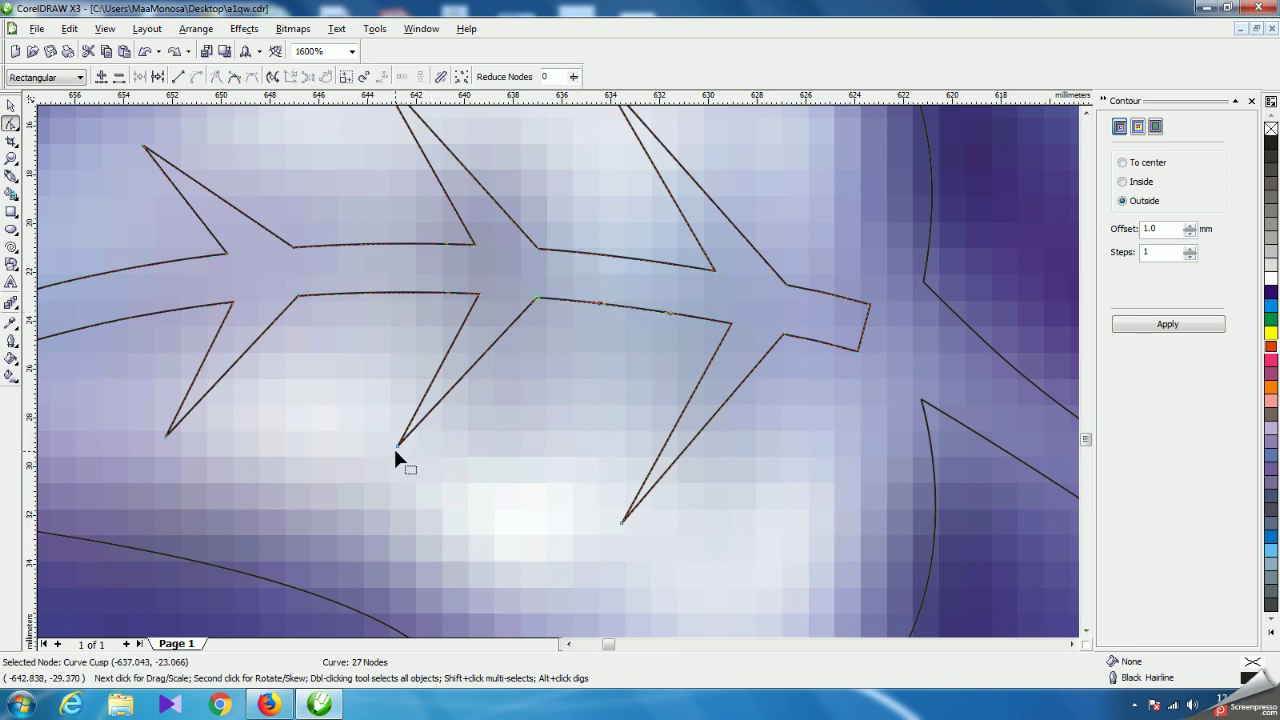
# Convert the lower middle vein's stem-side edge to a curve and bow it outward toward the stem.
pyautogui.click(396, 444)
pyautogui.click(197, 77)
pyautogui.moveTo(492, 352); pyautogui.dragTo(456, 428)
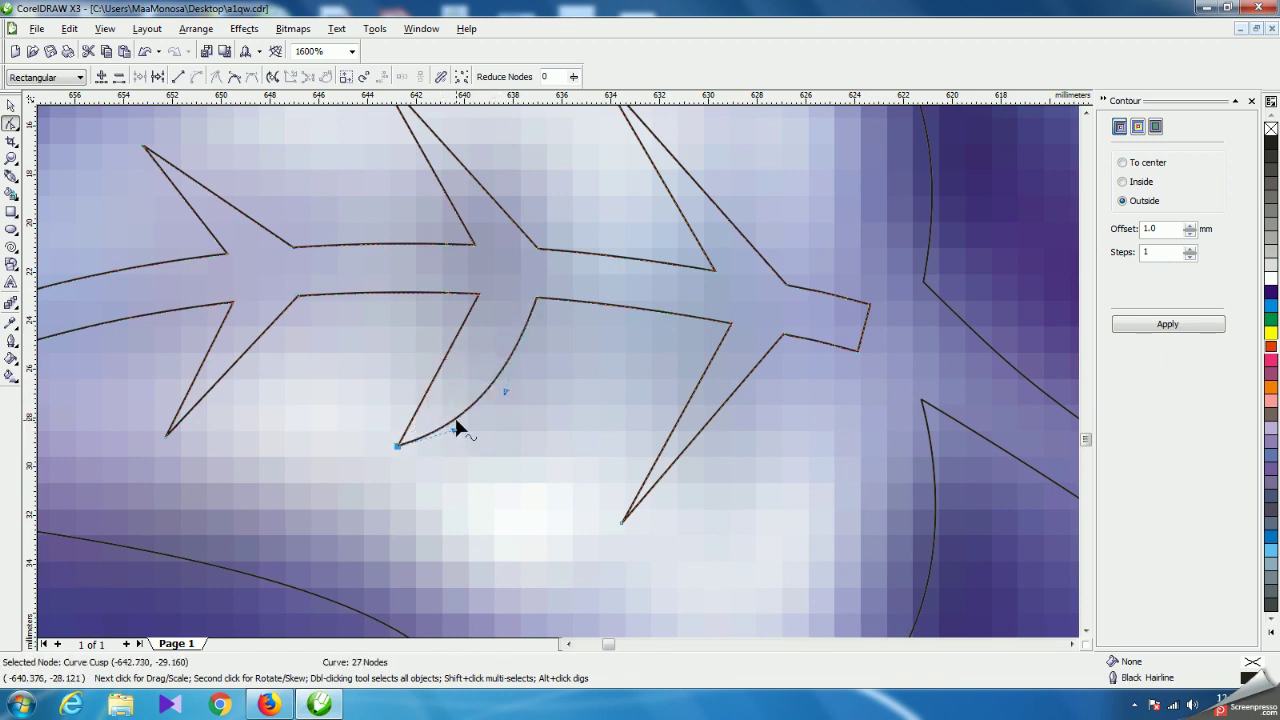
# Convert the lower middle vein's other edge to a curve and adjust both handles so it bends along with the stem-side edge.
pyautogui.click(477, 294)
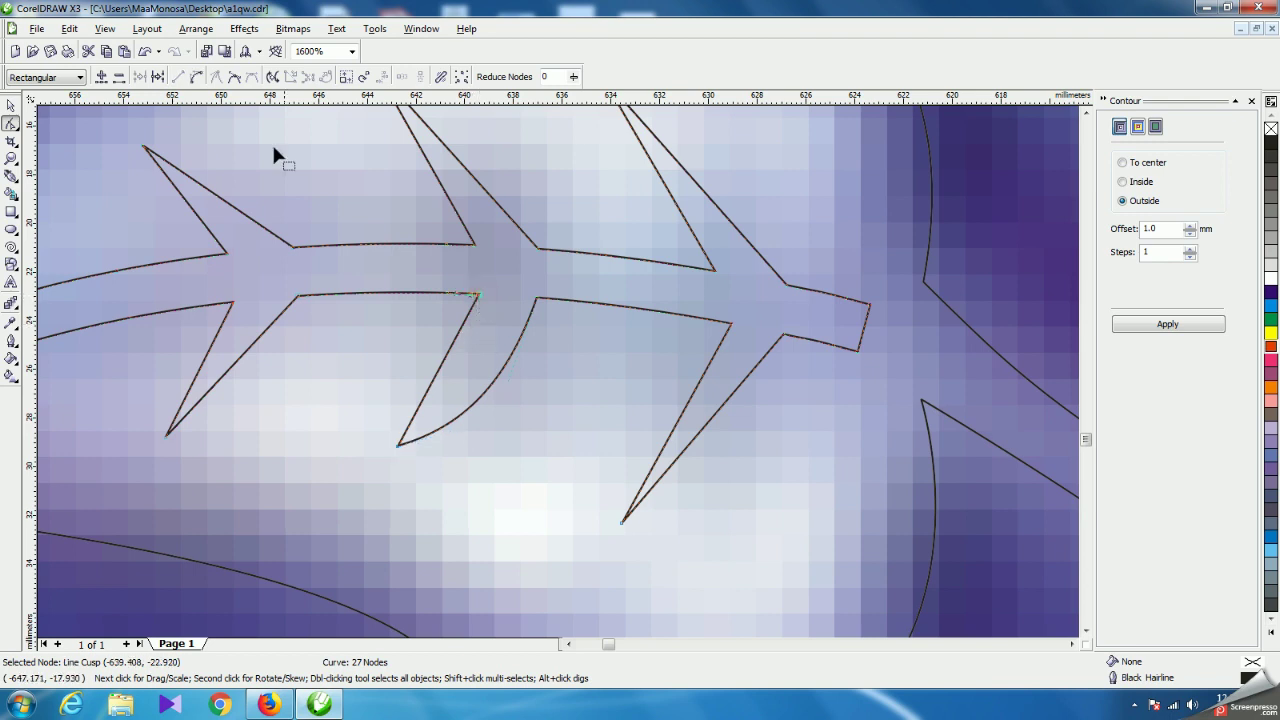
pyautogui.click(235, 78)
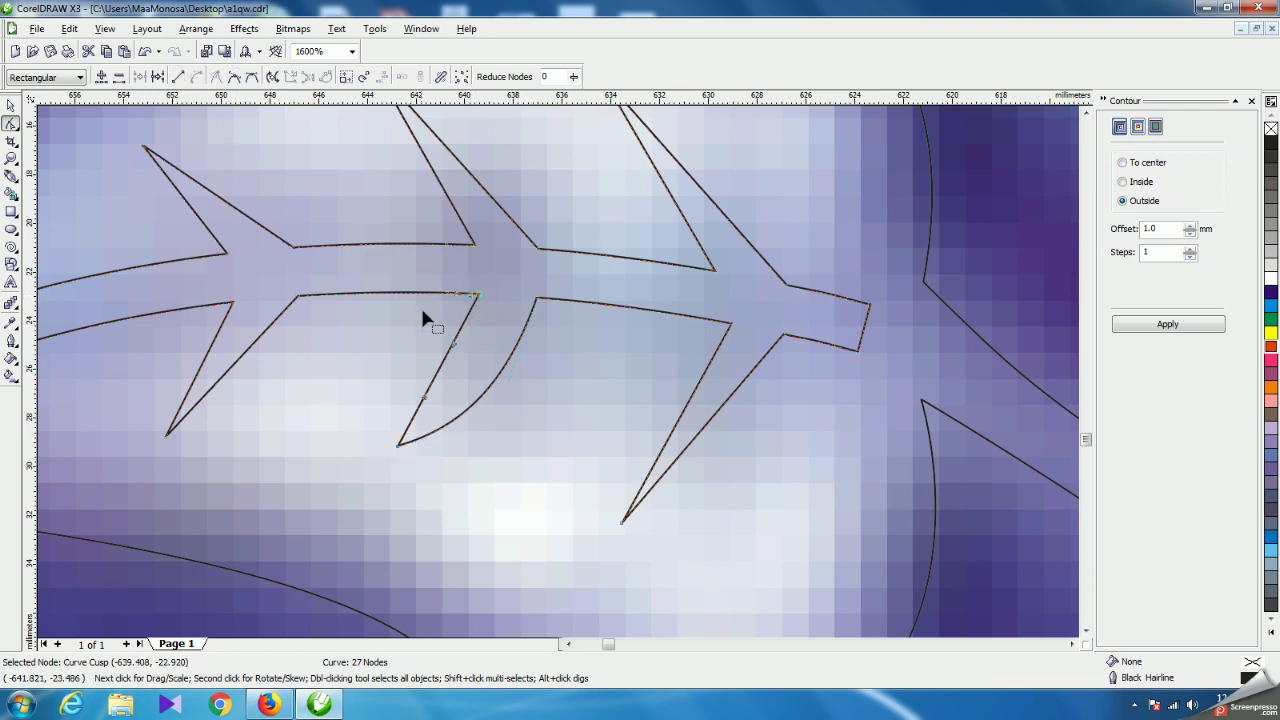
pyautogui.moveTo(455, 350); pyautogui.dragTo(477, 351)
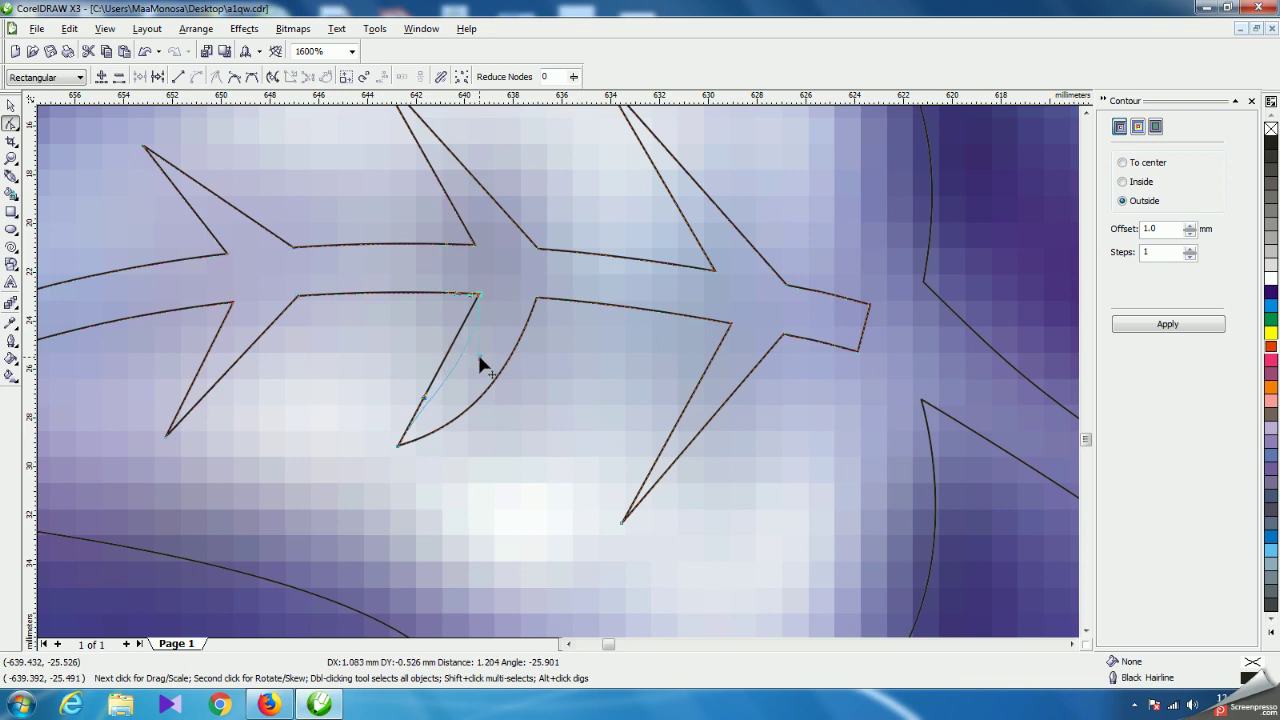
pyautogui.moveTo(425, 398); pyautogui.dragTo(449, 420)
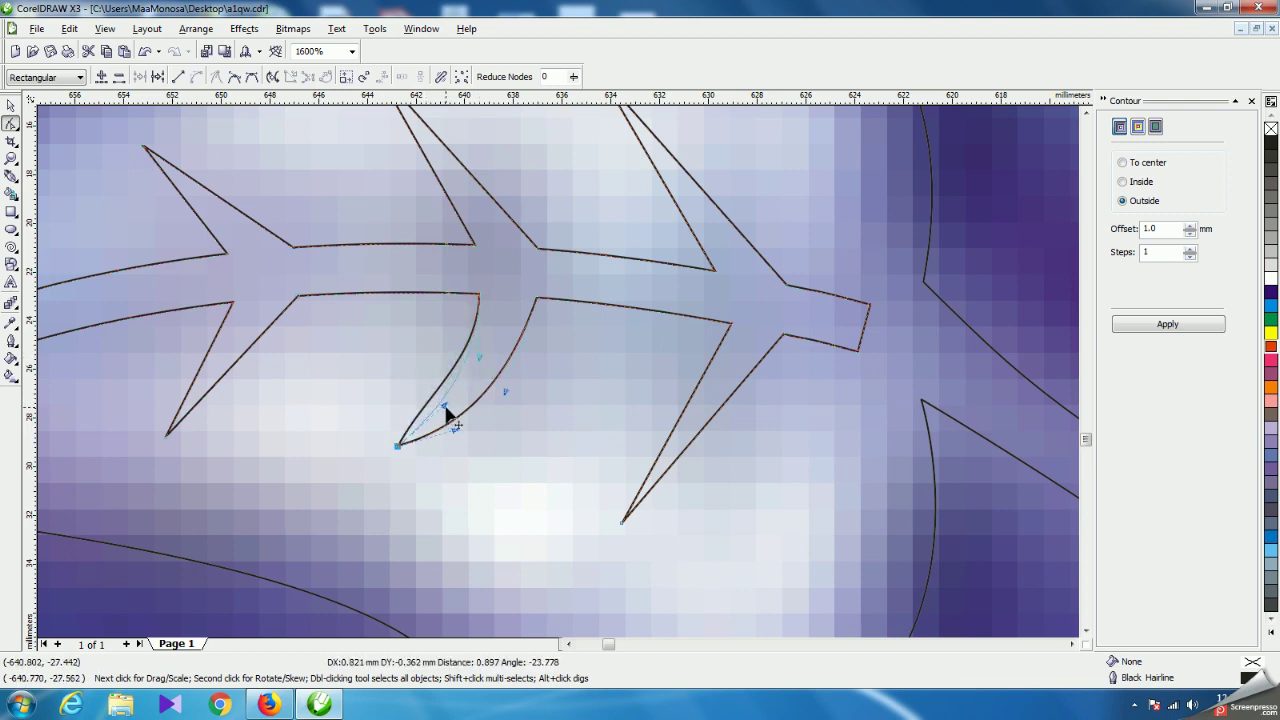
pyautogui.click(398, 445)
pyautogui.scroll(-1, 561, 377)
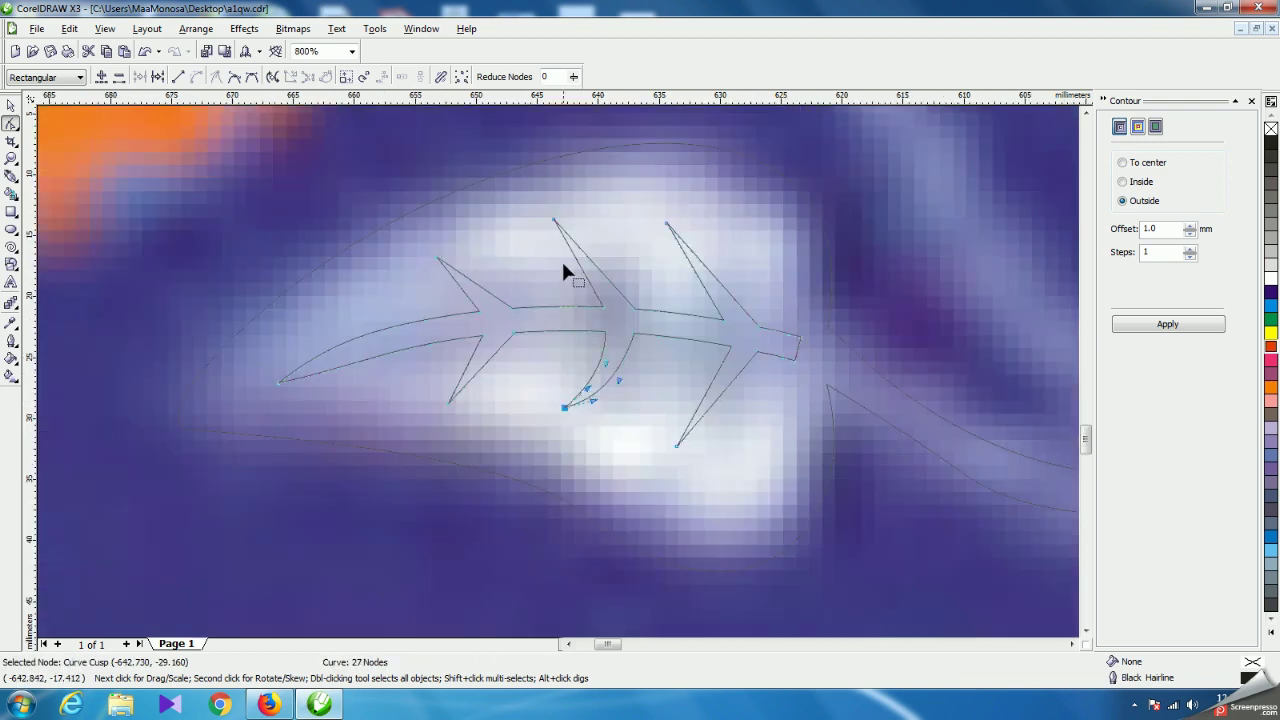
# Convert both straight edges of the upper middle vein to curves.
pyautogui.scroll(1, 563, 374)
pyautogui.click(702, 466)
pyautogui.click(536, 284)
pyautogui.click(195, 76)
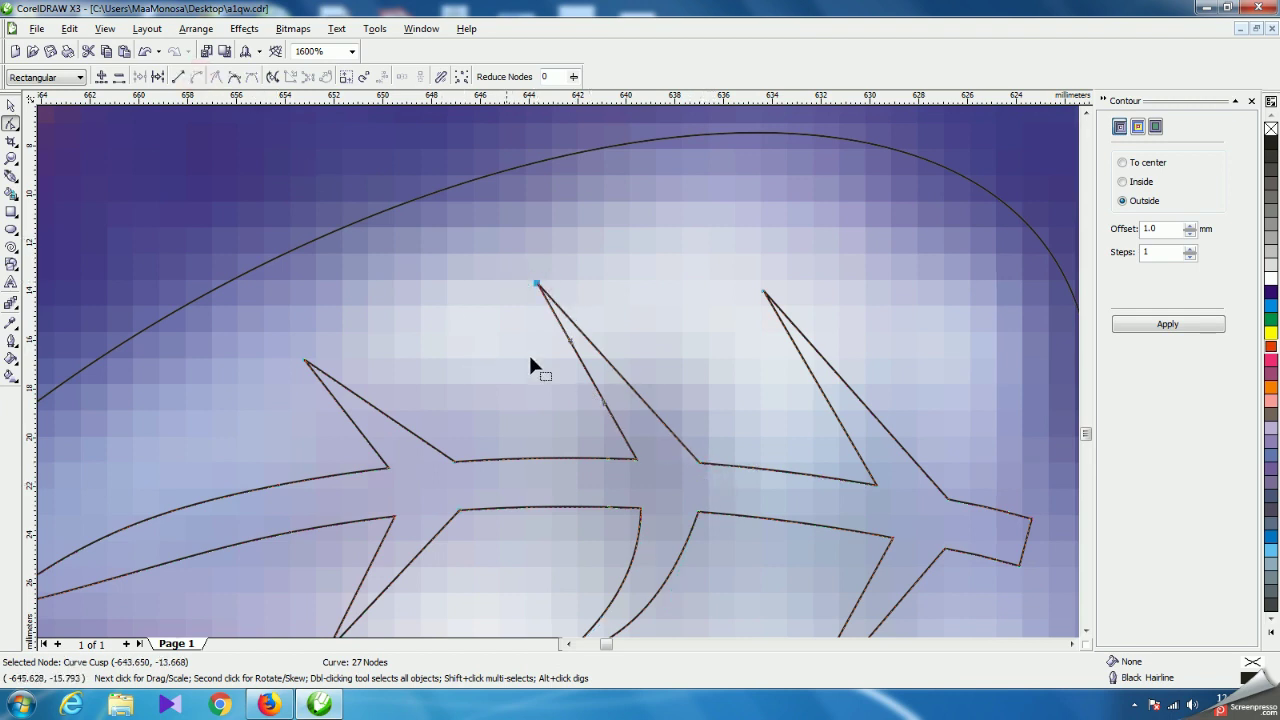
pyautogui.click(702, 466)
pyautogui.click(195, 76)
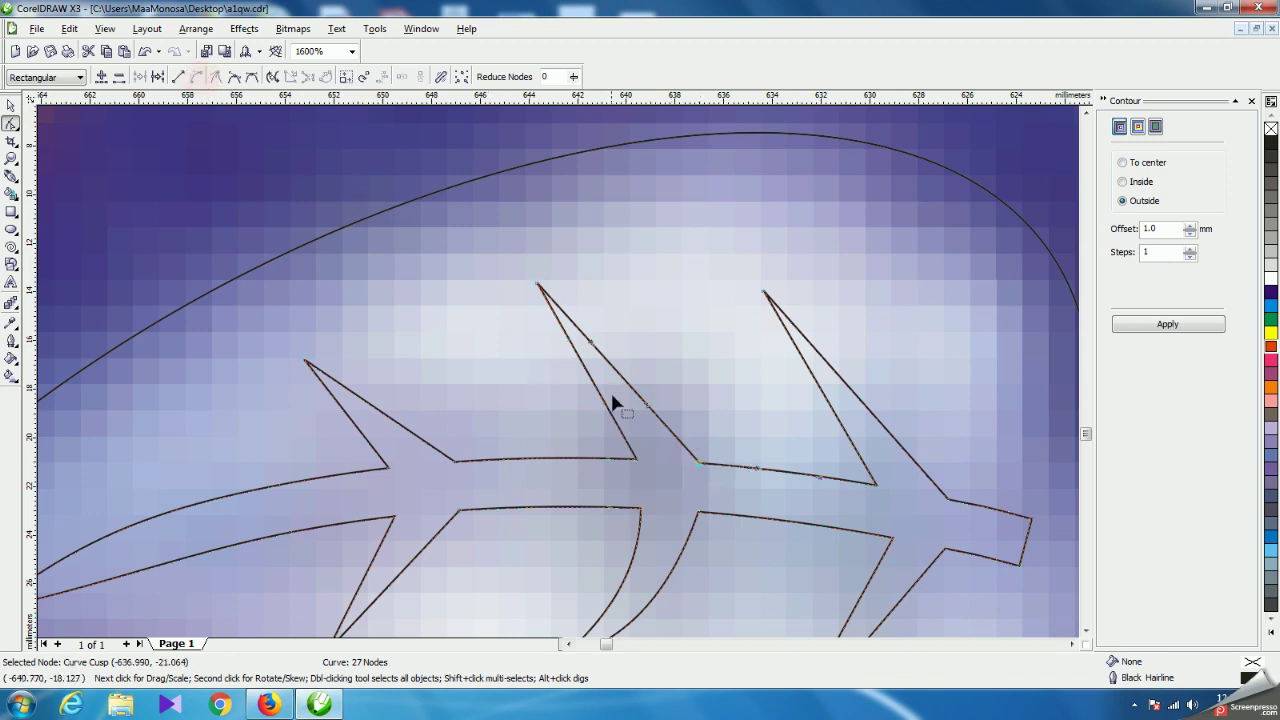
# Bow both edges of the upper middle vein toward the stem so it curves to its pointed tip.
pyautogui.moveTo(652, 413); pyautogui.dragTo(610, 326)
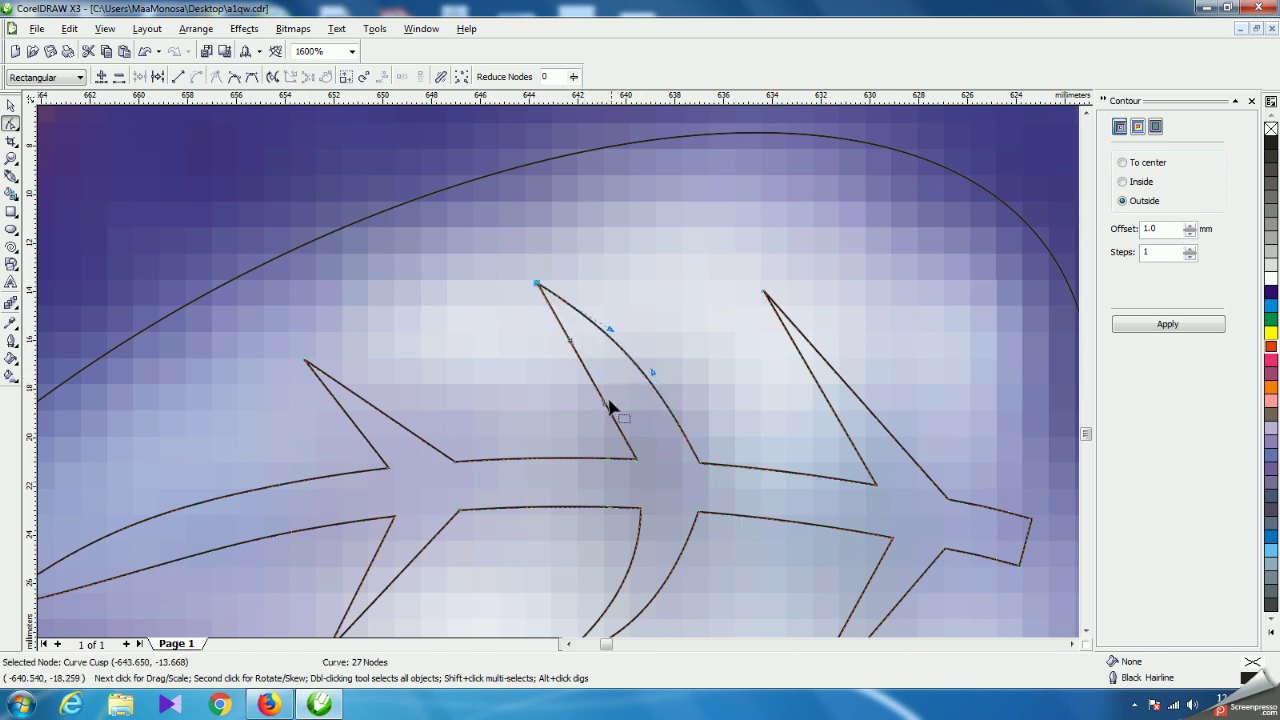
pyautogui.moveTo(607, 412); pyautogui.dragTo(616, 383)
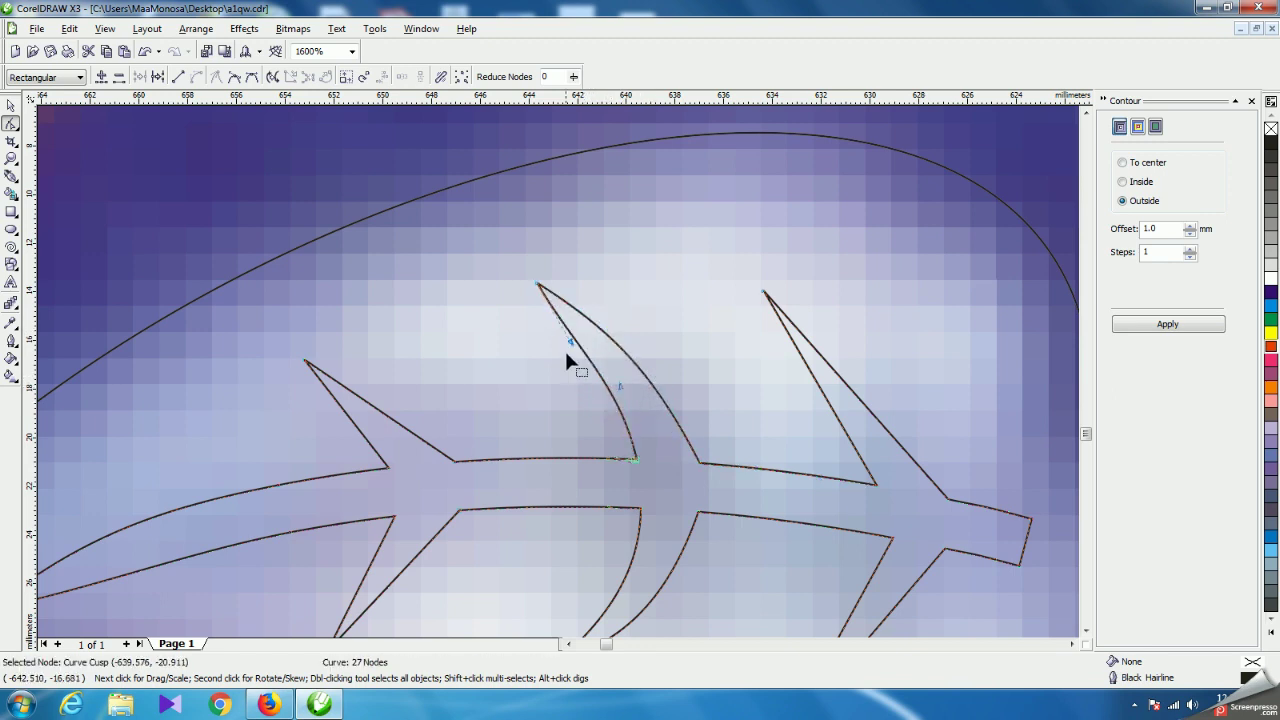
pyautogui.moveTo(573, 345); pyautogui.dragTo(594, 360)
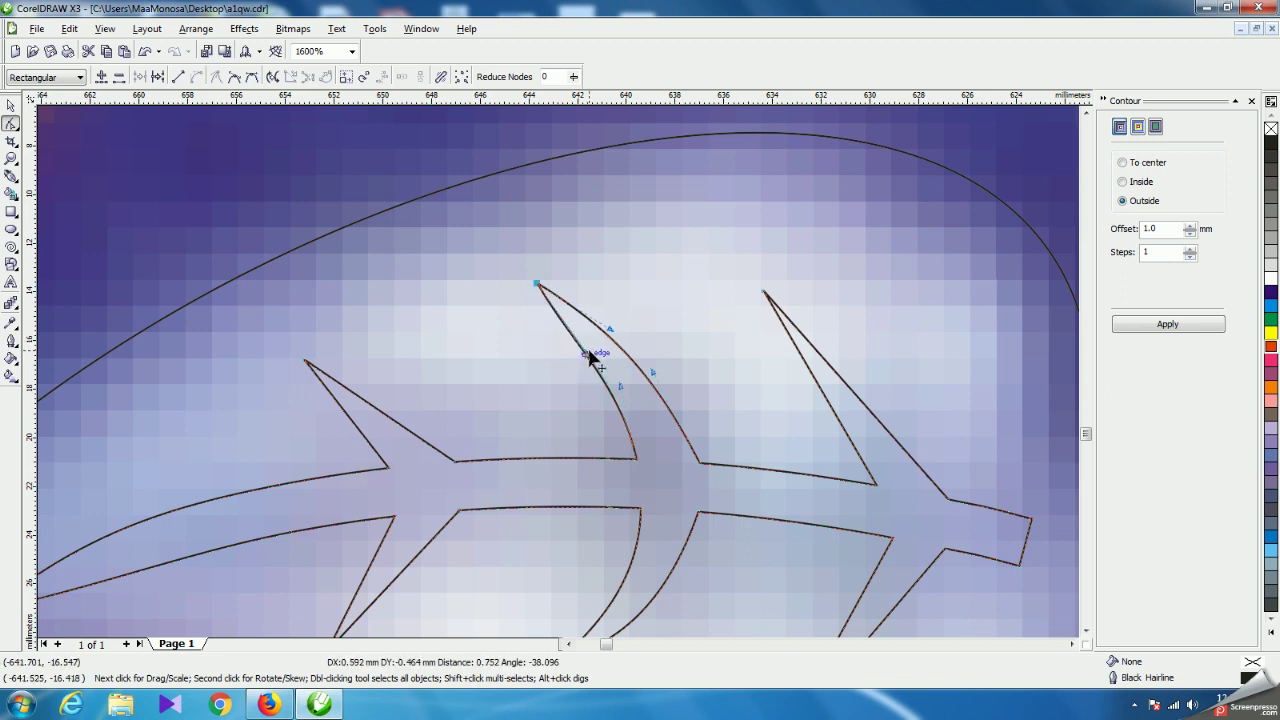
pyautogui.moveTo(587, 355); pyautogui.dragTo(588, 342)
pyautogui.scroll(-2, 559, 369)
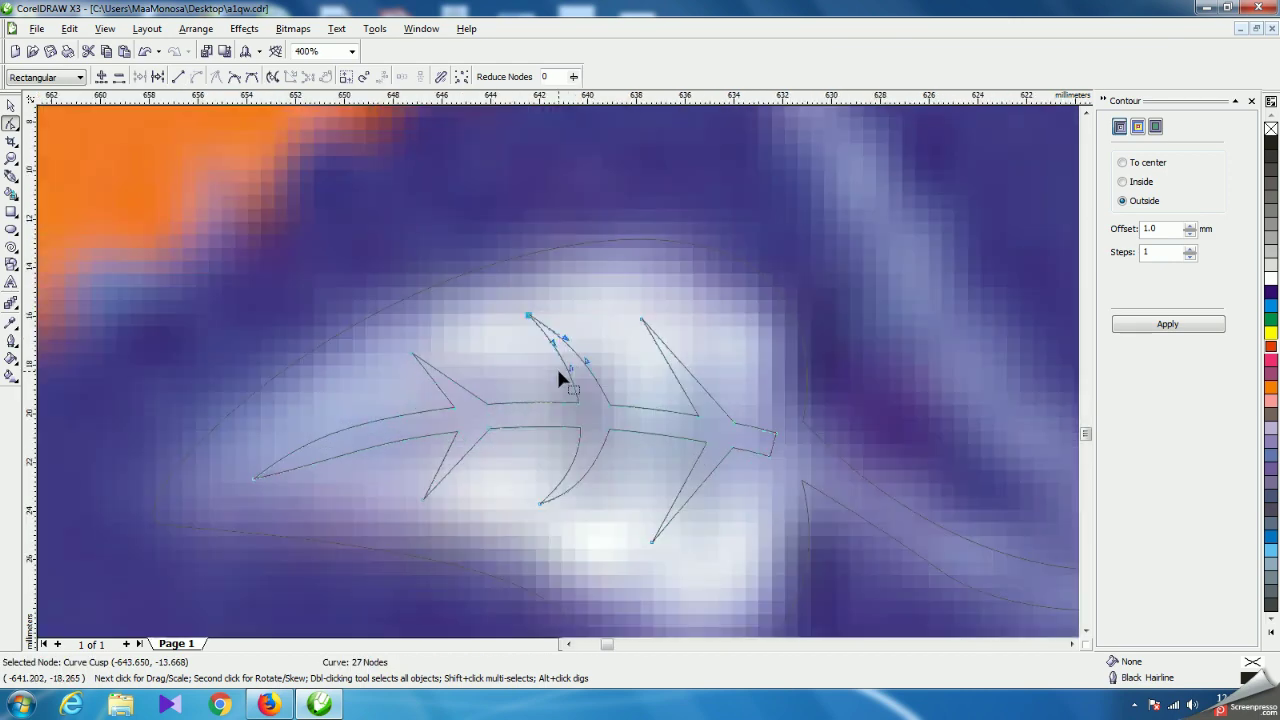
# Pull the handles of the upper middle vein's stem-side edge farther outward to give it a fuller curve.
pyautogui.scroll(2, 559, 371)
pyautogui.click(660, 441)
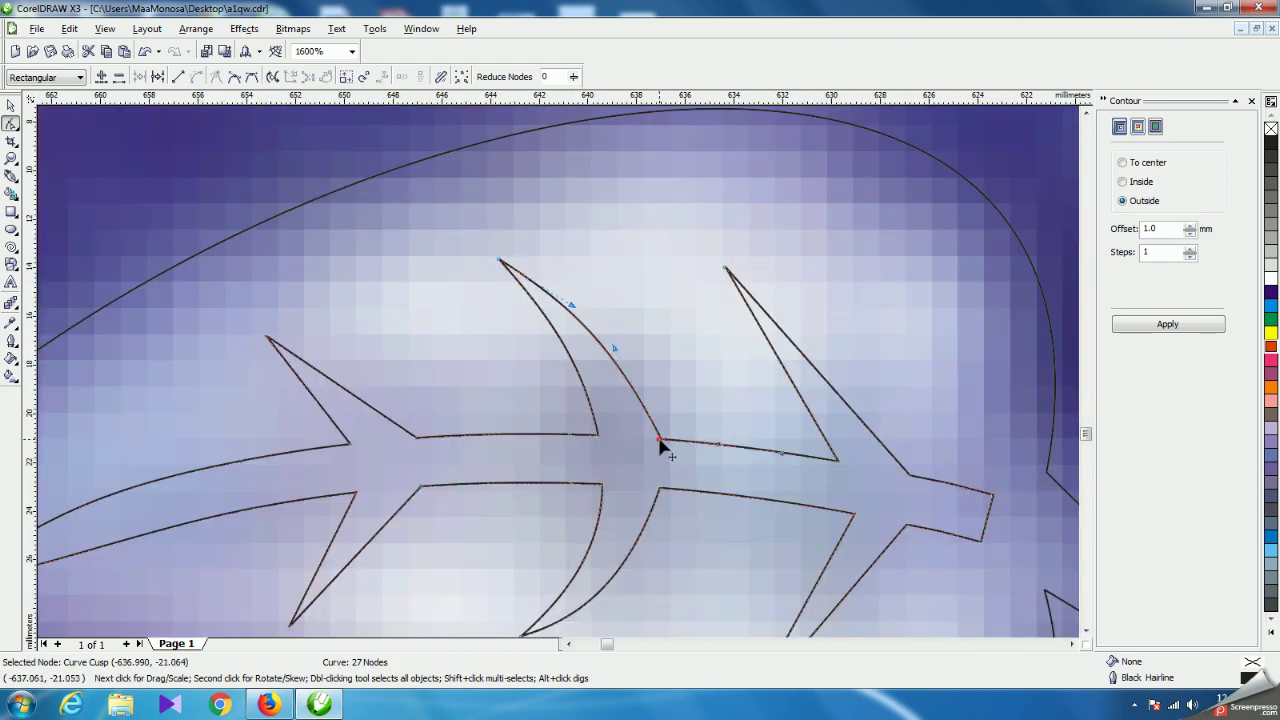
pyautogui.moveTo(617, 353); pyautogui.dragTo(571, 300)
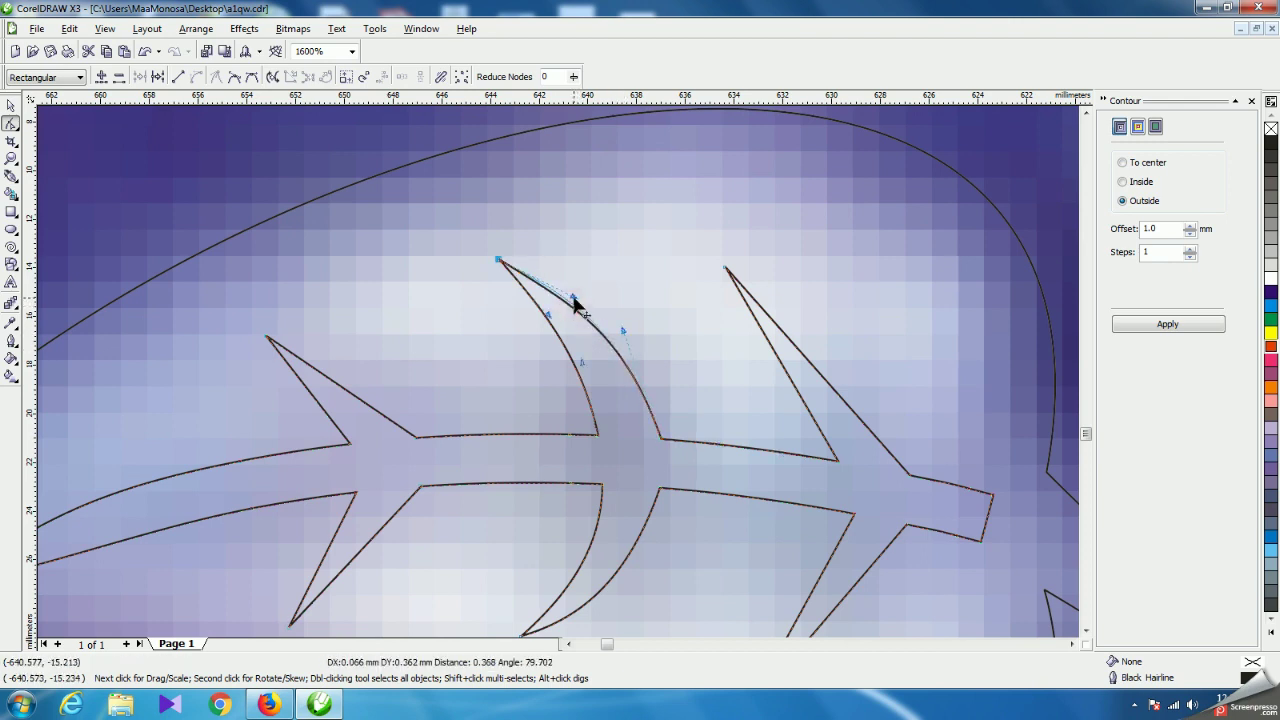
# Convert both straight edges of the upper vein nearest the stem to curves.
pyautogui.click(910, 476)
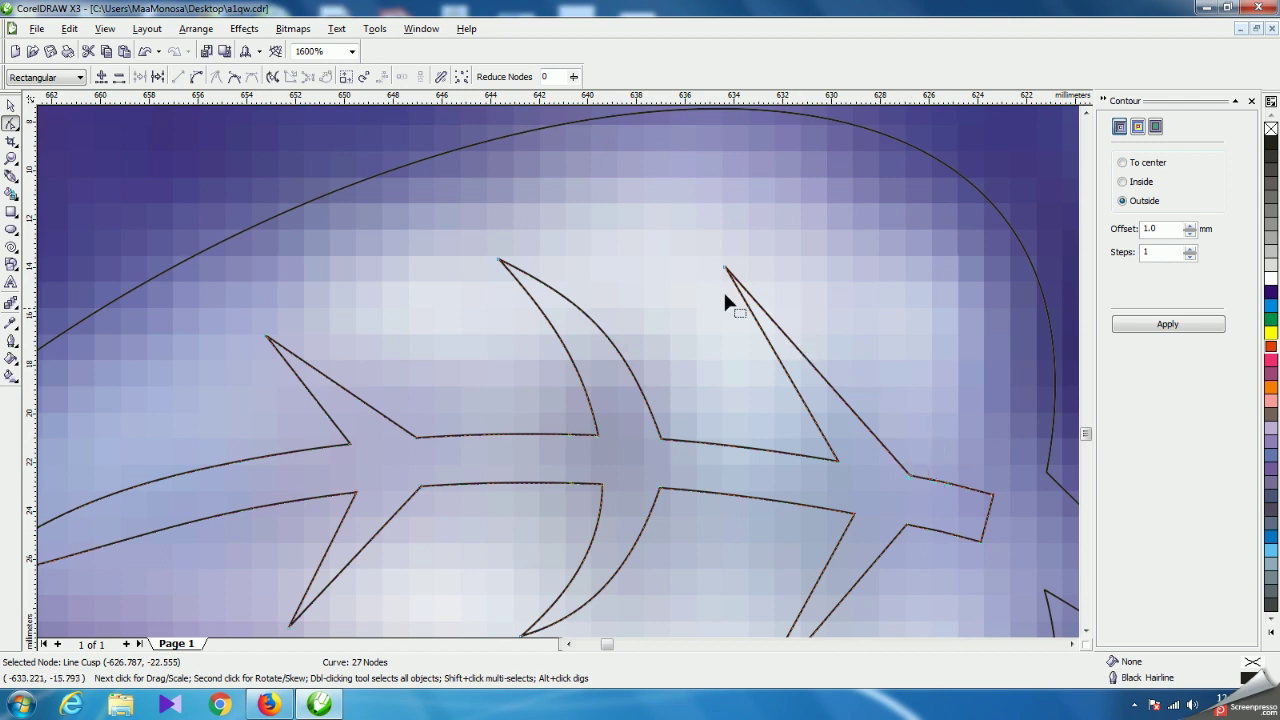
pyautogui.click(199, 77)
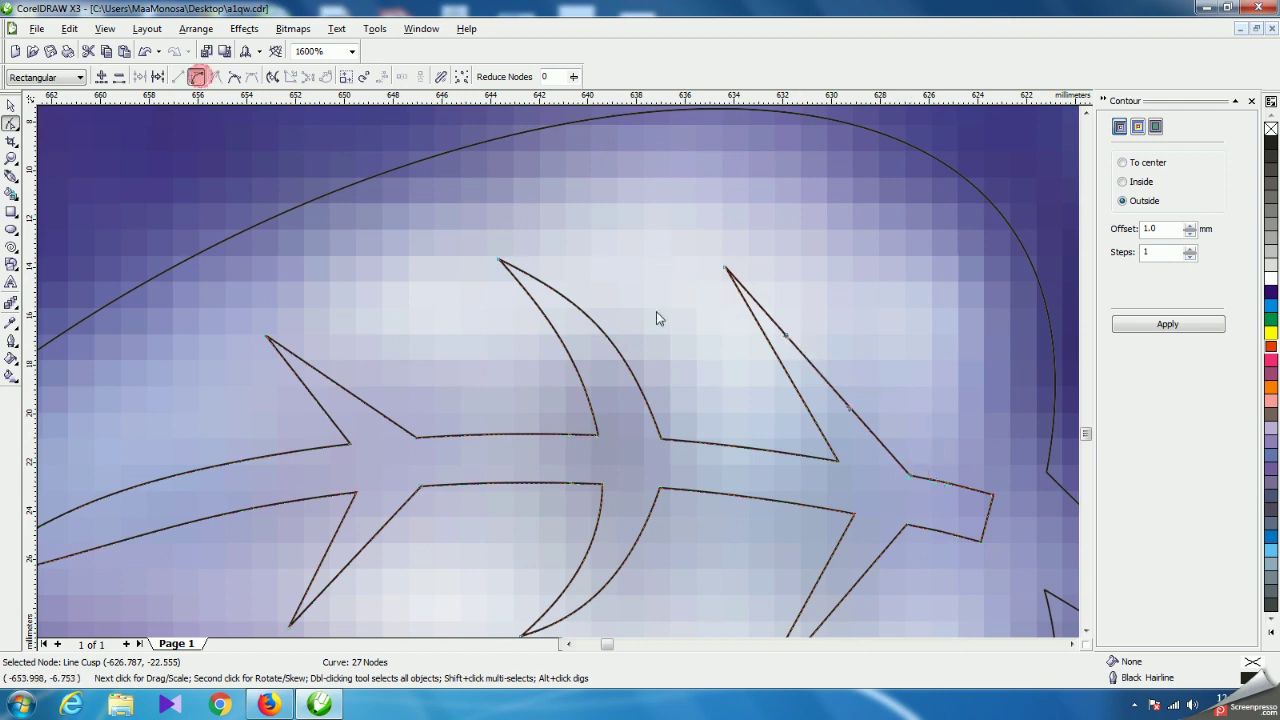
pyautogui.click(838, 460)
pyautogui.moveTo(688, 232); pyautogui.dragTo(756, 285)
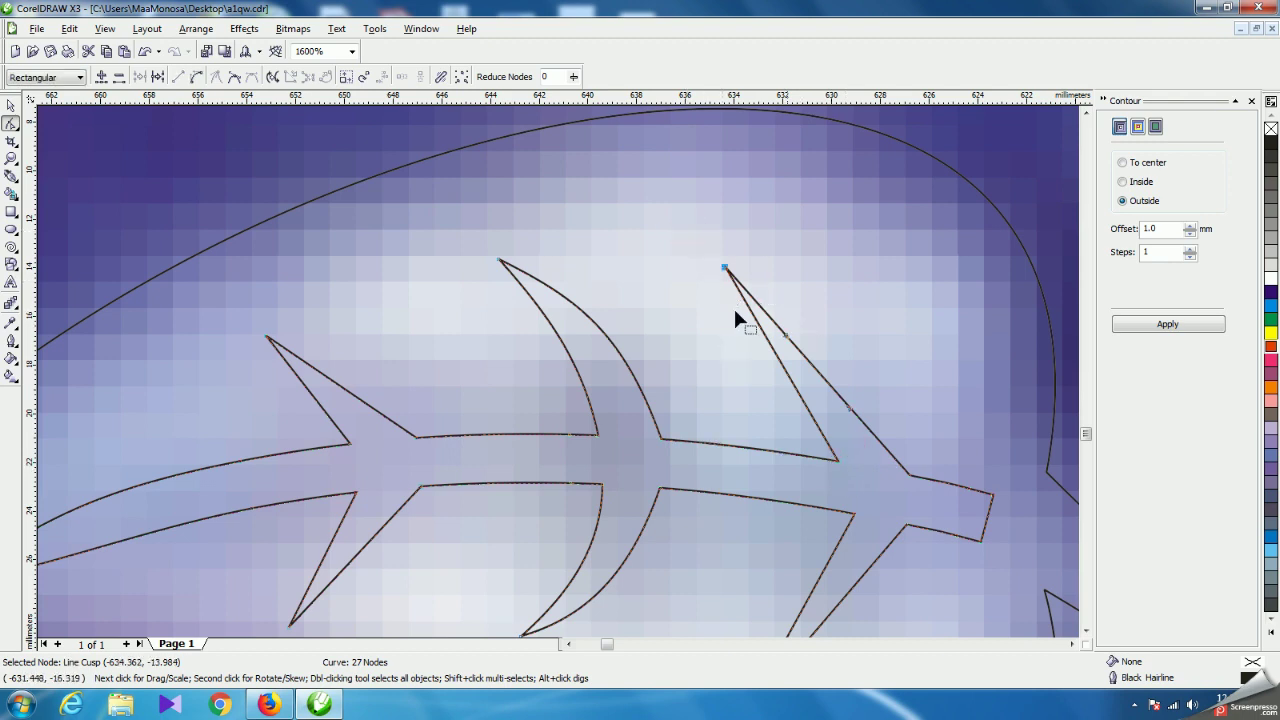
pyautogui.click(199, 77)
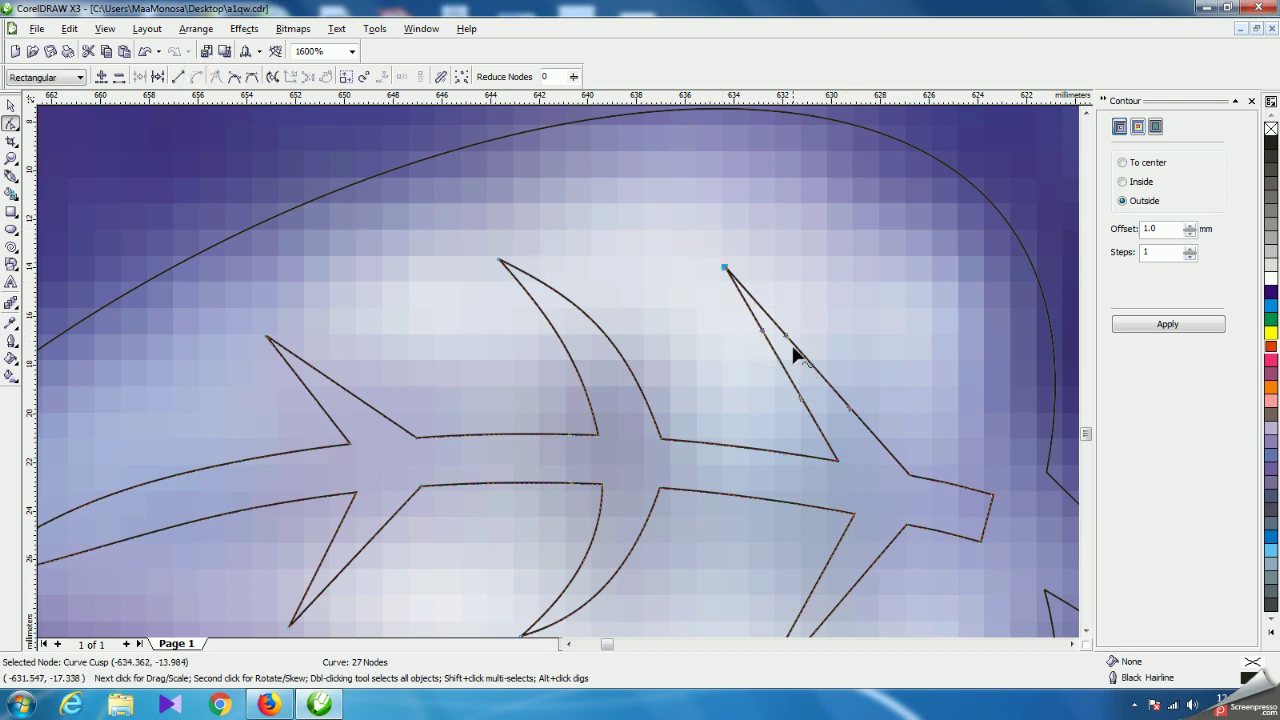
# Bend both edges of the upper vein nearest the stem outward toward the stem, keeping the tip pointed.
pyautogui.moveTo(787, 337); pyautogui.dragTo(820, 307)
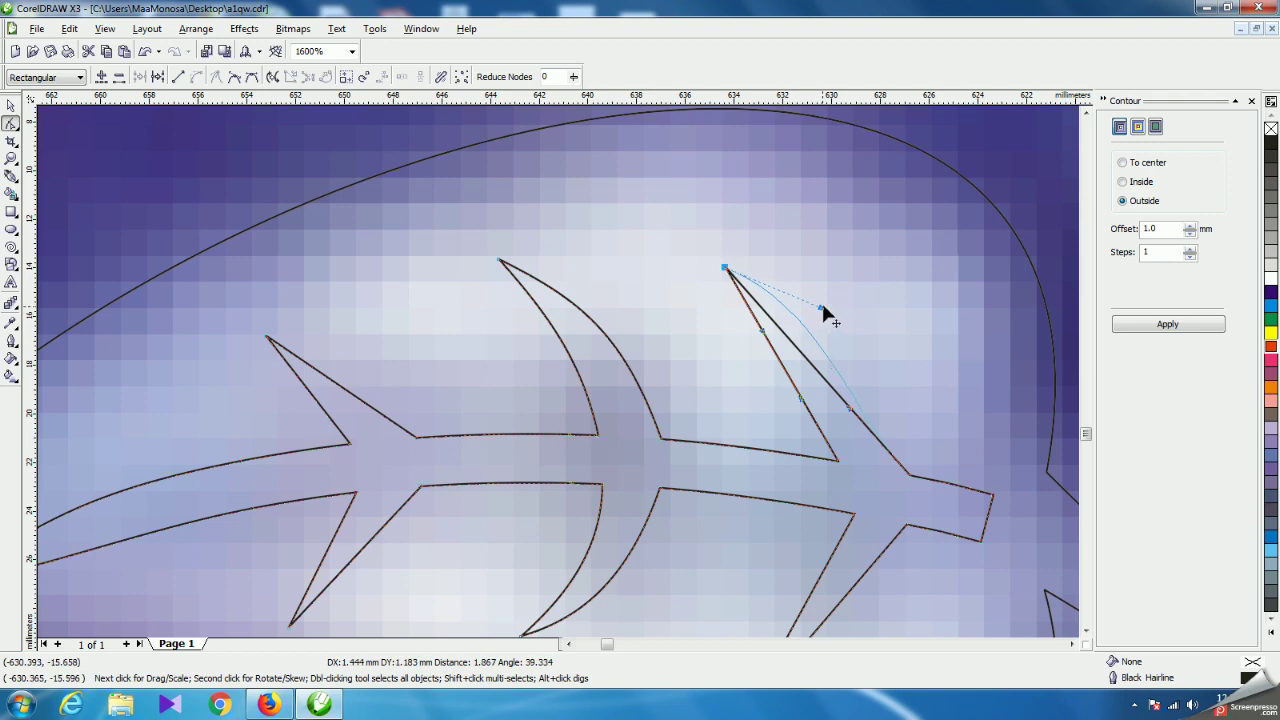
pyautogui.moveTo(848, 408); pyautogui.dragTo(866, 353)
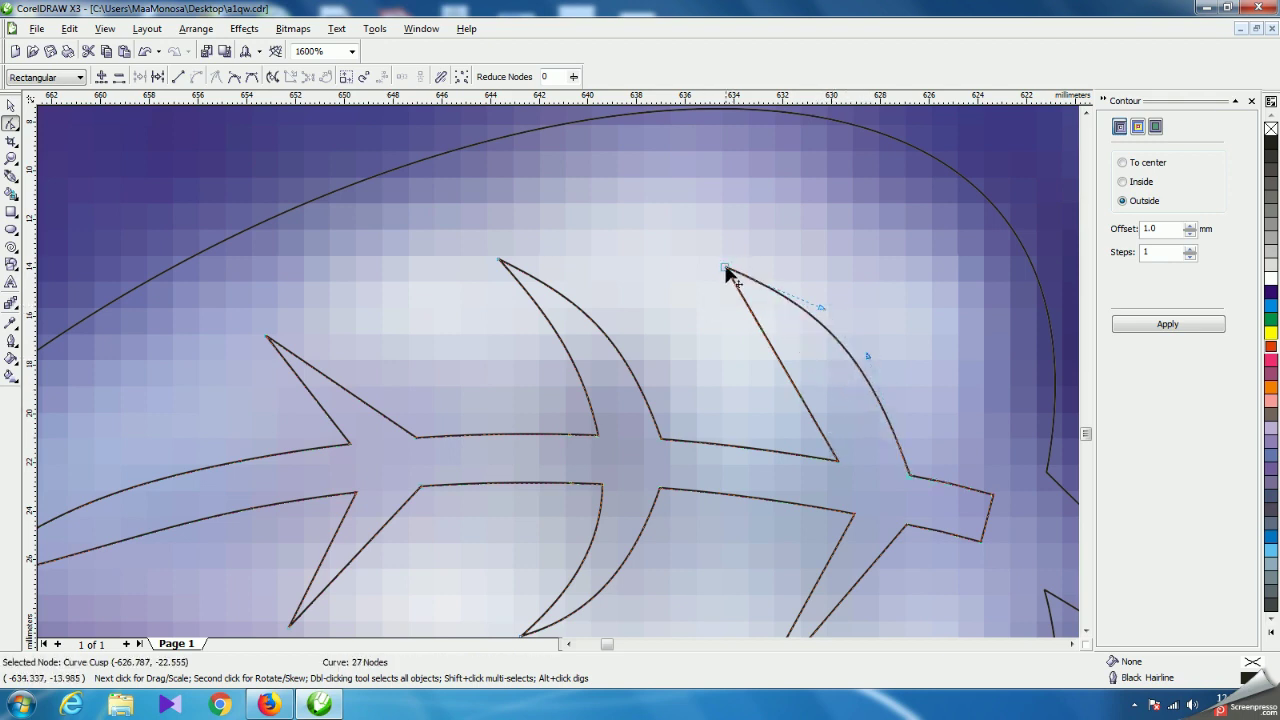
pyautogui.moveTo(763, 330); pyautogui.dragTo(812, 350)
pyautogui.moveTo(802, 400); pyautogui.dragTo(832, 405)
pyautogui.scroll(-1, 571, 386)
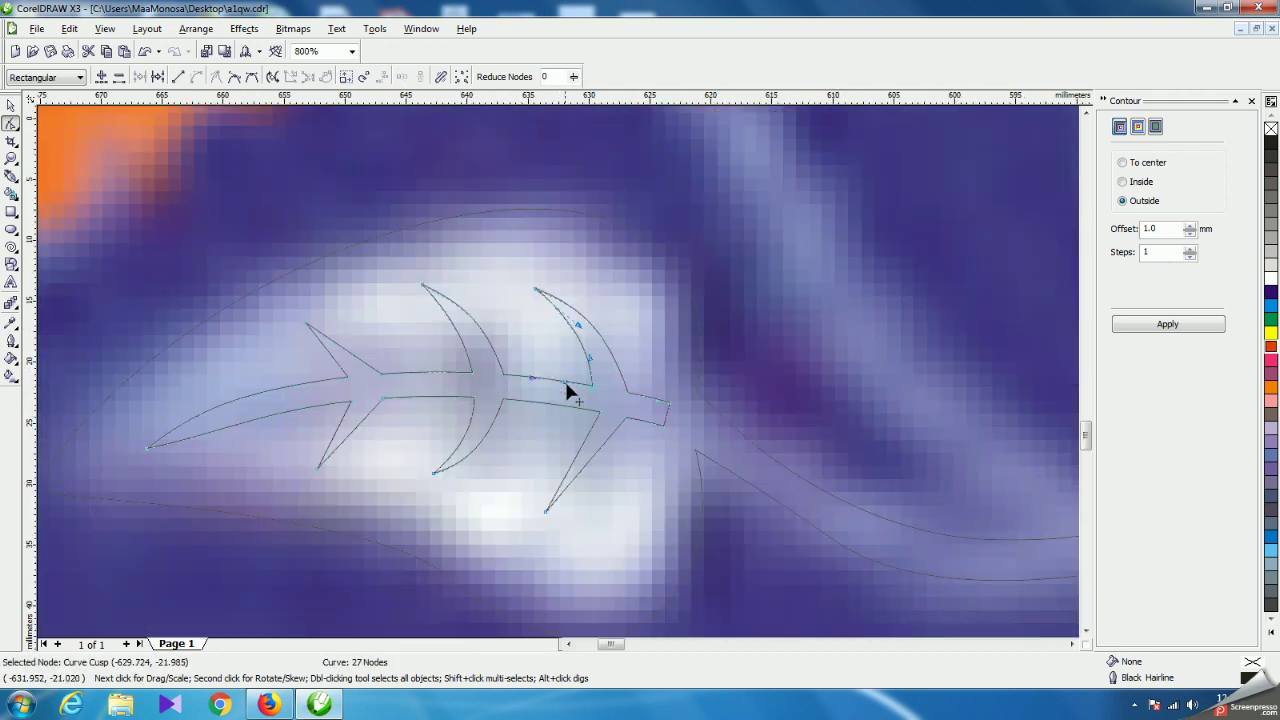
# Convert both straight edges of the lower vein nearest the stem to curves.
pyautogui.scroll(2, 551, 380)
pyautogui.click(824, 243)
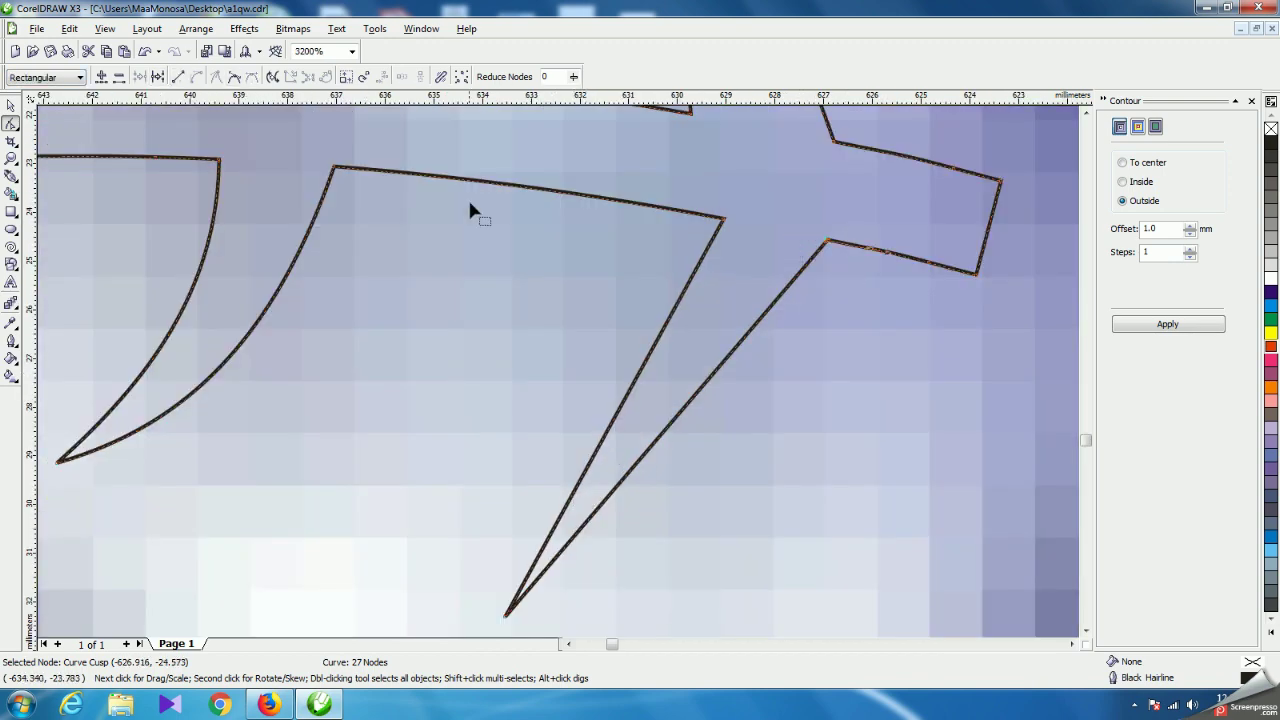
pyautogui.click(700, 214)
pyautogui.click(196, 77)
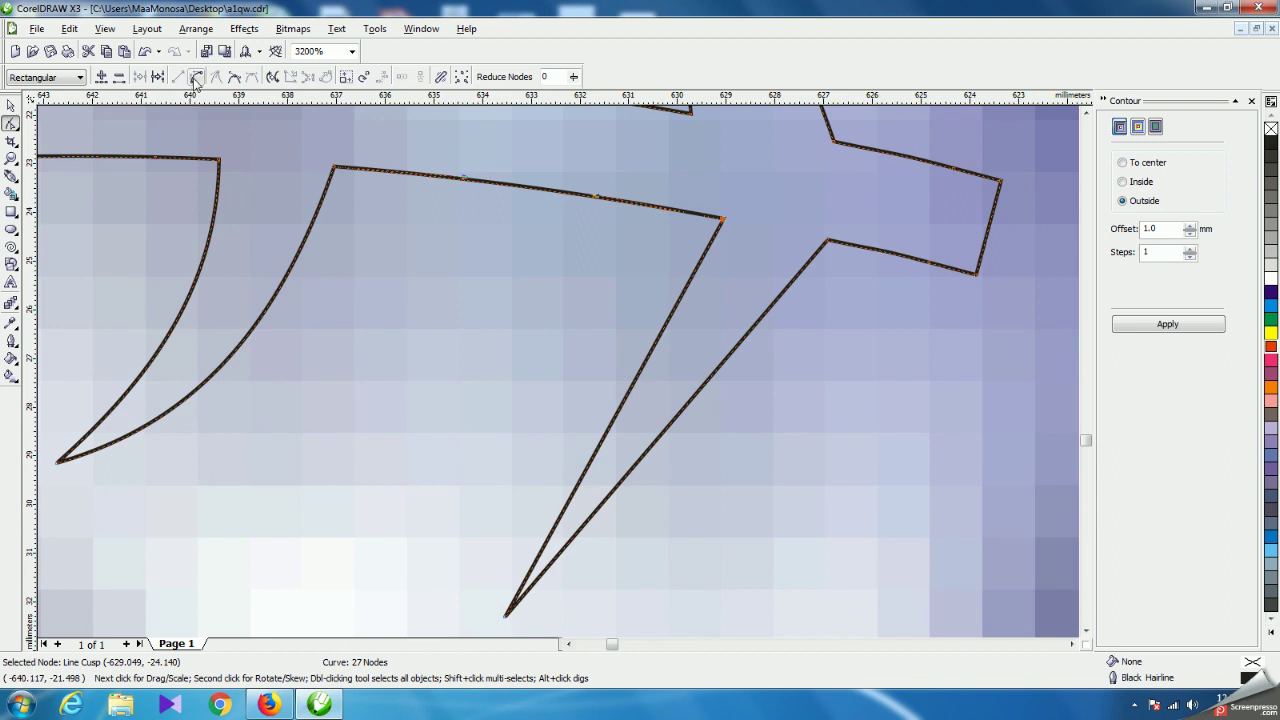
pyautogui.click(505, 612)
pyautogui.scroll(-1, 489, 590)
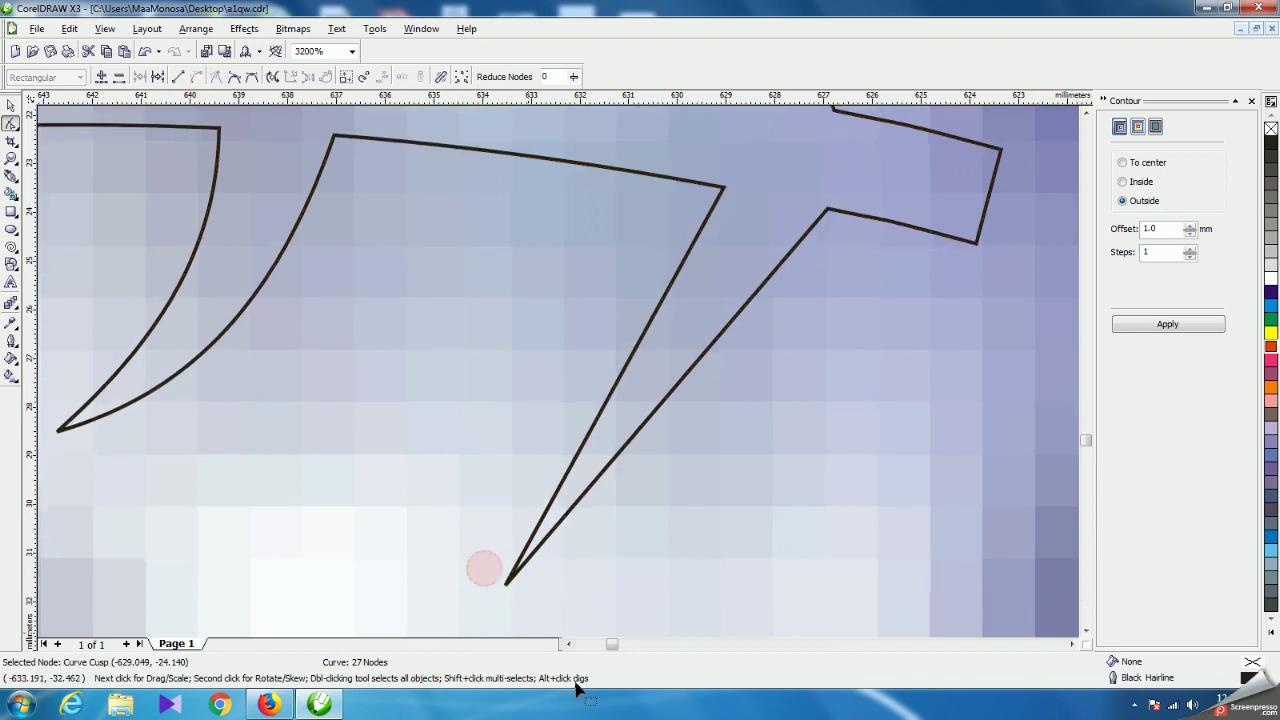
pyautogui.click(194, 77)
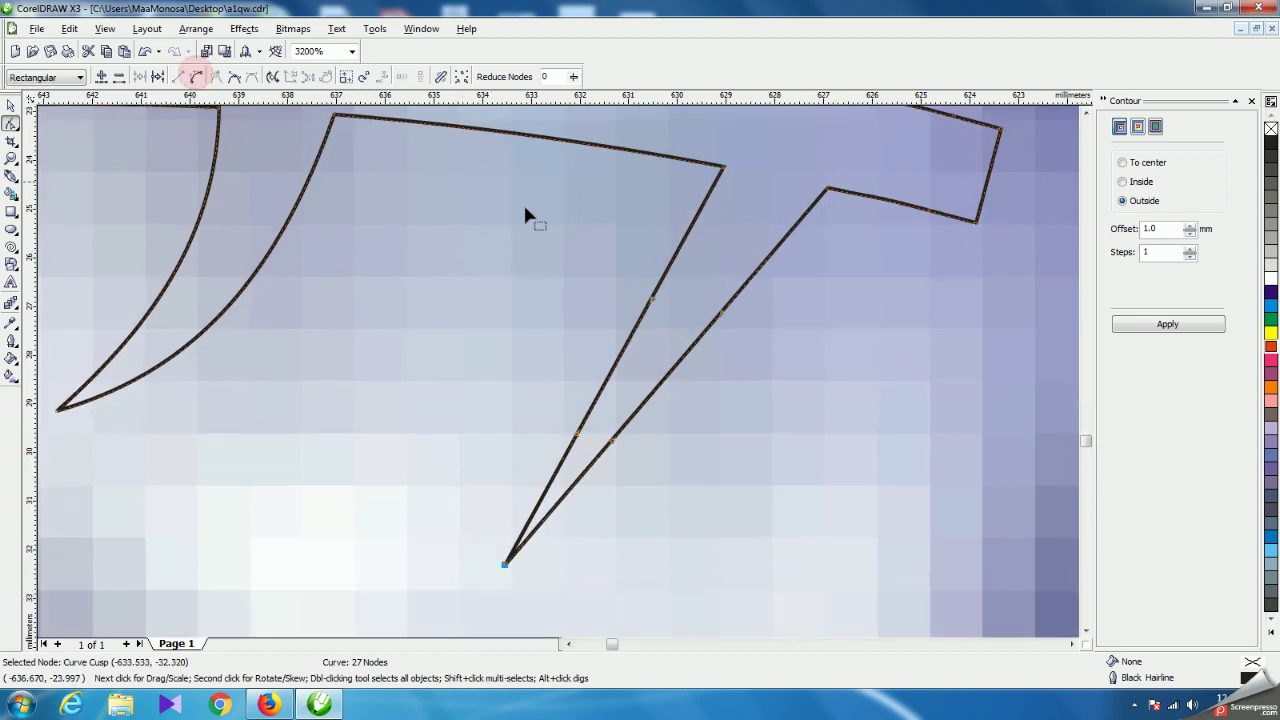
# Adjust the handles on both edges of the lower vein nearest the stem so it bows outward and tapers to its tip.
pyautogui.moveTo(724, 318); pyautogui.dragTo(659, 487)
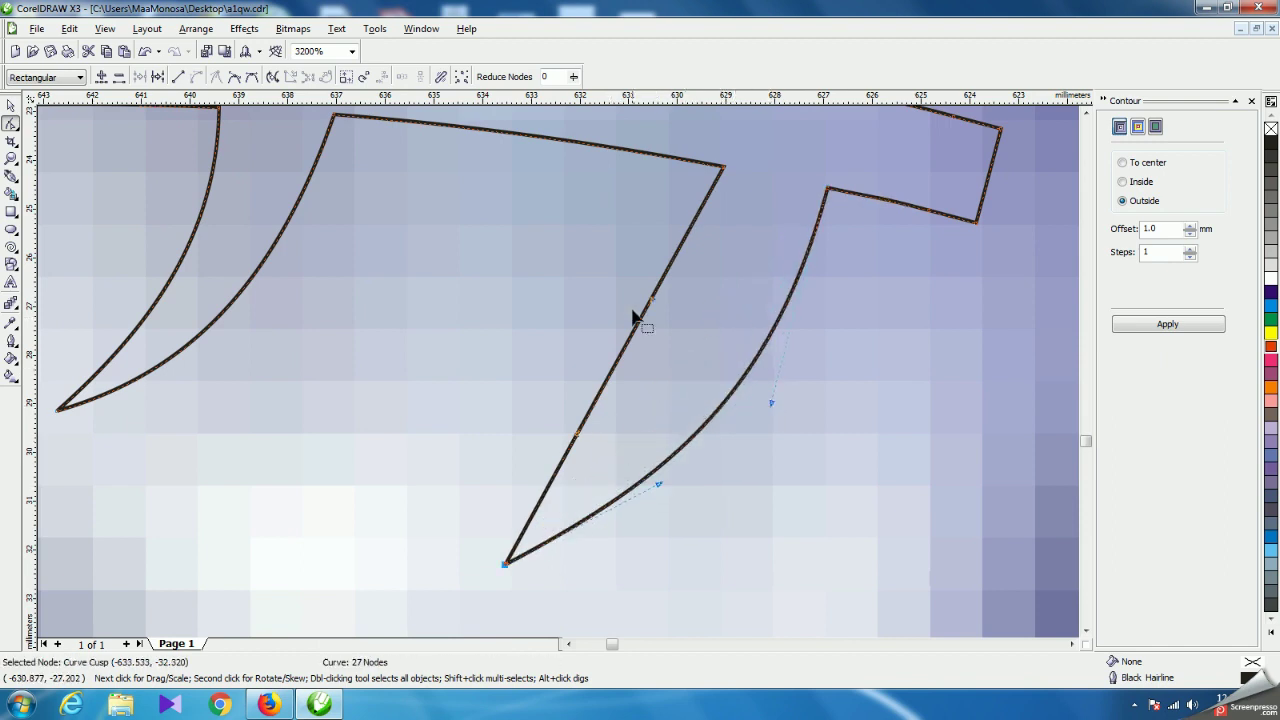
pyautogui.moveTo(652, 310); pyautogui.dragTo(694, 363)
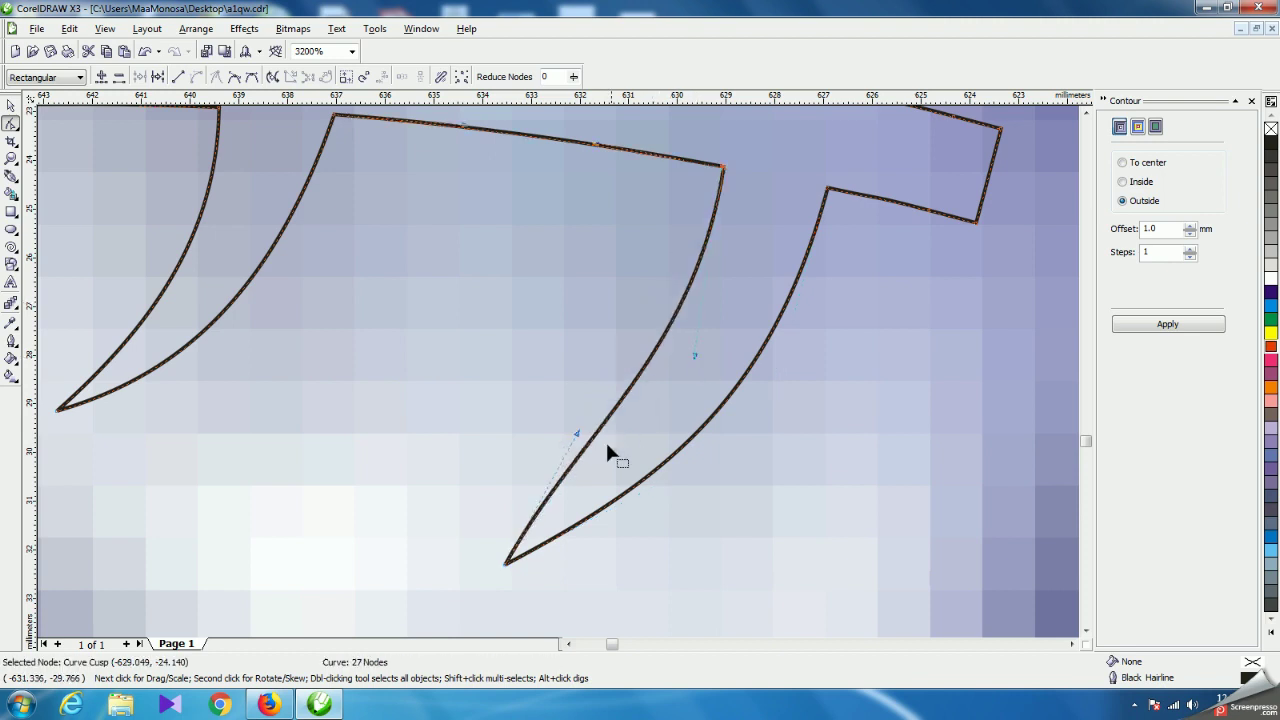
pyautogui.moveTo(579, 437); pyautogui.dragTo(624, 447)
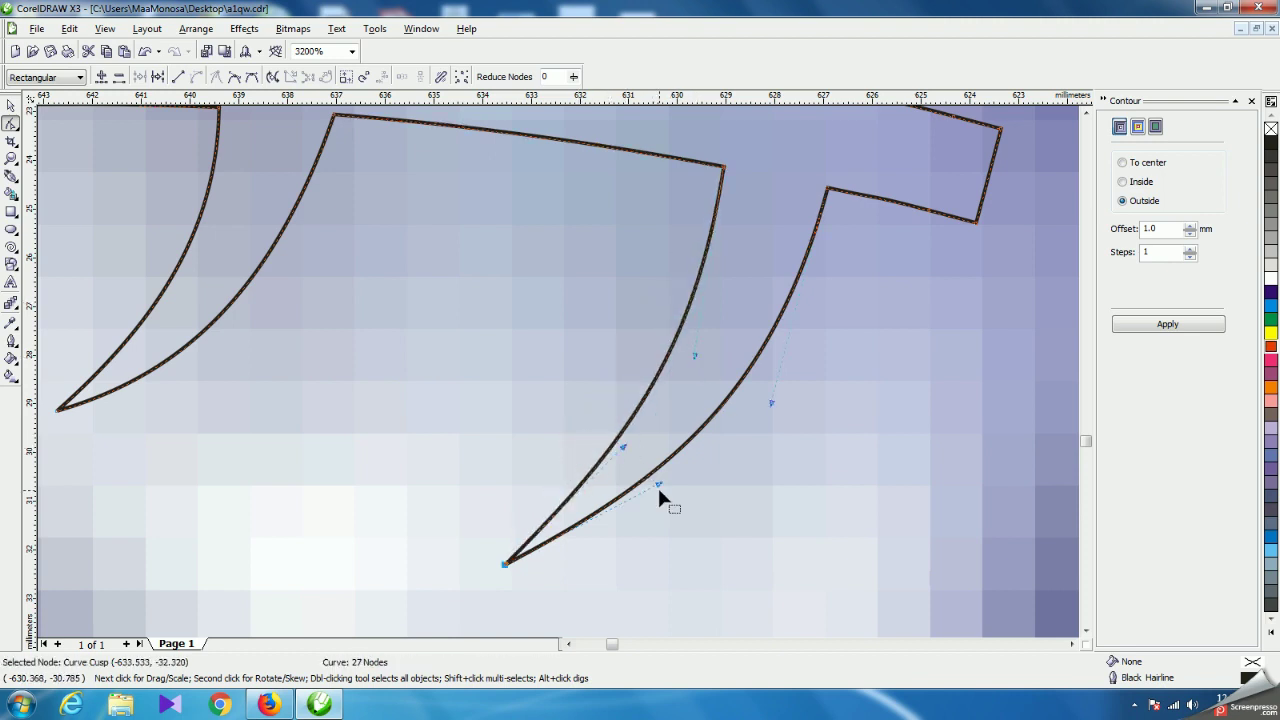
pyautogui.moveTo(660, 486); pyautogui.dragTo(673, 497)
# Nudge the inner base nodes of both veins nearest the stem and round out the upper one's stem-side edge.
pyautogui.scroll(-2, 556, 370)
pyautogui.scroll(2, 591, 358)
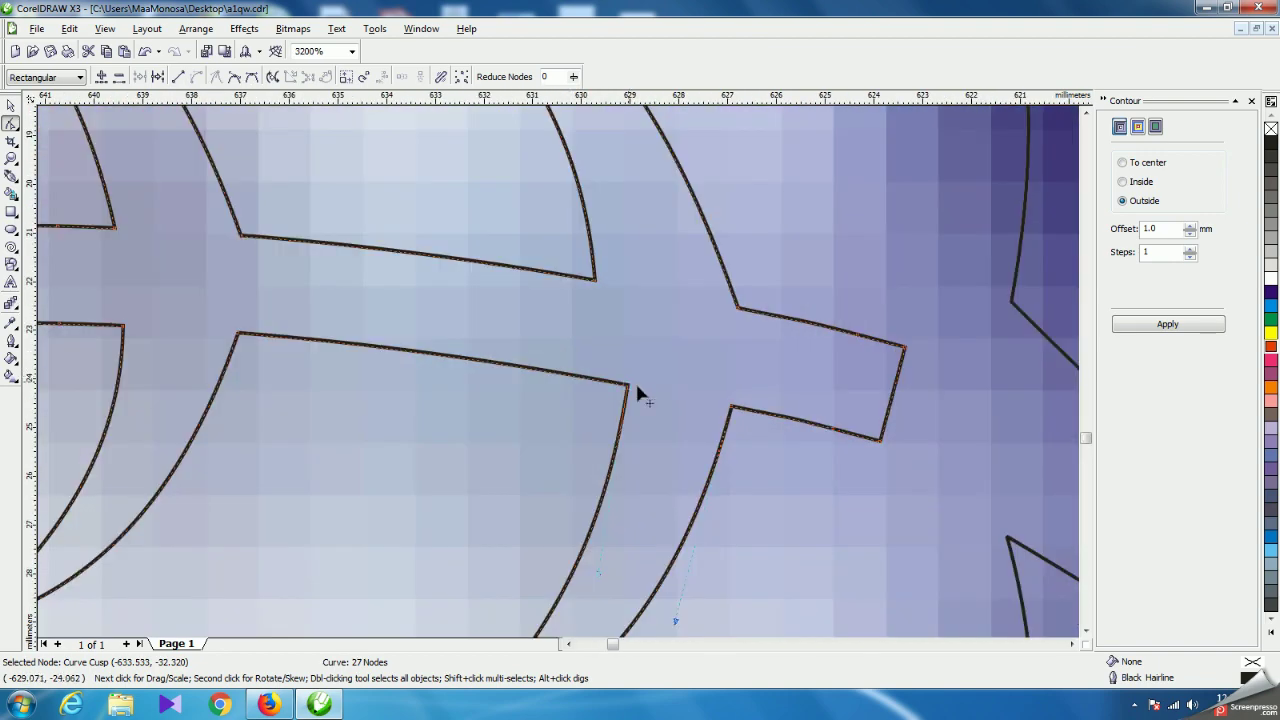
pyautogui.moveTo(627, 385); pyautogui.dragTo(613, 377)
pyautogui.scroll(-3, 562, 378)
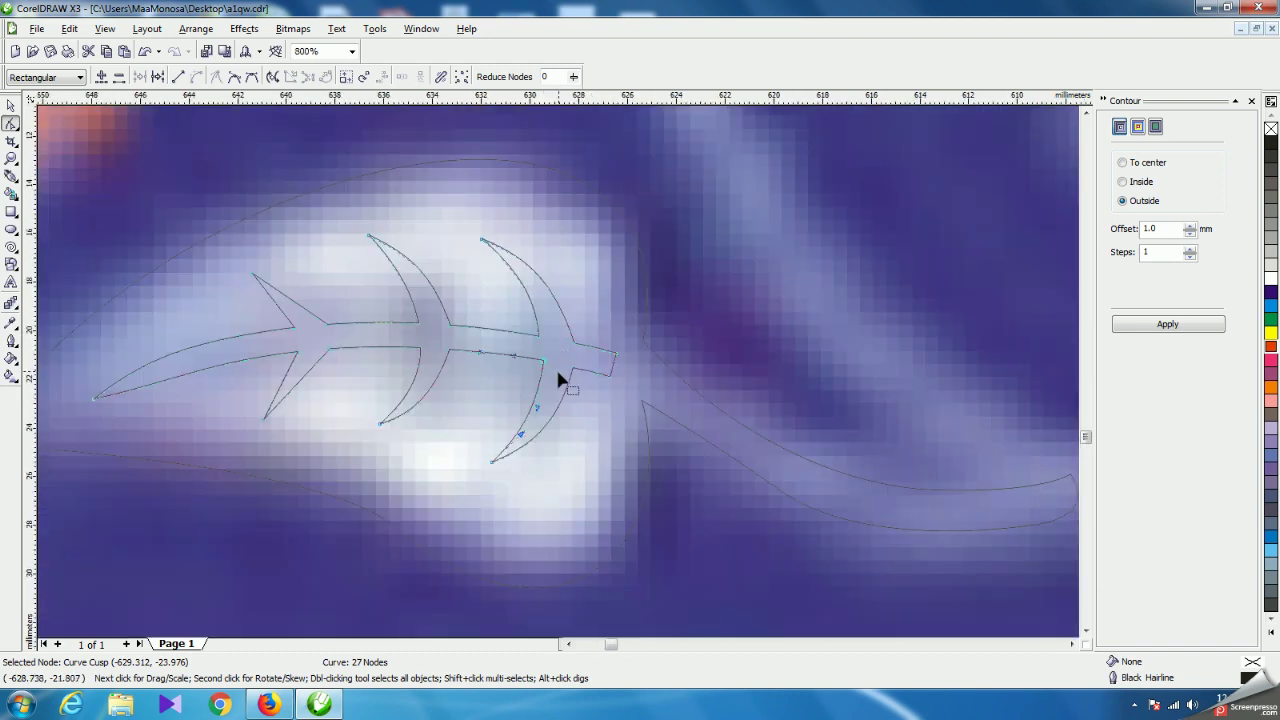
pyautogui.scroll(4, 560, 376)
pyautogui.moveTo(516, 385); pyautogui.dragTo(531, 380)
pyautogui.scroll(-2, 560, 377)
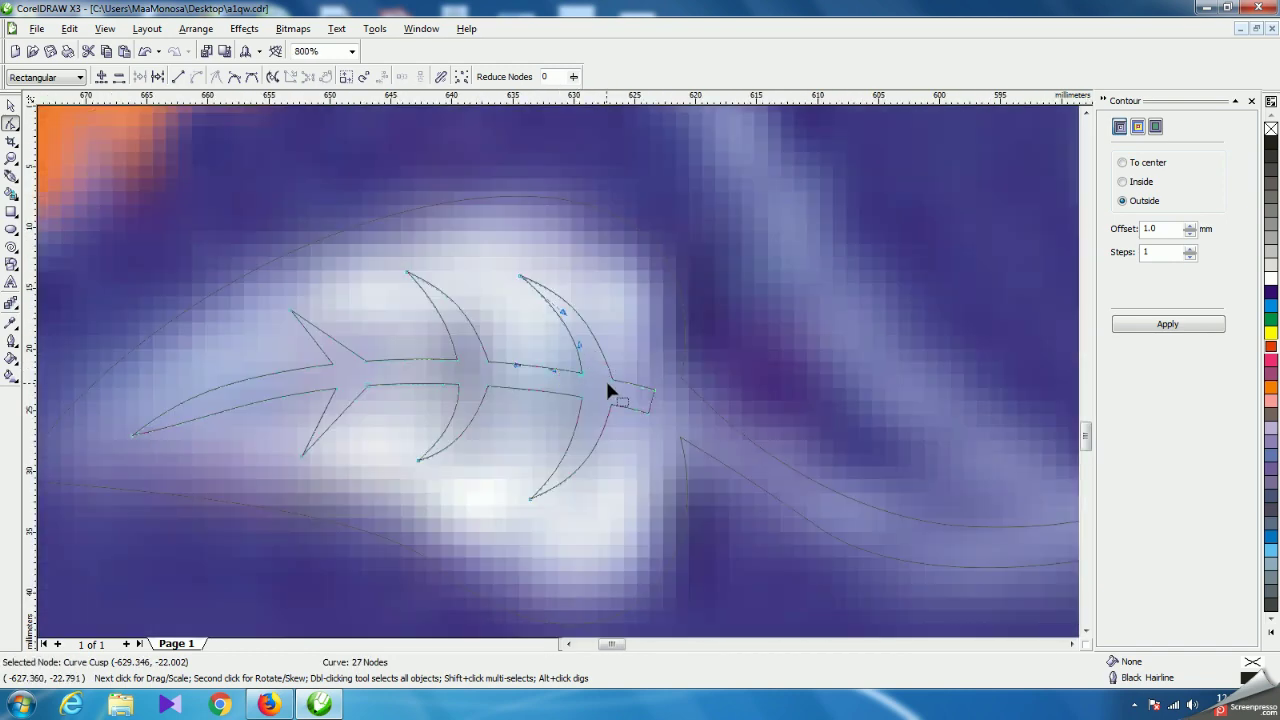
pyautogui.click(612, 380)
pyautogui.moveTo(591, 324); pyautogui.dragTo(597, 318)
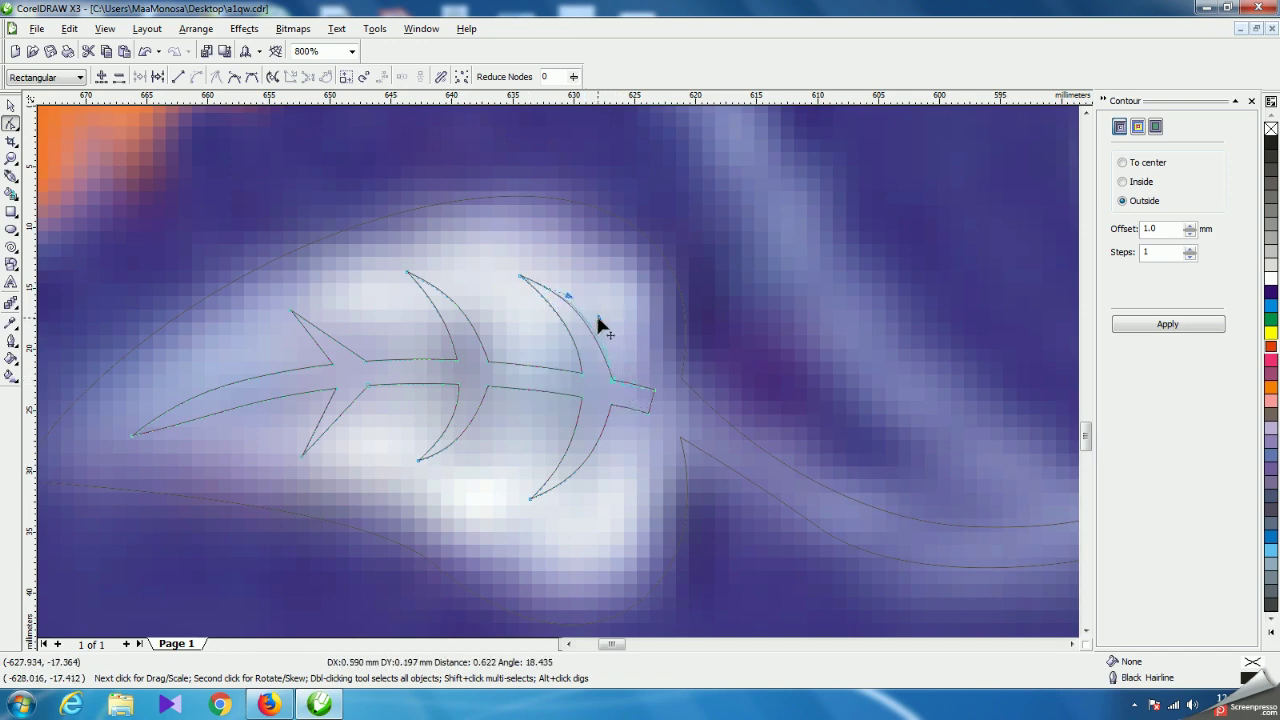
# Convert the straight edges of the upper and lower veins nearest the leaf tip to curves.
pyautogui.scroll(1, 554, 367)
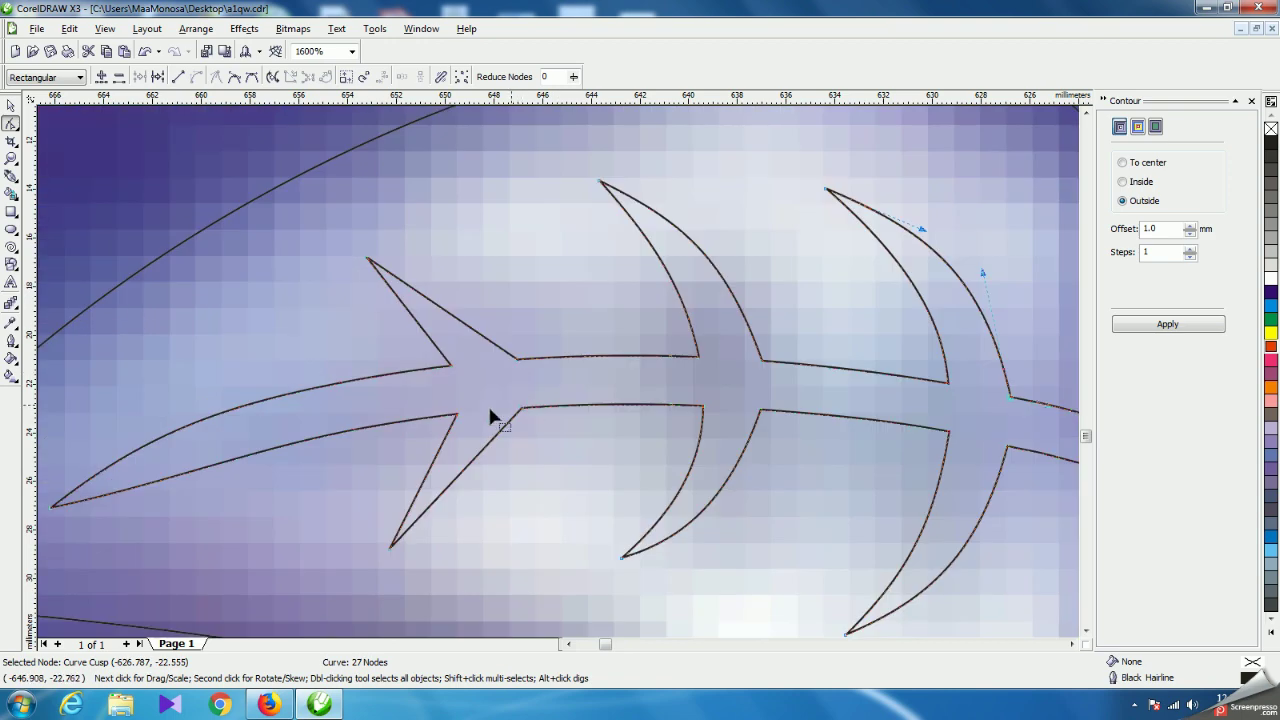
pyautogui.click(390, 543)
pyautogui.click(196, 76)
pyautogui.moveTo(343, 240); pyautogui.dragTo(430, 302)
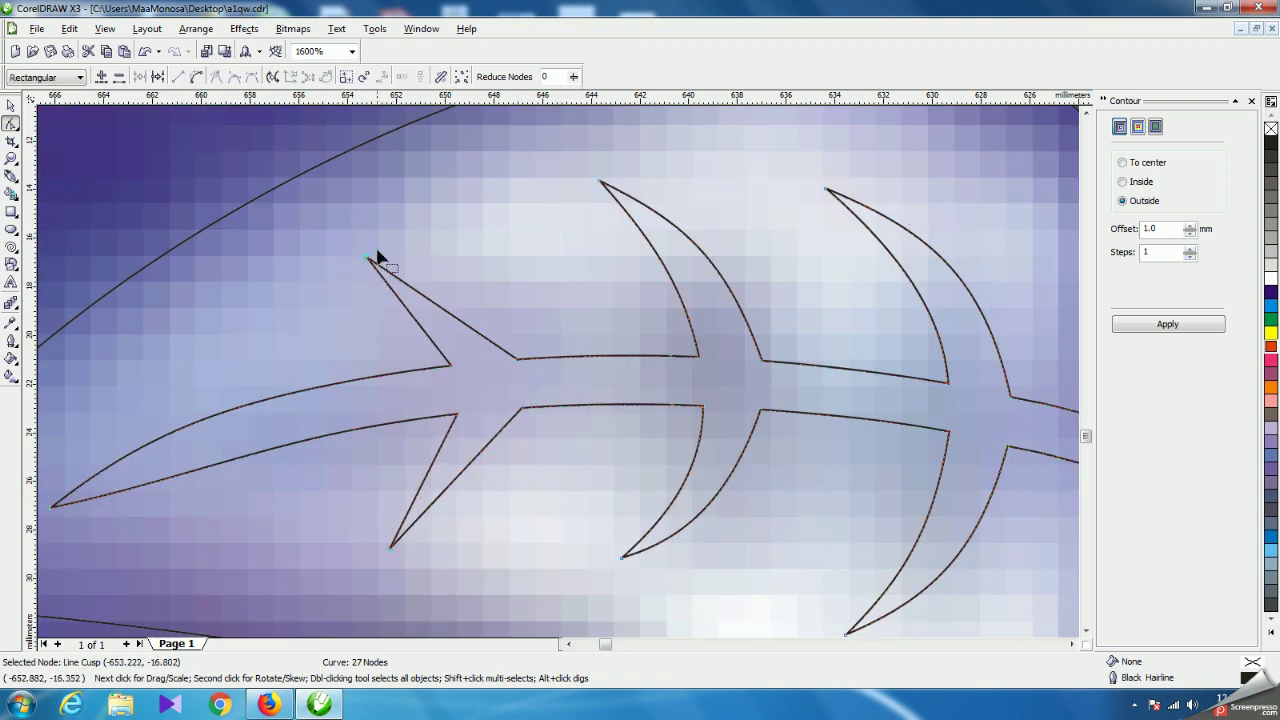
pyautogui.click(196, 76)
pyautogui.scroll(2, 563, 386)
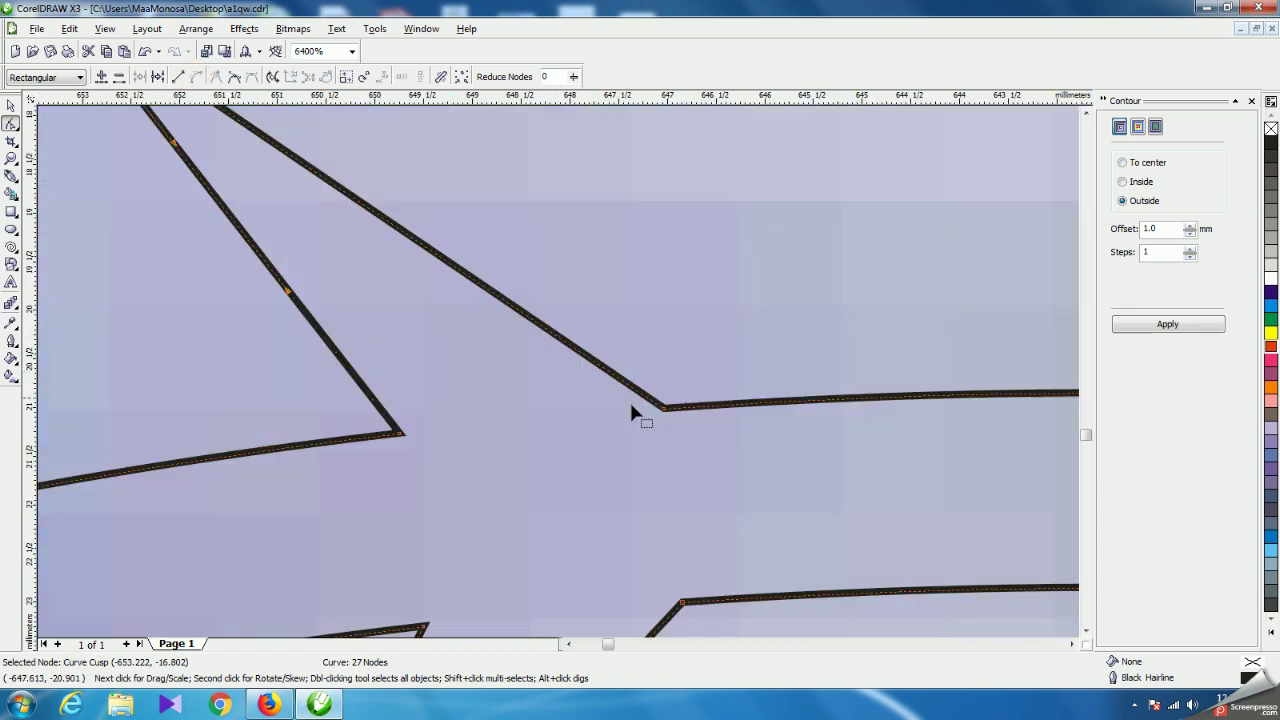
pyautogui.moveTo(633, 337); pyautogui.dragTo(696, 645)
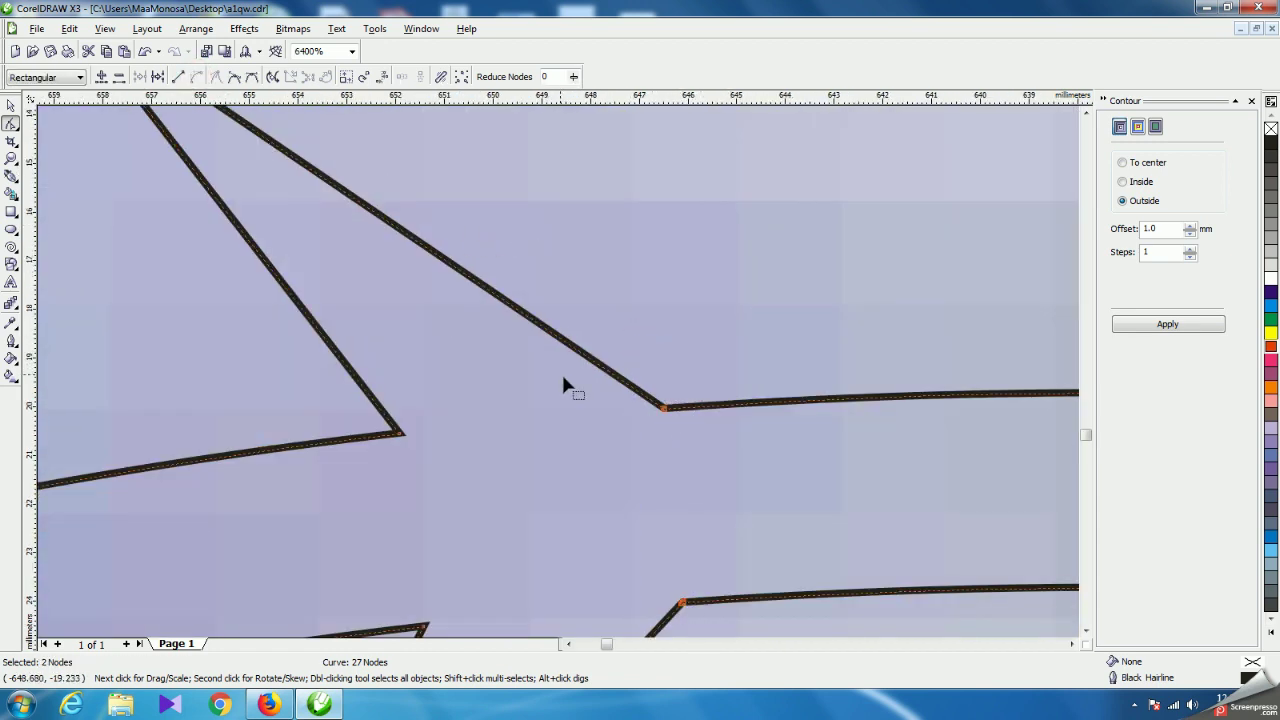
pyautogui.scroll(-2, 560, 380)
pyautogui.click(561, 335)
# Bow both edges of the upper vein nearest the leaf tip toward the stem, forming a curved, pointed shape.
pyautogui.scroll(1, 617, 430)
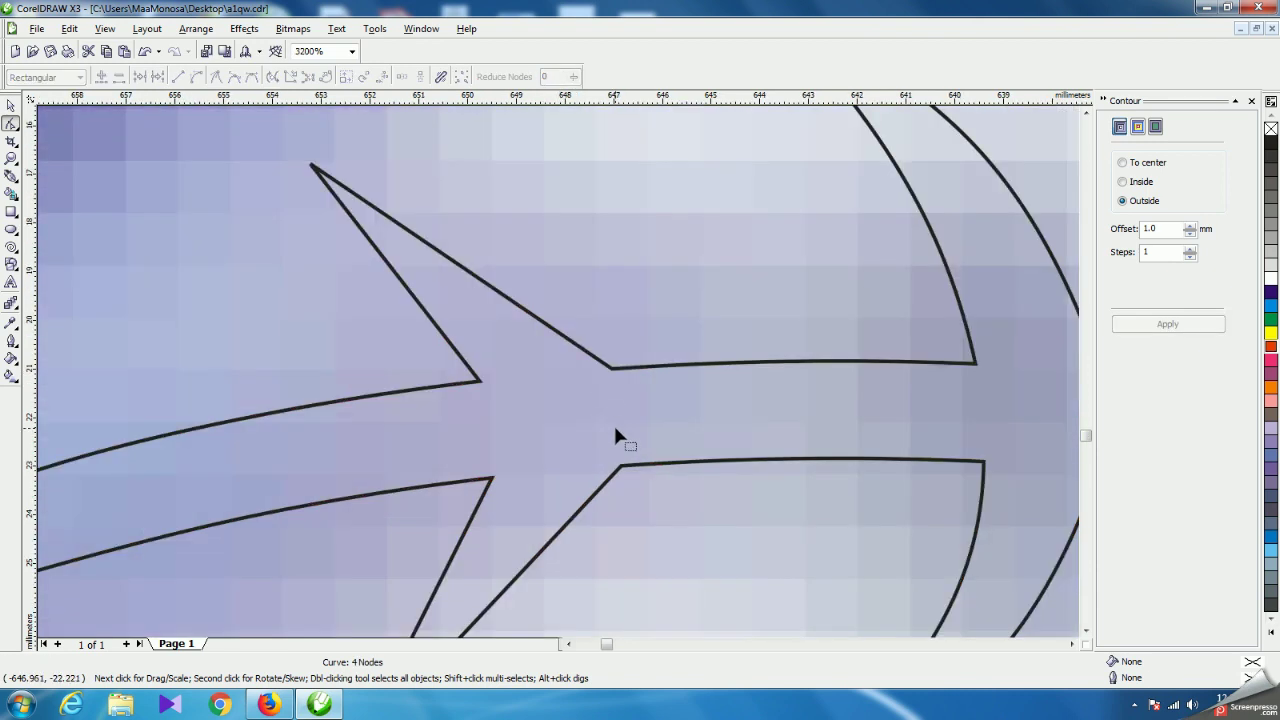
pyautogui.click(612, 370)
pyautogui.moveTo(590, 330); pyautogui.dragTo(628, 390)
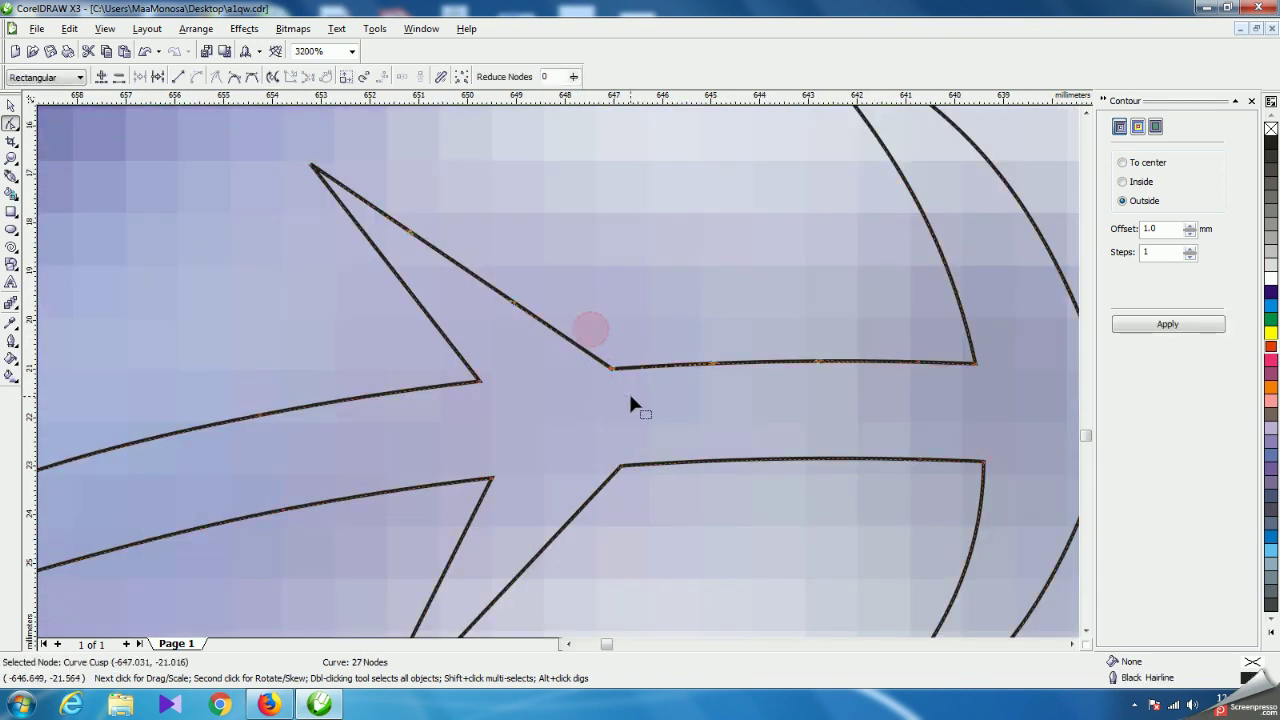
pyautogui.moveTo(513, 311); pyautogui.dragTo(546, 213)
pyautogui.moveTo(410, 232); pyautogui.dragTo(447, 163)
pyautogui.moveTo(428, 318); pyautogui.dragTo(460, 254)
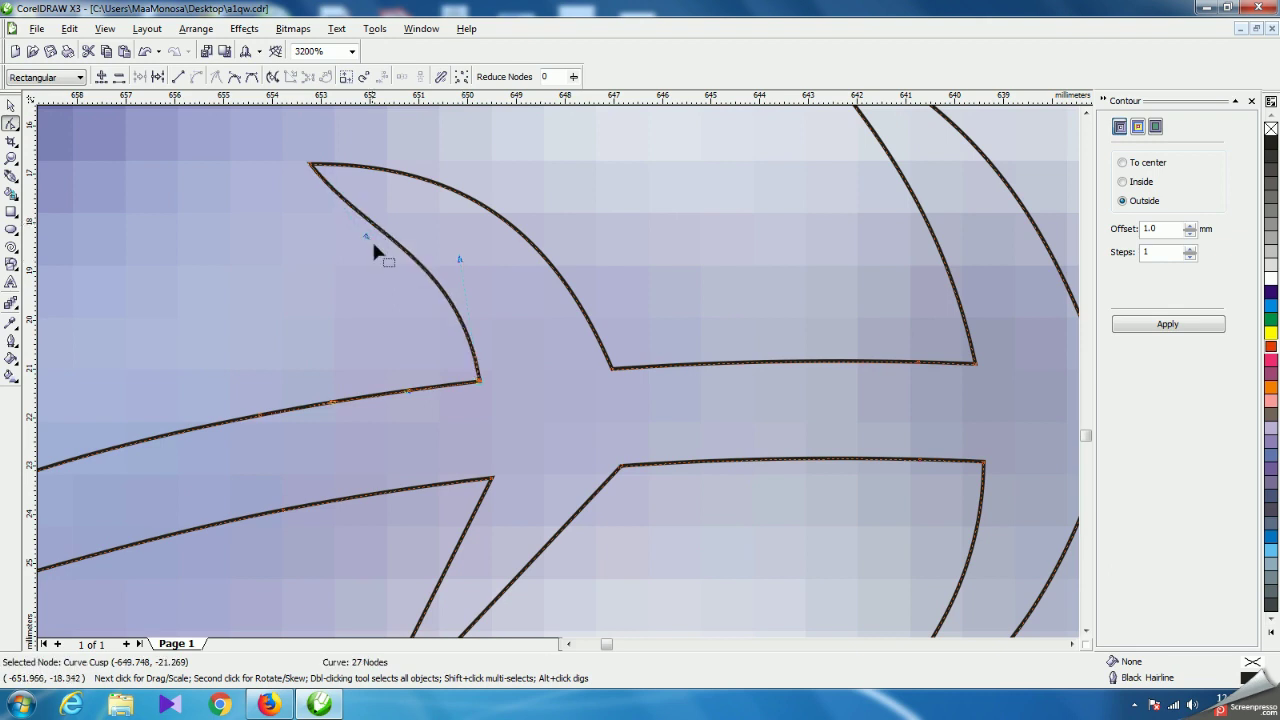
pyautogui.moveTo(367, 237); pyautogui.dragTo(409, 246)
pyautogui.scroll(-2, 555, 370)
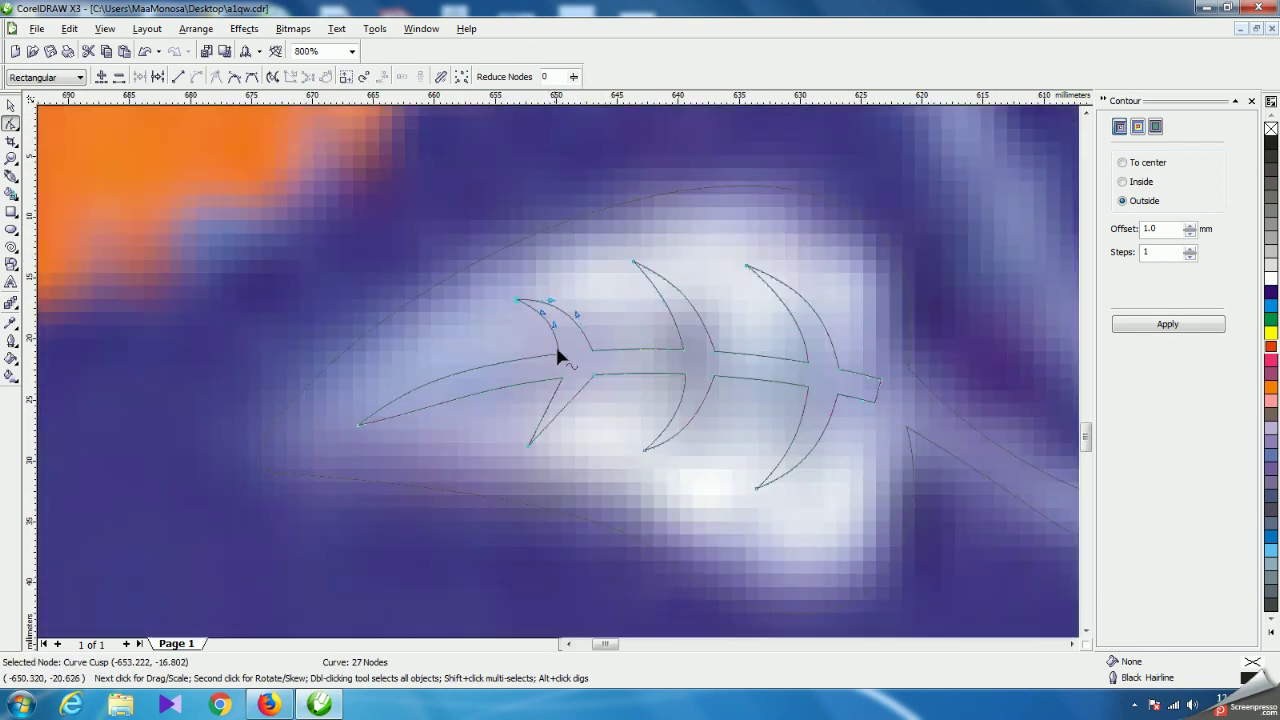
# Shift the tip-side base node of the upper vein nearest the leaf tip slightly toward the stem.
pyautogui.scroll(2, 558, 357)
pyautogui.click(555, 383)
pyautogui.moveTo(568, 380)
pyautogui.mouseDown()
pyautogui.moveTo(580, 371)
pyautogui.moveTo(573, 380)
pyautogui.mouseUp()
pyautogui.scroll(-2, 573, 380)
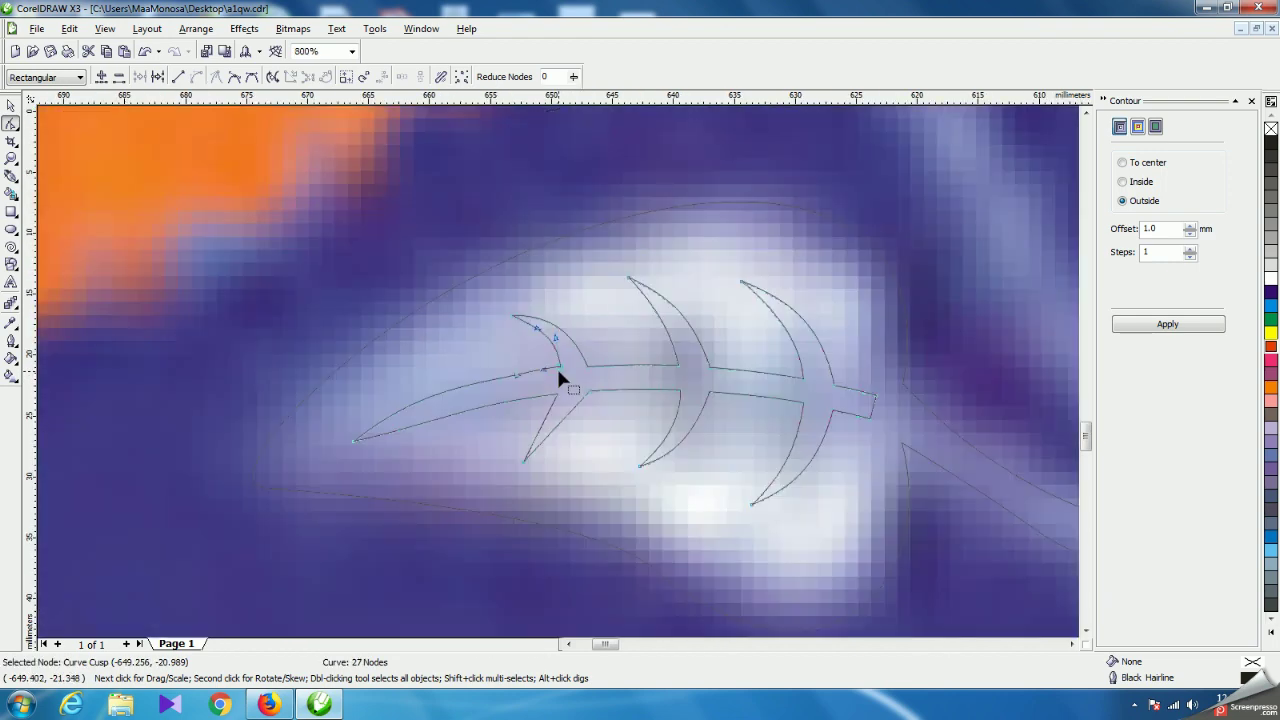
# Bow the stem-side edge of the lower vein nearest the leaf tip outward with its two handles.
pyautogui.scroll(1, 560, 377)
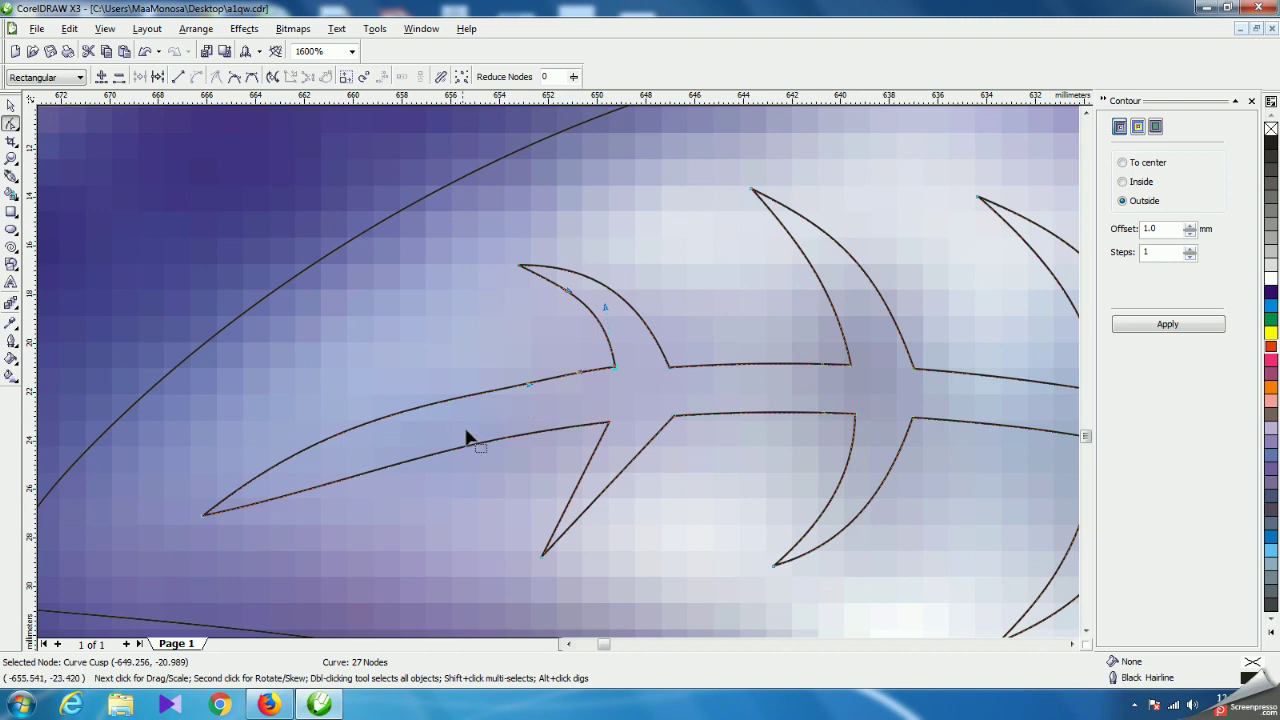
pyautogui.click(673, 418)
pyautogui.moveTo(633, 470); pyautogui.dragTo(595, 520)
pyautogui.moveTo(590, 515); pyautogui.dragTo(620, 462)
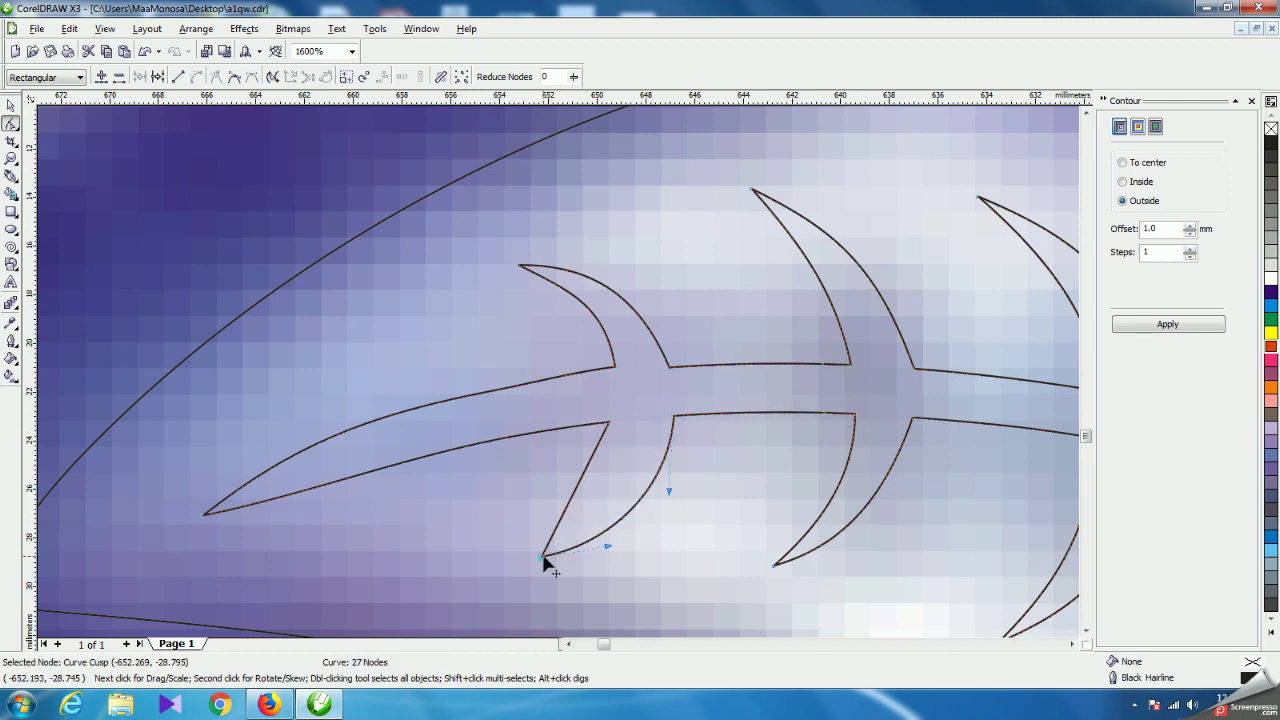
# Convert the tip-side edge of the lower vein nearest the leaf tip to a curve and bow it toward the stem.
pyautogui.scroll(2, 546, 491)
pyautogui.scroll(2, 560, 379)
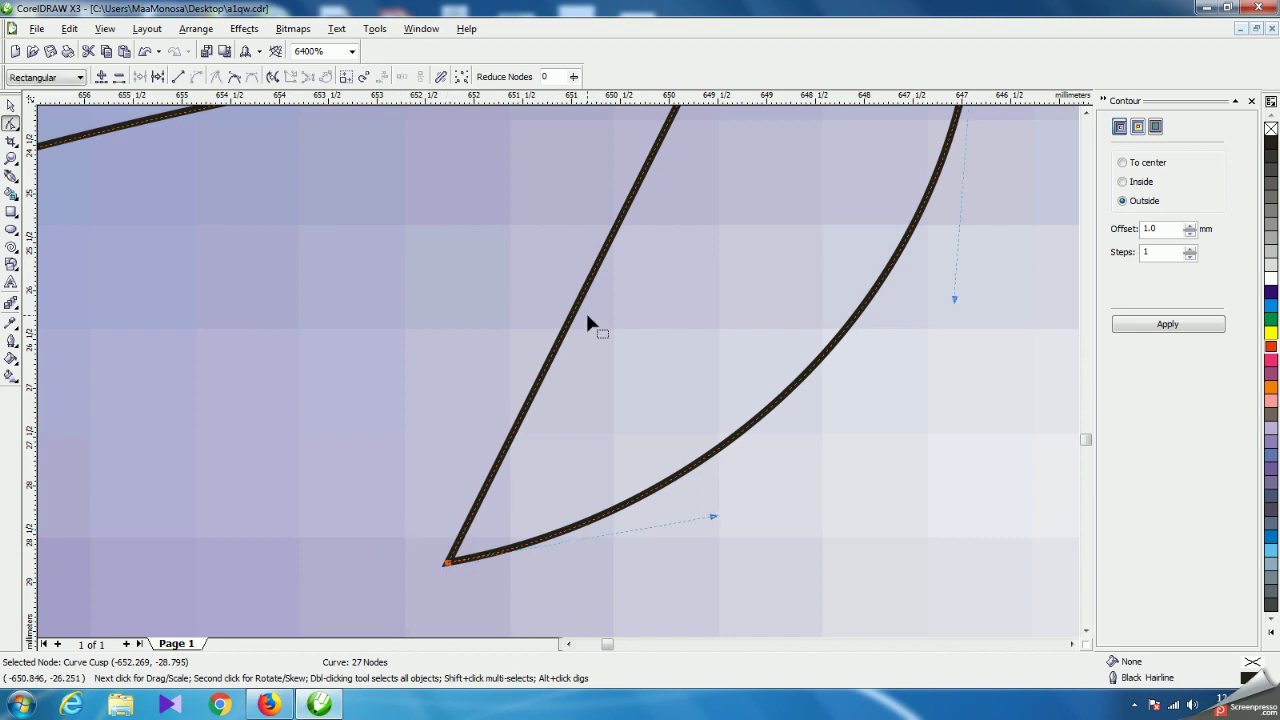
pyautogui.scroll(-2, 583, 330)
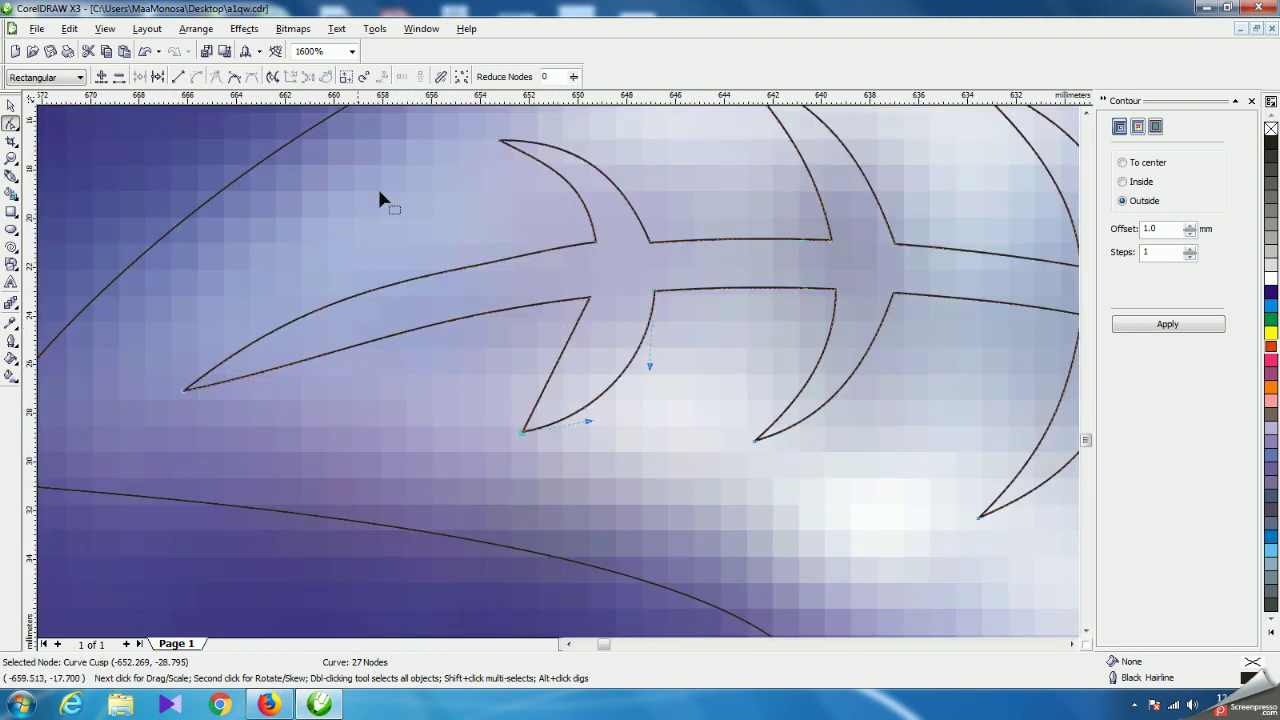
pyautogui.click(584, 296)
pyautogui.click(196, 77)
pyautogui.moveTo(546, 388); pyautogui.dragTo(603, 344)
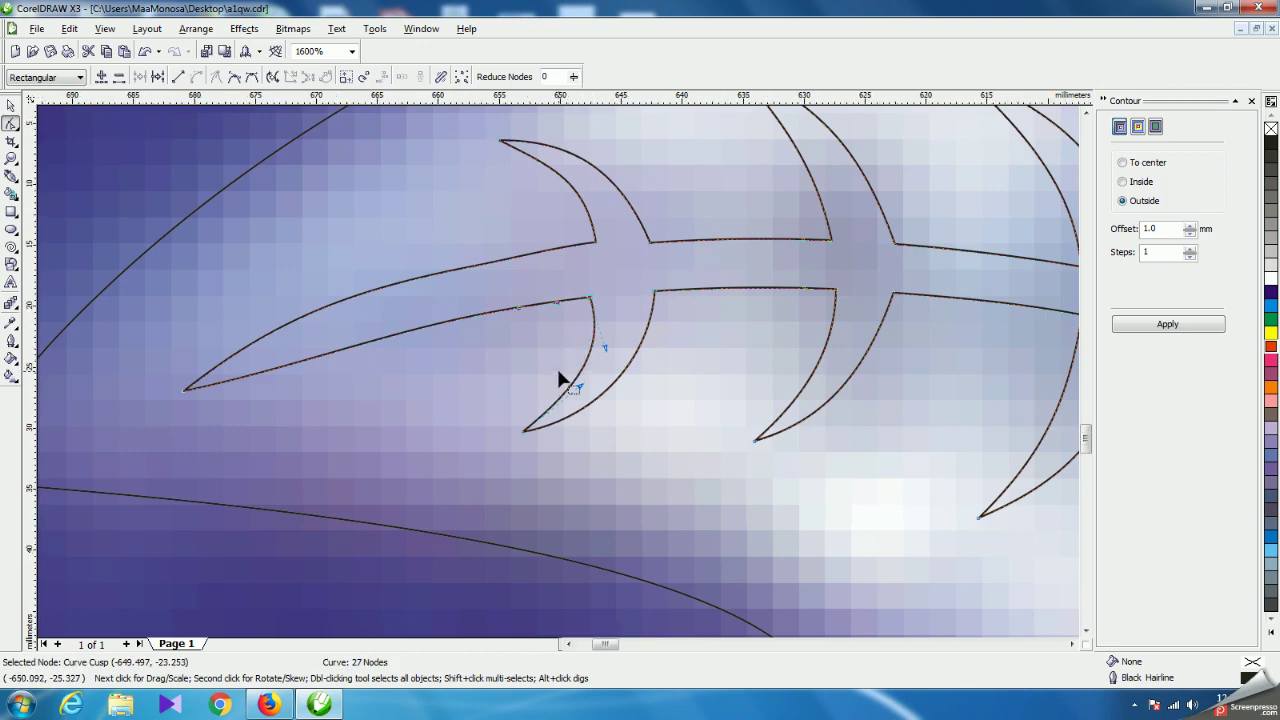
pyautogui.scroll(-2, 558, 378)
pyautogui.scroll(2, 540, 372)
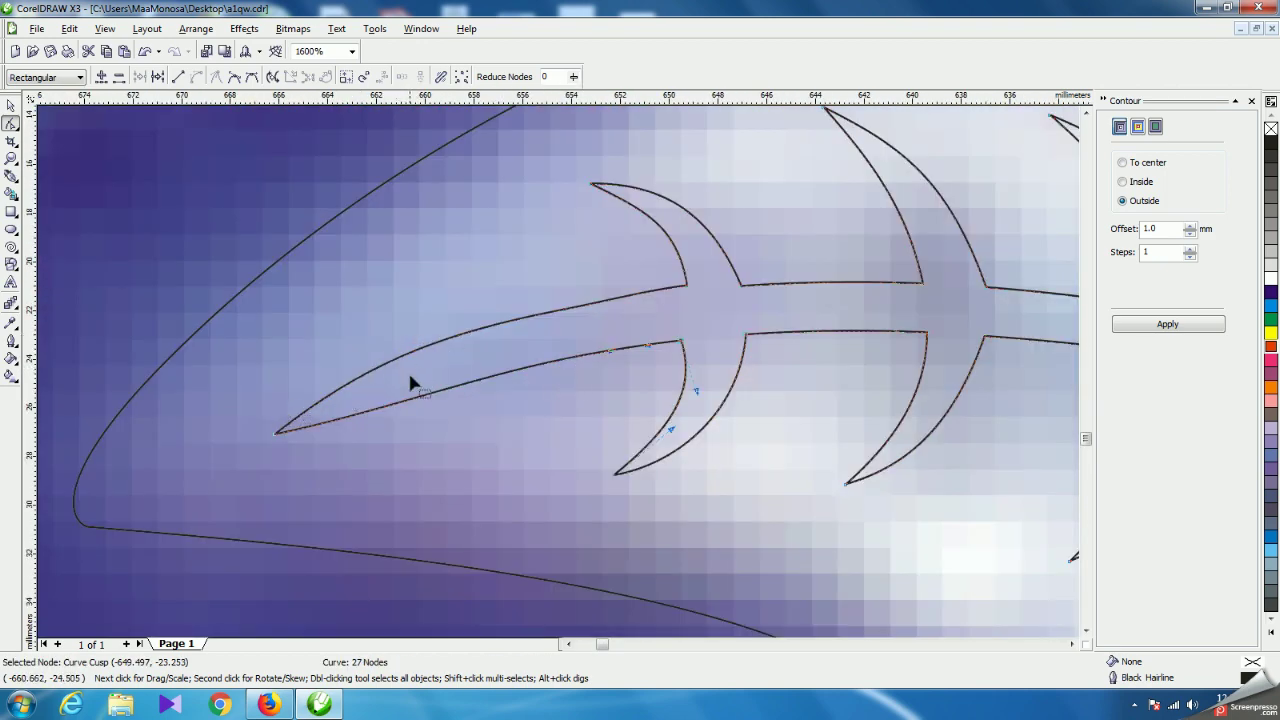
pyautogui.click(378, 313)
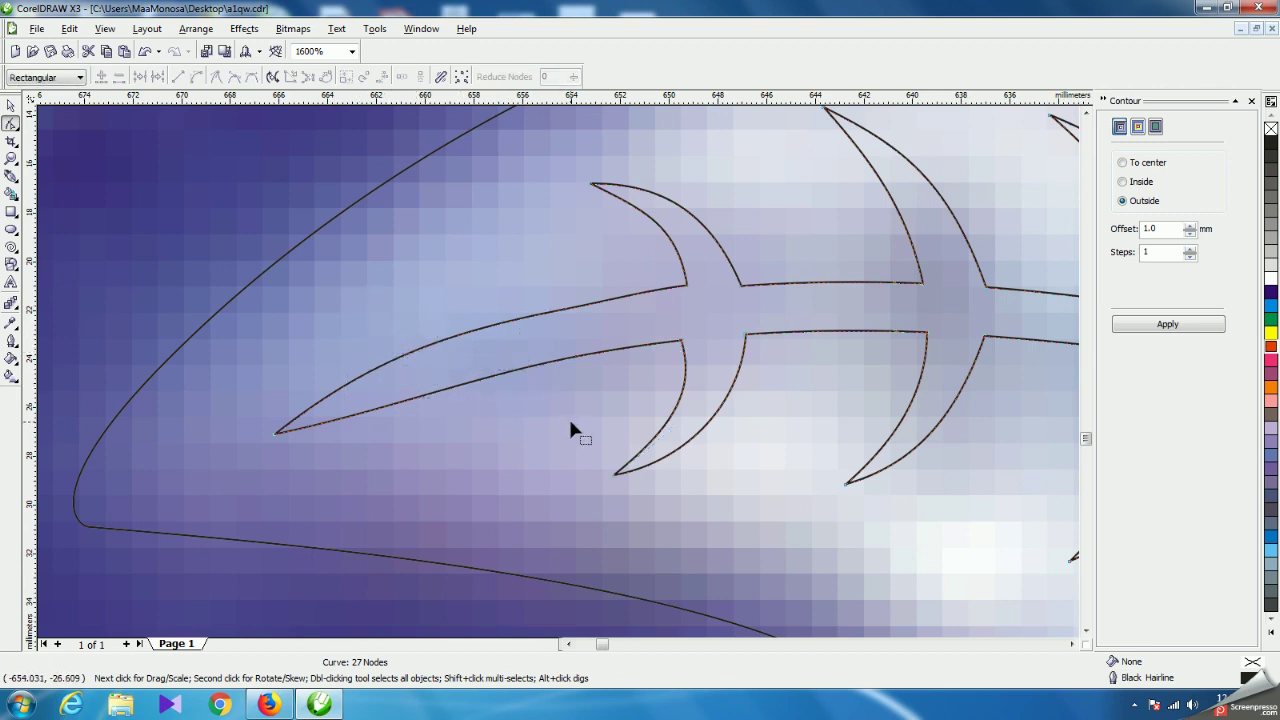
# Adjust the curve handles on both edges of the midrib's tip section so it tapers smoothly to its point.
pyautogui.click(276, 433)
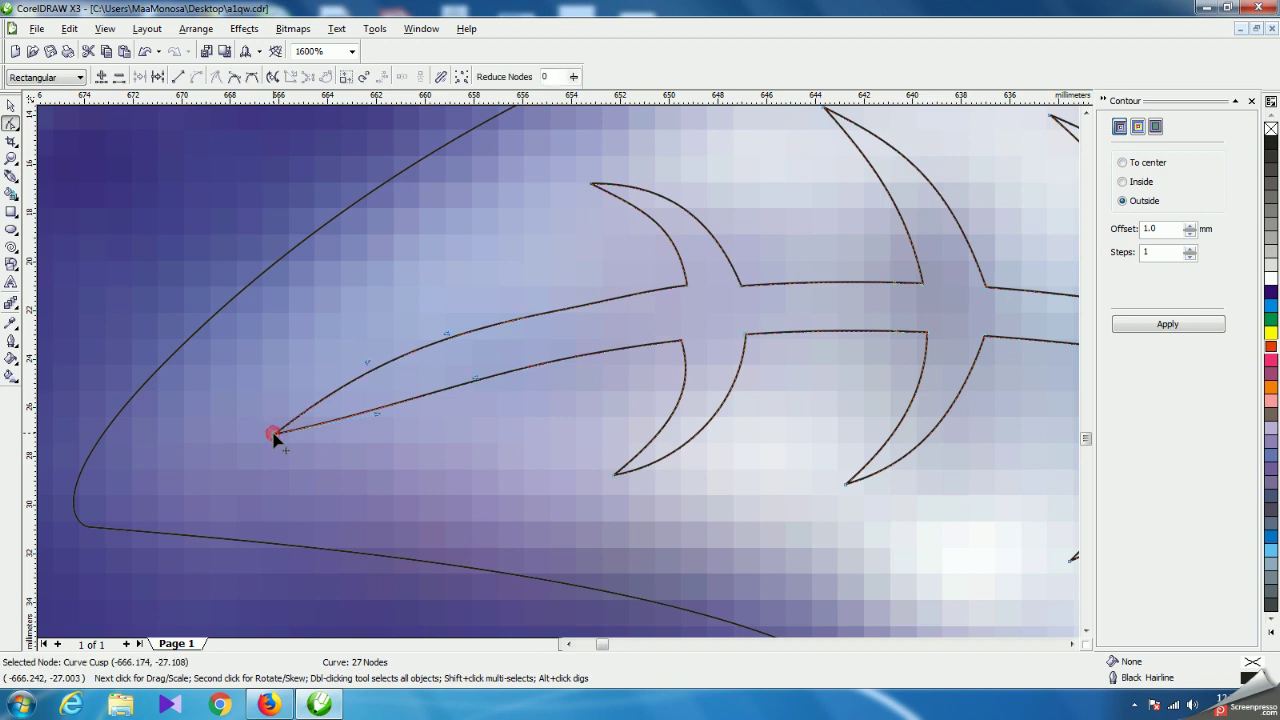
pyautogui.scroll(1, 558, 375)
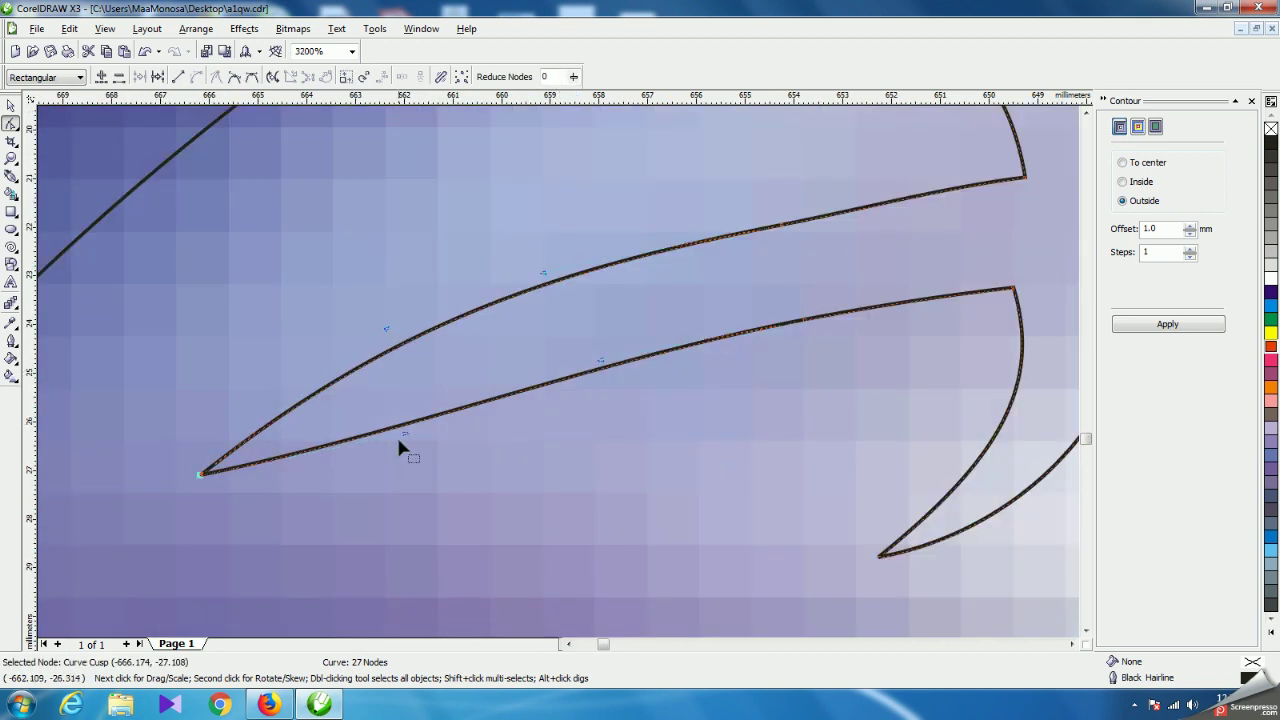
pyautogui.moveTo(403, 427); pyautogui.dragTo(421, 403)
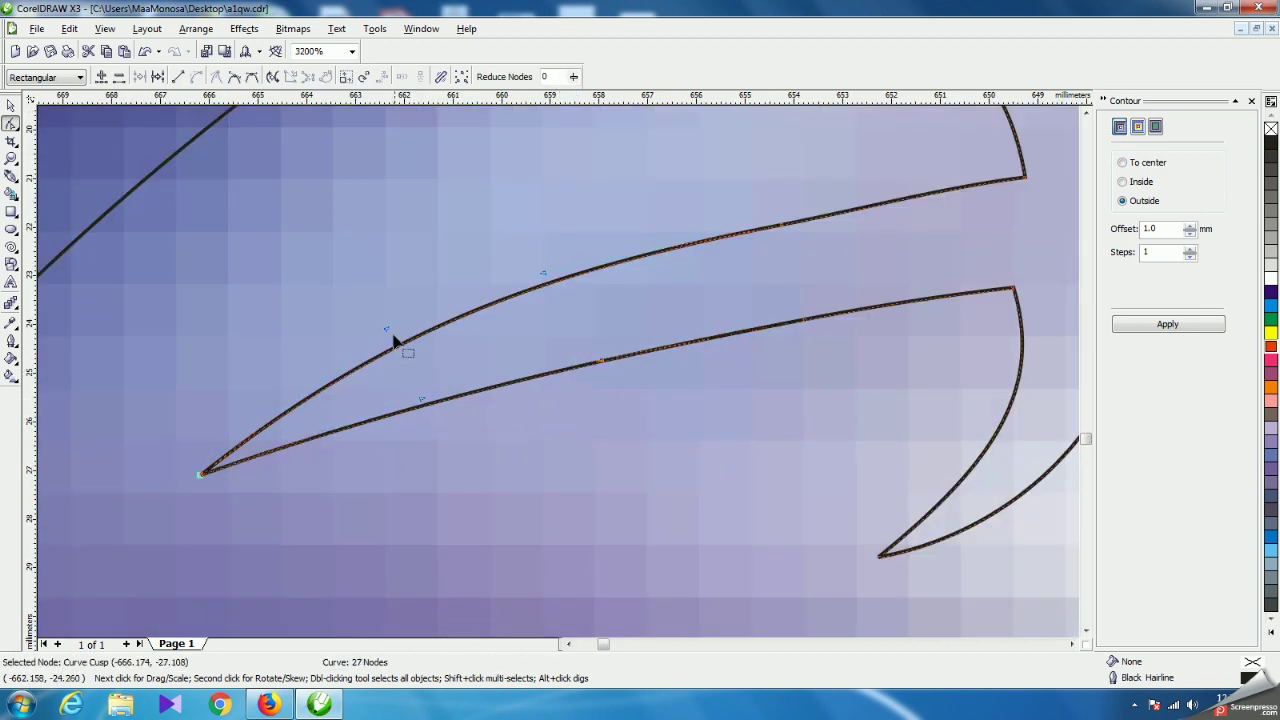
pyautogui.moveTo(391, 334); pyautogui.dragTo(405, 337)
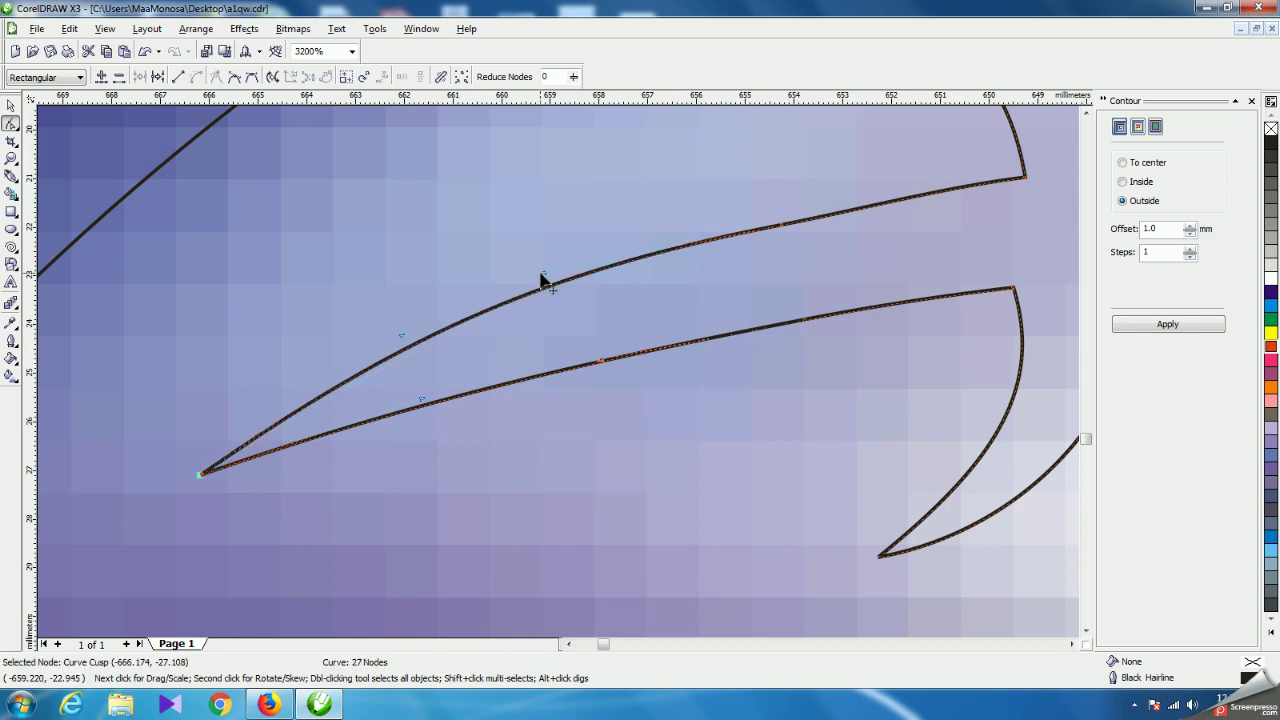
pyautogui.moveTo(546, 280); pyautogui.dragTo(551, 291)
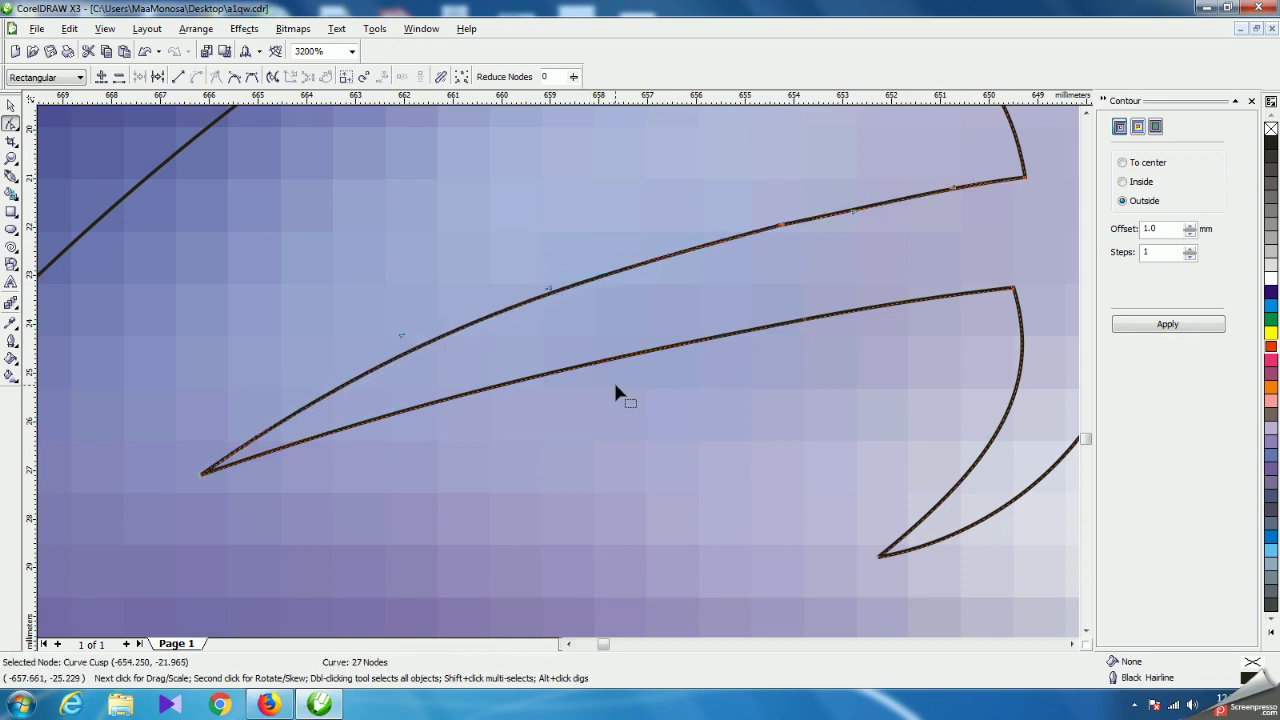
# Combine the leaf outline with stem and the vein shape into a single curve object.
pyautogui.scroll(-2, 560, 376)
pyautogui.scroll(-2, 559, 377)
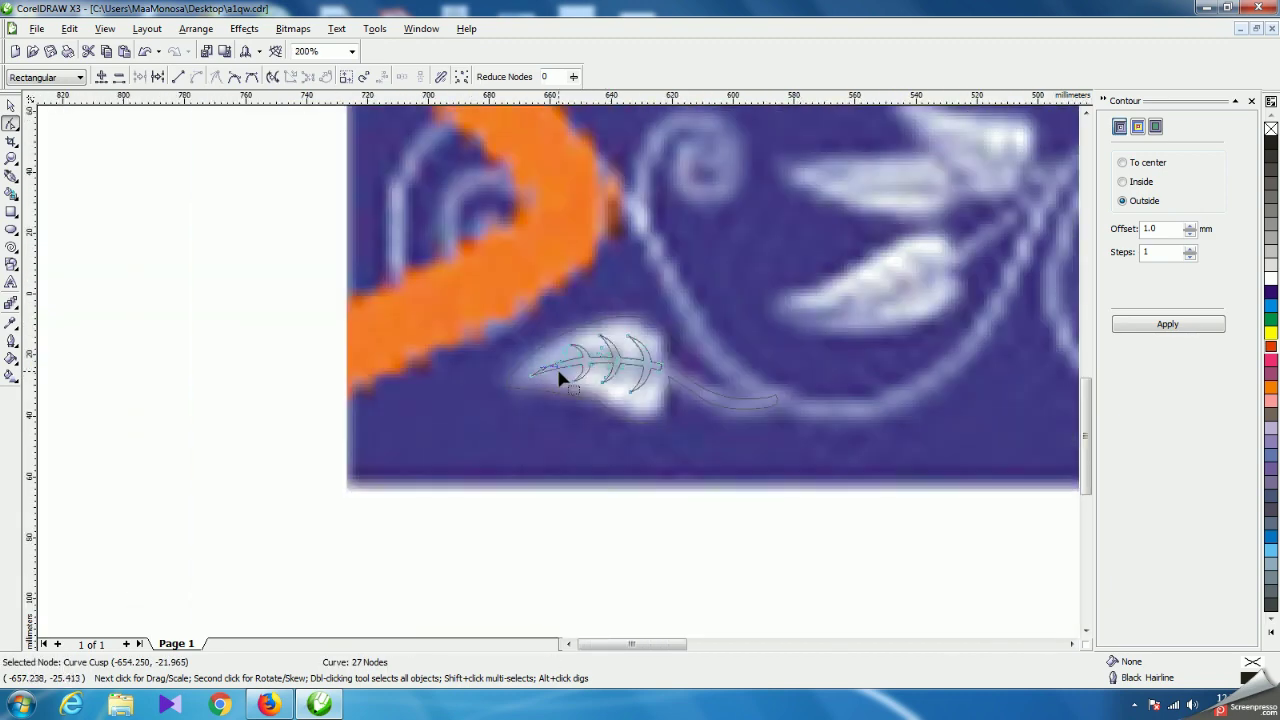
pyautogui.click(10, 106)
pyautogui.click(163, 307)
pyautogui.moveTo(369, 536); pyautogui.dragTo(828, 294)
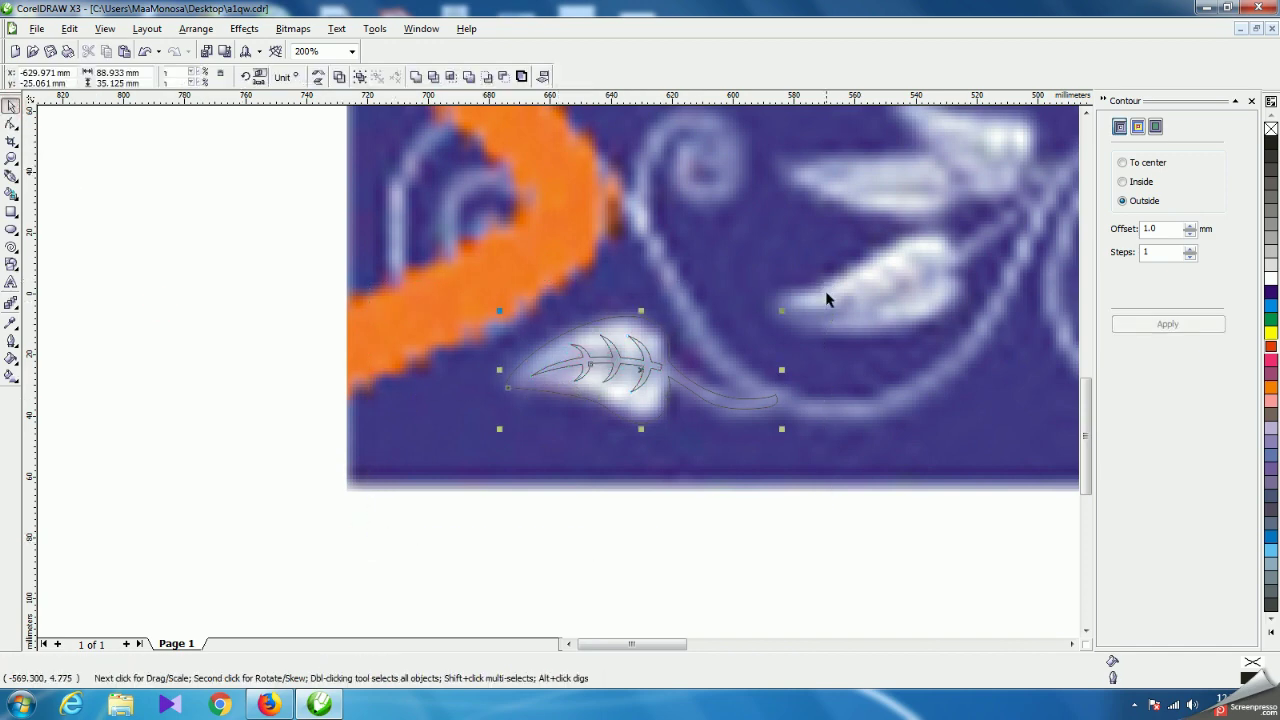
pyautogui.click(341, 77)
pyautogui.click(266, 308)
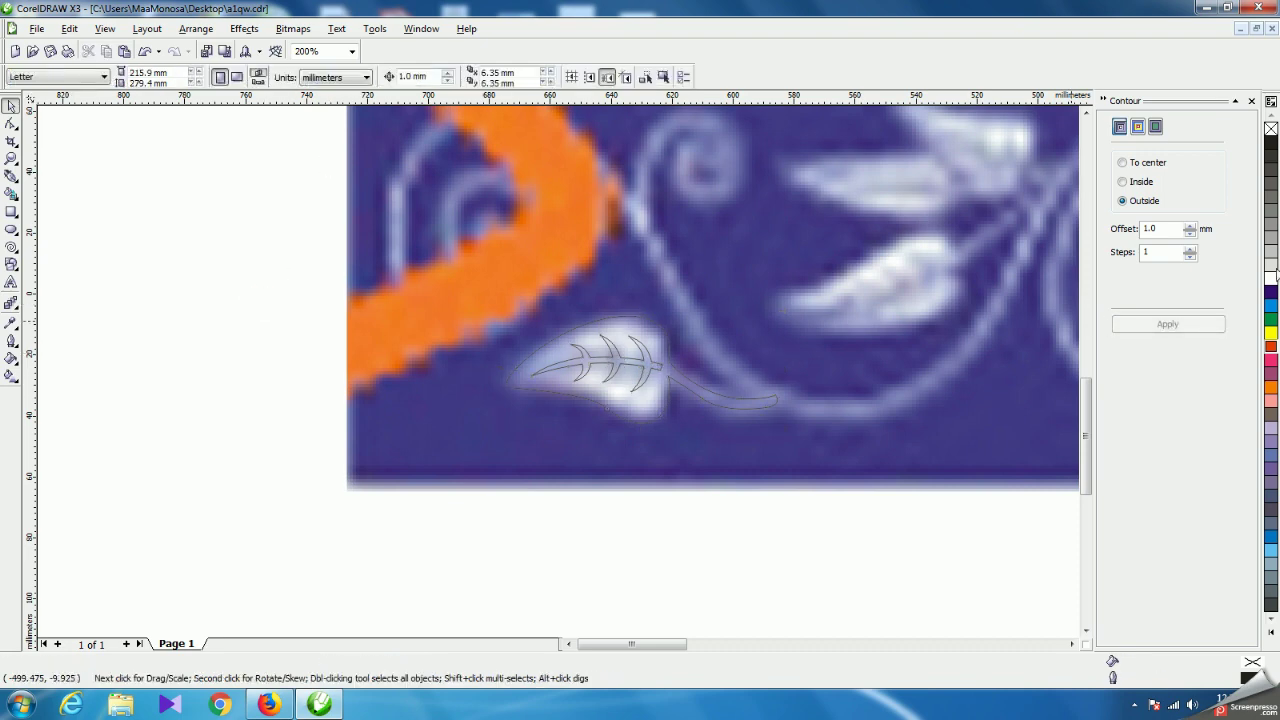
# Fill the combined leaf with white.
pyautogui.moveTo(254, 303); pyautogui.dragTo(832, 446)
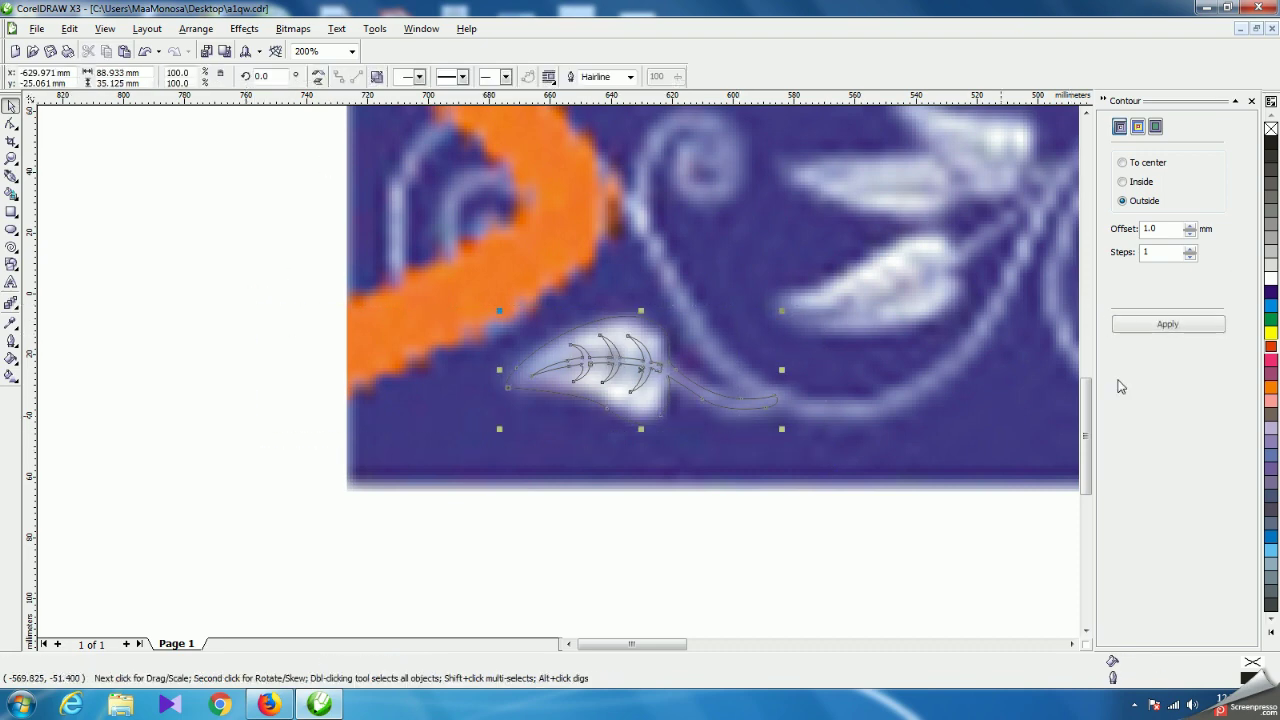
pyautogui.click(1270, 278)
pyautogui.click(717, 560)
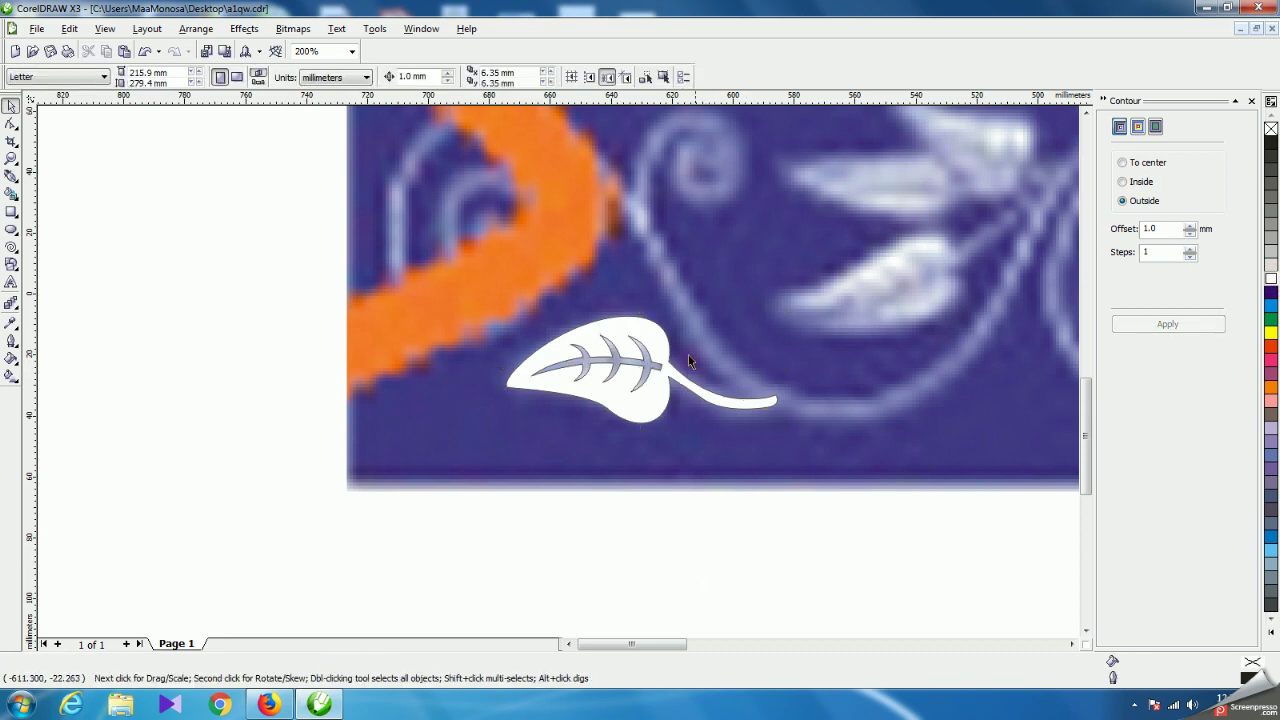
# Delete a corner node at the squared stem end of the midrib cutout to round it off.
pyautogui.scroll(2, 659, 340)
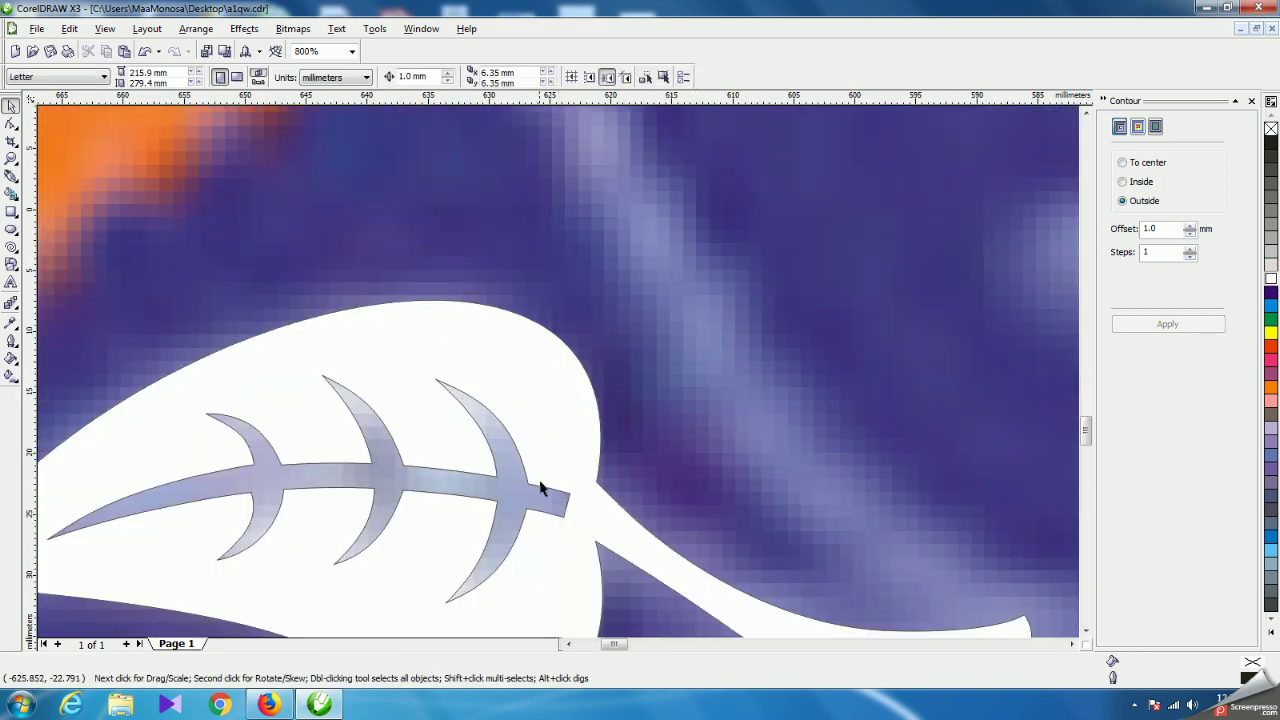
pyautogui.scroll(-2, 557, 373)
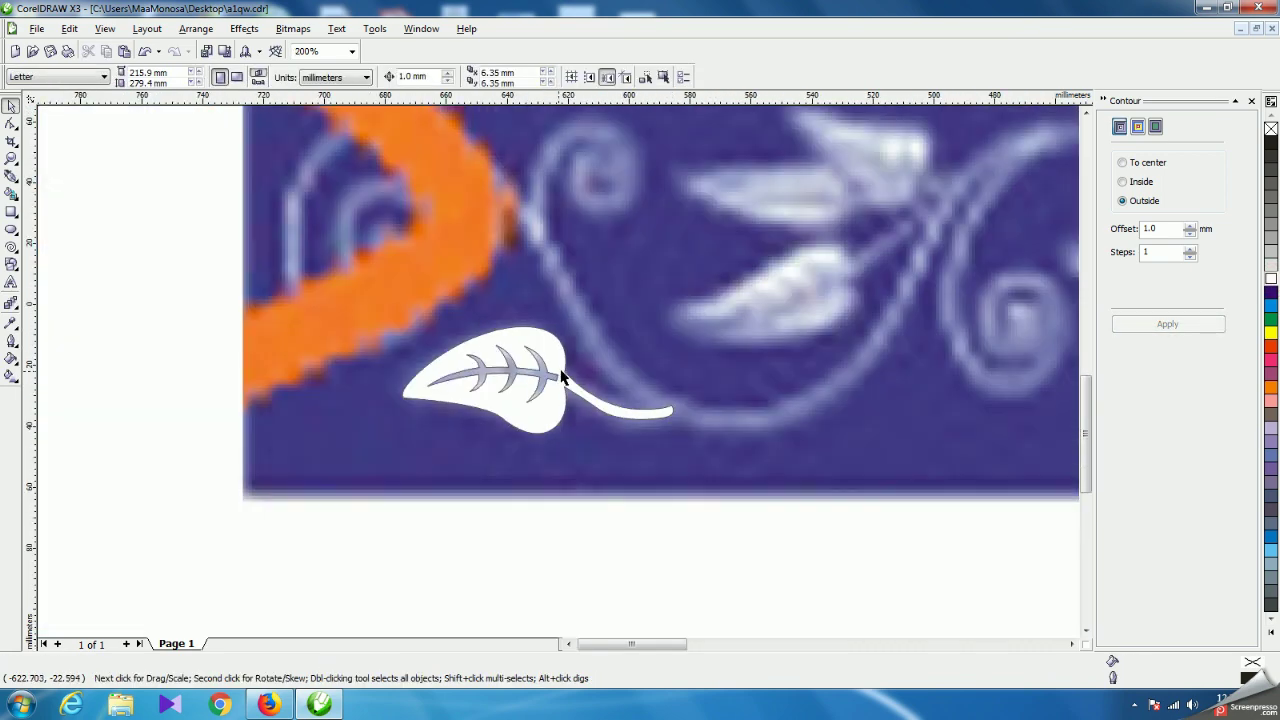
pyautogui.scroll(2, 545, 375)
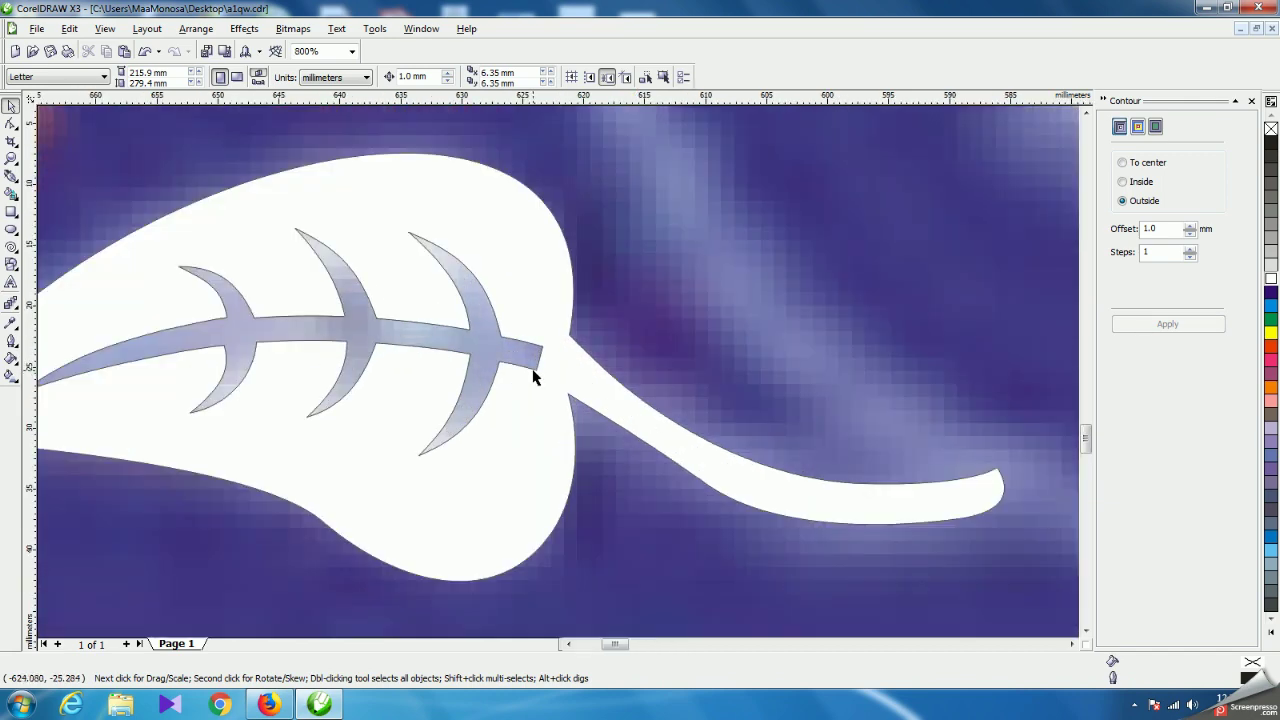
pyautogui.click(533, 376)
pyautogui.click(11, 122)
pyautogui.moveTo(510, 318); pyautogui.dragTo(539, 377)
pyautogui.press('Delete')
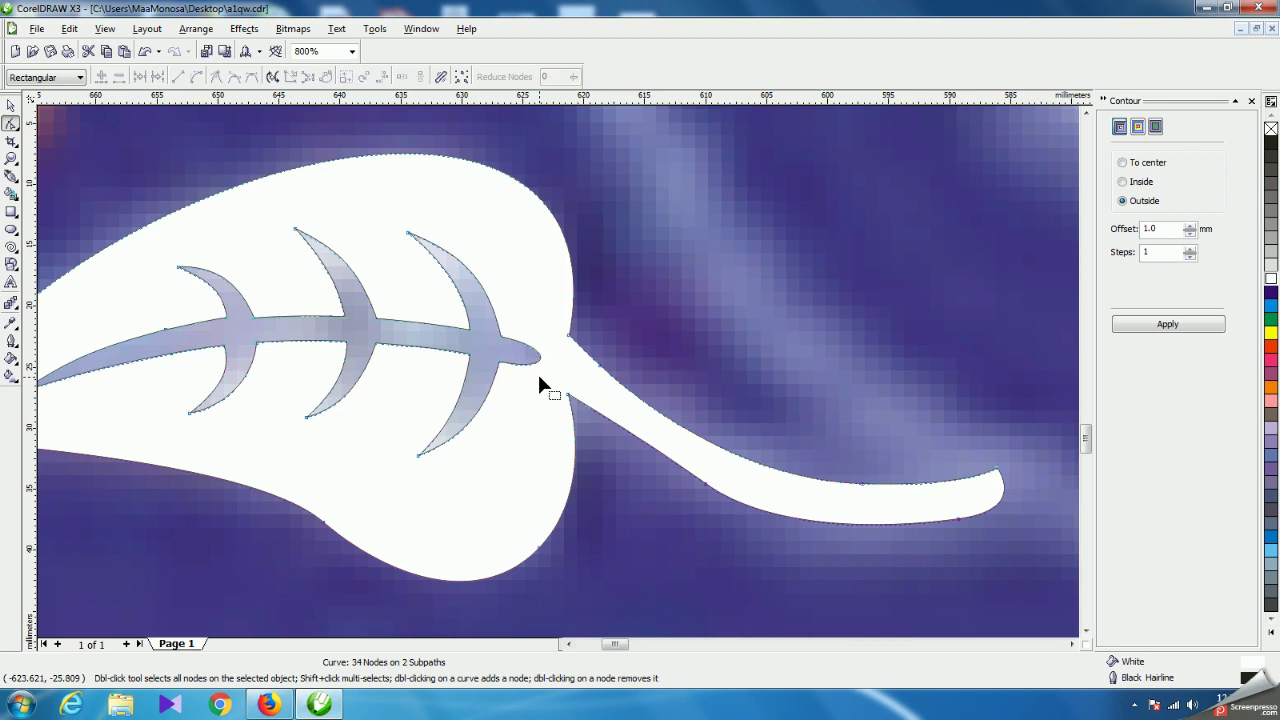
# Pull the midrib's rounded stem end back until it is nearly flush with the veins nearest the stem.
pyautogui.scroll(2, 550, 360)
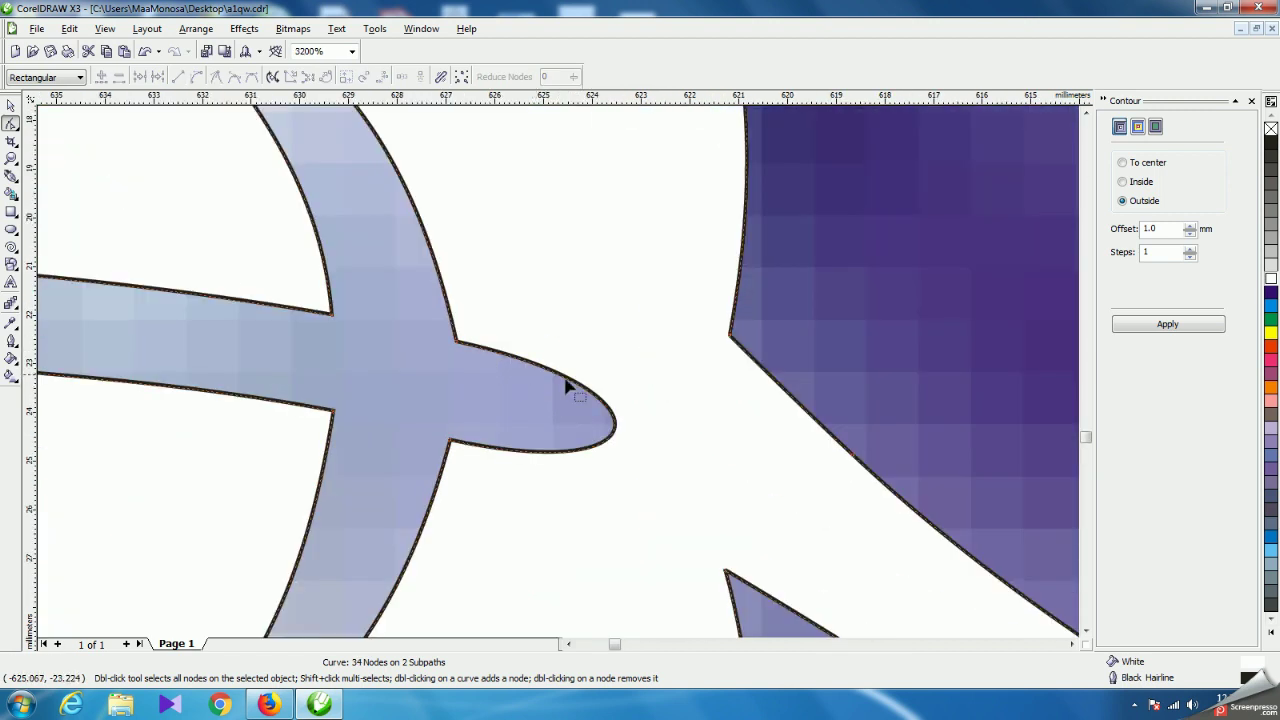
pyautogui.moveTo(615, 430); pyautogui.dragTo(499, 404)
pyautogui.press('Delete')
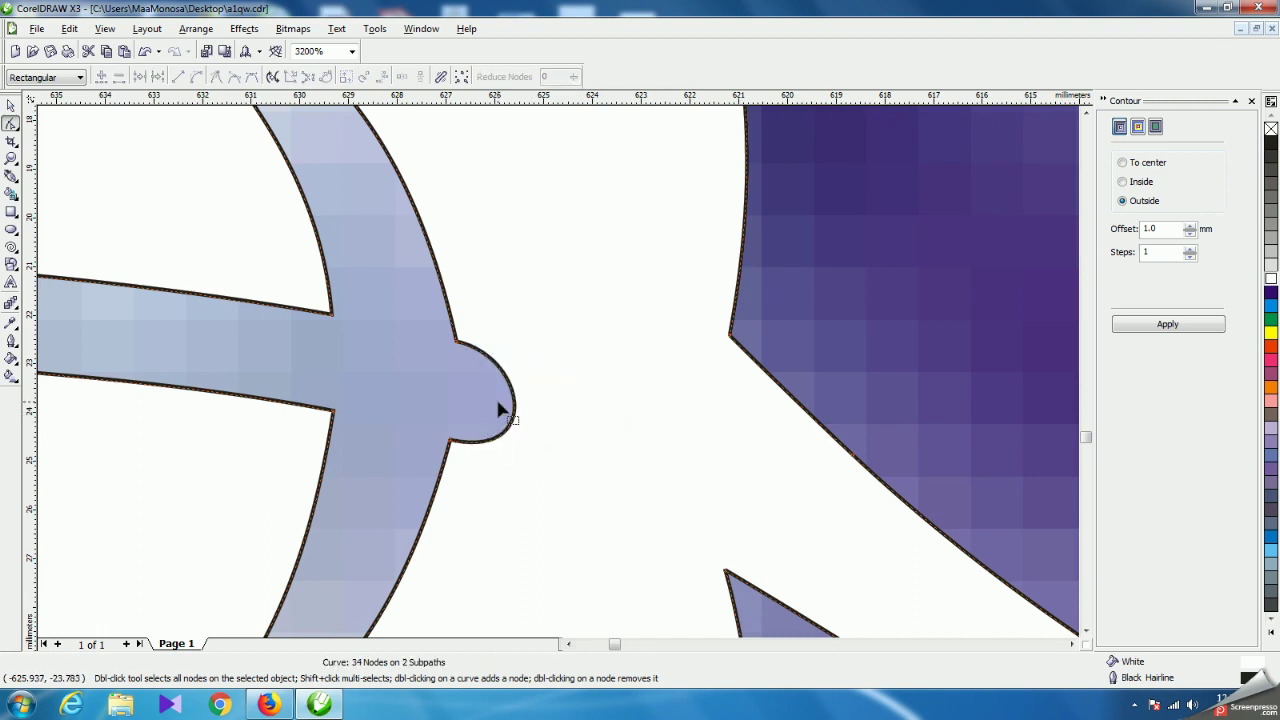
pyautogui.doubleClick(513, 412)
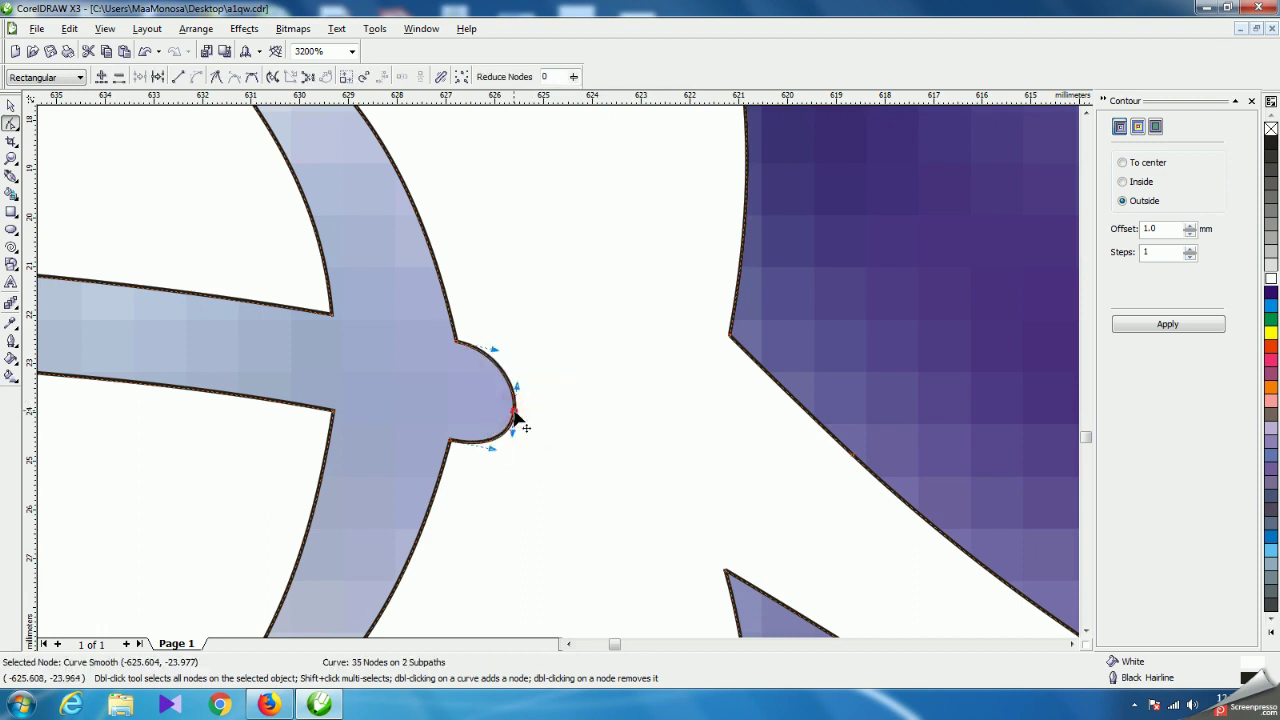
pyautogui.moveTo(513, 412); pyautogui.dragTo(441, 383)
pyautogui.press('Delete')
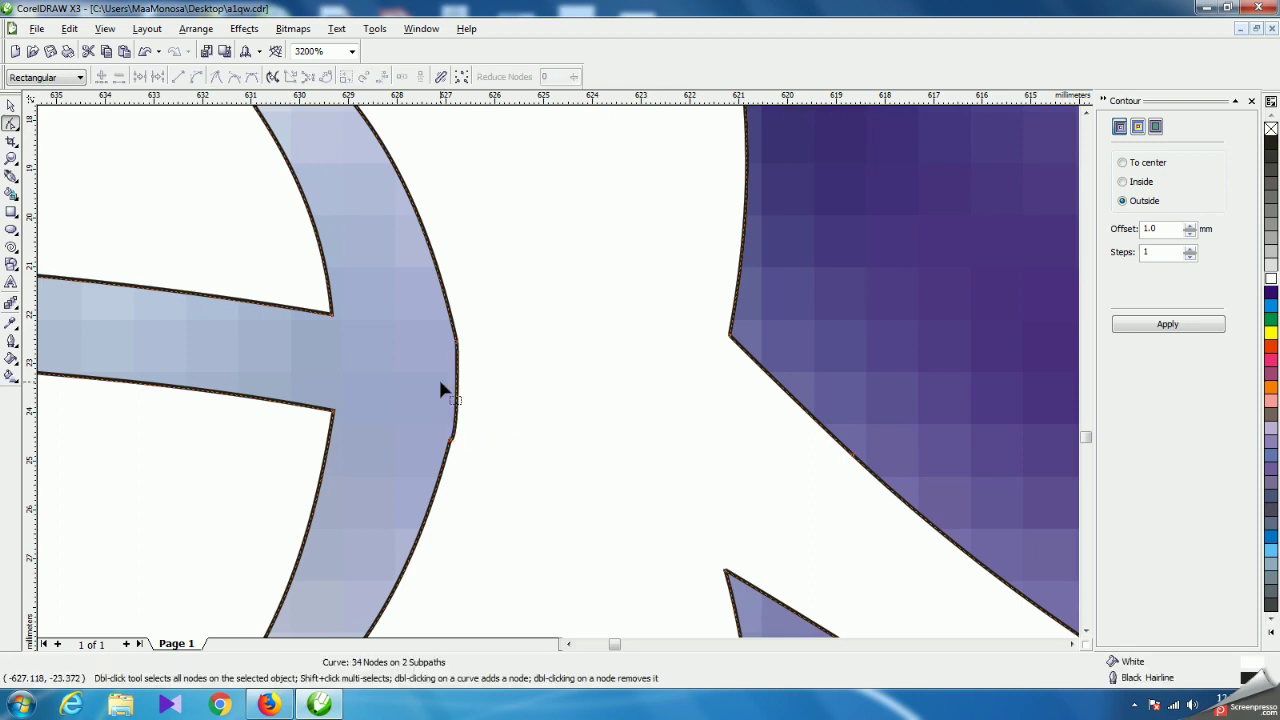
# Delete the upper leftover base node on the stem-side edge of the veins nearest the stem.
pyautogui.click(450, 441)
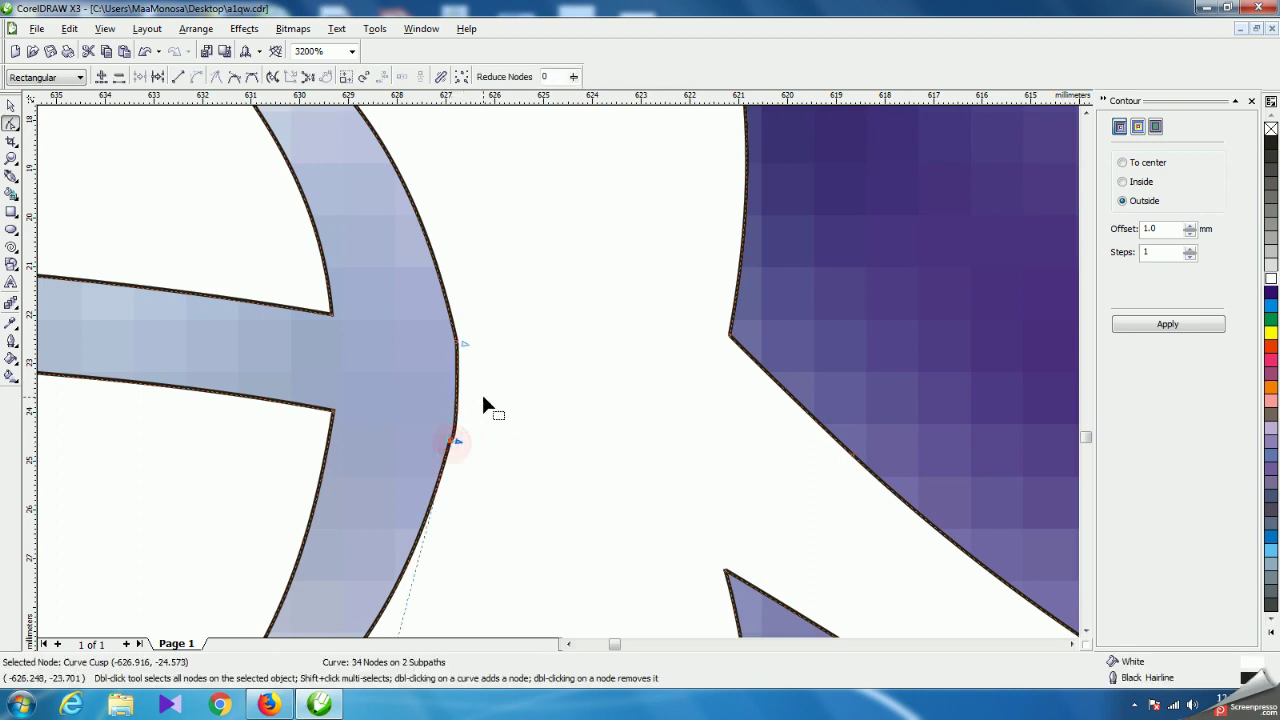
pyautogui.scroll(1, 475, 420)
pyautogui.moveTo(531, 408); pyautogui.dragTo(544, 268)
pyautogui.moveTo(534, 209); pyautogui.dragTo(543, 249)
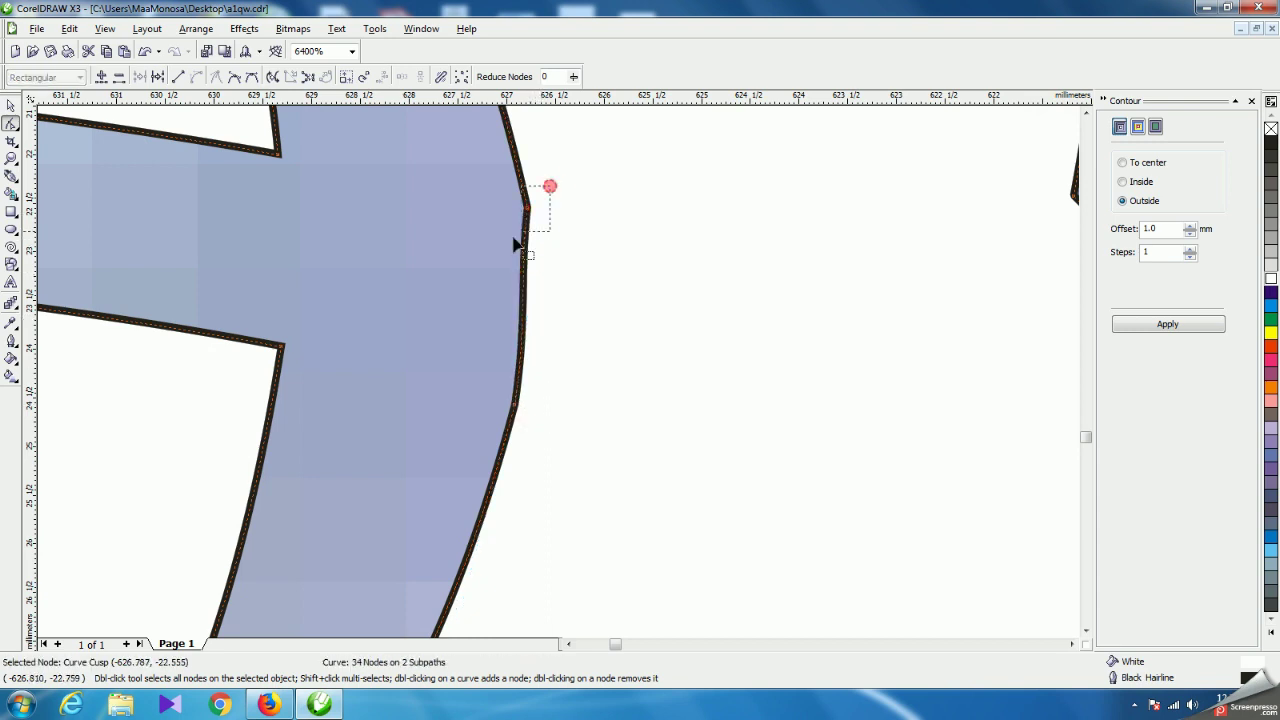
pyautogui.scroll(-3, 560, 377)
pyautogui.scroll(-2, 560, 377)
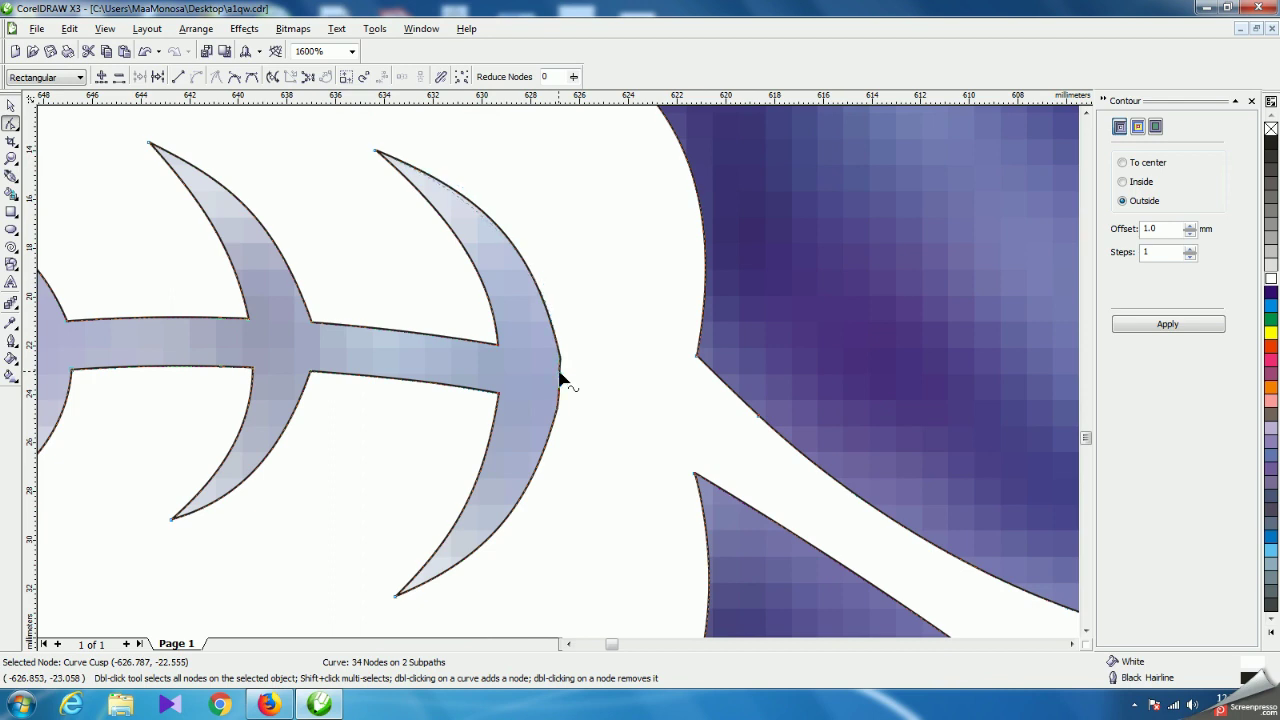
pyautogui.press('Delete')
pyautogui.click(556, 392)
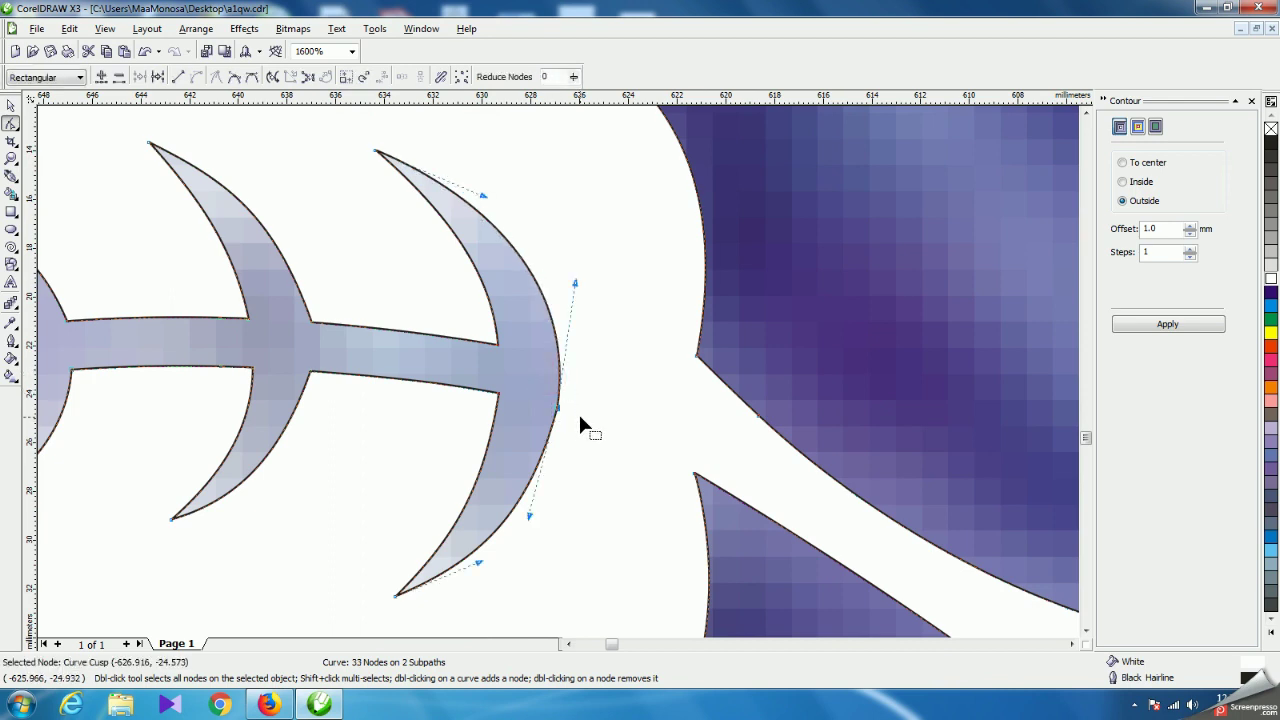
# Adjust the lower curve near the remaining base node to smooth the stem-side edge of the veins.
pyautogui.scroll(2, 557, 392)
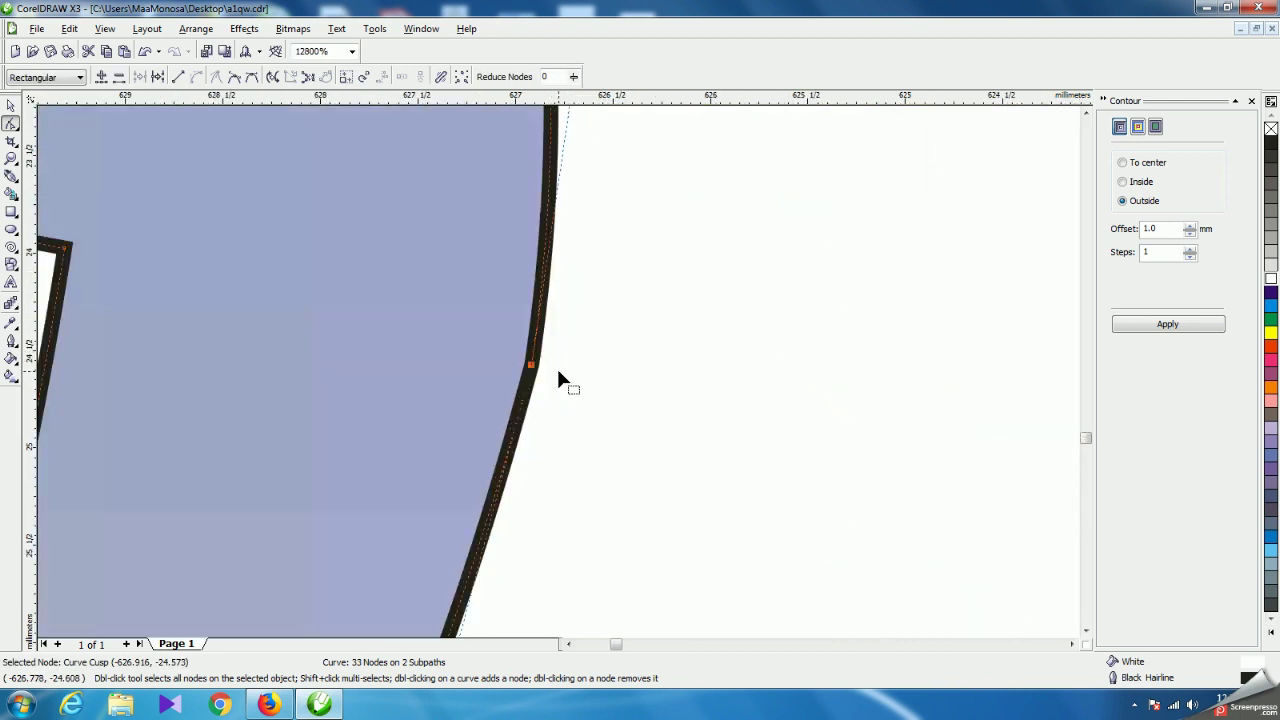
pyautogui.scroll(-1, 560, 385)
pyautogui.moveTo(493, 588); pyautogui.dragTo(507, 595)
pyautogui.scroll(-5, 565, 370)
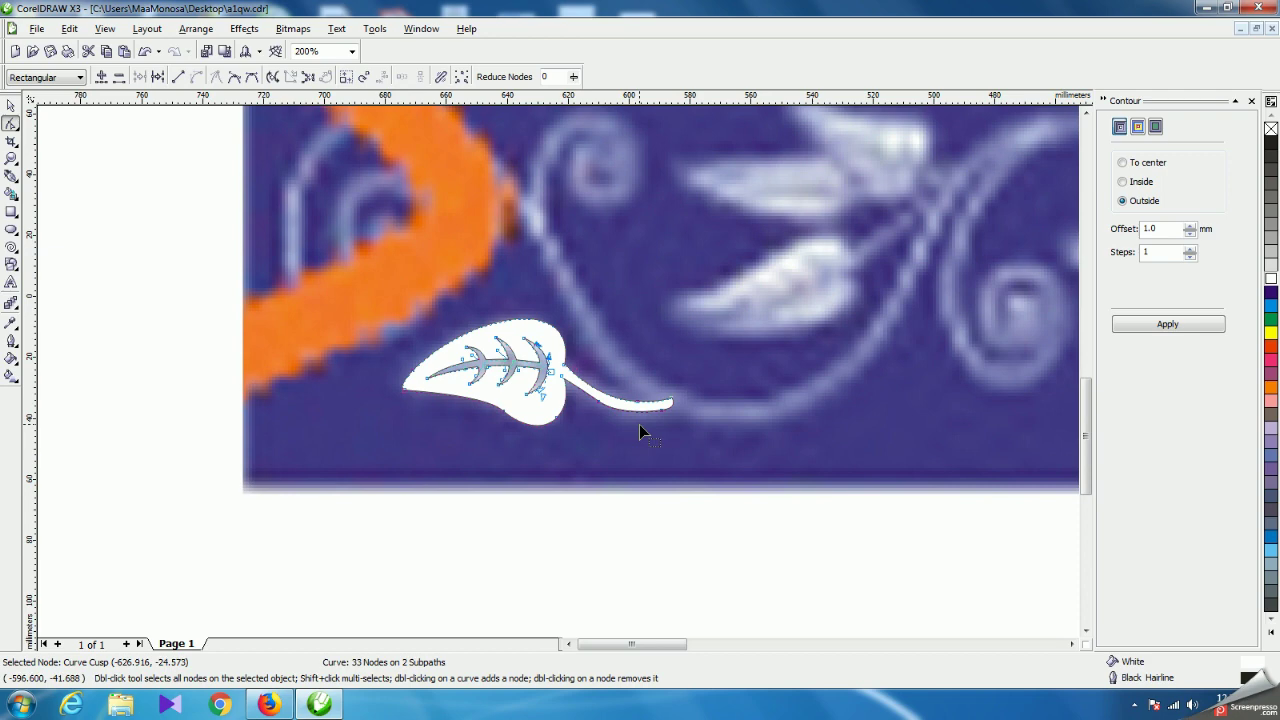
# Examine the other leaves along the reference border and compare them with the traced vine outline below.
pyautogui.scroll(-1, 560, 374)
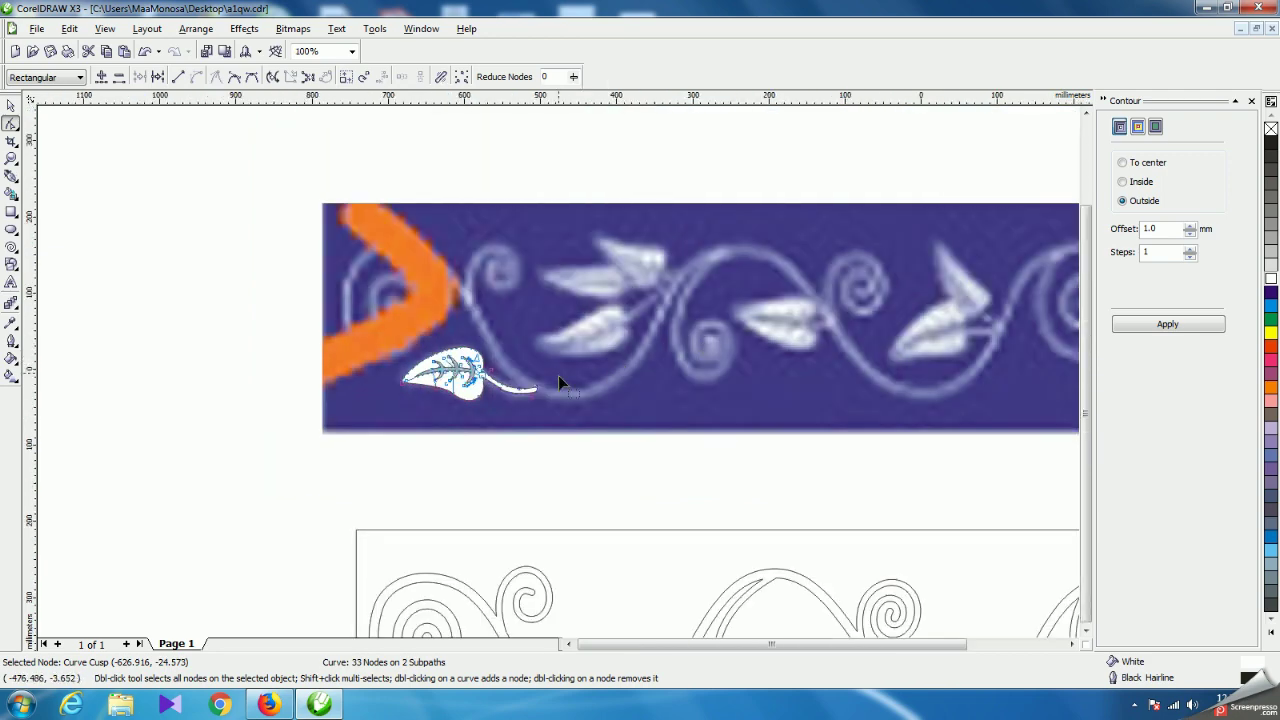
pyautogui.scroll(-1, 558, 375)
pyautogui.scroll(1, 558, 375)
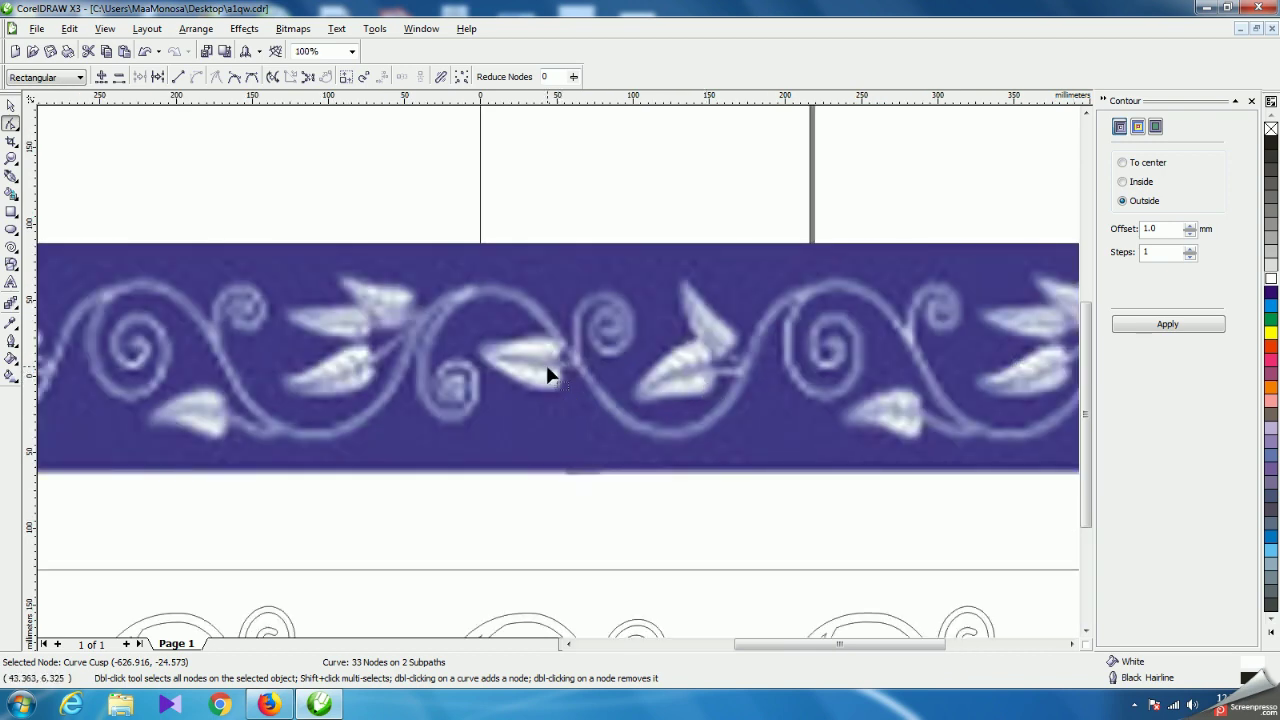
pyautogui.scroll(-1, 519, 388)
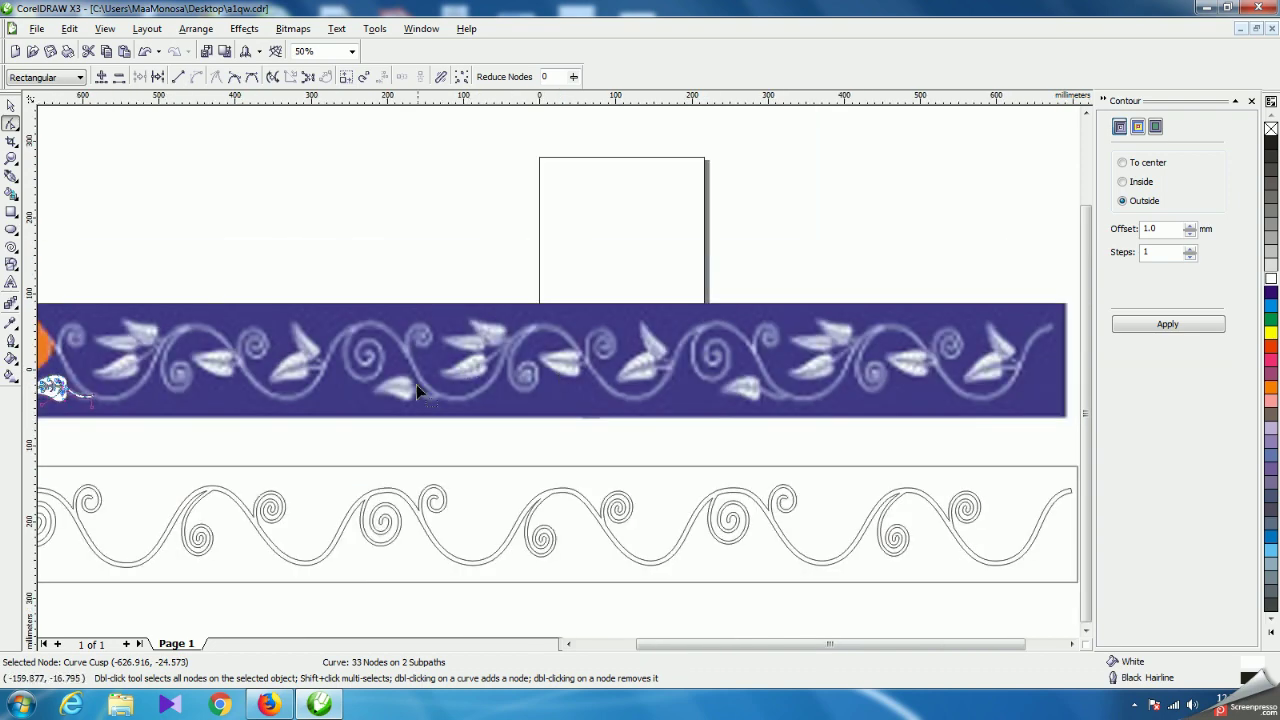
pyautogui.scroll(1, 558, 371)
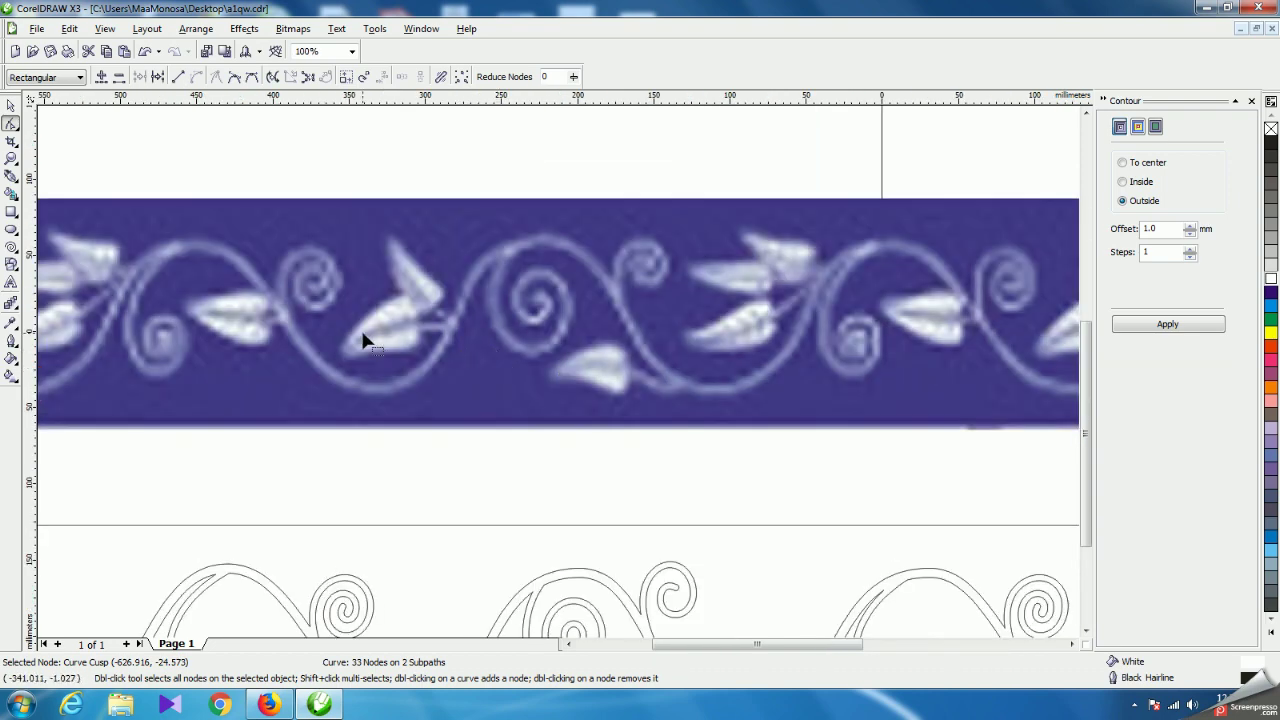
pyautogui.scroll(-2, 570, 372)
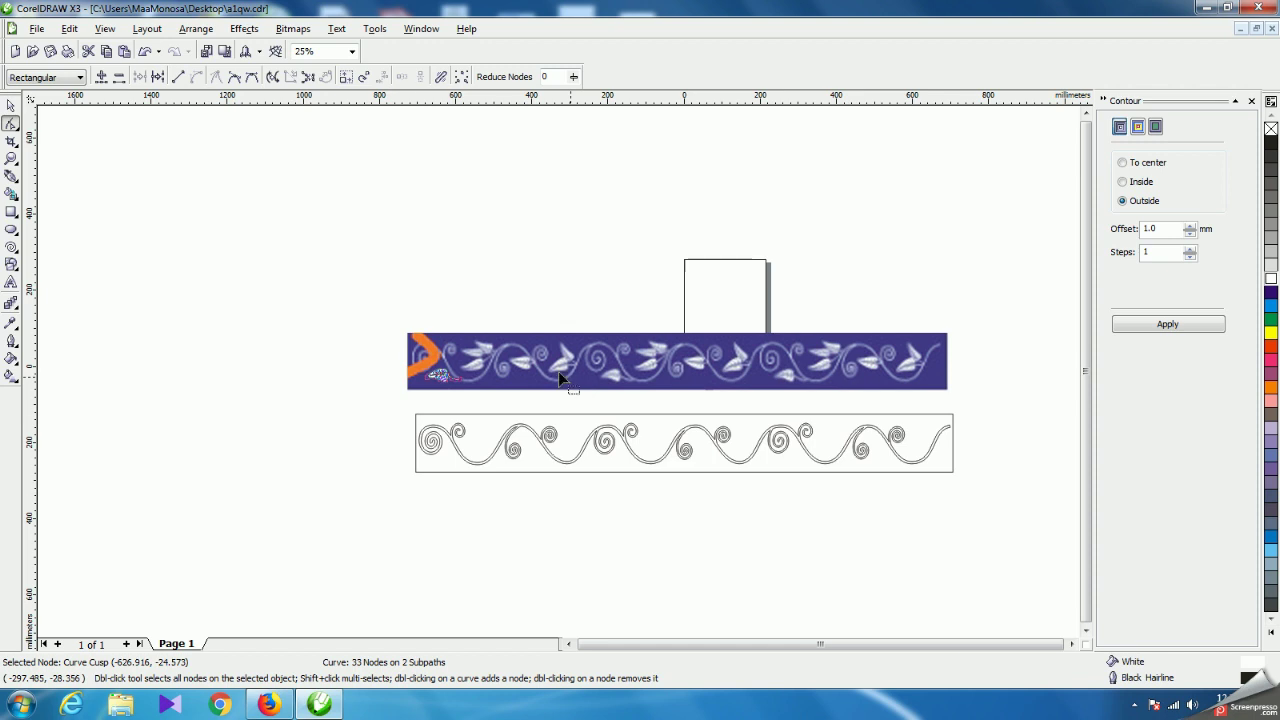
pyautogui.scroll(1, 558, 371)
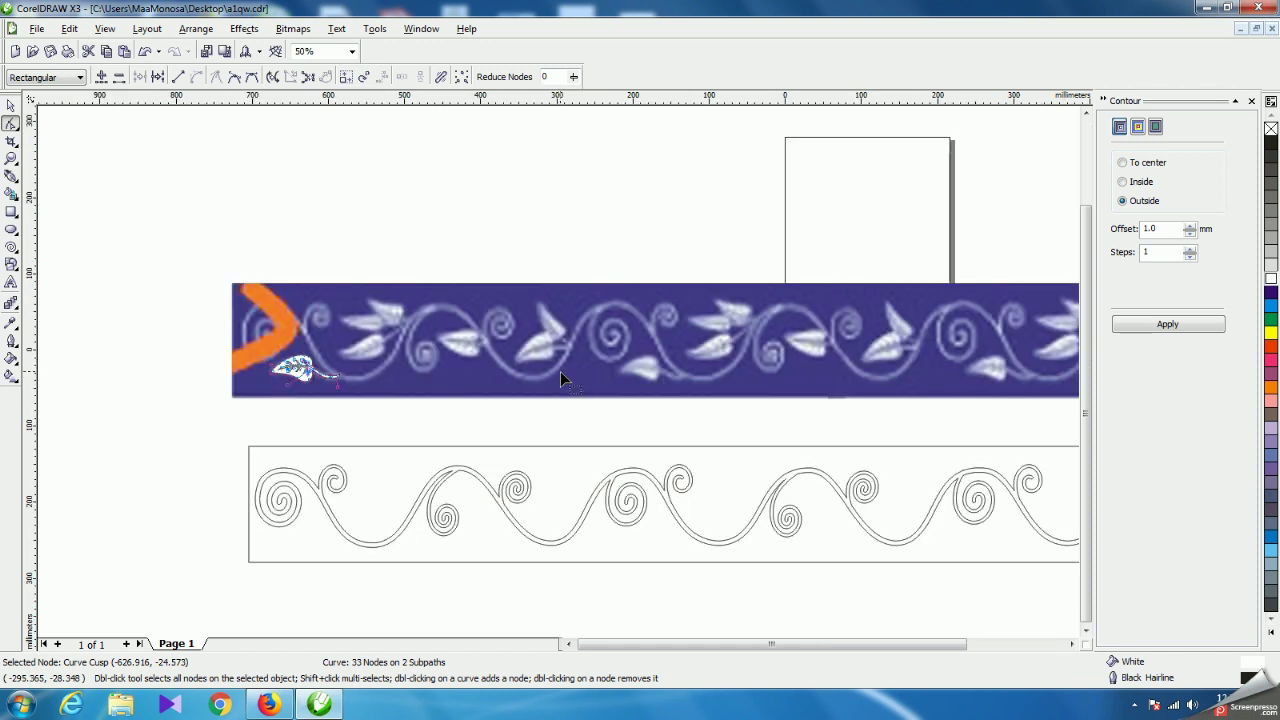
pyautogui.scroll(1, 558, 371)
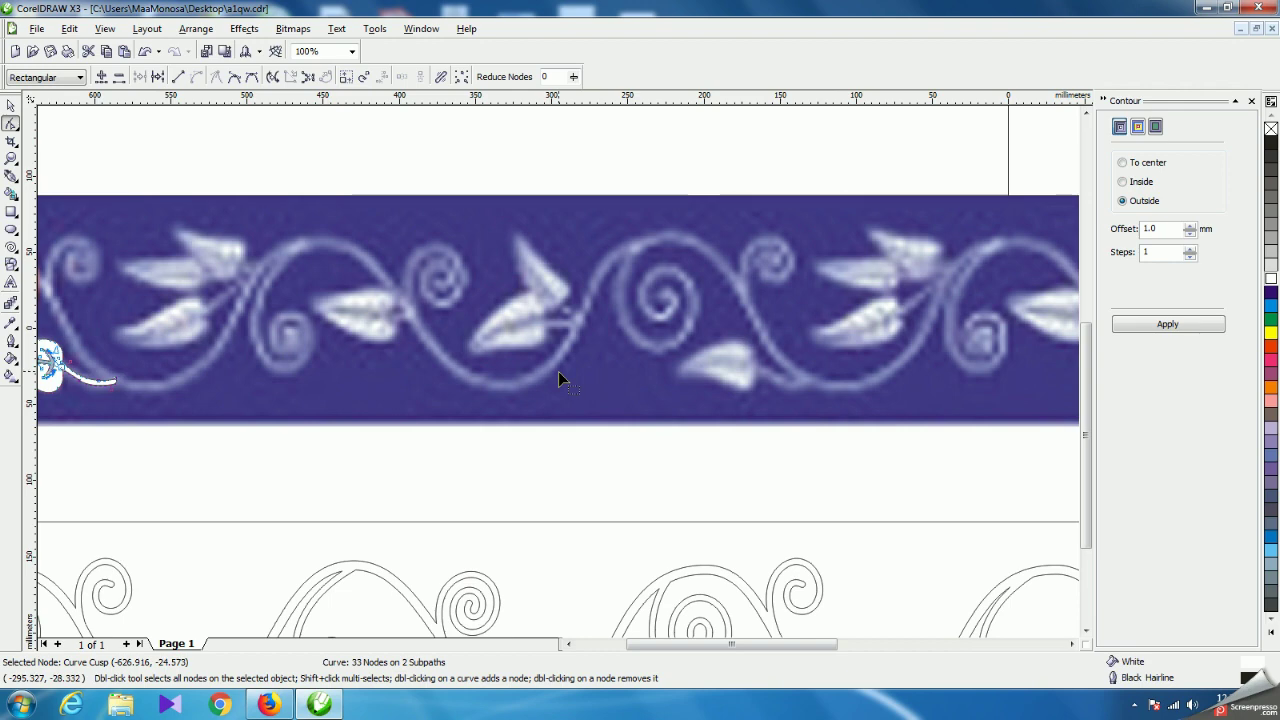
pyautogui.scroll(-2, 586, 391)
pyautogui.scroll(2, 558, 366)
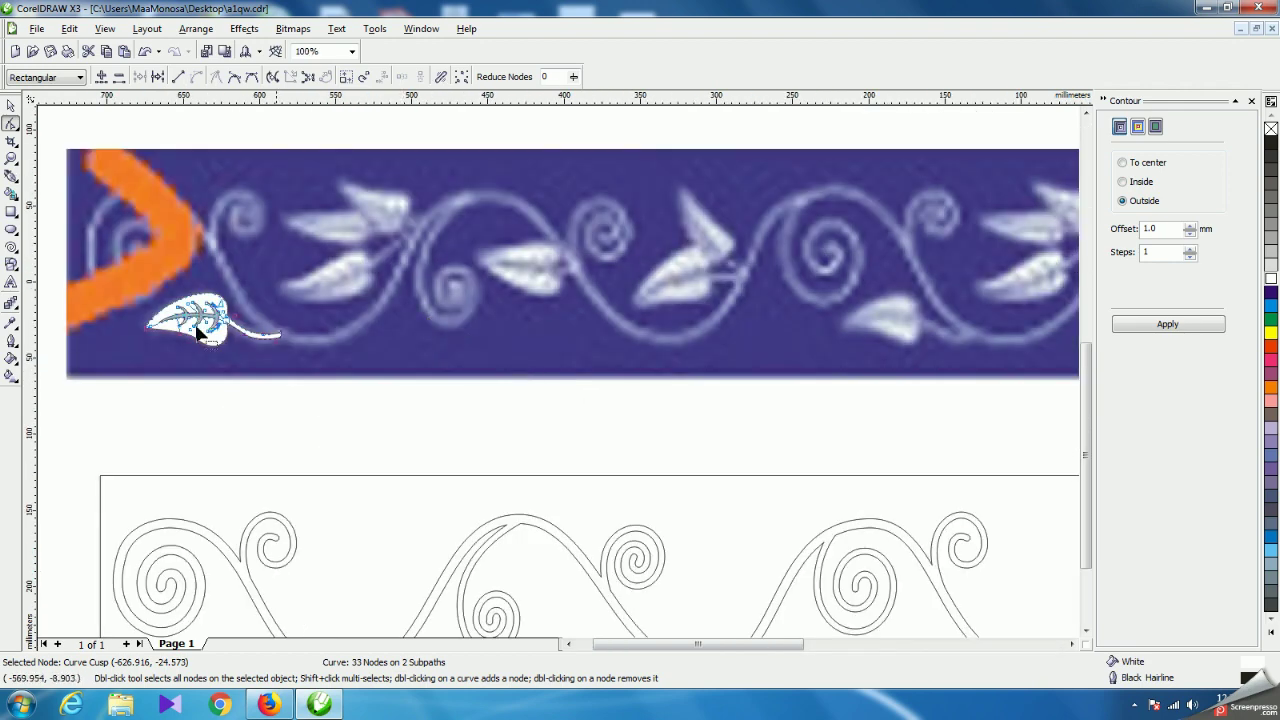
pyautogui.click(11, 105)
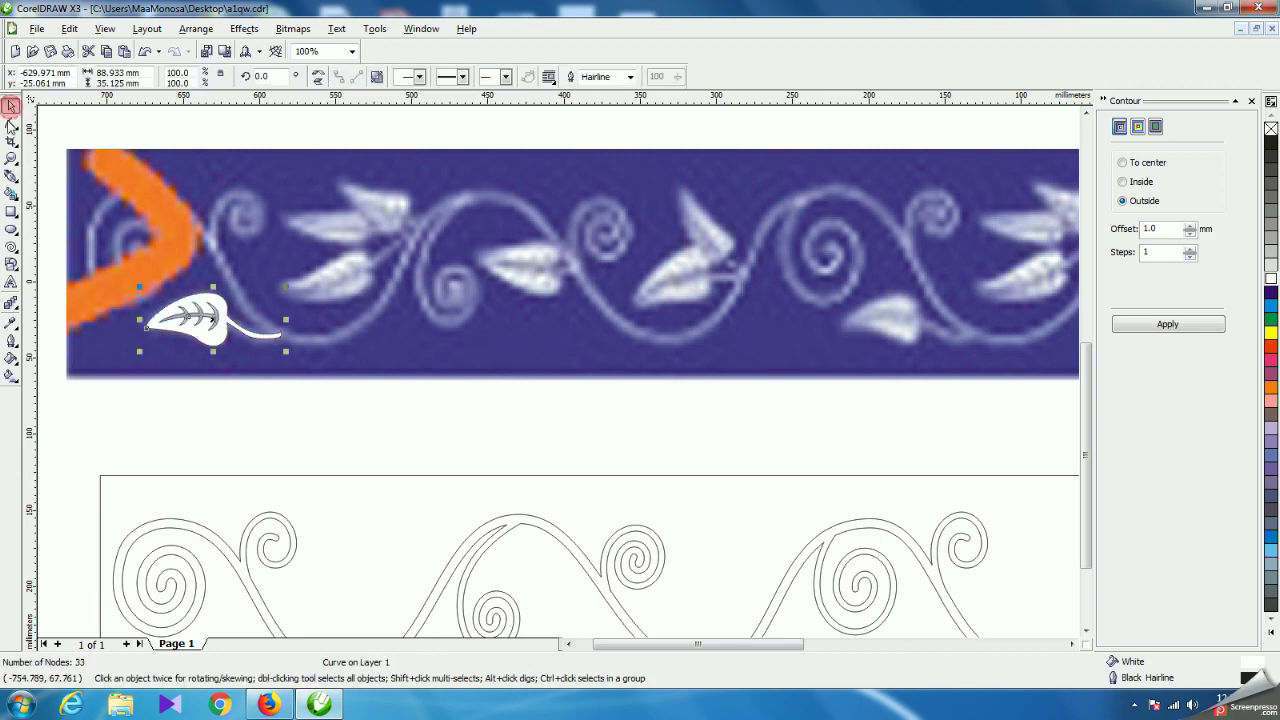
pyautogui.click(291, 431)
pyautogui.scroll(1, 284, 277)
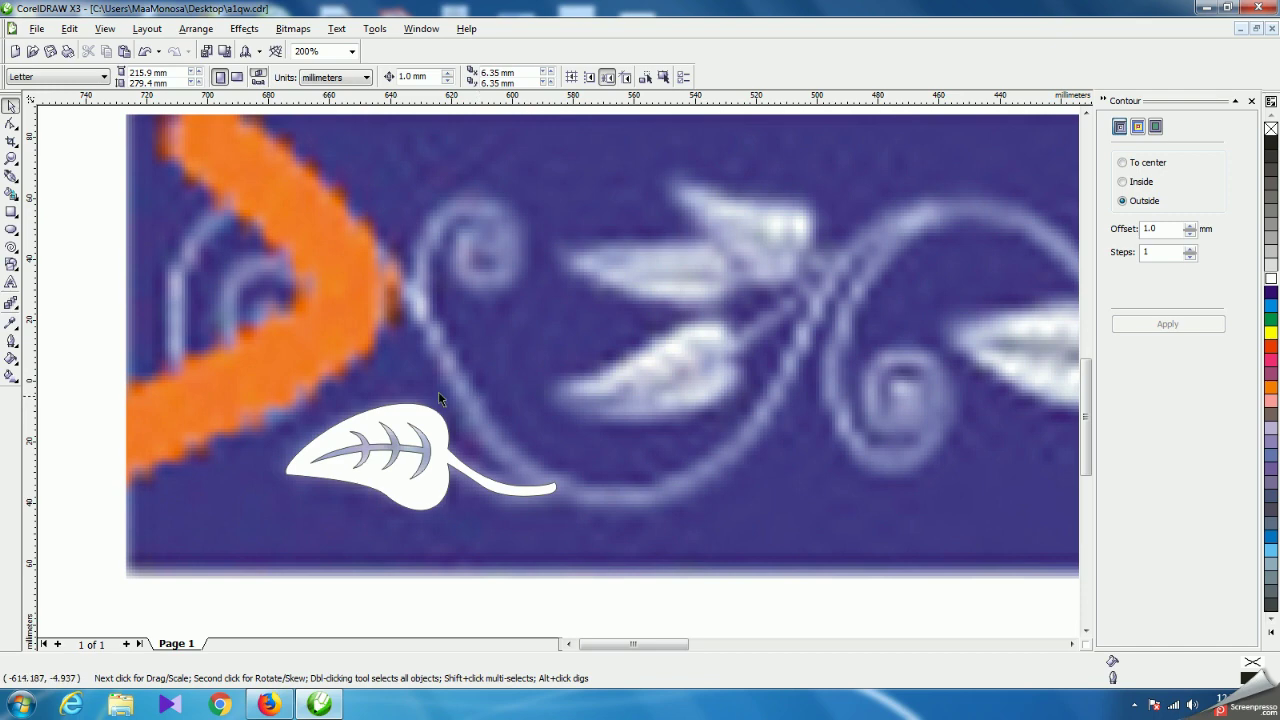
pyautogui.moveTo(216, 381); pyautogui.dragTo(298, 462)
pyautogui.hotkey('ctrl', 'z')
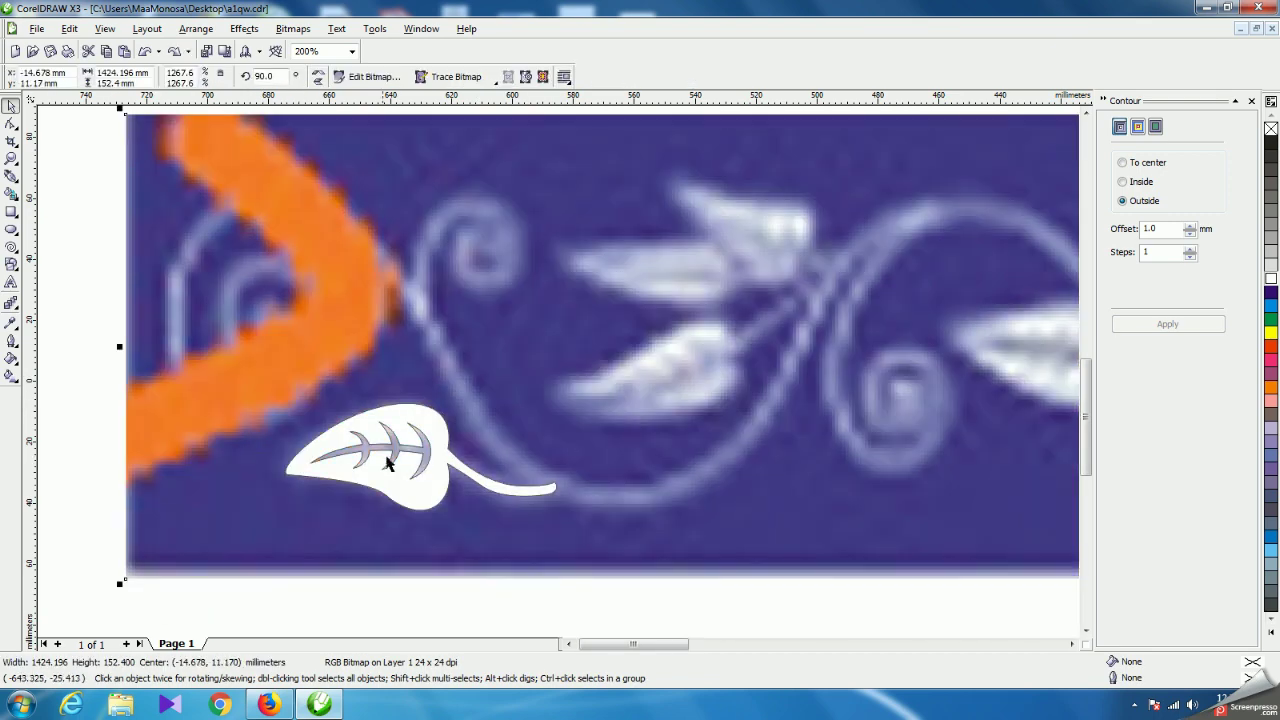
pyautogui.scroll(-1, 432, 476)
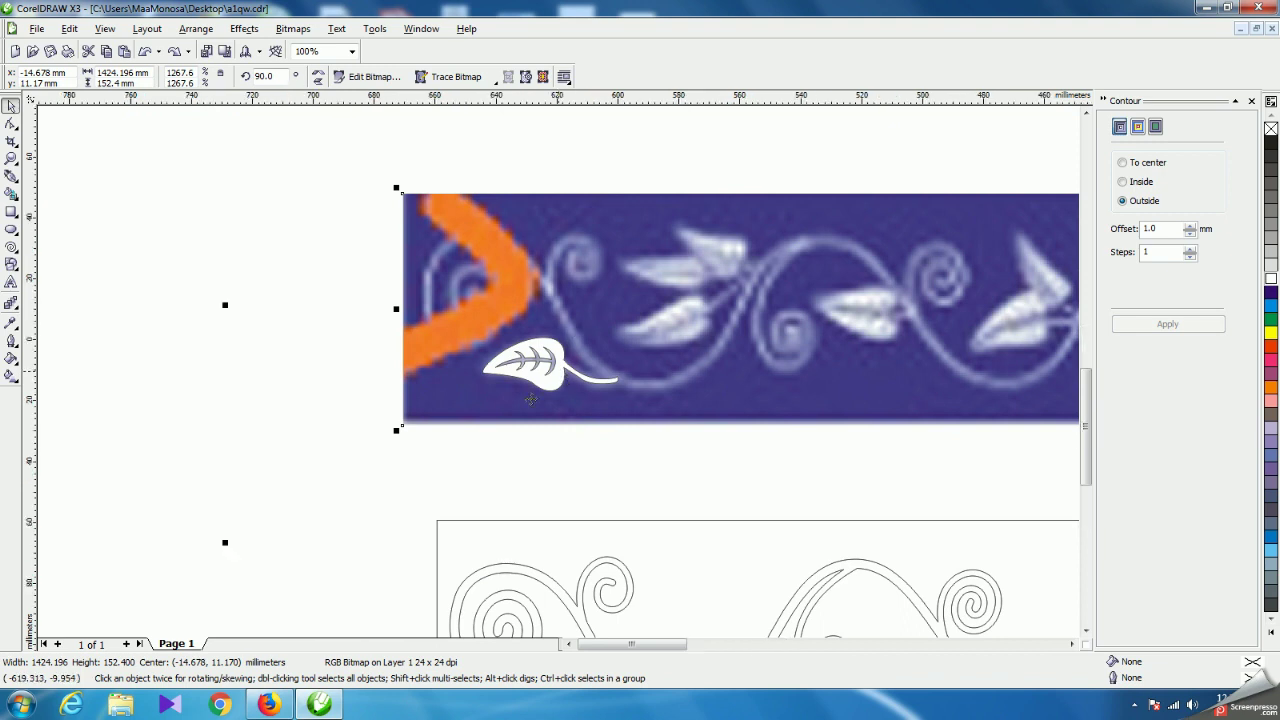
pyautogui.scroll(1, 563, 374)
pyautogui.press('Tab')
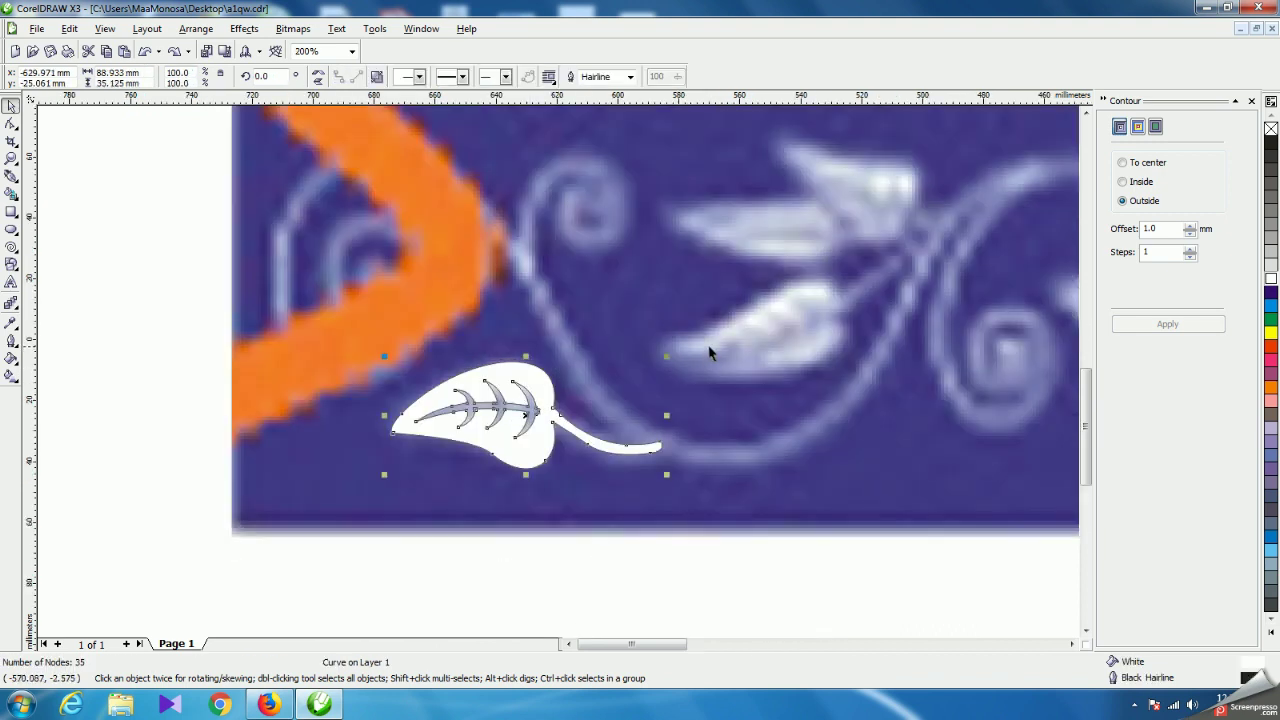
pyautogui.click(574, 591)
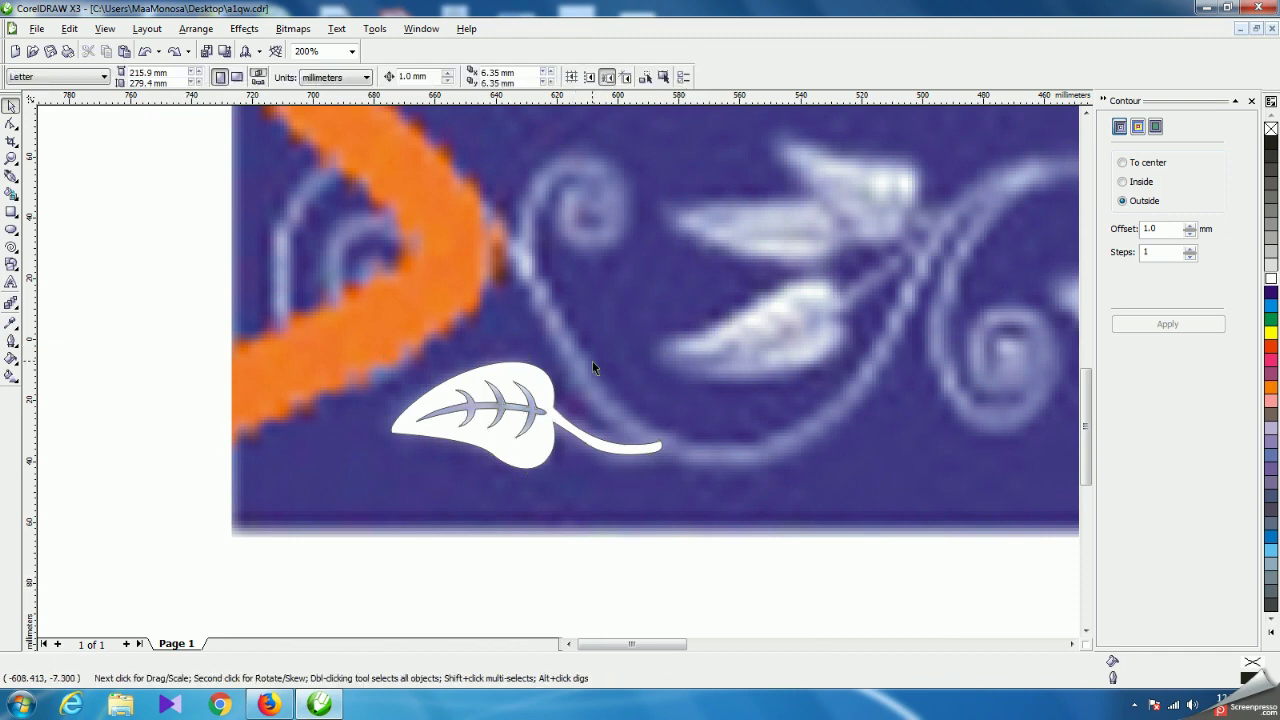
# Duplicate the finished leaf onto the first cluster of reference leaves and mirror the copy vertically.
pyautogui.moveTo(142, 285); pyautogui.dragTo(723, 500)
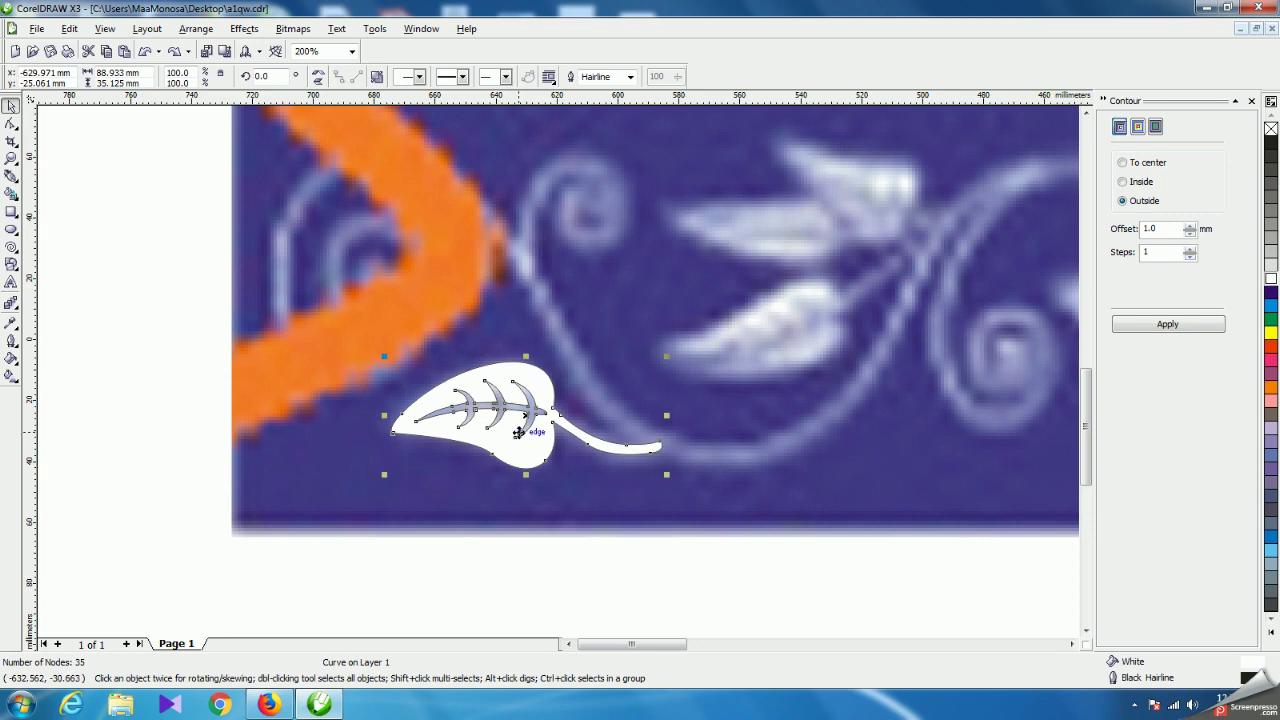
pyautogui.scroll(-1, 560, 370)
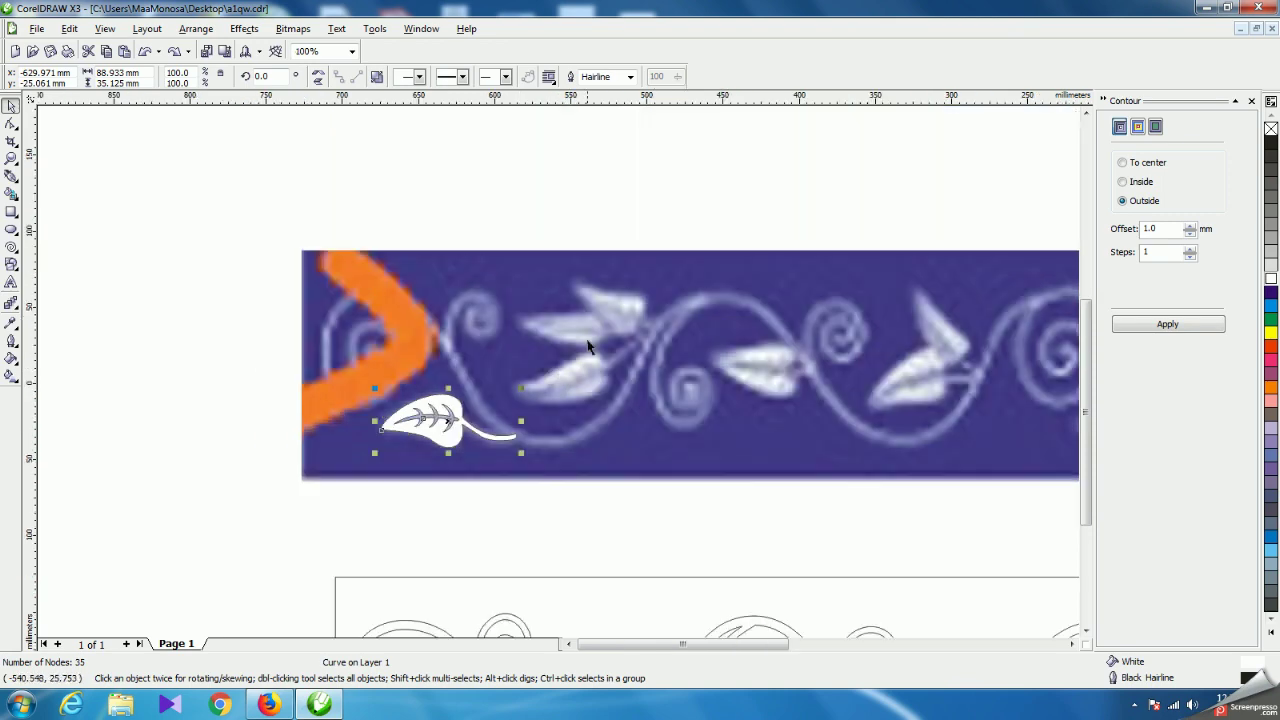
pyautogui.scroll(2, 570, 366)
pyautogui.scroll(-2, 560, 372)
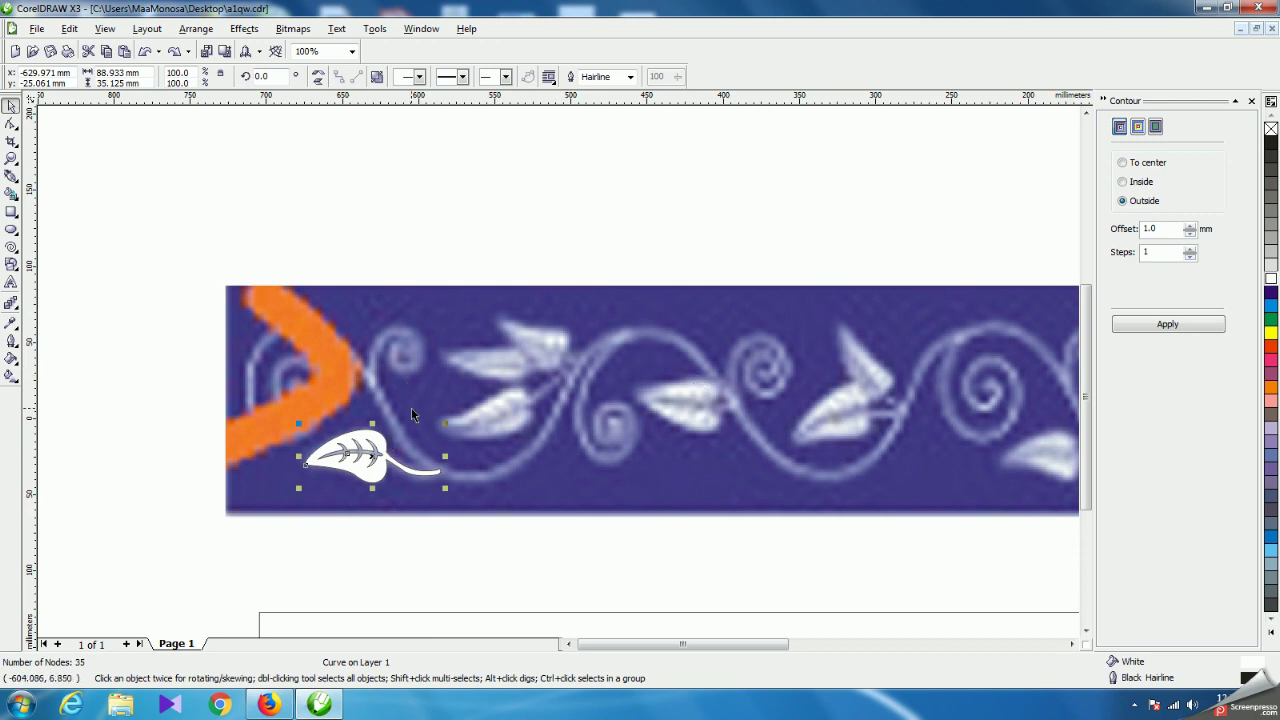
pyautogui.moveTo(340, 456); pyautogui.dragTo(501, 318)
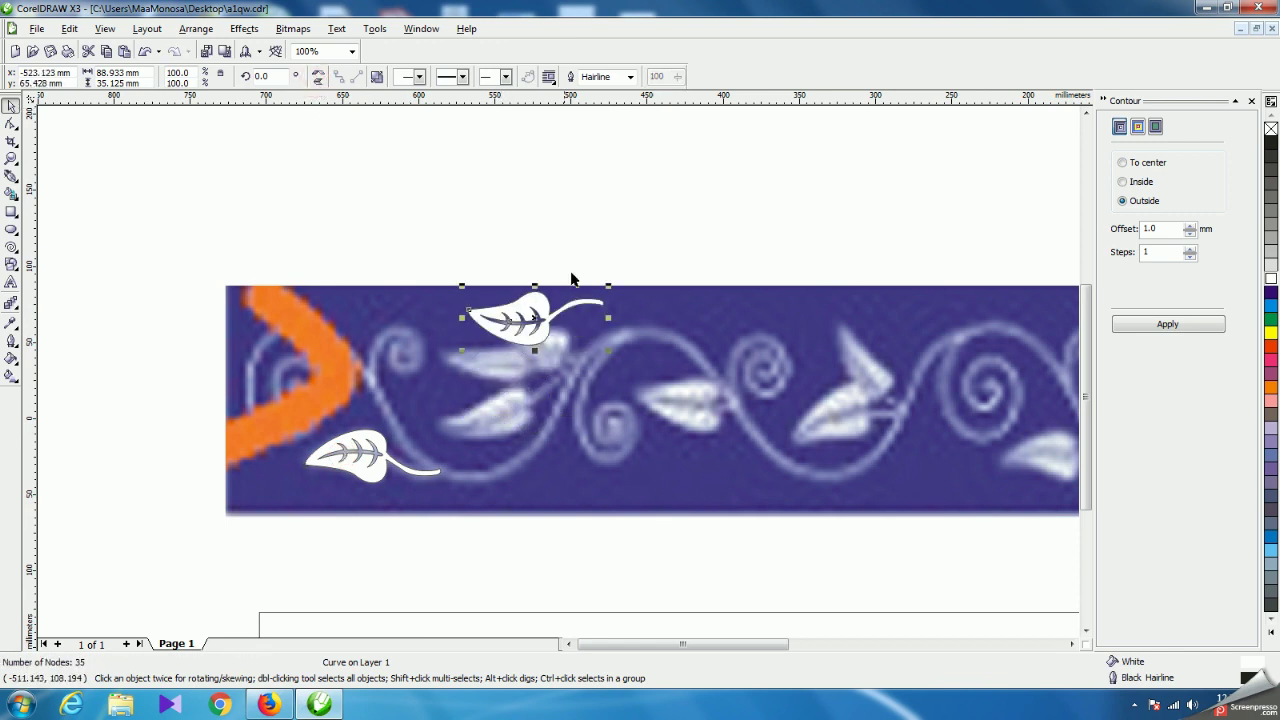
# Flatten the mirrored leaf copy to about 71% of its height and rotate it about 16° near the cluster's lower leaf.
pyautogui.moveTo(523, 326); pyautogui.dragTo(496, 404)
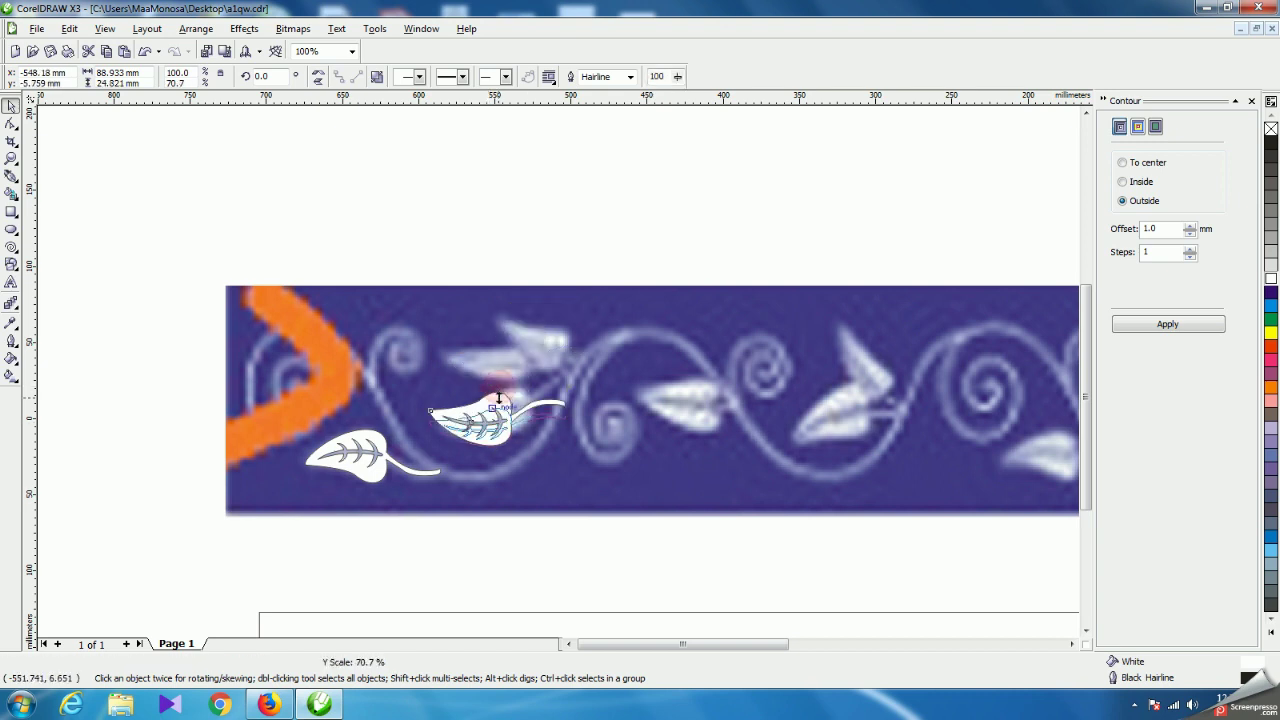
pyautogui.click(495, 425)
pyautogui.moveTo(570, 452); pyautogui.dragTo(585, 430)
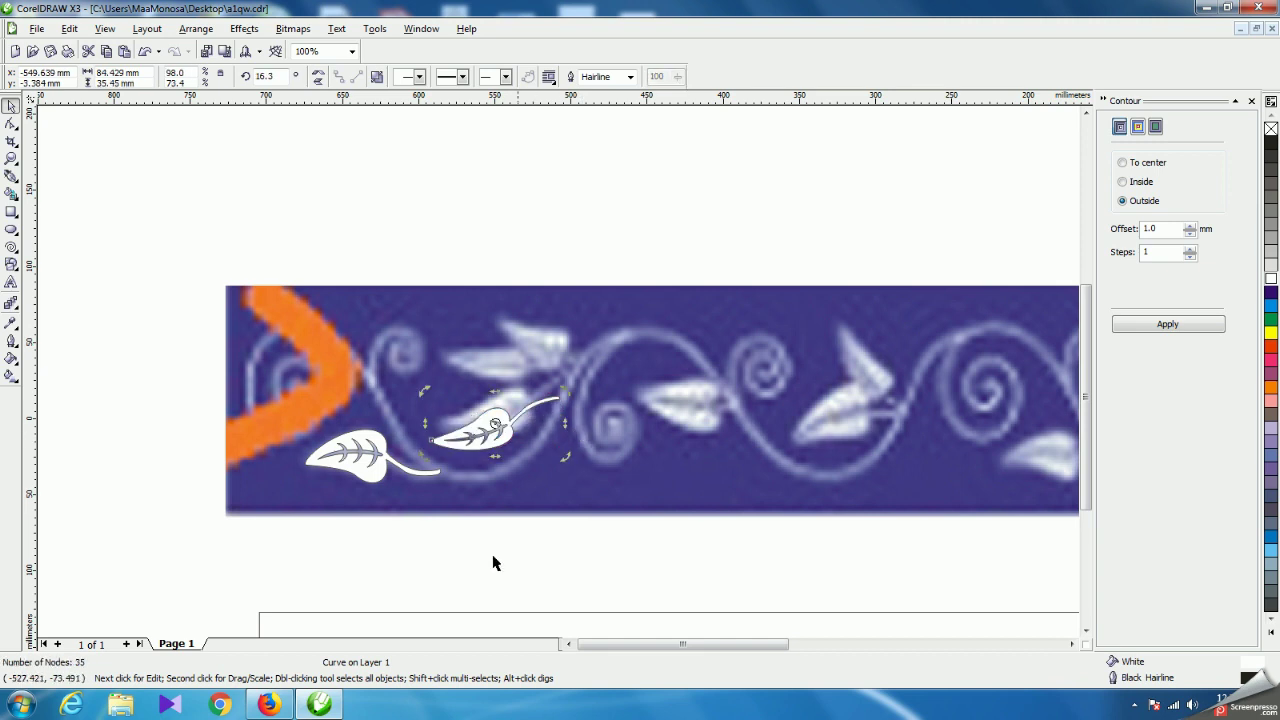
# Move the rotated leaf copy onto the lower reference leaf of the cluster.
pyautogui.click(478, 584)
pyautogui.click(493, 424)
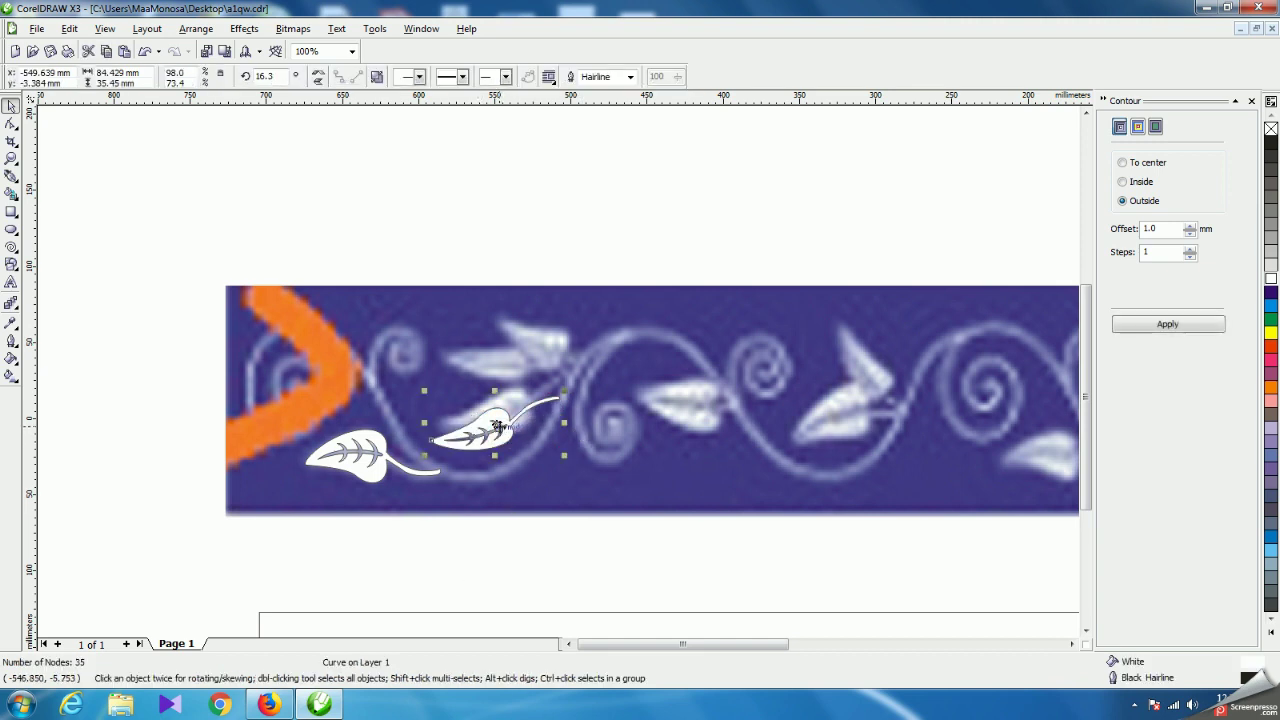
pyautogui.moveTo(497, 427); pyautogui.dragTo(515, 403)
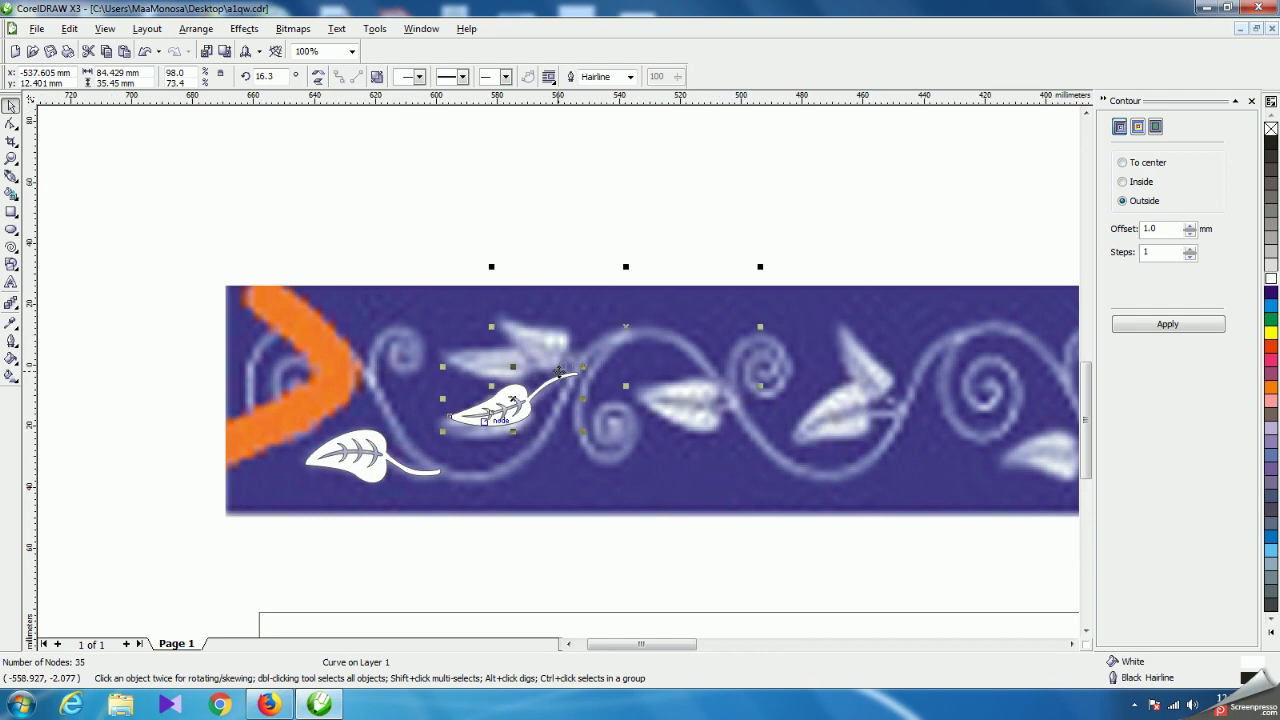
# Enlarge the leaf copy to about 93 by 48 mm and rotate it slightly to align its stem with the reference.
pyautogui.scroll(2, 558, 372)
pyautogui.moveTo(695, 398); pyautogui.dragTo(695, 443)
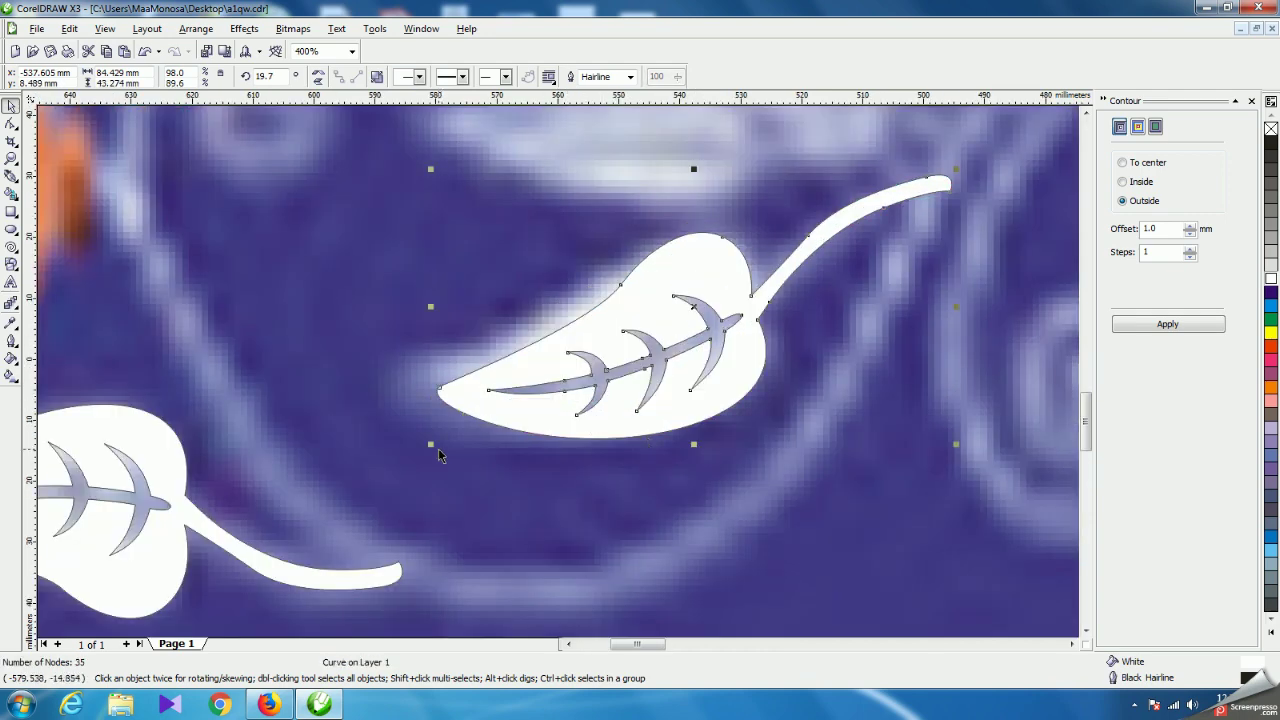
pyautogui.moveTo(430, 445); pyautogui.dragTo(390, 484)
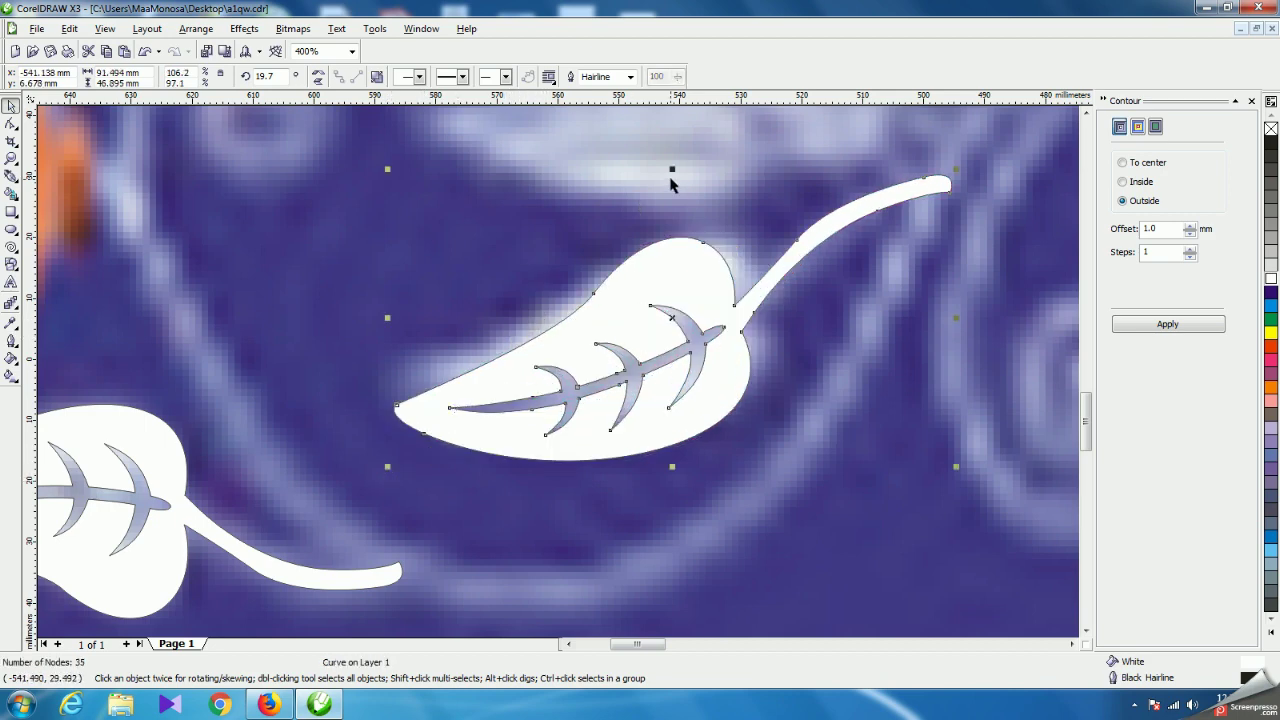
pyautogui.moveTo(672, 170); pyautogui.dragTo(672, 153)
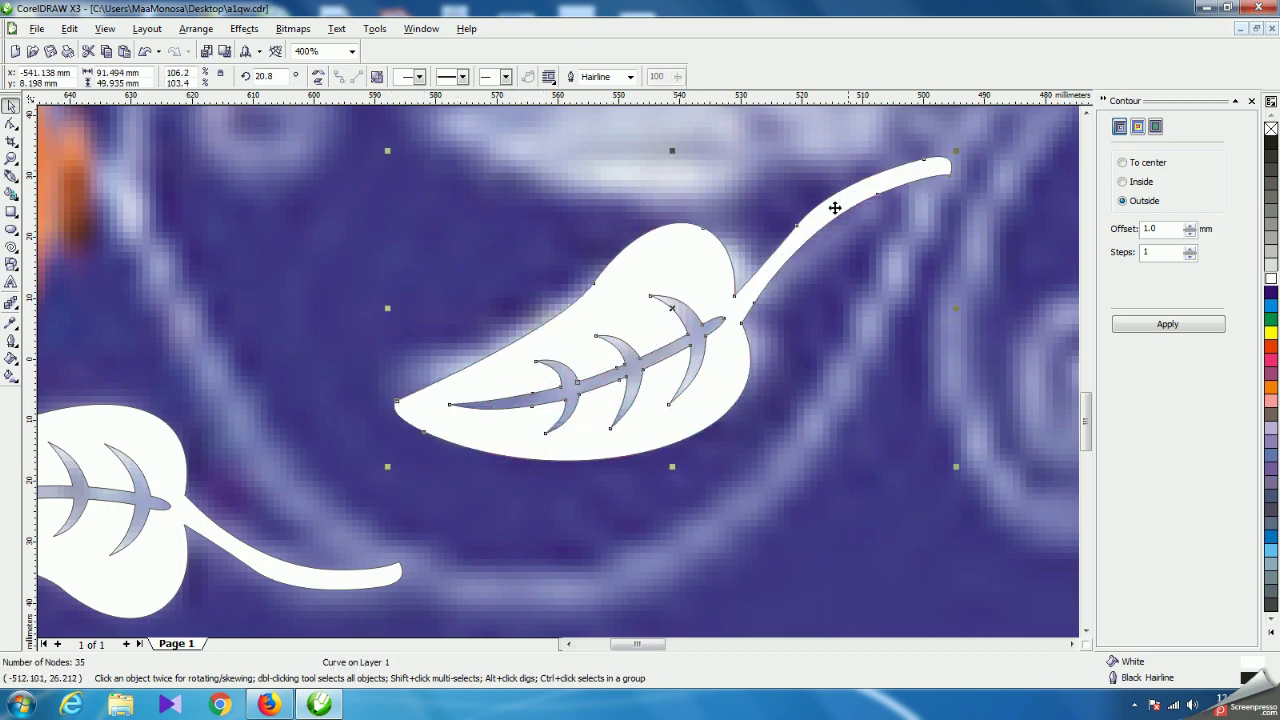
pyautogui.click(806, 227)
pyautogui.moveTo(957, 153); pyautogui.dragTo(960, 160)
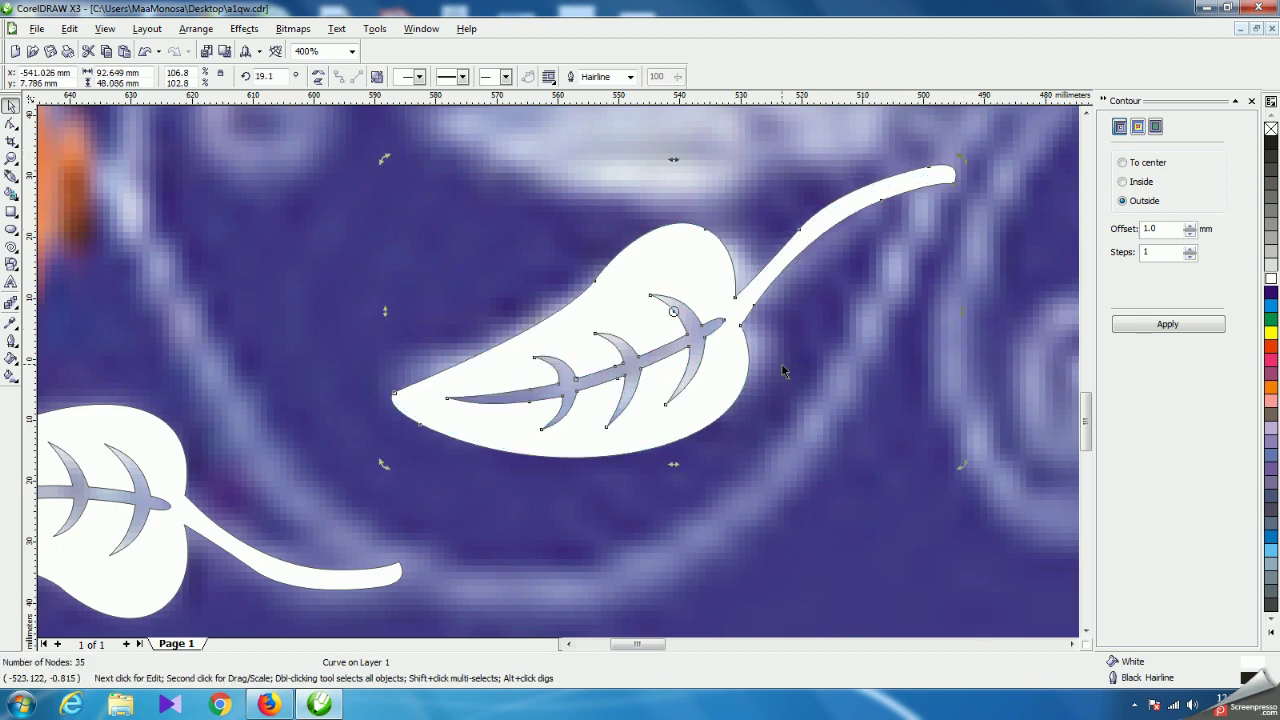
# Reshape the lower edge of the leaf copy between the stem notch and the tip by adjusting its curve handles.
pyautogui.click(11, 122)
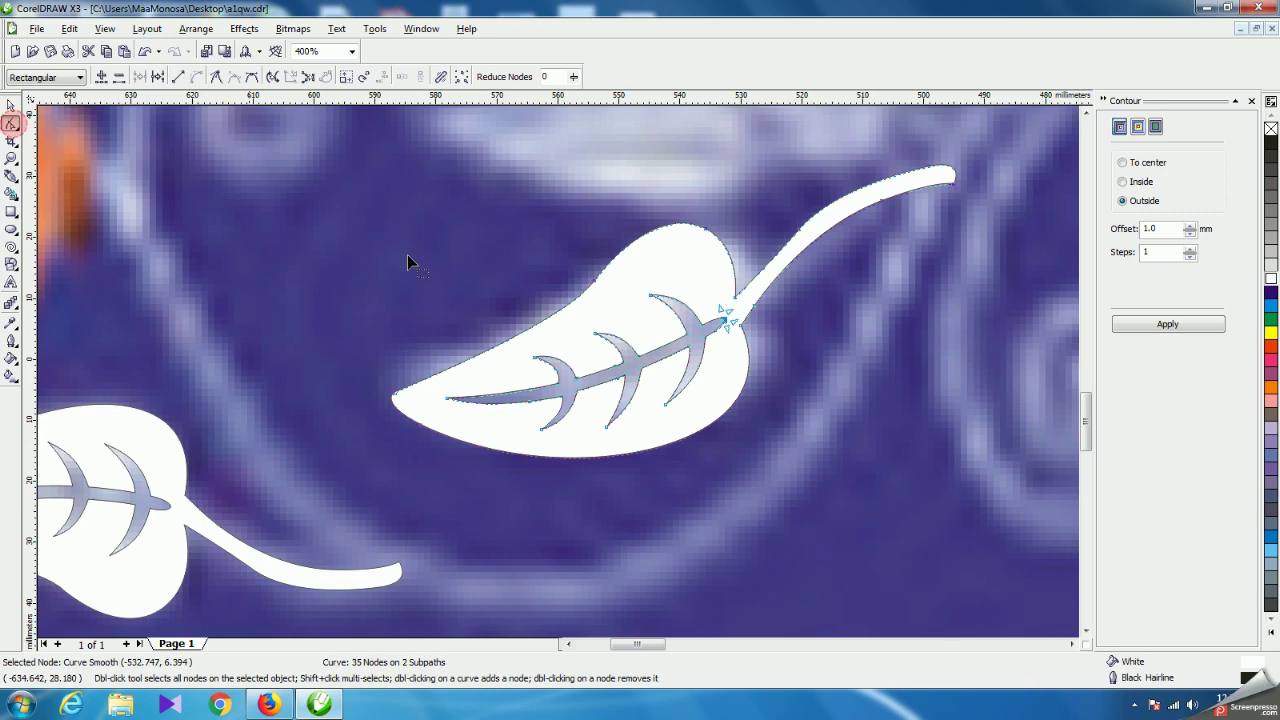
pyautogui.click(740, 328)
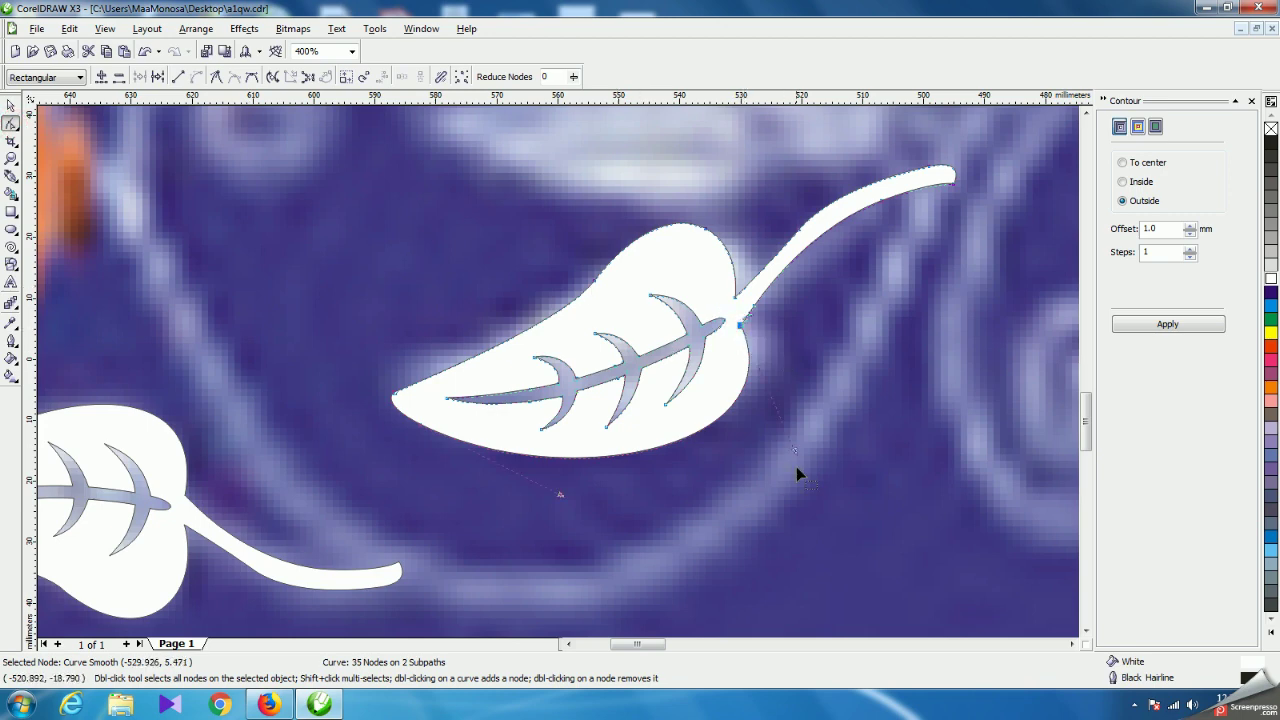
pyautogui.moveTo(795, 450); pyautogui.dragTo(858, 427)
pyautogui.moveTo(561, 495); pyautogui.dragTo(537, 532)
pyautogui.moveTo(866, 431); pyautogui.dragTo(850, 436)
# Adjust the tip node and the adjoining curves of the leaf copy to refine its pointed end.
pyautogui.moveTo(396, 396); pyautogui.dragTo(400, 358)
pyautogui.scroll(-1, 556, 375)
pyautogui.scroll(2, 560, 378)
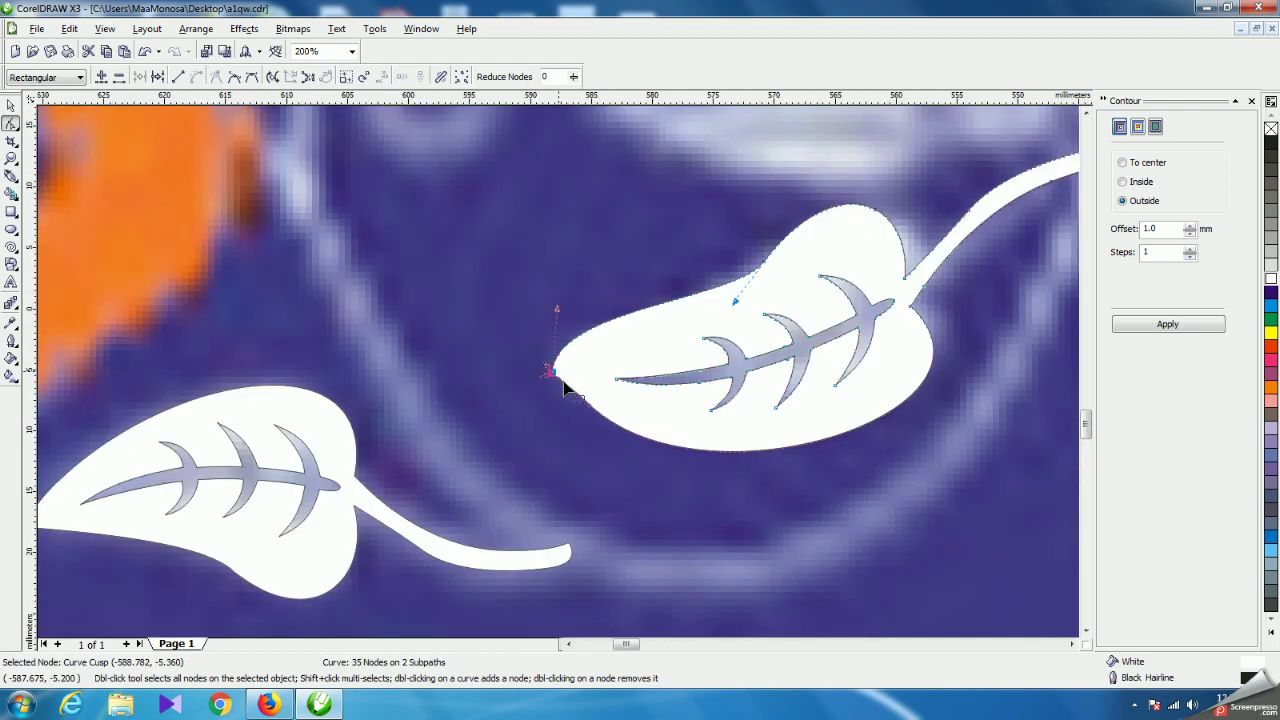
pyautogui.moveTo(587, 413); pyautogui.dragTo(605, 410)
# Adjust the upper edge of the leaf copy from the rounded lobe to the tip to follow the reference leaf.
pyautogui.scroll(-2, 560, 374)
pyautogui.scroll(1, 665, 318)
pyautogui.moveTo(621, 338); pyautogui.dragTo(630, 338)
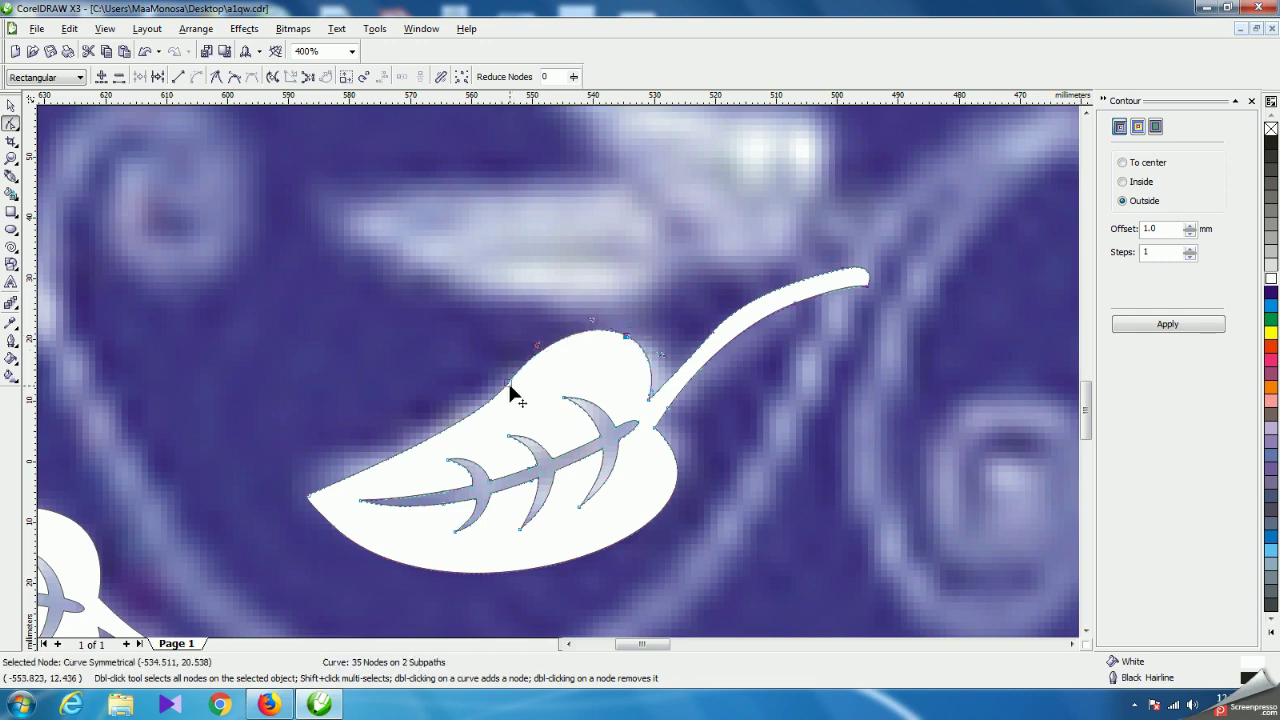
pyautogui.moveTo(513, 380); pyautogui.dragTo(543, 357)
pyautogui.moveTo(353, 479); pyautogui.dragTo(290, 467)
pyautogui.moveTo(458, 432); pyautogui.dragTo(449, 443)
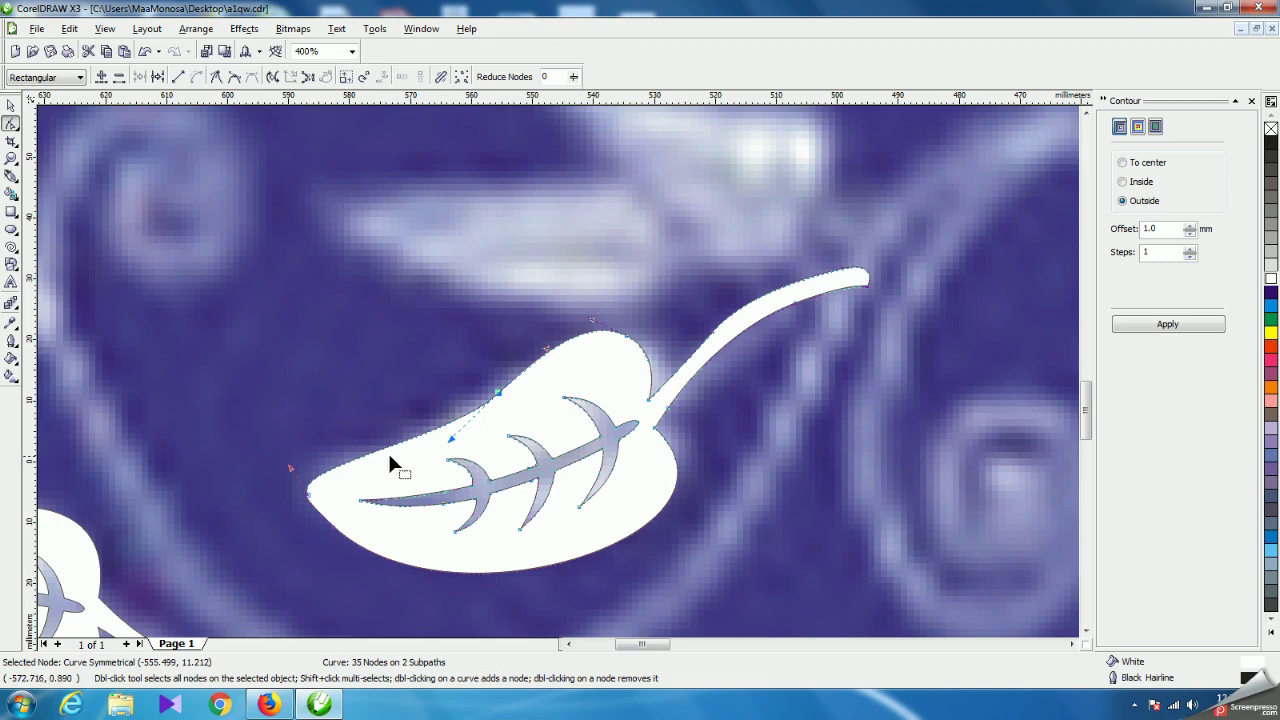
# Delete the extra node at the pointed tip of the upper leaf outline.
pyautogui.scroll(2, 556, 370)
pyautogui.moveTo(302, 483); pyautogui.dragTo(330, 492)
pyautogui.press('Delete')
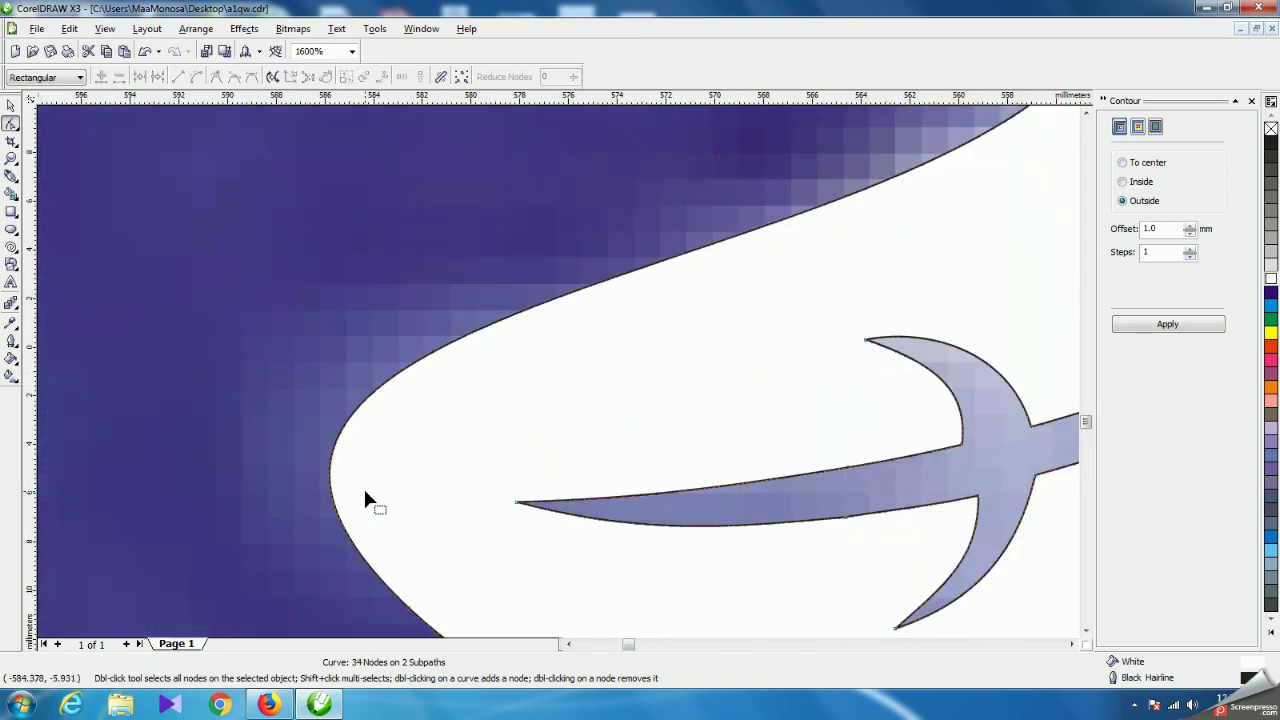
pyautogui.scroll(-2, 557, 378)
pyautogui.scroll(-1, 560, 380)
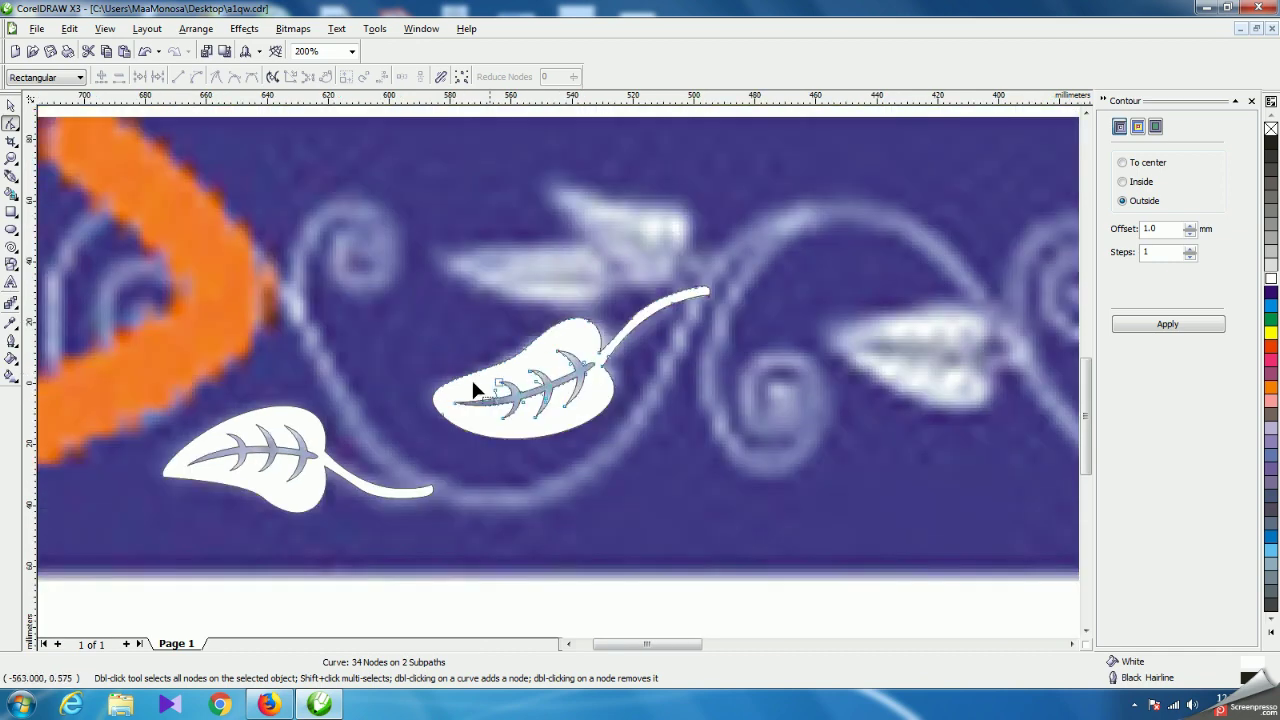
# Reshape the upper leaf's tip into a smooth curve by moving its tip node and adjusting the node's curve handles.
pyautogui.scroll(2, 466, 392)
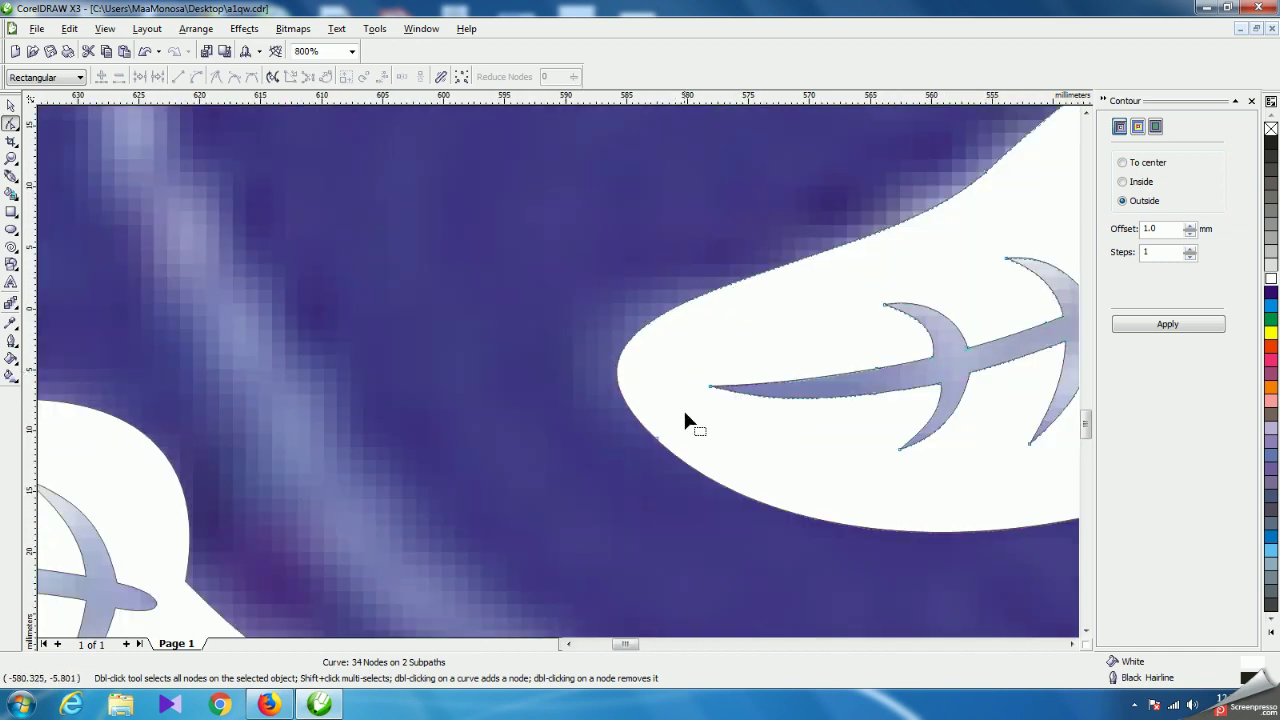
pyautogui.moveTo(657, 438); pyautogui.dragTo(624, 428)
pyautogui.moveTo(463, 282); pyautogui.dragTo(510, 332)
pyautogui.scroll(-2, 570, 380)
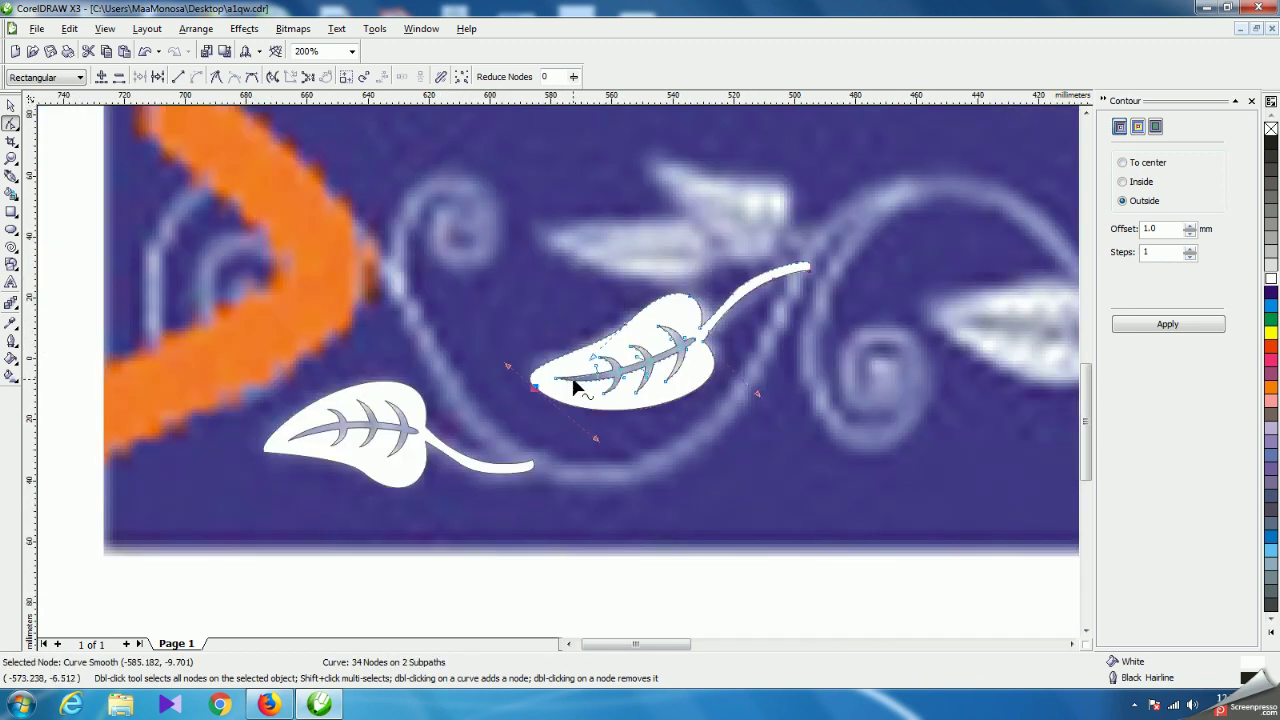
pyautogui.moveTo(538, 395); pyautogui.dragTo(528, 382)
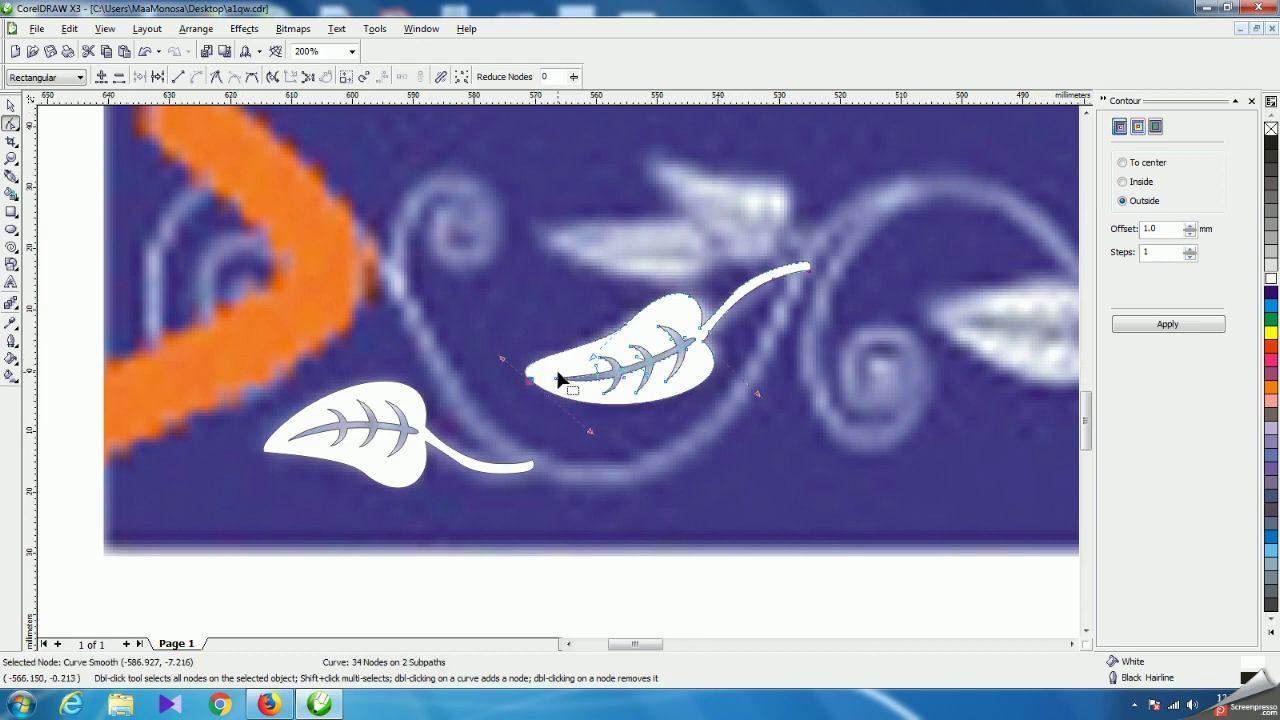
pyautogui.scroll(1, 547, 387)
pyautogui.moveTo(433, 418); pyautogui.dragTo(444, 424)
pyautogui.moveTo(567, 528); pyautogui.dragTo(582, 524)
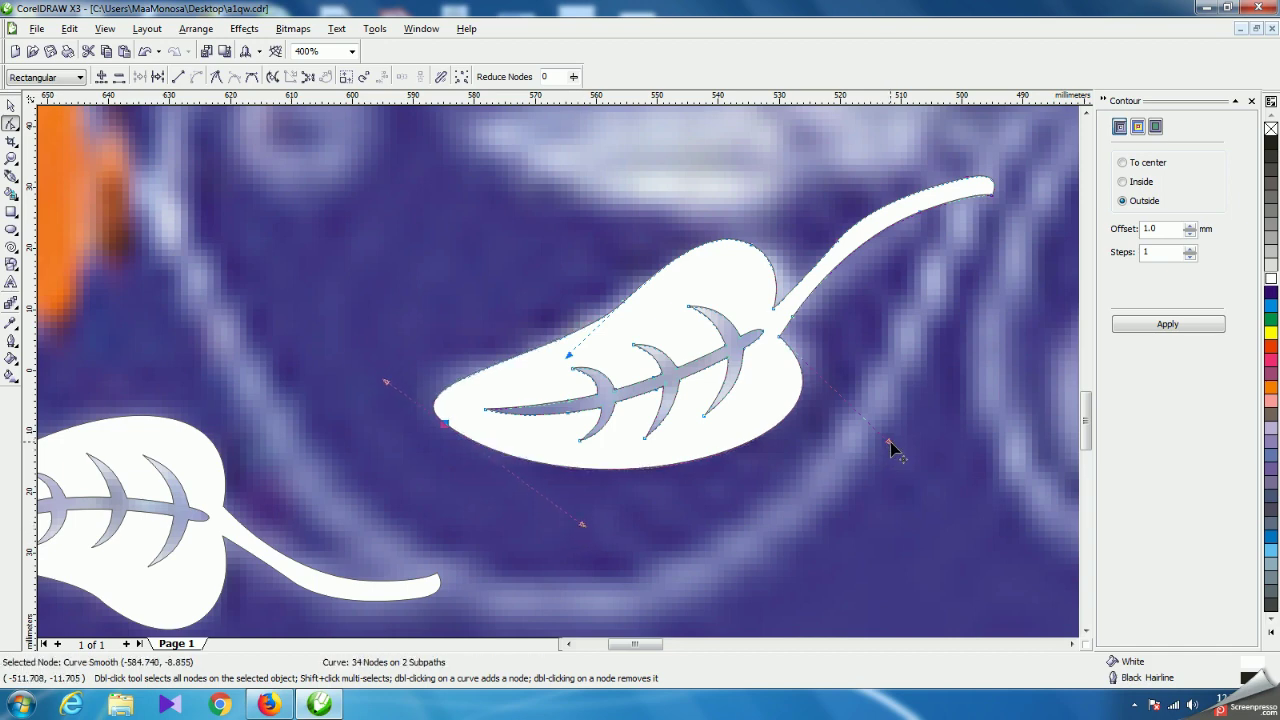
# Adjust the stem's upper curve, lower the node where stem meets leaf, and pull the leaf's upper lobe inward.
pyautogui.scroll(-1, 612, 345)
pyautogui.scroll(2, 557, 375)
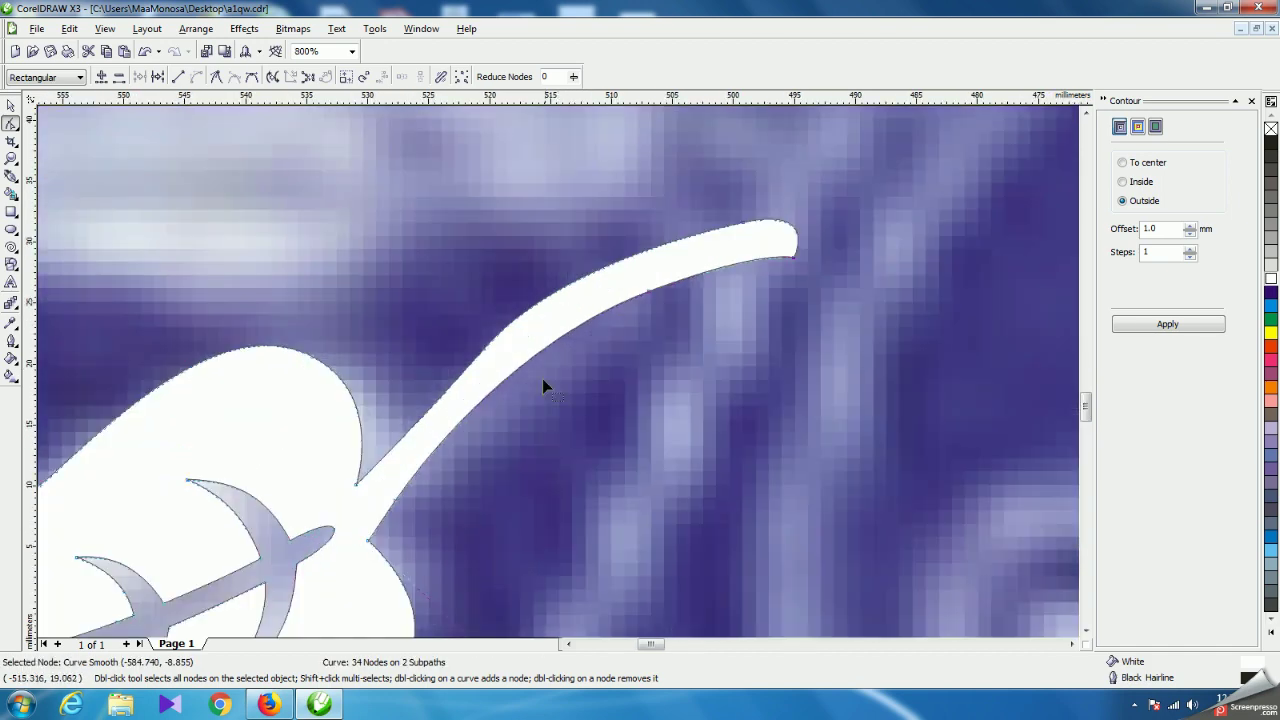
pyautogui.click(484, 349)
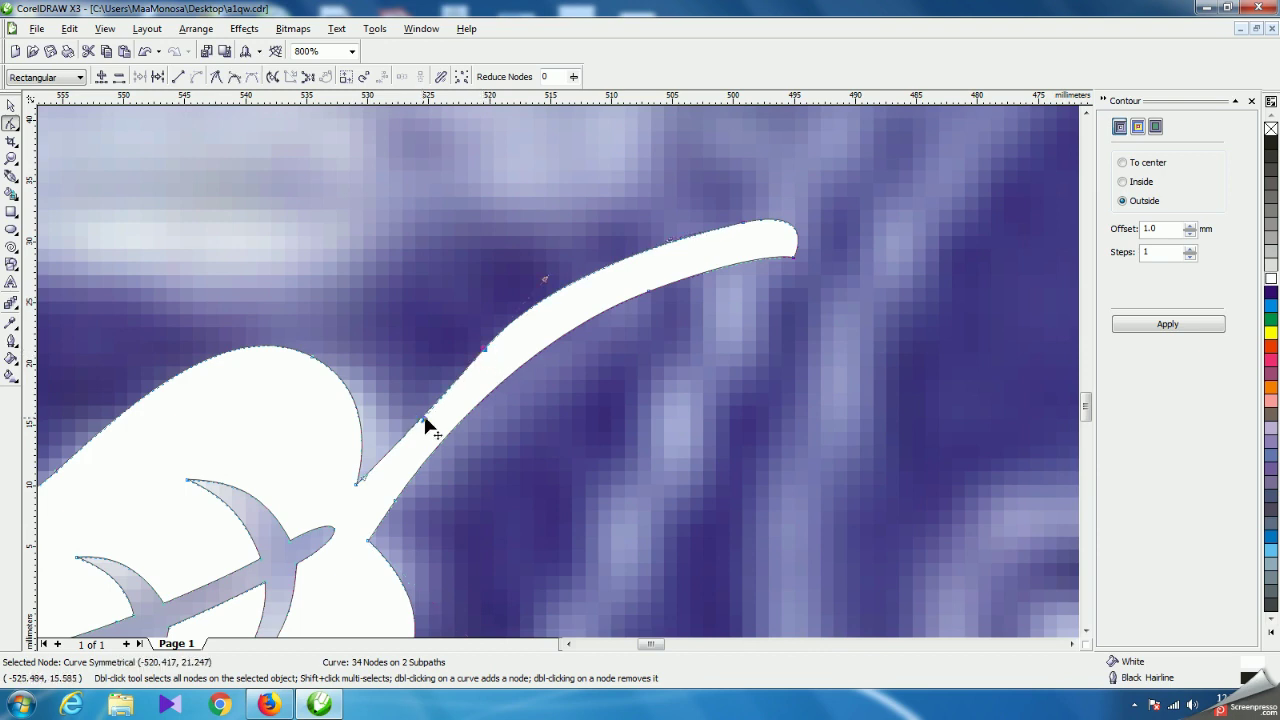
pyautogui.moveTo(424, 417); pyautogui.dragTo(422, 409)
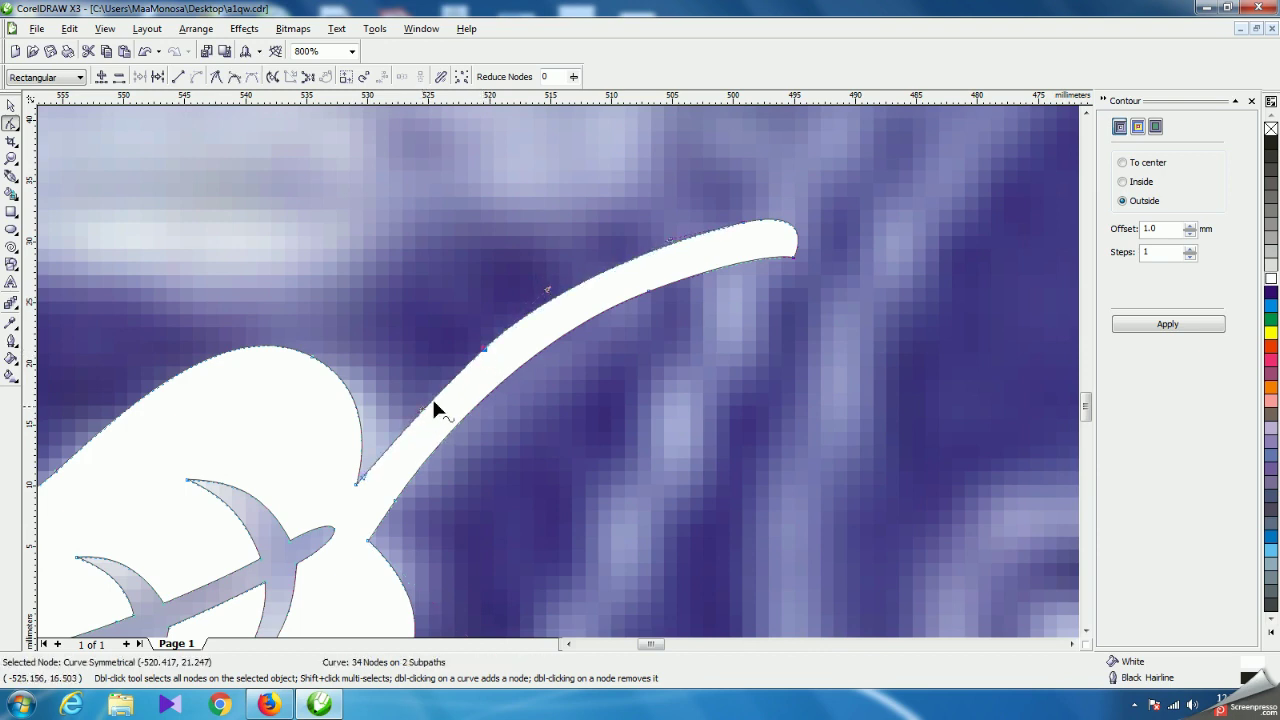
pyautogui.moveTo(358, 483); pyautogui.dragTo(355, 500)
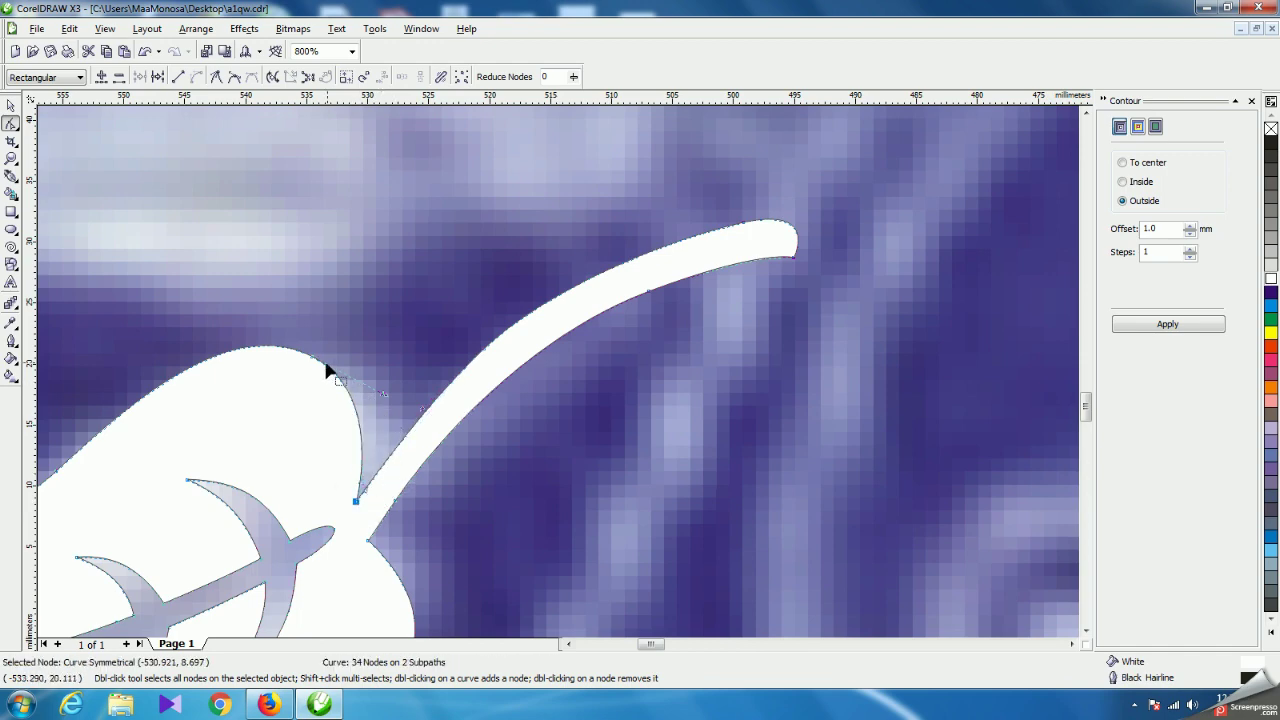
pyautogui.moveTo(314, 364); pyautogui.dragTo(306, 386)
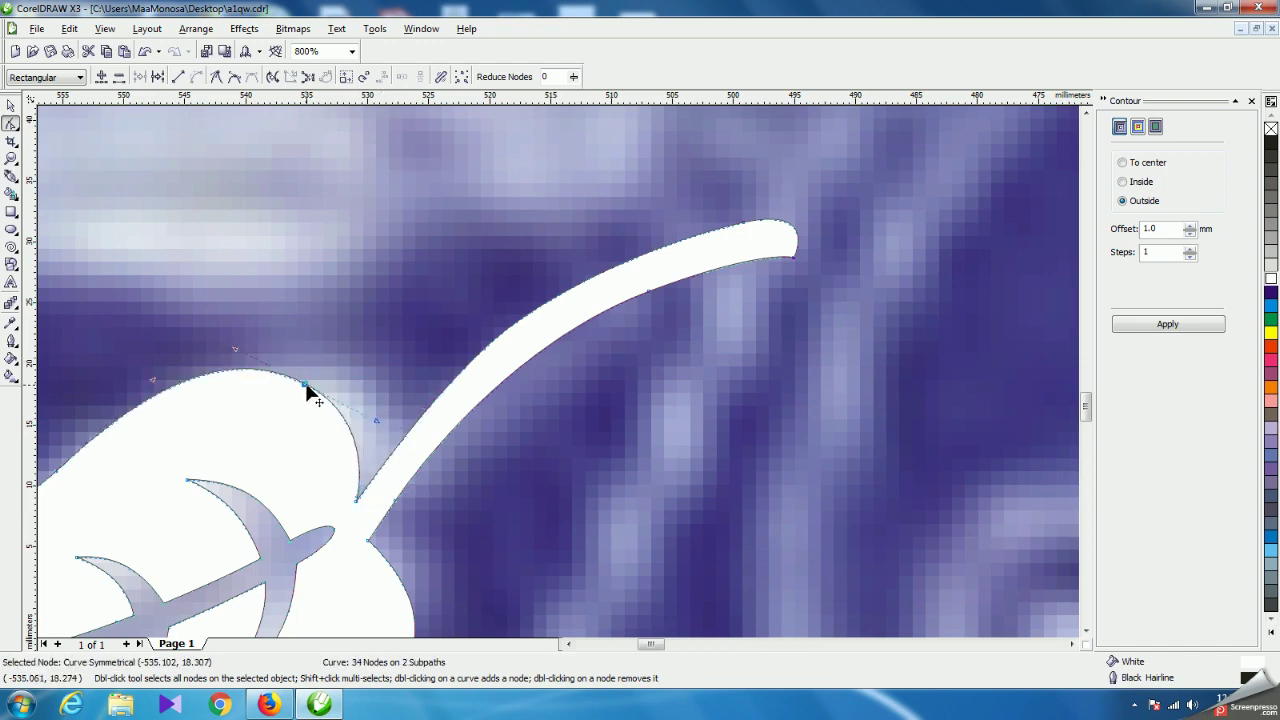
pyautogui.scroll(-2, 560, 372)
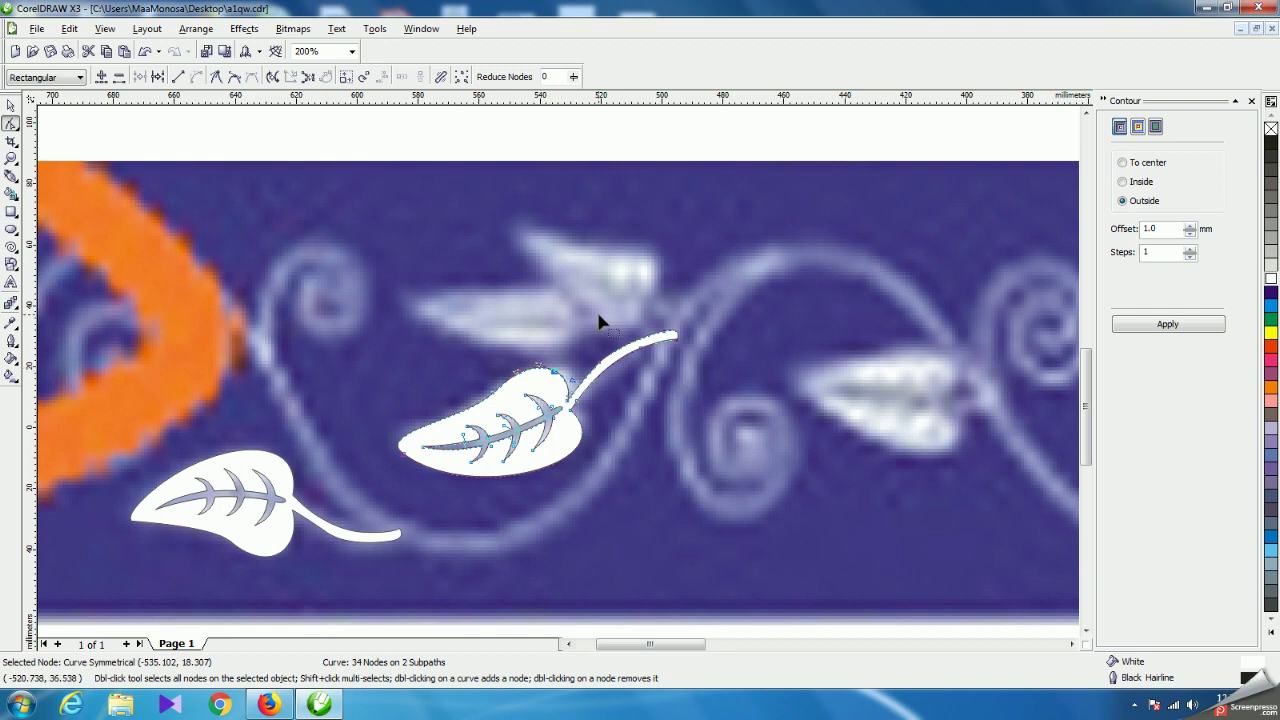
# Try moving the leaf down off the traced image and undo the move.
pyautogui.click(10, 104)
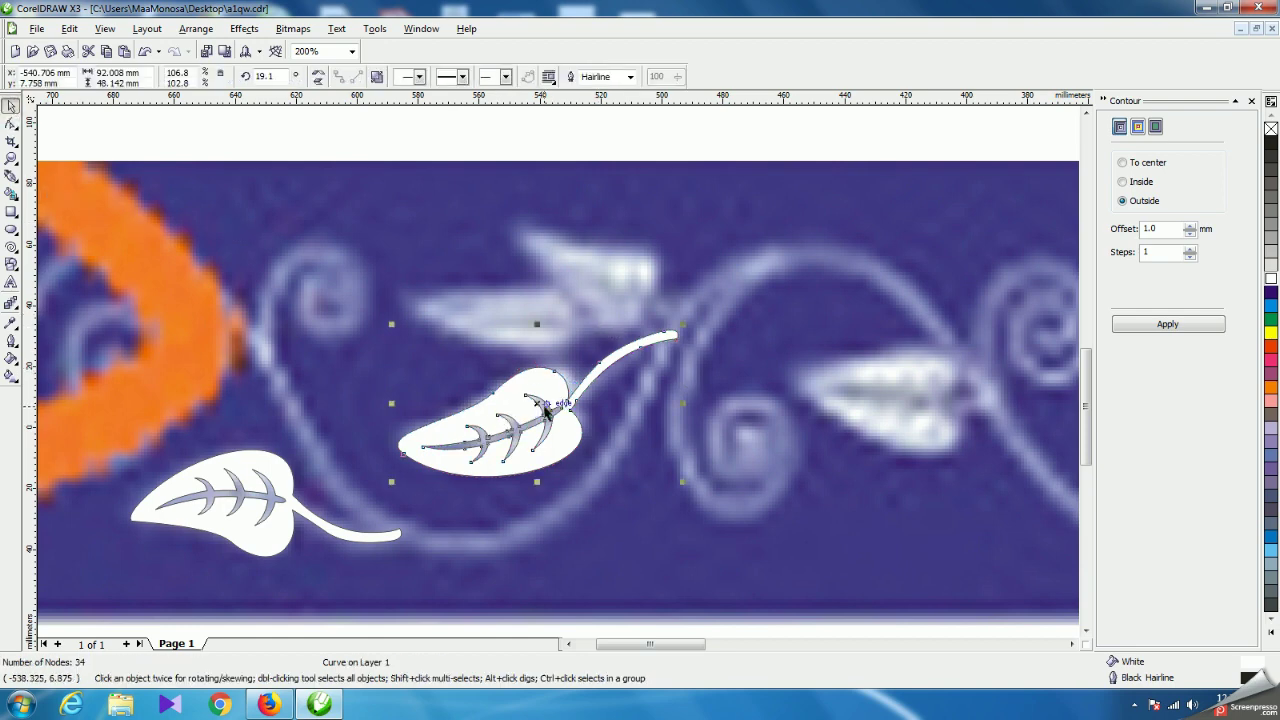
pyautogui.moveTo(546, 410); pyautogui.dragTo(570, 490)
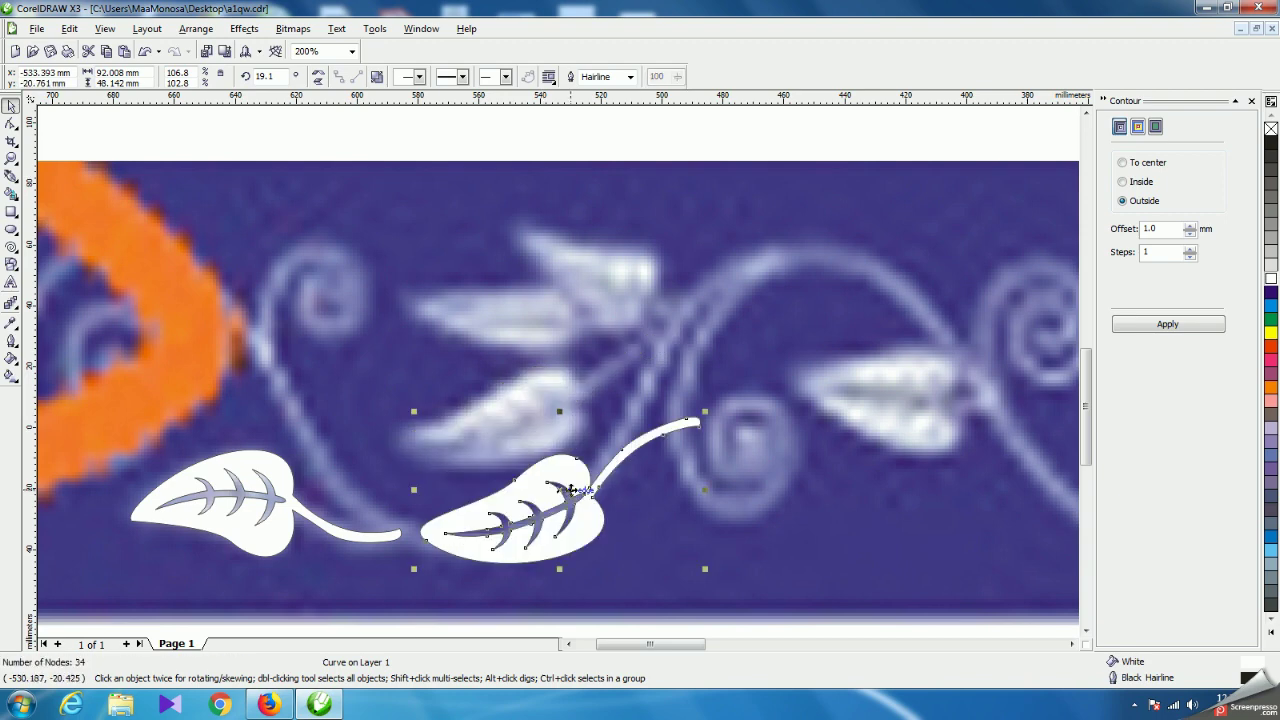
pyautogui.hotkey('ctrl', 'z')
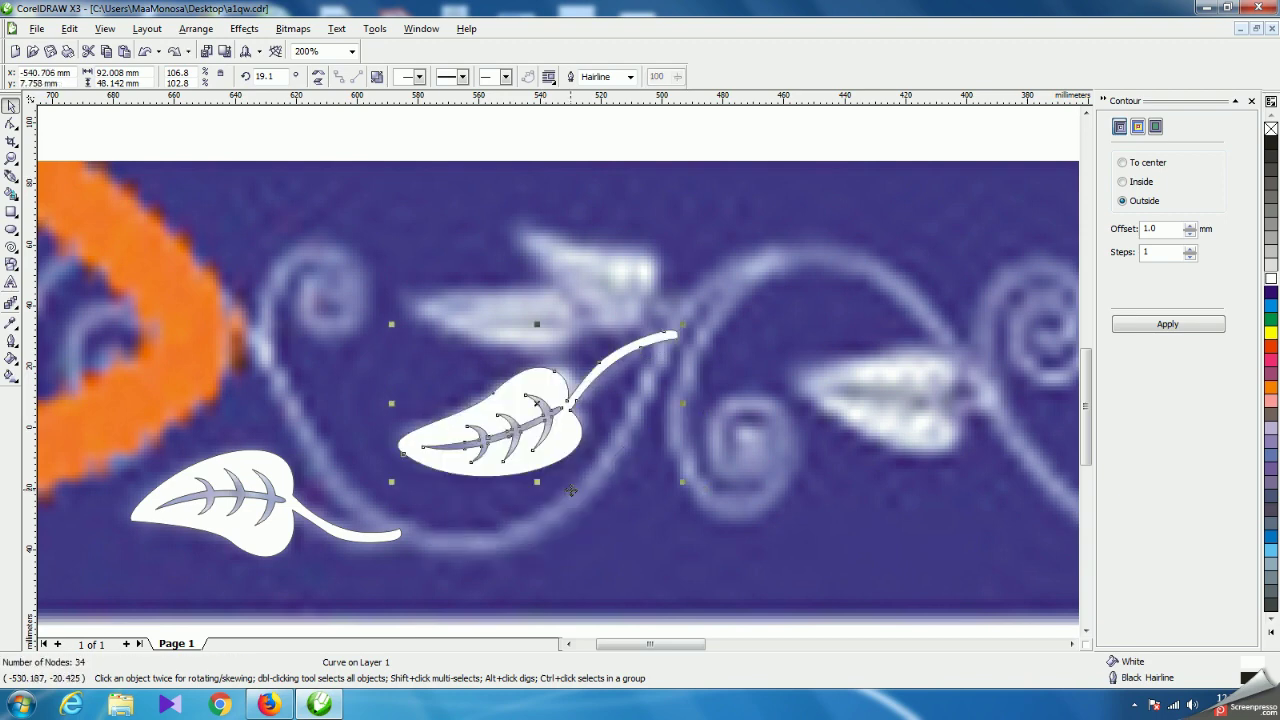
pyautogui.click(516, 420)
pyautogui.click(516, 420)
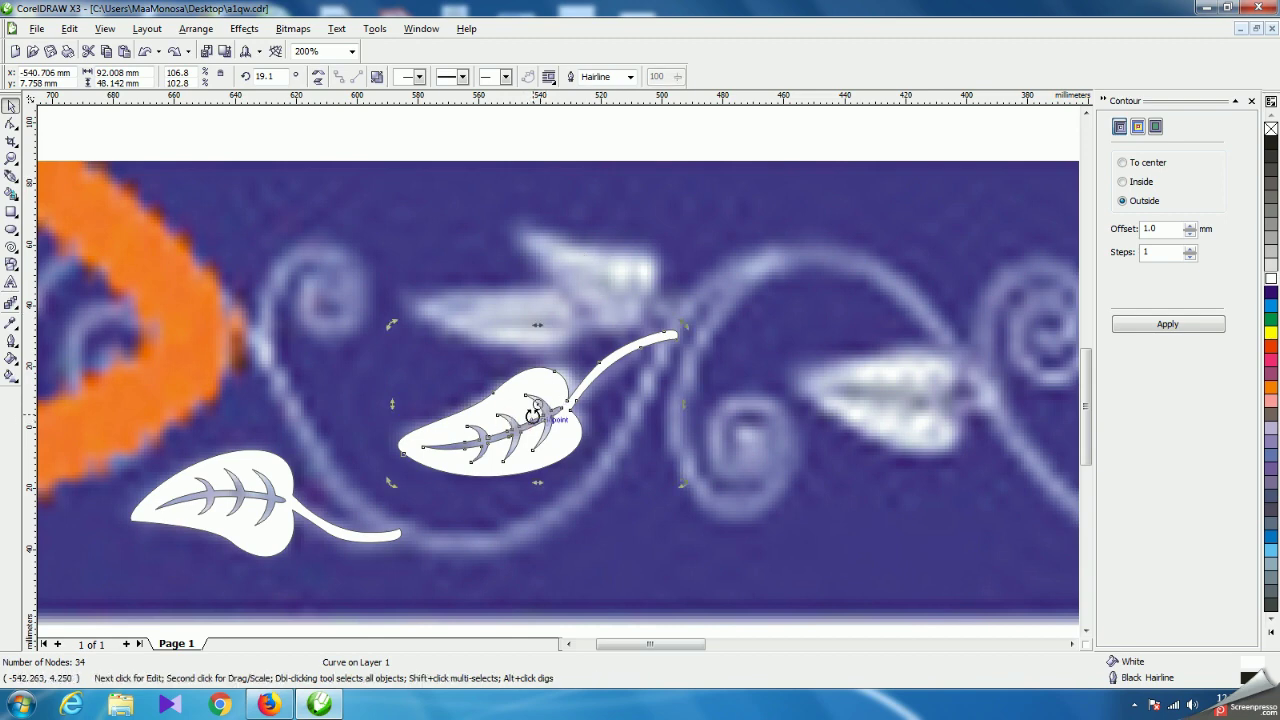
# Bulge the lower edge of the upper leaf's stem outward by pulling the curve handle of its middle node.
pyautogui.click(11, 123)
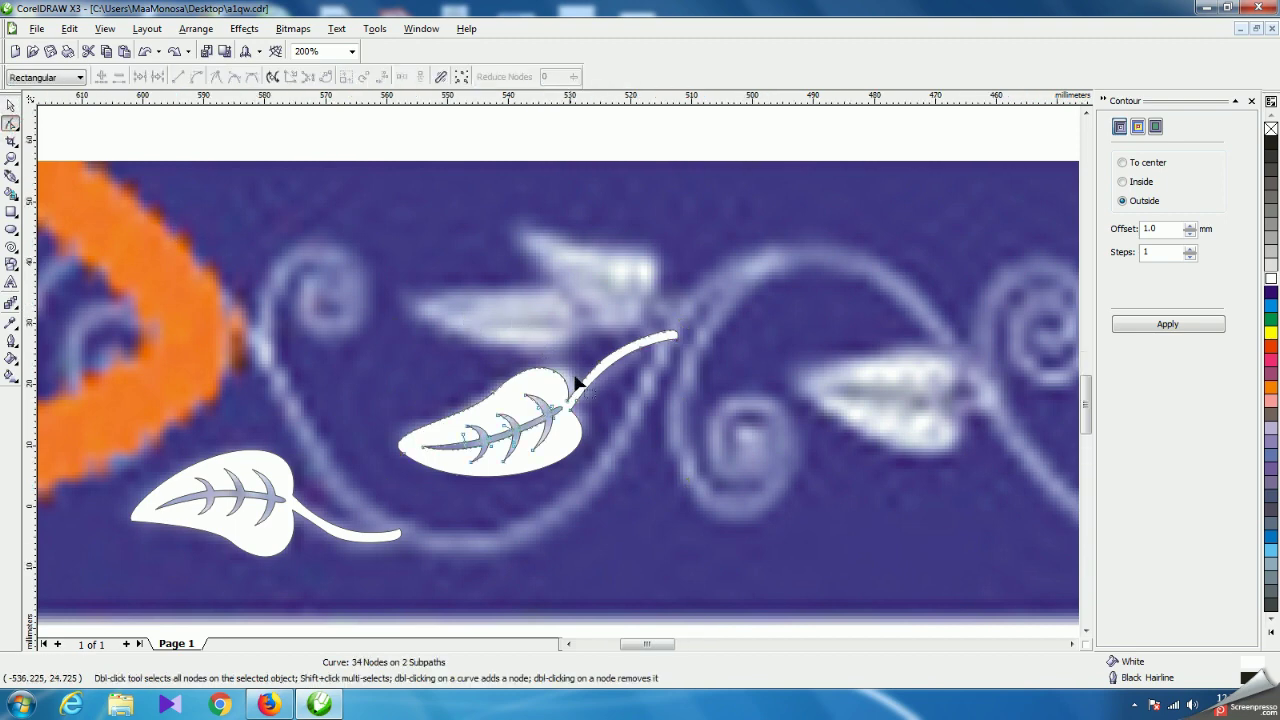
pyautogui.scroll(2, 558, 371)
pyautogui.scroll(2, 789, 369)
pyautogui.scroll(-1, 558, 370)
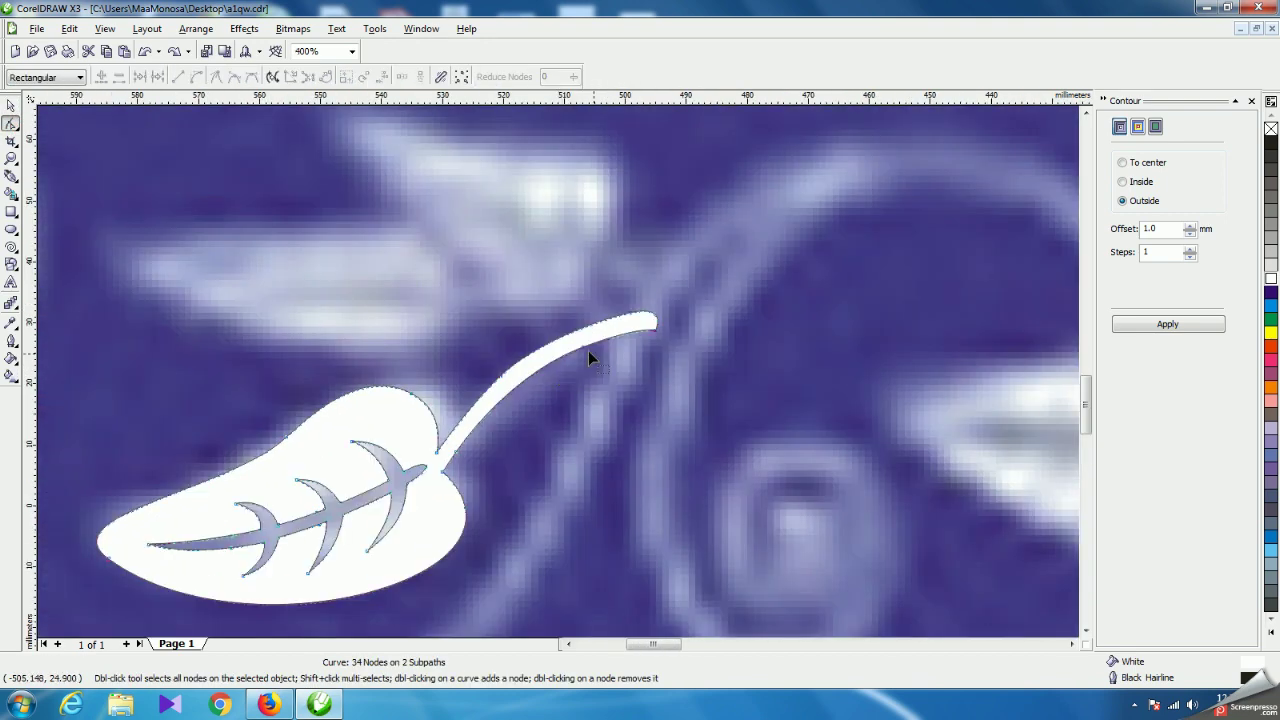
pyautogui.click(582, 348)
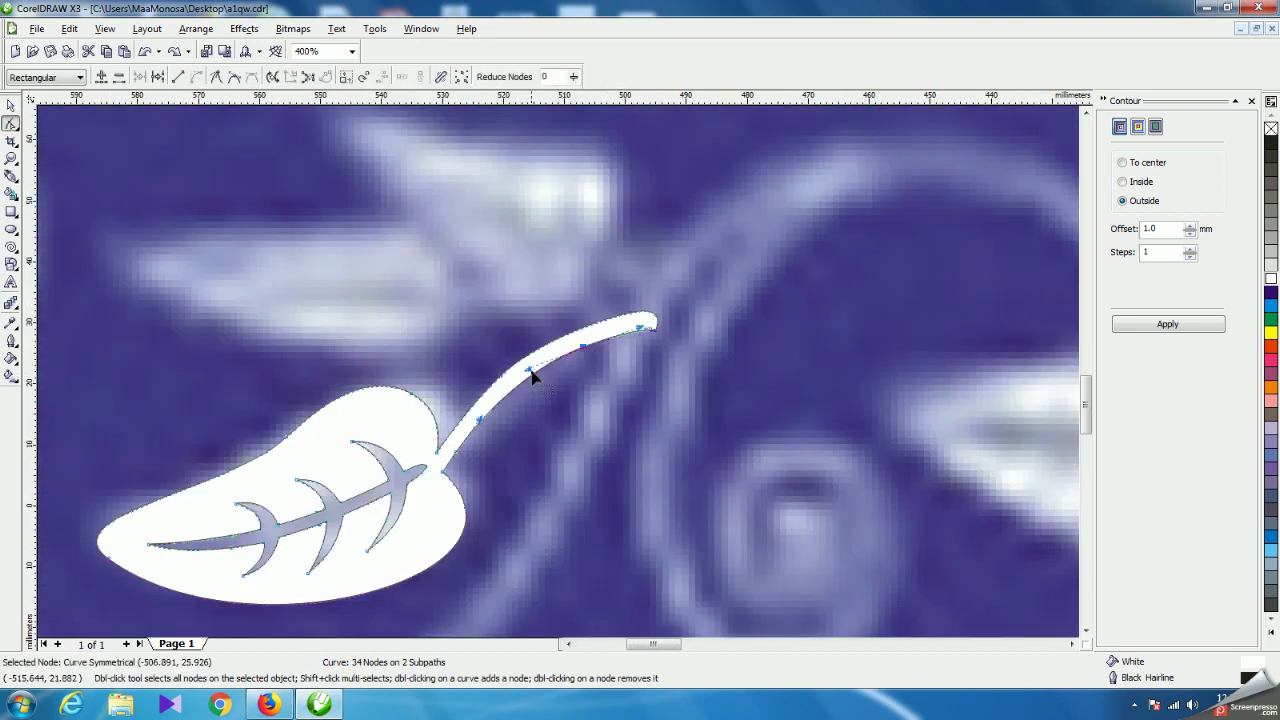
pyautogui.moveTo(529, 370); pyautogui.dragTo(542, 400)
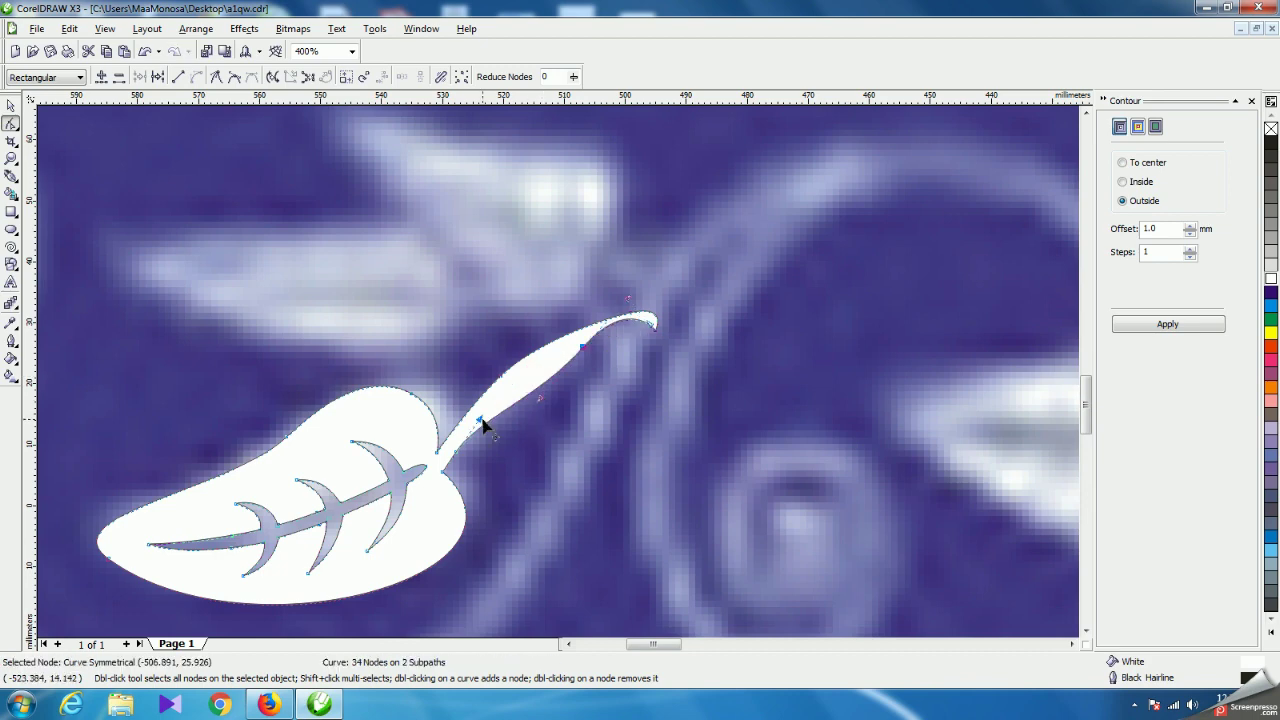
pyautogui.click(457, 450)
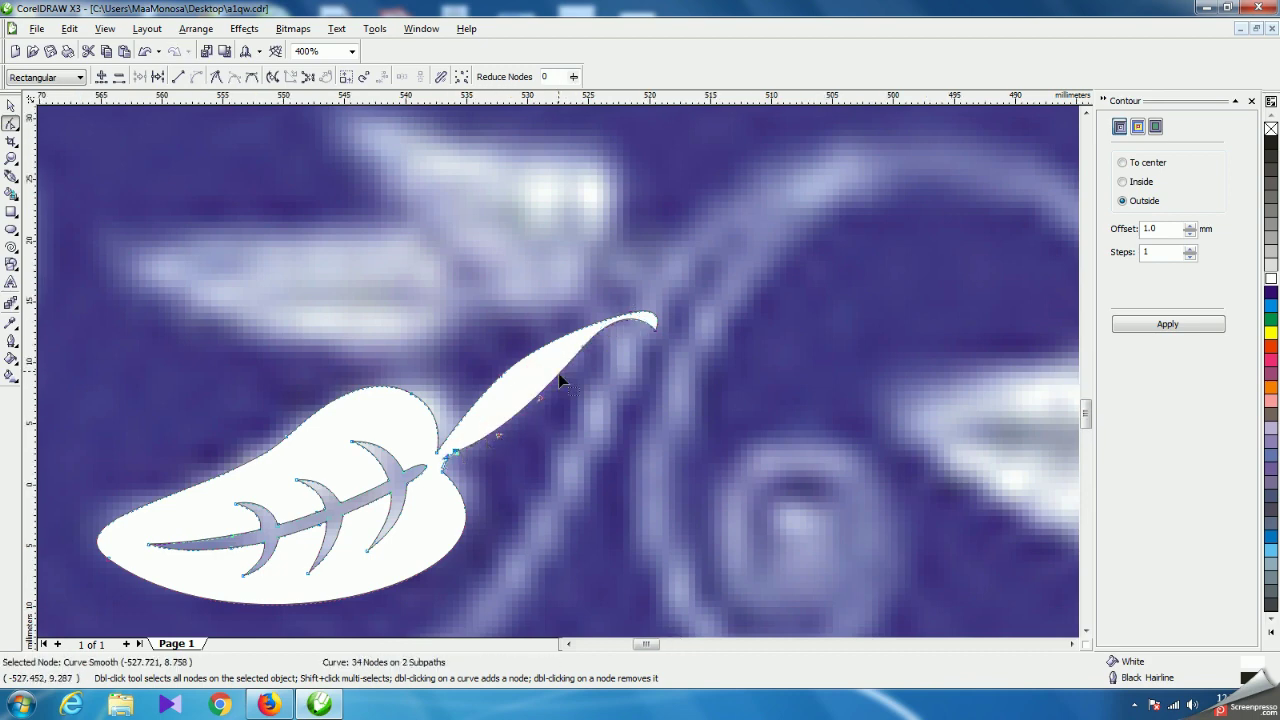
# Shift the stem's base node slightly outward and move its middle edge nodes to thin the upper half of the stem.
pyautogui.scroll(2, 457, 450)
pyautogui.scroll(2, 563, 408)
pyautogui.moveTo(554, 391); pyautogui.dragTo(566, 404)
pyautogui.click(566, 397)
pyautogui.click(523, 420)
pyautogui.click(568, 397)
pyautogui.click(525, 419)
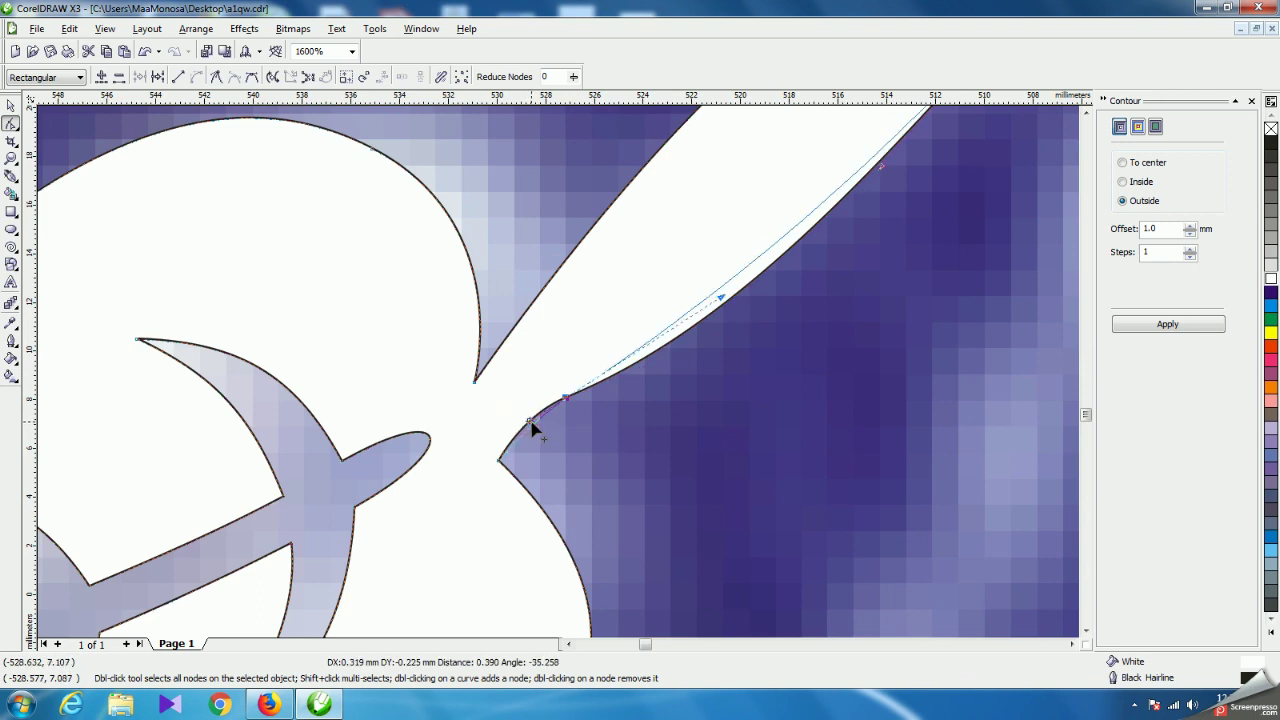
pyautogui.scroll(-2, 567, 361)
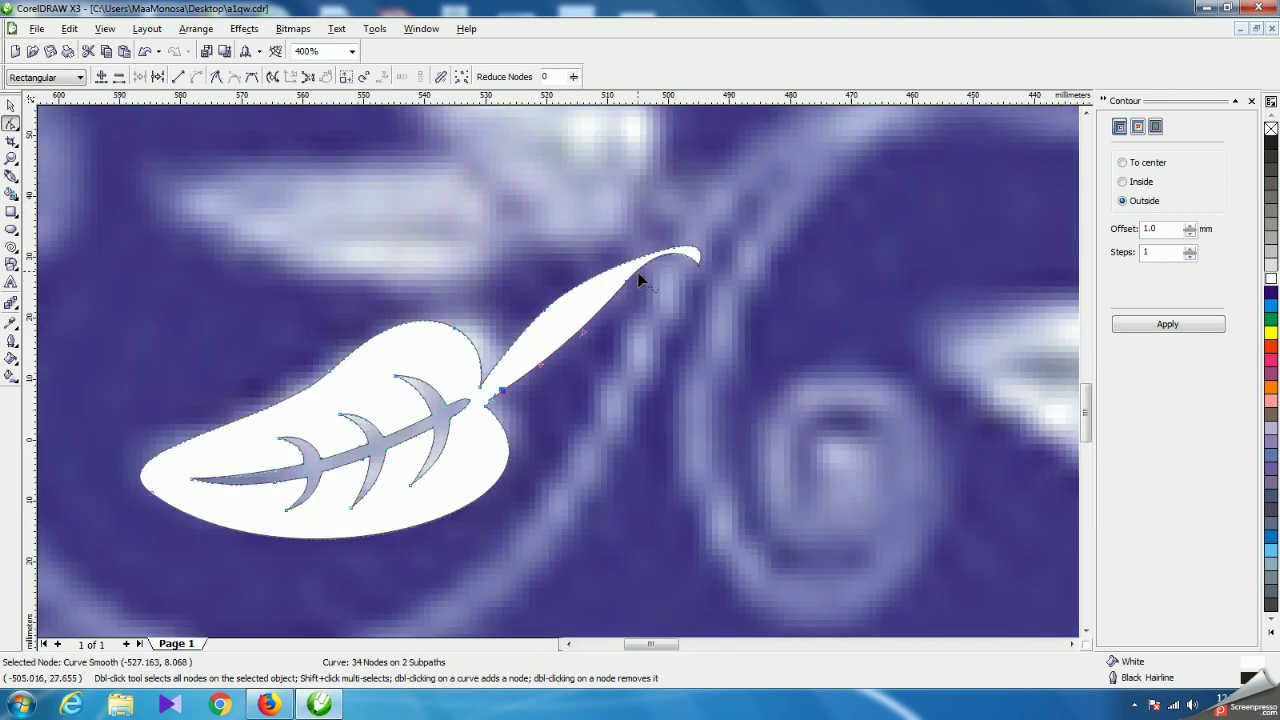
pyautogui.moveTo(624, 283); pyautogui.dragTo(631, 298)
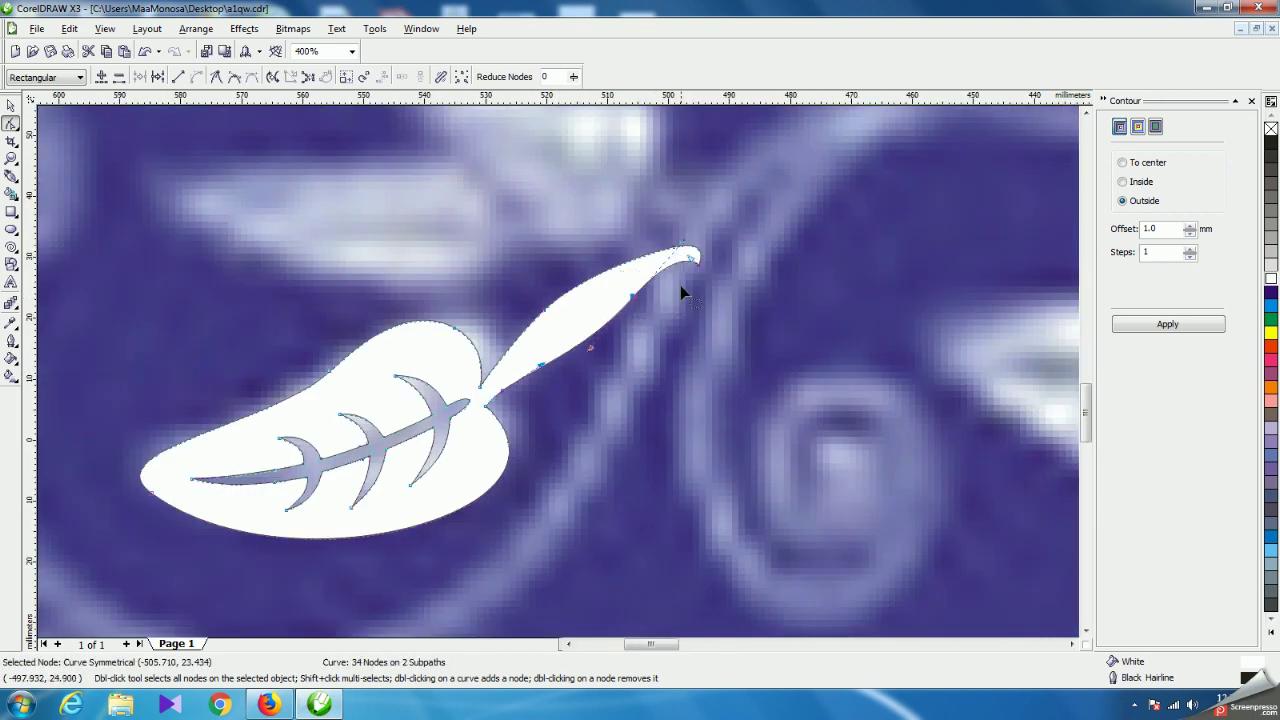
pyautogui.moveTo(548, 320); pyautogui.dragTo(553, 327)
# Try to delete the five nodes forming the leaf's stem and undo the deletion.
pyautogui.moveTo(708, 236); pyautogui.dragTo(495, 406)
pyautogui.press('Delete')
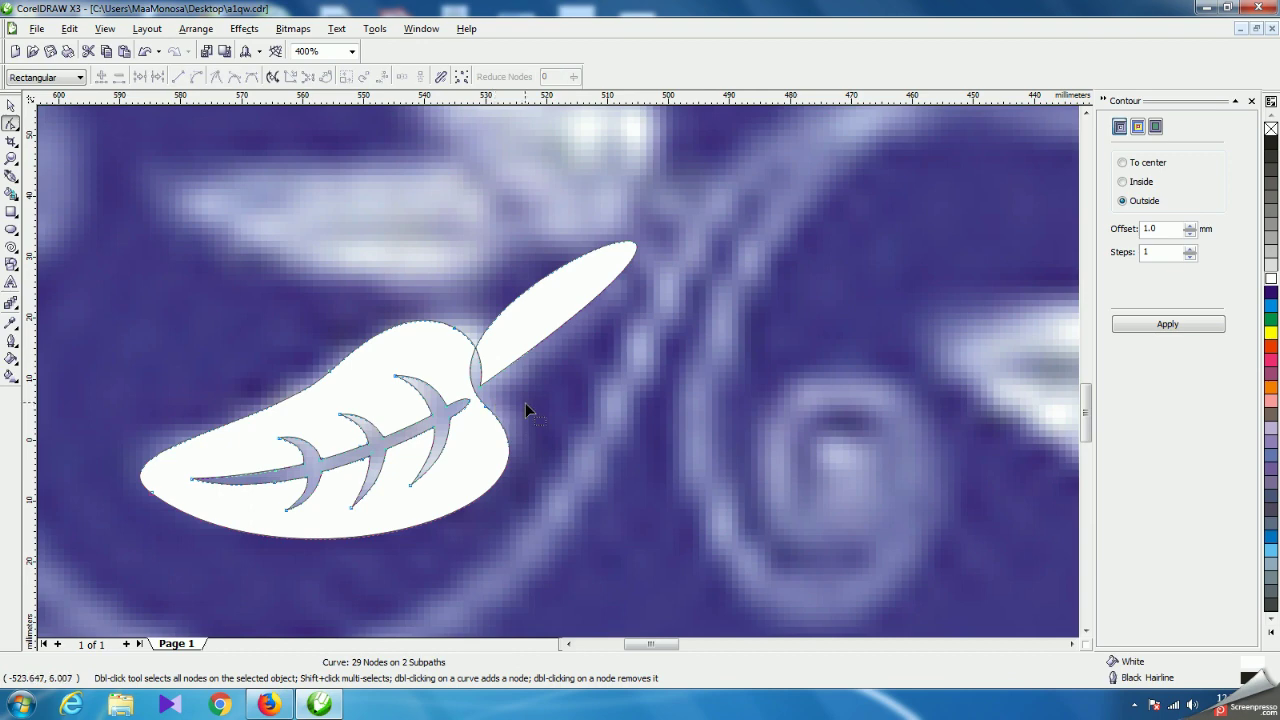
pyautogui.hotkey('ctrl', 'z')
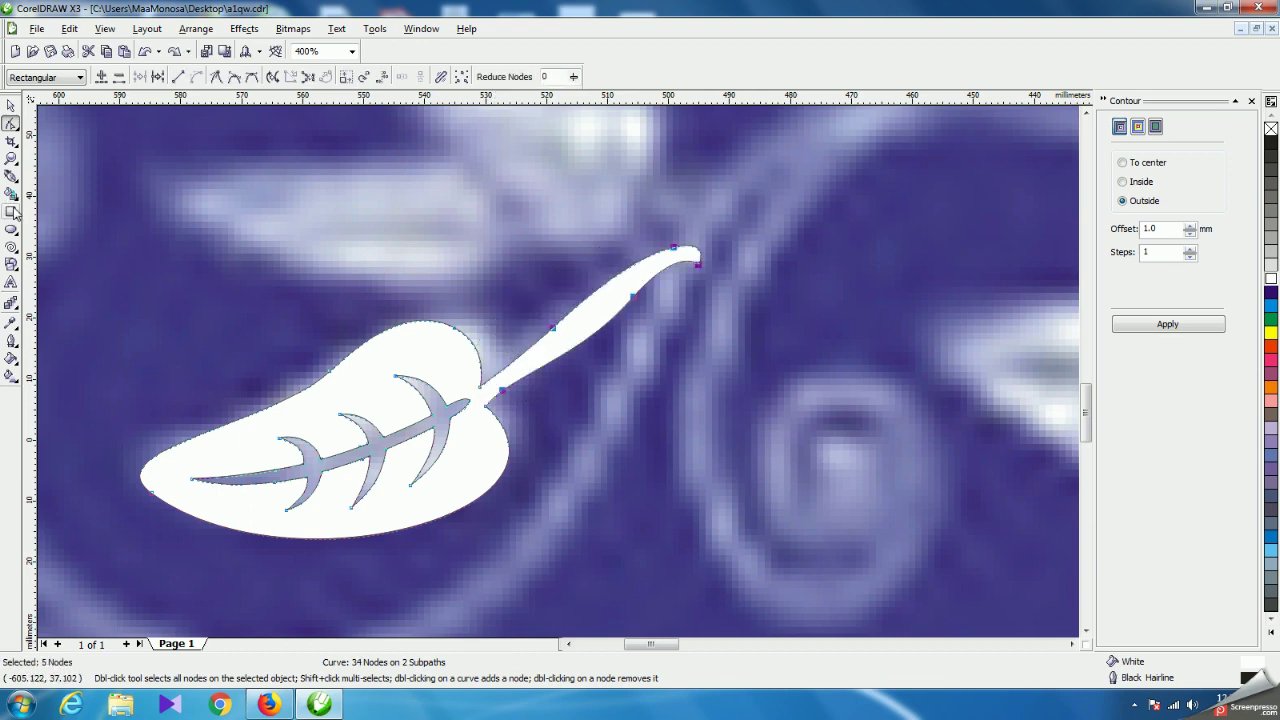
# Draw a closed four-node Bezier shape, about 45 by 28 mm, enclosing the leaf's stem.
pyautogui.click(11, 175)
pyautogui.click(530, 228)
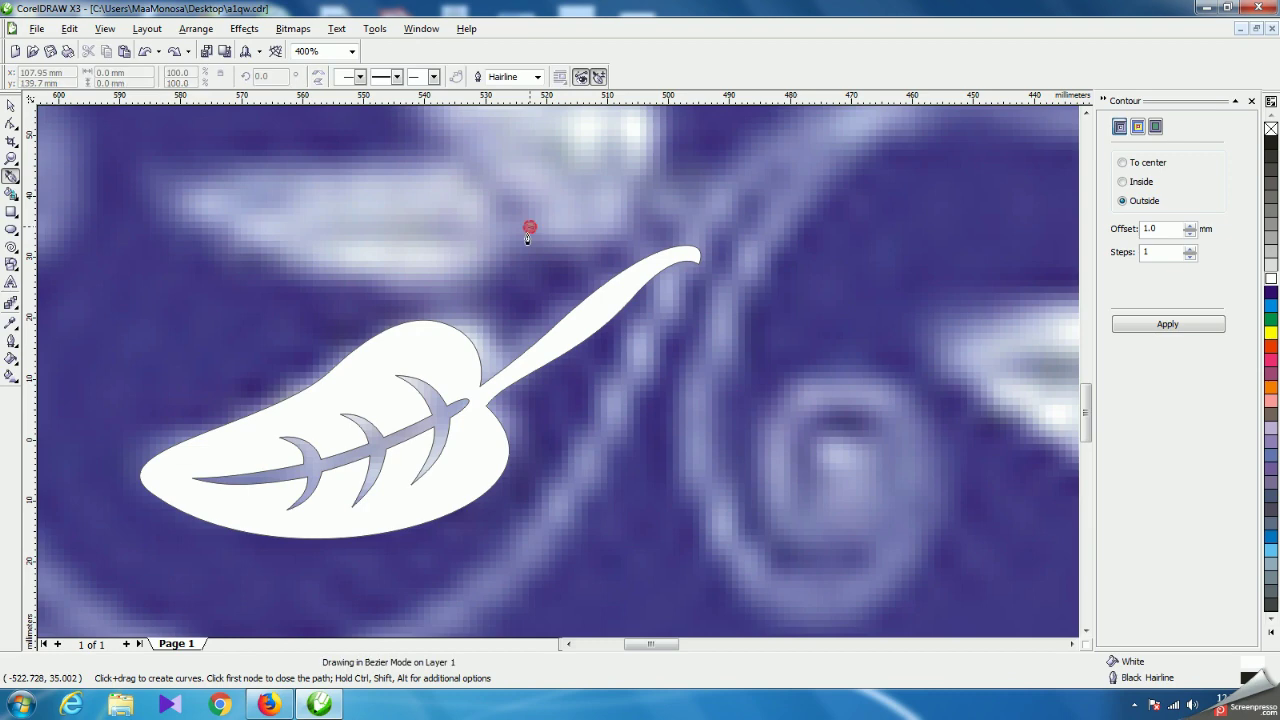
pyautogui.click(490, 396)
pyautogui.click(688, 398)
pyautogui.click(765, 237)
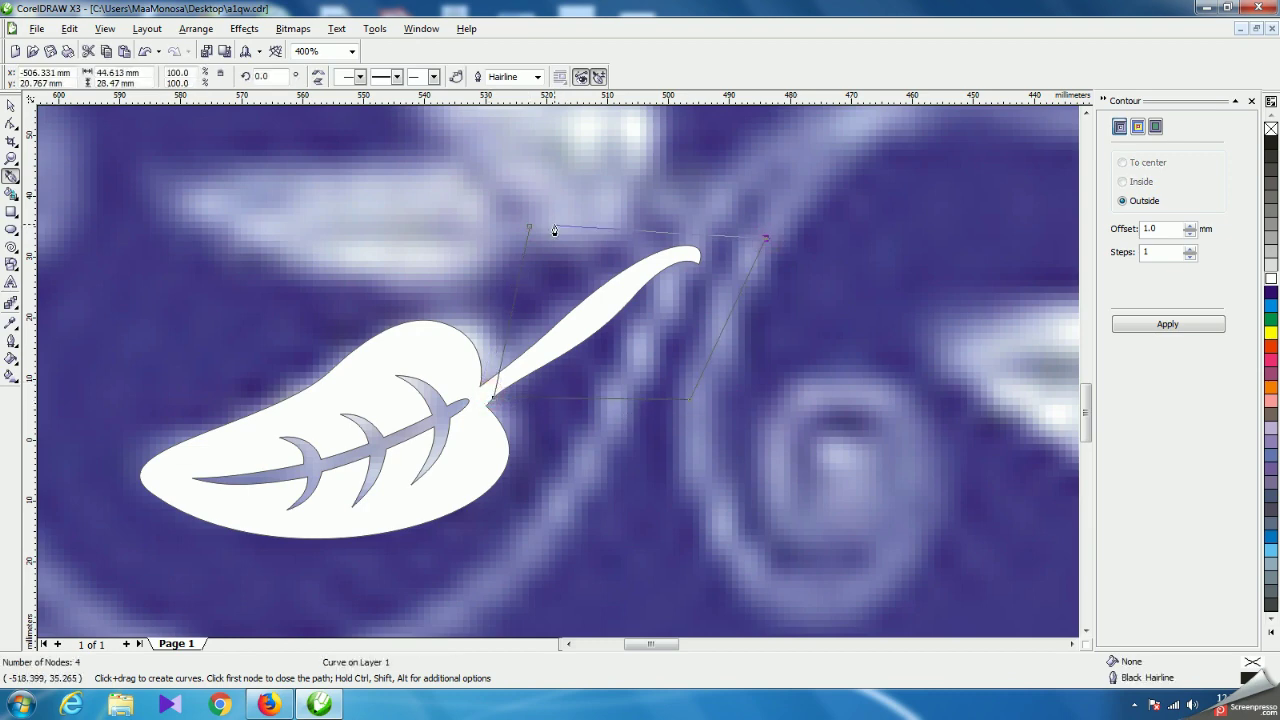
pyautogui.click(530, 228)
# Trim the stem off the upper leaf with the four-sided shape, and delete that shape.
pyautogui.click(10, 105)
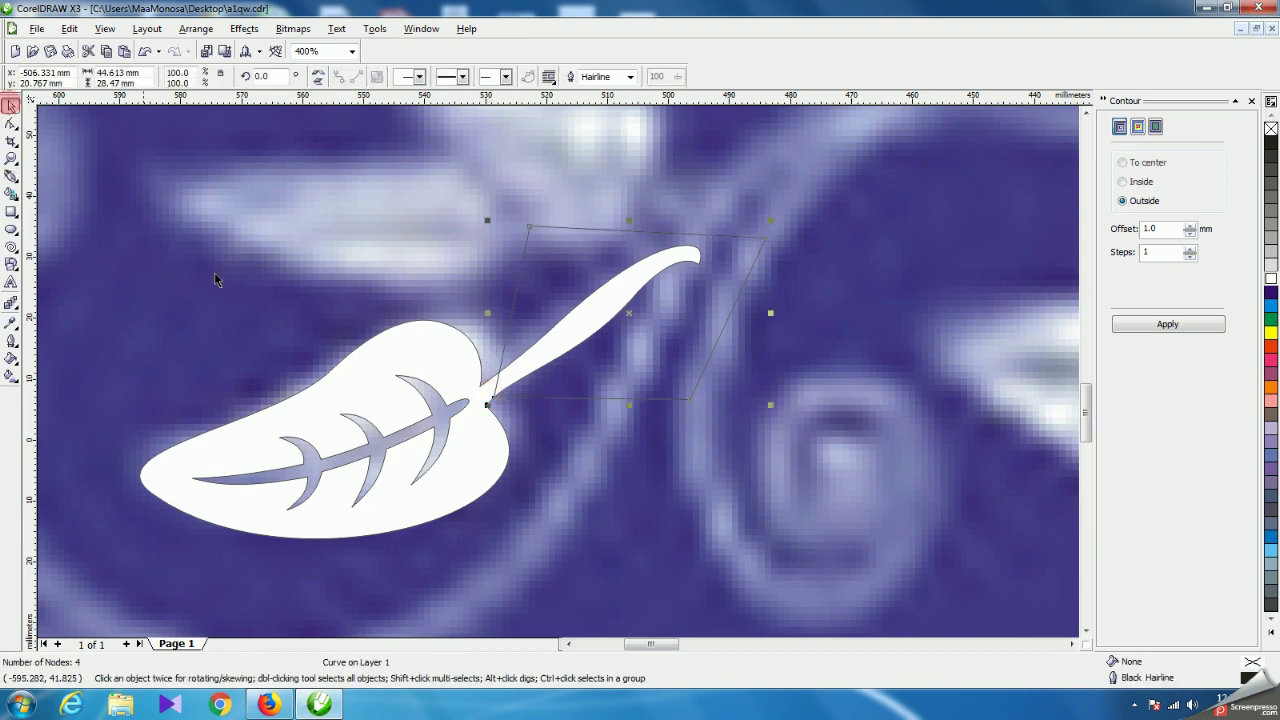
pyautogui.keyDown('shift'); pyautogui.click(466, 455); pyautogui.keyUp('shift')
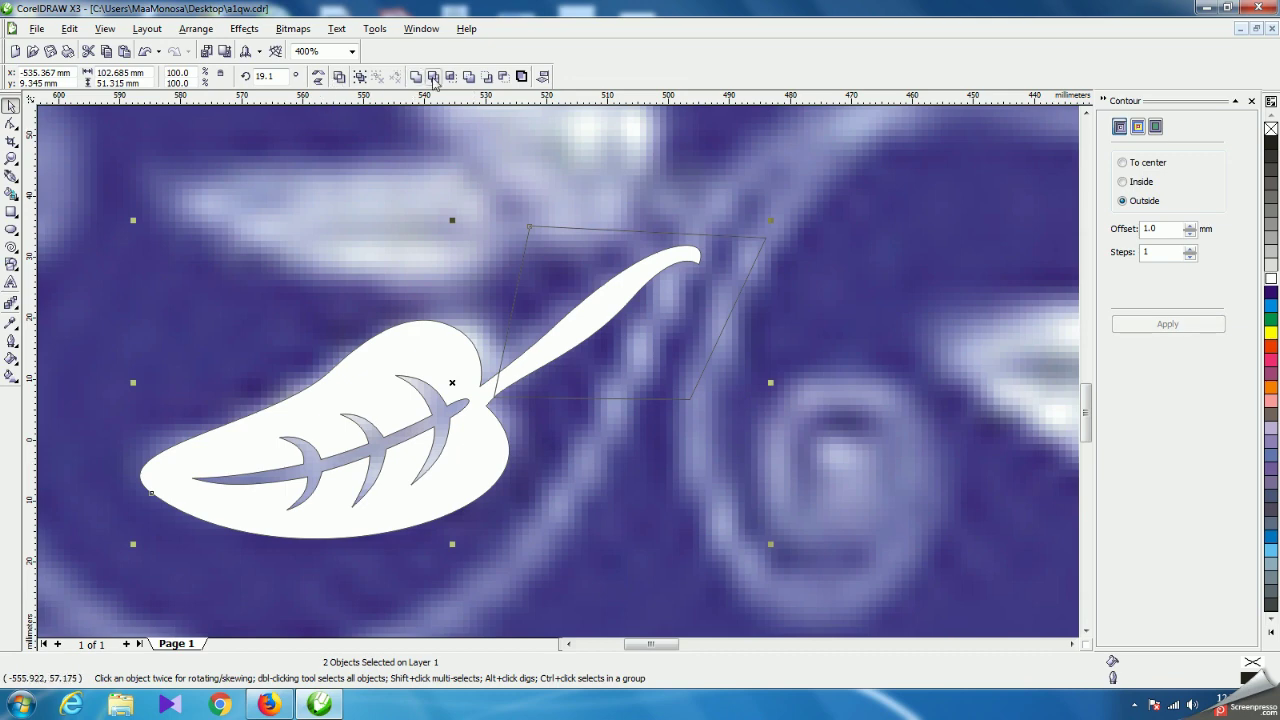
pyautogui.click(433, 76)
pyautogui.click(466, 194)
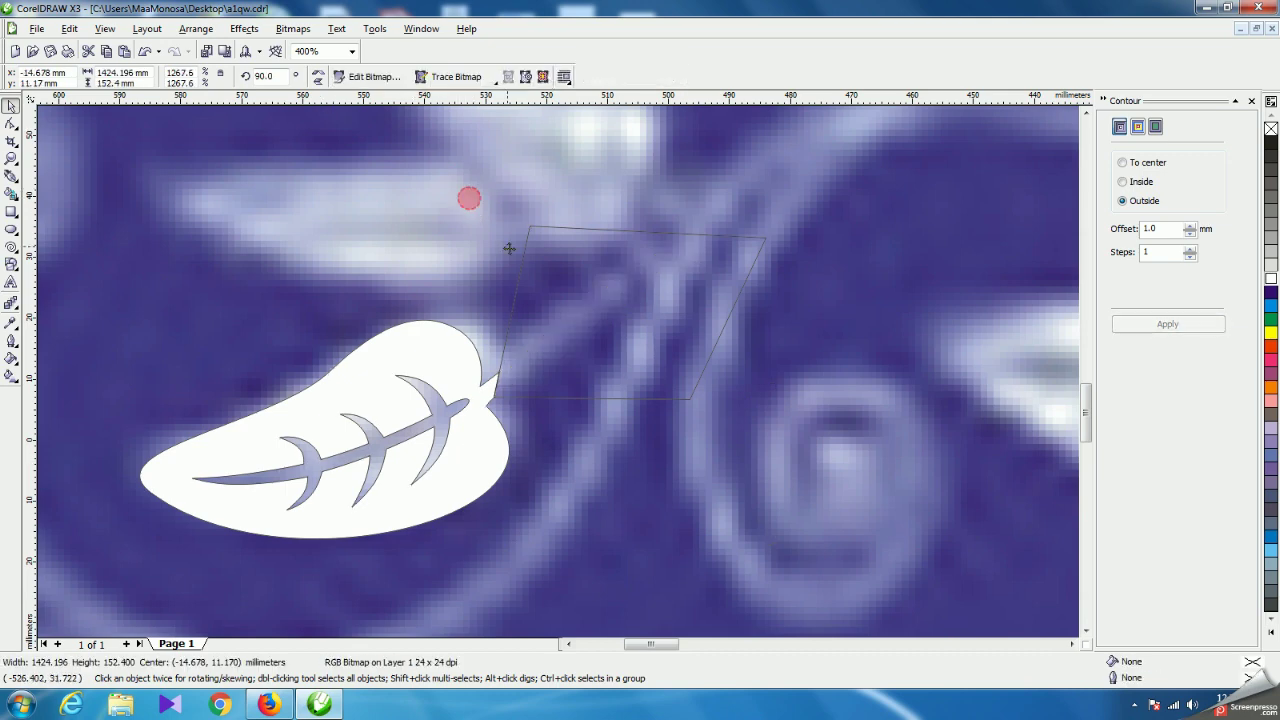
pyautogui.click(508, 320)
pyautogui.press('Delete')
# Enlarge the stemless leaf slightly from its upper corner to fit the traced leaf.
pyautogui.click(486, 432)
pyautogui.moveTo(518, 308); pyautogui.dragTo(531, 302)
pyautogui.click(657, 365)
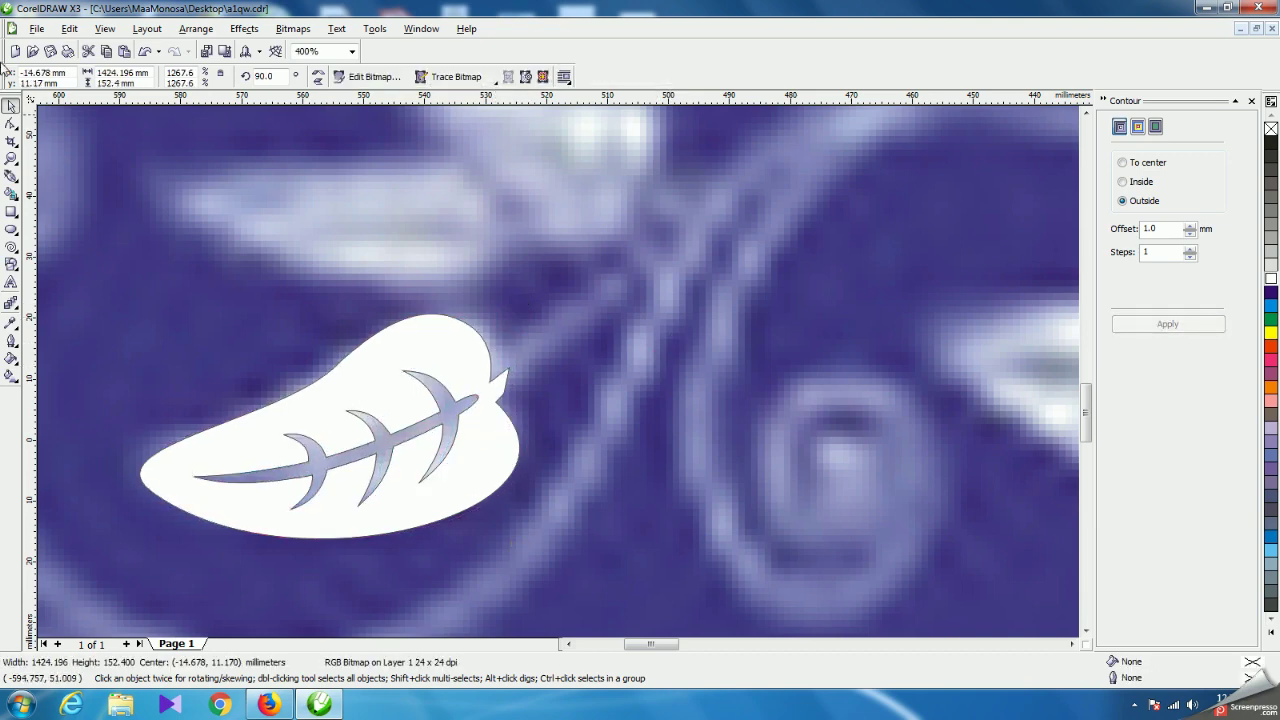
# Draw a closed five-node Bezier stem, about 29 by 20 mm, running from the stemless leaf's notch to the vine.
pyautogui.click(11, 175)
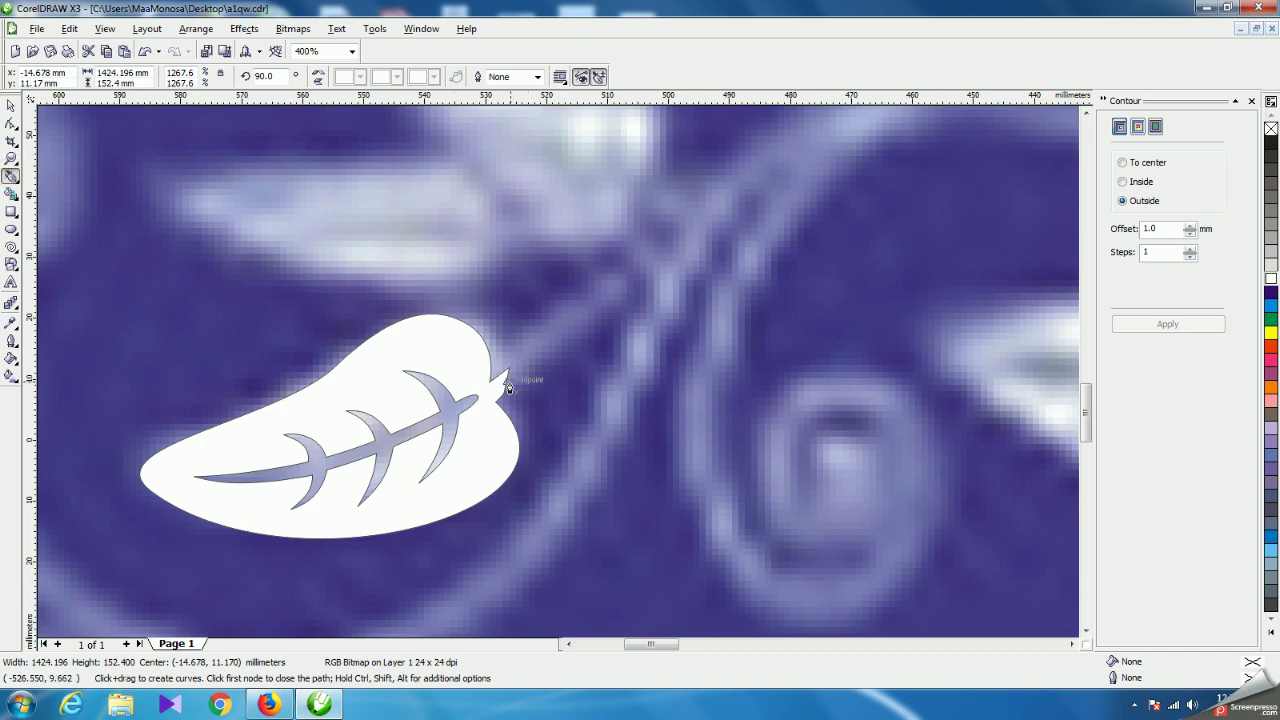
pyautogui.click(500, 373)
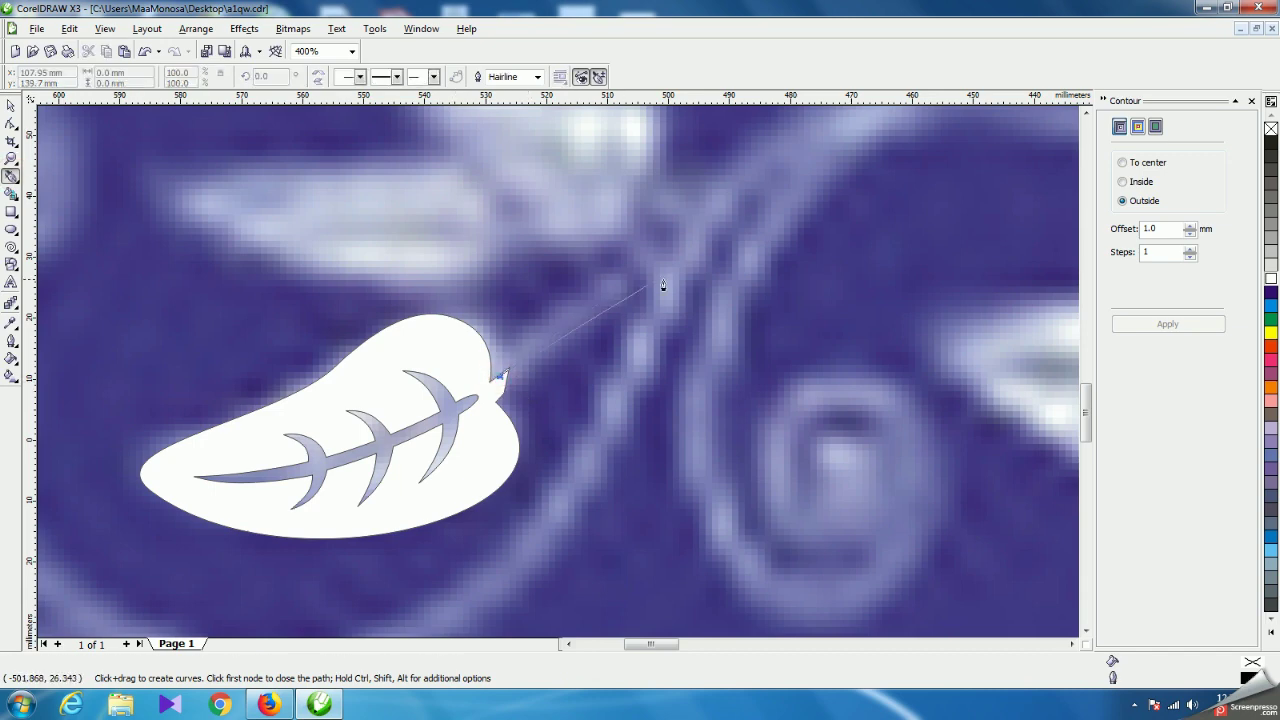
pyautogui.moveTo(671, 273); pyautogui.dragTo(758, 287)
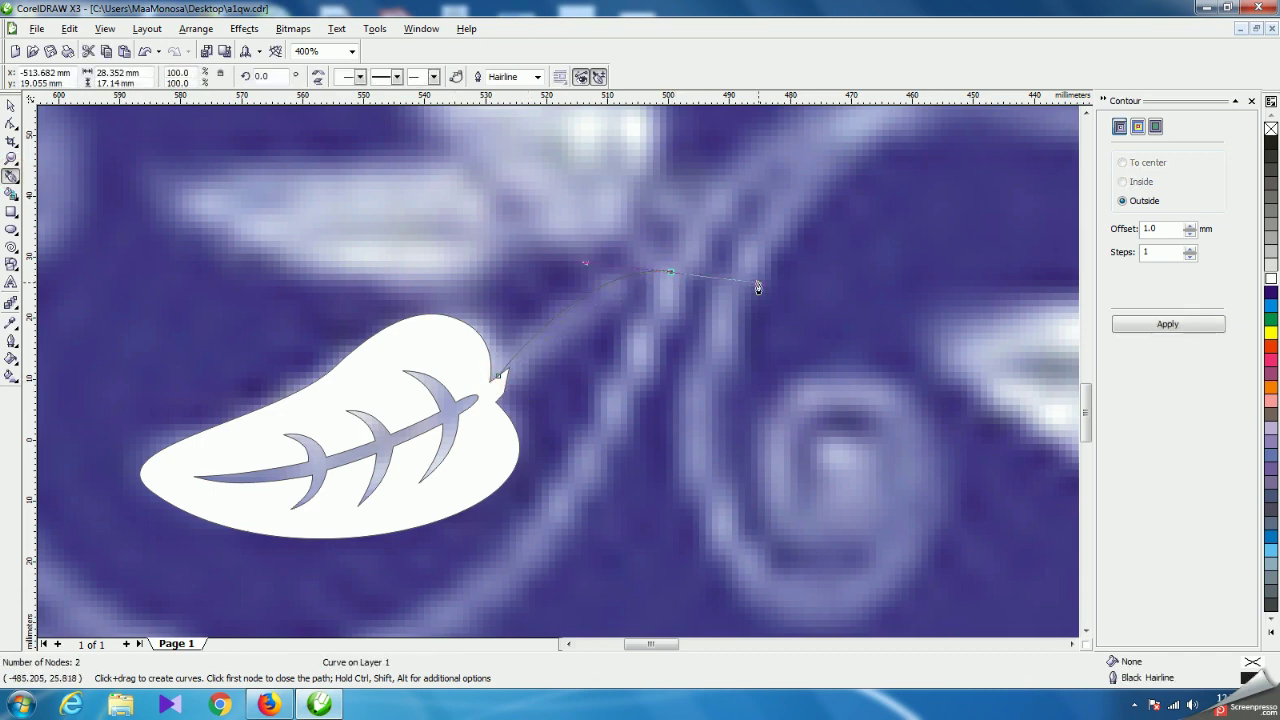
pyautogui.click(669, 296)
pyautogui.moveTo(594, 314); pyautogui.dragTo(556, 346)
pyautogui.moveTo(502, 393); pyautogui.dragTo(489, 415)
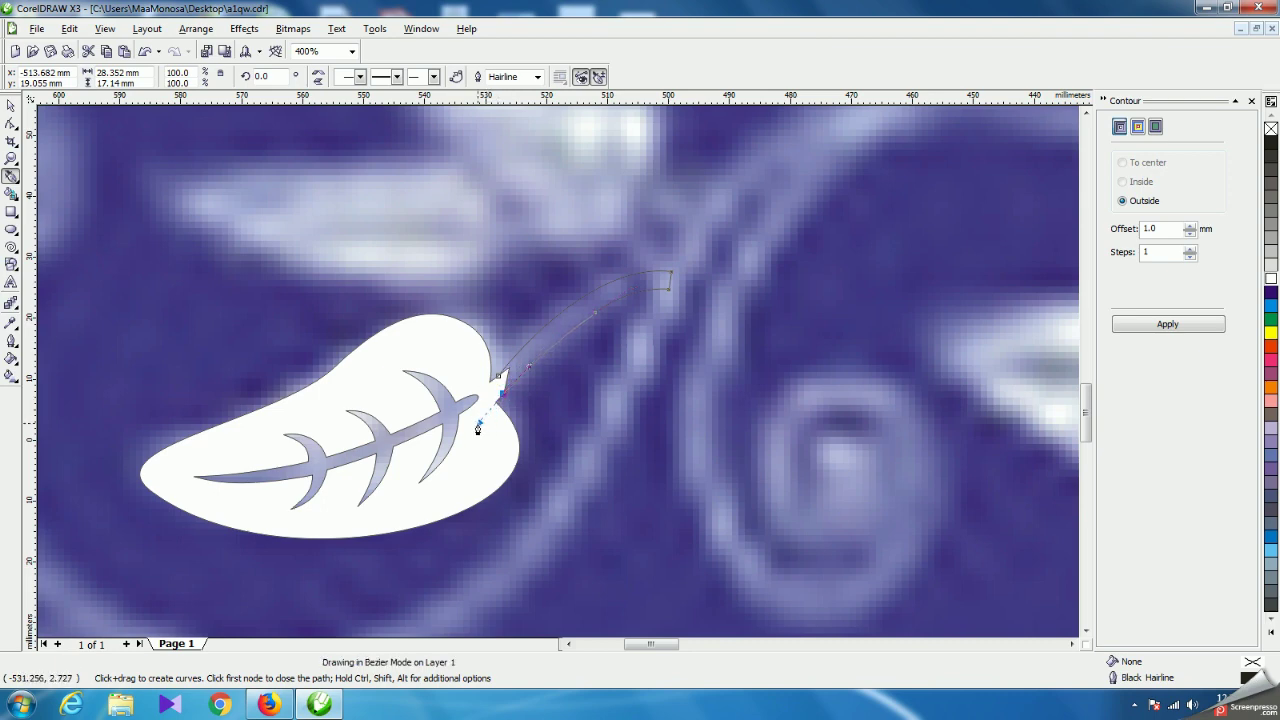
pyautogui.moveTo(475, 428); pyautogui.dragTo(477, 421)
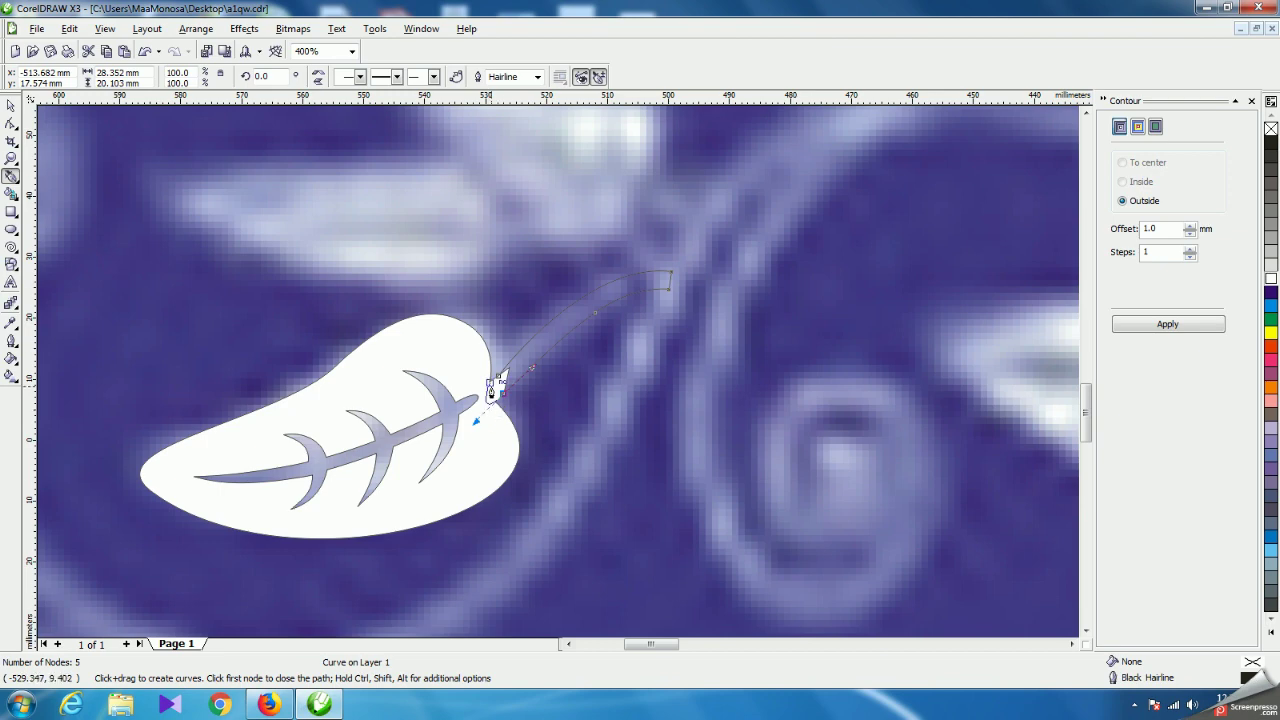
pyautogui.scroll(2, 500, 400)
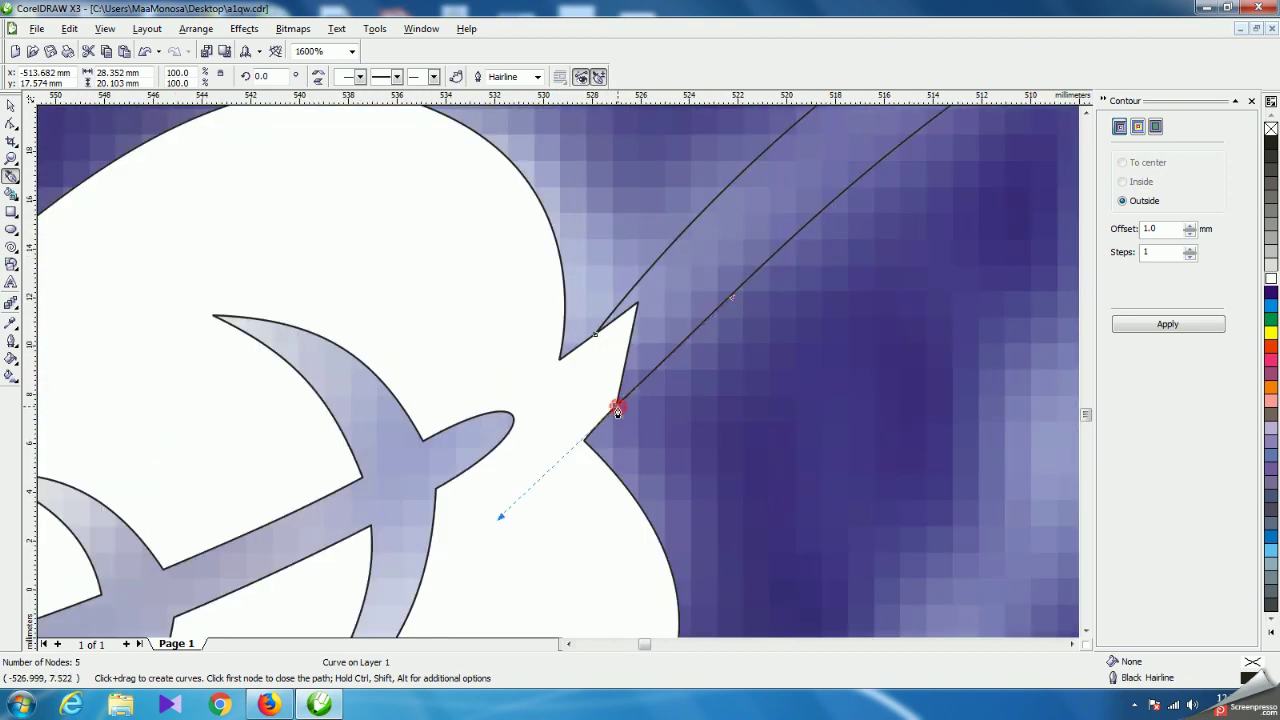
pyautogui.moveTo(595, 335); pyautogui.dragTo(505, 412)
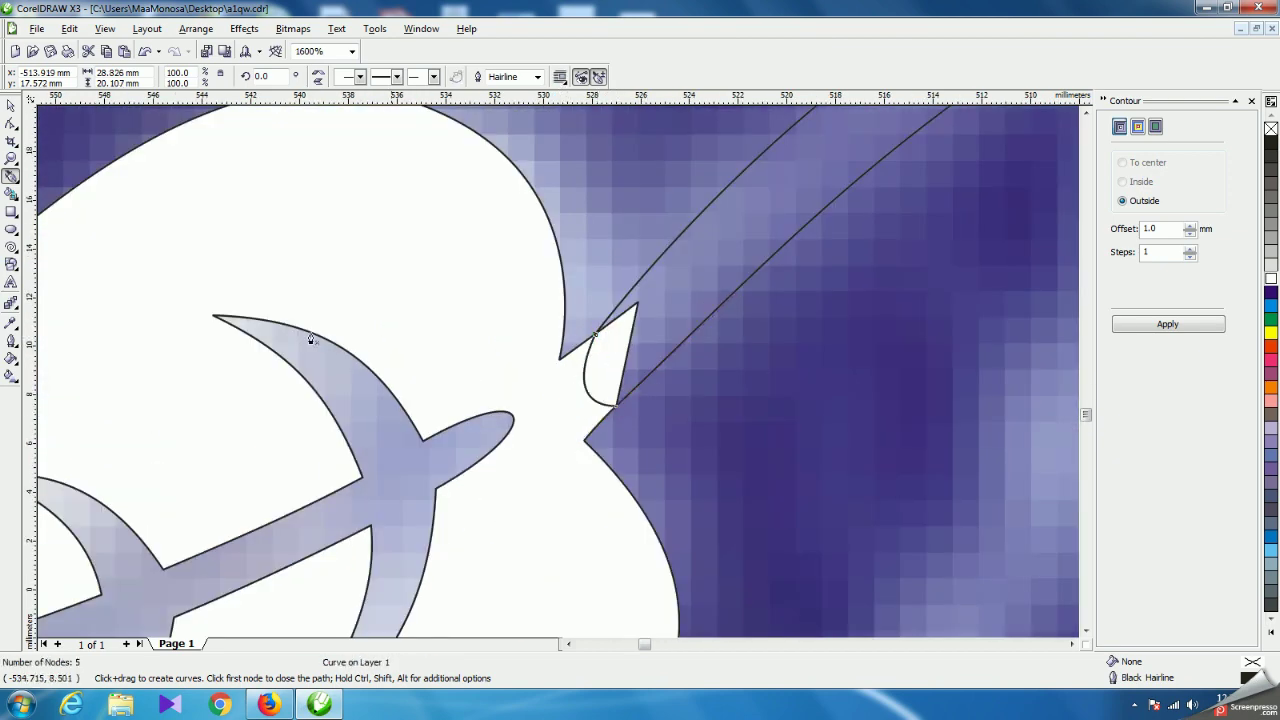
# Reposition the leaf outline's notch node and stub-tip node to line up with the upper edge of the new stem.
pyautogui.click(11, 122)
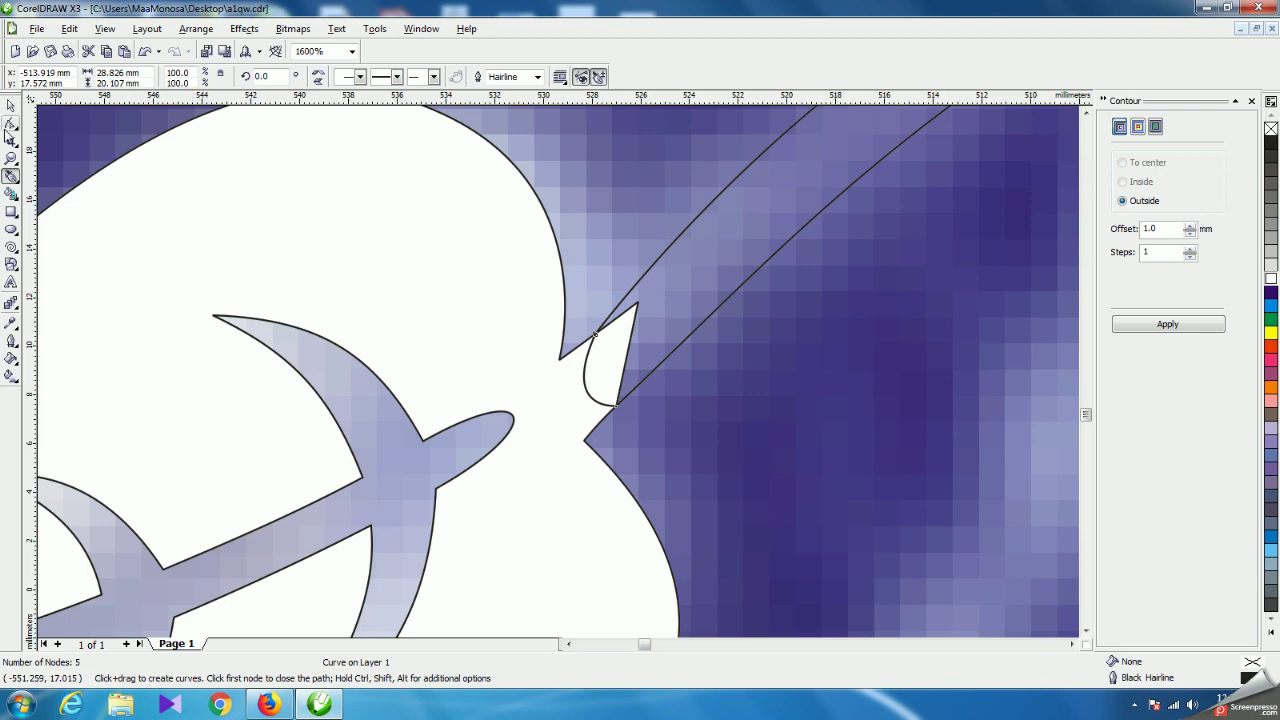
pyautogui.click(559, 360)
pyautogui.moveTo(557, 360); pyautogui.dragTo(557, 384)
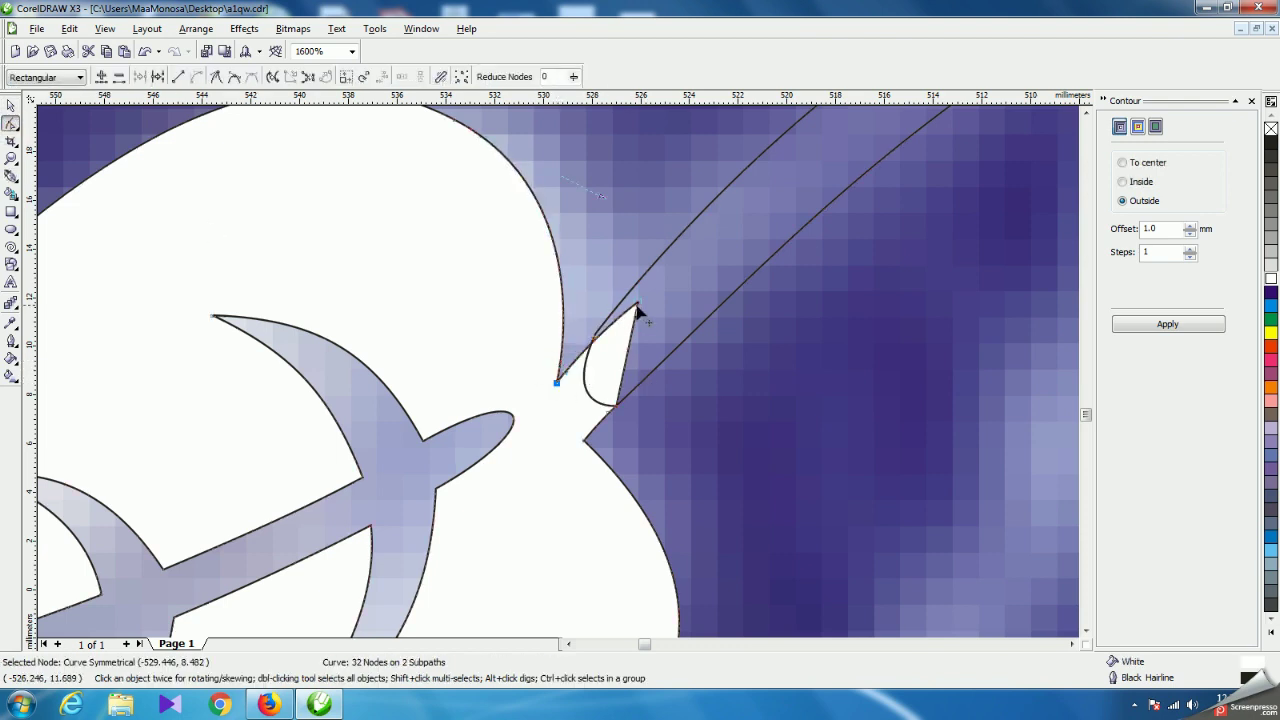
pyautogui.moveTo(637, 307); pyautogui.dragTo(640, 296)
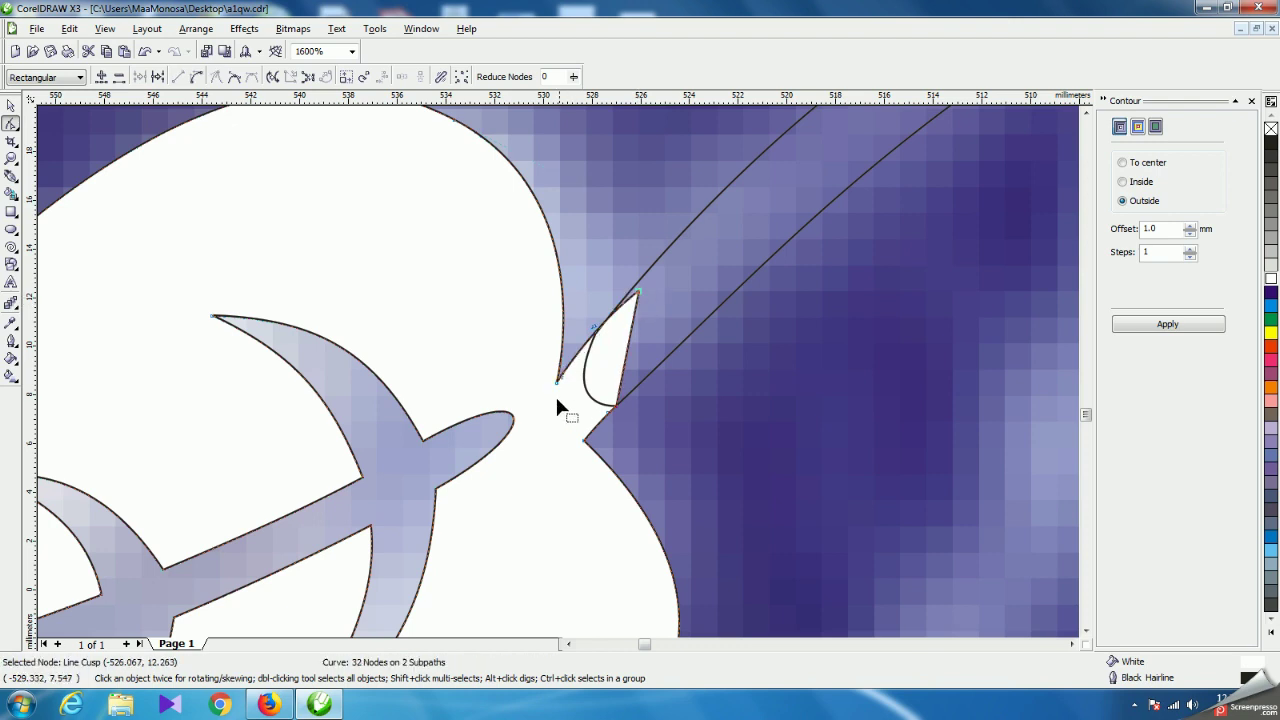
pyautogui.click(556, 384)
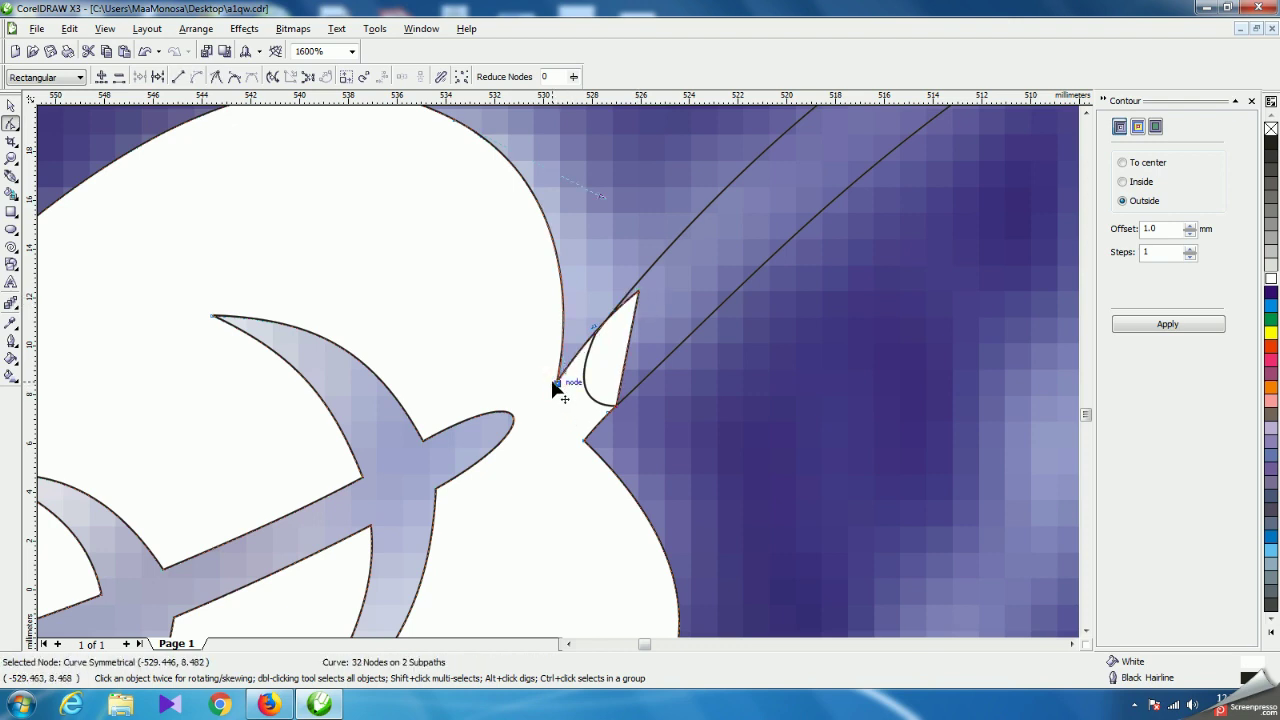
pyautogui.scroll(-3, 558, 371)
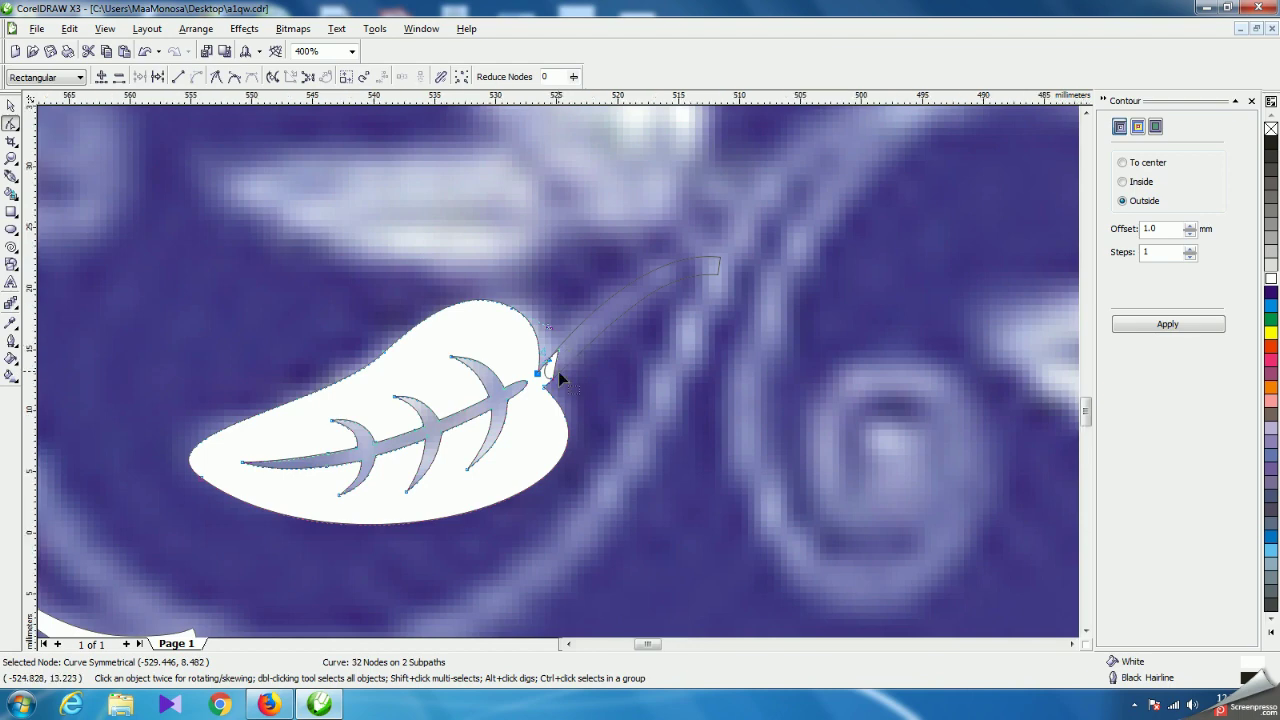
# Smooth the new stem's lower edge by adjusting its middle node and curve handles to follow the bitmap.
pyautogui.scroll(3, 558, 371)
pyautogui.click(519, 492)
pyautogui.click(503, 506)
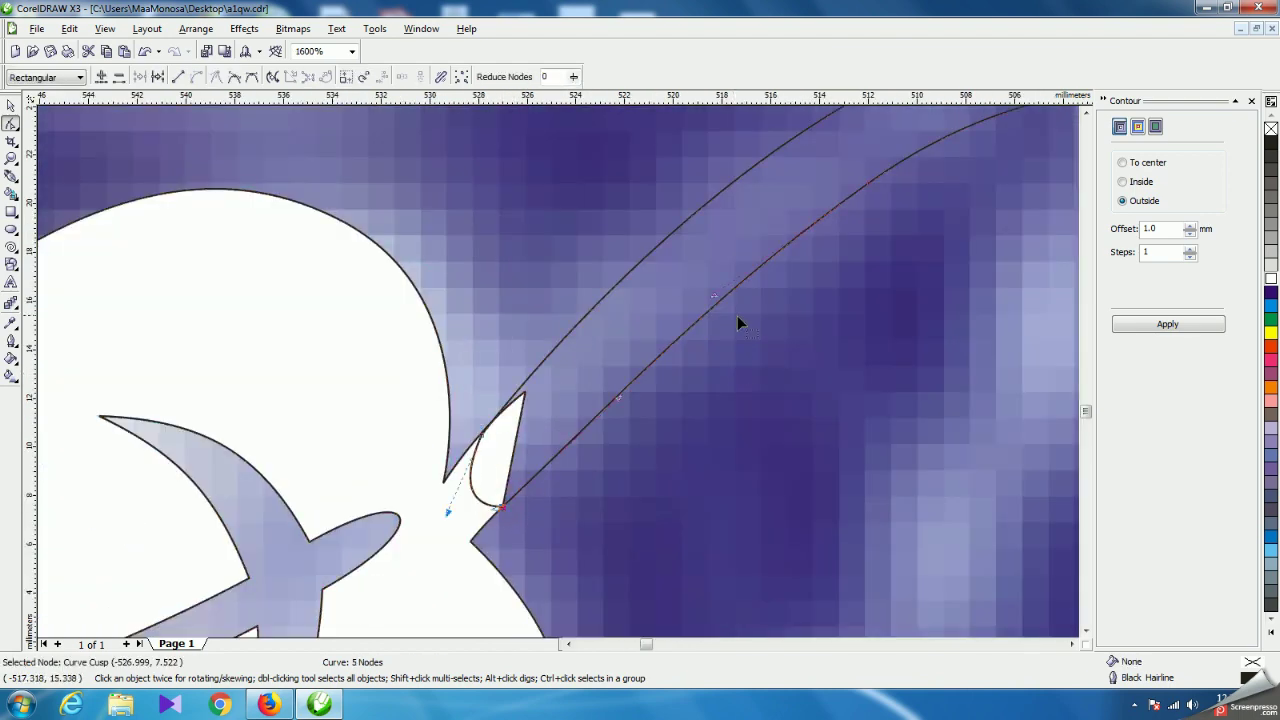
pyautogui.moveTo(620, 403); pyautogui.dragTo(664, 328)
pyautogui.scroll(-2, 560, 378)
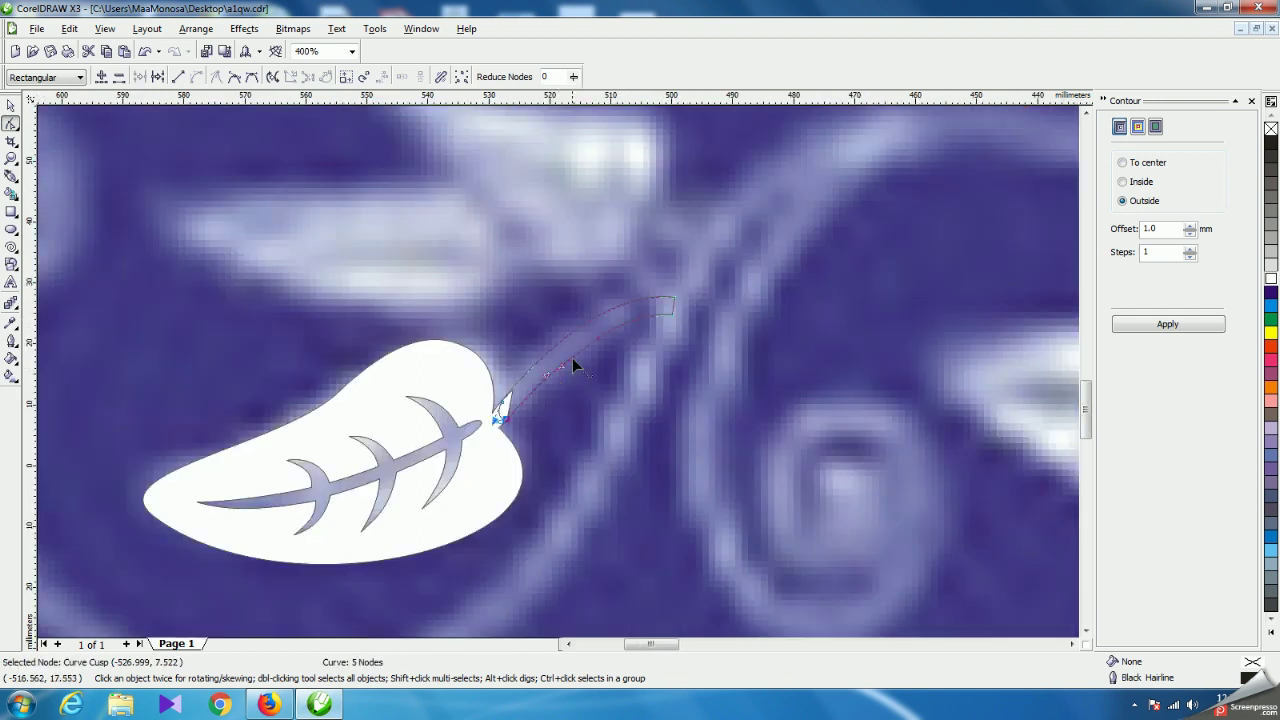
pyautogui.click(598, 340)
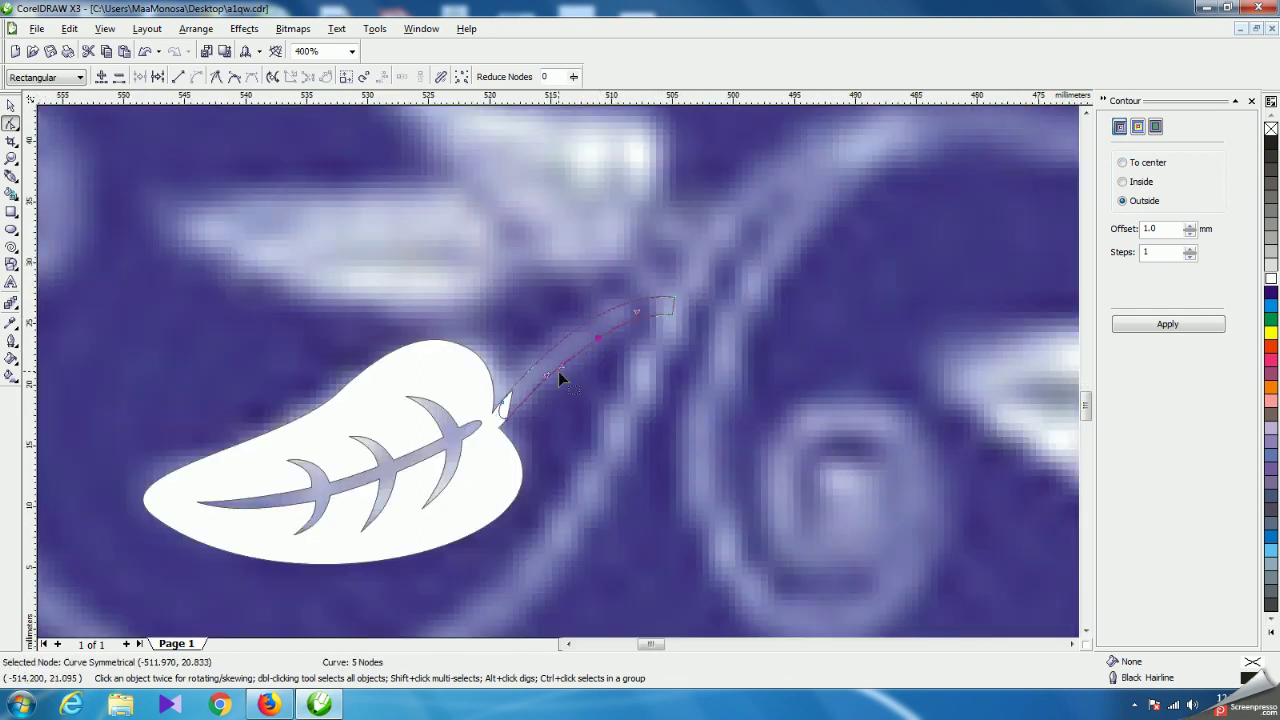
pyautogui.scroll(2, 549, 415)
pyautogui.moveTo(464, 489)
pyautogui.mouseDown()
pyautogui.moveTo(491, 477)
pyautogui.moveTo(478, 493)
pyautogui.moveTo(476, 482)
pyautogui.mouseUp()
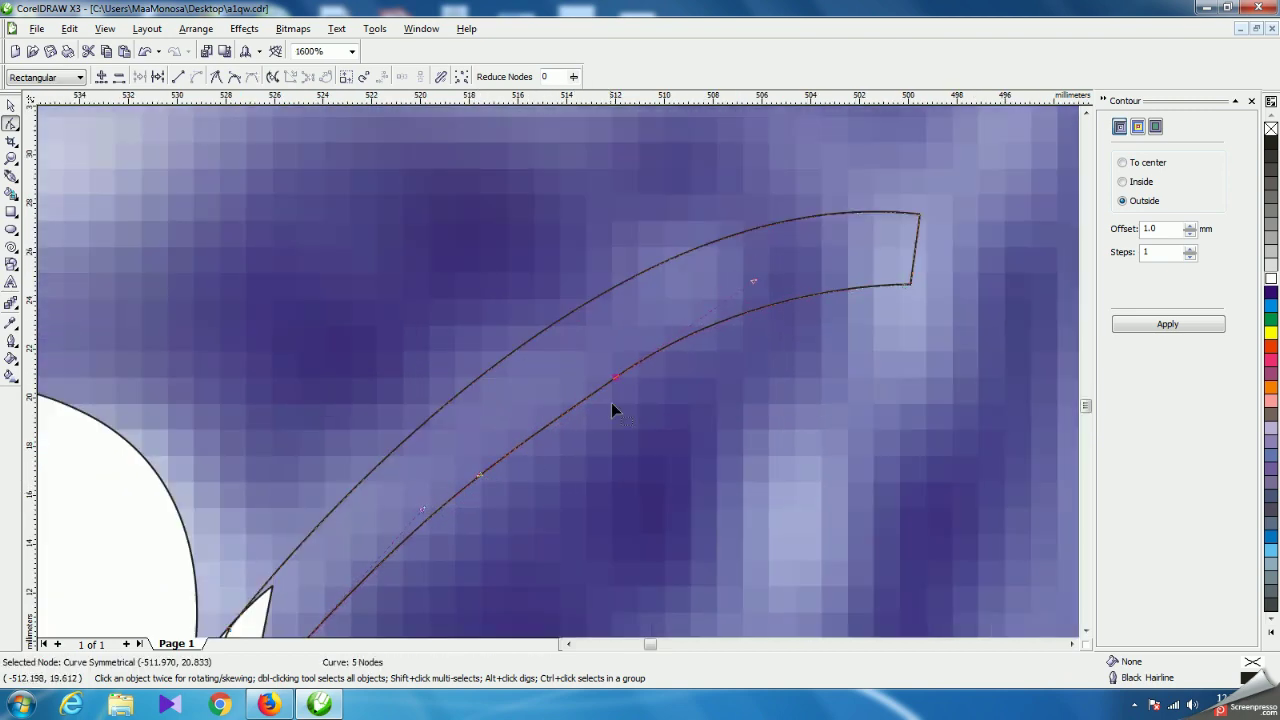
pyautogui.moveTo(617, 380); pyautogui.dragTo(613, 372)
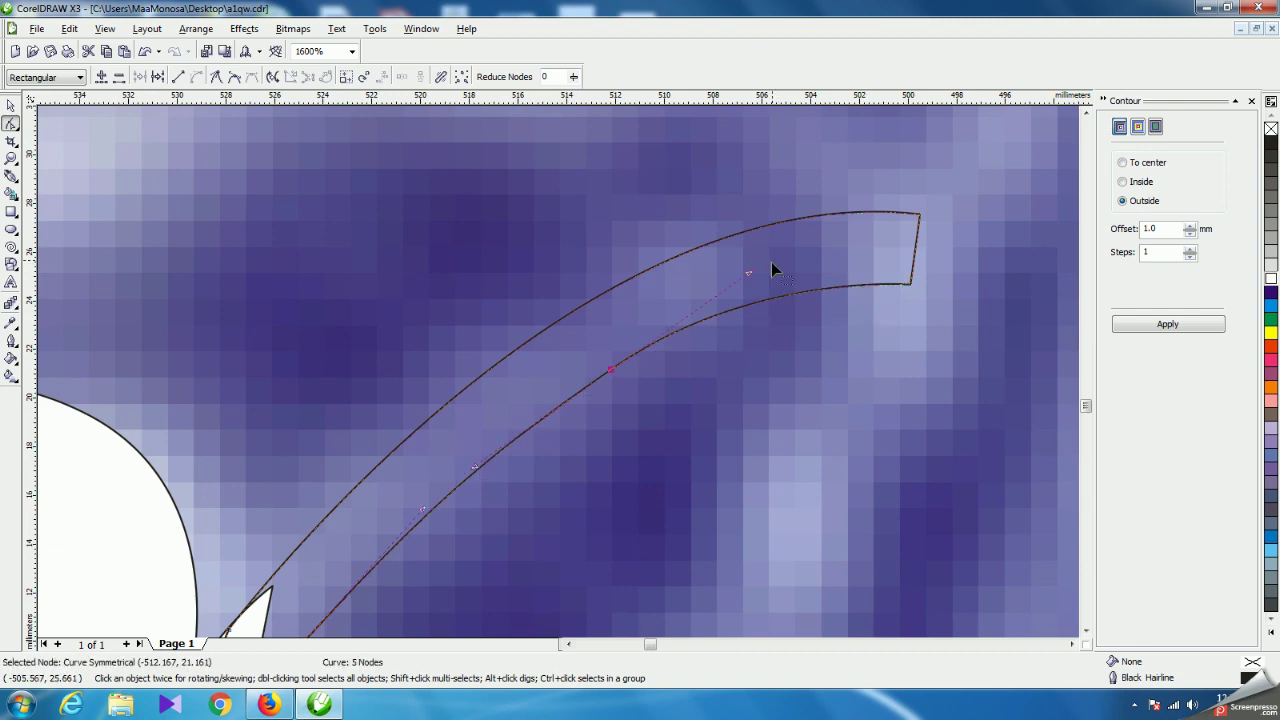
pyautogui.moveTo(754, 280); pyautogui.dragTo(776, 283)
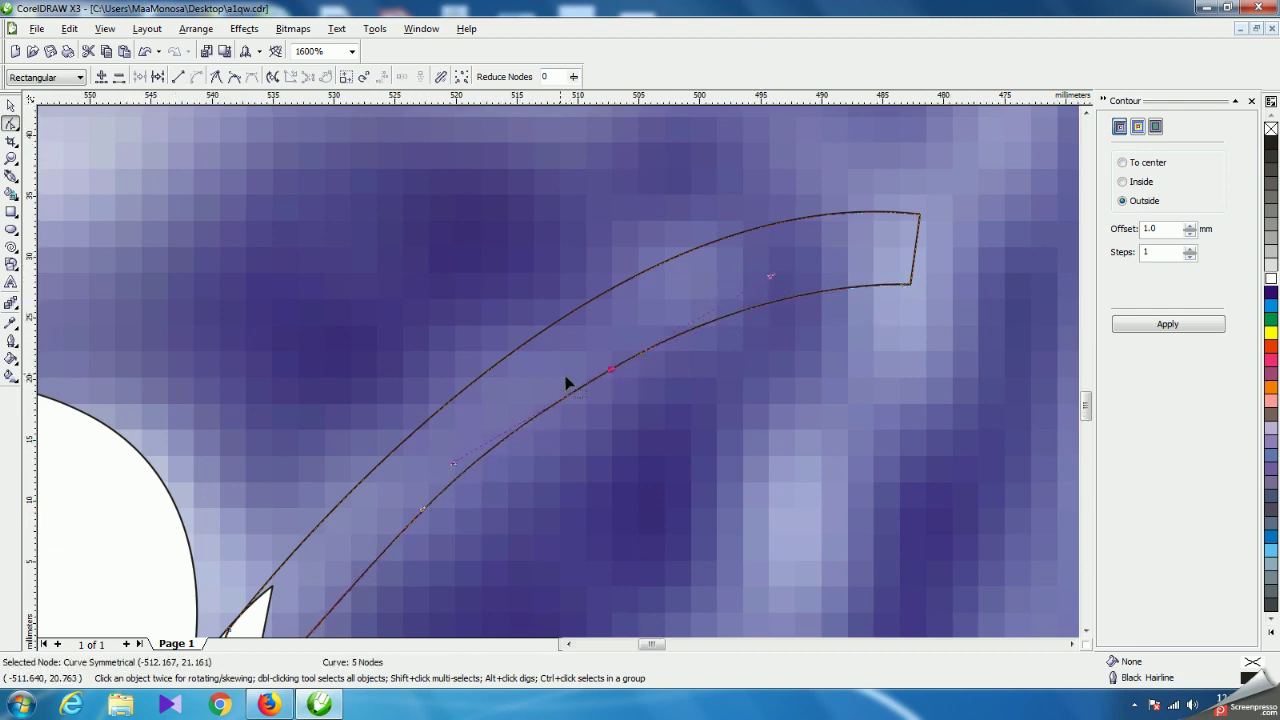
pyautogui.scroll(-2, 562, 375)
pyautogui.press('space')
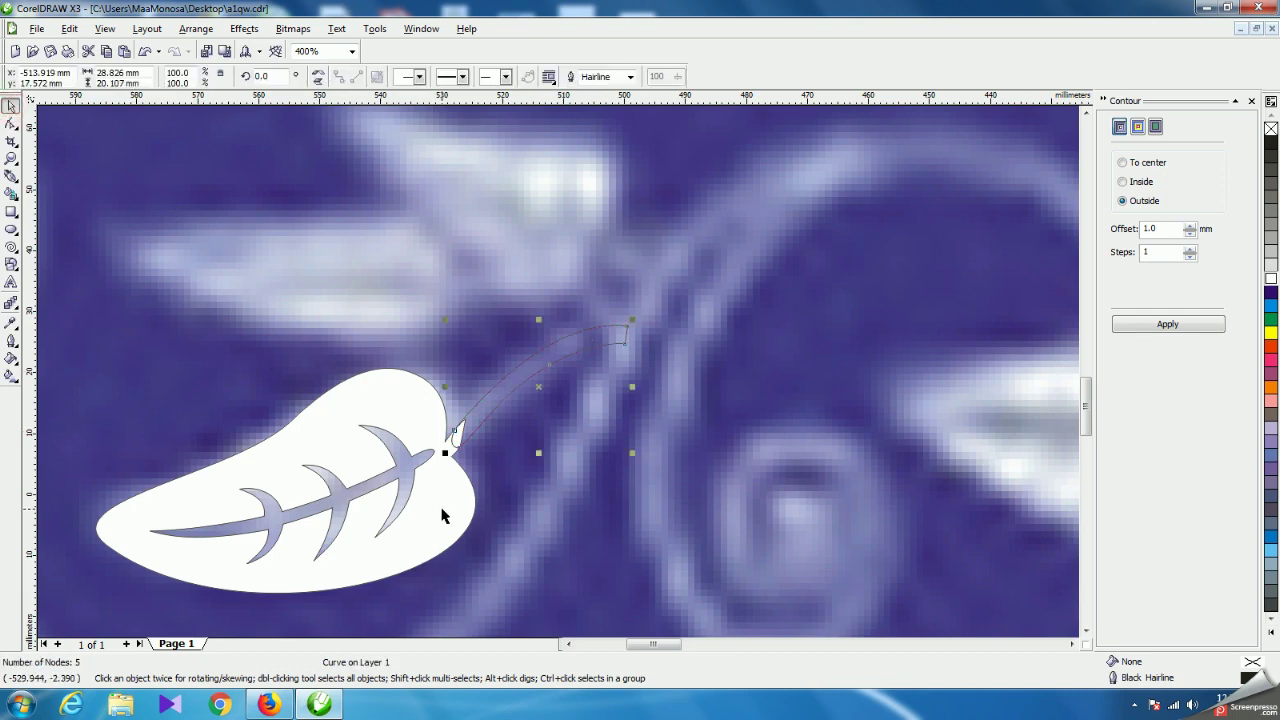
# Place a copy of the stemless leaf over the uppermost bitmap leaf, scaled to 72.1% and rotated to 320.5 degrees.
pyautogui.click(643, 437)
pyautogui.scroll(-2, 555, 347)
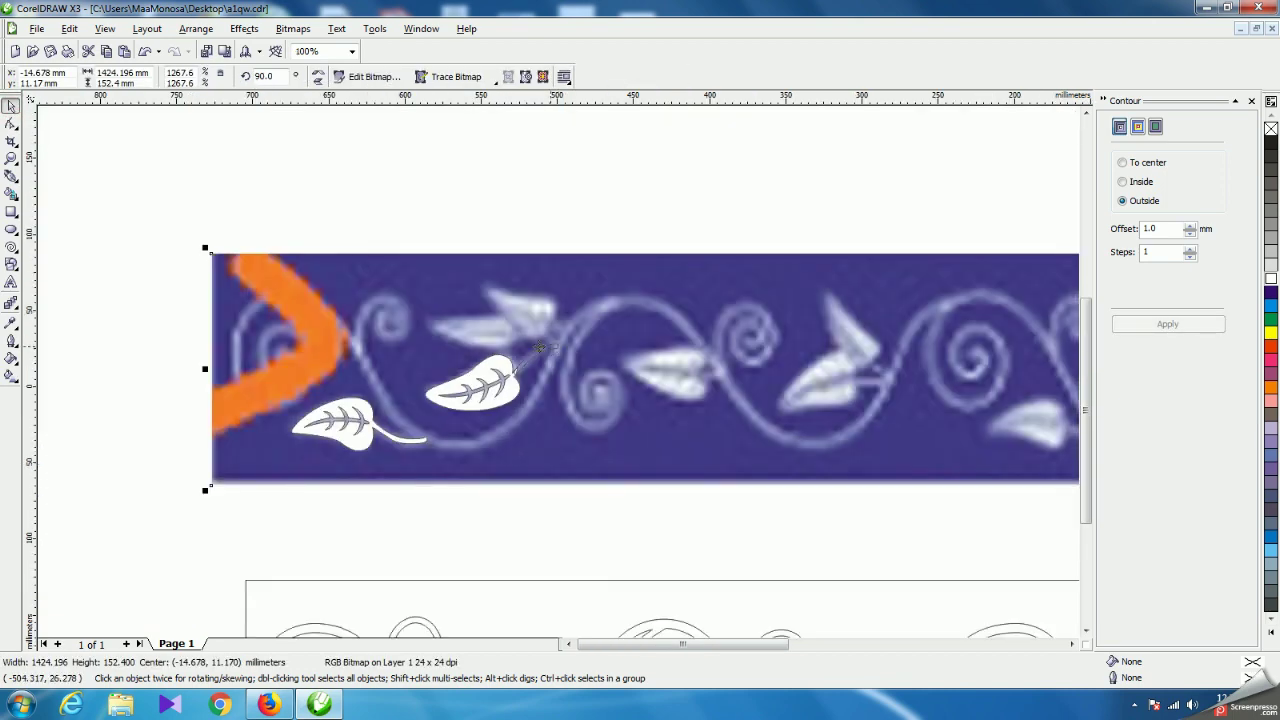
pyautogui.scroll(1, 500, 344)
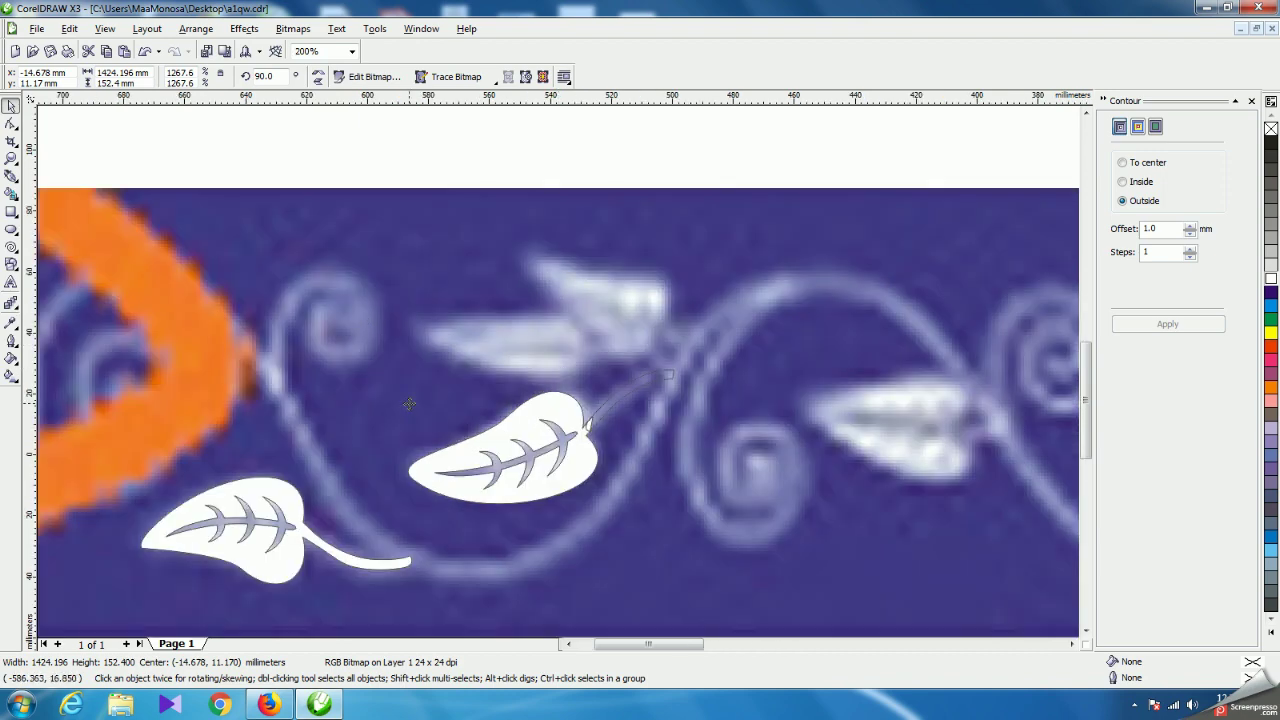
pyautogui.click(342, 158)
pyautogui.moveTo(528, 428); pyautogui.dragTo(605, 255)
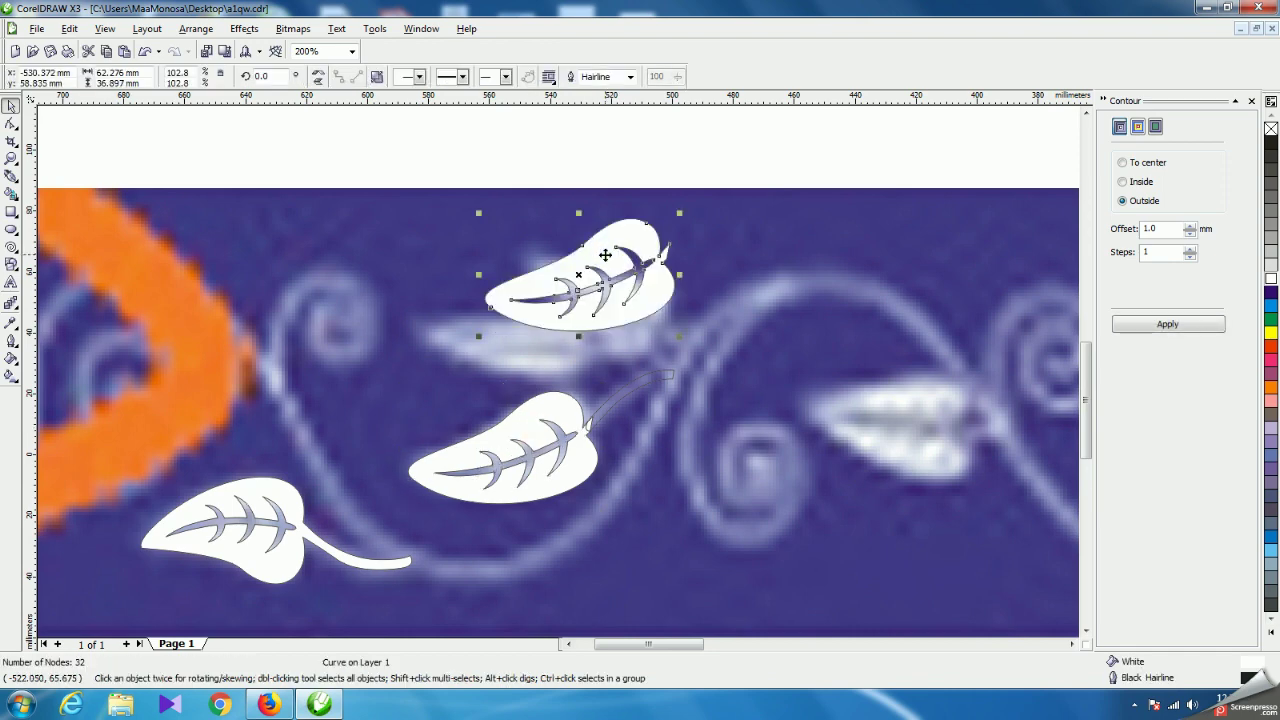
pyautogui.moveTo(680, 213); pyautogui.dragTo(710, 321)
pyautogui.click(605, 287)
pyautogui.moveTo(494, 208); pyautogui.dragTo(546, 257)
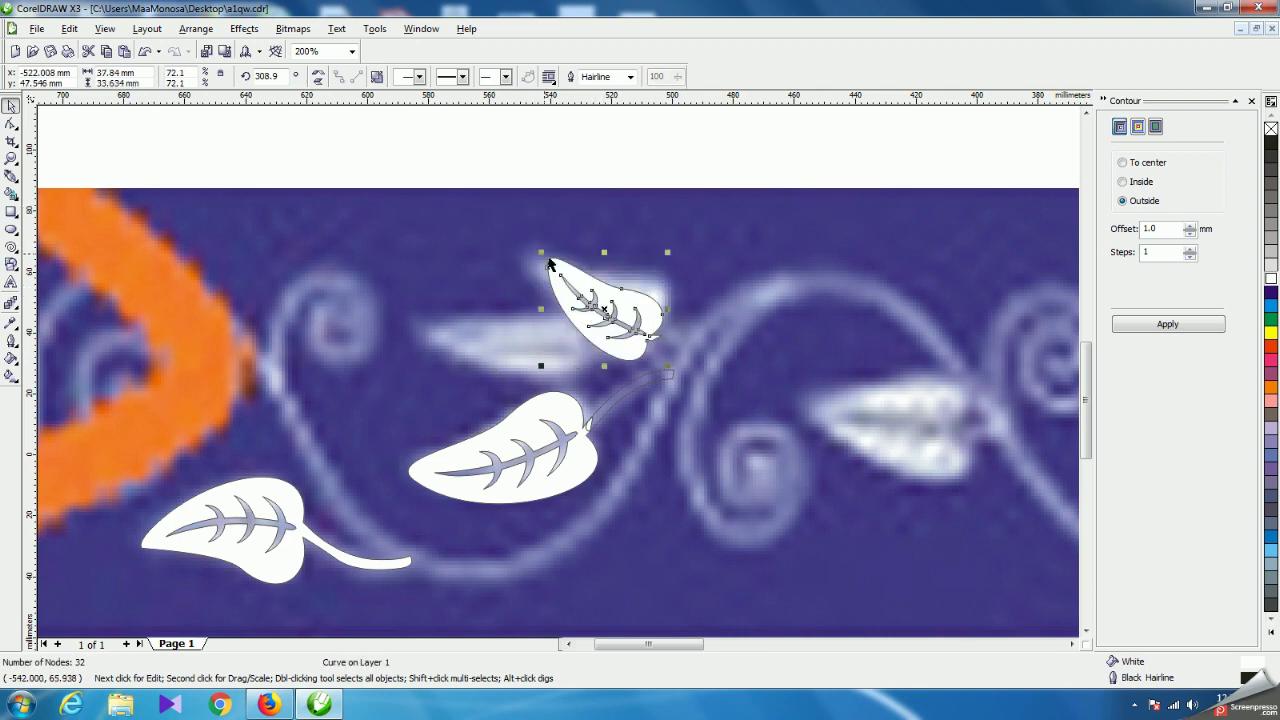
pyautogui.click(647, 312)
pyautogui.moveTo(538, 366); pyautogui.dragTo(556, 382)
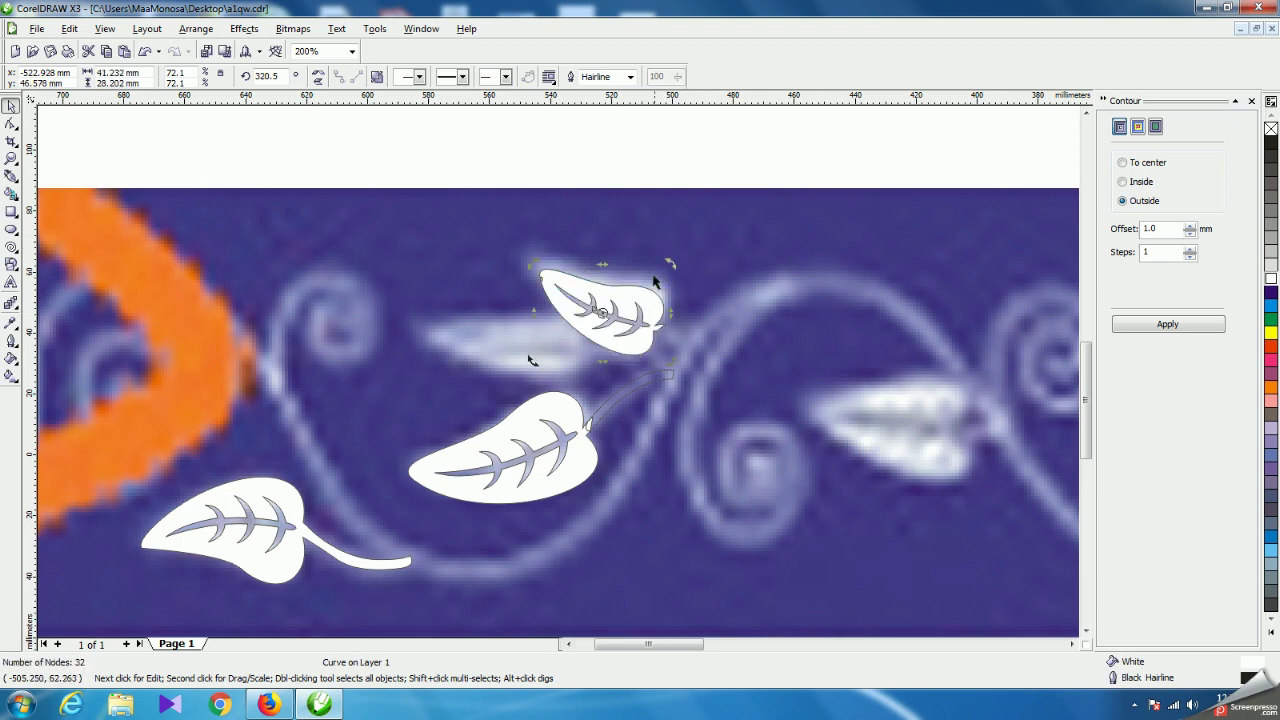
# Move the small leaf copy to the clear area above the vine and reshape its pointed end and upper edge.
pyautogui.click(617, 300)
pyautogui.moveTo(617, 300); pyautogui.dragTo(720, 237)
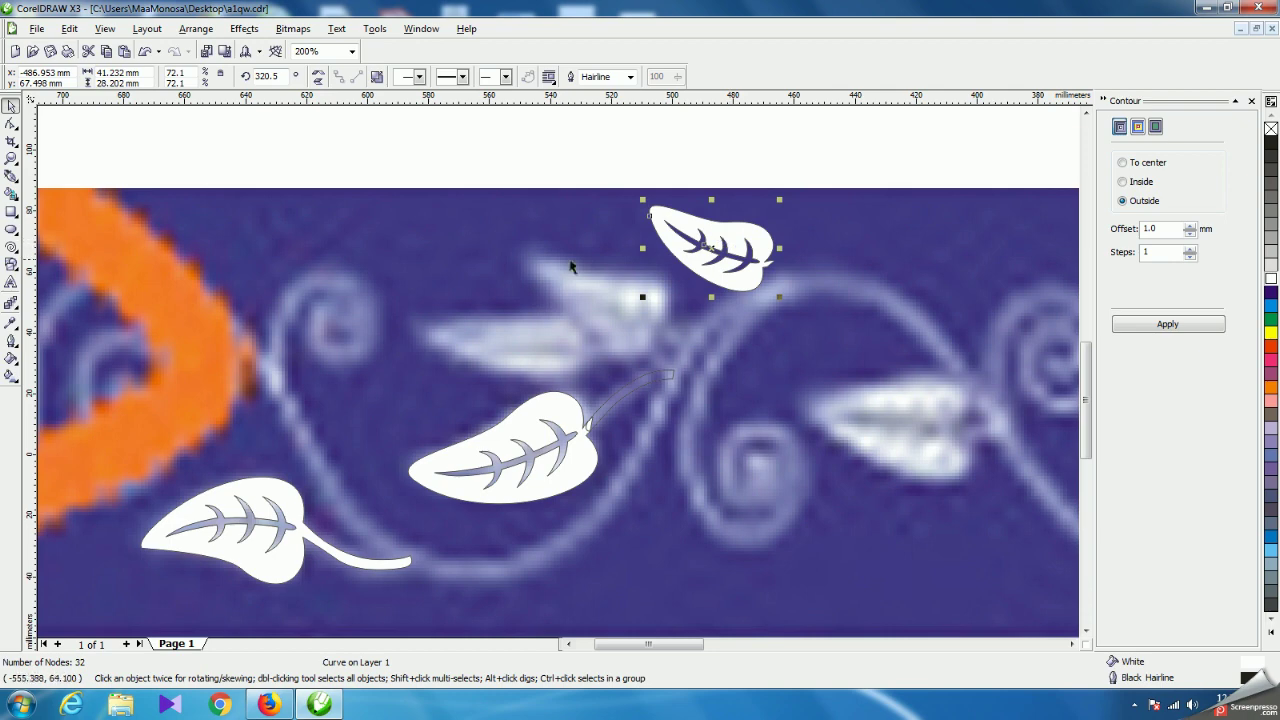
pyautogui.press('F10')
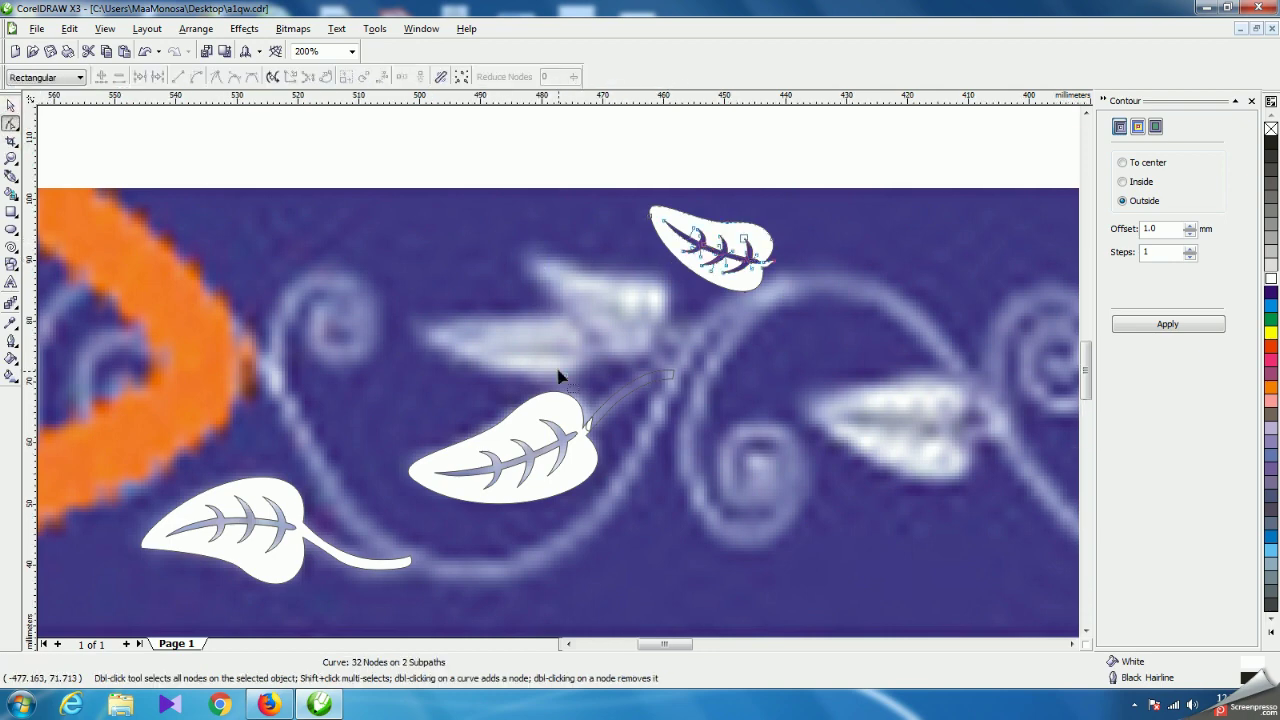
pyautogui.scroll(1, 710, 245)
pyautogui.click(374, 330)
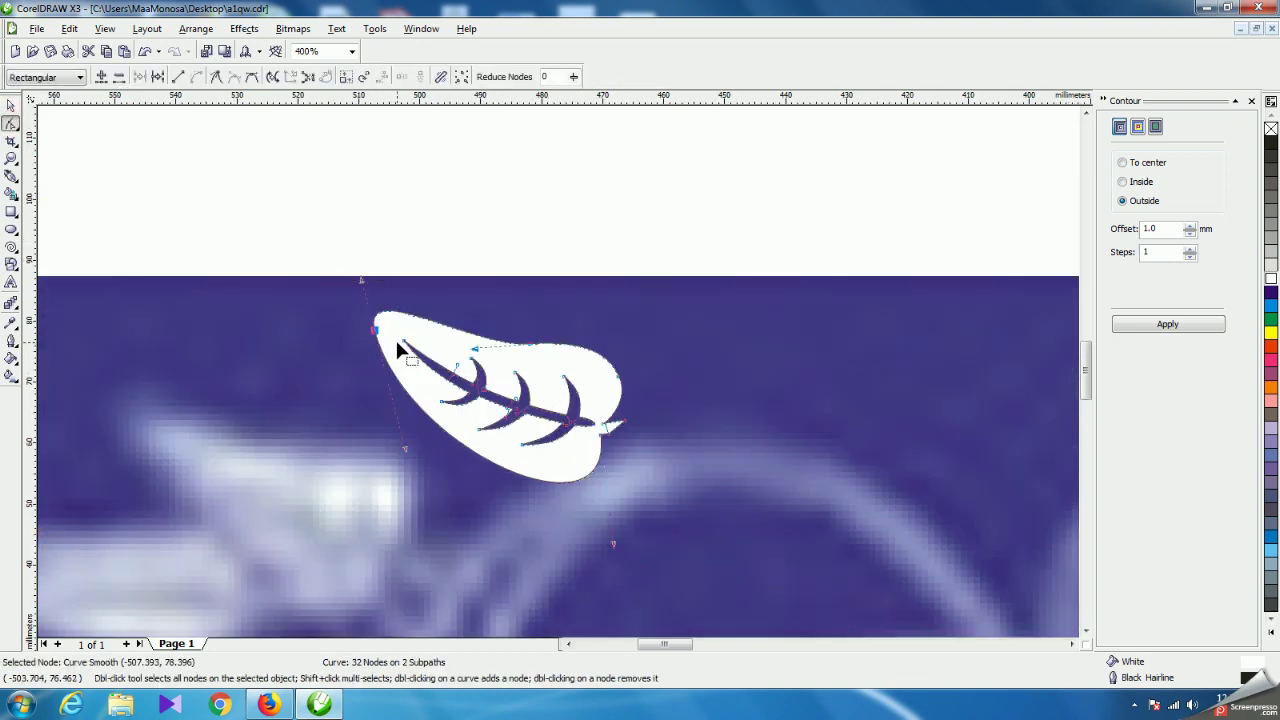
pyautogui.scroll(2, 397, 348)
pyautogui.scroll(-1, 514, 268)
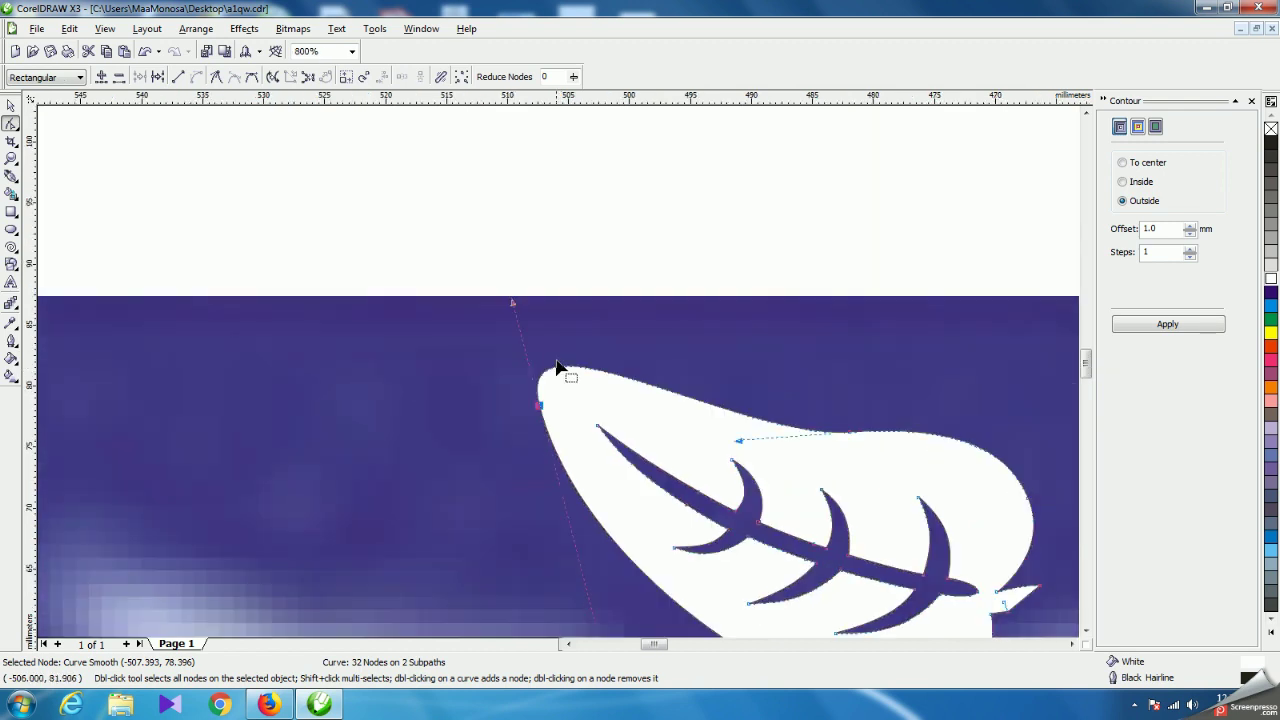
pyautogui.moveTo(513, 305); pyautogui.dragTo(522, 330)
pyautogui.moveTo(741, 441); pyautogui.dragTo(736, 439)
pyautogui.scroll(-1, 563, 366)
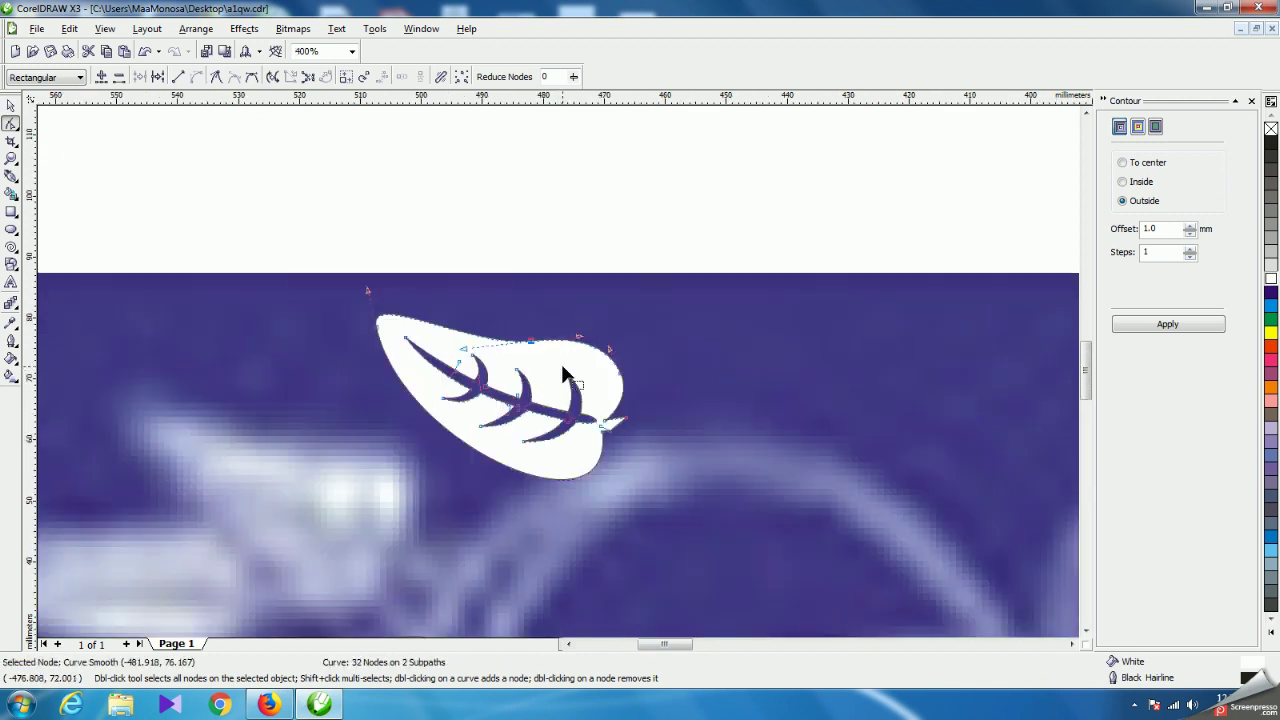
# Round the small leaf's upper lobe at its base and add a node to reshape its lower edge.
pyautogui.click(618, 379)
pyautogui.moveTo(618, 379)
pyautogui.mouseDown()
pyautogui.moveTo(619, 367)
pyautogui.moveTo(638, 394)
pyautogui.mouseUp()
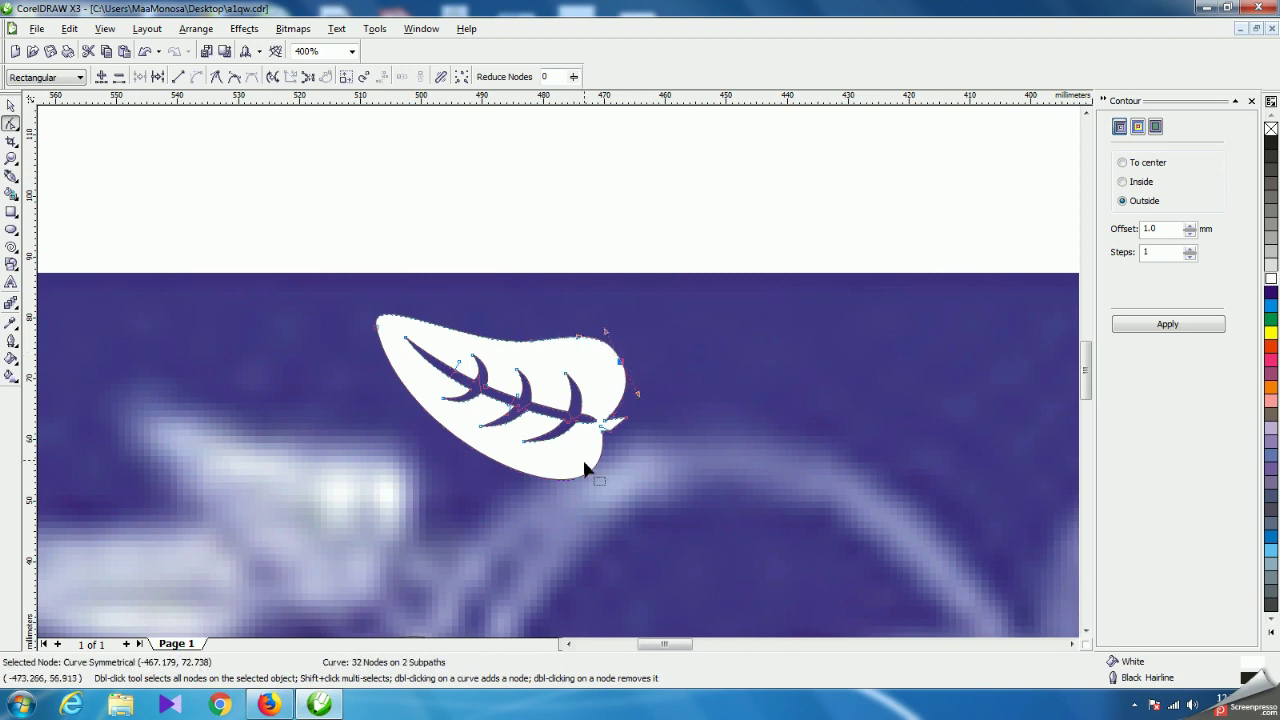
pyautogui.click(534, 472)
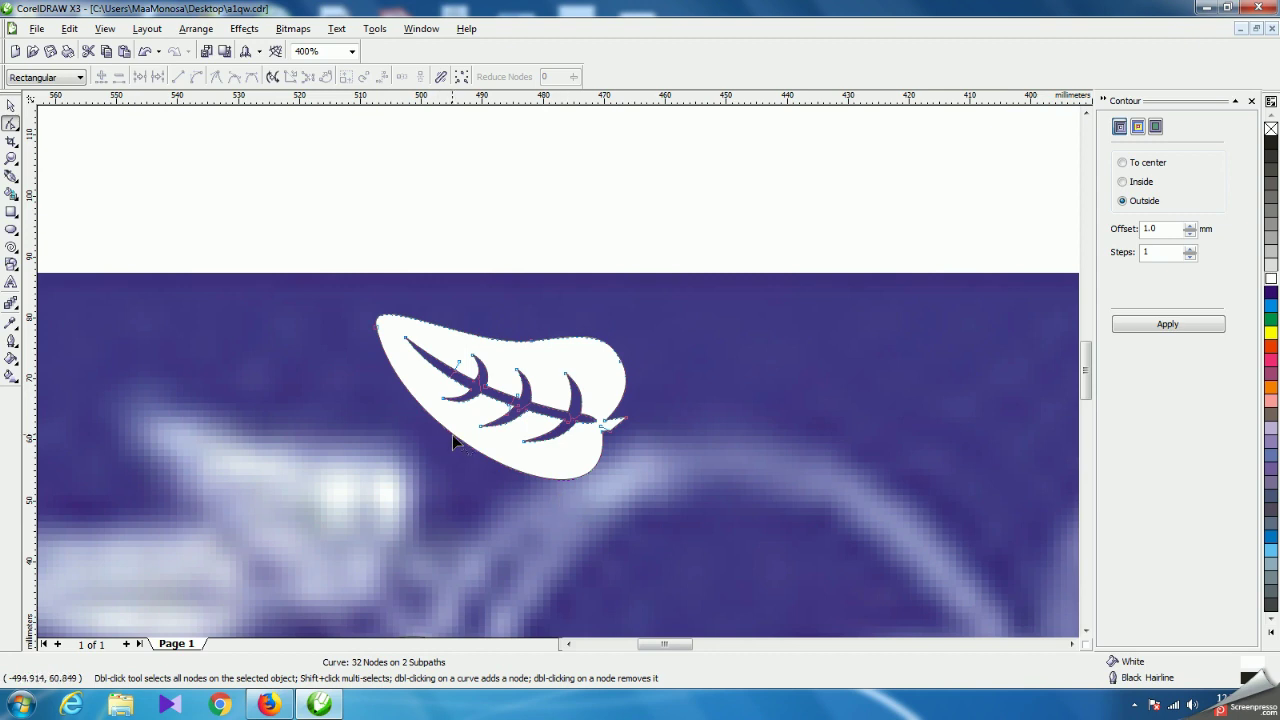
pyautogui.moveTo(435, 424); pyautogui.dragTo(413, 382)
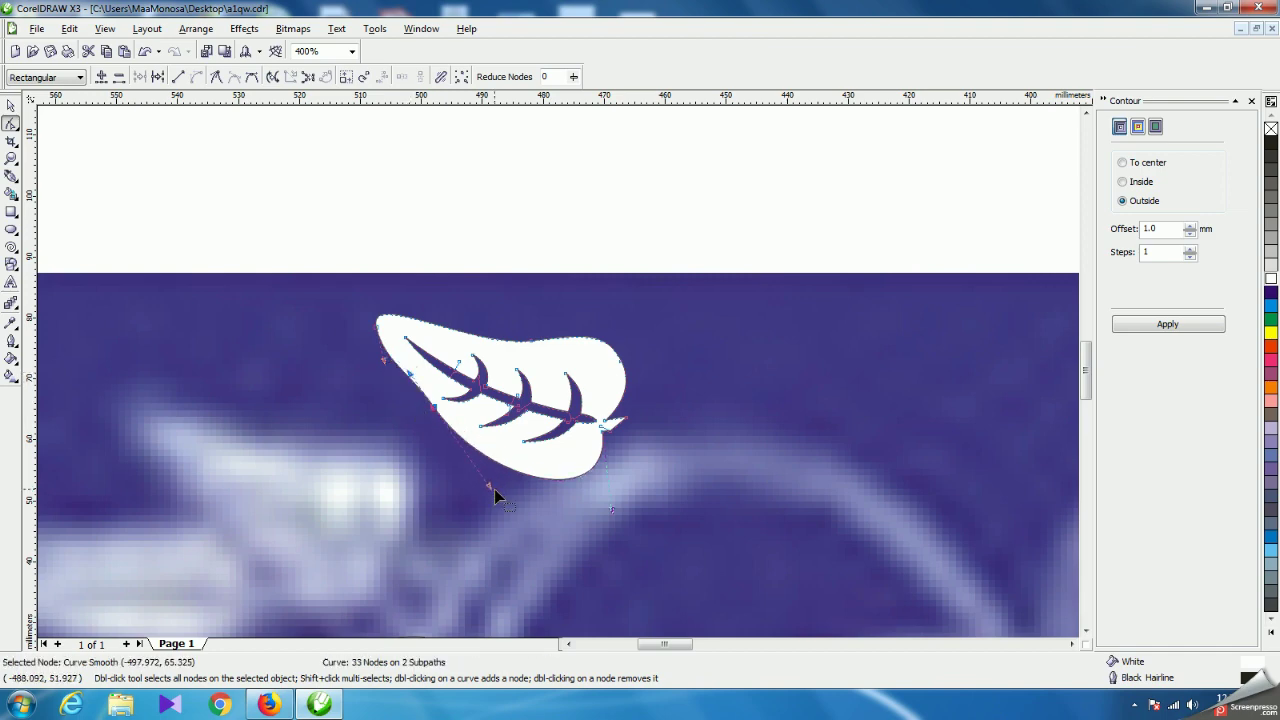
# Move the reshaped small leaf back over the uppermost bitmap leaf and enlarge it to 77.7%.
pyautogui.click(10, 105)
pyautogui.scroll(-2, 563, 281)
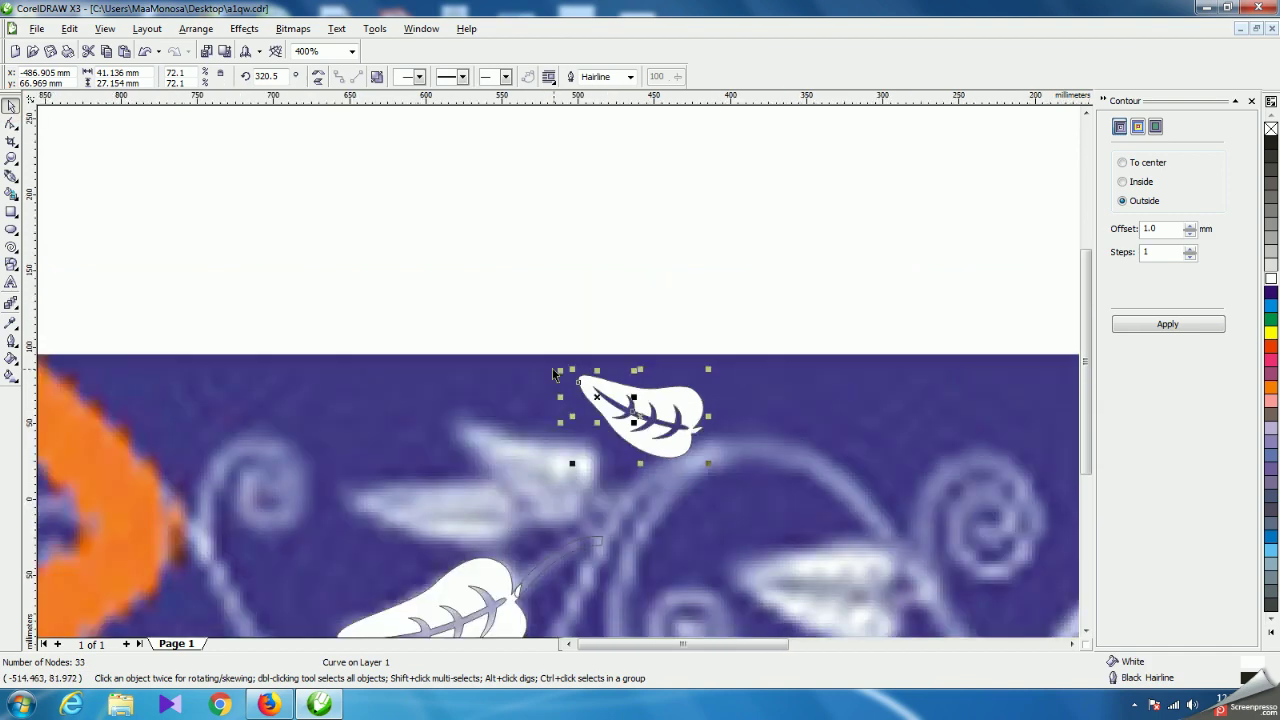
pyautogui.moveTo(612, 396); pyautogui.dragTo(582, 458)
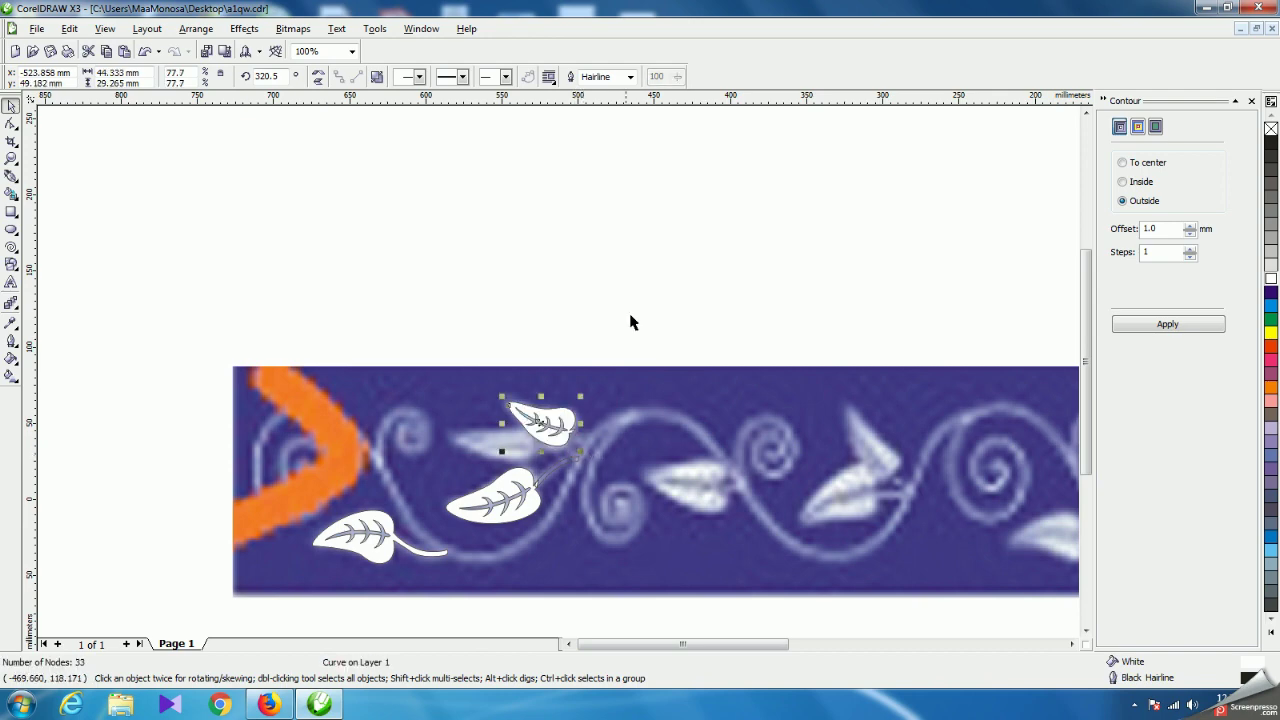
pyautogui.click(657, 283)
pyautogui.scroll(2, 561, 376)
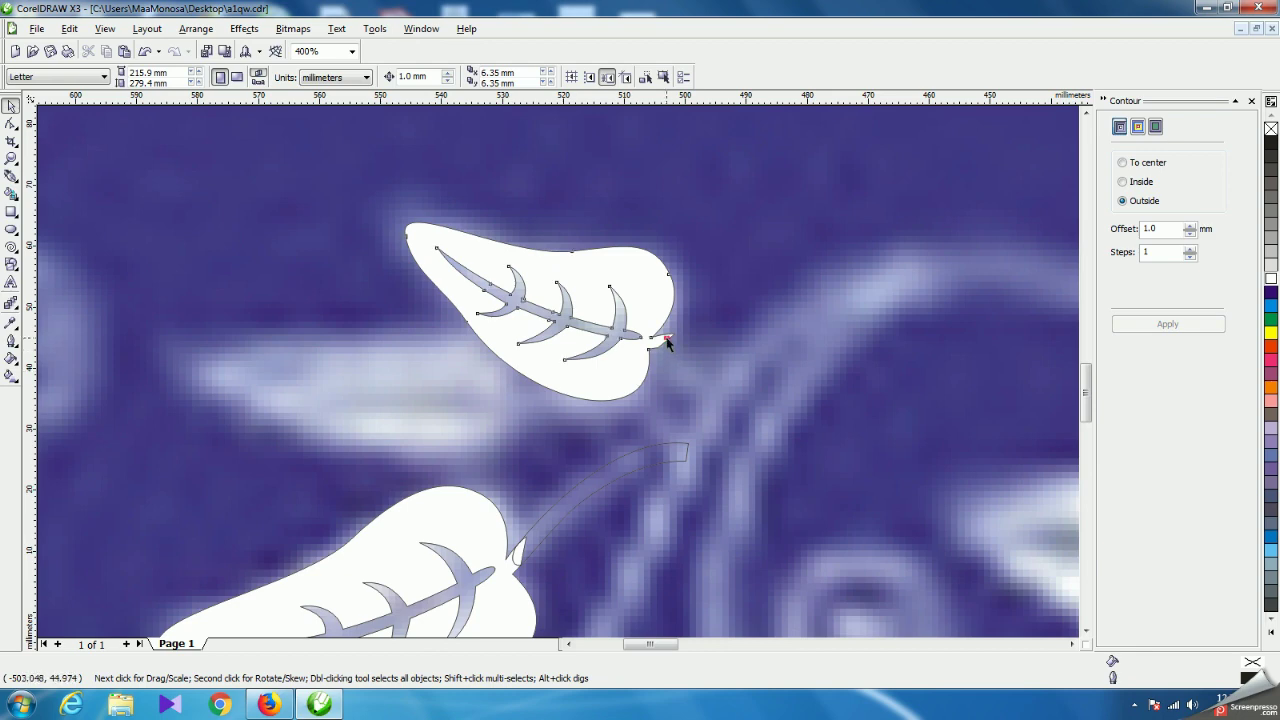
# Delete the outer end node of the stem stub at the base of the uppermost leaf.
pyautogui.click(668, 344)
pyautogui.click(11, 122)
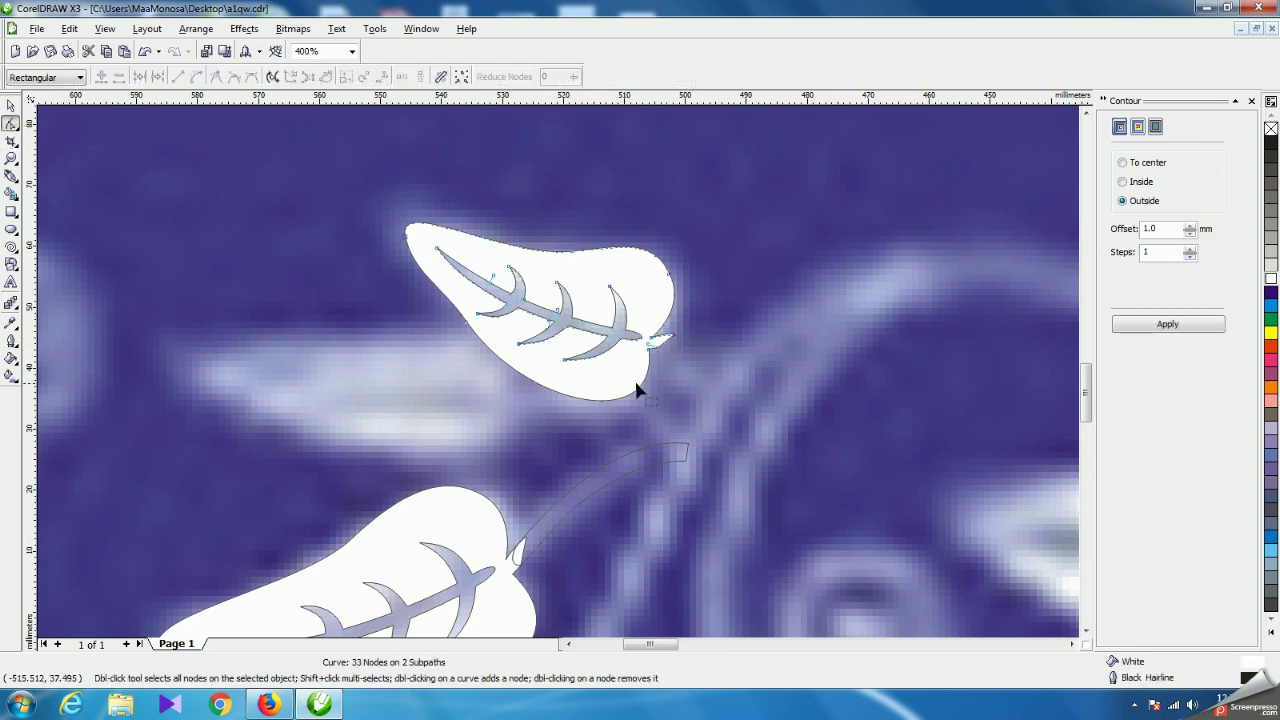
pyautogui.moveTo(687, 321); pyautogui.dragTo(668, 353)
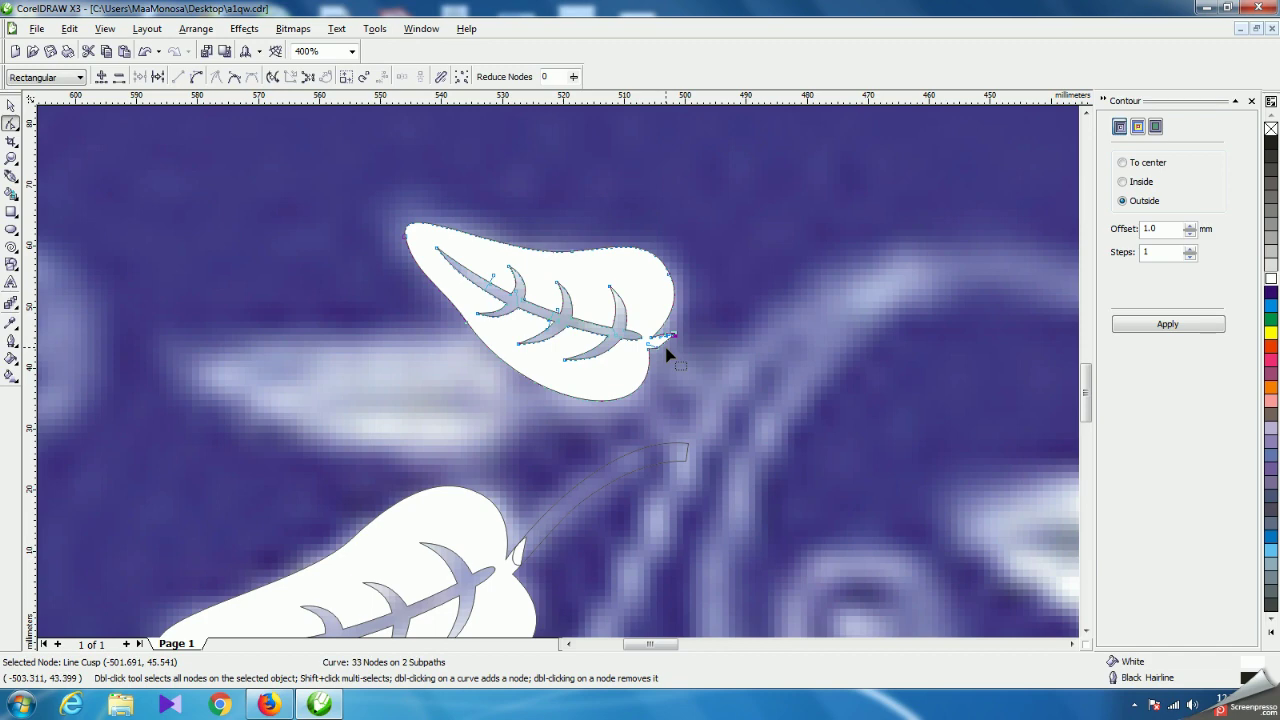
pyautogui.press('Delete')
pyautogui.scroll(2, 594, 380)
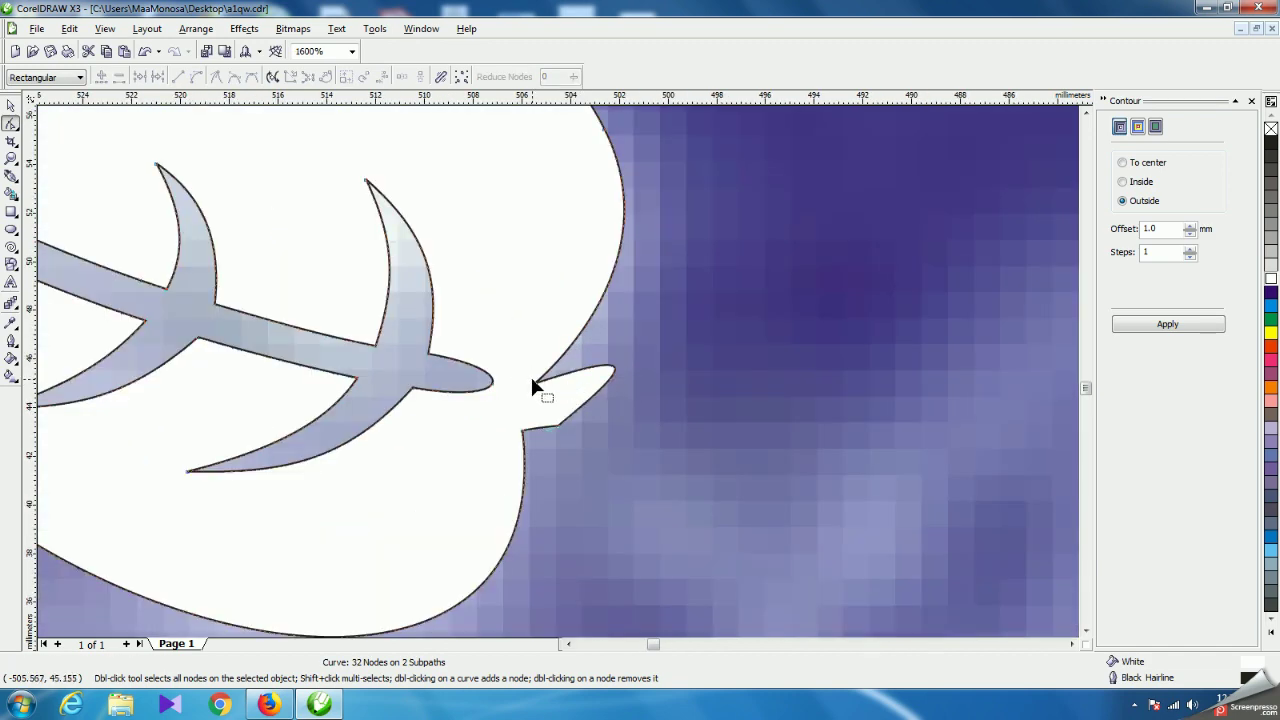
# Reshape the remaining stub on the uppermost leaf by pulling its tip inward and curving its upper and lower edges.
pyautogui.click(534, 384)
pyautogui.moveTo(648, 356); pyautogui.dragTo(557, 438)
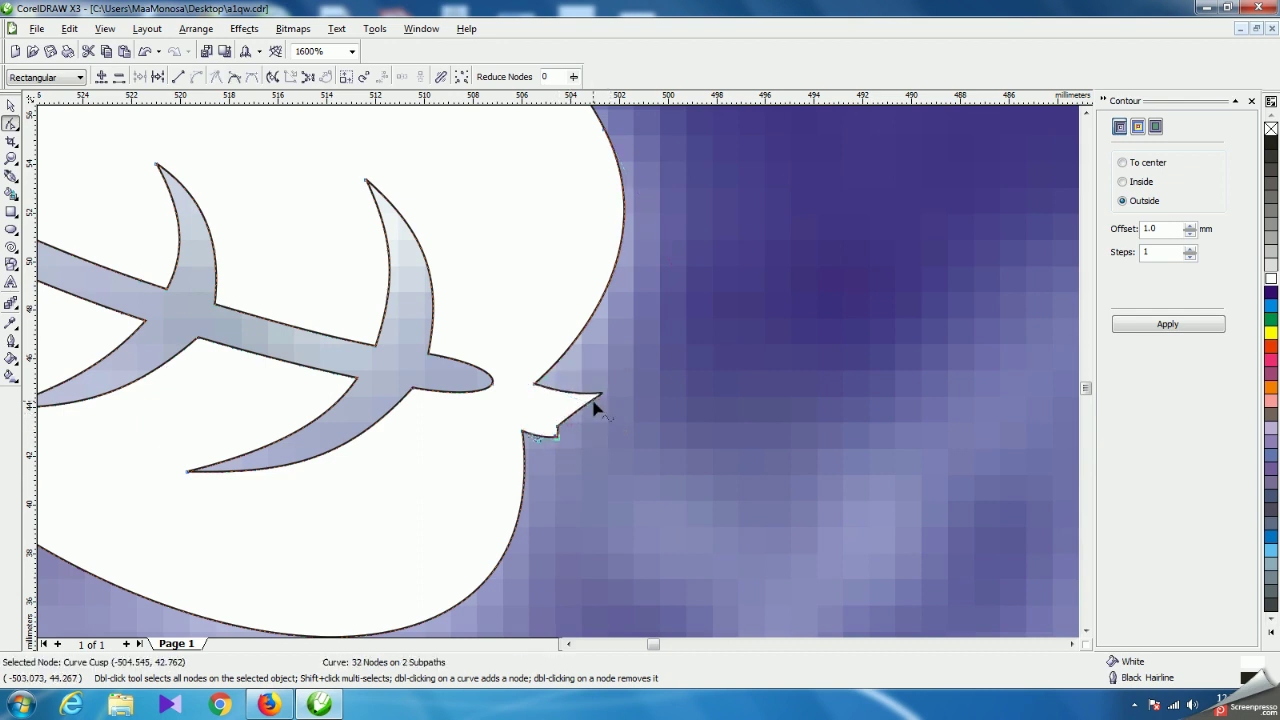
pyautogui.moveTo(602, 396); pyautogui.dragTo(594, 412)
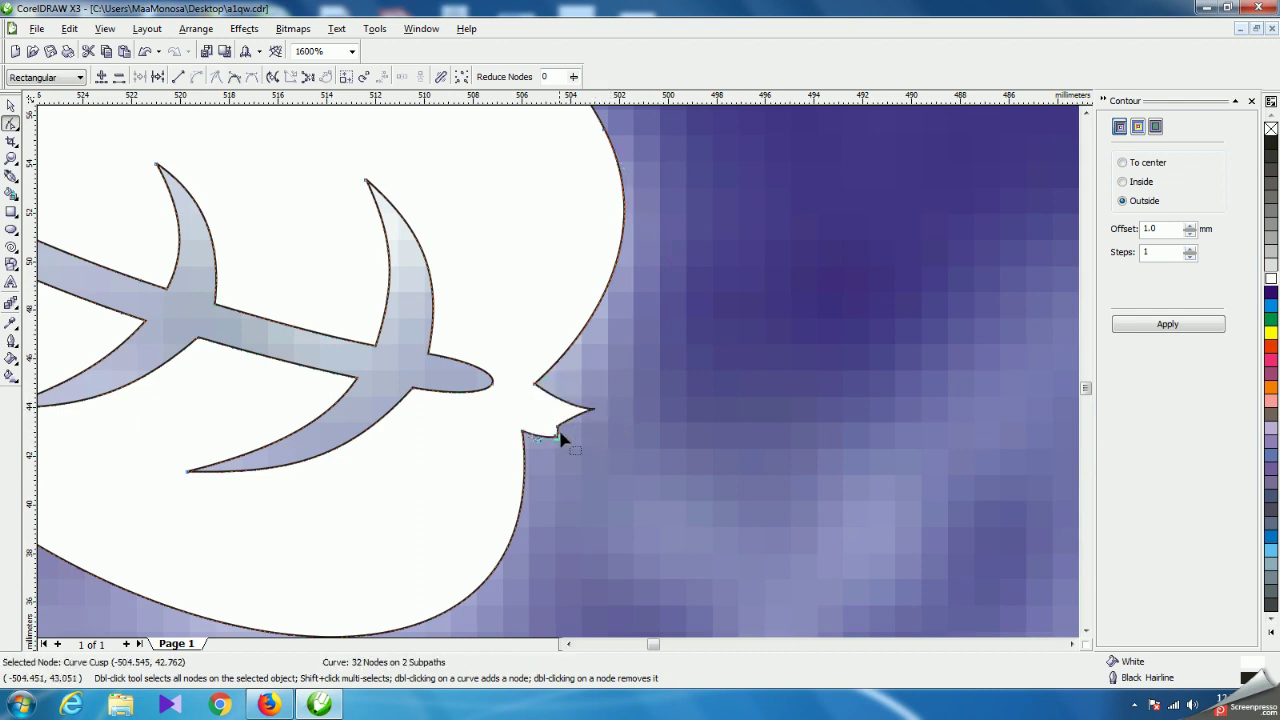
pyautogui.scroll(-2, 560, 437)
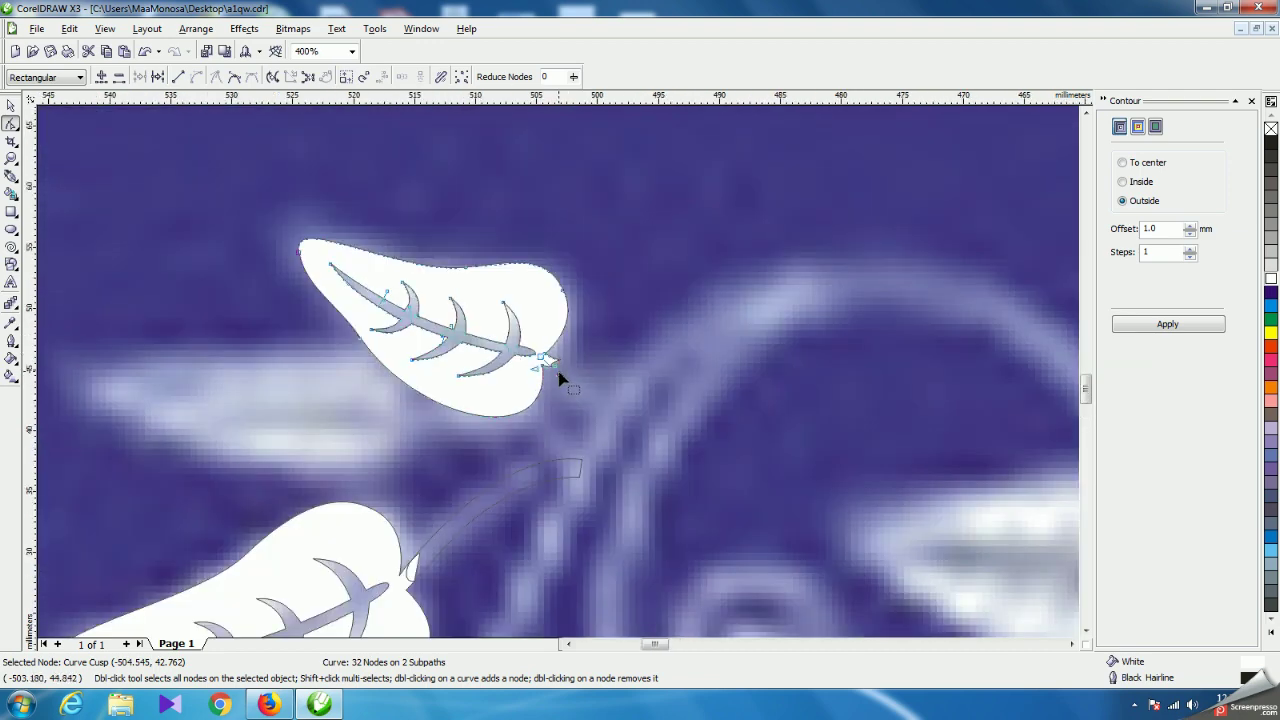
pyautogui.scroll(2, 560, 378)
pyautogui.scroll(-2, 557, 375)
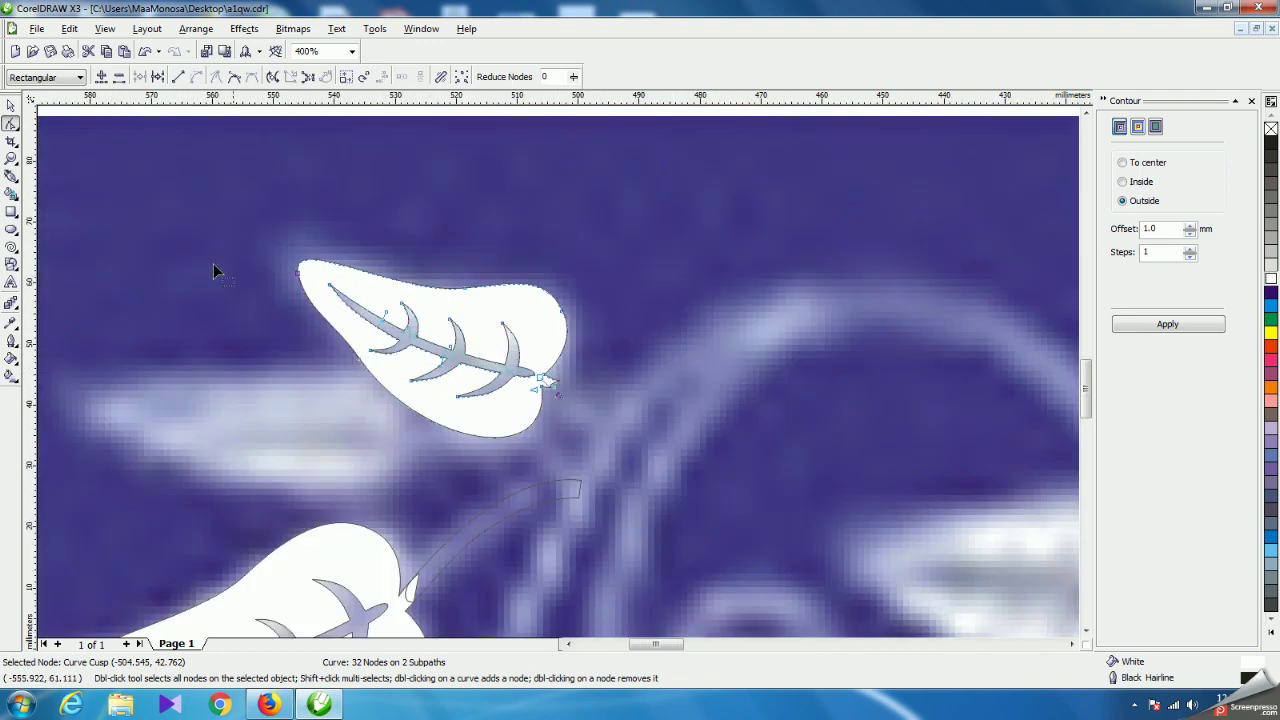
# Start a stem outline with a curve about 11 mm wide and 8.5 mm high from the vine to the uppermost leaf's upper base notch.
pyautogui.click(10, 176)
pyautogui.scroll(2, 543, 372)
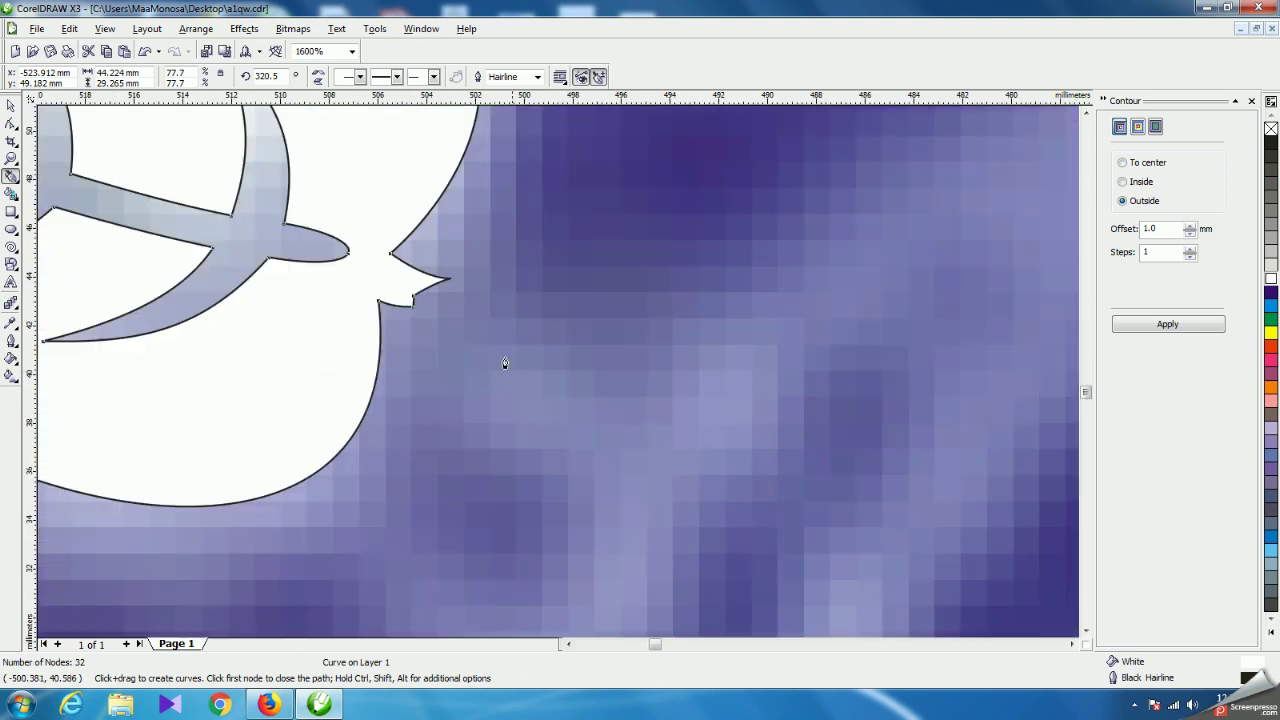
pyautogui.moveTo(390, 255); pyautogui.dragTo(485, 313)
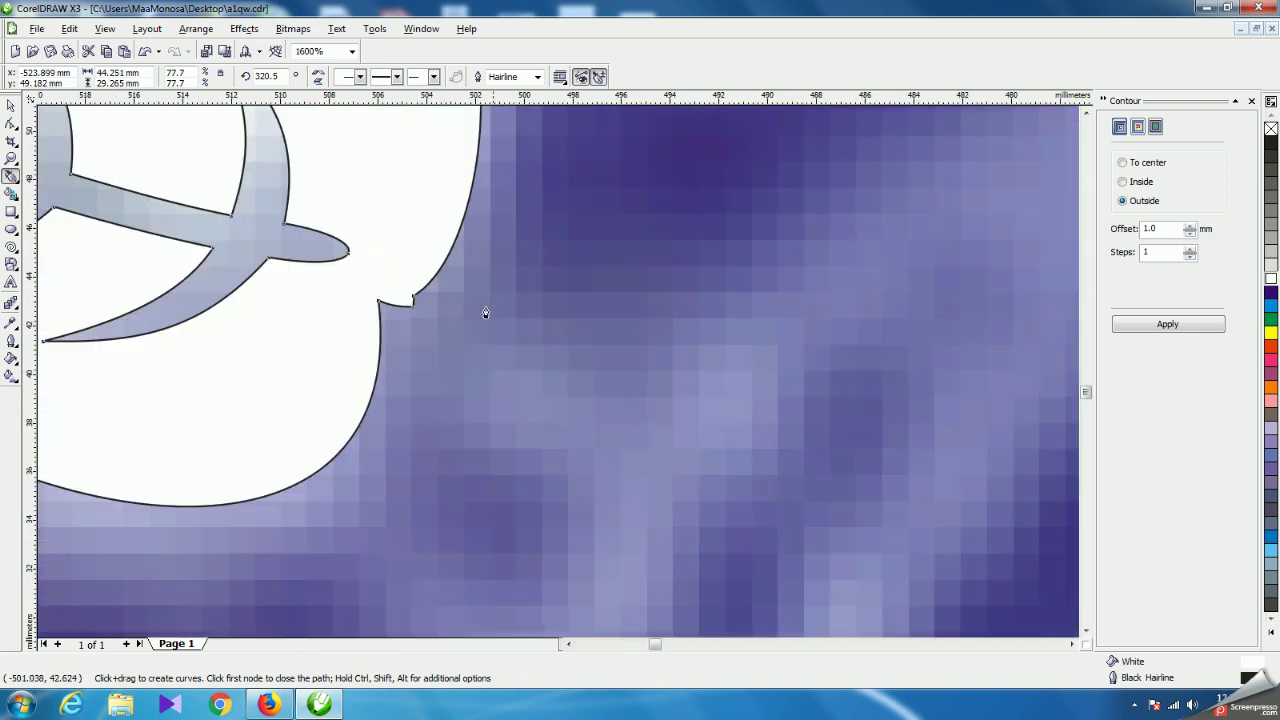
pyautogui.hotkey('ctrl', 'z')
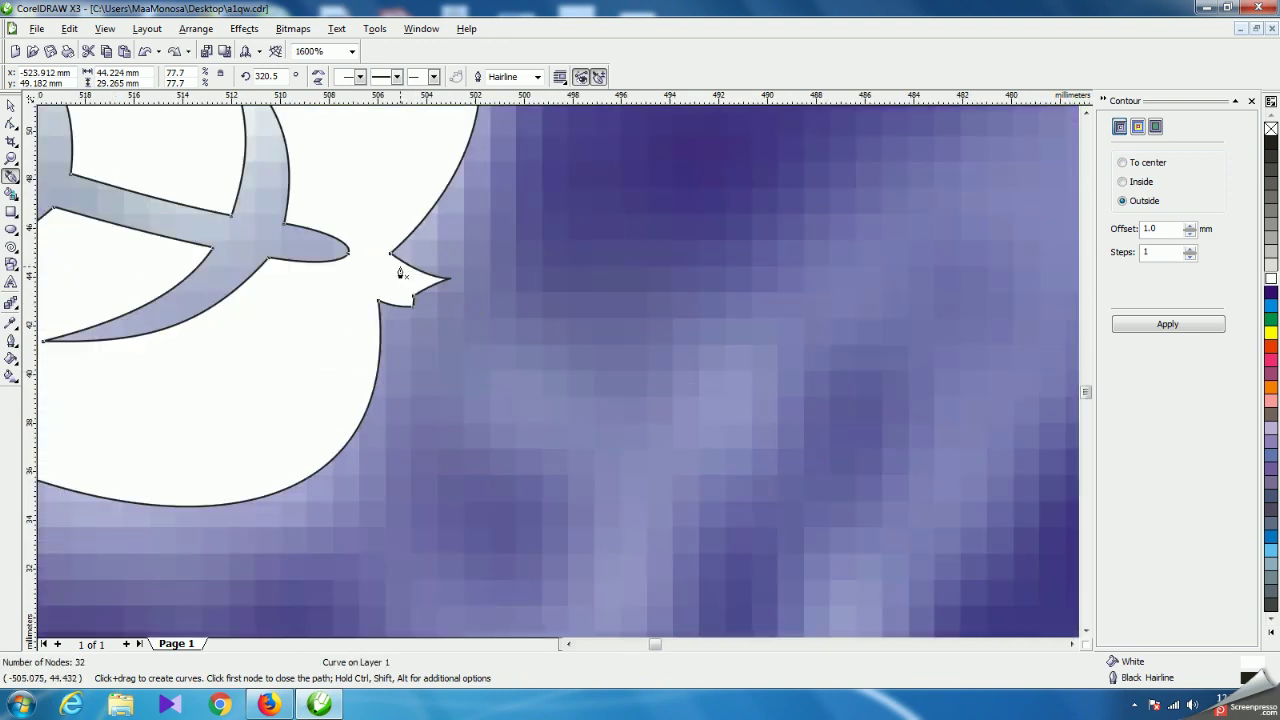
pyautogui.scroll(-2, 655, 475)
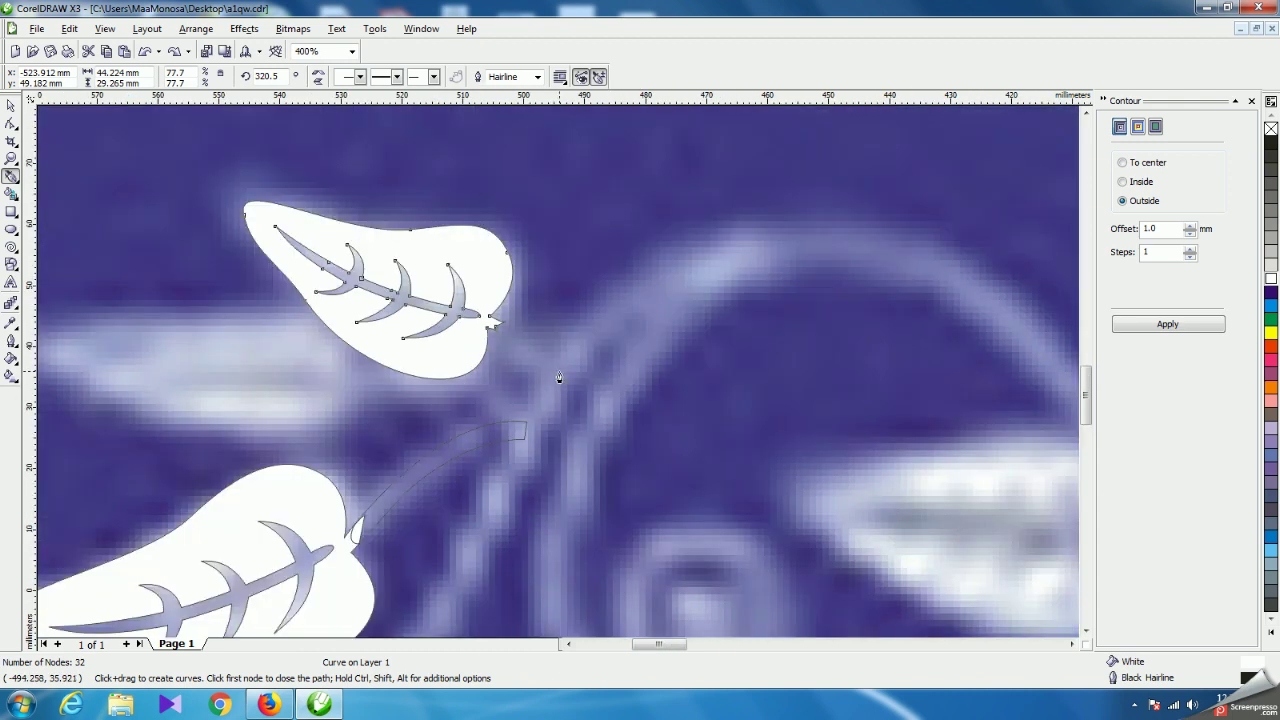
pyautogui.click(557, 374)
pyautogui.click(490, 318)
pyautogui.moveTo(482, 296); pyautogui.dragTo(457, 274)
pyautogui.scroll(2, 560, 370)
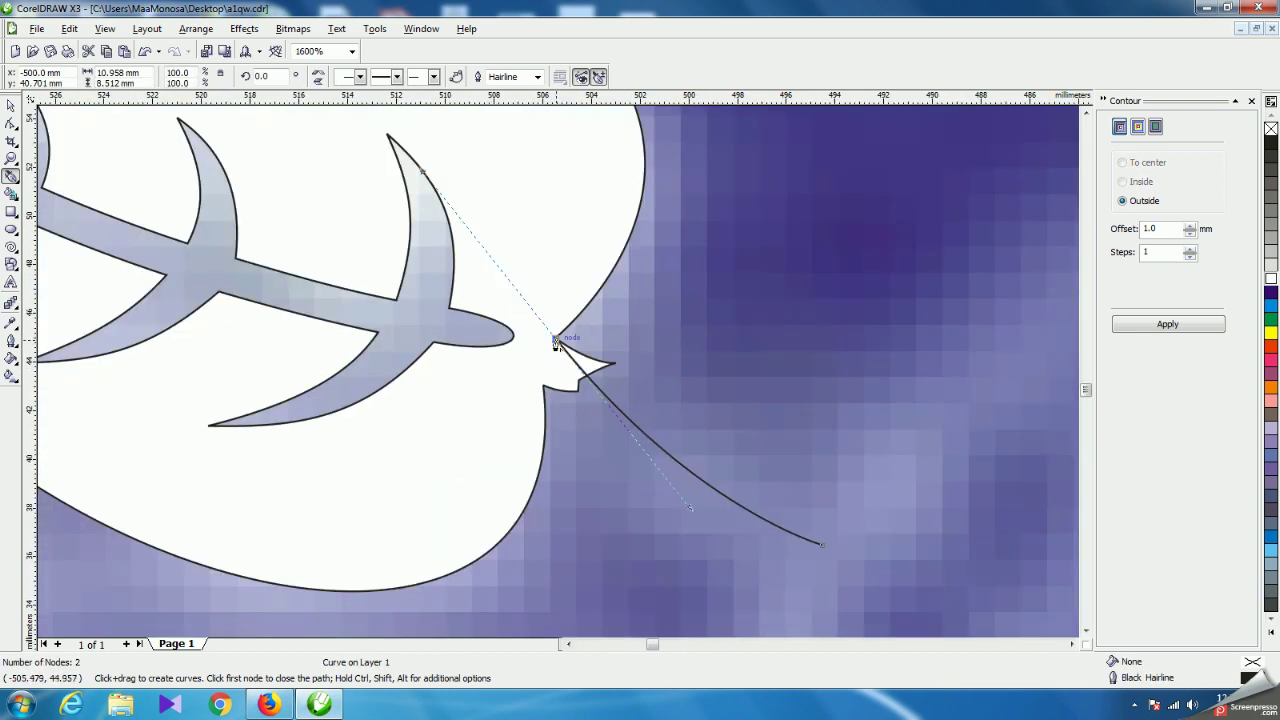
# Close the stem outline across the leaf base and along a matching lower curve, making it about 11 by 10 mm.
pyautogui.click(543, 388)
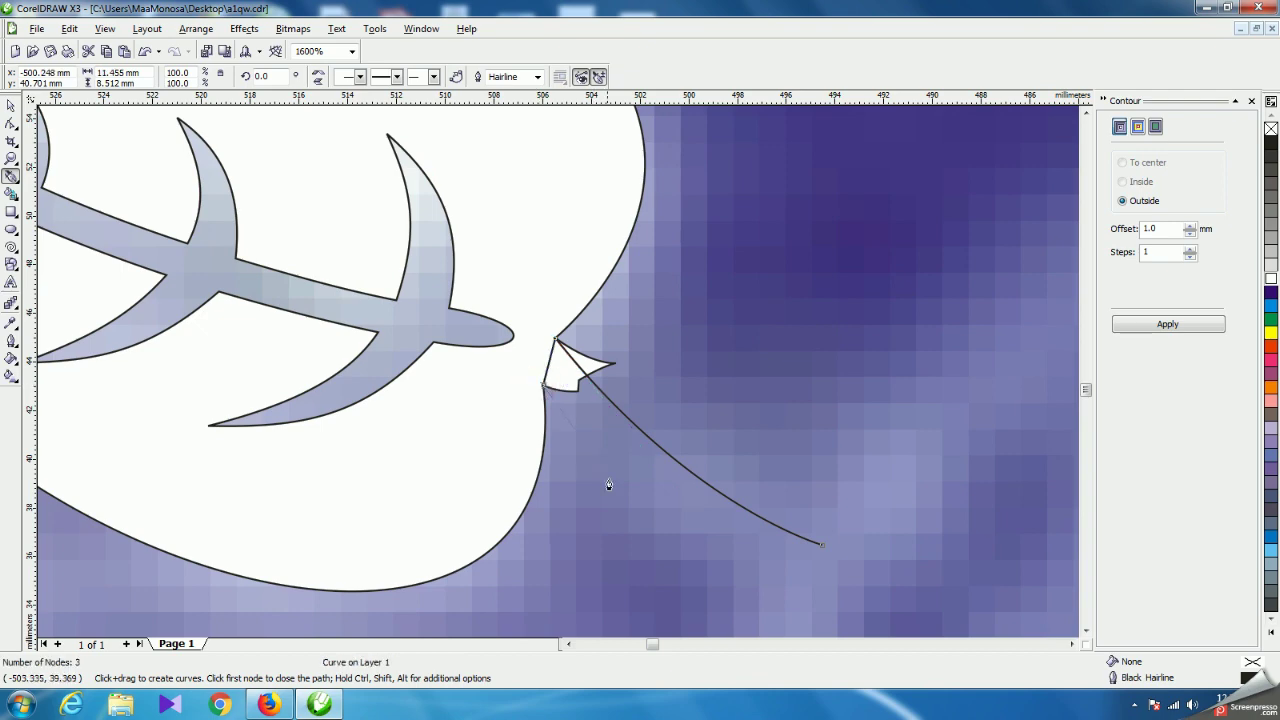
pyautogui.scroll(-1, 558, 378)
pyautogui.scroll(-2, 558, 378)
pyautogui.scroll(3, 596, 403)
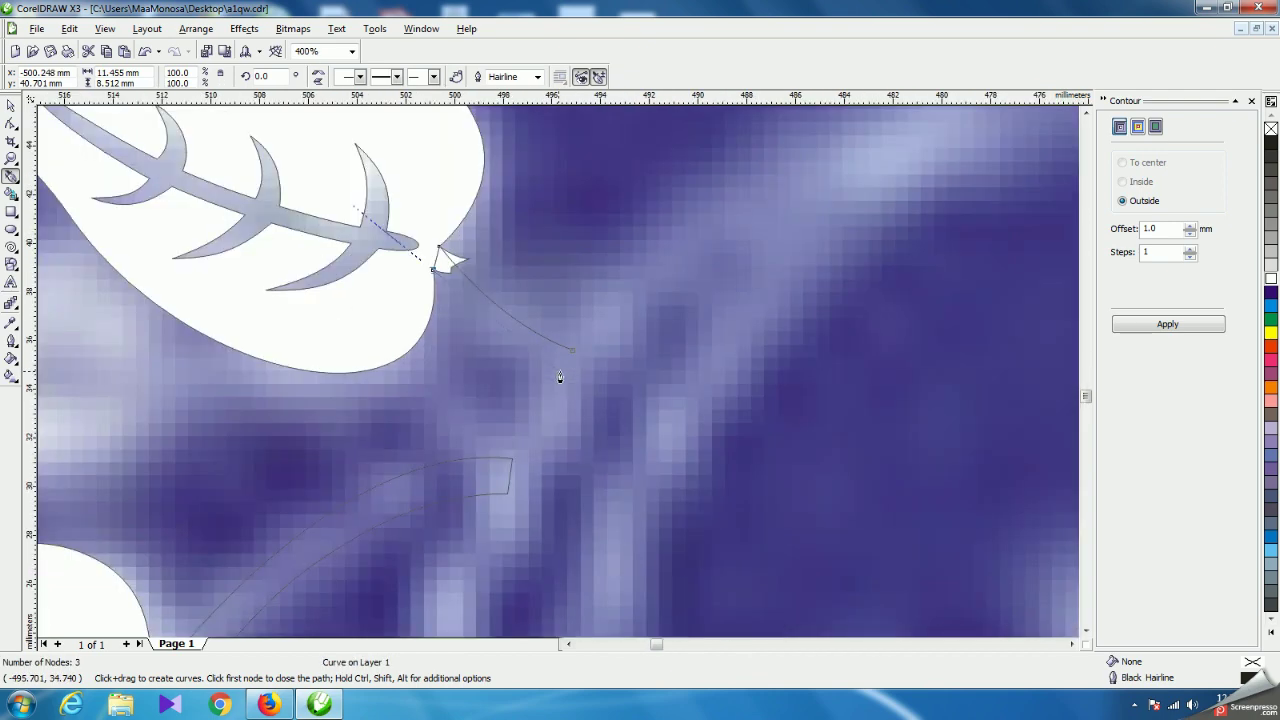
pyautogui.moveTo(565, 369)
pyautogui.mouseDown()
pyautogui.moveTo(620, 380)
pyautogui.moveTo(653, 352)
pyautogui.moveTo(658, 401)
pyautogui.moveTo(686, 428)
pyautogui.moveTo(725, 423)
pyautogui.moveTo(730, 440)
pyautogui.moveTo(725, 427)
pyautogui.mouseUp()
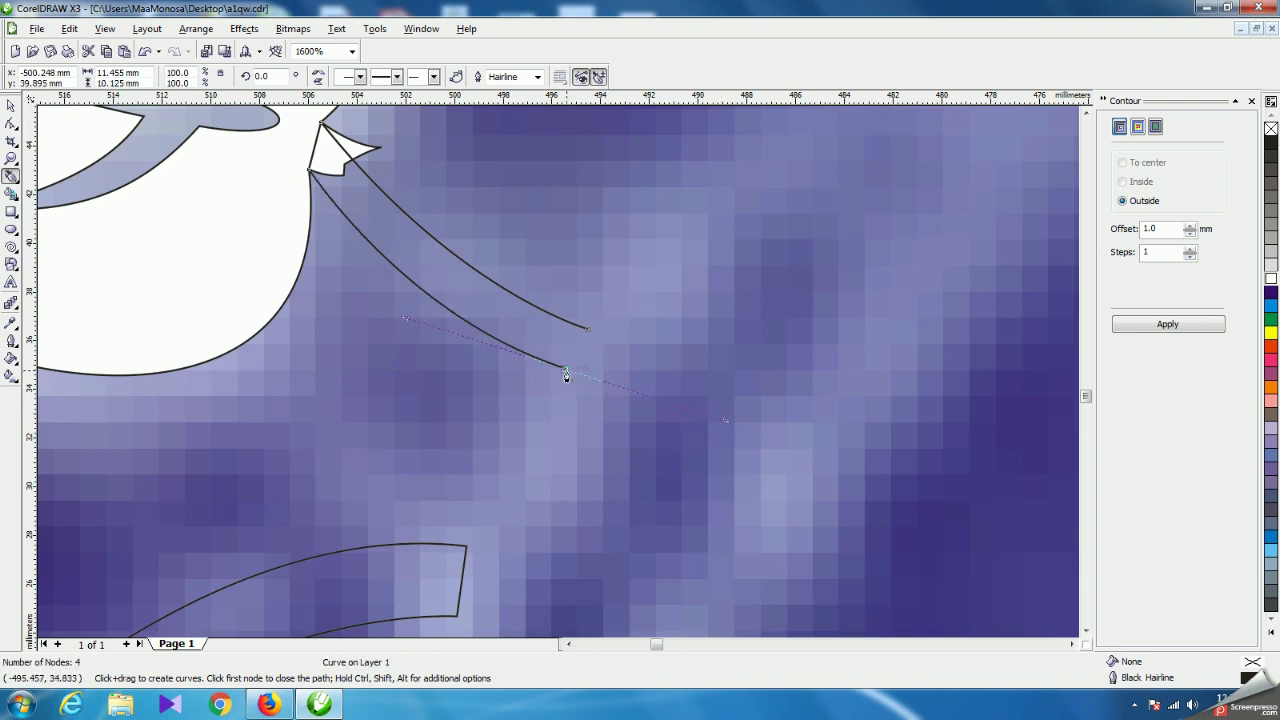
pyautogui.click(588, 330)
pyautogui.scroll(-3, 558, 378)
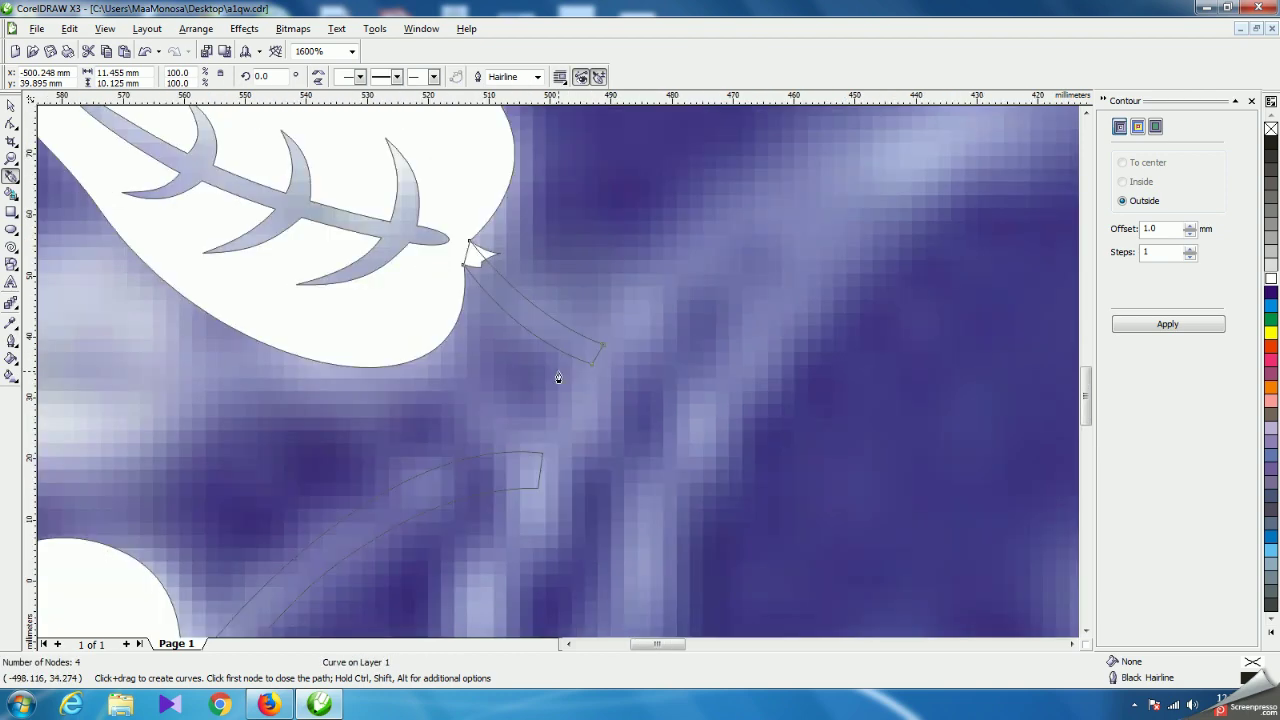
pyautogui.scroll(-2, 558, 378)
pyautogui.scroll(1, 557, 371)
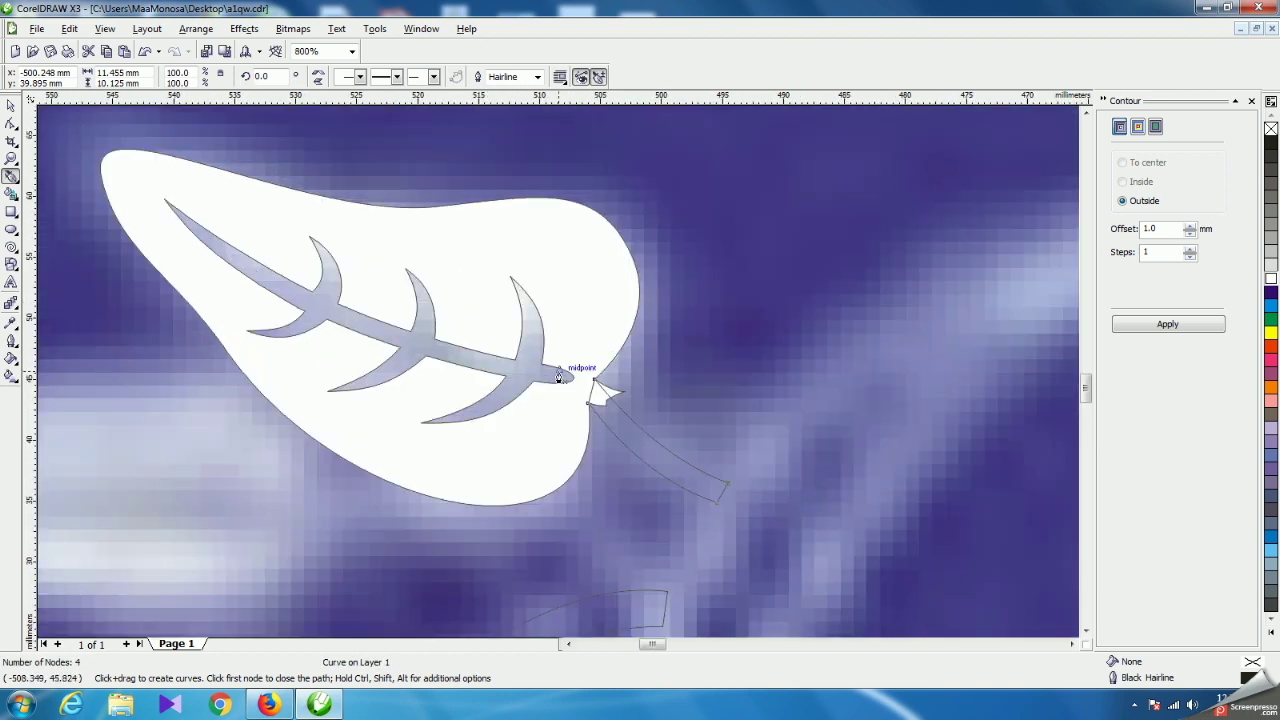
# Rotate the stem outline 25.8 degrees about its end at the uppermost leaf's base.
pyautogui.click(11, 105)
pyautogui.scroll(-2, 505, 368)
pyautogui.click(614, 312)
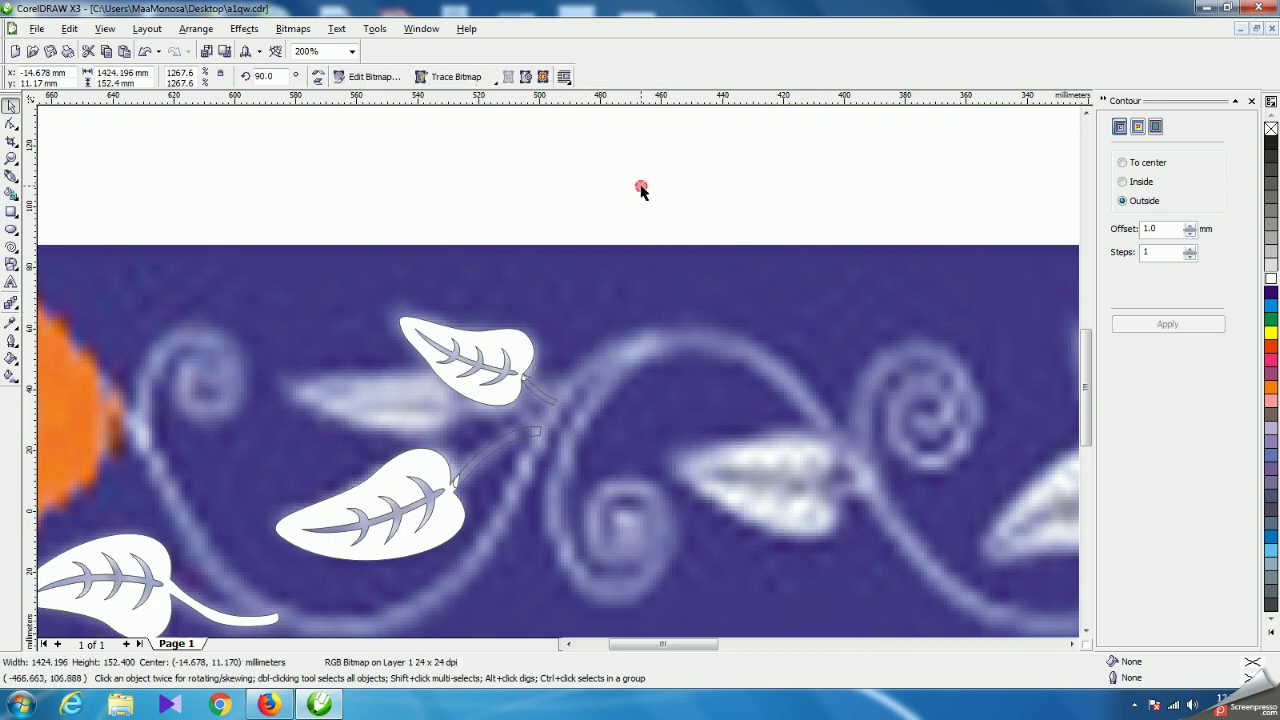
pyautogui.scroll(1, 557, 371)
pyautogui.click(478, 413)
pyautogui.click(485, 408)
pyautogui.moveTo(520, 343); pyautogui.dragTo(514, 303)
pyautogui.click(628, 280)
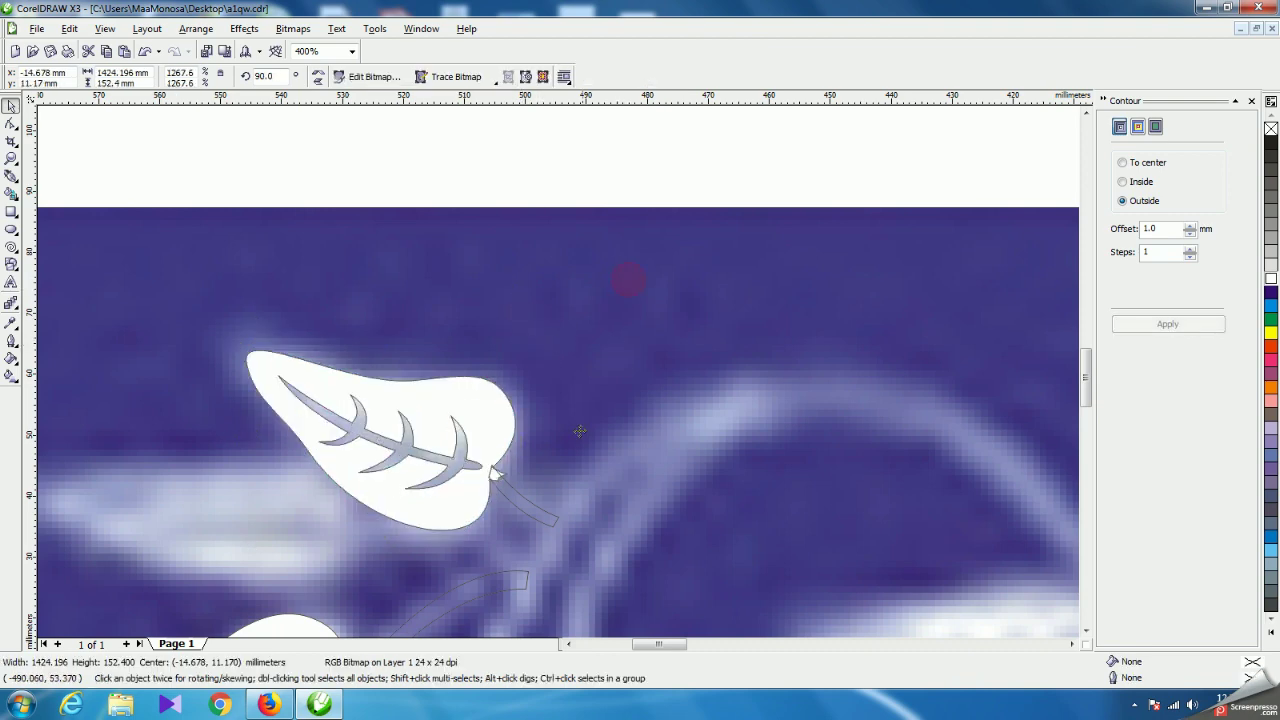
pyautogui.click(531, 503)
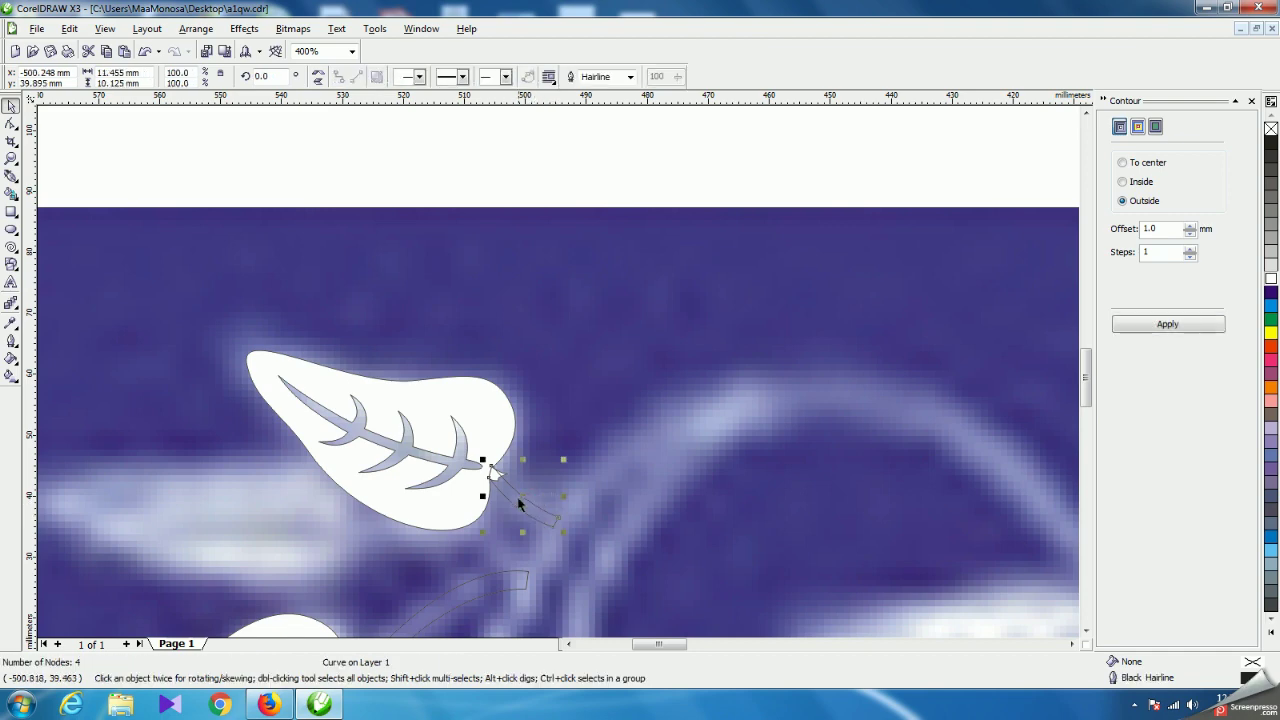
pyautogui.click(519, 503)
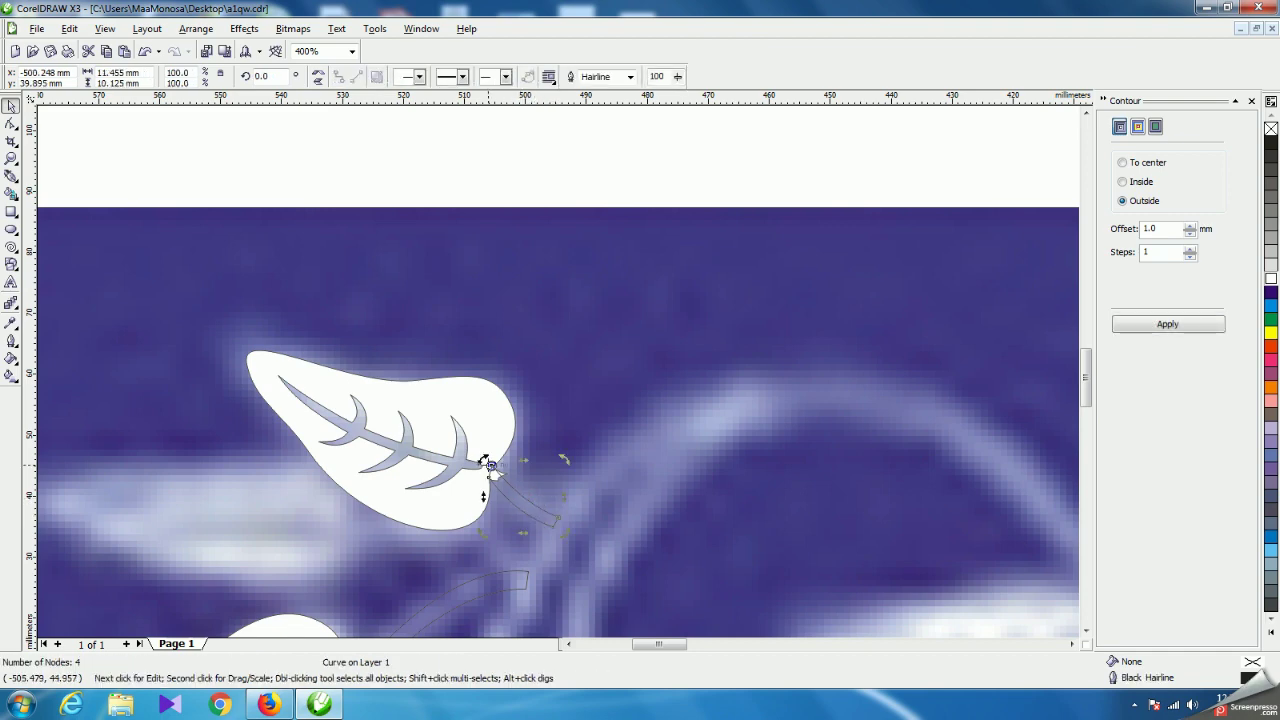
pyautogui.moveTo(566, 530); pyautogui.dragTo(594, 498)
pyautogui.click(610, 340)
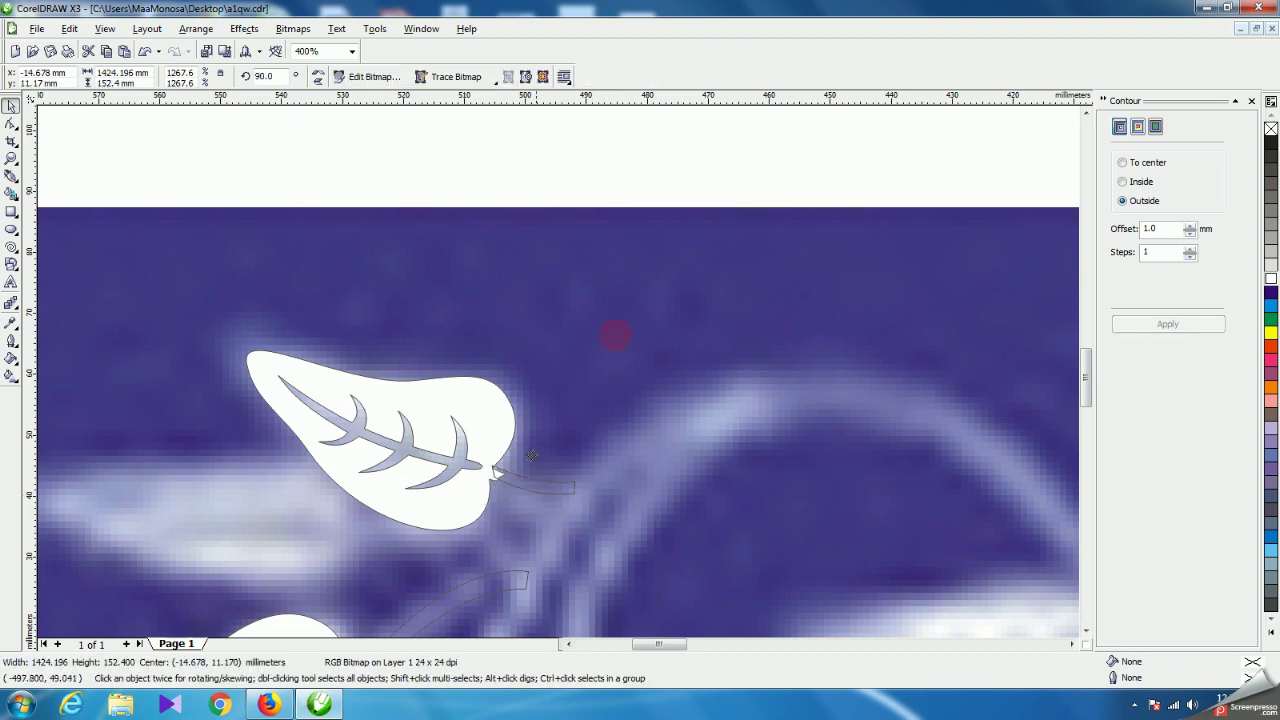
# Stretch the stem outline to 119.3% width and 115.4% height, with its wide end overlapping the uppermost leaf's base.
pyautogui.scroll(4, 494, 366)
pyautogui.moveTo(555, 392); pyautogui.dragTo(536, 389)
pyautogui.moveTo(736, 402); pyautogui.dragTo(799, 401)
pyautogui.moveTo(589, 457); pyautogui.dragTo(586, 481)
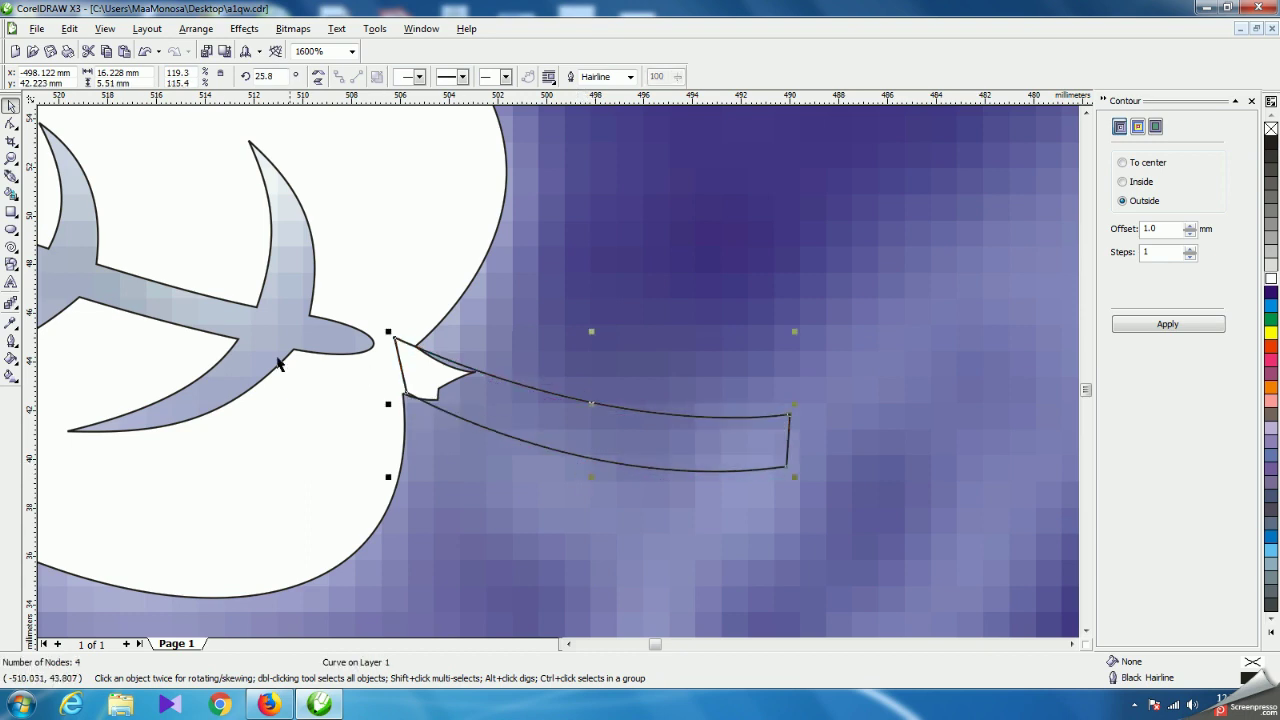
pyautogui.click(11, 121)
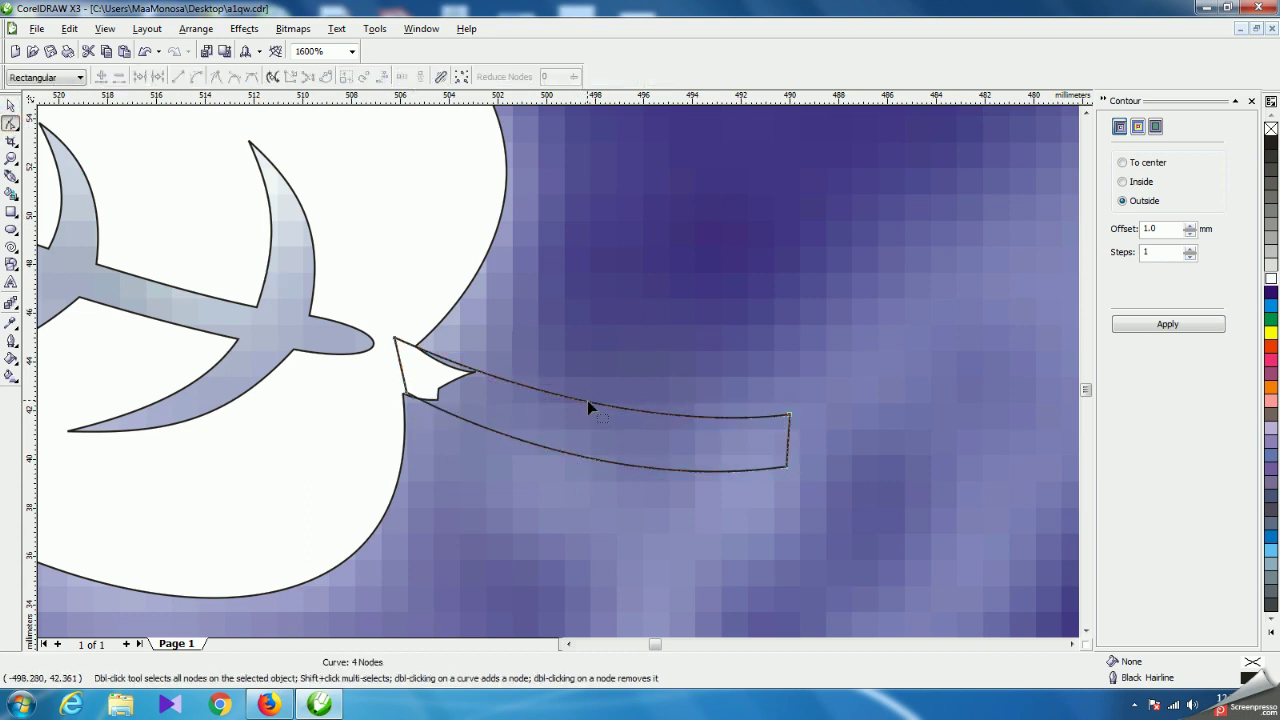
pyautogui.moveTo(395, 338); pyautogui.dragTo(621, 461)
# Weld the stem outline to the uppermost leaf as one white shape.
pyautogui.click(11, 105)
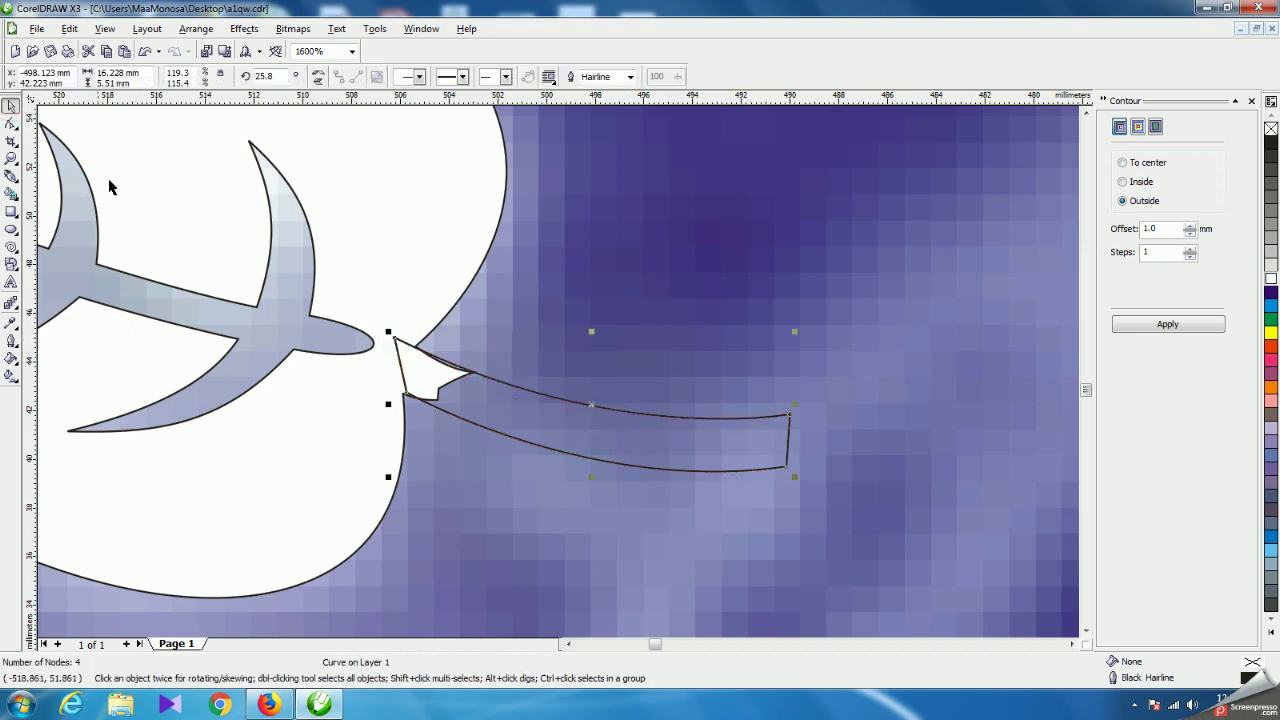
pyautogui.keyDown('shift'); pyautogui.click(406, 226); pyautogui.keyUp('shift')
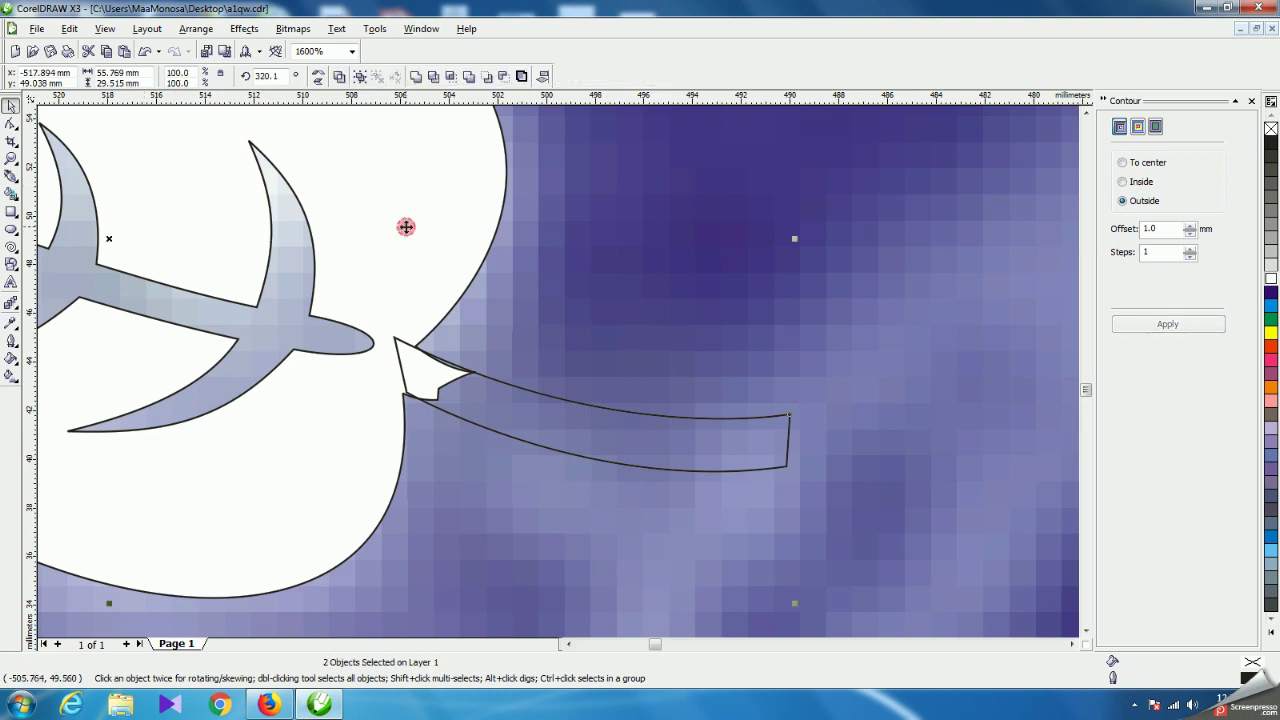
pyautogui.click(417, 75)
pyautogui.scroll(-3, 495, 310)
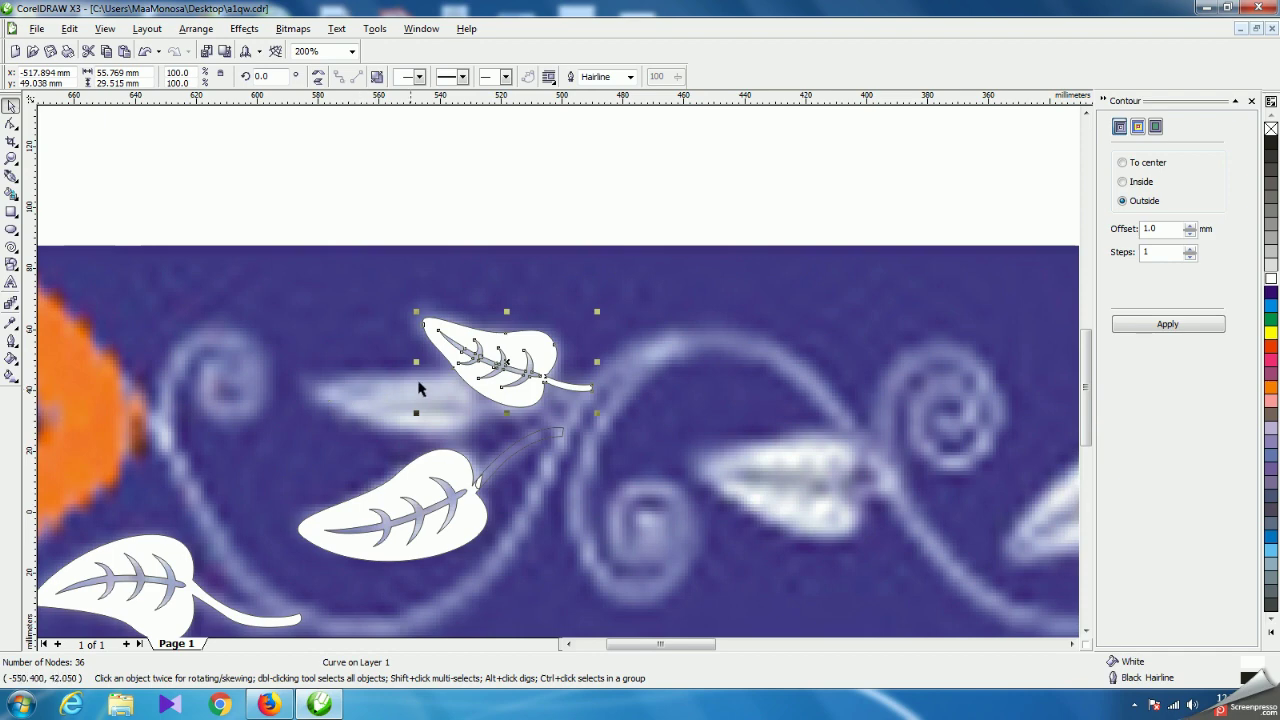
pyautogui.click(466, 181)
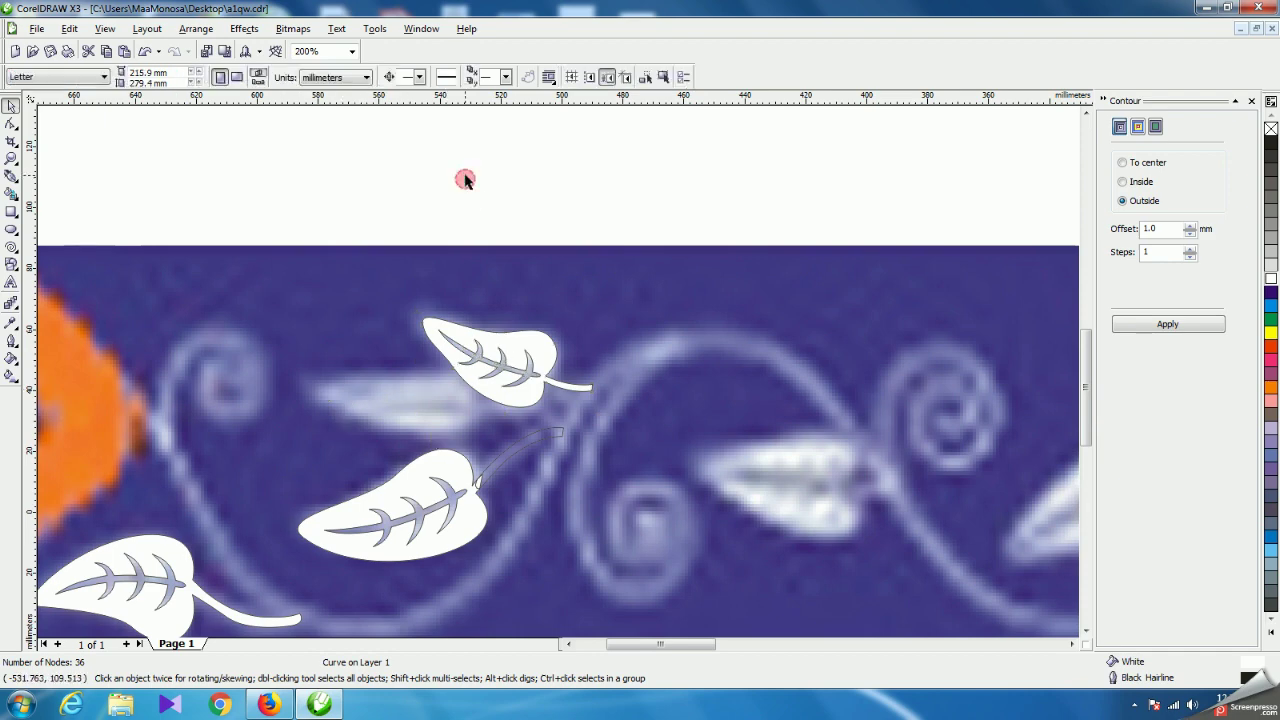
# Place a copy of the lower stemless leaf near the middle bitmap leaf and weld the original leaf to its stem outline.
pyautogui.click(418, 490)
pyautogui.moveTo(418, 490); pyautogui.dragTo(337, 363)
pyautogui.click(489, 463)
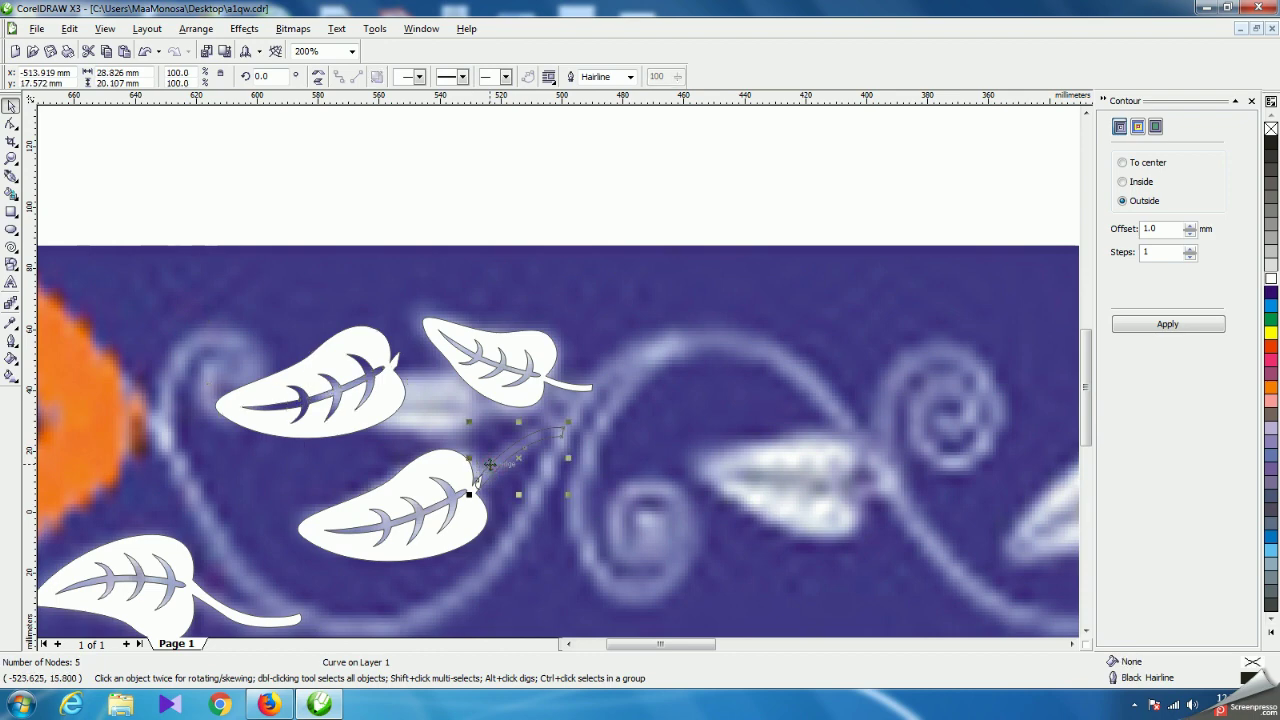
pyautogui.keyDown('shift'); pyautogui.click(475, 528); pyautogui.keyUp('shift')
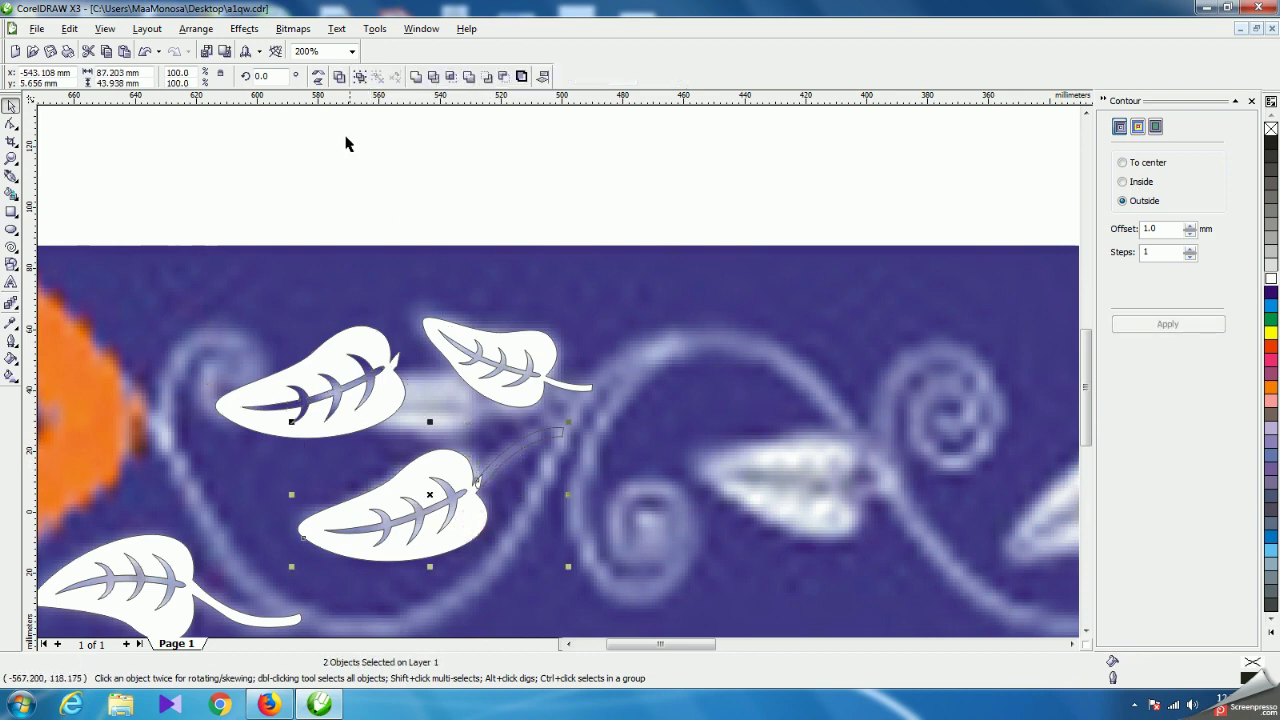
pyautogui.click(385, 78)
pyautogui.click(540, 130)
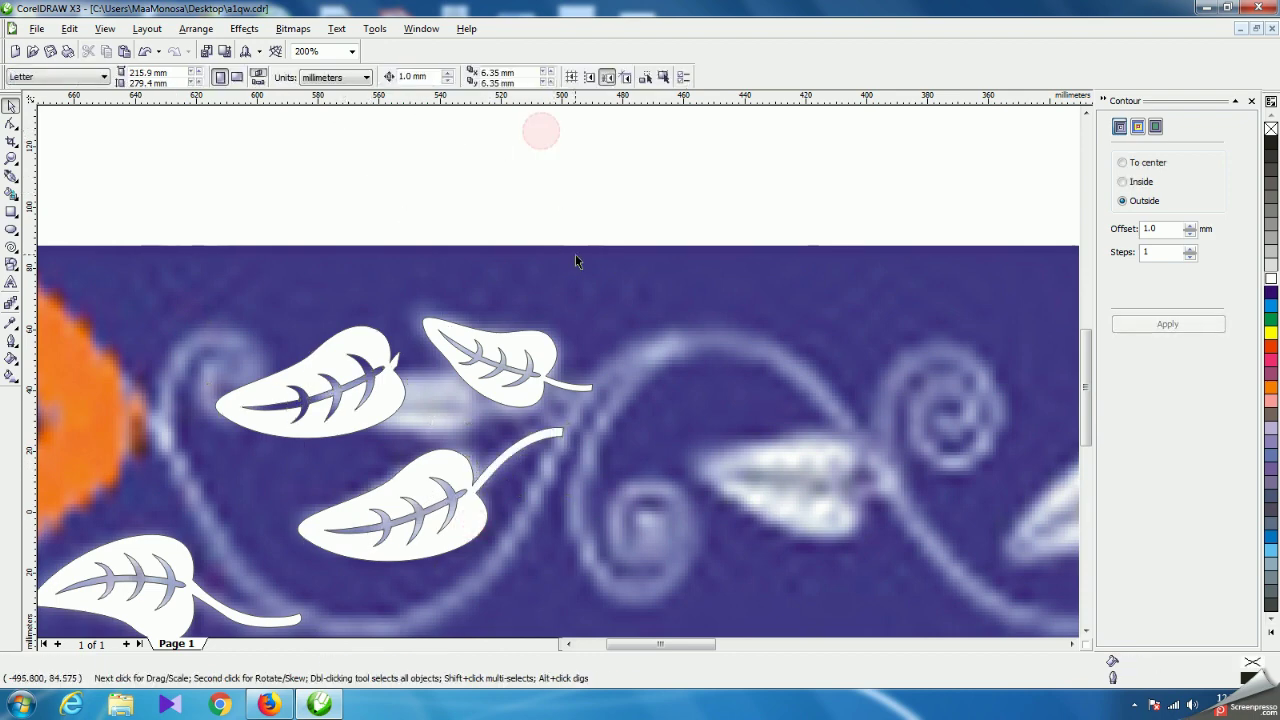
# Flatten the new leaf copy to a vertical scale of 58.5% to suit the narrow middle bitmap leaf.
pyautogui.scroll(3, 568, 378)
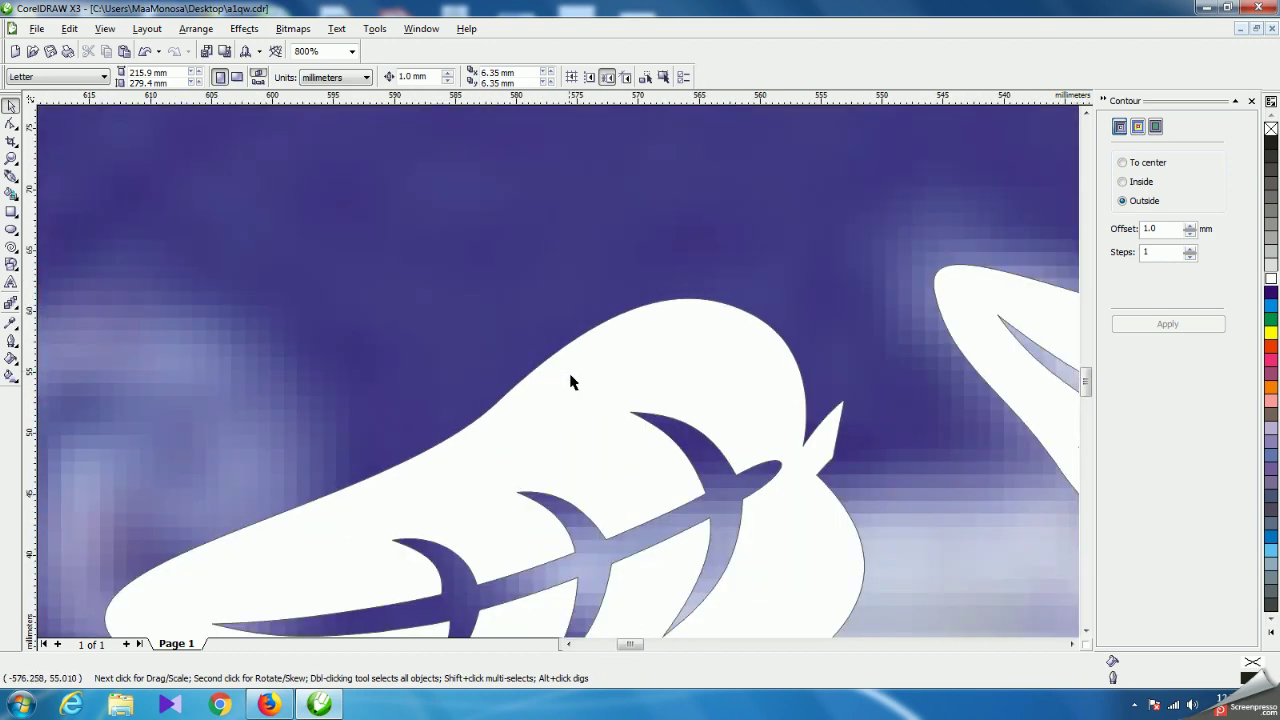
pyautogui.scroll(-3, 563, 375)
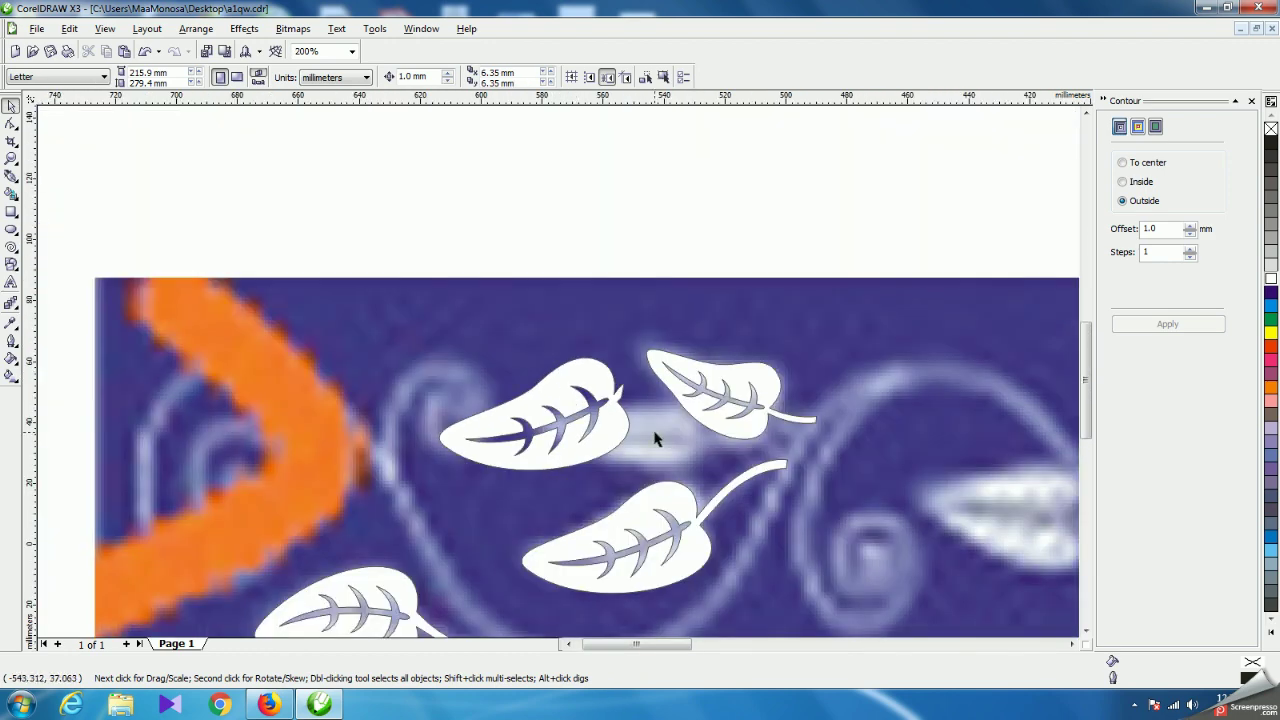
pyautogui.click(600, 430)
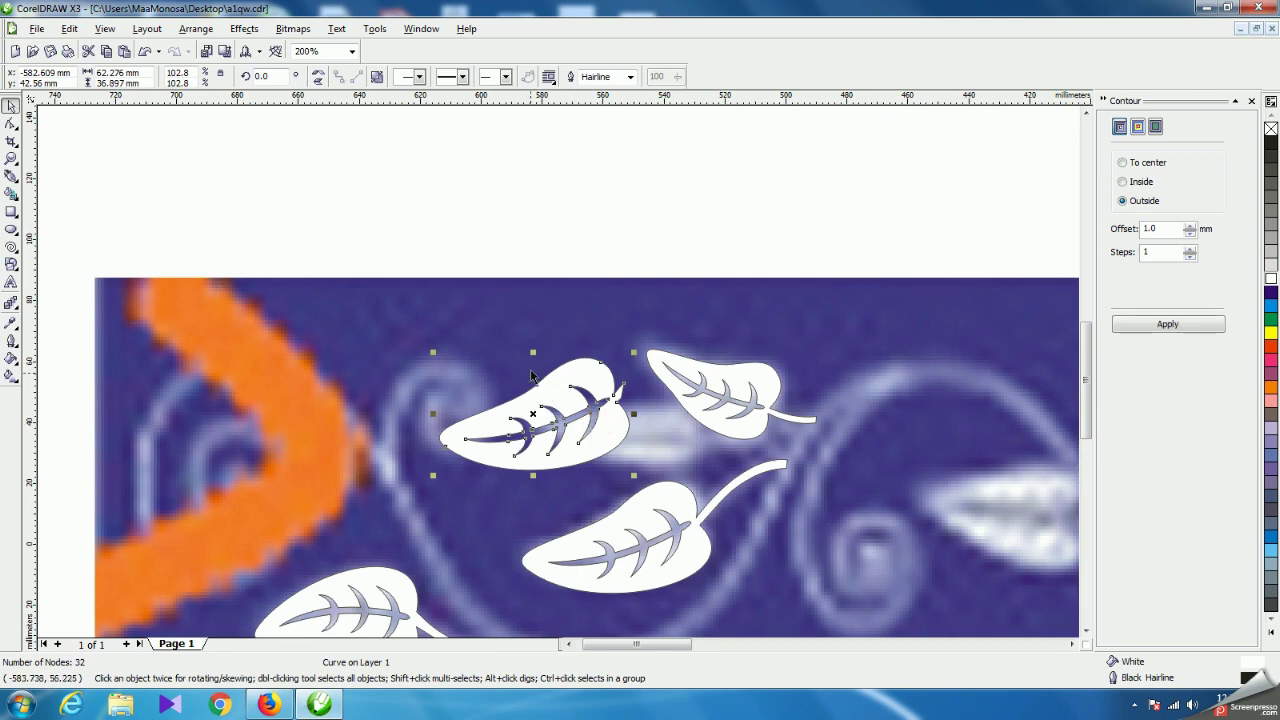
pyautogui.moveTo(533, 353); pyautogui.dragTo(537, 401)
pyautogui.click(588, 432)
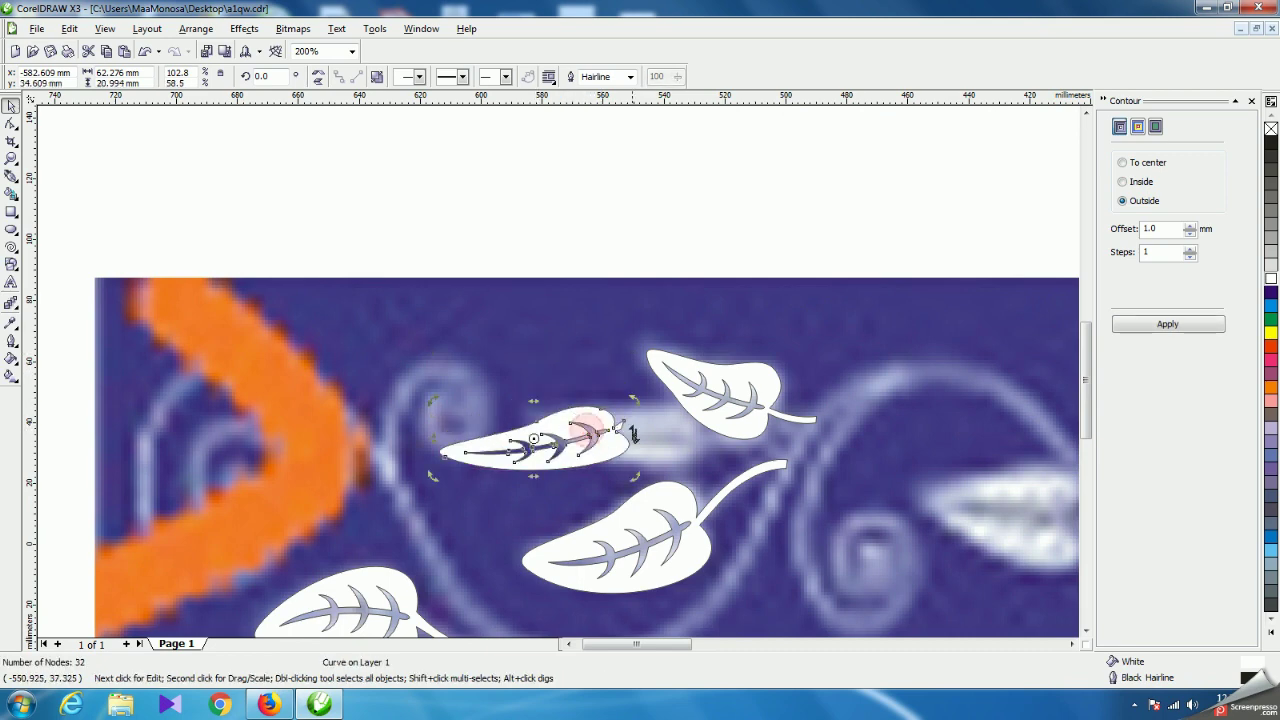
# Fit the new leaf copy over the middle bitmap leaf at 336.2° rotation, 101.6% width and 73.0% height.
pyautogui.moveTo(636, 477); pyautogui.dragTo(612, 497)
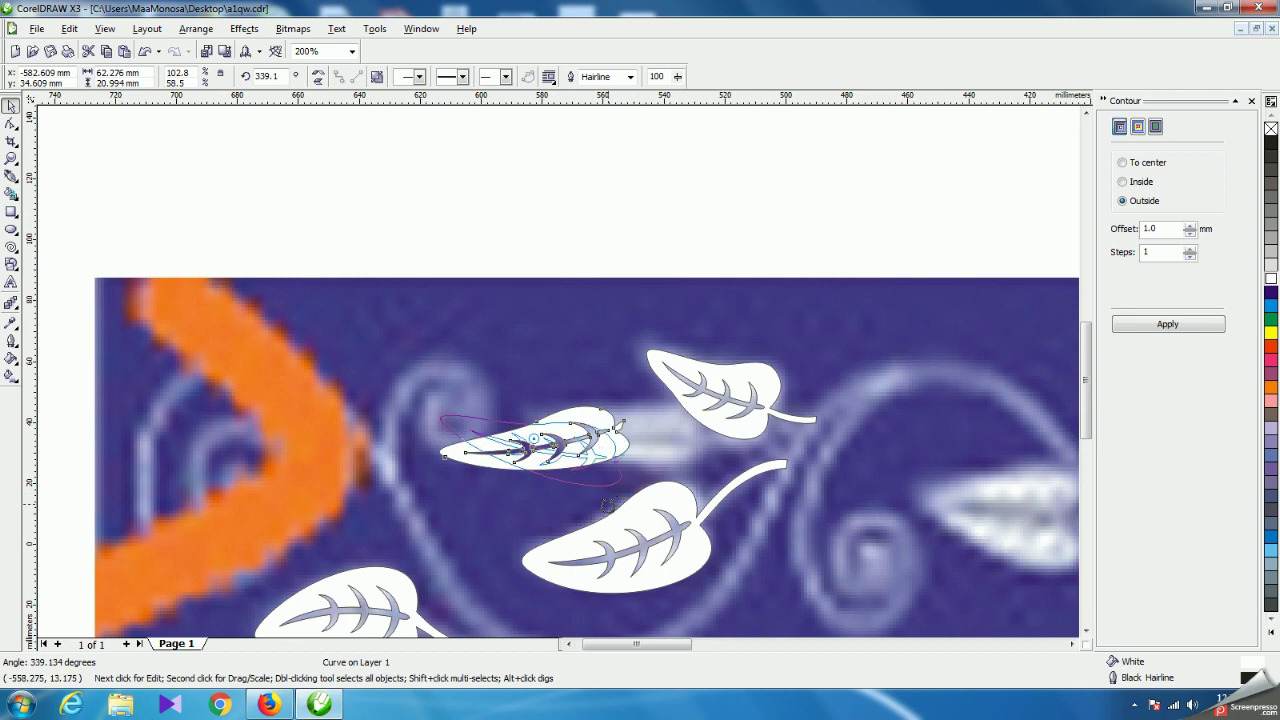
pyautogui.moveTo(532, 410); pyautogui.dragTo(558, 408)
pyautogui.doubleClick(580, 434)
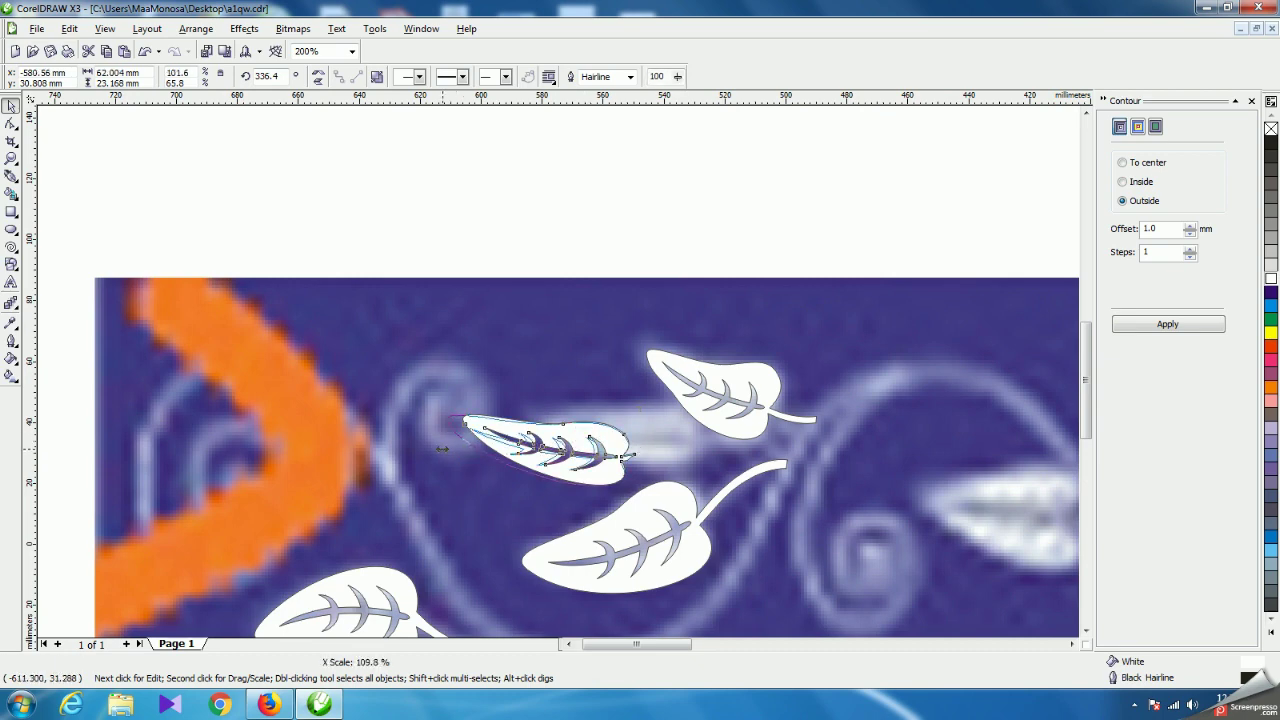
pyautogui.moveTo(458, 451); pyautogui.dragTo(510, 490)
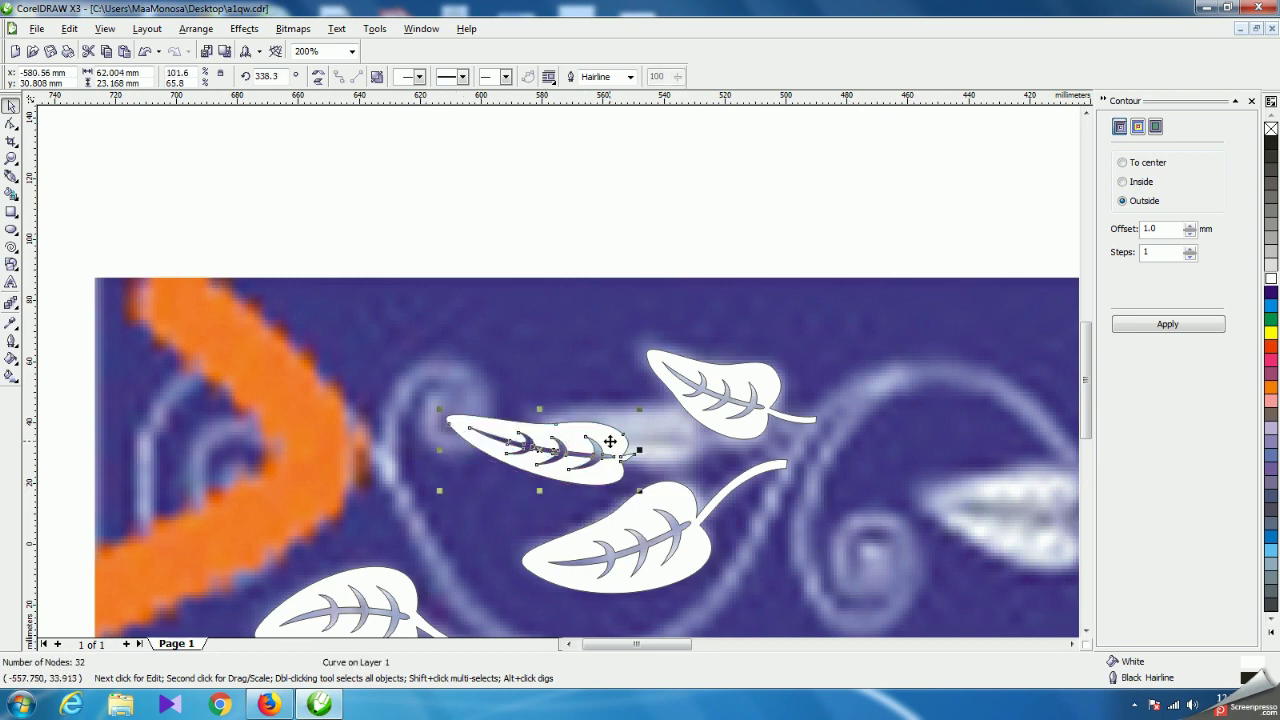
pyautogui.moveTo(540, 410); pyautogui.dragTo(540, 403)
pyautogui.moveTo(608, 443); pyautogui.dragTo(676, 434)
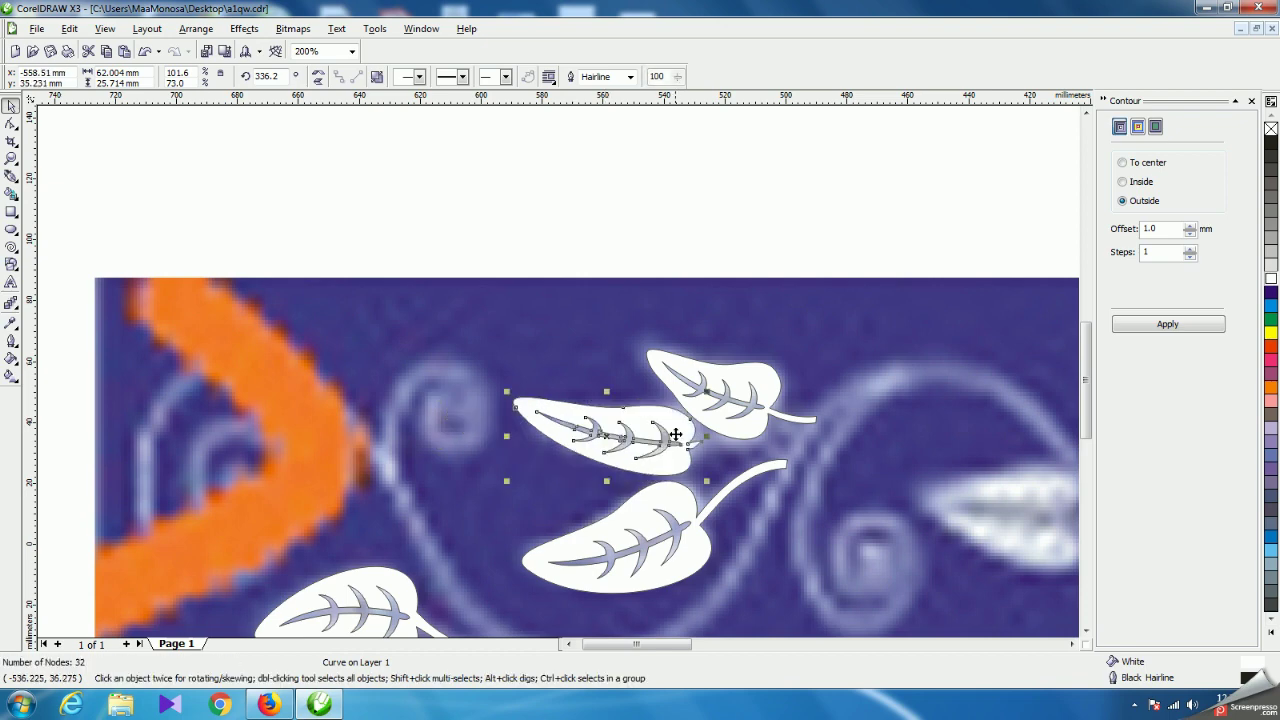
pyautogui.click(567, 240)
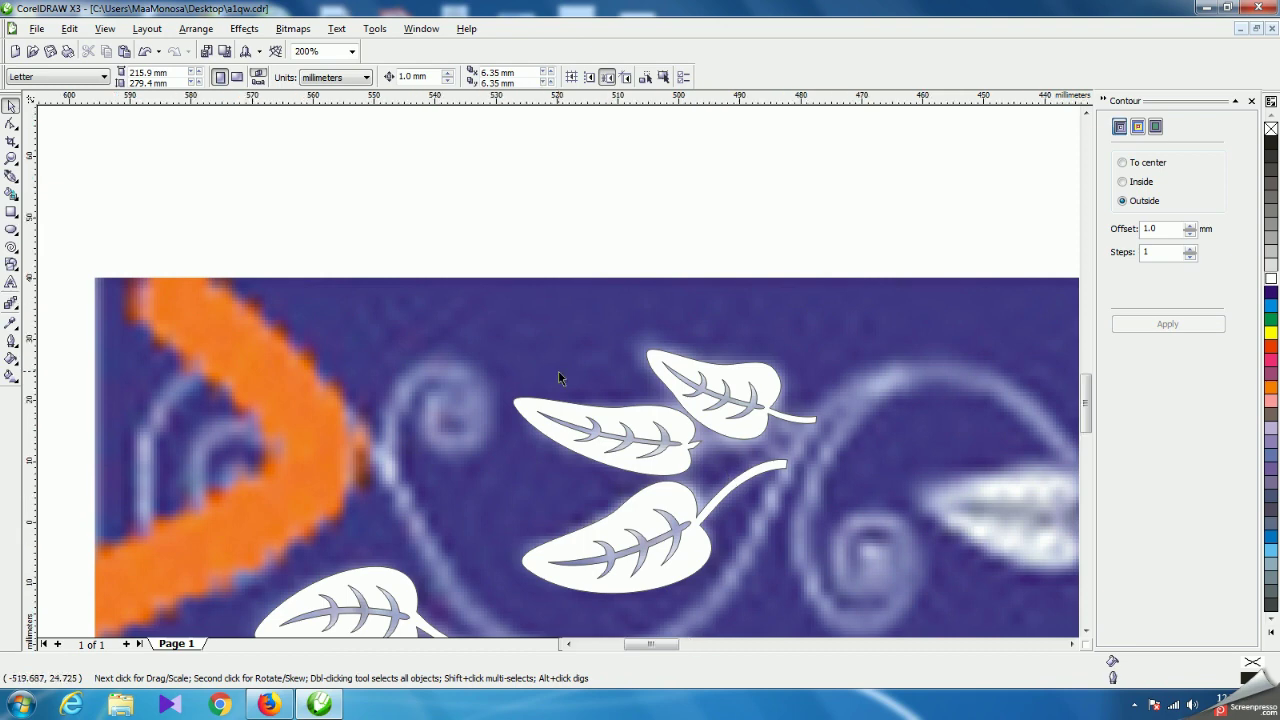
# Examine the middle leaf's base up close and compare the traced leaves with the repeated leaf clusters along the bitmap border.
pyautogui.scroll(2, 728, 476)
pyautogui.click(457, 268)
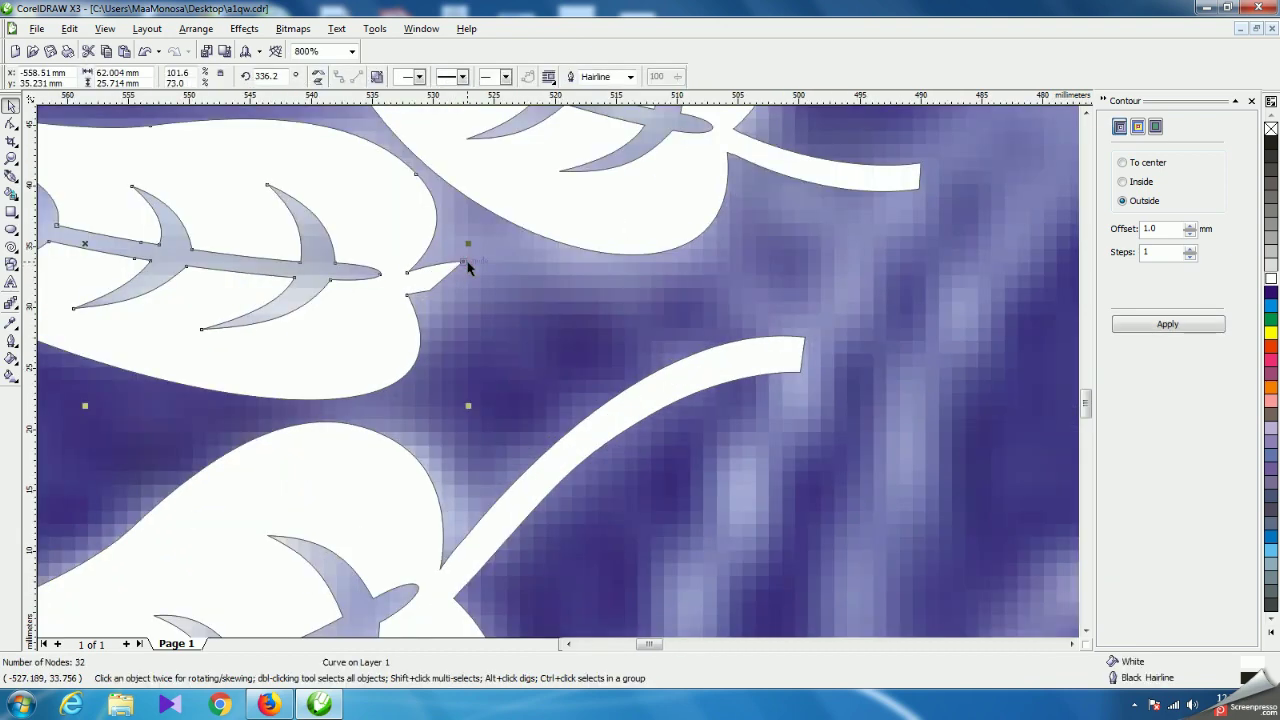
pyautogui.click(12, 124)
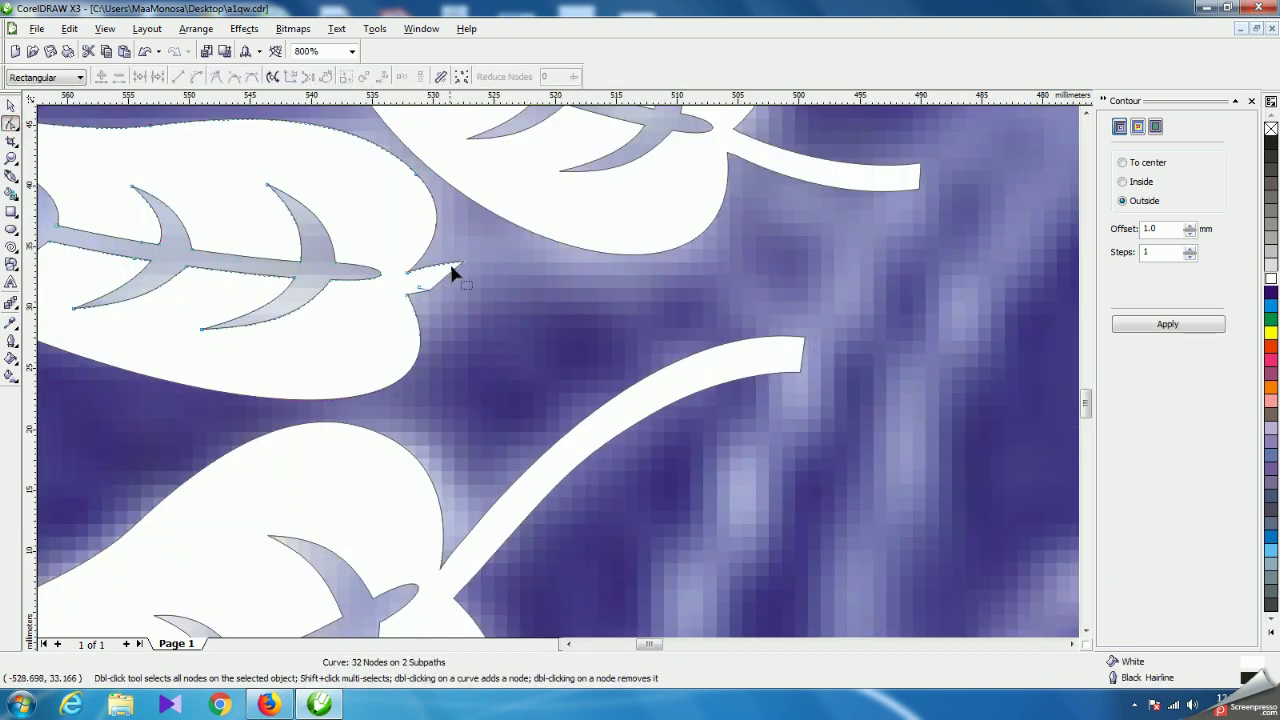
pyautogui.click(565, 324)
pyautogui.scroll(-2, 558, 378)
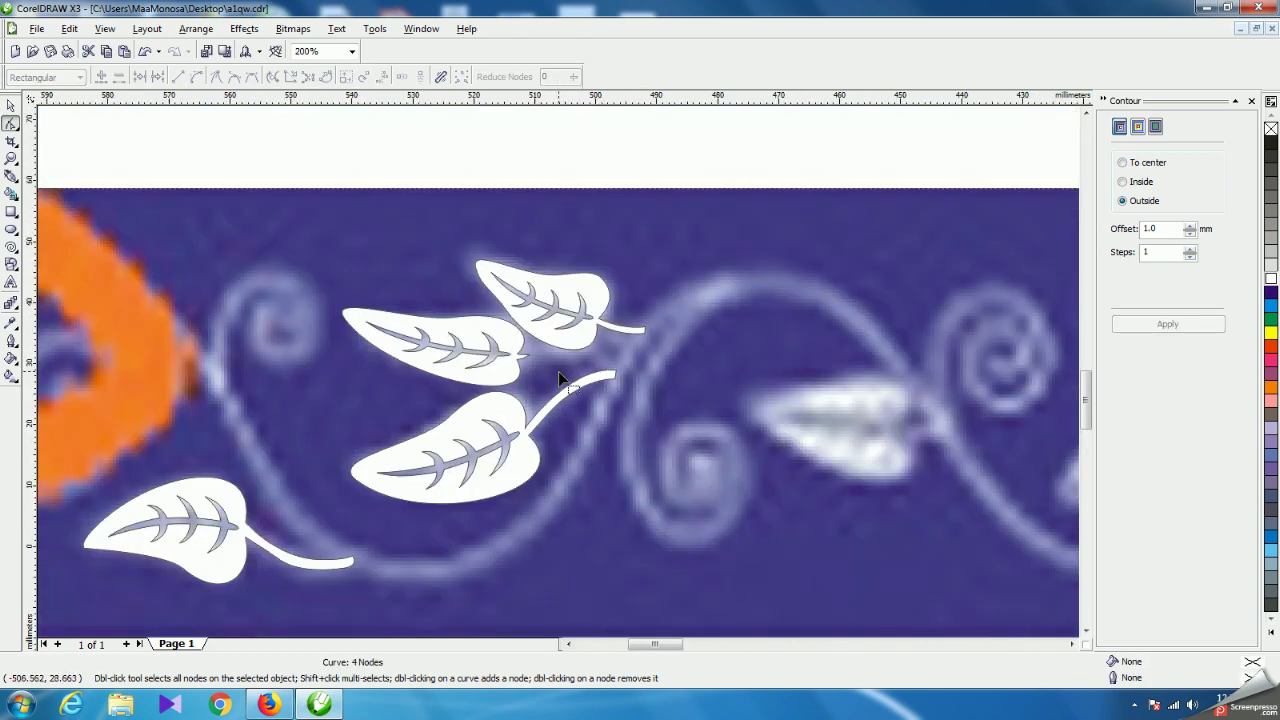
pyautogui.scroll(1, 560, 380)
pyautogui.scroll(-4, 560, 378)
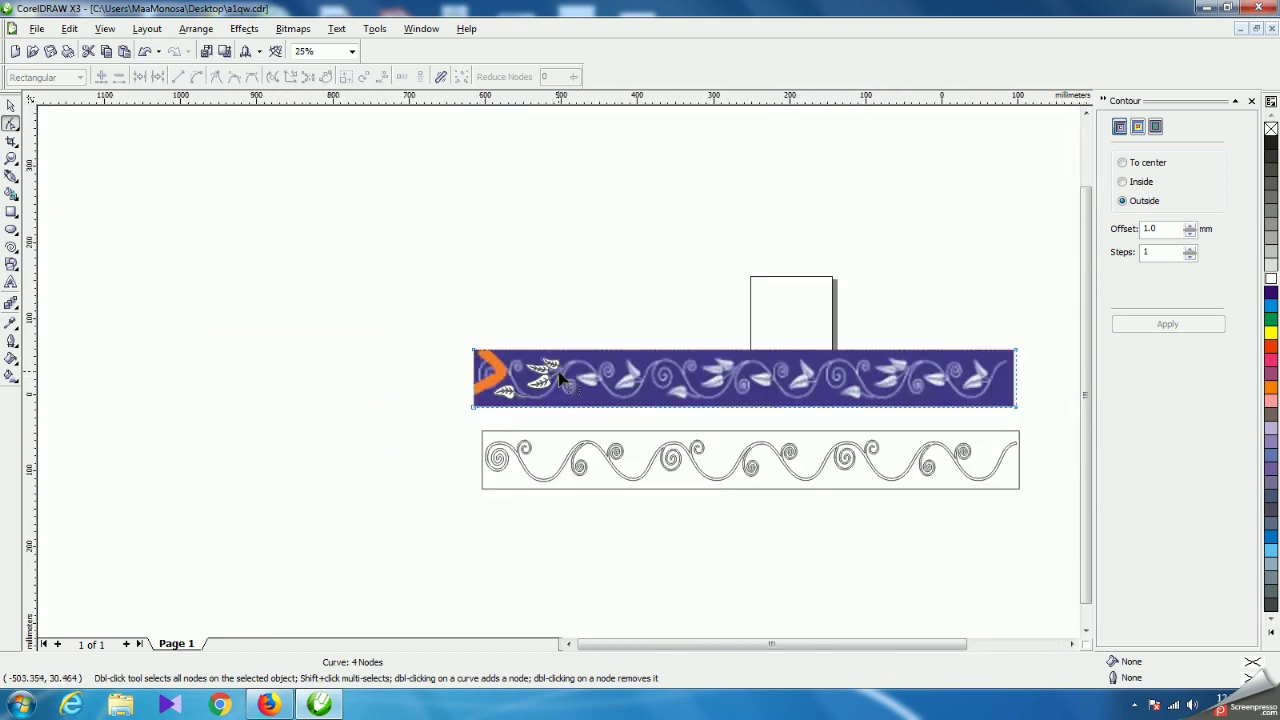
pyautogui.scroll(2, 558, 371)
pyautogui.scroll(-1, 560, 378)
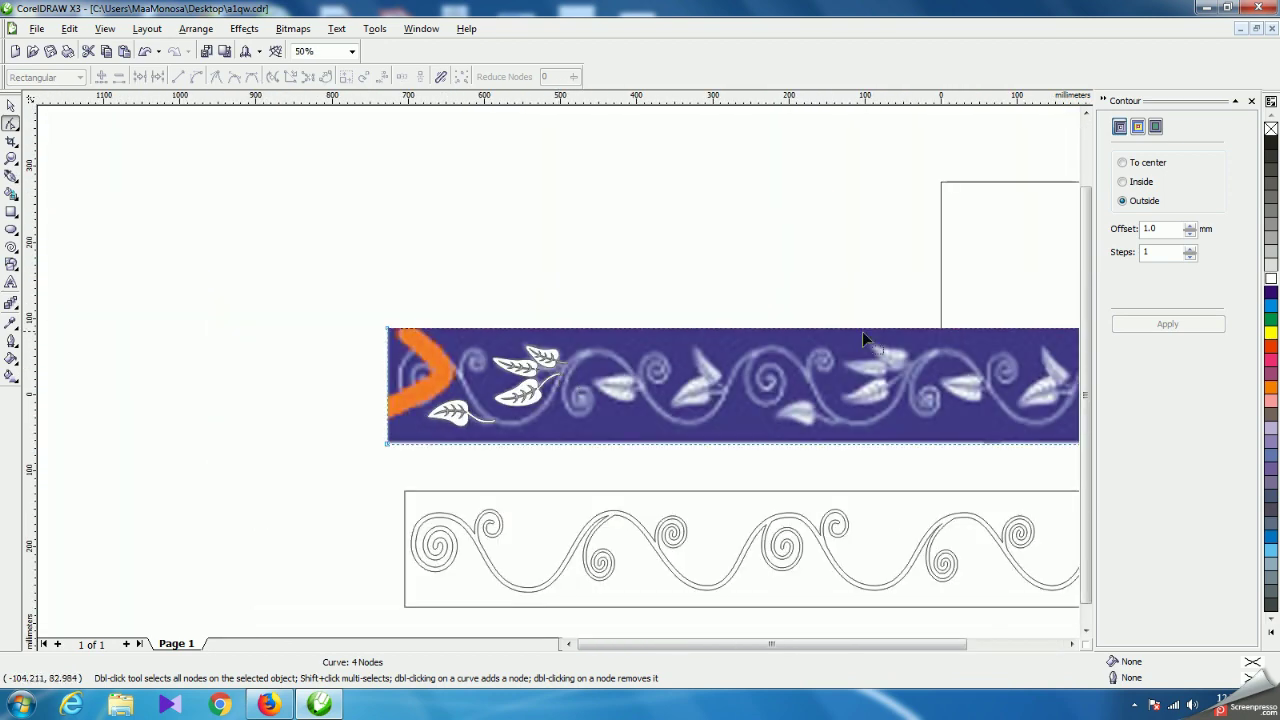
pyautogui.scroll(1, 558, 375)
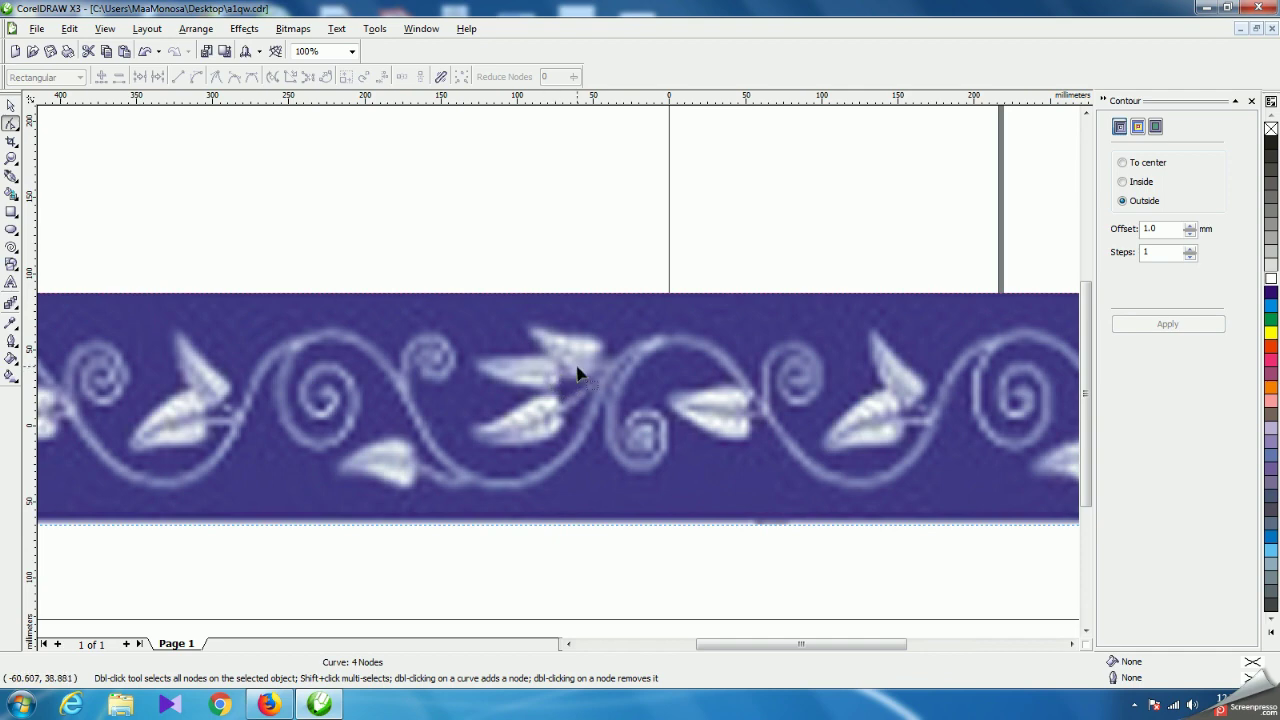
pyautogui.scroll(-1, 565, 377)
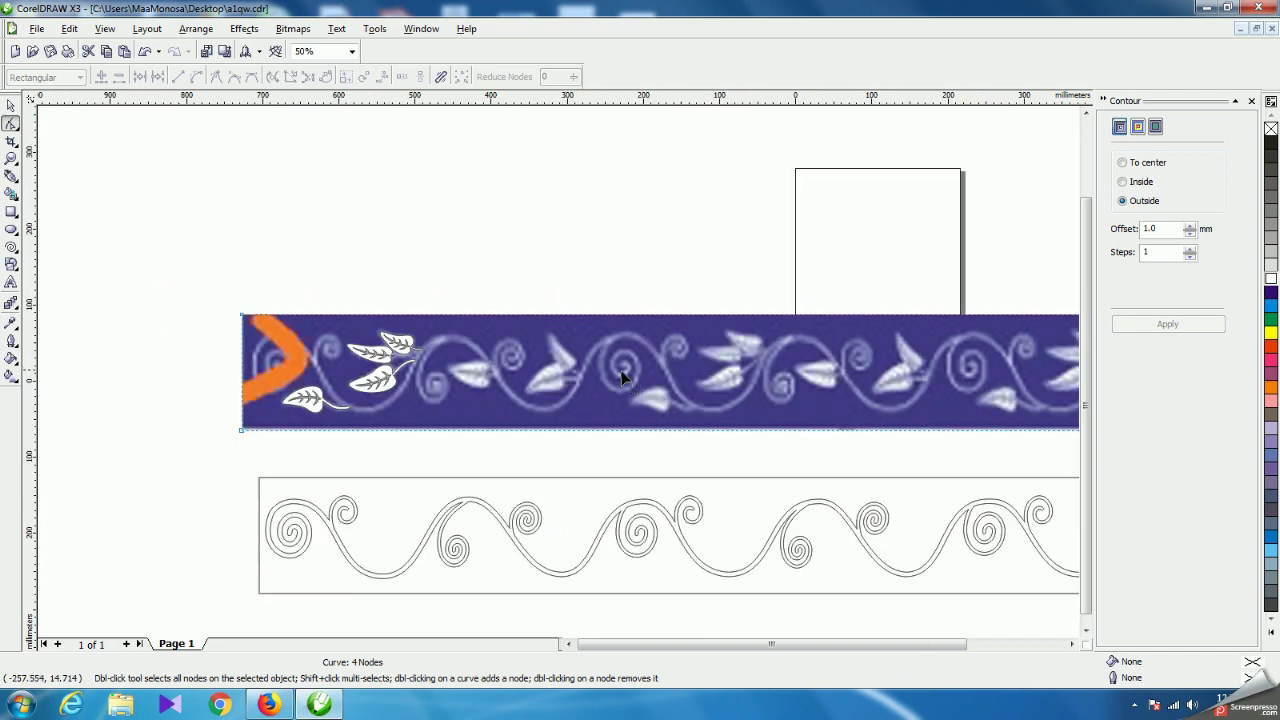
pyautogui.scroll(1, 471, 366)
pyautogui.scroll(1, 588, 357)
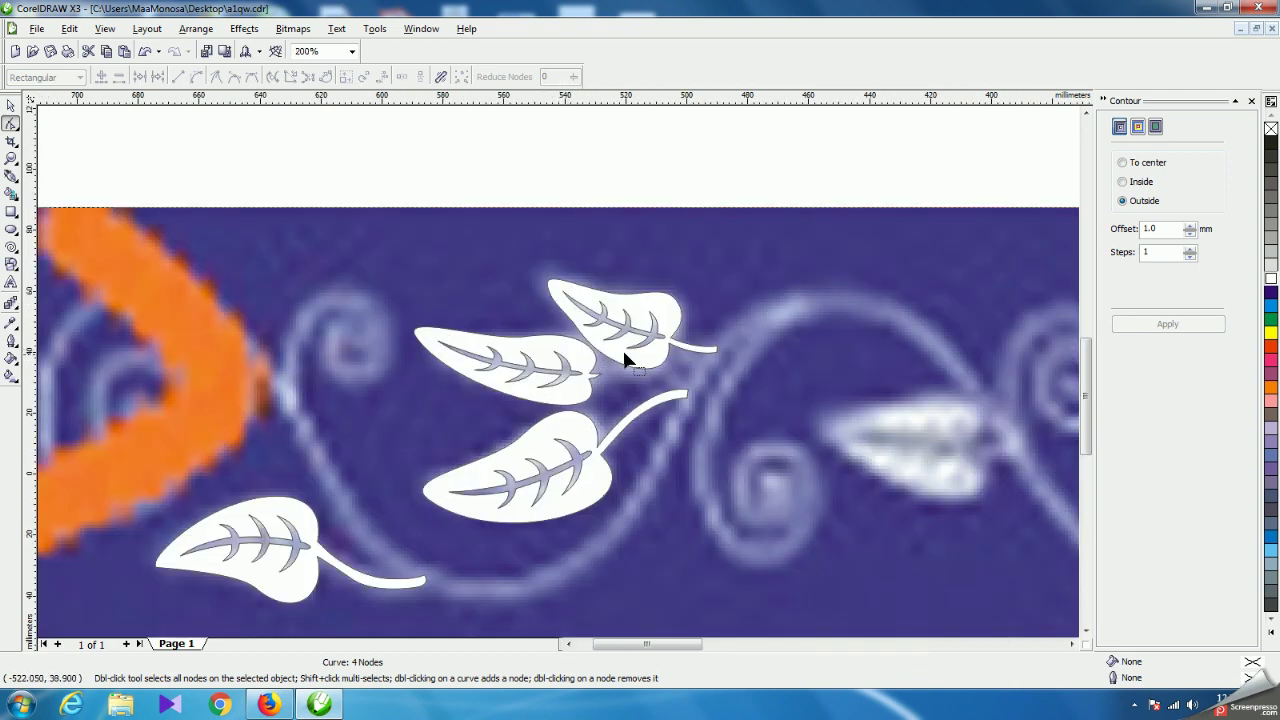
# Draw a closed, arched stem outline about 34 mm wide and 9.5 mm high between the vine and the middle leaf's base.
pyautogui.click(10, 175)
pyautogui.scroll(1, 560, 374)
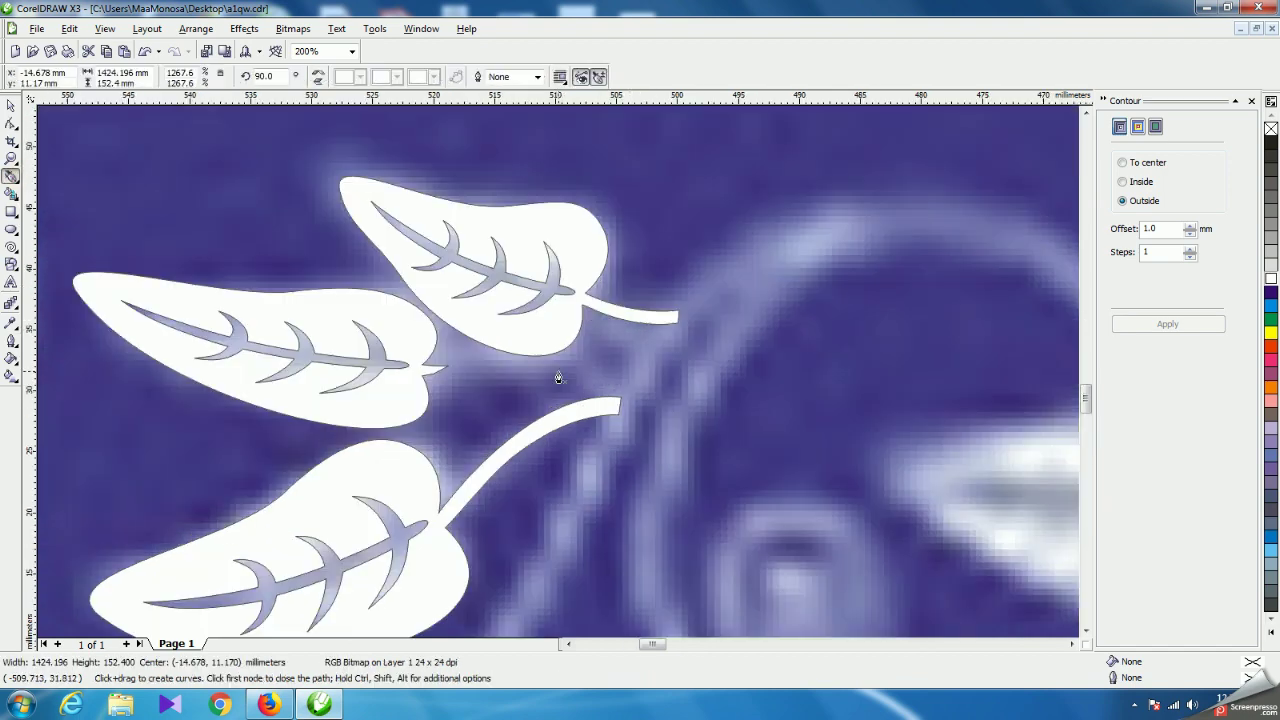
pyautogui.scroll(1, 560, 374)
pyautogui.scroll(-1, 560, 374)
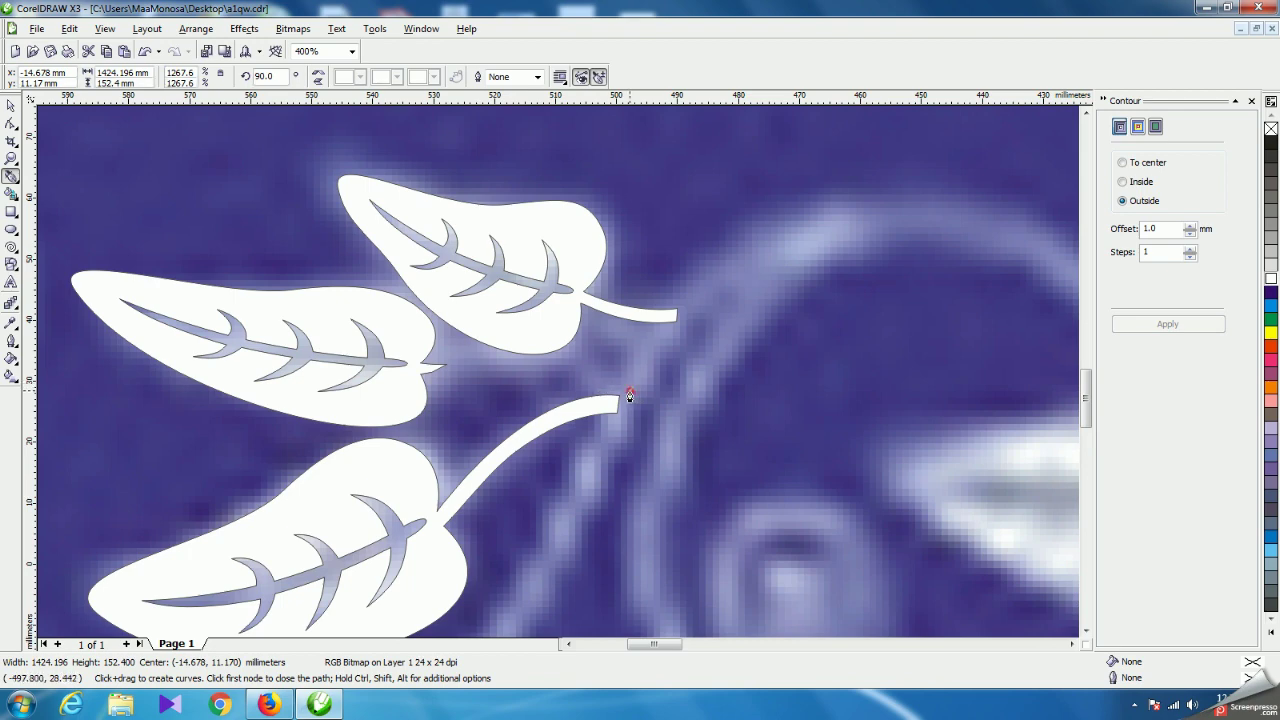
pyautogui.click(629, 396)
pyautogui.moveTo(532, 342); pyautogui.dragTo(483, 331)
pyautogui.click(418, 365)
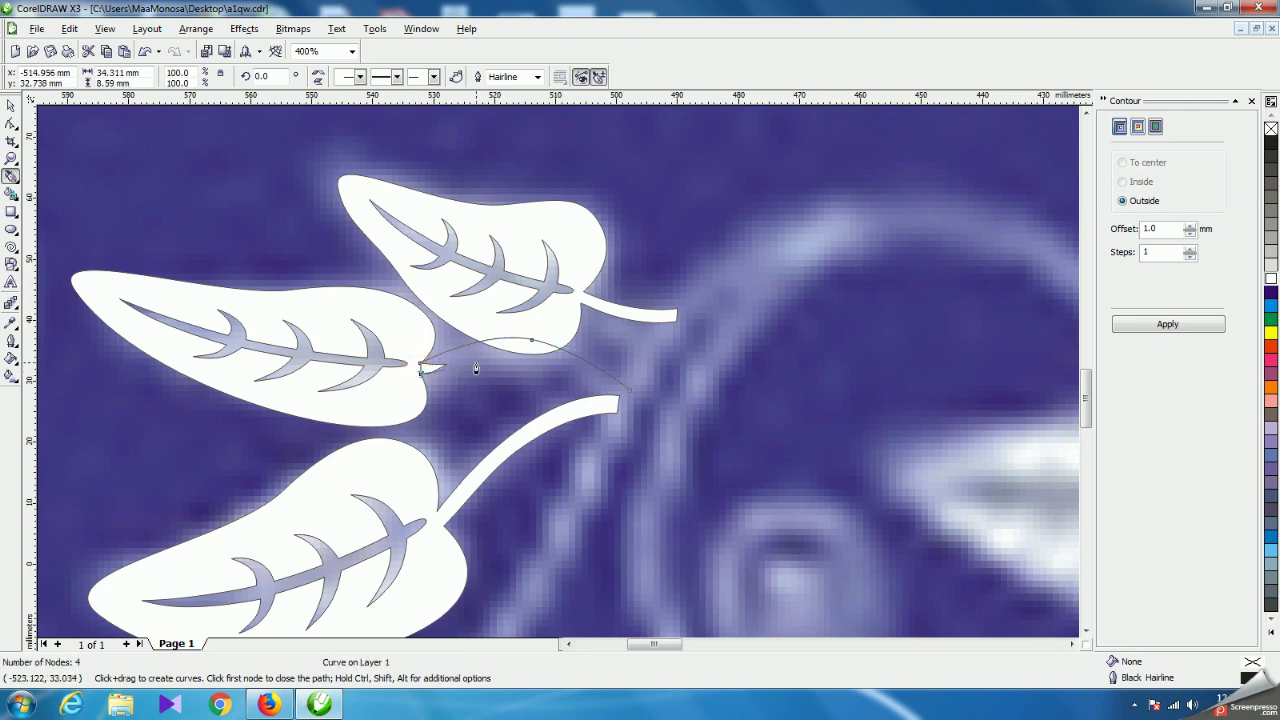
pyautogui.click(614, 400)
pyautogui.moveTo(619, 401)
pyautogui.mouseDown()
pyautogui.moveTo(677, 471)
pyautogui.moveTo(738, 487)
pyautogui.moveTo(716, 479)
pyautogui.mouseUp()
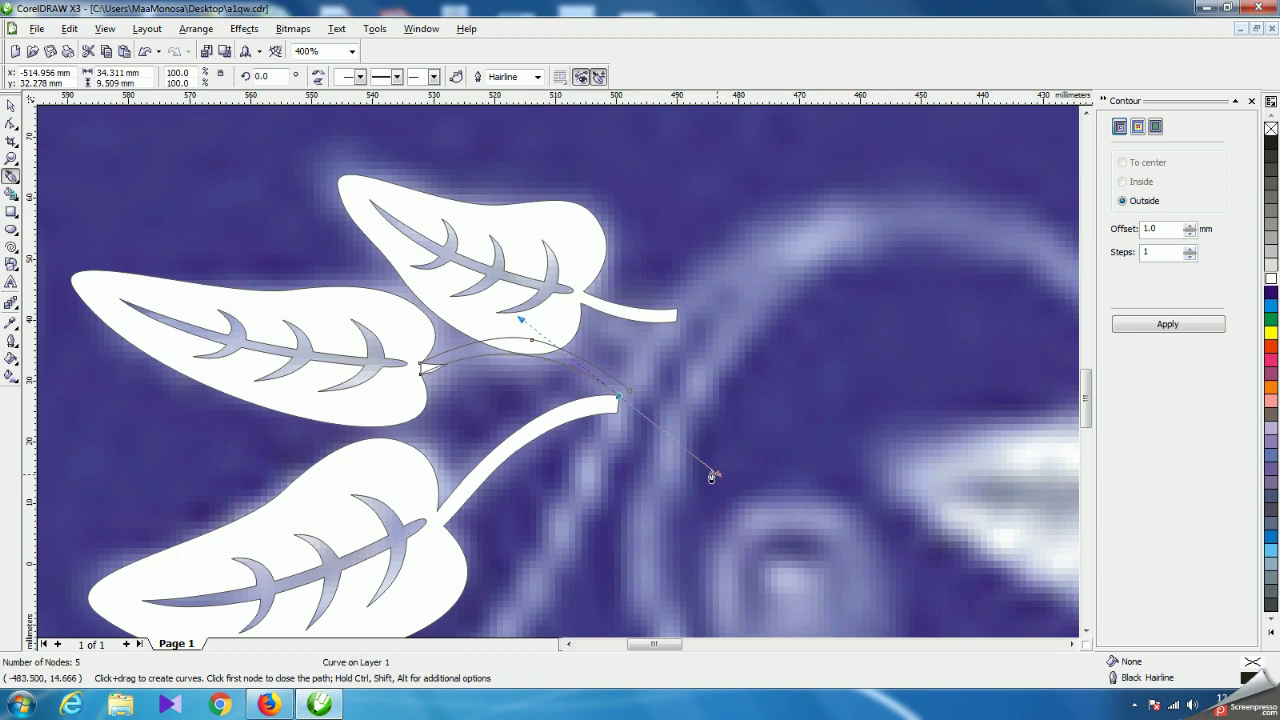
pyautogui.click(619, 397)
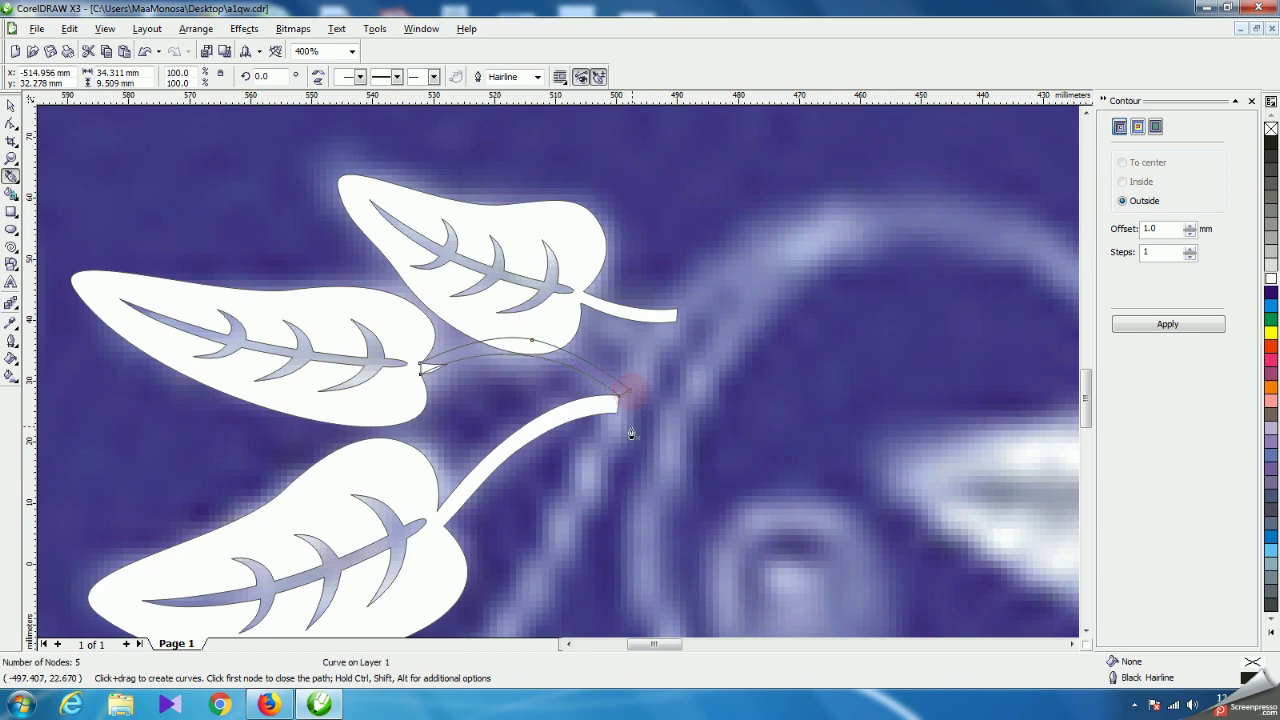
# Flatten the arch of the new stem outline by reshaping both long curves, and extend its tip towards the vine.
pyautogui.click(11, 105)
pyautogui.click(11, 141)
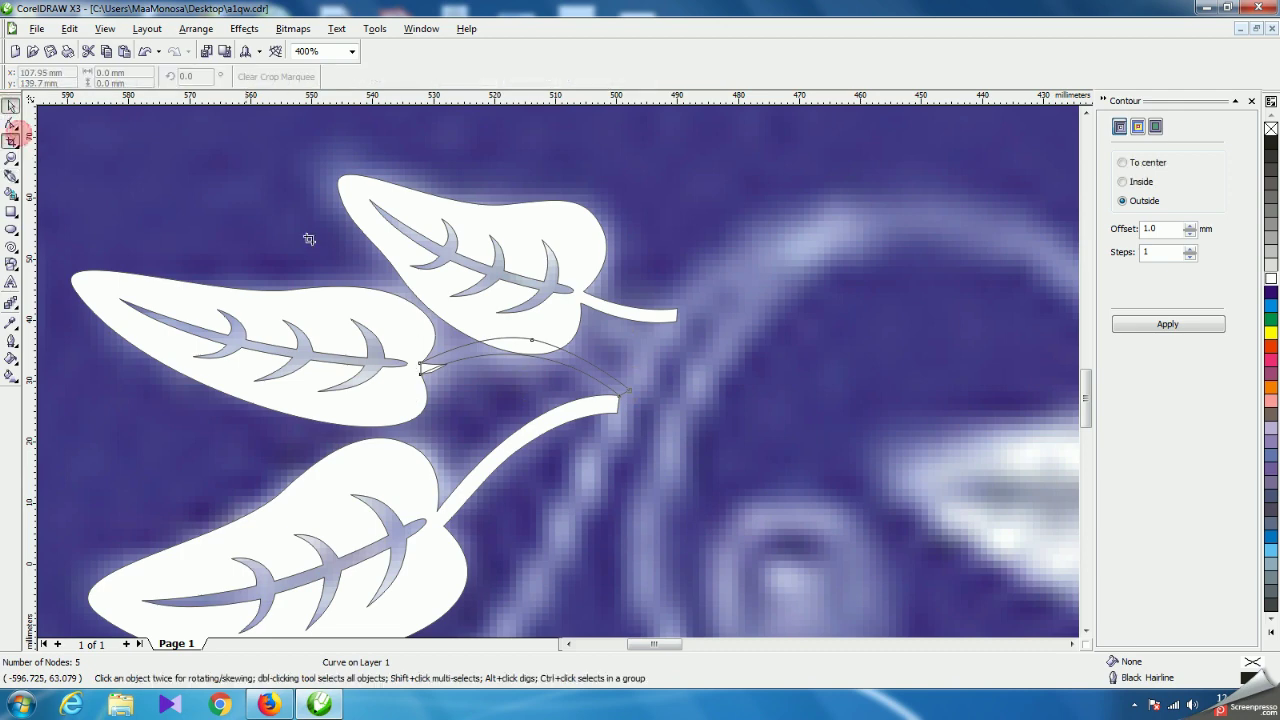
pyautogui.scroll(1, 420, 375)
pyautogui.click(11, 123)
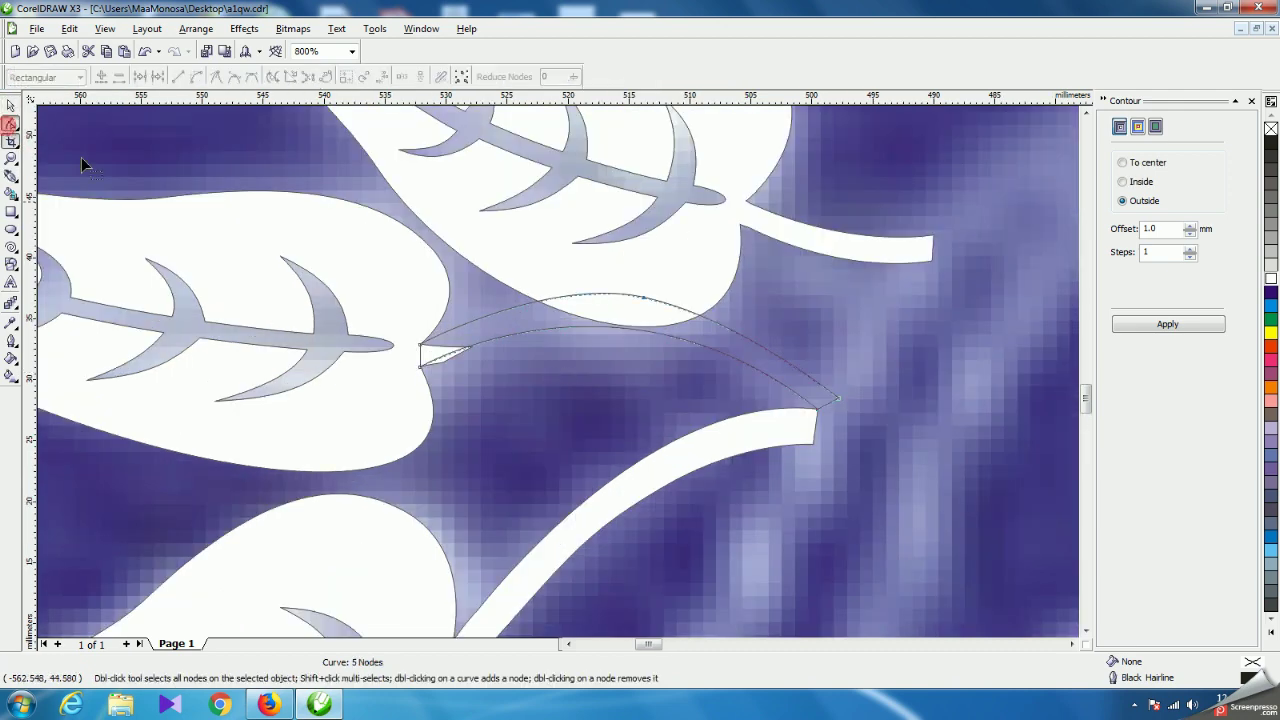
pyautogui.click(420, 367)
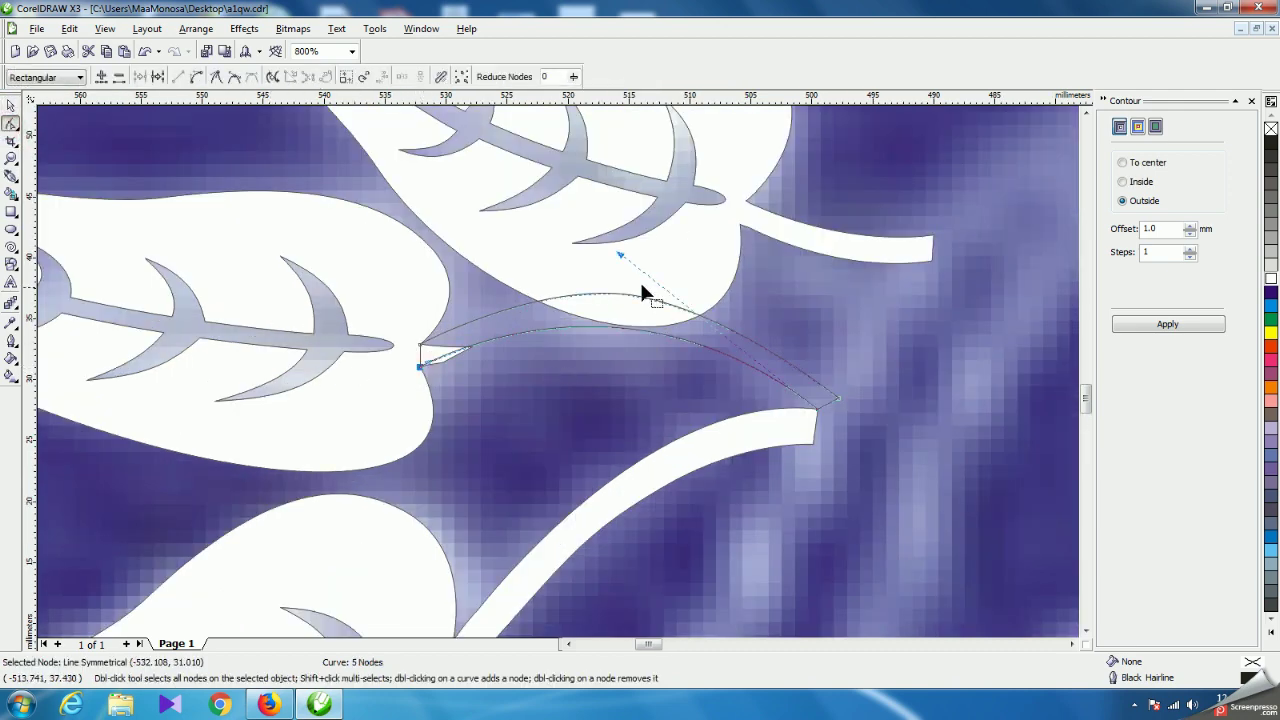
pyautogui.moveTo(622, 262); pyautogui.dragTo(593, 340)
pyautogui.moveTo(643, 298); pyautogui.dragTo(646, 350)
pyautogui.moveTo(838, 401); pyautogui.dragTo(852, 388)
pyautogui.moveTo(740, 368); pyautogui.dragTo(737, 361)
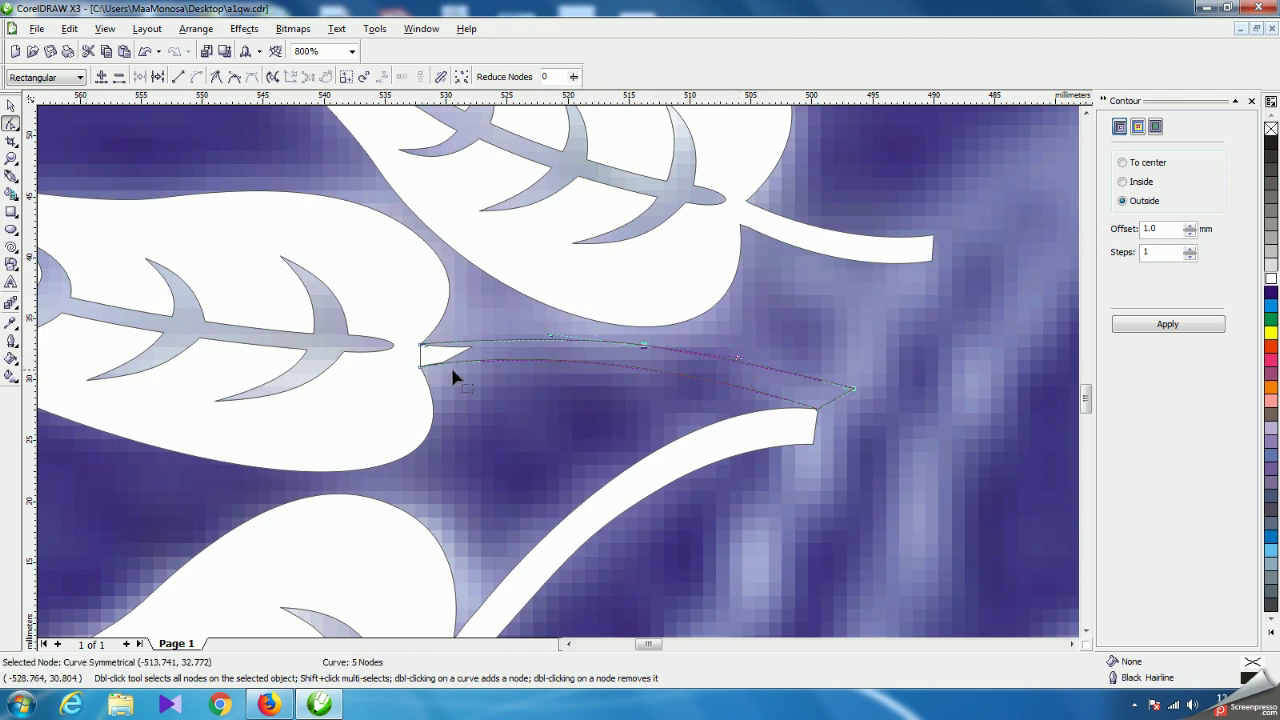
# Move the stem outline's lower base node into the middle leaf and smooth the stem's upper curve.
pyautogui.moveTo(420, 367); pyautogui.dragTo(413, 361)
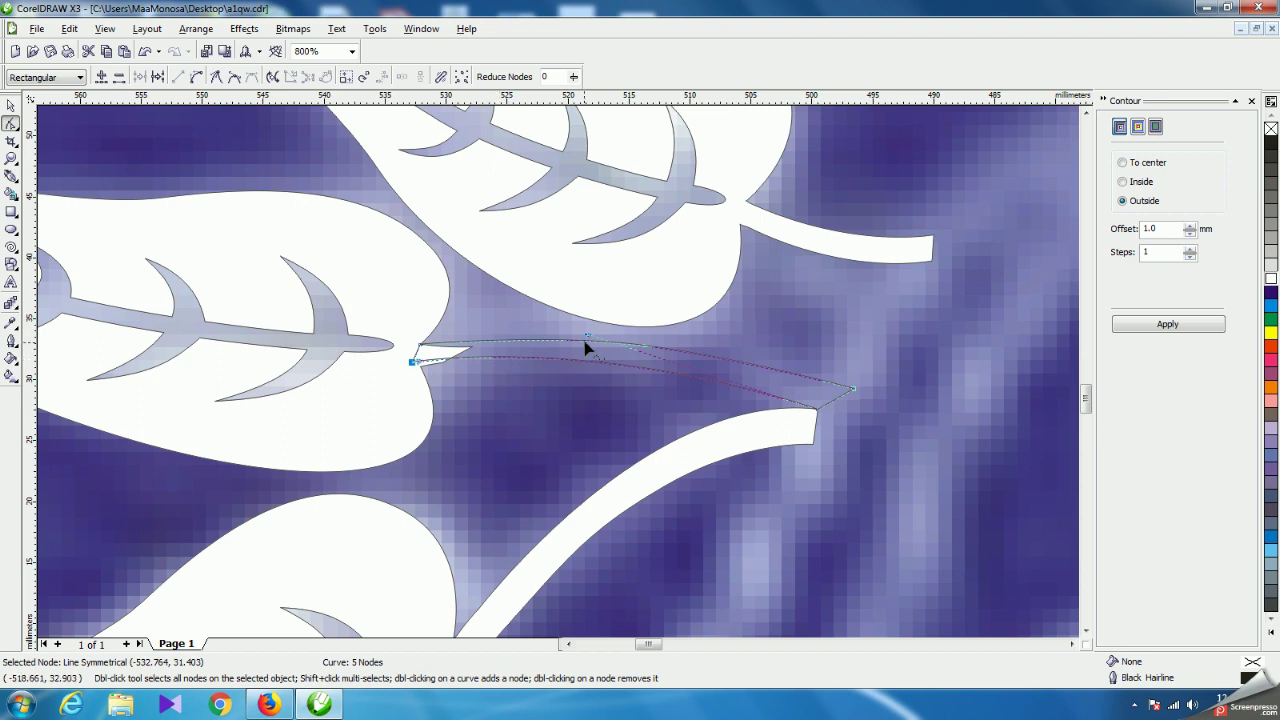
pyautogui.moveTo(590, 342)
pyautogui.mouseDown()
pyautogui.moveTo(584, 378)
pyautogui.moveTo(583, 349)
pyautogui.mouseUp()
pyautogui.click(414, 362)
pyautogui.scroll(2, 406, 340)
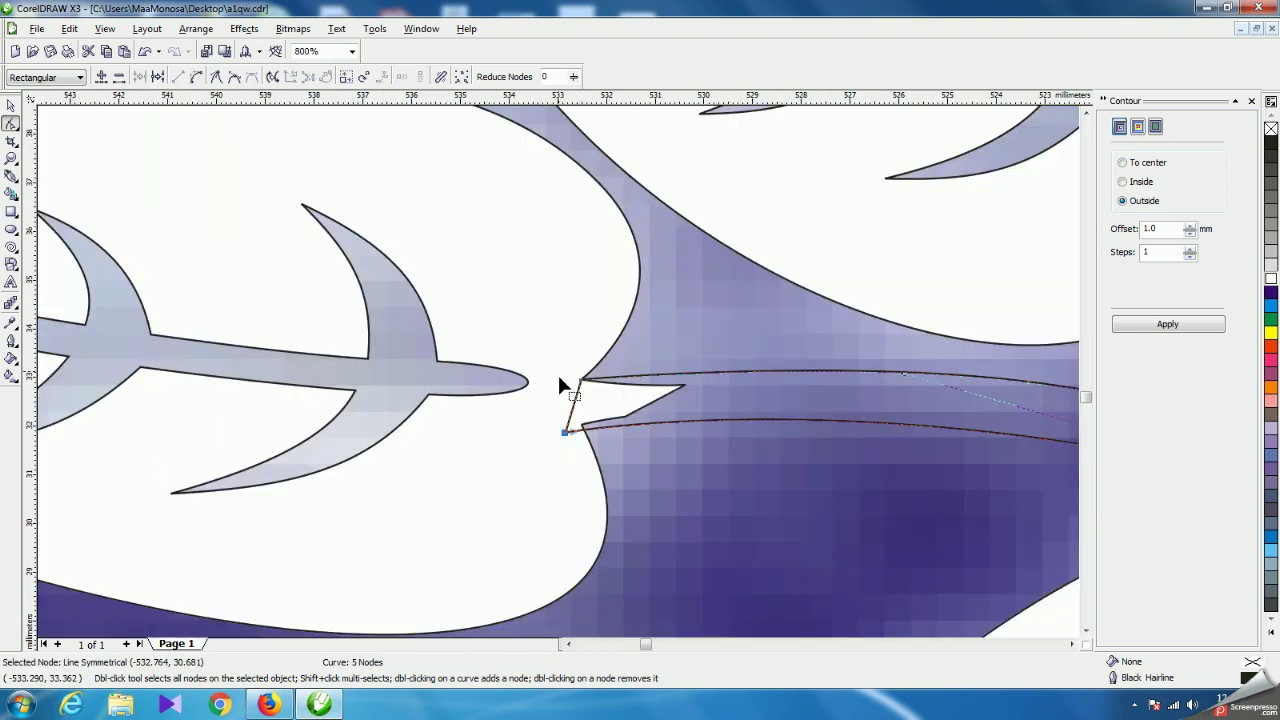
pyautogui.scroll(2, 559, 378)
pyautogui.moveTo(571, 493); pyautogui.dragTo(572, 481)
pyautogui.scroll(-2, 563, 376)
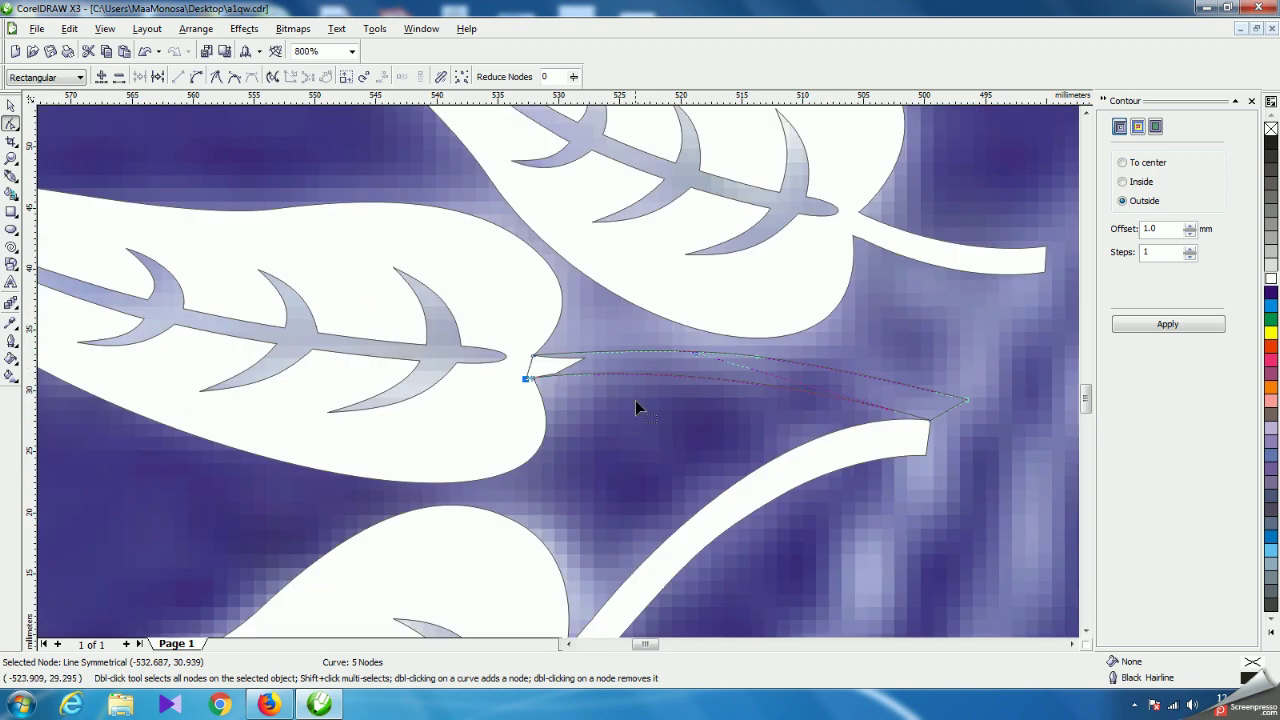
pyautogui.scroll(-2, 558, 371)
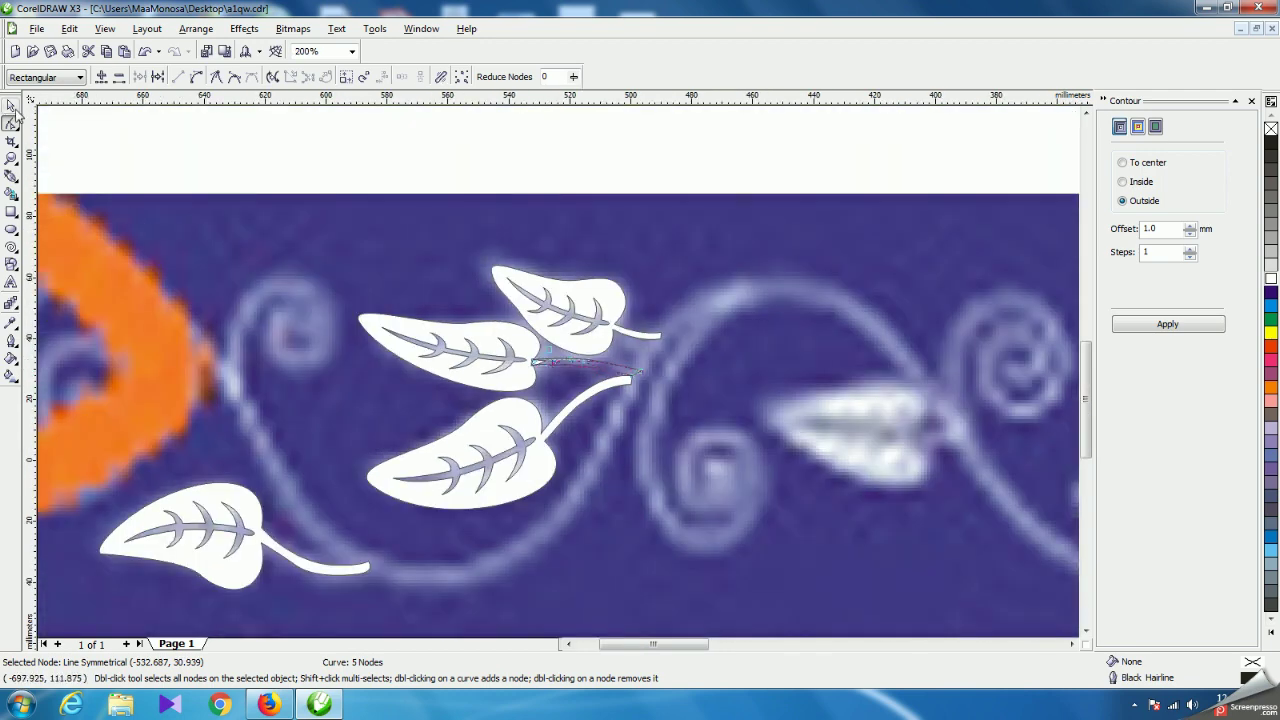
# Weld the stem outline to the middle leaf as one white shape.
pyautogui.click(13, 108)
pyautogui.scroll(2, 565, 378)
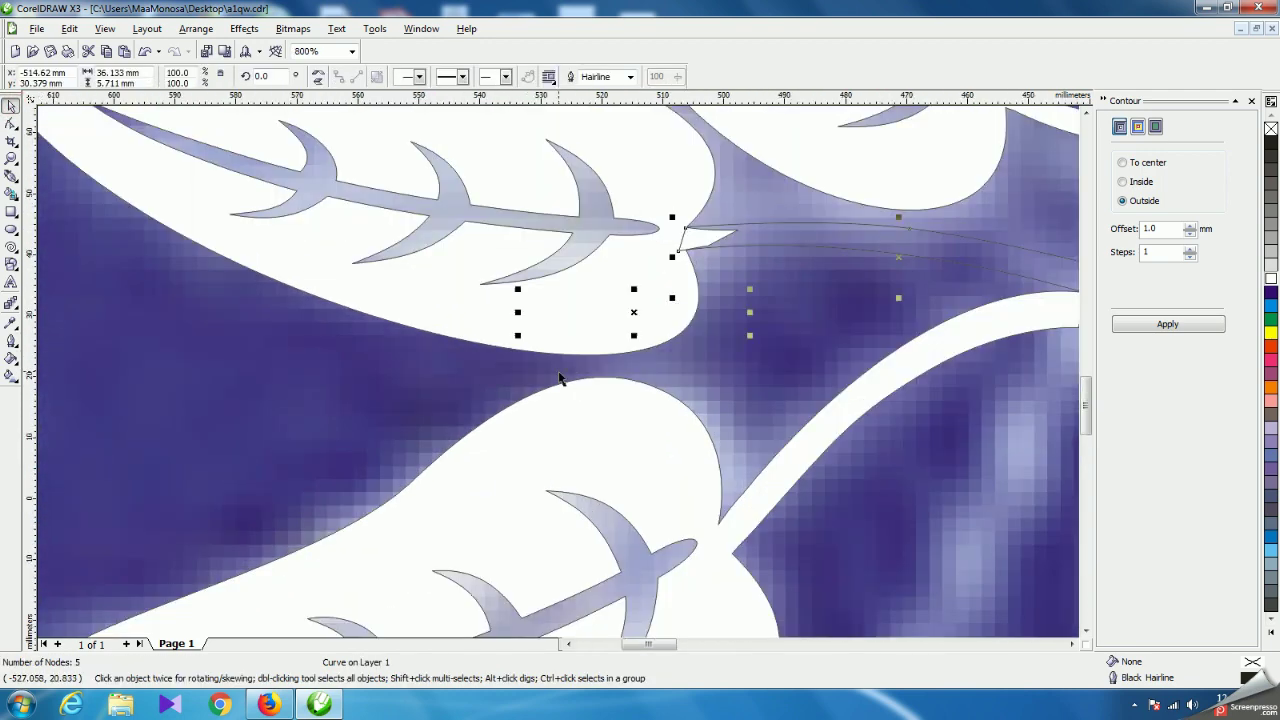
pyautogui.scroll(-2, 560, 378)
pyautogui.scroll(1, 560, 377)
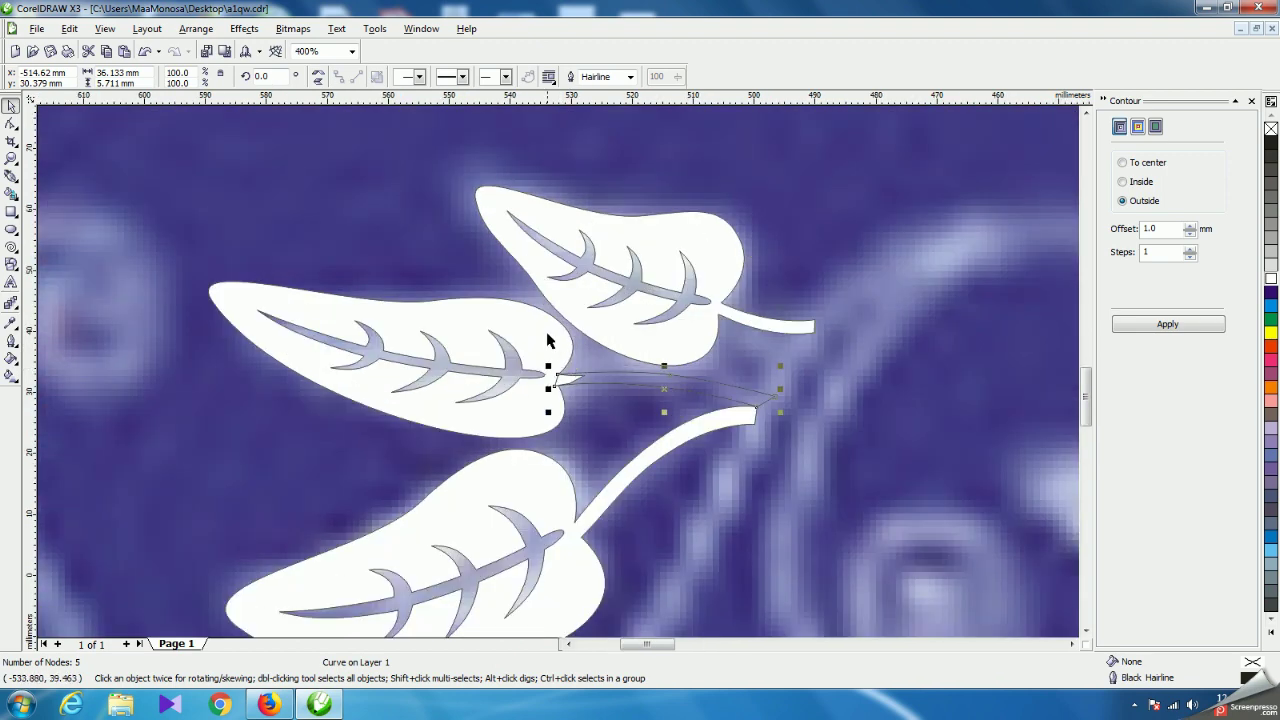
pyautogui.keyDown('shift'); pyautogui.click(548, 341); pyautogui.keyUp('shift')
pyautogui.click(420, 82)
pyautogui.scroll(-1, 394, 171)
pyautogui.click(634, 337)
pyautogui.scroll(-3, 563, 371)
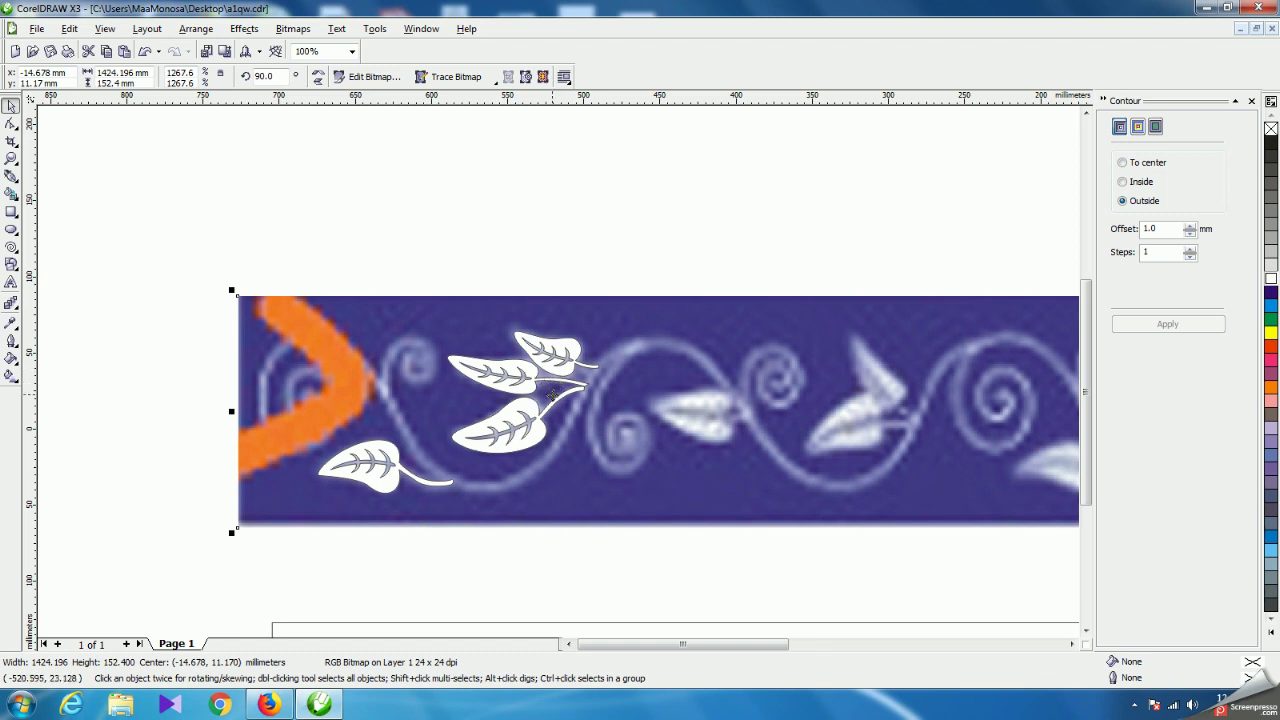
pyautogui.click(586, 191)
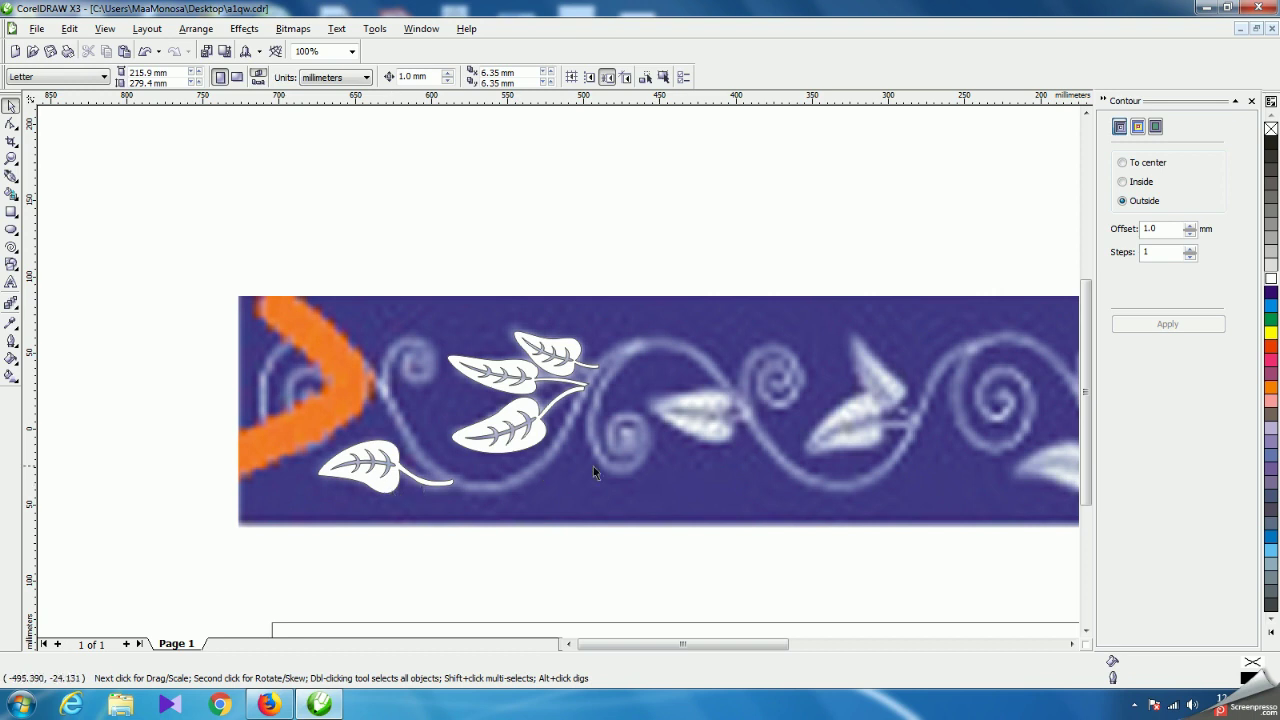
# Place a copy of the lowest stemmed leaf over the next bitmap leaf along the vine and mirror it vertically.
pyautogui.click(393, 486)
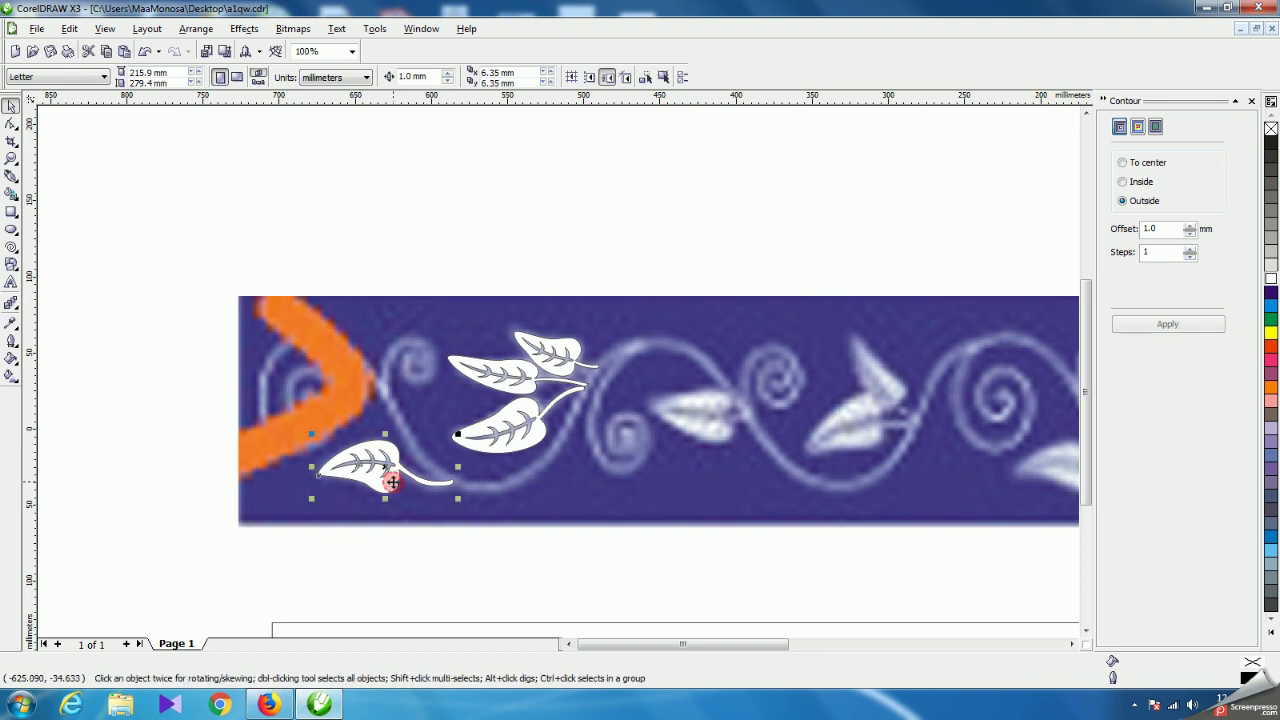
pyautogui.moveTo(389, 480); pyautogui.dragTo(722, 442)
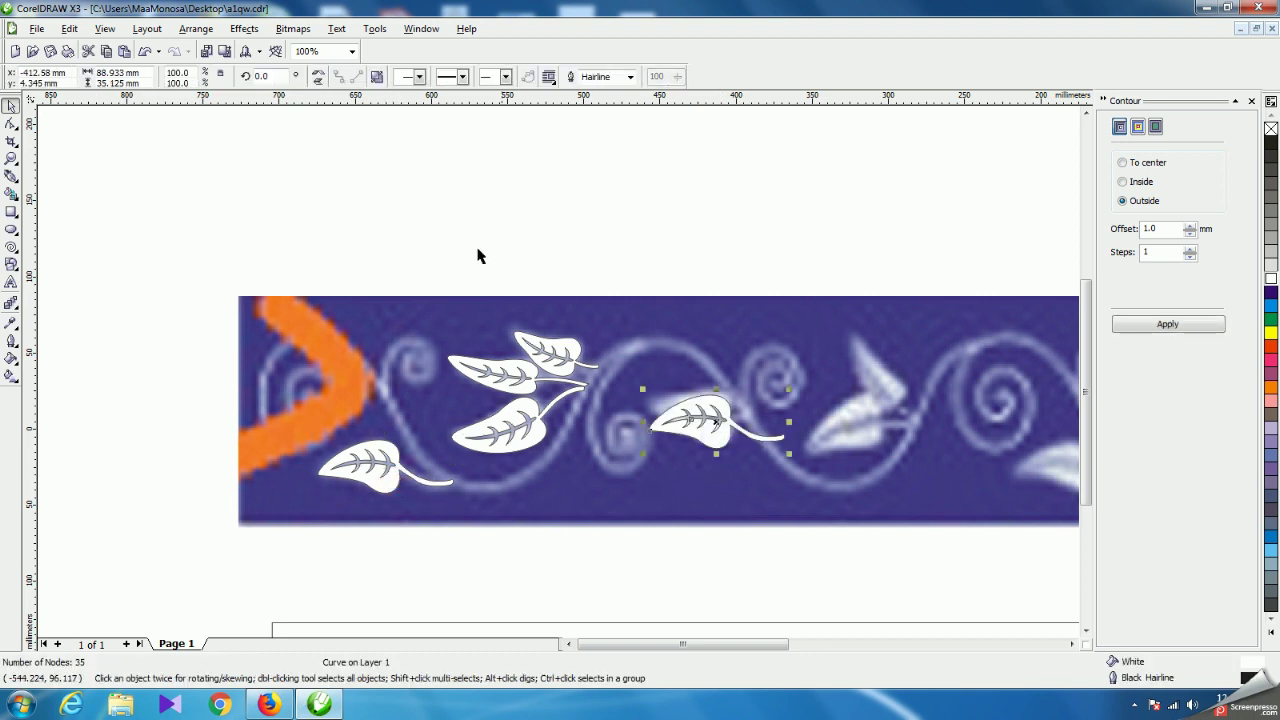
pyautogui.click(318, 81)
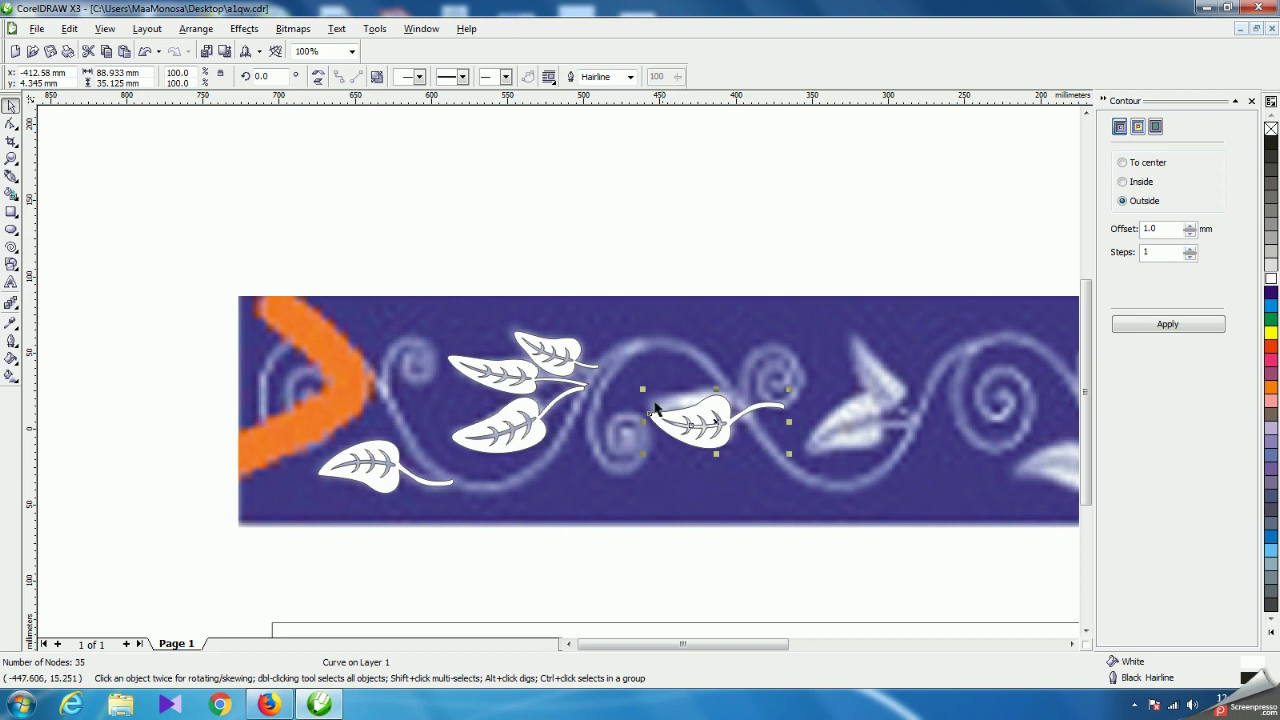
# Scale the mirrored leaf copy to 105.3% width and 105.0% height to suit the bitmap leaf.
pyautogui.moveTo(643, 388); pyautogui.dragTo(712, 379)
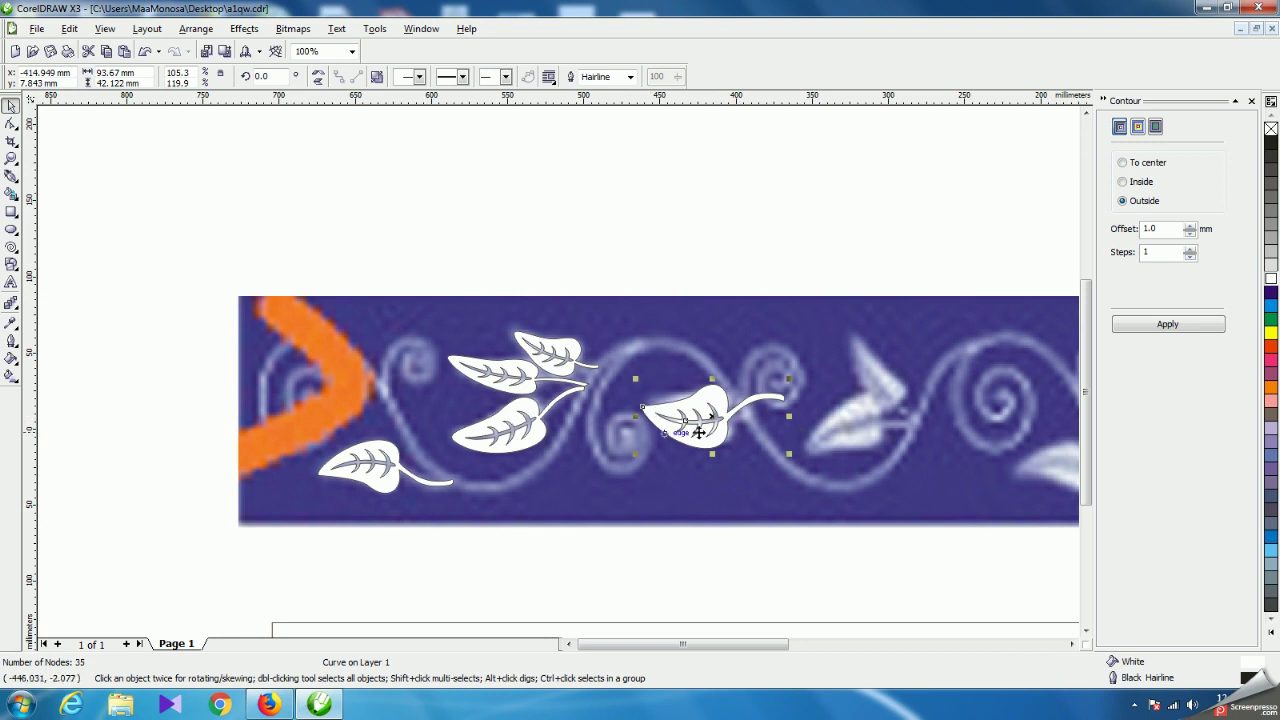
pyautogui.moveTo(712, 380); pyautogui.dragTo(712, 386)
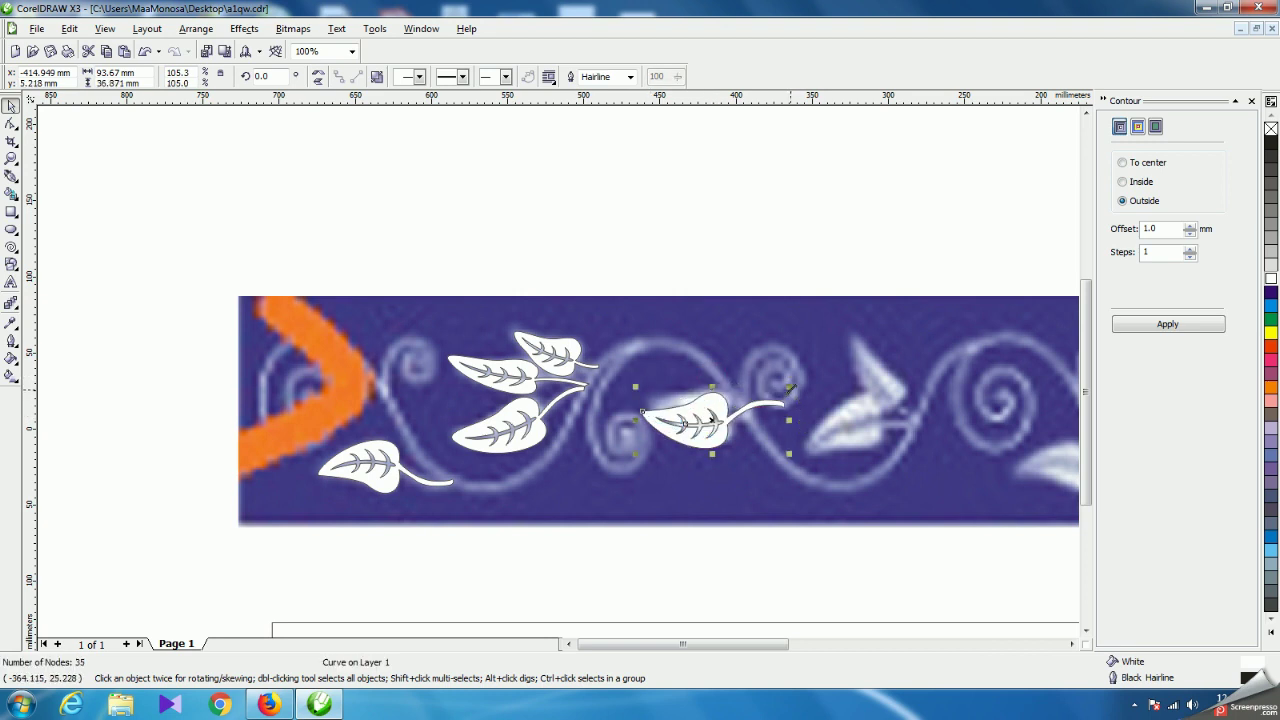
# Rotate the mirrored leaf copy to 345° and shift it slightly so it sits over the bitmap leaf.
pyautogui.click(724, 414)
pyautogui.moveTo(788, 385); pyautogui.dragTo(806, 412)
pyautogui.press('F10')
pyautogui.scroll(2, 780, 433)
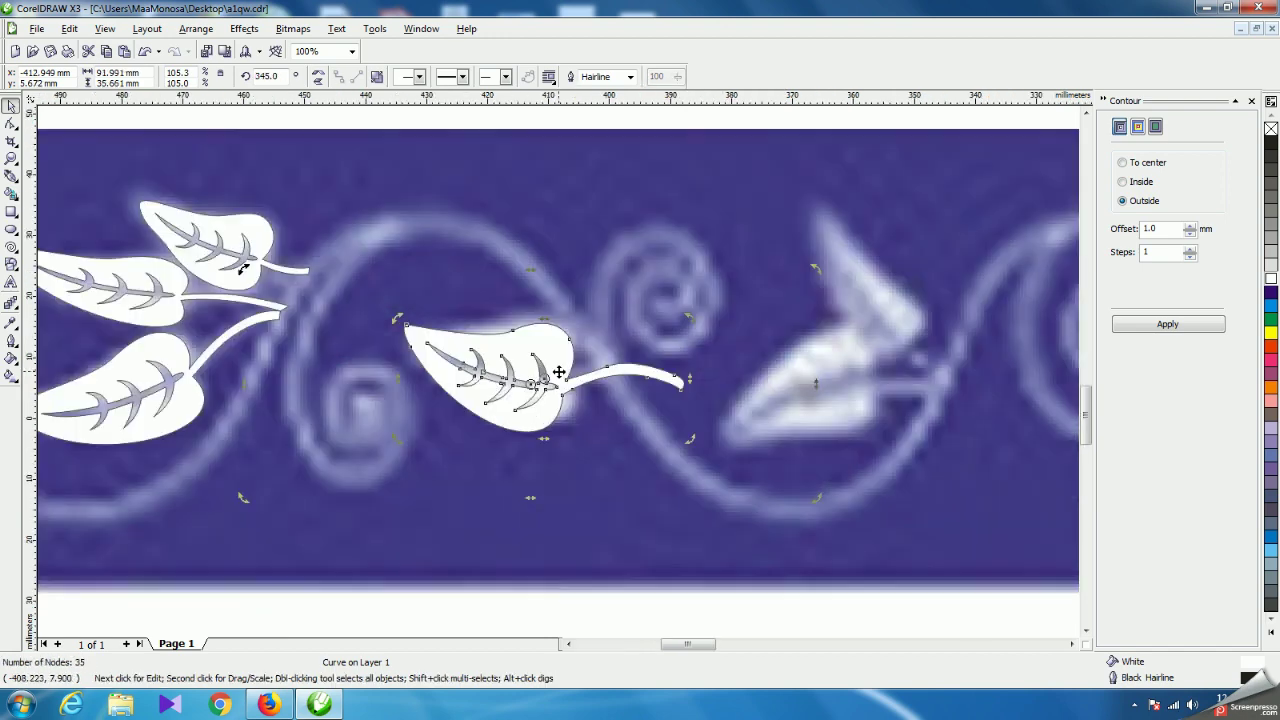
pyautogui.moveTo(537, 349); pyautogui.dragTo(541, 345)
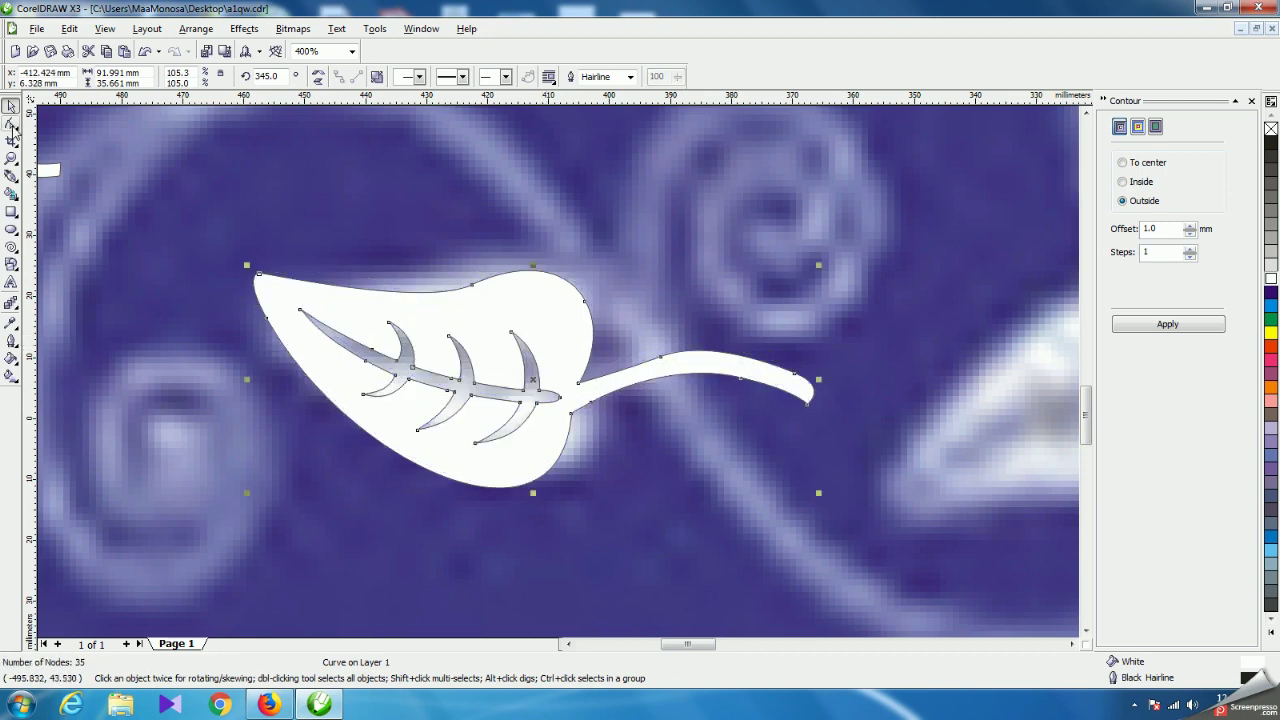
# Pull the end nodes of the leaf copy's stem toward the leaf and delete three nodes around the stem tip.
pyautogui.click(12, 122)
pyautogui.moveTo(825, 335); pyautogui.dragTo(741, 478)
pyautogui.moveTo(672, 447); pyautogui.dragTo(702, 398)
pyautogui.moveTo(823, 336); pyautogui.dragTo(712, 464)
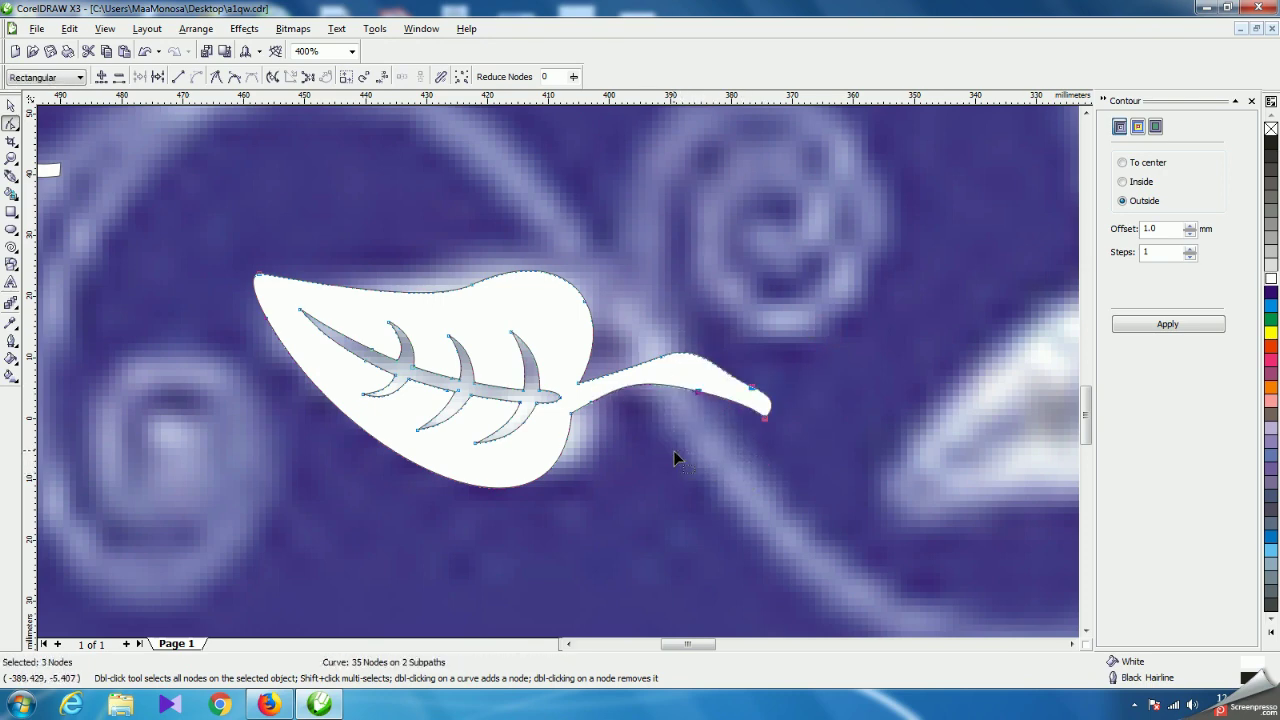
pyautogui.press('Delete')
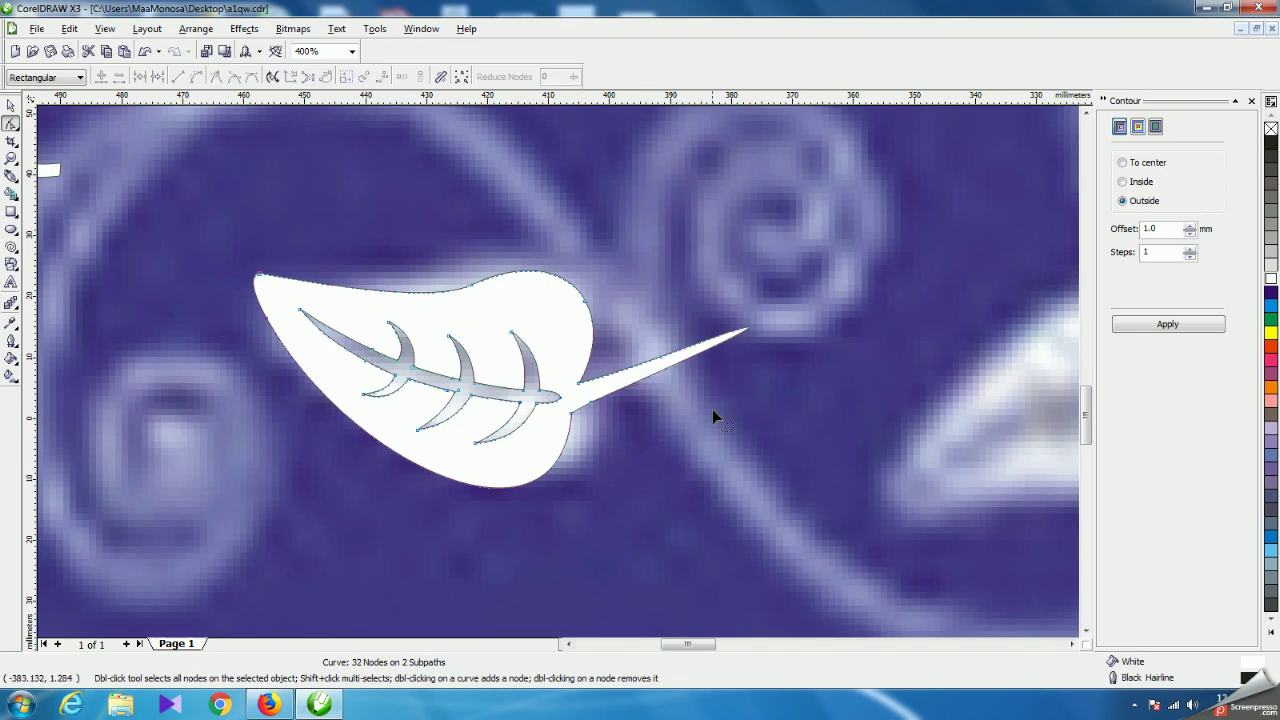
# Add a node on the stem and bend the stem into an arc curving down onto the bitmap vine.
pyautogui.click(593, 408)
pyautogui.doubleClick(703, 352)
pyautogui.moveTo(703, 352)
pyautogui.mouseDown()
pyautogui.moveTo(701, 440)
pyautogui.moveTo(663, 451)
pyautogui.moveTo(663, 377)
pyautogui.moveTo(663, 388)
pyautogui.moveTo(707, 362)
pyautogui.mouseUp()
pyautogui.moveTo(785, 311); pyautogui.dragTo(663, 391)
pyautogui.scroll(1, 560, 370)
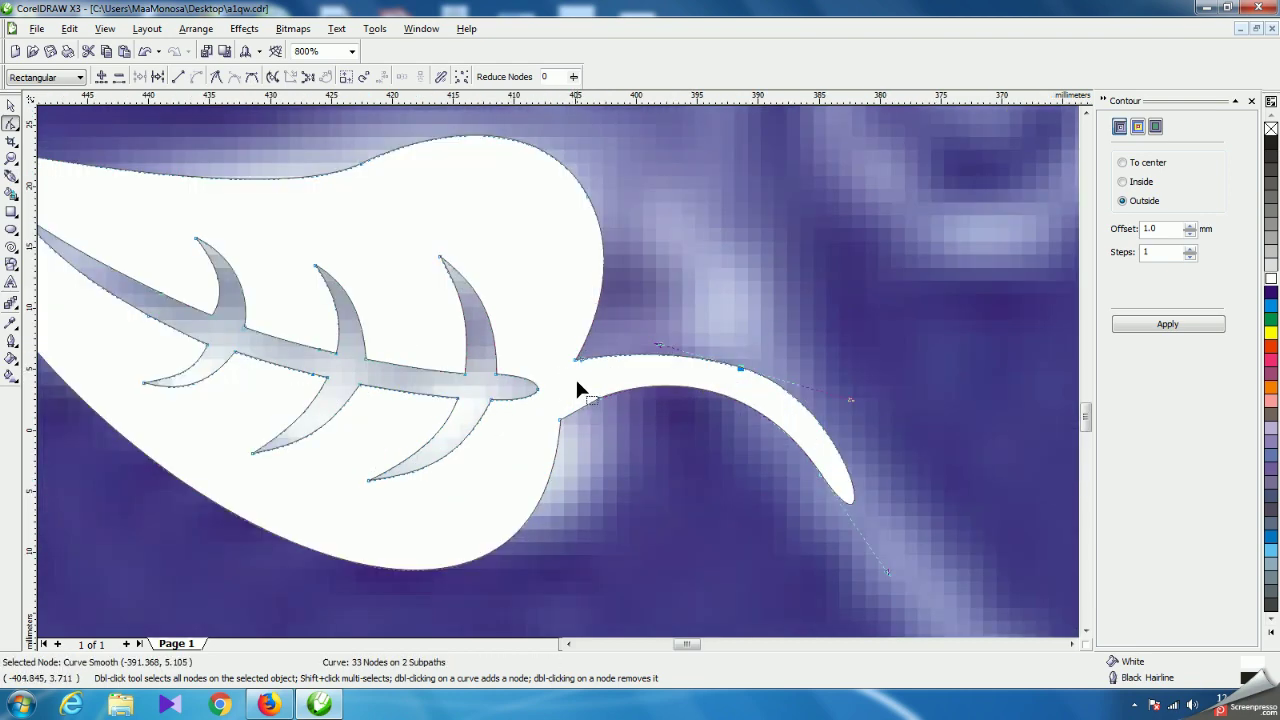
# Narrow the stem where it joins the leaf by moving its two base nodes together and smoothing the adjoining lower edge.
pyautogui.moveTo(575, 360); pyautogui.dragTo(569, 376)
pyautogui.moveTo(560, 422); pyautogui.dragTo(562, 407)
pyautogui.click(594, 395)
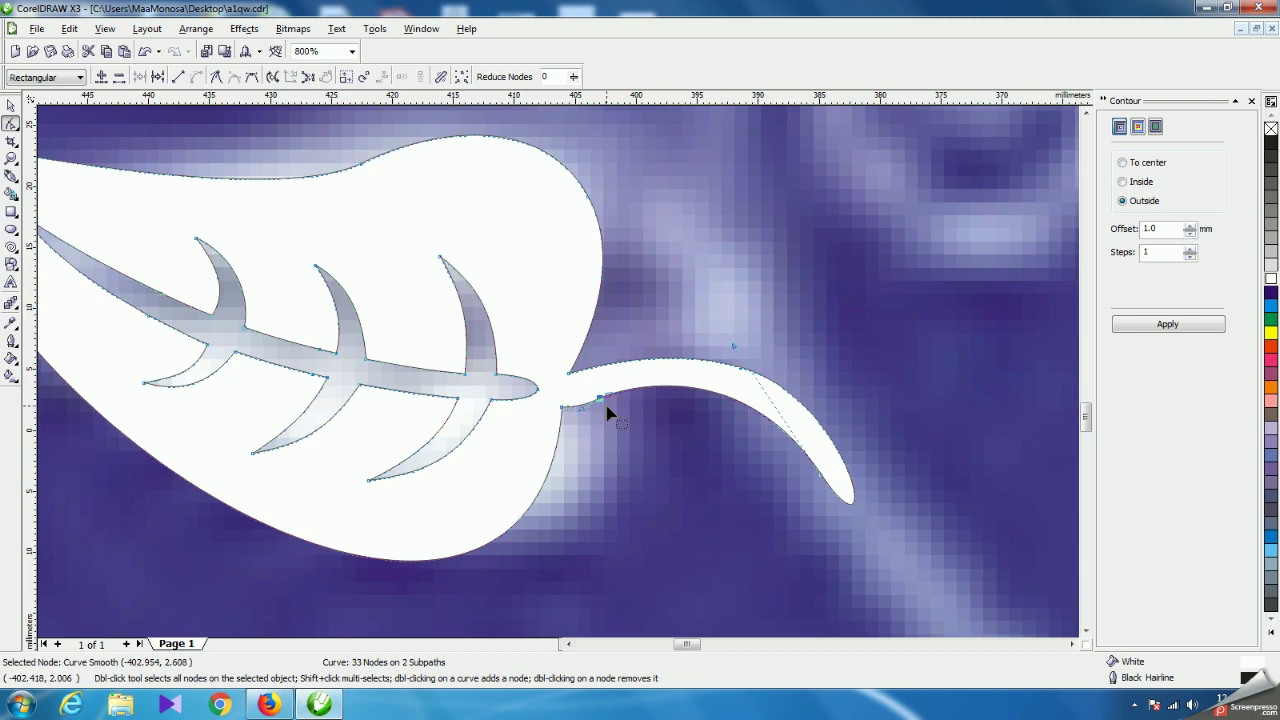
pyautogui.press('Delete')
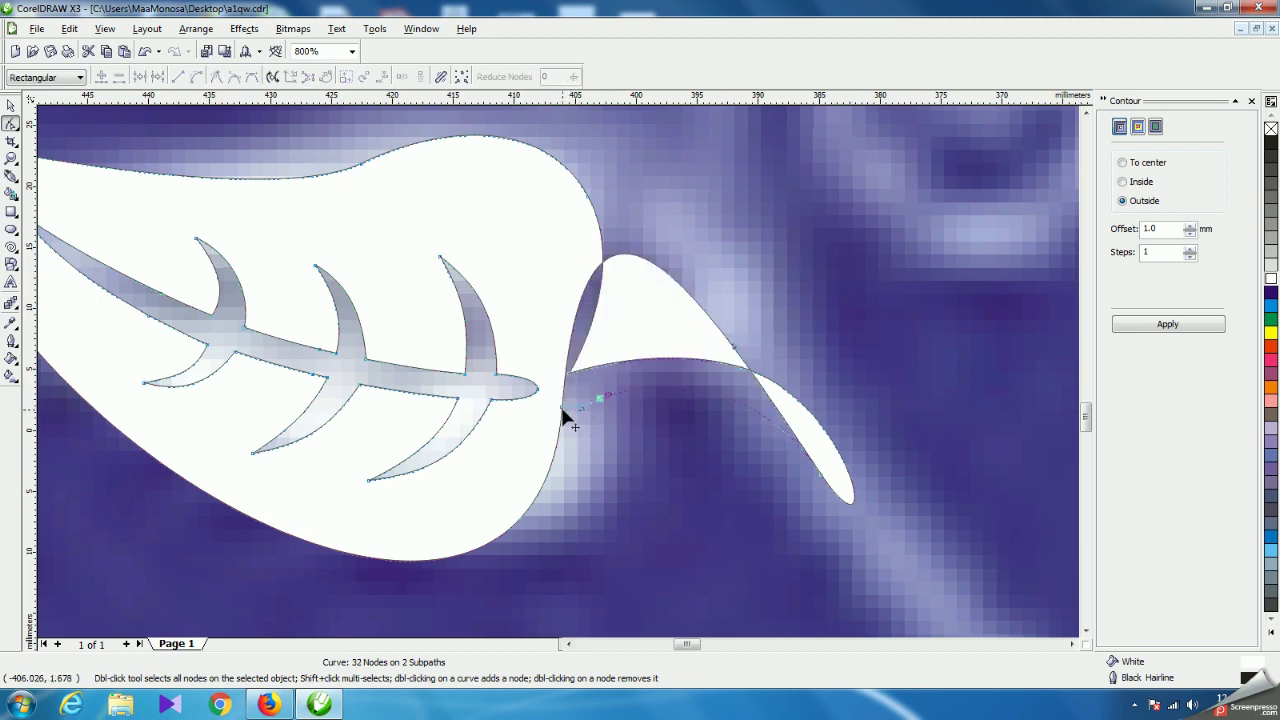
pyautogui.hotkey('ctrl', 'z')
pyautogui.scroll(2, 595, 403)
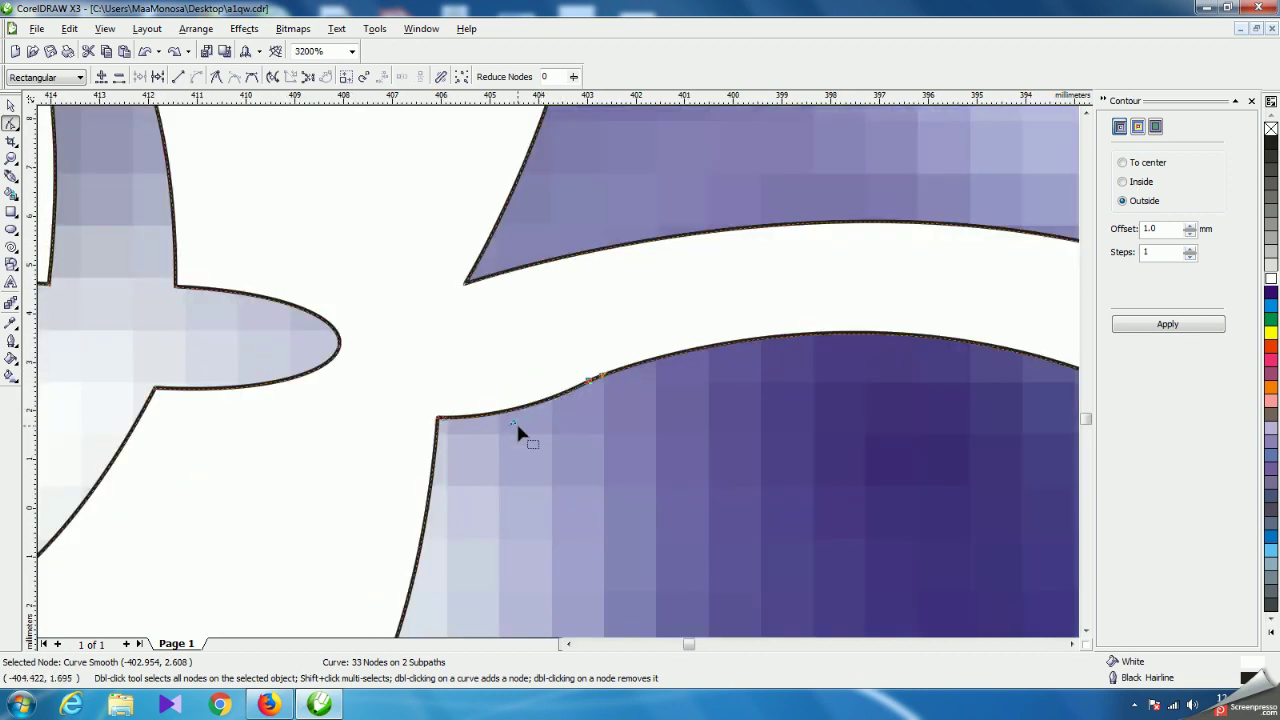
pyautogui.moveTo(505, 406); pyautogui.dragTo(592, 390)
# Adjust the curve handle of the stem's lower edge and nudge the node on its upper edge to even out the arc.
pyautogui.scroll(-2, 557, 375)
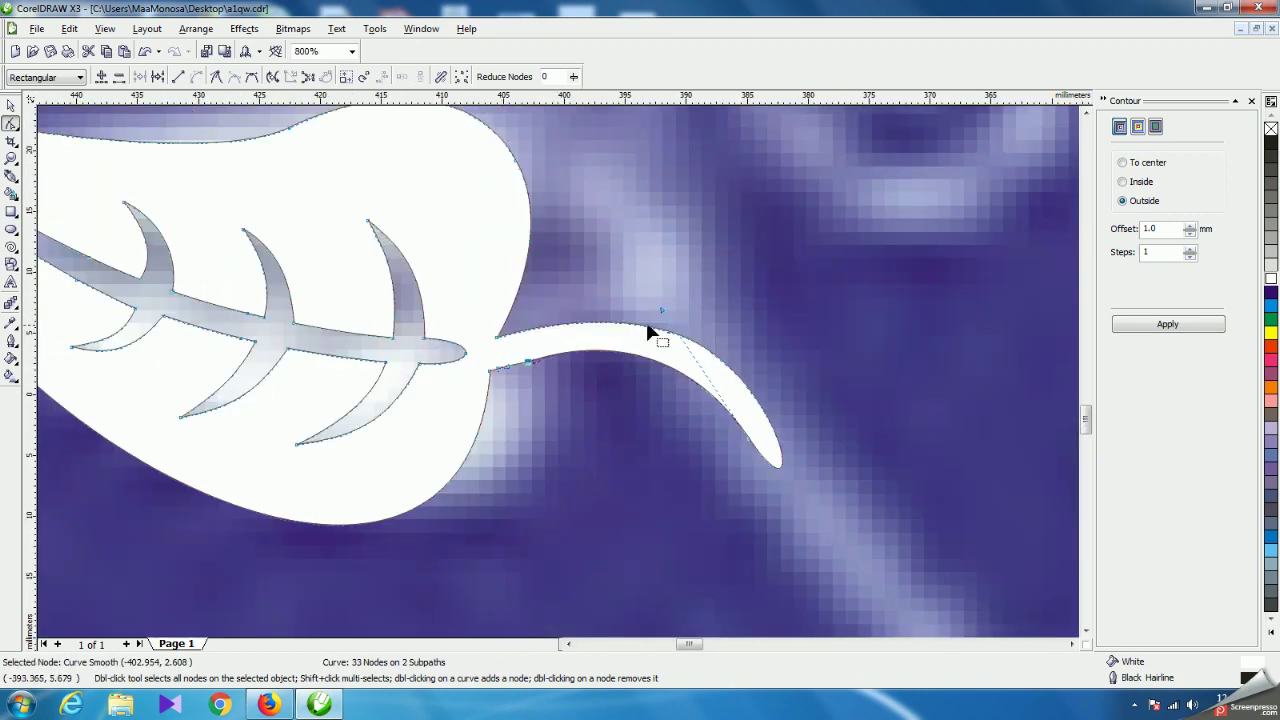
pyautogui.moveTo(659, 318); pyautogui.dragTo(660, 340)
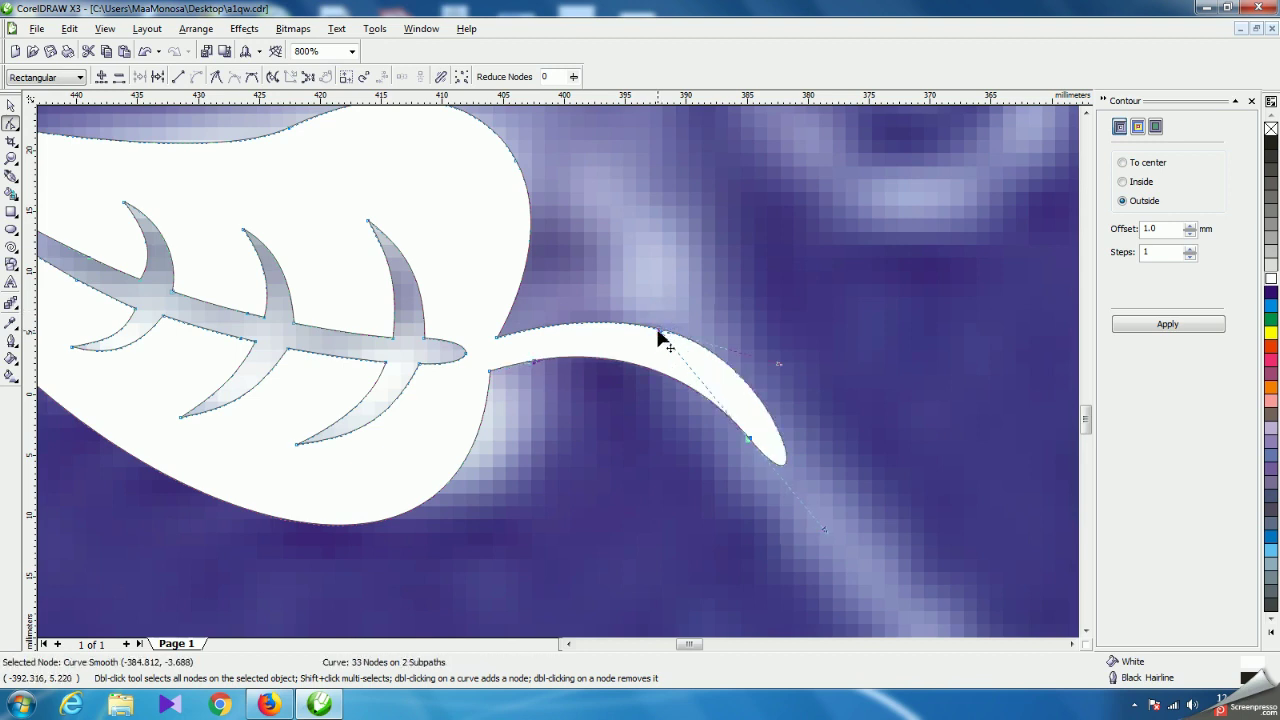
pyautogui.click(497, 337)
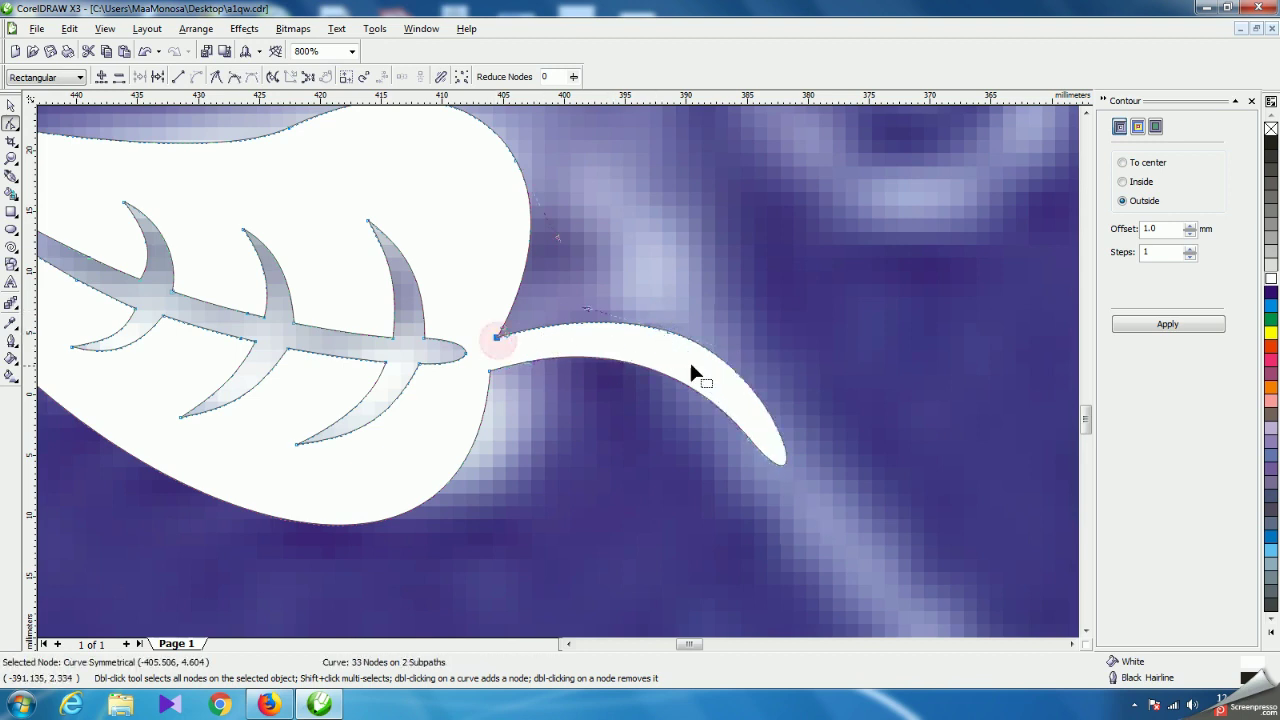
pyautogui.click(668, 335)
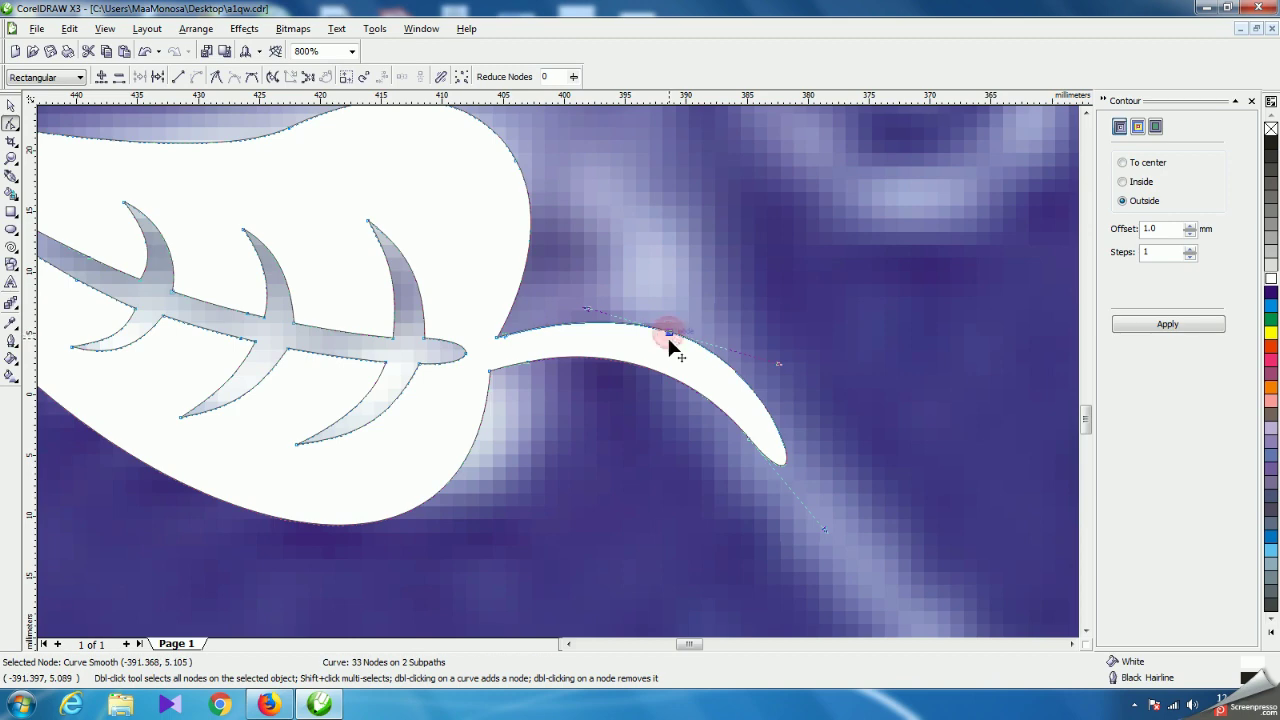
pyautogui.scroll(-2, 552, 371)
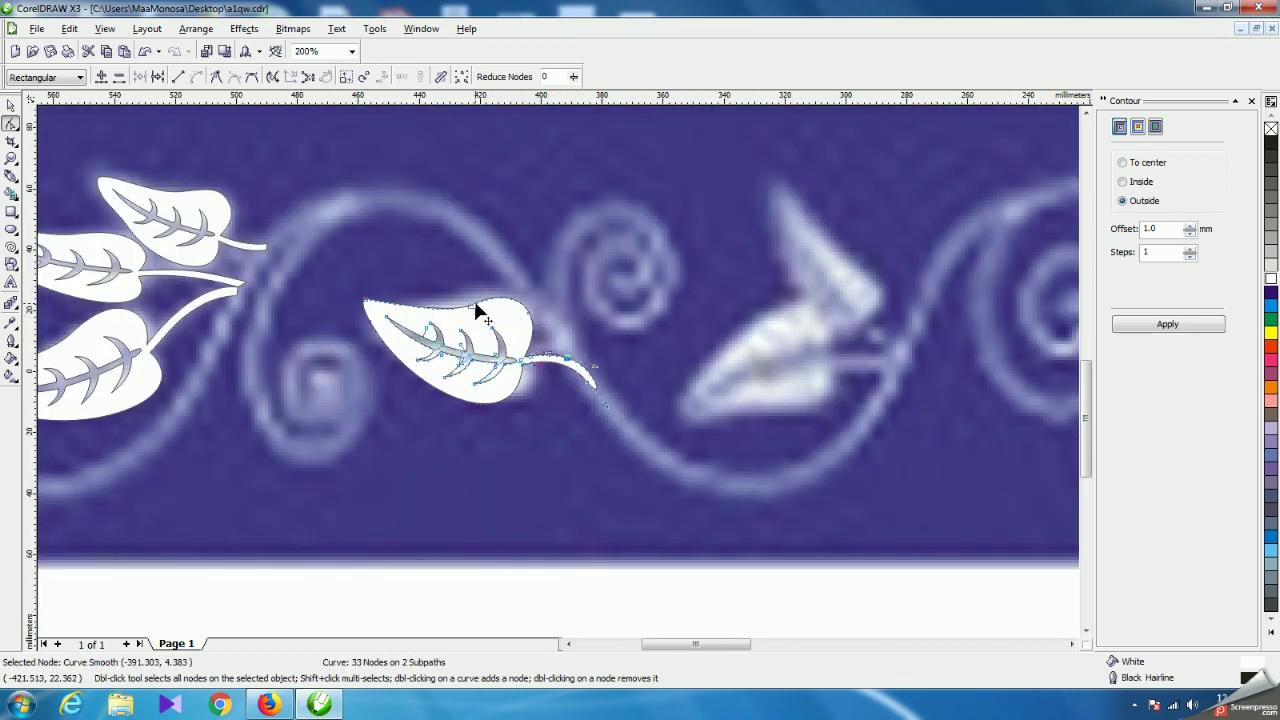
# Reshape the leaf copy's upper edge by adjusting its nodes and curve handles to follow the bitmap leaf.
pyautogui.scroll(2, 450, 320)
pyautogui.moveTo(536, 340); pyautogui.dragTo(677, 393)
pyautogui.moveTo(567, 403); pyautogui.dragTo(552, 387)
pyautogui.moveTo(650, 360); pyautogui.dragTo(637, 352)
pyautogui.scroll(-2, 558, 372)
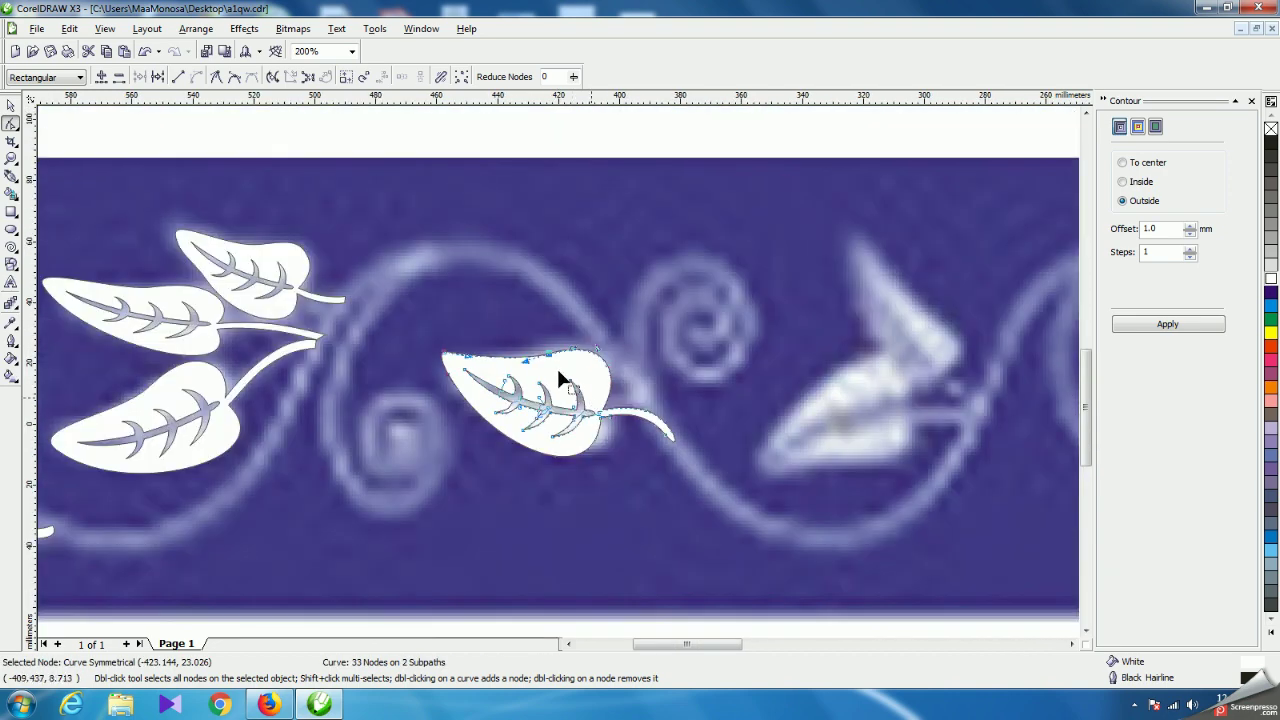
# Adjust the curve handles at both ends of the leaf copy's lower edge to match the bitmap leaf's underside.
pyautogui.scroll(2, 559, 367)
pyautogui.click(593, 449)
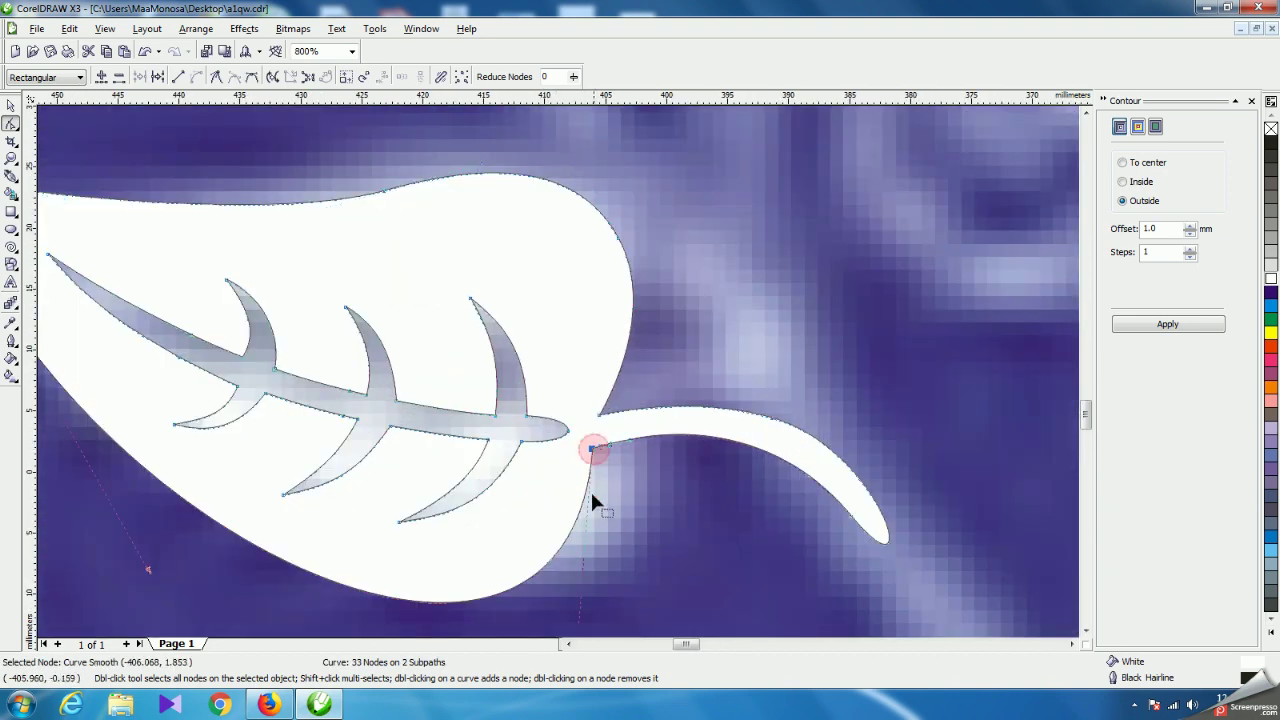
pyautogui.scroll(-2, 563, 378)
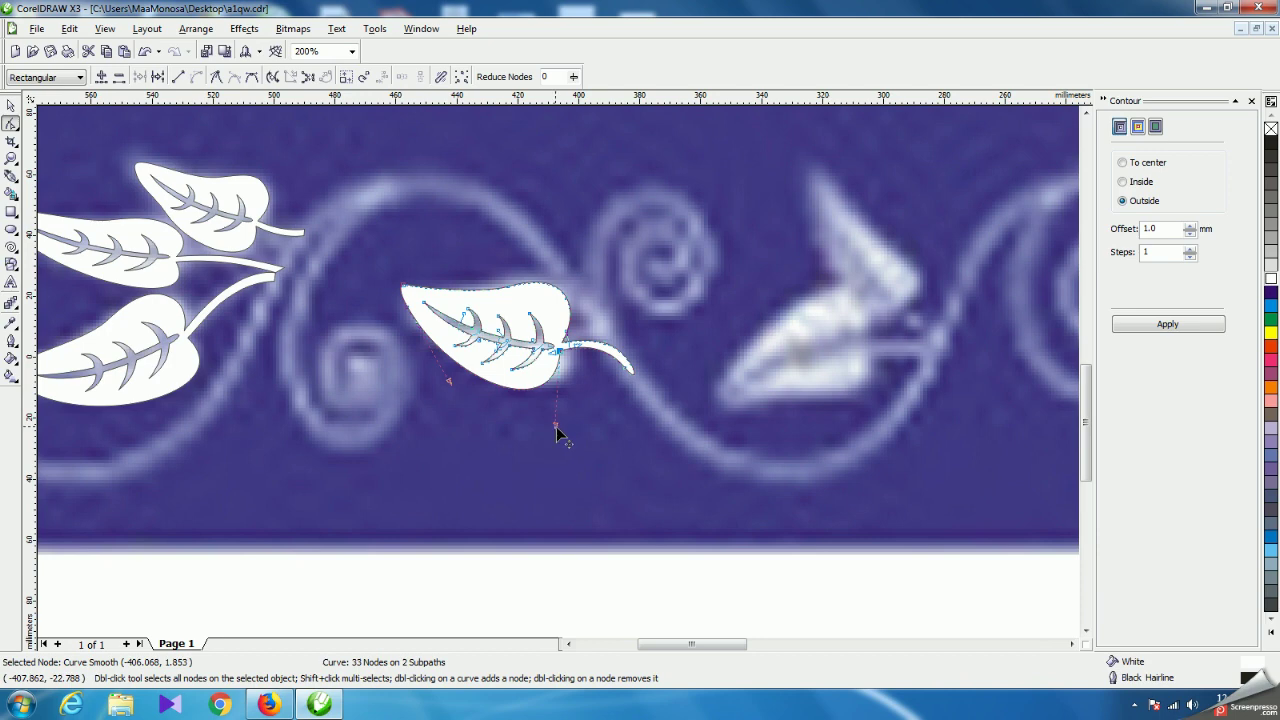
pyautogui.moveTo(556, 426); pyautogui.dragTo(588, 421)
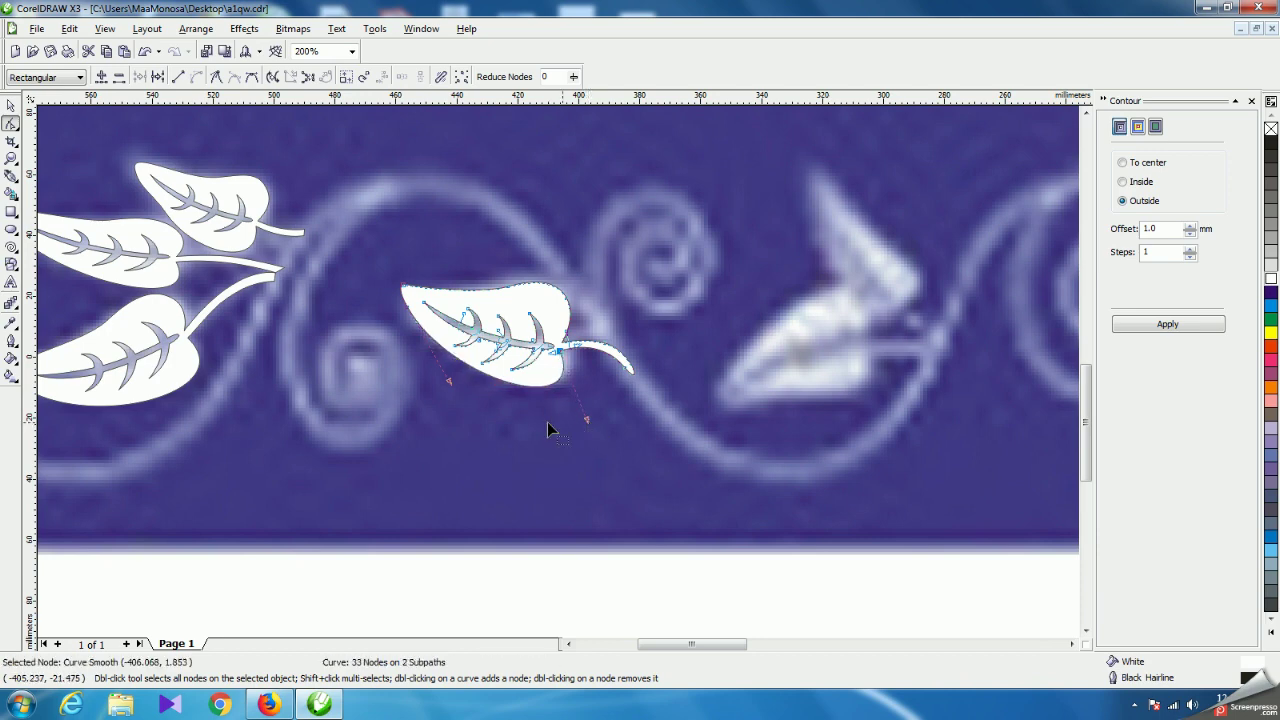
pyautogui.moveTo(447, 382); pyautogui.dragTo(449, 401)
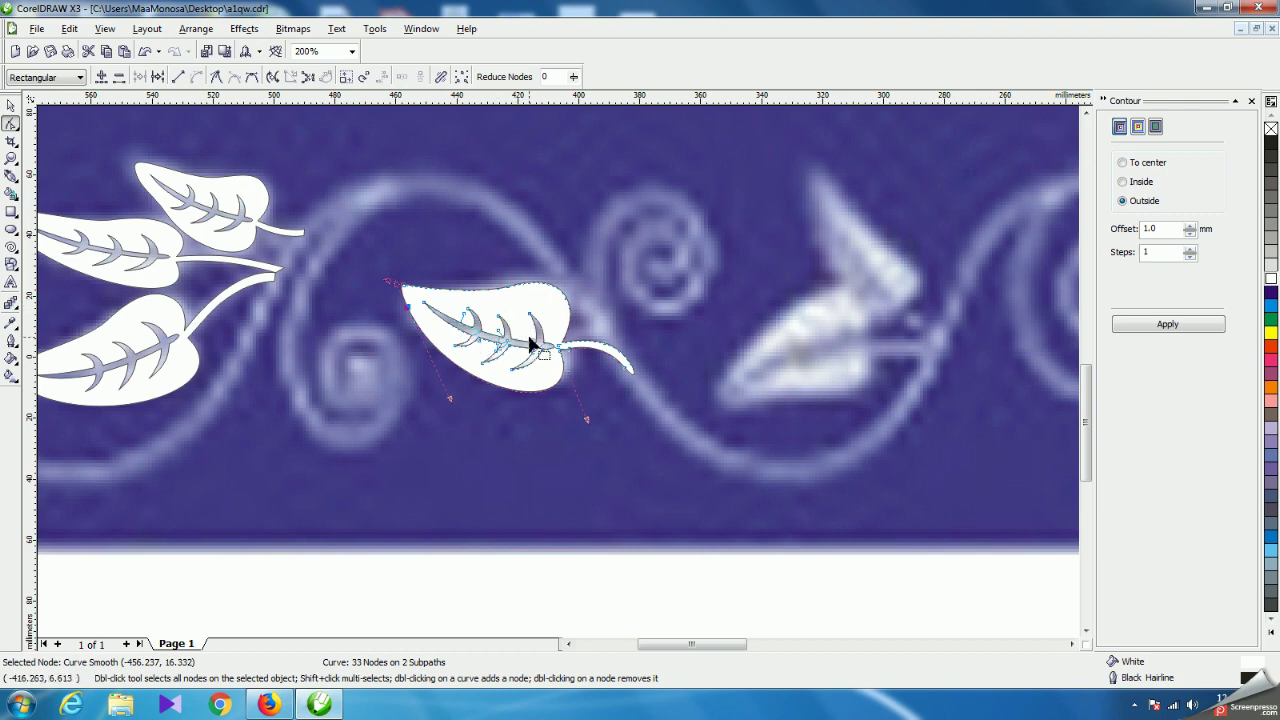
# Select all five traced leaves over the bitmap and combine them into a single curve.
pyautogui.click(11, 104)
pyautogui.scroll(-4, 556, 465)
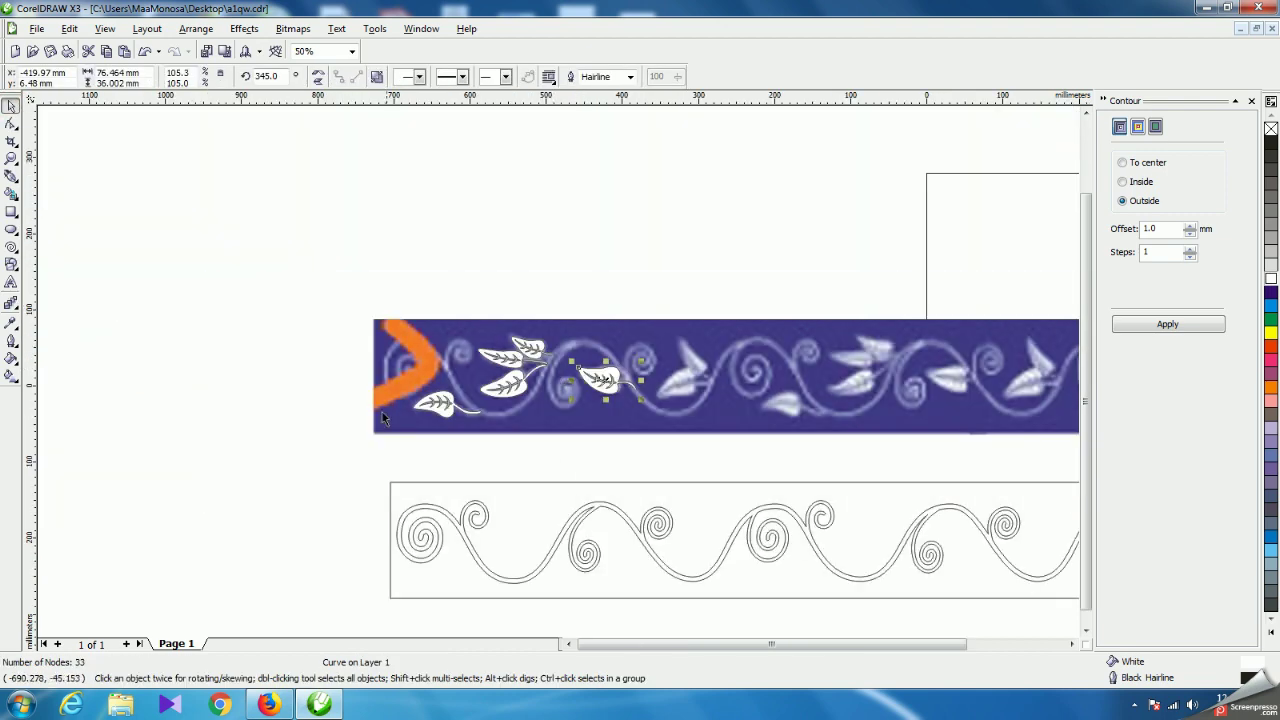
pyautogui.click(295, 383)
pyautogui.moveTo(366, 297); pyautogui.dragTo(660, 437)
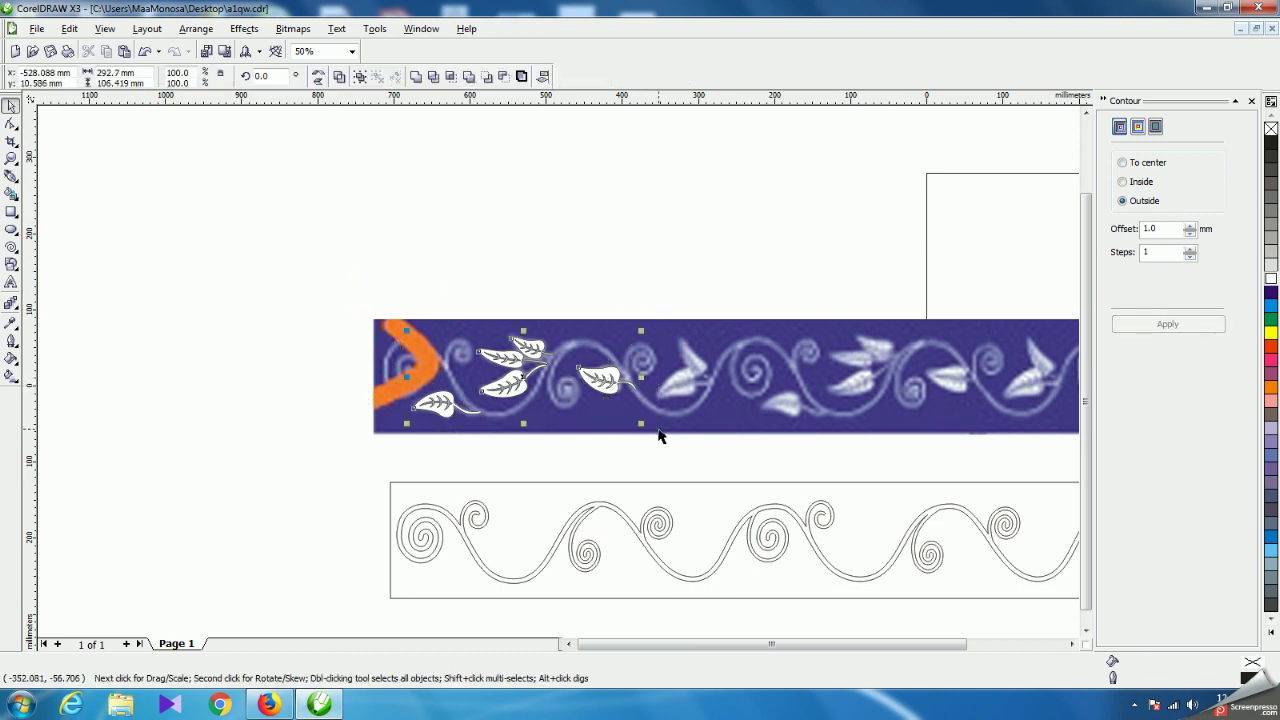
pyautogui.click(339, 77)
# Move the combined leaves onto the vine outline below the bitmap, aligning their stems with the first vine section.
pyautogui.moveTo(590, 368); pyautogui.dragTo(606, 540)
pyautogui.scroll(2, 560, 370)
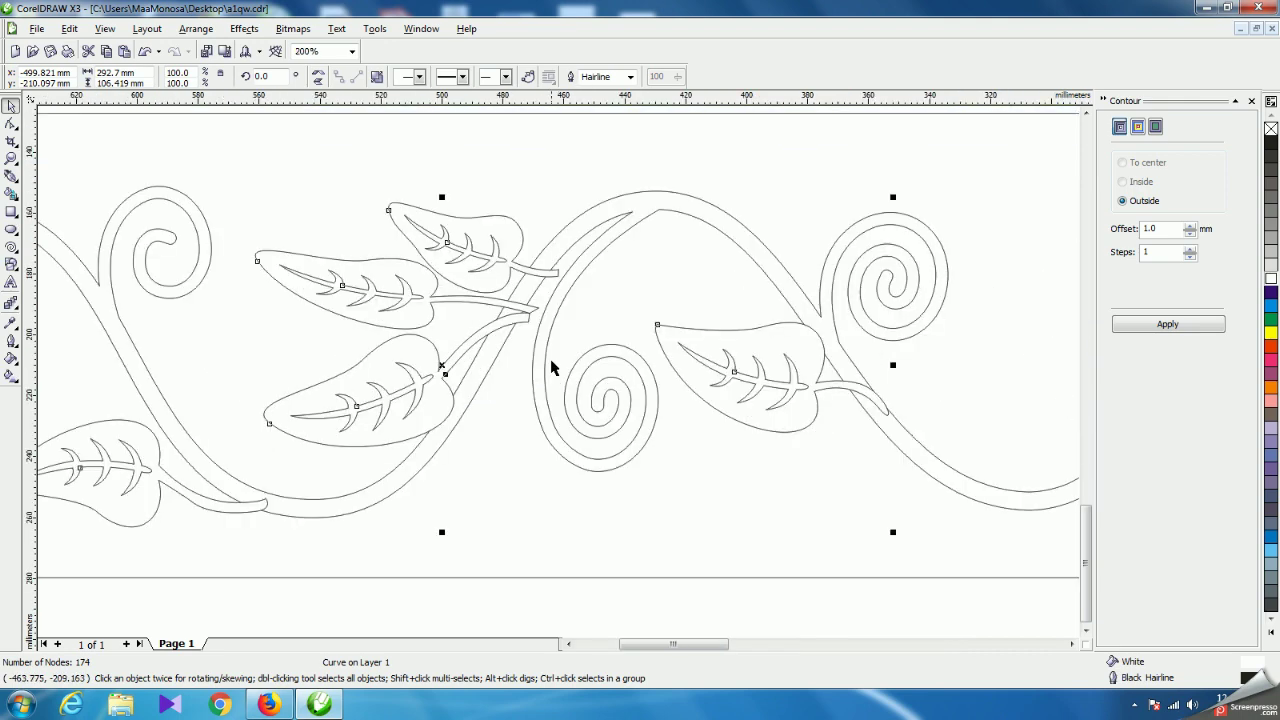
pyautogui.scroll(-1, 565, 366)
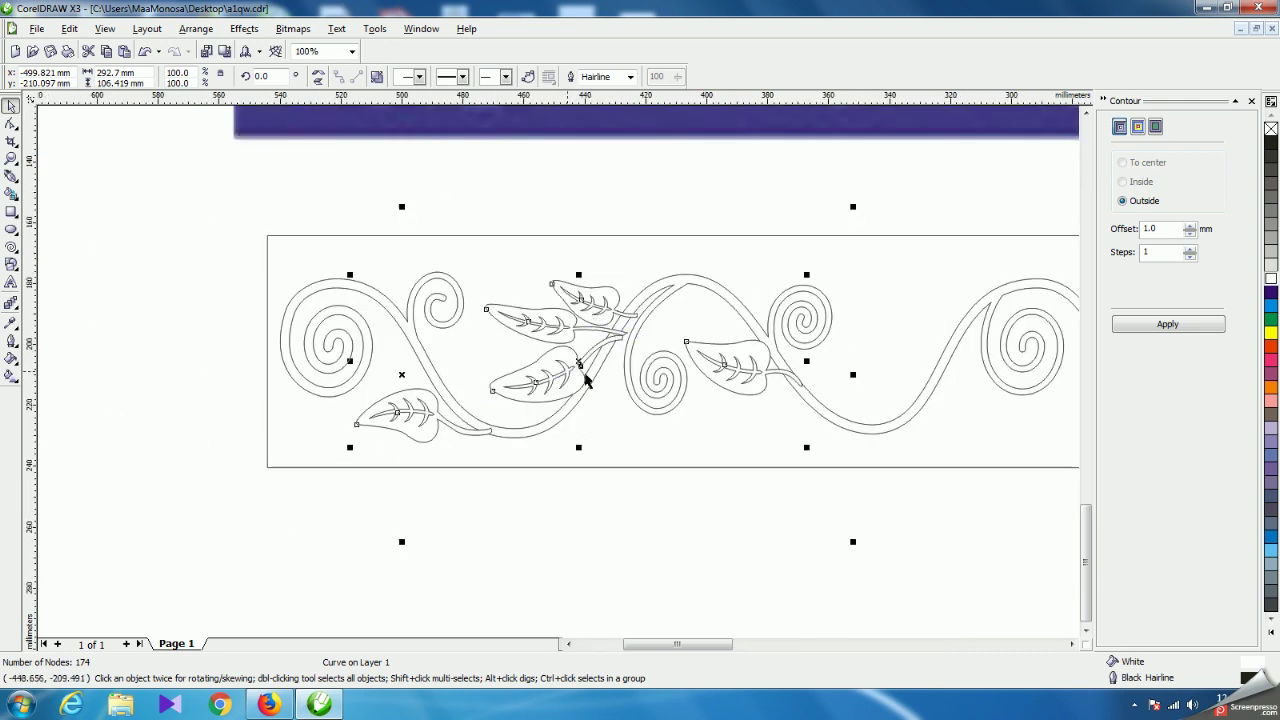
pyautogui.scroll(1, 760, 375)
pyautogui.moveTo(784, 400); pyautogui.dragTo(772, 400)
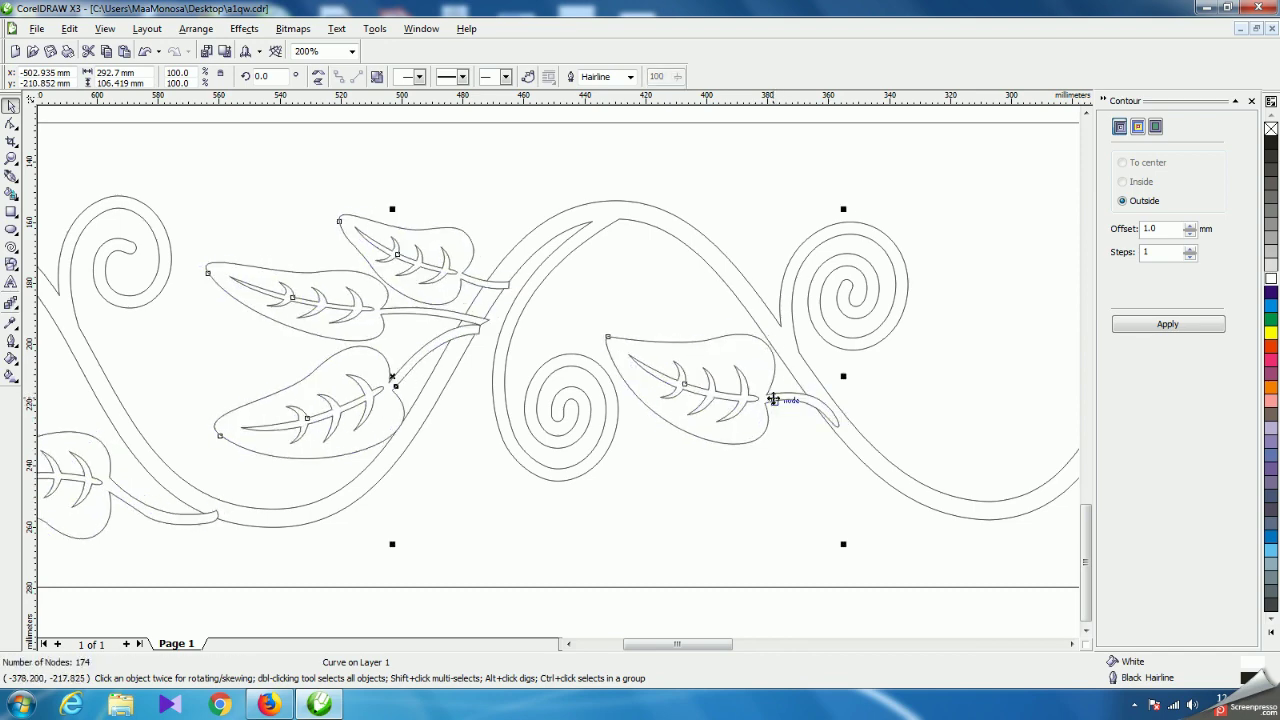
pyautogui.scroll(-2, 556, 370)
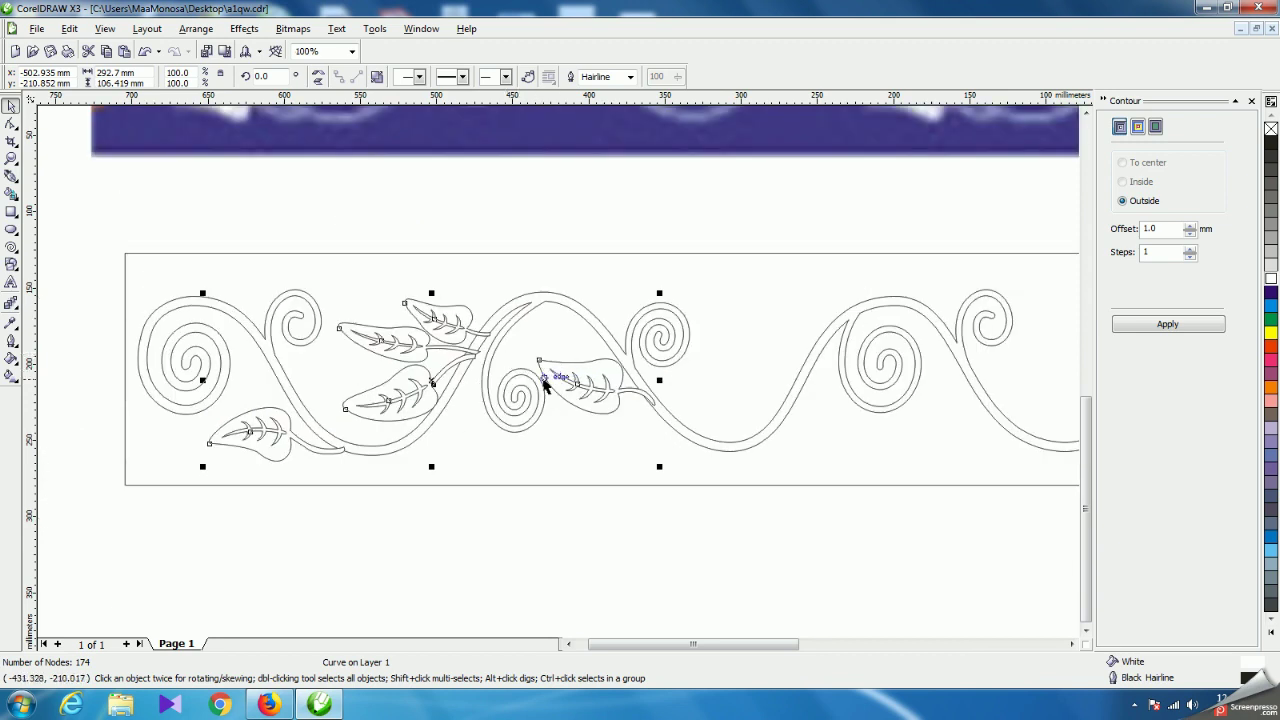
pyautogui.scroll(-1, 560, 372)
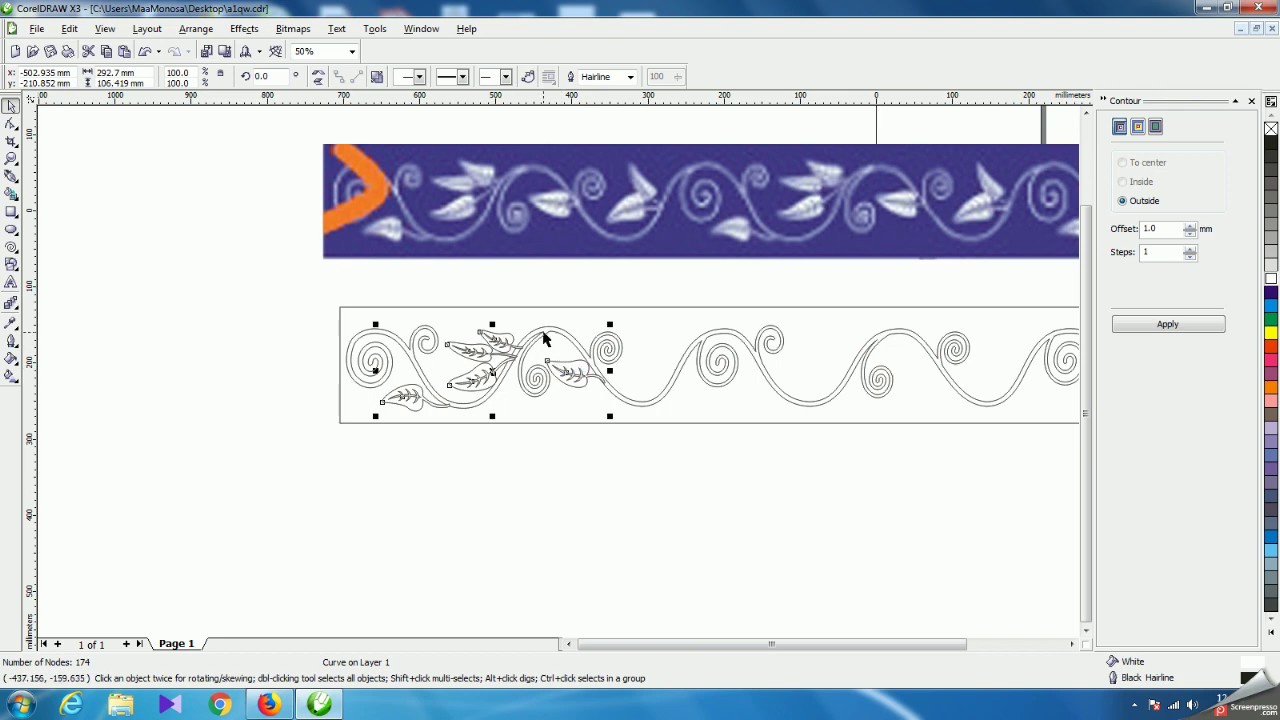
pyautogui.scroll(1, 562, 372)
pyautogui.scroll(-1, 560, 378)
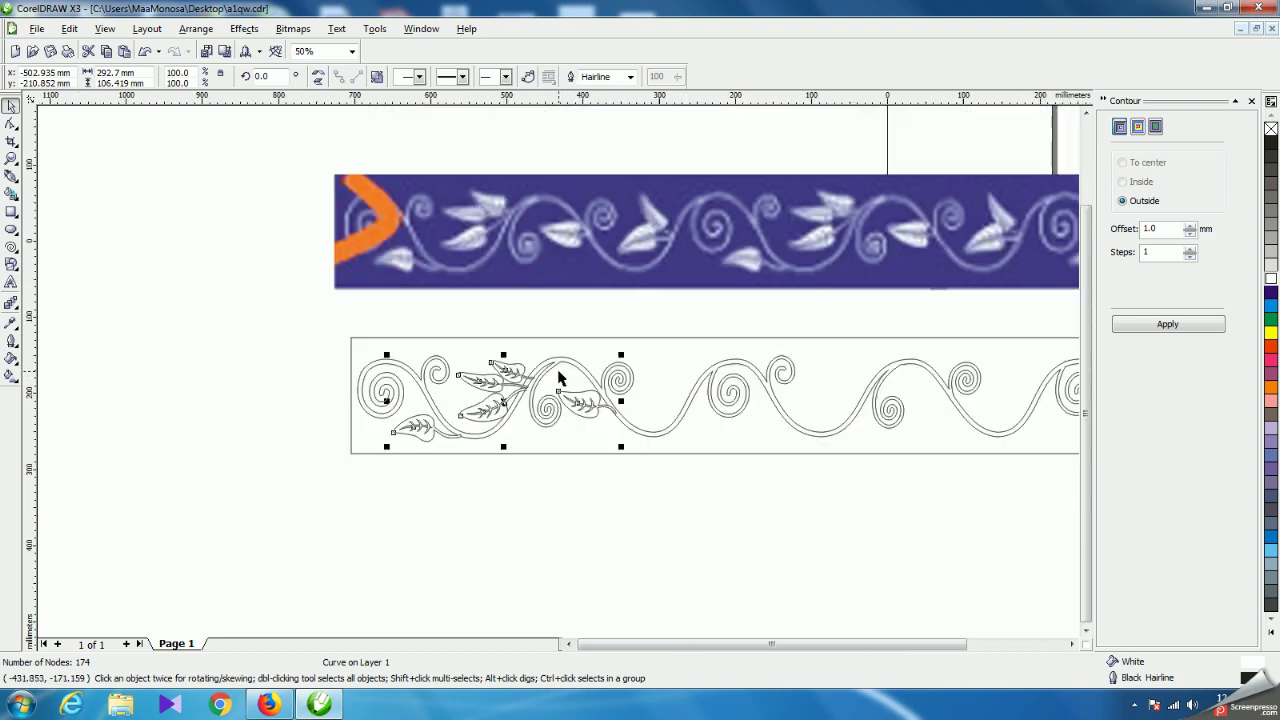
pyautogui.scroll(2, 560, 378)
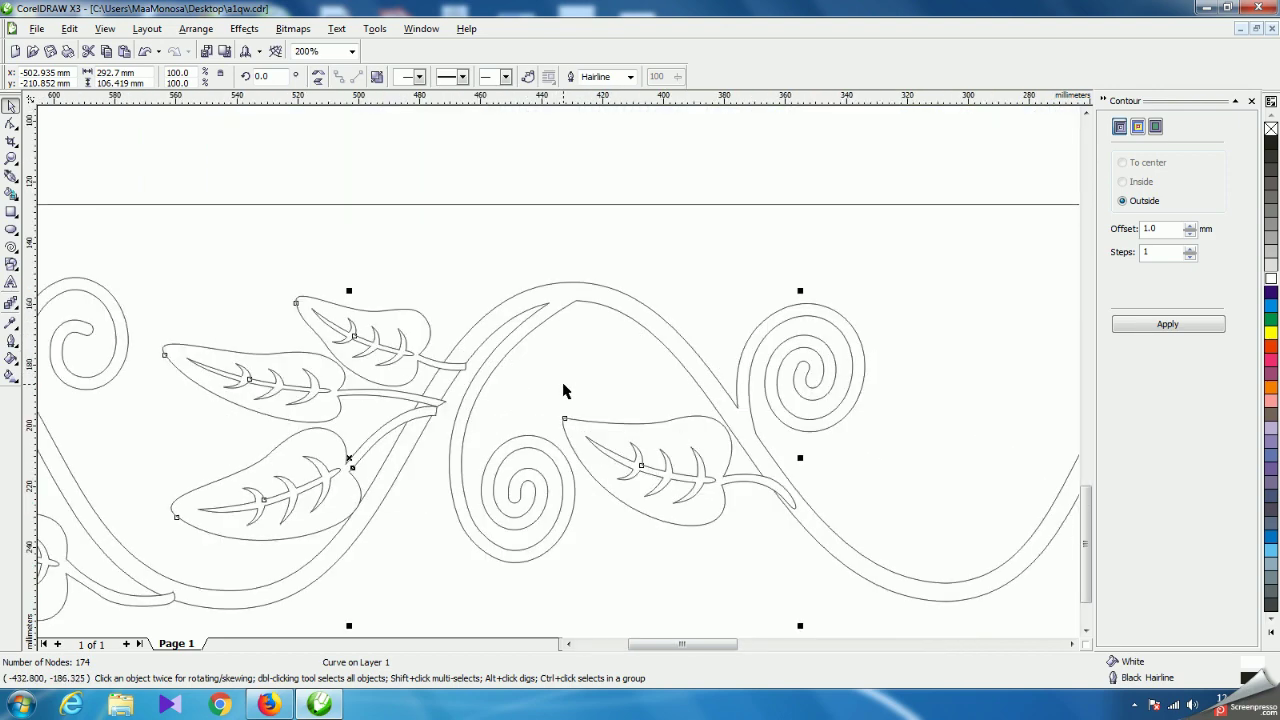
pyautogui.scroll(-2, 562, 368)
pyautogui.scroll(2, 571, 368)
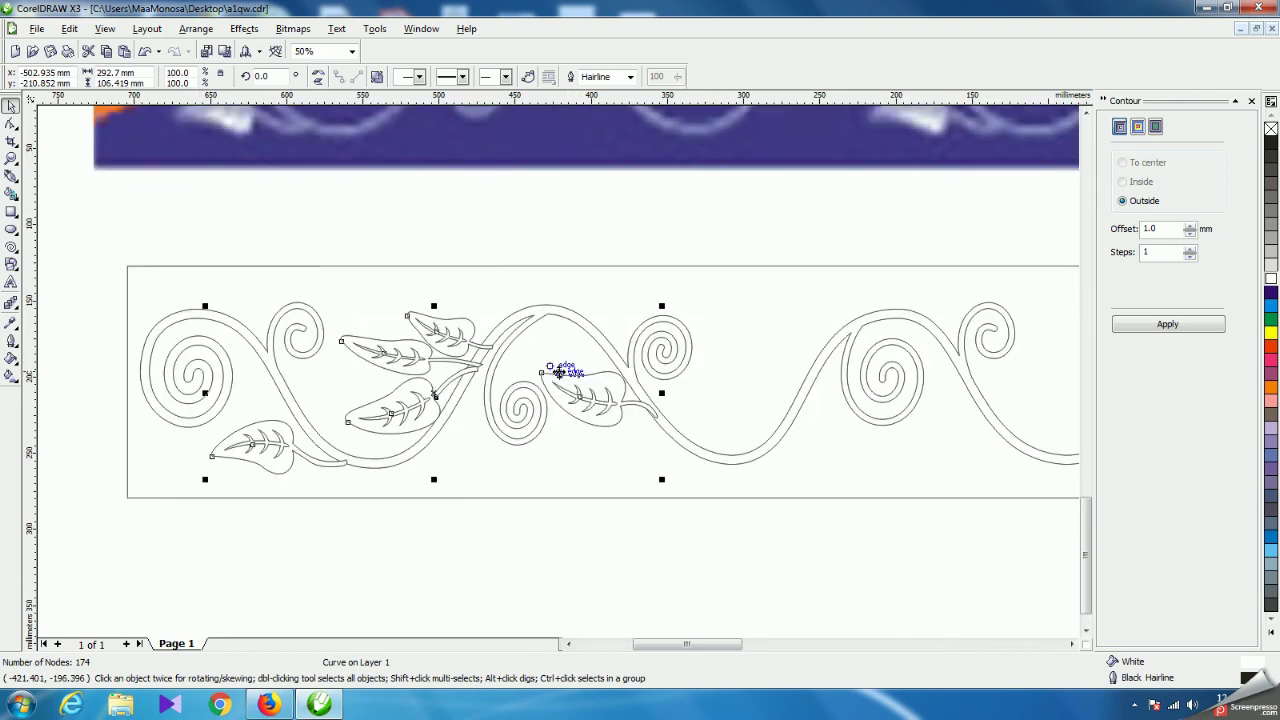
# Flatten the upper edge of the leaf farthest along the vine outline by adjusting its middle node's curve handle.
pyautogui.click(11, 123)
pyautogui.scroll(1, 507, 382)
pyautogui.click(540, 349)
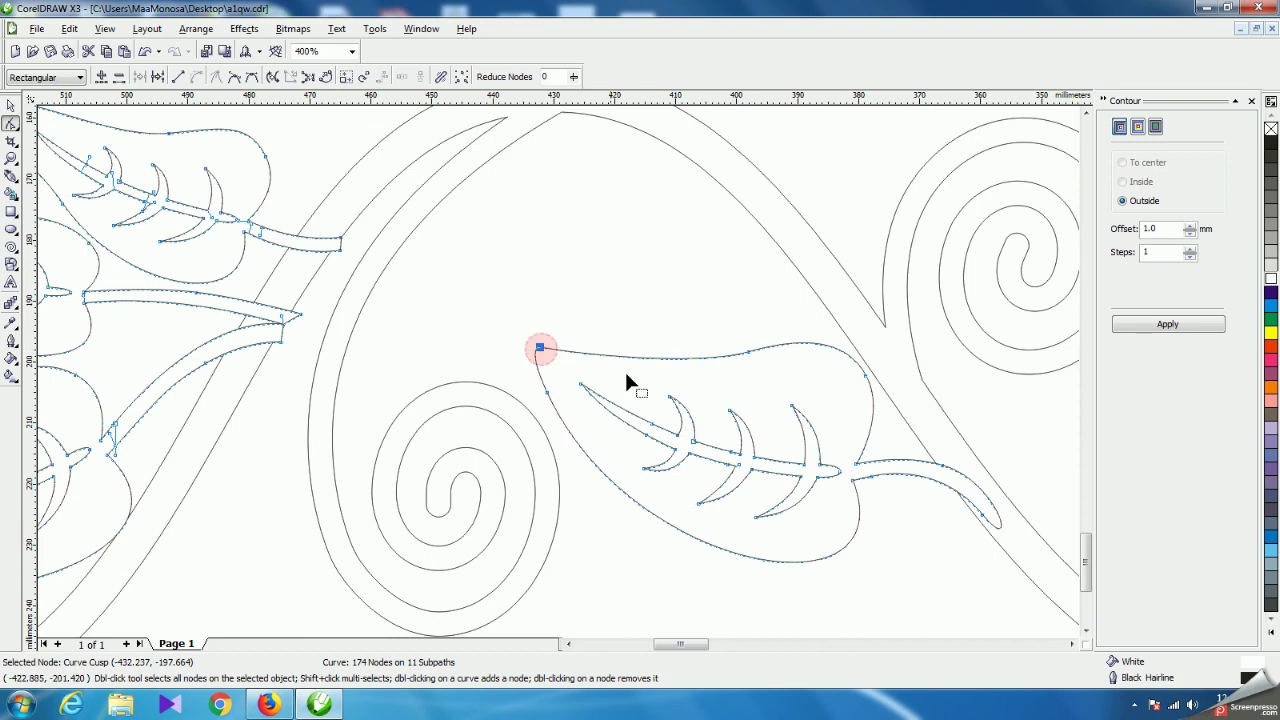
pyautogui.click(750, 354)
pyautogui.moveTo(701, 367); pyautogui.dragTo(697, 355)
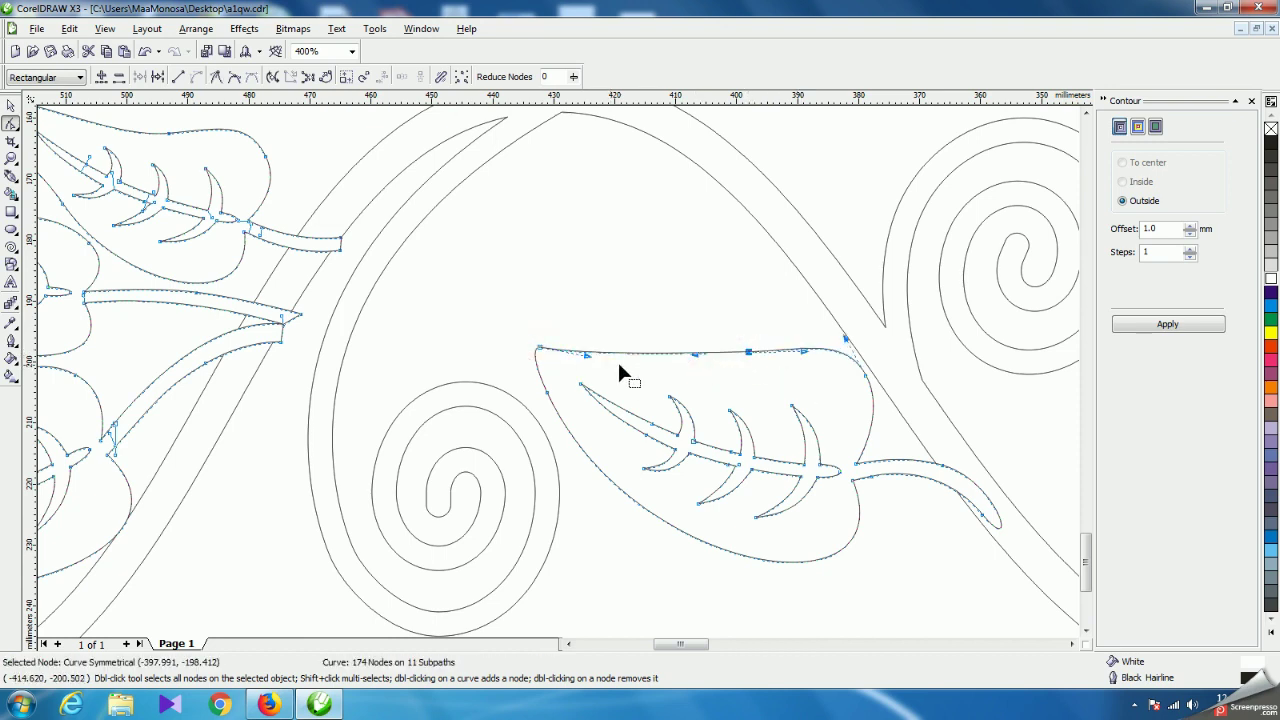
# Move that leaf's tip node inward from the spiral and adjust the neighbouring curve handles to reshape the tip.
pyautogui.moveTo(539, 351); pyautogui.dragTo(566, 354)
pyautogui.scroll(2, 578, 365)
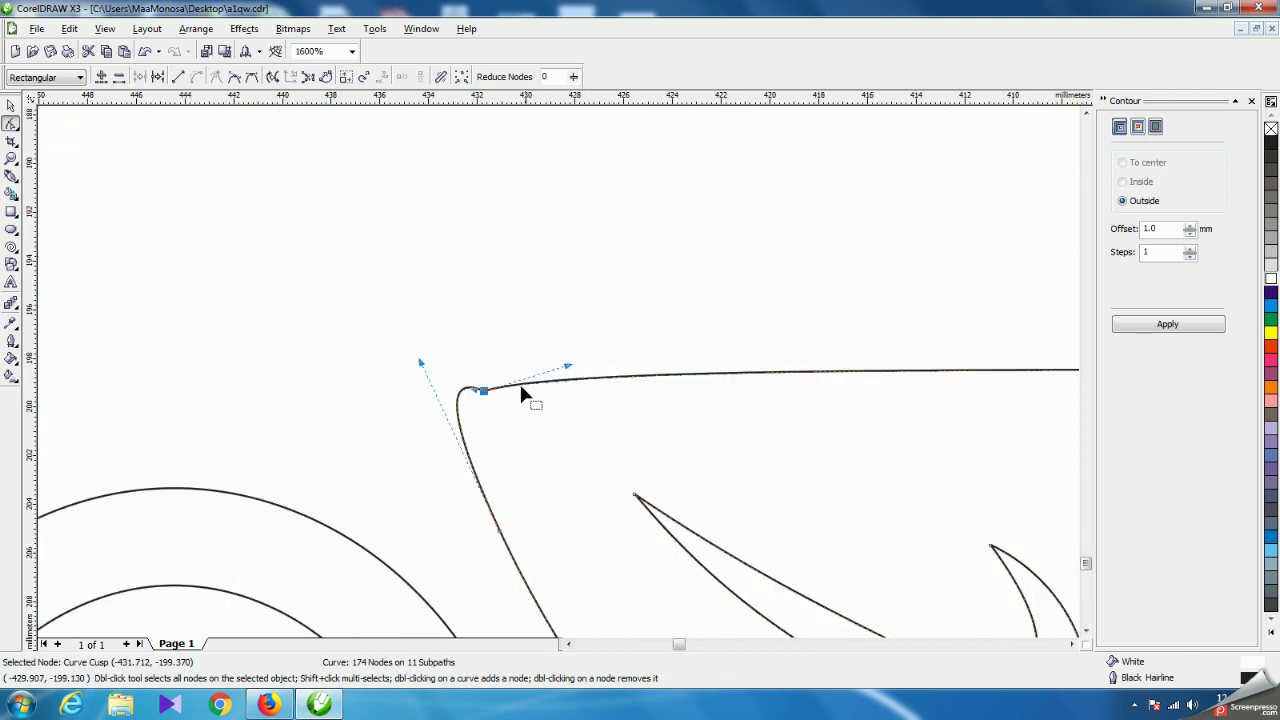
pyautogui.moveTo(421, 362); pyautogui.dragTo(449, 424)
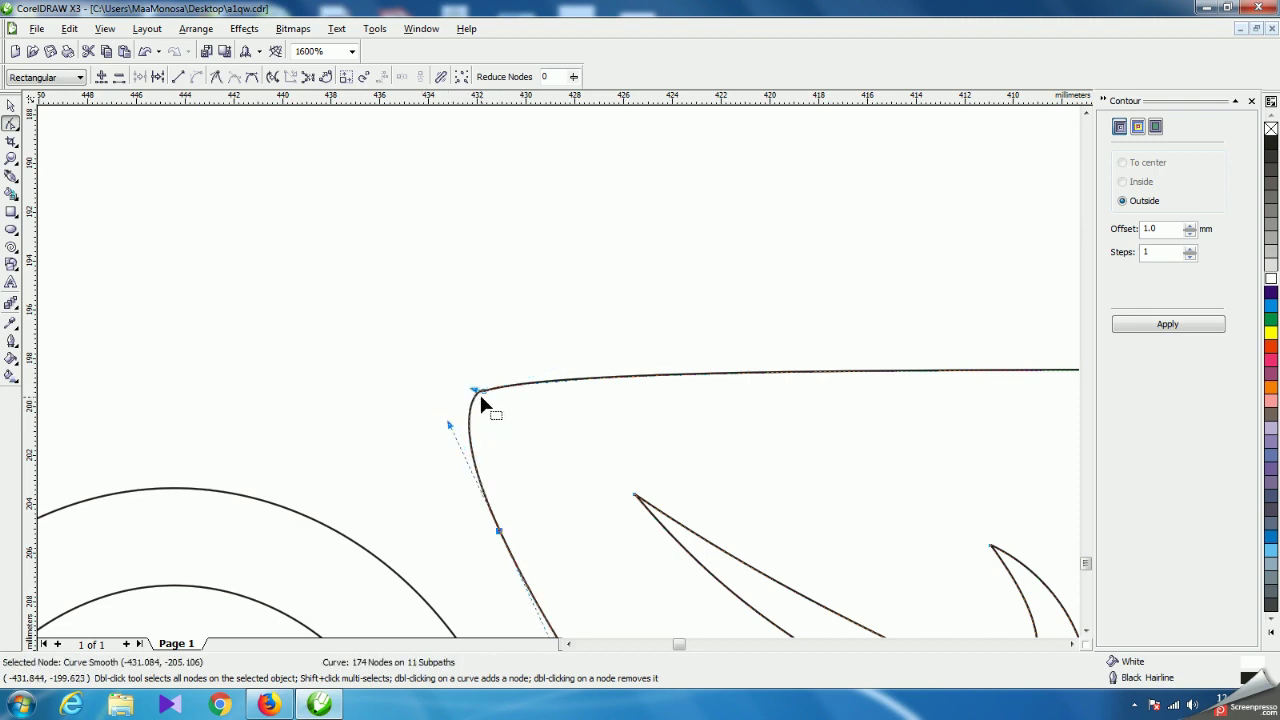
pyautogui.moveTo(574, 371); pyautogui.dragTo(565, 384)
# Delete the leaf's tip node and adjust the adjoining curve handle to give the leaf a rounded tip.
pyautogui.scroll(-2, 562, 378)
pyautogui.press('Delete')
pyautogui.click(709, 354)
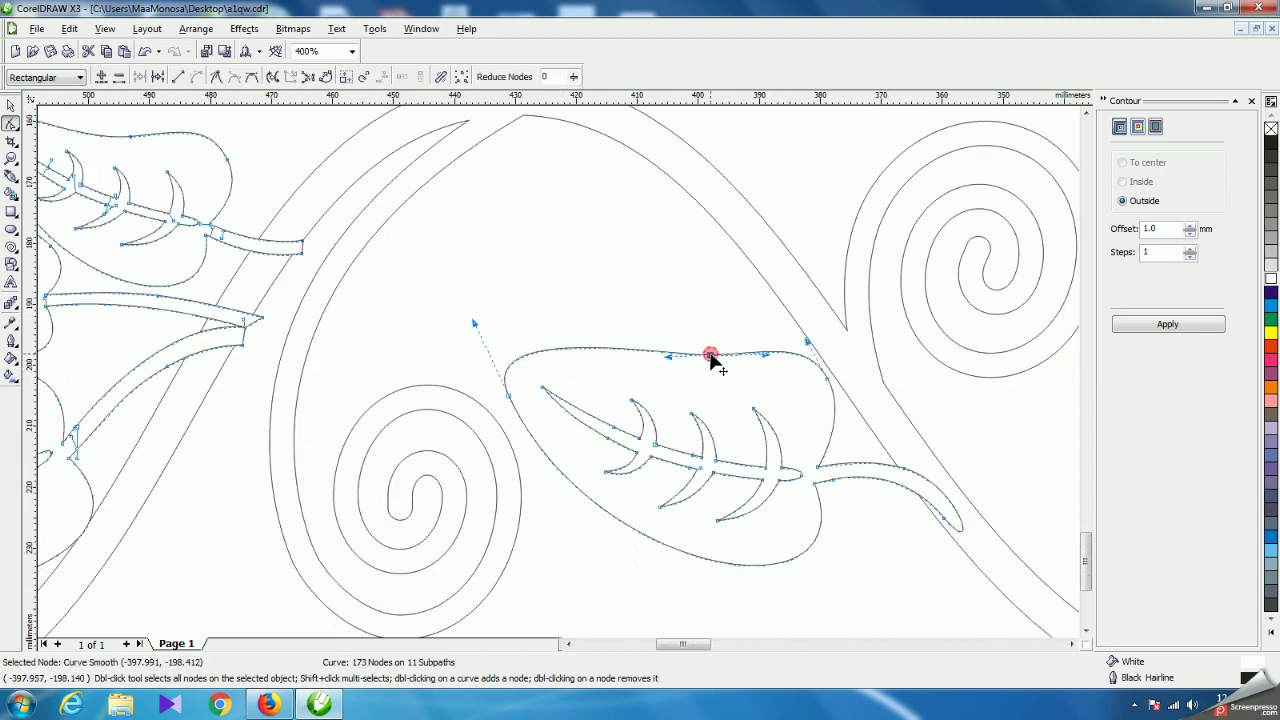
pyautogui.moveTo(476, 322); pyautogui.dragTo(478, 342)
pyautogui.scroll(-2, 560, 378)
pyautogui.scroll(-3, 560, 378)
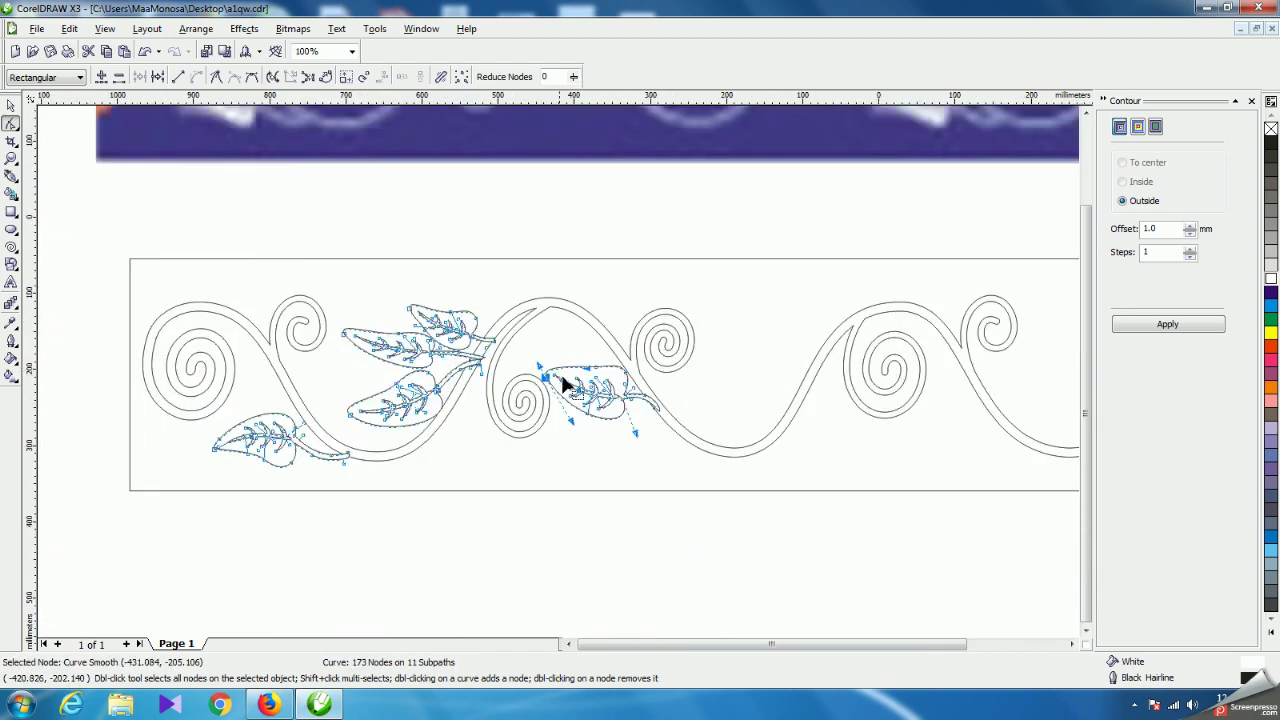
pyautogui.scroll(1, 560, 378)
pyautogui.scroll(-2, 560, 378)
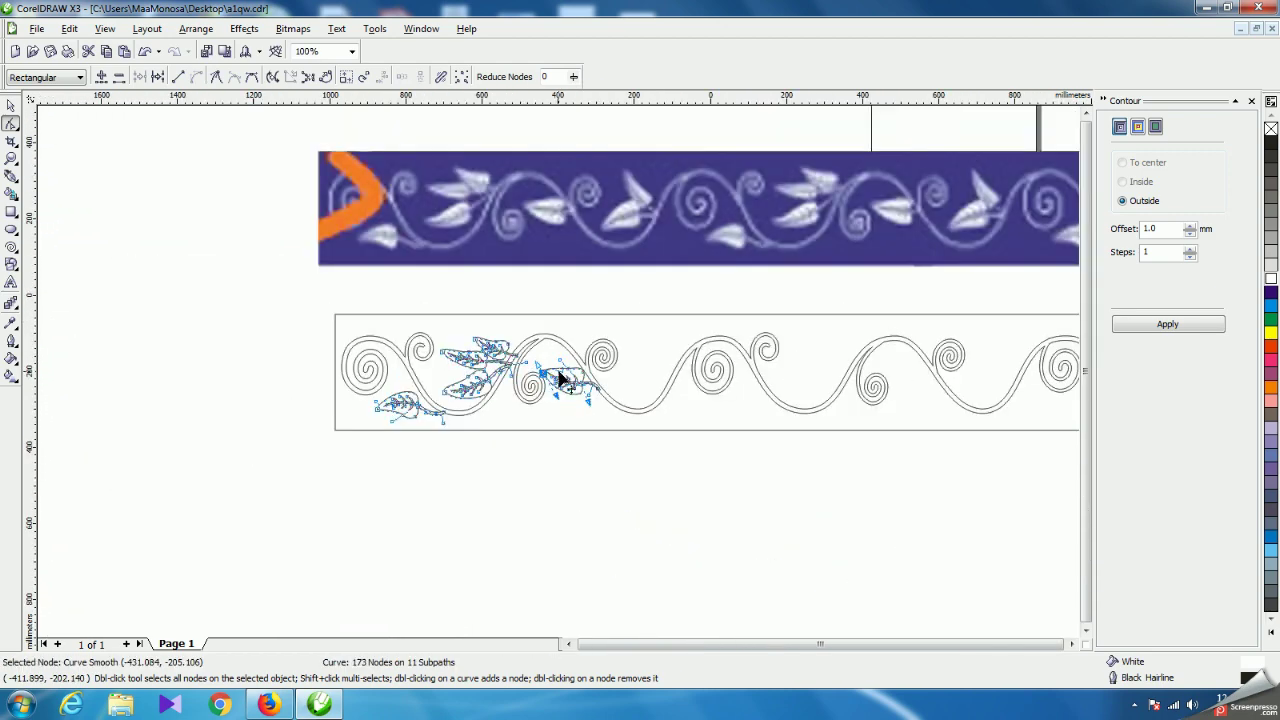
# Extend the upper-edge middle node's curve handles on the leaf farthest along the vine to smooth the edge toward the tip.
pyautogui.scroll(1, 540, 323)
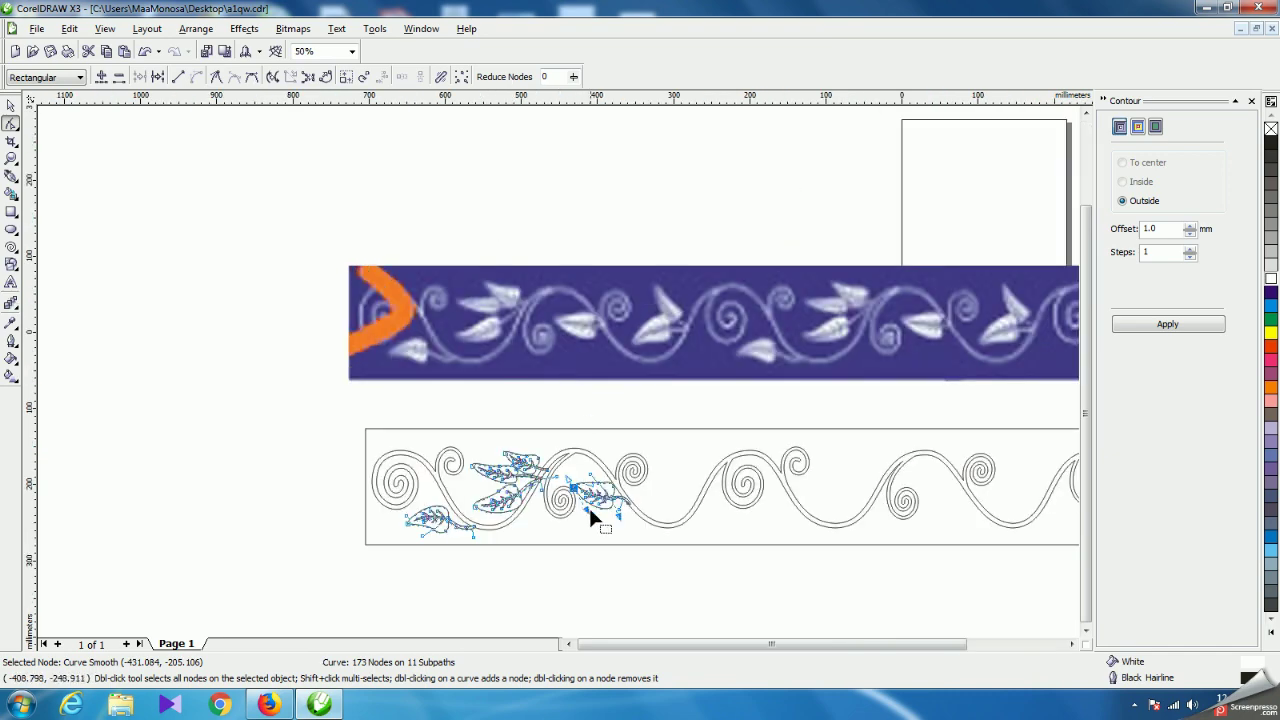
pyautogui.scroll(2, 560, 375)
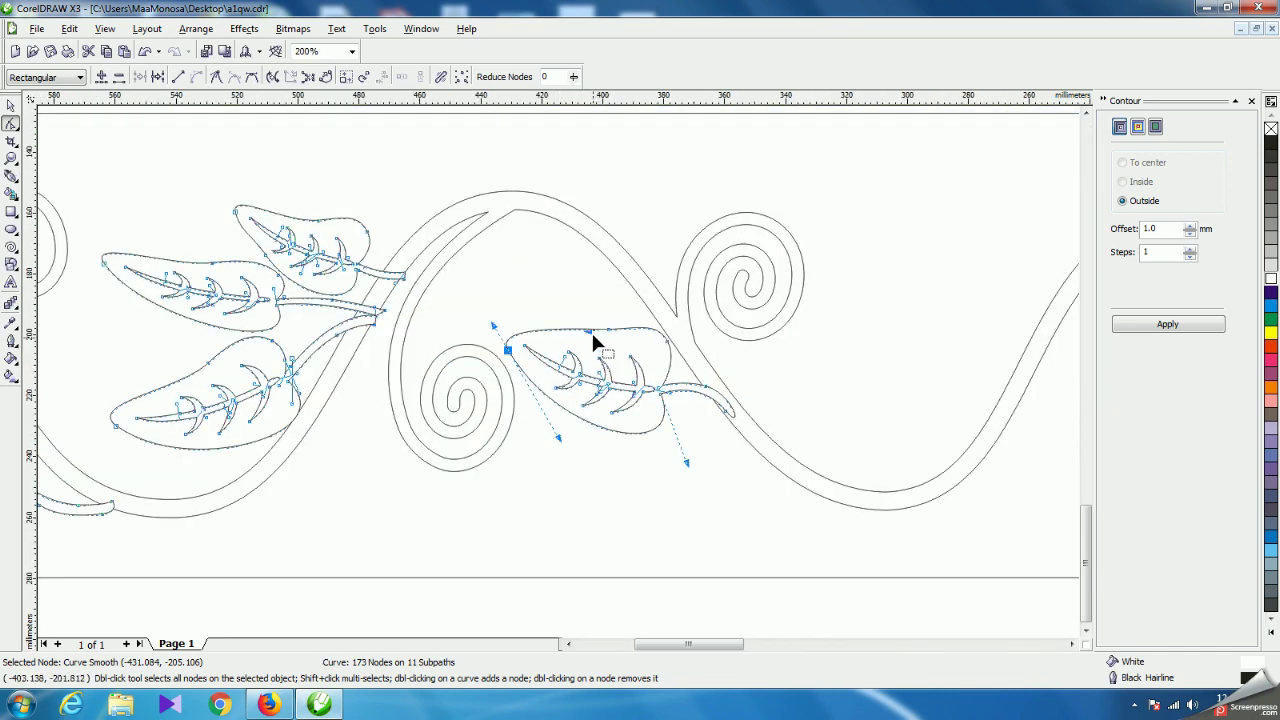
pyautogui.moveTo(590, 340); pyautogui.dragTo(557, 350)
pyautogui.scroll(1, 595, 355)
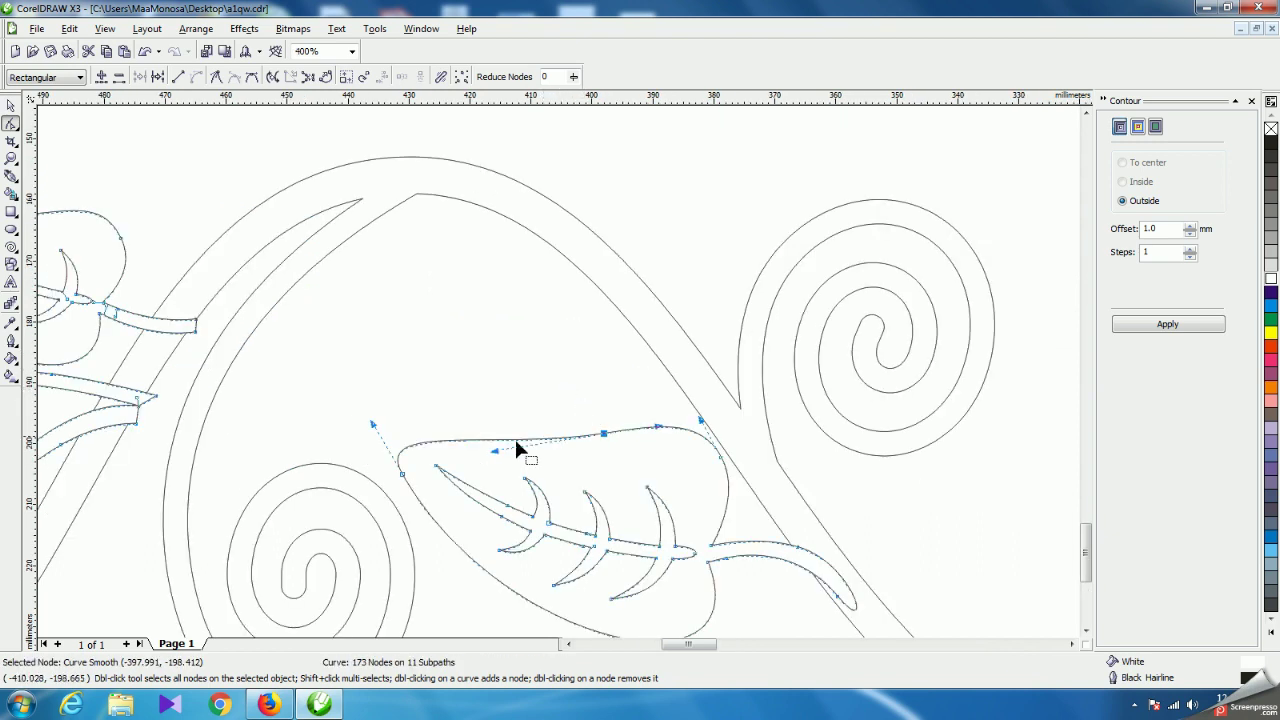
pyautogui.moveTo(497, 455); pyautogui.dragTo(474, 451)
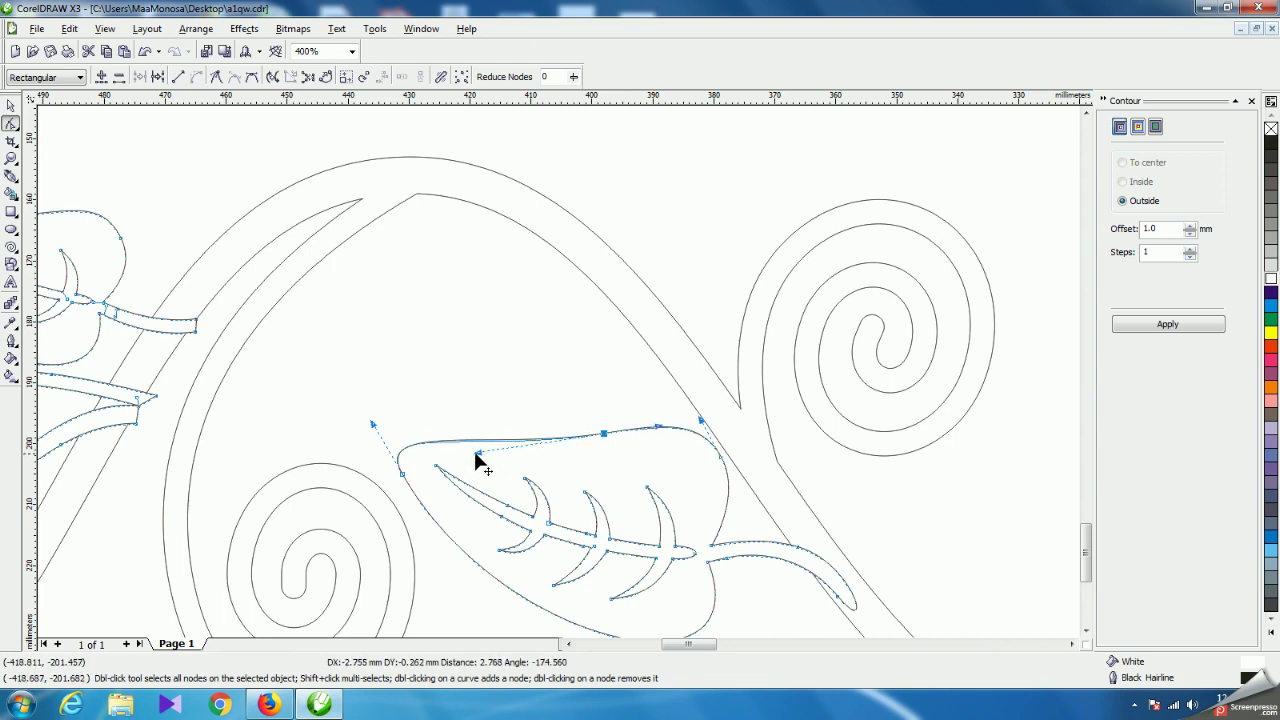
pyautogui.scroll(-2, 560, 378)
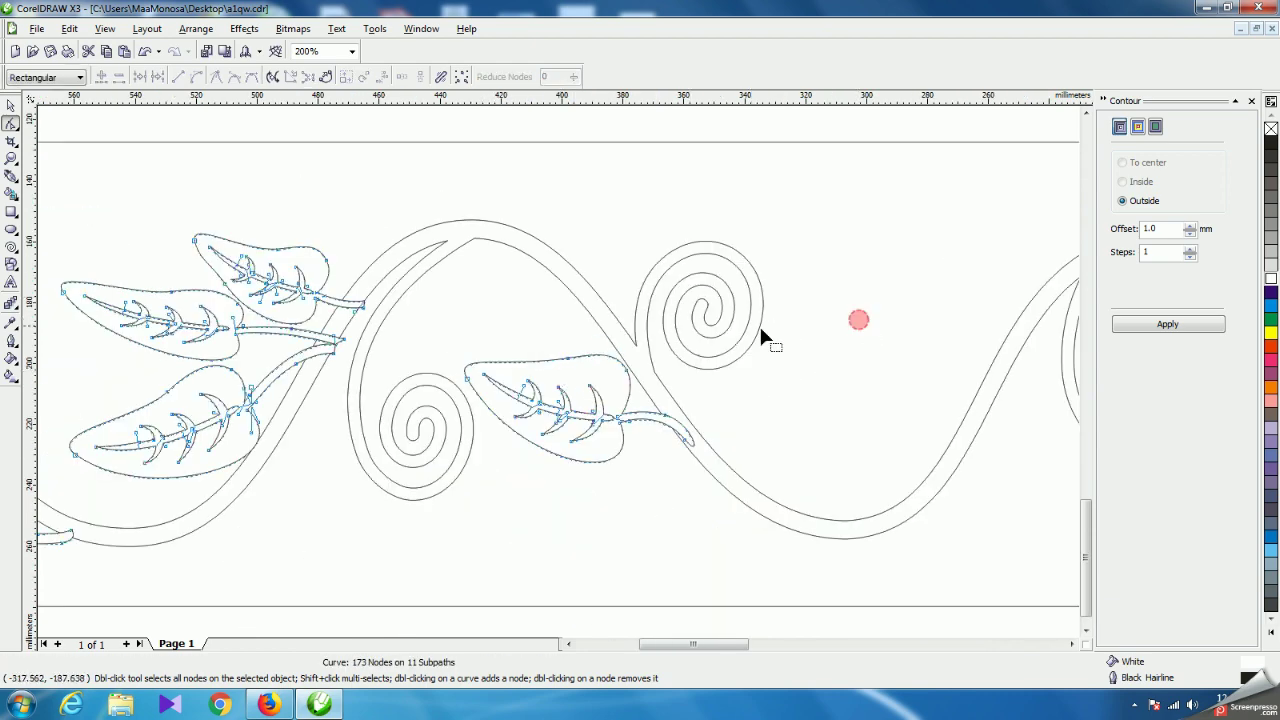
pyautogui.scroll(-1, 766, 337)
pyautogui.scroll(1, 507, 370)
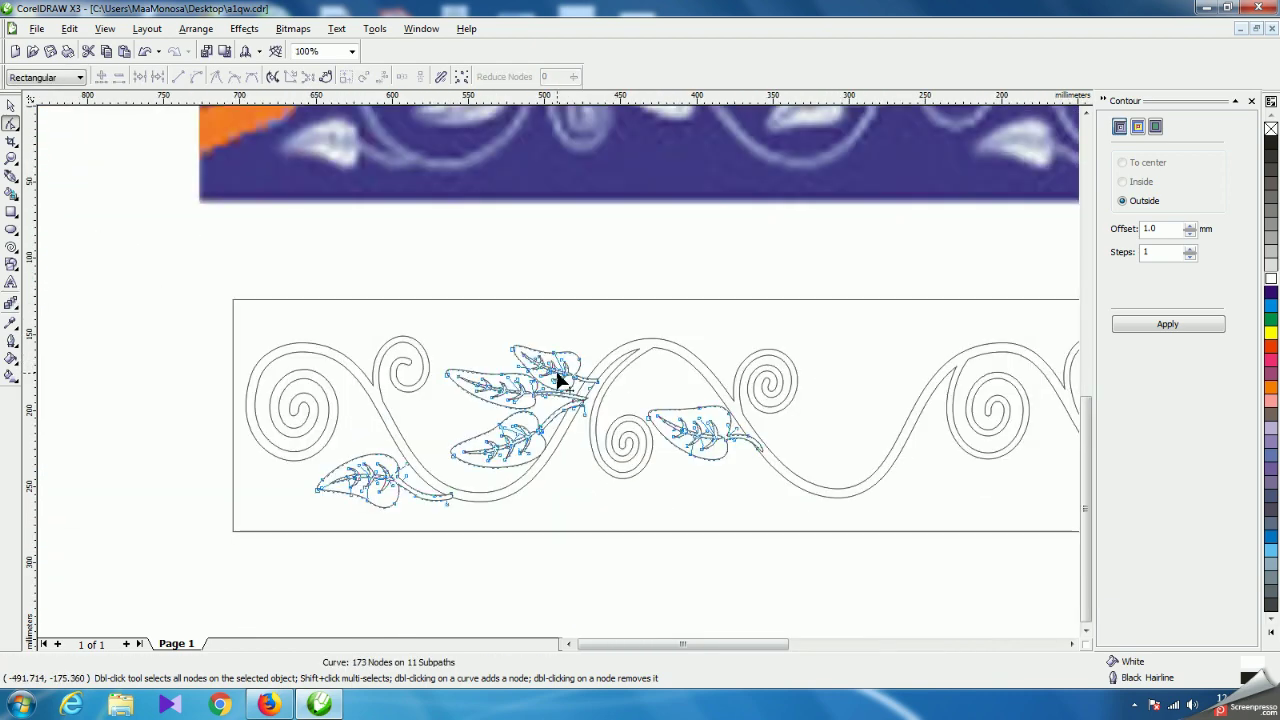
pyautogui.scroll(-1, 561, 380)
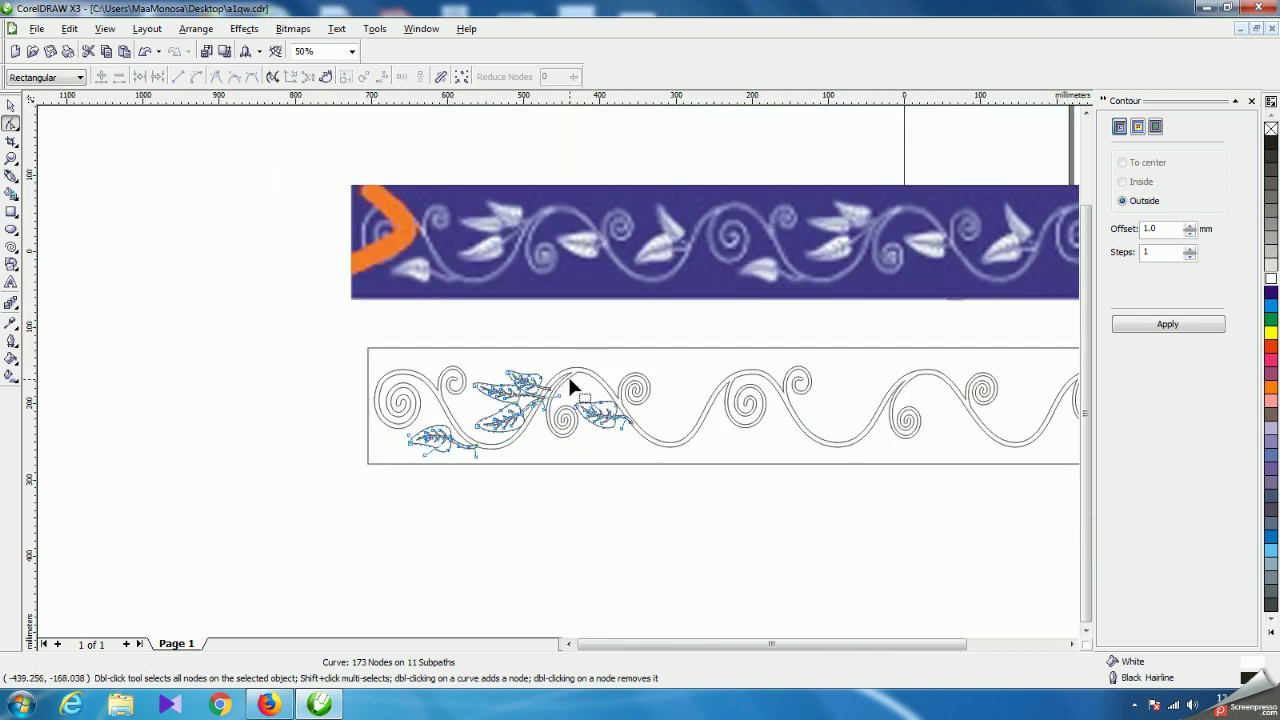
pyautogui.scroll(2, 570, 380)
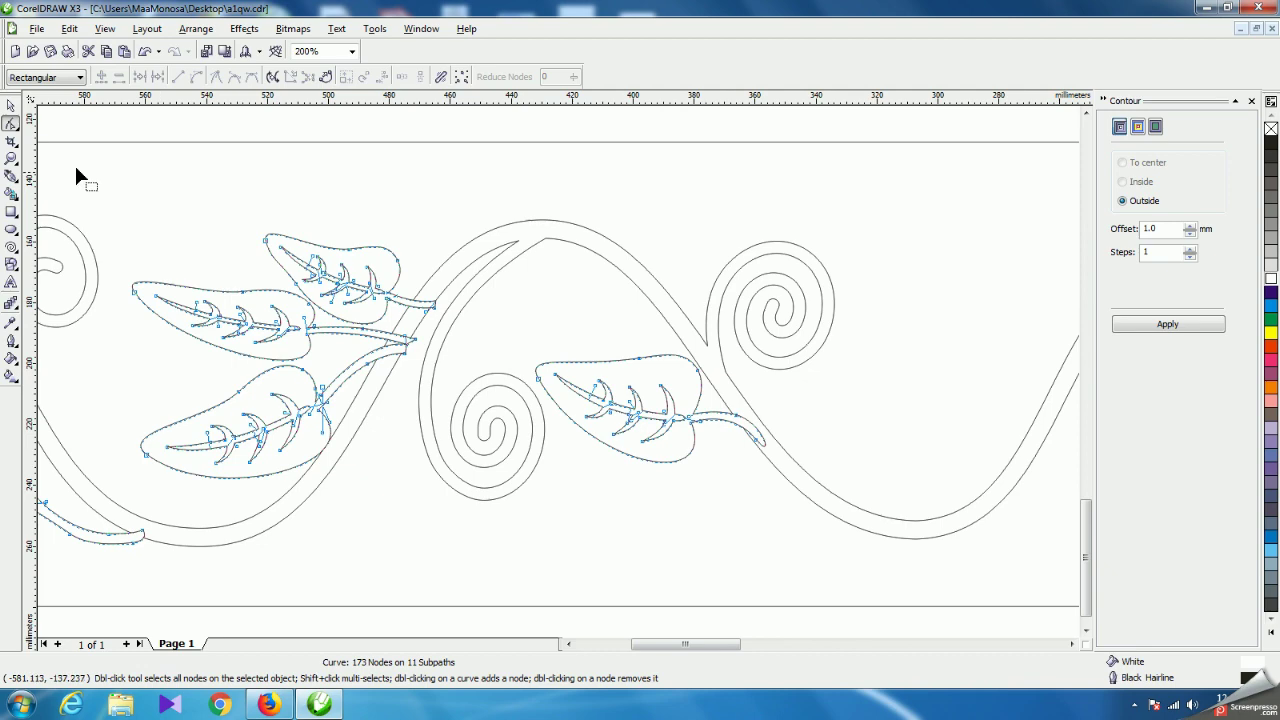
# Move the whole combined leaves curve about 5 mm left and 6 mm up on the vine outline.
pyautogui.click(12, 106)
pyautogui.scroll(1, 556, 376)
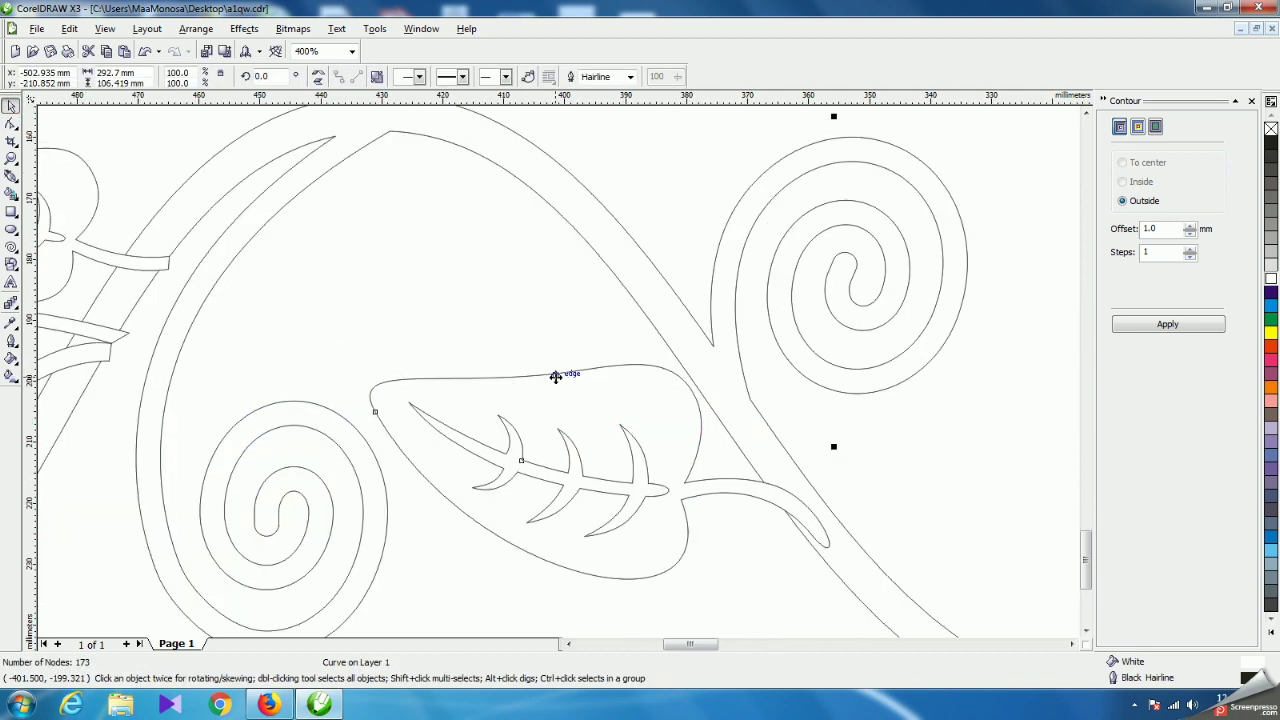
pyautogui.scroll(-1, 559, 372)
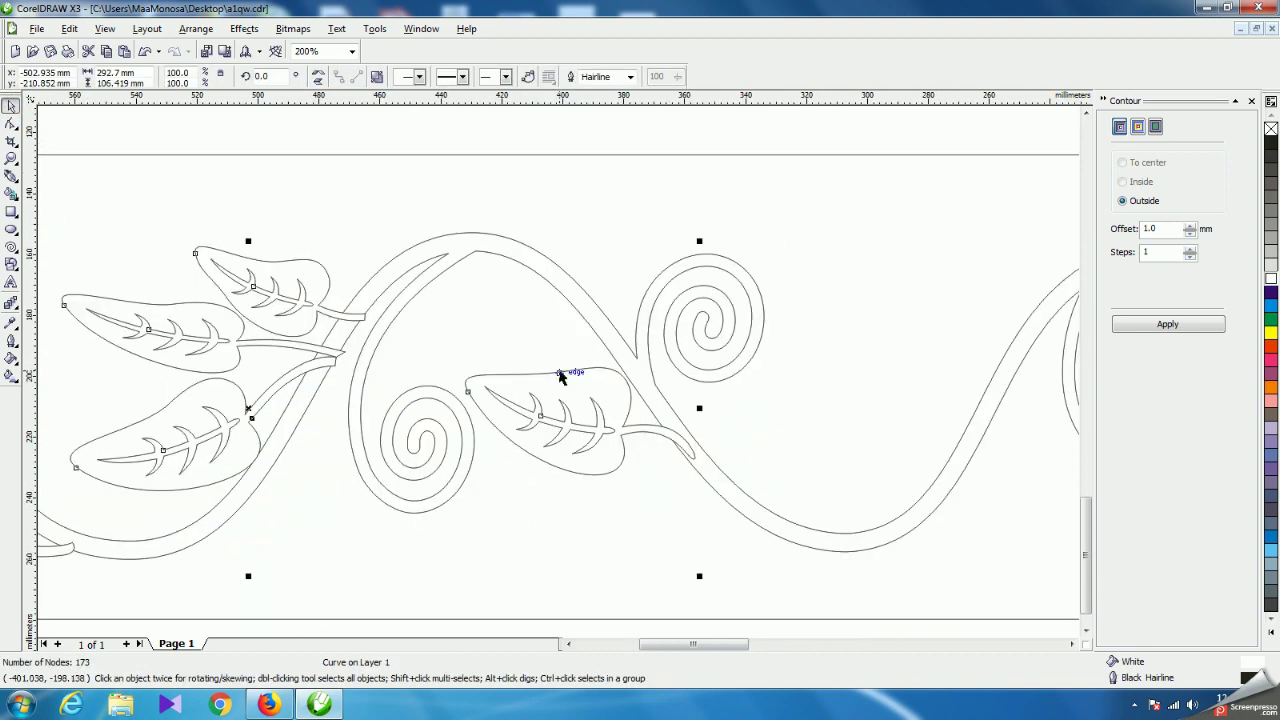
pyautogui.scroll(-2, 561, 376)
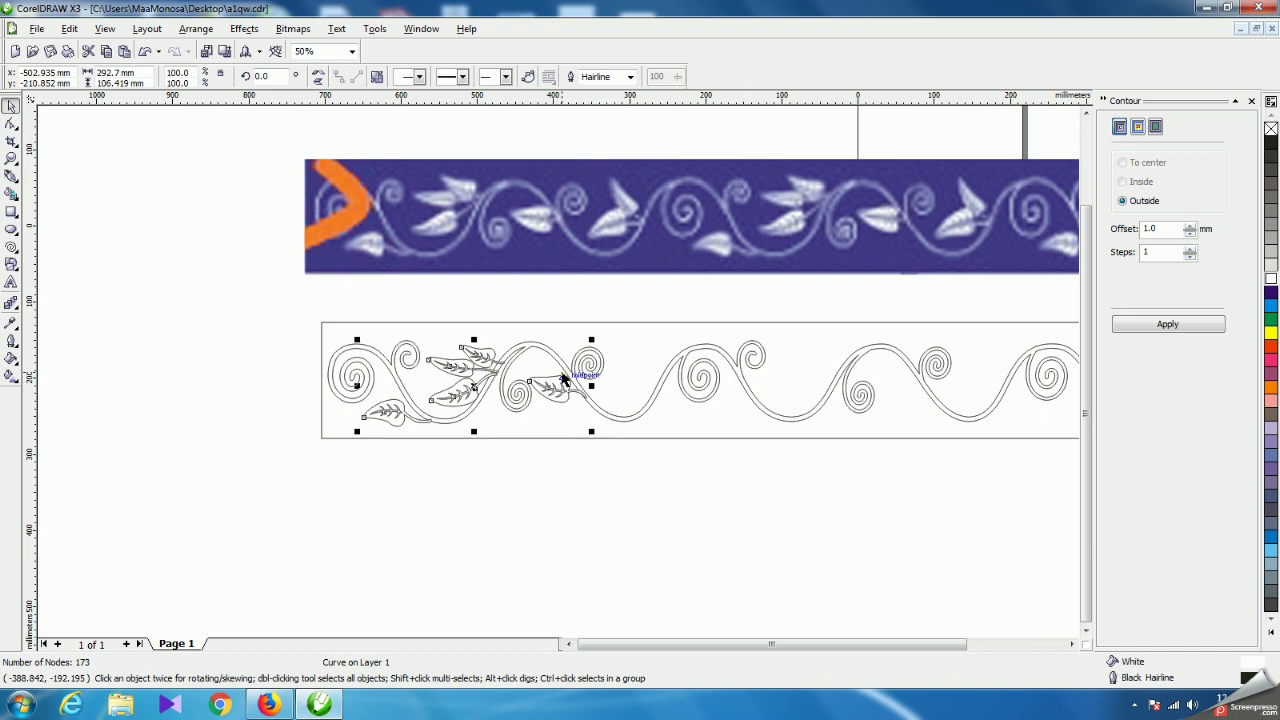
pyautogui.scroll(2, 563, 378)
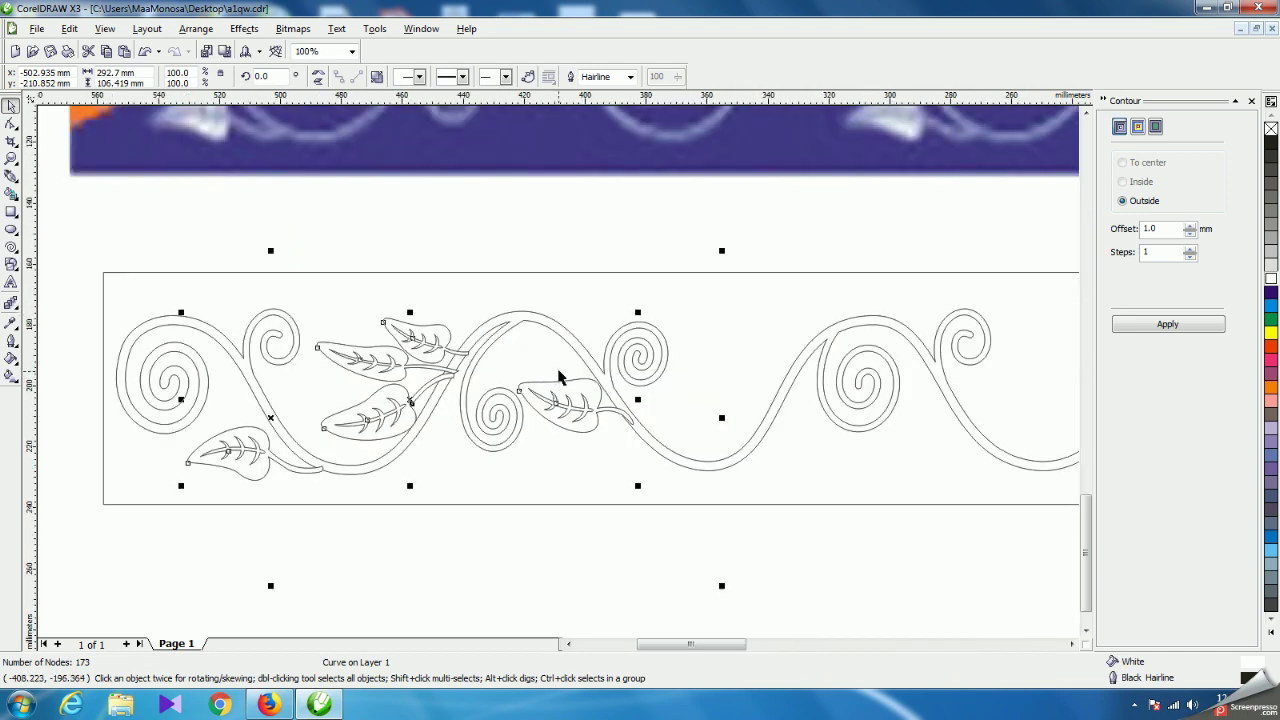
pyautogui.scroll(1, 563, 379)
pyautogui.moveTo(578, 392); pyautogui.dragTo(557, 363)
pyautogui.scroll(-1, 557, 363)
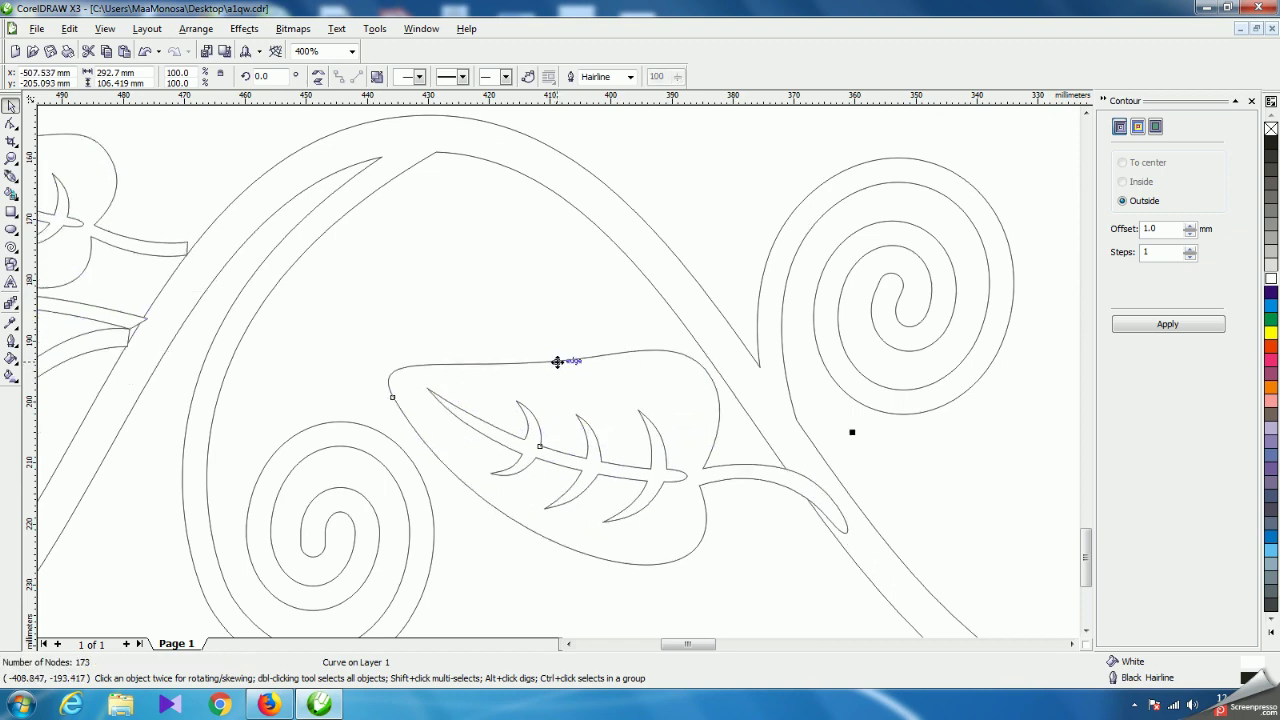
pyautogui.scroll(-1, 560, 372)
pyautogui.scroll(-1, 560, 372)
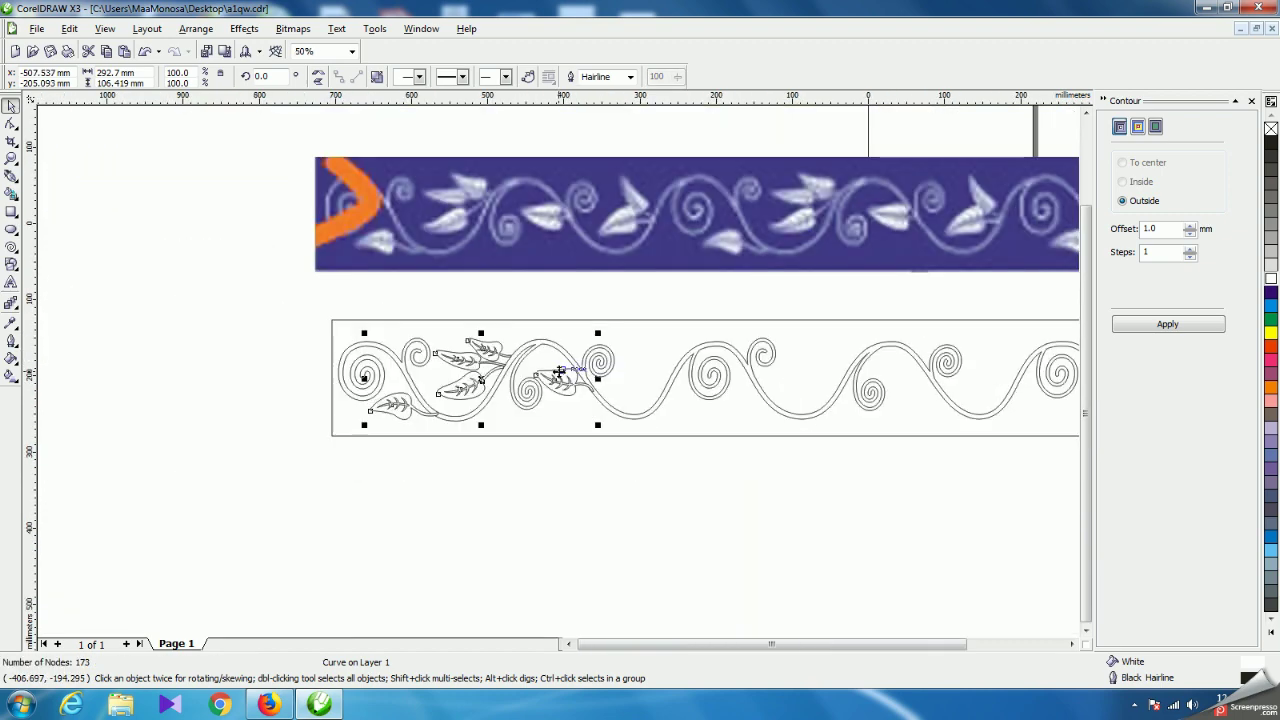
# Nudge the combined leaves 2 mm right and a net 1 mm down to align their stems with the vine.
pyautogui.scroll(1, 558, 371)
pyautogui.scroll(-1, 565, 366)
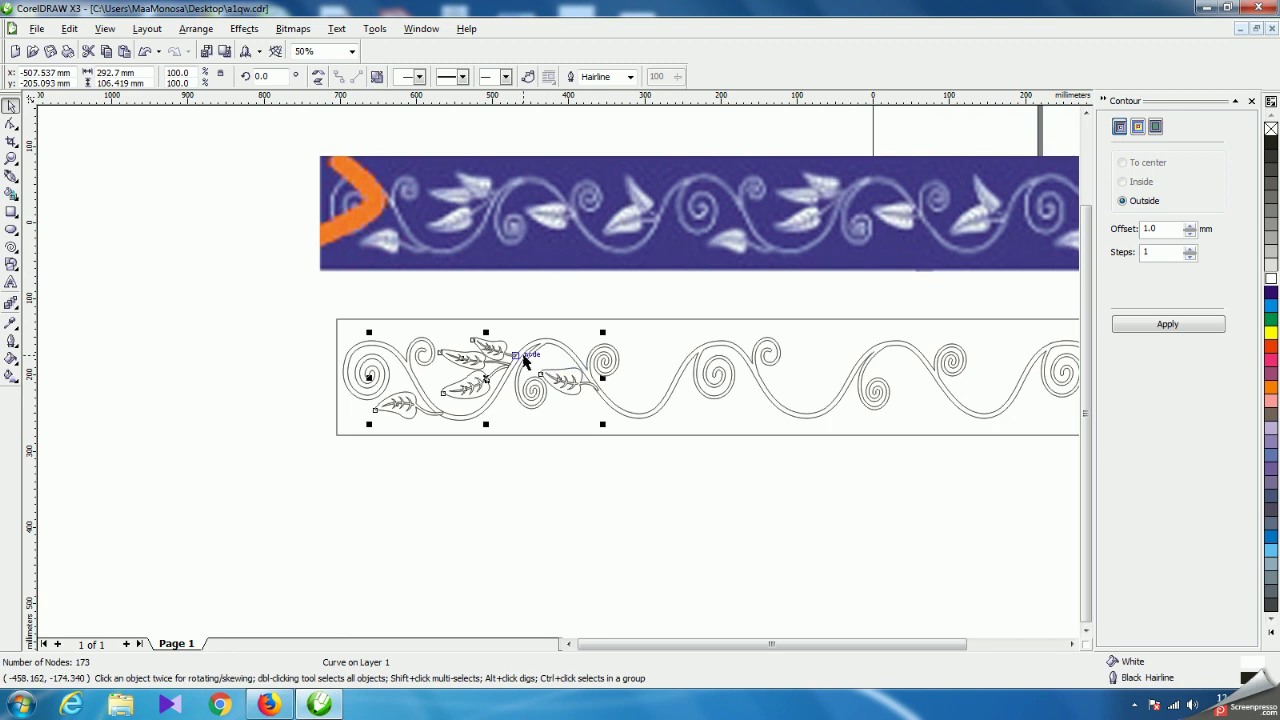
pyautogui.scroll(1, 560, 375)
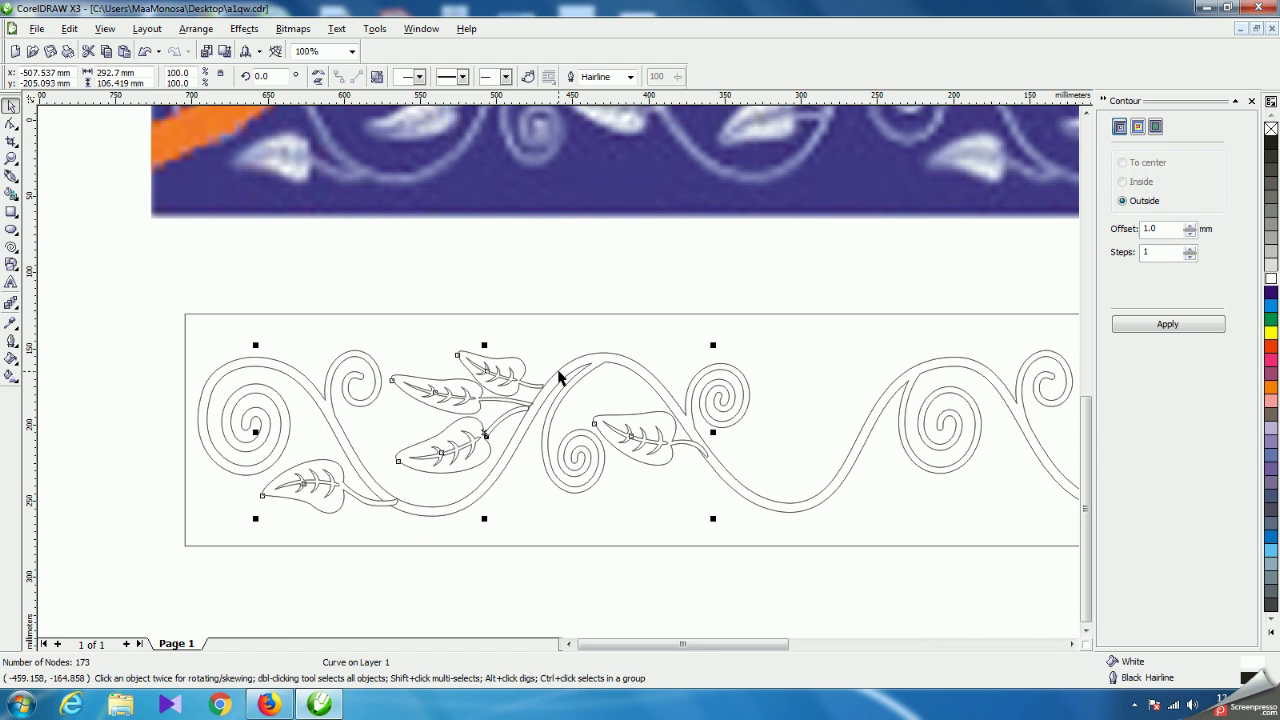
pyautogui.press('Right')
pyautogui.press('Down')
pyautogui.press('Right')
pyautogui.press('Down')
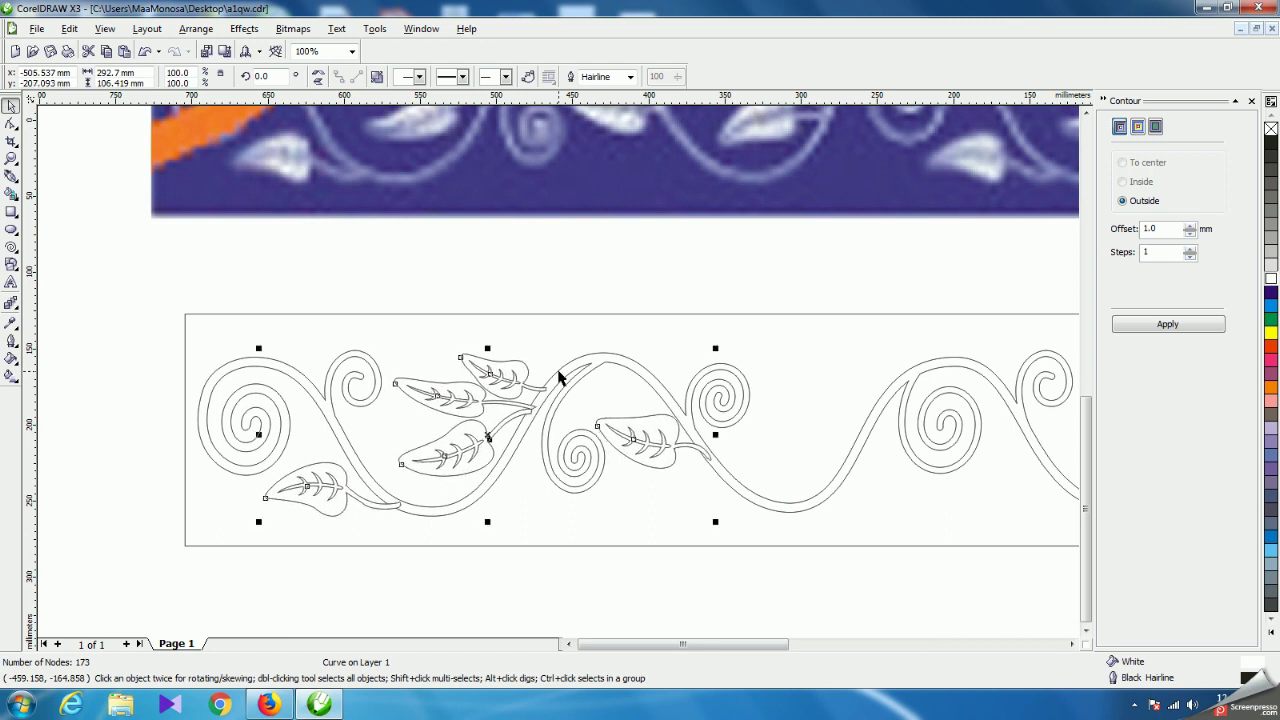
pyautogui.press('Up')
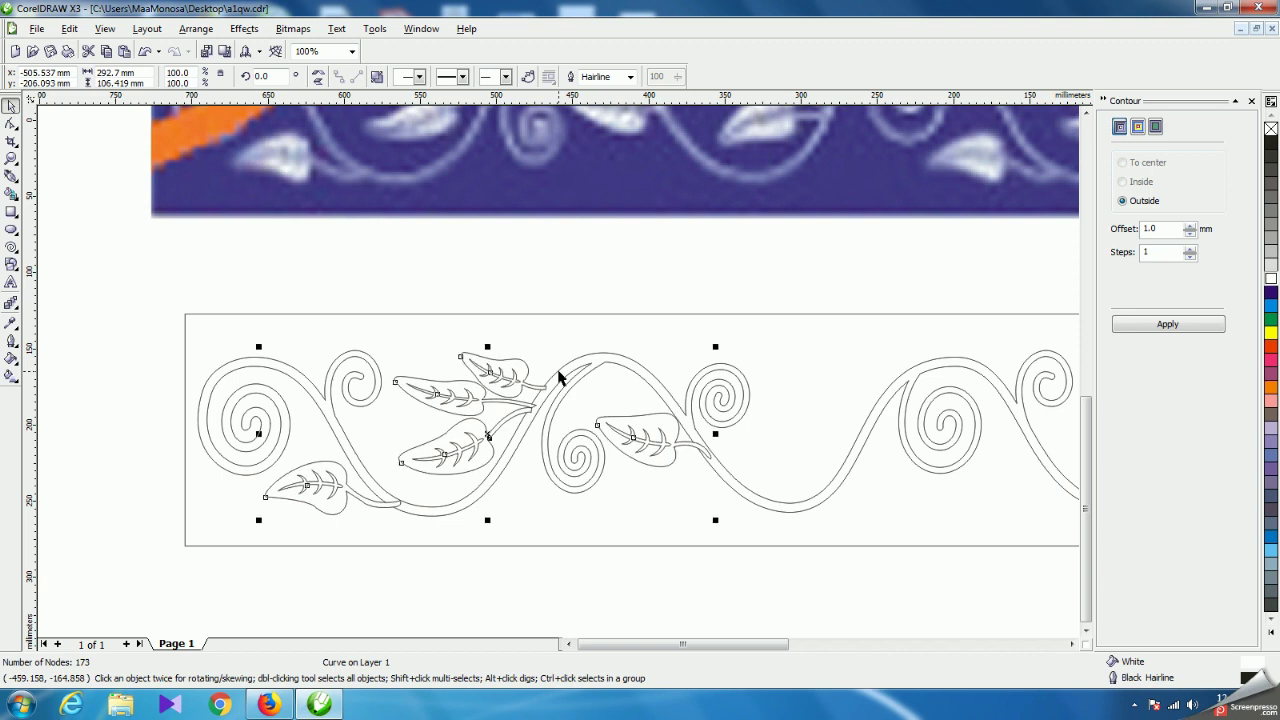
# Try to break the combined leaves curve apart into separate curves.
pyautogui.scroll(1, 663, 406)
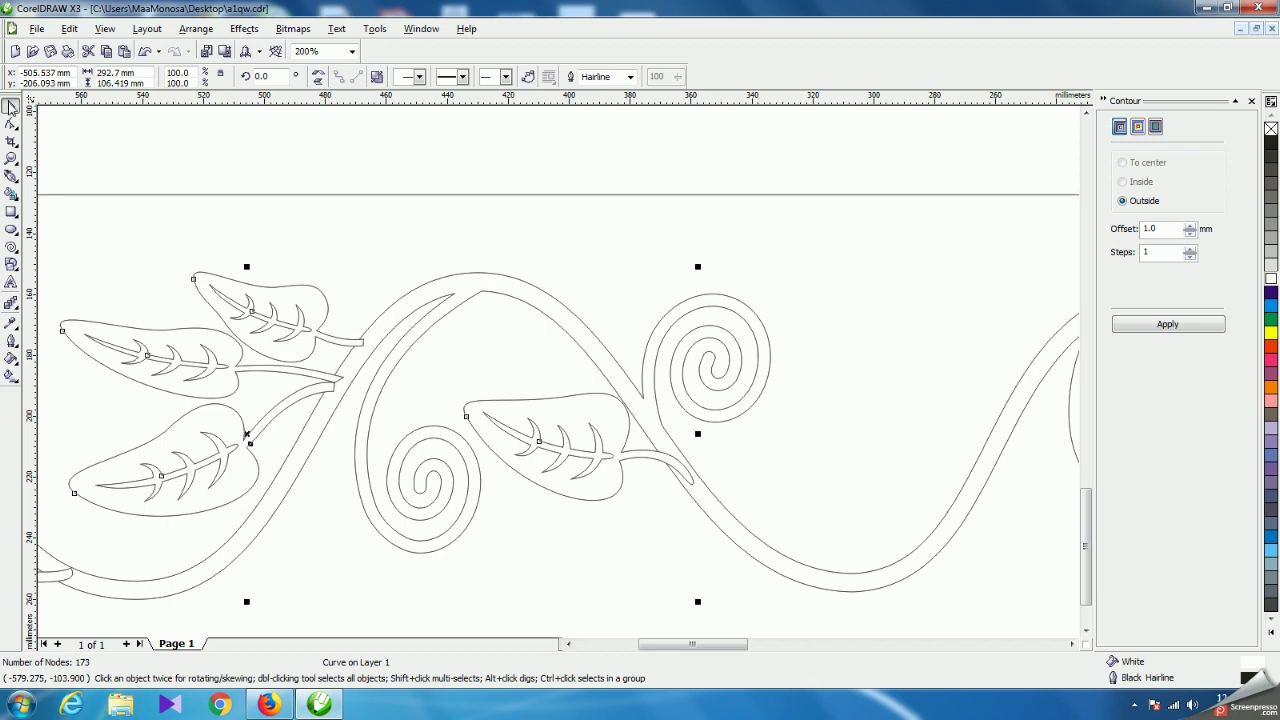
pyautogui.click(196, 28)
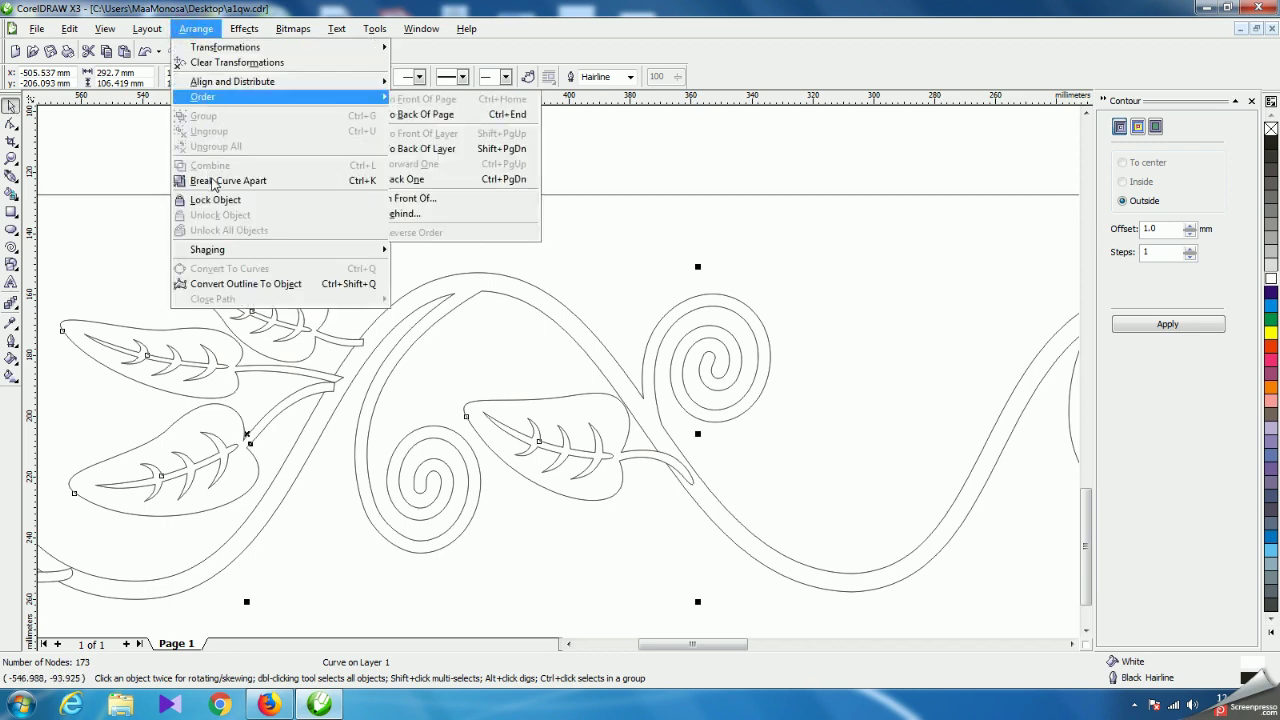
pyautogui.click(211, 178)
pyautogui.click(284, 140)
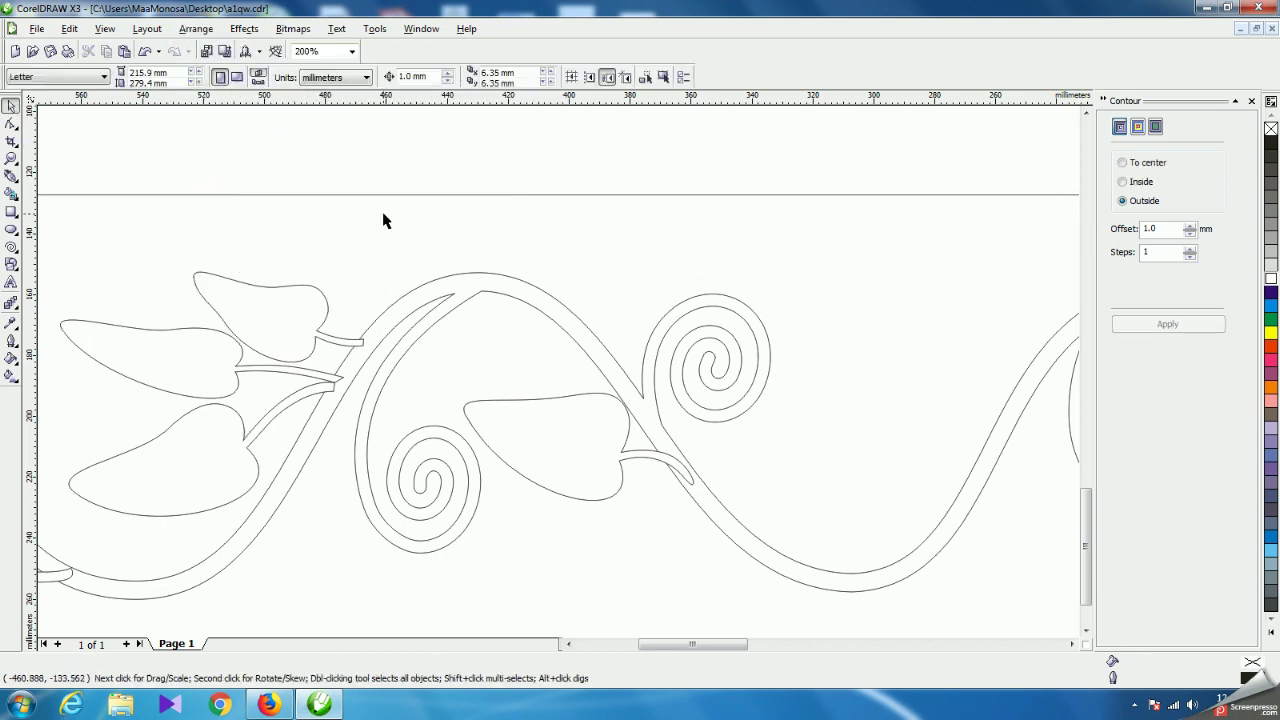
pyautogui.hotkey('ctrl', 'z')
pyautogui.click(357, 157)
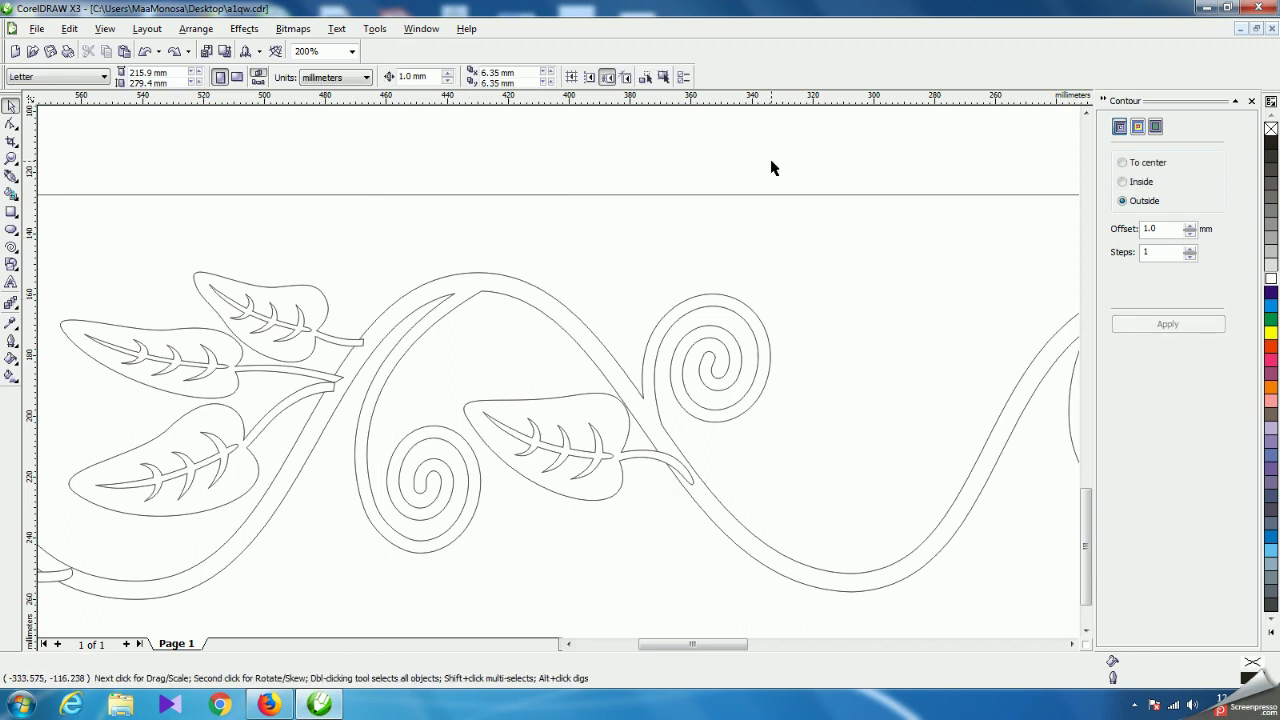
# Select all nodes of the leaf farthest along the vine and shift that leaf slightly so its stem meets the vine.
pyautogui.moveTo(786, 160); pyautogui.dragTo(432, 550)
pyautogui.click(490, 407)
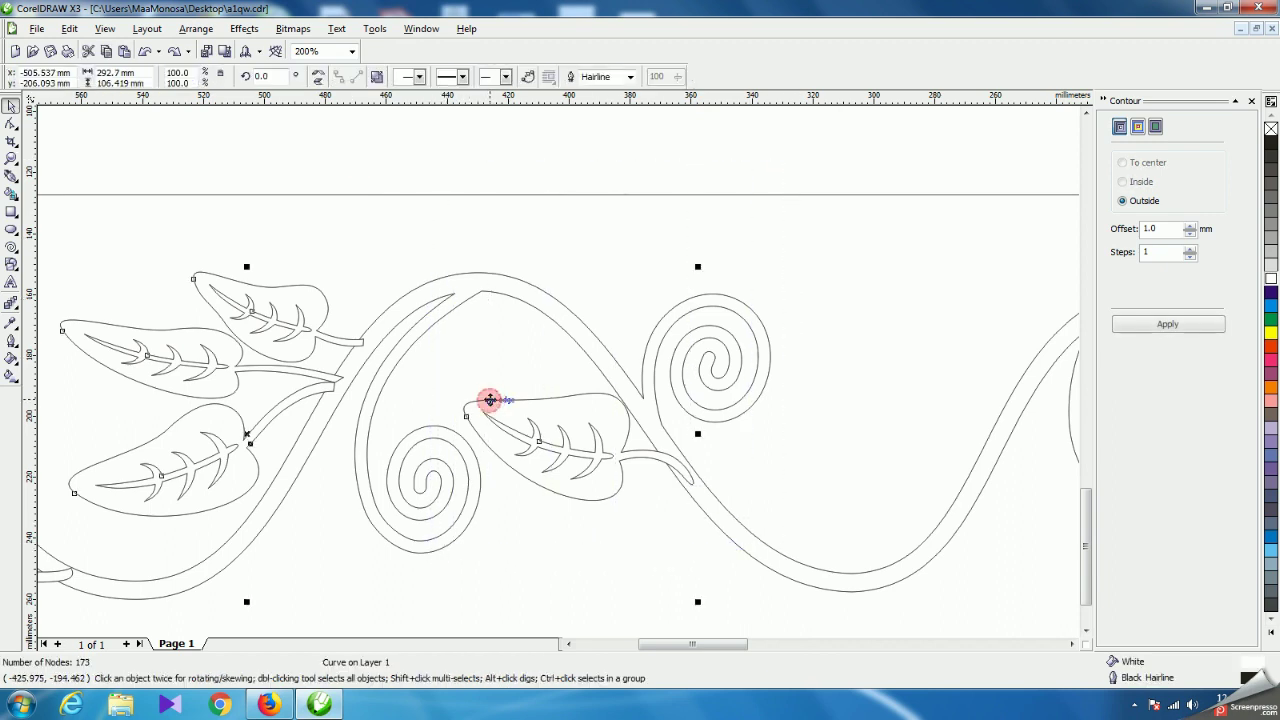
pyautogui.click(11, 123)
pyautogui.moveTo(791, 266); pyautogui.dragTo(471, 574)
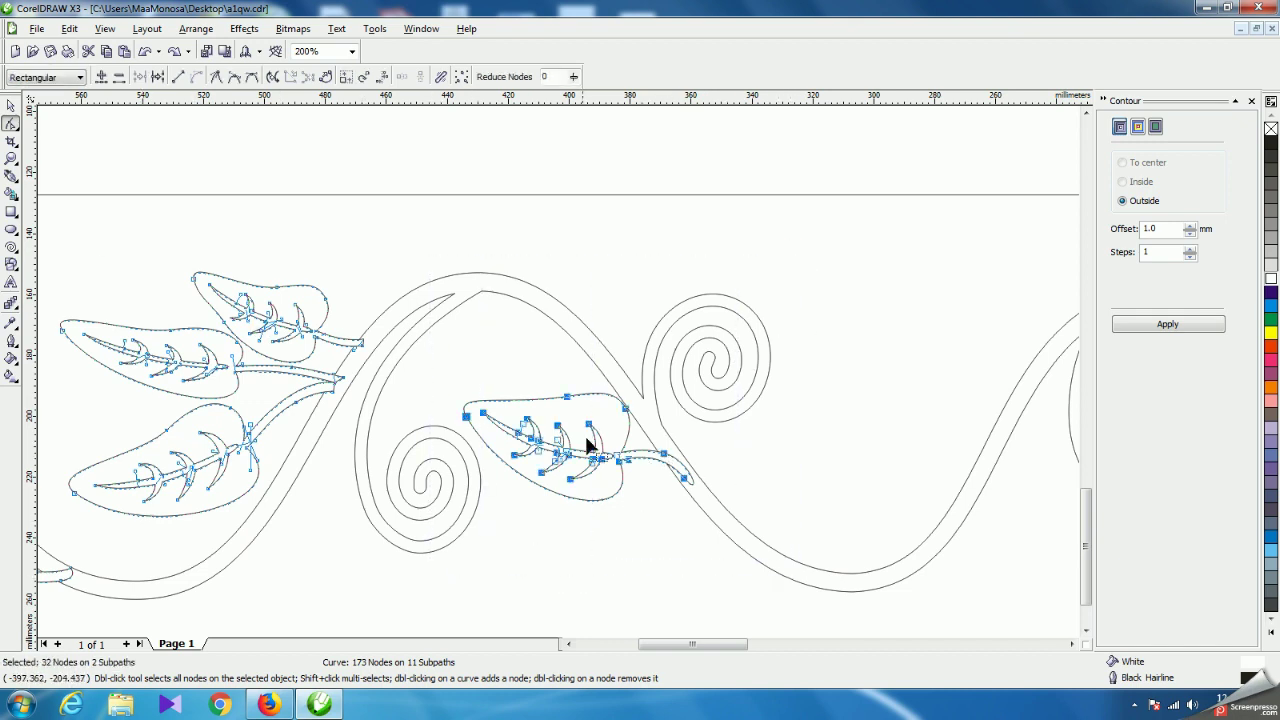
pyautogui.scroll(1, 606, 420)
pyautogui.moveTo(593, 366)
pyautogui.mouseDown()
pyautogui.moveTo(580, 363)
pyautogui.moveTo(580, 386)
pyautogui.mouseUp()
pyautogui.scroll(-2, 561, 378)
pyautogui.scroll(-1, 561, 378)
pyautogui.scroll(-1, 561, 378)
pyautogui.scroll(1, 561, 380)
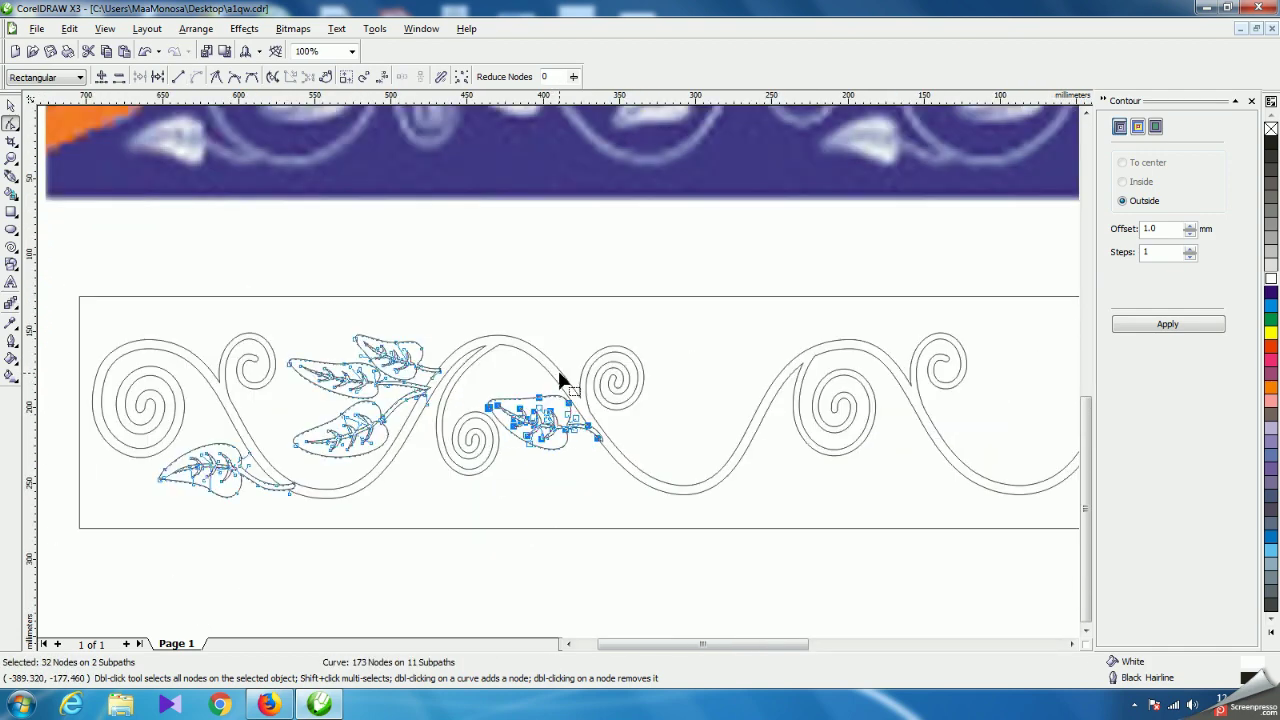
pyautogui.scroll(-1, 560, 378)
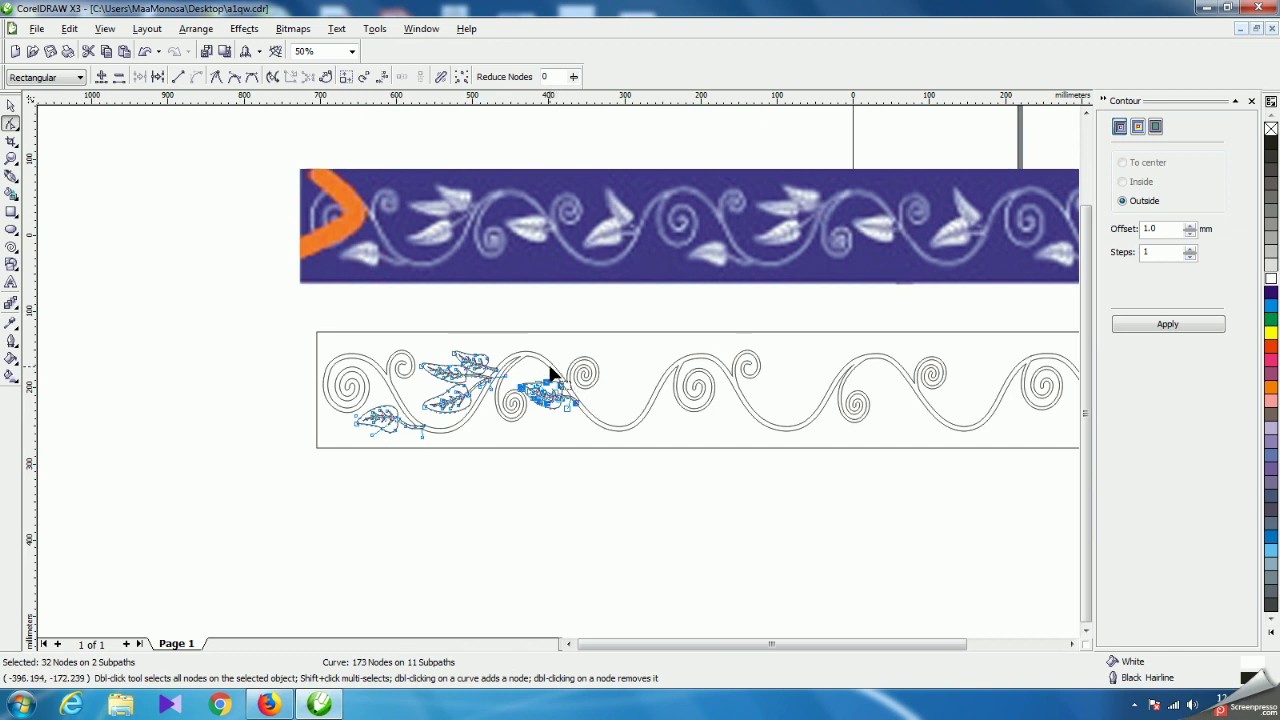
pyautogui.scroll(1, 552, 376)
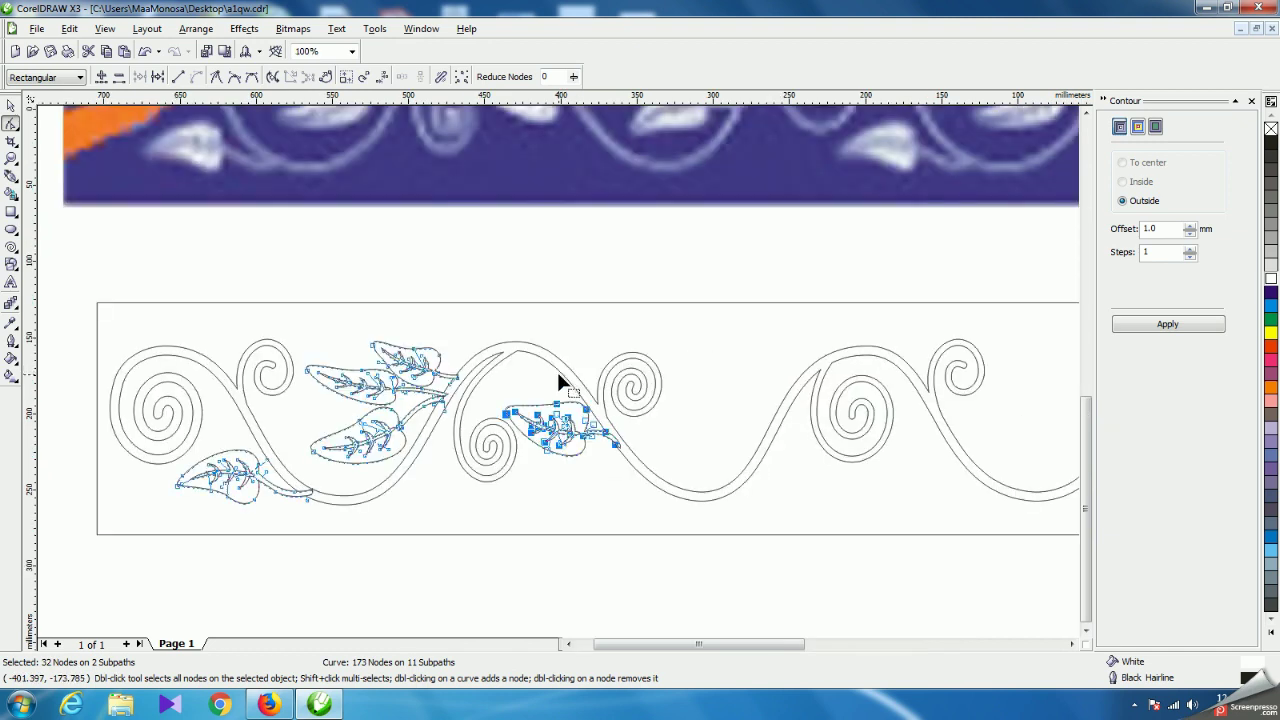
# Select the nodes of the three clustered leaves and shift them slightly toward the vine so their stems overlap it.
pyautogui.moveTo(292, 279); pyautogui.dragTo(472, 469)
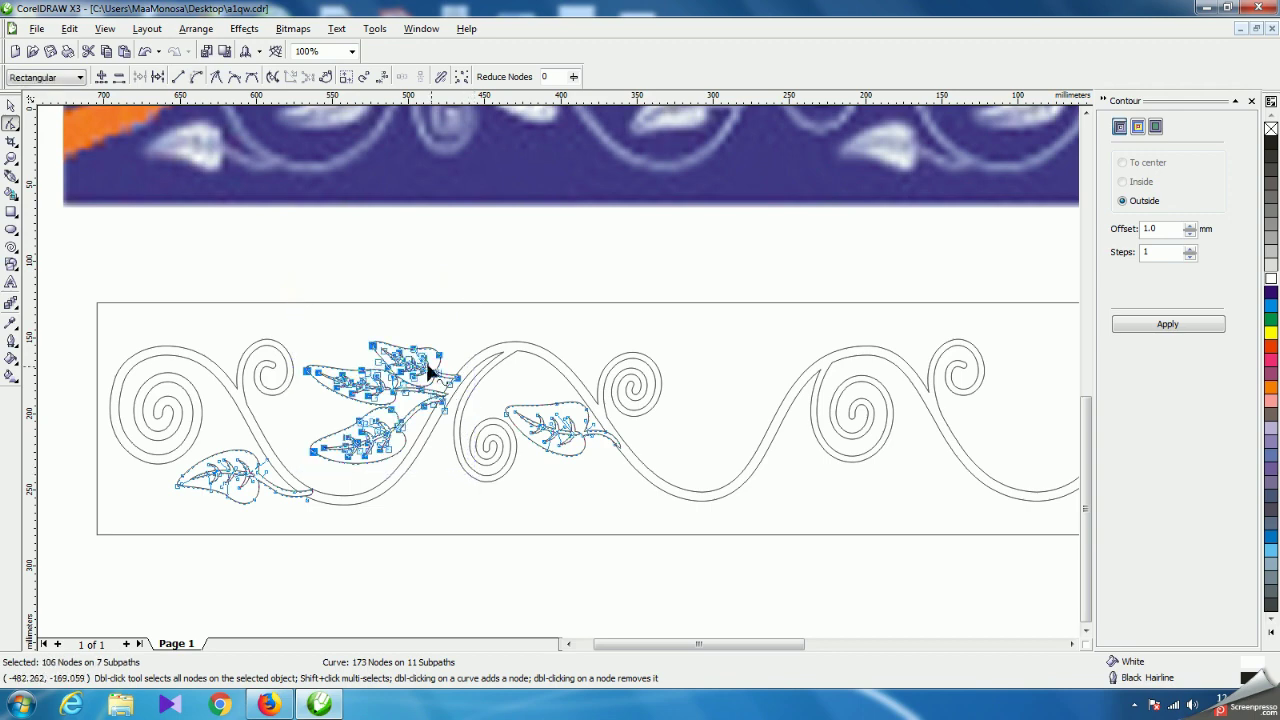
pyautogui.scroll(2, 430, 372)
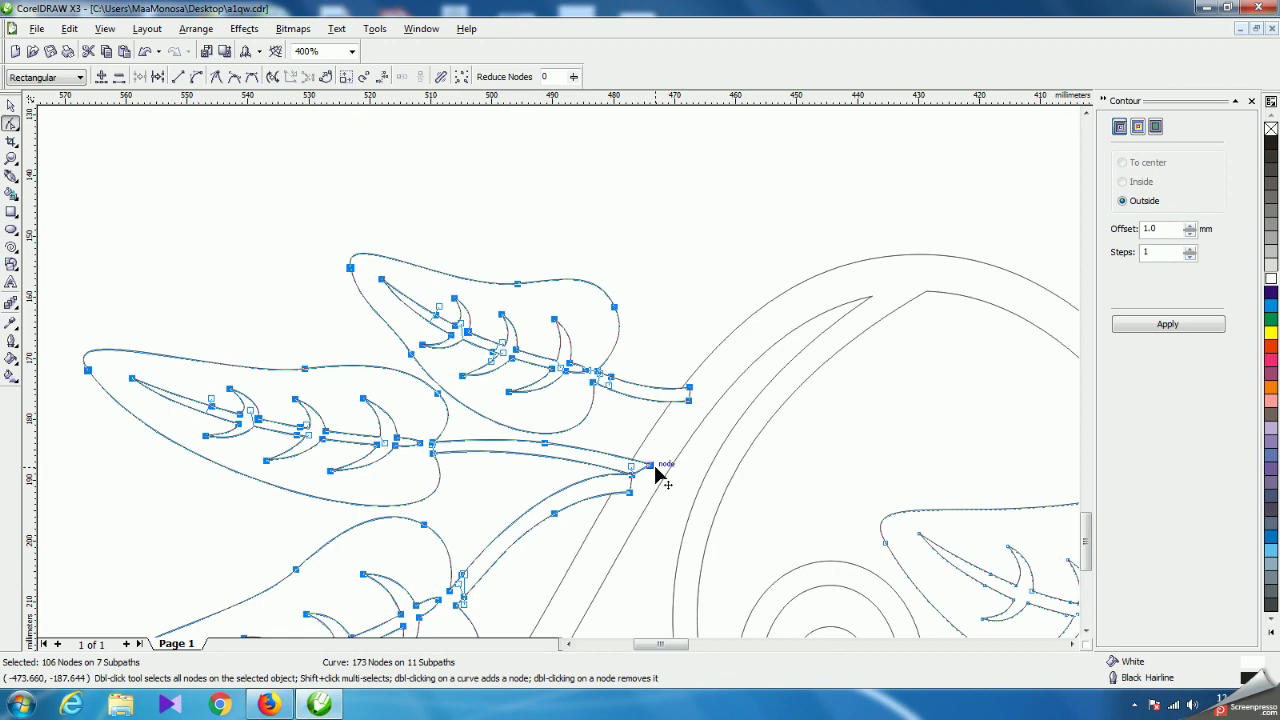
pyautogui.scroll(2, 645, 467)
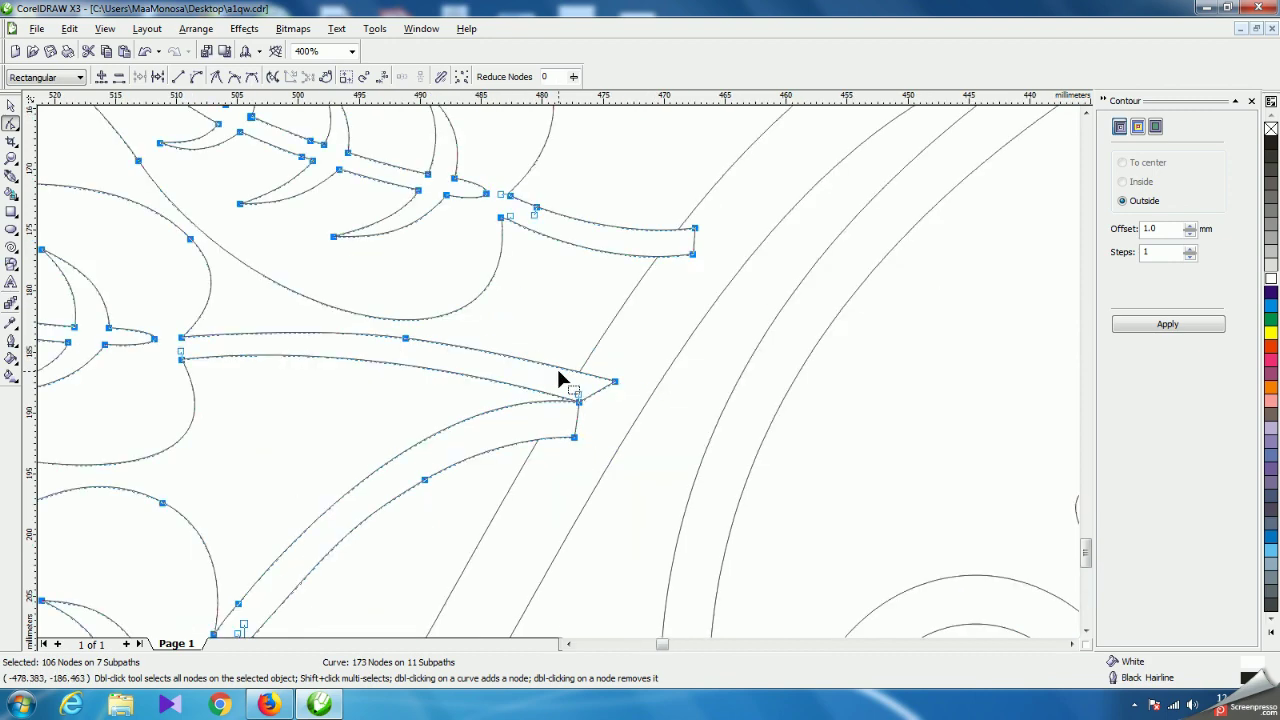
pyautogui.moveTo(560, 372); pyautogui.dragTo(586, 371)
pyautogui.scroll(-4, 540, 415)
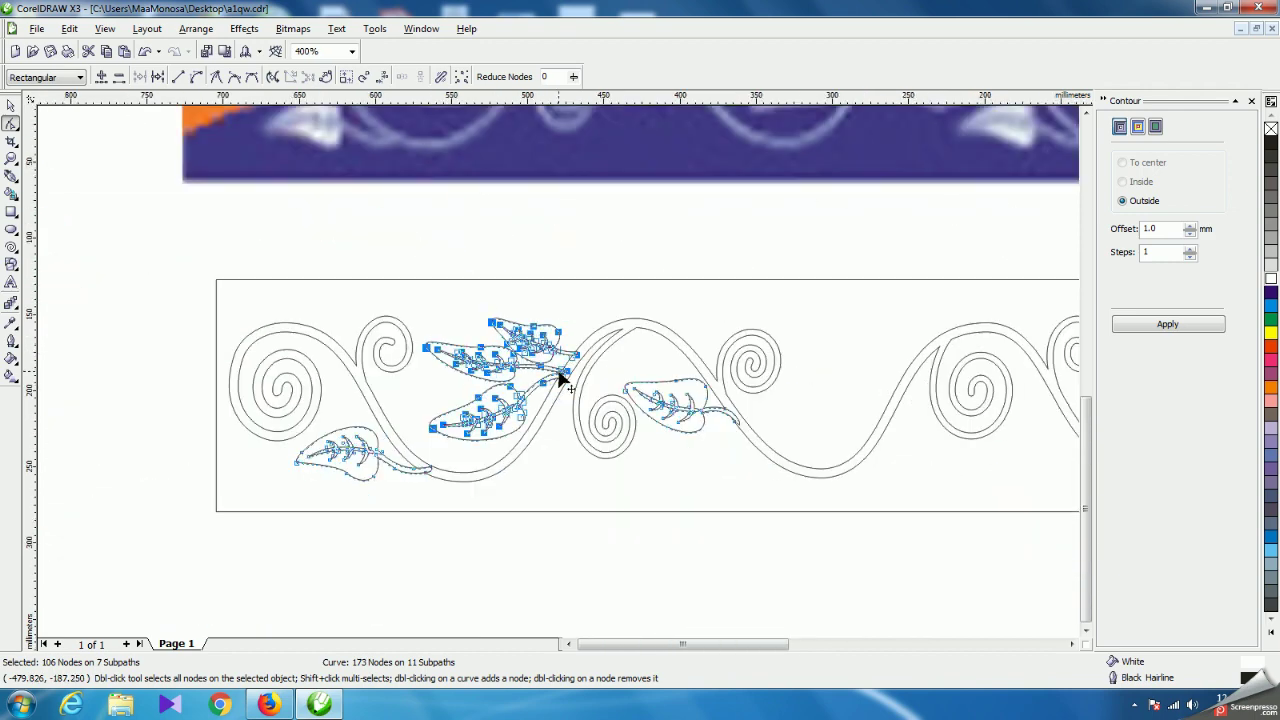
pyautogui.press('space')
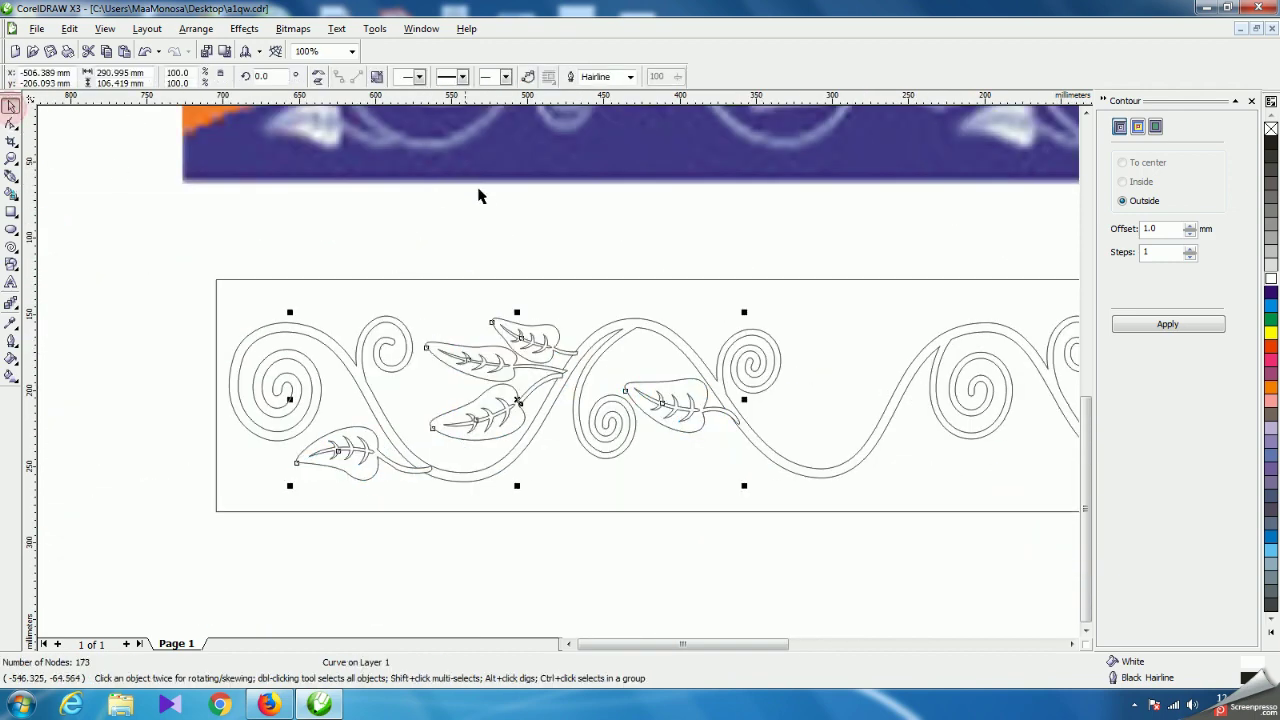
pyautogui.click(480, 217)
pyautogui.scroll(-2, 561, 375)
pyautogui.scroll(2, 568, 382)
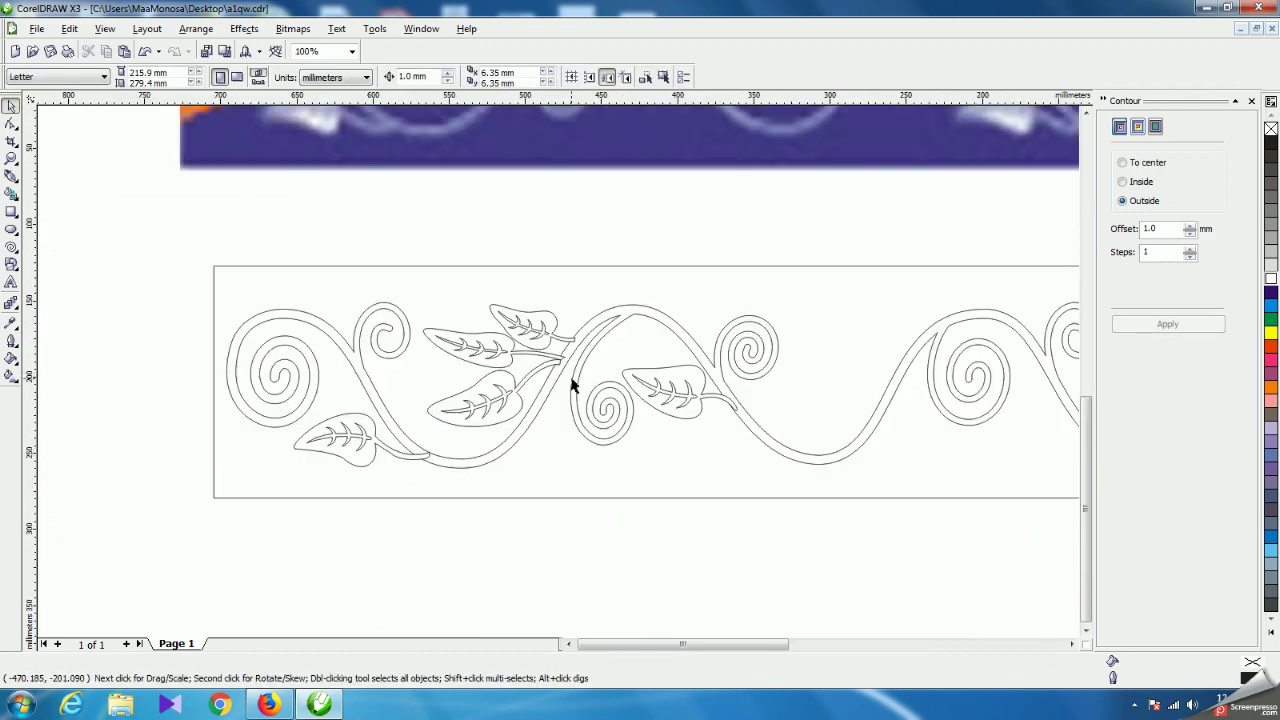
# Duplicate the first section's combined leaves about 455 mm horizontally along the vine to fit its second repeating section.
pyautogui.click(657, 415)
pyautogui.scroll(-3, 650, 400)
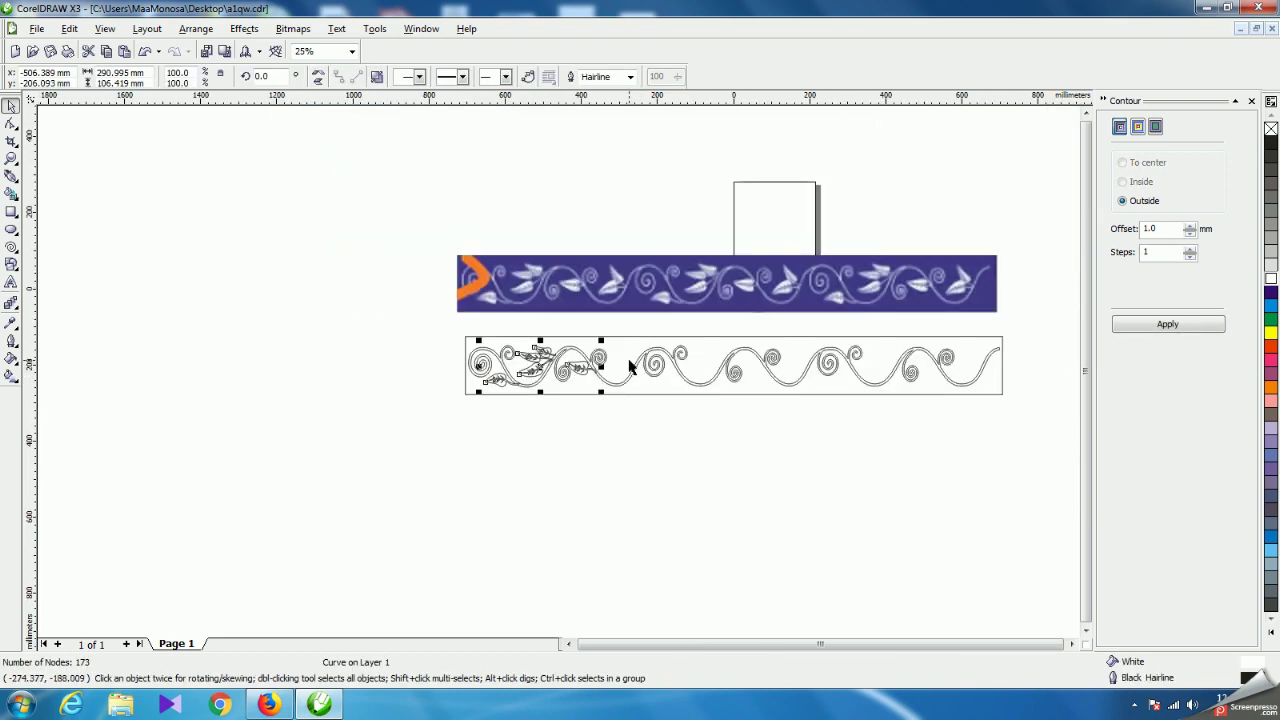
pyautogui.scroll(1, 630, 368)
pyautogui.moveTo(378, 390); pyautogui.dragTo(651, 394)
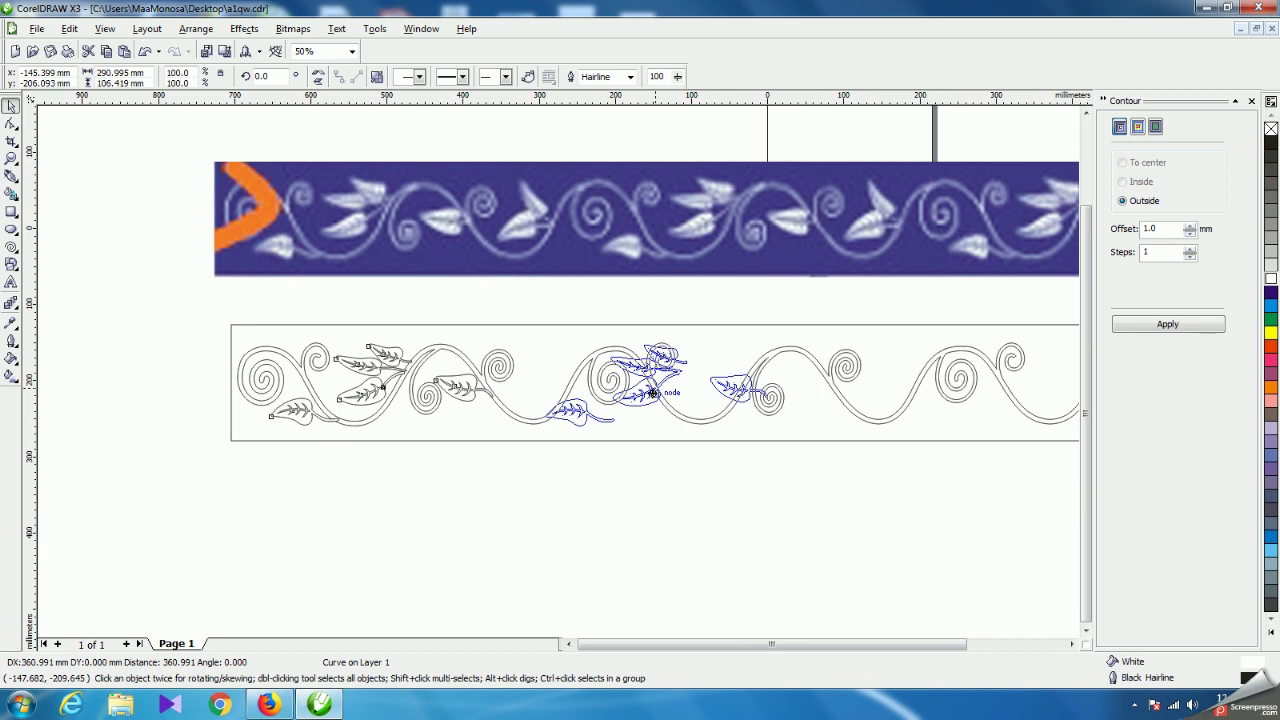
pyautogui.moveTo(651, 393); pyautogui.dragTo(727, 385)
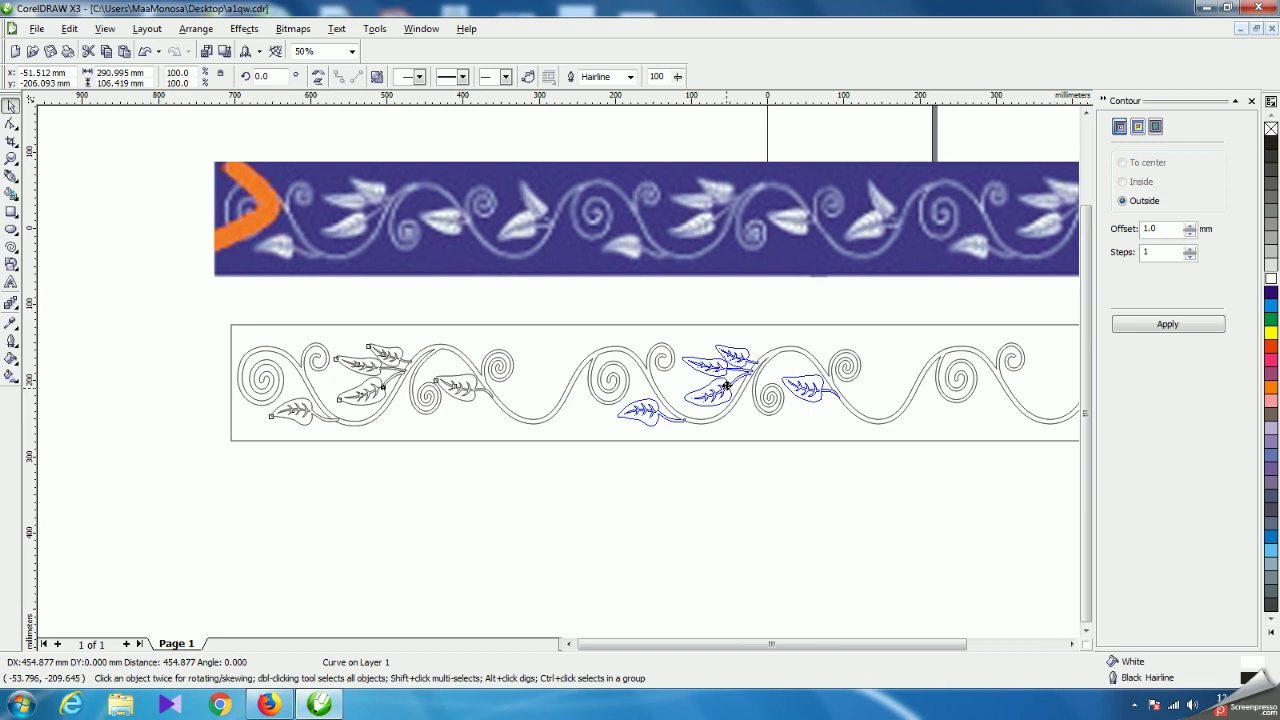
pyautogui.moveTo(727, 384); pyautogui.dragTo(726, 384)
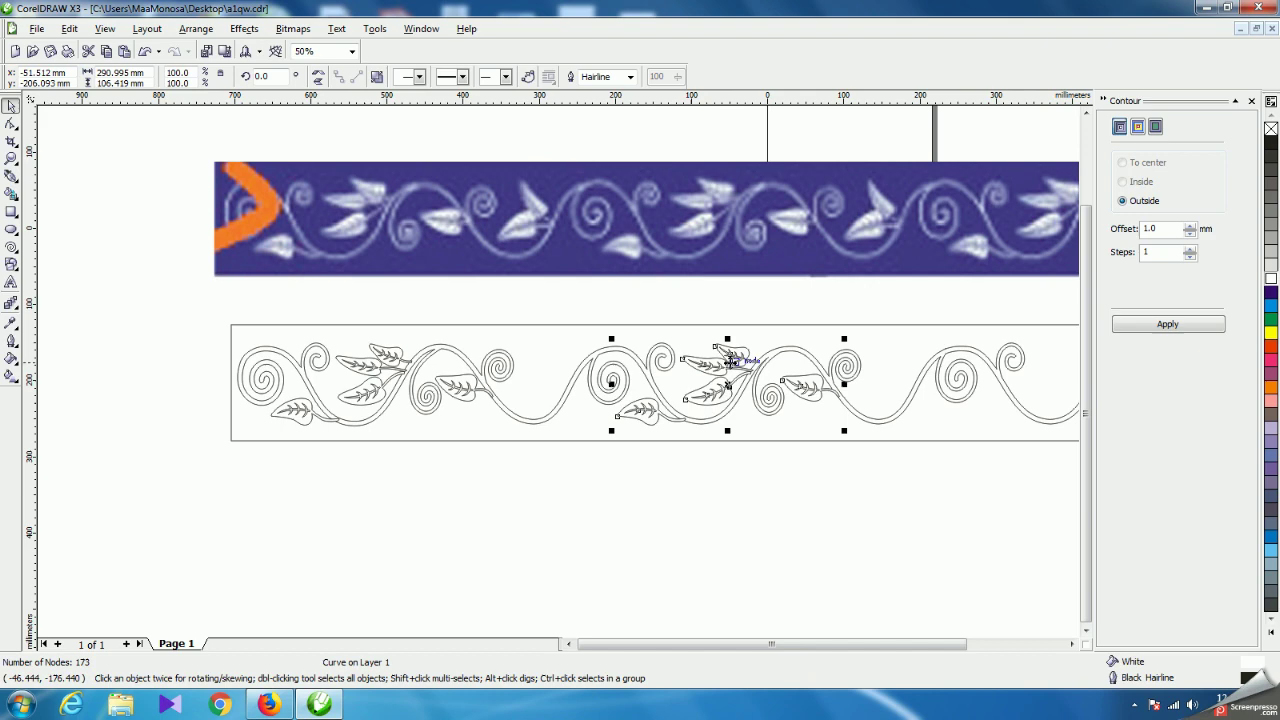
# Nudge the duplicated leaves in the second section 1 mm right so their stems meet the vine.
pyautogui.scroll(1, 723, 366)
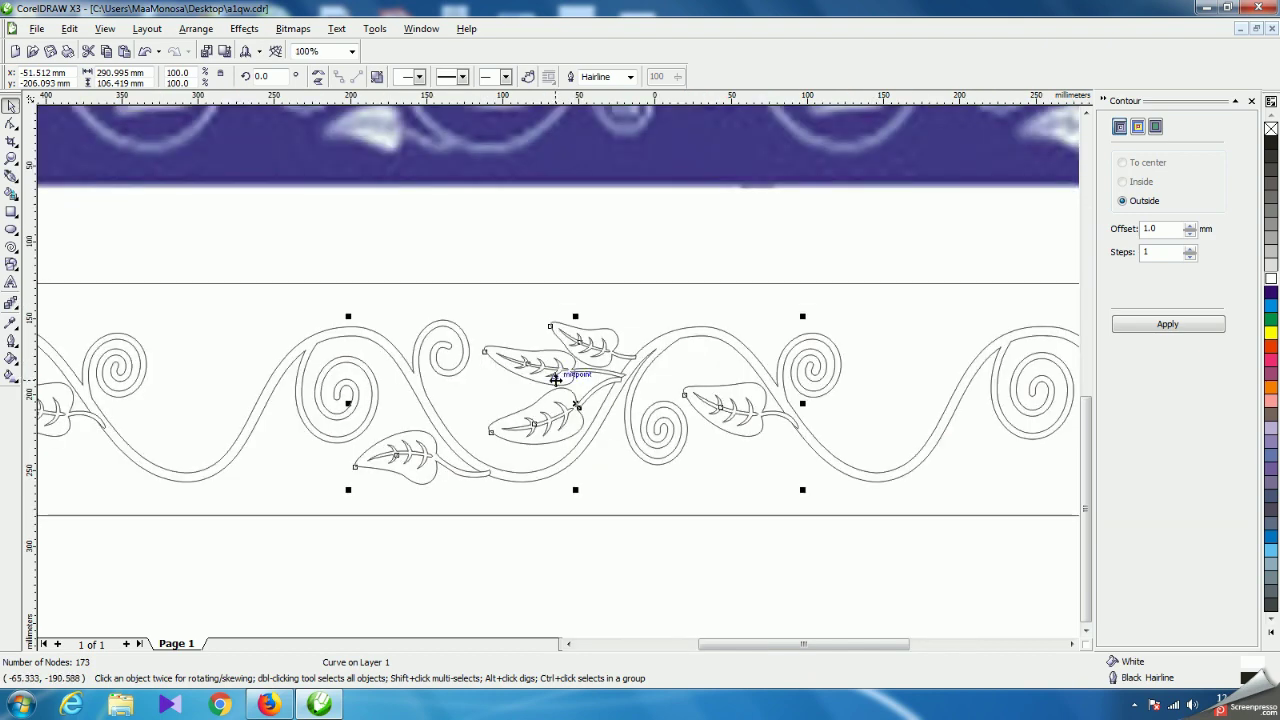
pyautogui.scroll(-1, 558, 374)
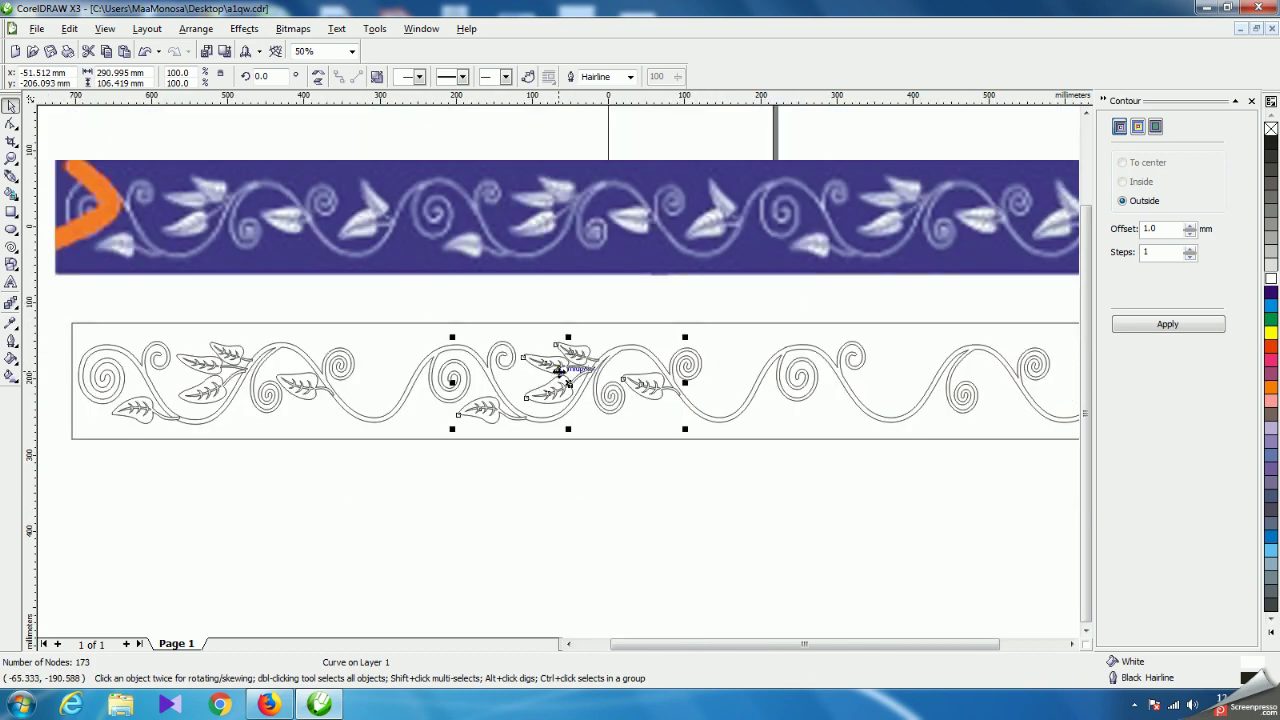
pyautogui.scroll(2, 560, 365)
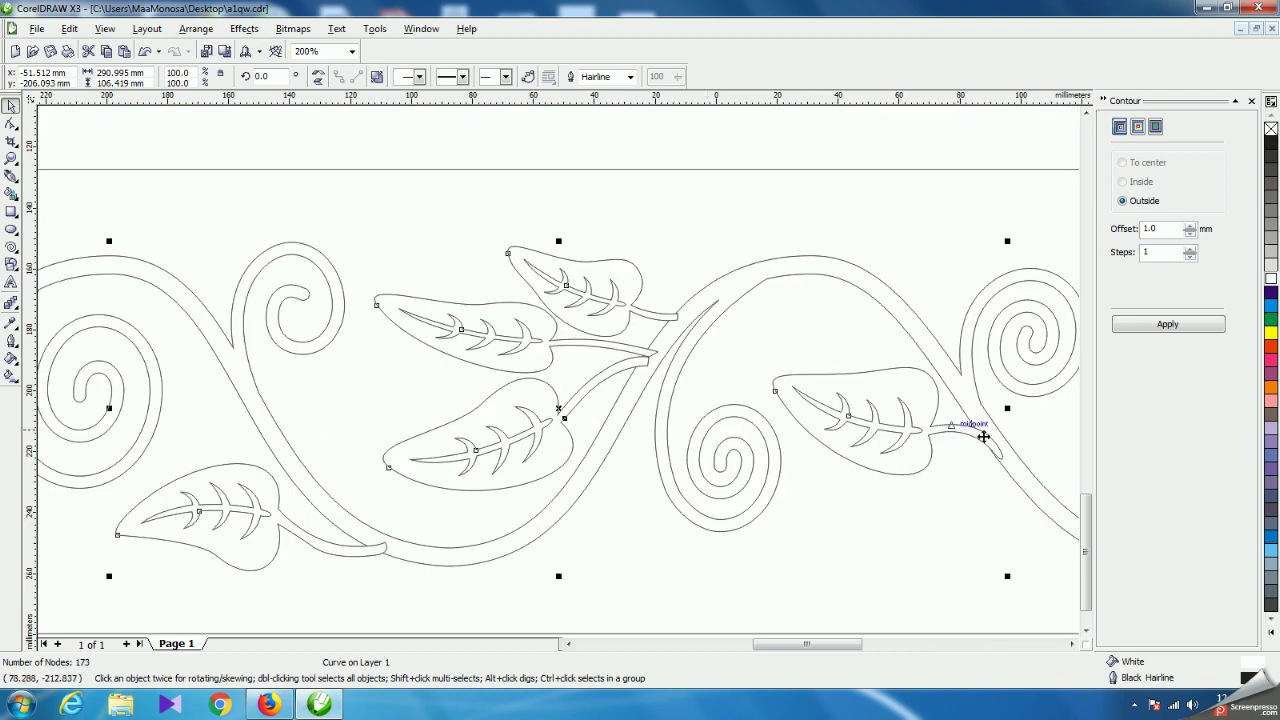
pyautogui.press('Right')
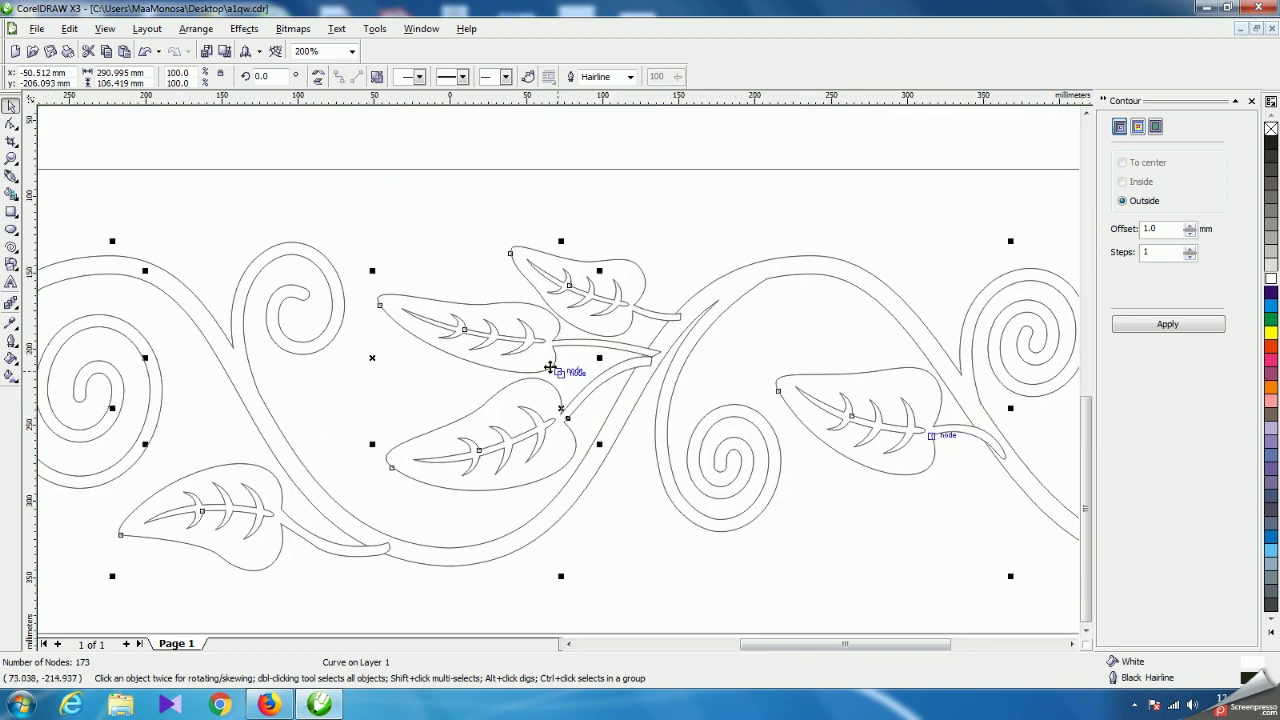
pyautogui.scroll(-2, 566, 366)
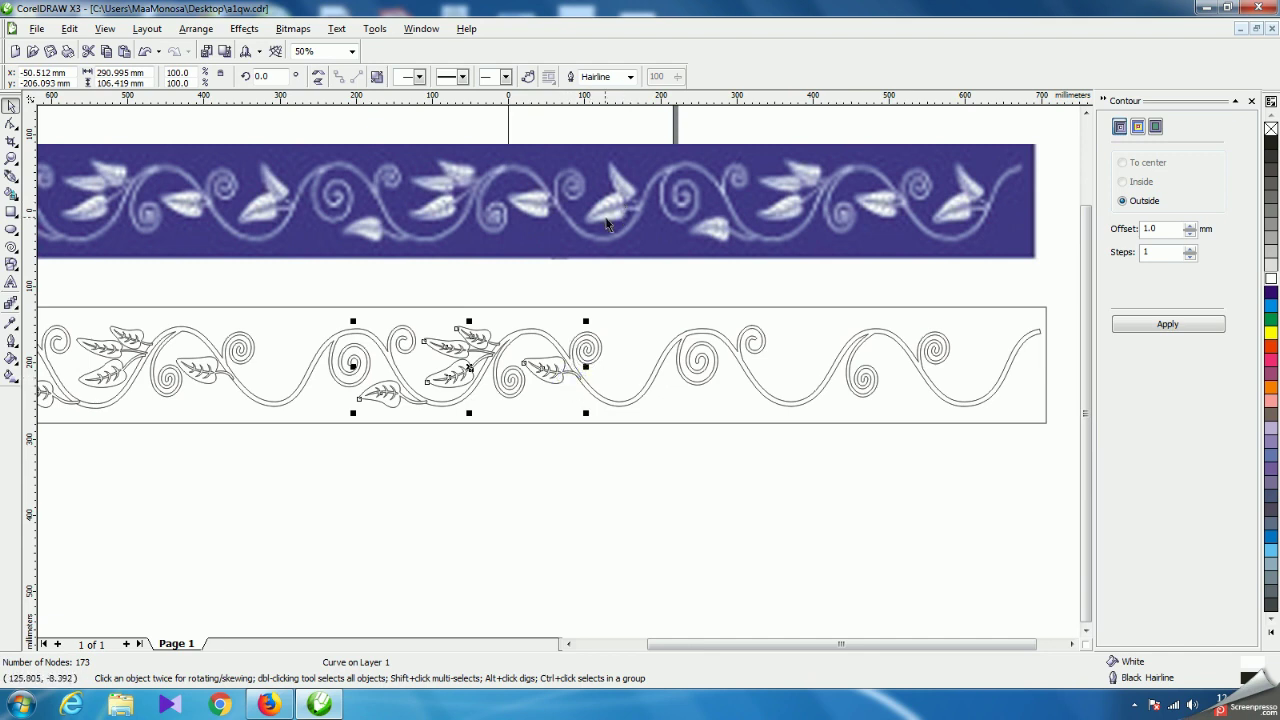
# Copy the combined leaves horizontally from the second to the third vine section and shift the copy about 1 mm right.
pyautogui.moveTo(470, 369); pyautogui.dragTo(814, 389)
pyautogui.scroll(2, 838, 385)
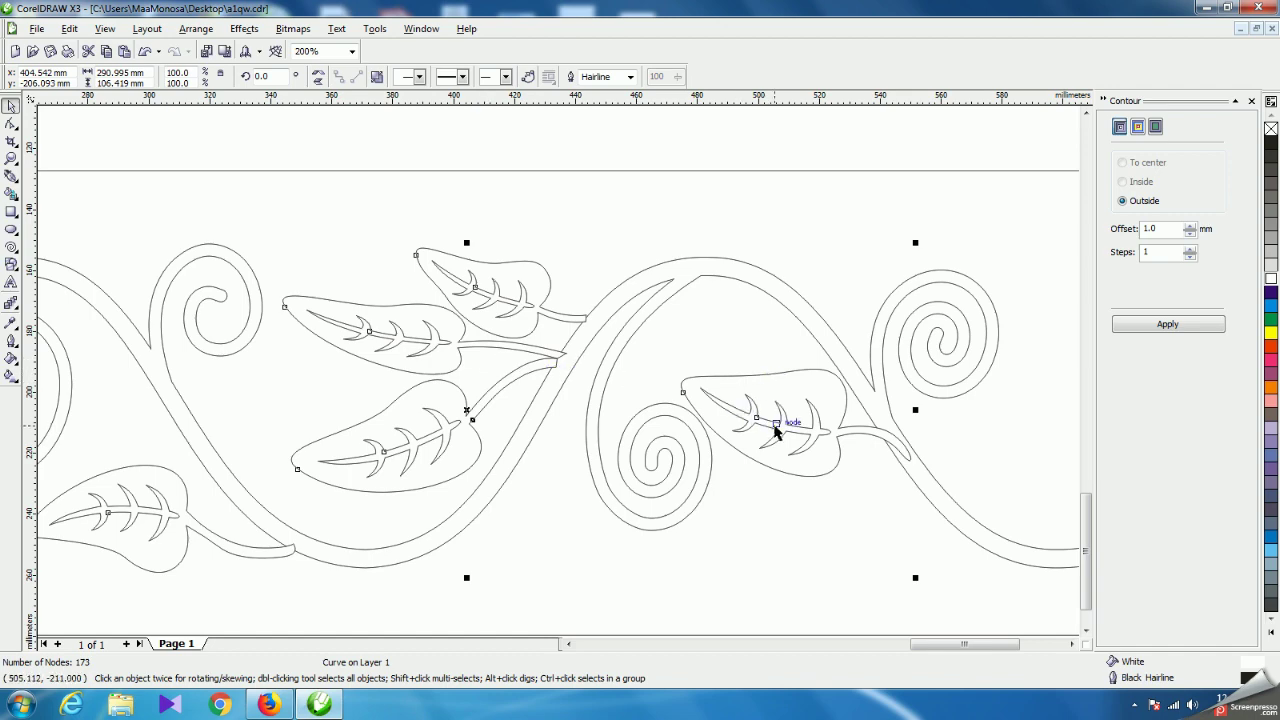
pyautogui.scroll(2, 565, 389)
pyautogui.click(526, 421)
pyautogui.moveTo(526, 421); pyautogui.dragTo(534, 420)
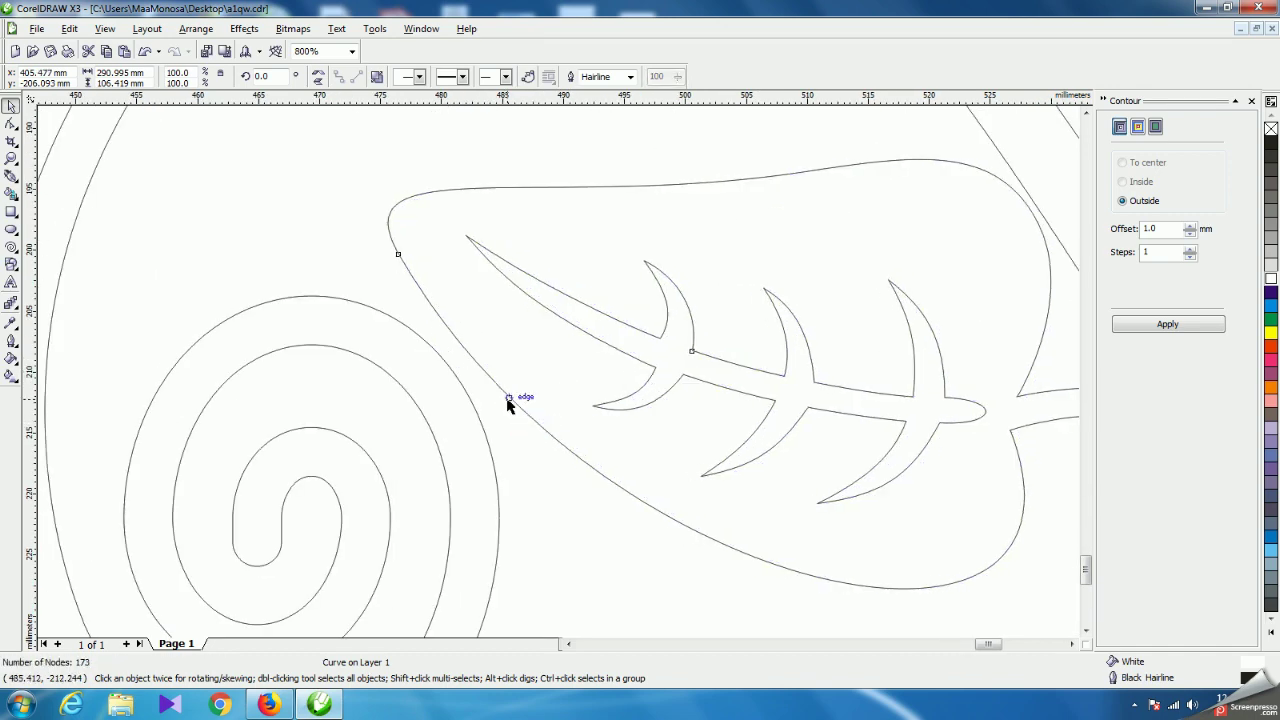
pyautogui.scroll(-2, 559, 372)
pyautogui.scroll(-1, 559, 372)
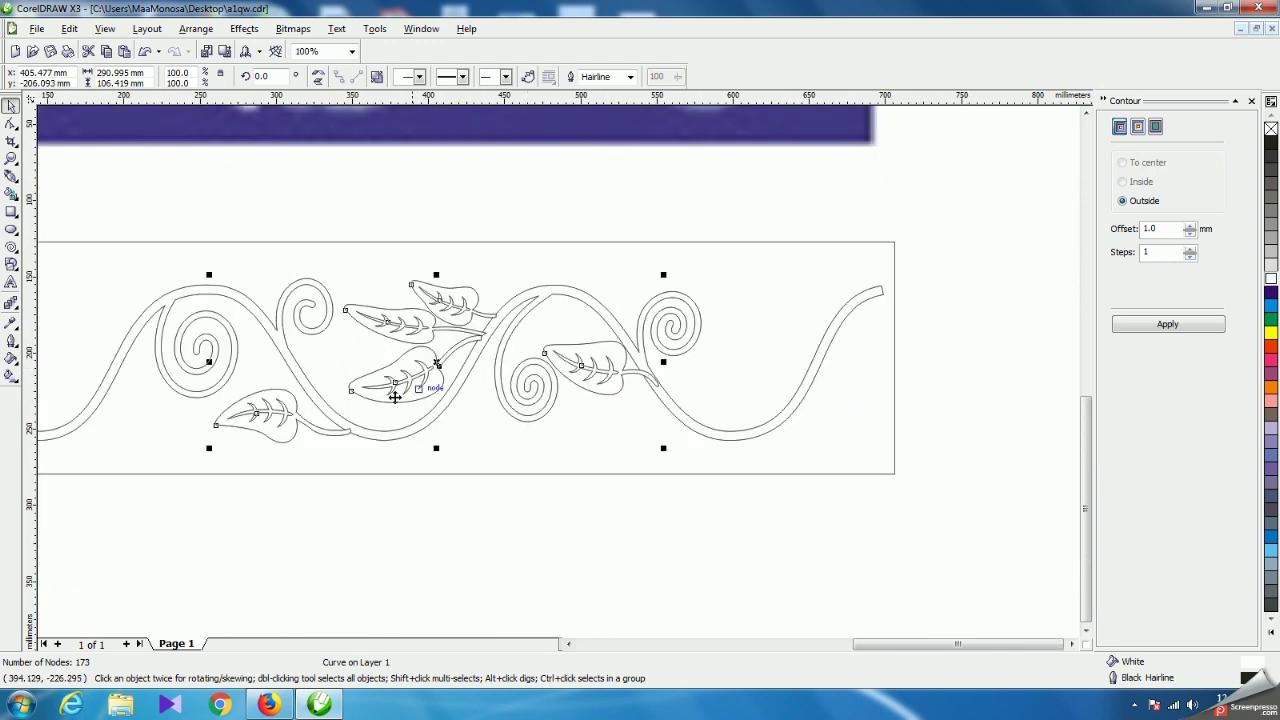
pyautogui.scroll(-2, 566, 364)
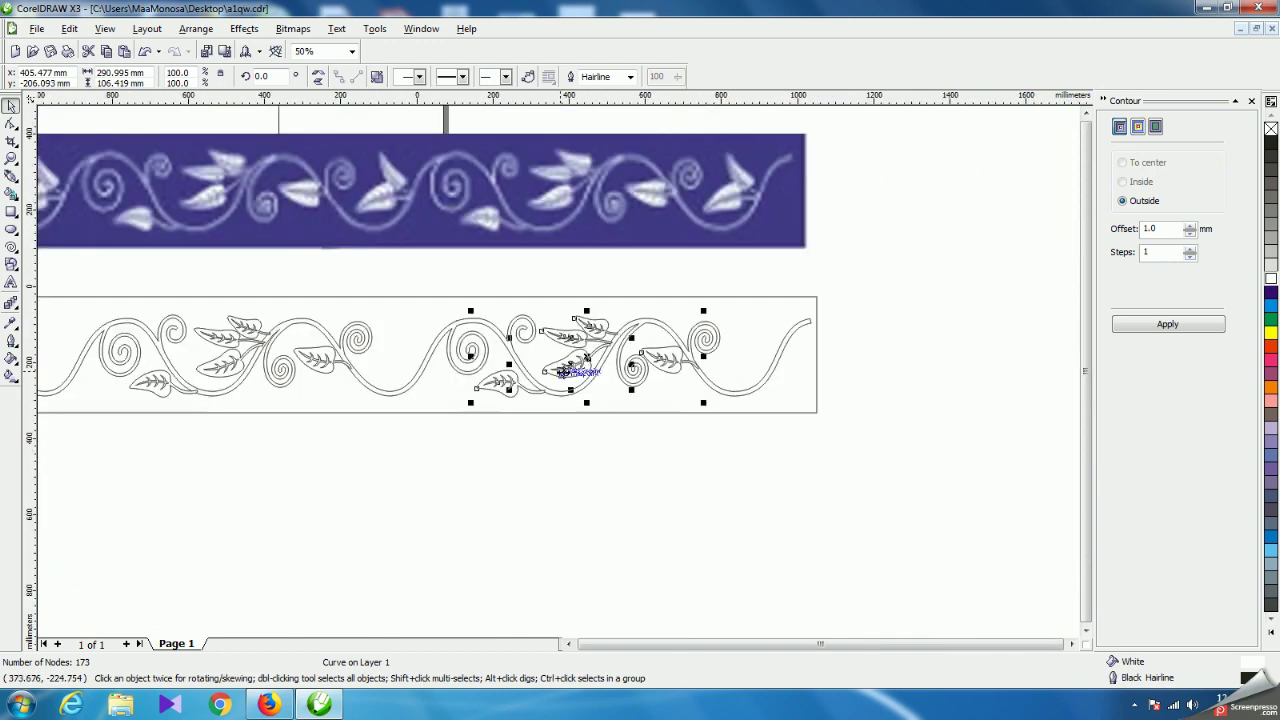
pyautogui.scroll(1, 449, 388)
pyautogui.scroll(-1, 452, 395)
pyautogui.click(491, 466)
pyautogui.moveTo(333, 357); pyautogui.dragTo(877, 406)
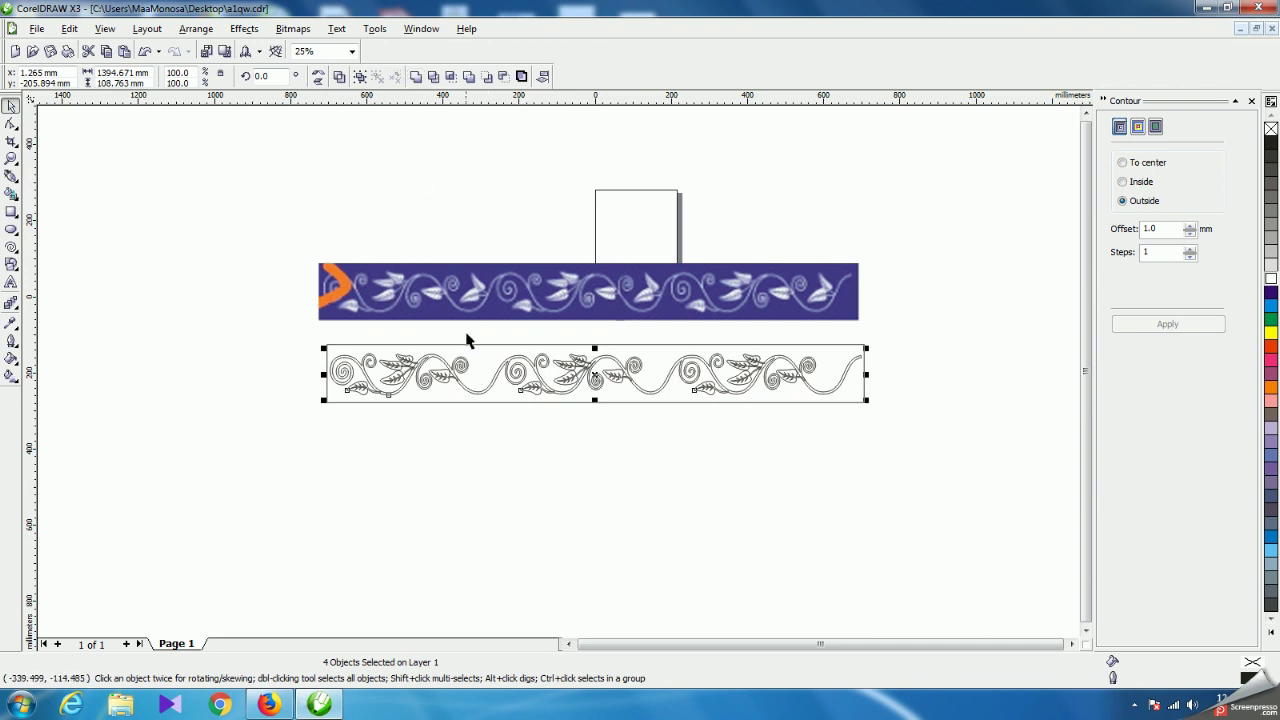
pyautogui.scroll(1, 473, 318)
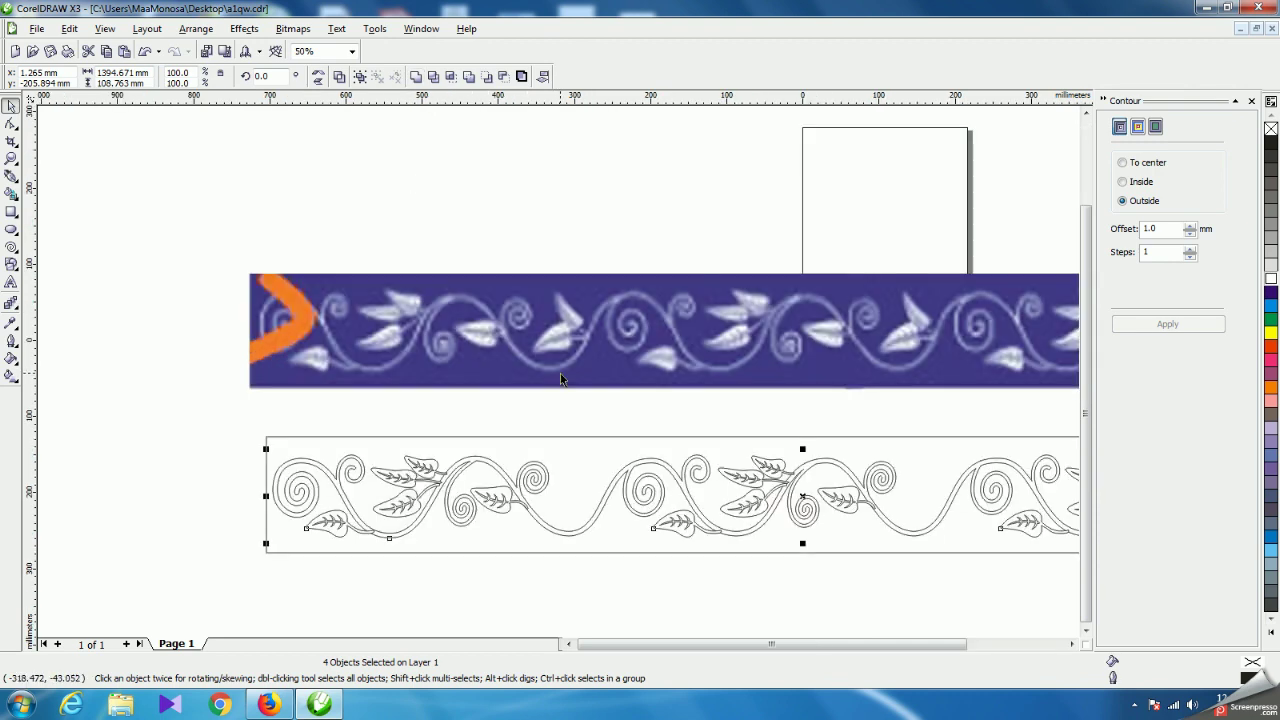
pyautogui.click(422, 610)
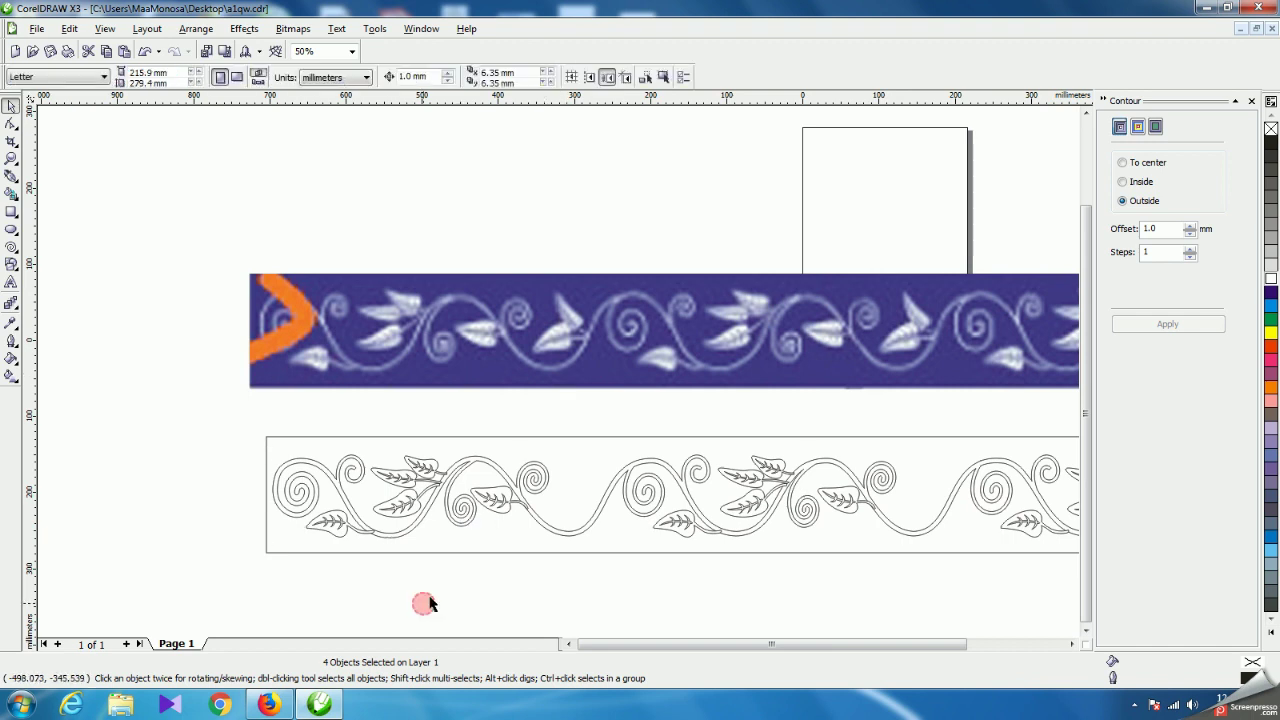
# Remove the fill from the first section's combined leaves and break that curve apart into separate curves.
pyautogui.click(319, 541)
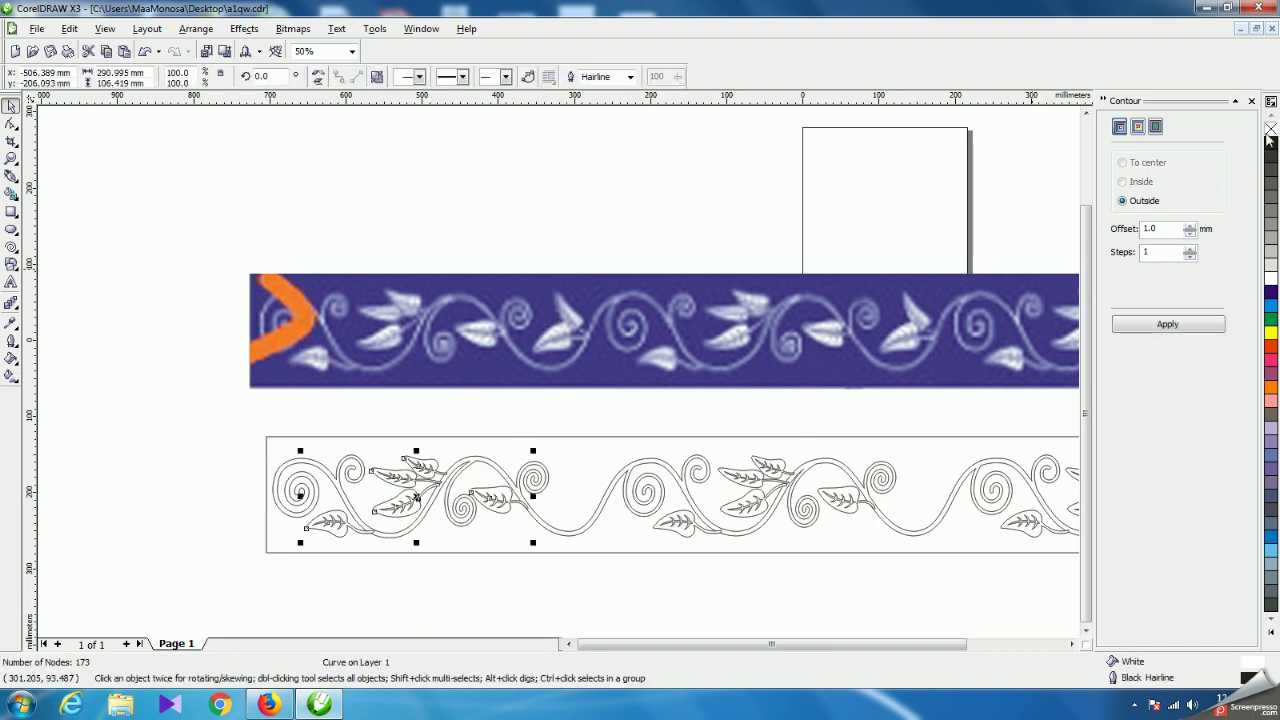
pyautogui.click(433, 607)
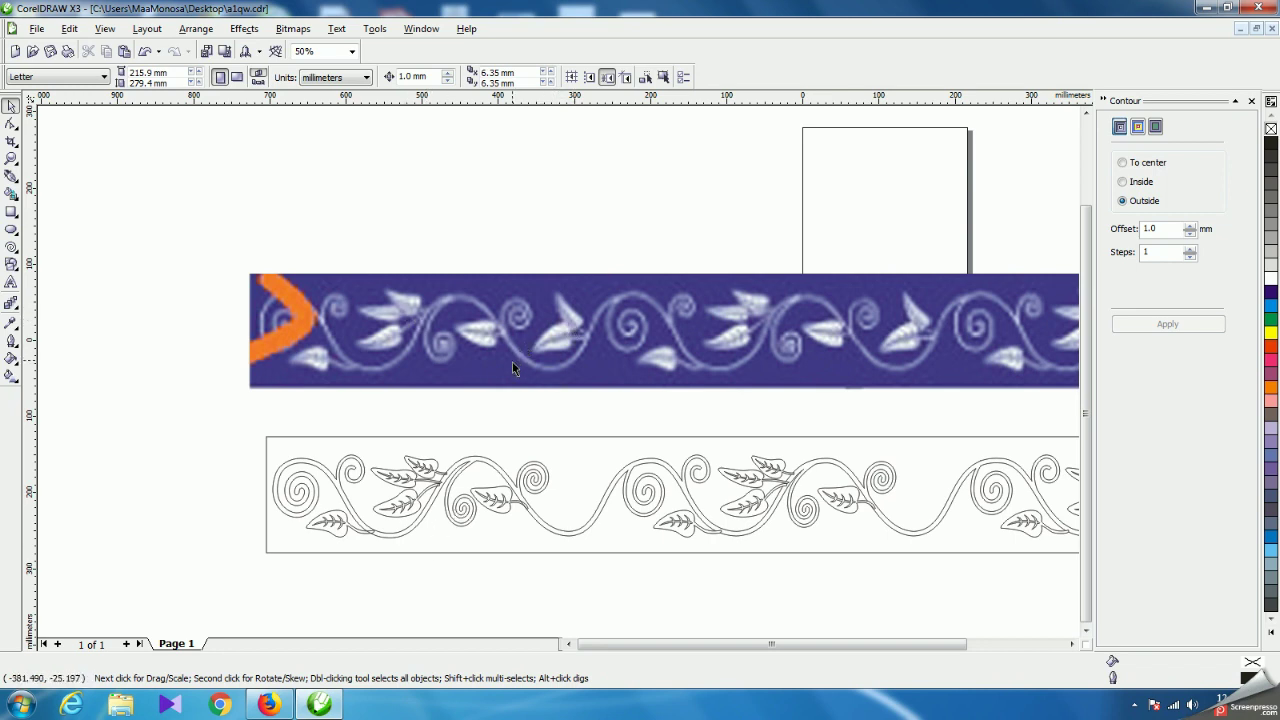
pyautogui.scroll(2, 558, 370)
pyautogui.moveTo(408, 543); pyautogui.dragTo(849, 280)
pyautogui.click(726, 371)
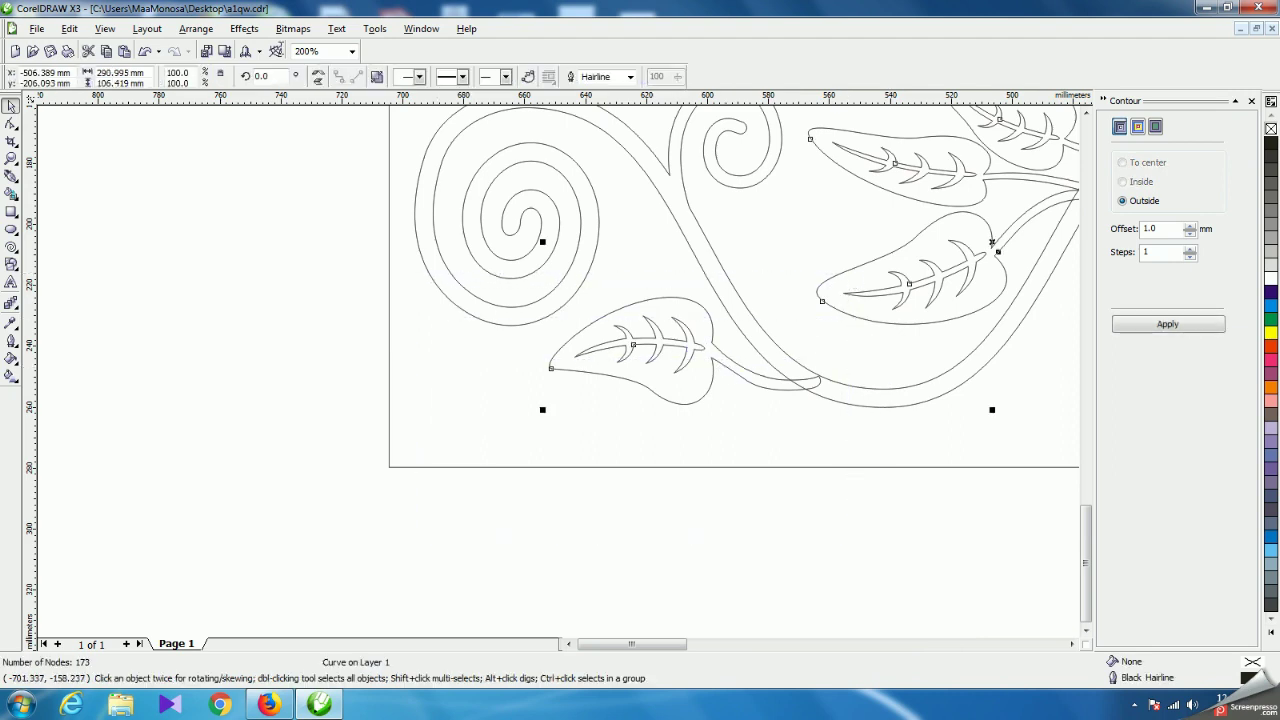
pyautogui.click(194, 28)
pyautogui.click(200, 180)
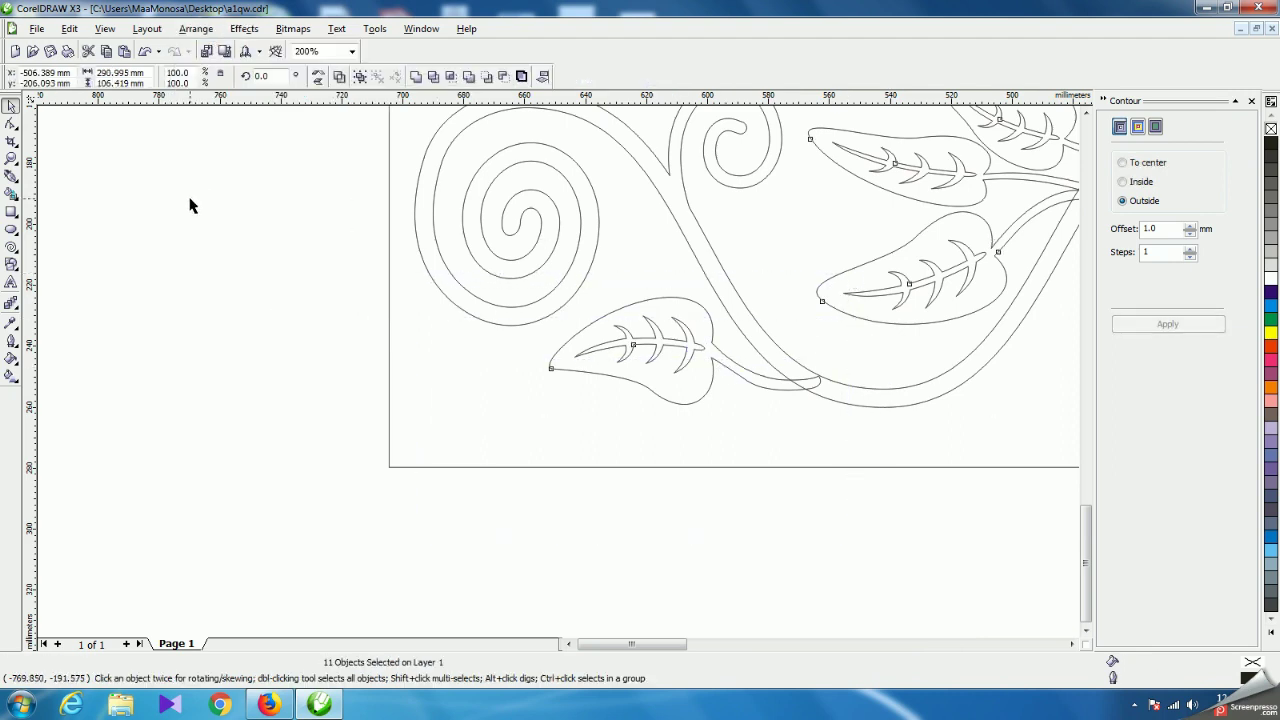
# Try to place the first section's lowest leaf and its veins outside the border frame, first by moving and then by copying.
pyautogui.moveTo(304, 293); pyautogui.dragTo(770, 415)
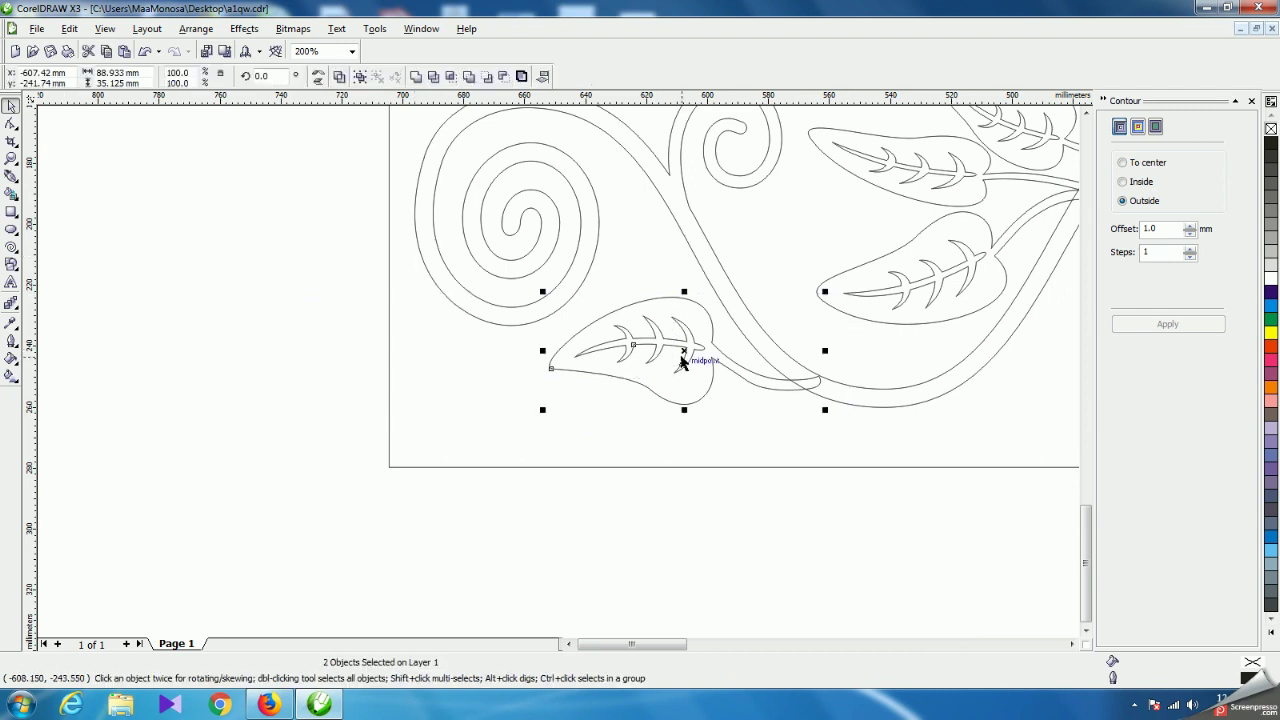
pyautogui.moveTo(653, 350); pyautogui.dragTo(233, 389)
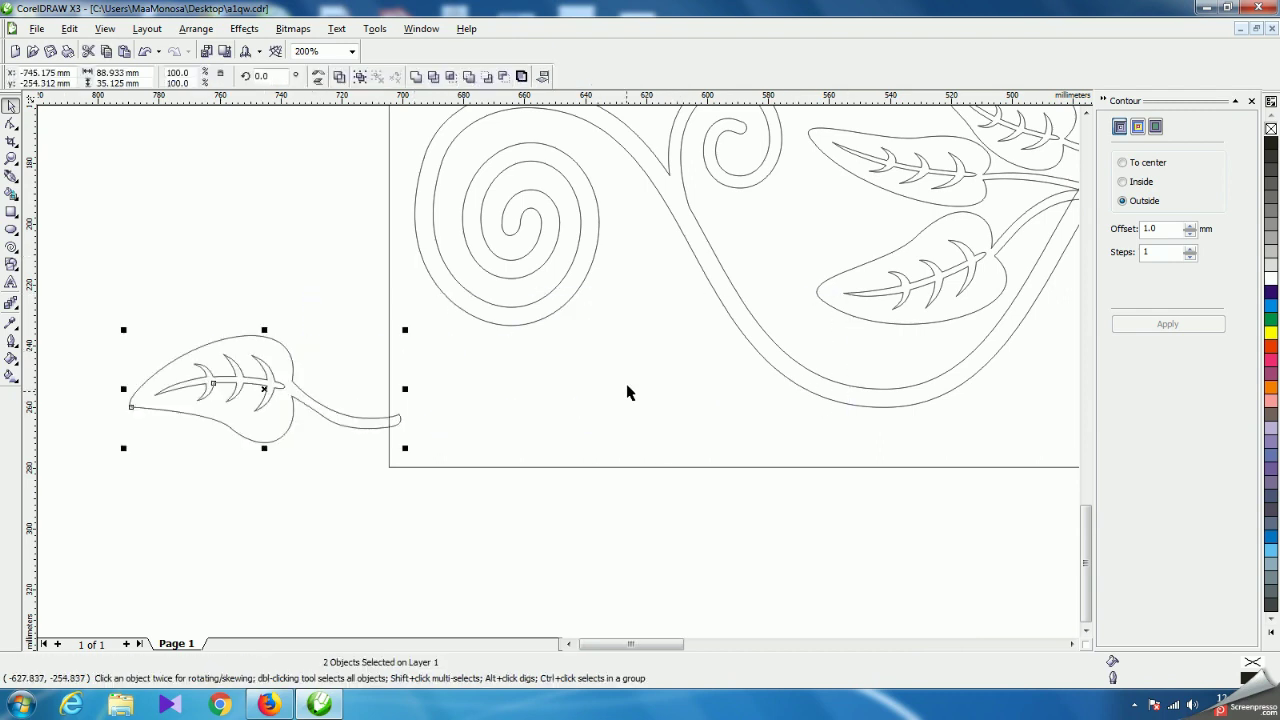
pyautogui.hotkey('ctrl', 'z')
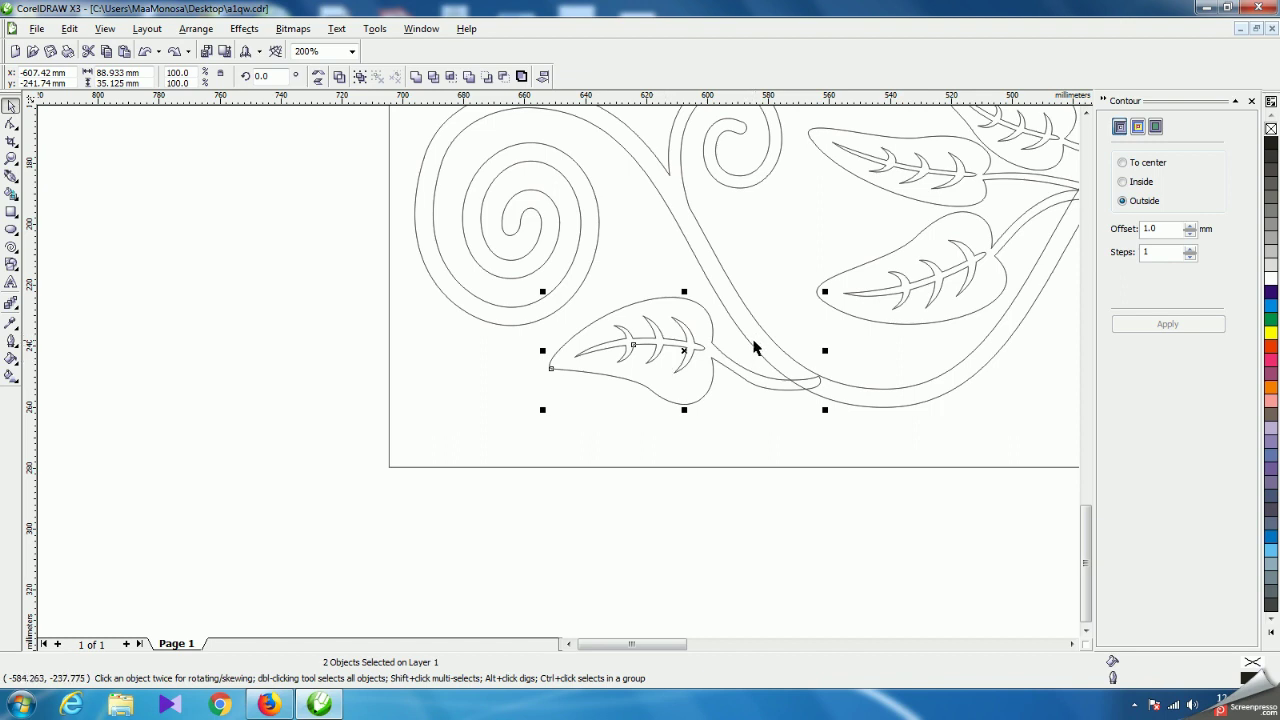
pyautogui.moveTo(685, 350); pyautogui.dragTo(114, 350)
pyautogui.scroll(-2, 560, 368)
pyautogui.scroll(-1, 561, 374)
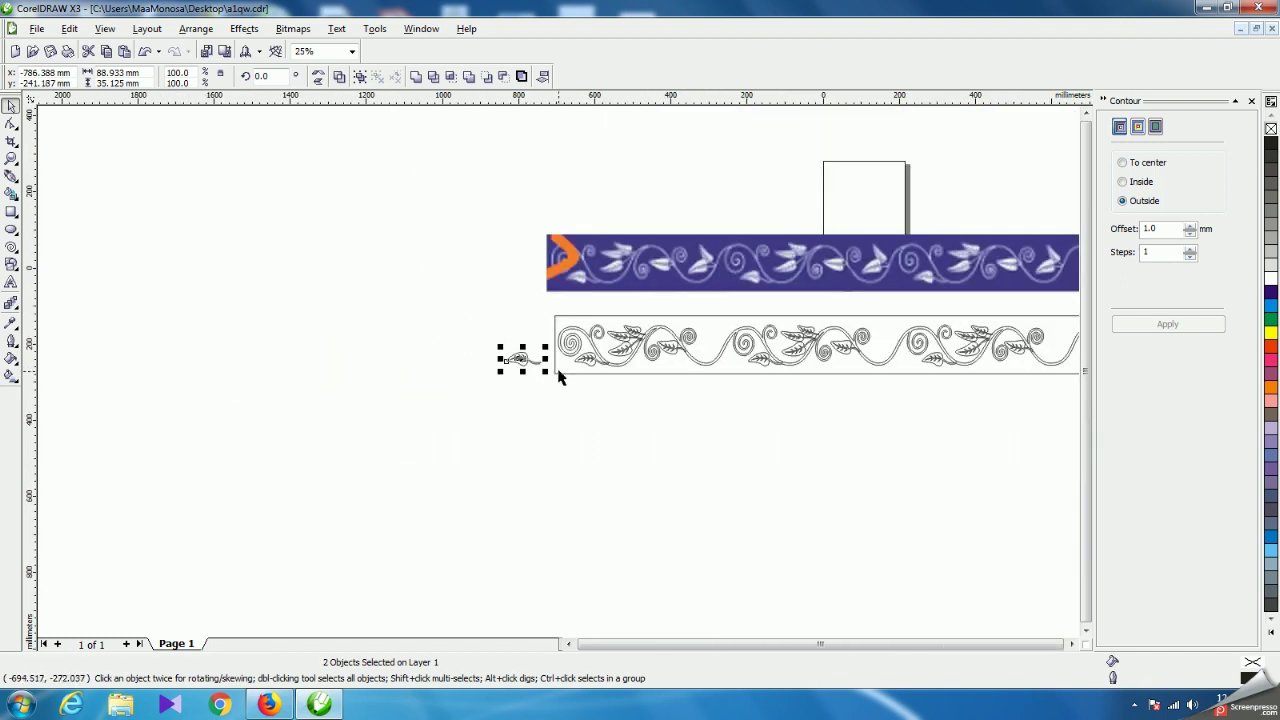
pyautogui.scroll(-1, 559, 320)
pyautogui.scroll(1, 545, 367)
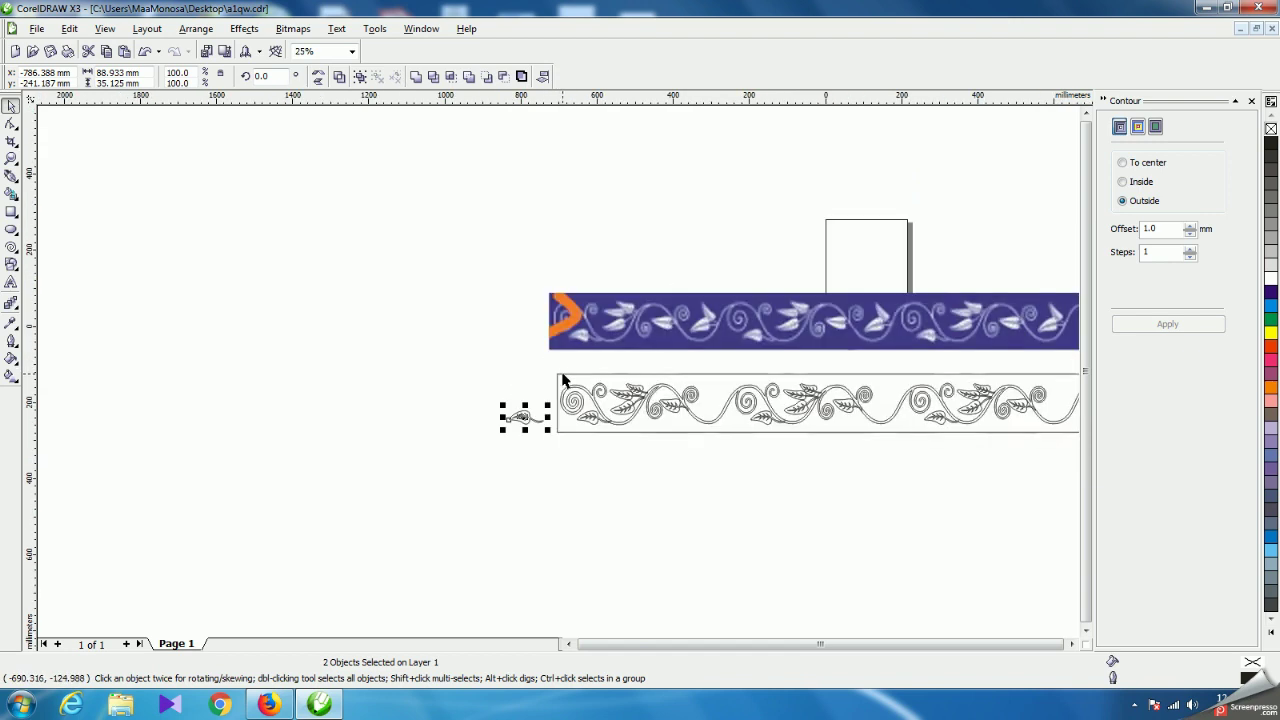
pyautogui.scroll(-1, 540, 372)
# Try to weld all the vine and leaf curves inside the border frame, and undo the weld.
pyautogui.moveTo(531, 366); pyautogui.dragTo(806, 385)
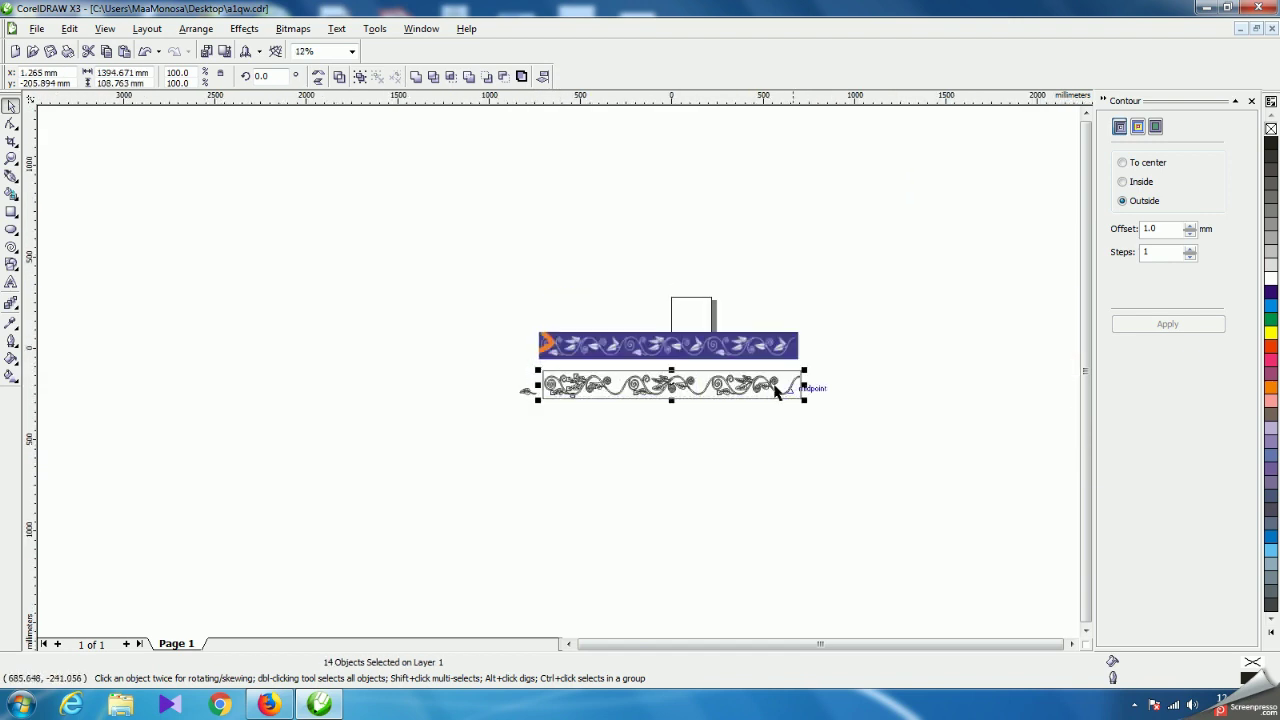
pyautogui.scroll(2, 568, 374)
pyautogui.scroll(-1, 559, 377)
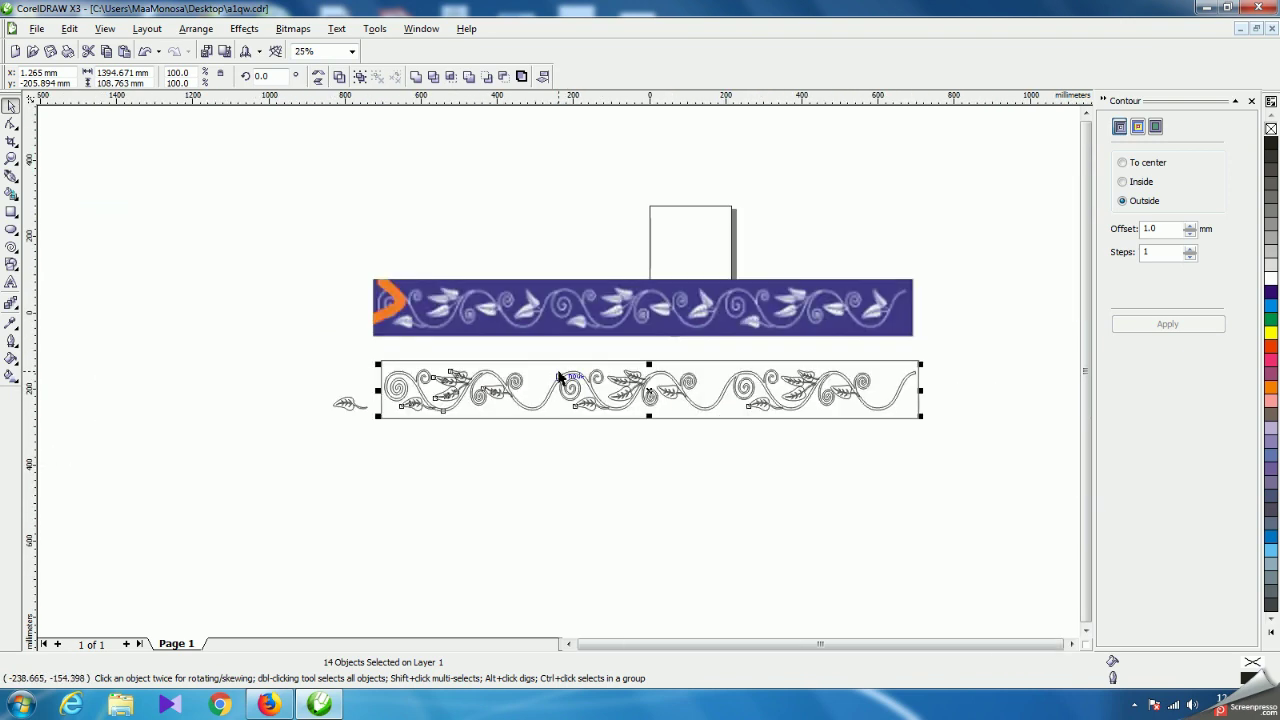
pyautogui.click(415, 77)
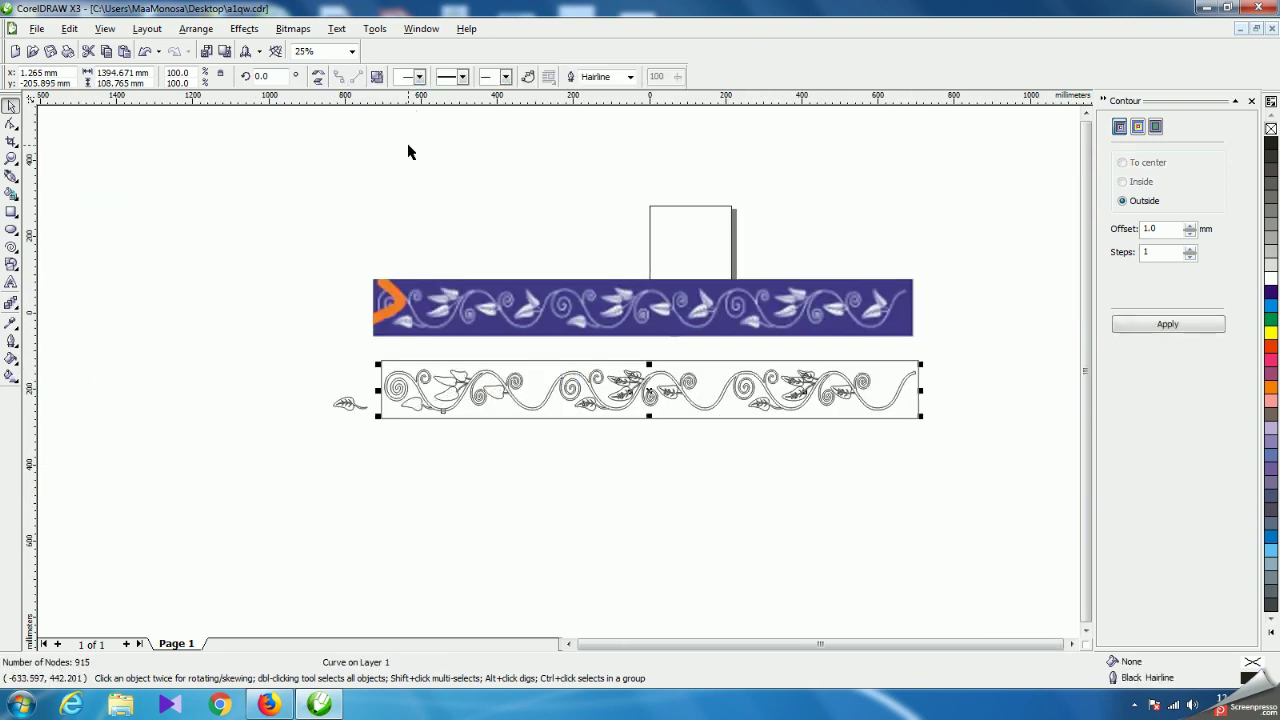
pyautogui.hotkey('ctrl', 'z')
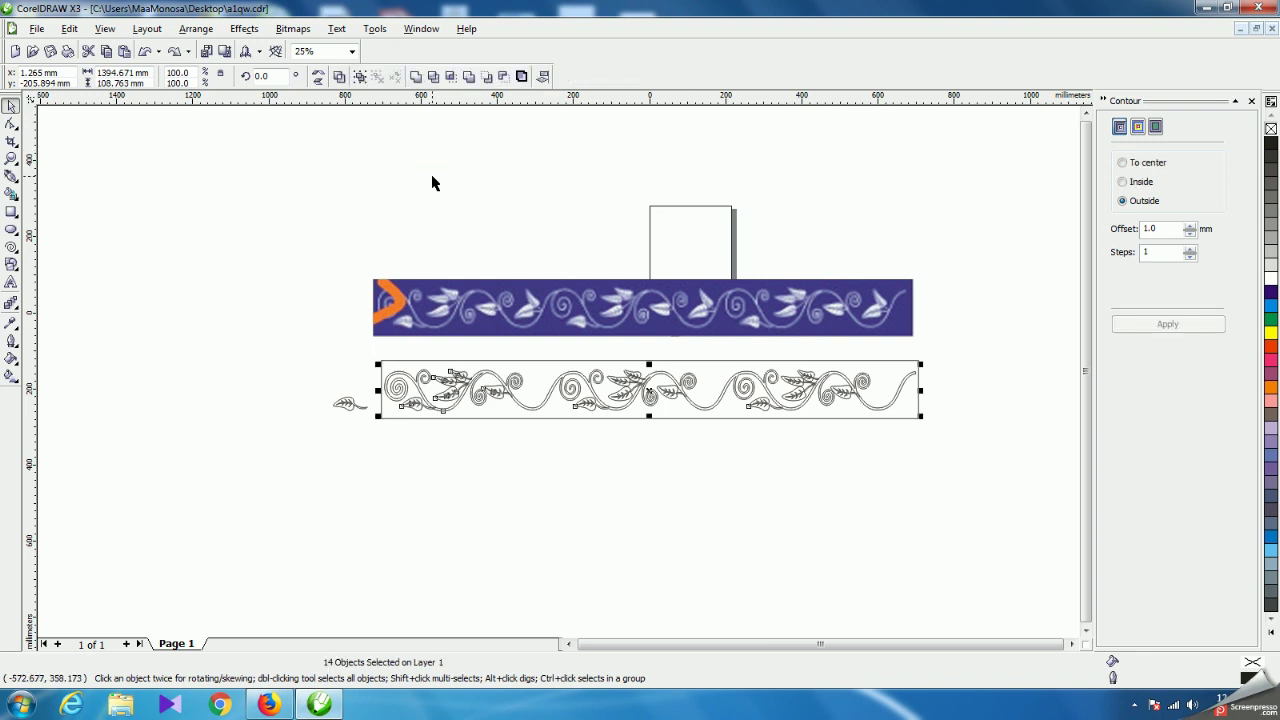
# Undo the copy of the leaf placed outside the border frame.
pyautogui.press('Escape')
pyautogui.scroll(1, 563, 379)
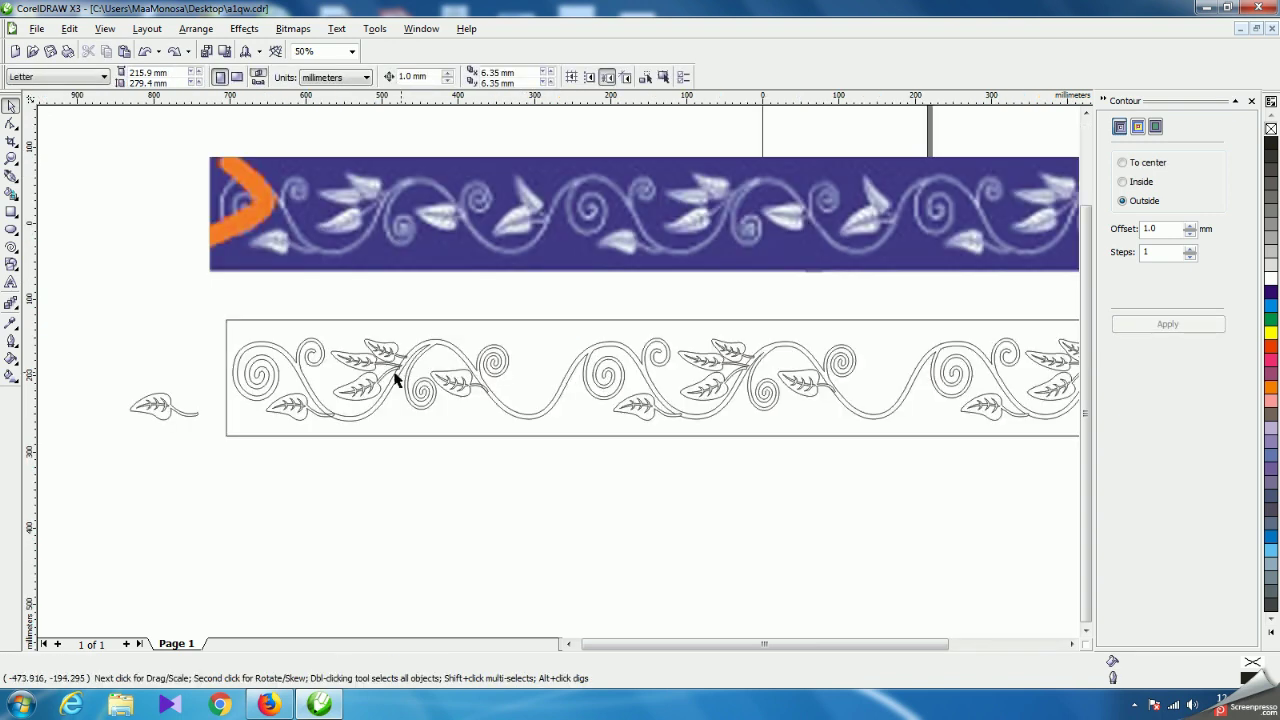
pyautogui.click(376, 381)
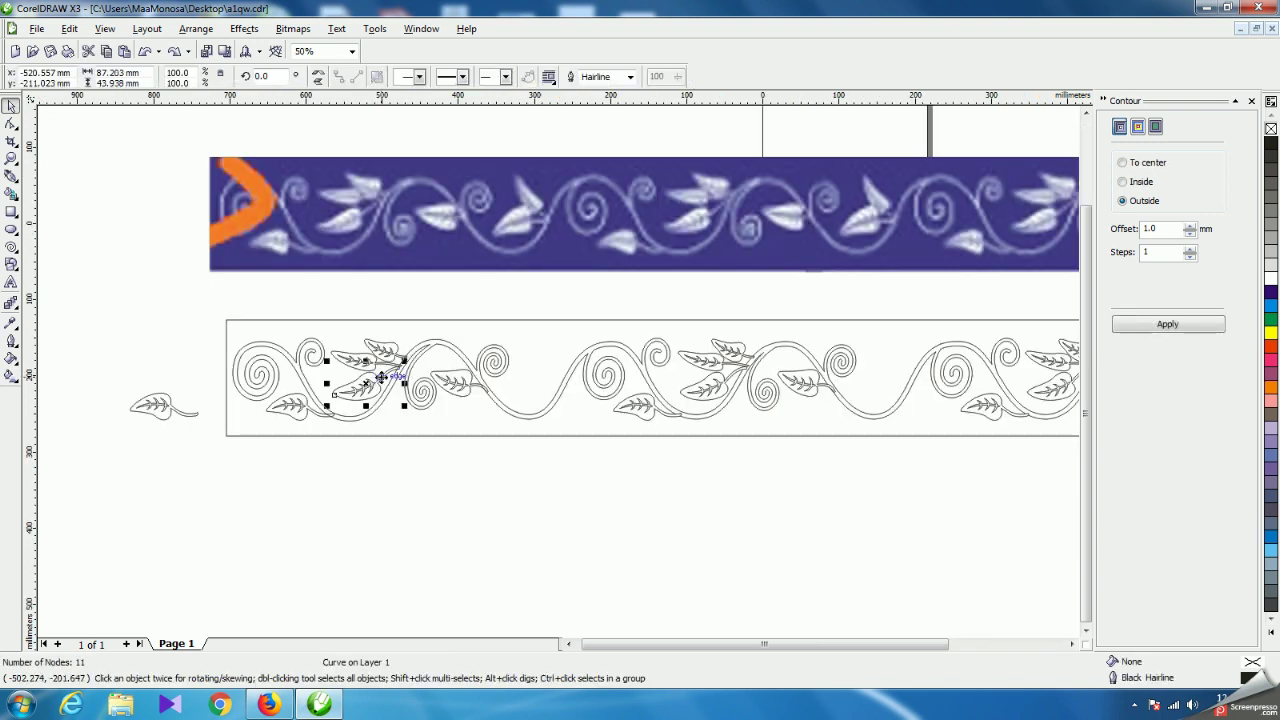
pyautogui.press('Tab')
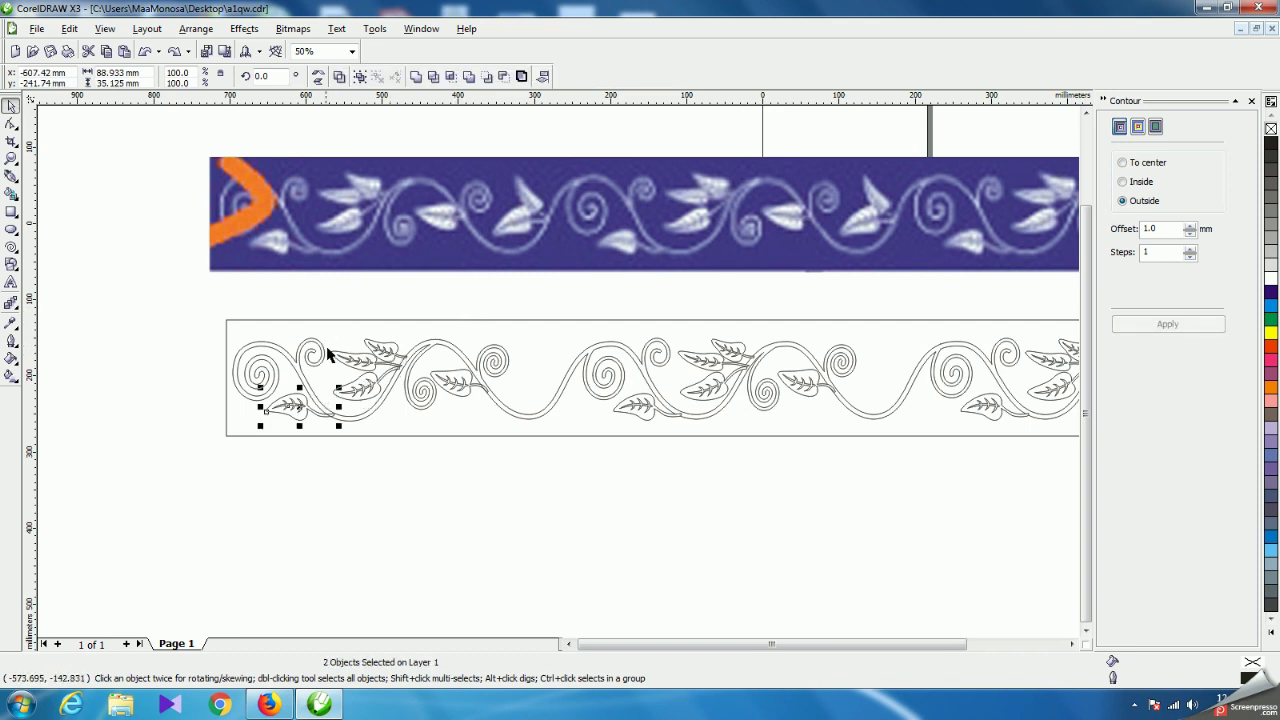
# Place a copy of the first section's lowest leaf and its veins outside the border frame.
pyautogui.moveTo(287, 414); pyautogui.dragTo(96, 386)
pyautogui.click(286, 416)
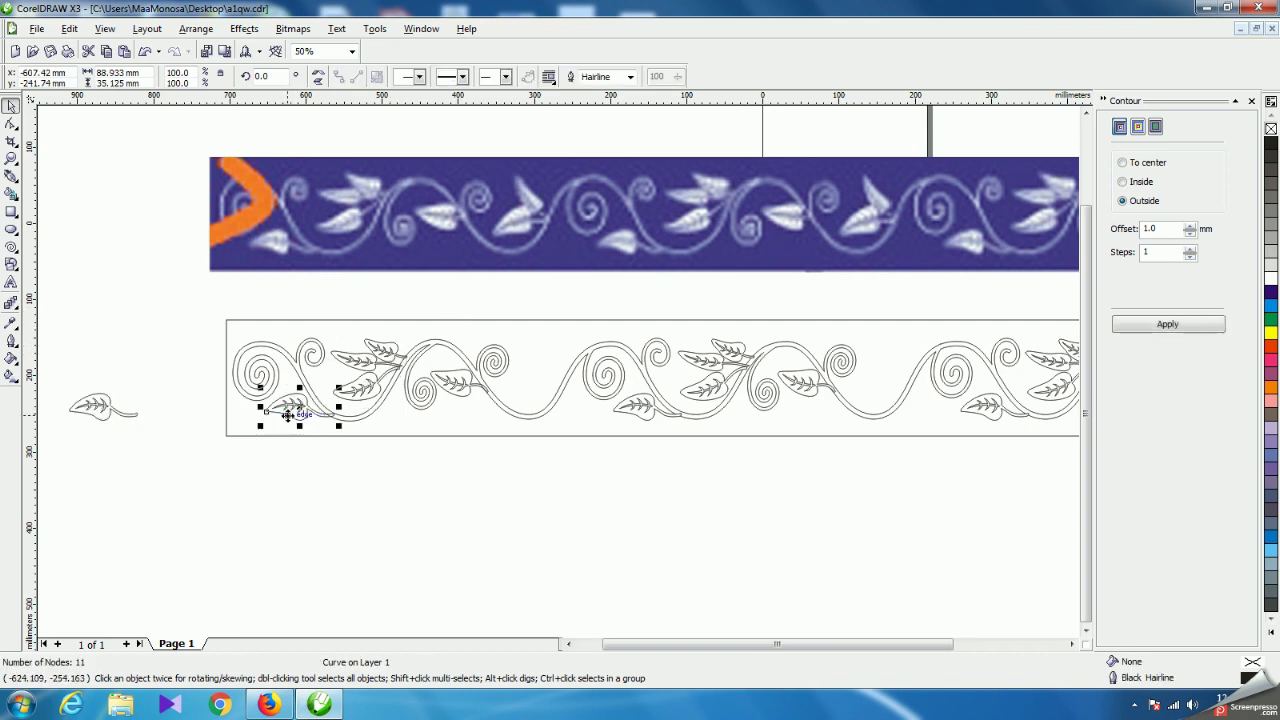
pyautogui.scroll(2, 294, 420)
pyautogui.click(380, 363)
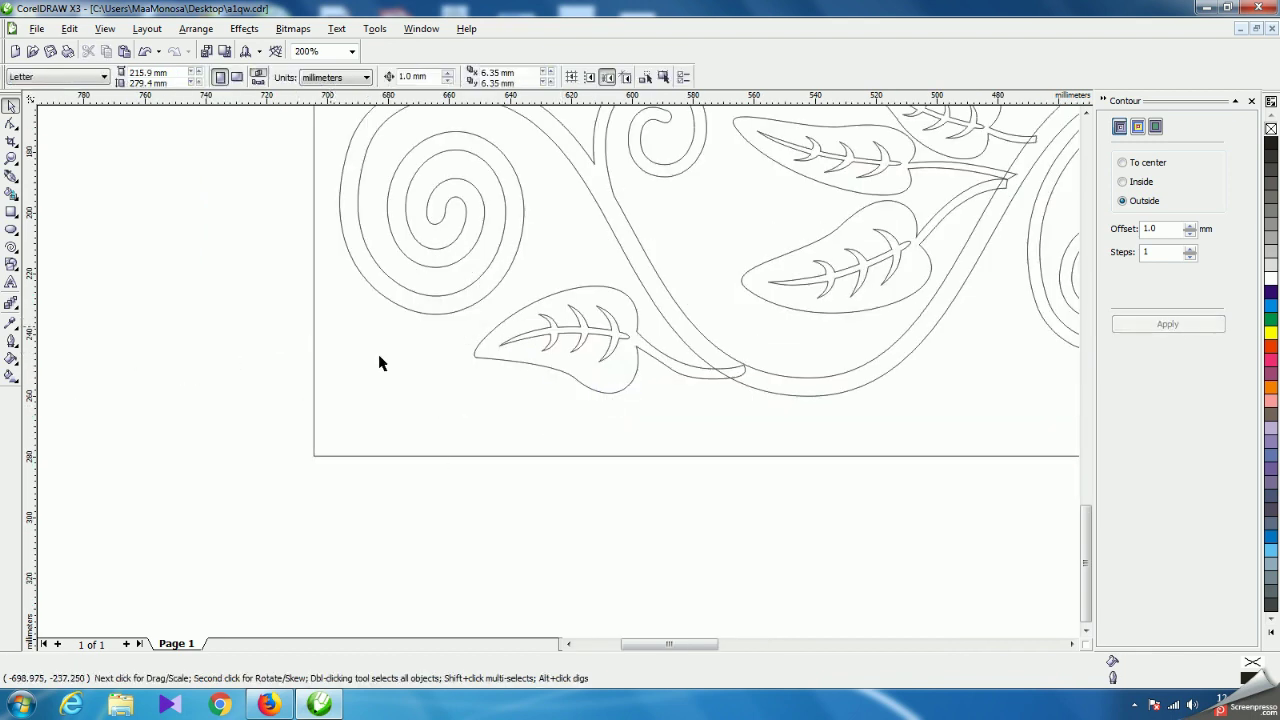
# Combine all of the first section's leaf and vein curves into one curve.
pyautogui.click(531, 341)
pyautogui.moveTo(249, 252); pyautogui.dragTo(760, 424)
pyautogui.scroll(-2, 558, 370)
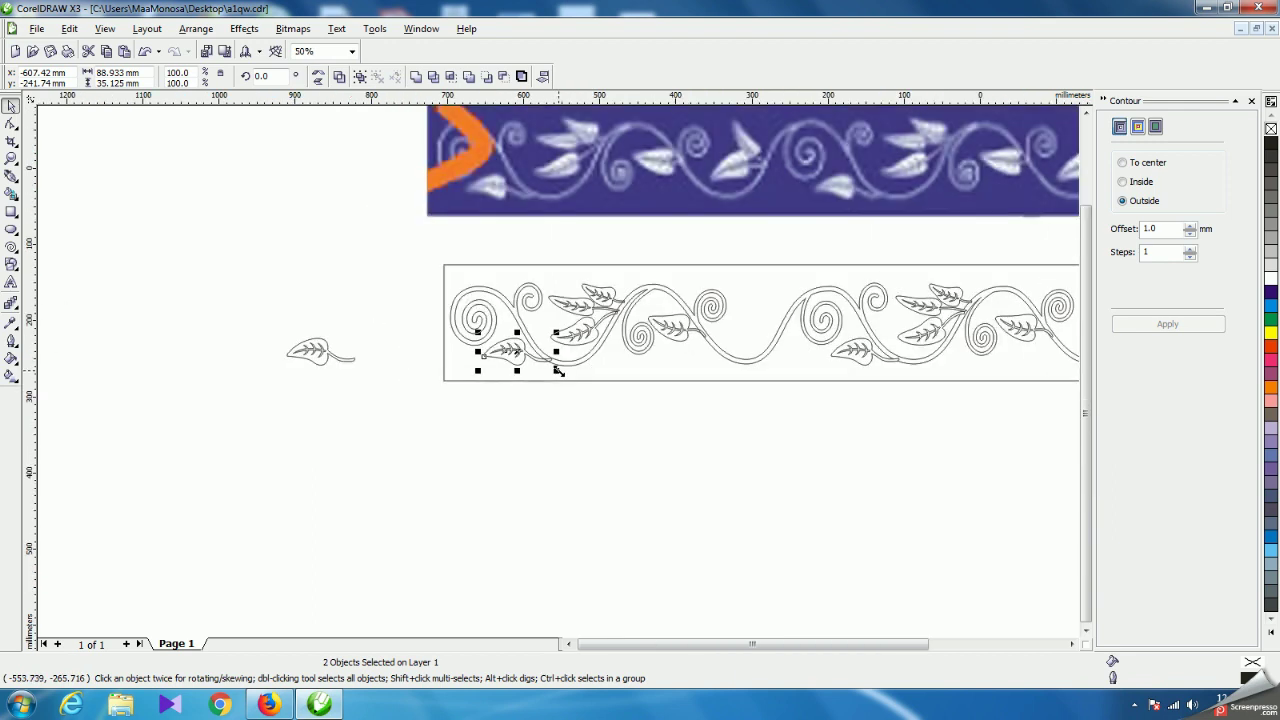
pyautogui.moveTo(537, 239); pyautogui.dragTo(728, 357)
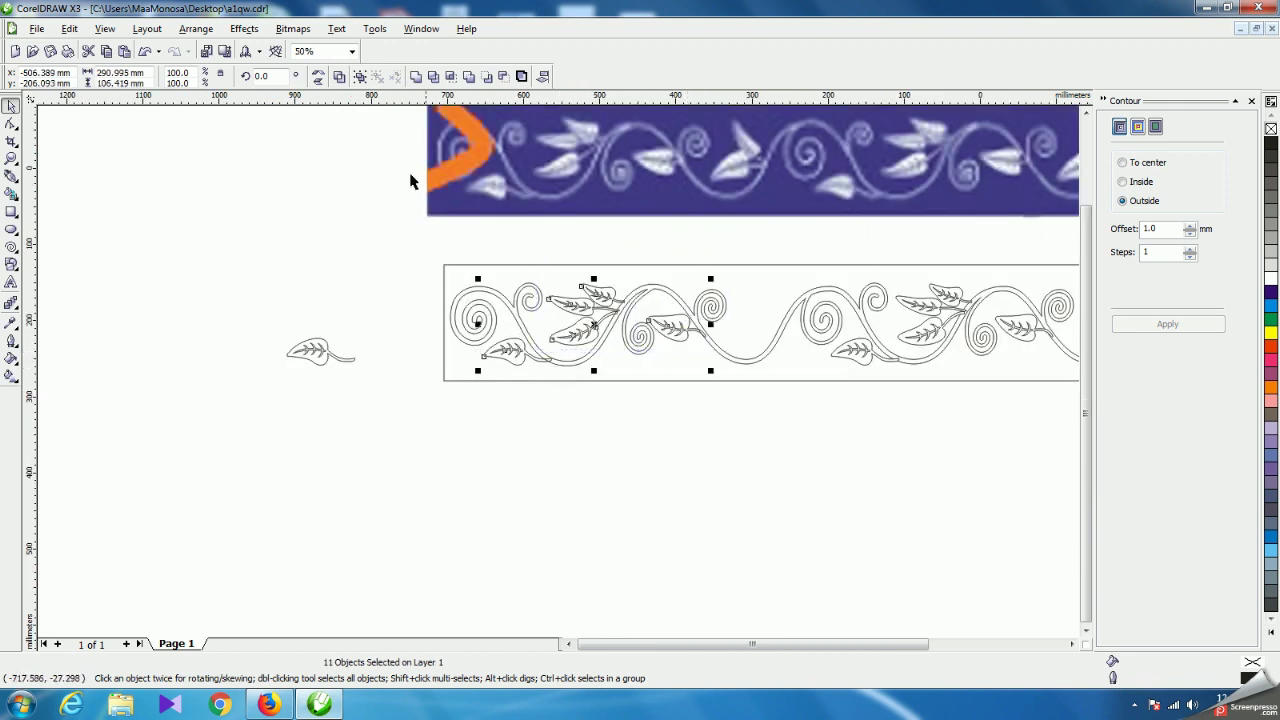
pyautogui.click(339, 76)
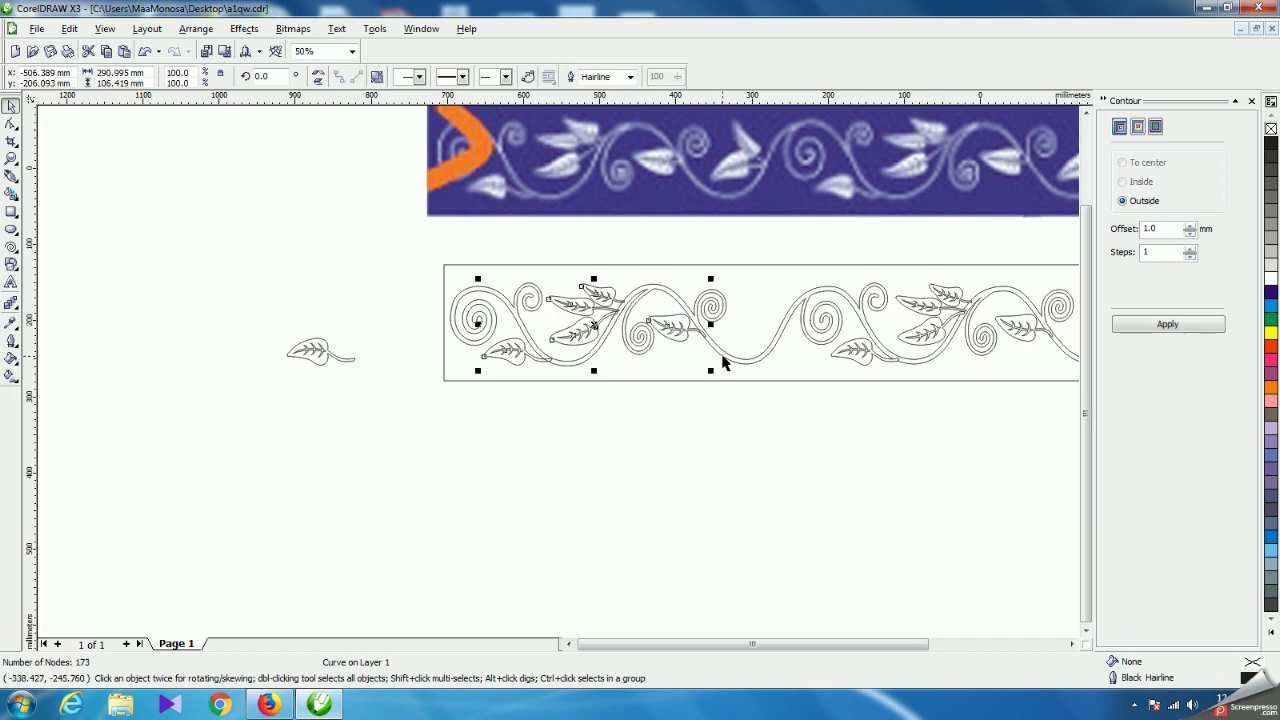
# Weld the first section's combined leaves to the vine.
pyautogui.keyDown('shift'); pyautogui.click(720, 356); pyautogui.keyUp('shift')
pyautogui.click(416, 76)
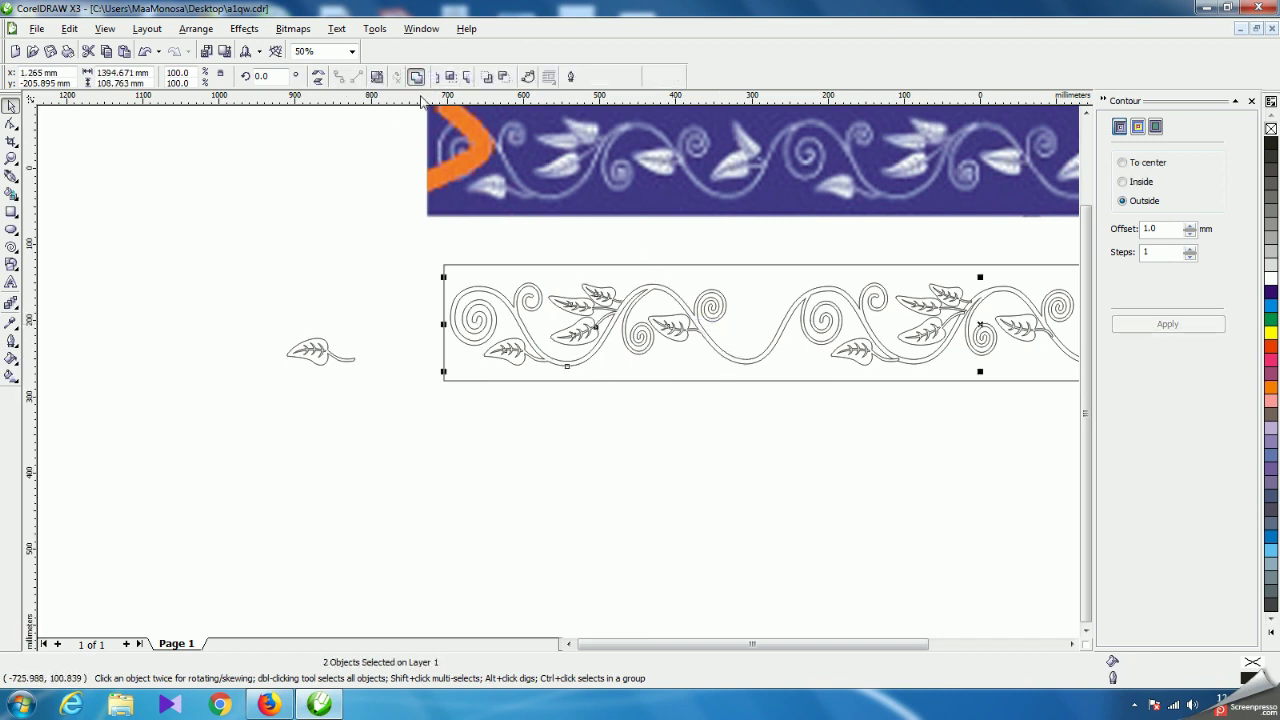
pyautogui.click(737, 445)
# Join the second section's leaves with the vine into one curve.
pyautogui.moveTo(812, 241); pyautogui.dragTo(1066, 378)
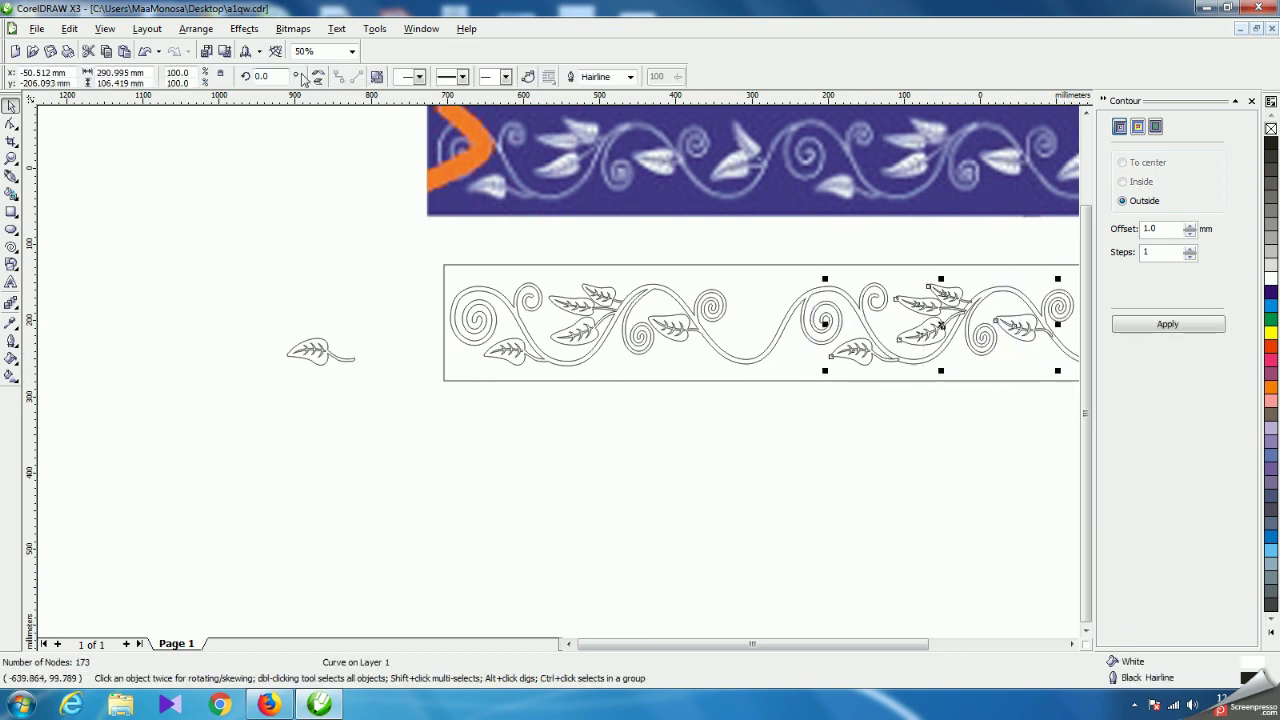
pyautogui.click(811, 474)
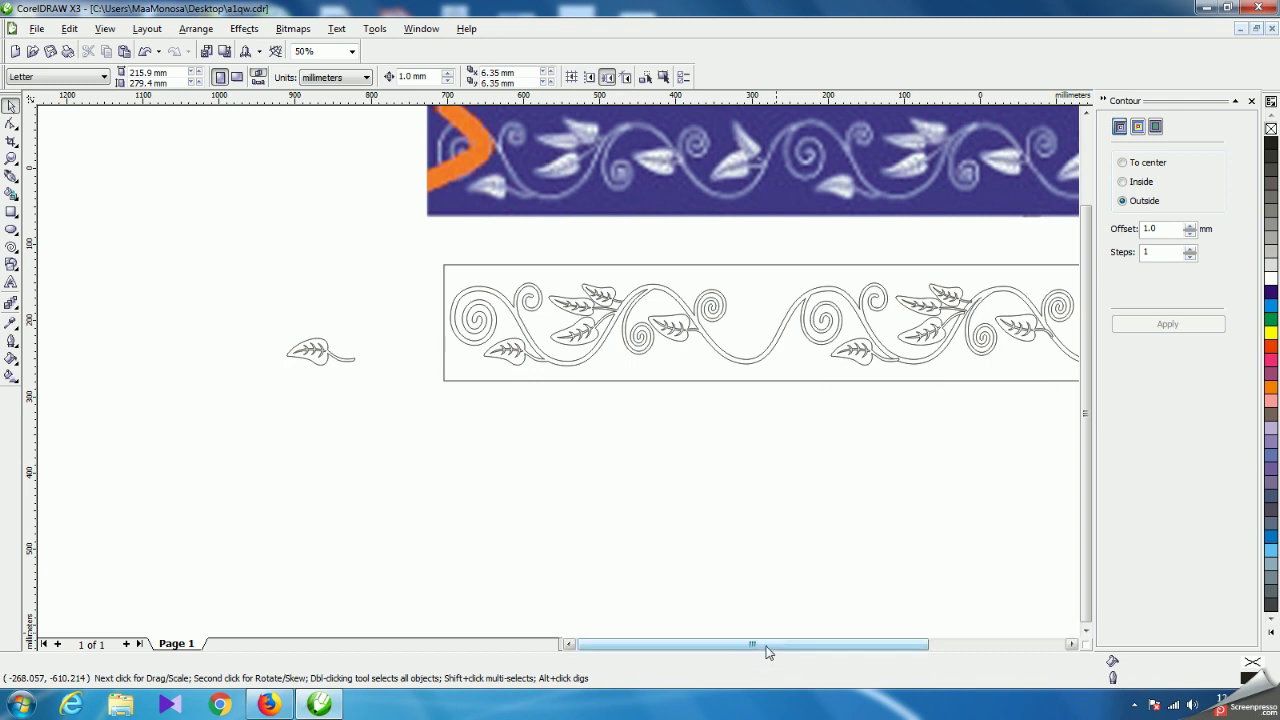
pyautogui.moveTo(766, 645); pyautogui.dragTo(809, 647)
pyautogui.moveTo(600, 390); pyautogui.dragTo(789, 371)
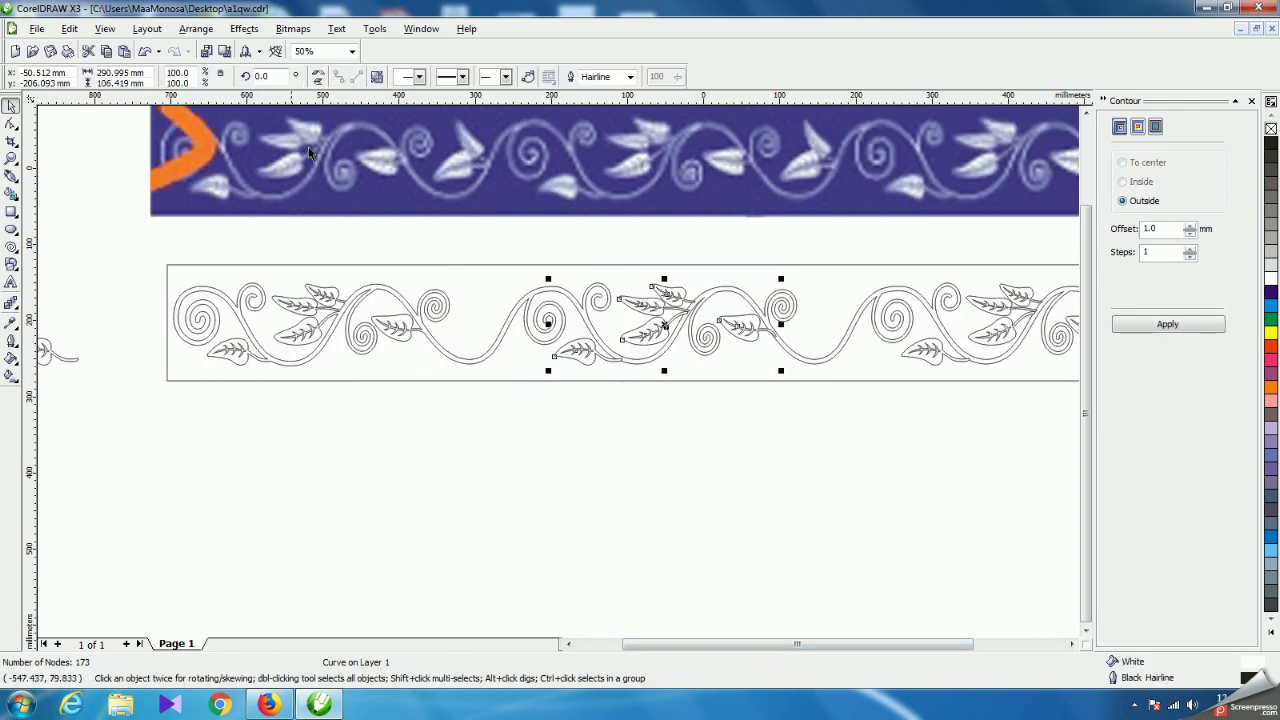
pyautogui.click(660, 549)
pyautogui.click(589, 370)
pyautogui.keyDown('shift'); pyautogui.click(812, 370); pyautogui.keyUp('shift')
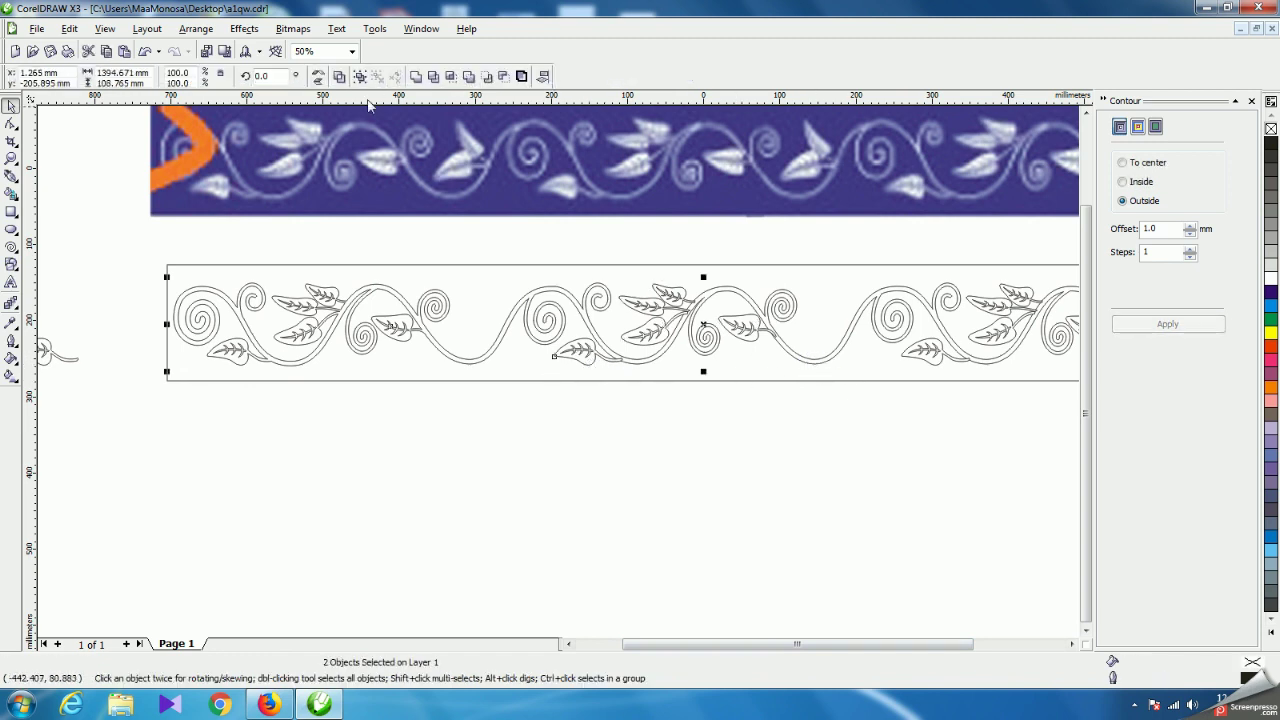
pyautogui.click(585, 265)
pyautogui.click(862, 634)
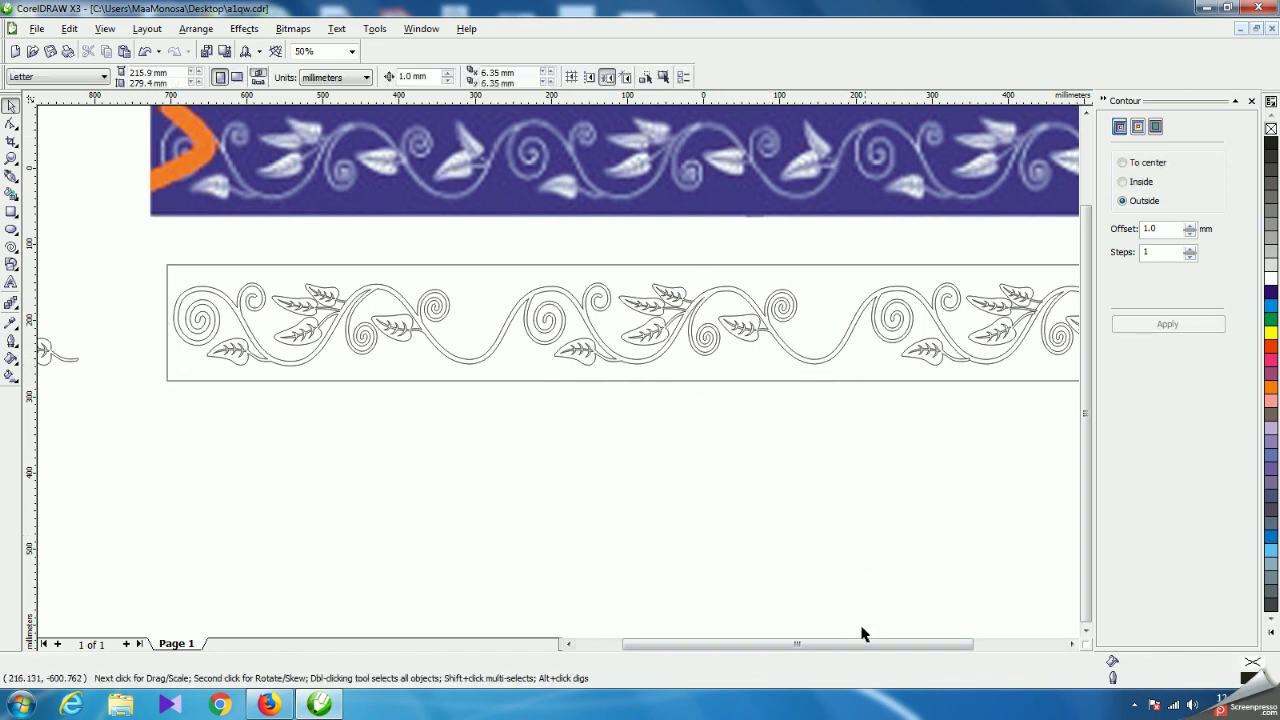
# Combine the third section's leaves with the vine into a single curve.
pyautogui.moveTo(856, 644); pyautogui.dragTo(938, 620)
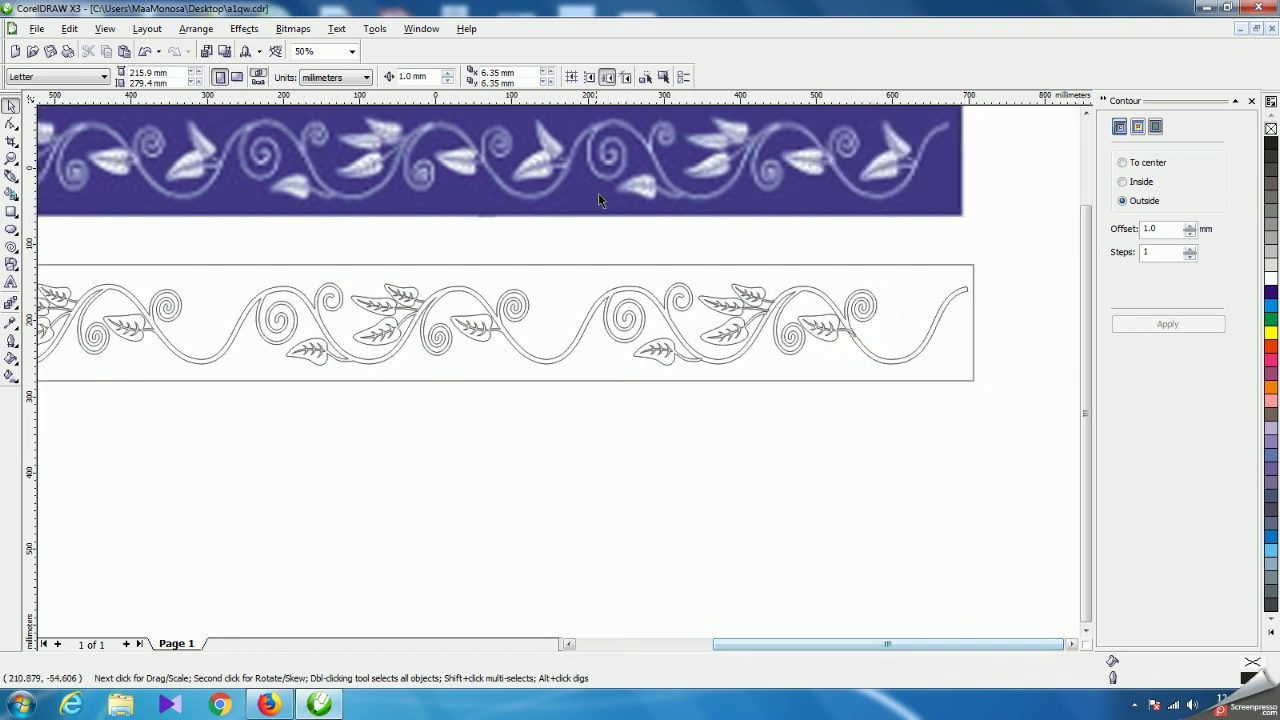
pyautogui.click(725, 336)
pyautogui.keyDown('shift'); pyautogui.click(877, 360); pyautogui.keyUp('shift')
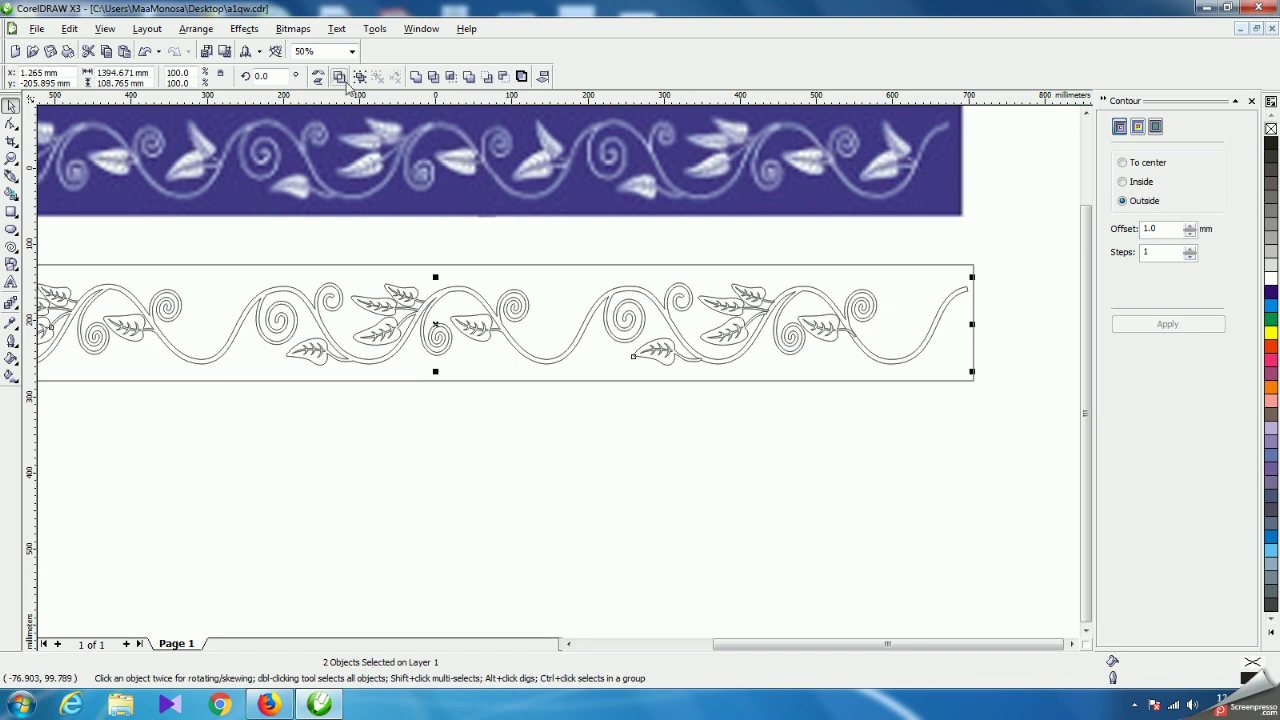
pyautogui.click(340, 77)
pyautogui.click(548, 462)
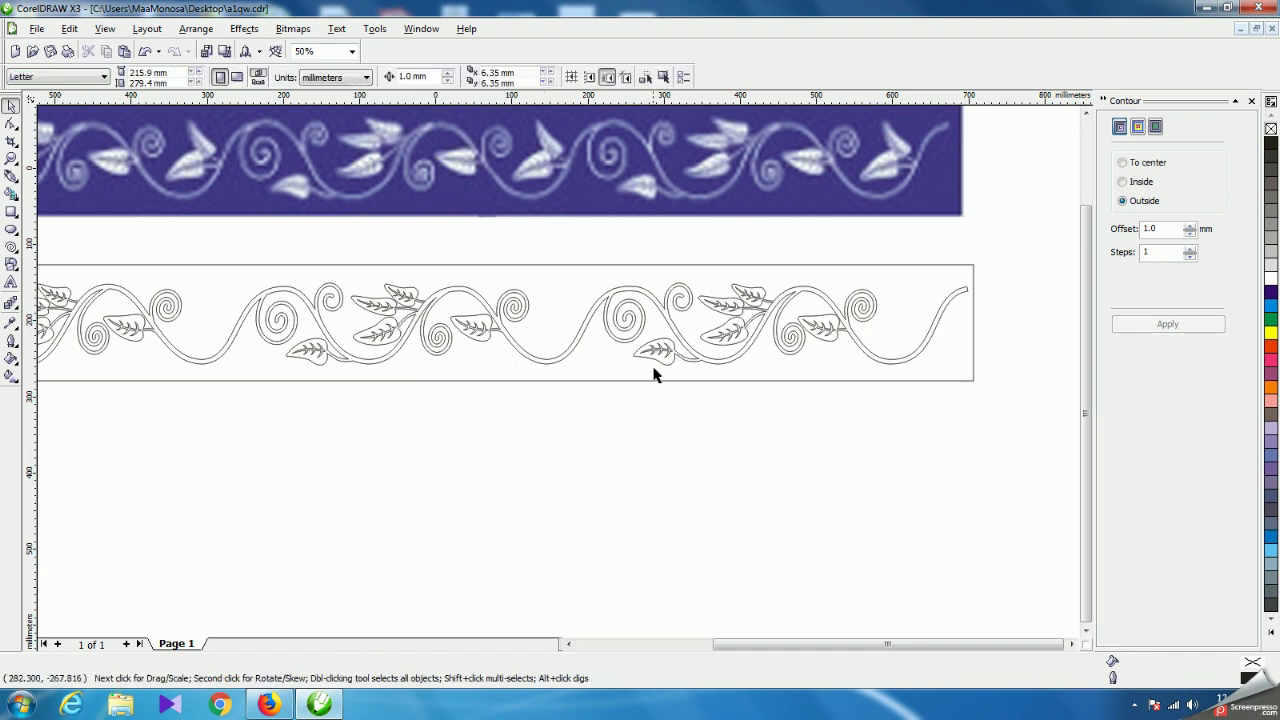
# Fill the border rectangle with blue and the vine-and-leaf curve with white.
pyautogui.click(663, 381)
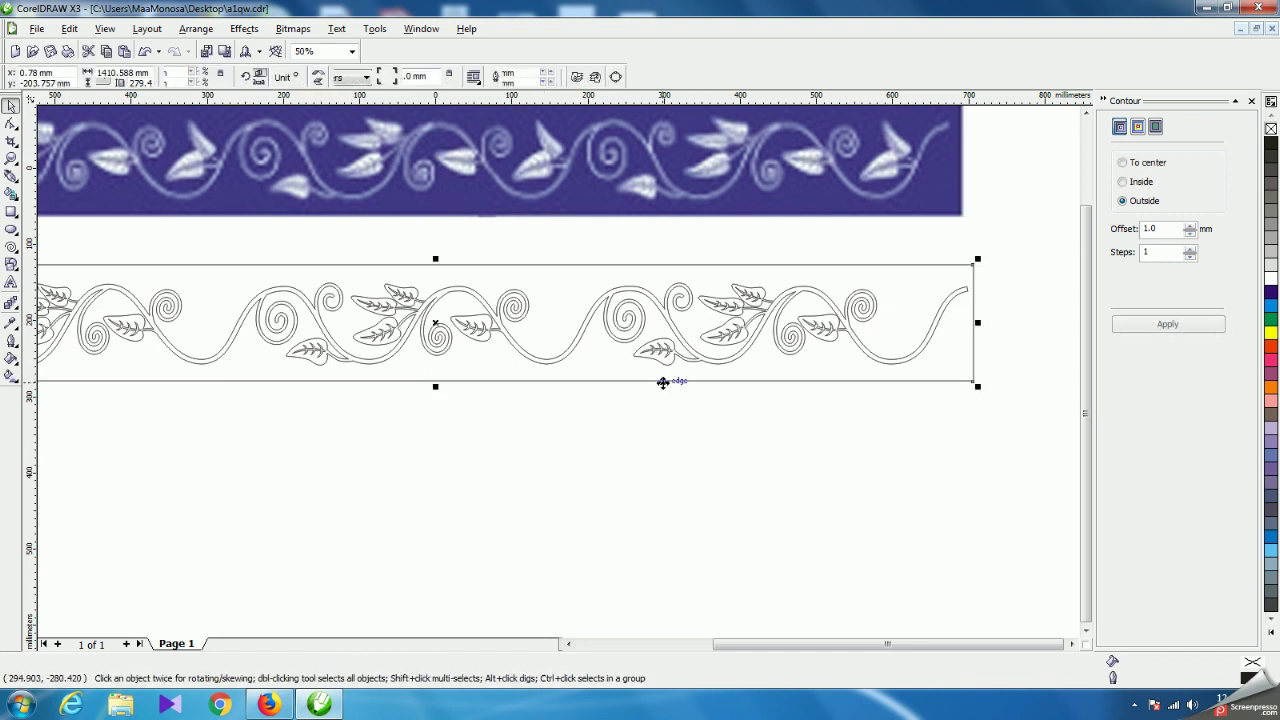
pyautogui.click(1271, 292)
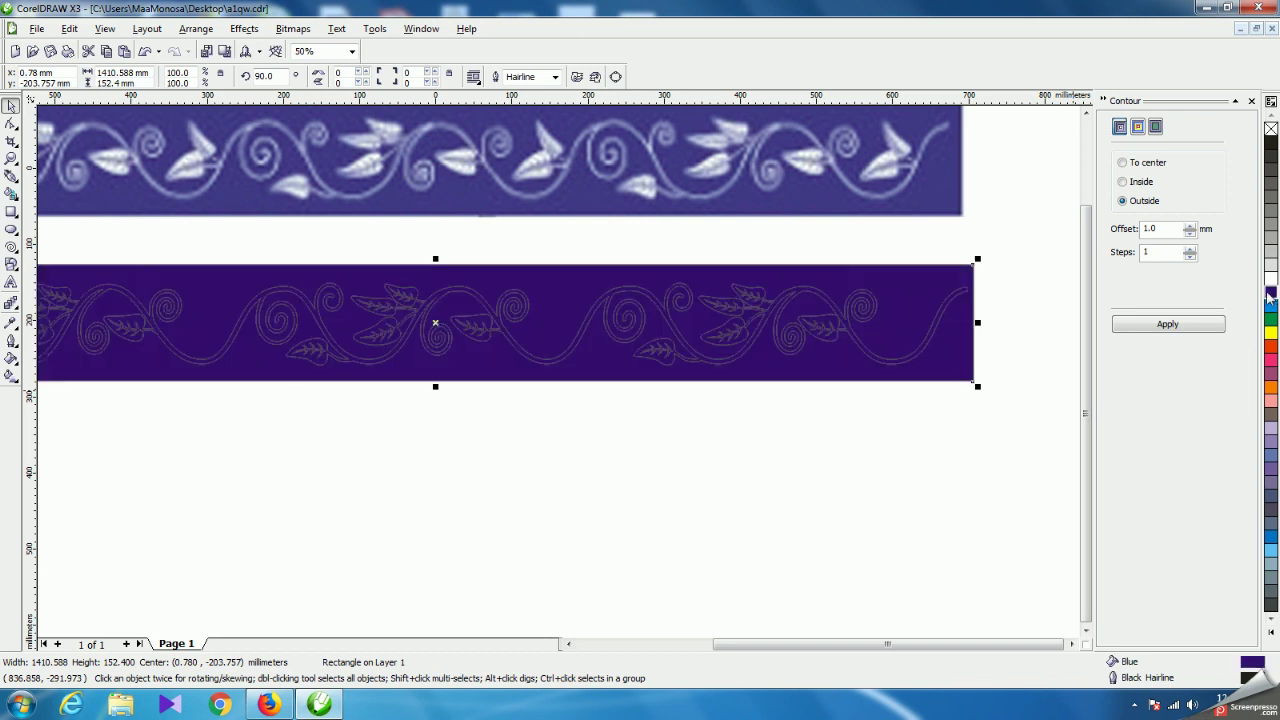
pyautogui.click(824, 466)
pyautogui.click(863, 359)
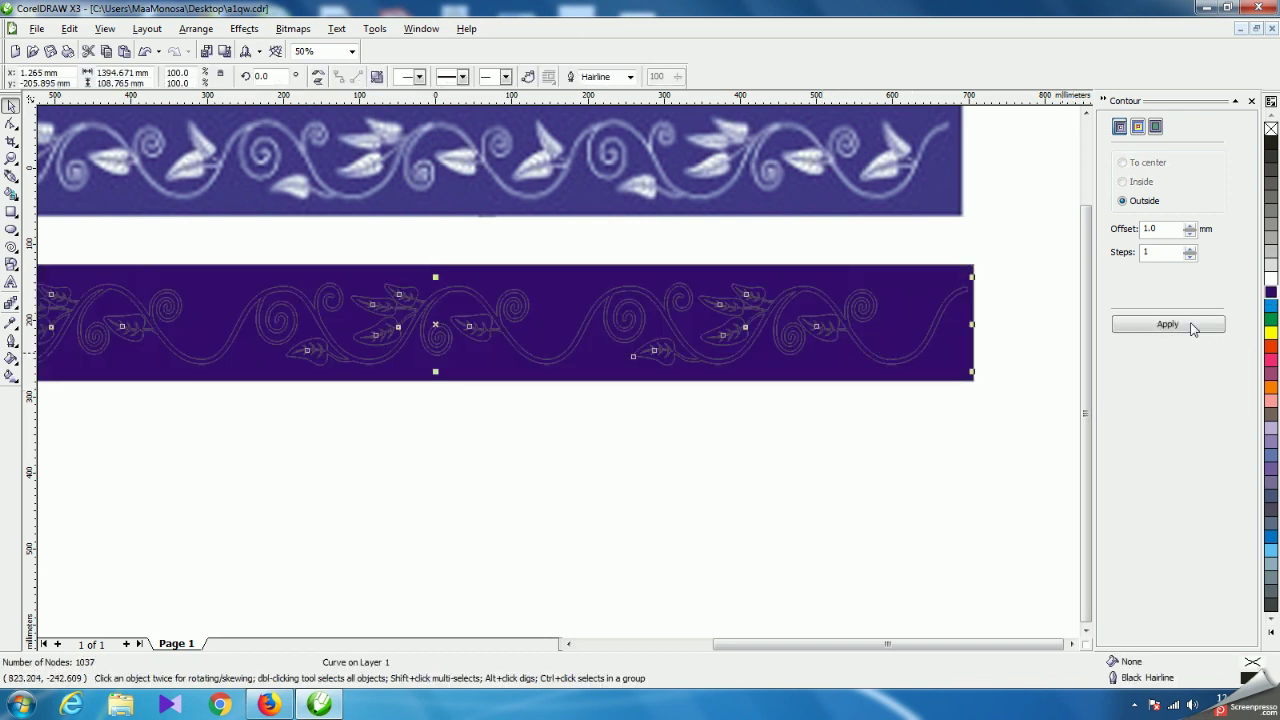
pyautogui.click(1271, 280)
pyautogui.click(665, 543)
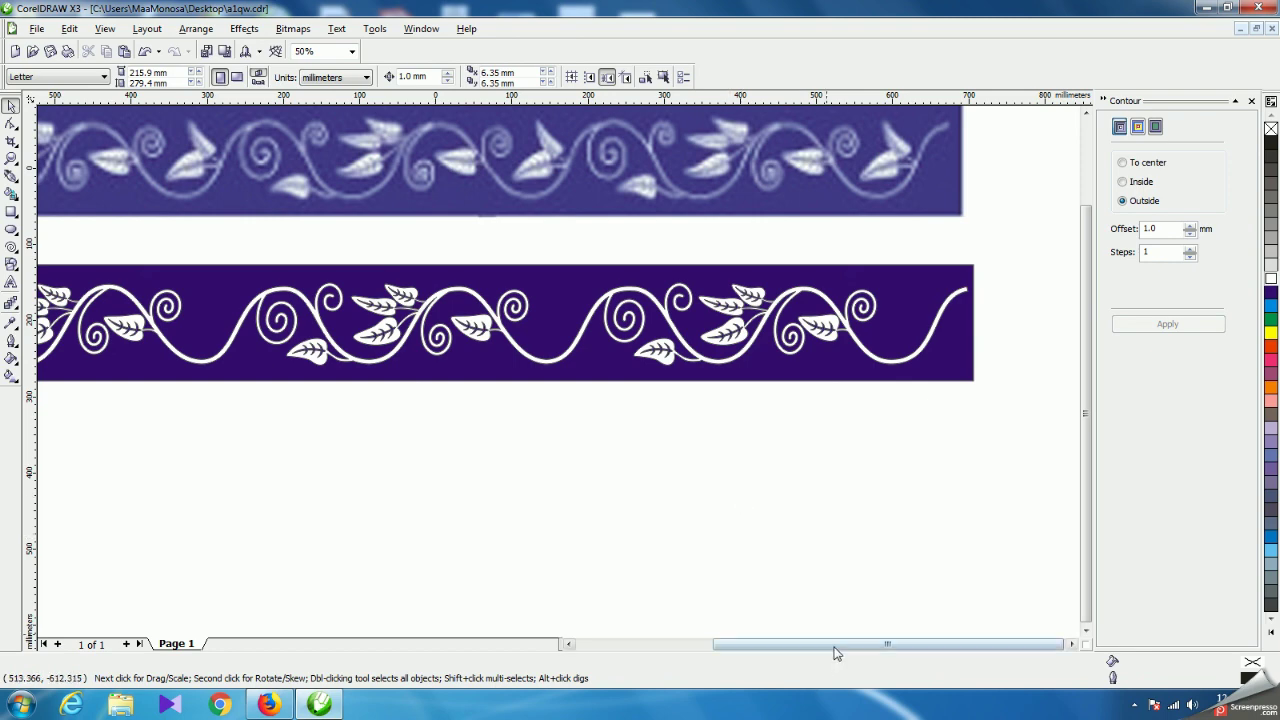
# Shift the border rectangle's fill to the lighter blue C:98 M:82 Y:6 K:0.
pyautogui.moveTo(834, 646); pyautogui.dragTo(648, 632)
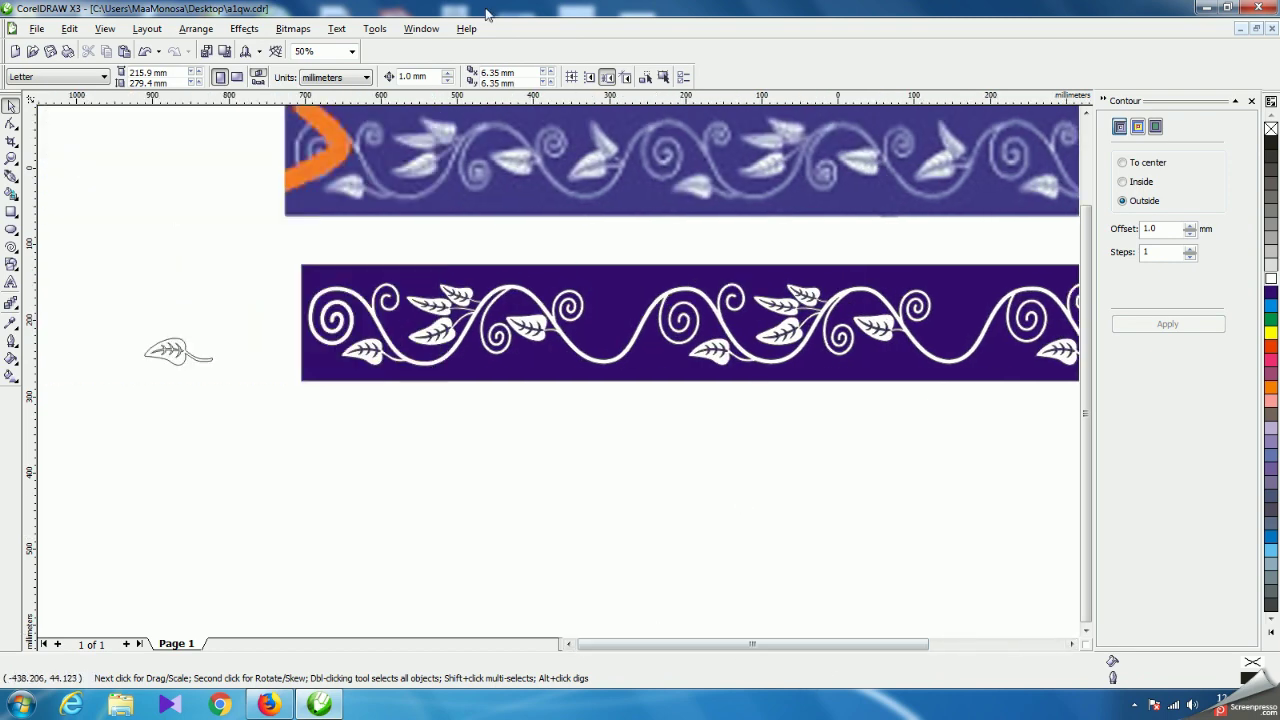
pyautogui.click(605, 287)
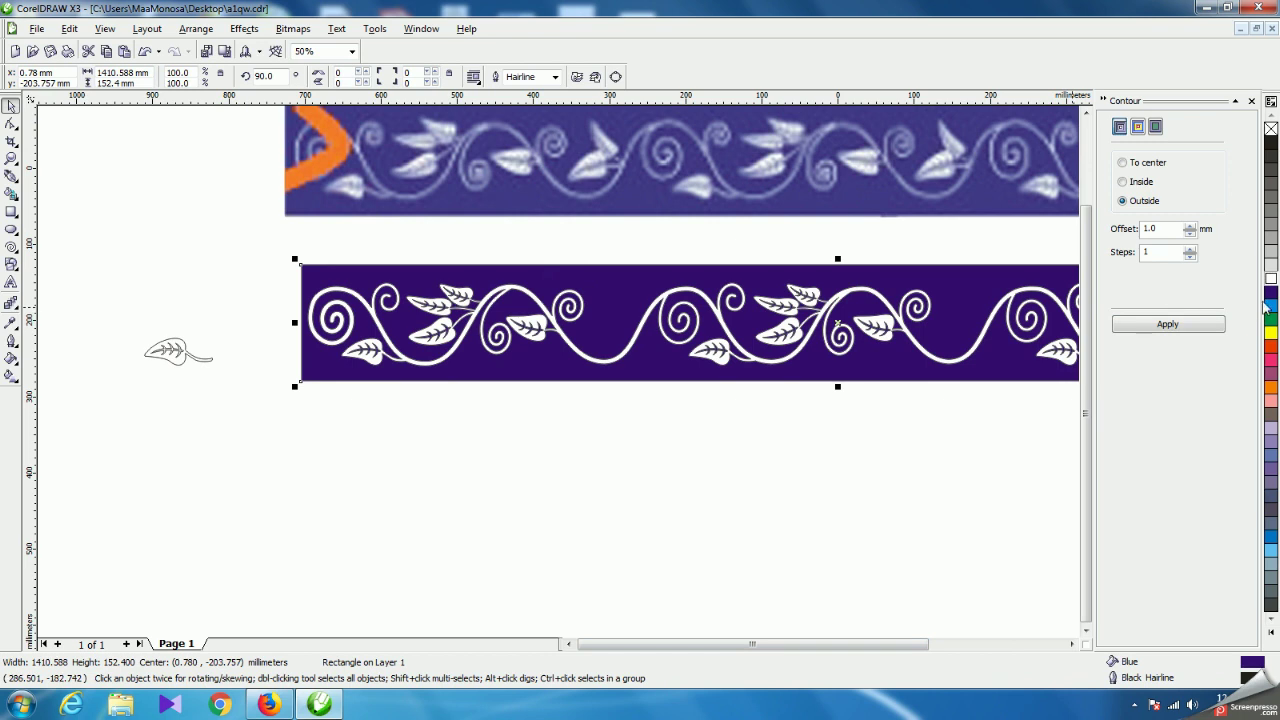
pyautogui.moveTo(1271, 305); pyautogui.dragTo(1258, 376)
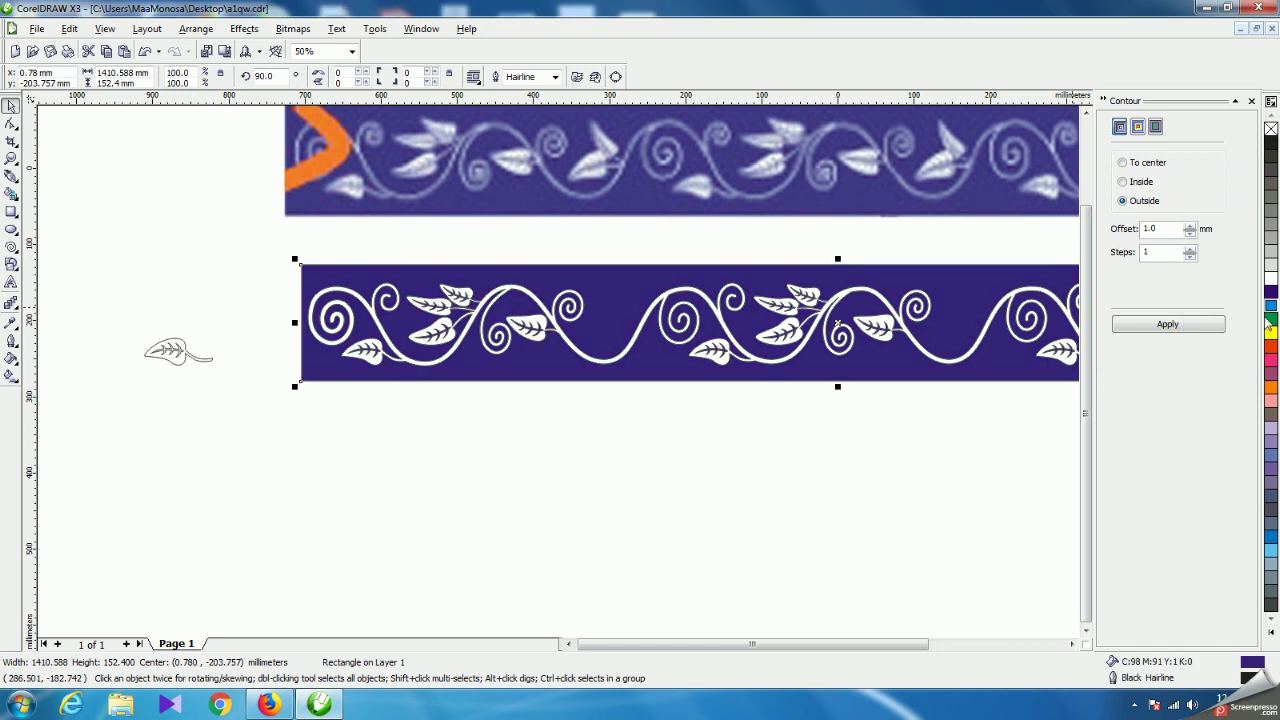
pyautogui.moveTo(1273, 312); pyautogui.dragTo(1257, 368)
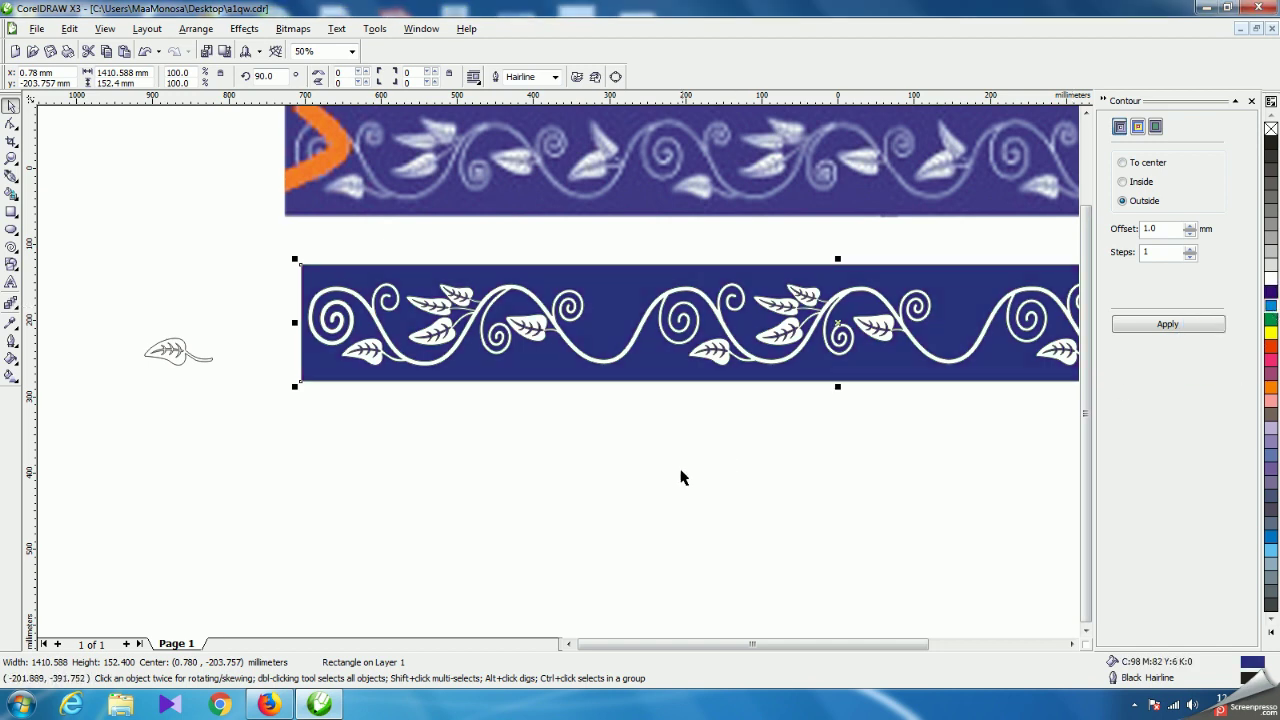
pyautogui.click(575, 484)
# Try to move the spare leaf's outline without its veins onto the reference image's paired leaves, and undo the move.
pyautogui.scroll(-1, 552, 344)
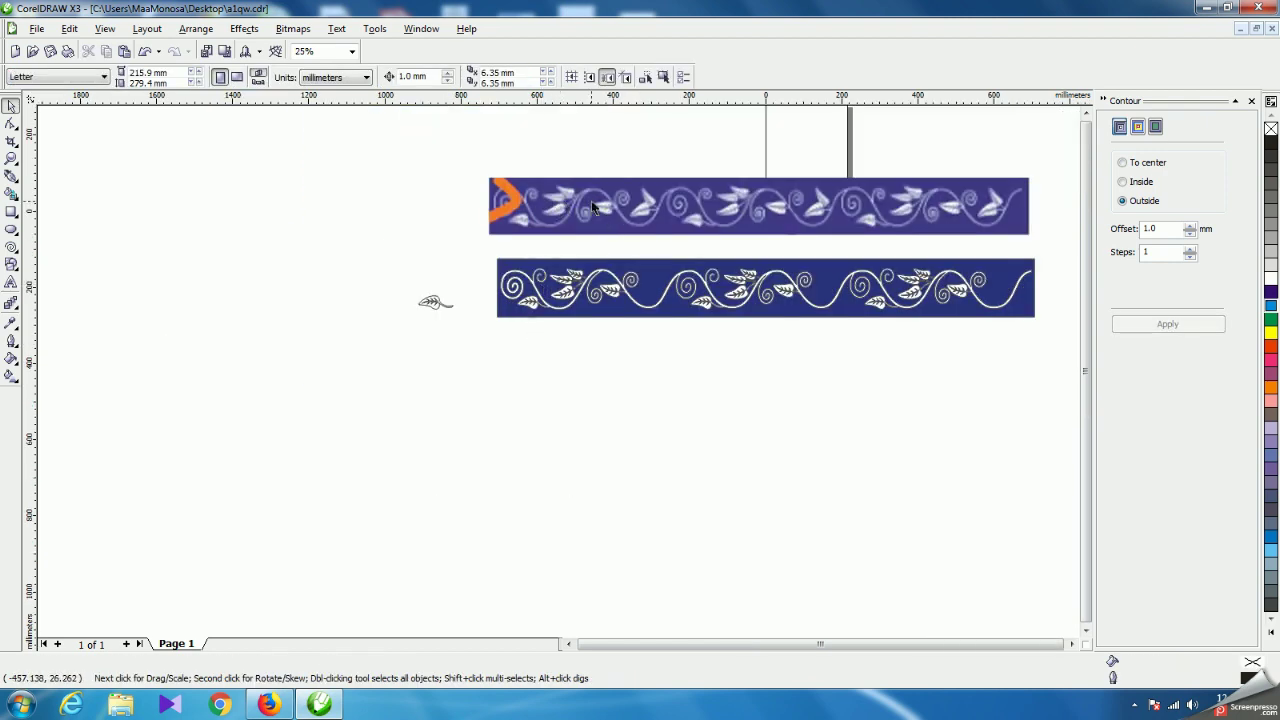
pyautogui.scroll(1, 560, 377)
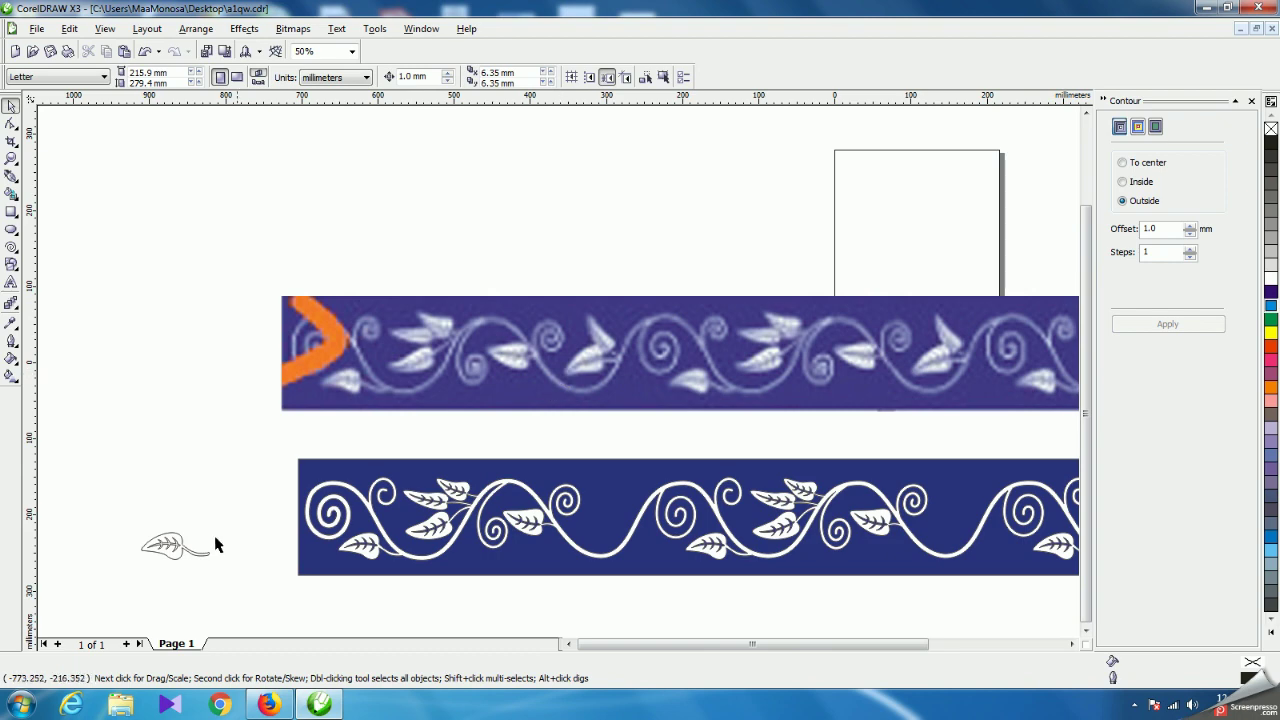
pyautogui.click(178, 545)
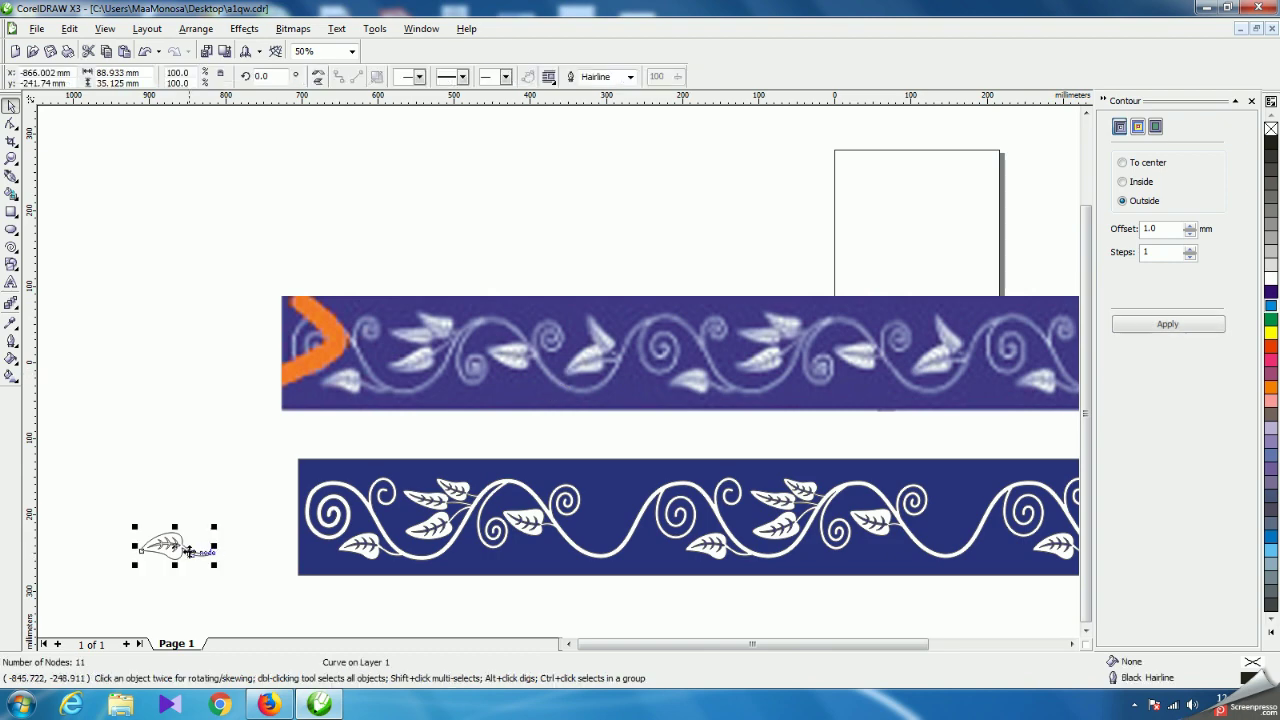
pyautogui.moveTo(172, 538); pyautogui.dragTo(596, 370)
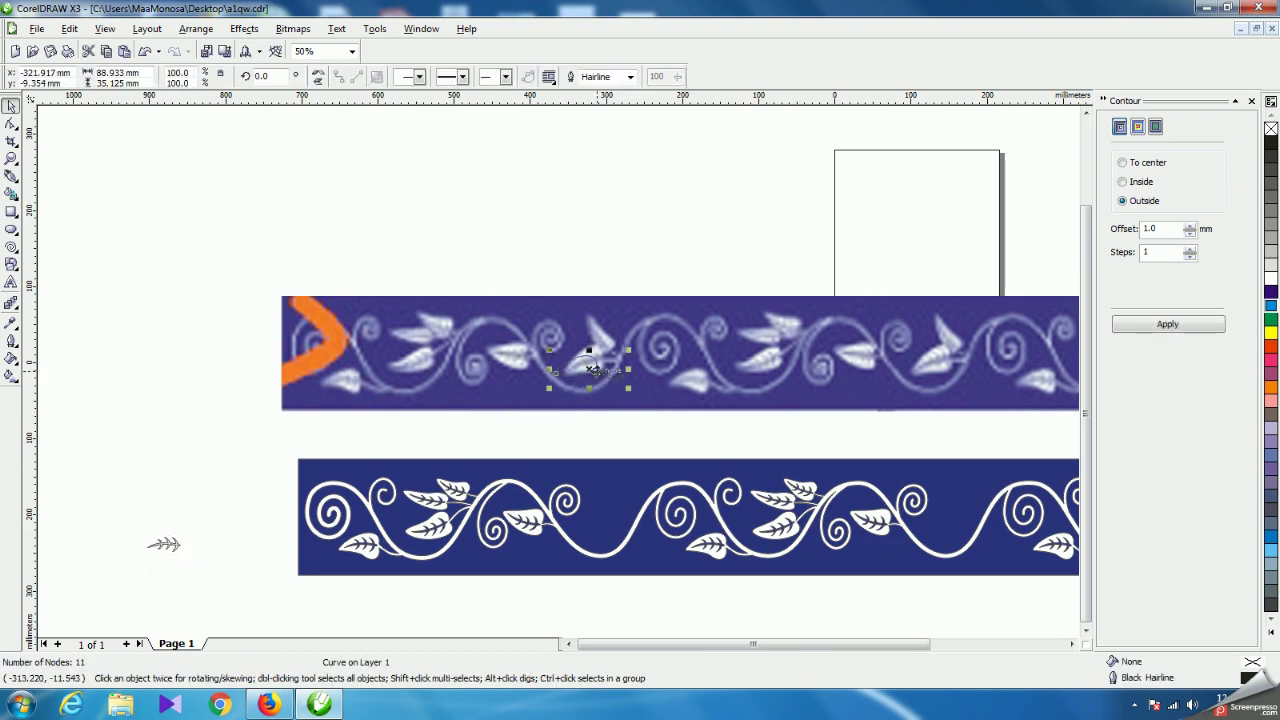
pyautogui.scroll(2, 596, 370)
pyautogui.hotkey('ctrl', 'z')
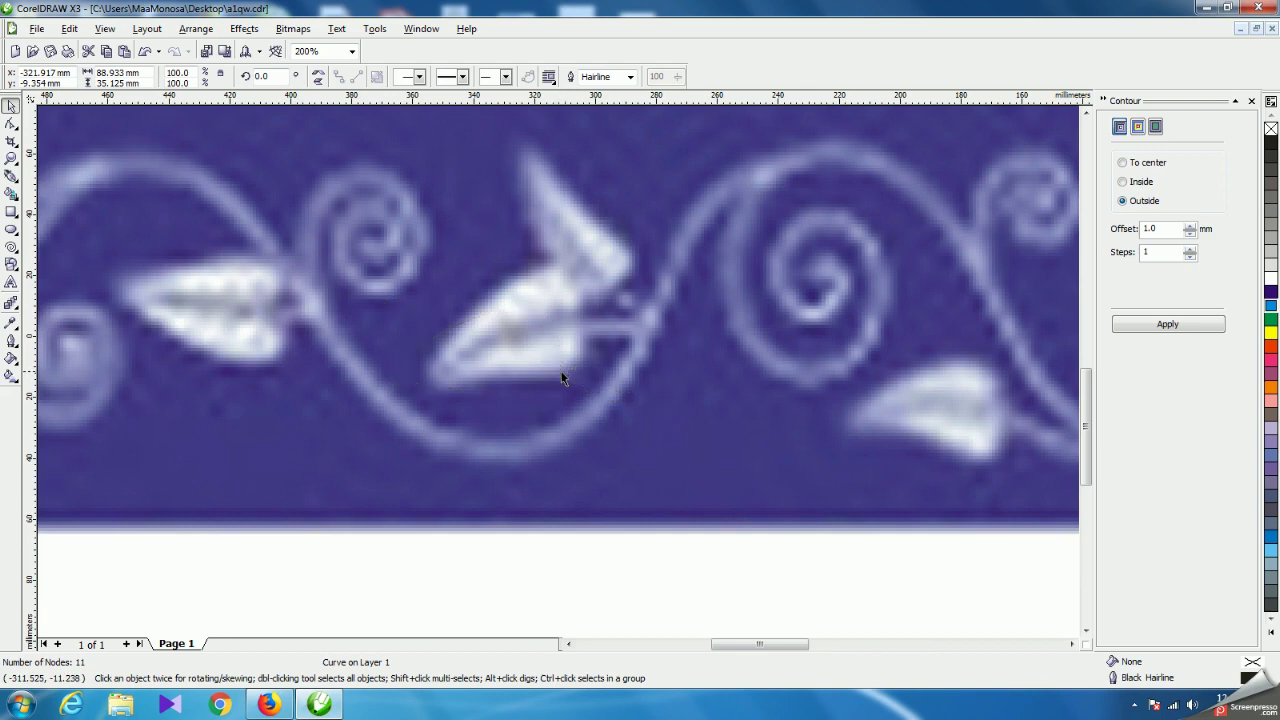
# Combine the spare leaf with its veins and move it onto the lower of the first paired leaves in the reference image.
pyautogui.scroll(-2, 561, 377)
pyautogui.moveTo(80, 495); pyautogui.dragTo(210, 580)
pyautogui.click(339, 77)
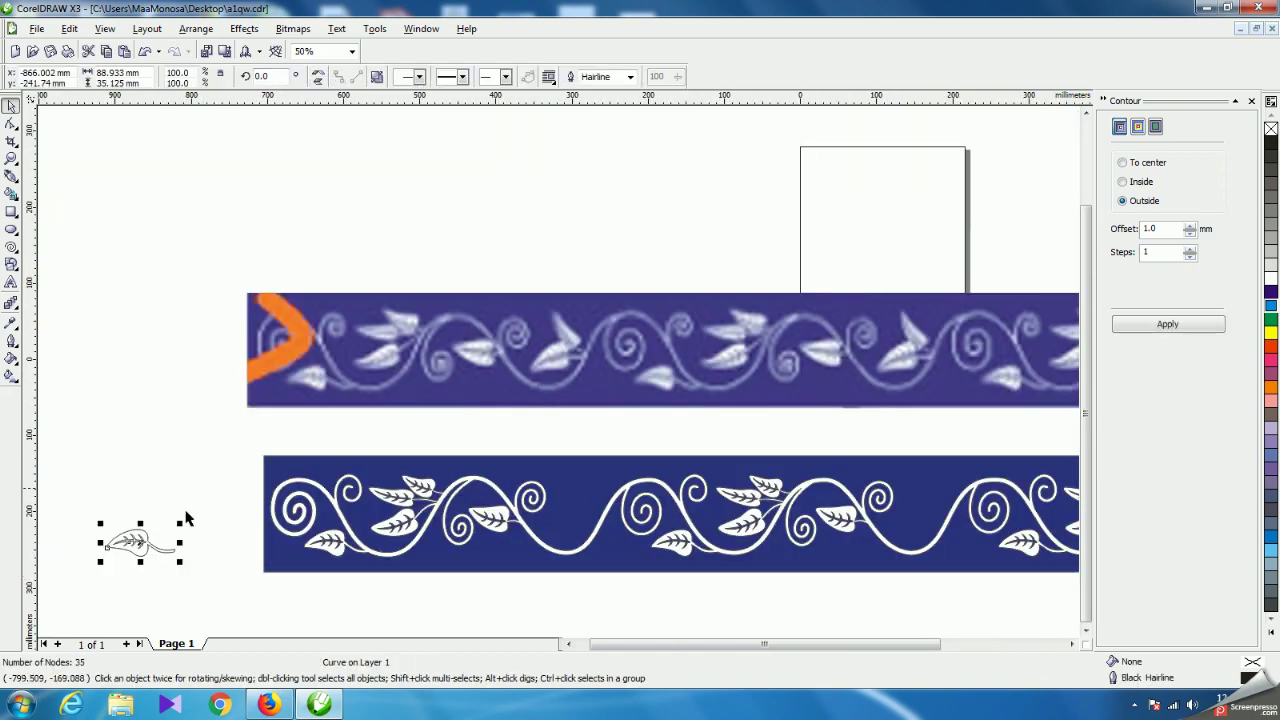
pyautogui.moveTo(138, 540); pyautogui.dragTo(570, 356)
# Rotate the leaf to 23.2 degrees and align it with the lower paired leaf in the reference image.
pyautogui.scroll(2, 570, 356)
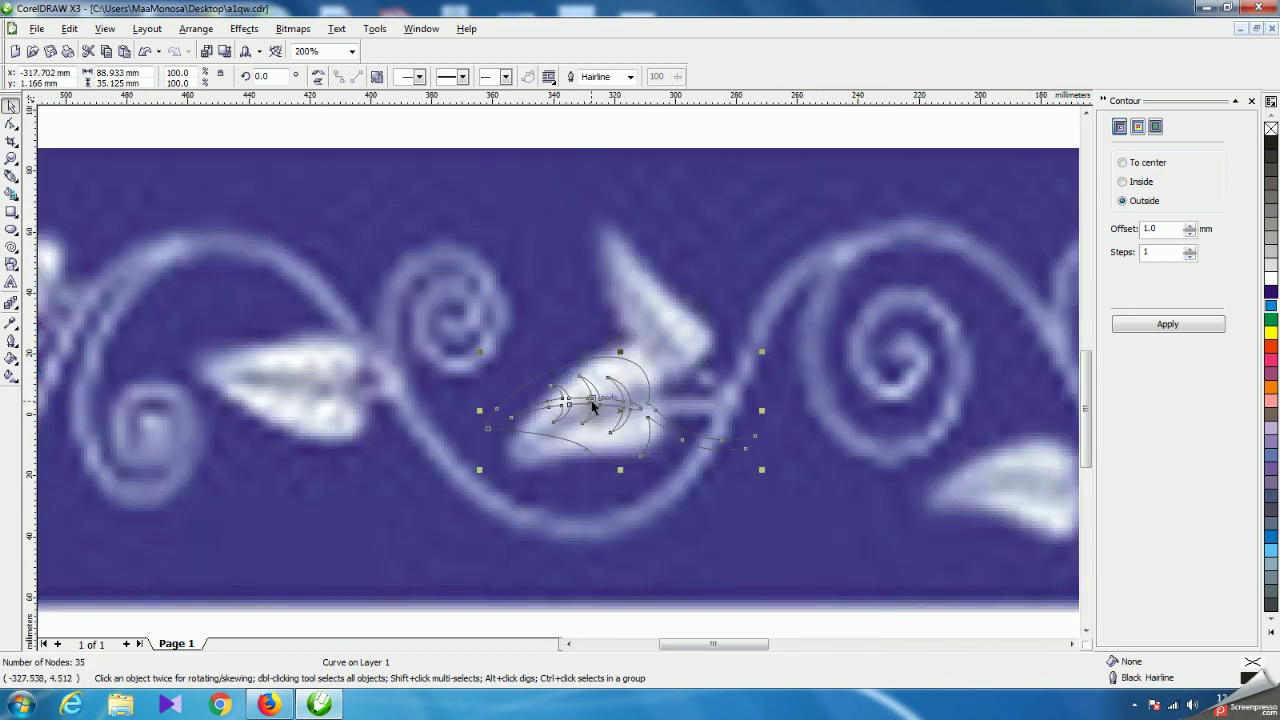
pyautogui.click(592, 404)
pyautogui.moveTo(760, 476); pyautogui.dragTo(784, 410)
pyautogui.click(639, 386)
pyautogui.moveTo(640, 387); pyautogui.dragTo(646, 381)
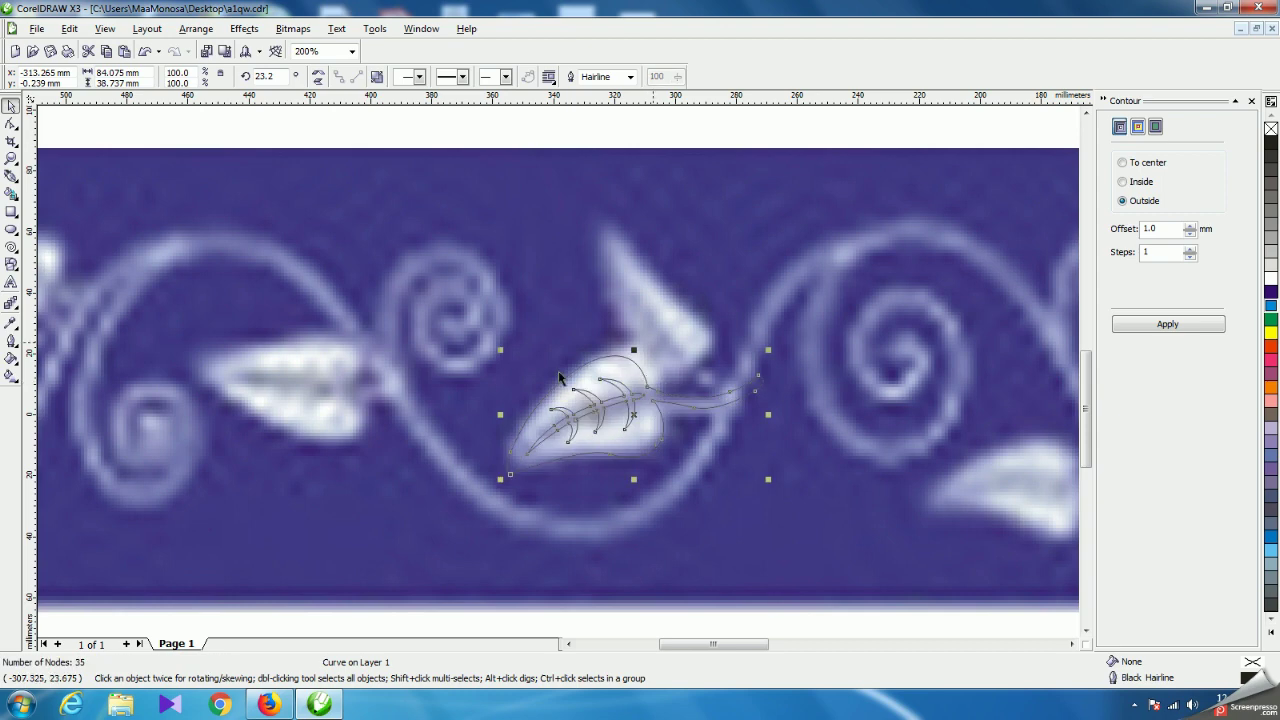
# Fill the rotated leaf with white and prepare its nodes for shaping.
pyautogui.scroll(1, 652, 368)
pyautogui.click(11, 123)
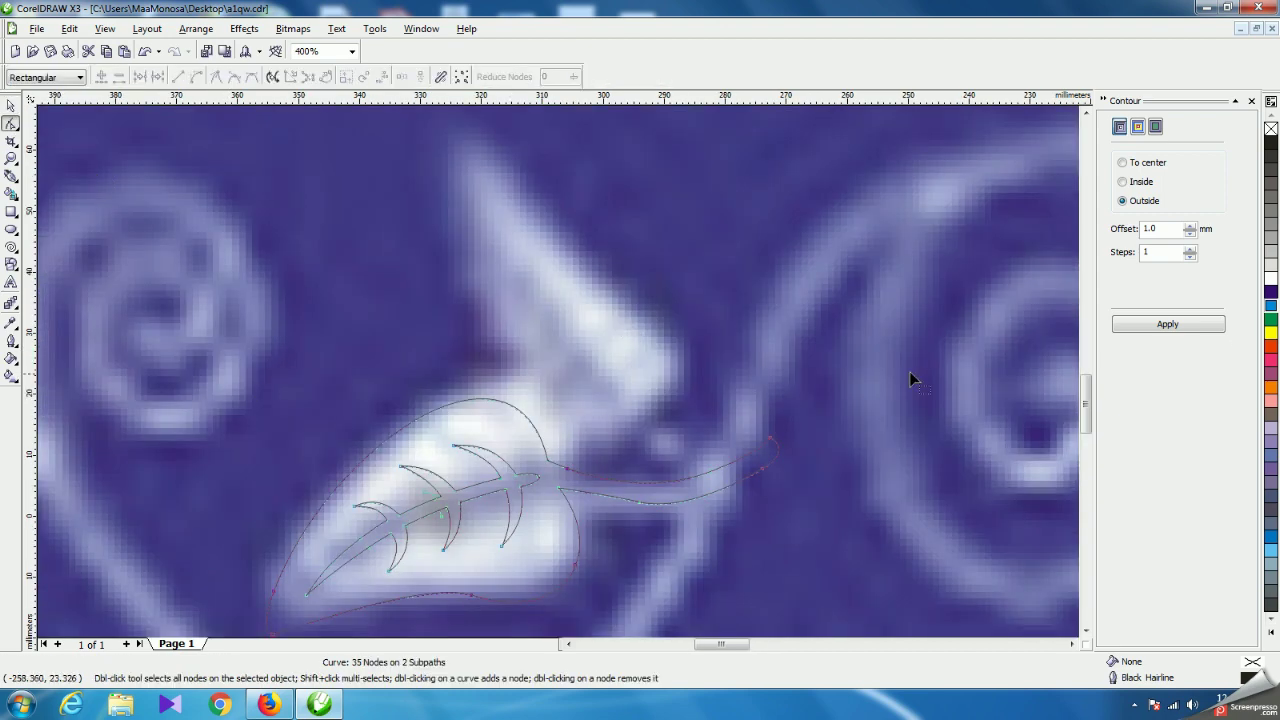
pyautogui.click(1271, 278)
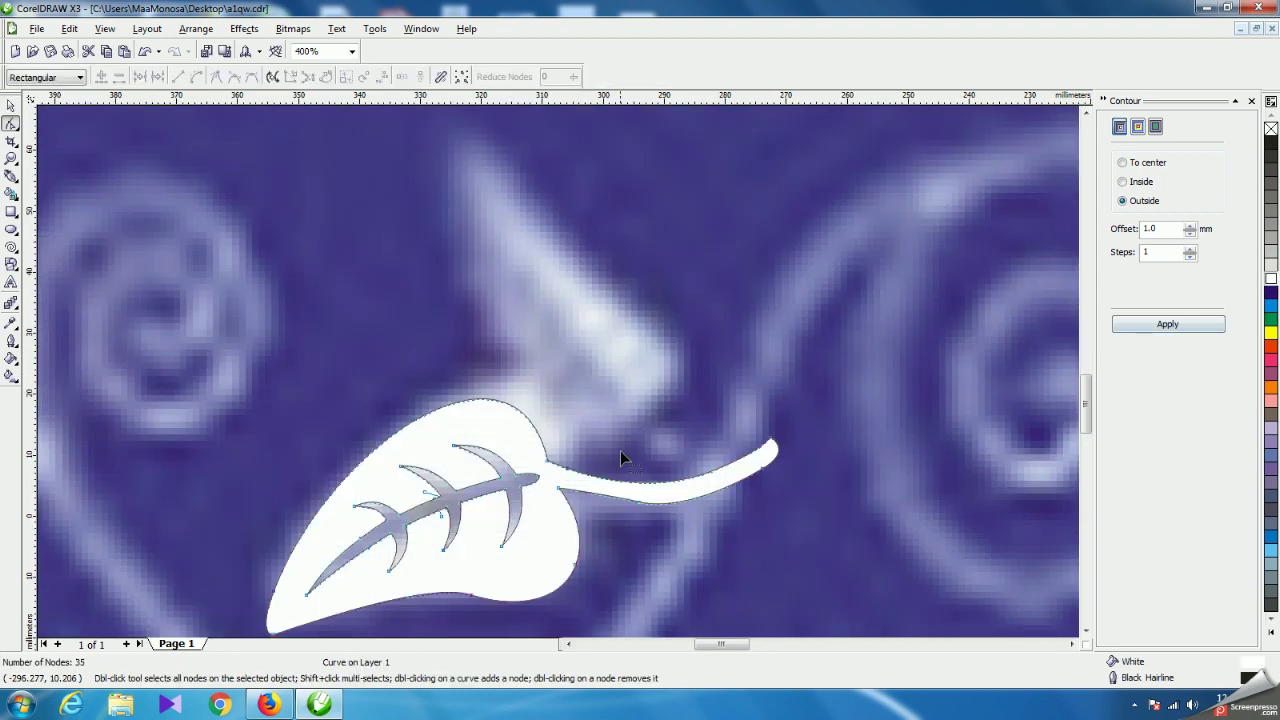
# Refine the curve nodes where the leaf's upper lobe meets the stem and along the stem's lower edge.
pyautogui.click(548, 462)
pyautogui.moveTo(520, 322); pyautogui.dragTo(566, 313)
pyautogui.moveTo(335, 447); pyautogui.dragTo(334, 411)
pyautogui.click(638, 503)
pyautogui.scroll(2, 621, 503)
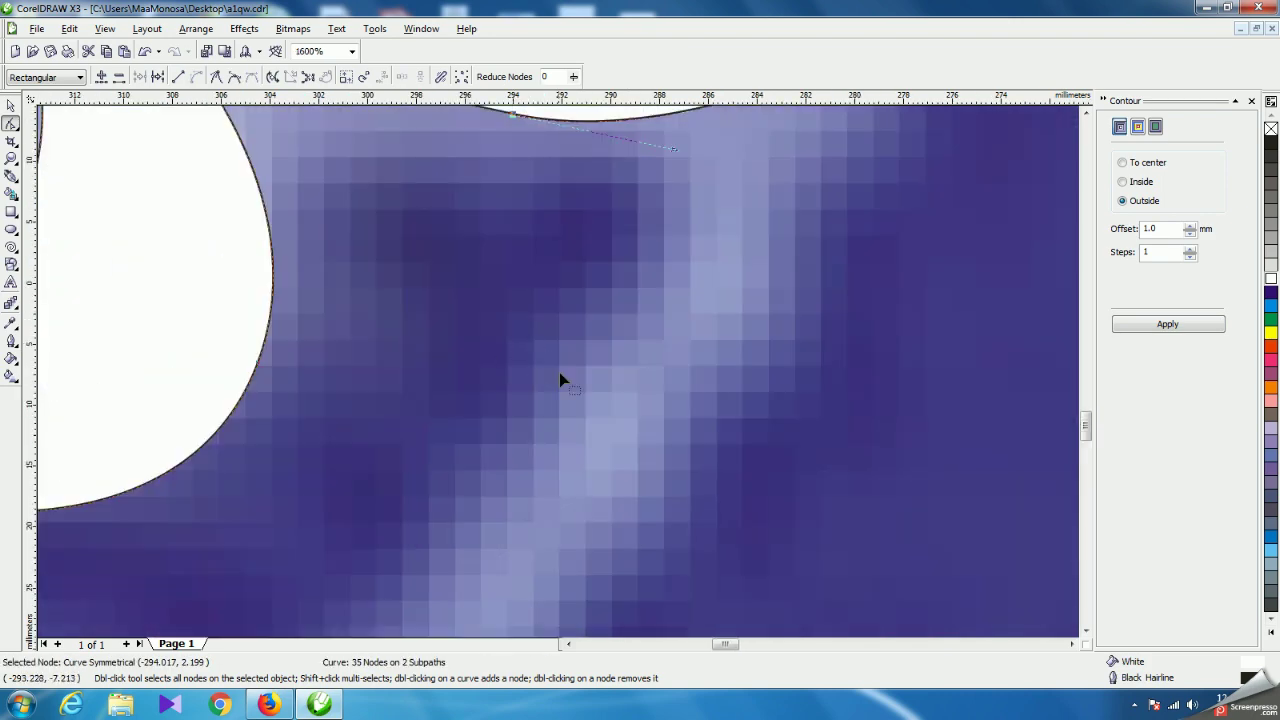
pyautogui.scroll(-2, 561, 380)
pyautogui.scroll(1, 560, 374)
pyautogui.moveTo(572, 372); pyautogui.dragTo(569, 378)
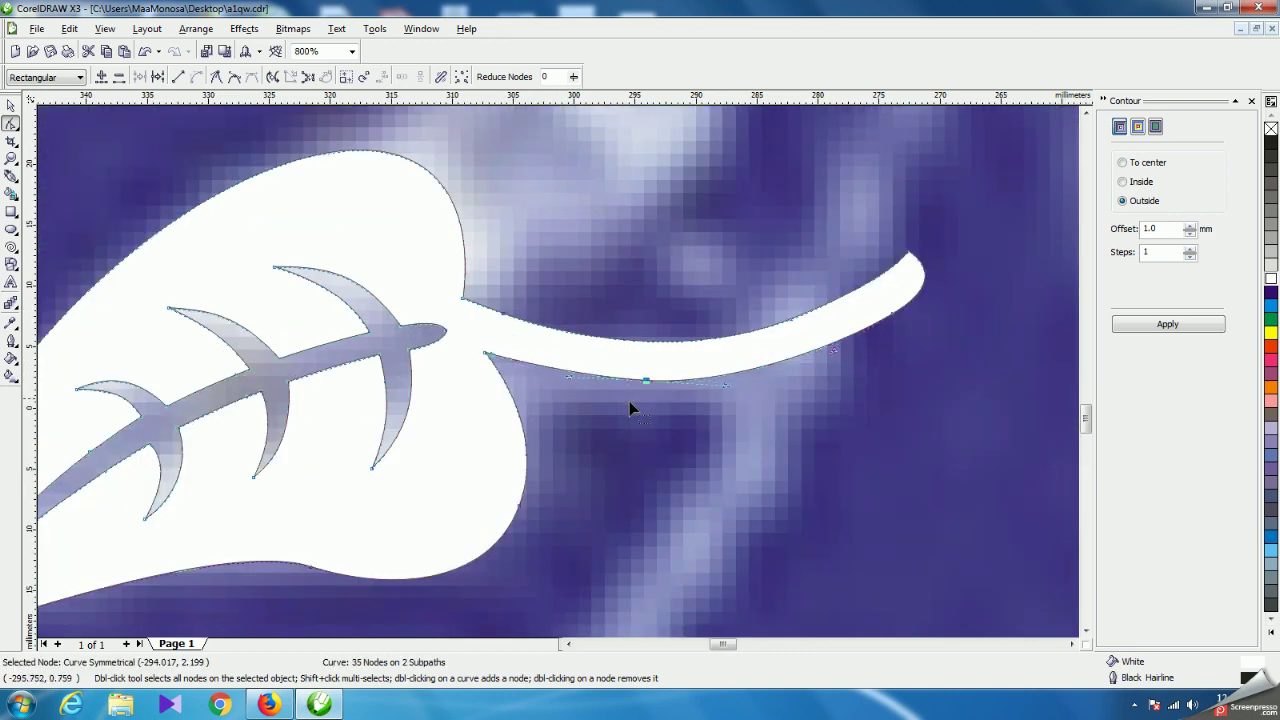
# Adjust the node joining the upper lobe to the stem and reshape the outline near the leaf's pointed tip.
pyautogui.scroll(-2, 557, 366)
pyautogui.scroll(2, 568, 381)
pyautogui.moveTo(579, 420); pyautogui.dragTo(597, 452)
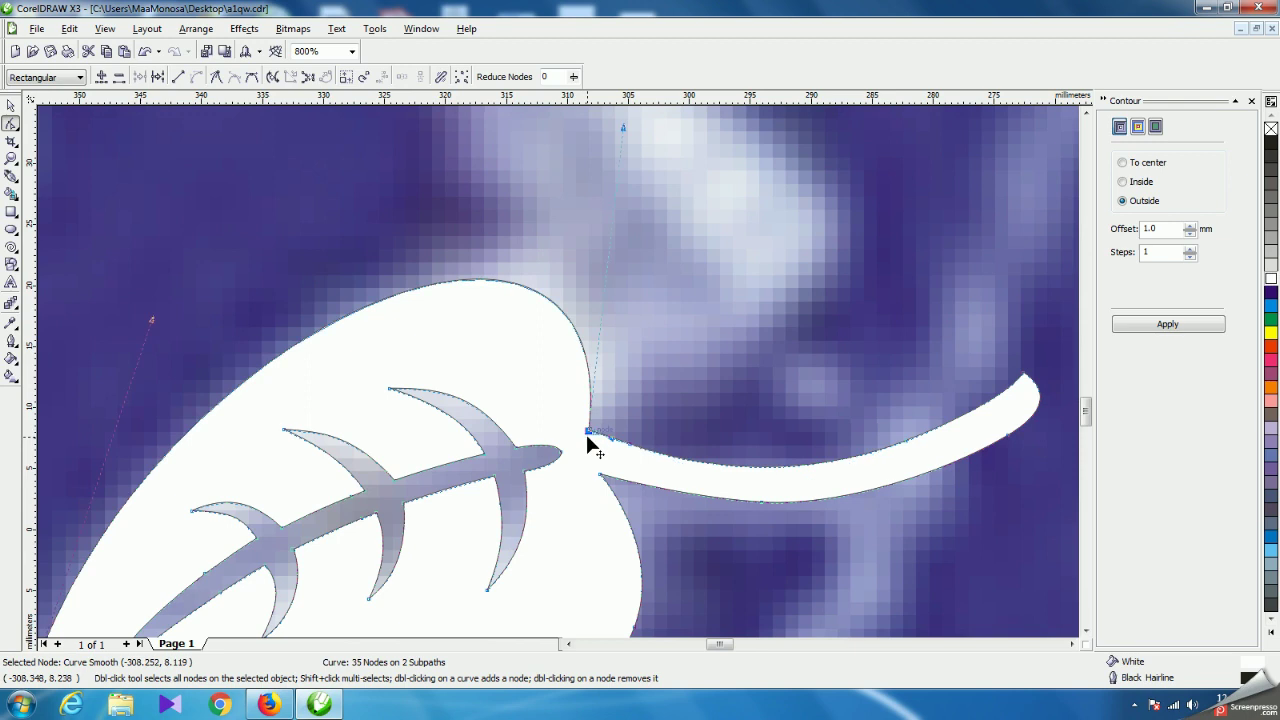
pyautogui.scroll(-2, 563, 377)
pyautogui.moveTo(441, 362); pyautogui.dragTo(441, 348)
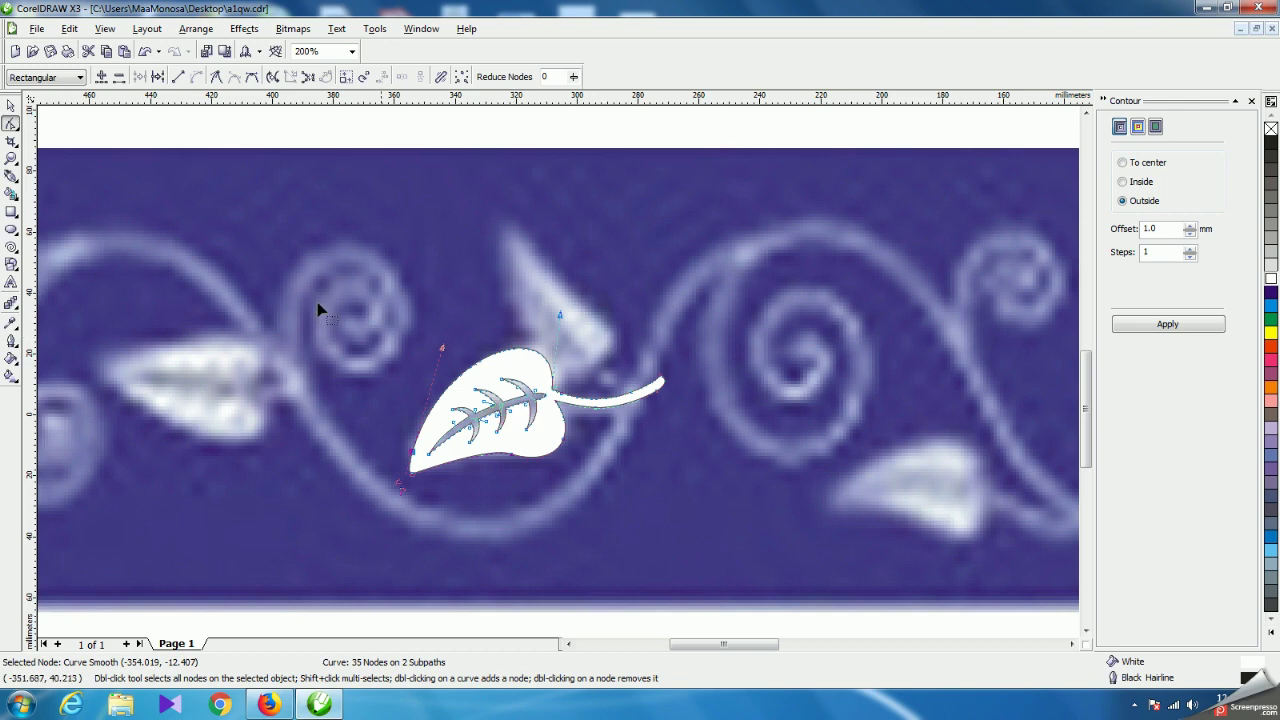
# Add a node on each edge of the leaf's stem near its end and delete the end nodes beyond them.
pyautogui.click(11, 105)
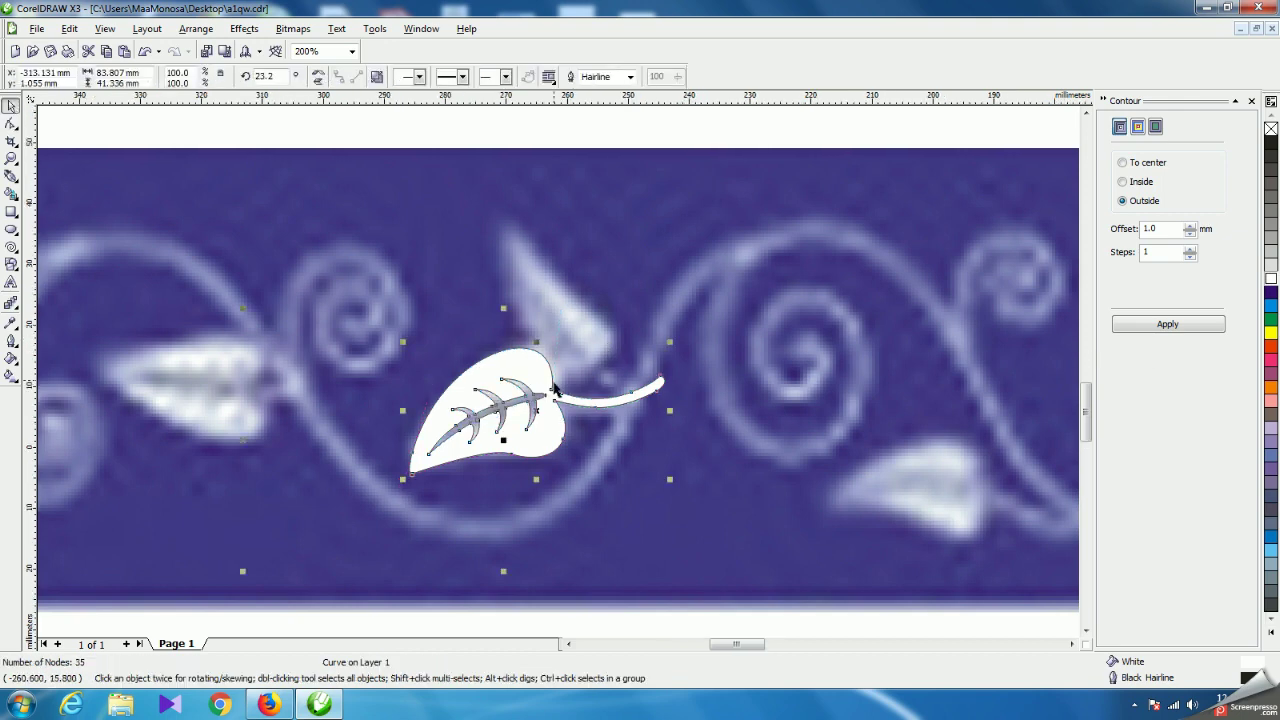
pyautogui.scroll(2, 556, 388)
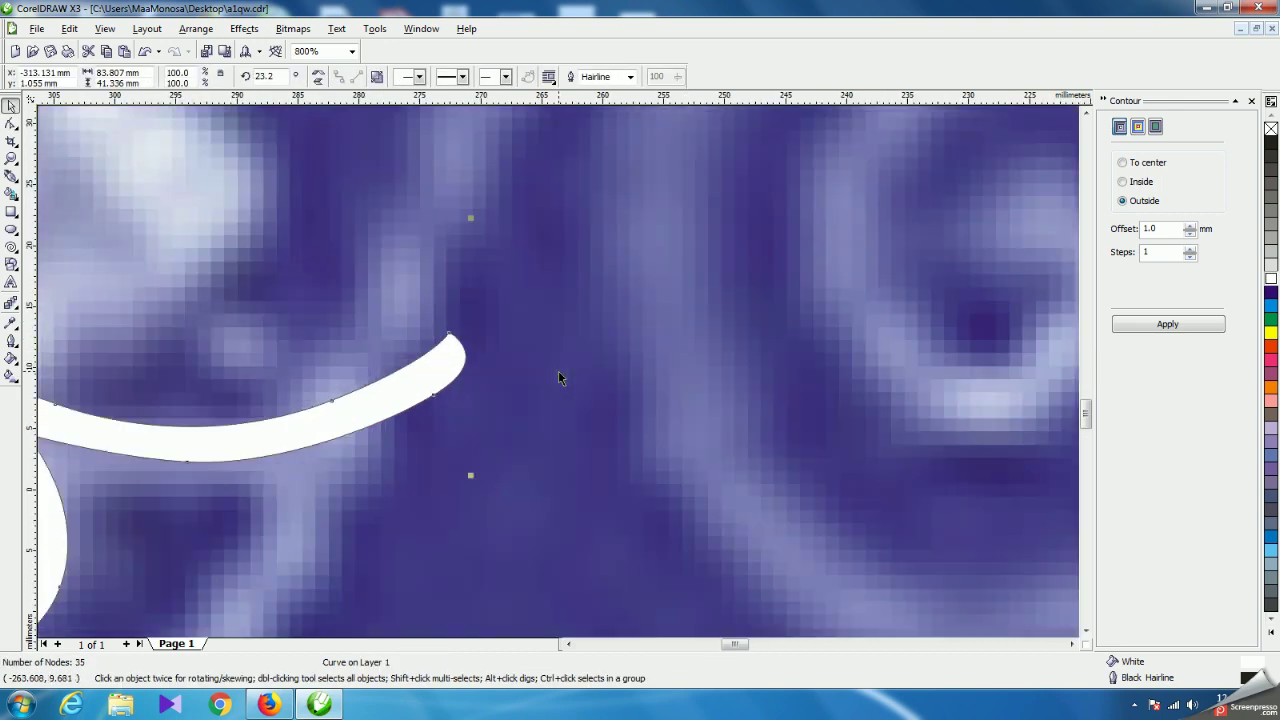
pyautogui.click(11, 122)
pyautogui.click(358, 392)
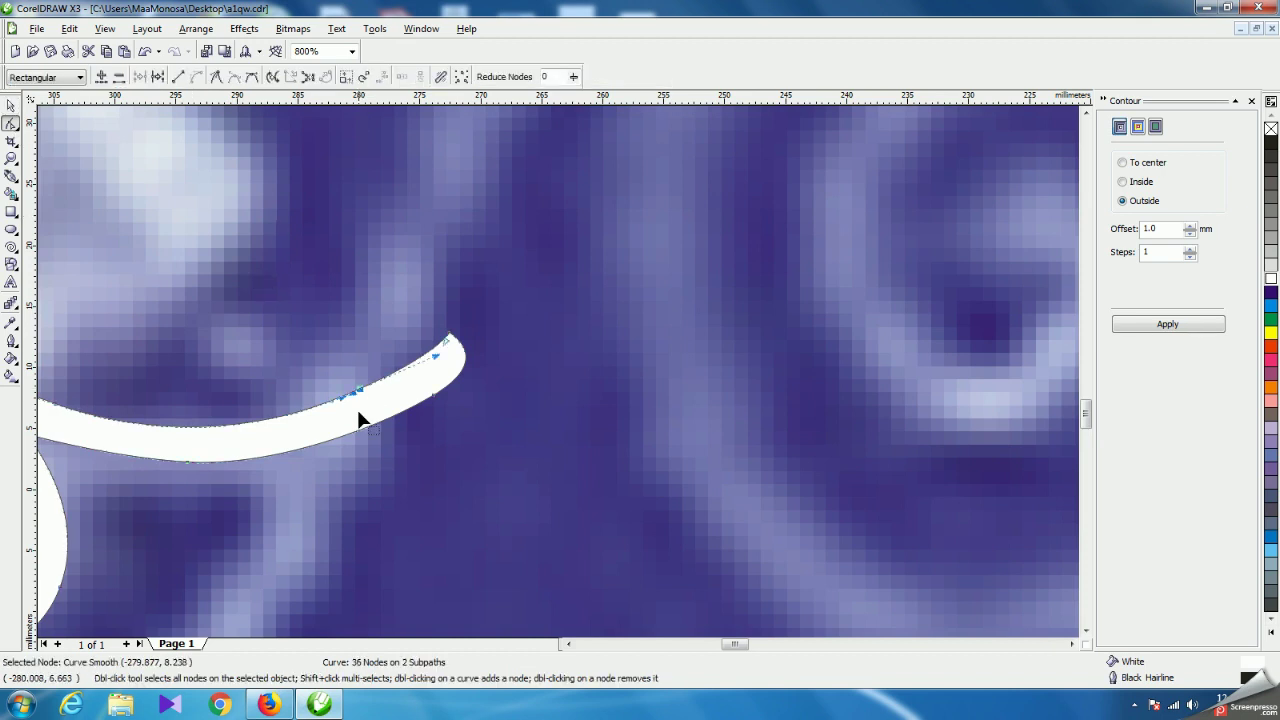
pyautogui.doubleClick(362, 436)
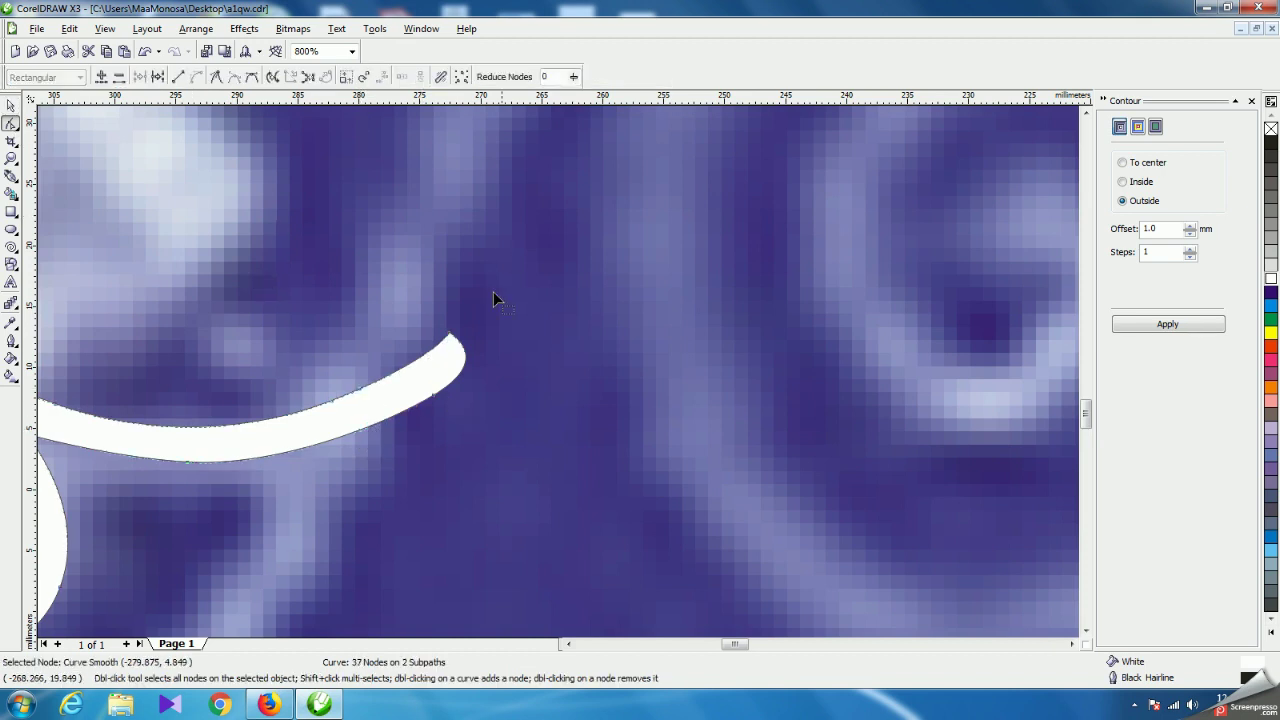
pyautogui.moveTo(411, 453); pyautogui.dragTo(411, 453)
pyautogui.press('Delete')
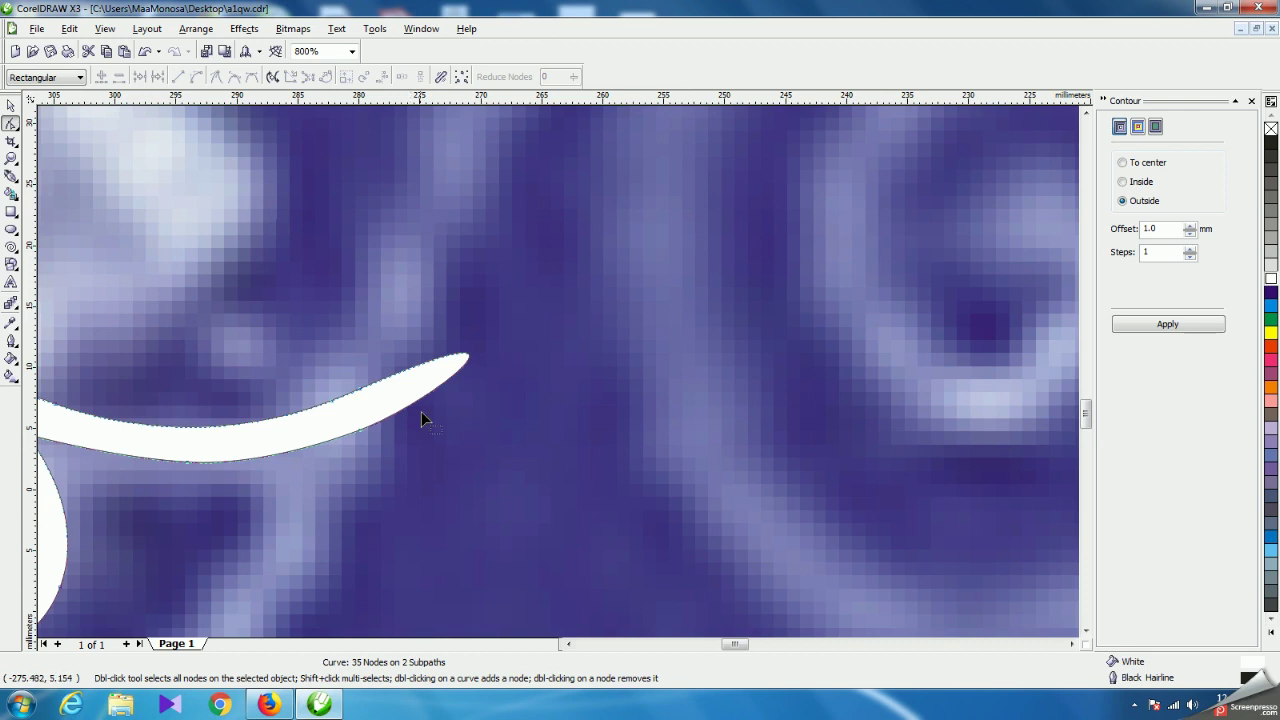
# Pull the stem's end back to the vine and remove the surplus node to leave a short rounded end.
pyautogui.moveTo(471, 360); pyautogui.dragTo(371, 412)
pyautogui.click(380, 408)
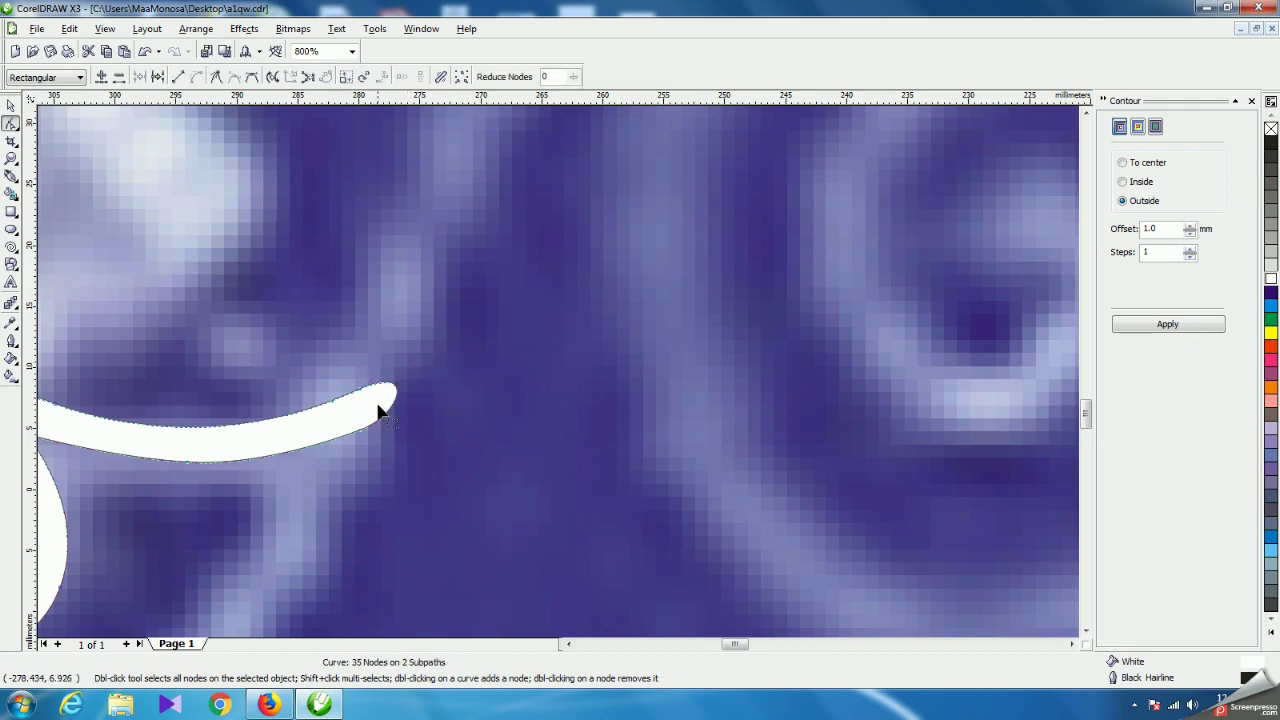
pyautogui.doubleClick(398, 402)
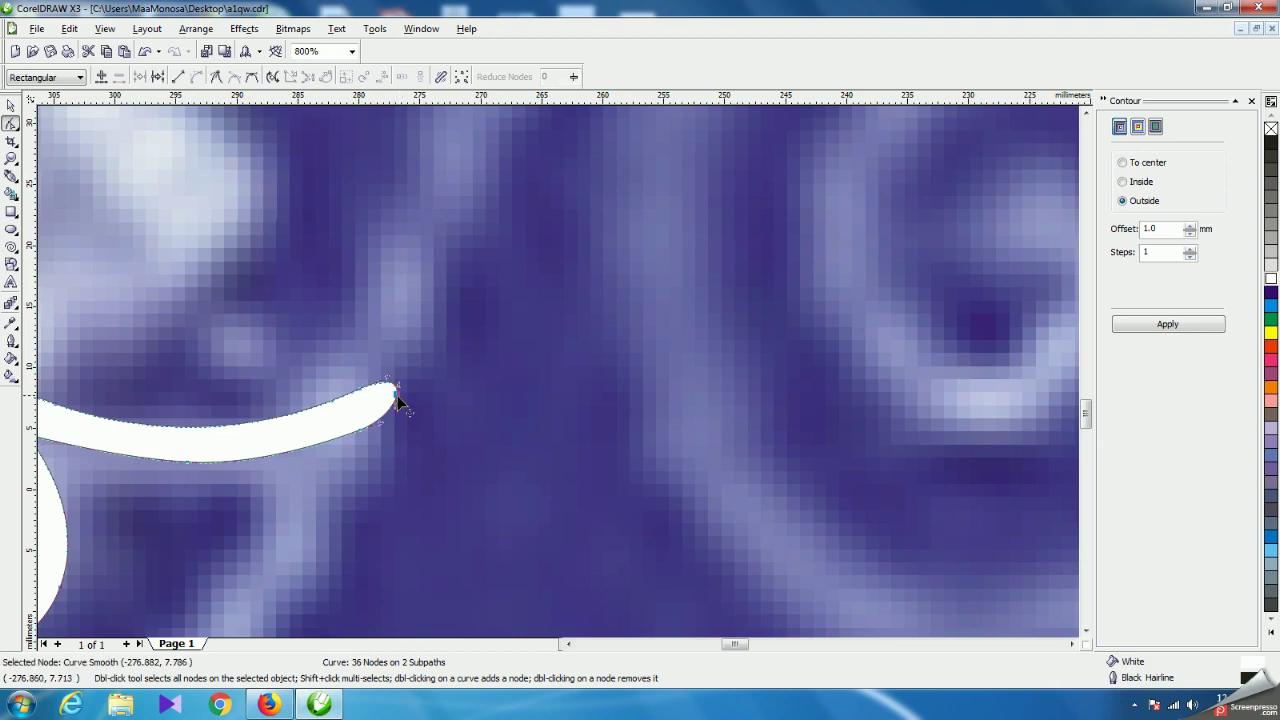
pyautogui.moveTo(386, 394); pyautogui.dragTo(380, 410)
pyautogui.doubleClick(380, 408)
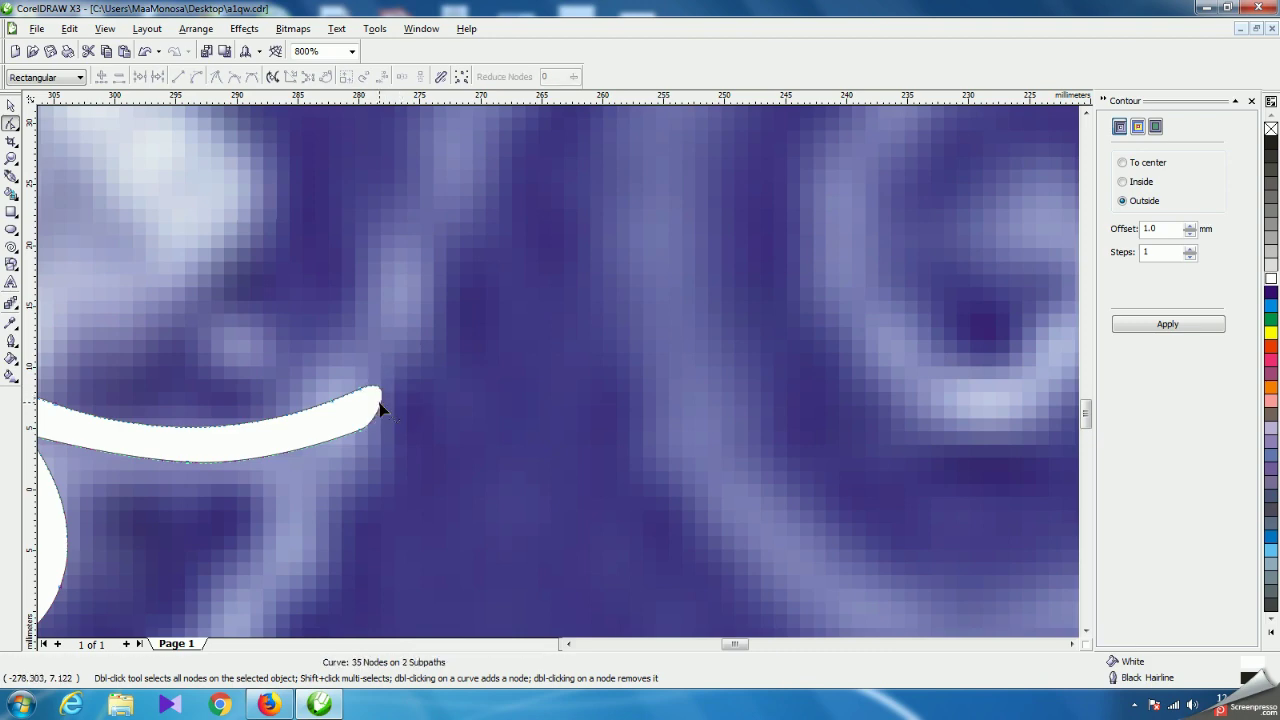
pyautogui.scroll(-1, 558, 378)
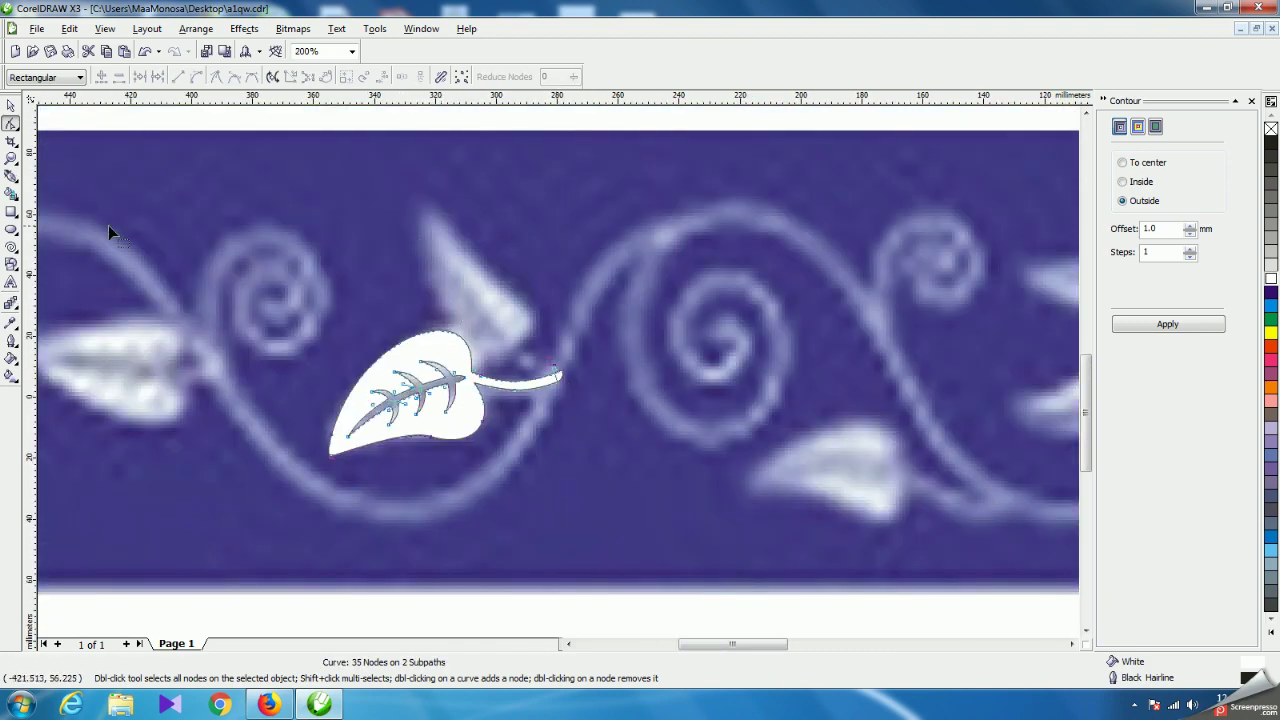
# Duplicate the finished leaf above the original and mirror the copy vertically.
pyautogui.click(10, 105)
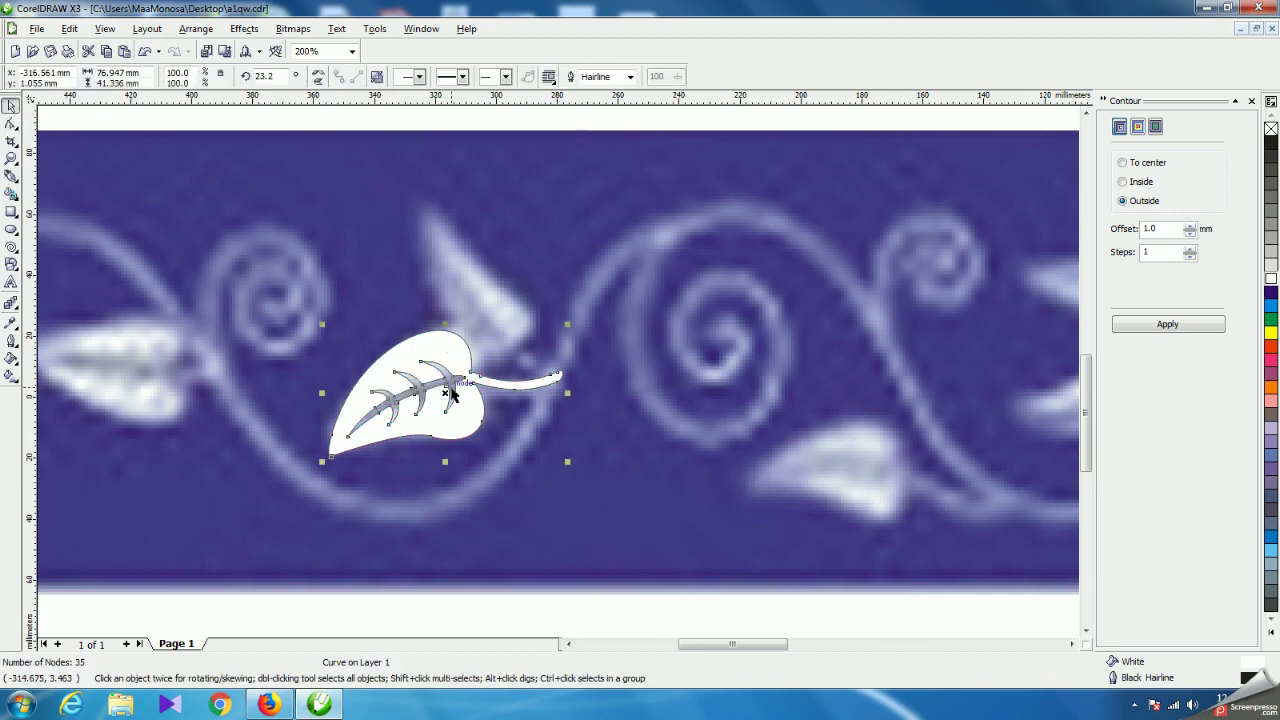
pyautogui.moveTo(452, 393); pyautogui.dragTo(644, 276)
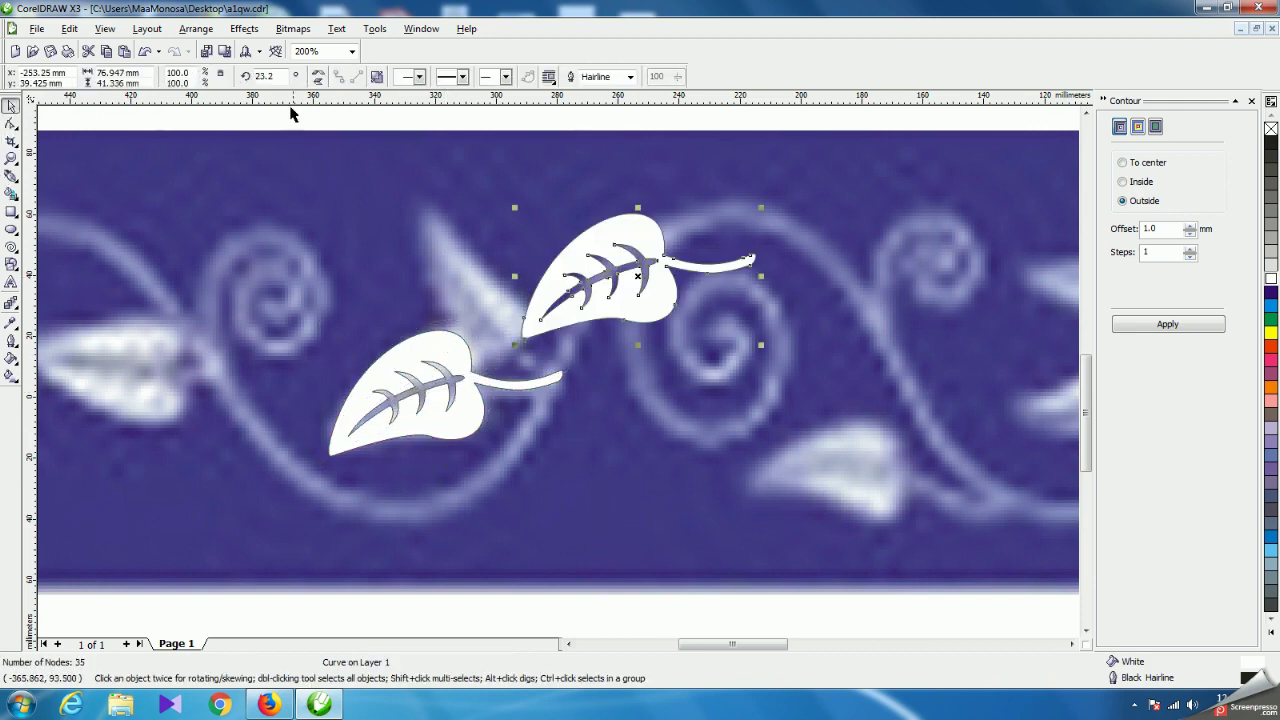
pyautogui.click(318, 77)
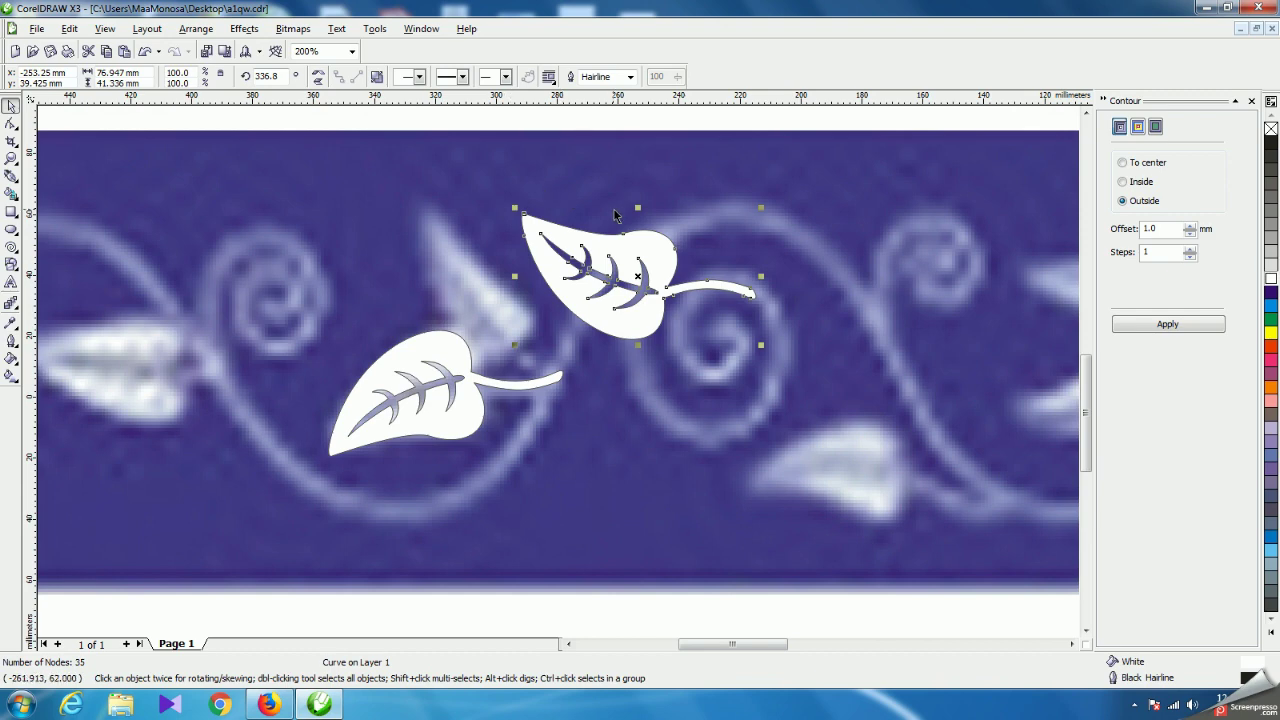
# Compress the mirrored leaf's height to about 47.4%, then rotate and skew it to match the upper paired leaf's slant.
pyautogui.moveTo(638, 207); pyautogui.dragTo(622, 276)
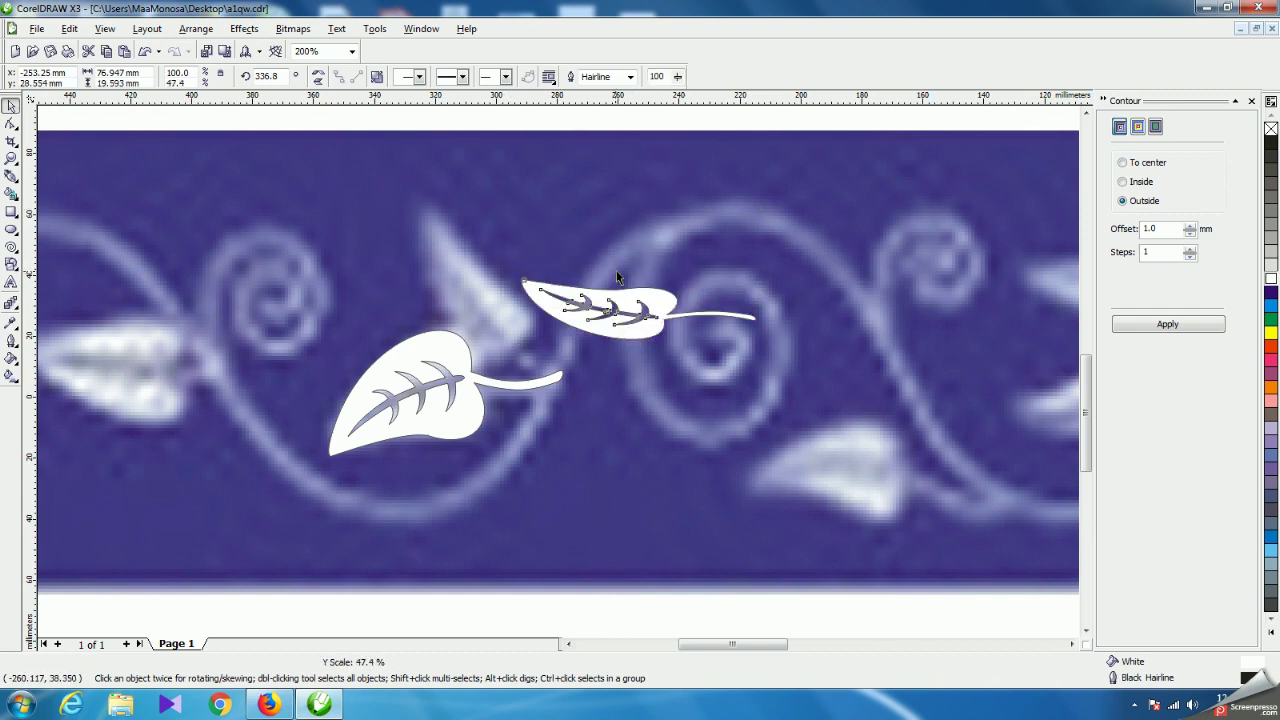
pyautogui.click(645, 308)
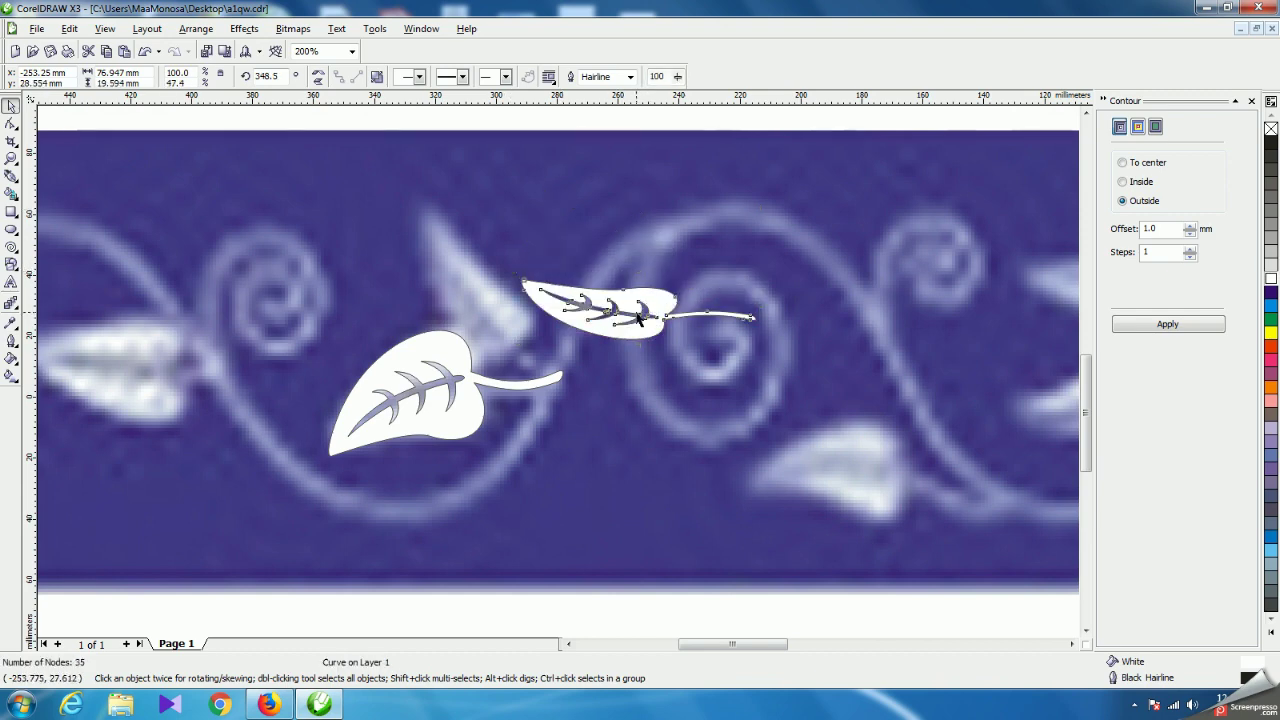
pyautogui.moveTo(763, 272); pyautogui.dragTo(748, 355)
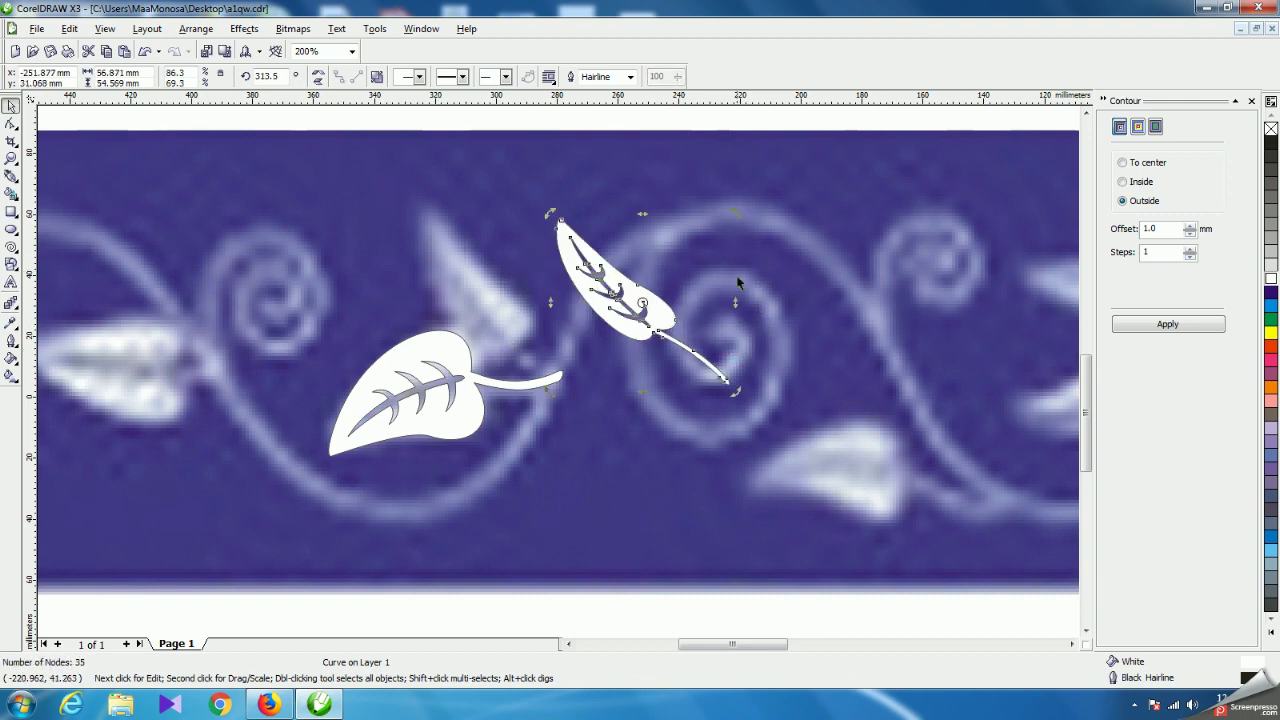
pyautogui.moveTo(734, 302); pyautogui.dragTo(731, 285)
pyautogui.moveTo(643, 371); pyautogui.dragTo(633, 371)
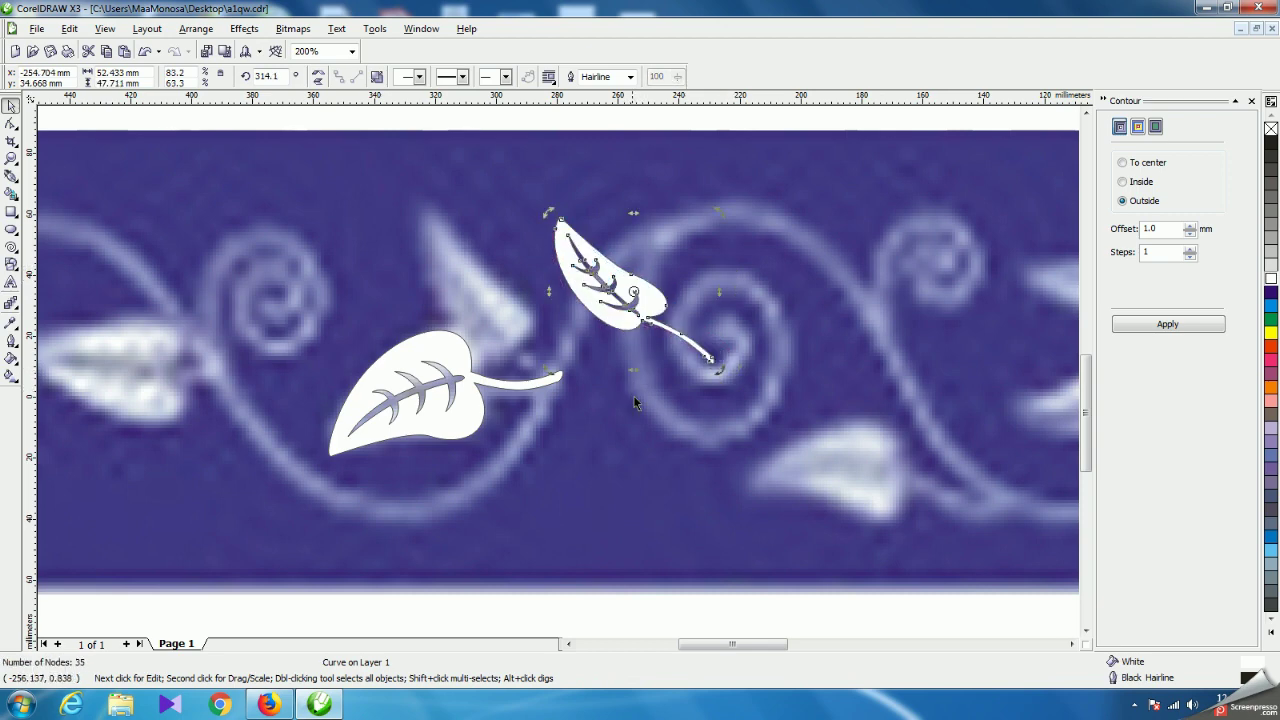
# Stretch the slanted leaf to about 51 by 62 mm and place it over the upper paired leaf in the reference image.
pyautogui.click(650, 305)
pyautogui.moveTo(633, 212); pyautogui.dragTo(634, 167)
pyautogui.moveTo(718, 269); pyautogui.dragTo(515, 312)
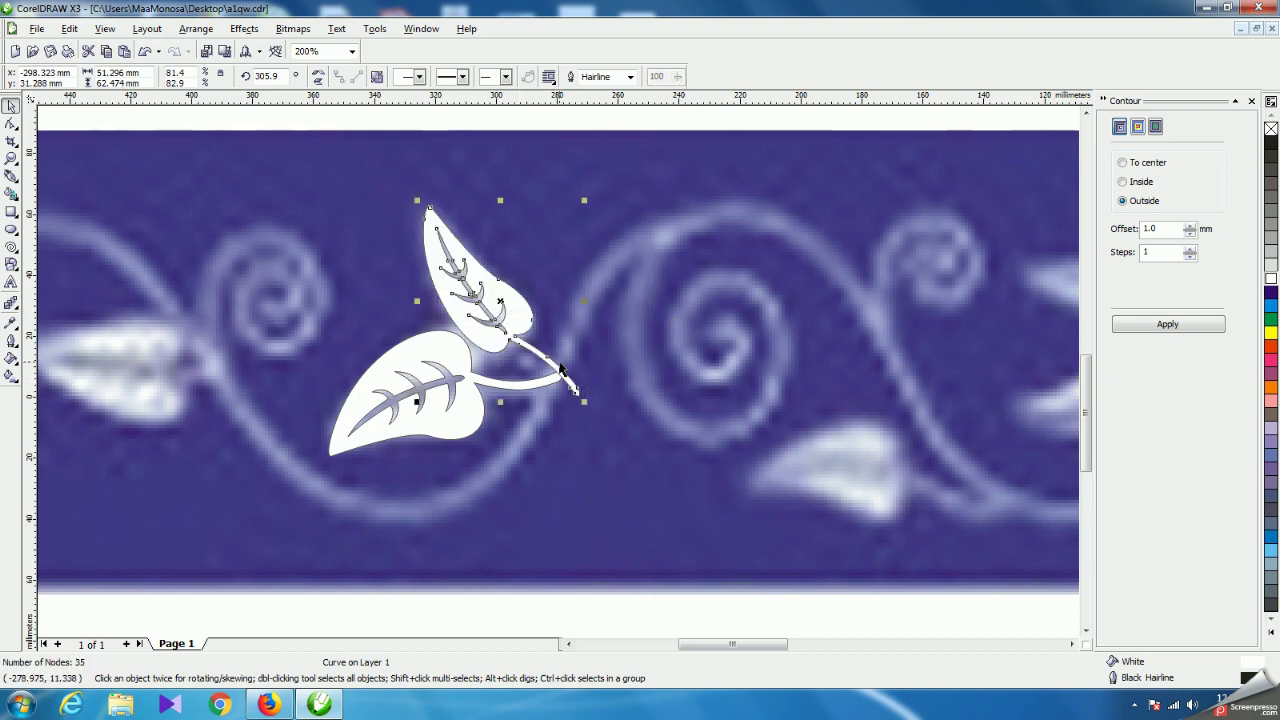
# Delete the three nodes at the end of the upper leaf's stem.
pyautogui.scroll(1, 575, 365)
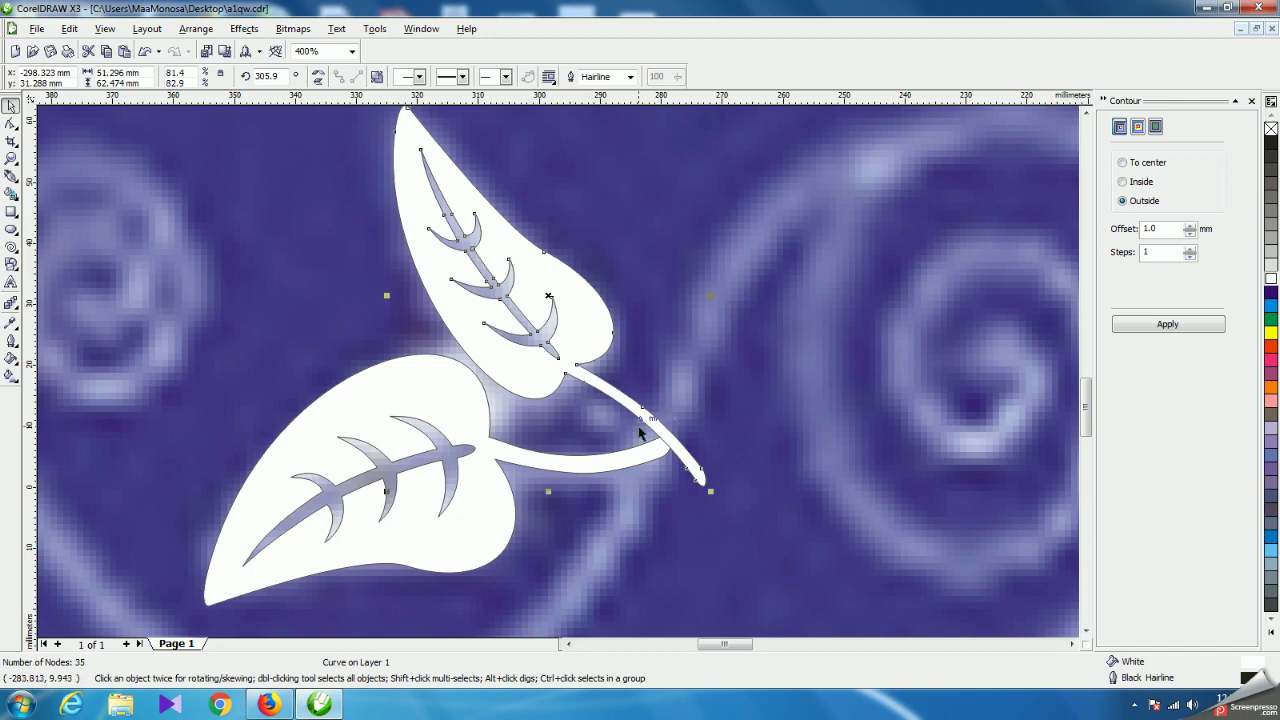
pyautogui.click(11, 122)
pyautogui.moveTo(727, 382); pyautogui.dragTo(643, 538)
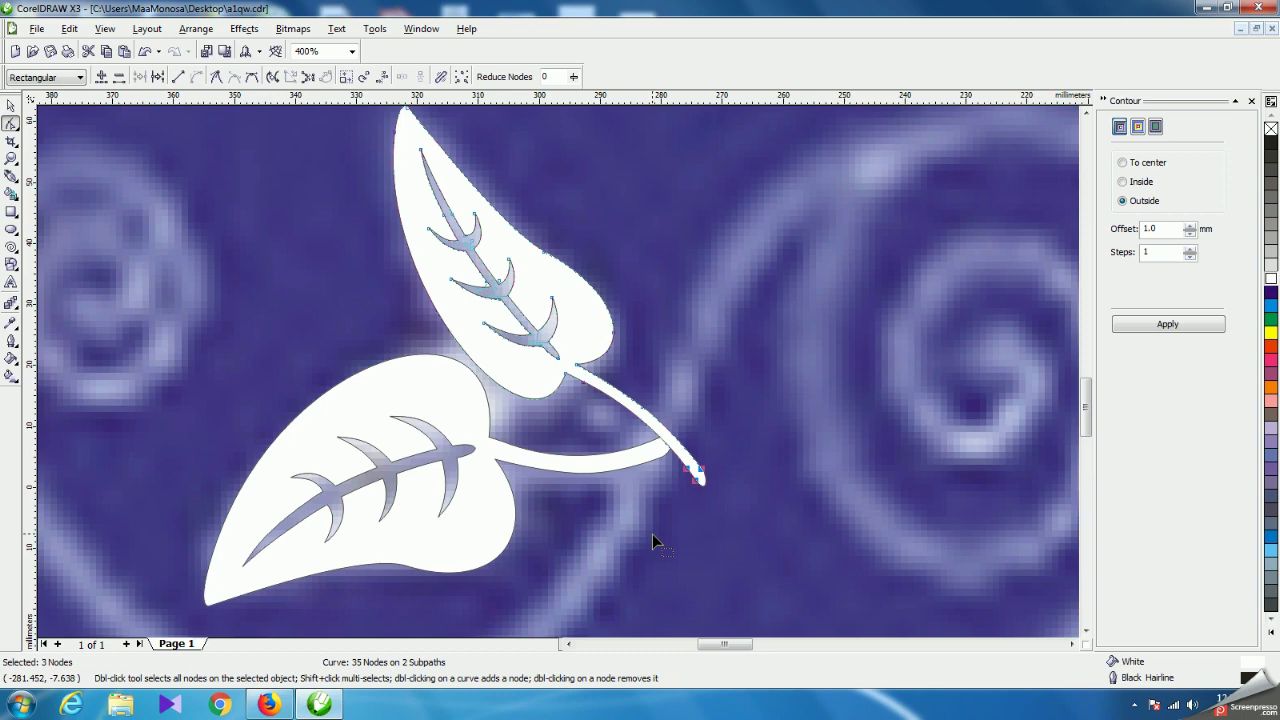
pyautogui.press('Delete')
# Rearrange the upper leaf's stem nodes and handles so both edges curve down to the lower leaf's stem.
pyautogui.click(583, 382)
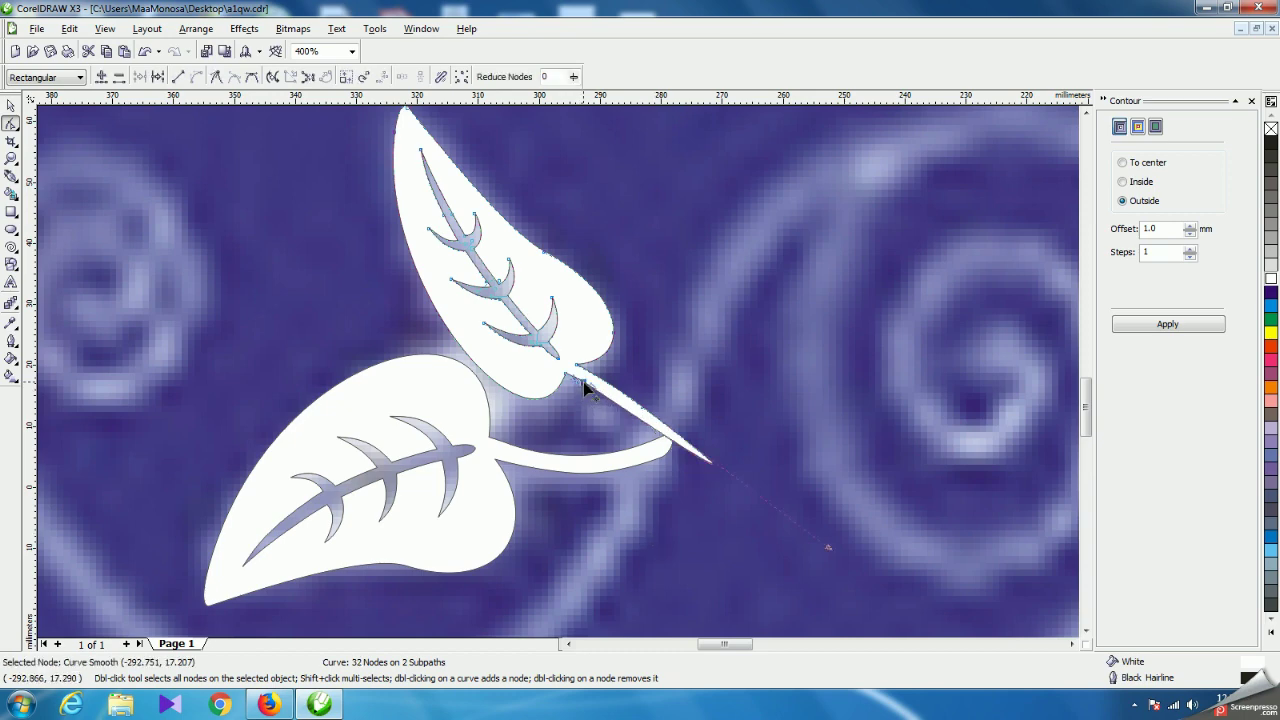
pyautogui.moveTo(583, 383)
pyautogui.mouseDown()
pyautogui.moveTo(614, 431)
pyautogui.moveTo(653, 453)
pyautogui.moveTo(592, 420)
pyautogui.mouseUp()
pyautogui.click(580, 370)
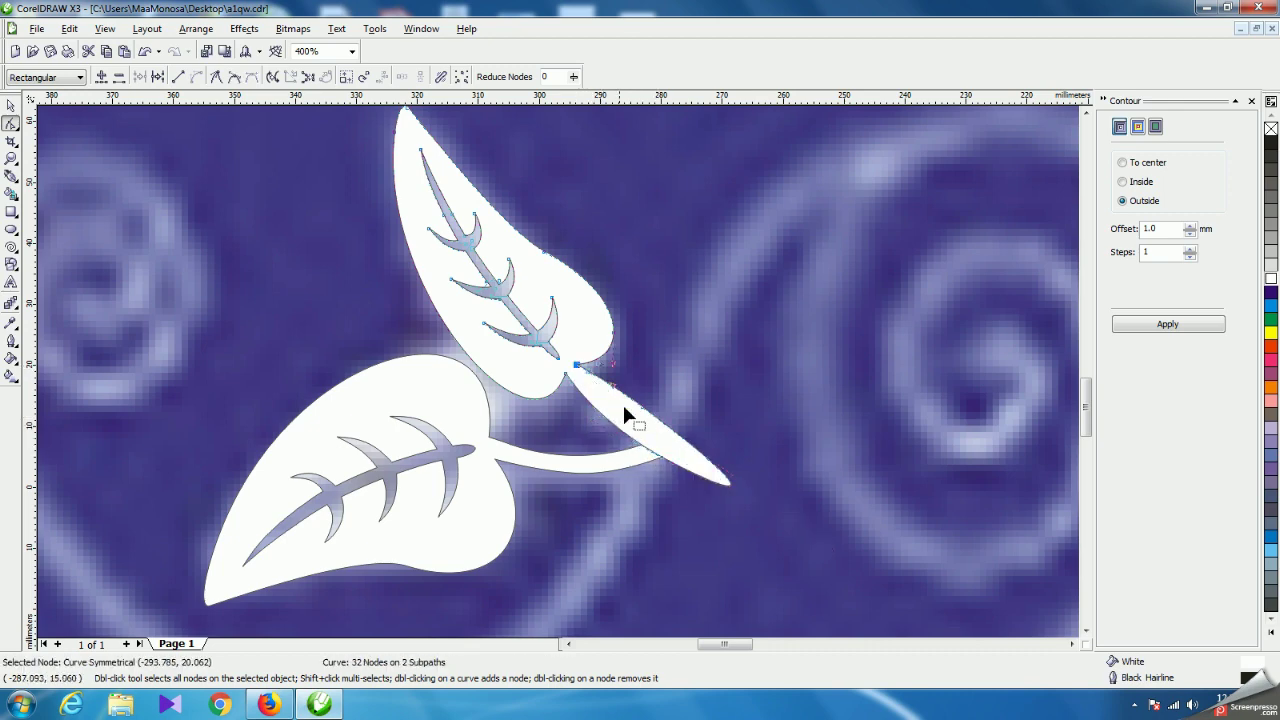
pyautogui.moveTo(579, 367); pyautogui.dragTo(700, 462)
pyautogui.doubleClick(683, 418)
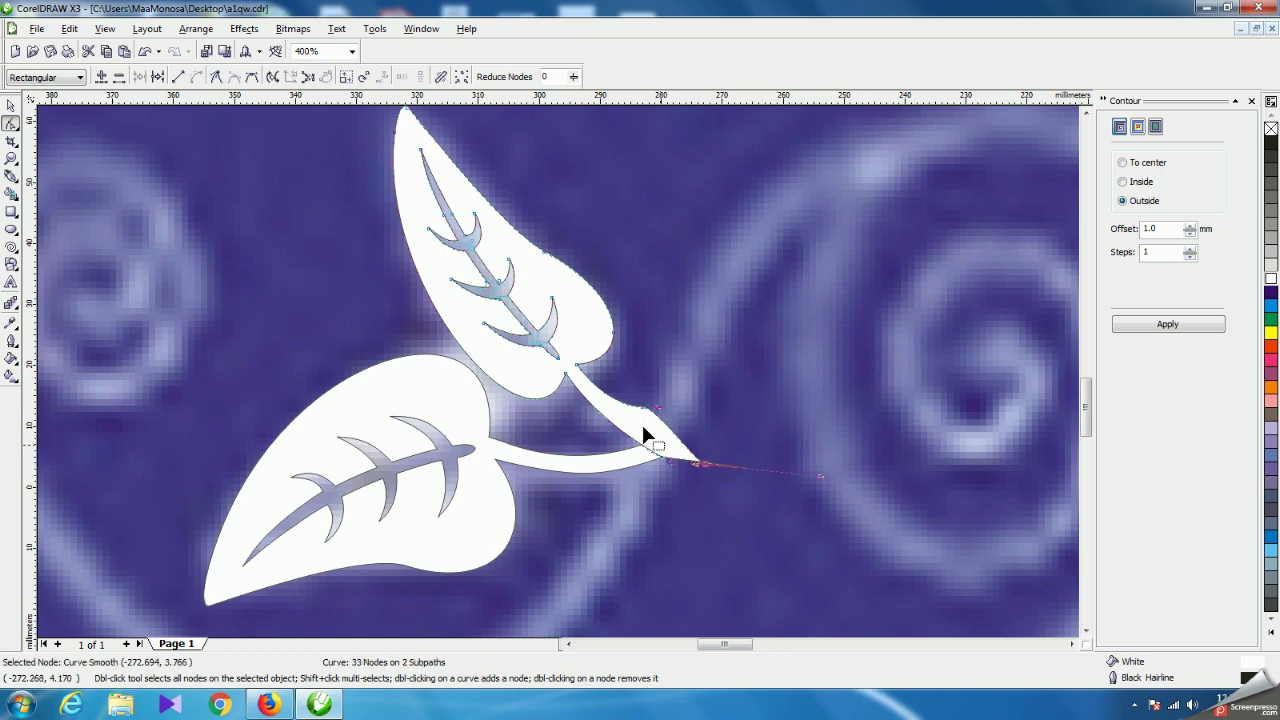
pyautogui.moveTo(643, 412); pyautogui.dragTo(599, 418)
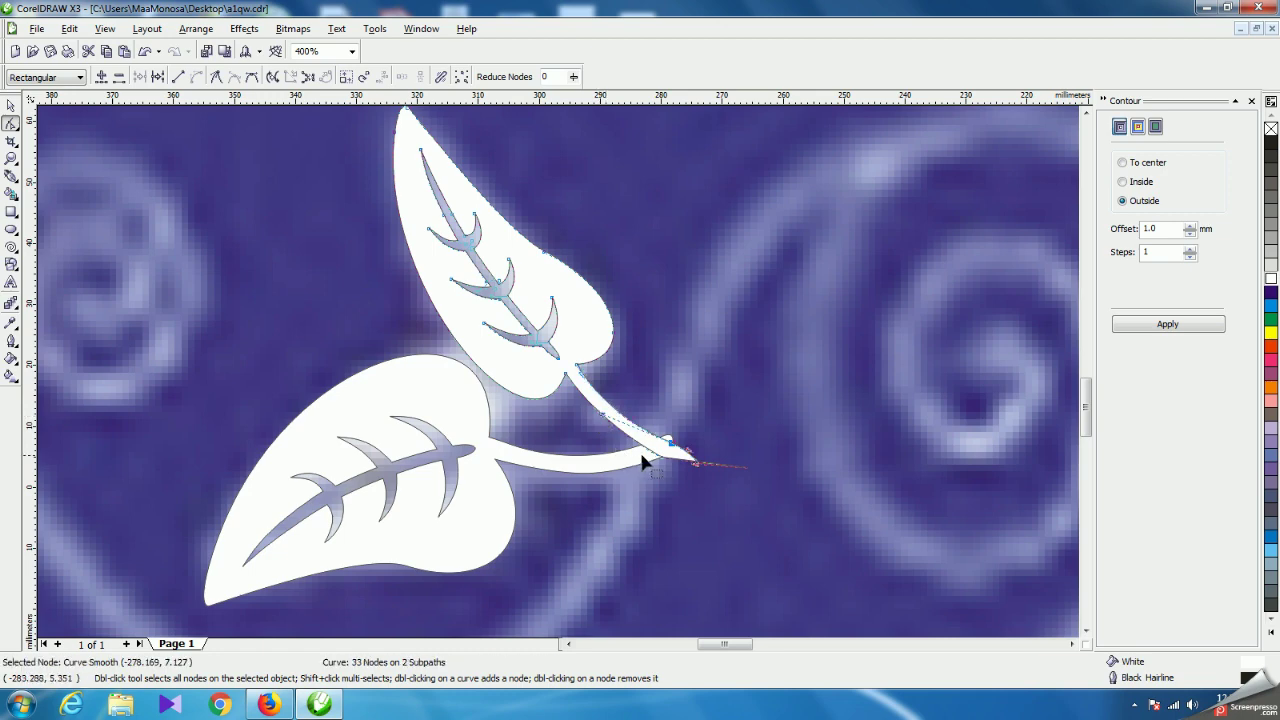
# Move the node joining the upper leaf's lobe to its stem slightly inward.
pyautogui.scroll(2, 560, 378)
pyautogui.scroll(2, 560, 378)
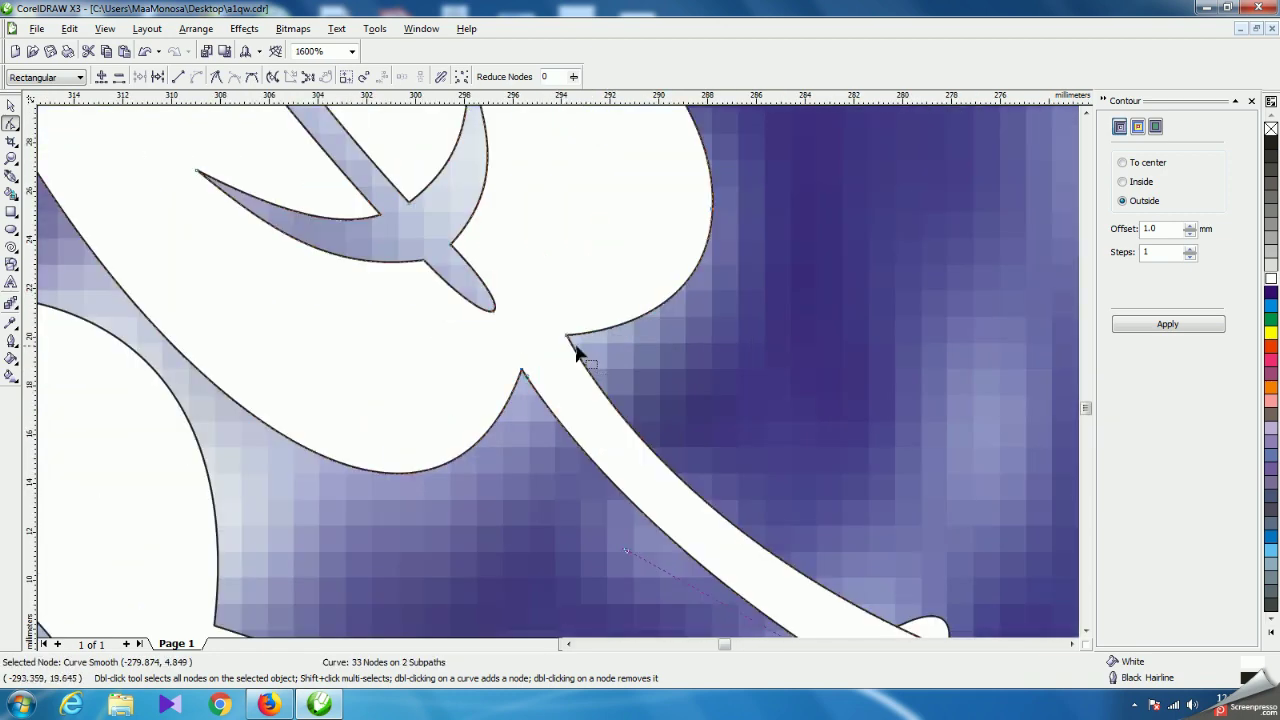
pyautogui.moveTo(565, 337); pyautogui.dragTo(546, 337)
# Add a node on each edge of the upper leaf's stem where it meets the lower stem, and delete the pointed tip nodes.
pyautogui.scroll(-3, 560, 375)
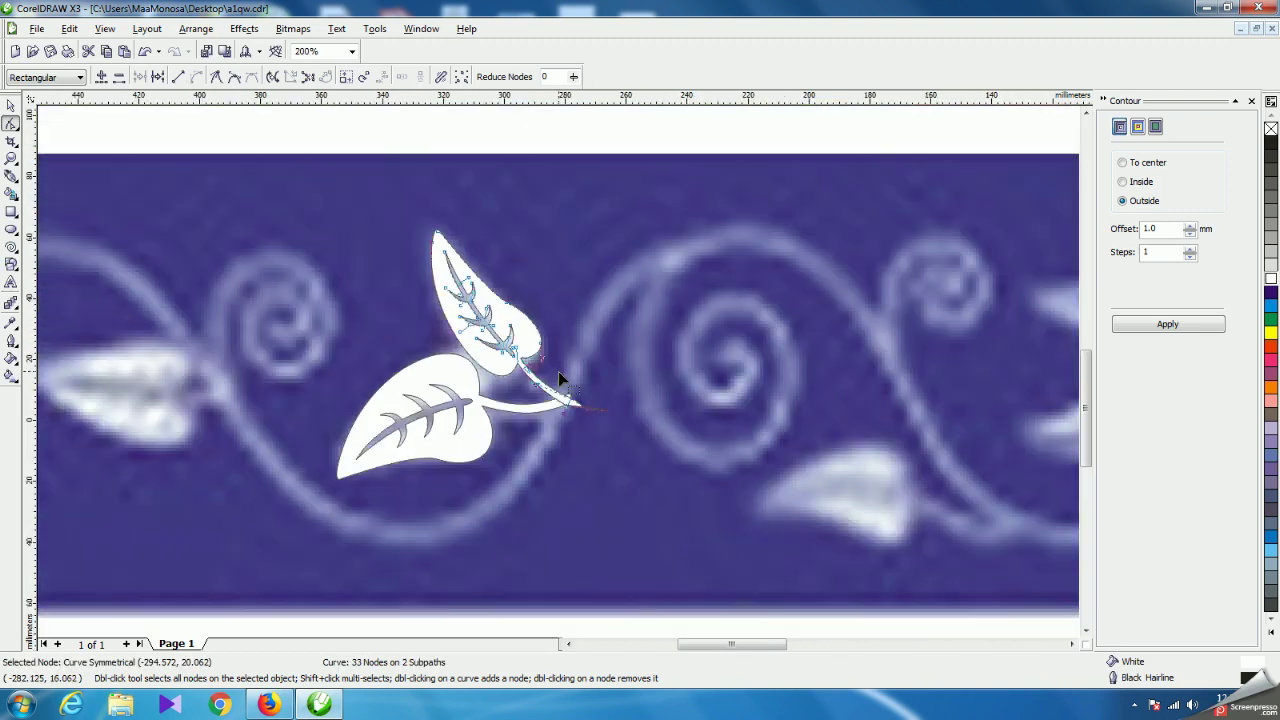
pyautogui.scroll(1, 573, 390)
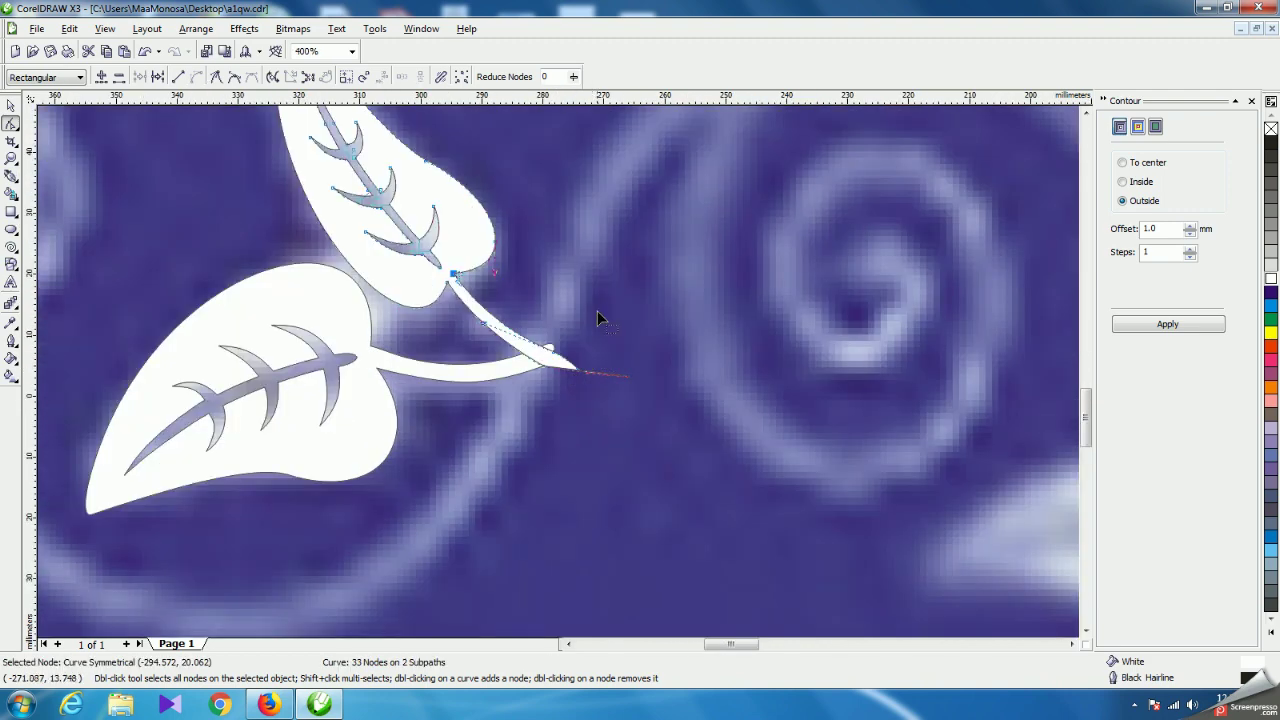
pyautogui.scroll(2, 551, 371)
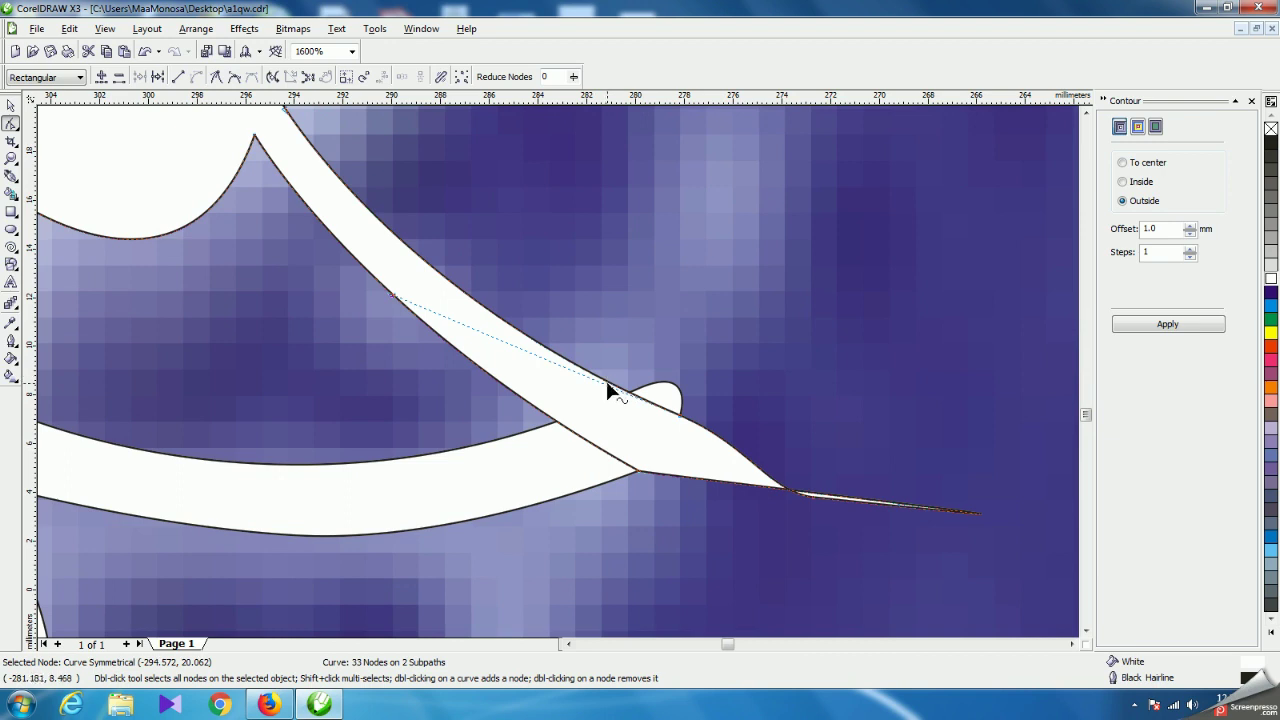
pyautogui.doubleClick(611, 385)
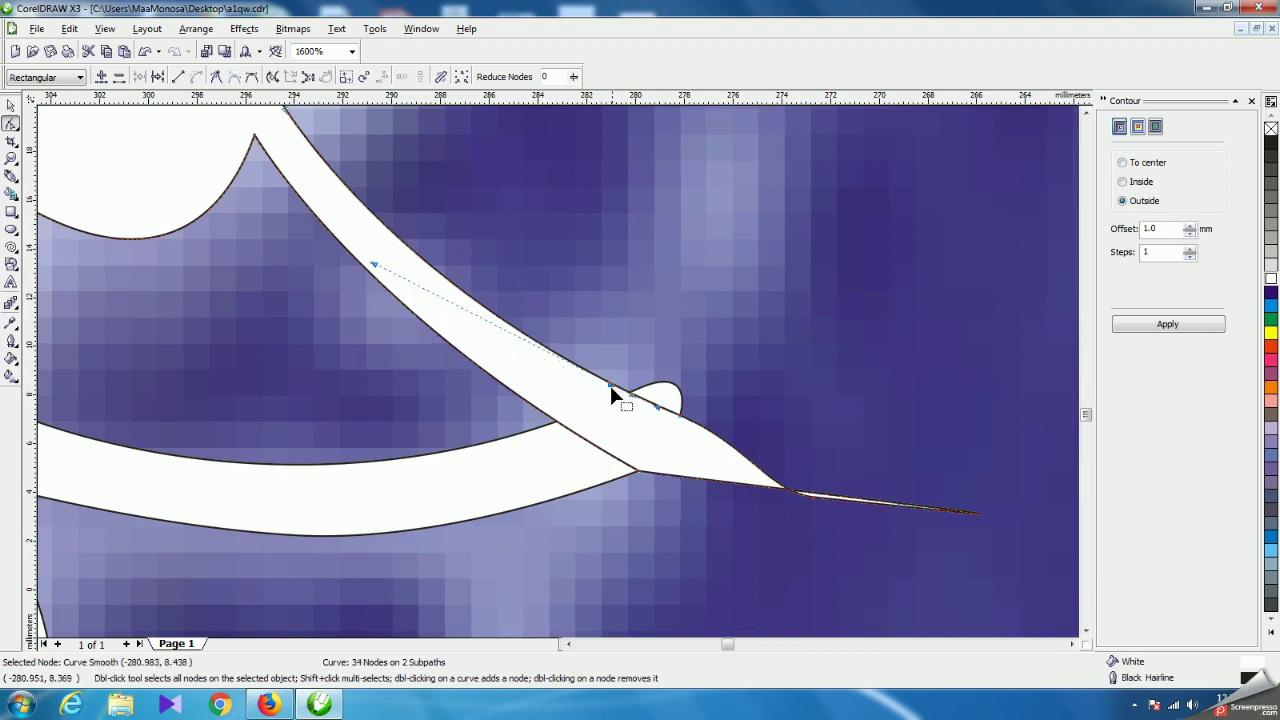
pyautogui.doubleClick(595, 447)
pyautogui.moveTo(1045, 383); pyautogui.dragTo(861, 568)
pyautogui.moveTo(633, 543); pyautogui.dragTo(630, 552)
pyautogui.press('Delete')
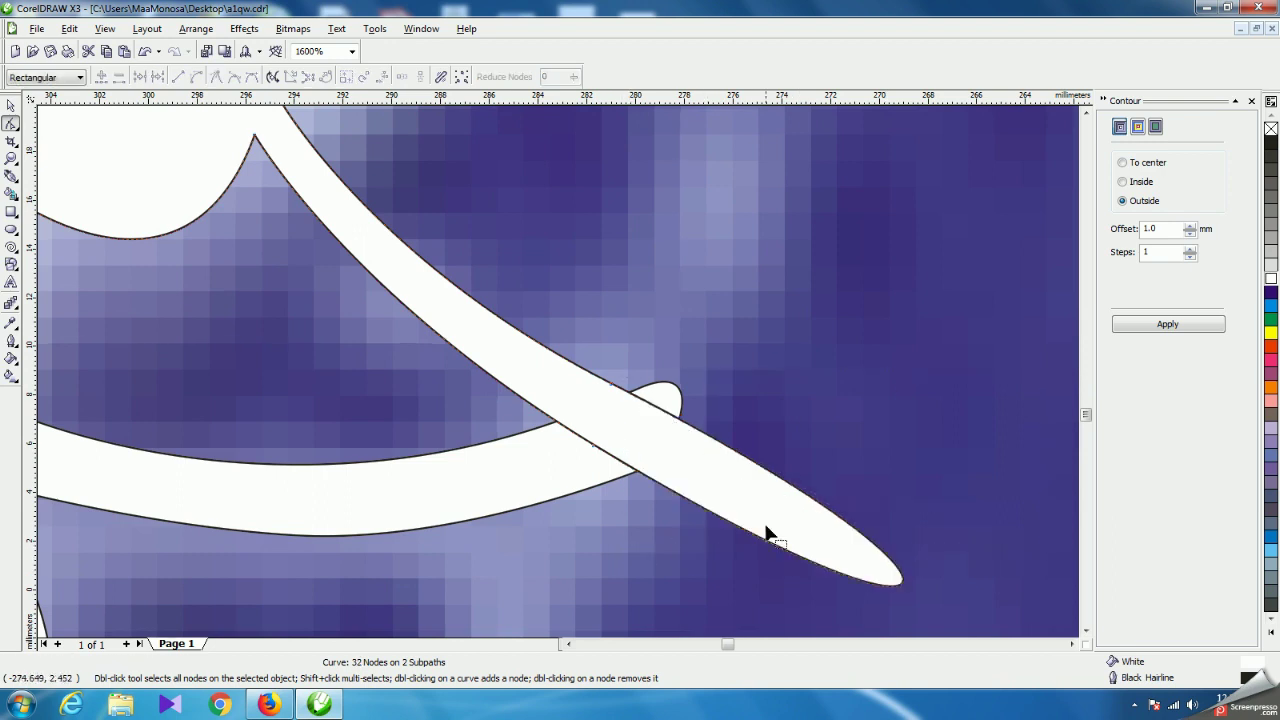
# Shorten the upper leaf's stem to a rounded end on the lower leaf's stem by removing the protruding nodes.
pyautogui.click(902, 584)
pyautogui.moveTo(902, 584); pyautogui.dragTo(600, 414)
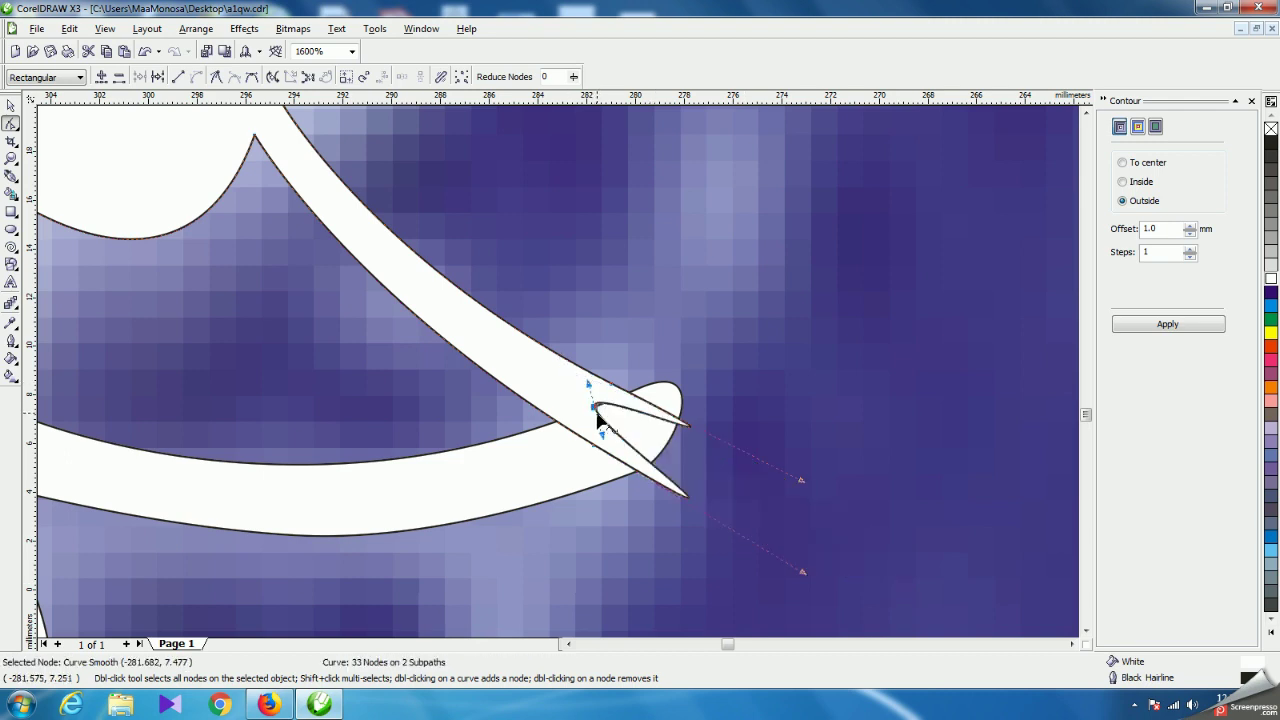
pyautogui.doubleClick(656, 463)
pyautogui.moveTo(656, 463); pyautogui.dragTo(587, 401)
pyautogui.press('Delete')
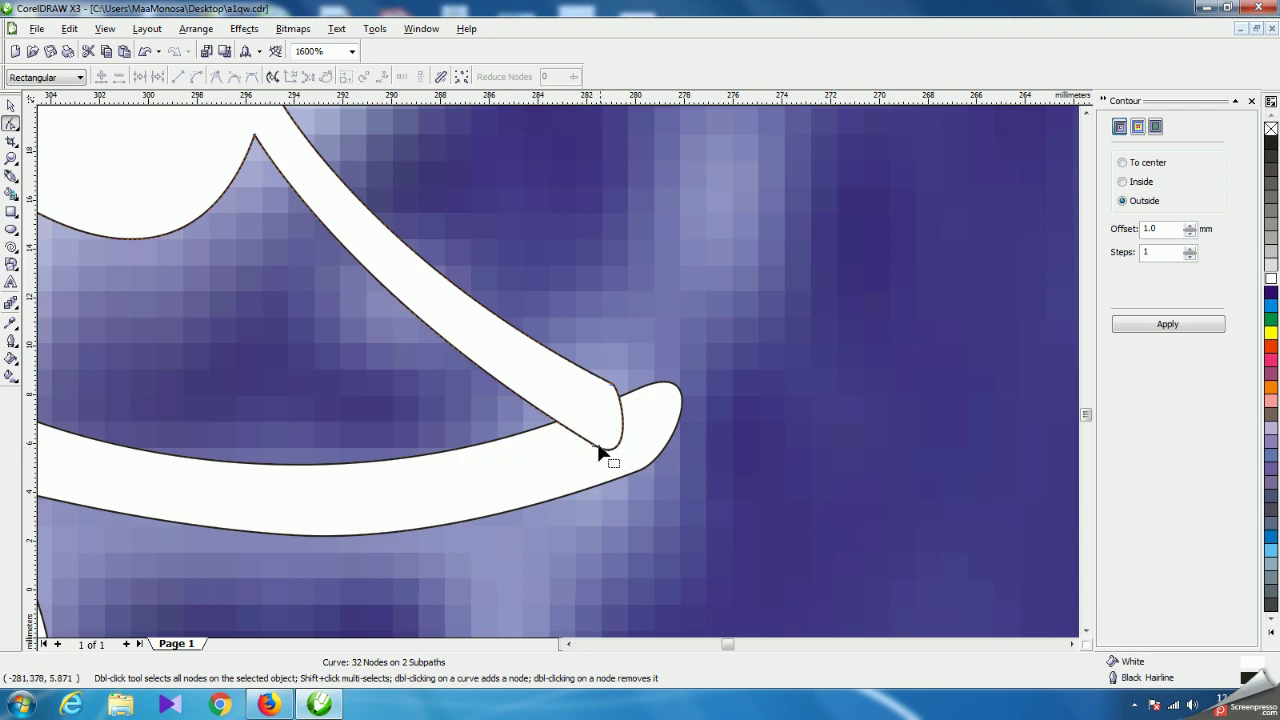
pyautogui.click(594, 447)
pyautogui.press('Delete')
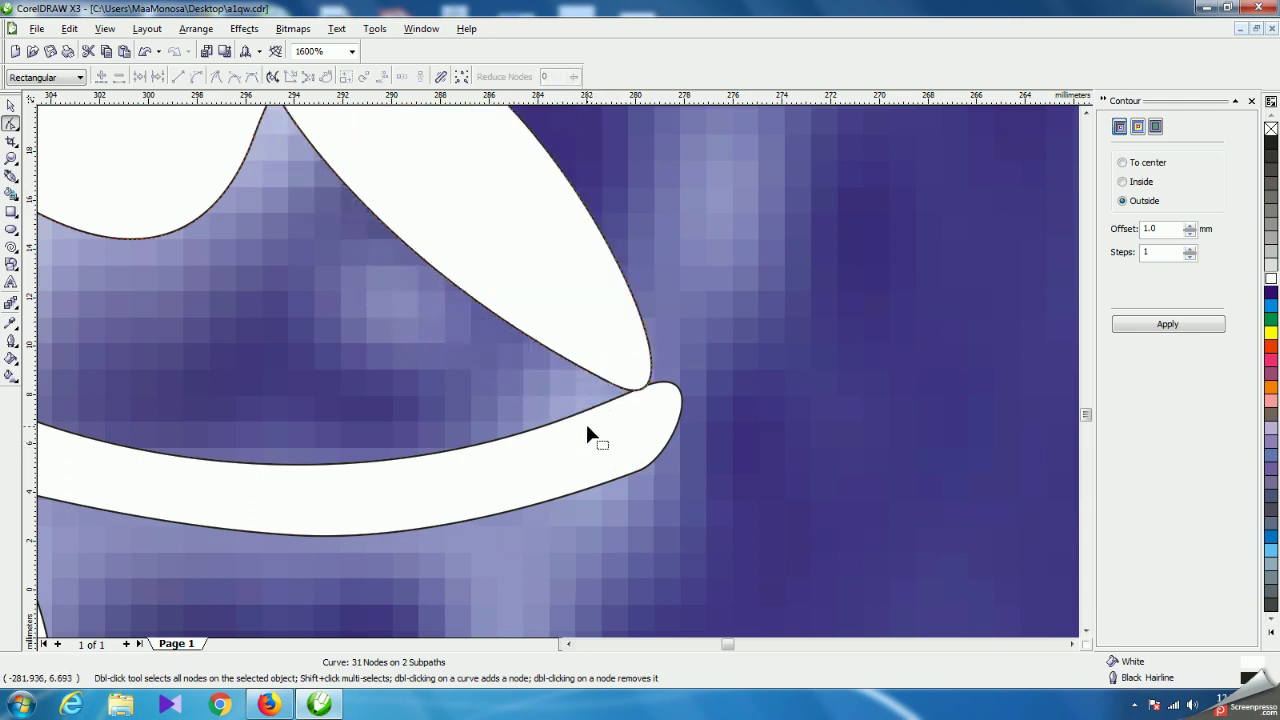
pyautogui.hotkey('ctrl', 'z')
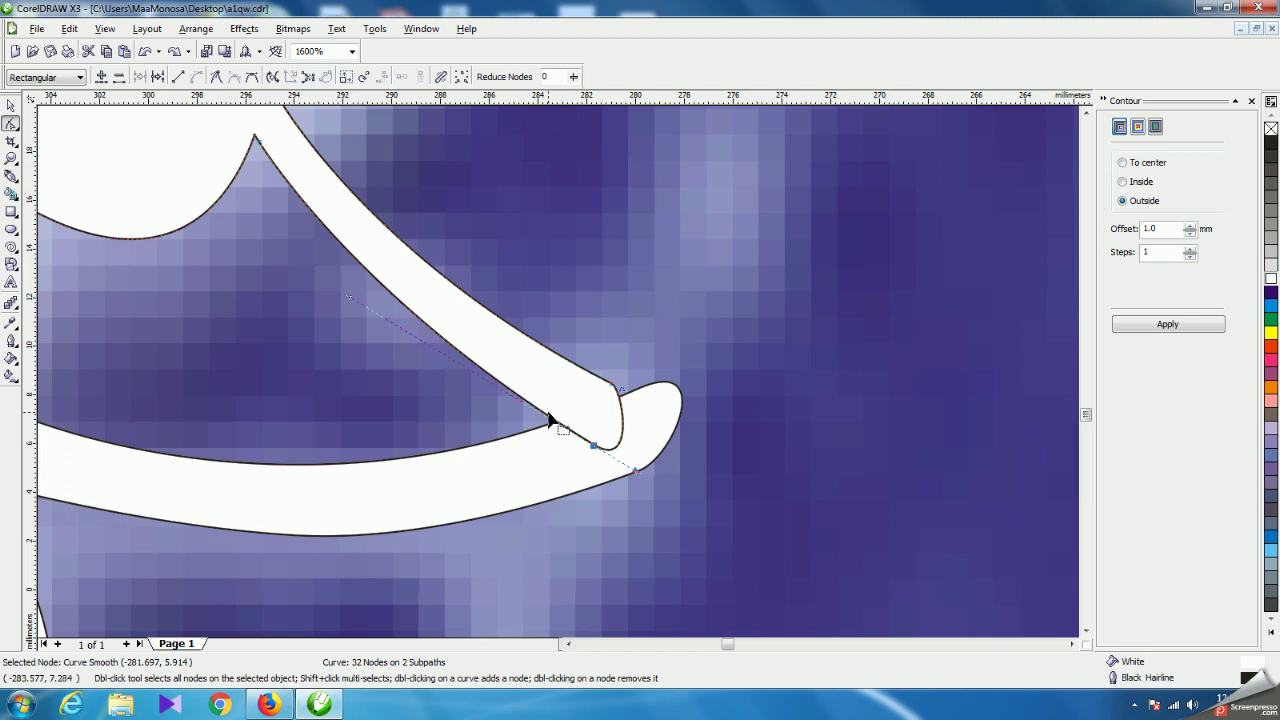
# Add a node where the upper stem's lower edge meets the lower stem, and shift the upper leaf slightly right.
pyautogui.doubleClick(549, 424)
pyautogui.scroll(-2, 565, 372)
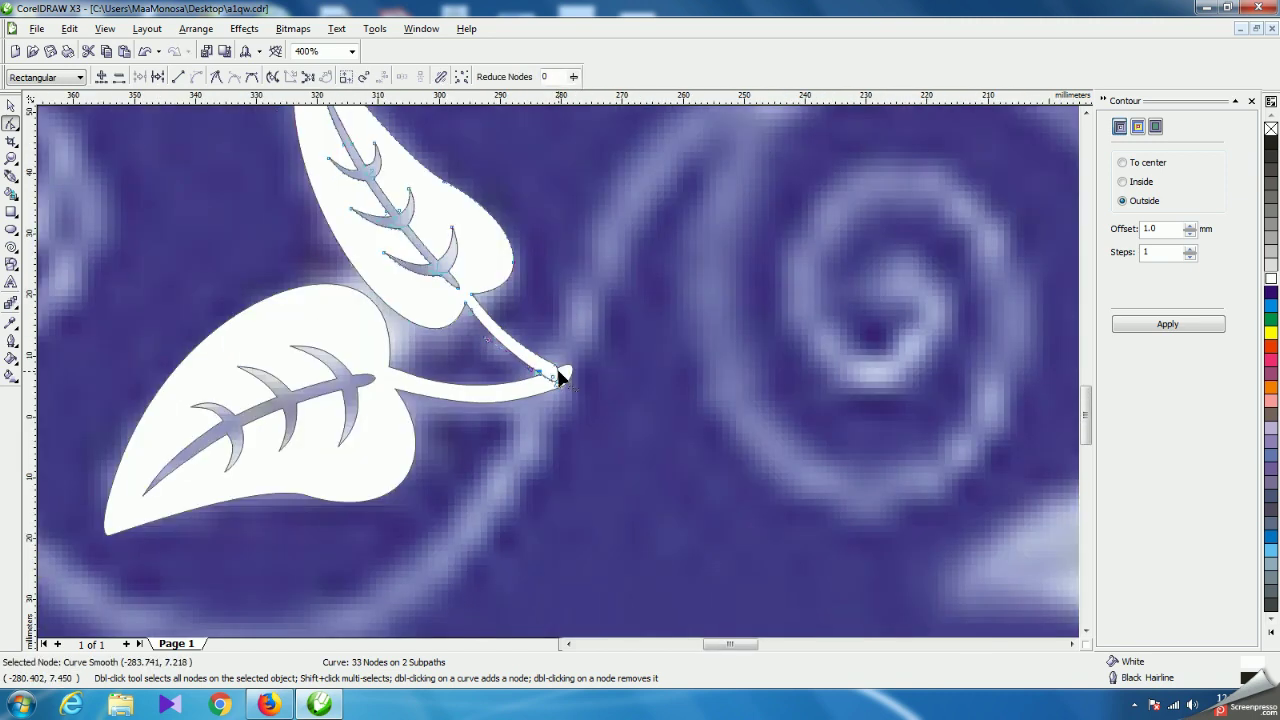
pyautogui.click(10, 105)
pyautogui.moveTo(563, 383)
pyautogui.mouseDown()
pyautogui.moveTo(558, 372)
pyautogui.moveTo(573, 400)
pyautogui.mouseUp()
pyautogui.scroll(-1, 560, 378)
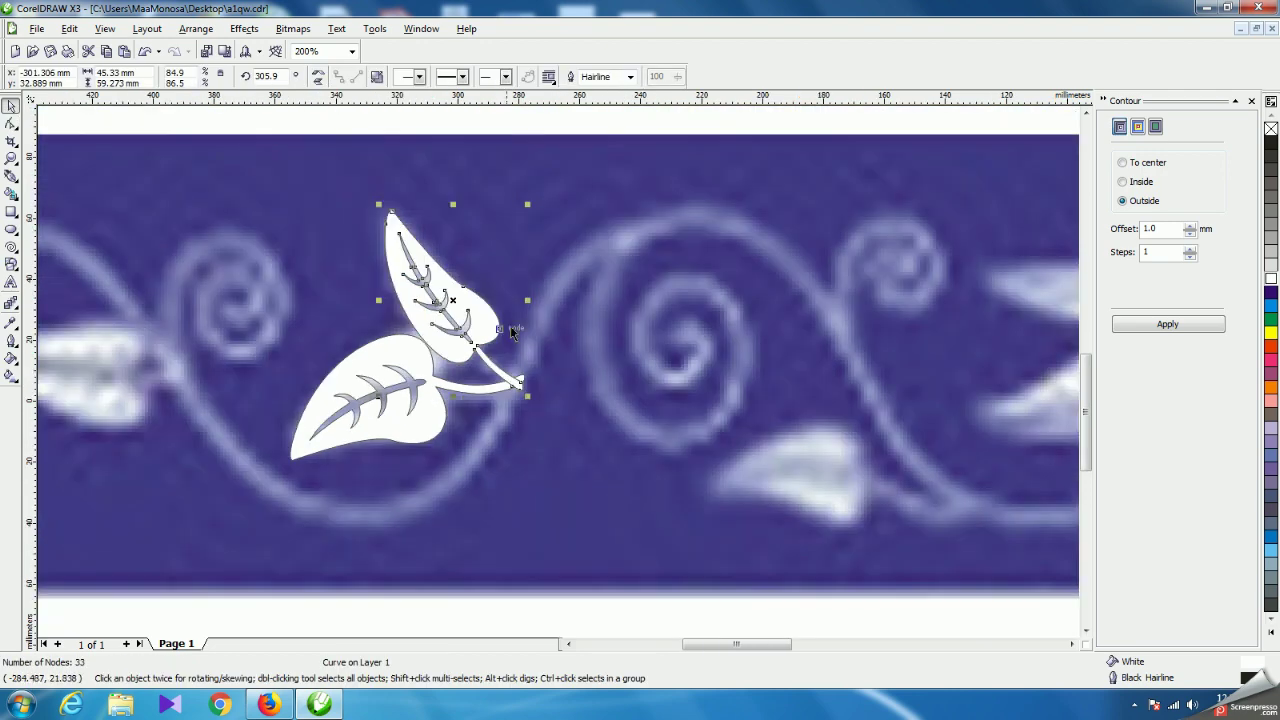
pyautogui.scroll(2, 503, 371)
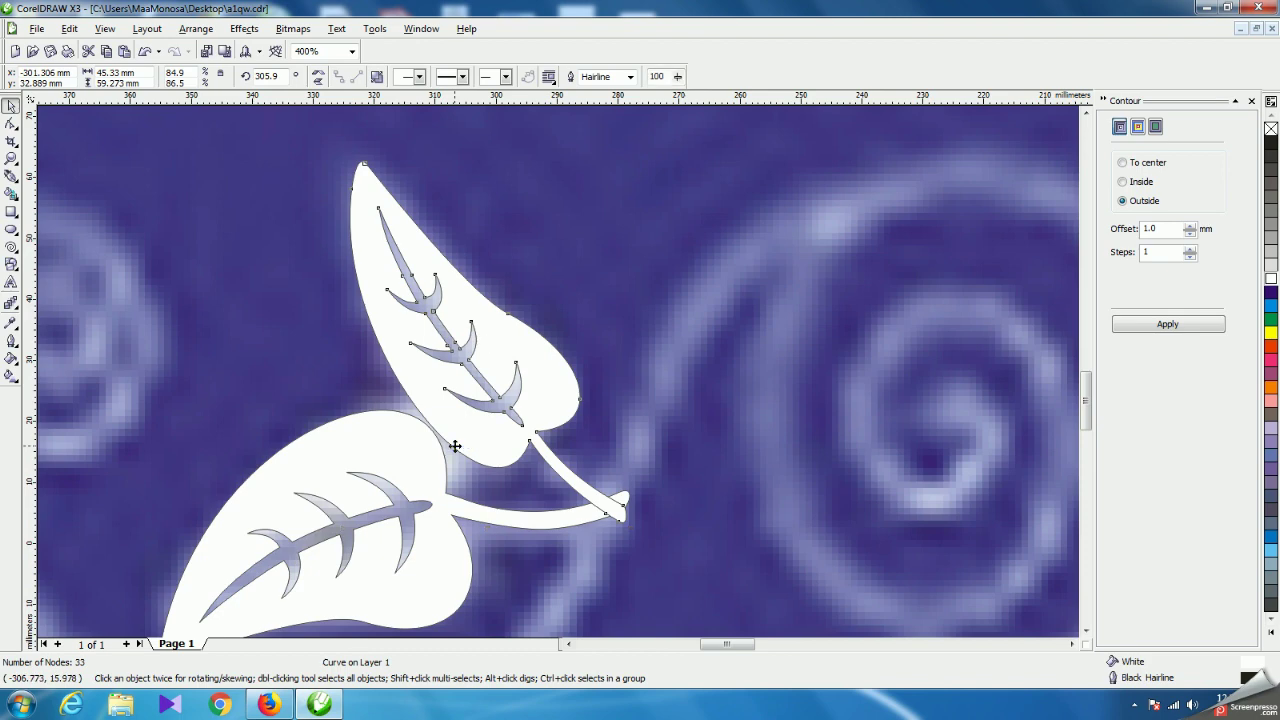
pyautogui.moveTo(453, 442); pyautogui.dragTo(452, 431)
pyautogui.moveTo(549, 415); pyautogui.dragTo(557, 427)
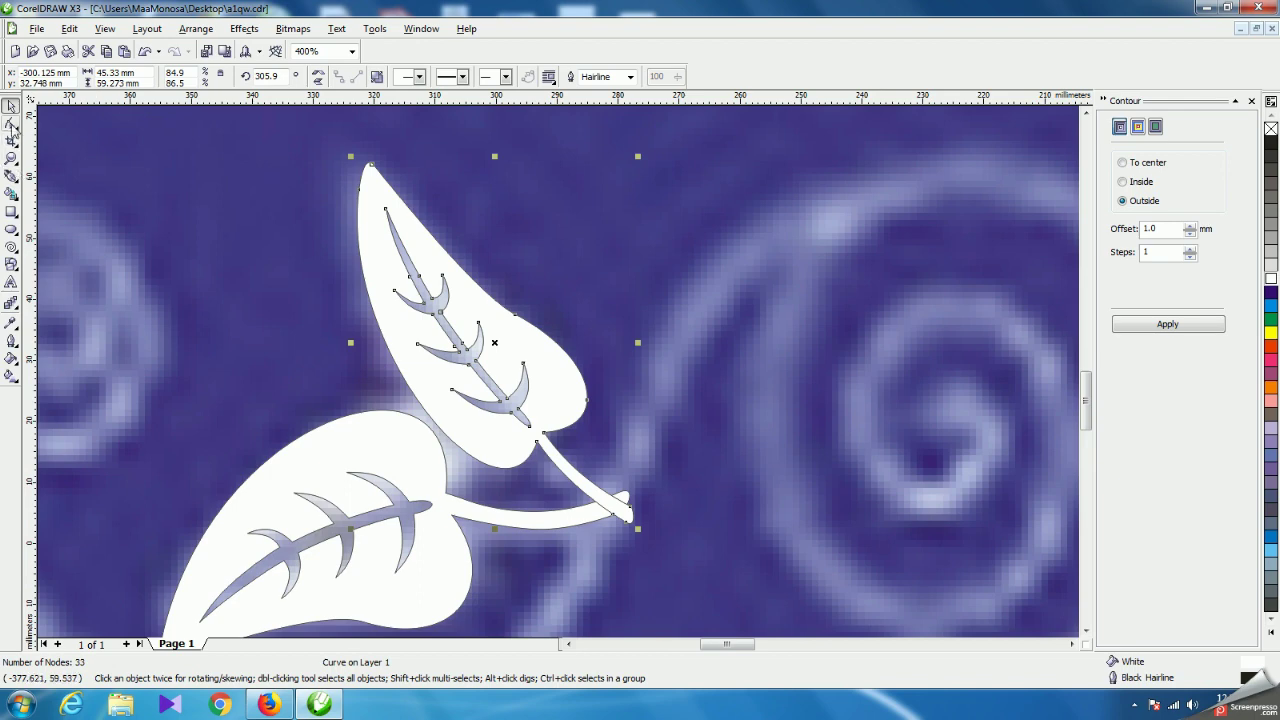
# Move the three end nodes of the upper leaf's stem up to just above the lower stem's rounded tip.
pyautogui.click(11, 123)
pyautogui.moveTo(607, 565); pyautogui.dragTo(607, 566)
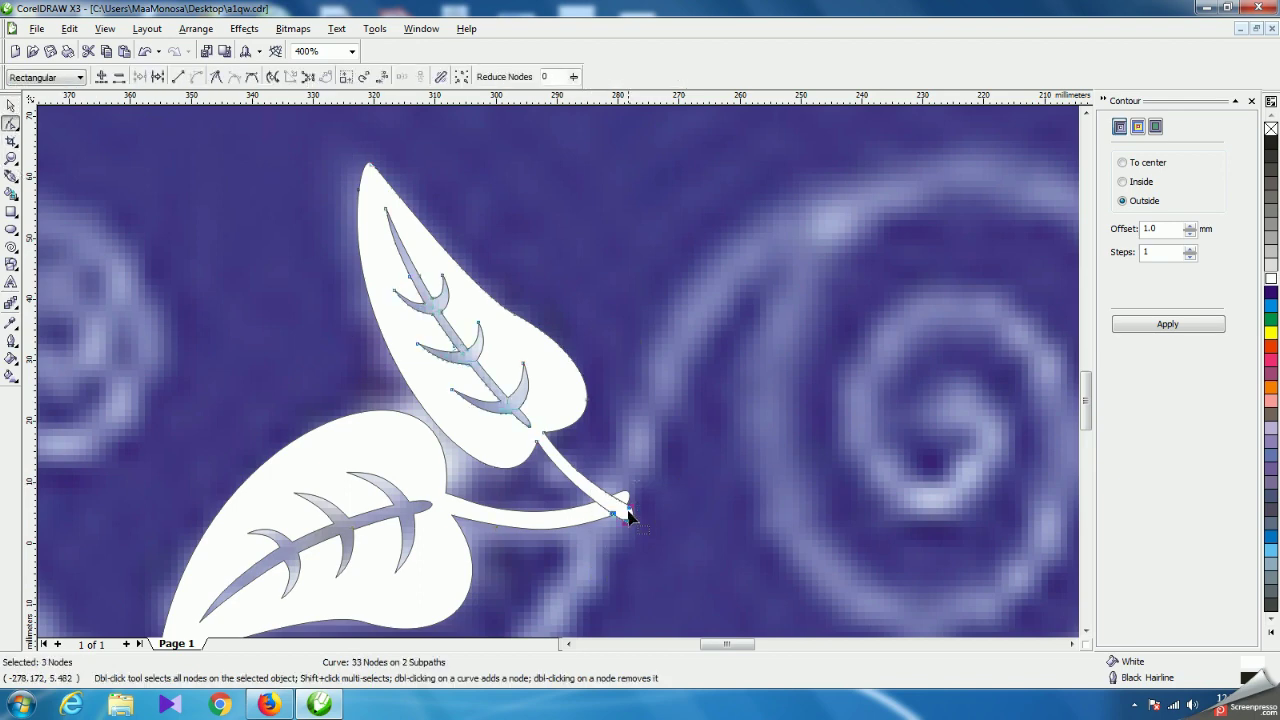
pyautogui.moveTo(628, 508)
pyautogui.mouseDown()
pyautogui.moveTo(627, 477)
pyautogui.moveTo(626, 488)
pyautogui.mouseUp()
pyautogui.scroll(2, 586, 509)
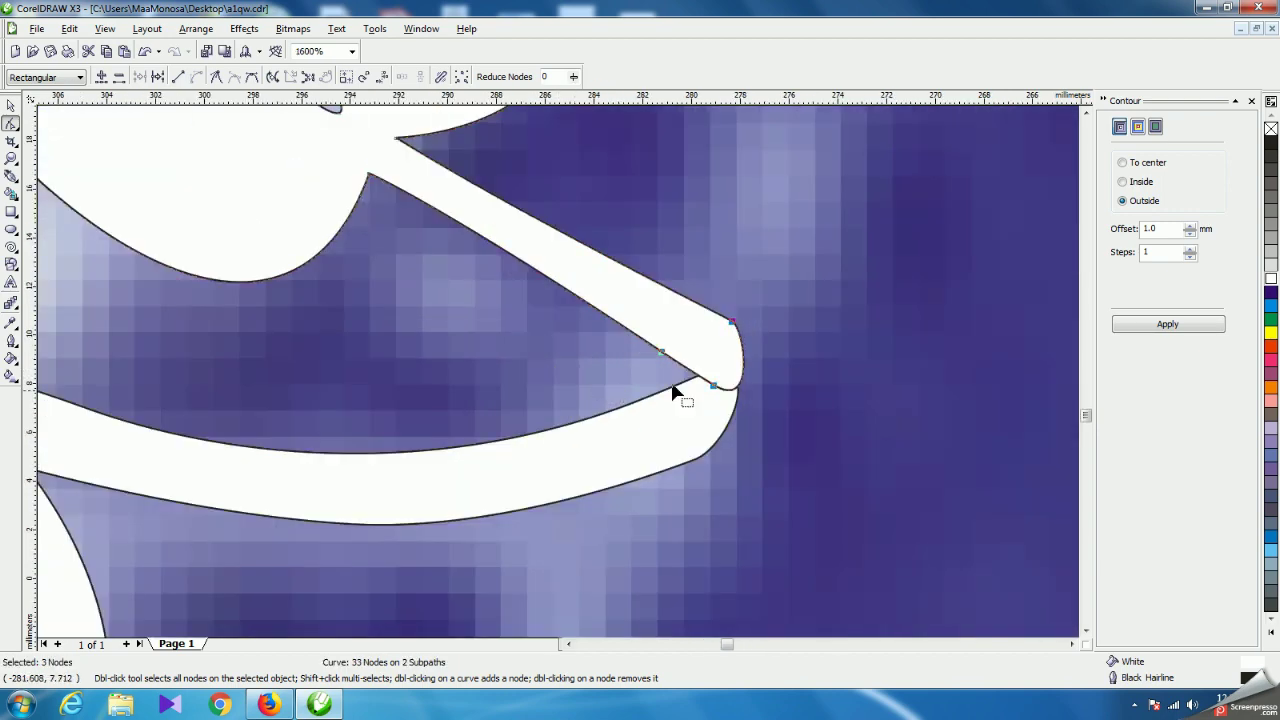
pyautogui.moveTo(715, 386); pyautogui.dragTo(705, 363)
# Bow the lower edge of the upper leaf's stem downward and move its added node closer to the stem's end.
pyautogui.click(631, 371)
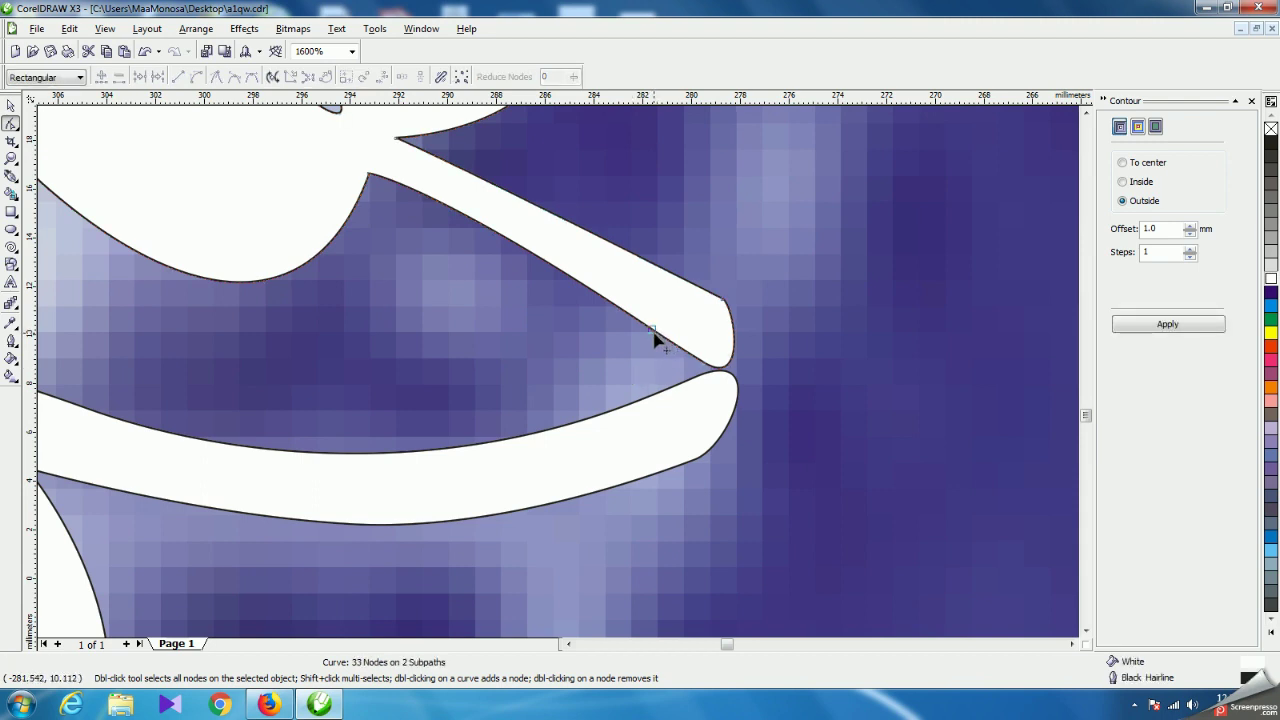
pyautogui.click(651, 330)
pyautogui.moveTo(437, 192); pyautogui.dragTo(474, 315)
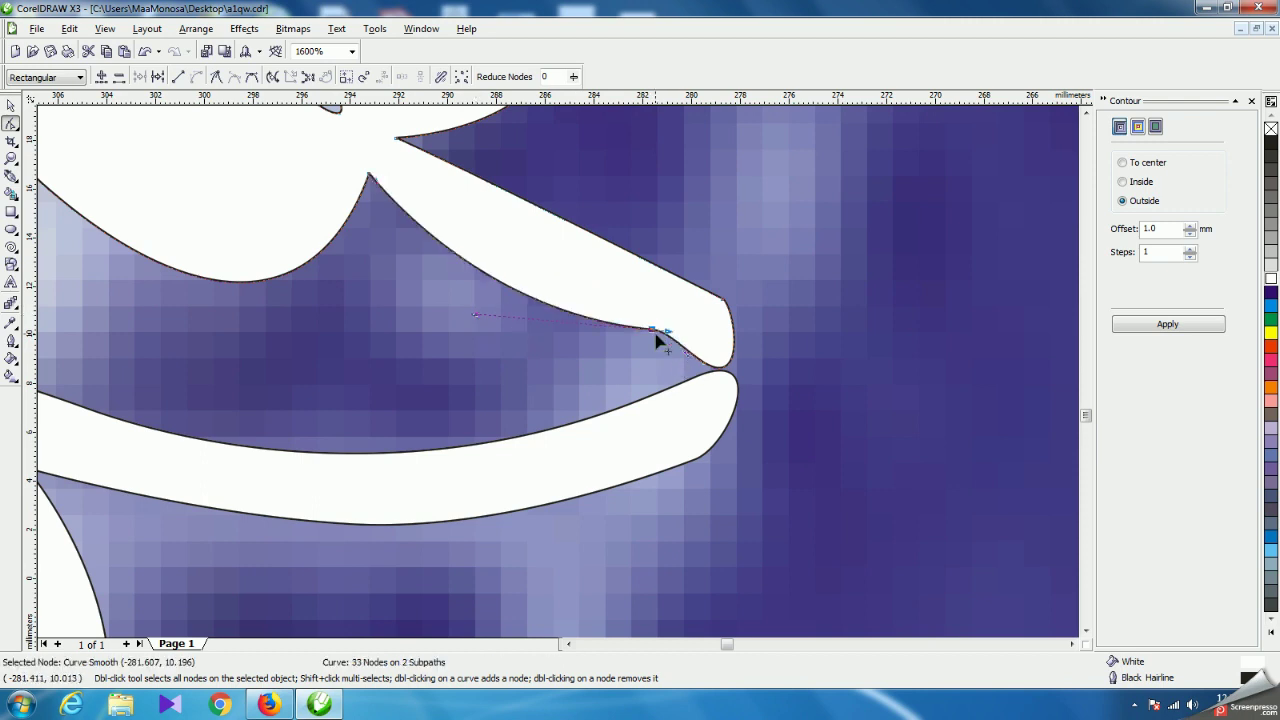
pyautogui.moveTo(652, 331); pyautogui.dragTo(684, 358)
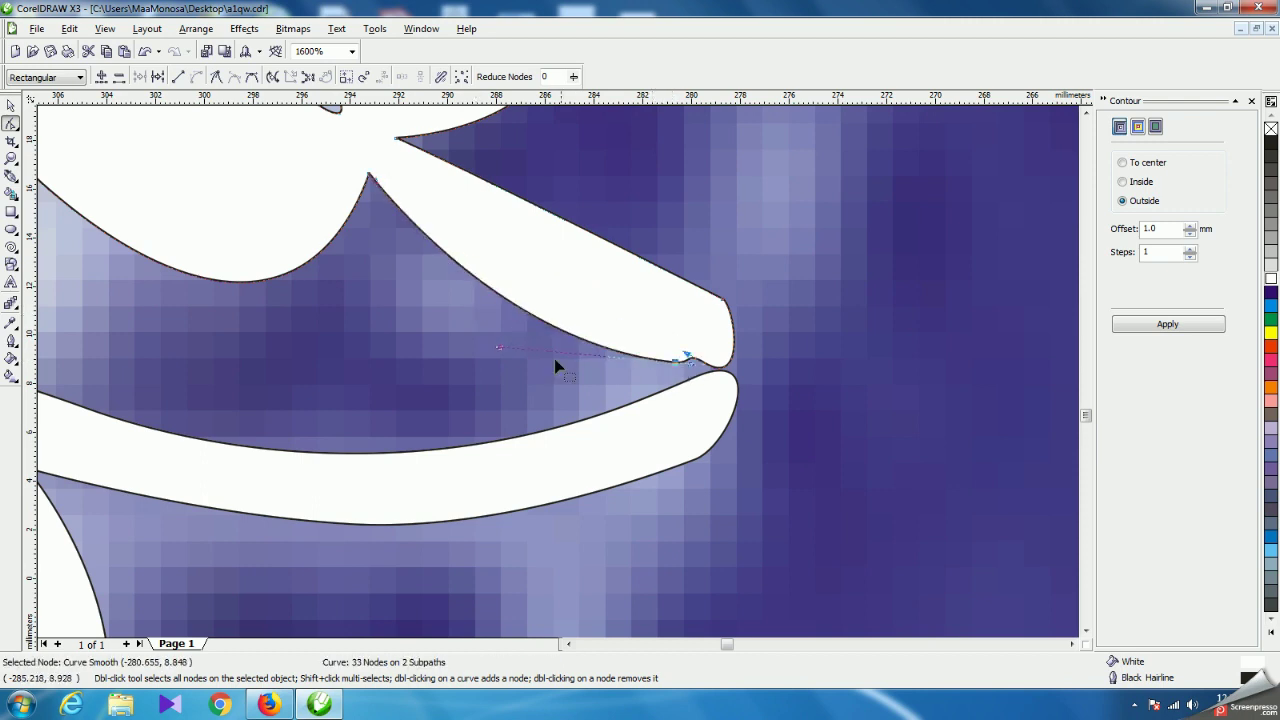
# Curve the upper edge of the upper leaf's stem downward to run parallel with its lower edge.
pyautogui.click(724, 304)
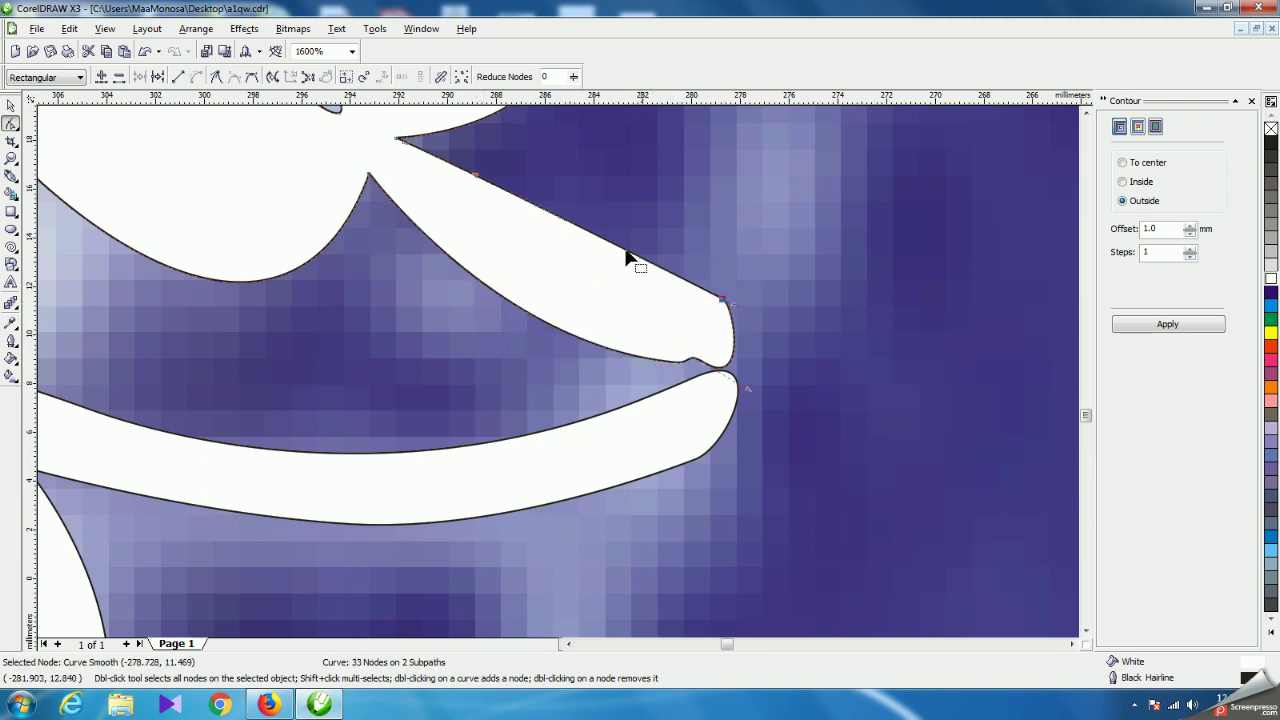
pyautogui.moveTo(477, 176); pyautogui.dragTo(614, 371)
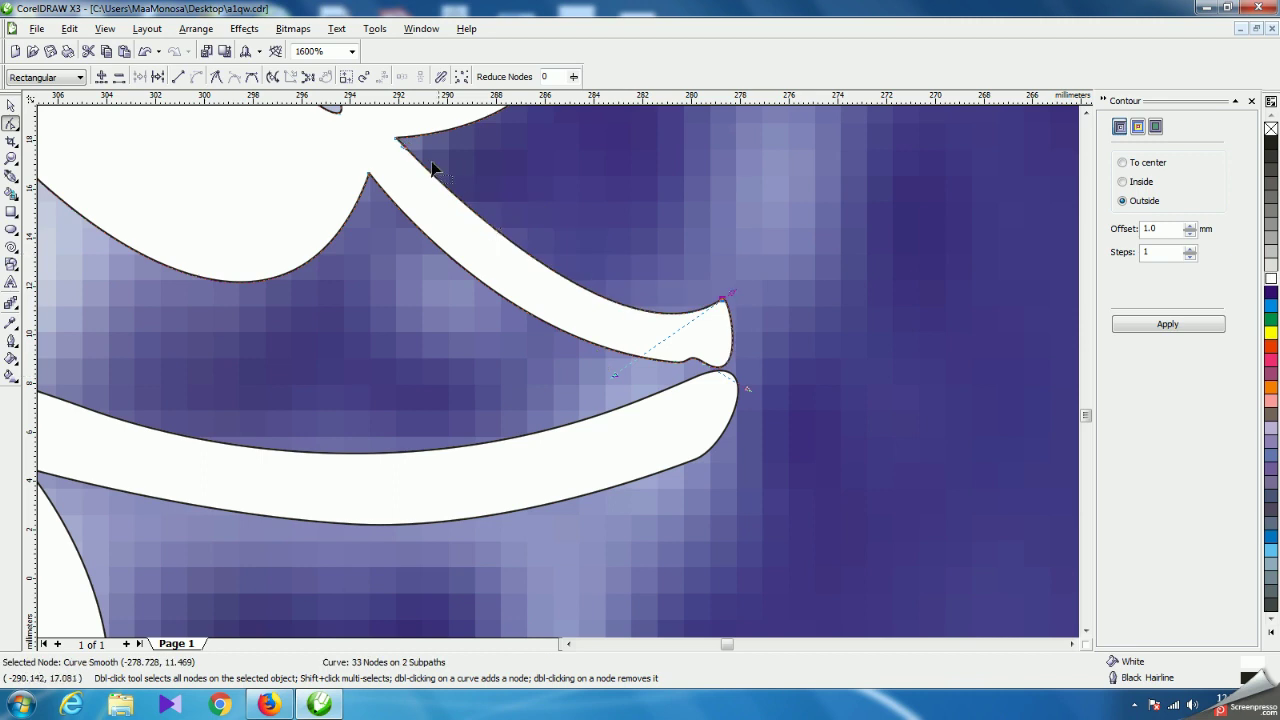
pyautogui.moveTo(407, 151); pyautogui.dragTo(370, 163)
pyautogui.scroll(-3, 519, 316)
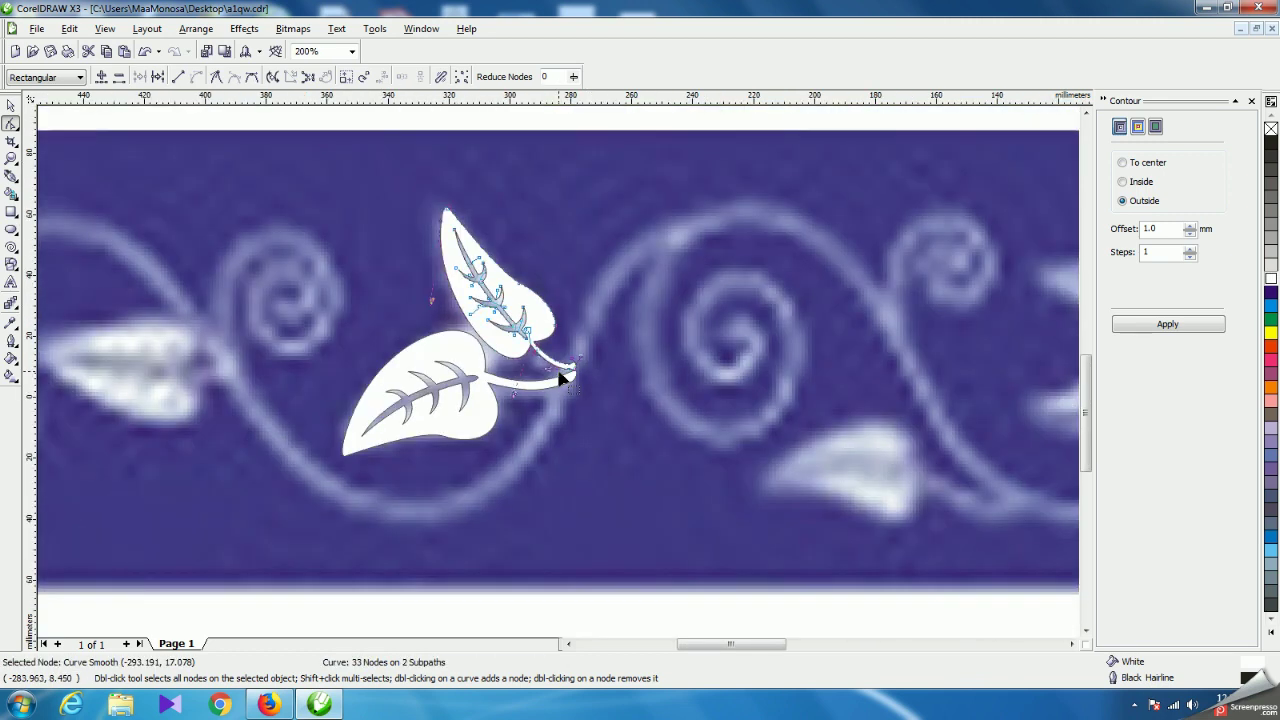
# Select both vector leaves and combine them into a single curve.
pyautogui.press('space')
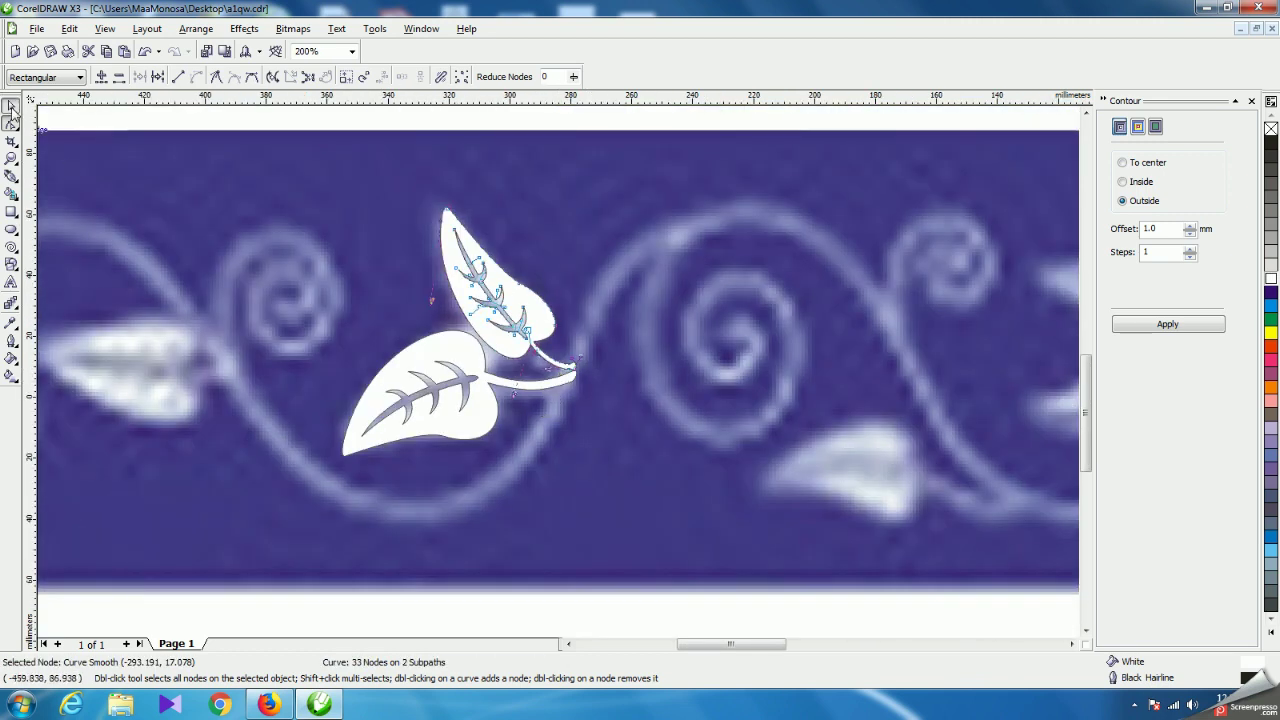
pyautogui.scroll(-1, 311, 271)
pyautogui.click(460, 283)
pyautogui.moveTo(503, 277); pyautogui.dragTo(734, 491)
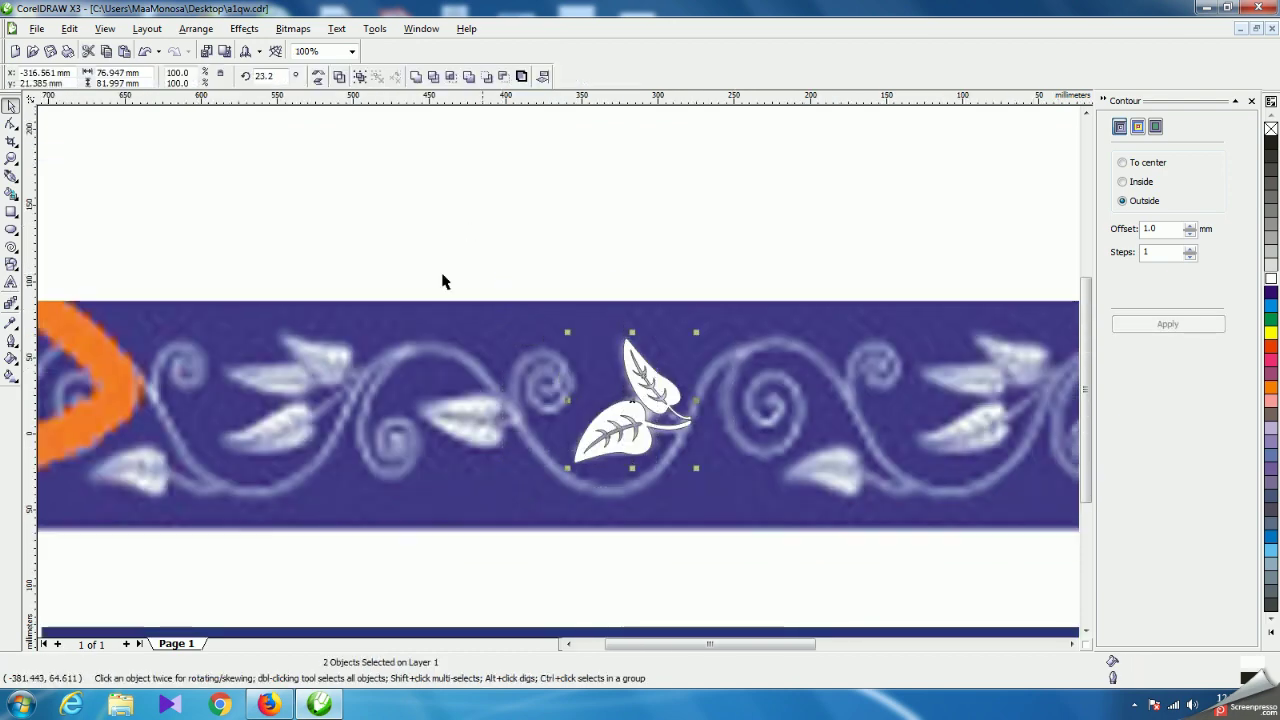
pyautogui.click(338, 77)
# Move the combined leaf pair from the reference image into the first empty dip of the vector vine.
pyautogui.scroll(-2, 555, 367)
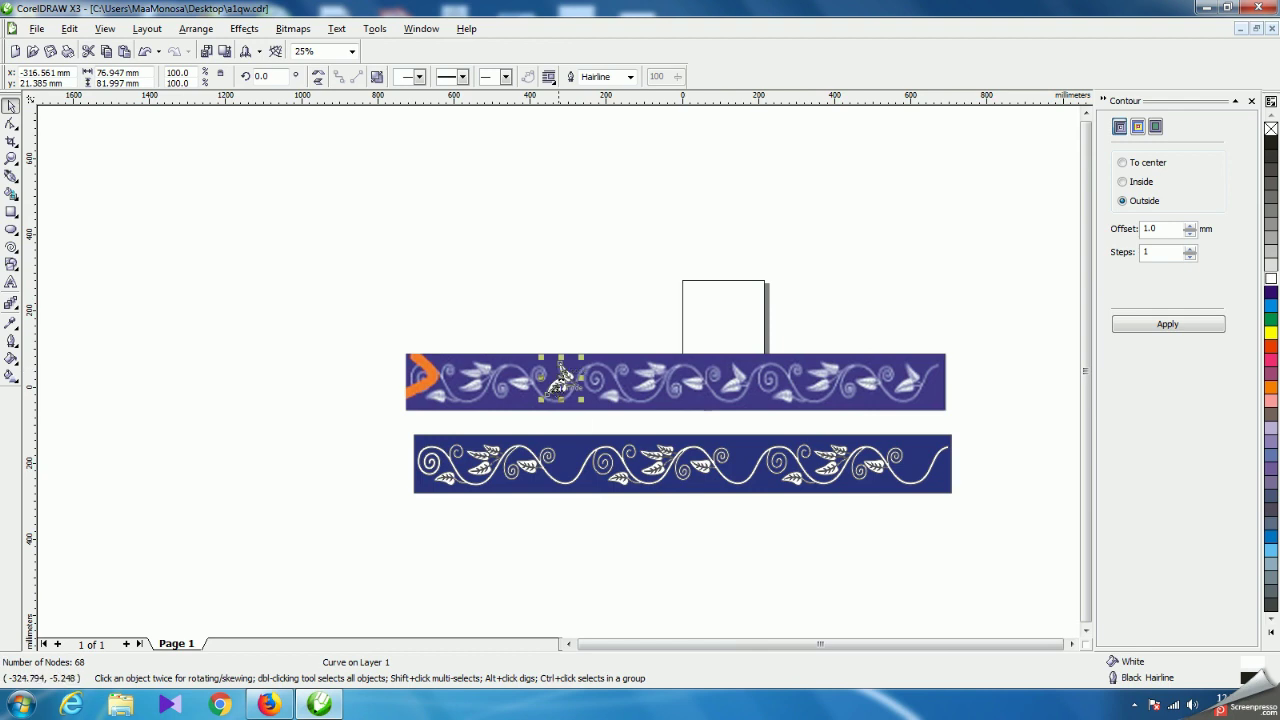
pyautogui.scroll(1, 560, 377)
pyautogui.moveTo(524, 296); pyautogui.dragTo(546, 447)
pyautogui.scroll(1, 546, 447)
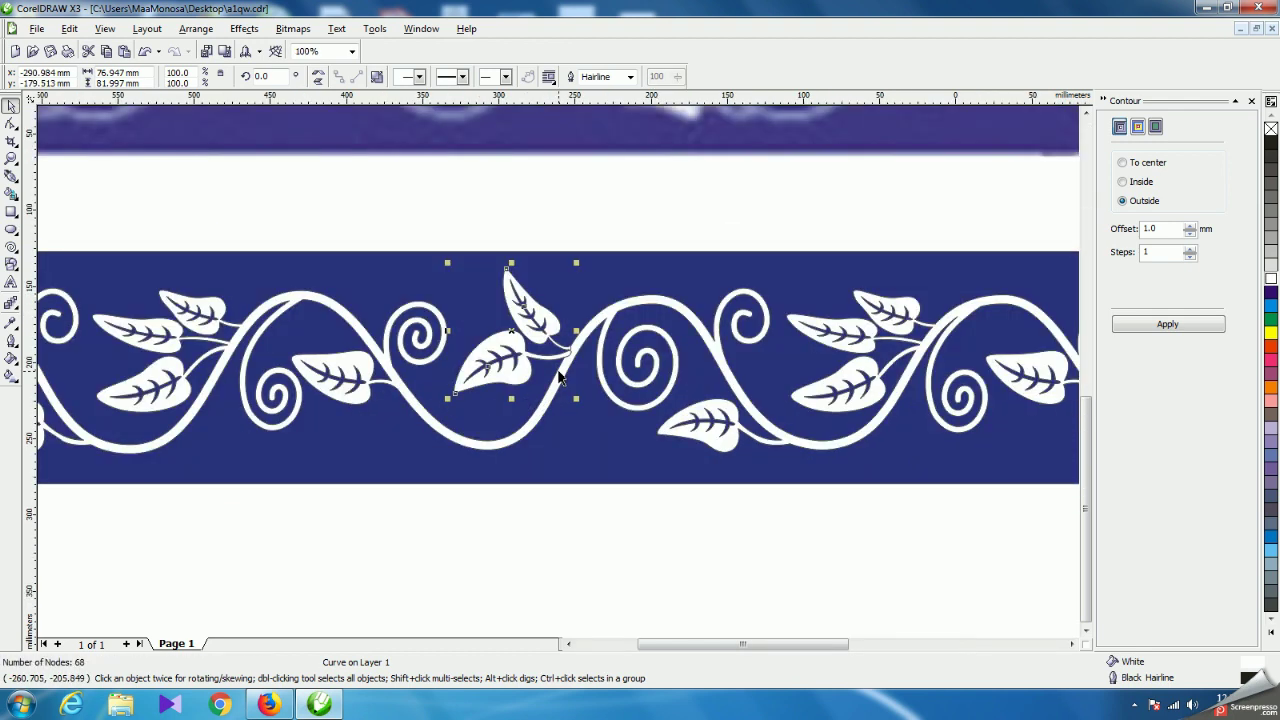
pyautogui.moveTo(524, 354); pyautogui.dragTo(520, 364)
# Nudge the leaf pair down 4 mm to align its stem with the vine.
pyautogui.scroll(-1, 527, 364)
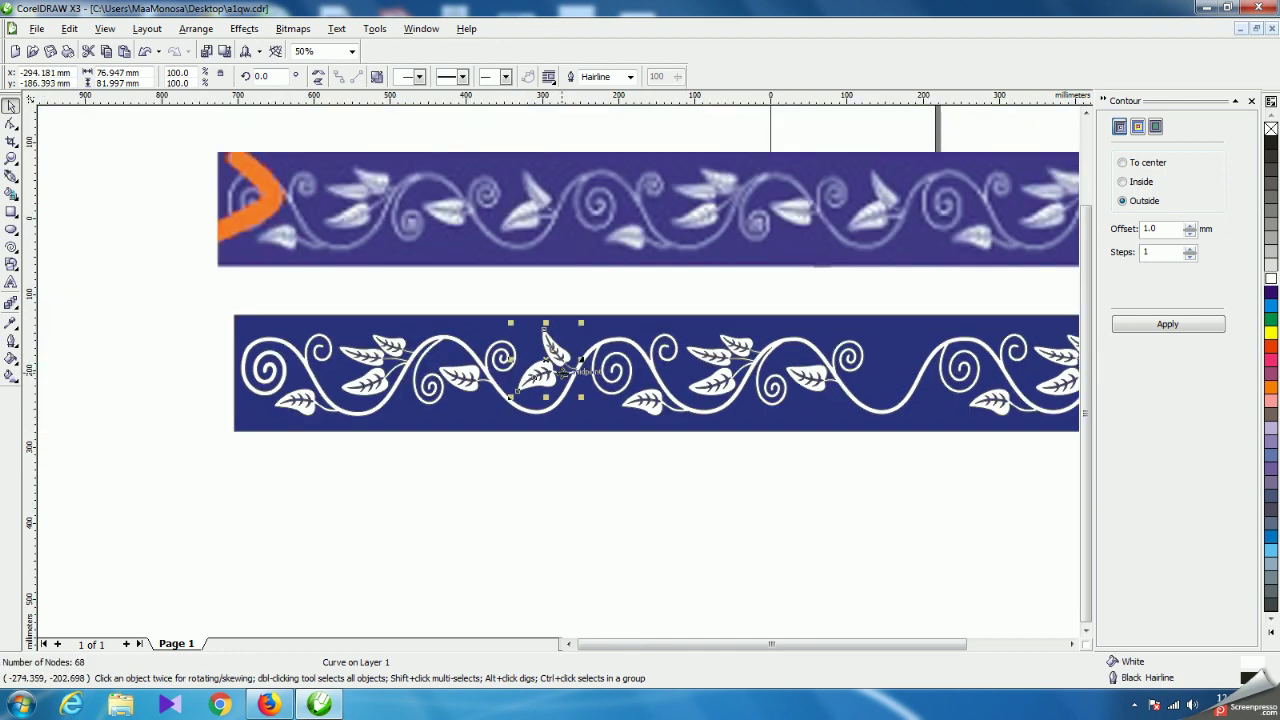
pyautogui.scroll(1, 562, 381)
pyautogui.press('Down')
pyautogui.press('Down')
pyautogui.press('Down')
pyautogui.press('Down')
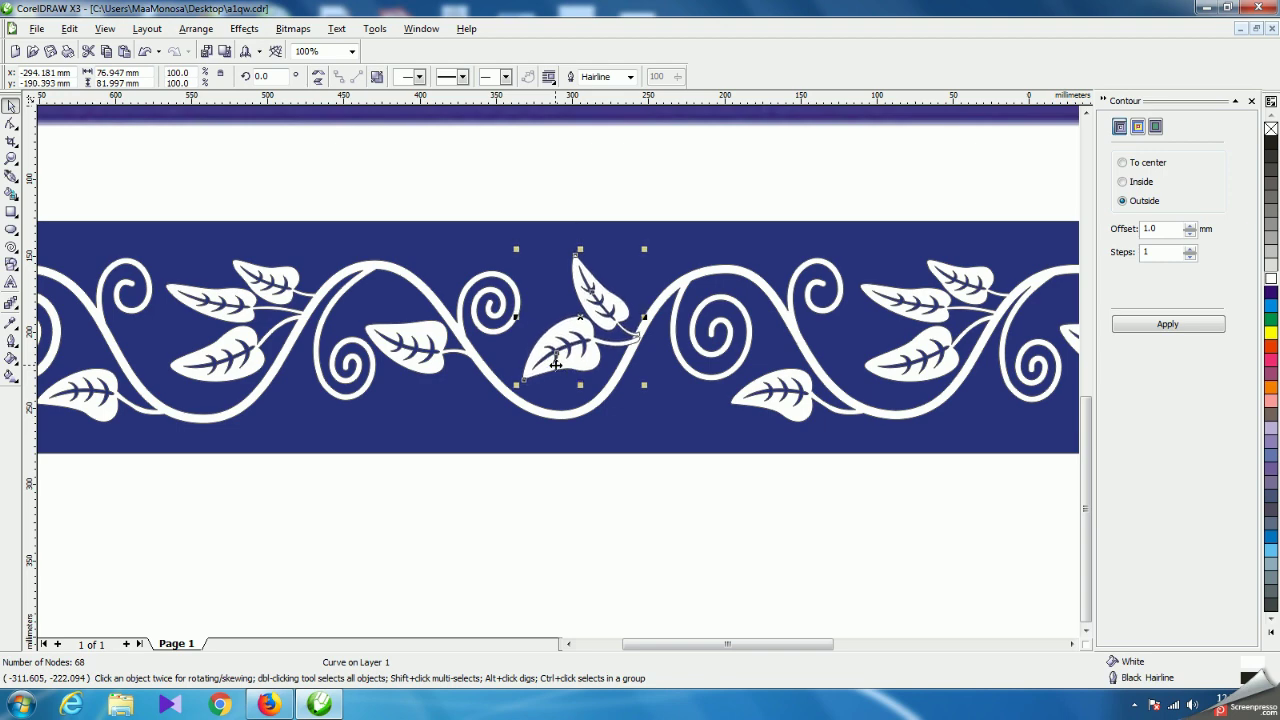
pyautogui.scroll(-2, 556, 365)
pyautogui.scroll(1, 557, 370)
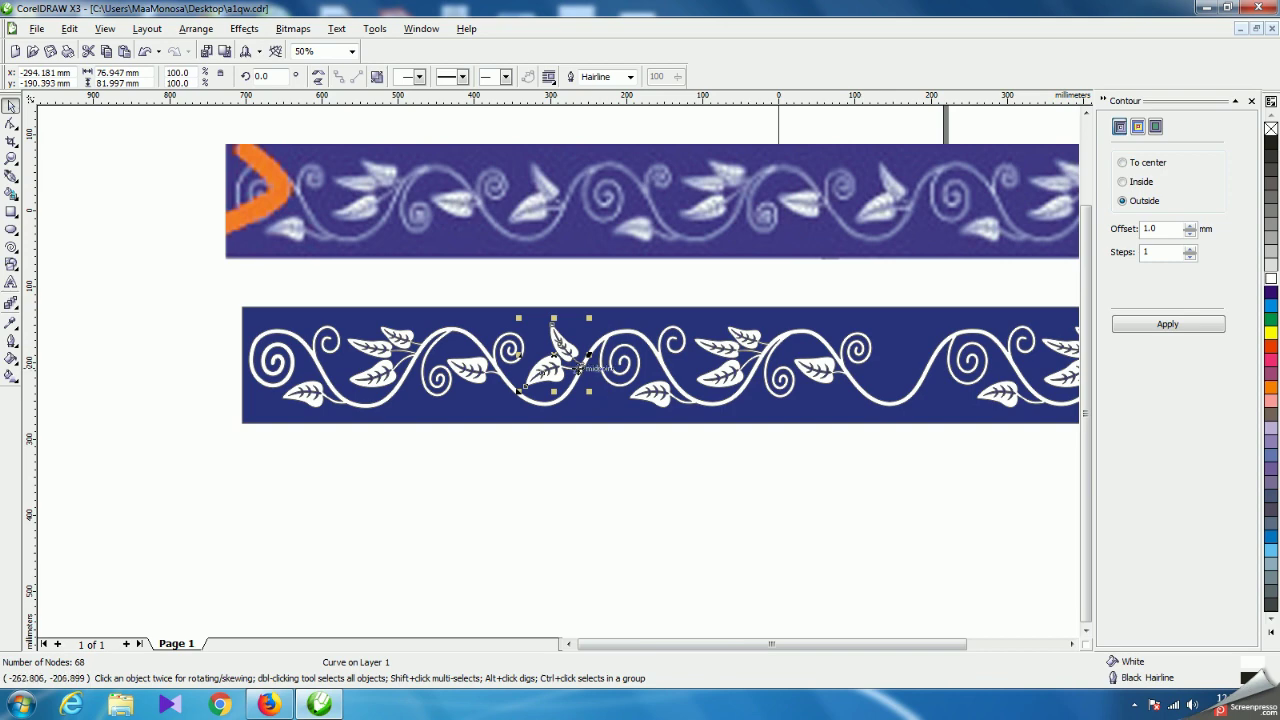
# Duplicate the leaf pair horizontally into the vine's second empty dip and nudge the copy right until its stem meets the vine.
pyautogui.moveTo(555, 396); pyautogui.dragTo(903, 398)
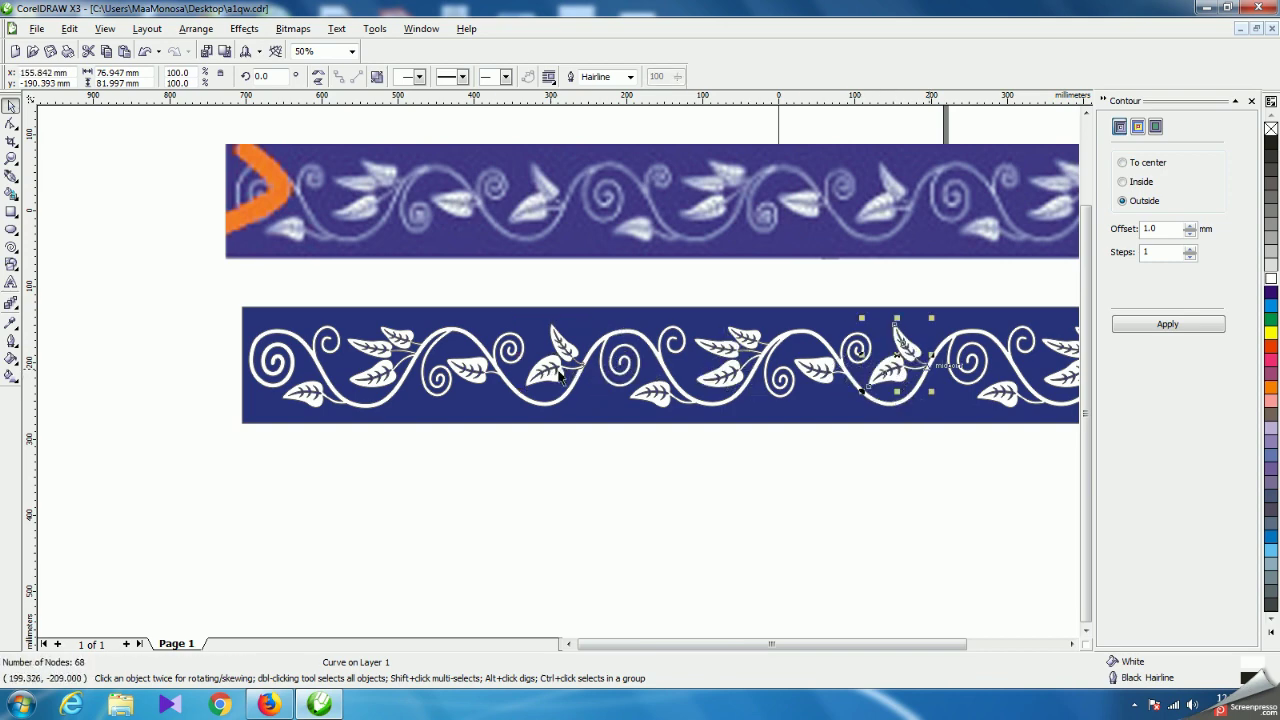
pyautogui.scroll(3, 558, 378)
pyautogui.press('Right')
pyautogui.press('Right')
pyautogui.press('Right')
pyautogui.press('Right')
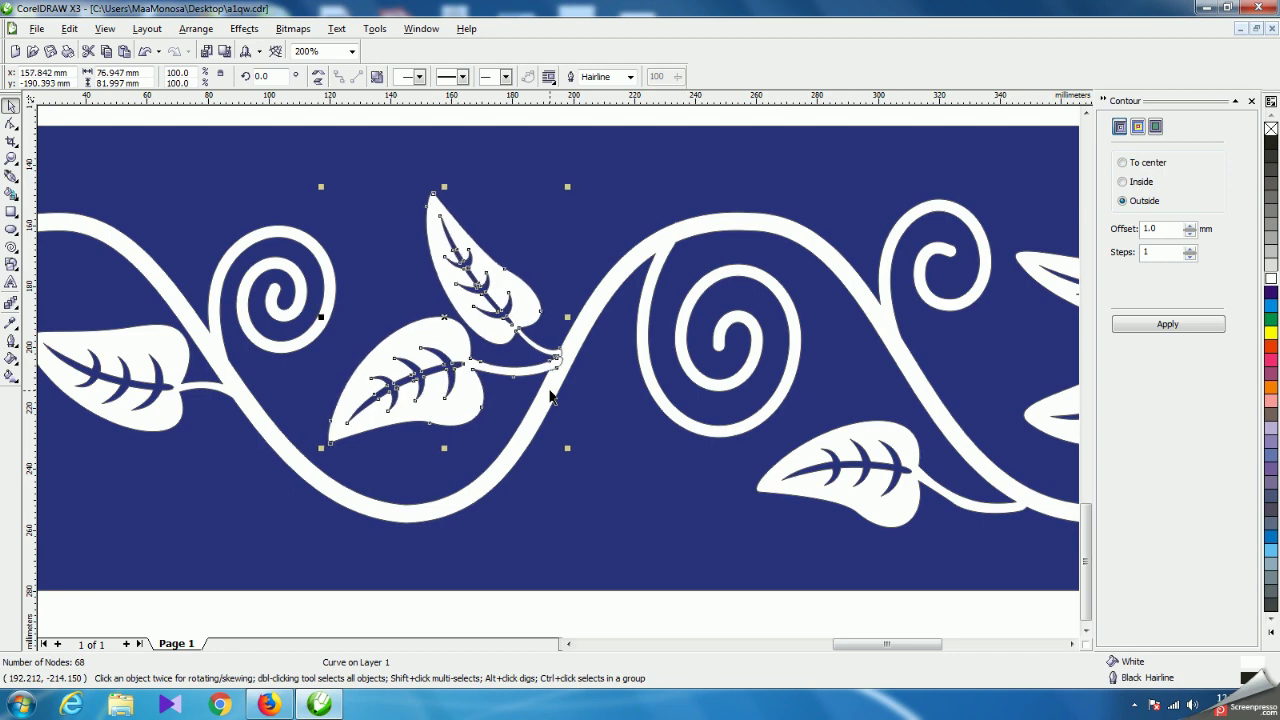
pyautogui.scroll(-3, 550, 397)
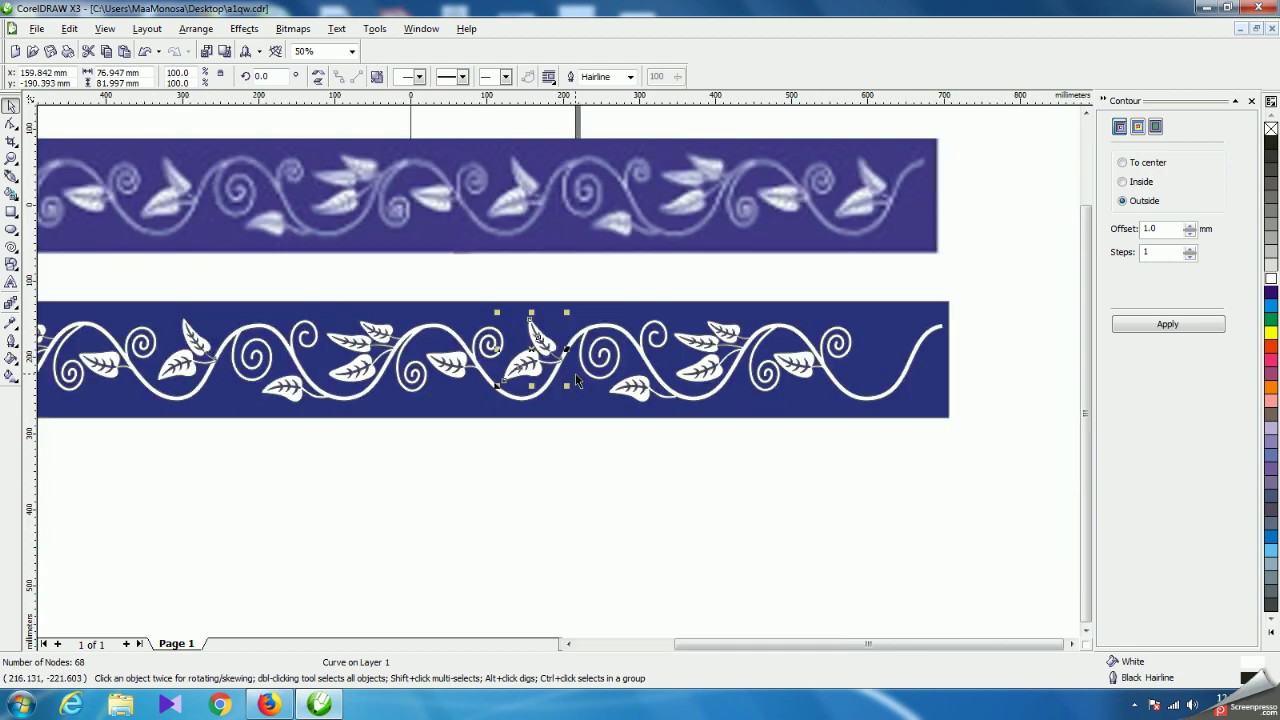
# Place another copy of the leaf pair at the same height in the last empty dip near the band's right end.
pyautogui.moveTo(524, 372); pyautogui.dragTo(871, 368)
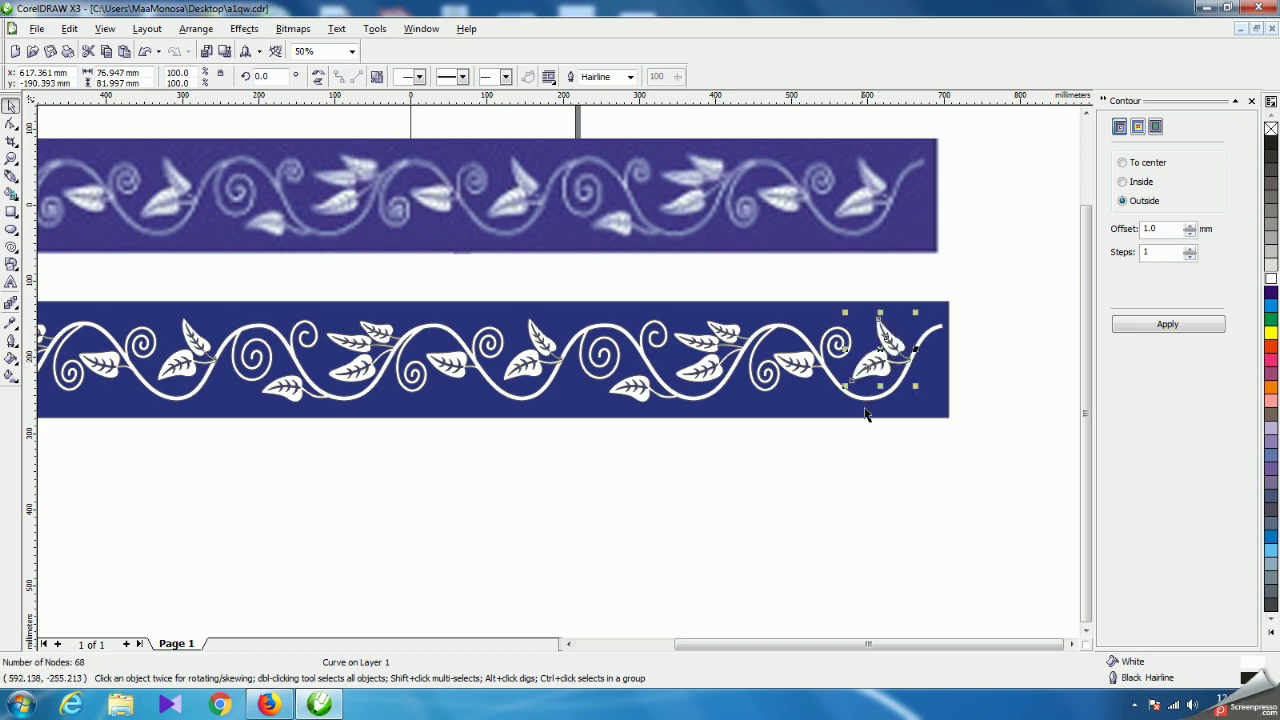
pyautogui.scroll(1, 560, 377)
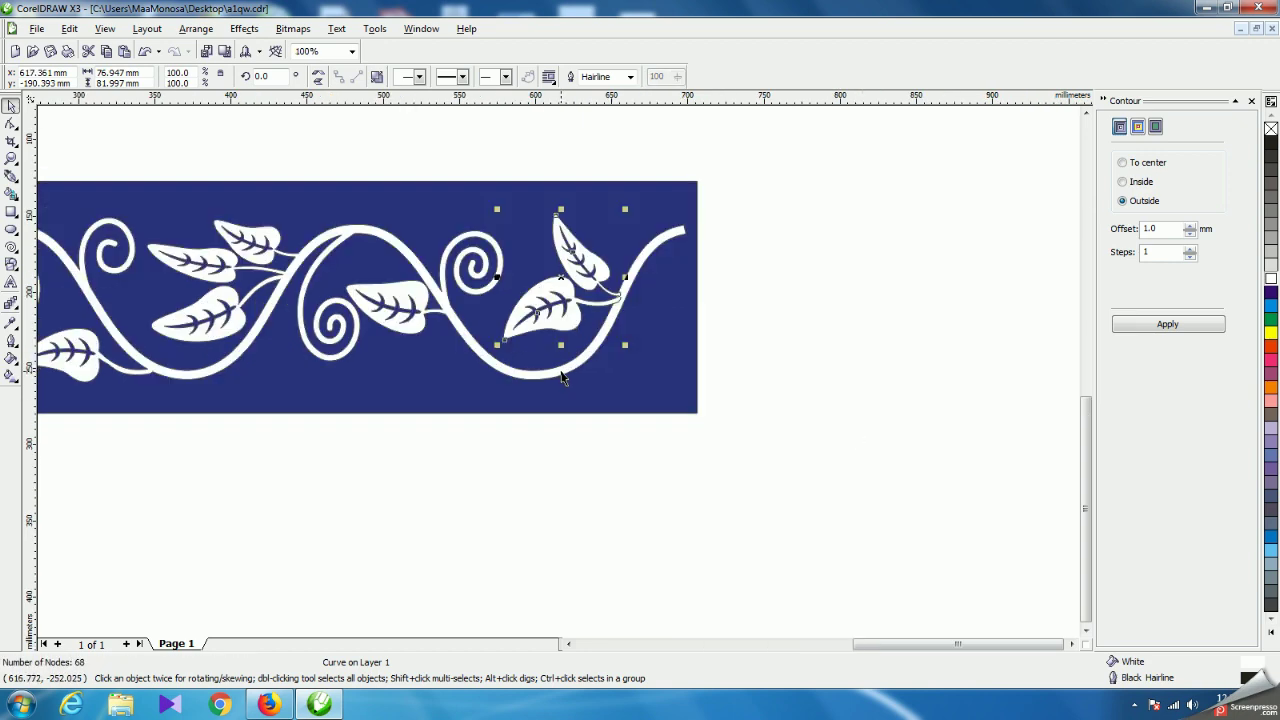
pyautogui.click(524, 522)
# Select the white vine and its three leaf pairs, weld them into one curve, and deselect it.
pyautogui.scroll(-2, 558, 377)
pyautogui.moveTo(67, 279); pyautogui.dragTo(651, 349)
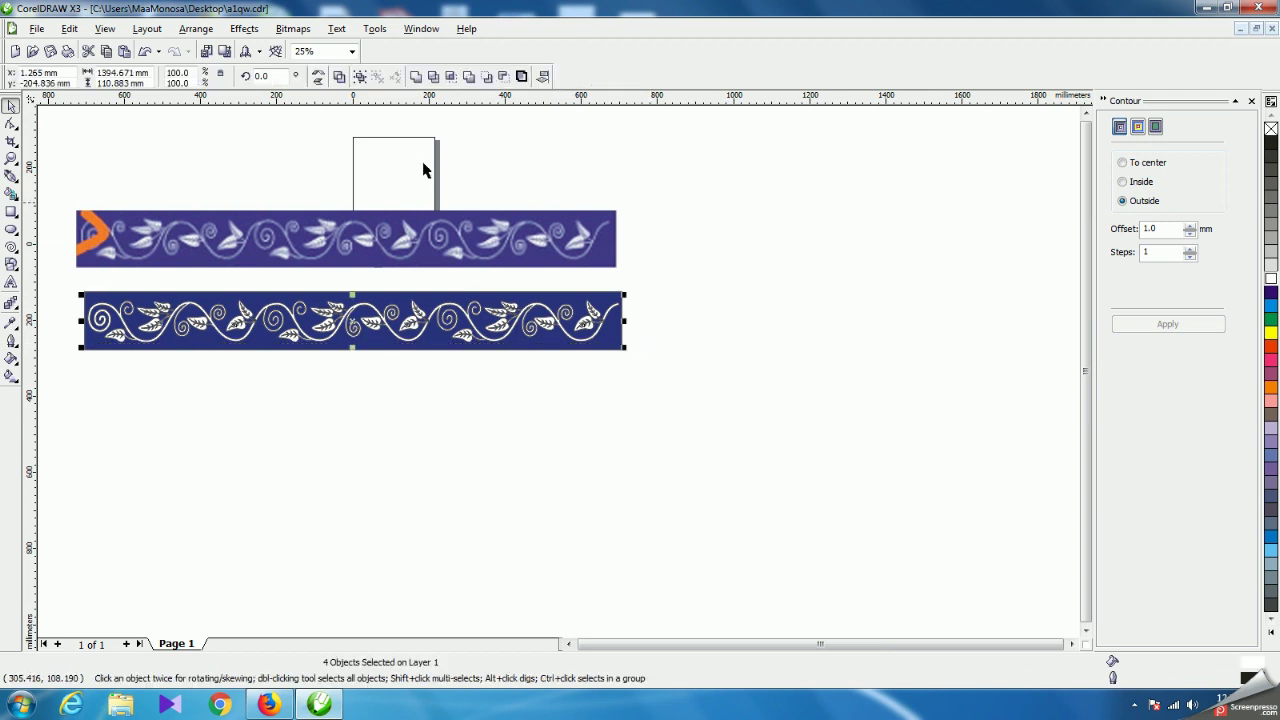
pyautogui.click(416, 77)
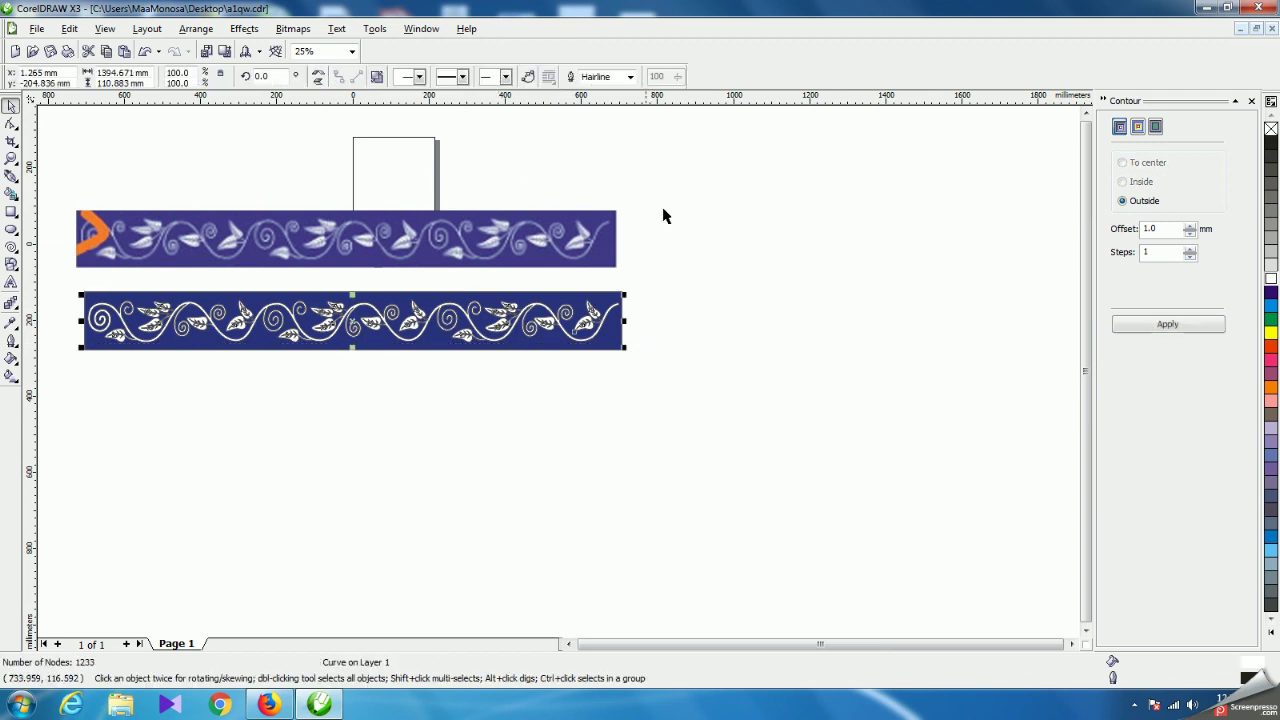
pyautogui.click(660, 282)
pyautogui.click(418, 237)
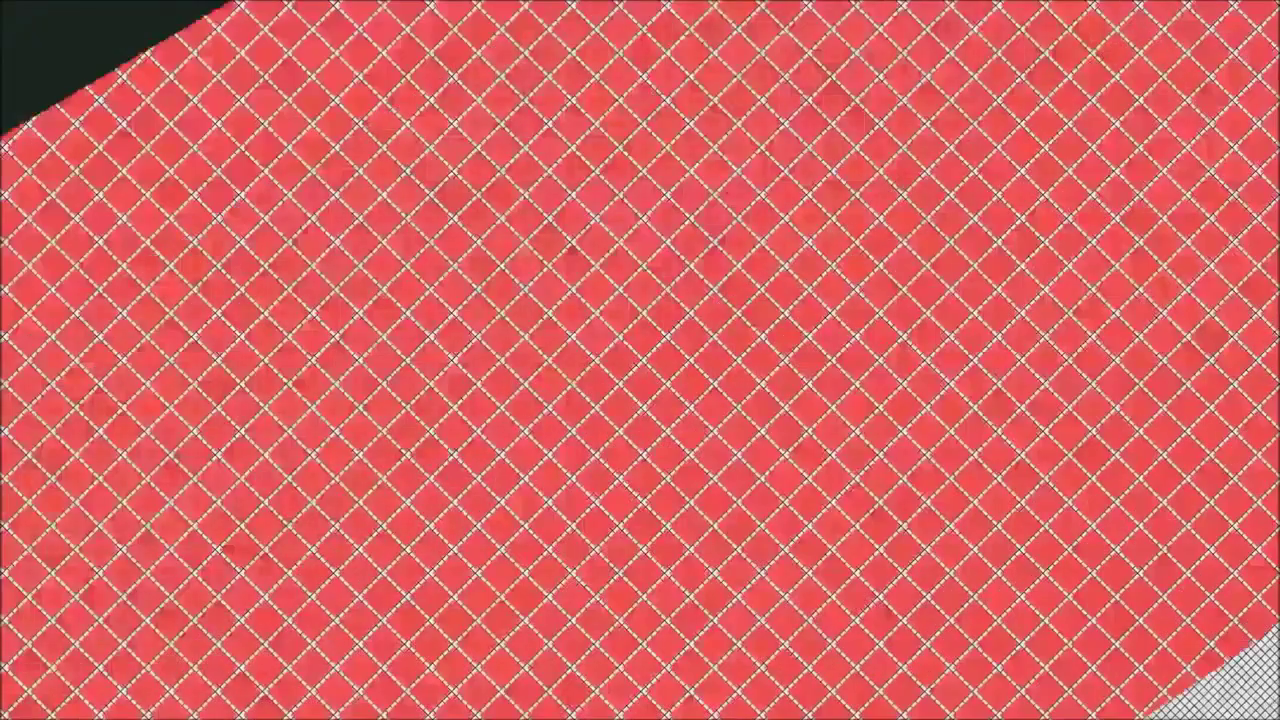